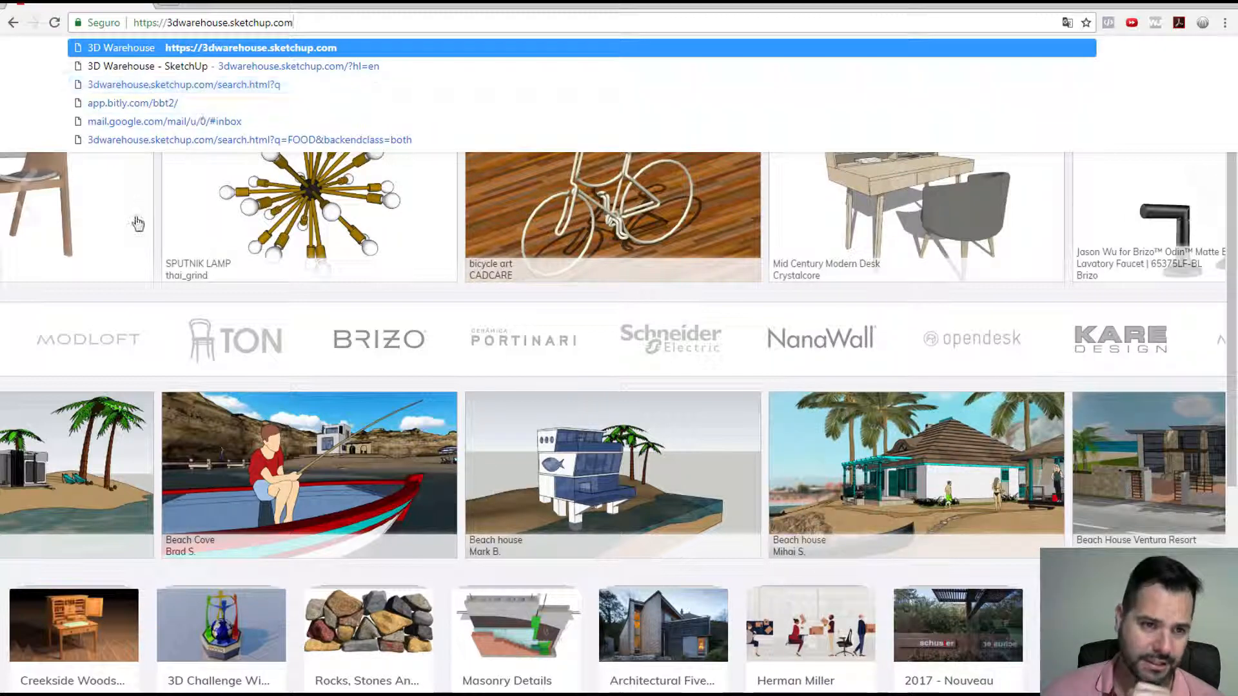
Step: Search 3D Warehouse for poltrona and browse the results for the Poltrona Artzzi armchair
{"action": "left_click", "coordinate": [162, 227]}
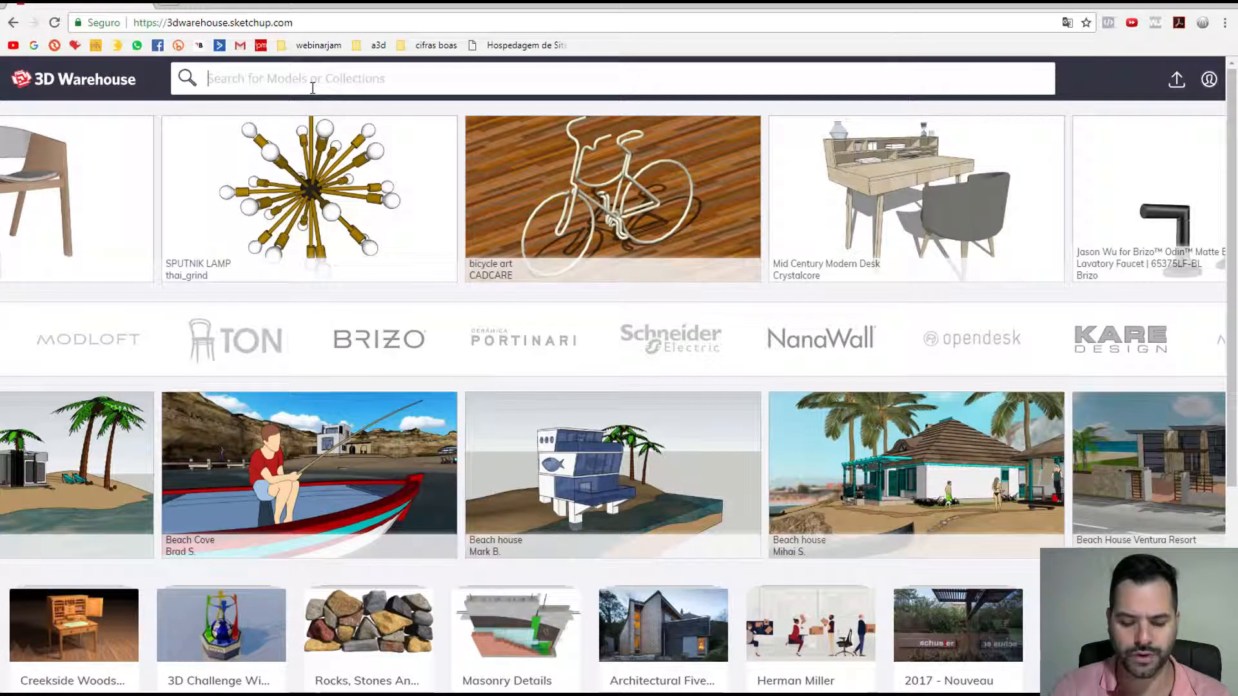
{"action": "type", "text": "poltro"}
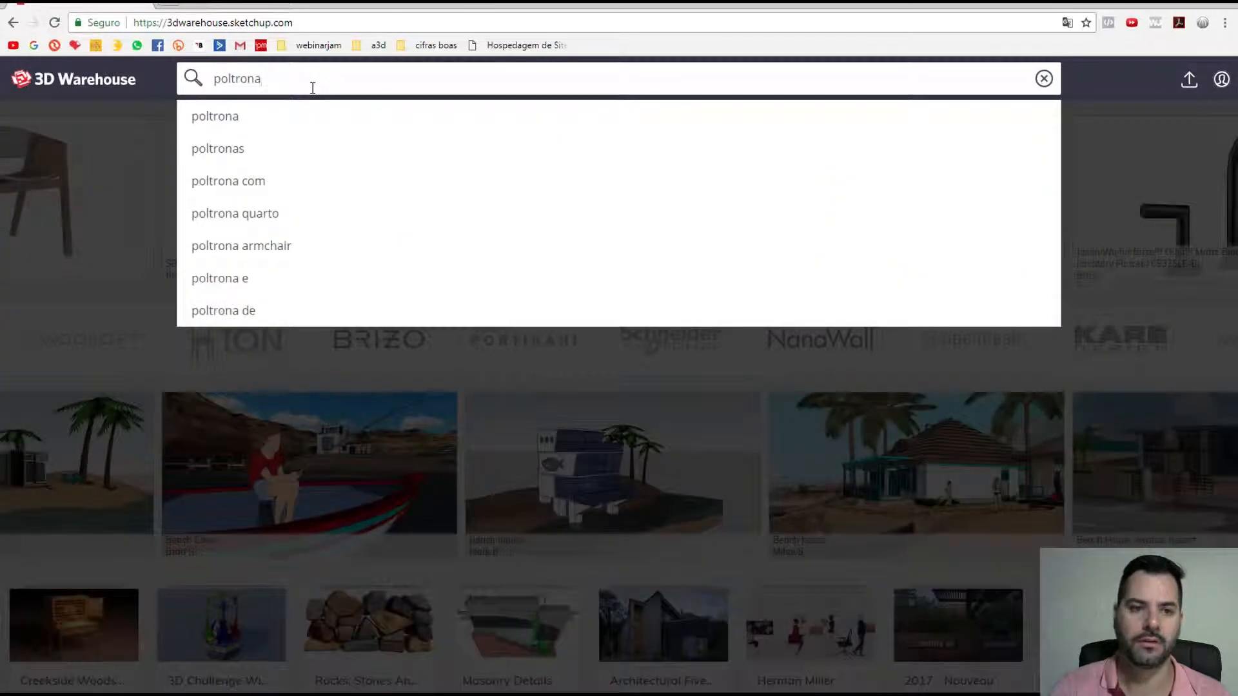
{"action": "type", "text": "na"}
{"action": "key", "text": "Return"}
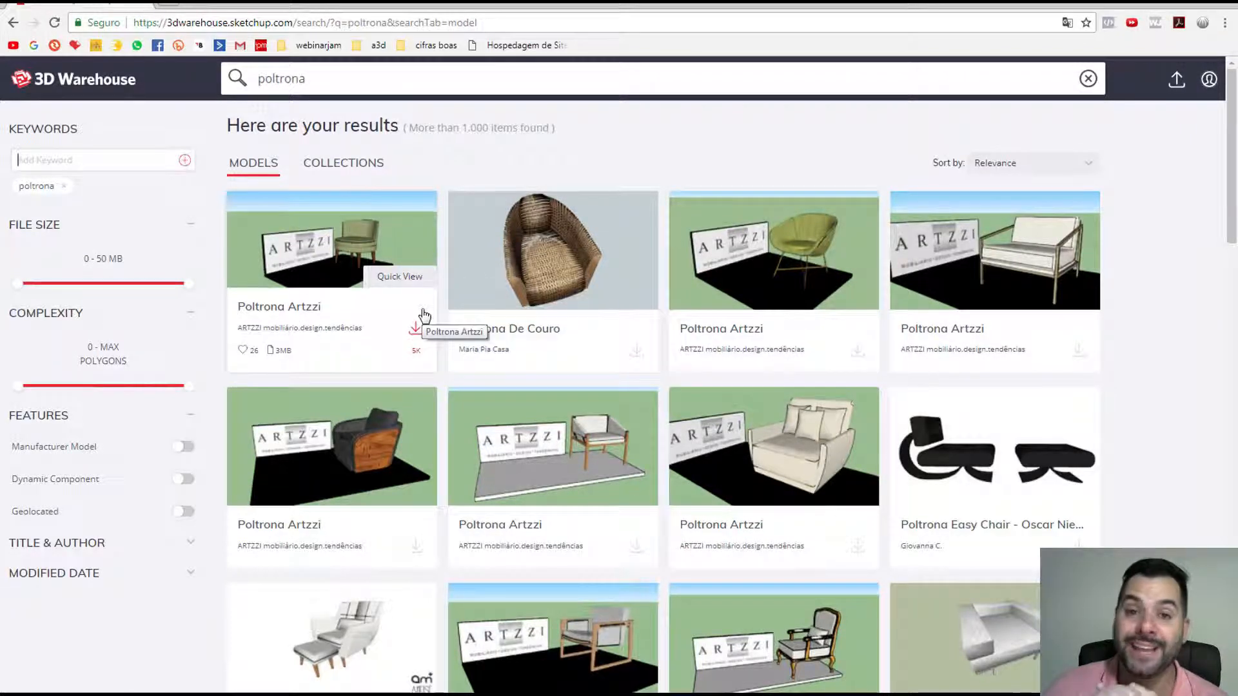
{"action": "scroll", "coordinate": [516, 355], "scroll_direction": "down", "scroll_amount": 3}
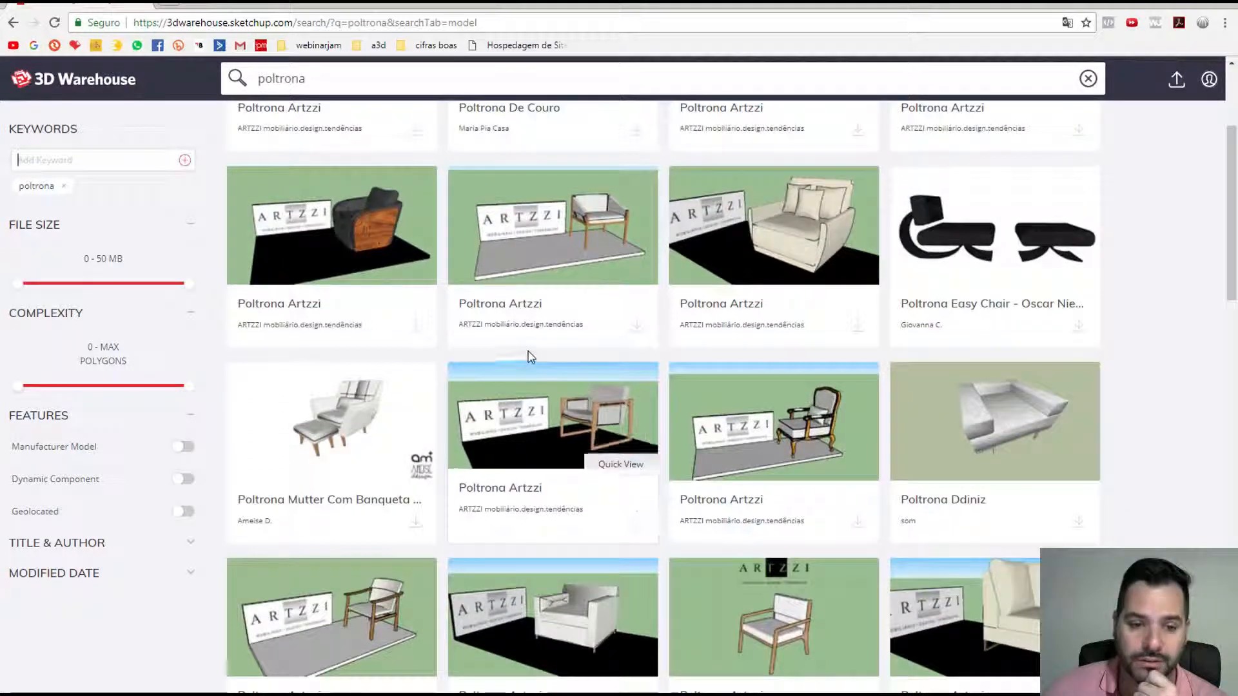
{"action": "scroll", "coordinate": [858, 471], "scroll_direction": "down", "scroll_amount": 2}
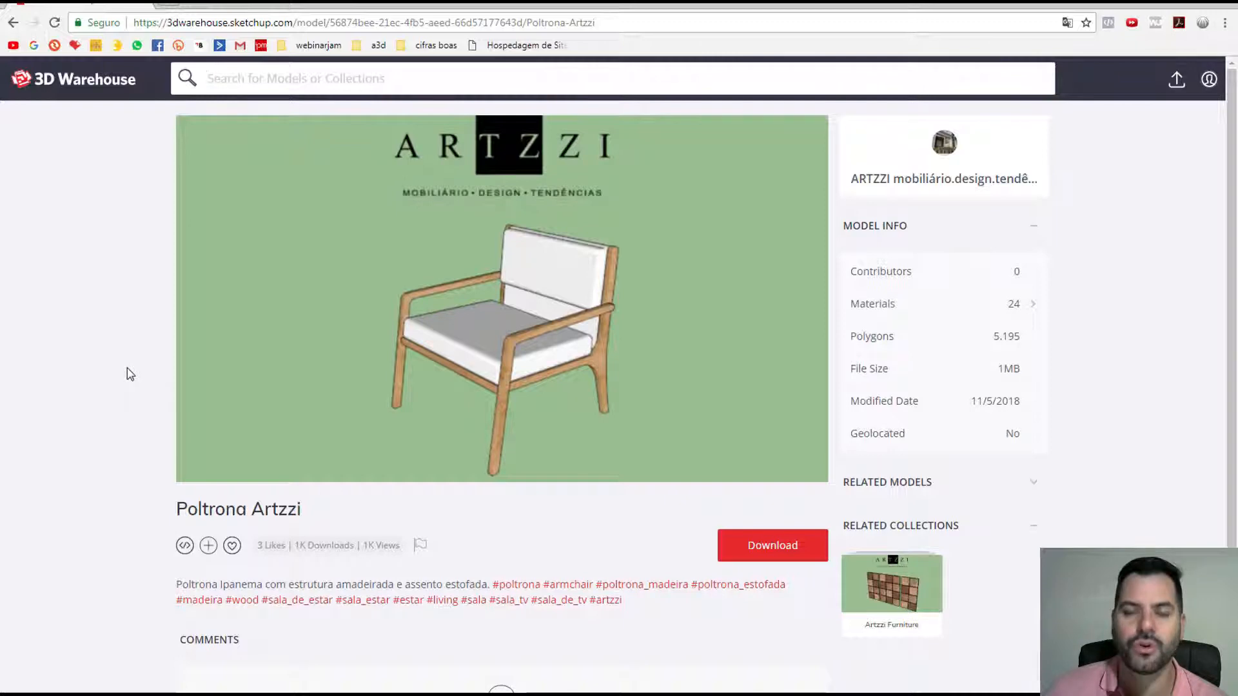
{"action": "scroll", "coordinate": [191, 428], "scroll_direction": "down", "scroll_amount": 3}
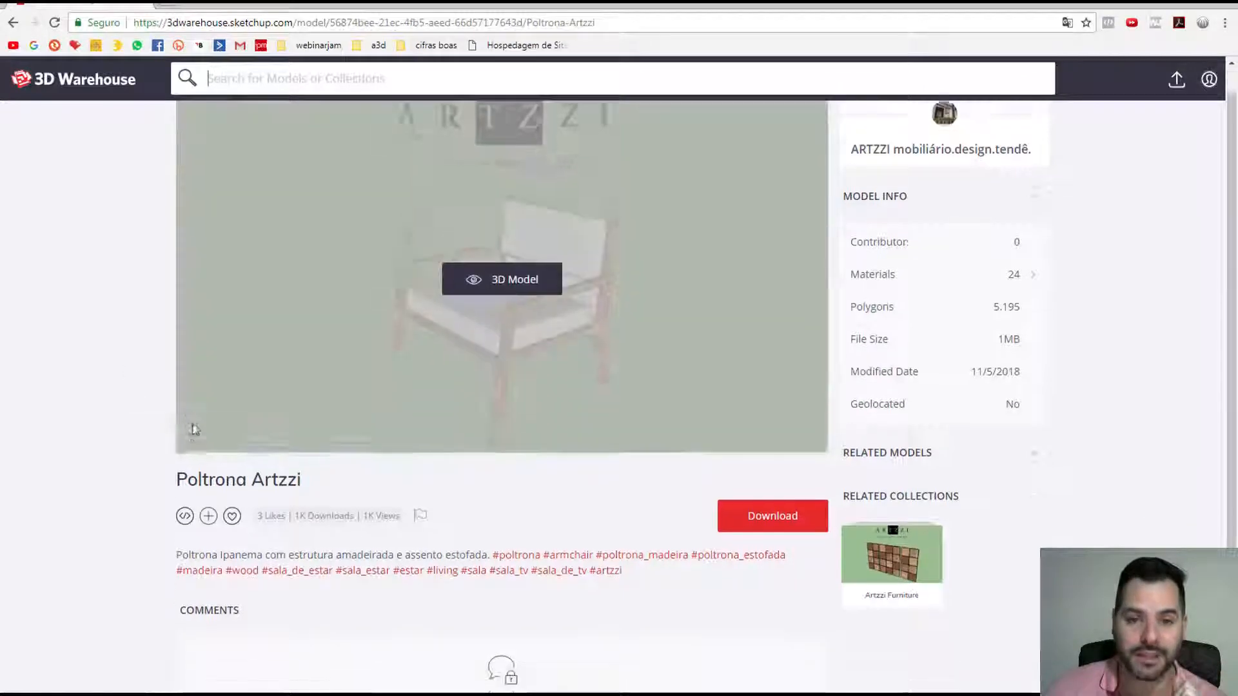
{"action": "scroll", "coordinate": [129, 470], "scroll_direction": "up", "scroll_amount": 3}
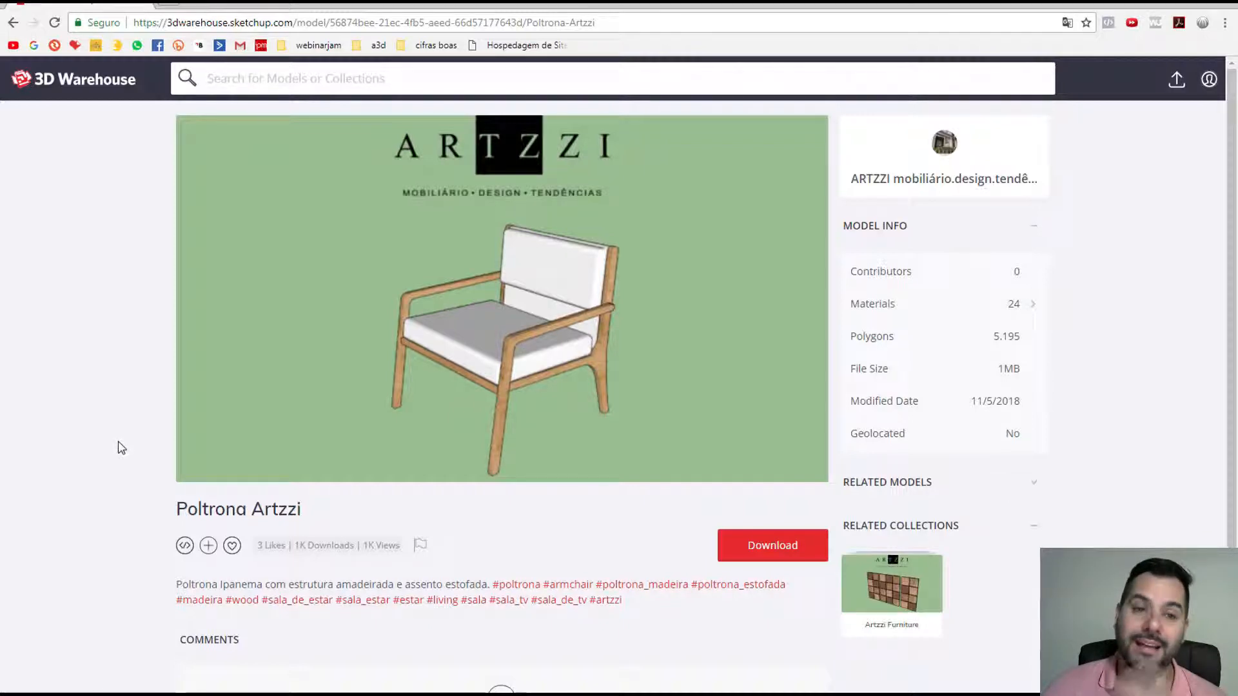
Step: Google modelos 3dsmax in a new tab and accept the suggested 'modelos 3ds max' correction
{"action": "left_click", "coordinate": [166, 7]}
{"action": "type", "text": "modelo"}
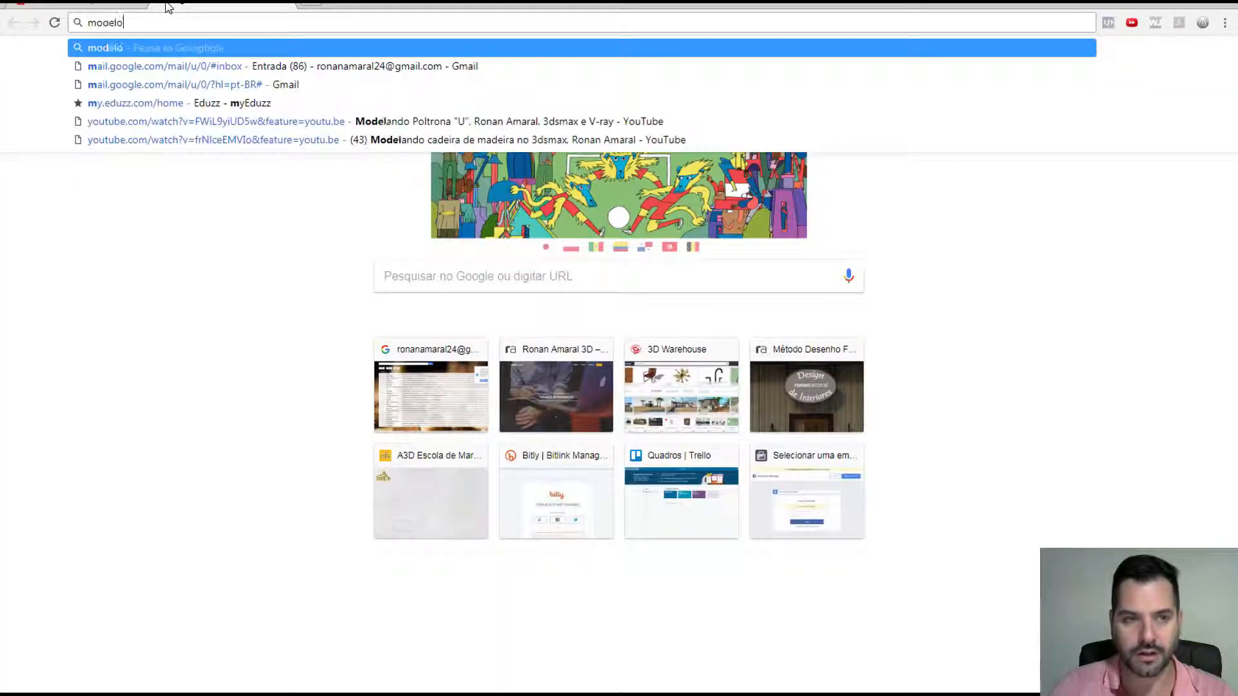
{"action": "type", "text": "s 3dsmax"}
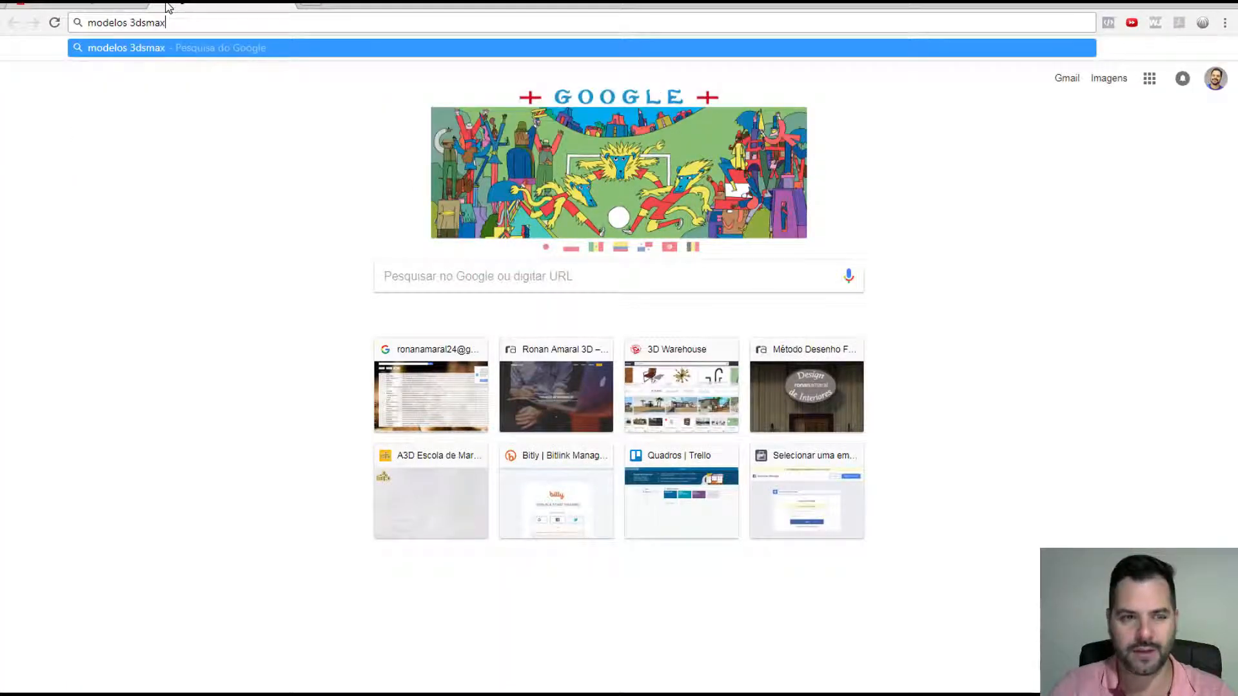
{"action": "key", "text": "Return"}
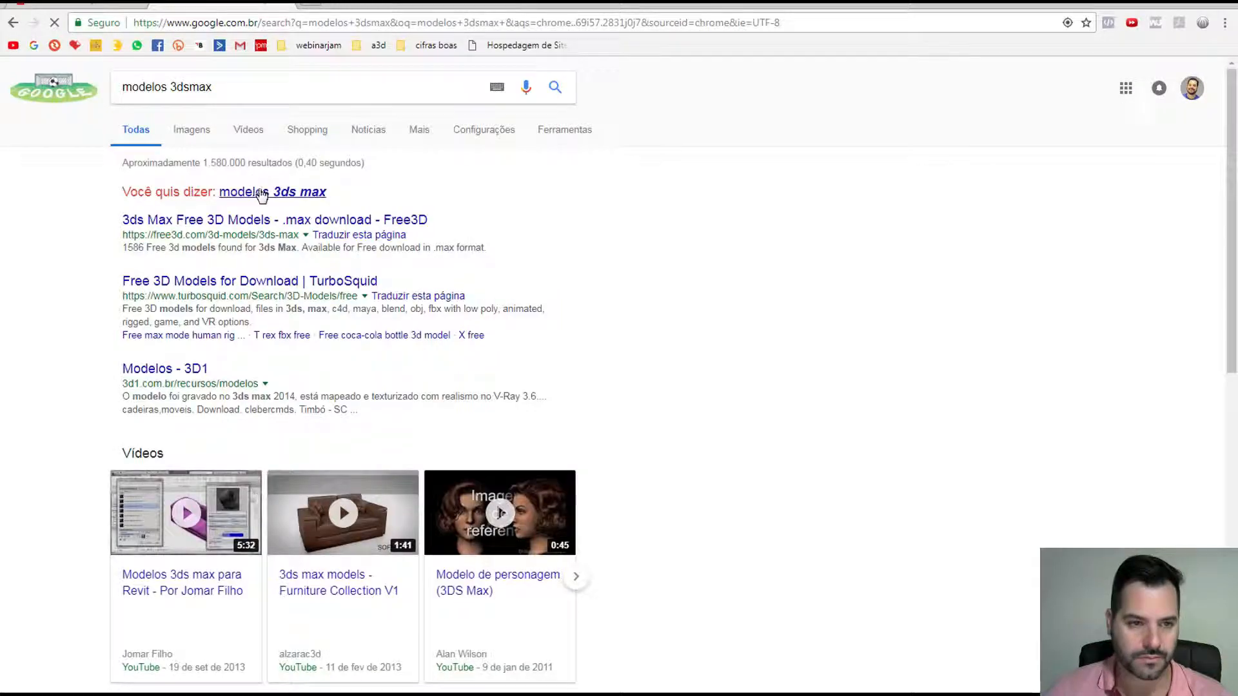
{"action": "left_click", "coordinate": [261, 194]}
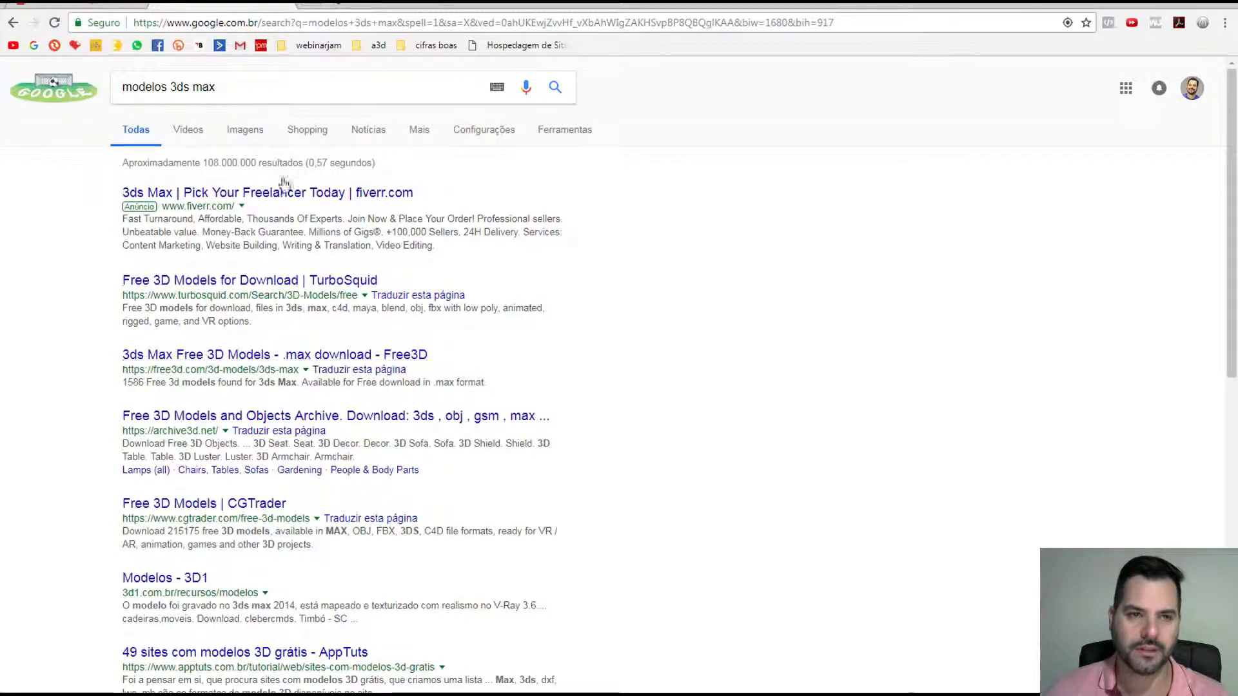
Step: Scroll the Free3D 3ds Max models page down to the Chair model
{"action": "left_click", "coordinate": [354, 4]}
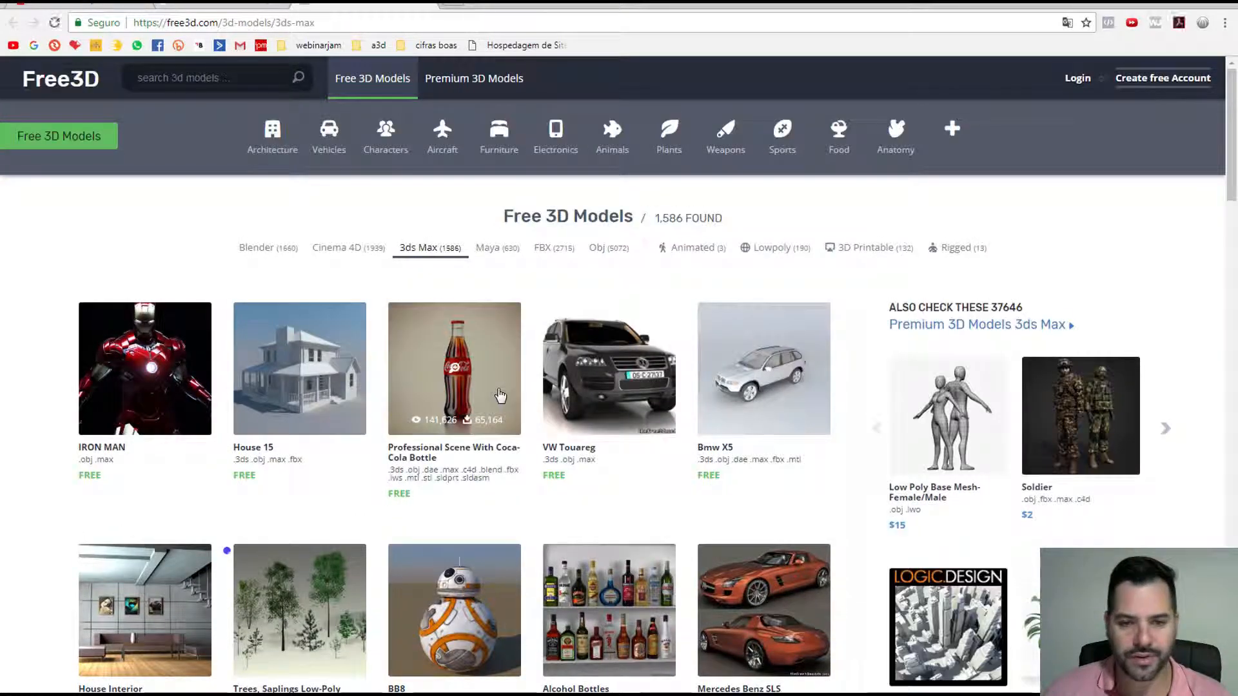
{"action": "scroll", "coordinate": [586, 438], "scroll_direction": "down", "scroll_amount": 1}
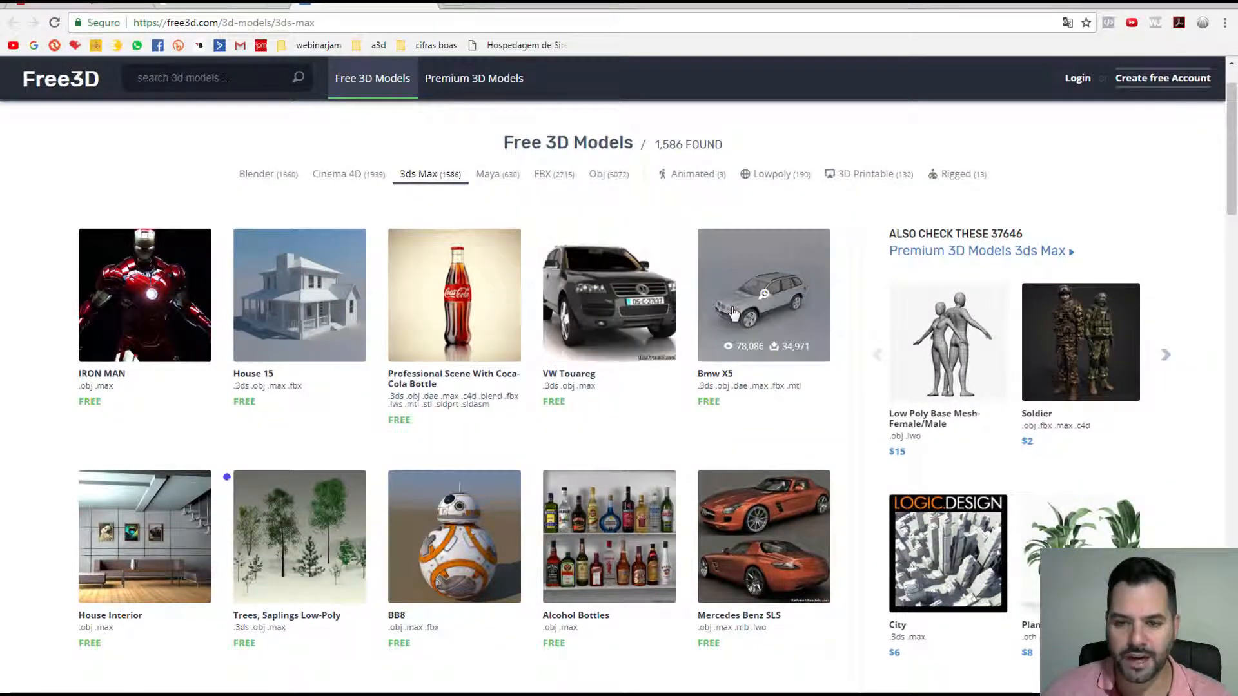
{"action": "scroll", "coordinate": [438, 415], "scroll_direction": "down", "scroll_amount": 2}
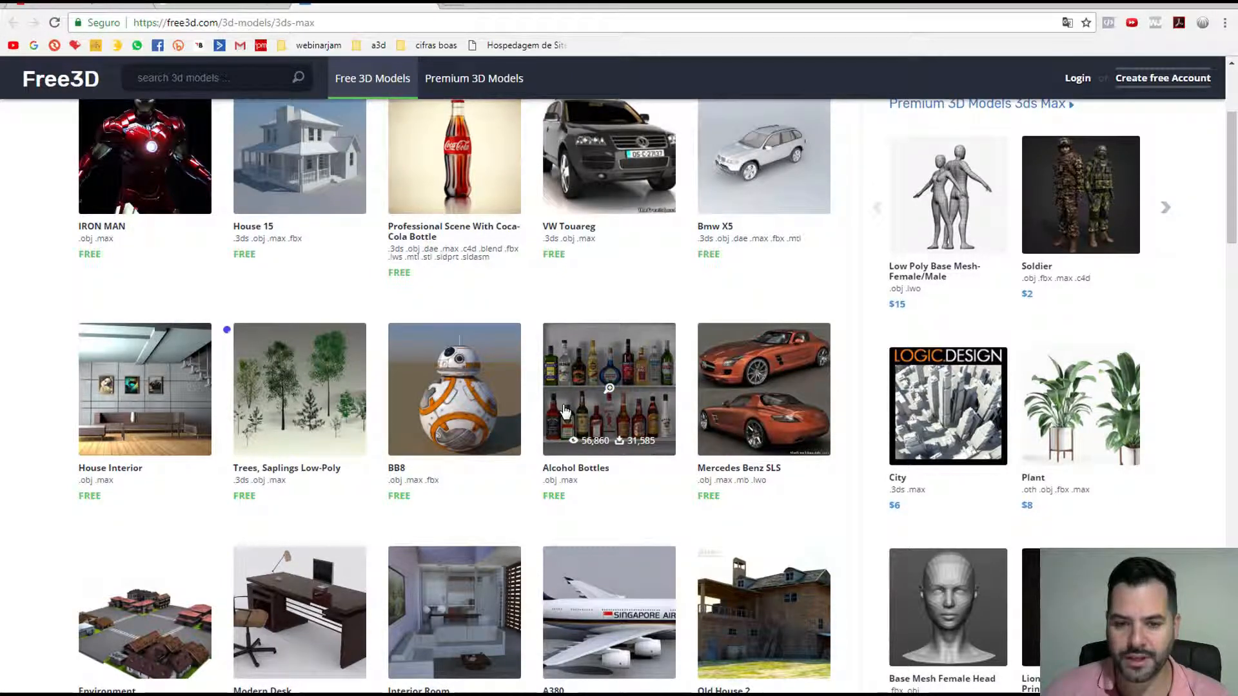
{"action": "scroll", "coordinate": [572, 409], "scroll_direction": "down", "scroll_amount": 2}
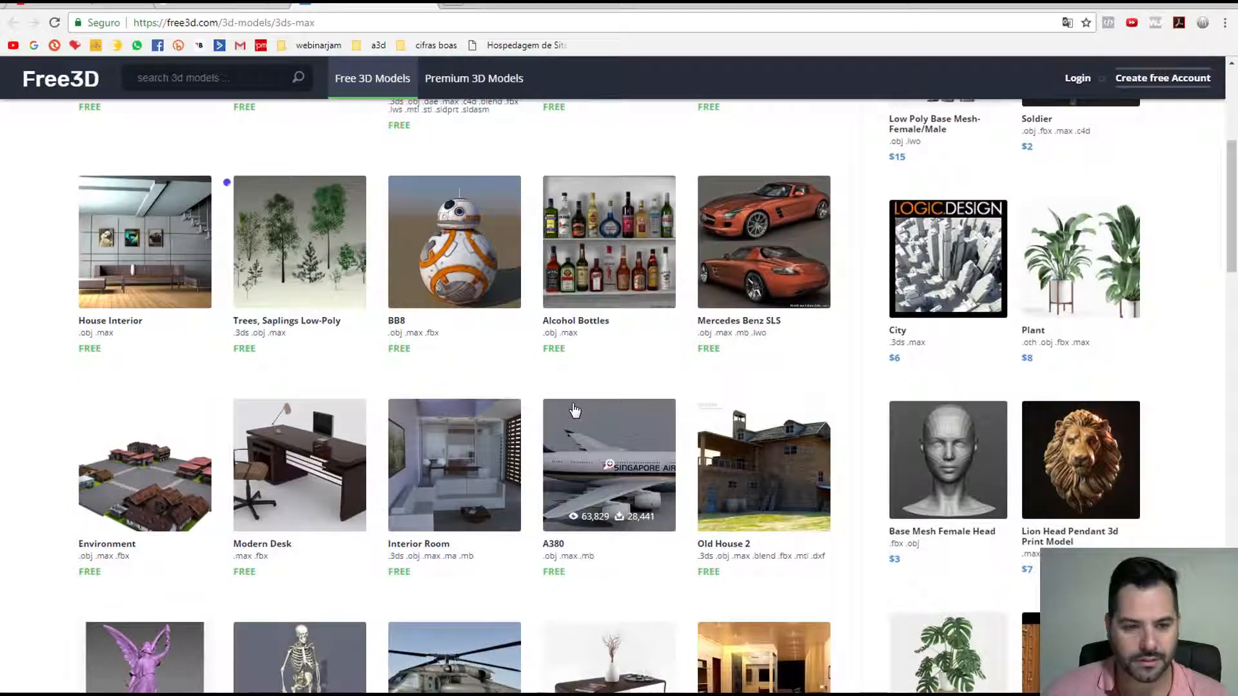
{"action": "scroll", "coordinate": [574, 410], "scroll_direction": "down", "scroll_amount": 2}
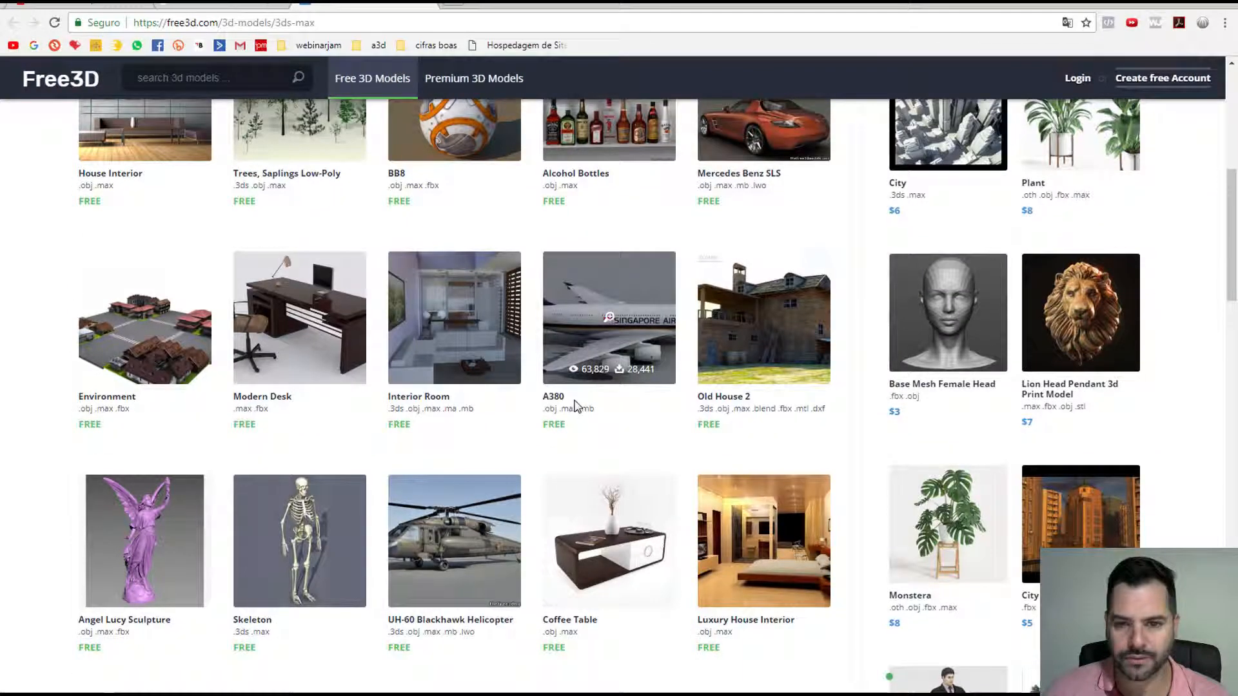
{"action": "scroll", "coordinate": [575, 405], "scroll_direction": "down", "scroll_amount": 1}
{"action": "scroll", "coordinate": [573, 405], "scroll_direction": "down", "scroll_amount": 4}
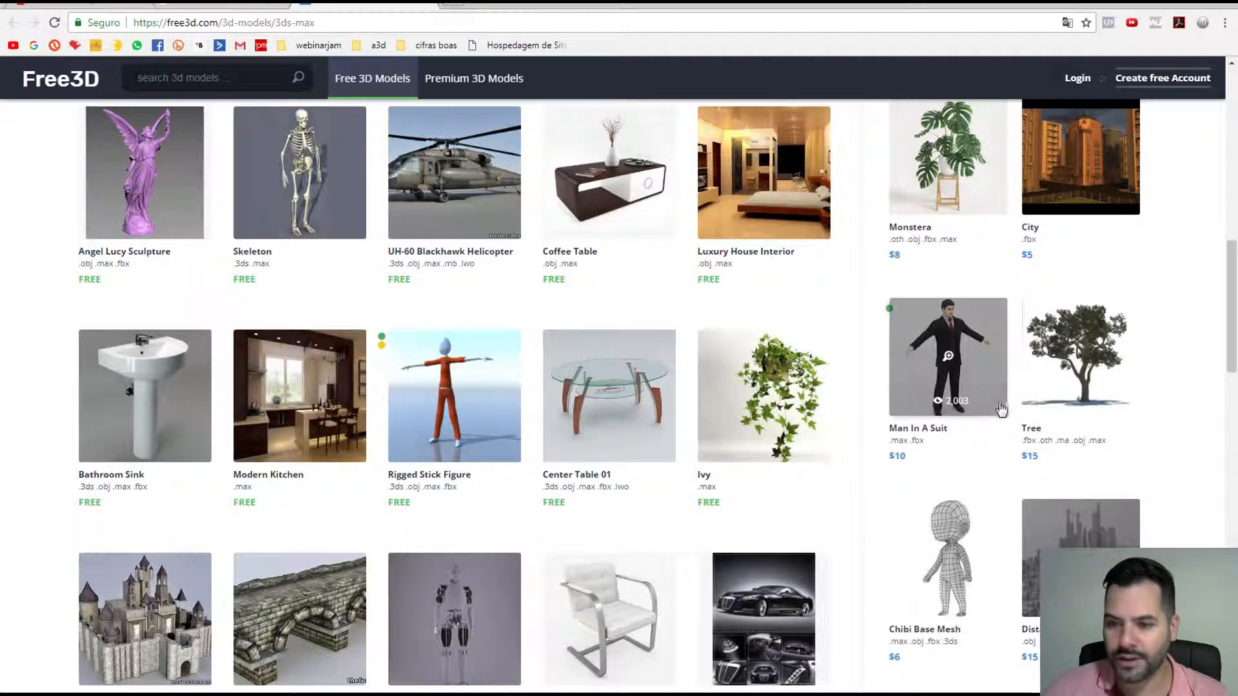
{"action": "scroll", "coordinate": [966, 406], "scroll_direction": "down", "scroll_amount": 2}
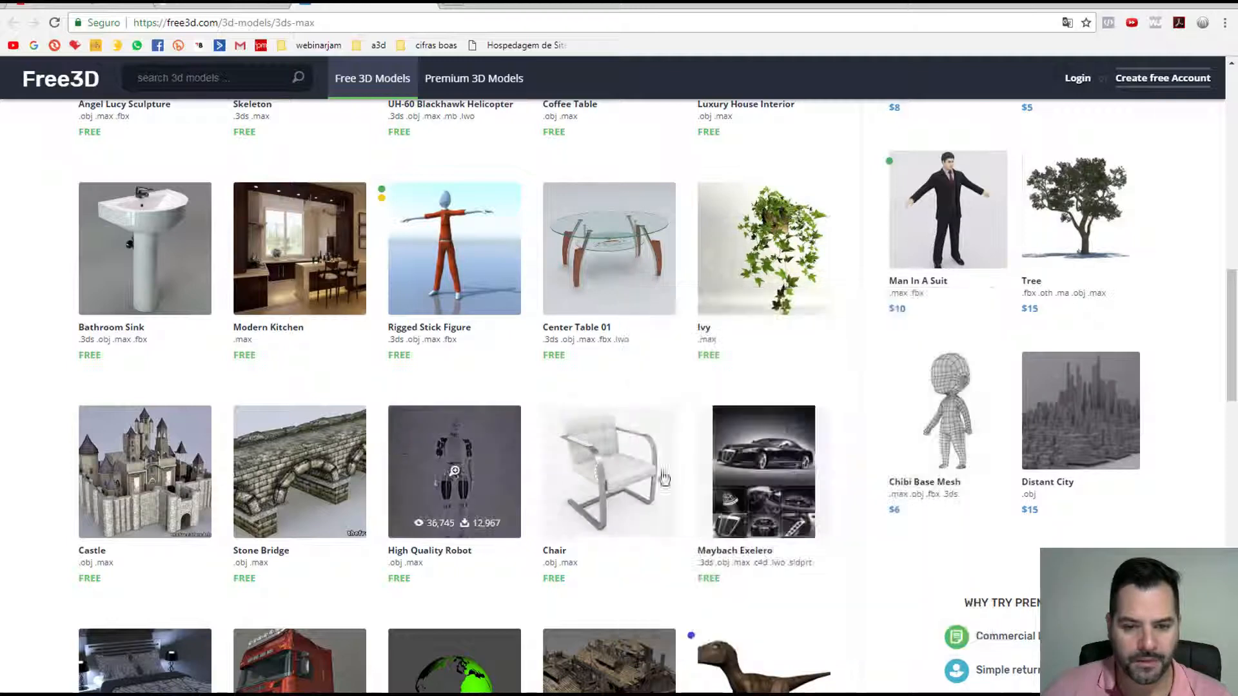
Step: Try downloading the Chair's Chair_Nuevo_Julius_max.zip, then close the error and Free3D tabs
{"action": "left_click", "coordinate": [618, 462]}
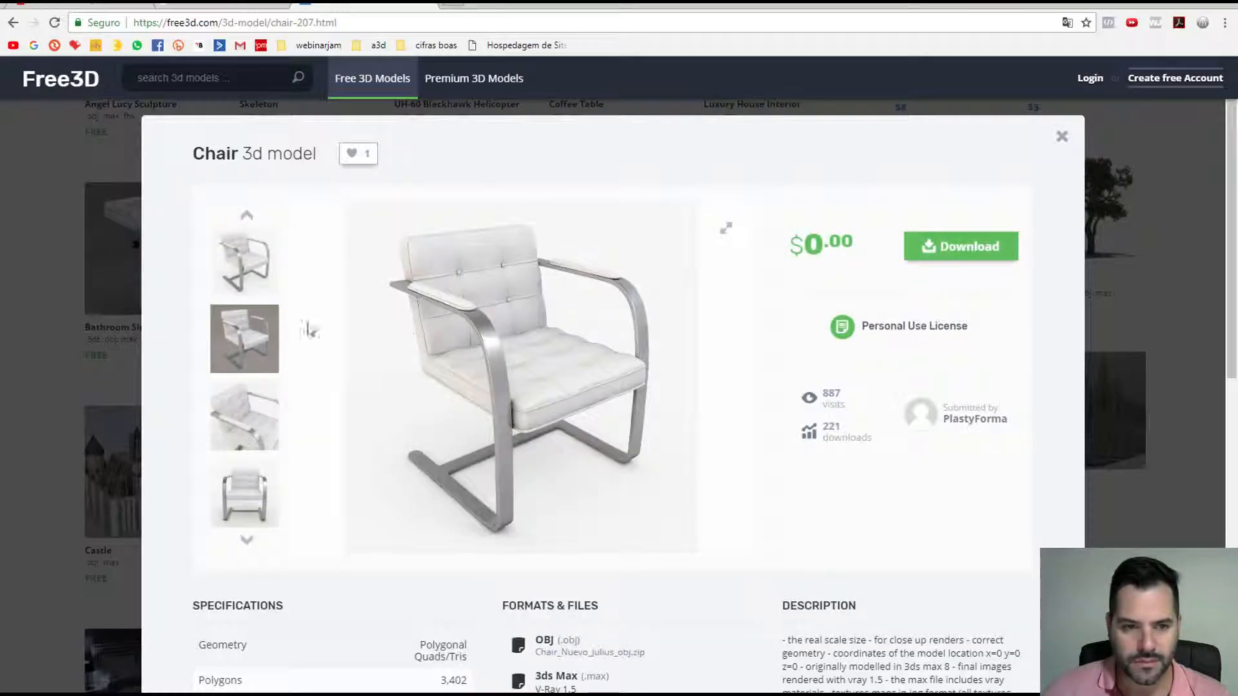
{"action": "left_click", "coordinate": [276, 419]}
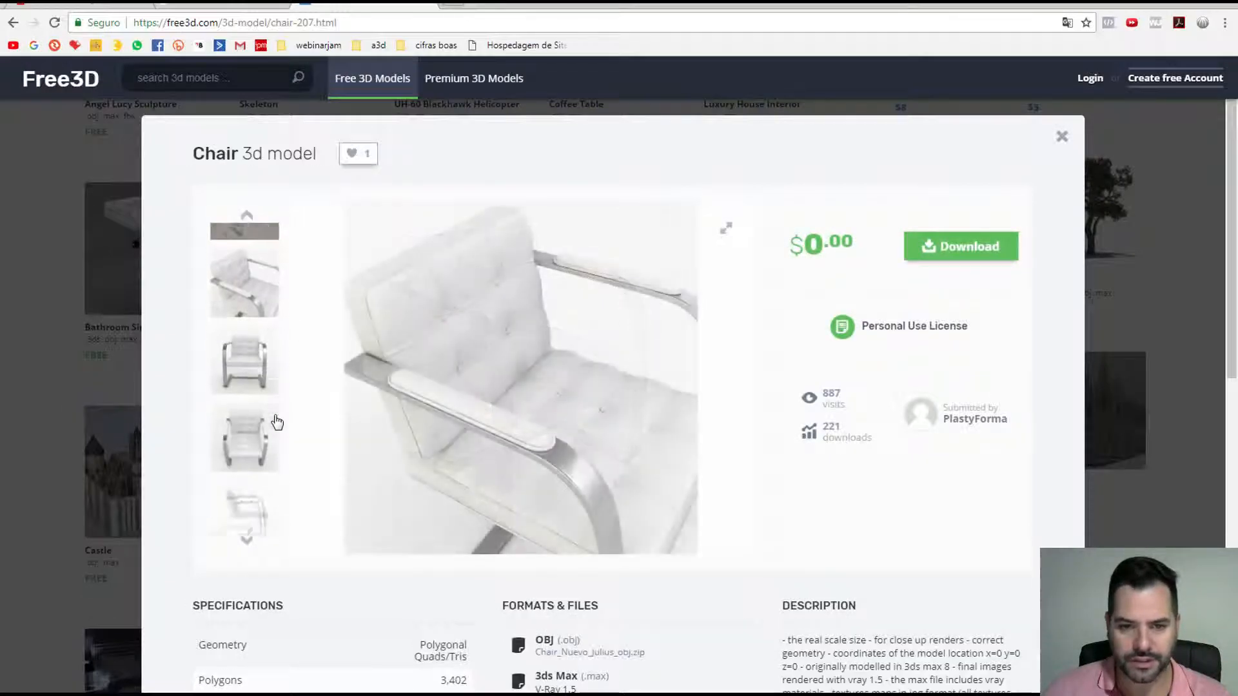
{"action": "left_click", "coordinate": [938, 258]}
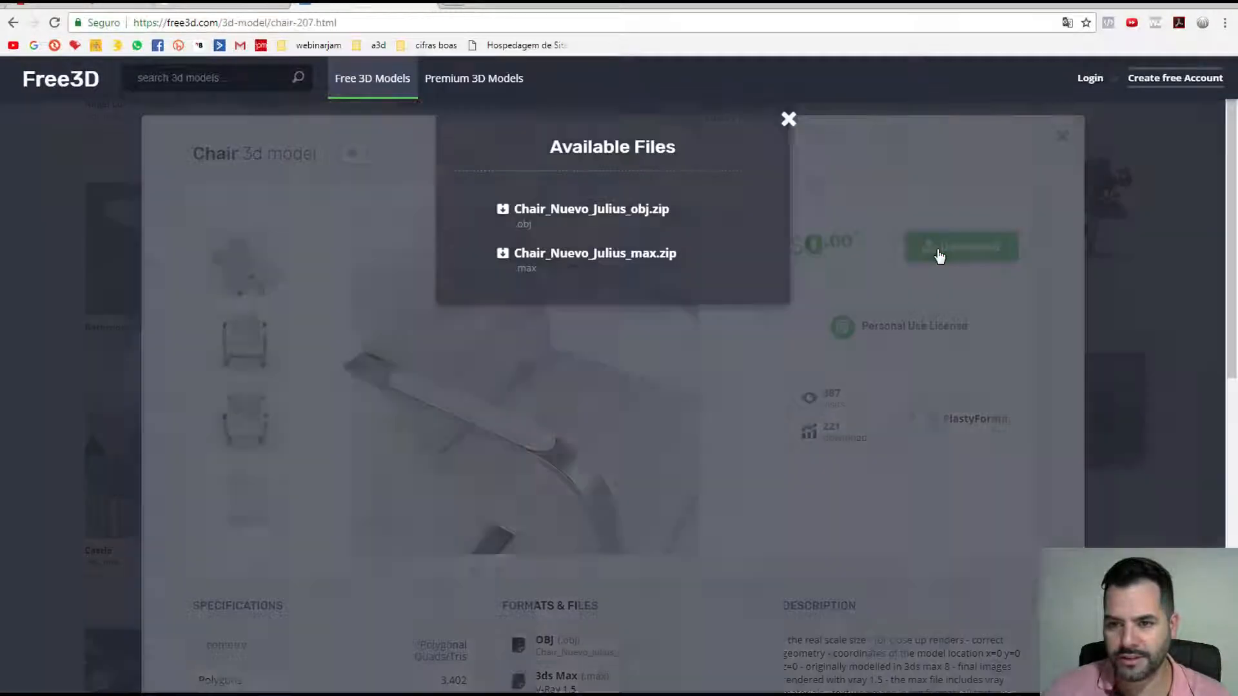
{"action": "left_click", "coordinate": [648, 255]}
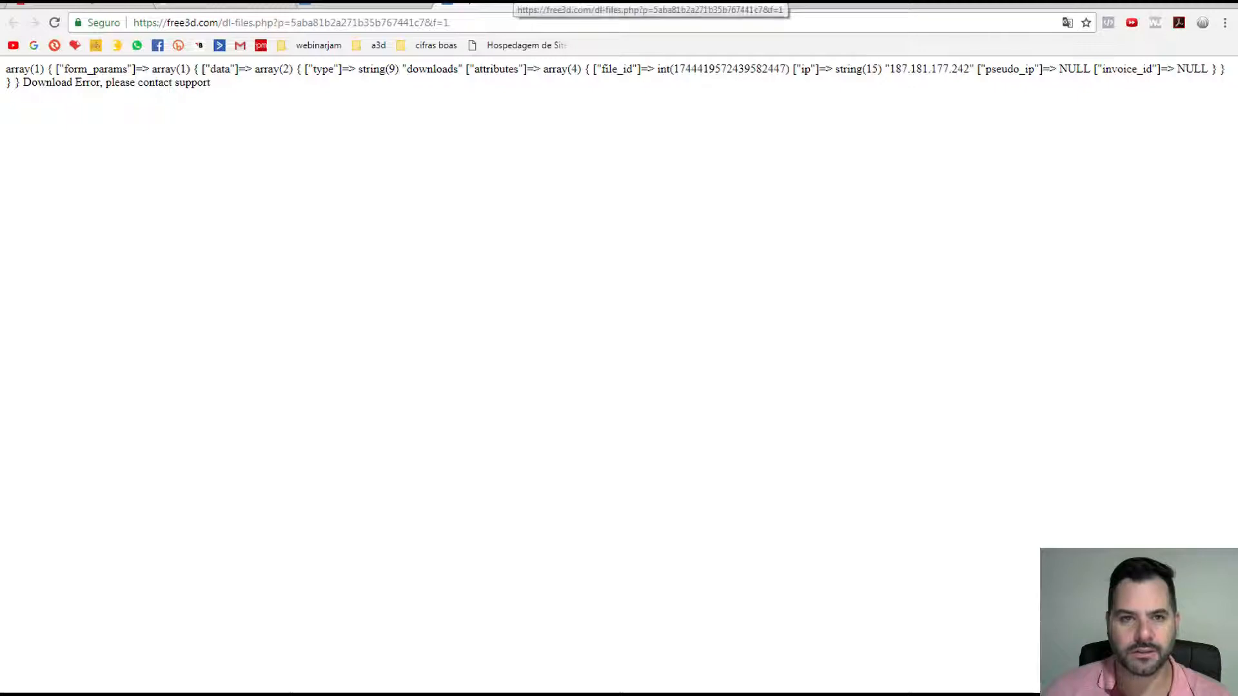
{"action": "left_click", "coordinate": [570, 4]}
{"action": "left_click", "coordinate": [428, 4]}
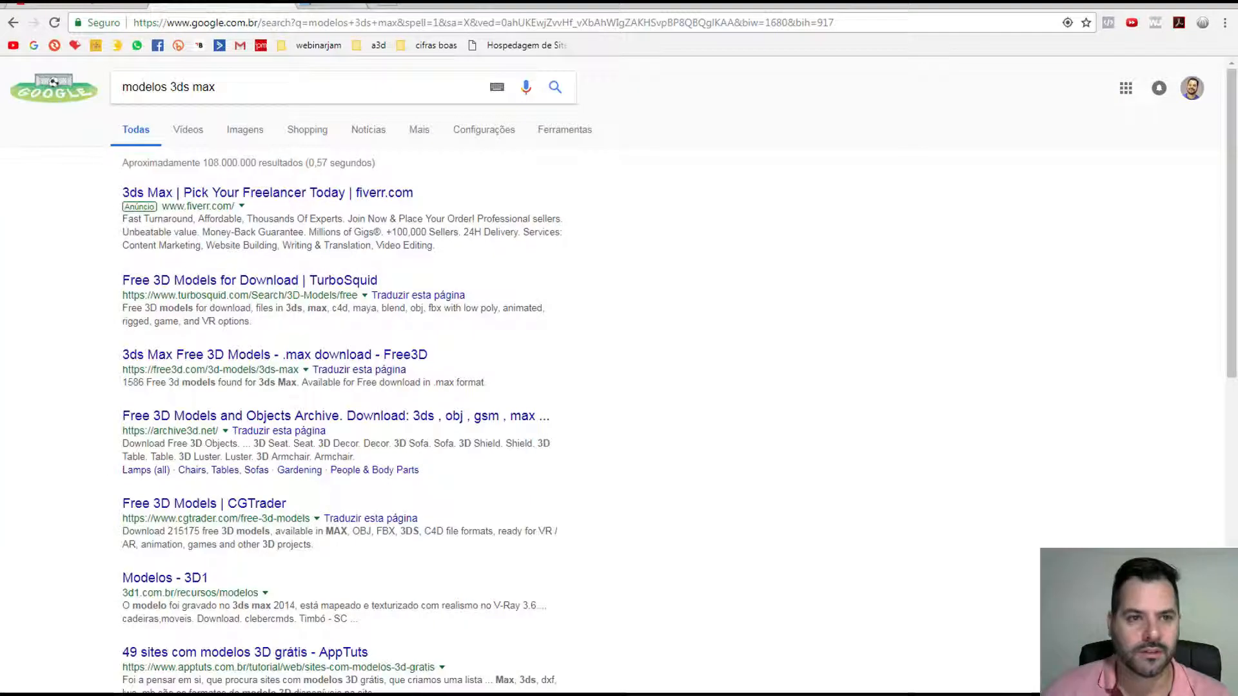
Step: Return to the Poltrona Artzzi page and bring up its download format options
{"action": "left_click", "coordinate": [286, 4]}
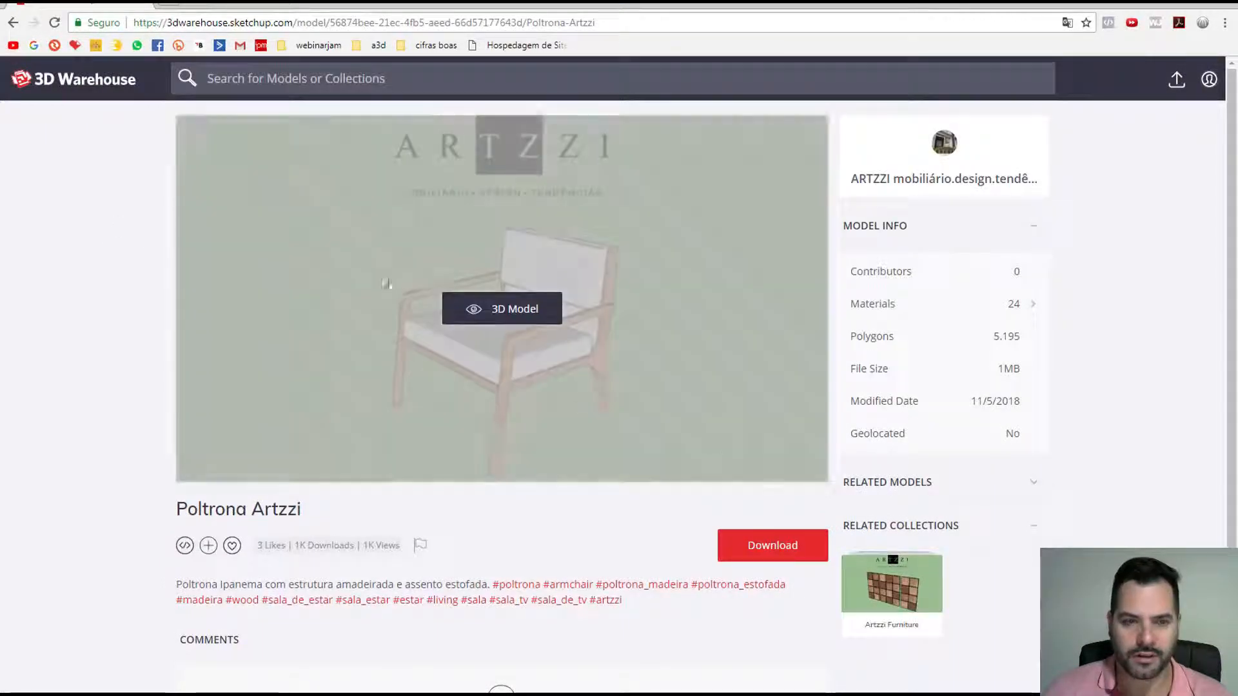
{"action": "scroll", "coordinate": [751, 514], "scroll_direction": "down", "scroll_amount": 2}
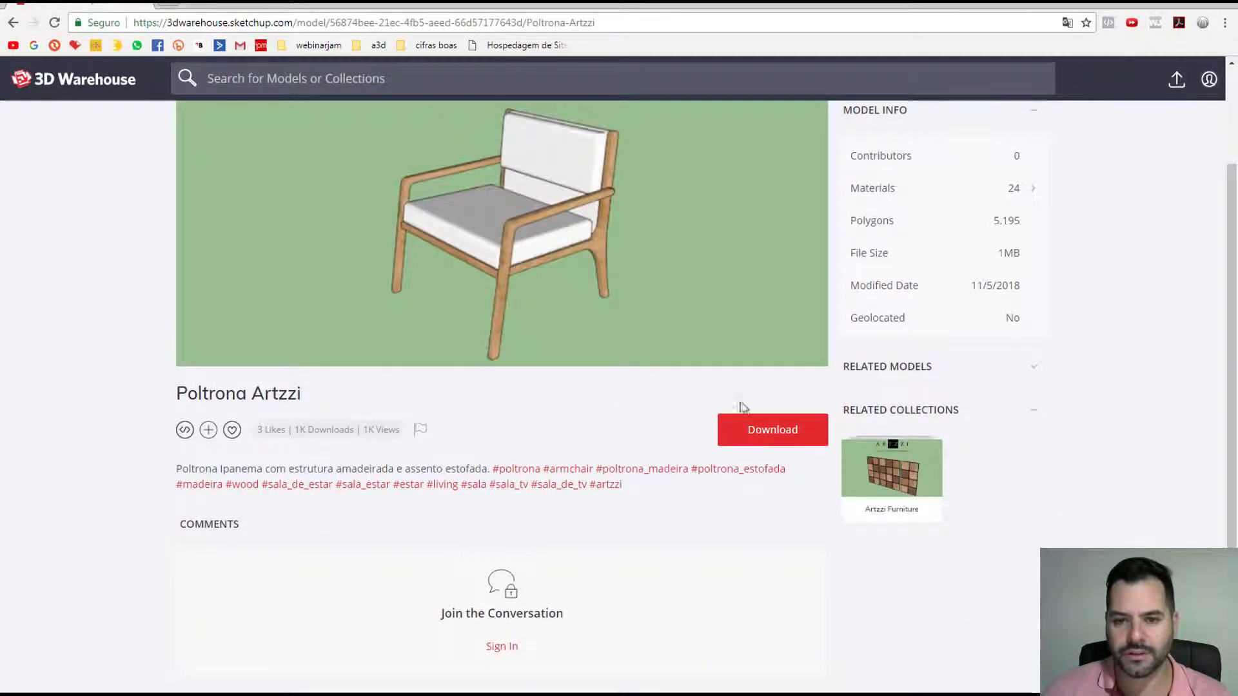
{"action": "left_click", "coordinate": [766, 433]}
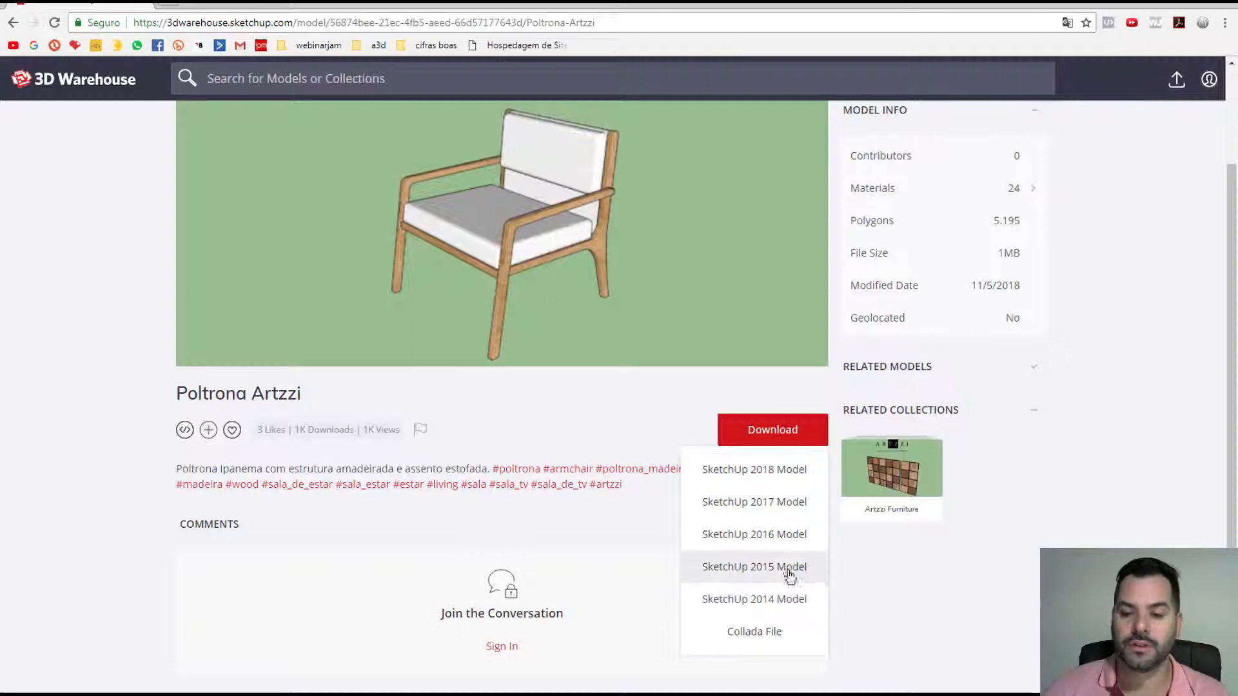
Step: Download the chair as a SketchUp 2017 model, browsing to the aula 14 lesson folder
{"action": "left_click", "coordinate": [774, 510]}
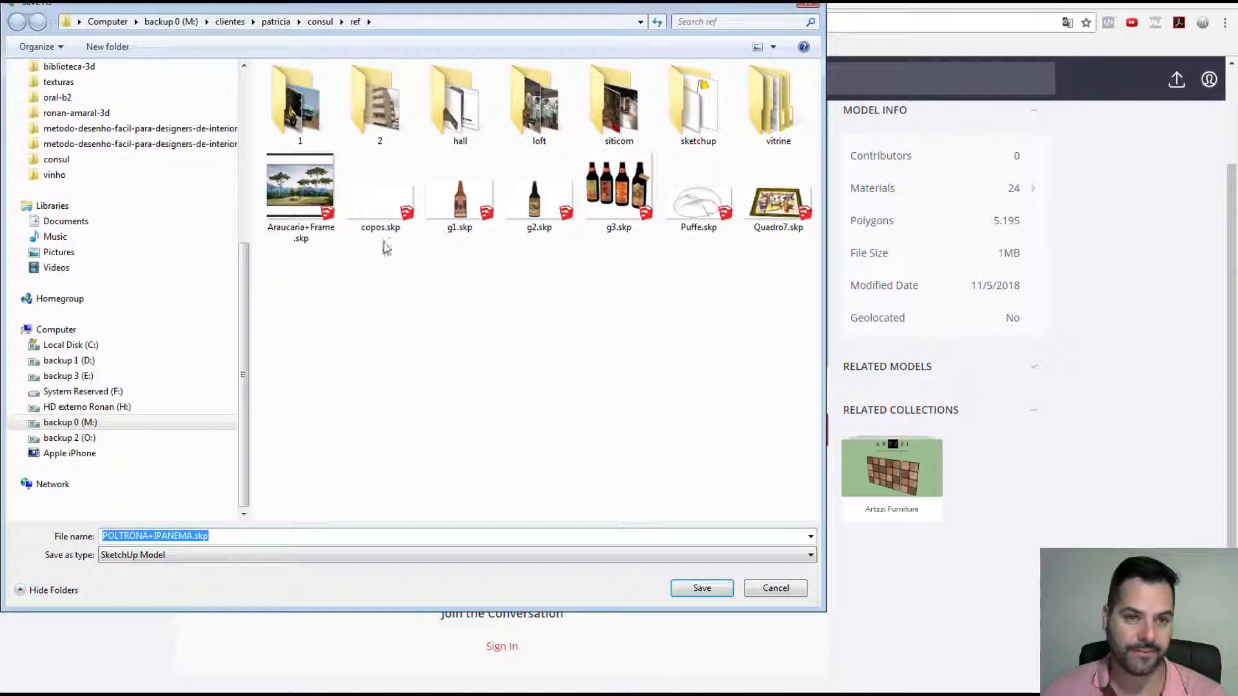
{"action": "left_click", "coordinate": [200, 128]}
{"action": "double_click", "coordinate": [296, 103]}
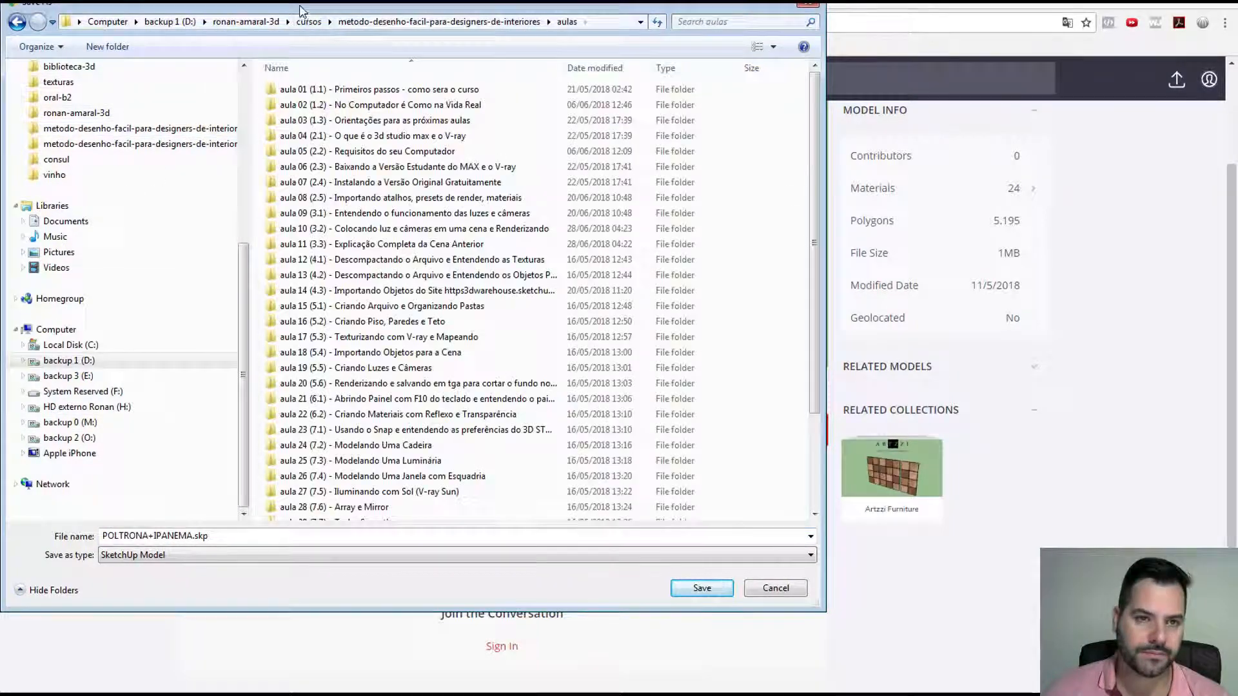
{"action": "left_click_drag", "start_coordinate": [303, 9], "coordinate": [463, 120]}
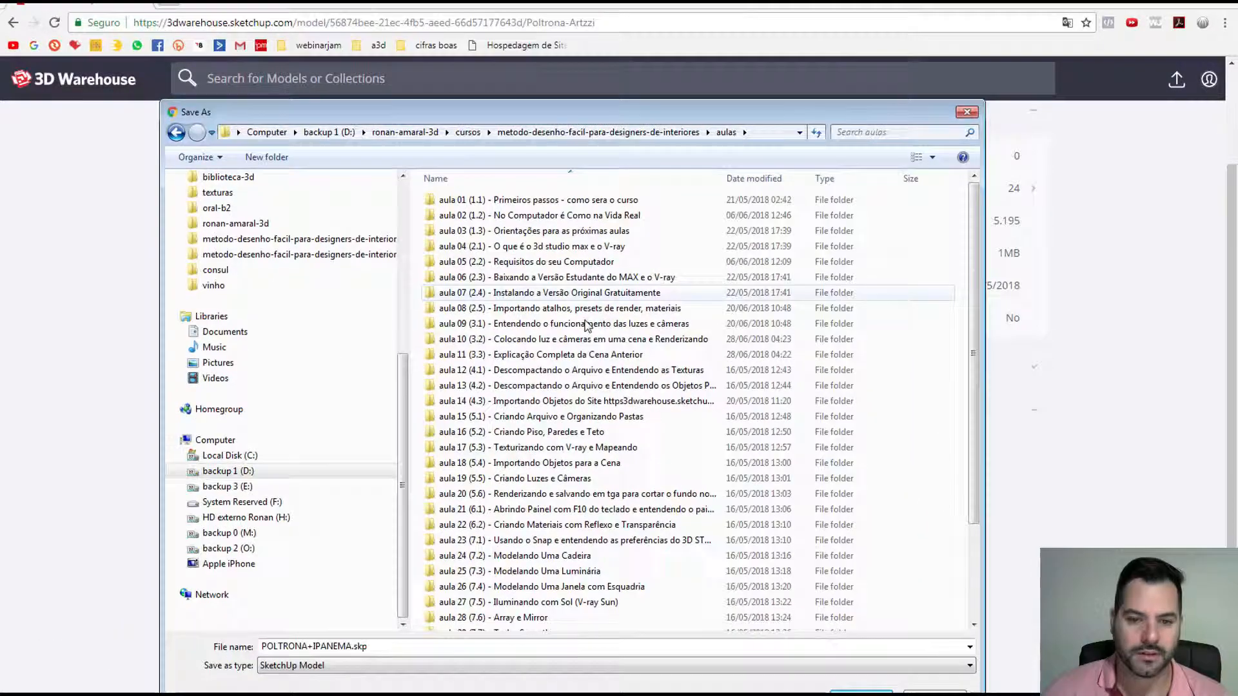
{"action": "double_click", "coordinate": [526, 400]}
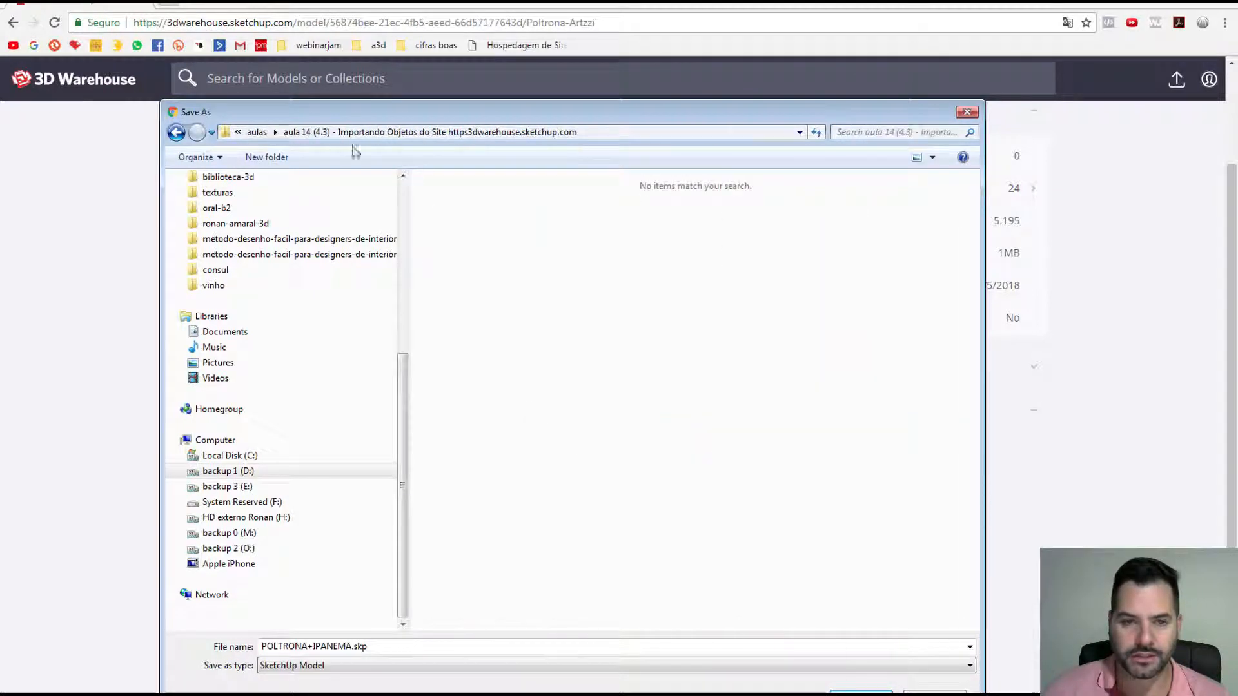
Step: Create a ref folder there and save the chair in it as poltrona ipanema.skp
{"action": "left_click", "coordinate": [266, 157]}
{"action": "type", "text": "ref"}
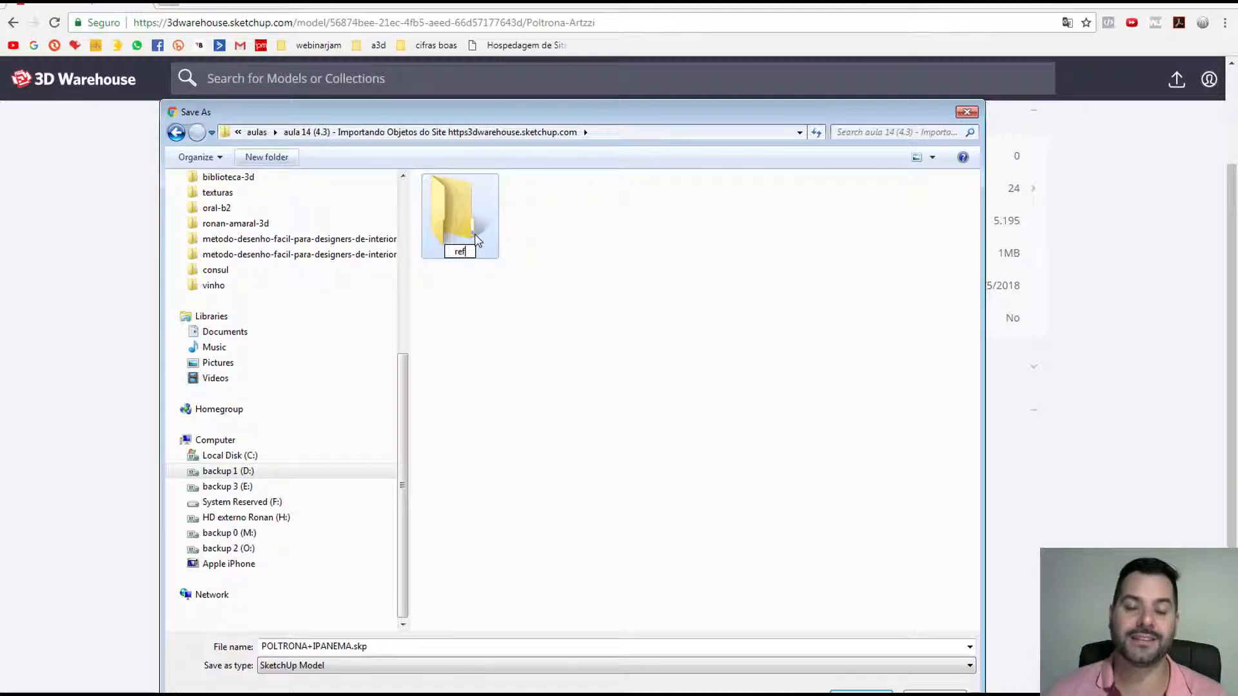
{"action": "key", "text": "Return"}
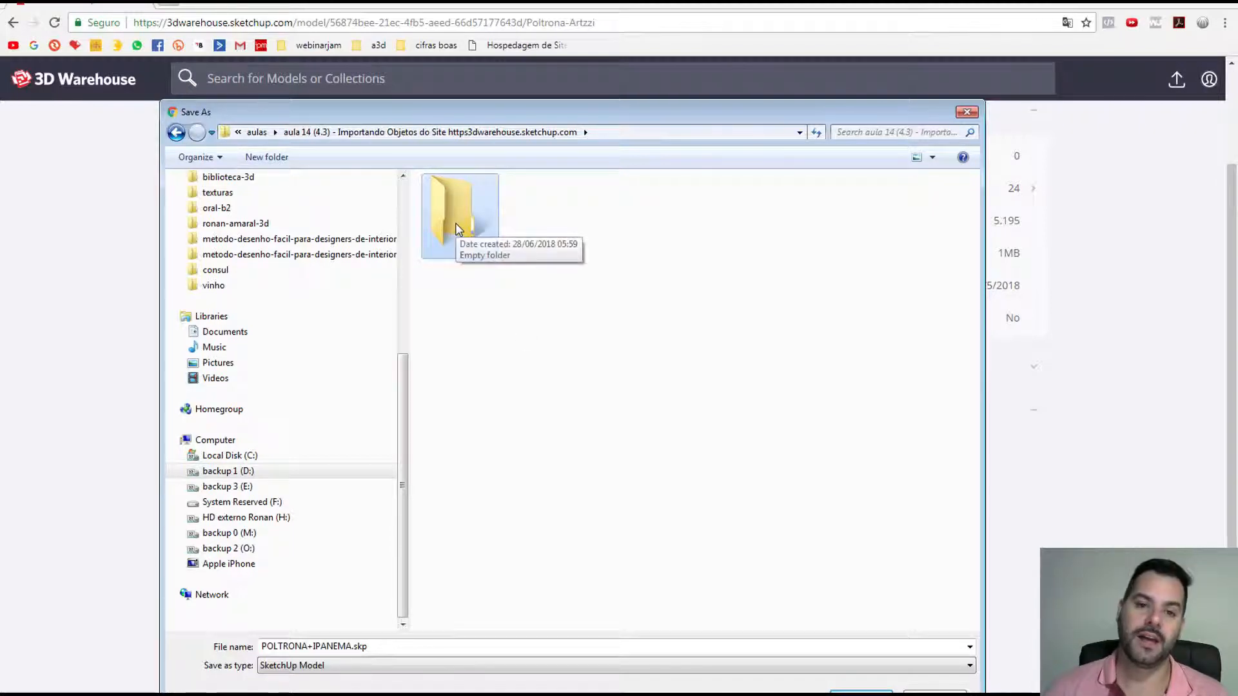
{"action": "double_click", "coordinate": [457, 230]}
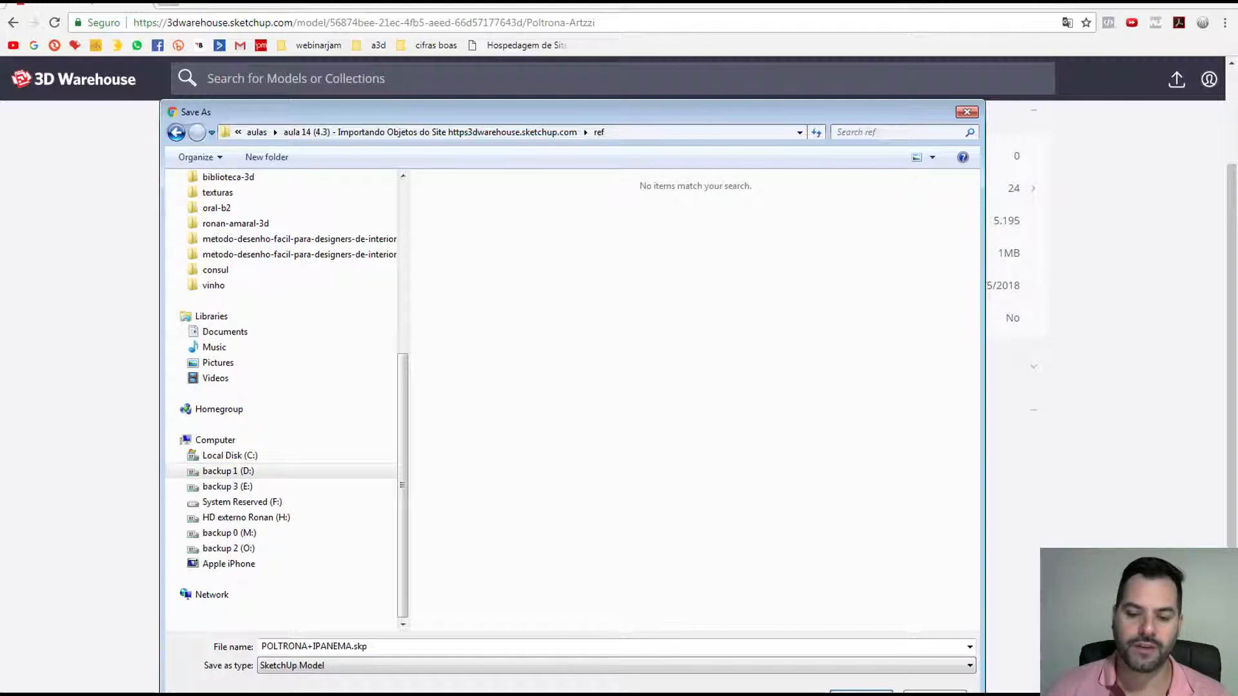
{"action": "left_click", "coordinate": [349, 646]}
{"action": "left_click_drag", "start_coordinate": [353, 646], "coordinate": [234, 616]}
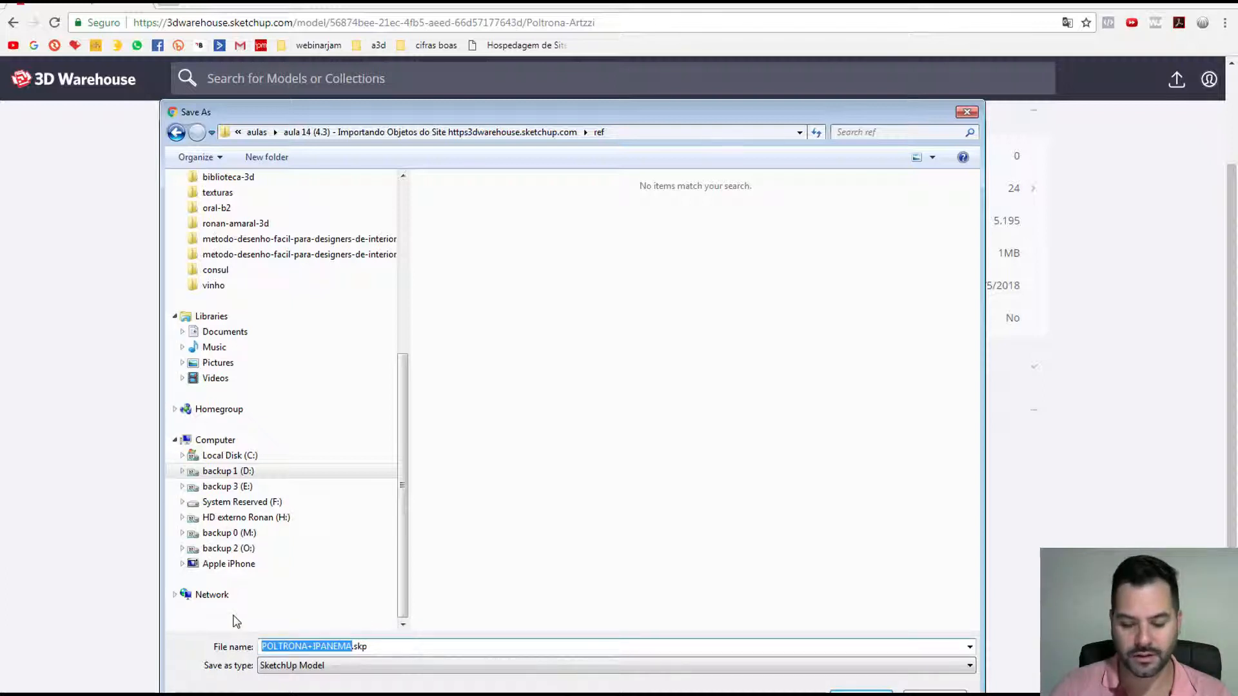
{"action": "type", "text": "poltrona ipanema"}
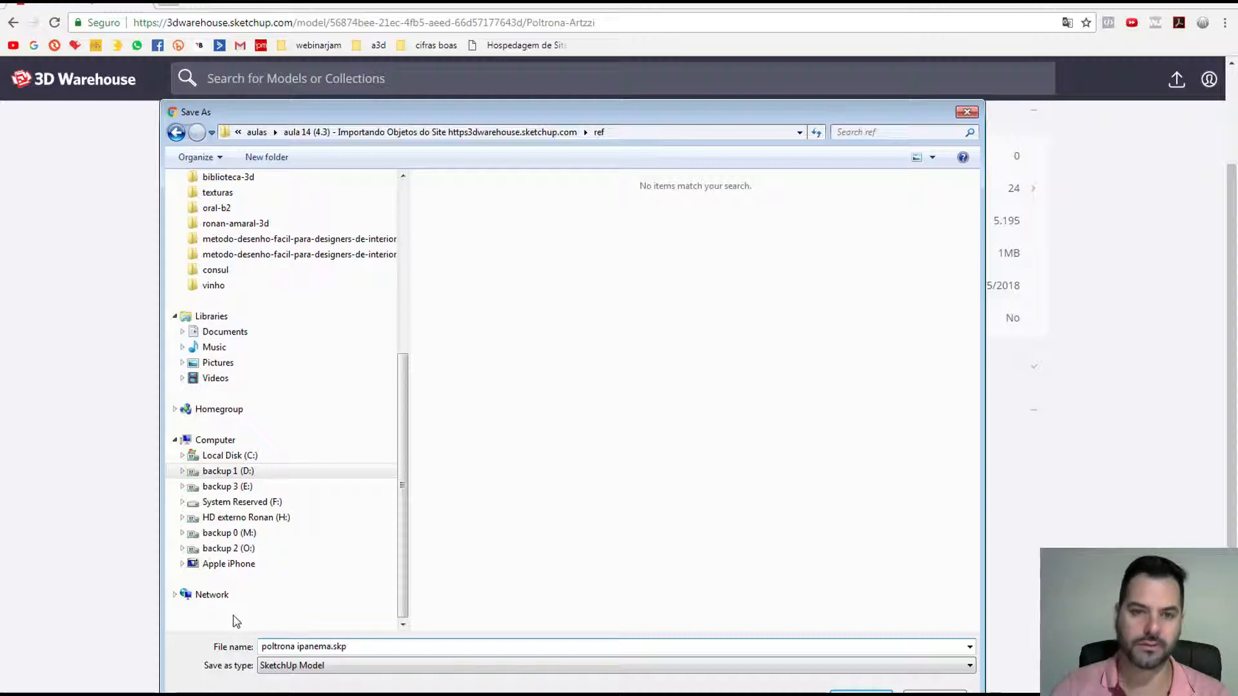
{"action": "key", "text": "Return"}
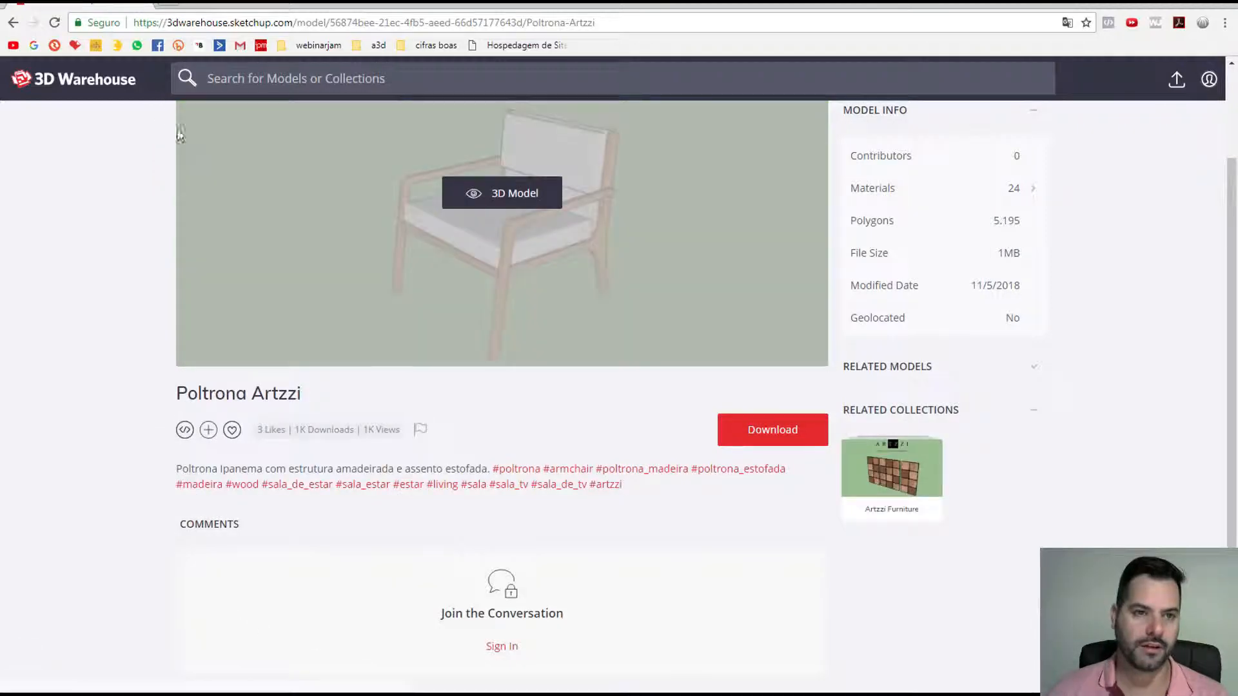
Step: Search 3D Warehouse for luminária and open the Luminária de mesa Ibira lamp
{"action": "left_click", "coordinate": [219, 79]}
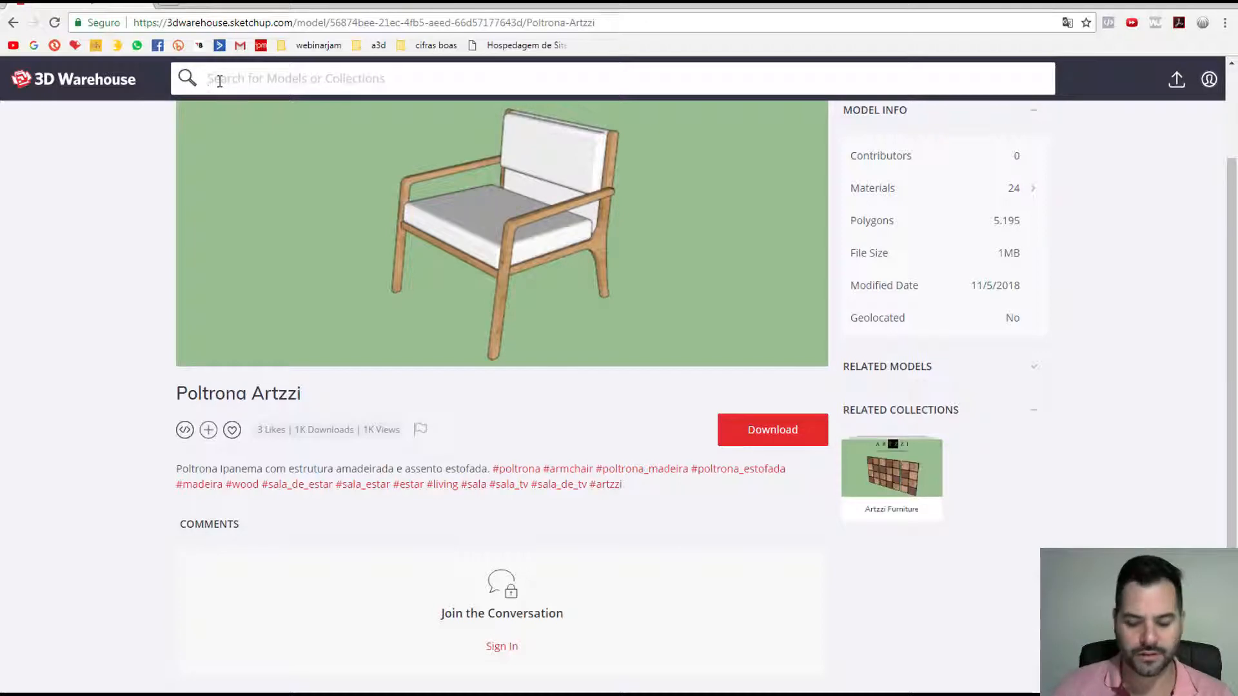
{"action": "type", "text": "luminária"}
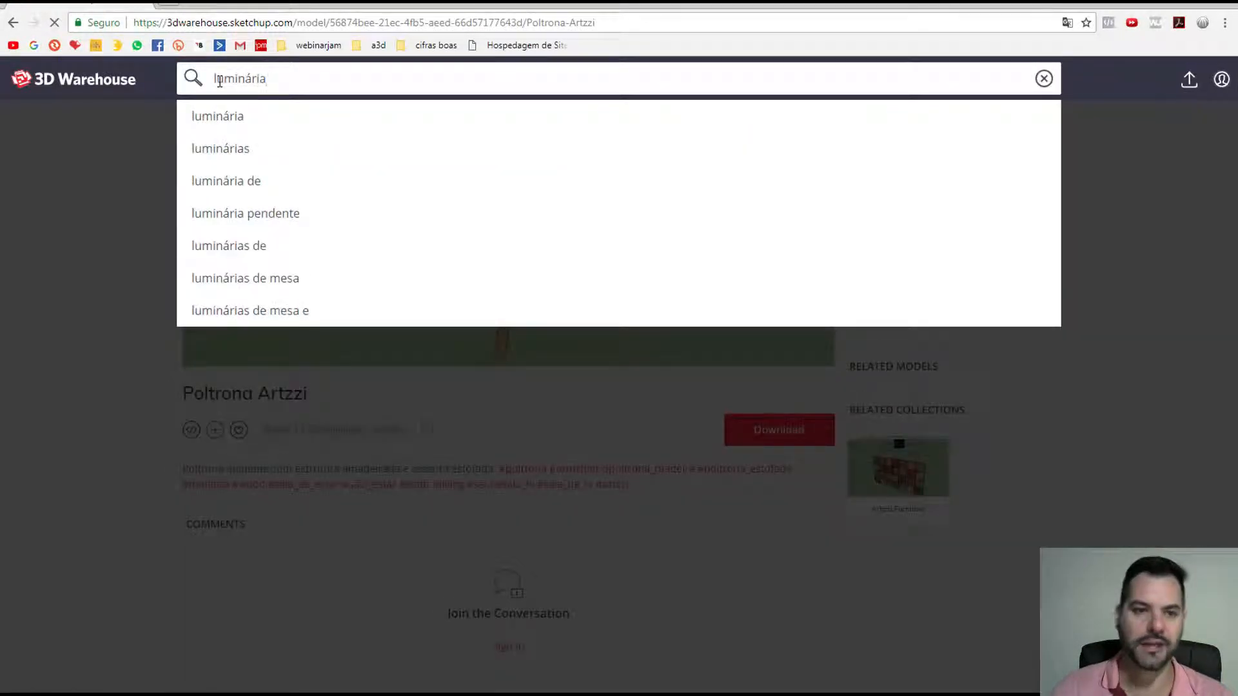
{"action": "key", "text": "Return"}
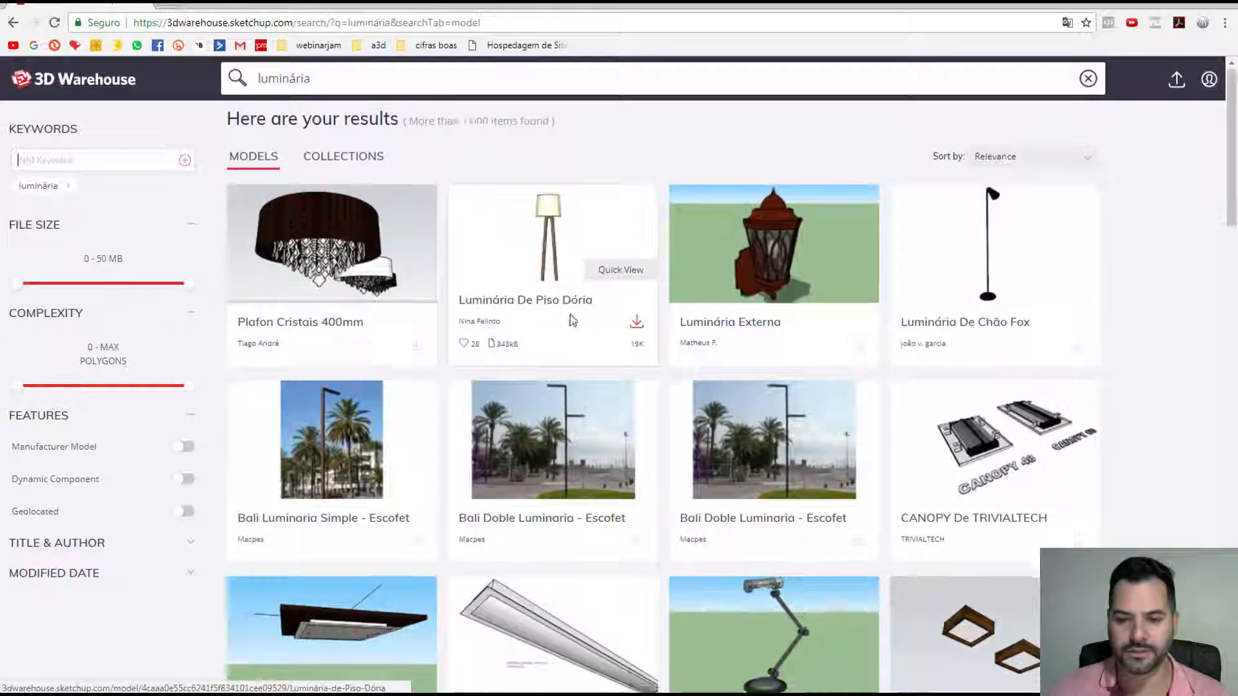
{"action": "scroll", "coordinate": [570, 322], "scroll_direction": "down", "scroll_amount": 3}
{"action": "scroll", "coordinate": [571, 322], "scroll_direction": "down", "scroll_amount": 5}
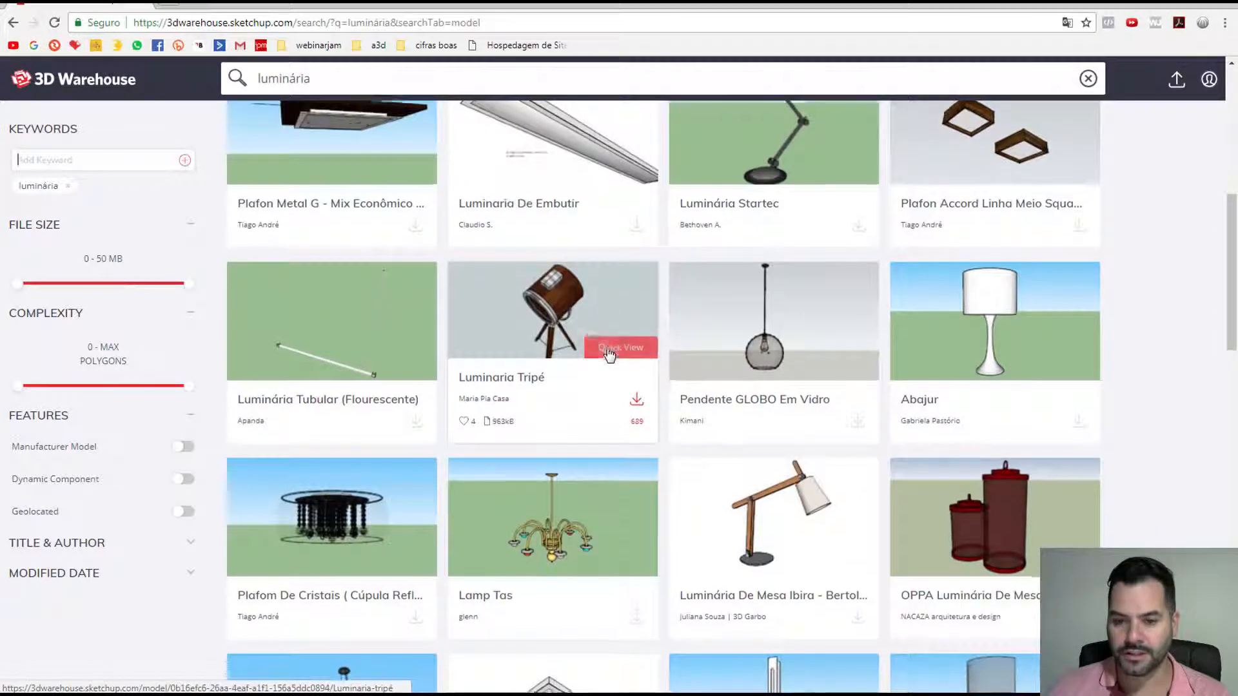
{"action": "scroll", "coordinate": [709, 338], "scroll_direction": "down", "scroll_amount": 2}
{"action": "left_click", "coordinate": [733, 340]}
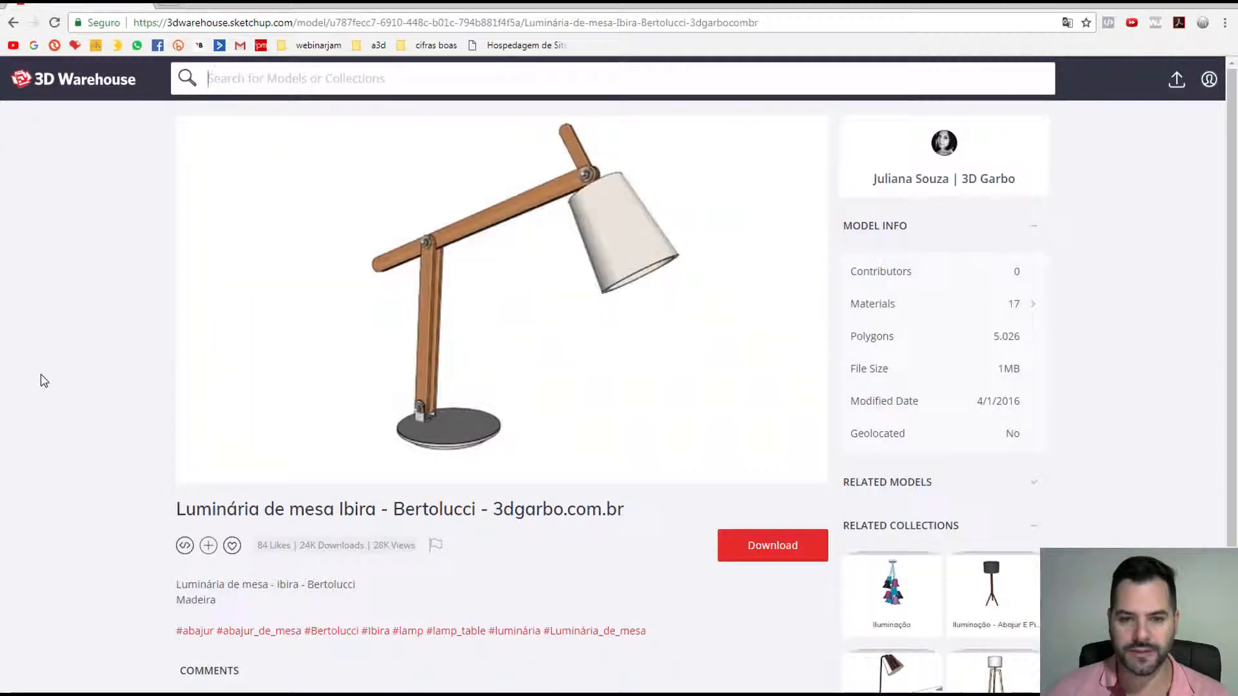
Step: Save the lamp's SketchUp 2017 version as luminaria and go back to the search results
{"action": "left_click", "coordinate": [768, 550]}
{"action": "scroll", "coordinate": [759, 590], "scroll_direction": "down", "scroll_amount": 2}
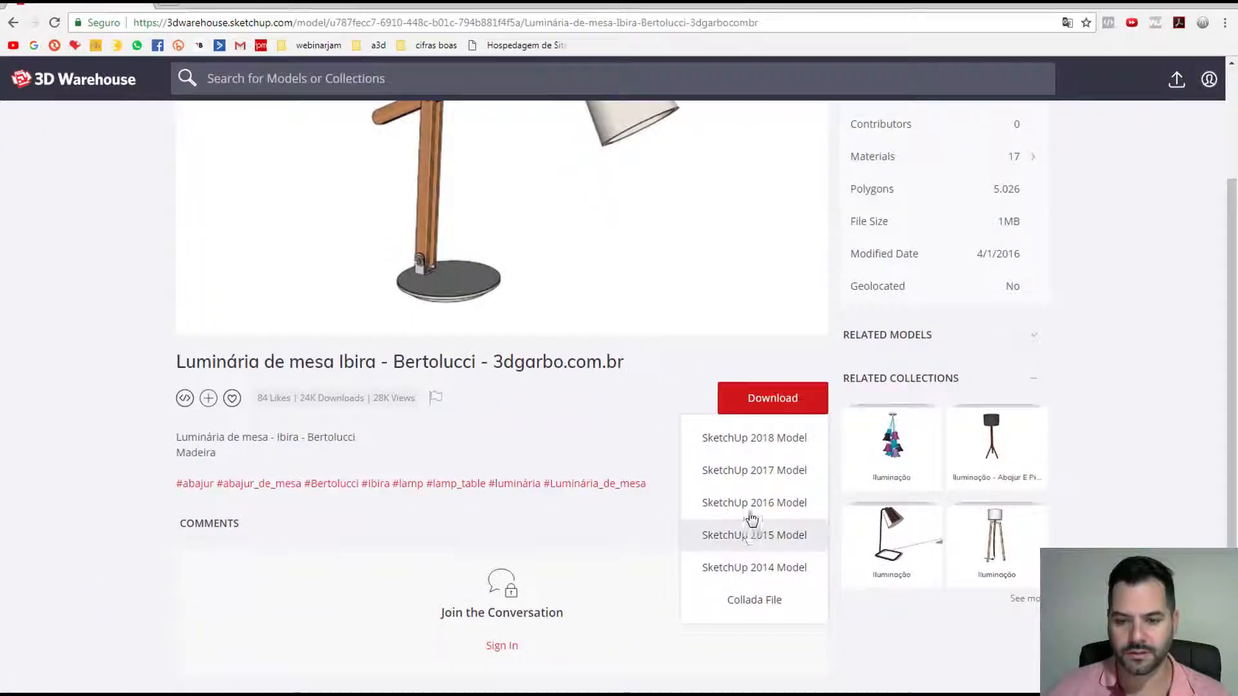
{"action": "left_click", "coordinate": [757, 474]}
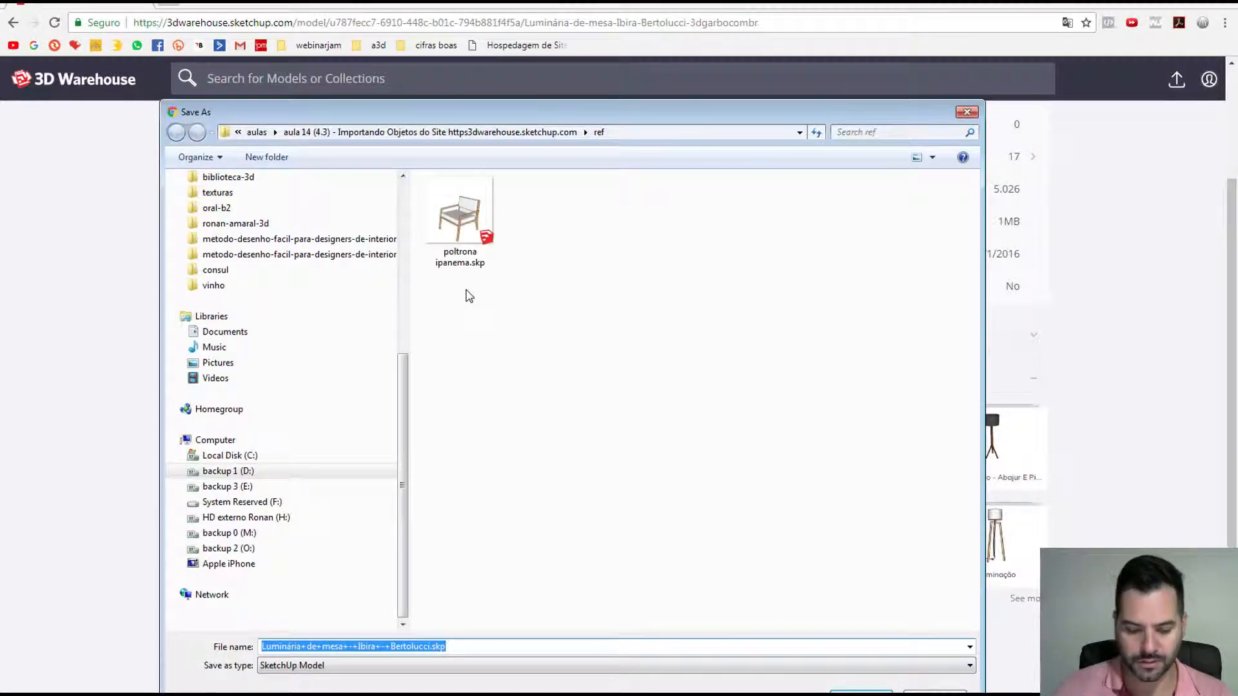
{"action": "type", "text": "luminaria"}
{"action": "key", "text": "Return"}
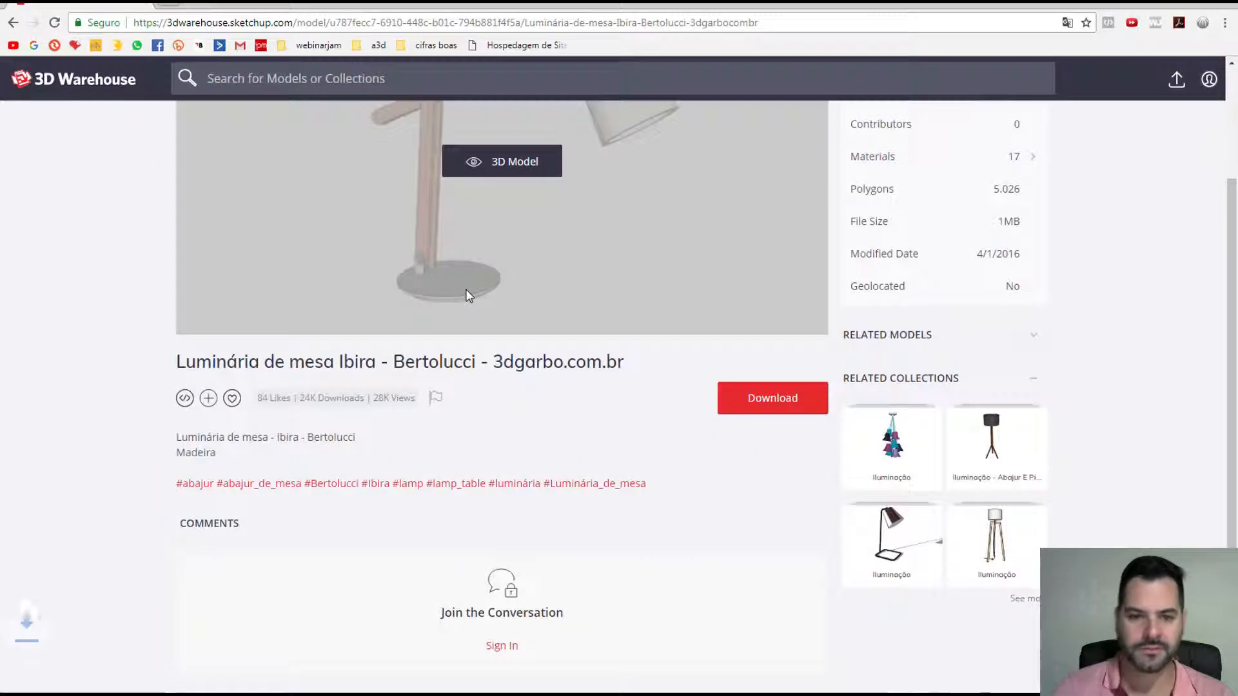
{"action": "scroll", "coordinate": [102, 268], "scroll_direction": "up", "scroll_amount": 1}
{"action": "scroll", "coordinate": [100, 265], "scroll_direction": "up", "scroll_amount": 2}
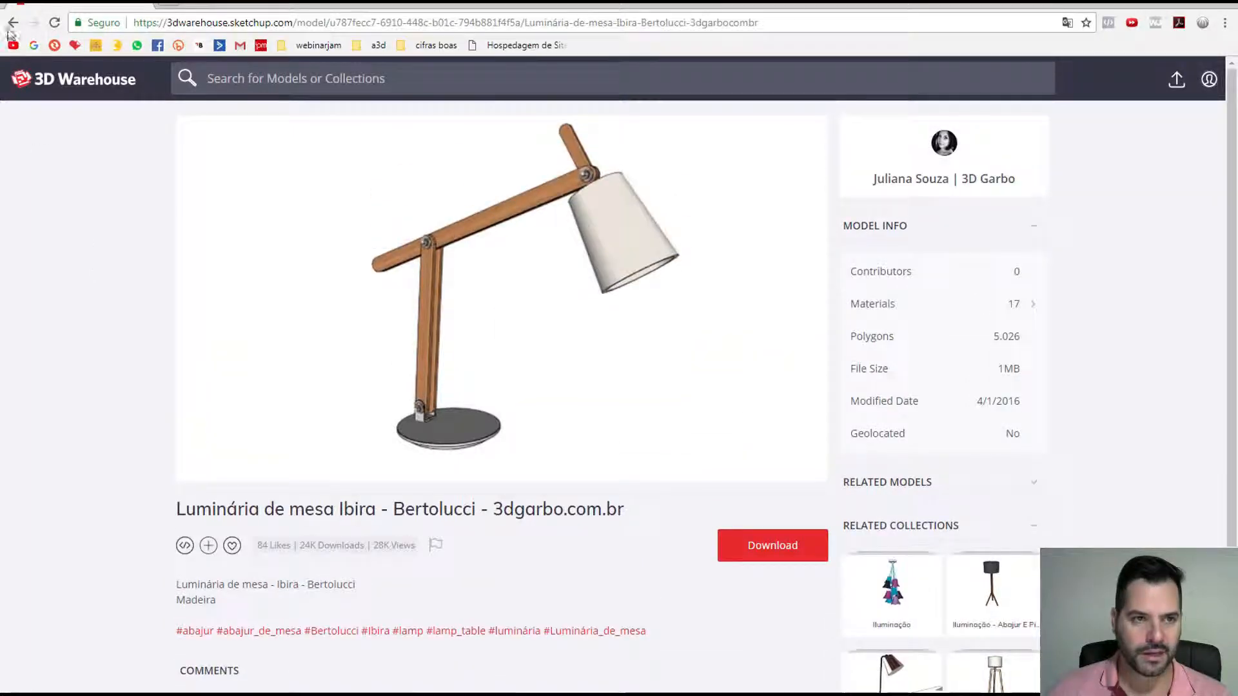
{"action": "left_click", "coordinate": [12, 24]}
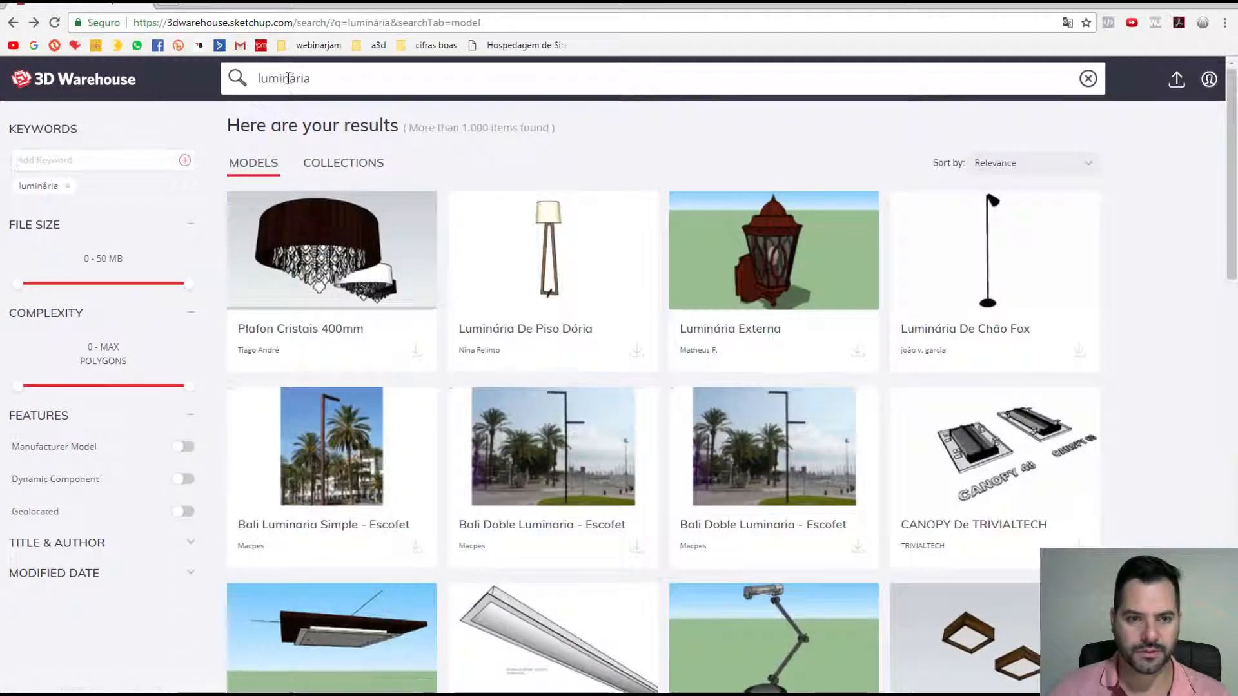
{"action": "left_click_drag", "start_coordinate": [311, 78], "coordinate": [249, 66]}
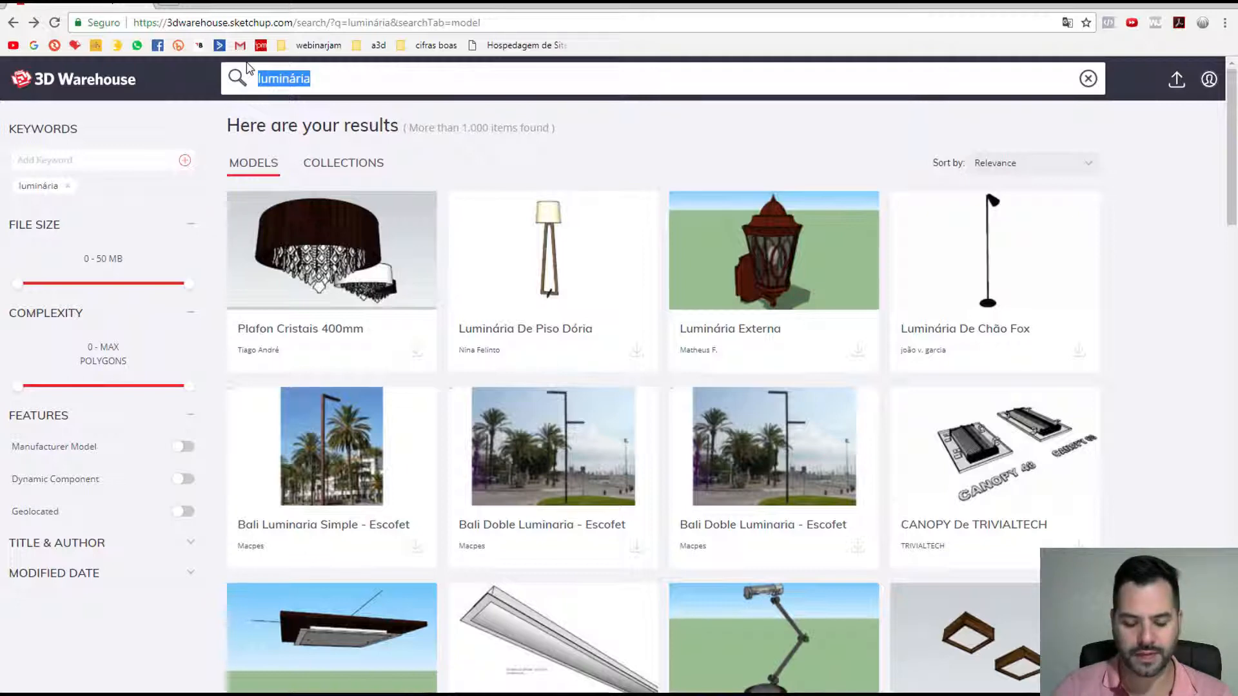
Step: Search 3D Warehouse for cadeira and open the Cadeira Grid chair's page
{"action": "type", "text": "cadeira"}
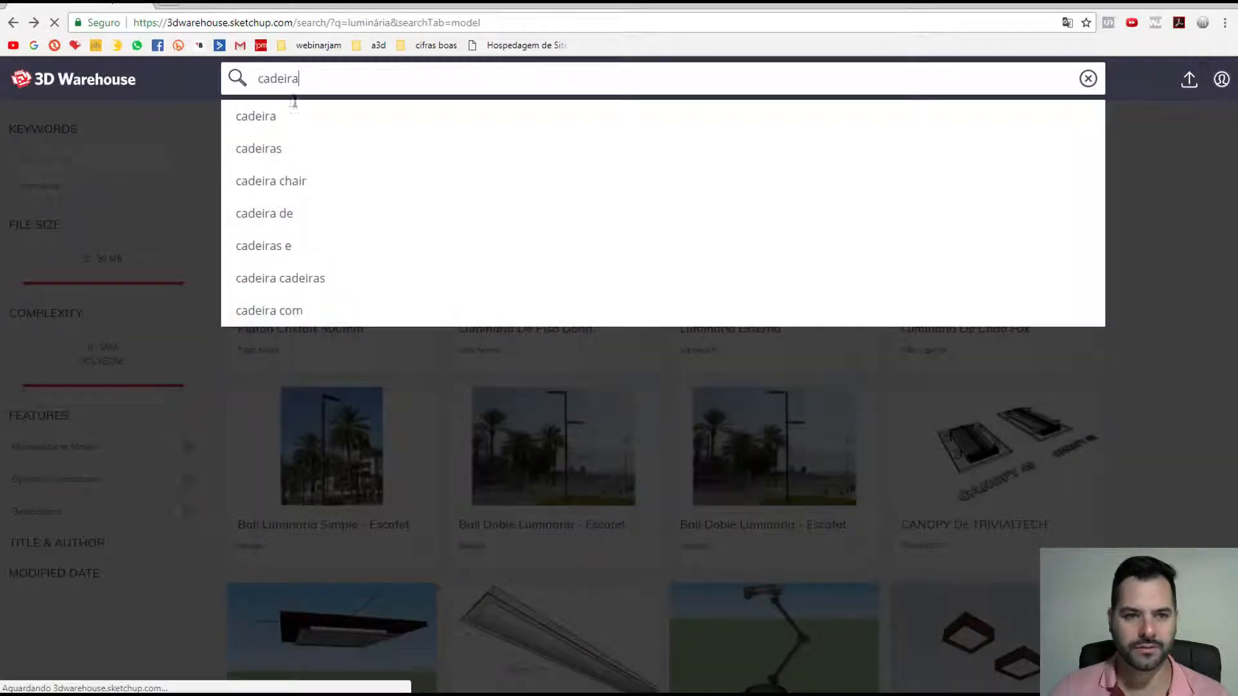
{"action": "key", "text": "Return"}
{"action": "scroll", "coordinate": [353, 442], "scroll_direction": "down", "scroll_amount": 7}
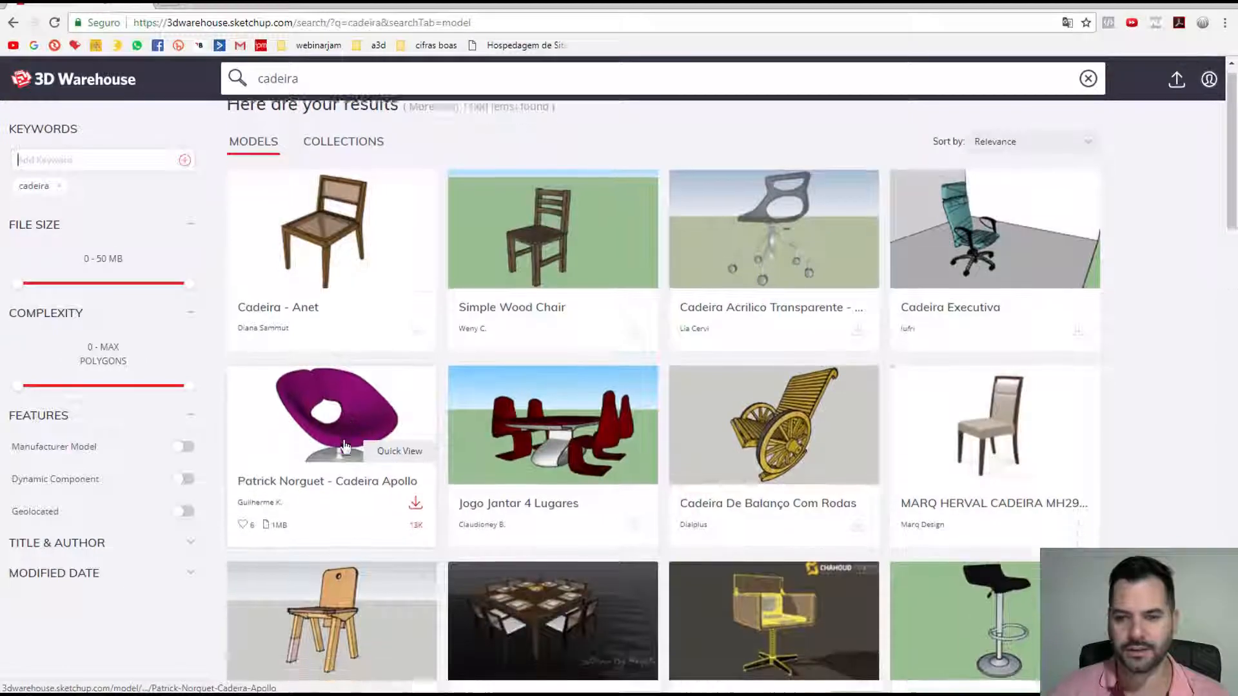
{"action": "scroll", "coordinate": [354, 441], "scroll_direction": "down", "scroll_amount": 3}
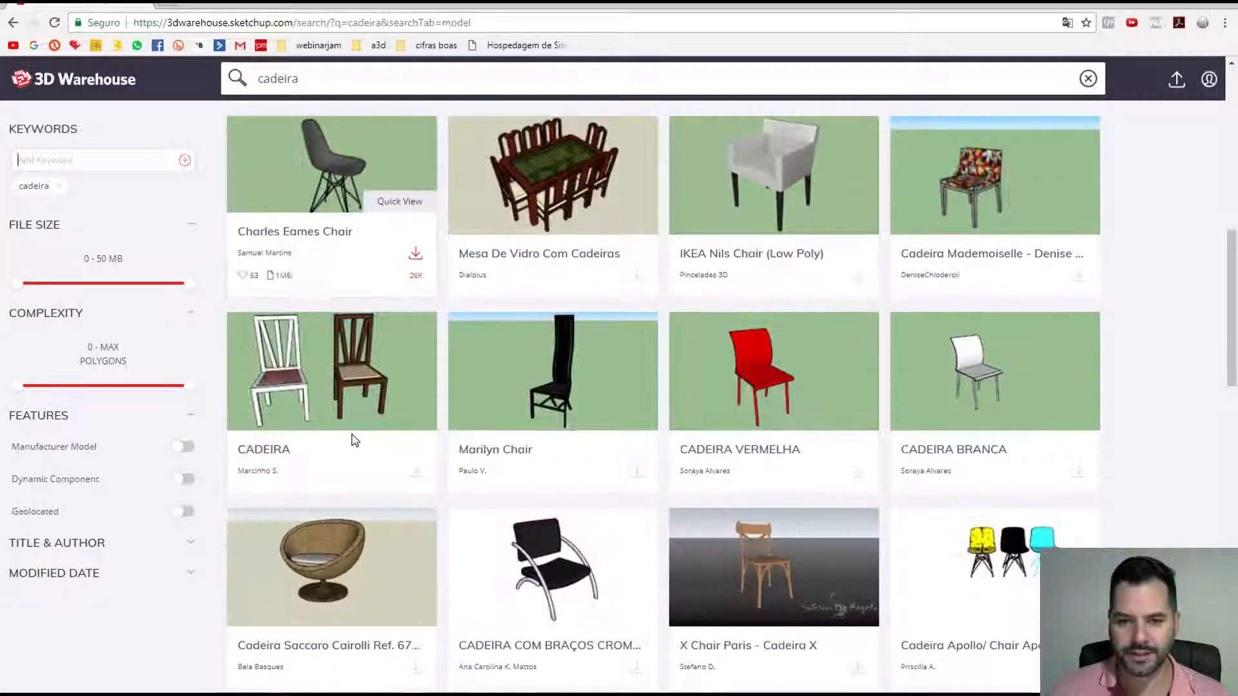
{"action": "scroll", "coordinate": [354, 442], "scroll_direction": "down", "scroll_amount": 3}
{"action": "scroll", "coordinate": [354, 441], "scroll_direction": "down", "scroll_amount": 3}
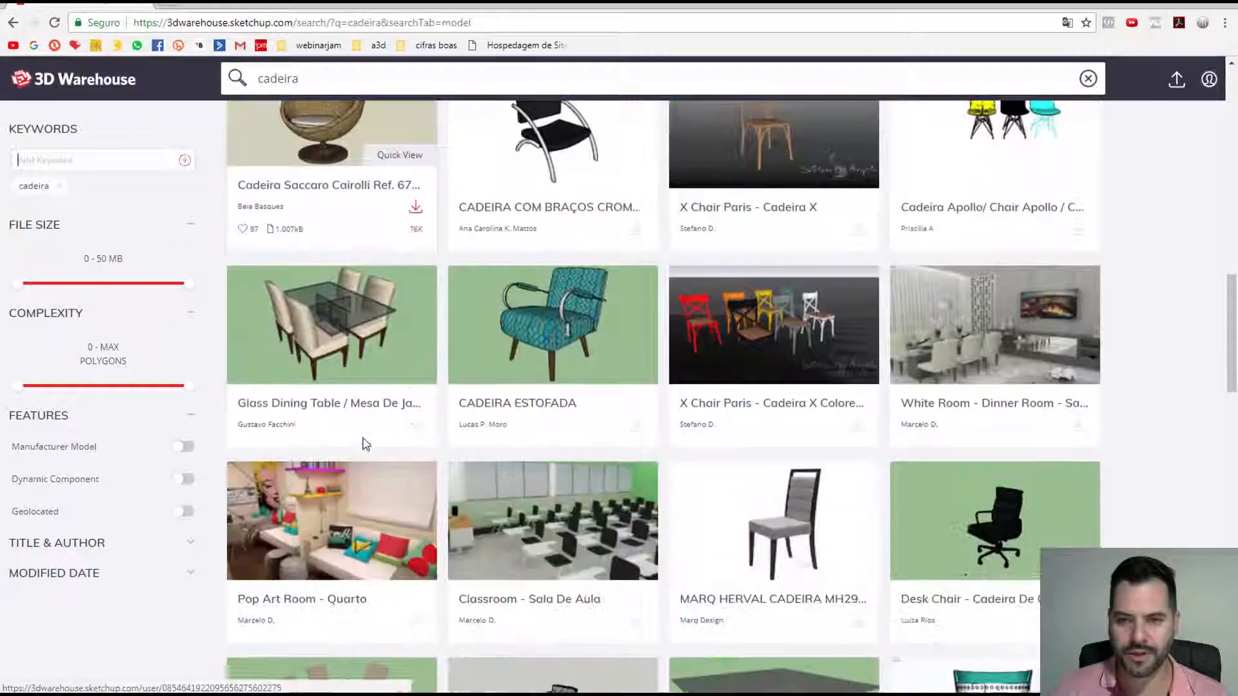
{"action": "scroll", "coordinate": [361, 442], "scroll_direction": "down", "scroll_amount": 4}
{"action": "scroll", "coordinate": [362, 437], "scroll_direction": "down", "scroll_amount": 1}
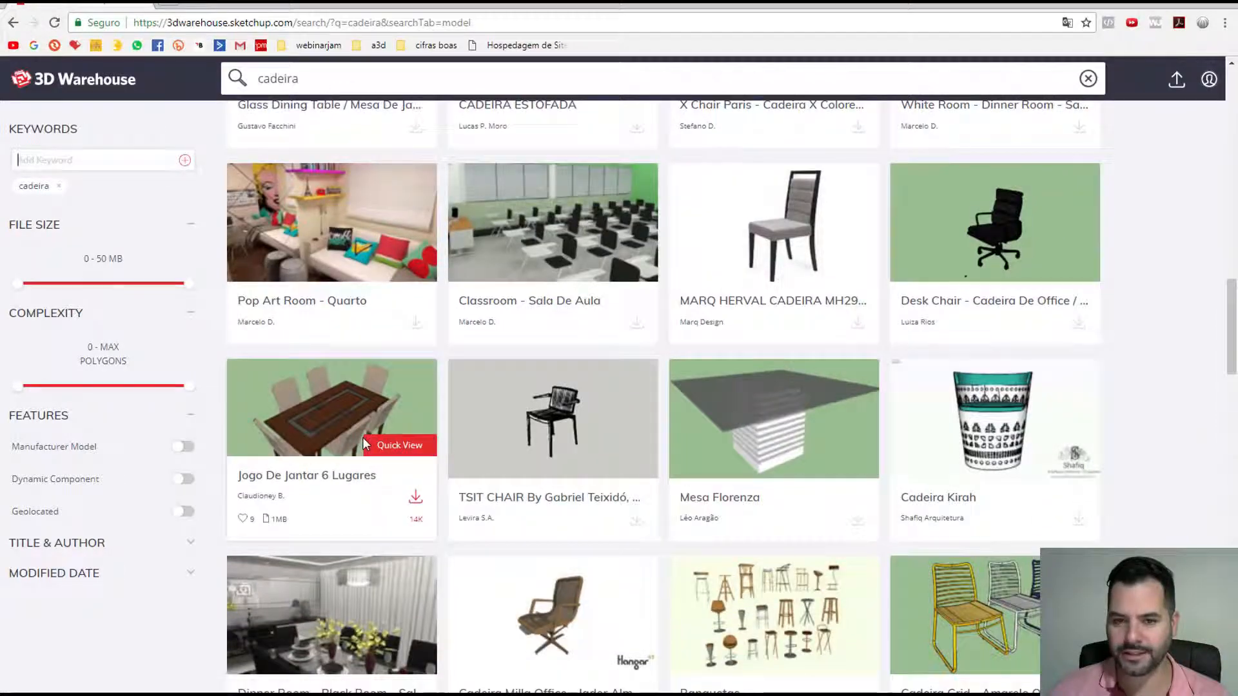
{"action": "scroll", "coordinate": [364, 441], "scroll_direction": "down", "scroll_amount": 2}
{"action": "scroll", "coordinate": [364, 444], "scroll_direction": "down", "scroll_amount": 3}
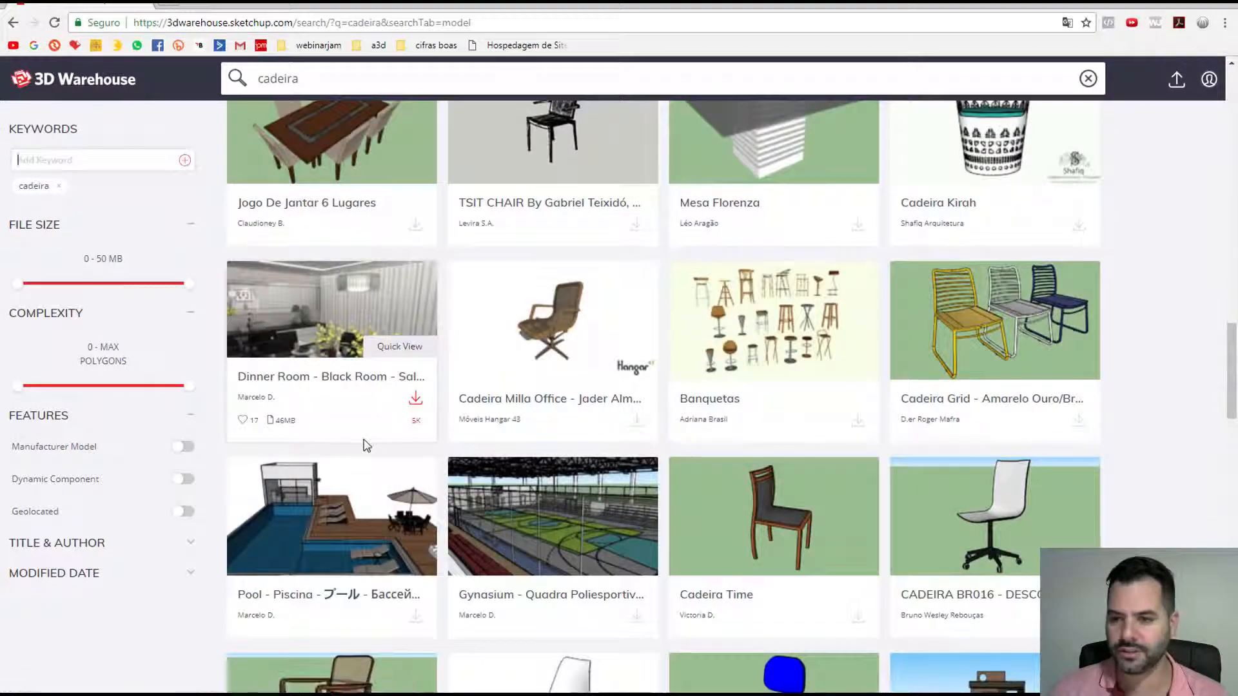
{"action": "left_click", "coordinate": [953, 346]}
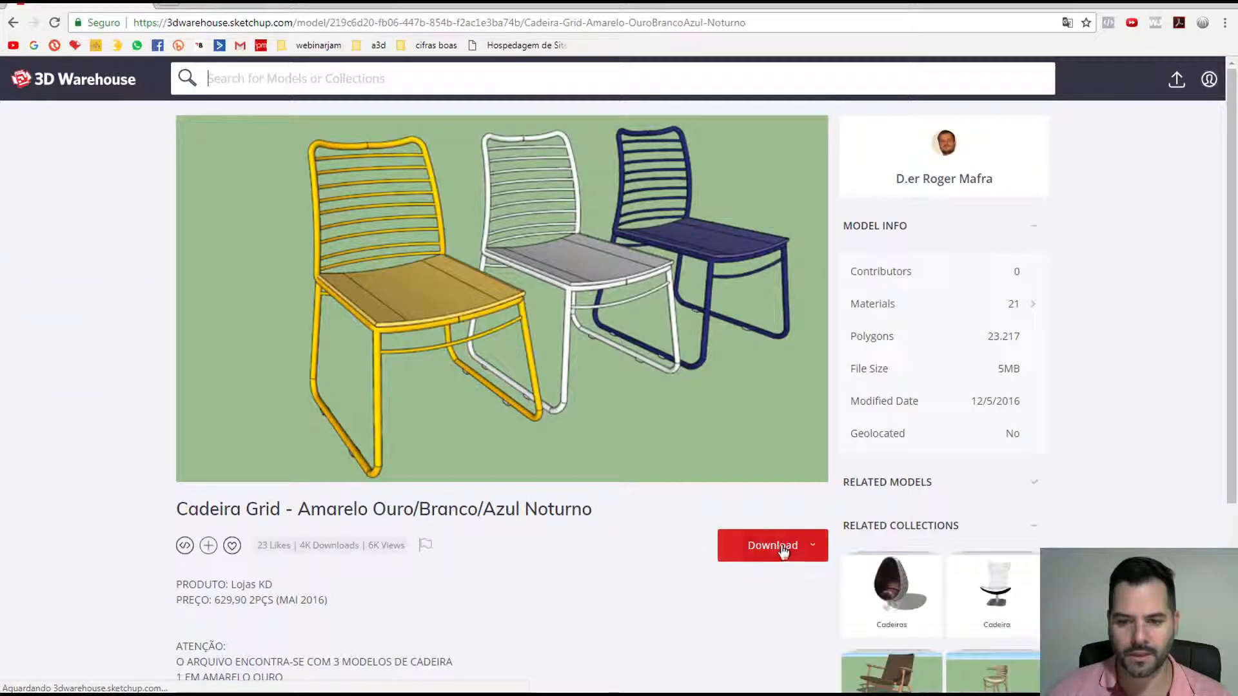
Step: Save the Cadeira Grid SketchUp 2017 model as cadeira, then switch to 3ds Max
{"action": "left_click", "coordinate": [783, 551]}
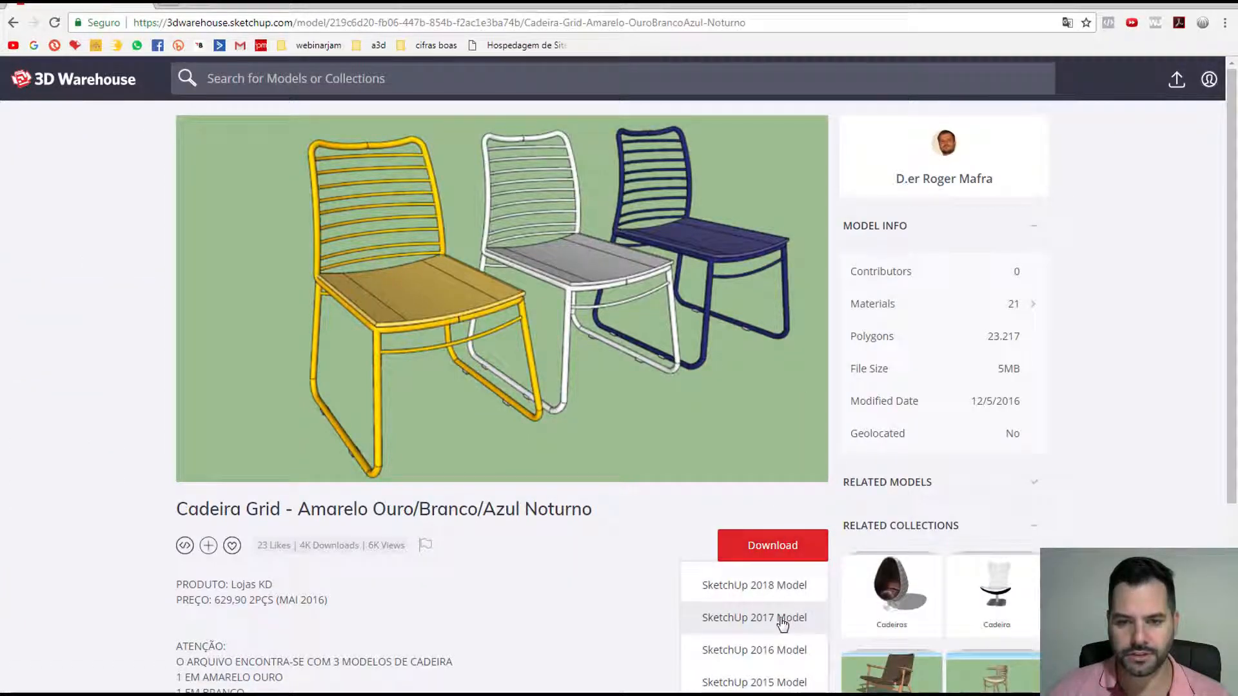
{"action": "left_click", "coordinate": [781, 623]}
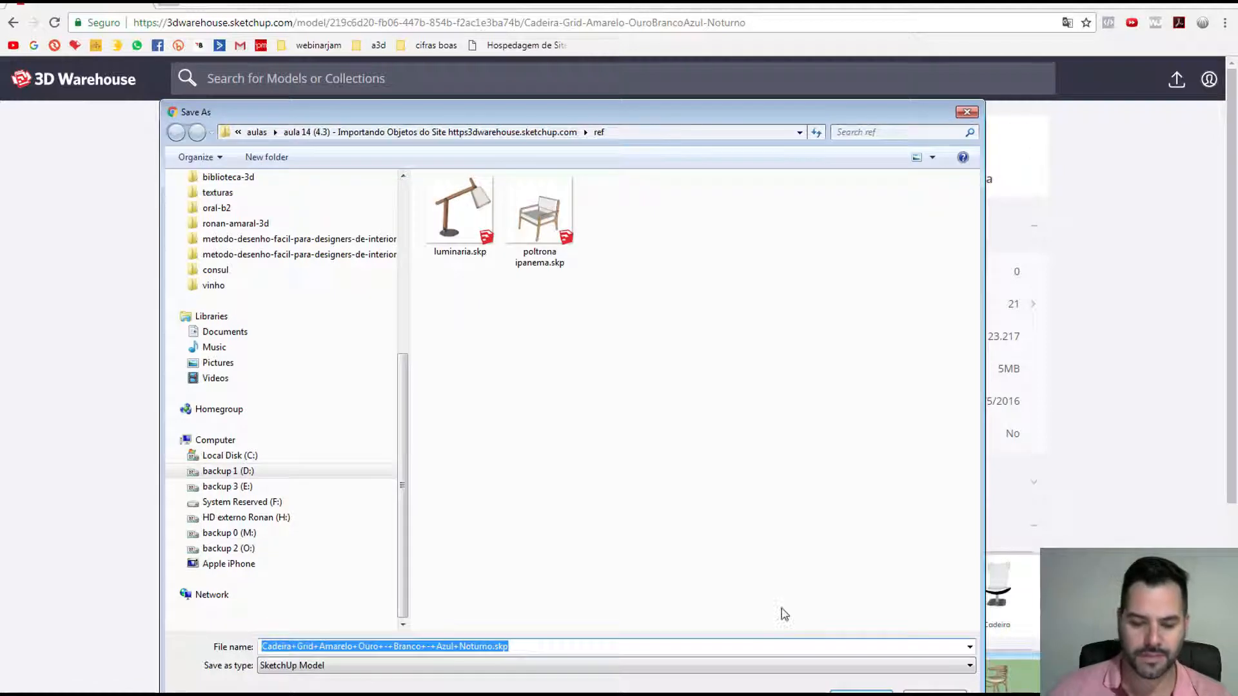
{"action": "type", "text": "cadeira"}
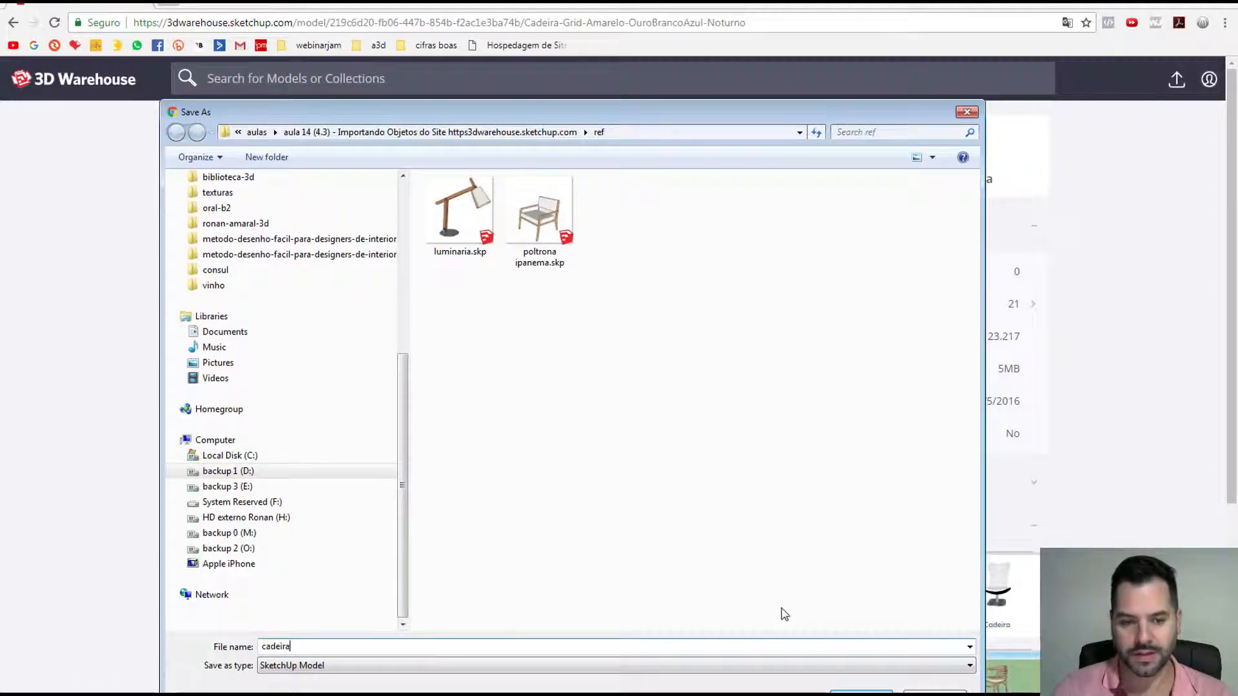
{"action": "key", "text": "Return"}
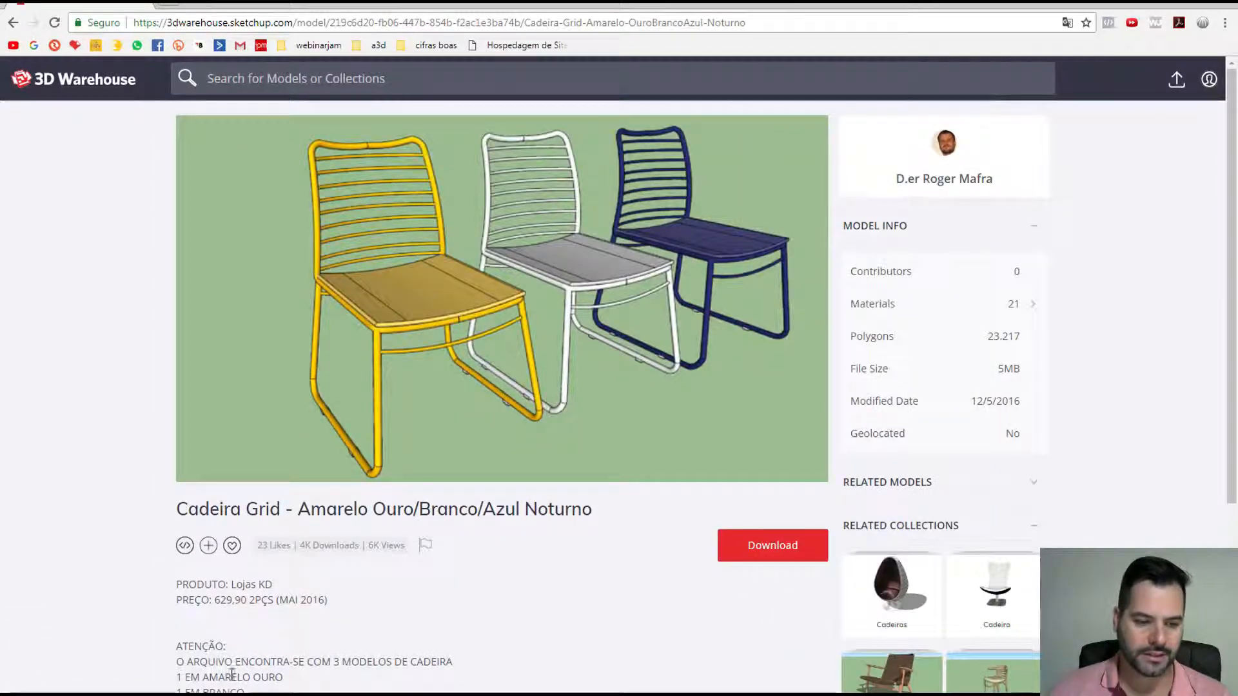
{"action": "key", "text": "alt+Tab"}
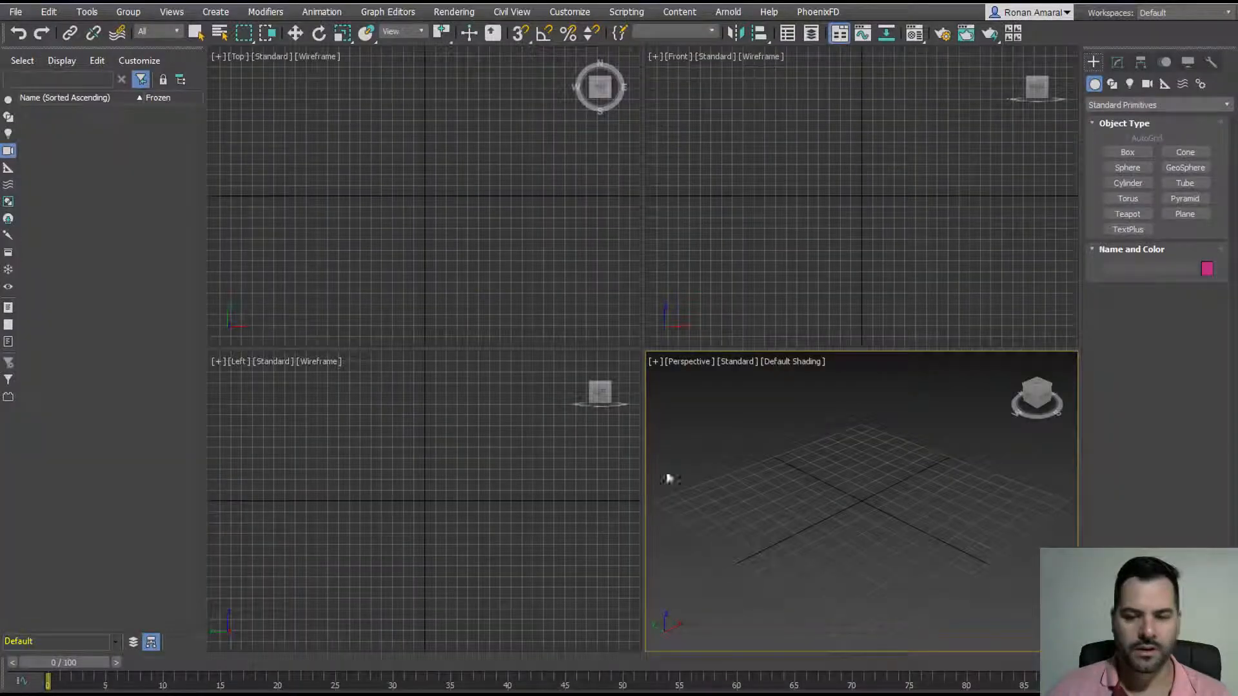
Step: Open cena_render_objetos_3d.max from the project folder on the backup 1 (D:) drive
{"action": "left_click", "coordinate": [11, 13]}
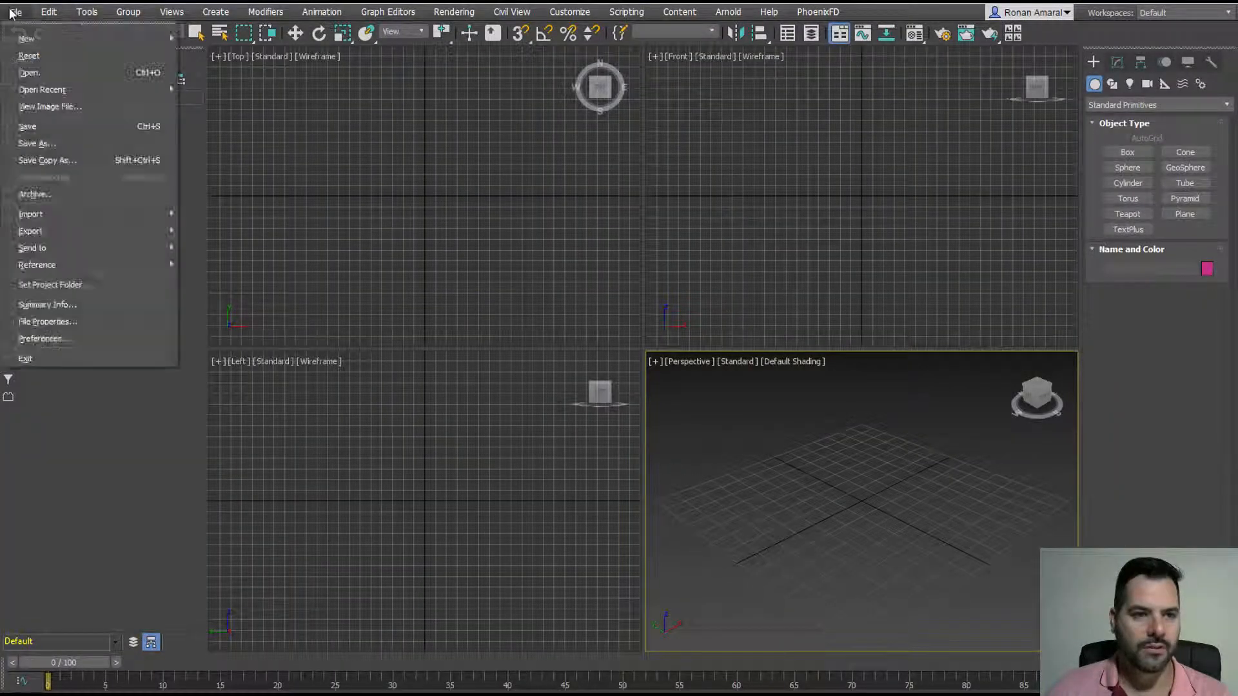
{"action": "left_click", "coordinate": [50, 71]}
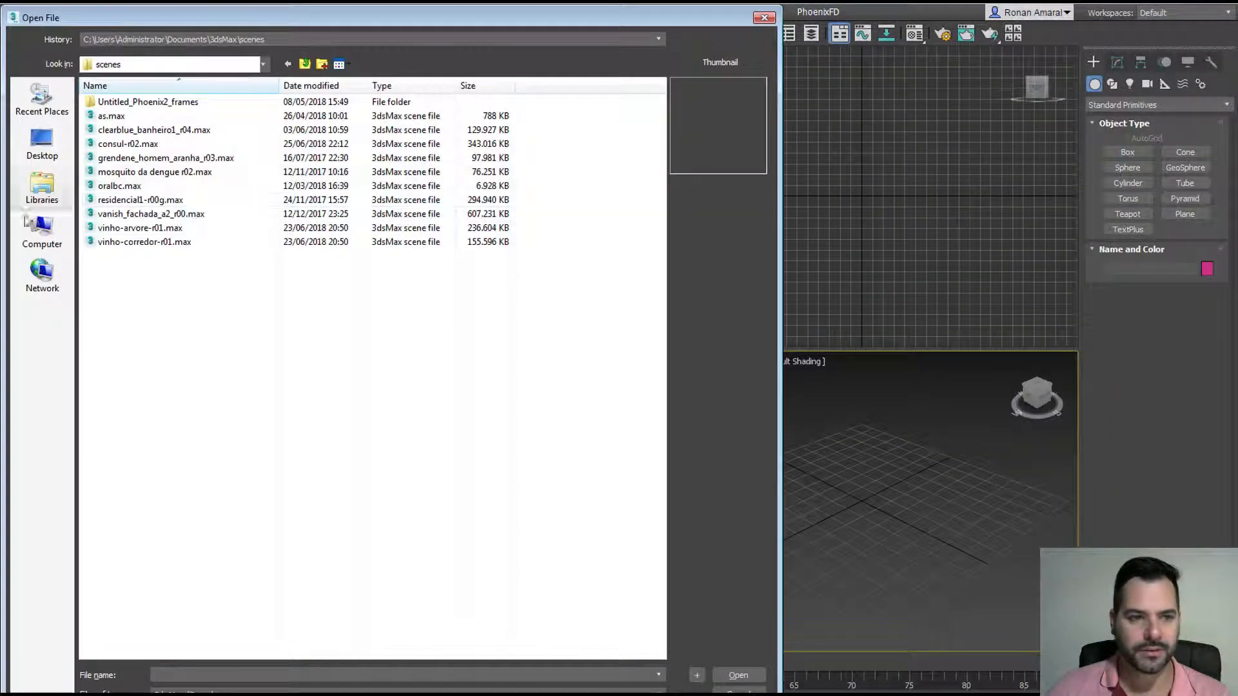
{"action": "left_click", "coordinate": [42, 232]}
{"action": "double_click", "coordinate": [298, 129]}
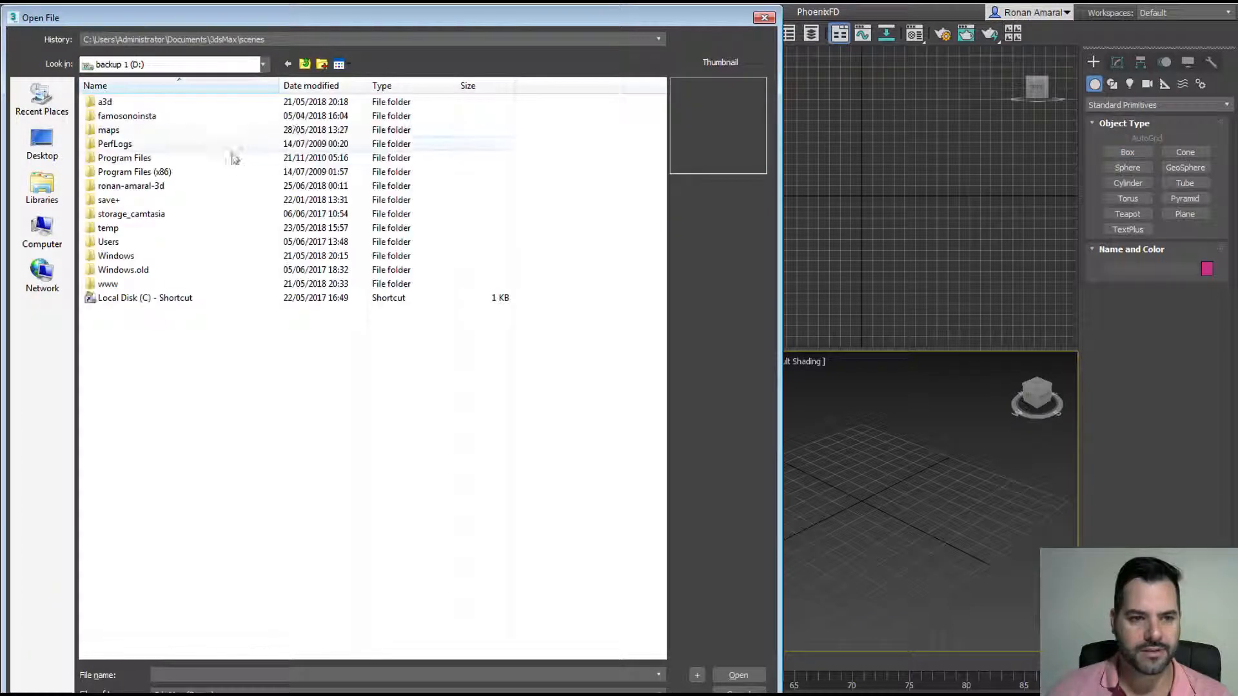
{"action": "double_click", "coordinate": [182, 186]}
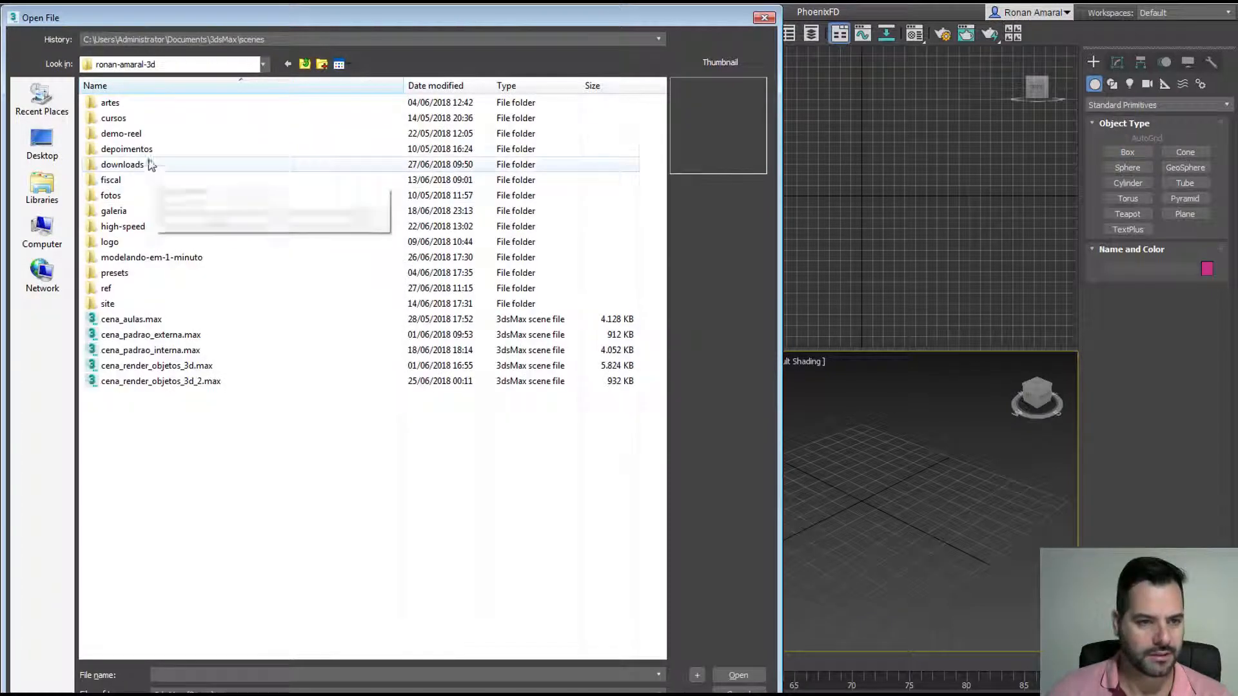
{"action": "left_click", "coordinate": [189, 366]}
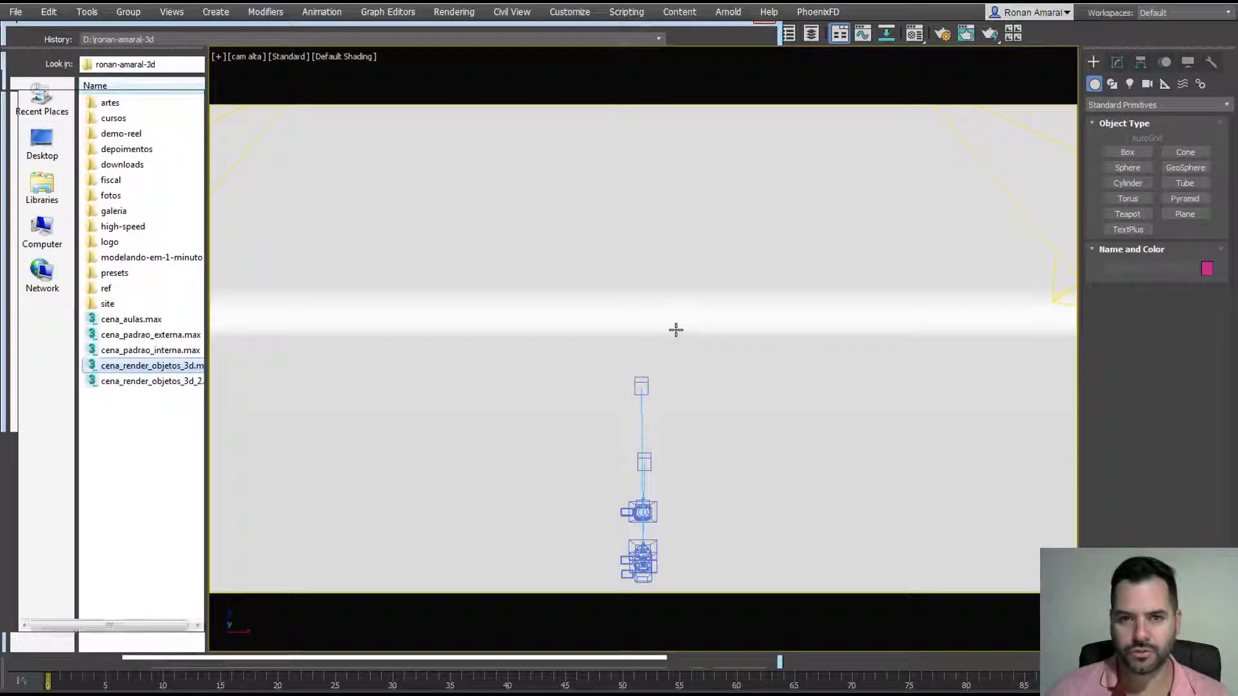
{"action": "left_click", "coordinate": [551, 265]}
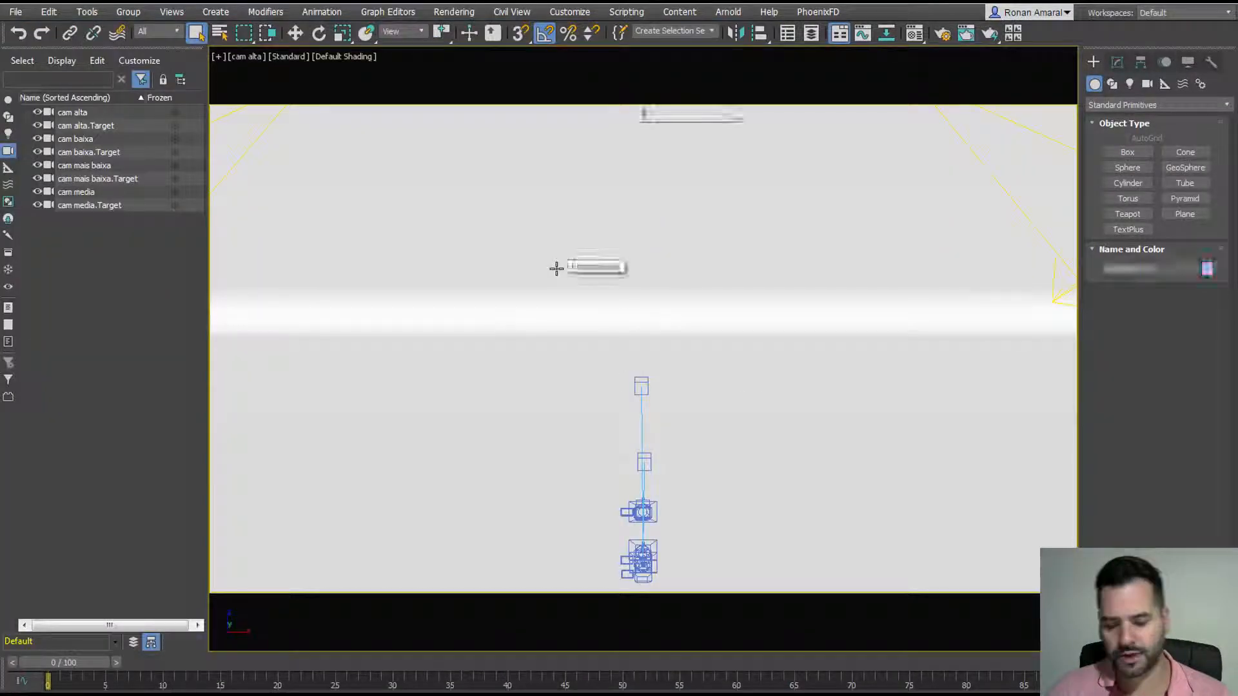
Step: Switch to Perspective, orbit the studio set and select the Rectangle001 backdrop spline
{"action": "key", "text": "p"}
{"action": "middle_click_drag", "start_coordinate": [552, 265], "coordinate": [530, 314], "text": "alt"}
{"action": "scroll", "coordinate": [544, 301], "scroll_direction": "down", "scroll_amount": 4}
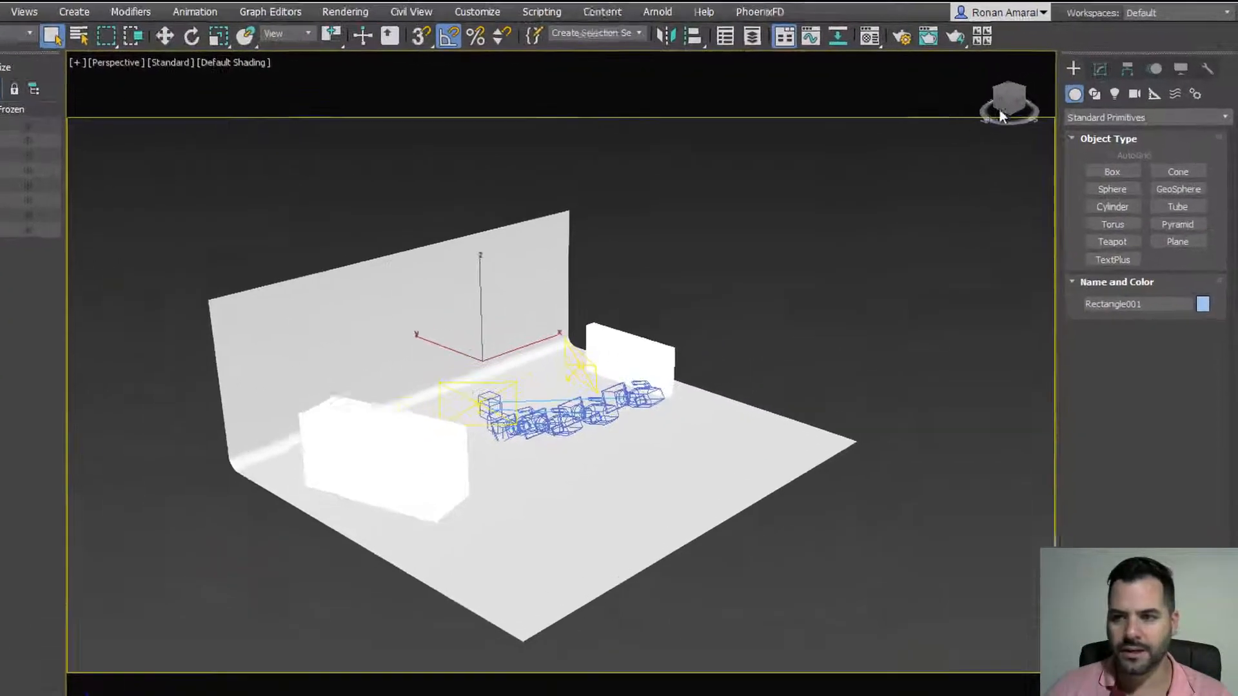
{"action": "left_click", "coordinate": [1100, 69]}
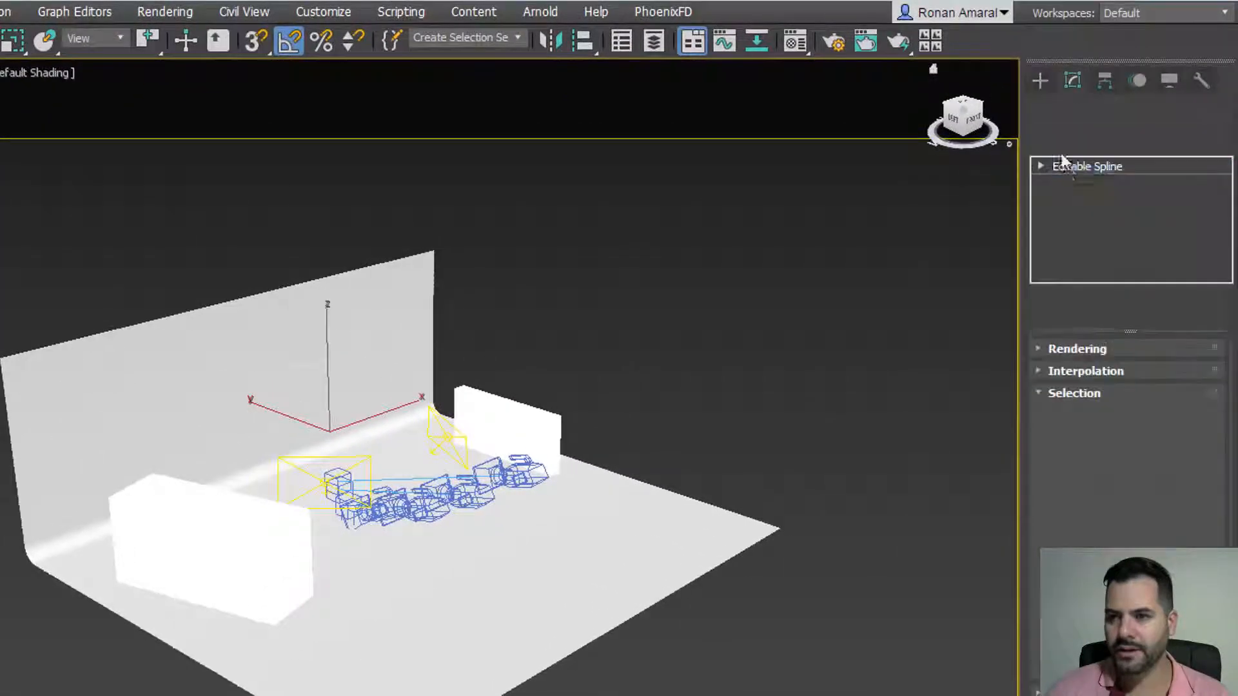
{"action": "key", "text": "w"}
Step: Keep Rectangle001 renderable in viewport and renders, testing then restoring its 600 cm length
{"action": "left_click", "coordinate": [1077, 348]}
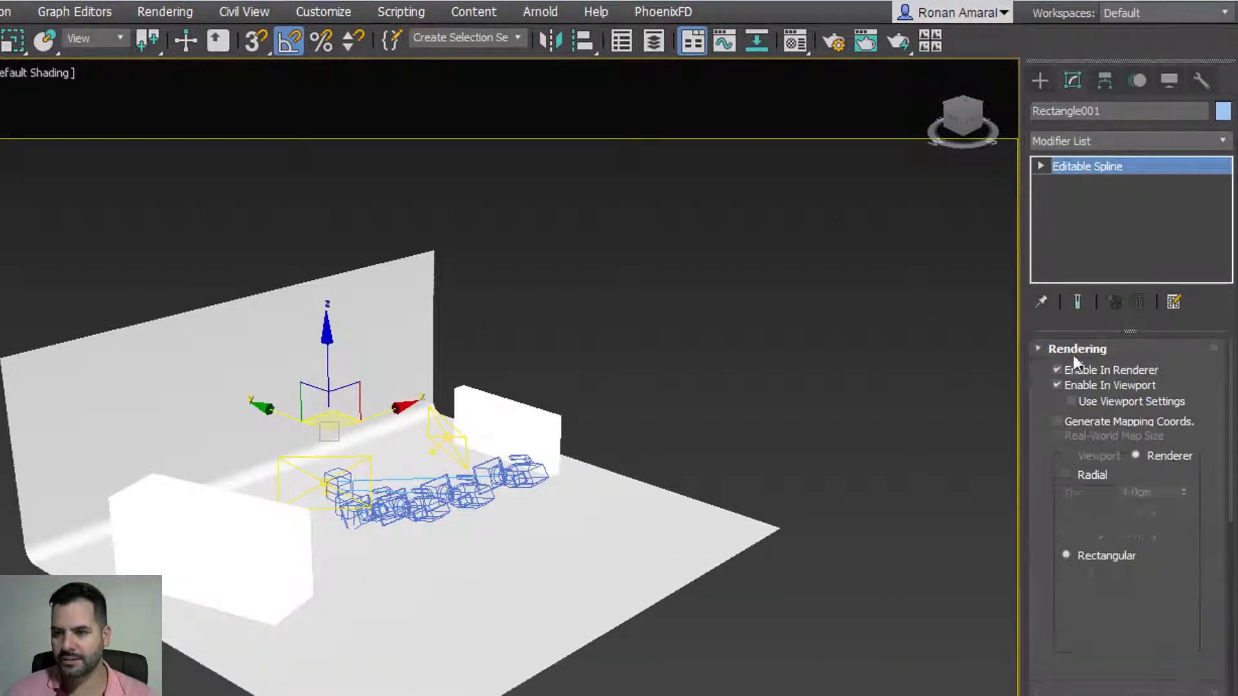
{"action": "left_click", "coordinate": [1057, 385]}
{"action": "left_click", "coordinate": [1057, 385]}
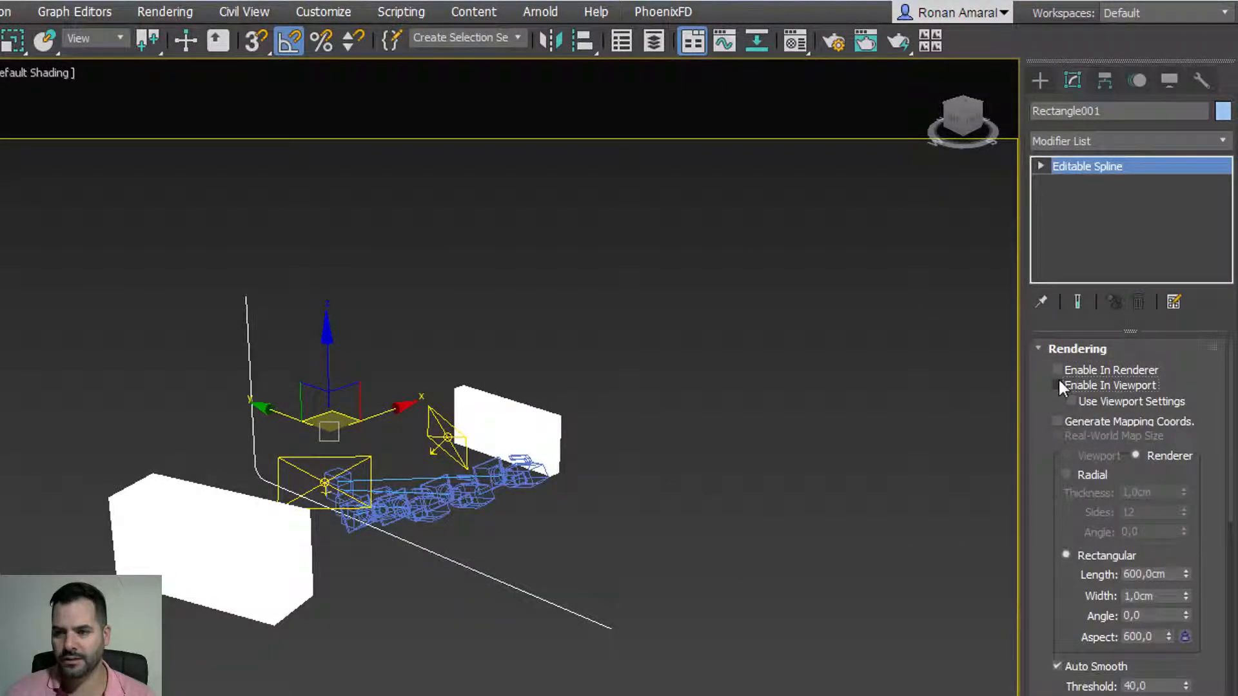
{"action": "left_click", "coordinate": [1057, 385]}
{"action": "left_click", "coordinate": [1057, 370]}
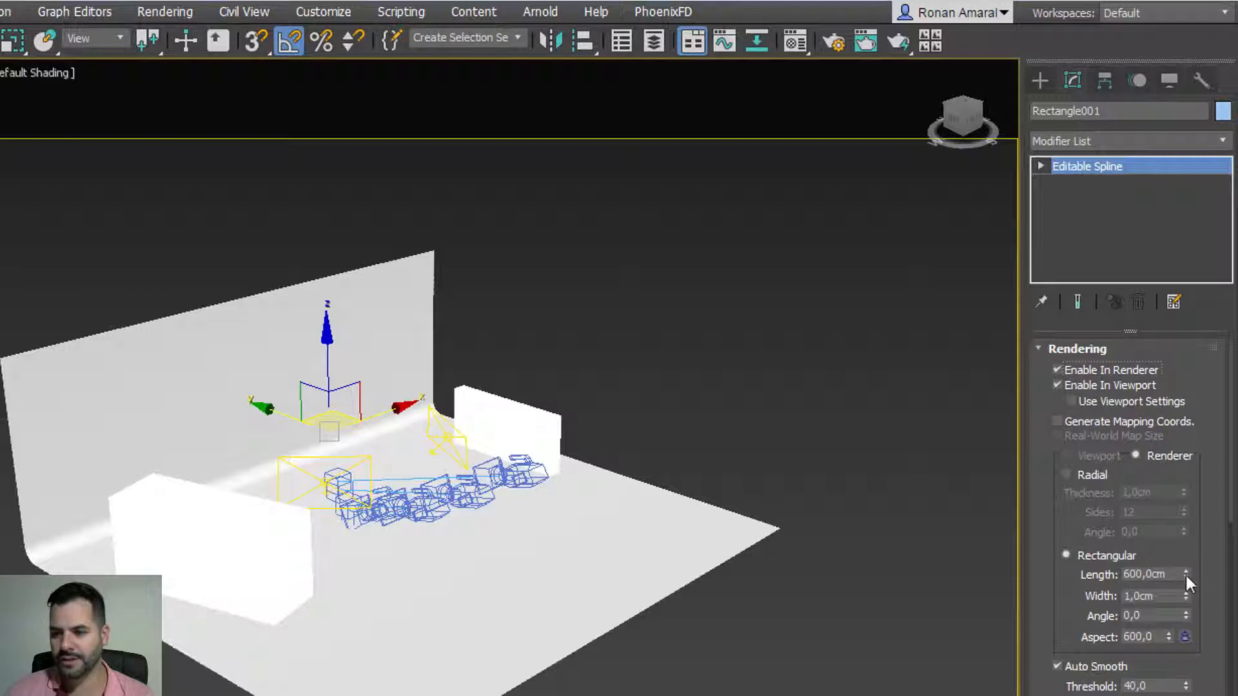
{"action": "left_click_drag", "start_coordinate": [1185, 574], "coordinate": [1209, 603]}
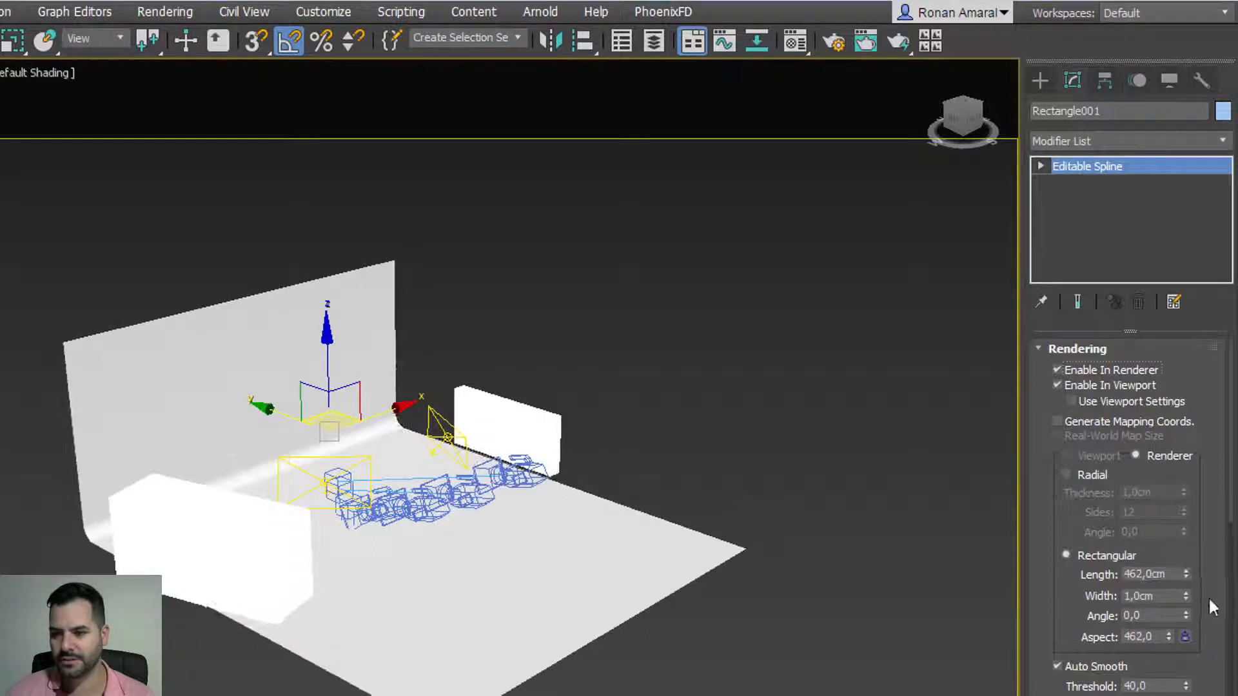
{"action": "key", "text": "ctrl+z"}
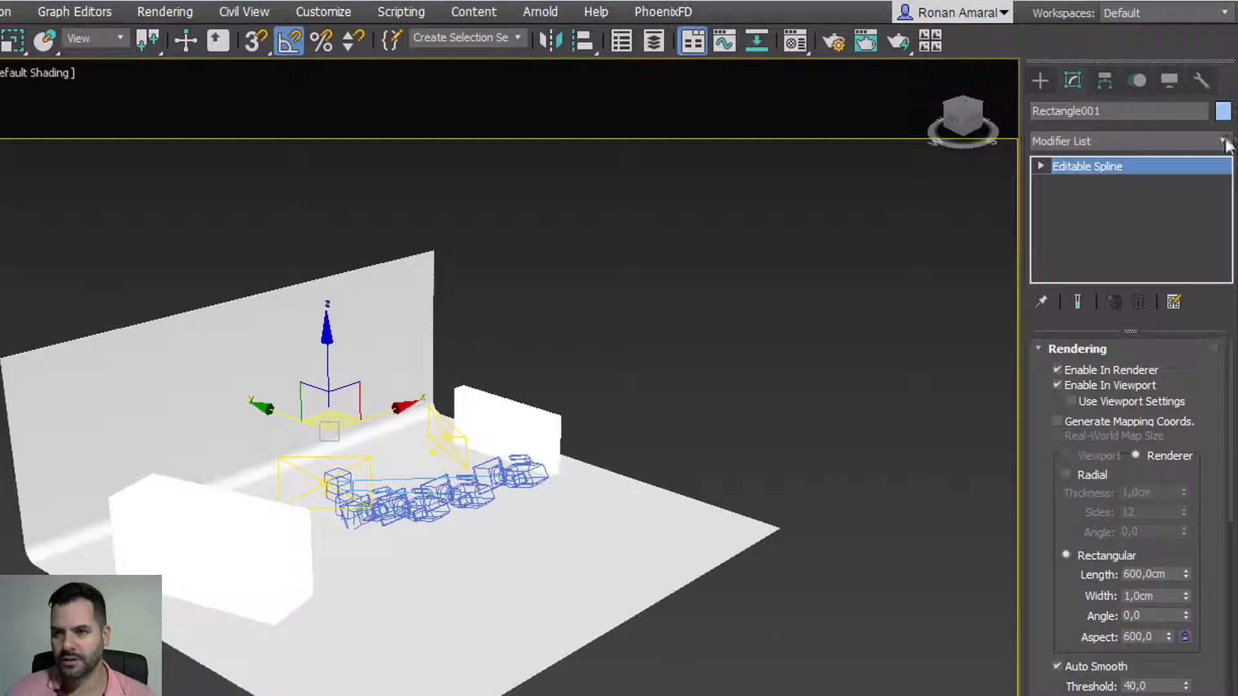
{"action": "left_click", "coordinate": [1039, 80]}
{"action": "middle_click_drag", "start_coordinate": [746, 249], "coordinate": [638, 282]}
{"action": "middle_click_drag", "start_coordinate": [430, 346], "coordinate": [424, 302]}
Step: Orbit around the studio set to inspect the lights, cameras and backdrop from several angles
{"action": "key", "text": "q"}
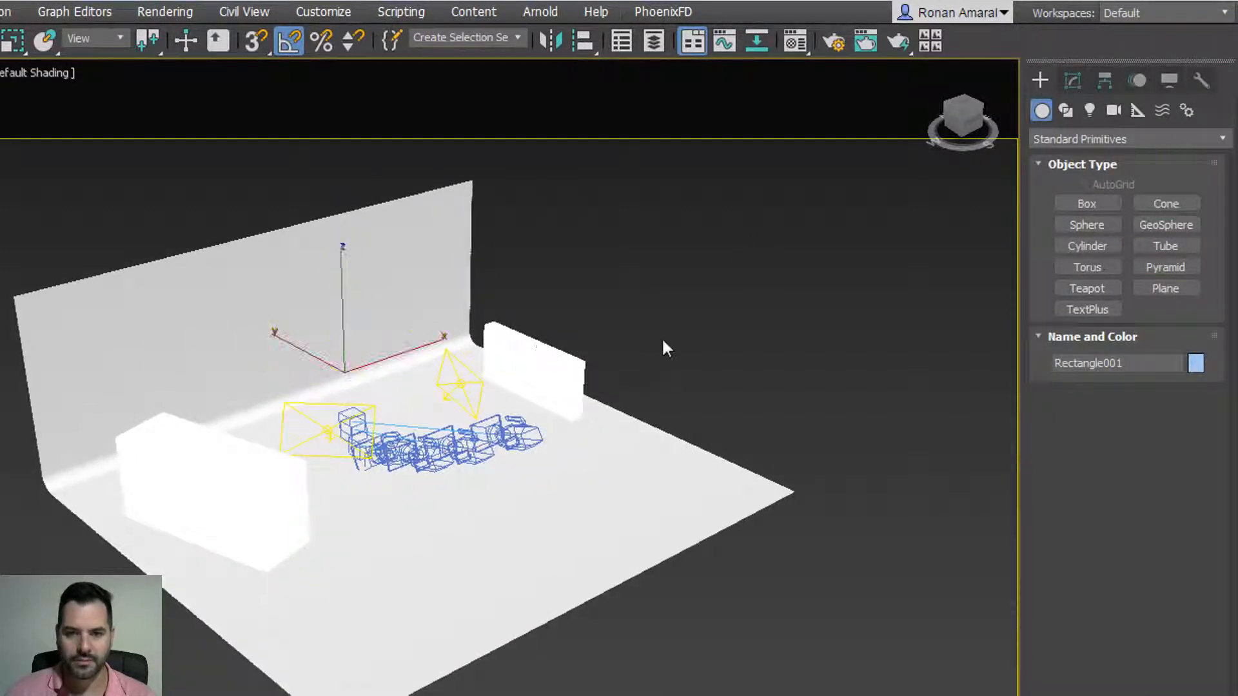
{"action": "left_click", "coordinate": [666, 349]}
{"action": "middle_click_drag", "start_coordinate": [389, 417], "coordinate": [342, 419], "text": "alt"}
{"action": "scroll", "coordinate": [343, 420], "scroll_direction": "up", "scroll_amount": 5}
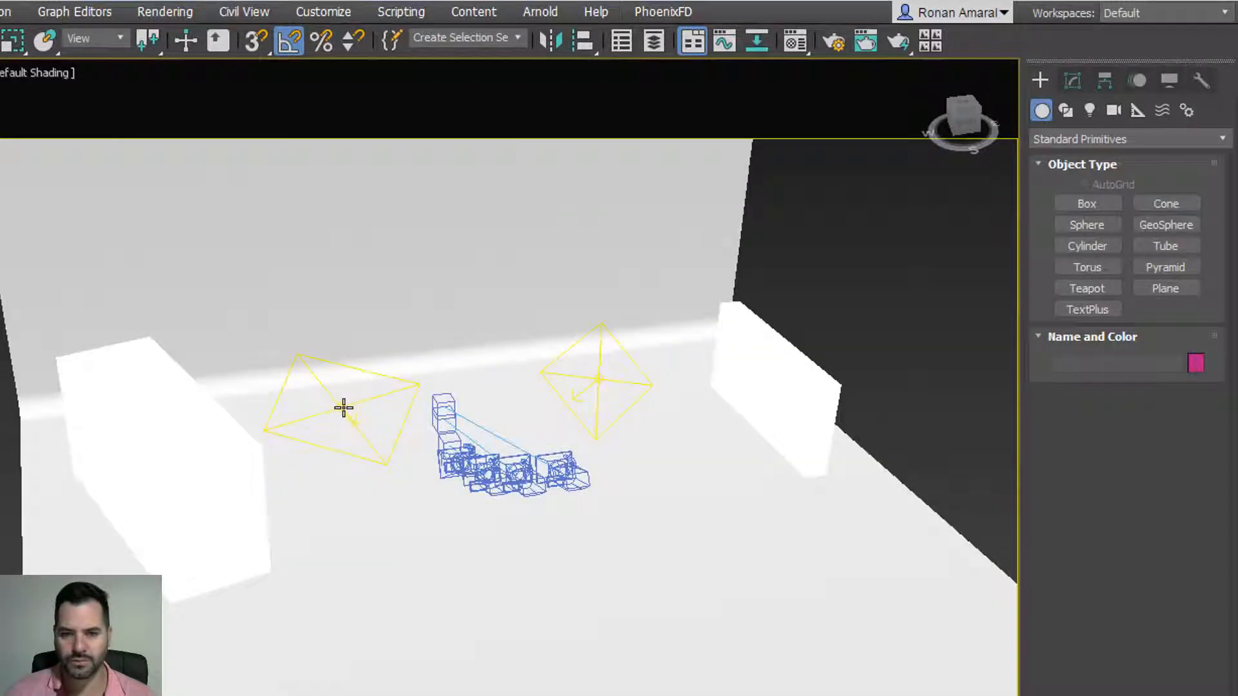
{"action": "left_click", "coordinate": [344, 407]}
{"action": "middle_click_drag", "start_coordinate": [480, 425], "coordinate": [465, 472], "text": "alt"}
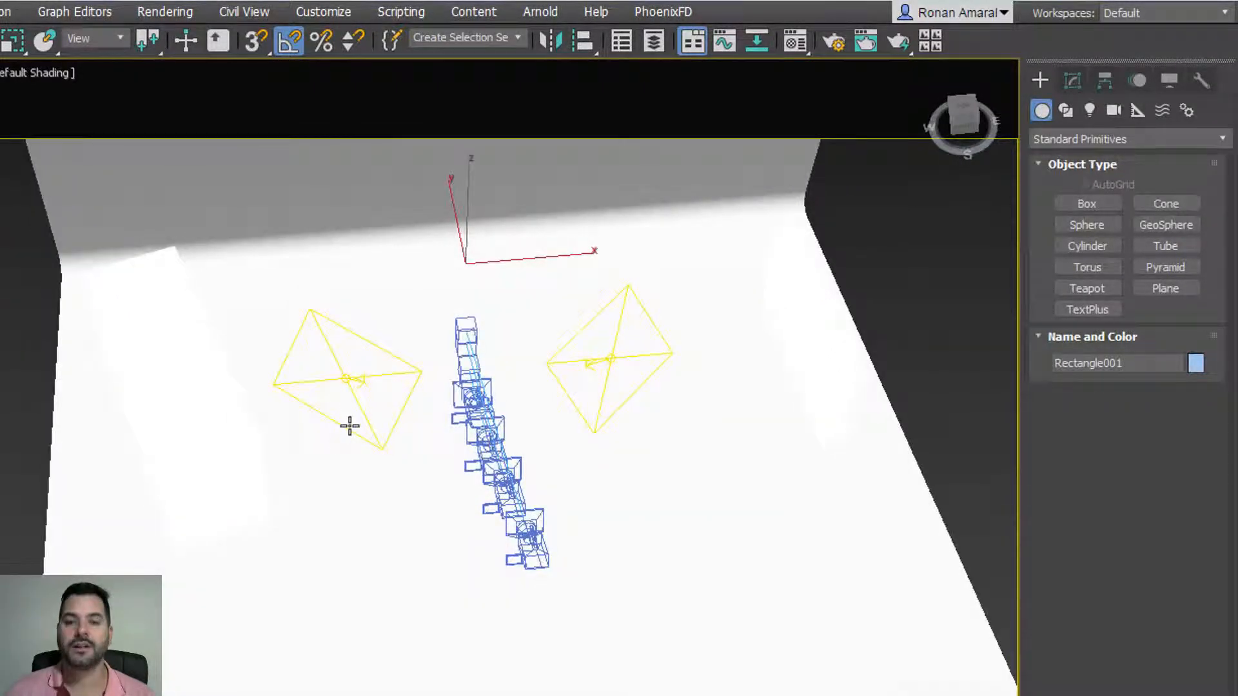
{"action": "middle_click_drag", "start_coordinate": [420, 389], "coordinate": [326, 445], "text": "alt"}
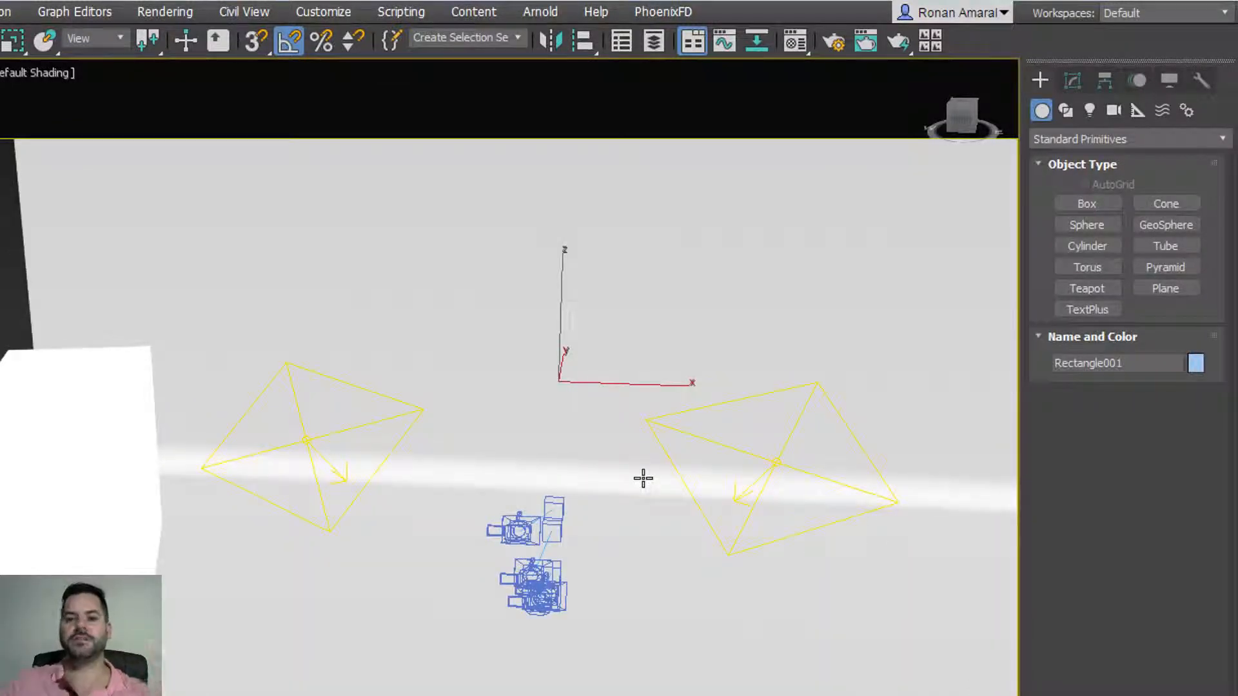
{"action": "left_click", "coordinate": [455, 500]}
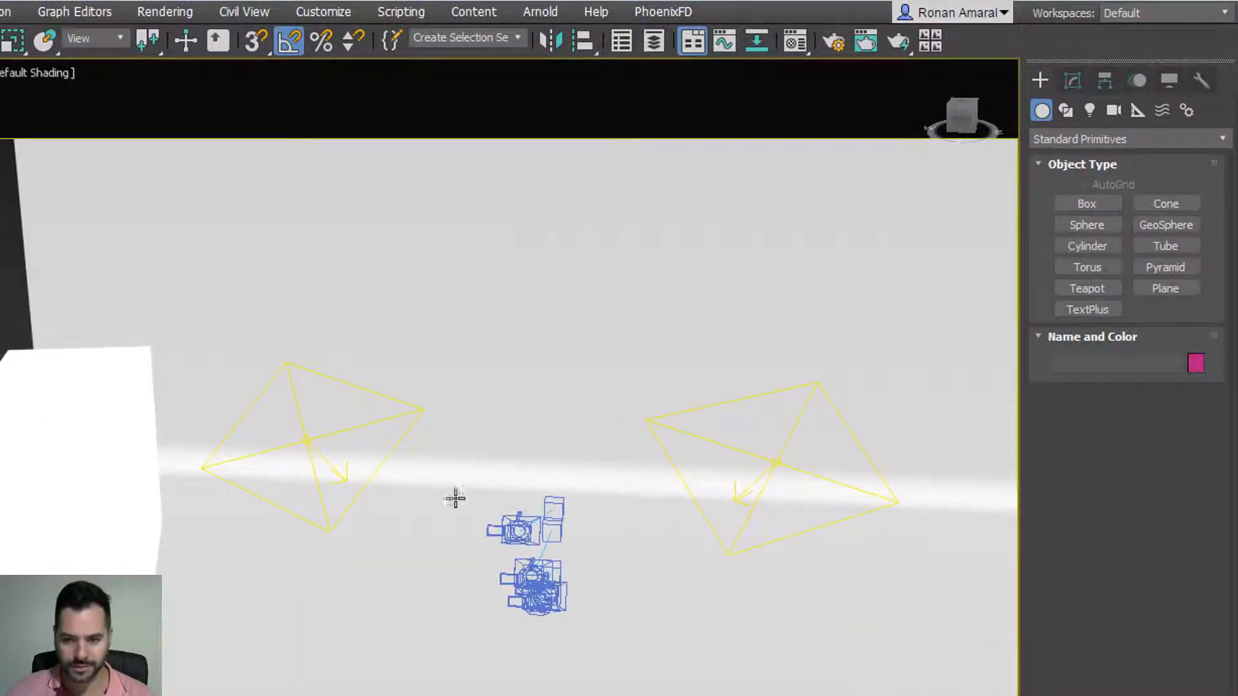
{"action": "middle_click_drag", "start_coordinate": [455, 500], "coordinate": [351, 552], "text": "alt"}
{"action": "scroll", "coordinate": [290, 475], "scroll_direction": "down", "scroll_amount": 5}
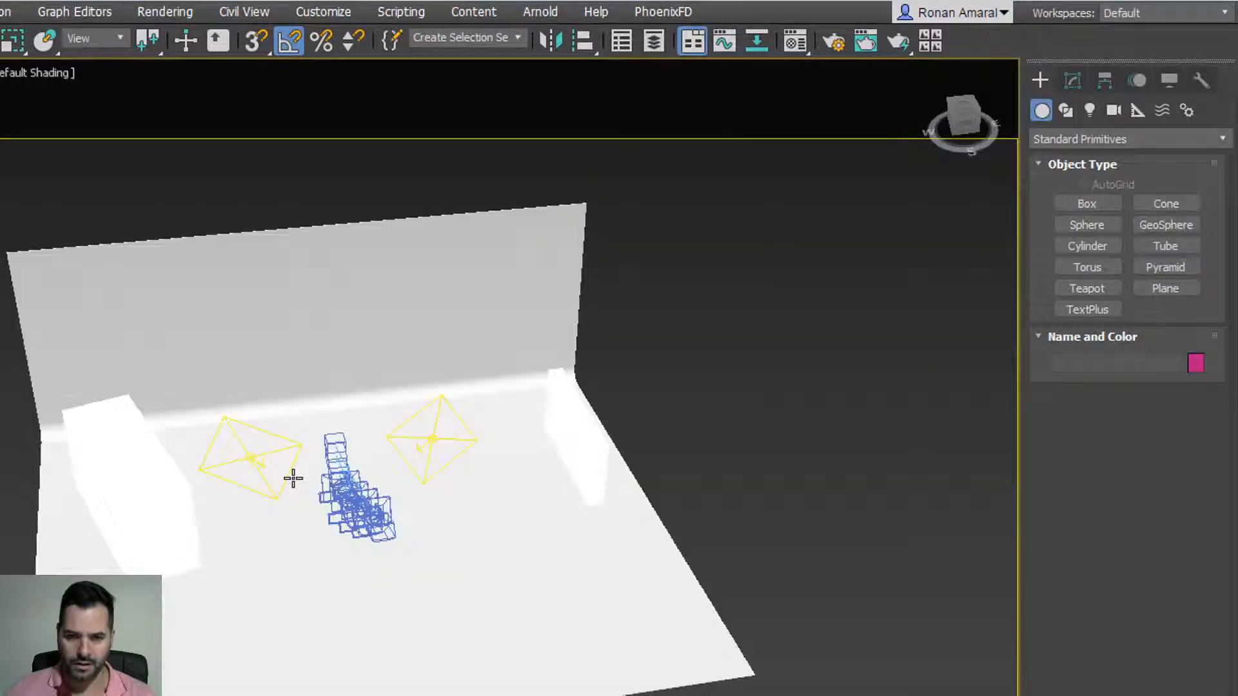
{"action": "middle_click_drag", "start_coordinate": [291, 475], "coordinate": [335, 470], "text": "alt"}
{"action": "middle_click_drag", "start_coordinate": [414, 484], "coordinate": [384, 487], "text": "alt"}
Step: Frame Box13, orbit to the front, then view the scene through the cam alta camera
{"action": "left_click", "coordinate": [158, 531]}
{"action": "key", "text": "z"}
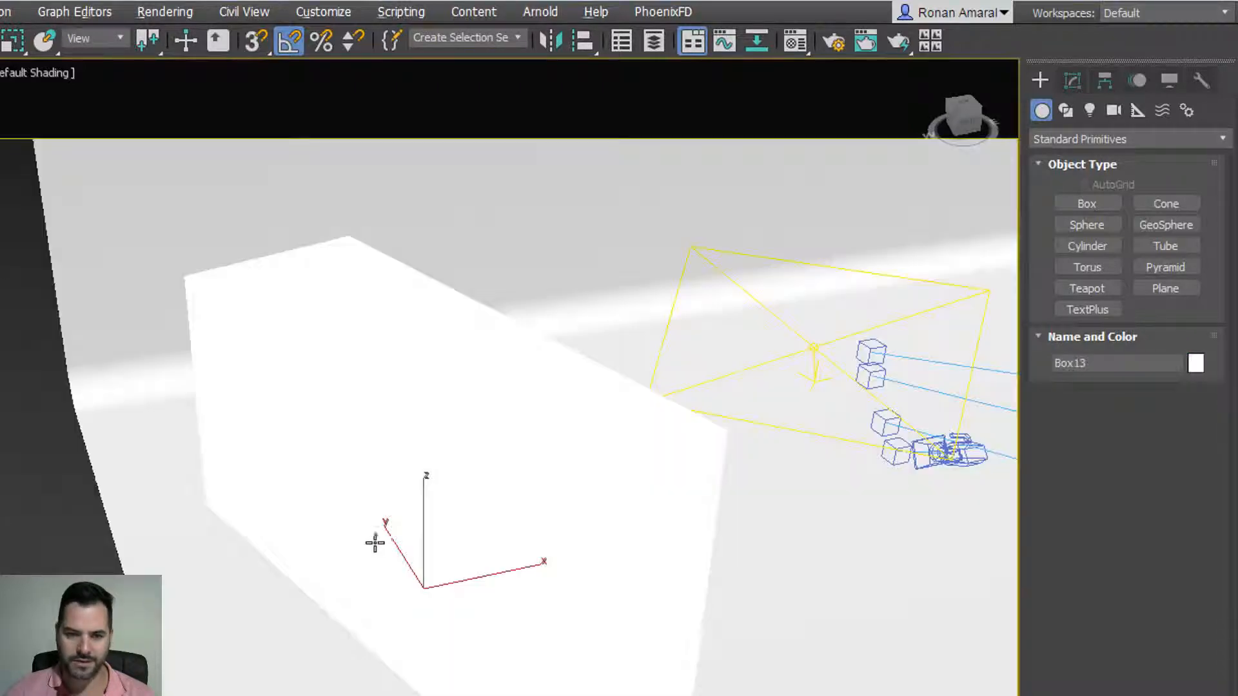
{"action": "middle_click_drag", "start_coordinate": [375, 542], "coordinate": [183, 503], "text": "alt"}
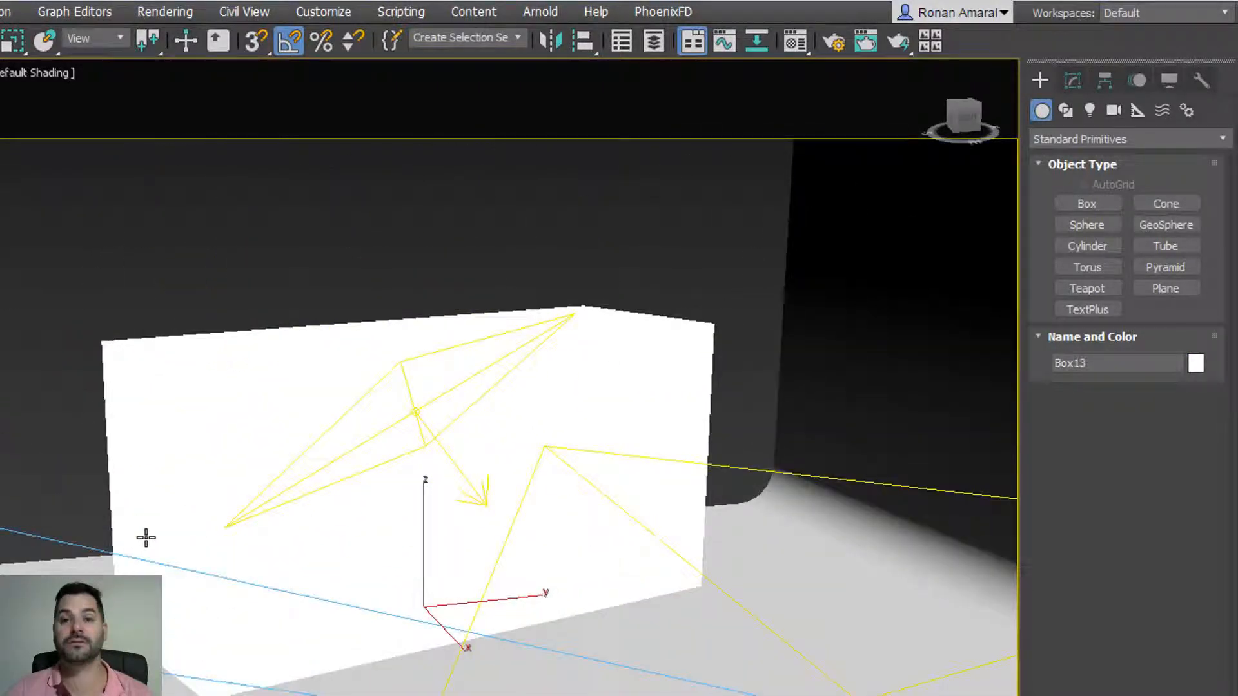
{"action": "scroll", "coordinate": [146, 538], "scroll_direction": "down", "scroll_amount": 5}
{"action": "middle_click_drag", "start_coordinate": [279, 608], "coordinate": [509, 567], "text": "alt"}
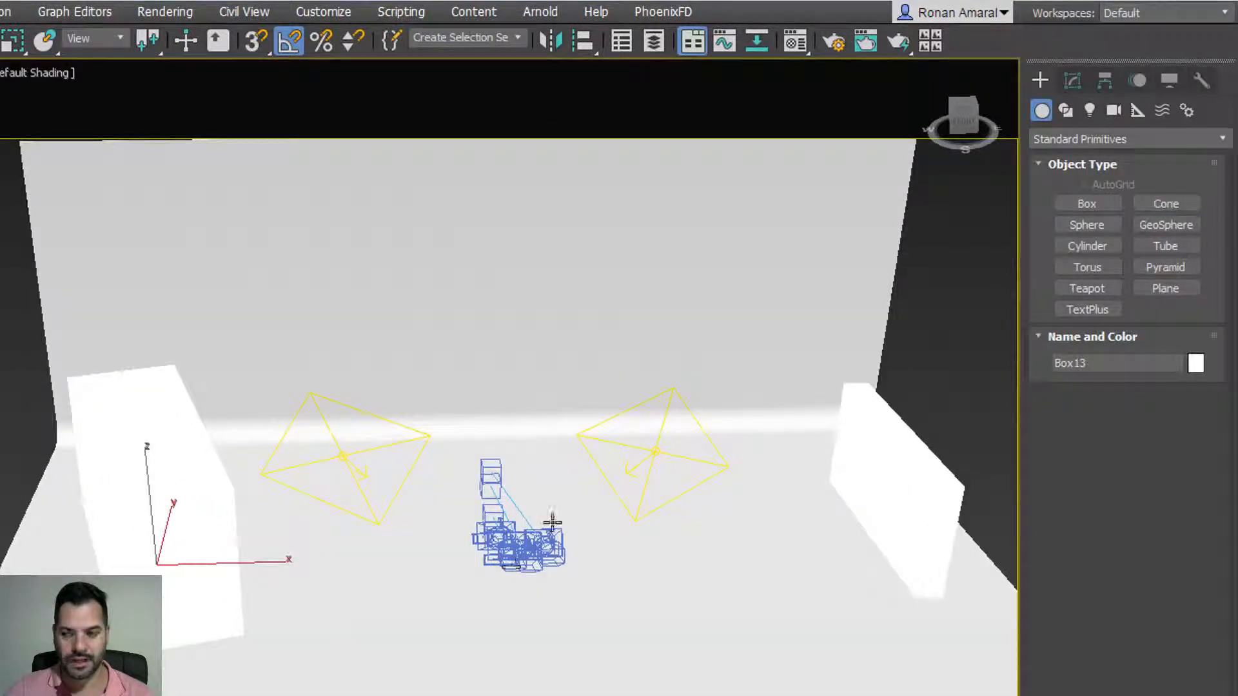
{"action": "middle_click_drag", "start_coordinate": [551, 520], "coordinate": [509, 464], "text": "alt"}
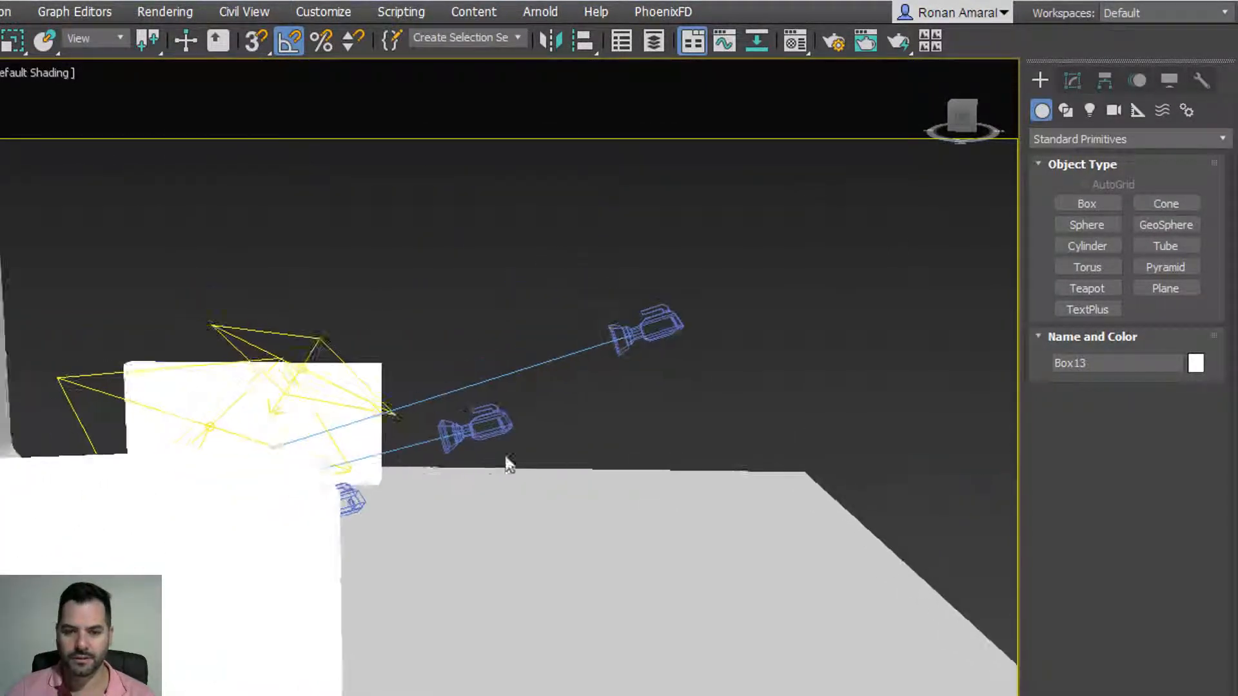
{"action": "left_click", "coordinate": [642, 339]}
{"action": "key", "text": "c"}
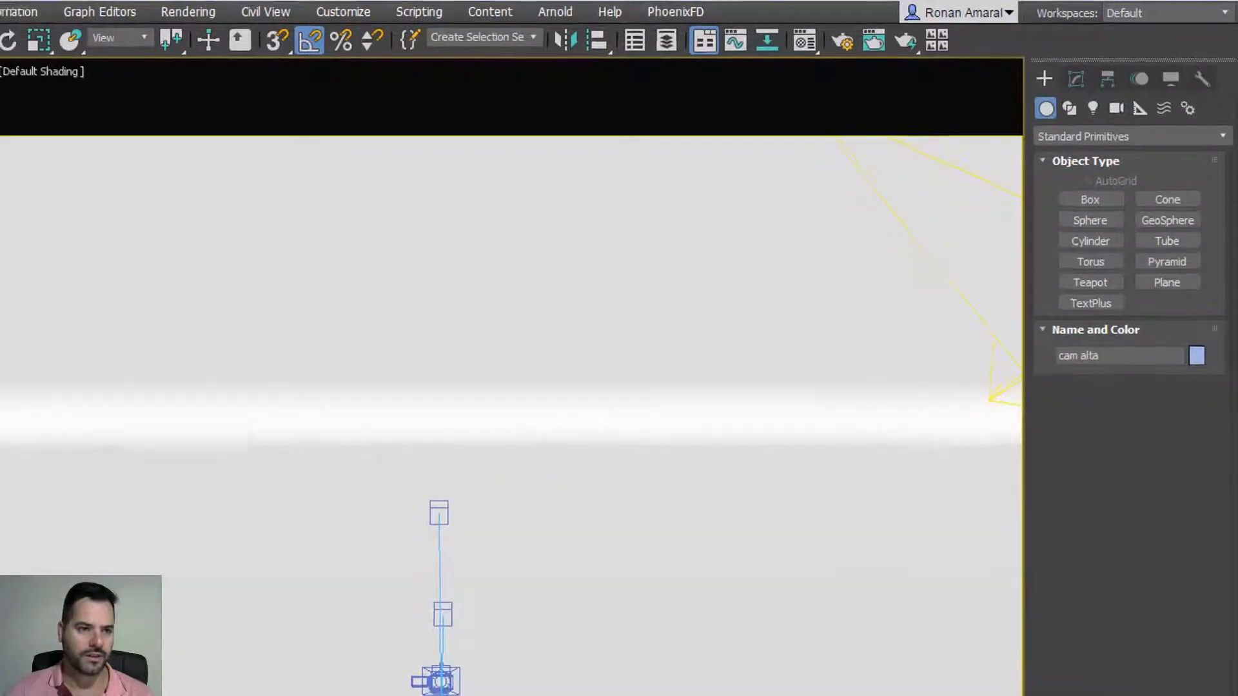
{"action": "left_click", "coordinate": [23, 16]}
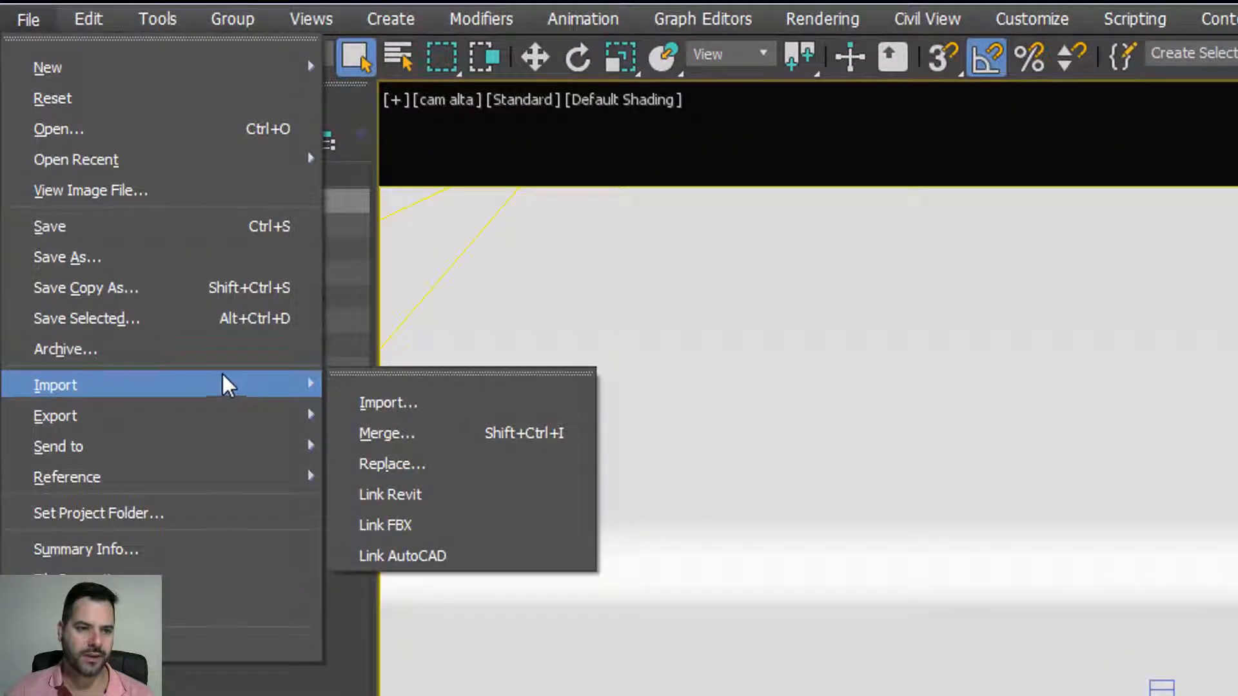
Step: Open the Import dialog and browse to the project folder on the backup drive
{"action": "mouse_move", "coordinate": [224, 381]}
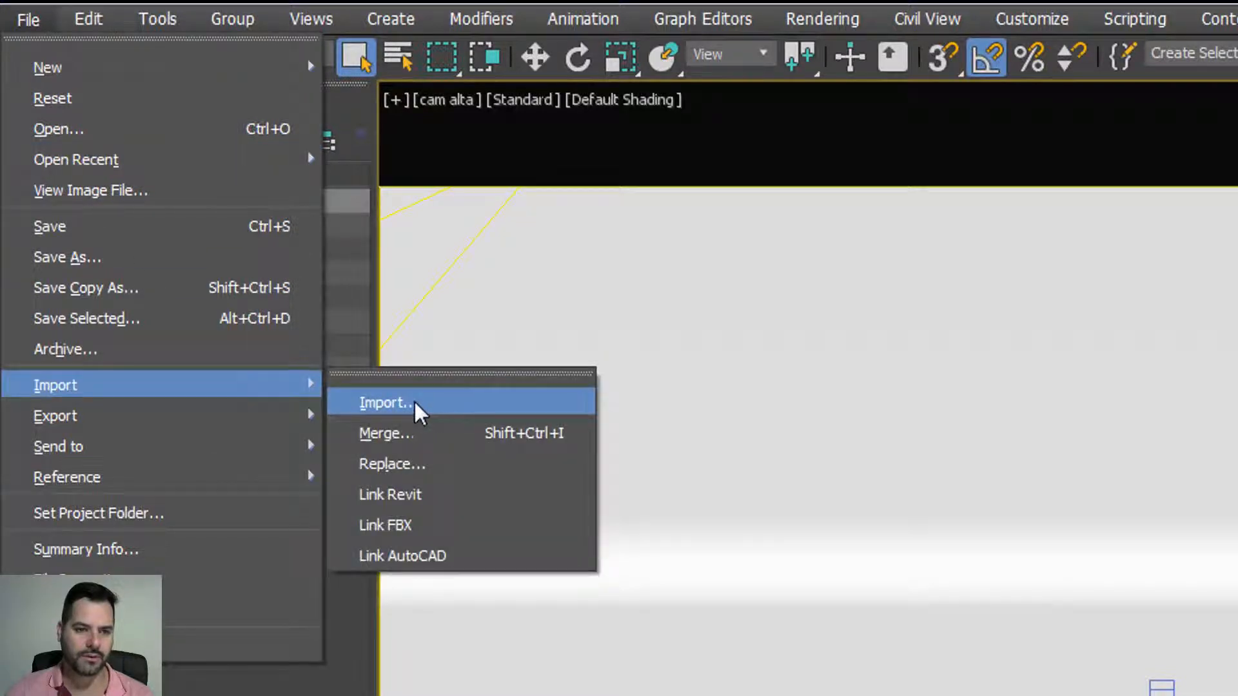
{"action": "left_click", "coordinate": [418, 405]}
{"action": "left_click", "coordinate": [387, 70]}
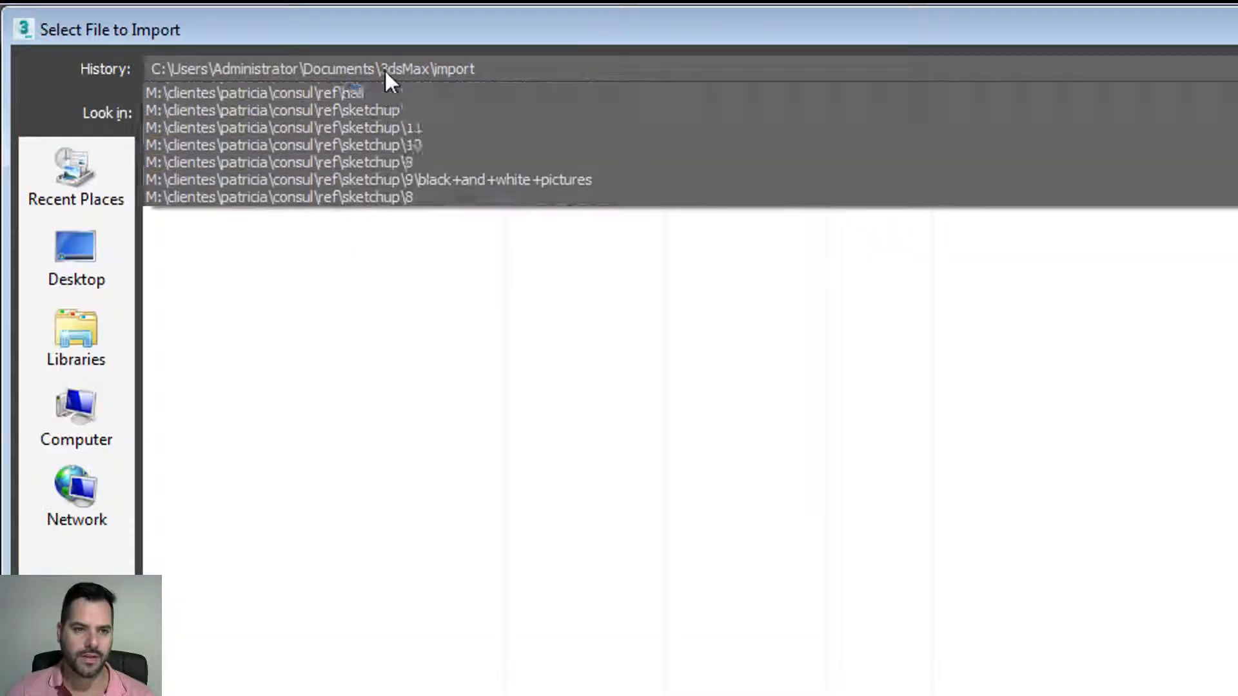
{"action": "left_click", "coordinate": [103, 406]}
{"action": "double_click", "coordinate": [567, 222]}
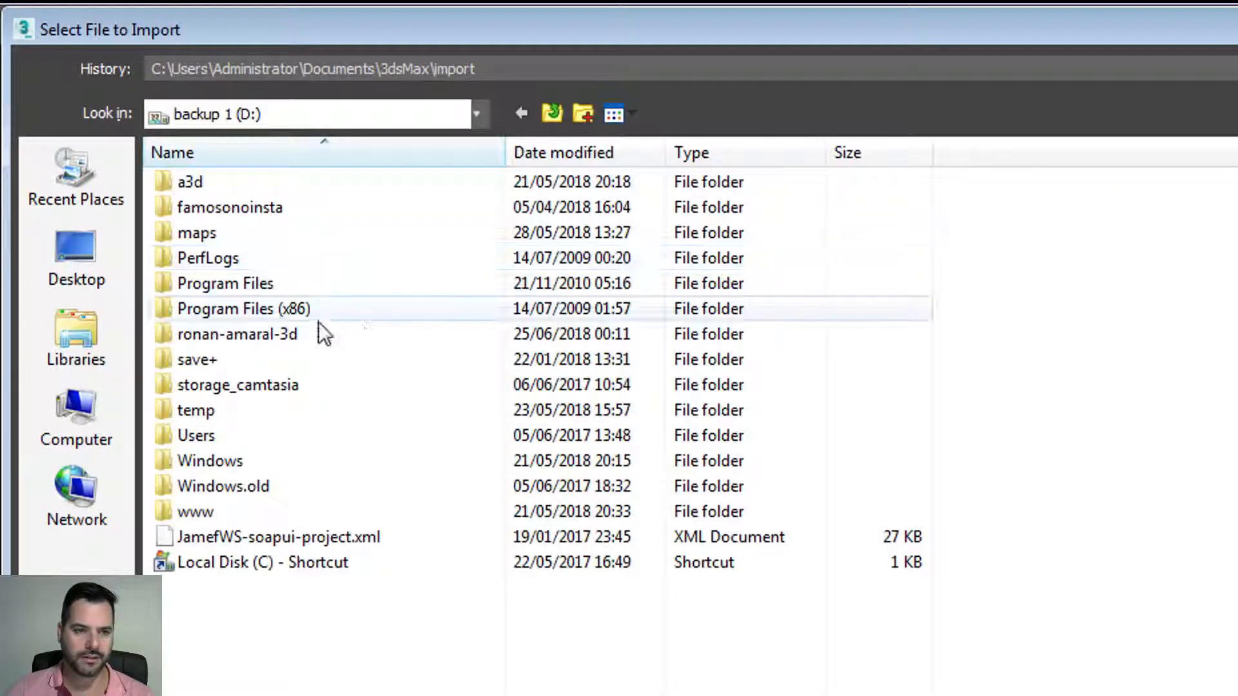
{"action": "double_click", "coordinate": [319, 327]}
{"action": "left_click", "coordinate": [276, 163]}
{"action": "left_click", "coordinate": [276, 159]}
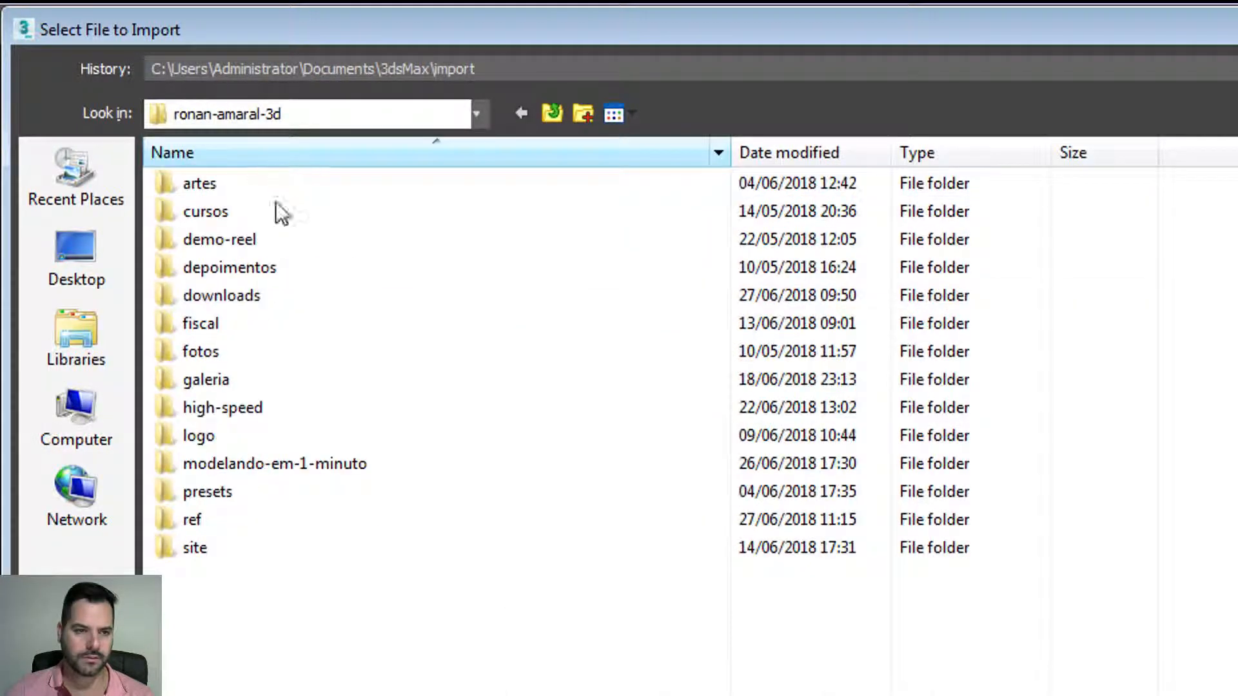
Step: Go through cursos, the drawing course, aulas, aula 14 and ref, then choose cadeira.skp
{"action": "double_click", "coordinate": [268, 206]}
{"action": "double_click", "coordinate": [269, 183]}
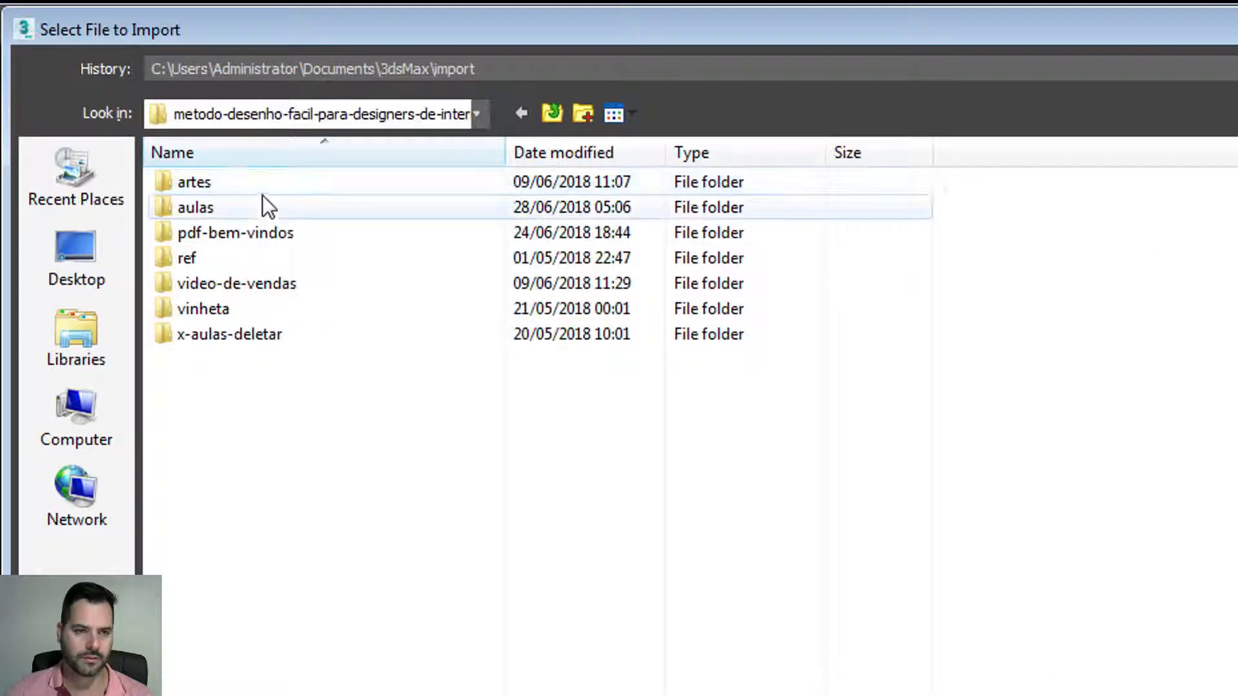
{"action": "double_click", "coordinate": [261, 204]}
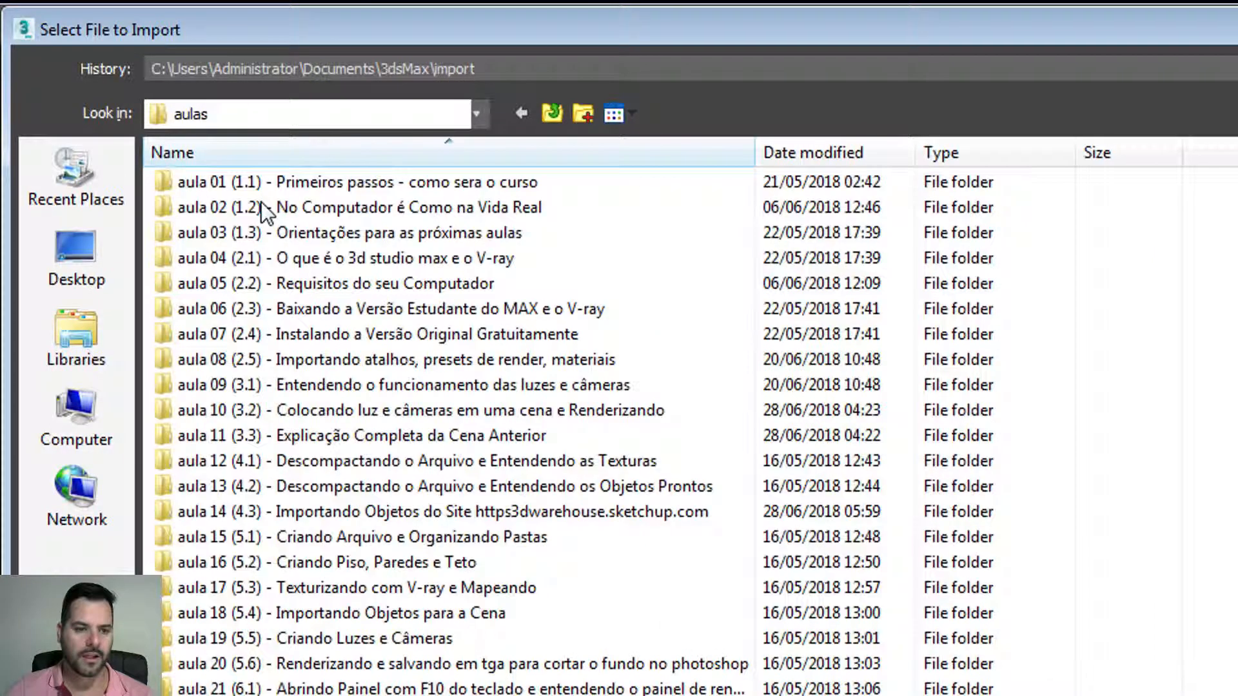
{"action": "double_click", "coordinate": [350, 510]}
{"action": "double_click", "coordinate": [207, 240]}
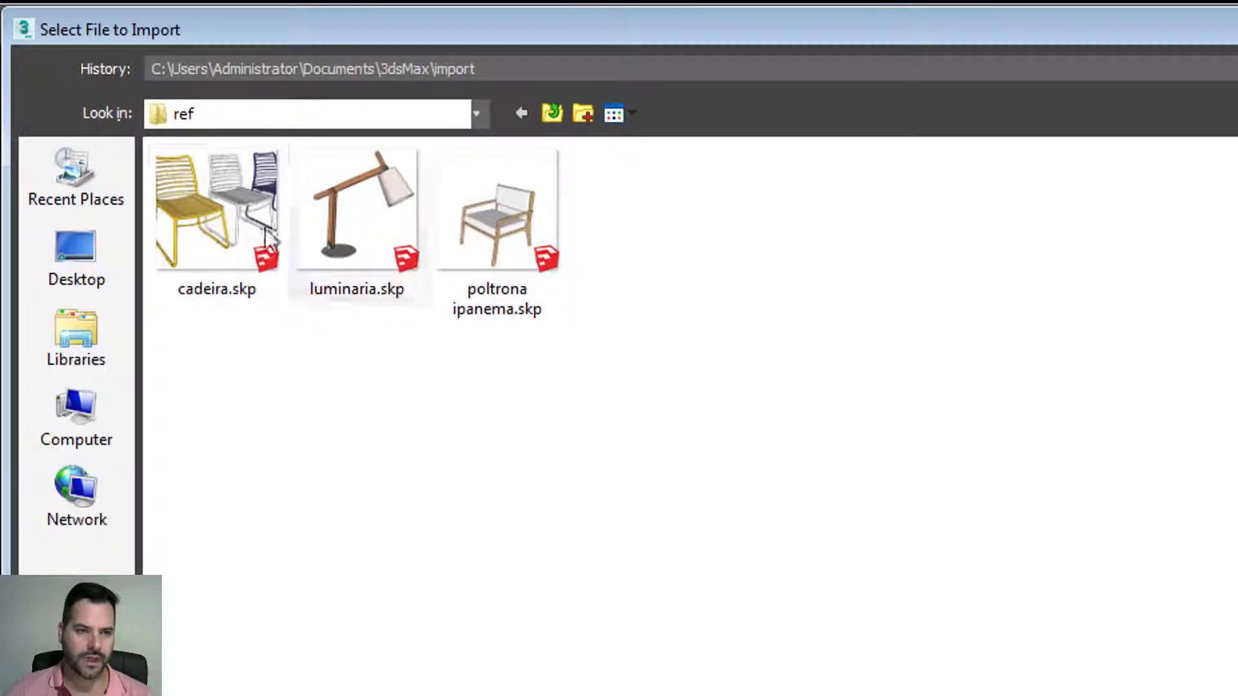
{"action": "double_click", "coordinate": [215, 180]}
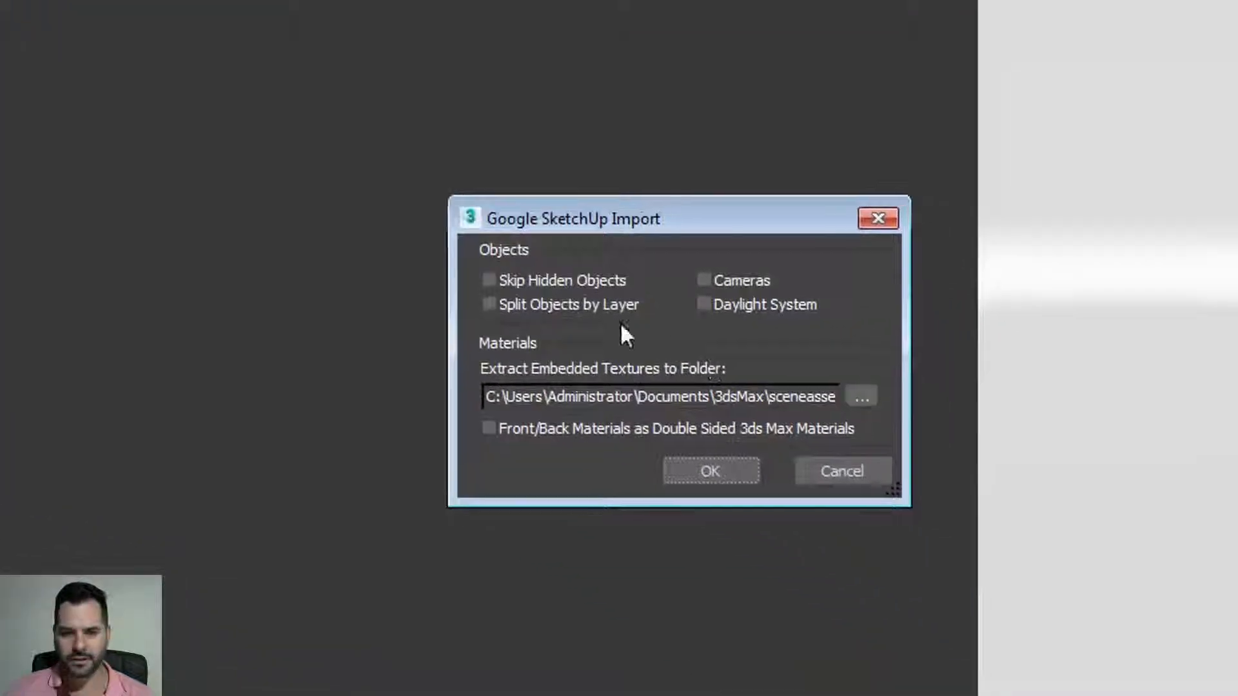
{"action": "mouse_move", "coordinate": [633, 223]}
{"action": "left_mouse_down"}
{"action": "mouse_move", "coordinate": [764, 250]}
{"action": "mouse_move", "coordinate": [718, 134]}
{"action": "left_mouse_up"}
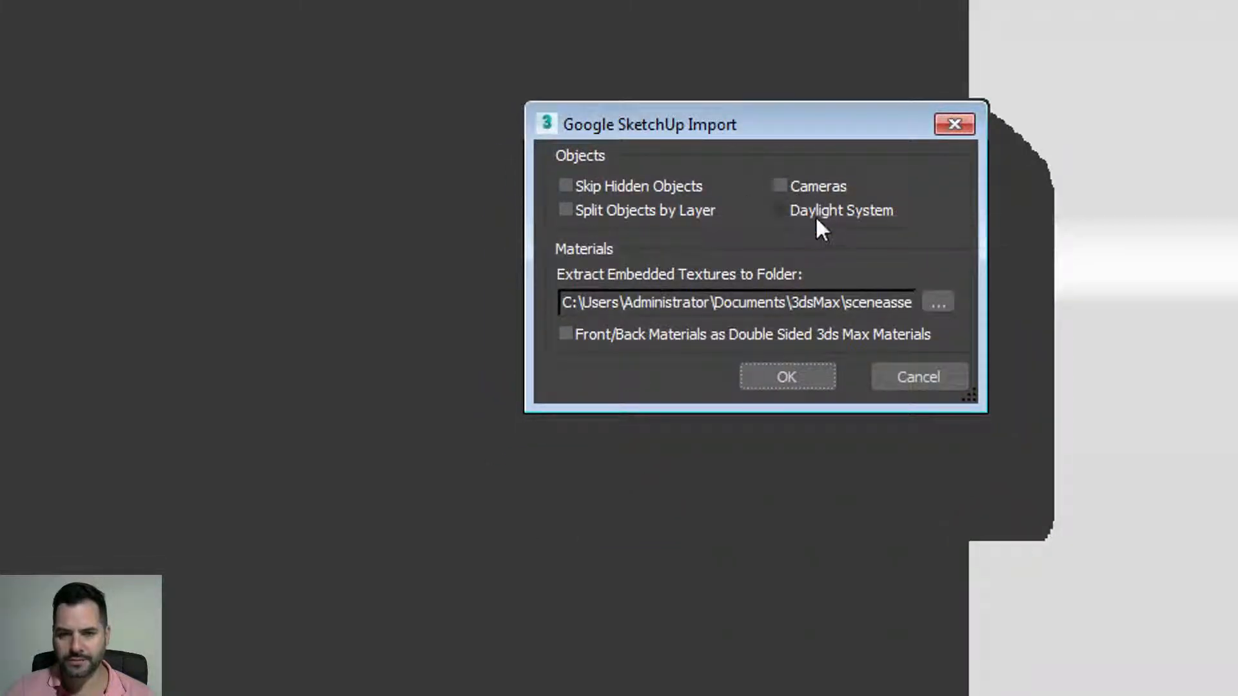
{"action": "left_click", "coordinate": [778, 183]}
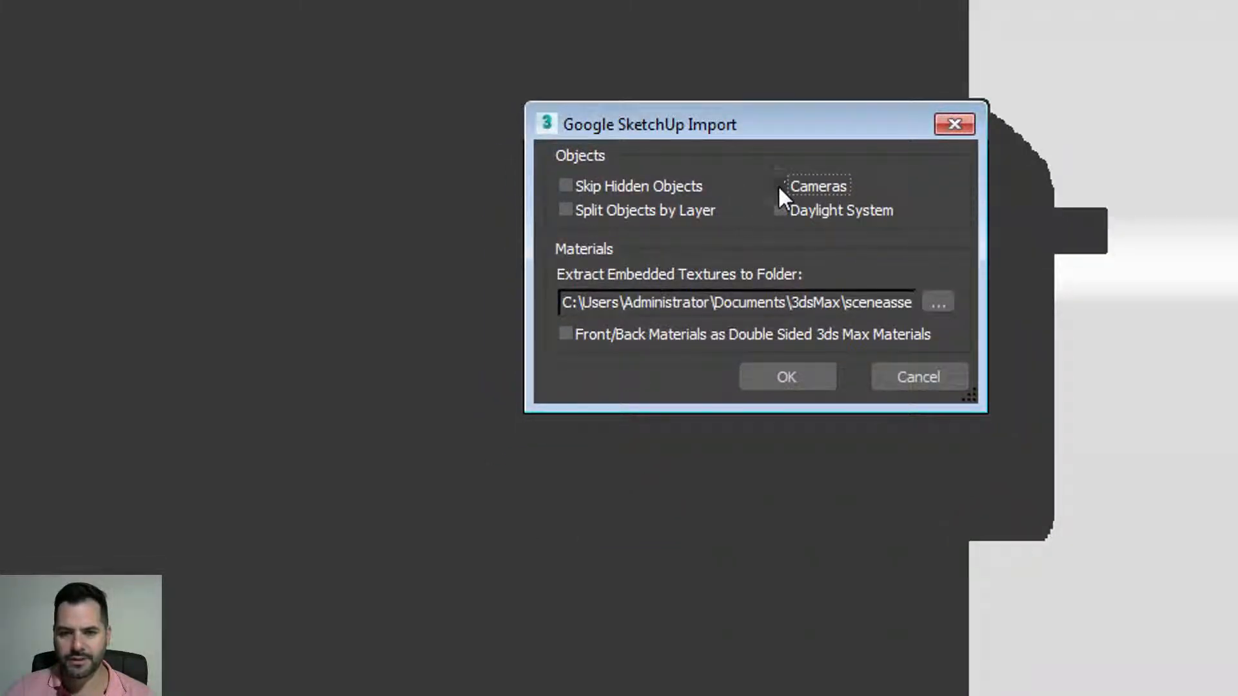
{"action": "left_click", "coordinate": [778, 209]}
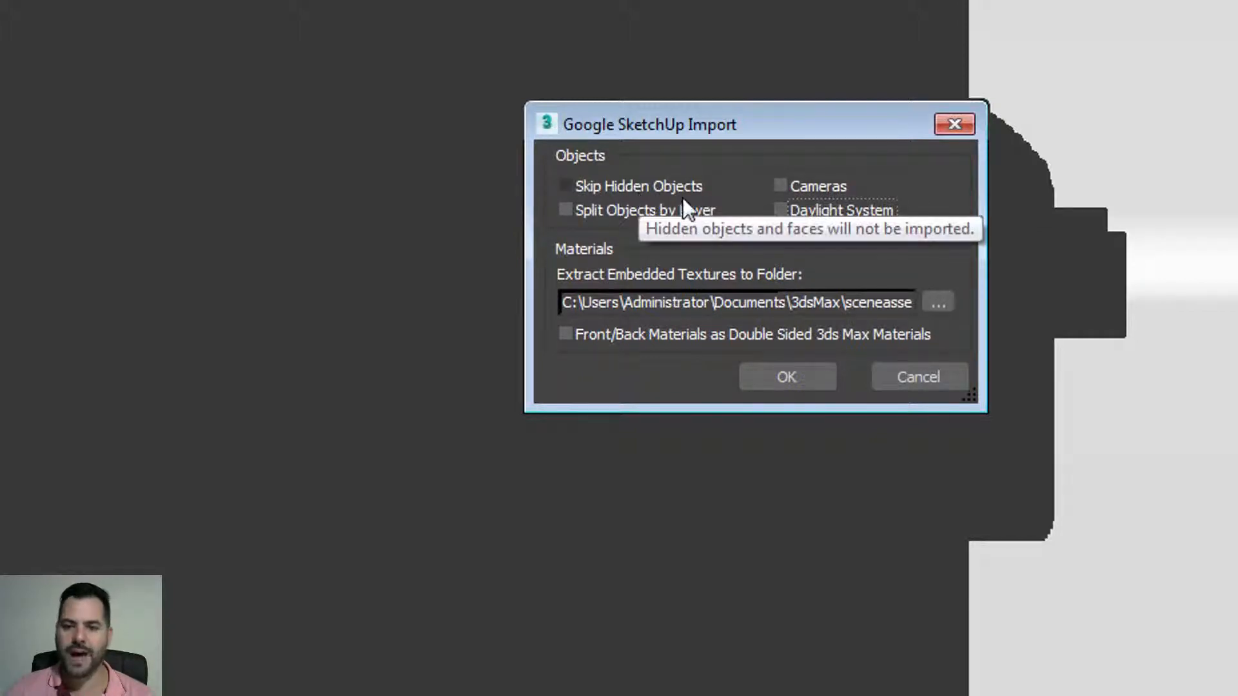
{"action": "left_click_drag", "start_coordinate": [719, 137], "coordinate": [697, 107]}
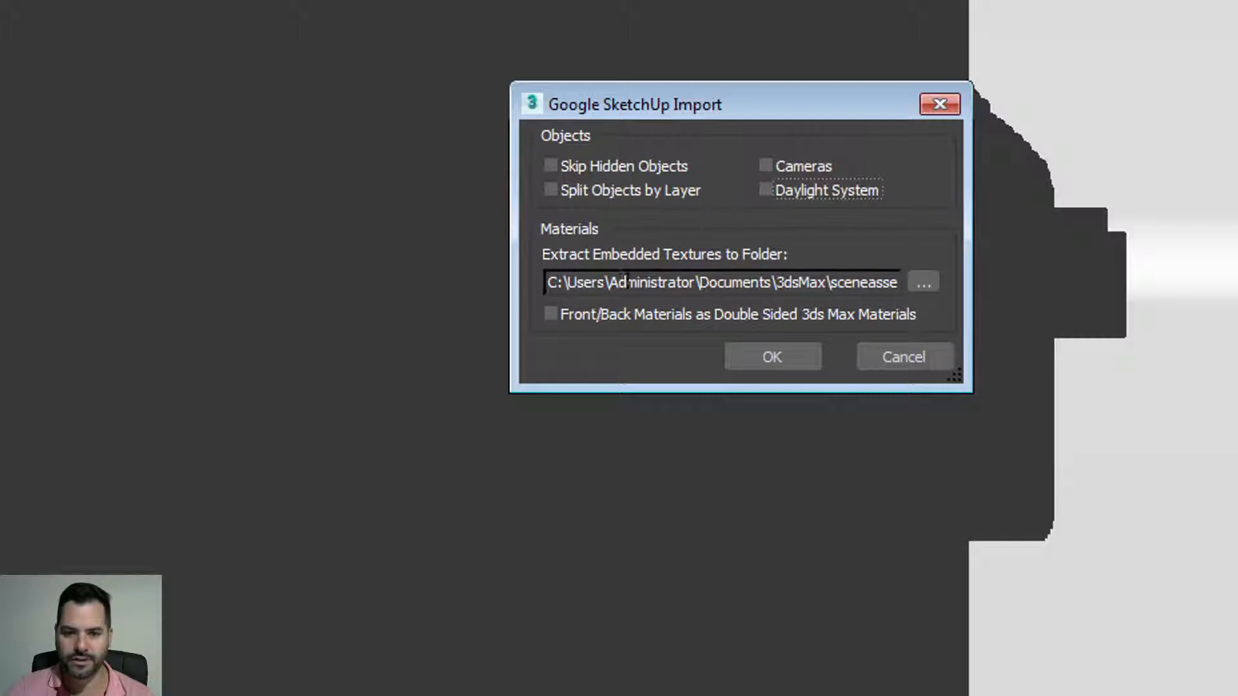
{"action": "left_click_drag", "start_coordinate": [552, 277], "coordinate": [926, 318]}
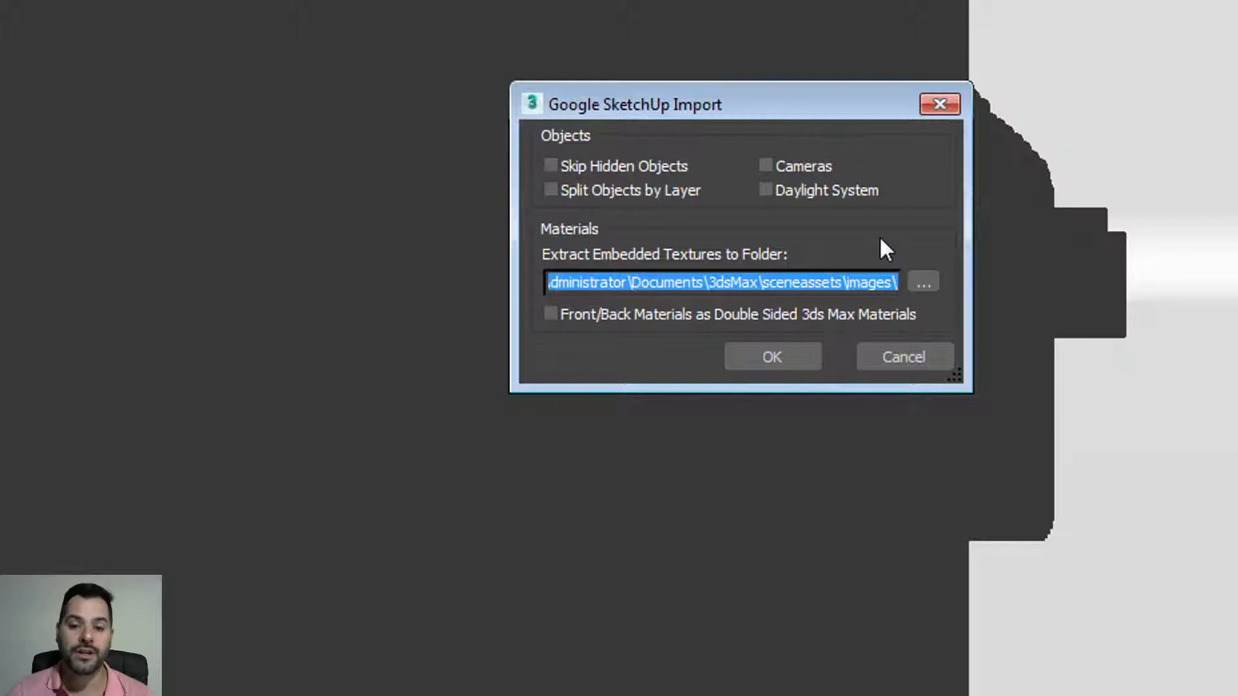
{"action": "left_click_drag", "start_coordinate": [720, 282], "coordinate": [509, 230]}
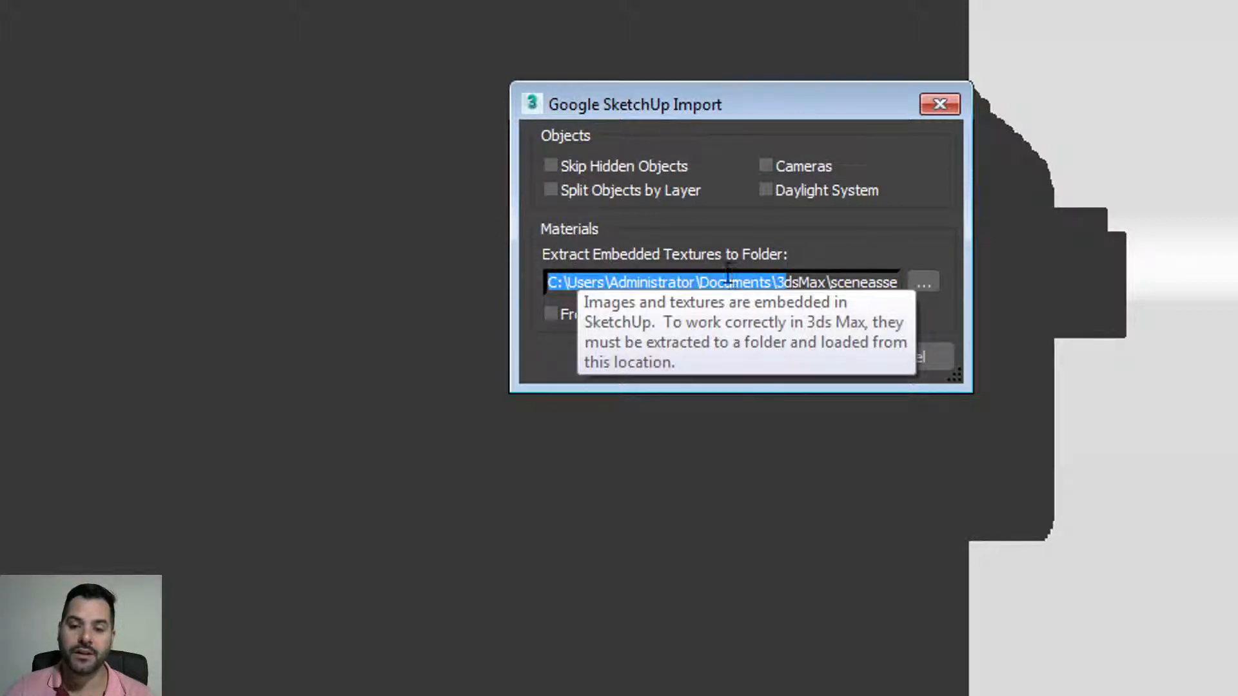
{"action": "left_click_drag", "start_coordinate": [695, 283], "coordinate": [612, 284]}
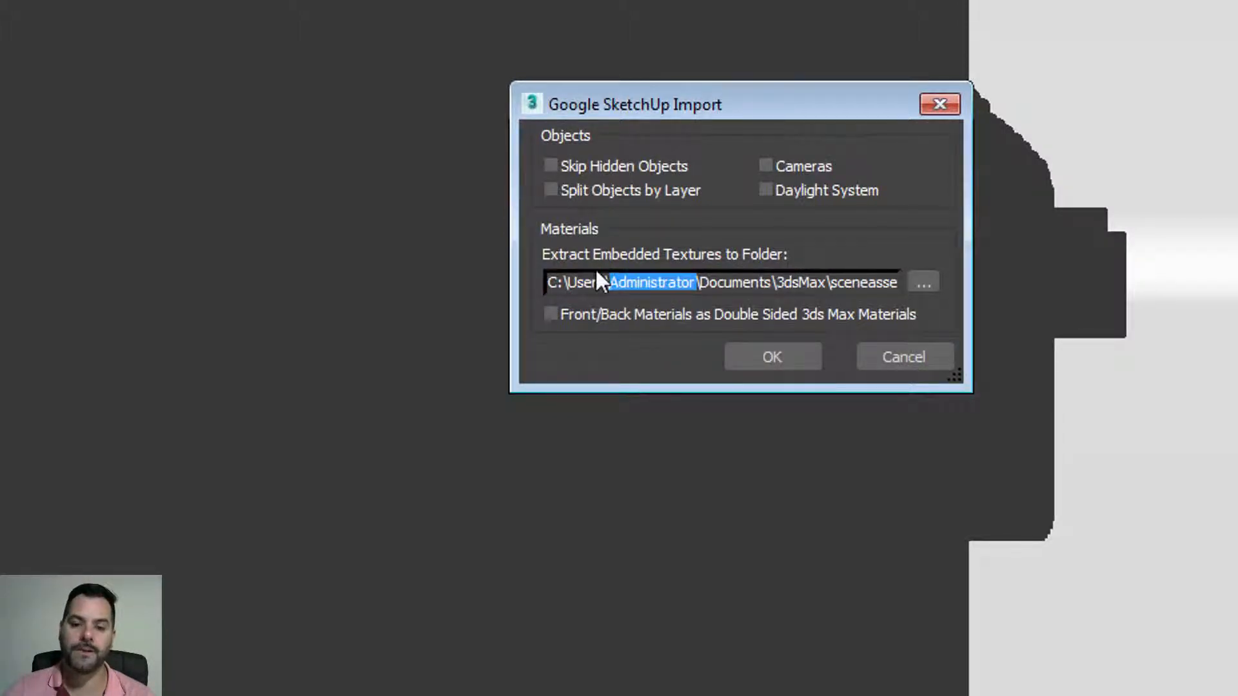
{"action": "mouse_move", "coordinate": [551, 284]}
{"action": "left_mouse_down"}
{"action": "mouse_move", "coordinate": [693, 299]}
{"action": "mouse_move", "coordinate": [552, 283]}
{"action": "left_mouse_up"}
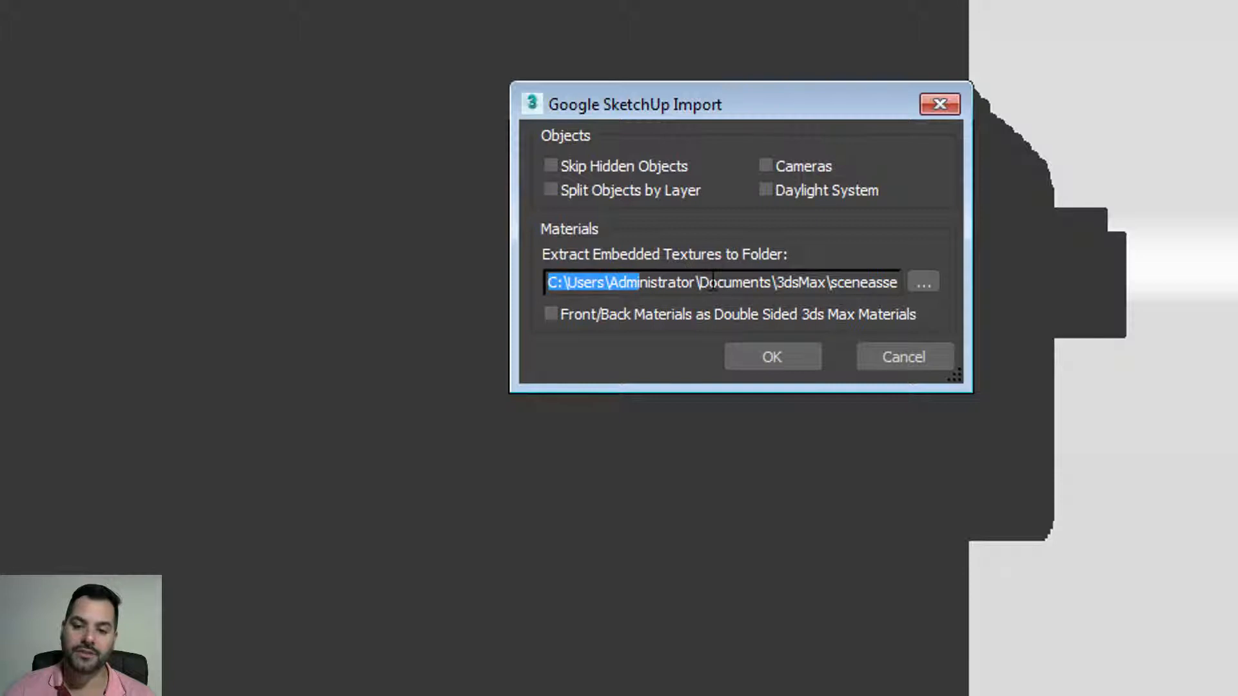
{"action": "left_click_drag", "start_coordinate": [704, 282], "coordinate": [516, 265]}
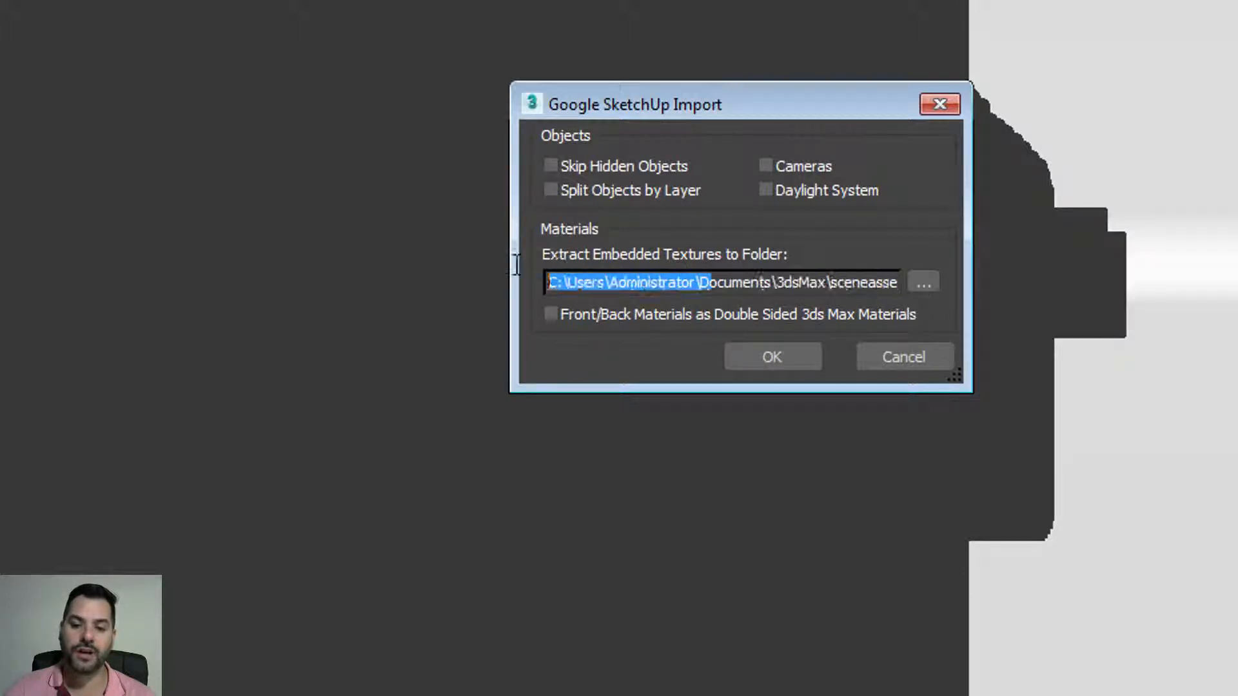
{"action": "left_click", "coordinate": [598, 283]}
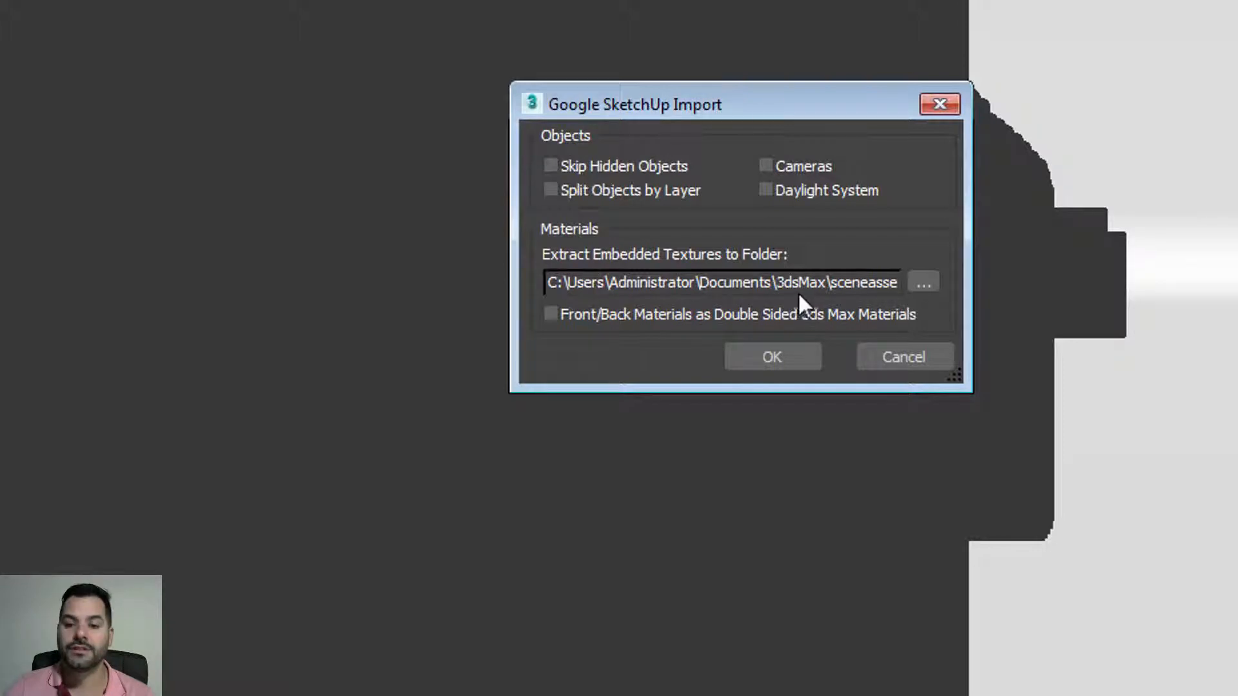
Step: Browse for a texture folder and expand Computer > backup 1 (D:) > project folder > cursos
{"action": "left_click", "coordinate": [922, 285]}
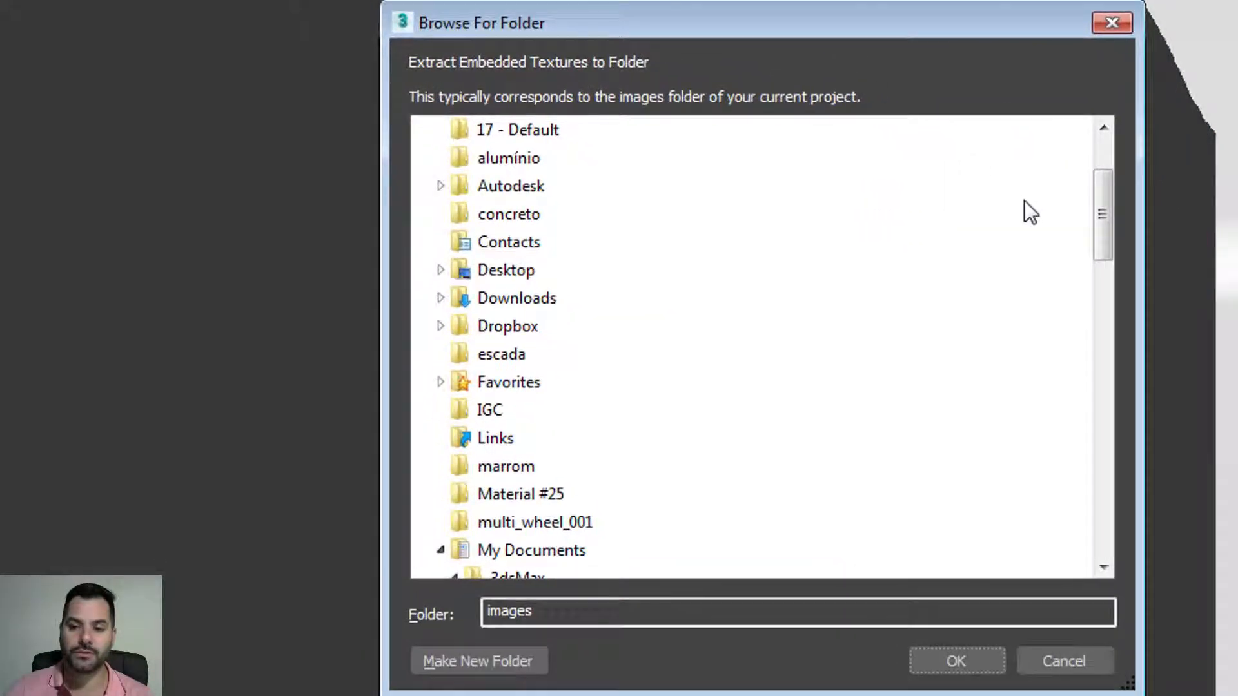
{"action": "left_click_drag", "start_coordinate": [1100, 213], "coordinate": [986, 185]}
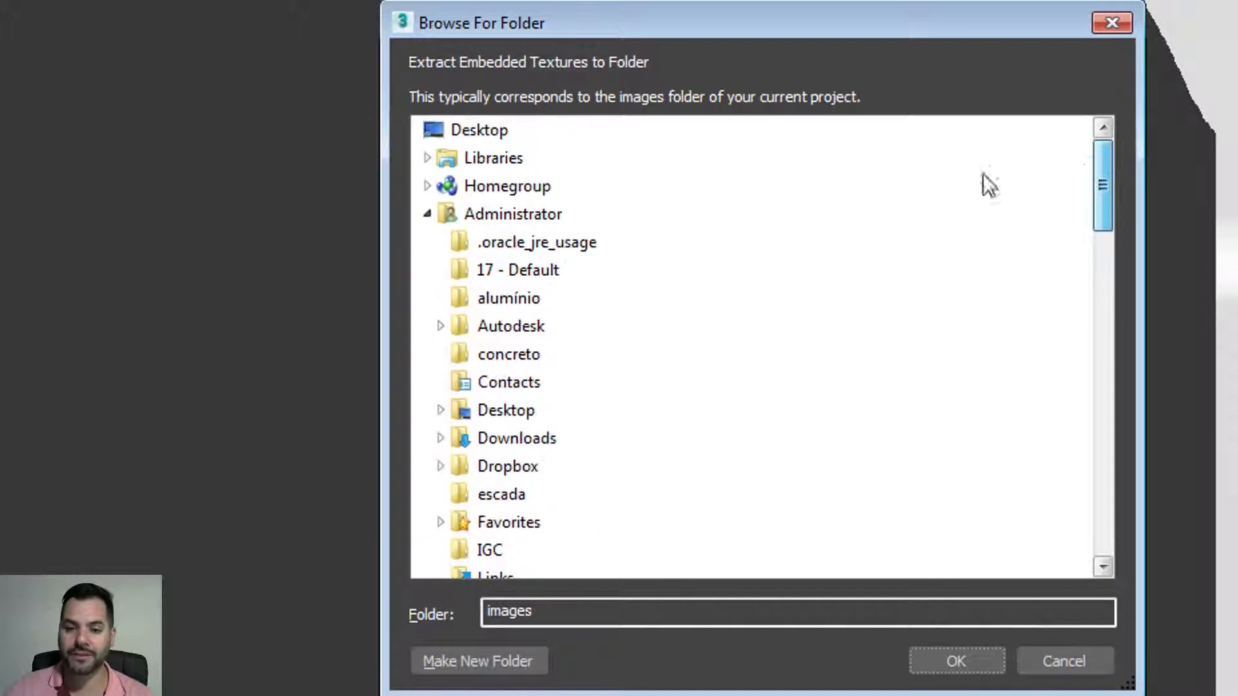
{"action": "left_click", "coordinate": [428, 213]}
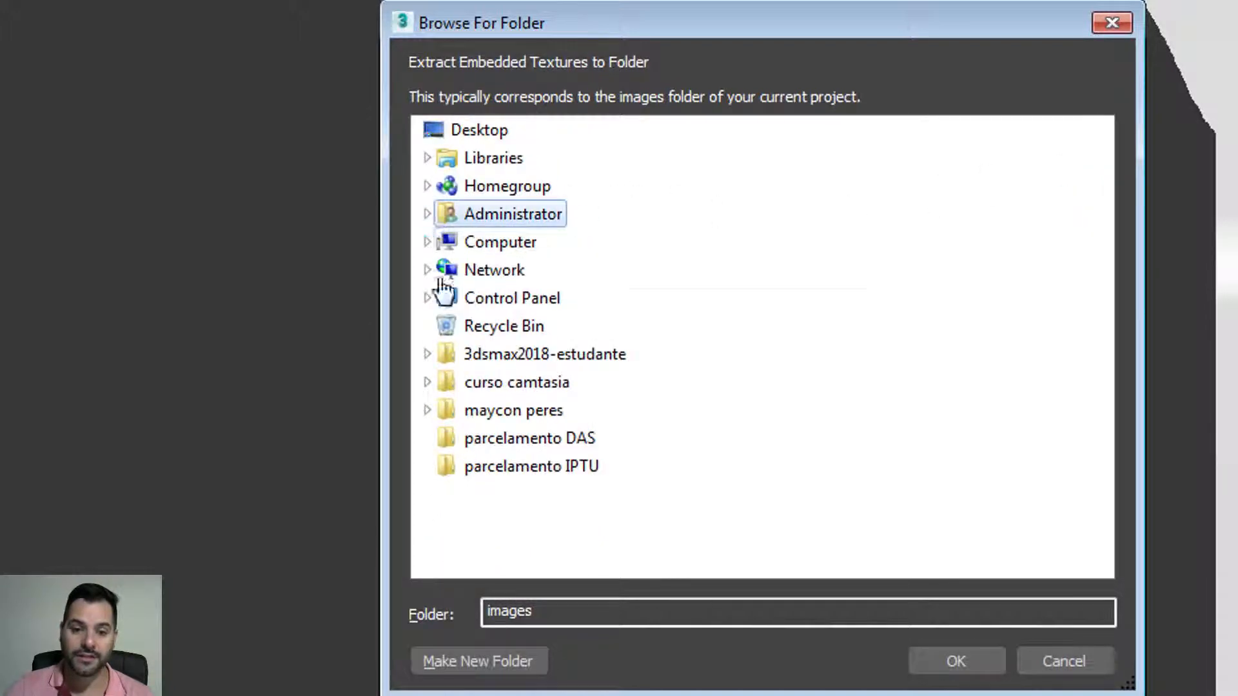
{"action": "left_click", "coordinate": [427, 242]}
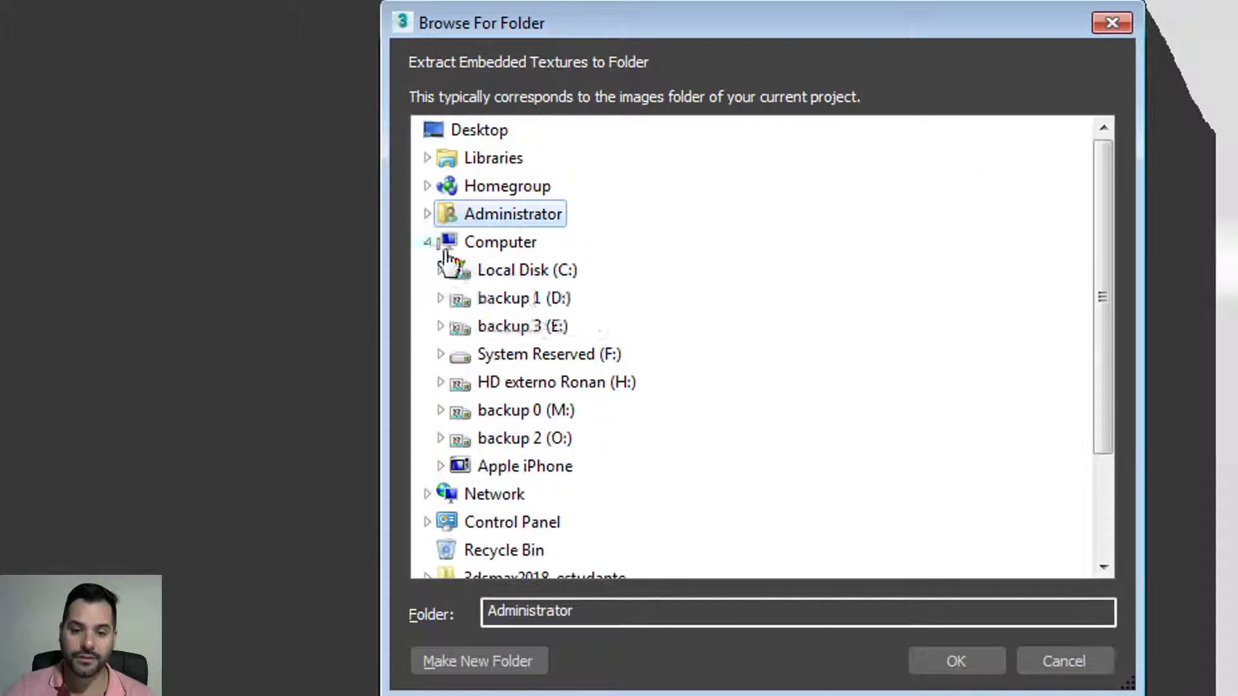
{"action": "left_click", "coordinate": [440, 296]}
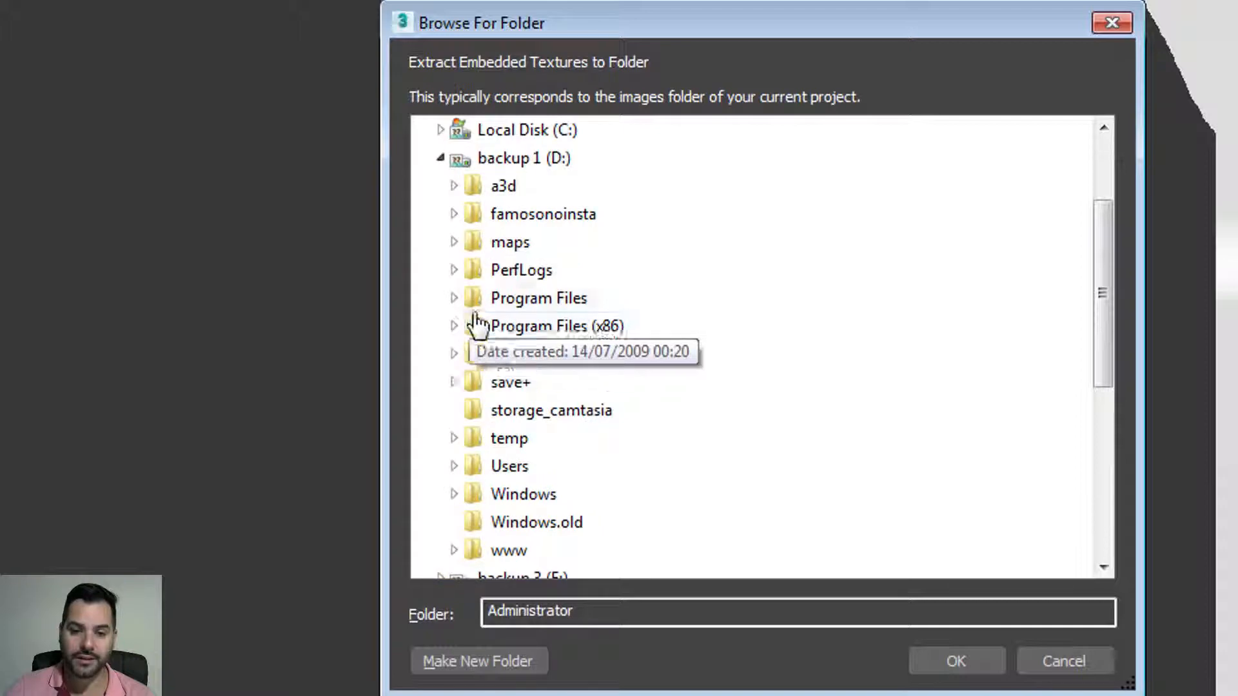
{"action": "left_click", "coordinate": [453, 354]}
{"action": "left_click", "coordinate": [467, 214]}
{"action": "left_click", "coordinate": [481, 241]}
Step: Select aula 14 under the course's aulas folder as the texture extraction folder
{"action": "left_click", "coordinate": [500, 243]}
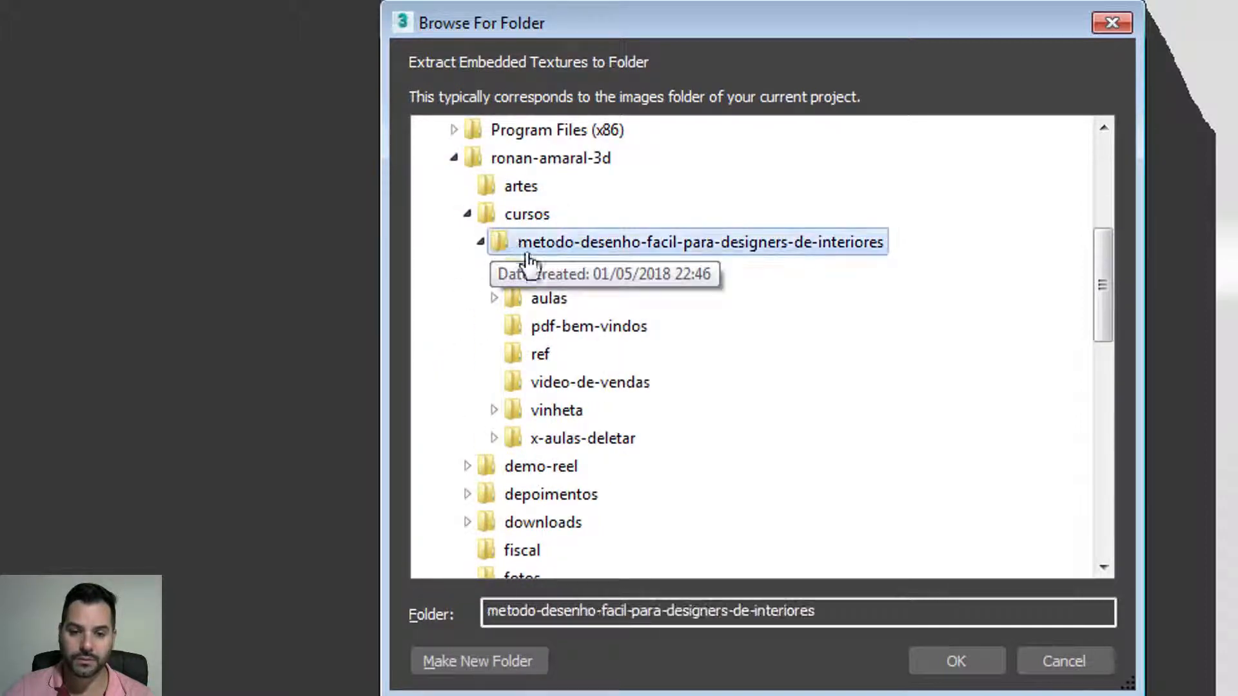
{"action": "left_click", "coordinate": [550, 299]}
{"action": "scroll", "coordinate": [658, 332], "scroll_direction": "down", "scroll_amount": 6}
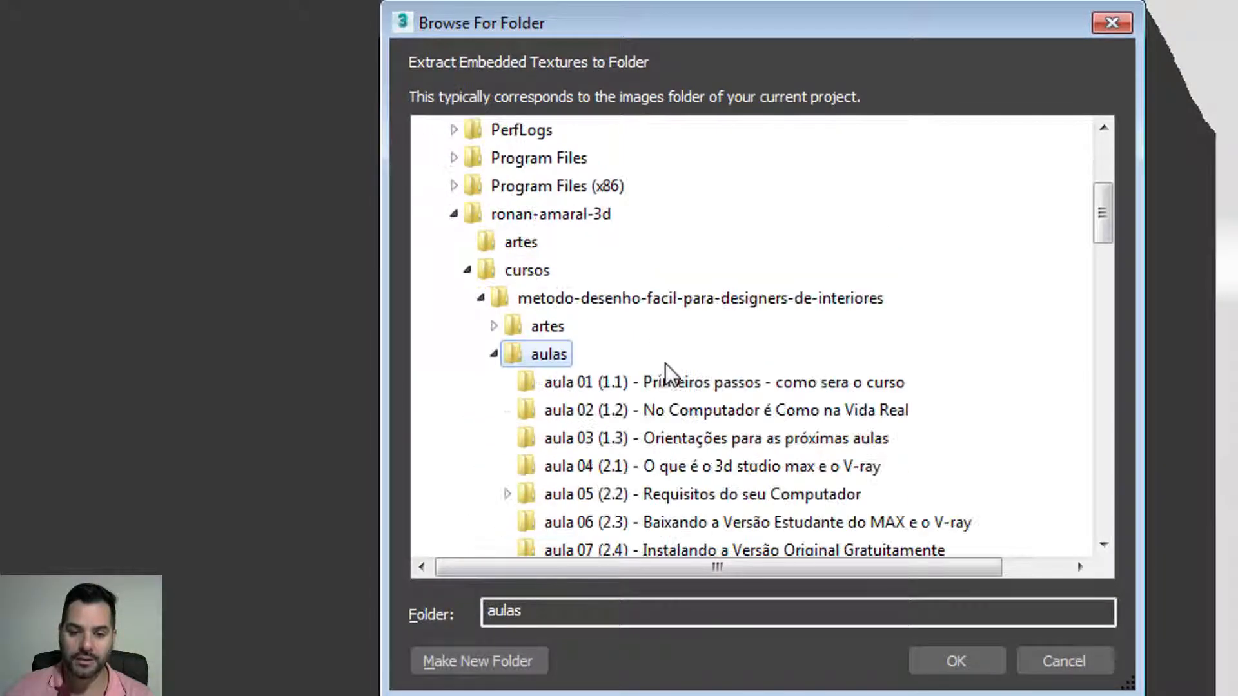
{"action": "scroll", "coordinate": [693, 423], "scroll_direction": "down", "scroll_amount": 3}
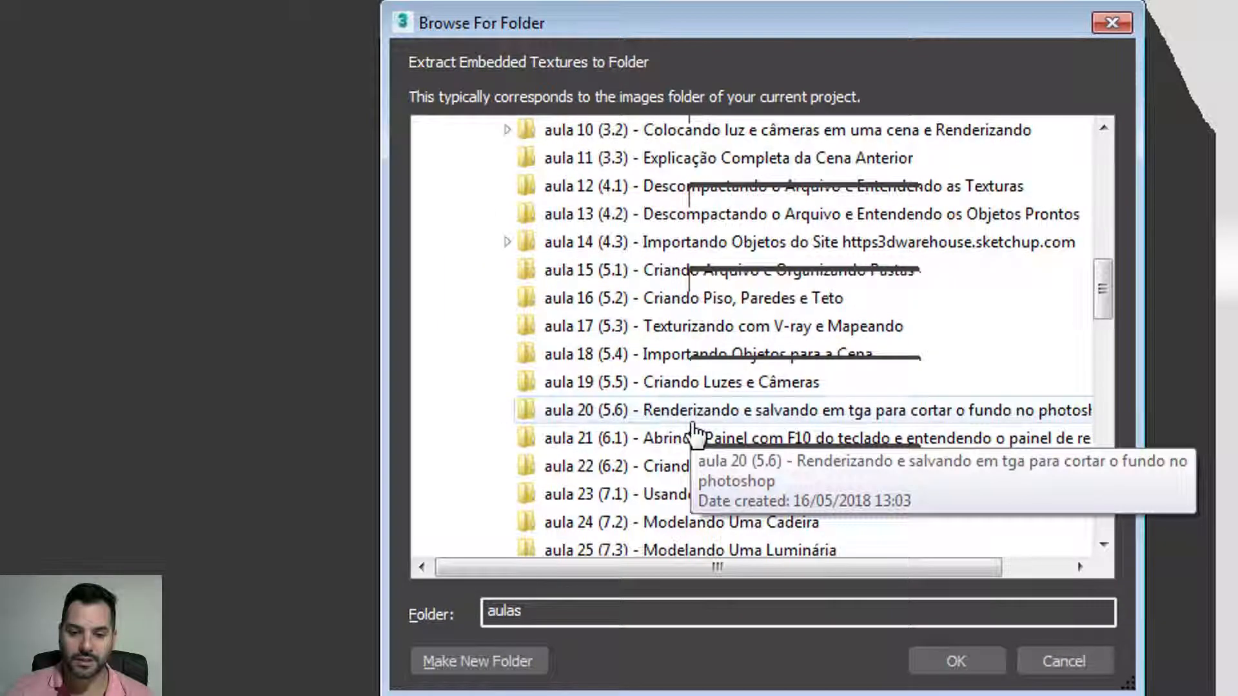
{"action": "scroll", "coordinate": [677, 413], "scroll_direction": "up", "scroll_amount": 1}
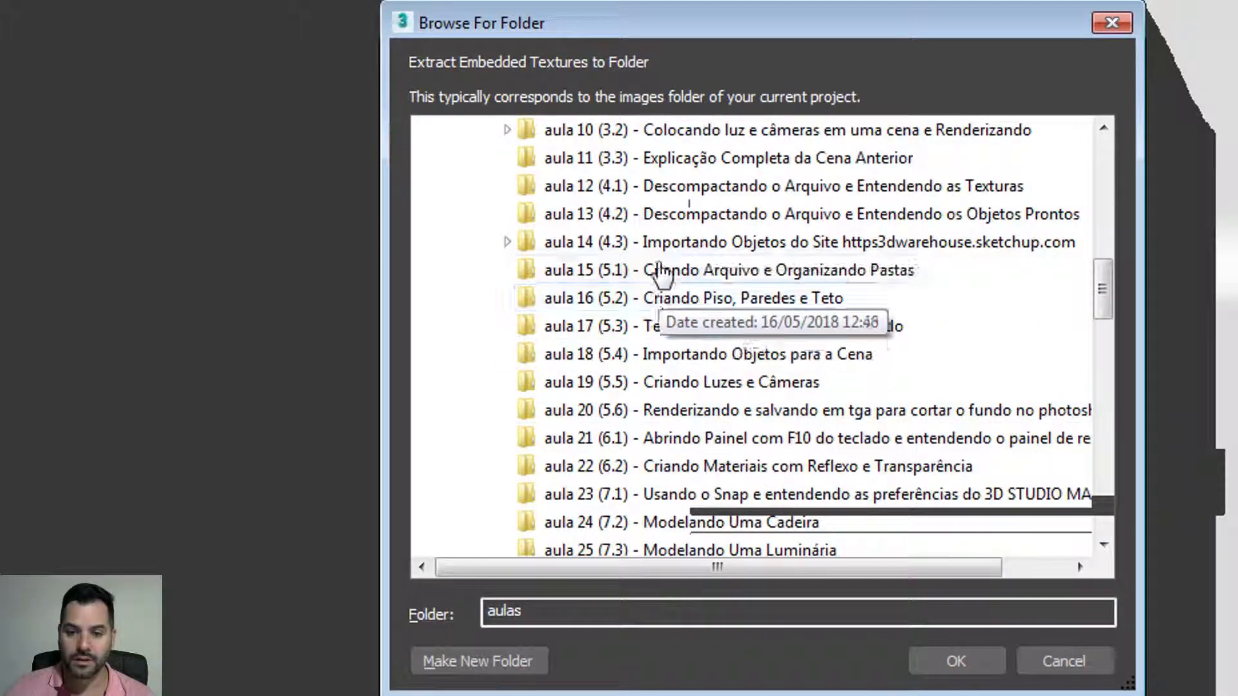
{"action": "left_click", "coordinate": [583, 243]}
{"action": "scroll", "coordinate": [683, 336], "scroll_direction": "up", "scroll_amount": 3}
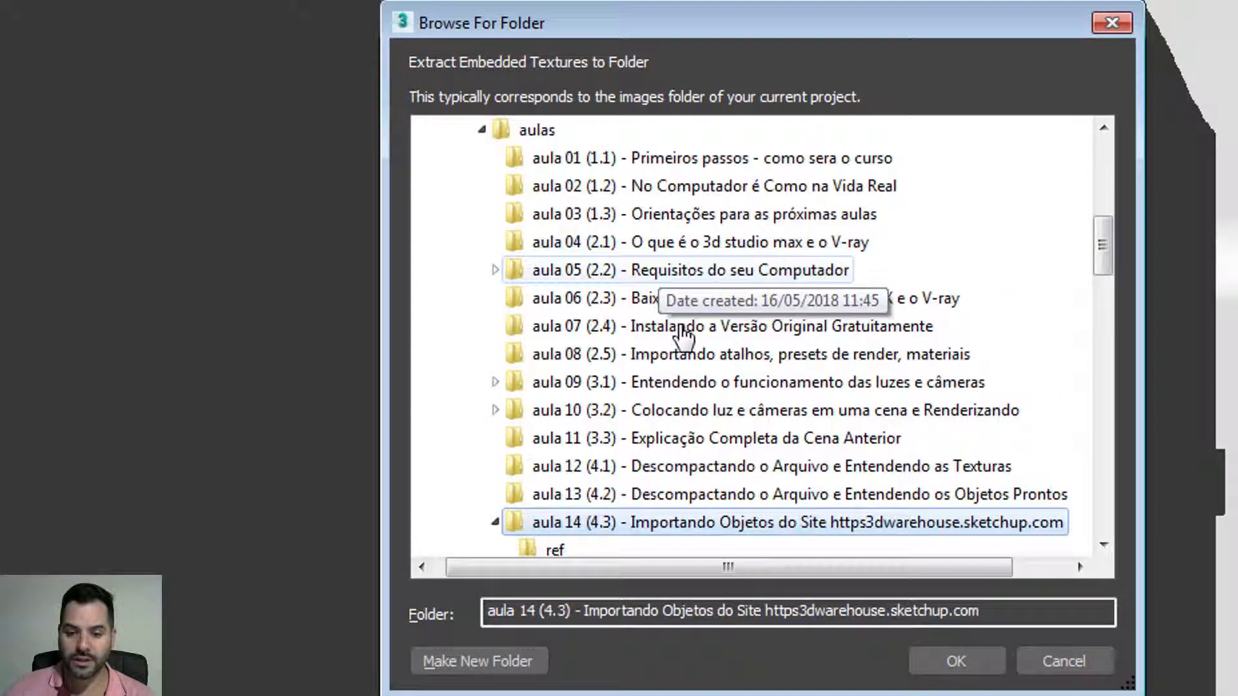
{"action": "left_click", "coordinate": [967, 657]}
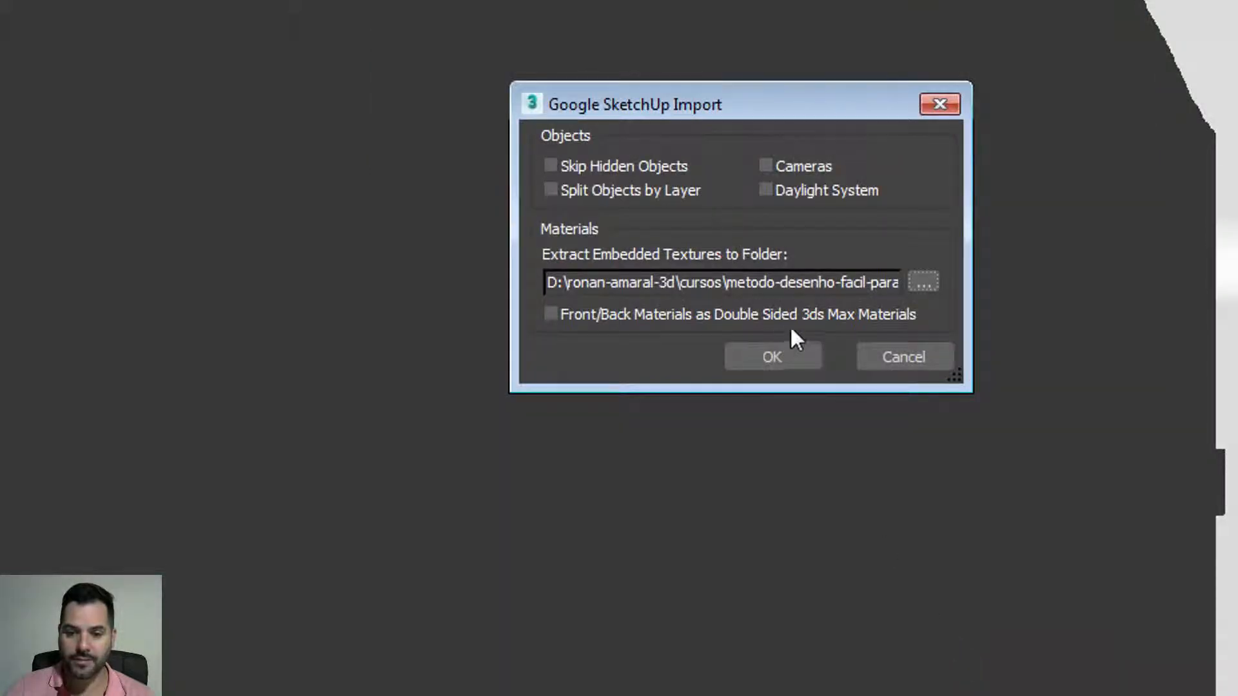
Step: Leave 'Front/Back Materials as Double Sided' unchecked and start the chair import
{"action": "left_click", "coordinate": [795, 349]}
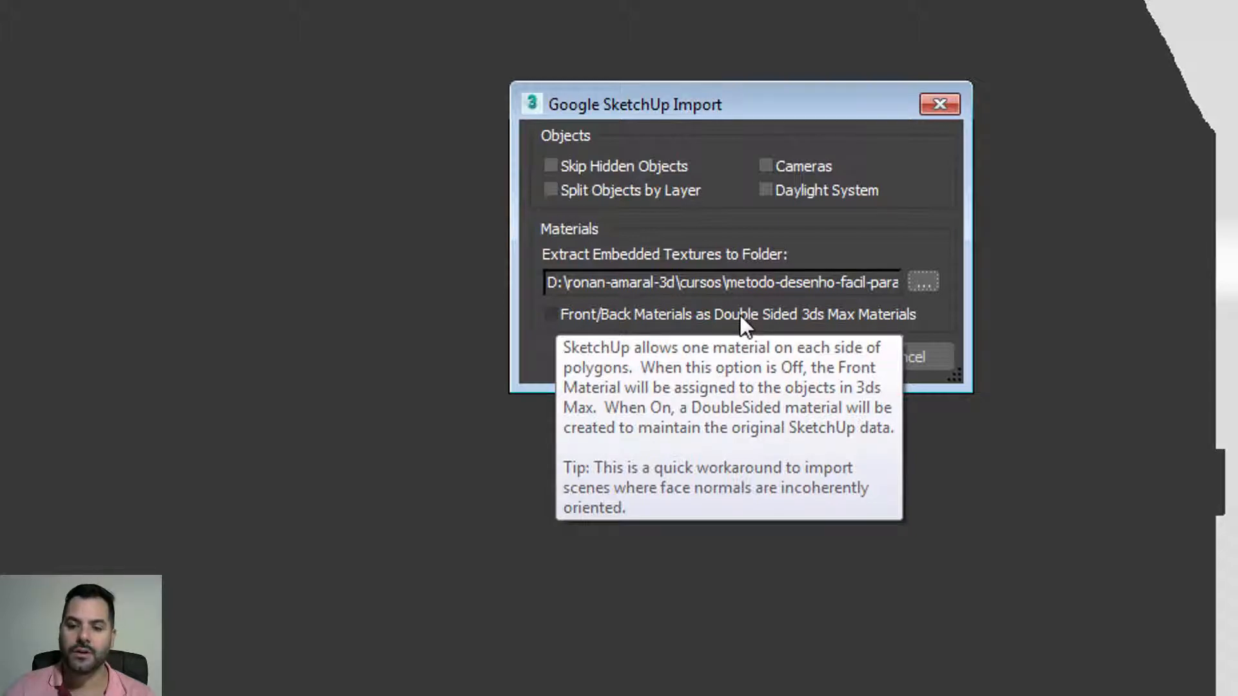
{"action": "left_click", "coordinate": [889, 316]}
{"action": "left_click", "coordinate": [876, 316]}
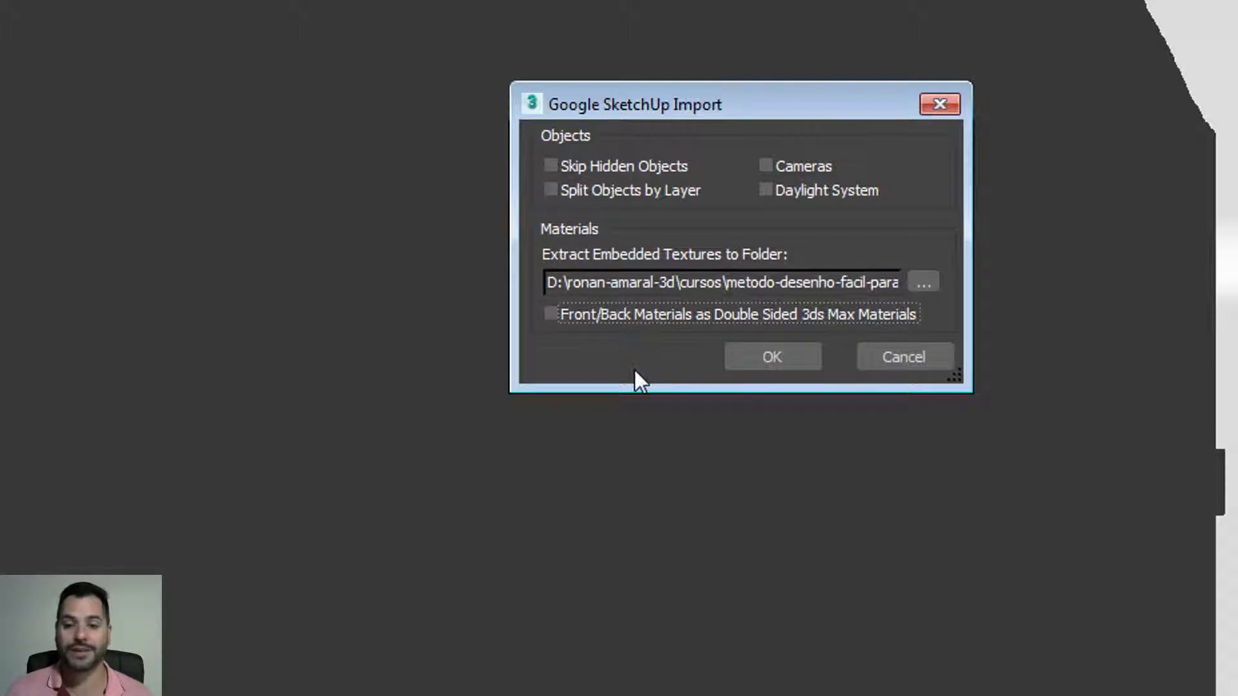
{"action": "left_click", "coordinate": [671, 314]}
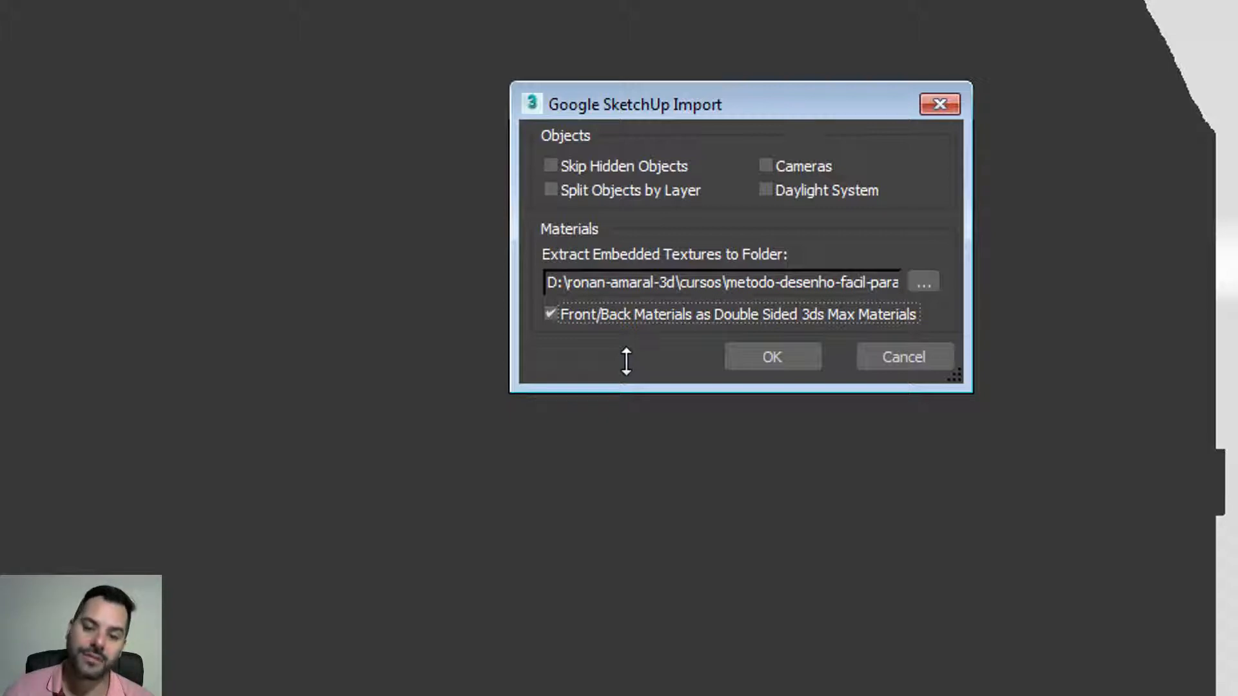
{"action": "left_click", "coordinate": [616, 315]}
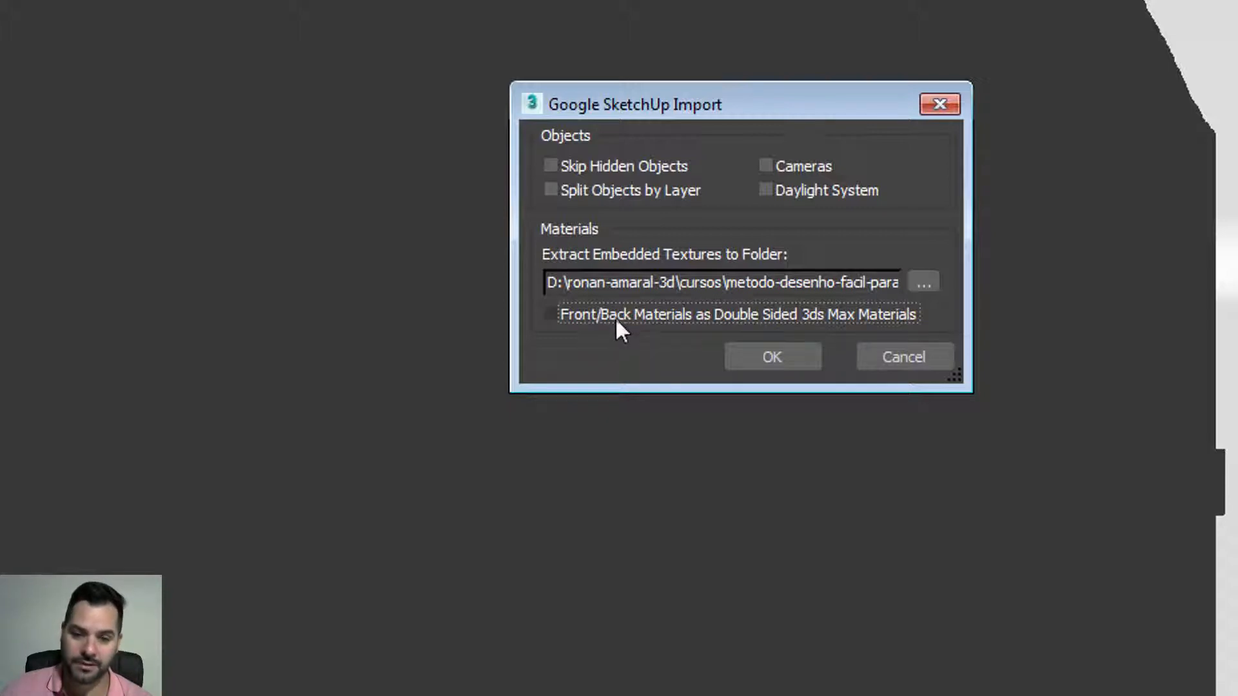
{"action": "left_click", "coordinate": [787, 360]}
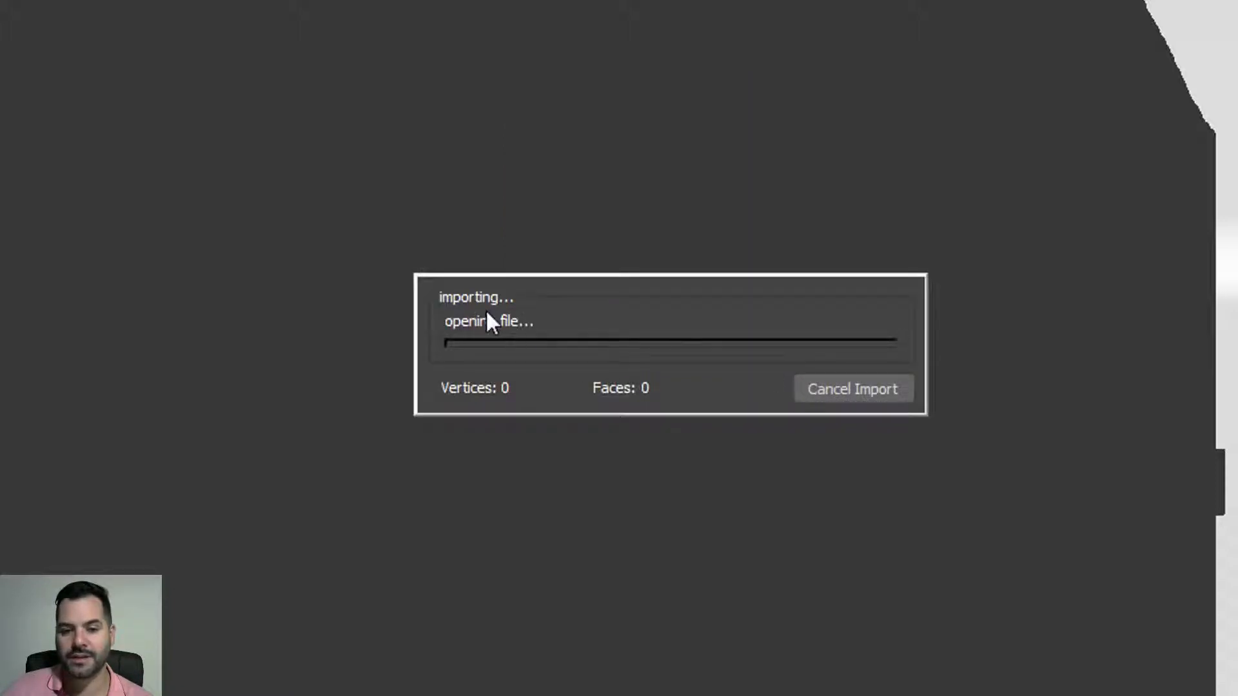
Step: Dismiss the importer crash and x32 Reader error, then retry importing the chair .skp with default options
{"action": "left_click", "coordinate": [564, 362]}
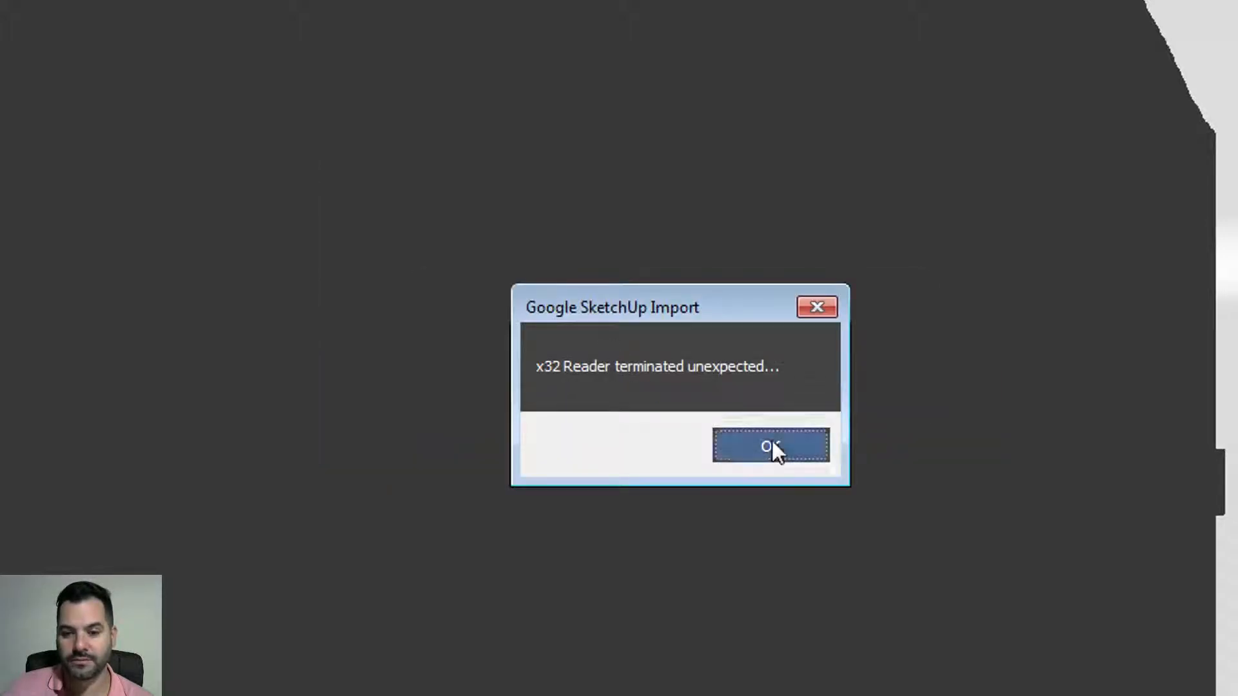
{"action": "left_click", "coordinate": [771, 447]}
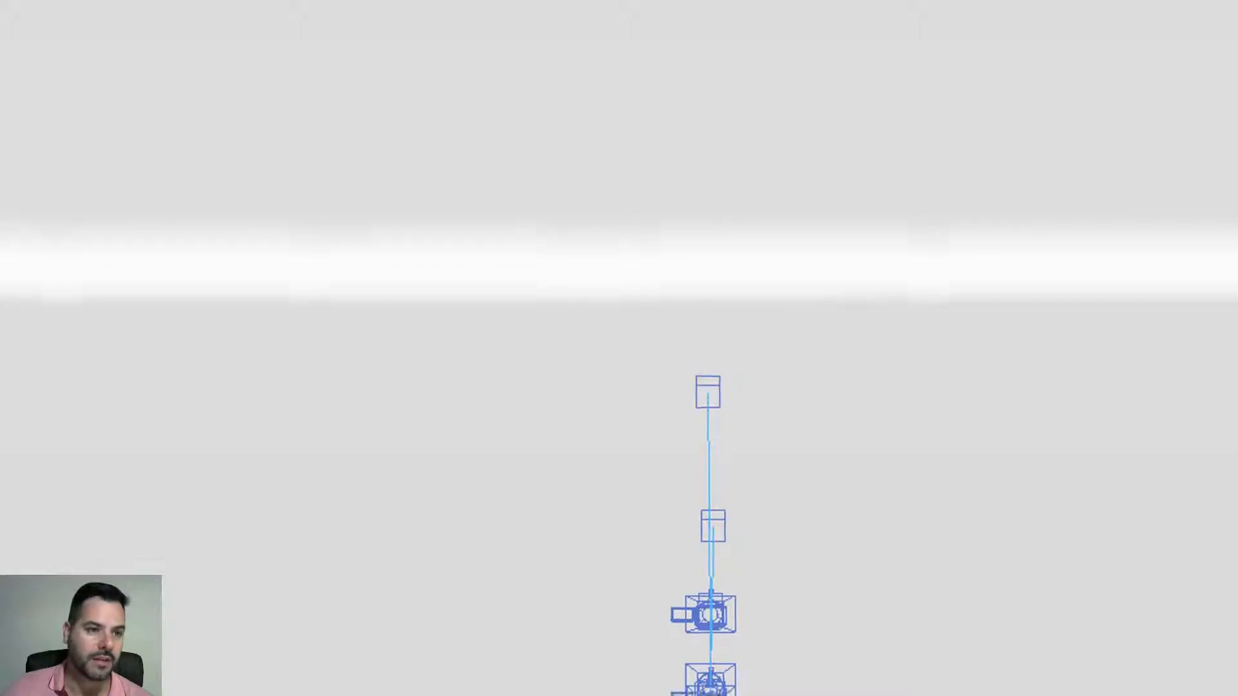
{"action": "left_click", "coordinate": [15, 11]}
{"action": "mouse_move", "coordinate": [168, 212]}
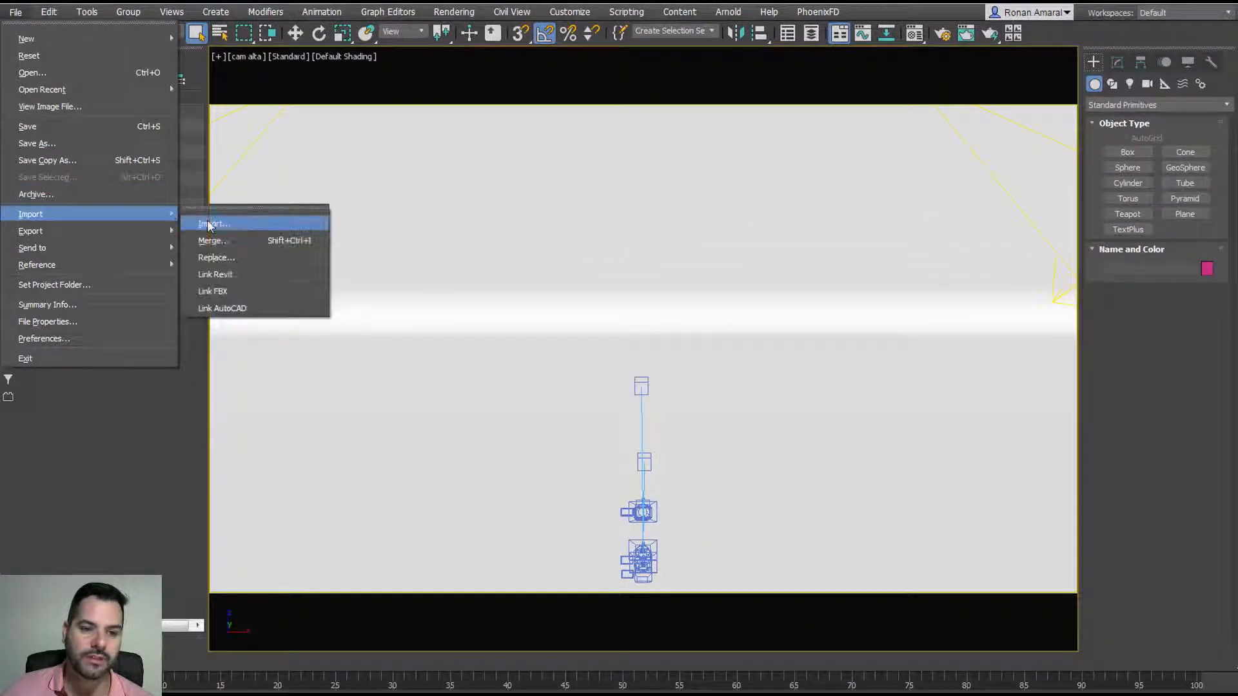
{"action": "left_click", "coordinate": [208, 221]}
{"action": "double_click", "coordinate": [204, 134]}
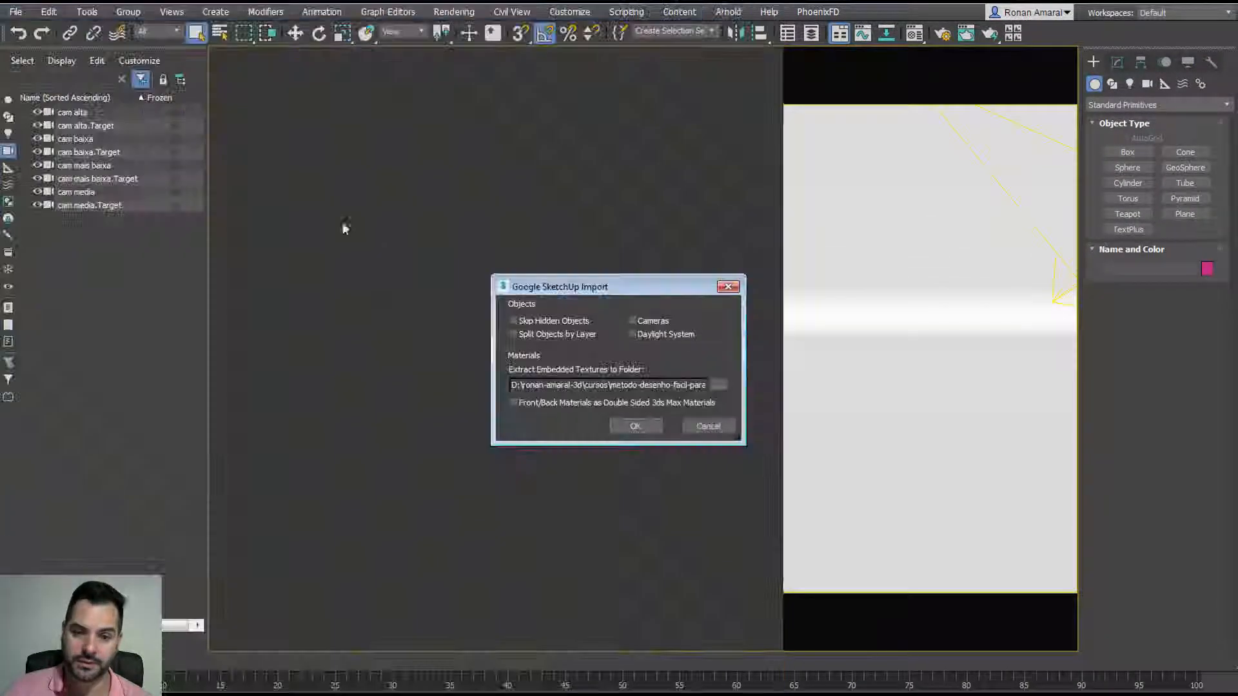
{"action": "left_click", "coordinate": [642, 423]}
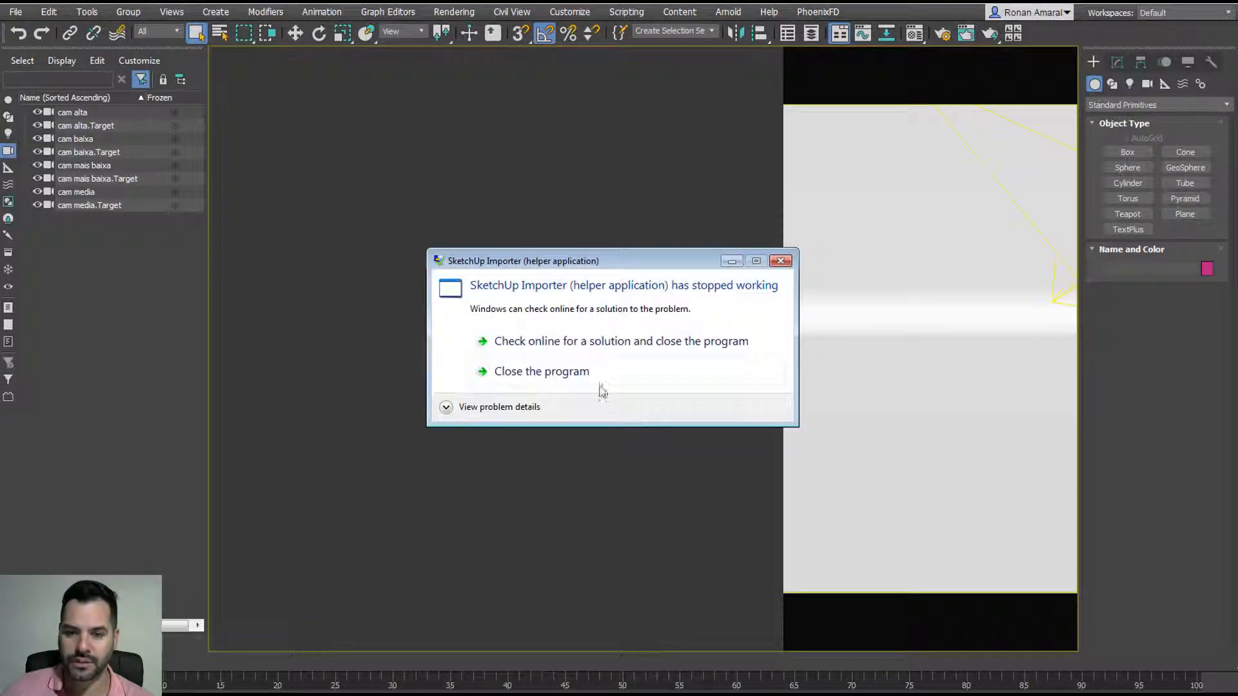
Step: Dismiss the second crash and reader error, then quit 3ds Max without saving
{"action": "left_click", "coordinate": [567, 374]}
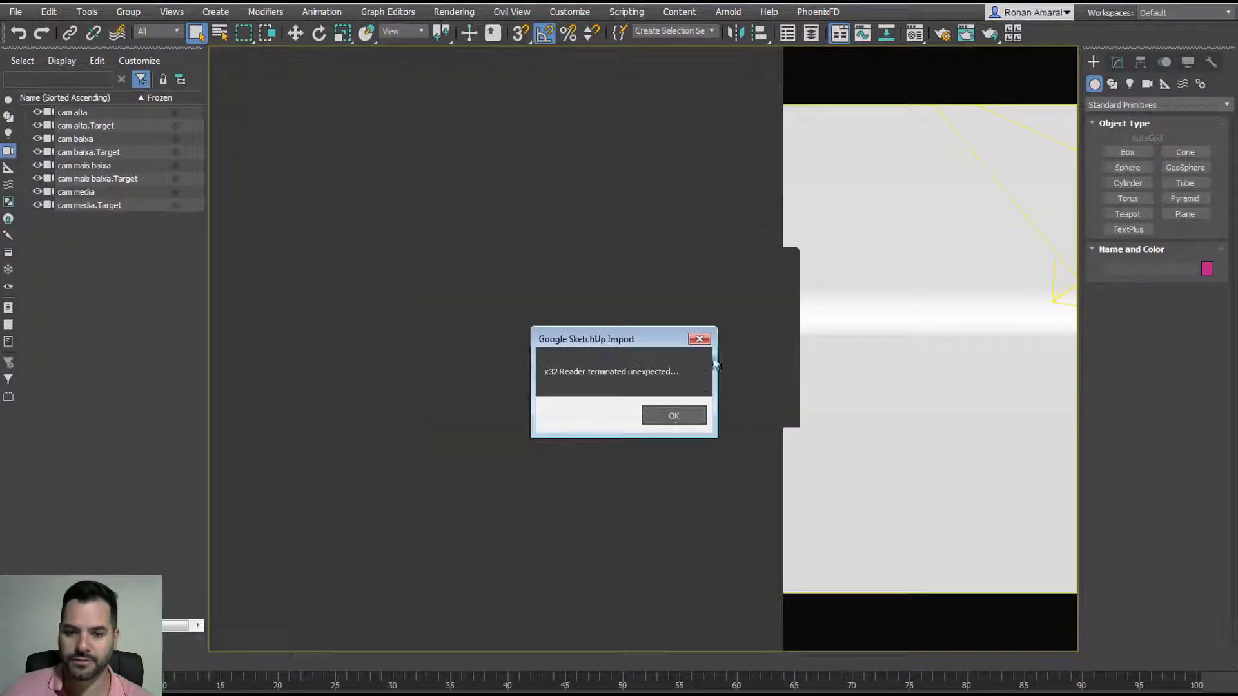
{"action": "left_click", "coordinate": [675, 418]}
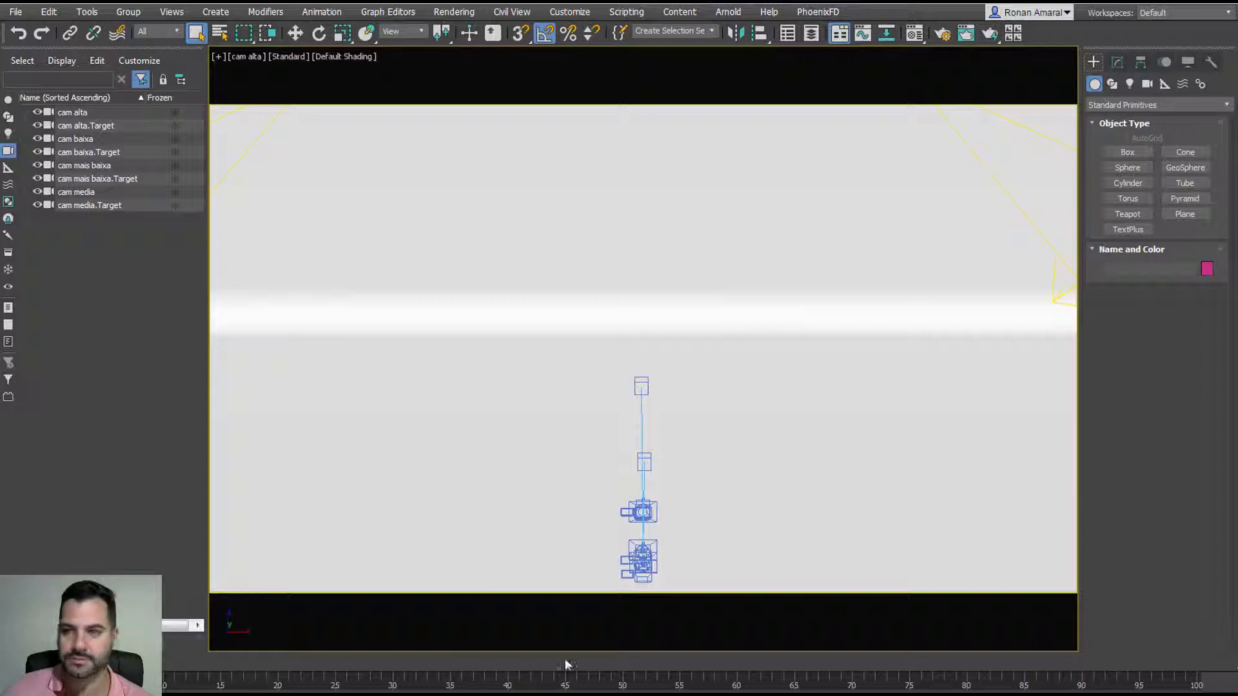
{"action": "left_click", "coordinate": [1220, 2]}
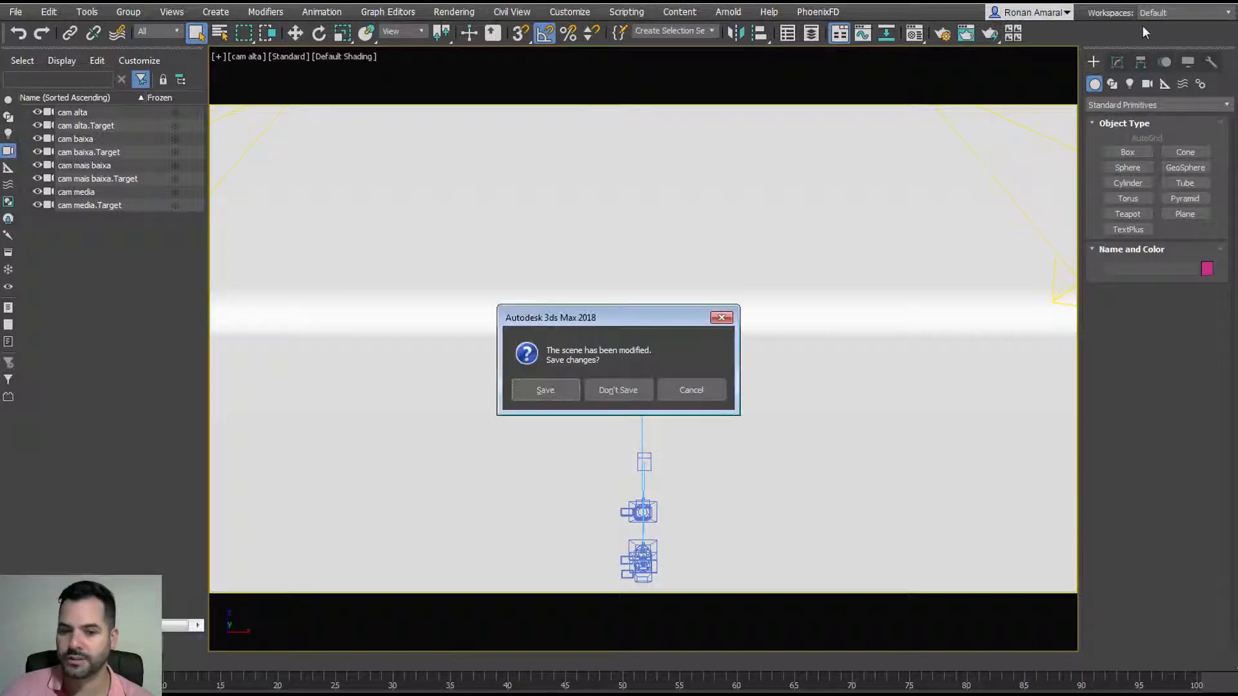
{"action": "left_click", "coordinate": [614, 388]}
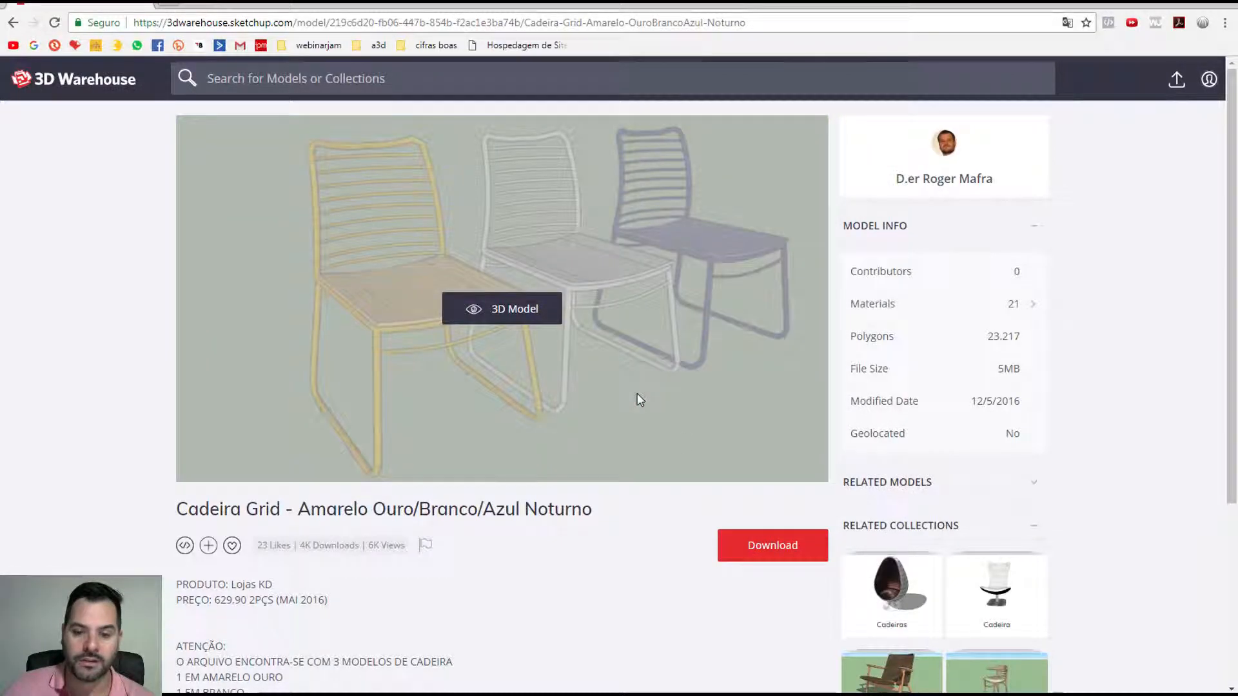
Step: Download the Cadeira Grid chair as a SketchUp 2014 Model
{"action": "left_click", "coordinate": [804, 553]}
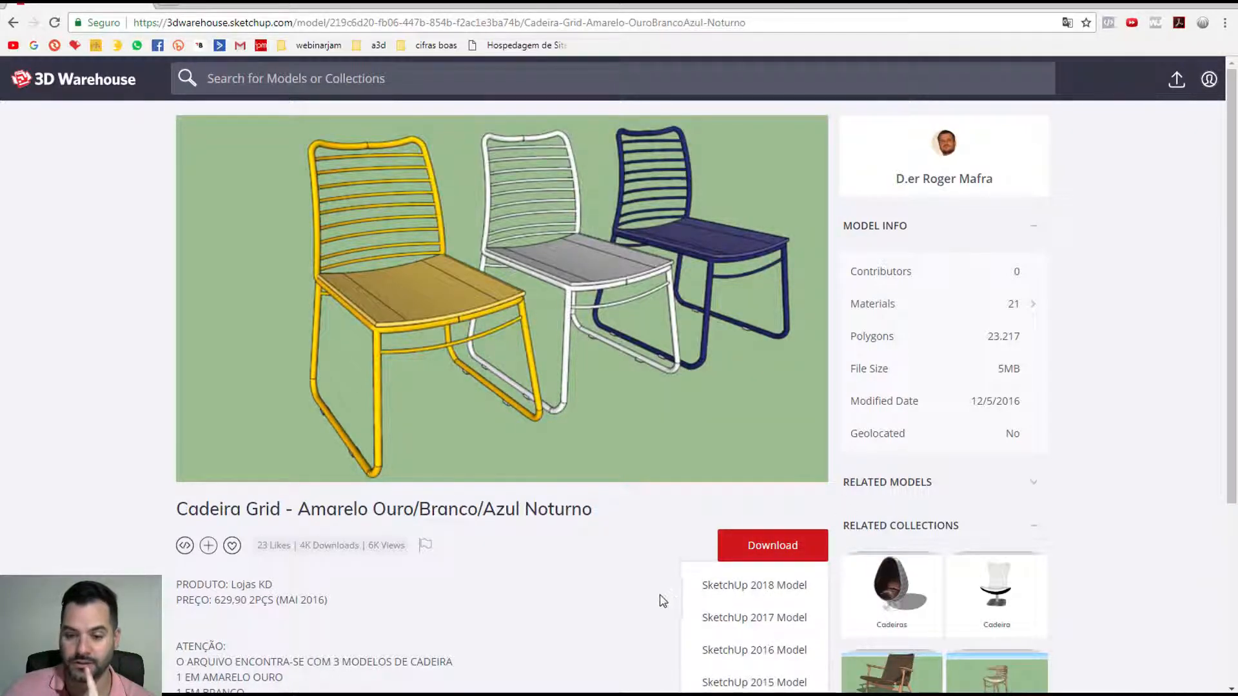
{"action": "scroll", "coordinate": [683, 580], "scroll_direction": "down", "scroll_amount": 2}
{"action": "left_click", "coordinate": [767, 405]}
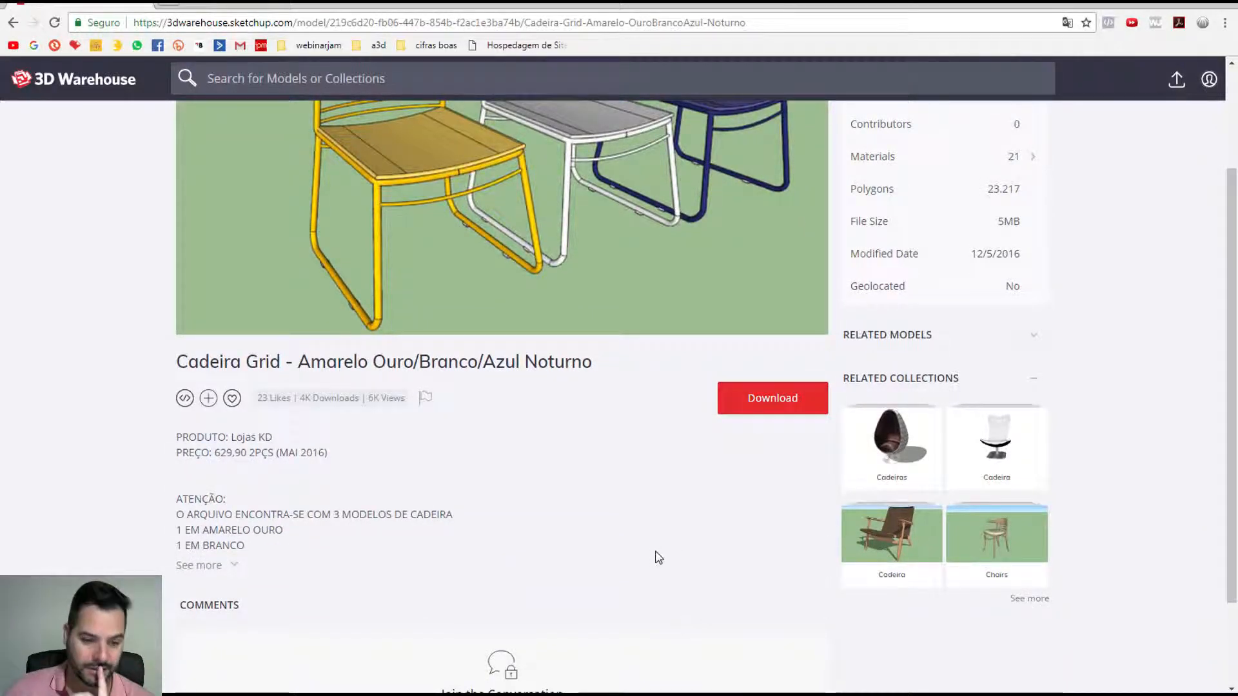
{"action": "left_click", "coordinate": [757, 409]}
{"action": "left_click", "coordinate": [752, 569]}
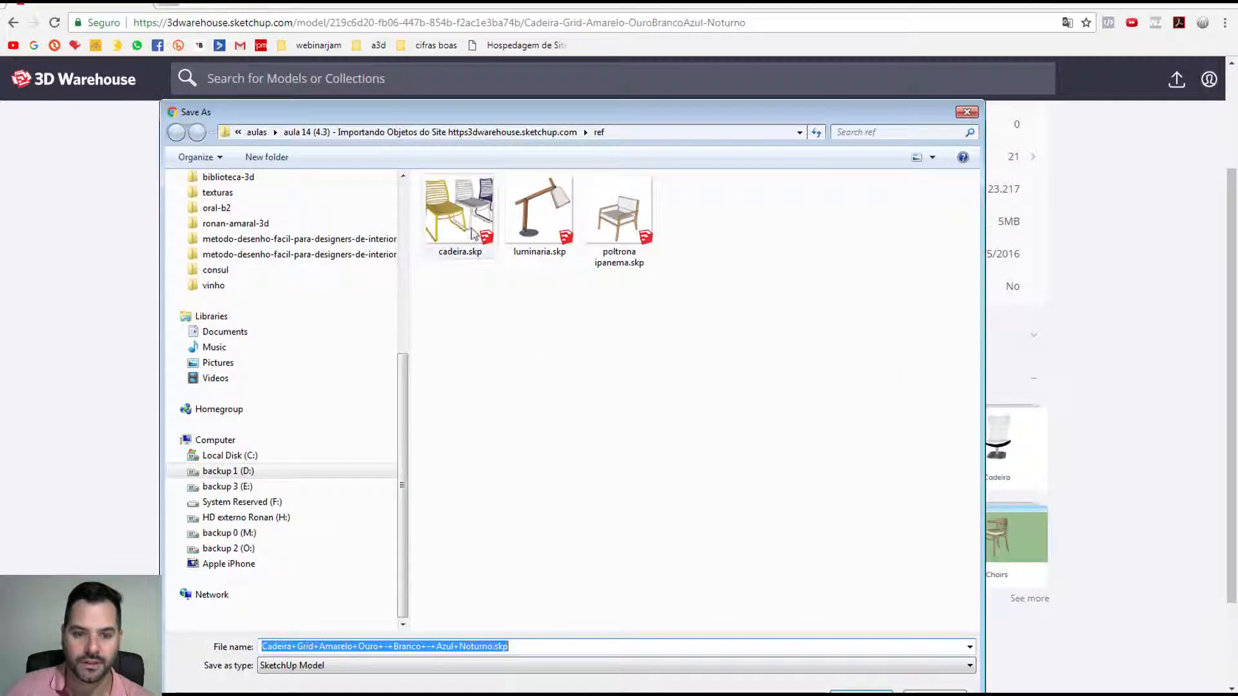
Step: Save the download in the ref folder as cadeira2014.skp
{"action": "left_click", "coordinate": [474, 234]}
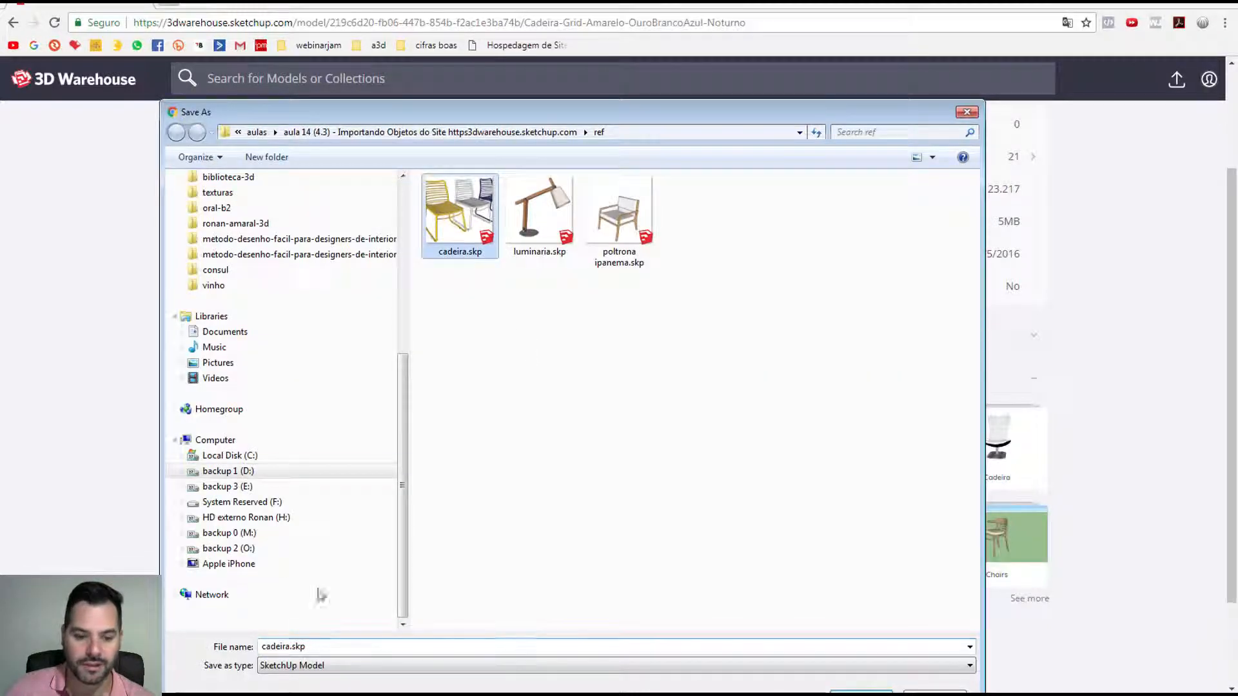
{"action": "double_click", "coordinate": [290, 647]}
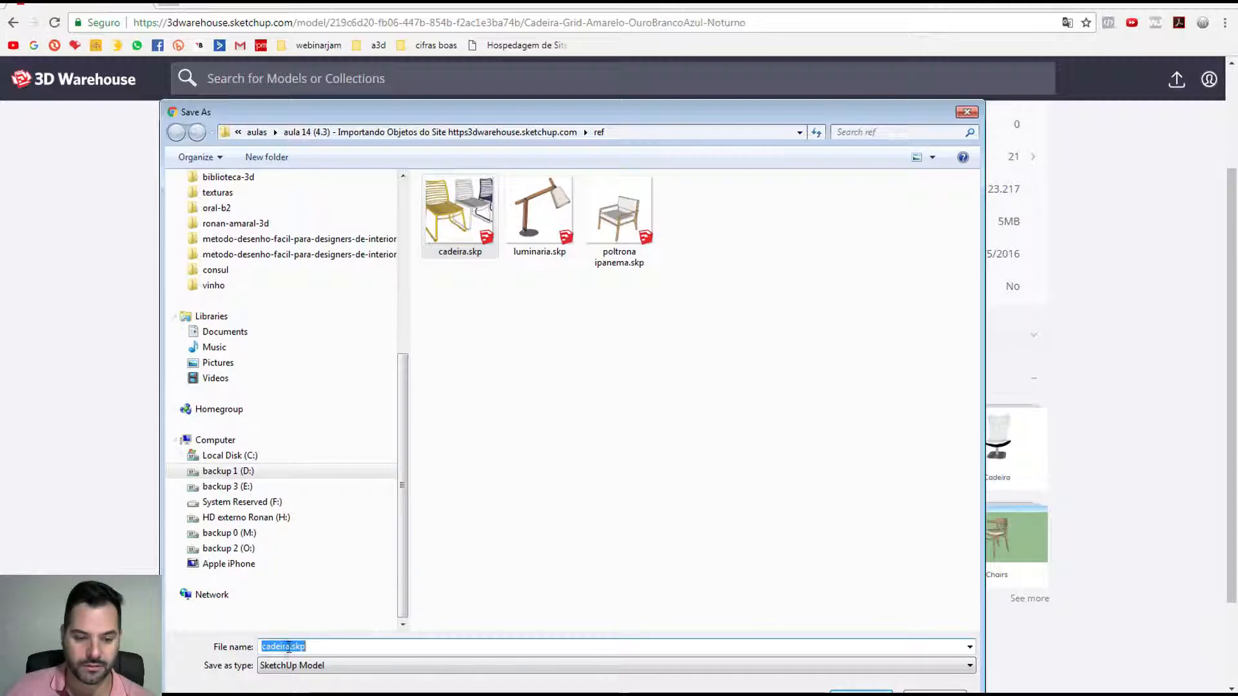
{"action": "left_click", "coordinate": [289, 646]}
{"action": "type", "text": "2014"}
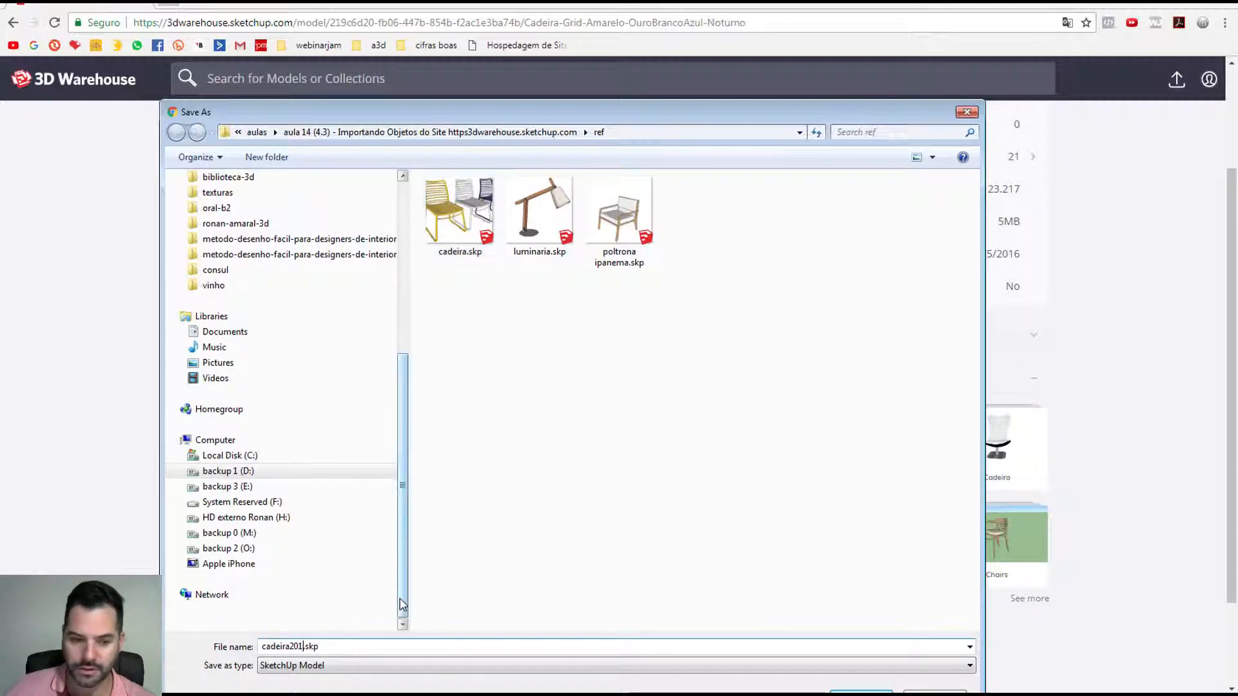
{"action": "key", "text": "Return"}
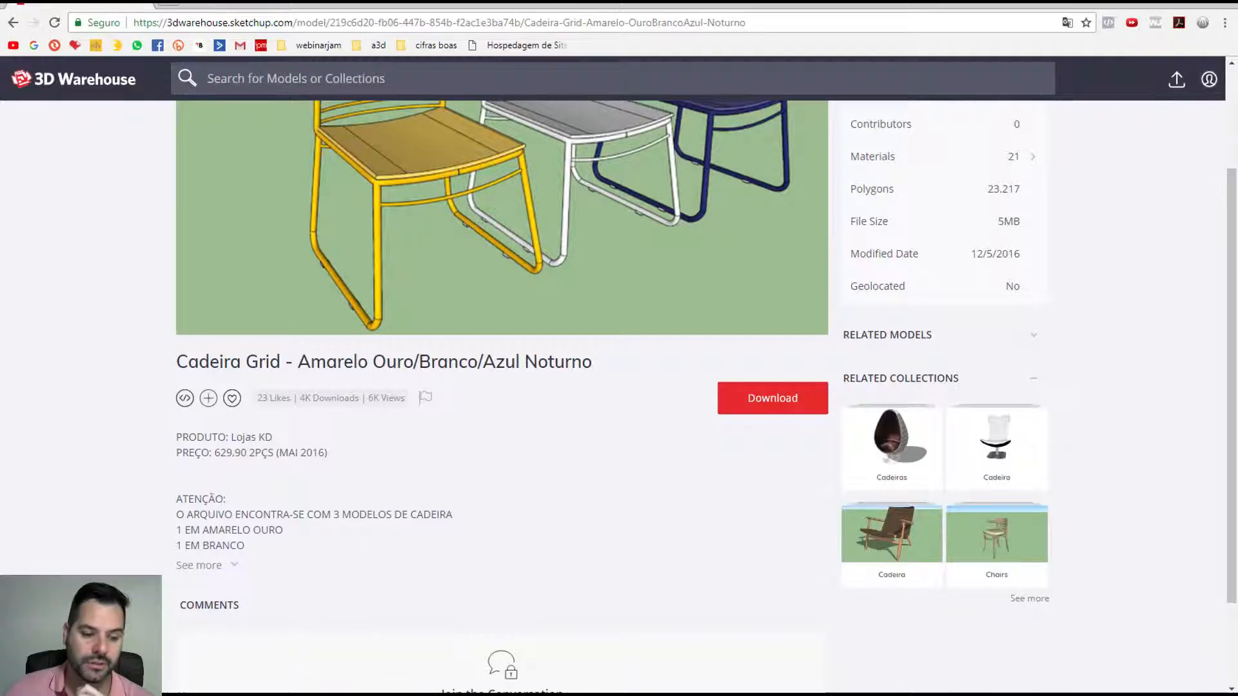
{"action": "left_click", "coordinate": [335, 694]}
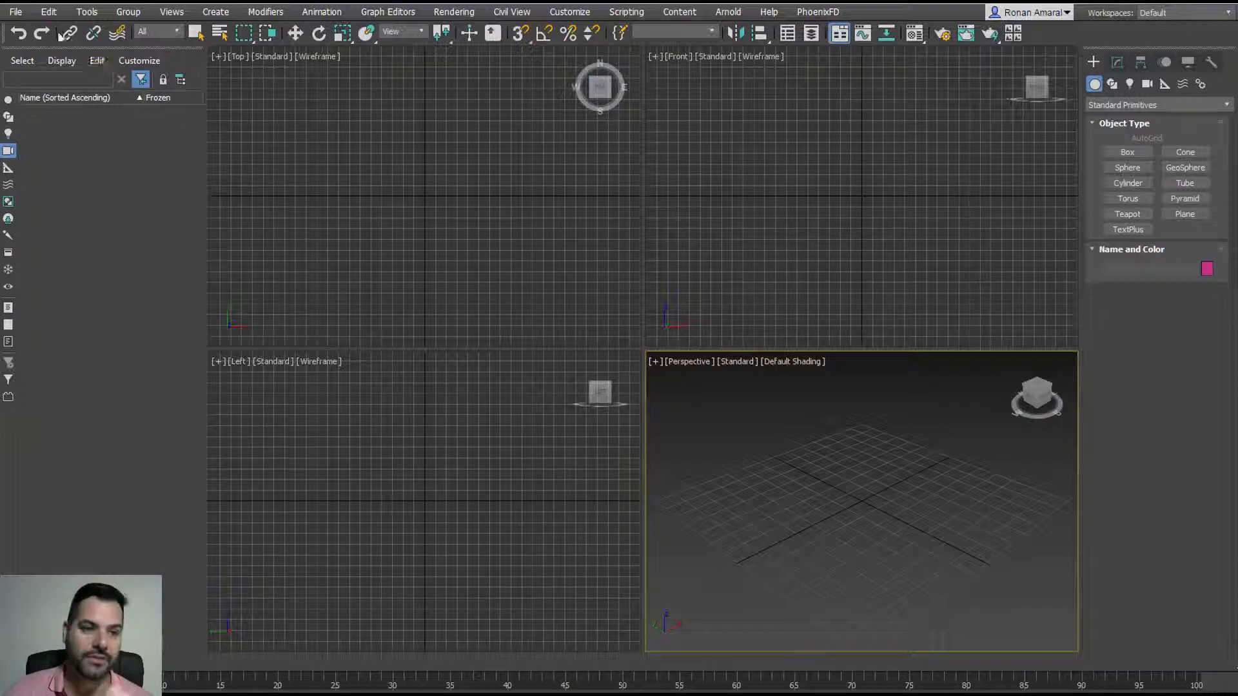
Step: Reopen cena_render_objetos_3d.max from the recent files list
{"action": "left_click", "coordinate": [25, 13]}
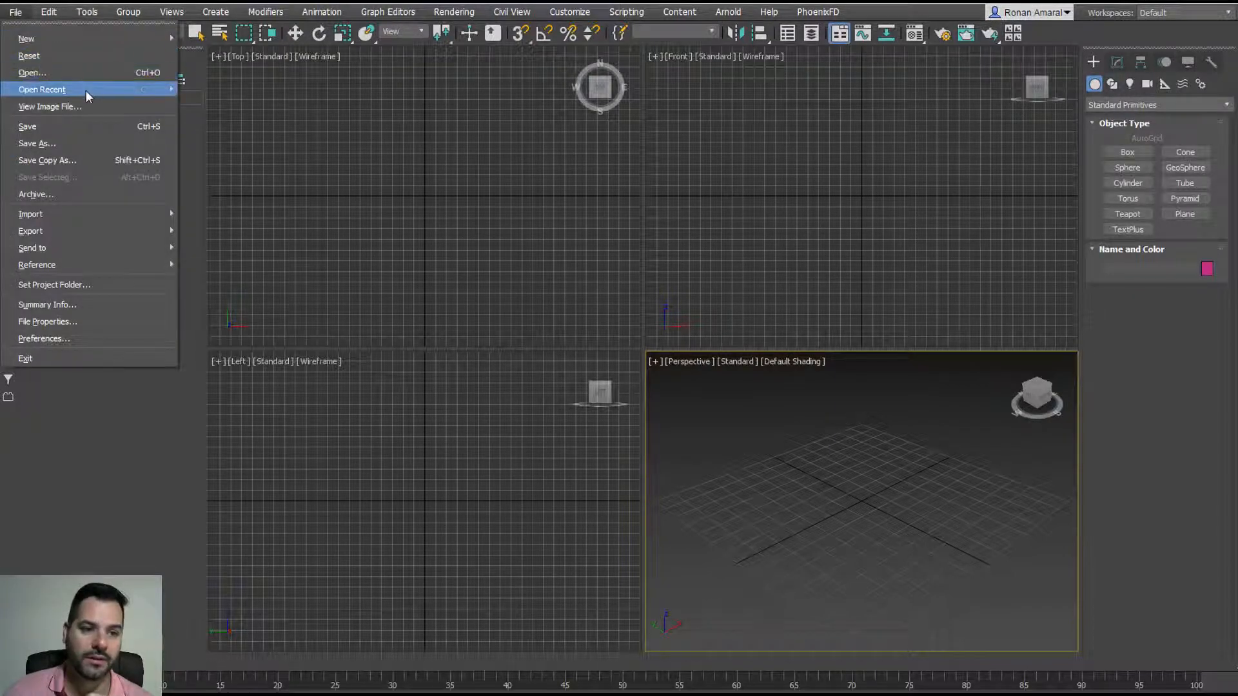
{"action": "mouse_move", "coordinate": [89, 96]}
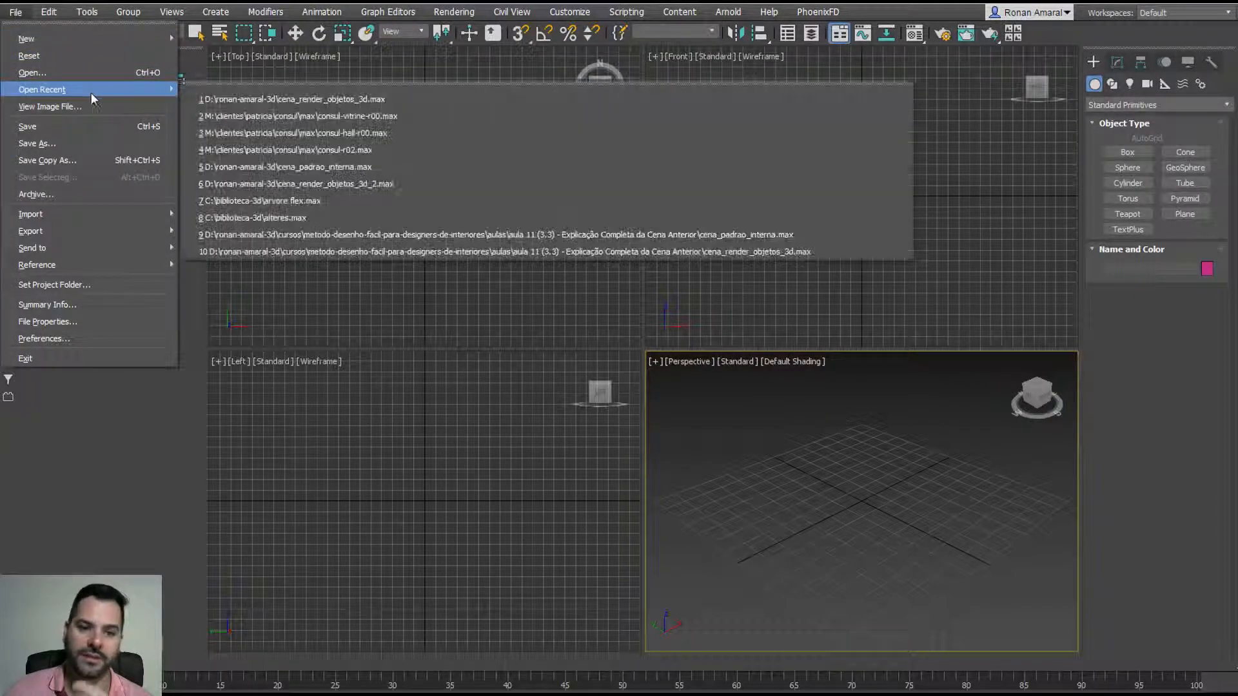
{"action": "left_click", "coordinate": [288, 99]}
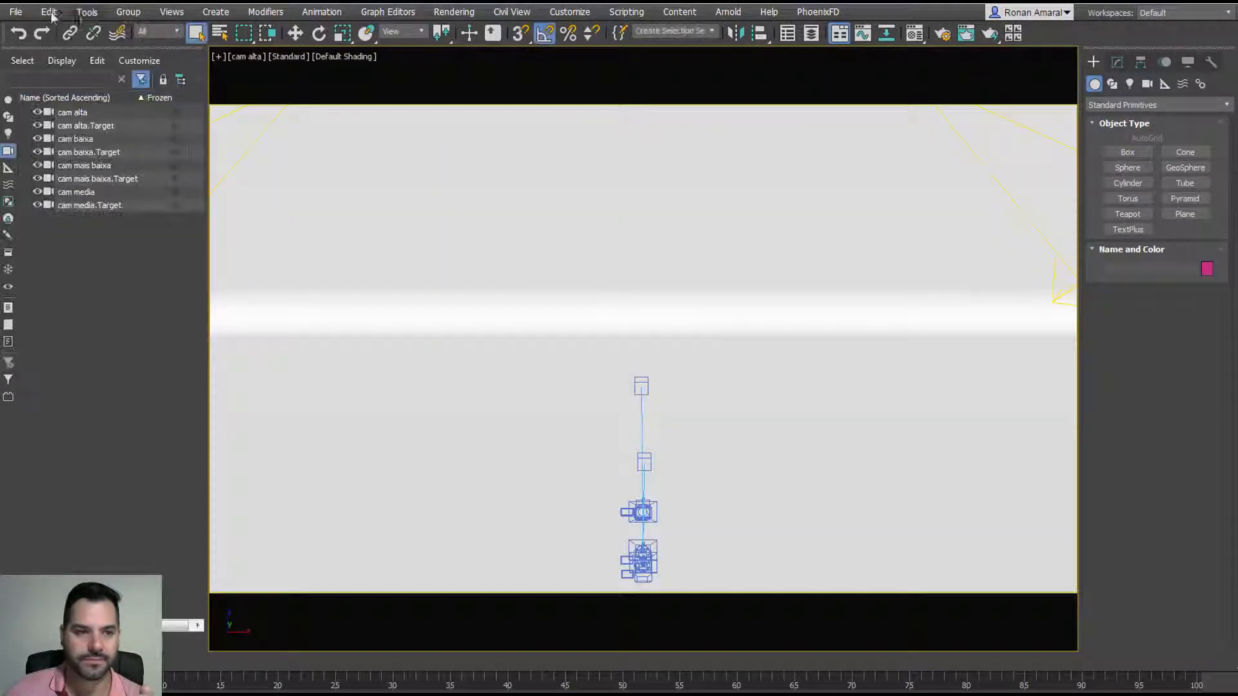
Step: Import cadeira2014.skp from the ref folder with default SketchUp options and isolate the chairs
{"action": "left_click", "coordinate": [16, 13]}
{"action": "mouse_move", "coordinate": [161, 213]}
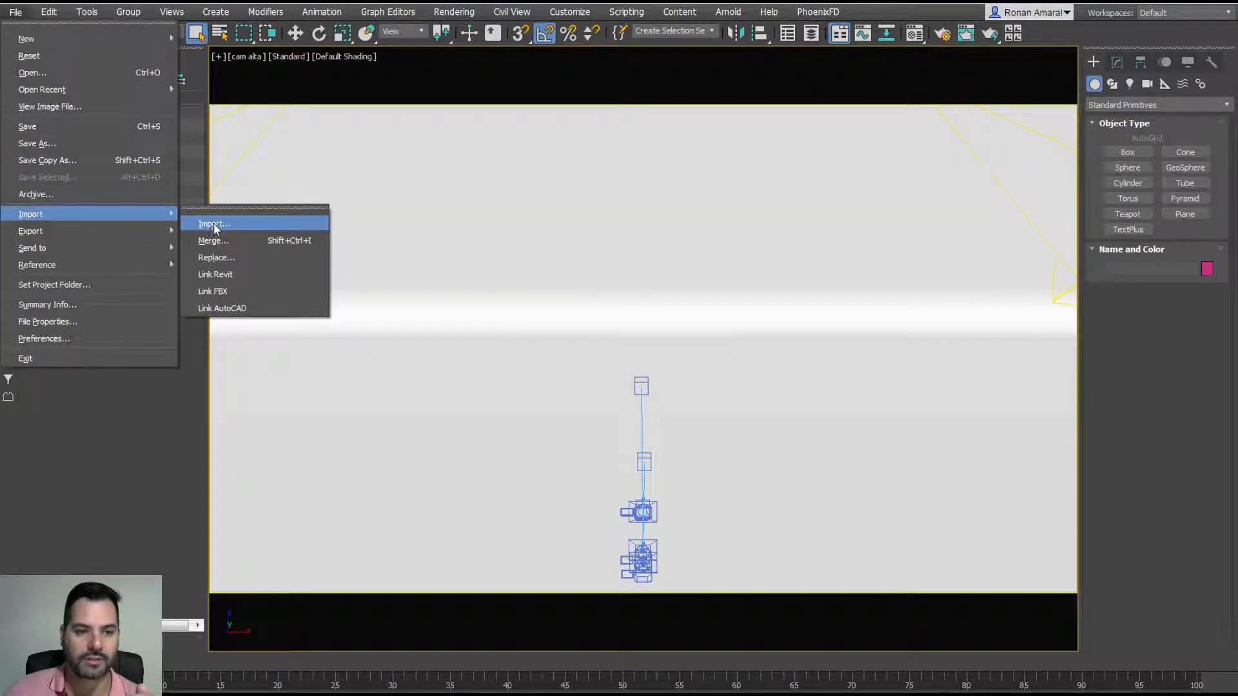
{"action": "left_click", "coordinate": [214, 223]}
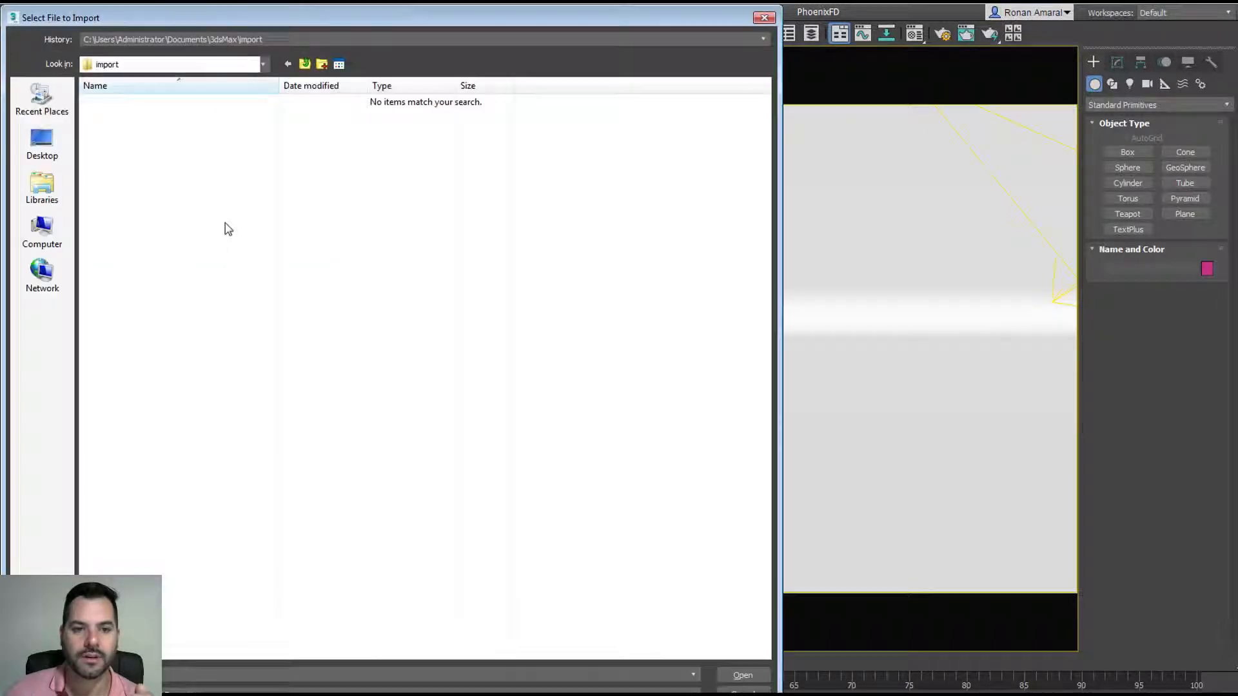
{"action": "left_click", "coordinate": [232, 40]}
{"action": "left_click", "coordinate": [230, 61]}
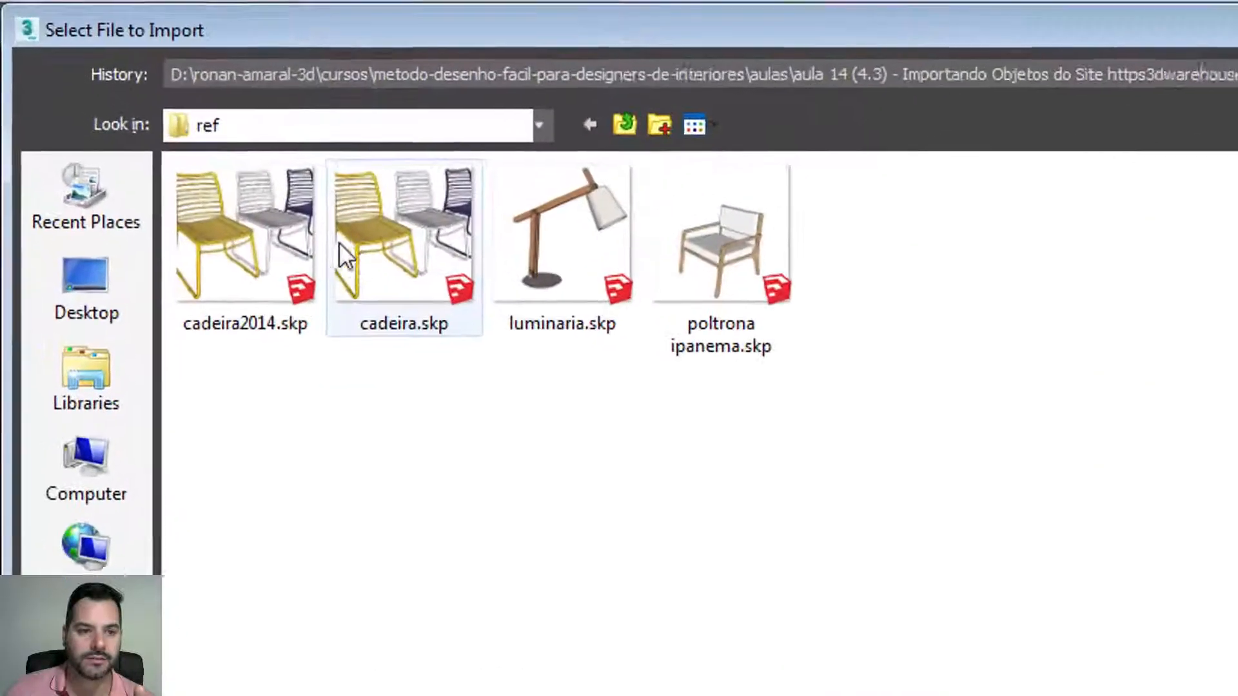
{"action": "double_click", "coordinate": [284, 222]}
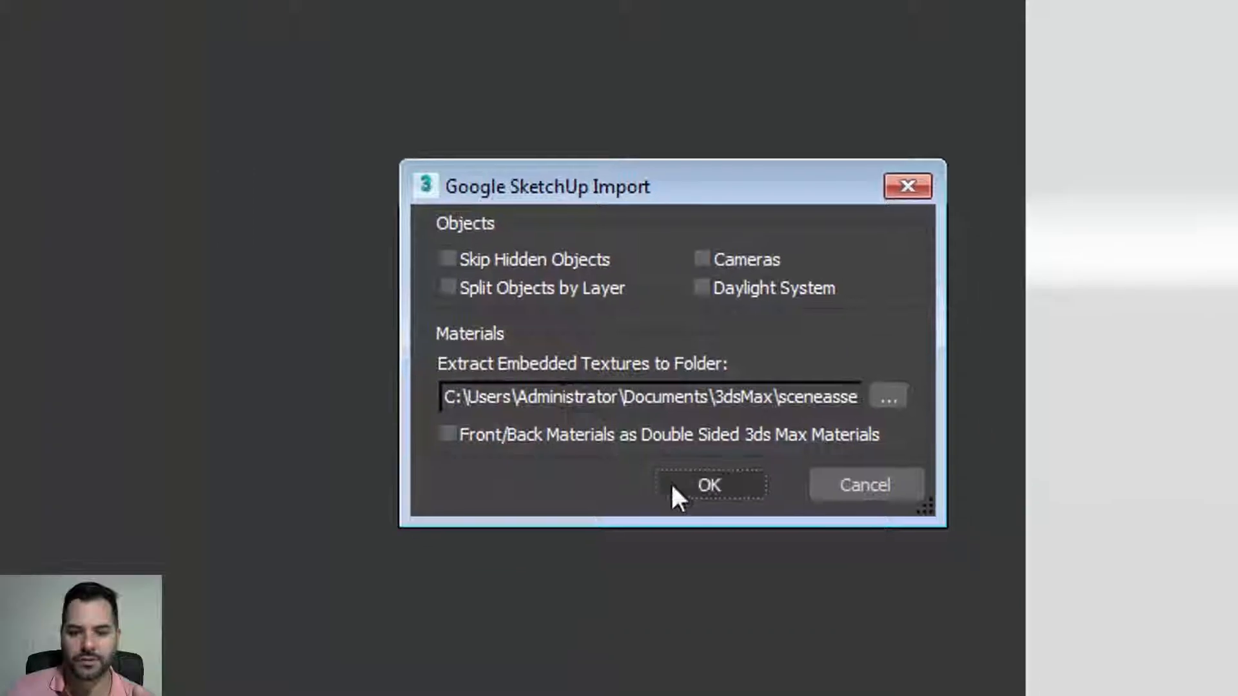
{"action": "left_click", "coordinate": [673, 486]}
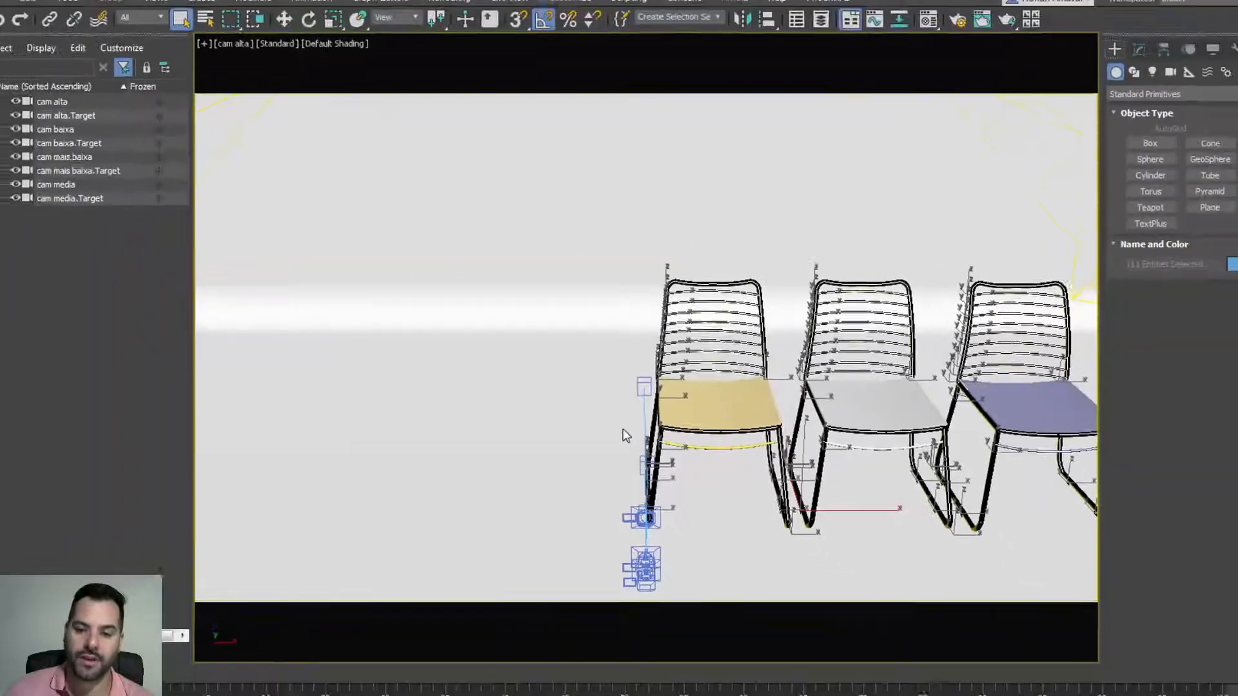
{"action": "key", "text": "alt+q"}
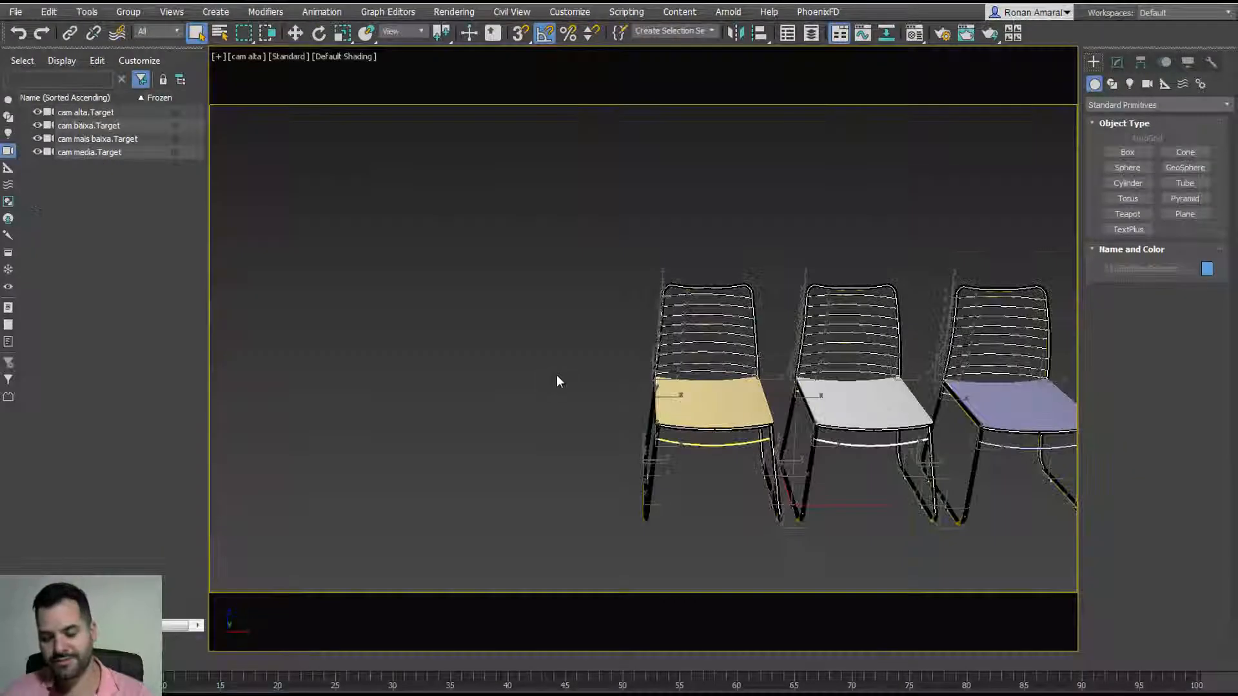
Step: Switch to a Perspective view, zoom to the chairs, deselect them, and orbit and pan around
{"action": "key", "text": "p"}
{"action": "key", "text": "z"}
{"action": "middle_click_drag", "start_coordinate": [575, 412], "coordinate": [645, 456], "text": "alt"}
{"action": "left_click", "coordinate": [631, 463]}
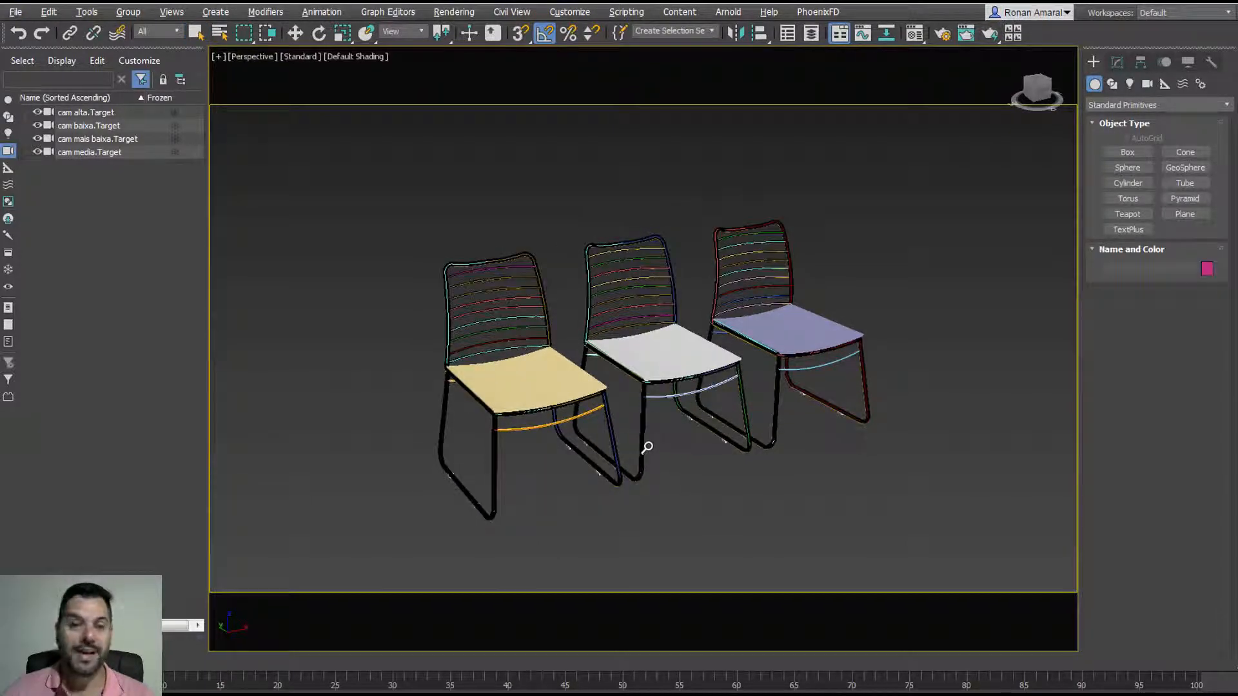
{"action": "scroll", "coordinate": [647, 447], "scroll_direction": "up", "scroll_amount": 3}
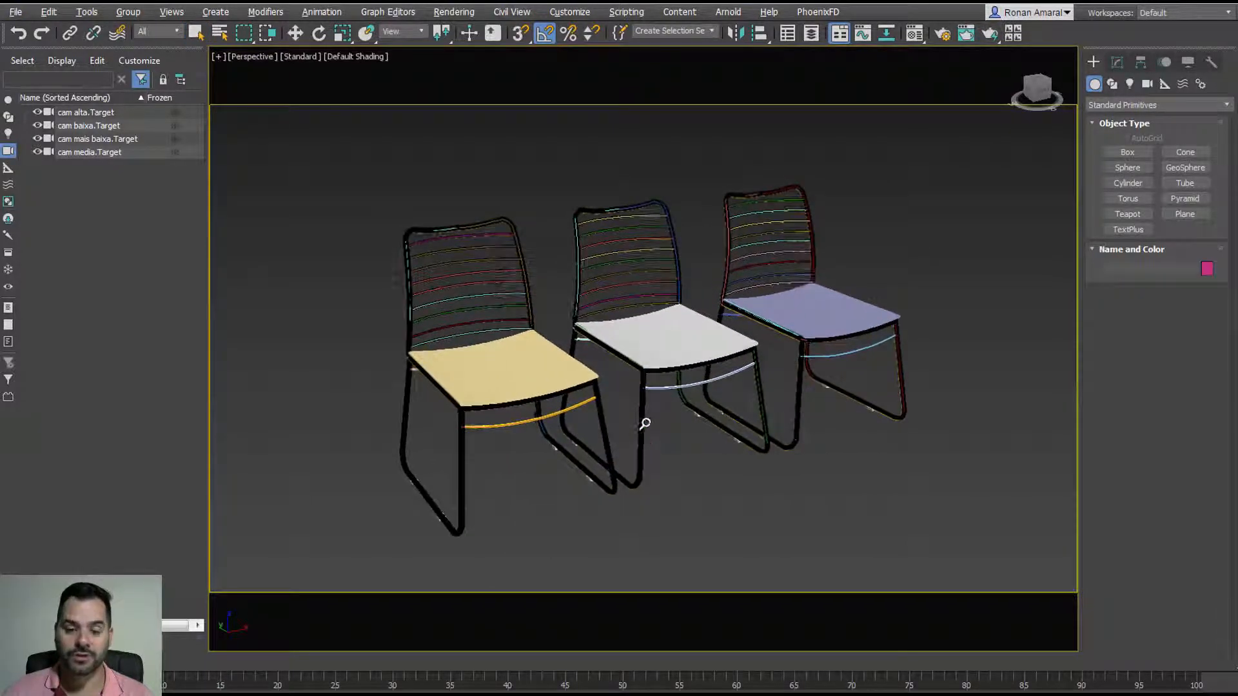
{"action": "middle_click_drag", "start_coordinate": [644, 423], "coordinate": [658, 420]}
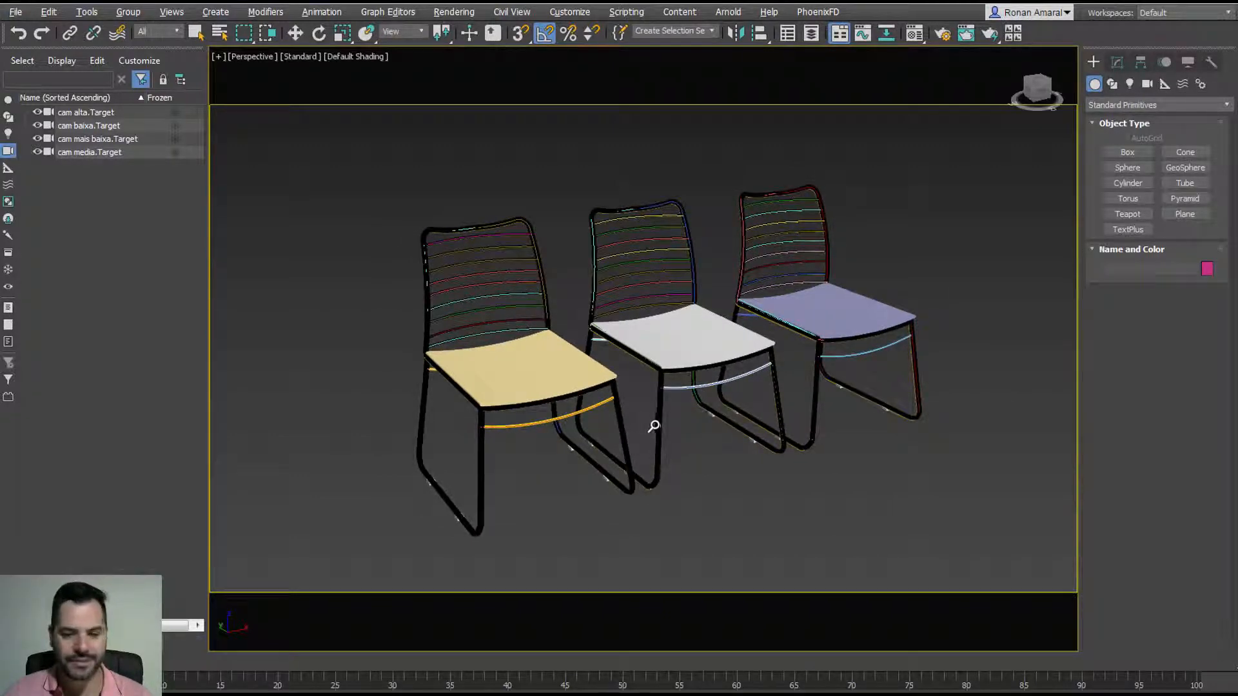
{"action": "key", "text": "Escape"}
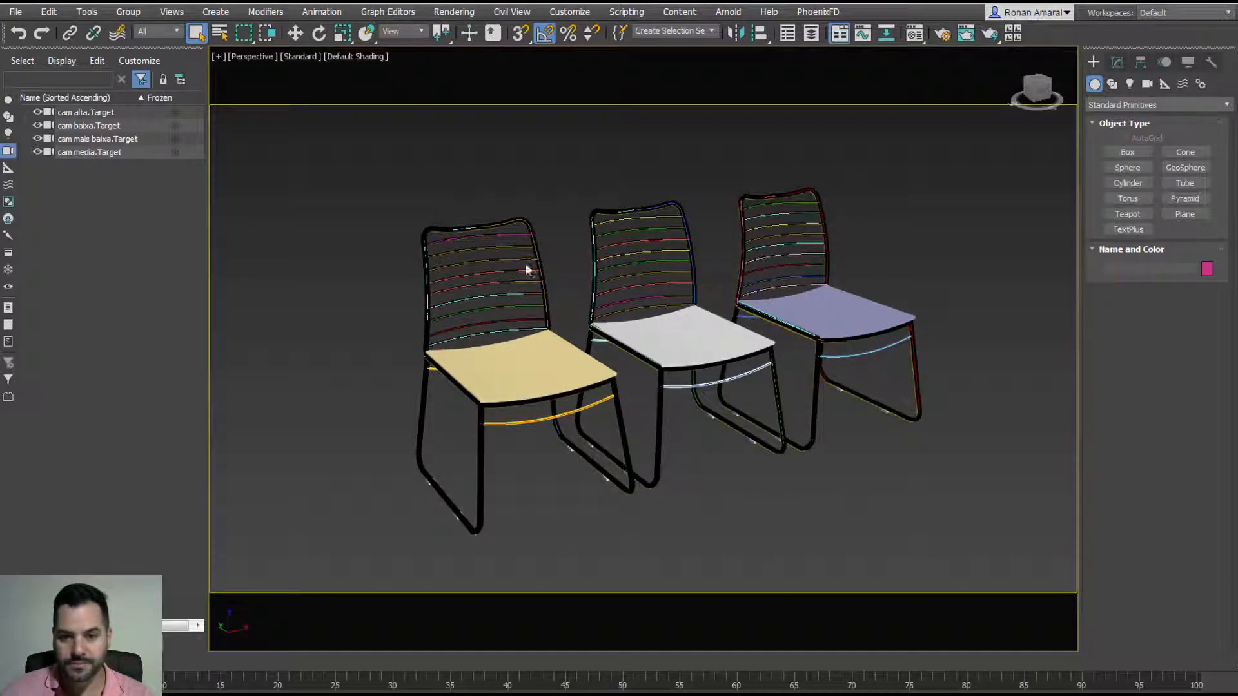
{"action": "scroll", "coordinate": [493, 242], "scroll_direction": "up", "scroll_amount": 8}
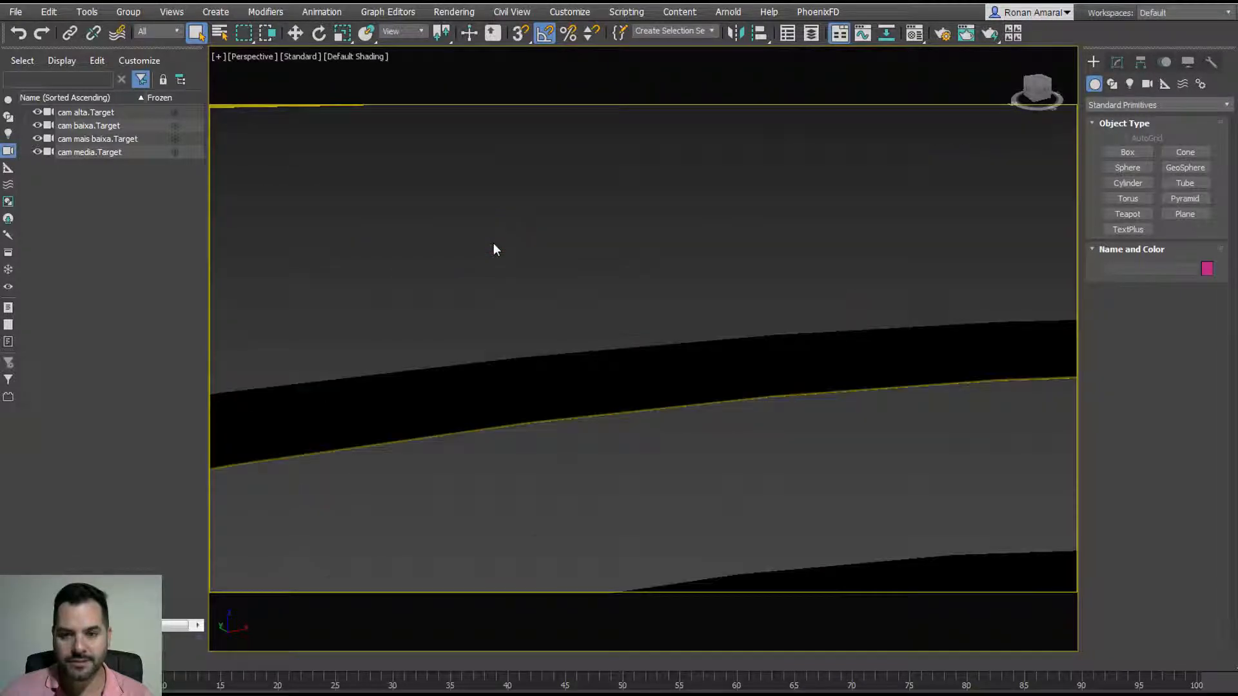
{"action": "scroll", "coordinate": [493, 243], "scroll_direction": "down", "scroll_amount": 8}
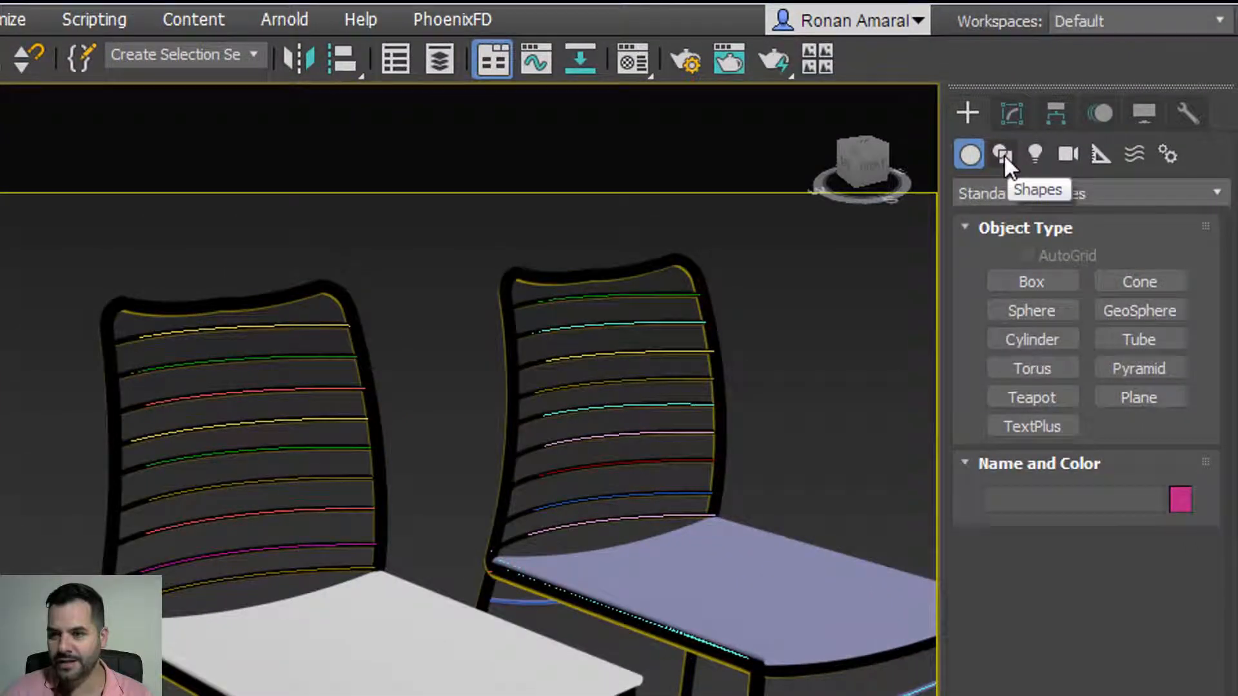
Step: Look over the Splines shape types and Standard Primitives, ending back on the Splines list
{"action": "left_click", "coordinate": [1003, 153]}
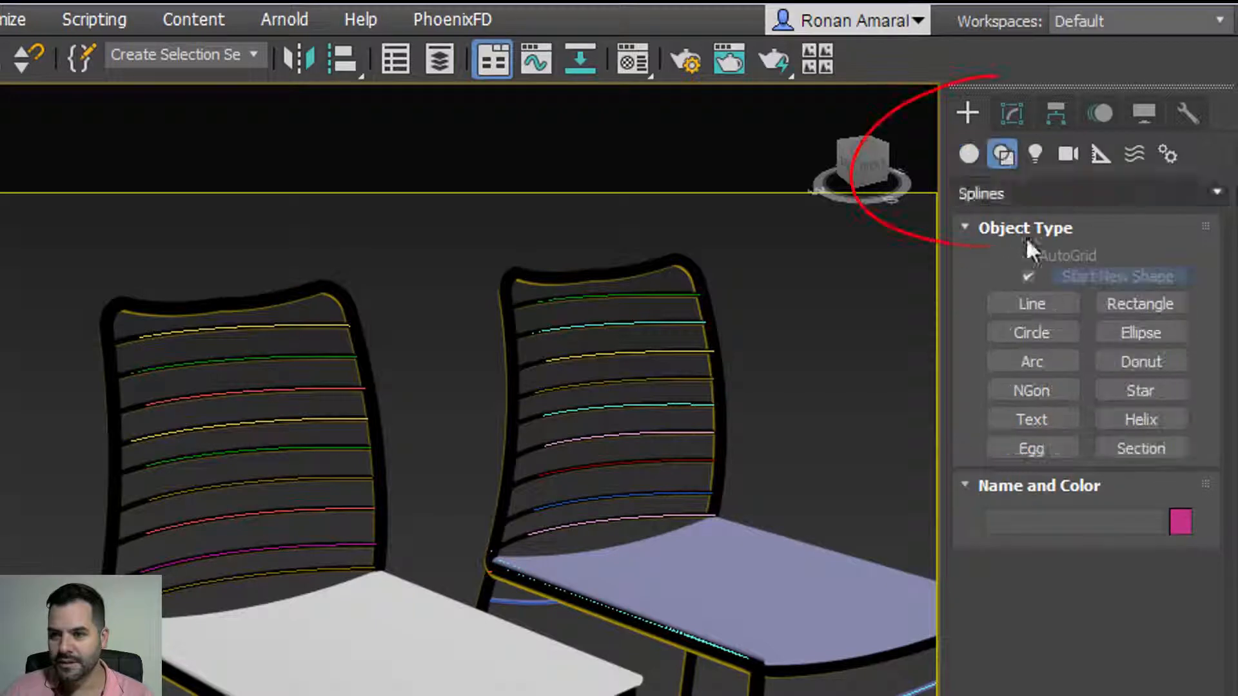
{"action": "left_click", "coordinate": [1017, 300]}
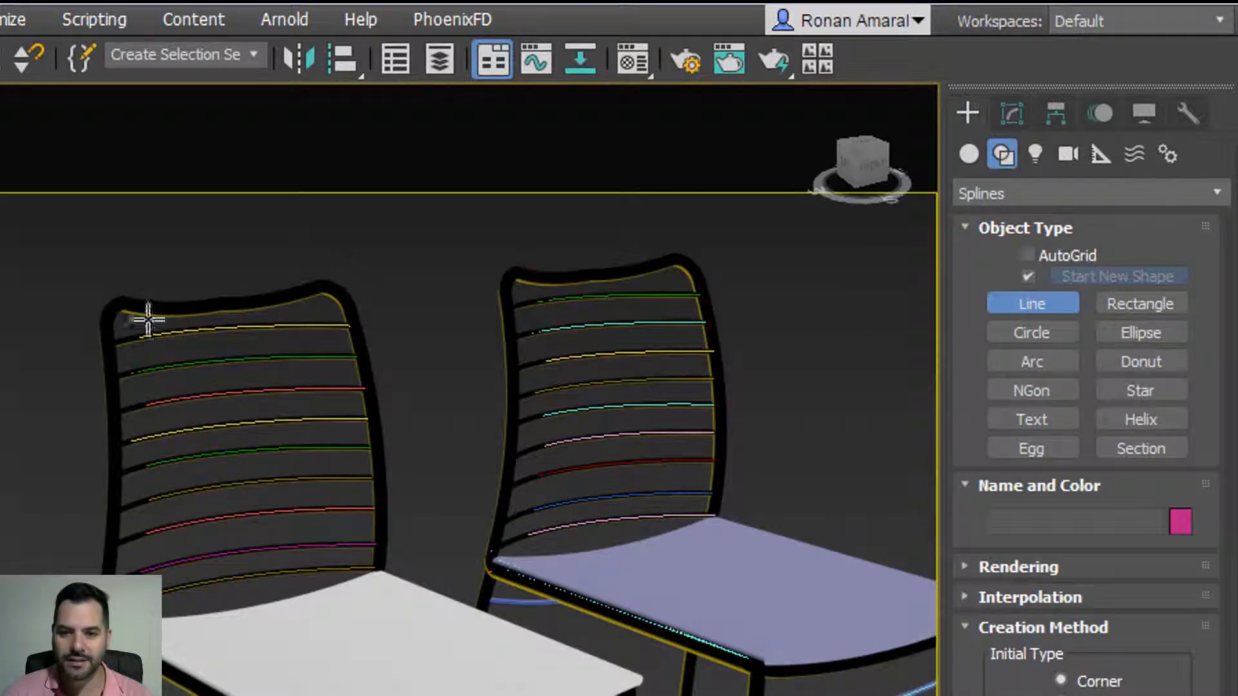
{"action": "left_click", "coordinate": [1010, 113]}
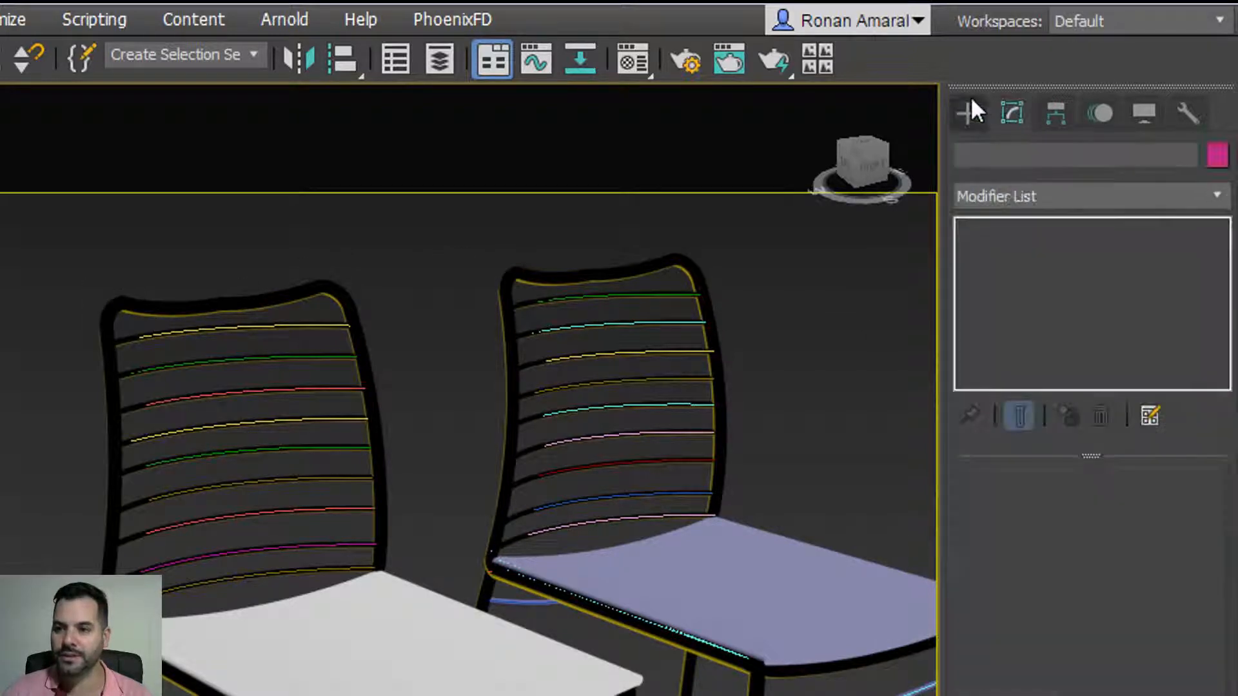
{"action": "left_click", "coordinate": [968, 113]}
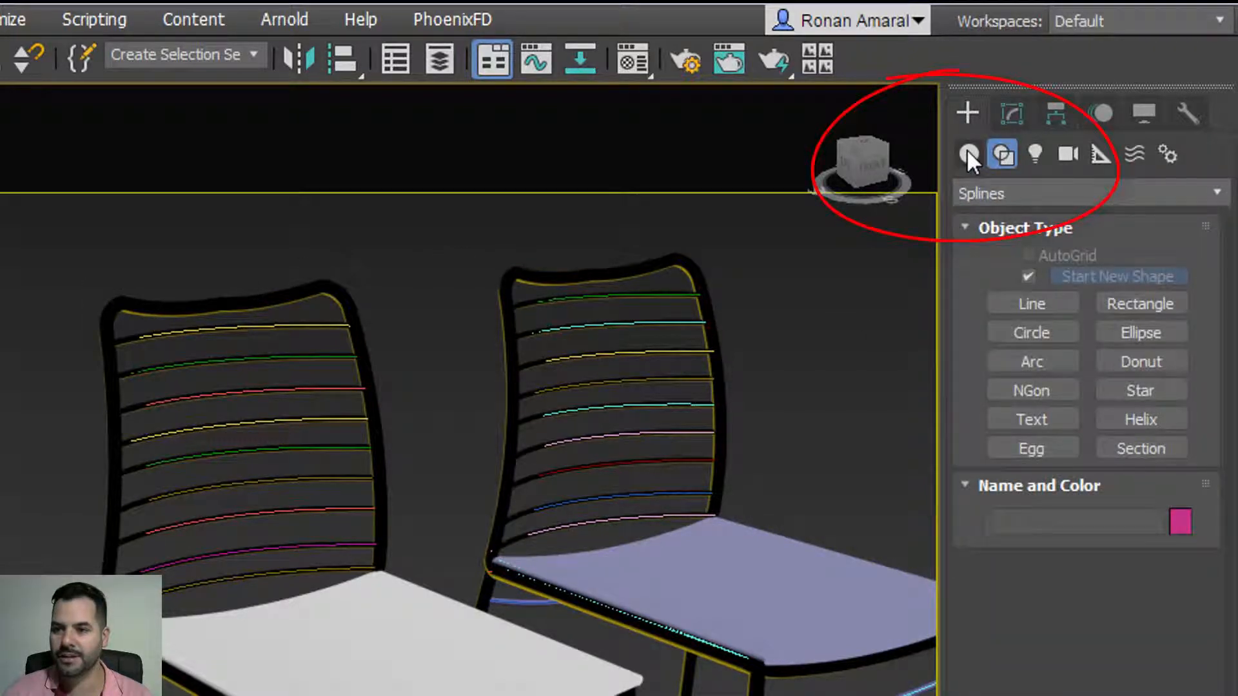
{"action": "left_click", "coordinate": [968, 155]}
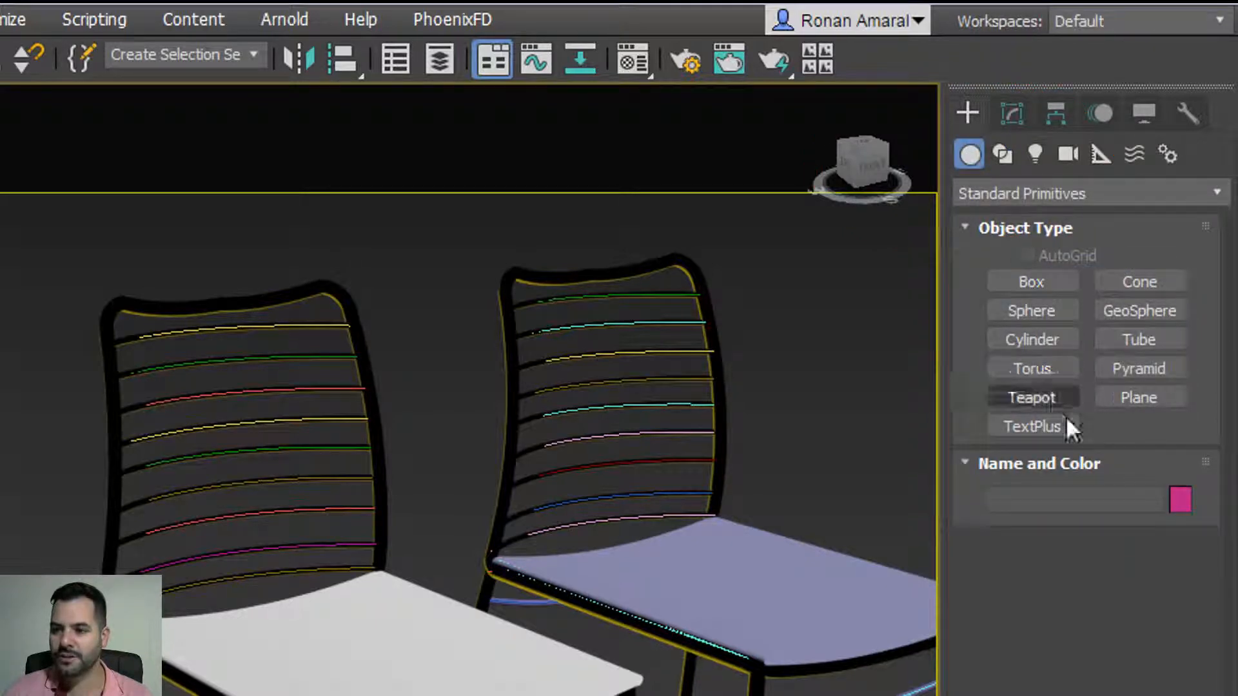
{"action": "mouse_move", "coordinate": [960, 270]}
{"action": "left_mouse_down"}
{"action": "mouse_move", "coordinate": [1075, 433]}
{"action": "mouse_move", "coordinate": [1092, 254]}
{"action": "left_mouse_up"}
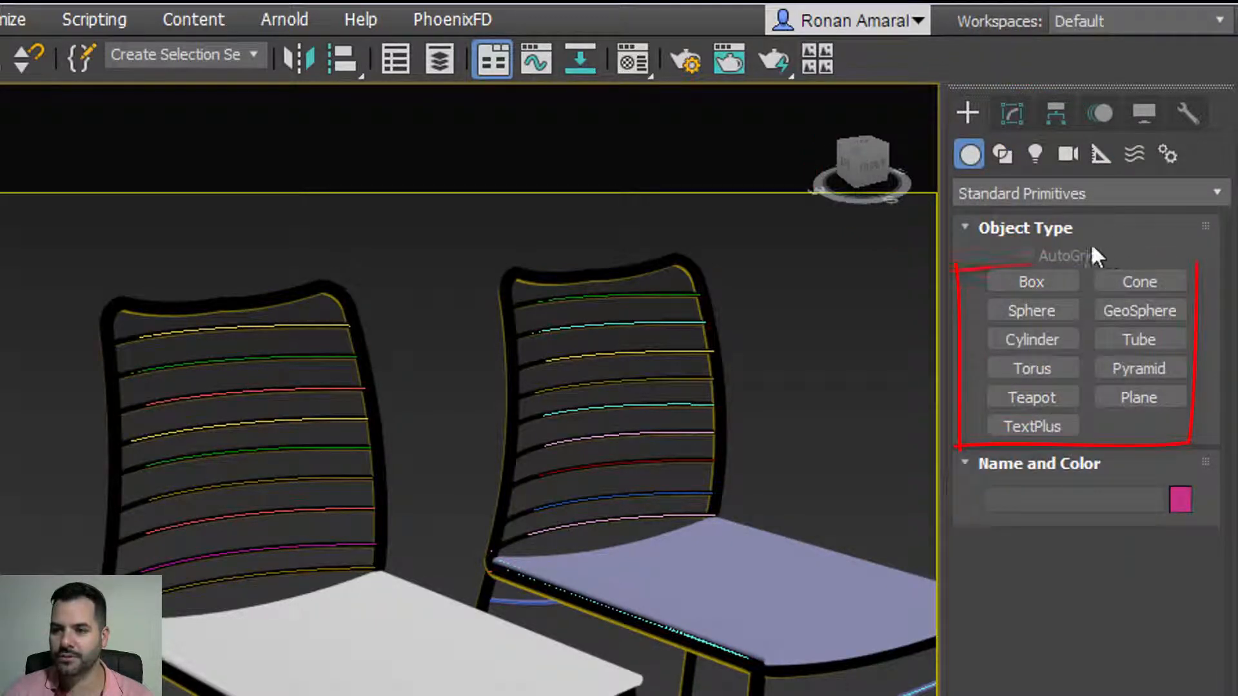
{"action": "left_click", "coordinate": [1001, 157]}
{"action": "mouse_move", "coordinate": [971, 284]}
{"action": "left_mouse_down"}
{"action": "mouse_move", "coordinate": [971, 368]}
{"action": "mouse_move", "coordinate": [1186, 342]}
{"action": "mouse_move", "coordinate": [1112, 305]}
{"action": "left_mouse_up"}
{"action": "scroll", "coordinate": [490, 510], "scroll_direction": "down", "scroll_amount": 5}
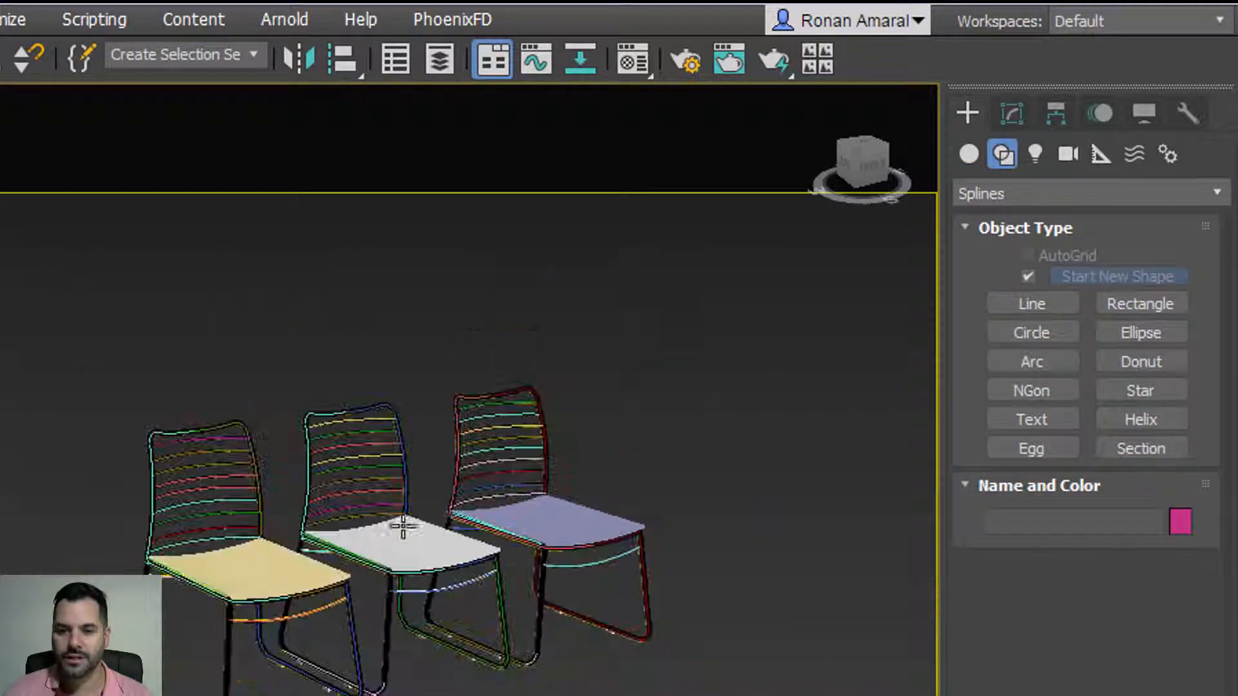
Step: Create a sphere, box, cylinder and torus beside the chairs
{"action": "left_click", "coordinate": [968, 153]}
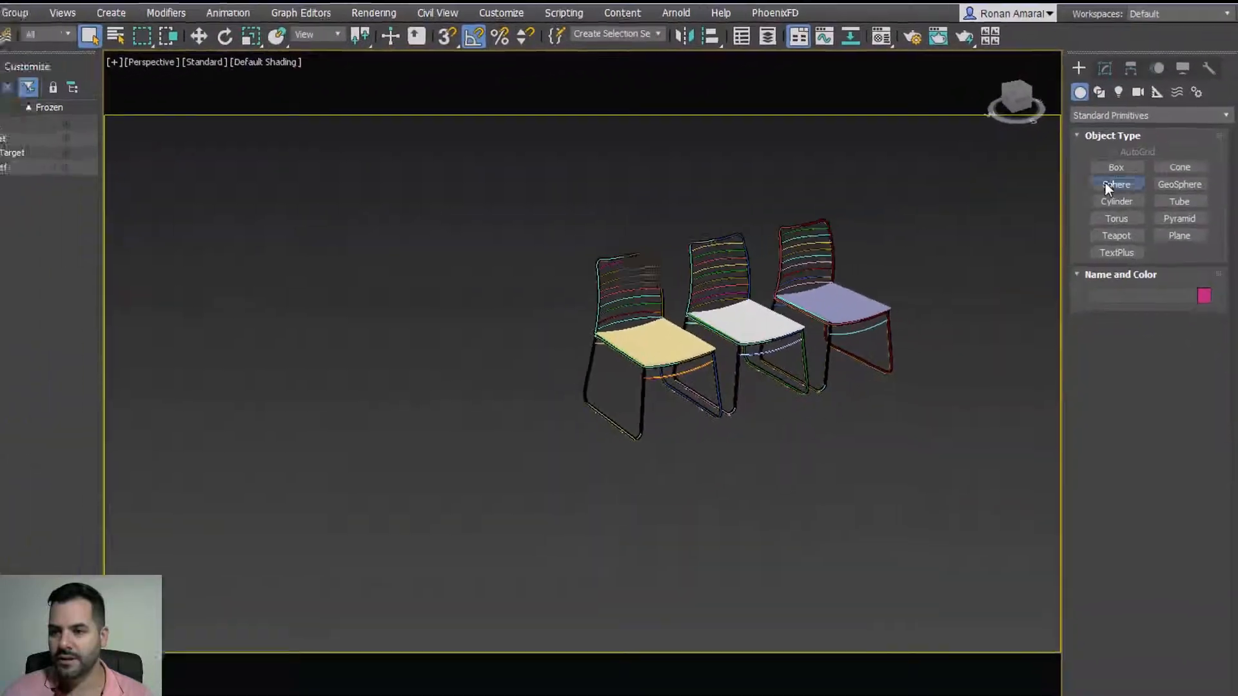
{"action": "left_click", "coordinate": [1032, 311]}
{"action": "left_click_drag", "start_coordinate": [568, 330], "coordinate": [558, 305]}
{"action": "left_click", "coordinate": [1127, 153]}
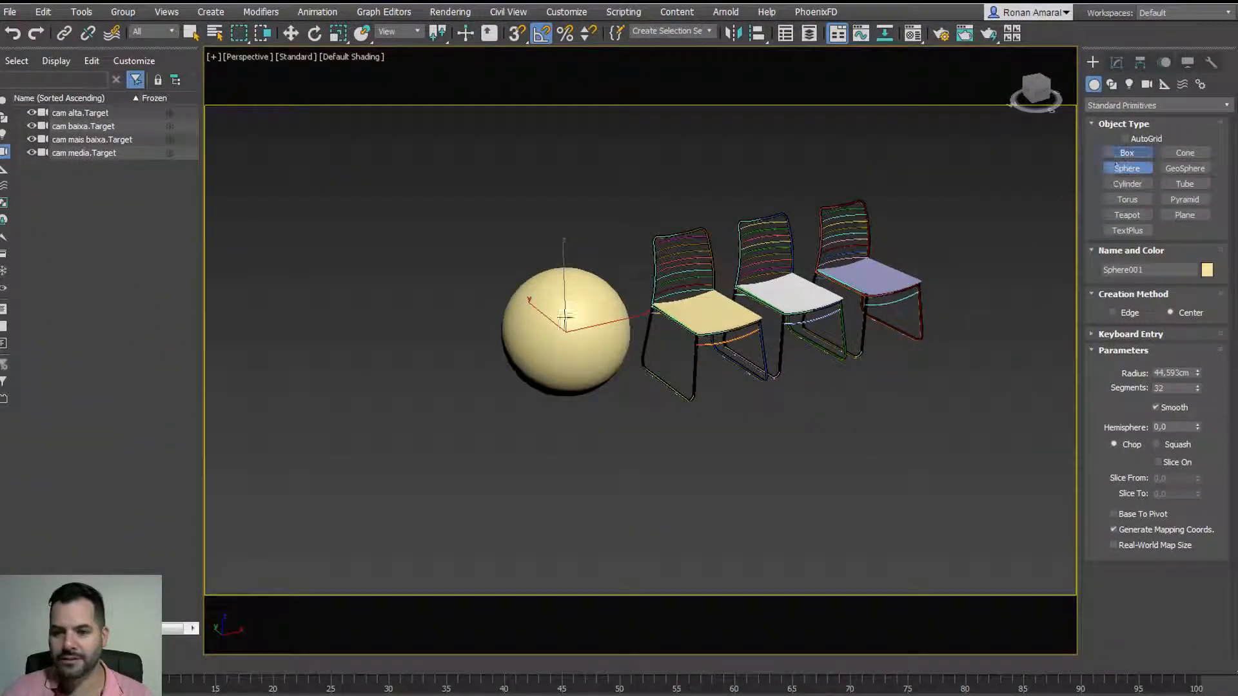
{"action": "left_click_drag", "start_coordinate": [380, 354], "coordinate": [392, 334]}
{"action": "left_click", "coordinate": [400, 278]}
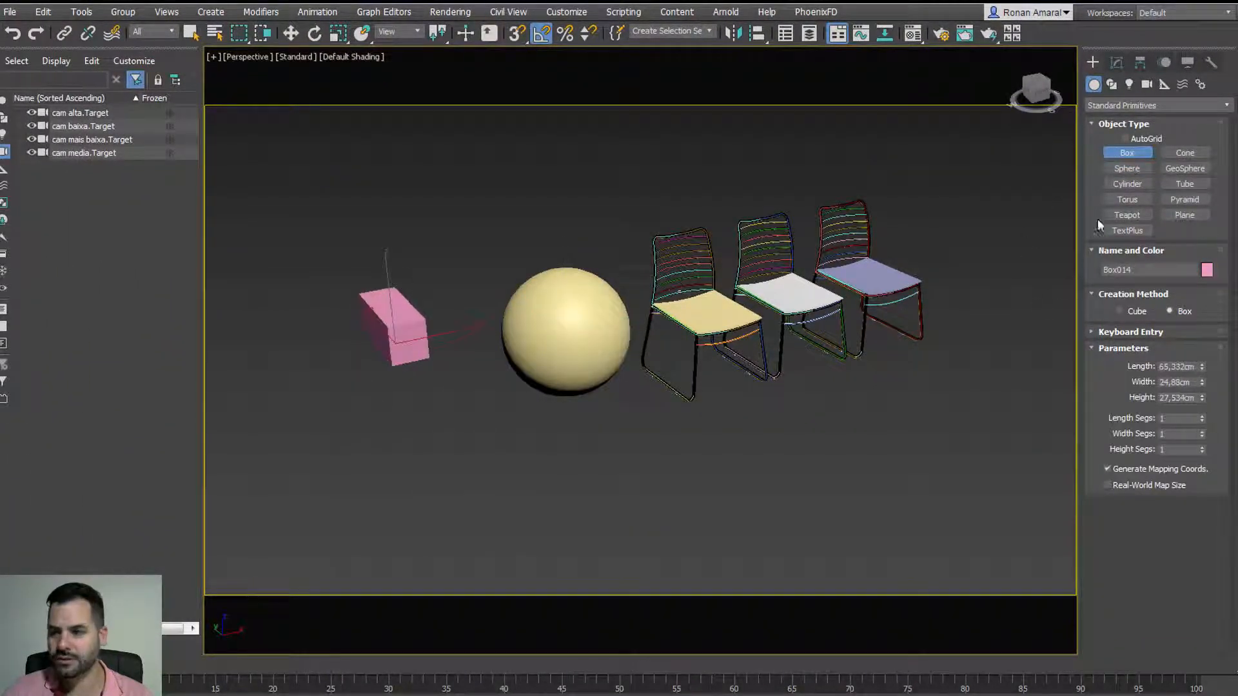
{"action": "left_click", "coordinate": [1127, 183]}
{"action": "left_click_drag", "start_coordinate": [420, 446], "coordinate": [467, 451]}
{"action": "left_click", "coordinate": [452, 399]}
{"action": "left_click", "coordinate": [1127, 199]}
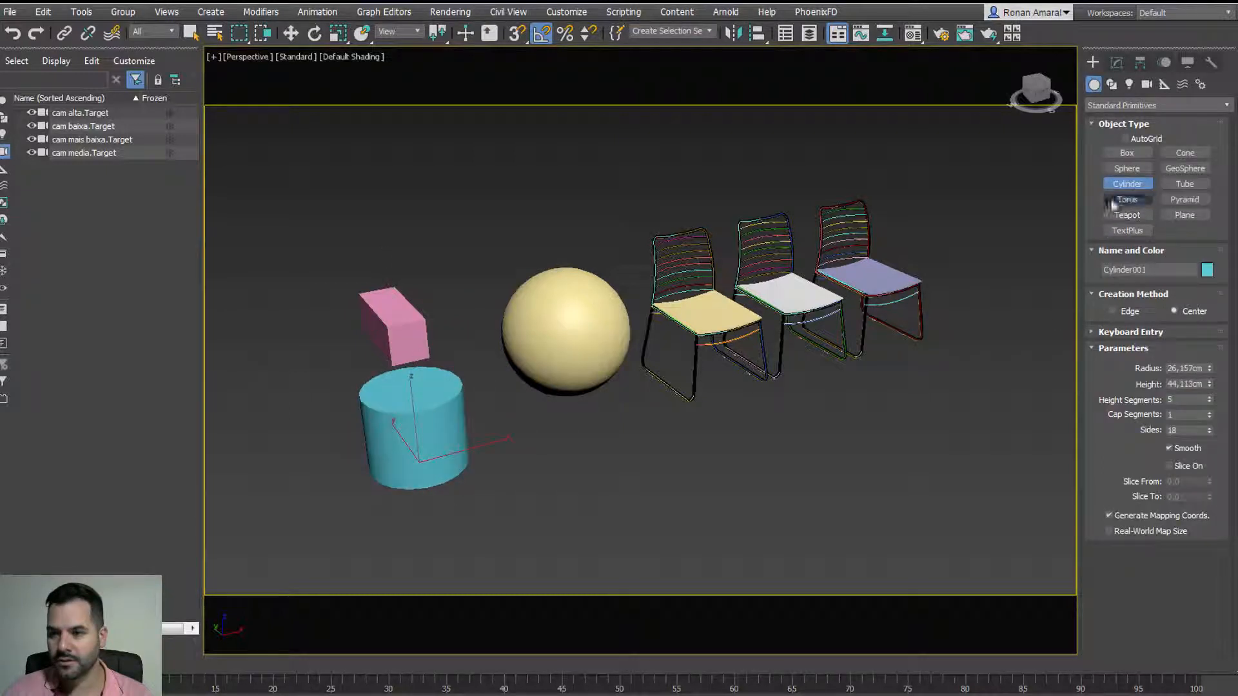
{"action": "left_click_drag", "start_coordinate": [494, 491], "coordinate": [503, 442]}
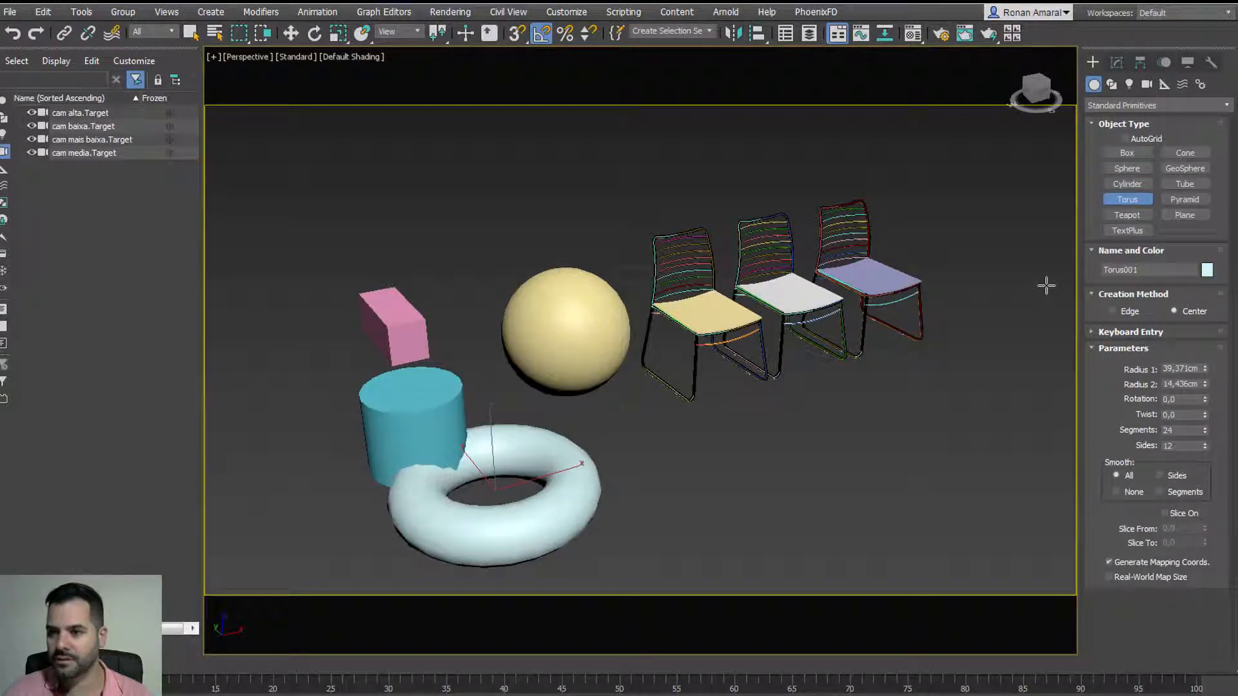
Step: Cancel the half-drawn tube, then select the demo primitives and delete them
{"action": "left_click", "coordinate": [1185, 184]}
{"action": "left_click_drag", "start_coordinate": [660, 476], "coordinate": [664, 445]}
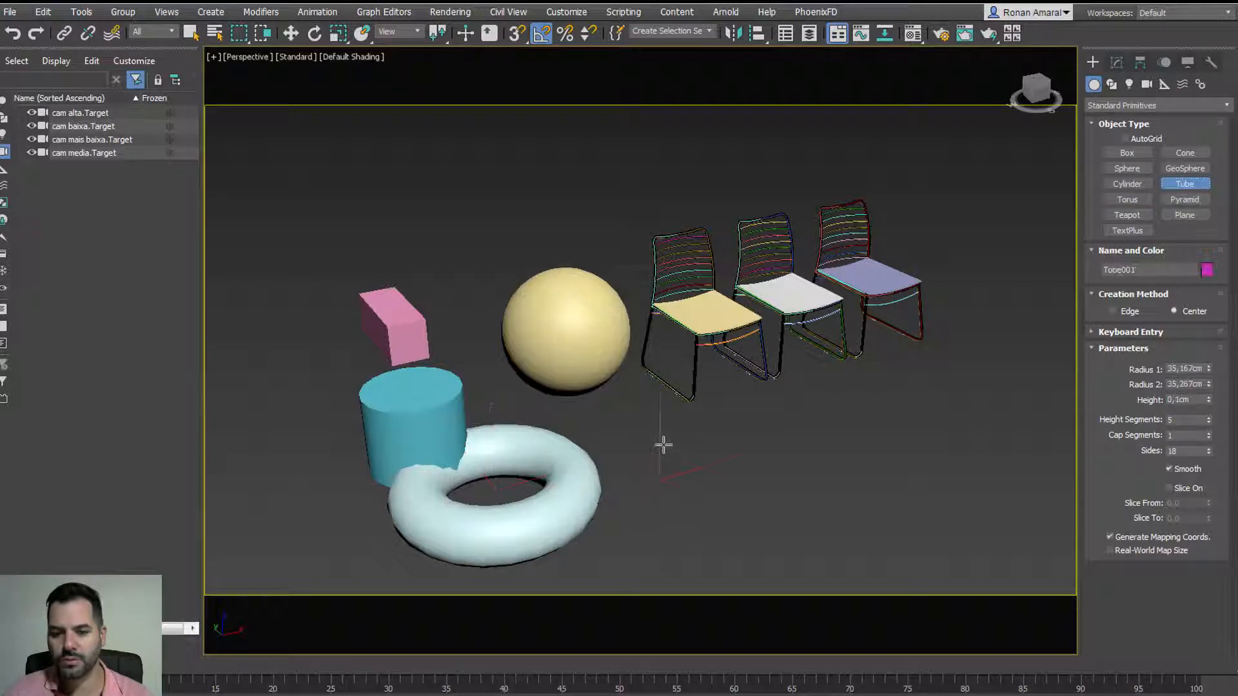
{"action": "left_click", "coordinate": [653, 408]}
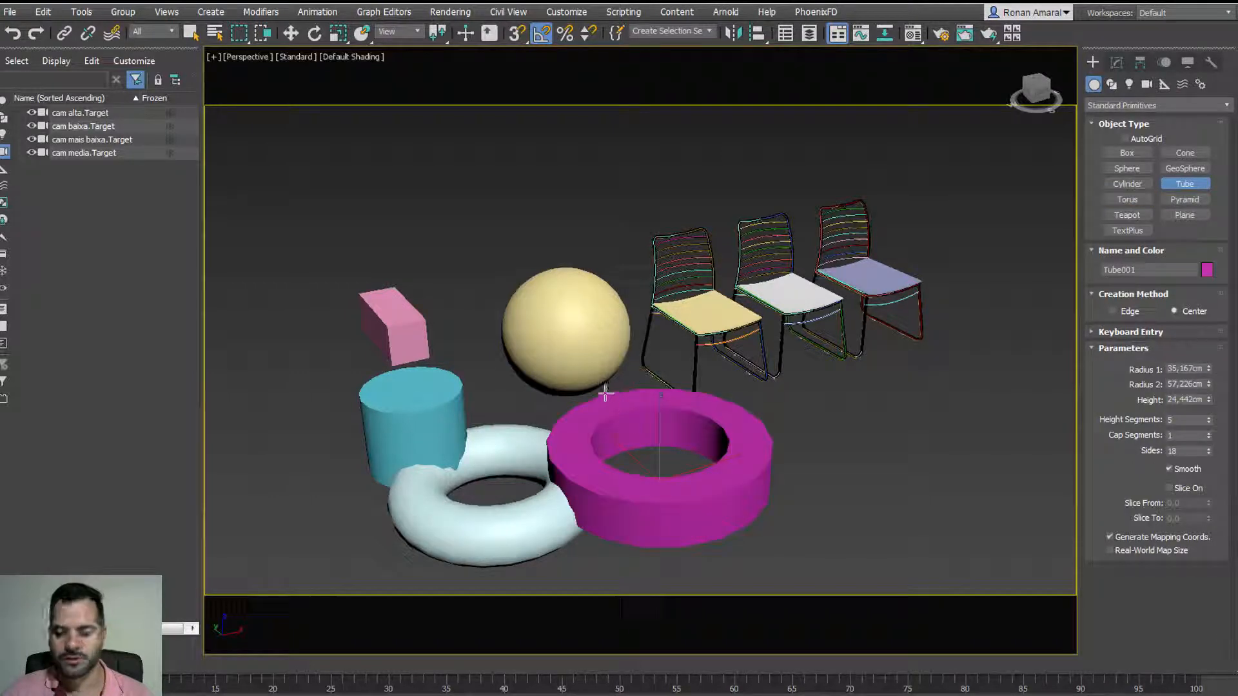
{"action": "right_click", "coordinate": [601, 394]}
{"action": "left_click", "coordinate": [1143, 61]}
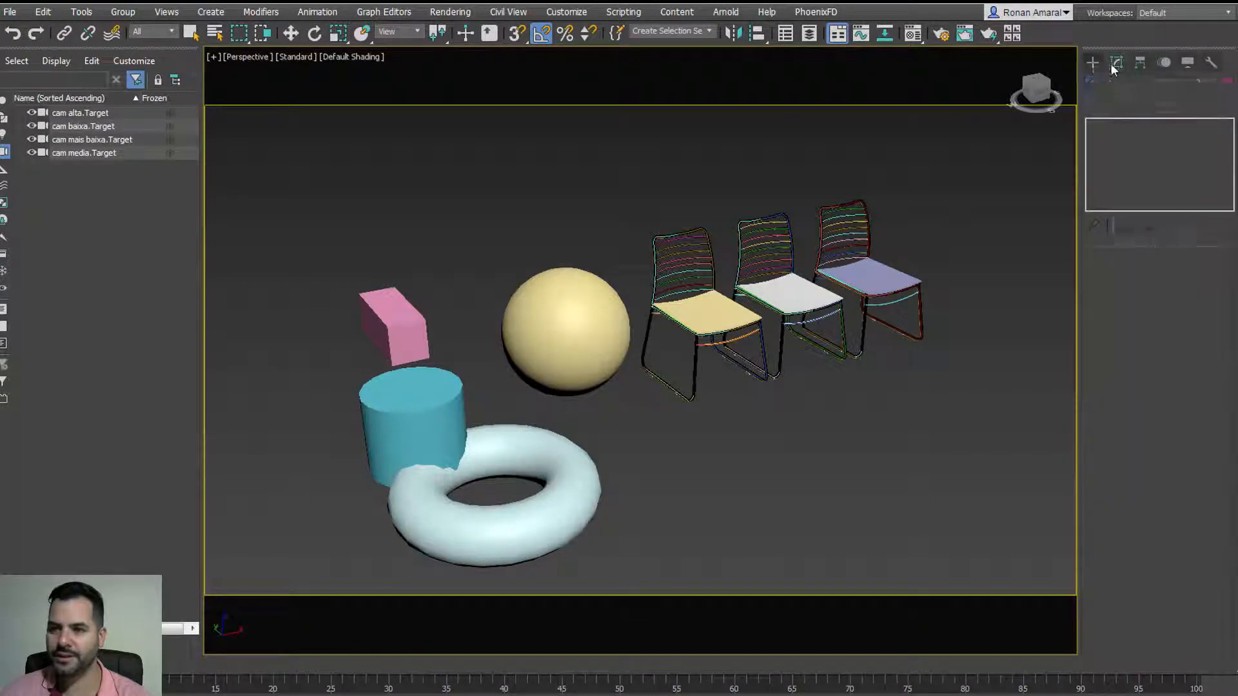
{"action": "left_click", "coordinate": [1092, 62]}
{"action": "key", "text": "Delete"}
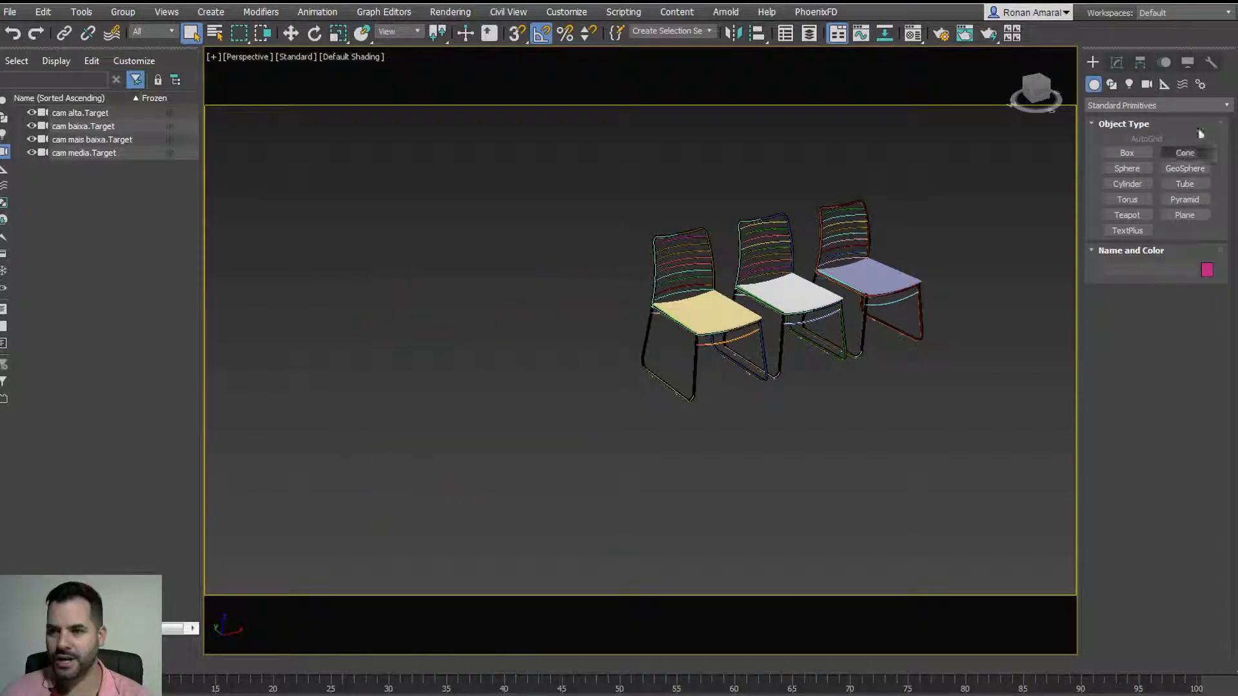
Step: Draw a four-point line spline next to the chairs
{"action": "left_click", "coordinate": [1111, 84]}
{"action": "left_click", "coordinate": [1140, 171]}
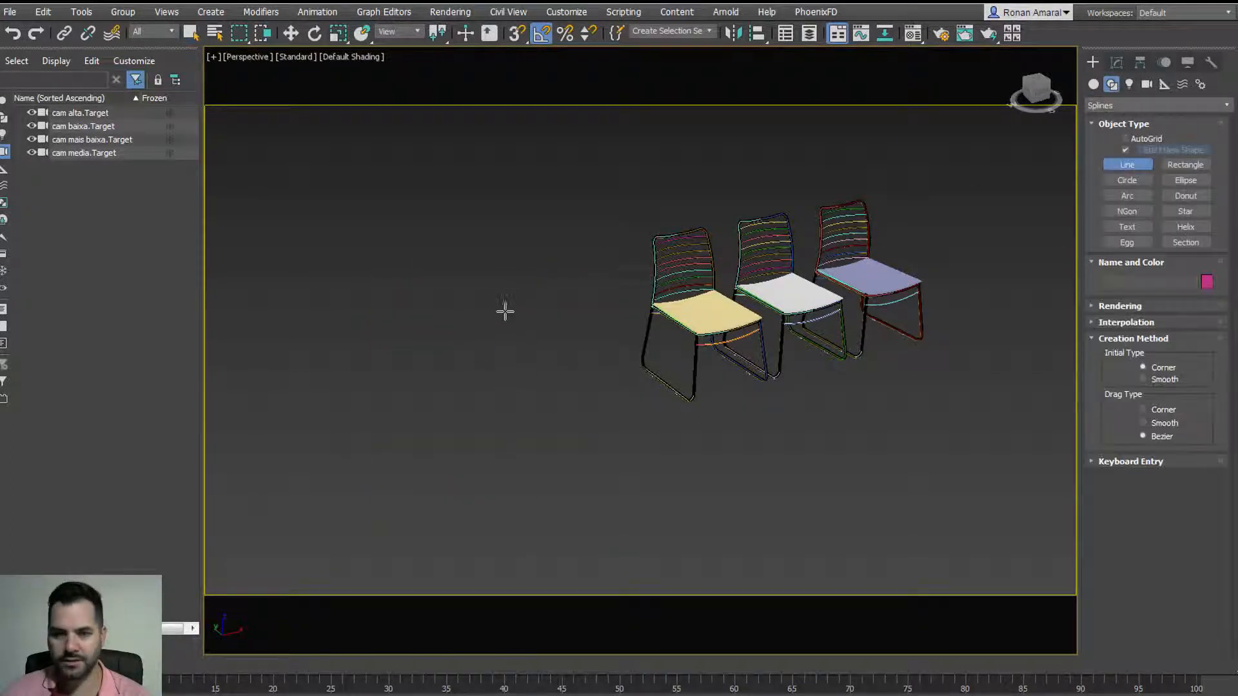
{"action": "left_click", "coordinate": [504, 316]}
{"action": "left_click", "coordinate": [359, 344]}
{"action": "left_click", "coordinate": [529, 259]}
{"action": "left_click", "coordinate": [528, 303]}
{"action": "right_click", "coordinate": [536, 314]}
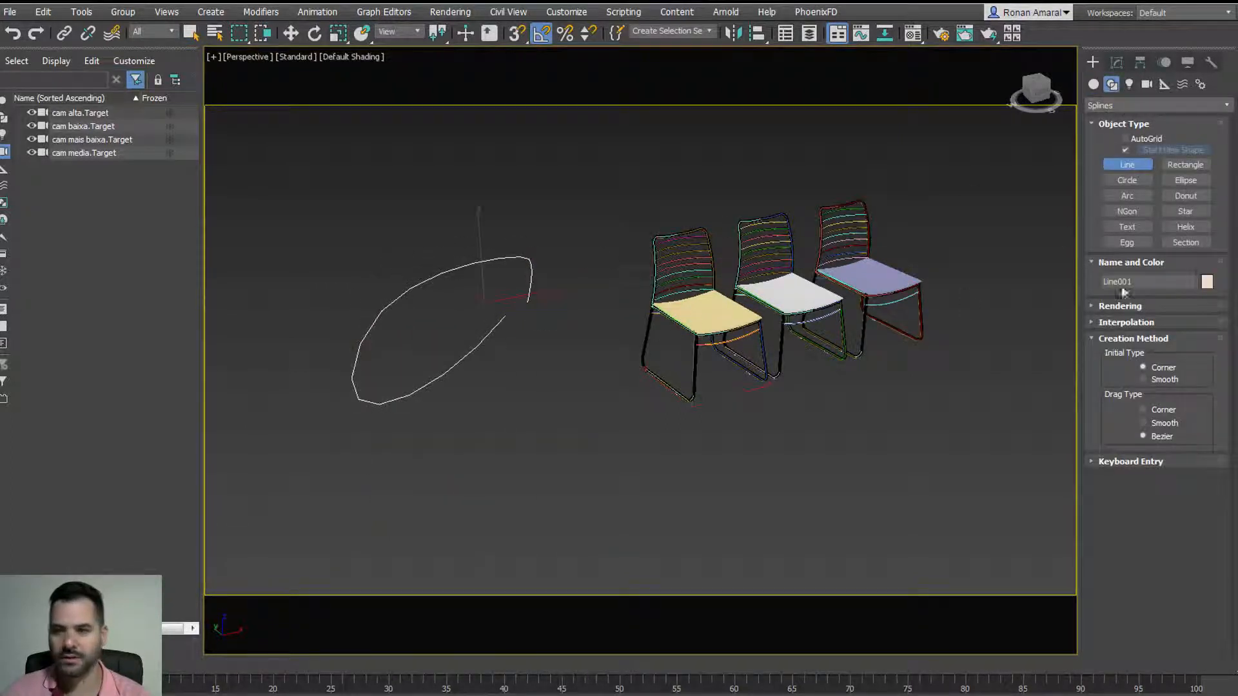
Step: Draw a rectangle, a large circle and a small ellipse spline around the line
{"action": "left_click", "coordinate": [1184, 164]}
{"action": "left_click_drag", "start_coordinate": [576, 370], "coordinate": [528, 467]}
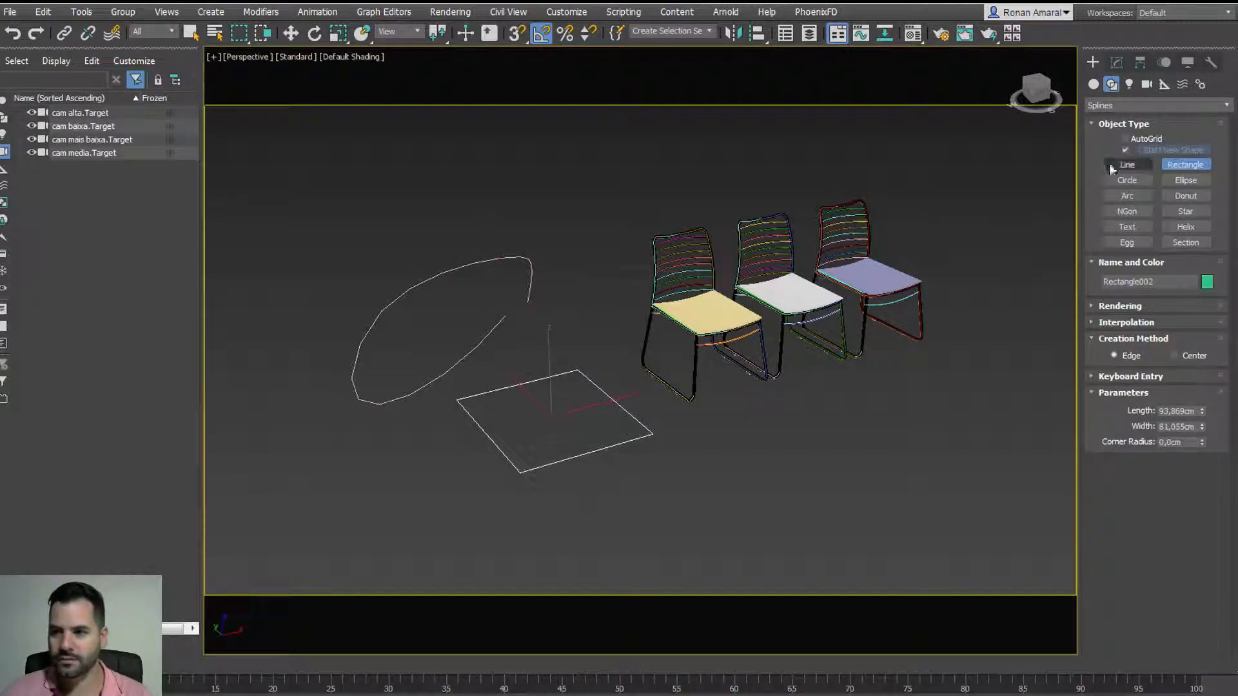
{"action": "left_click", "coordinate": [1127, 180]}
{"action": "left_click_drag", "start_coordinate": [523, 242], "coordinate": [511, 287]}
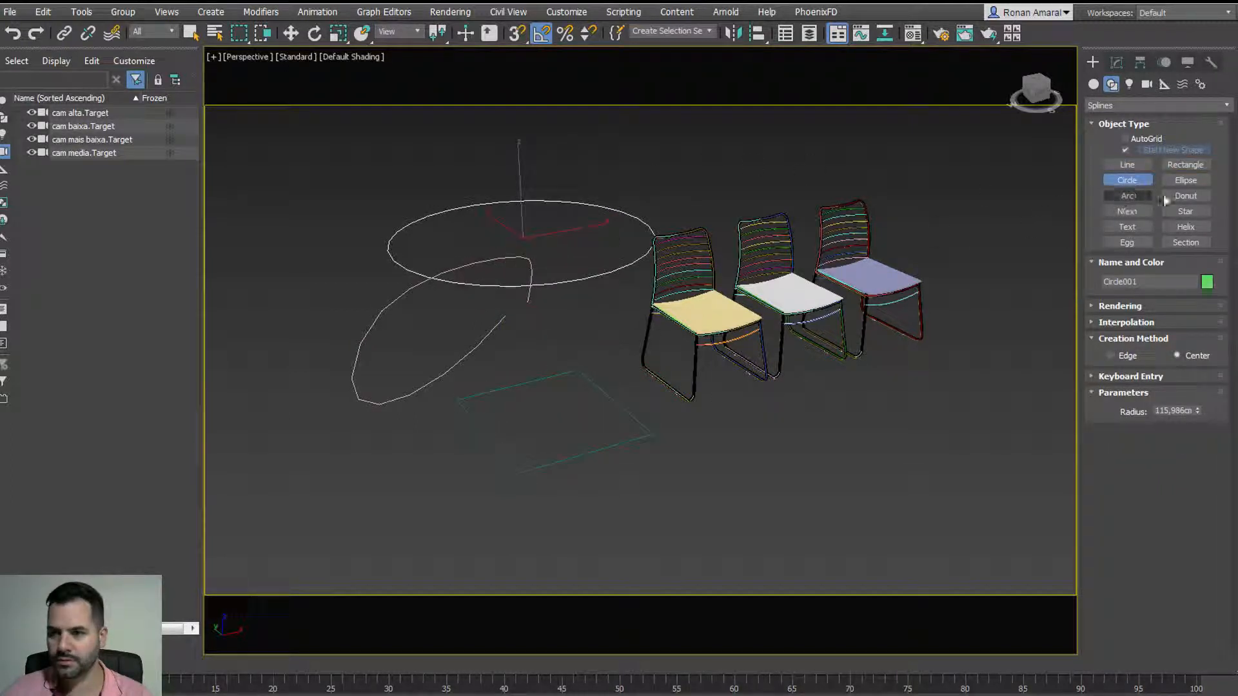
{"action": "left_click", "coordinate": [1185, 179]}
{"action": "left_click_drag", "start_coordinate": [403, 397], "coordinate": [392, 452]}
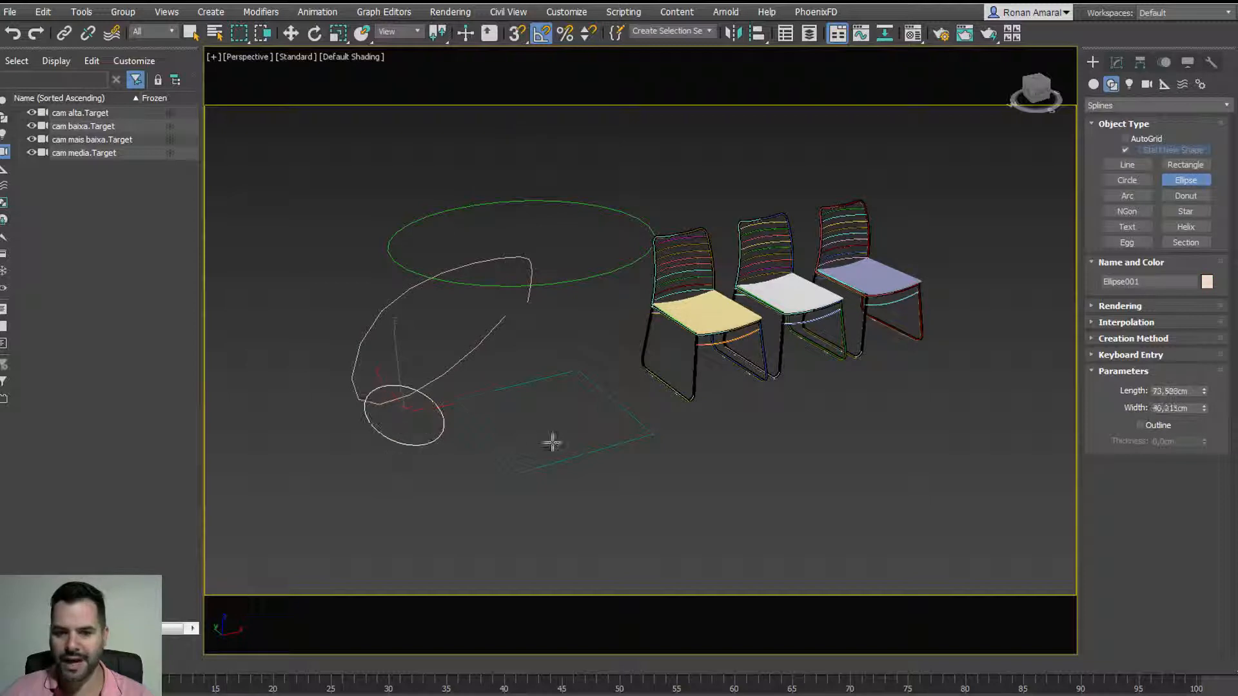
{"action": "right_click", "coordinate": [553, 442]}
Step: Select all four sketched splines and delete them
{"action": "left_click_drag", "start_coordinate": [526, 511], "coordinate": [334, 204]}
{"action": "key", "text": "Delete"}
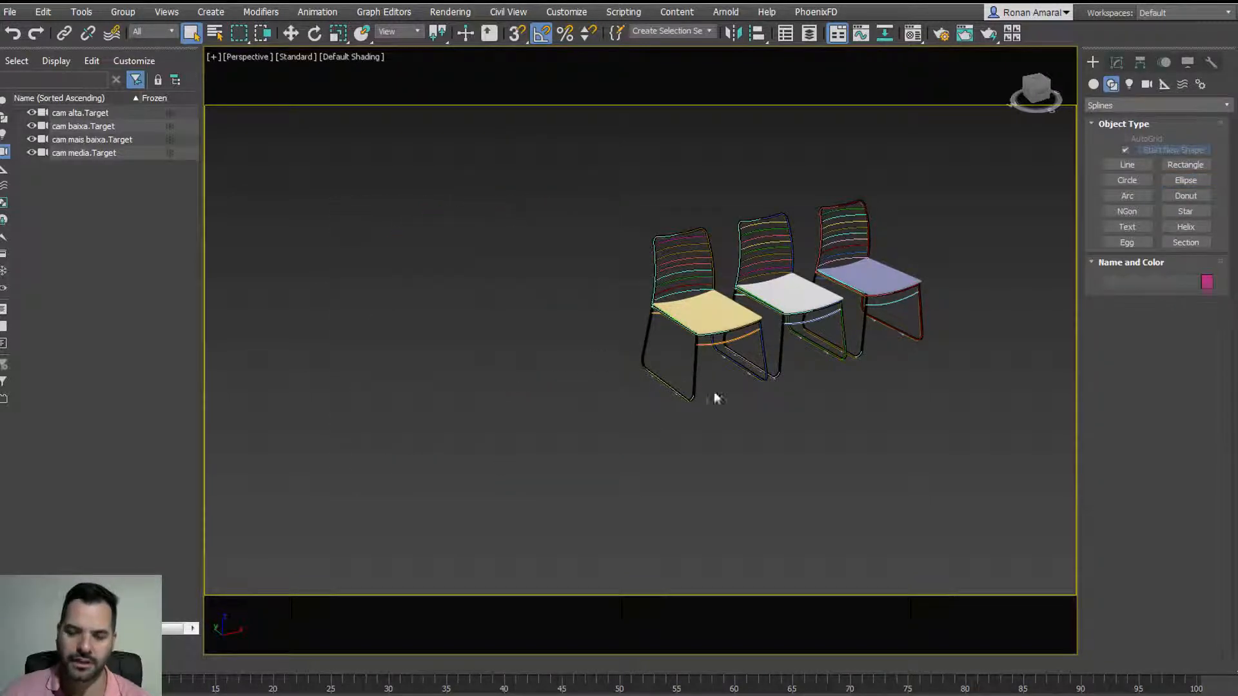
{"action": "scroll", "coordinate": [714, 392], "scroll_direction": "up", "scroll_amount": 8}
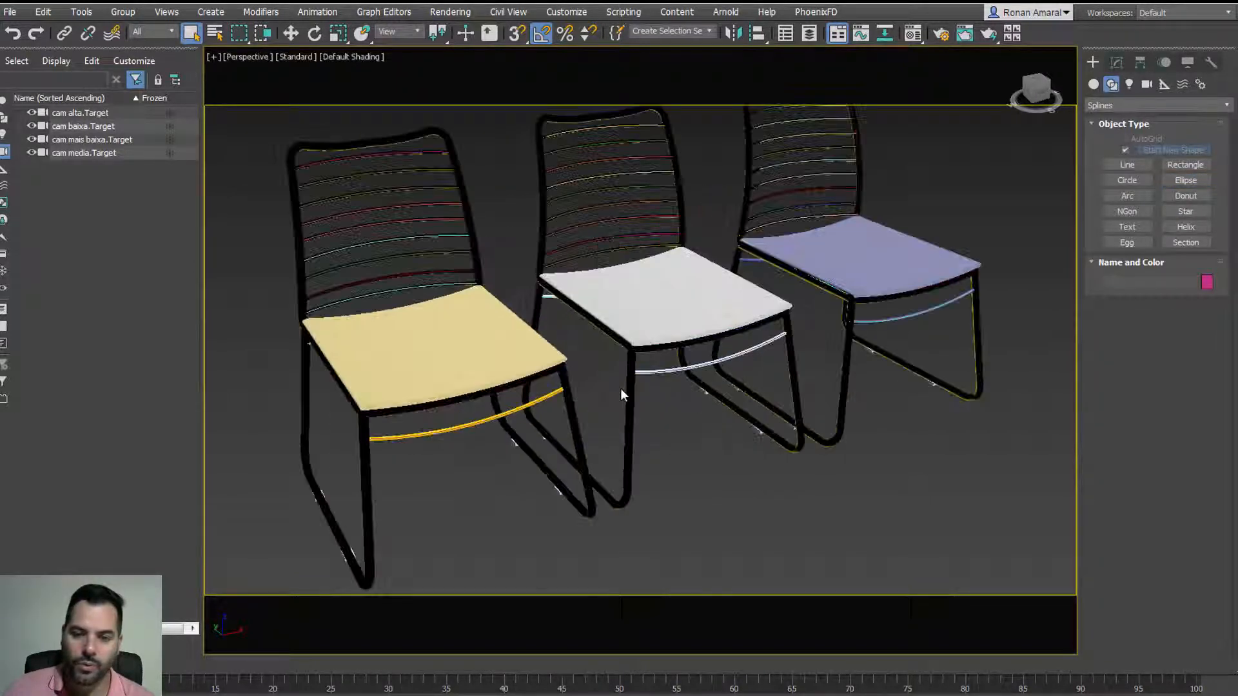
{"action": "middle_click_drag", "start_coordinate": [620, 388], "coordinate": [639, 415]}
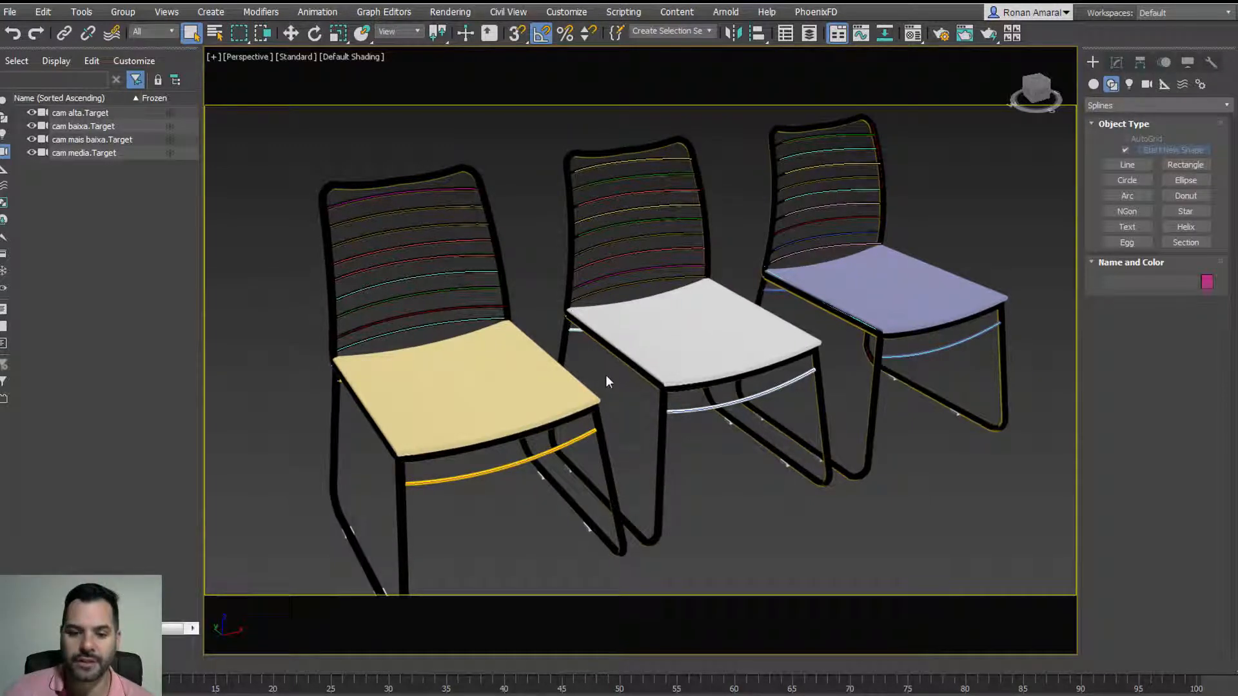
{"action": "scroll", "coordinate": [609, 375], "scroll_direction": "down", "scroll_amount": 4}
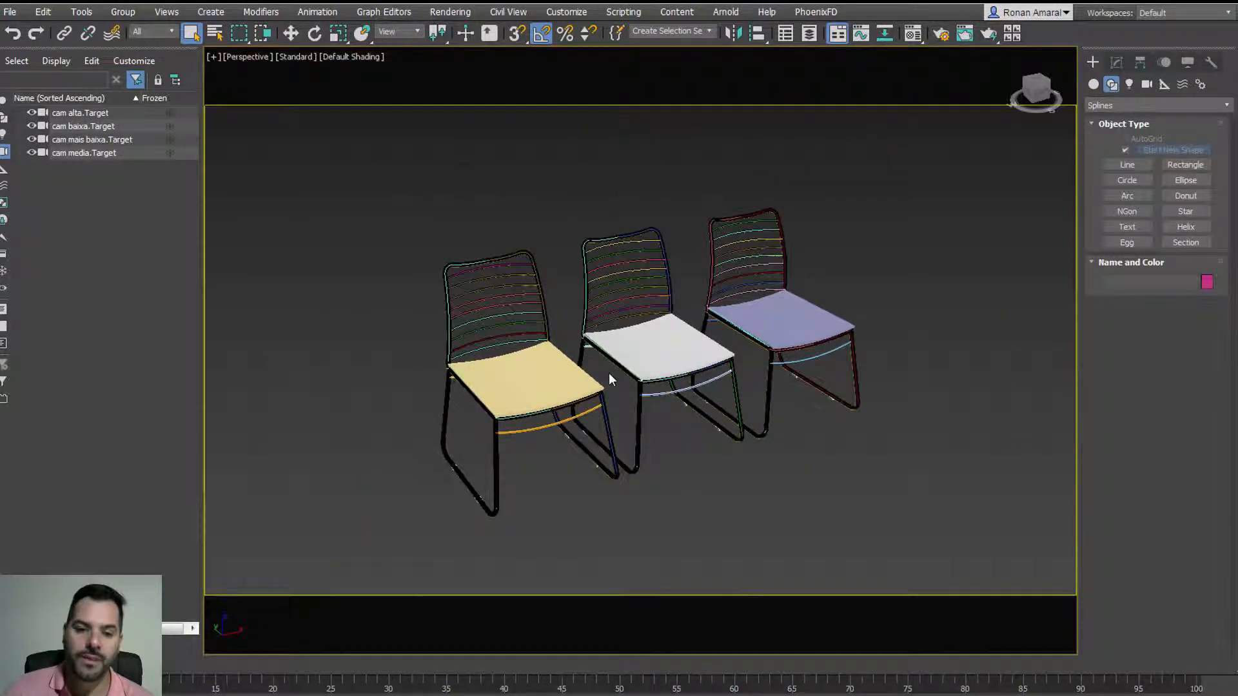
{"action": "scroll", "coordinate": [609, 374], "scroll_direction": "up", "scroll_amount": 5}
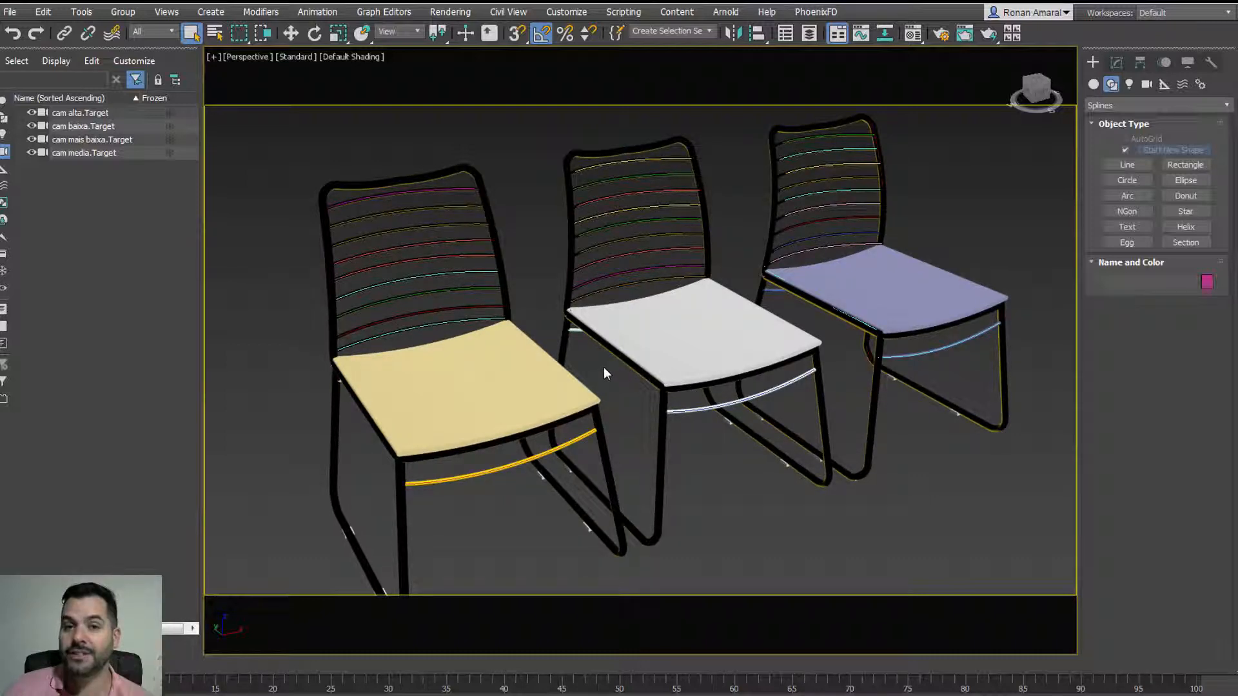
{"action": "scroll", "coordinate": [605, 371], "scroll_direction": "up", "scroll_amount": 2}
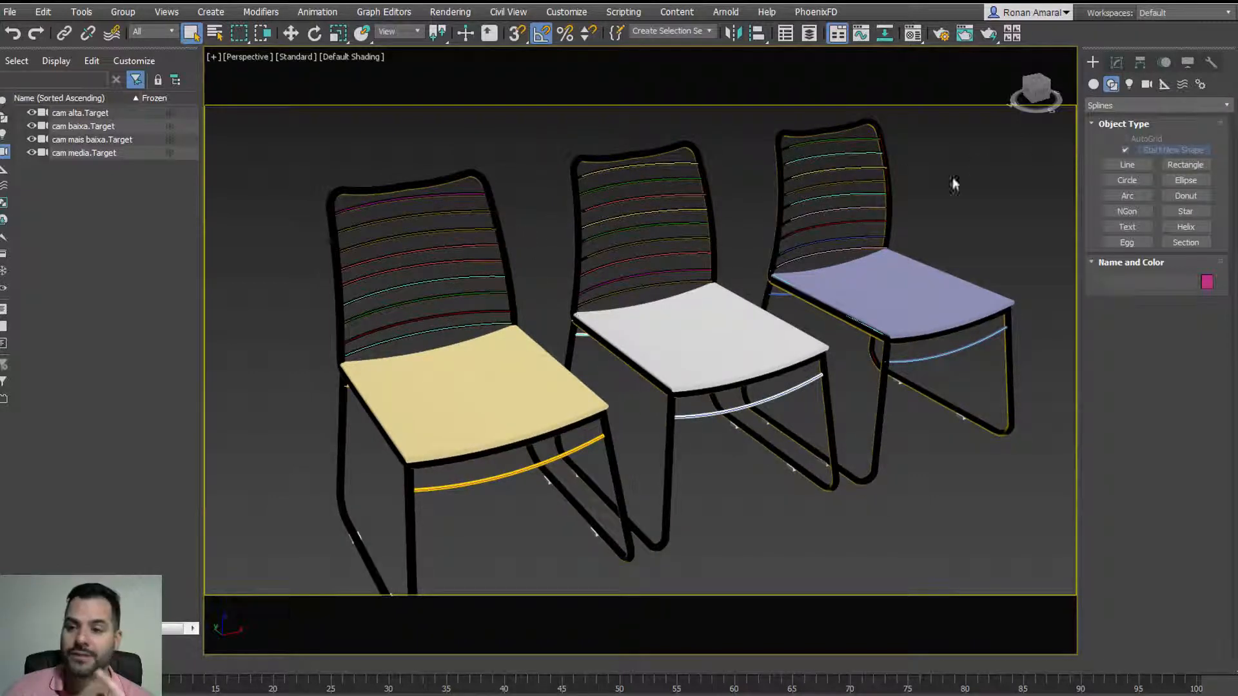
{"action": "scroll", "coordinate": [540, 276], "scroll_direction": "down", "scroll_amount": 4}
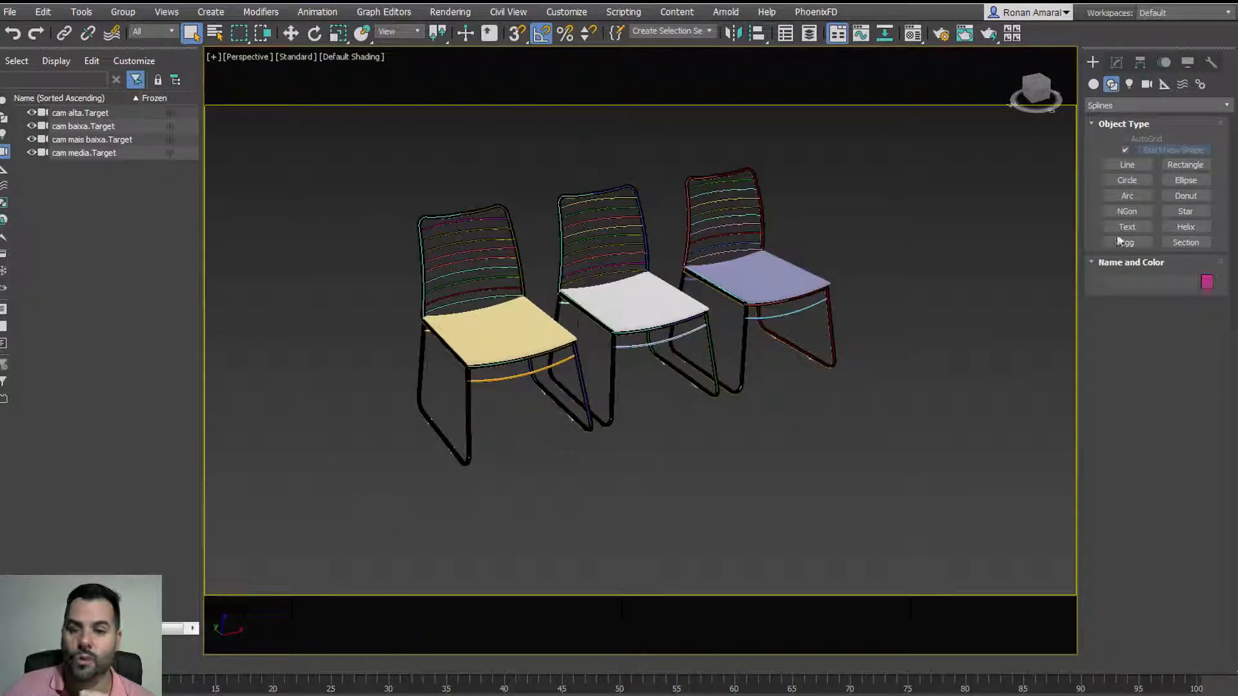
Step: Draw a curved line spline to the right of the chairs
{"action": "left_click", "coordinate": [1127, 164]}
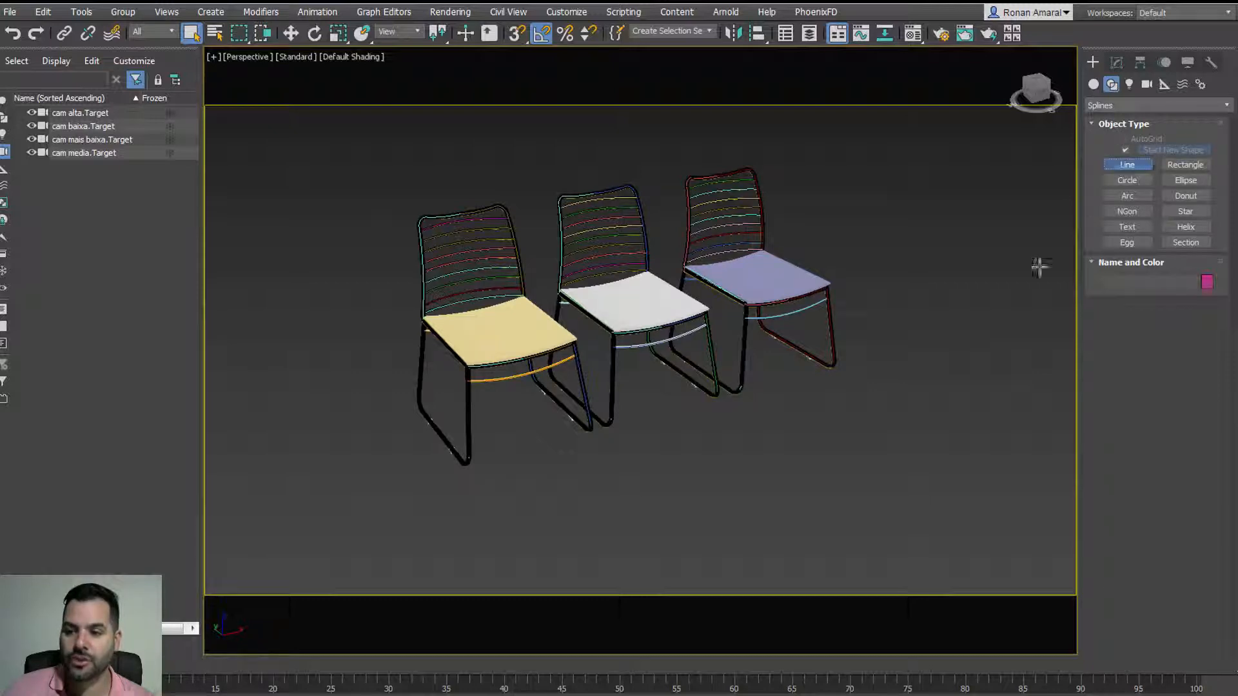
{"action": "left_click_drag", "start_coordinate": [853, 479], "coordinate": [939, 484]}
{"action": "left_click_drag", "start_coordinate": [977, 417], "coordinate": [915, 371]}
{"action": "mouse_move", "coordinate": [892, 376]}
{"action": "left_mouse_down"}
{"action": "mouse_move", "coordinate": [844, 407]}
{"action": "mouse_move", "coordinate": [722, 442]}
{"action": "left_mouse_up"}
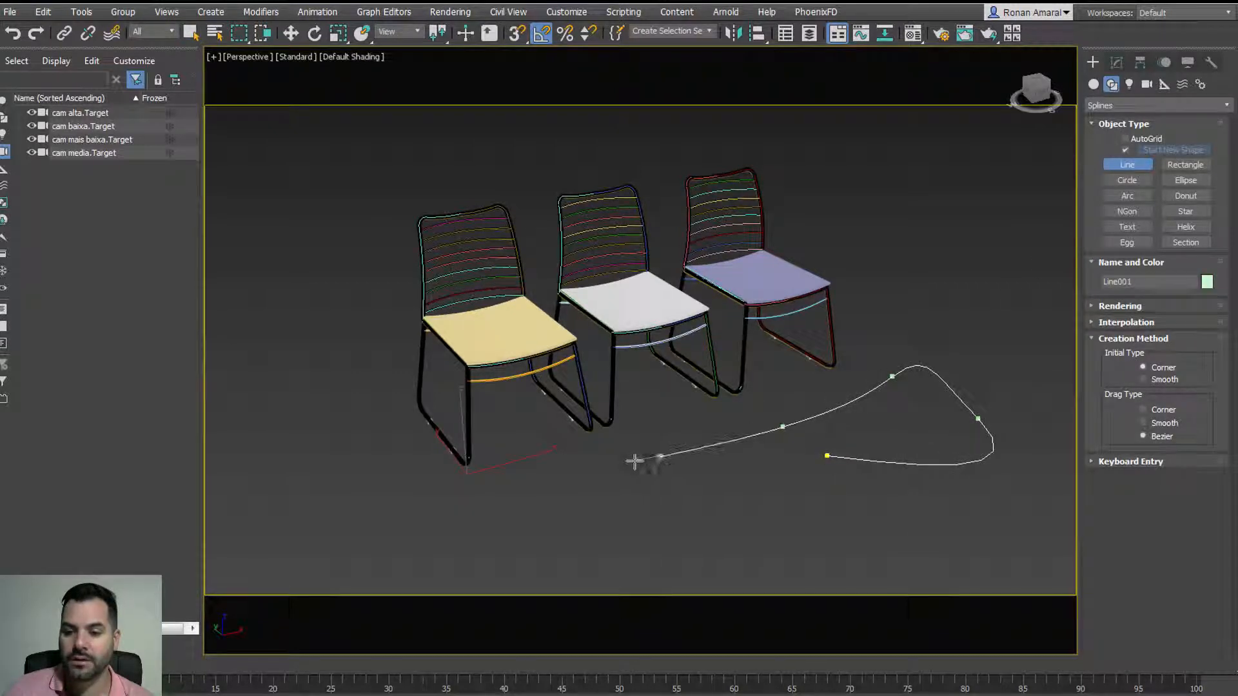
{"action": "right_click", "coordinate": [632, 462]}
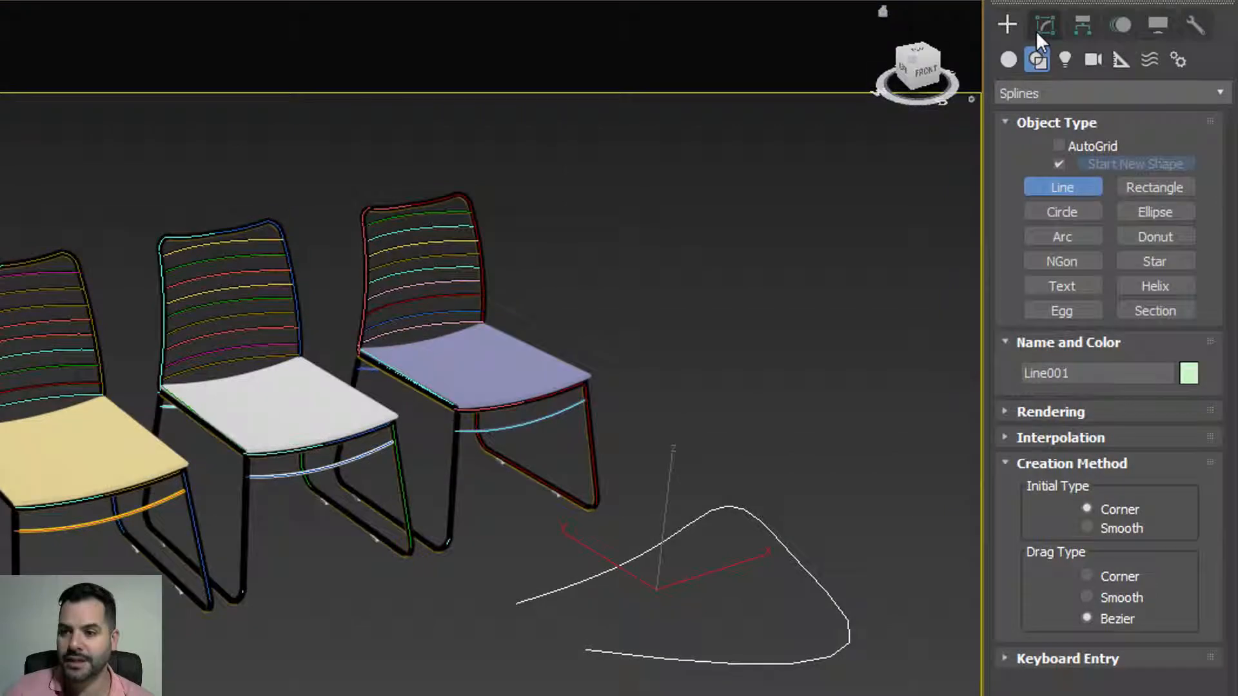
Step: Make the line render in viewport and renderer at about 6.2 cm thickness, then delete it
{"action": "left_click", "coordinate": [1096, 59]}
{"action": "left_click", "coordinate": [1012, 341]}
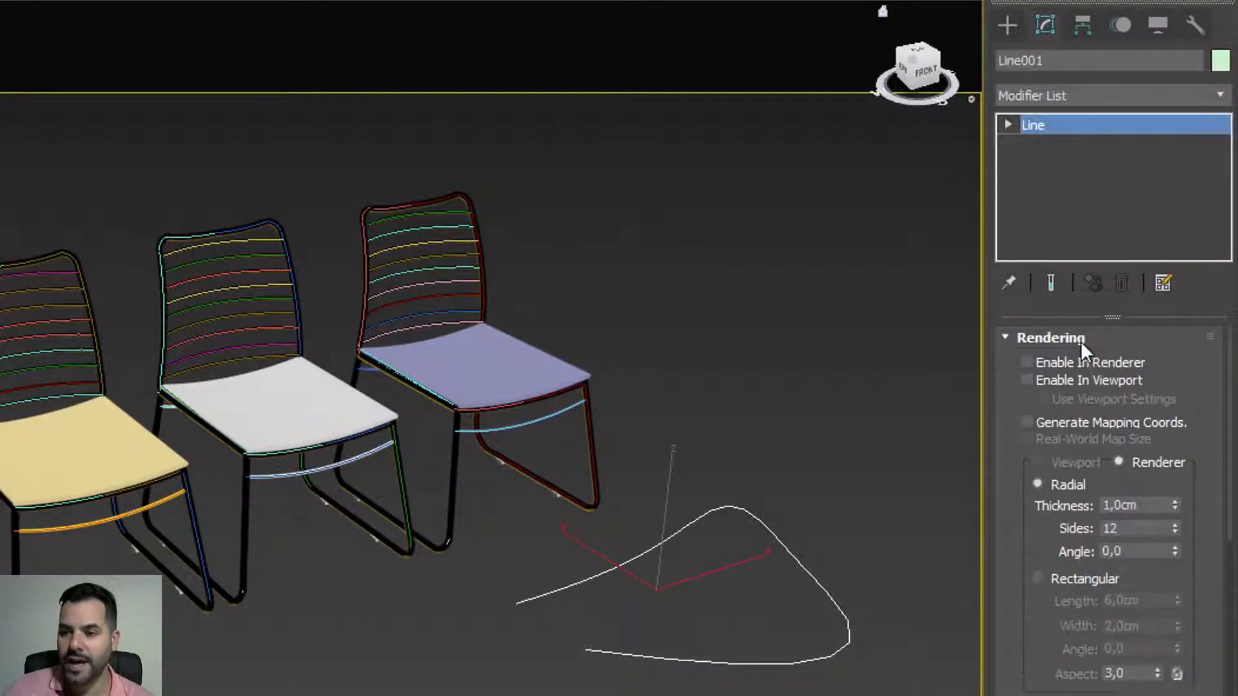
{"action": "left_click", "coordinate": [1027, 362]}
{"action": "left_click", "coordinate": [1026, 380]}
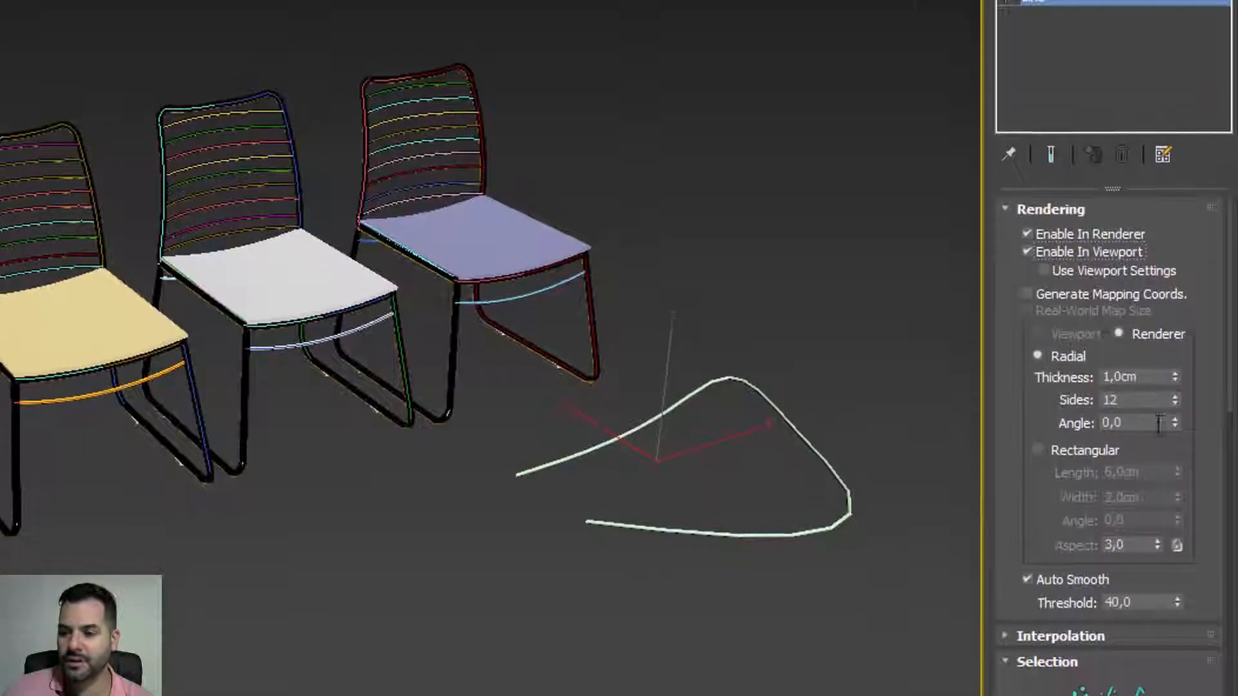
{"action": "left_click_drag", "start_coordinate": [1176, 371], "coordinate": [1133, 18]}
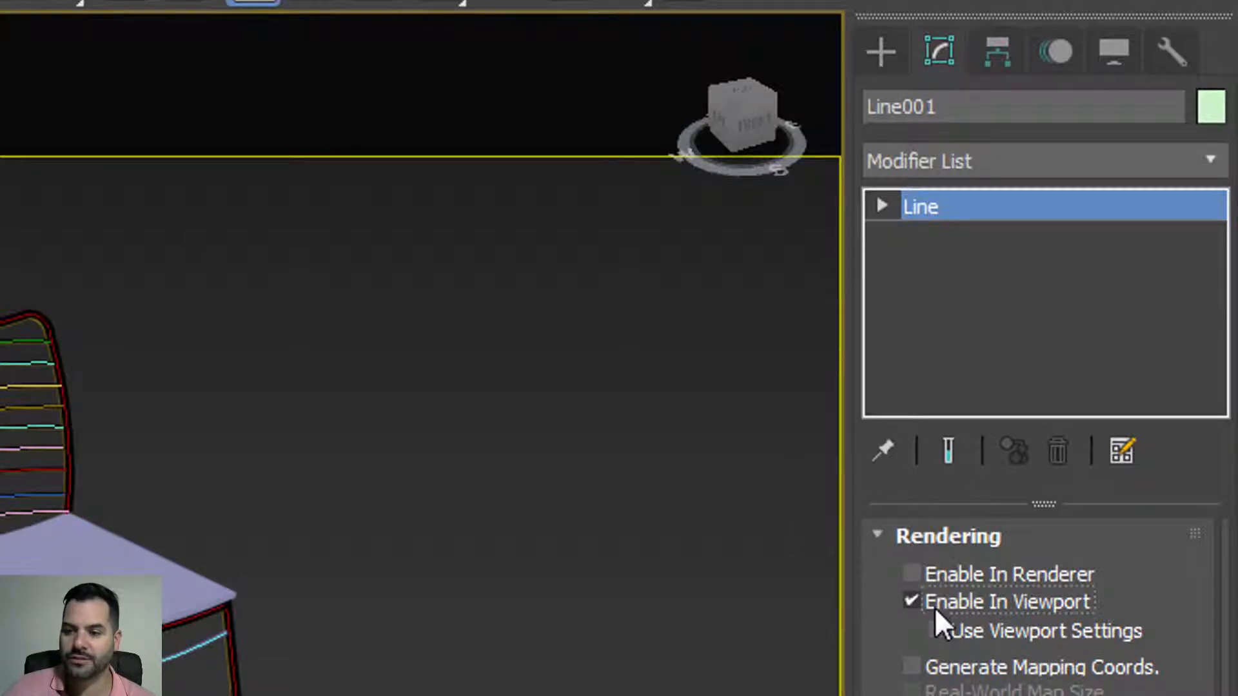
{"action": "left_click", "coordinate": [931, 567]}
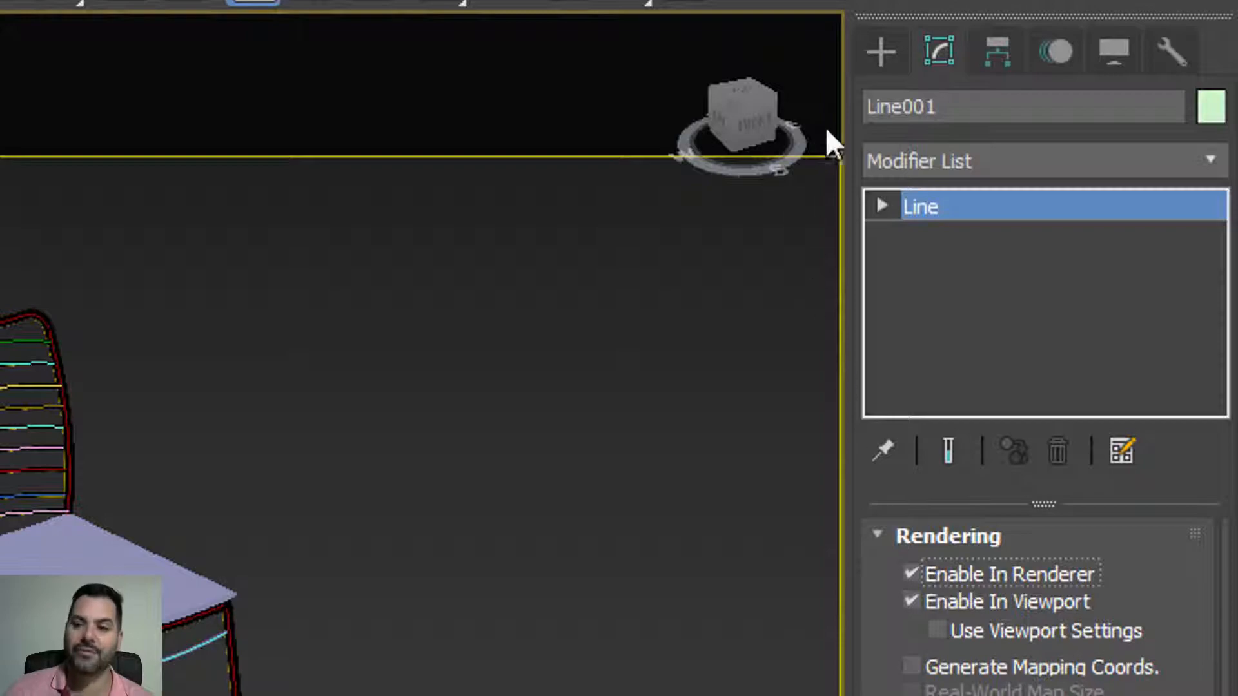
{"action": "left_click", "coordinate": [880, 52]}
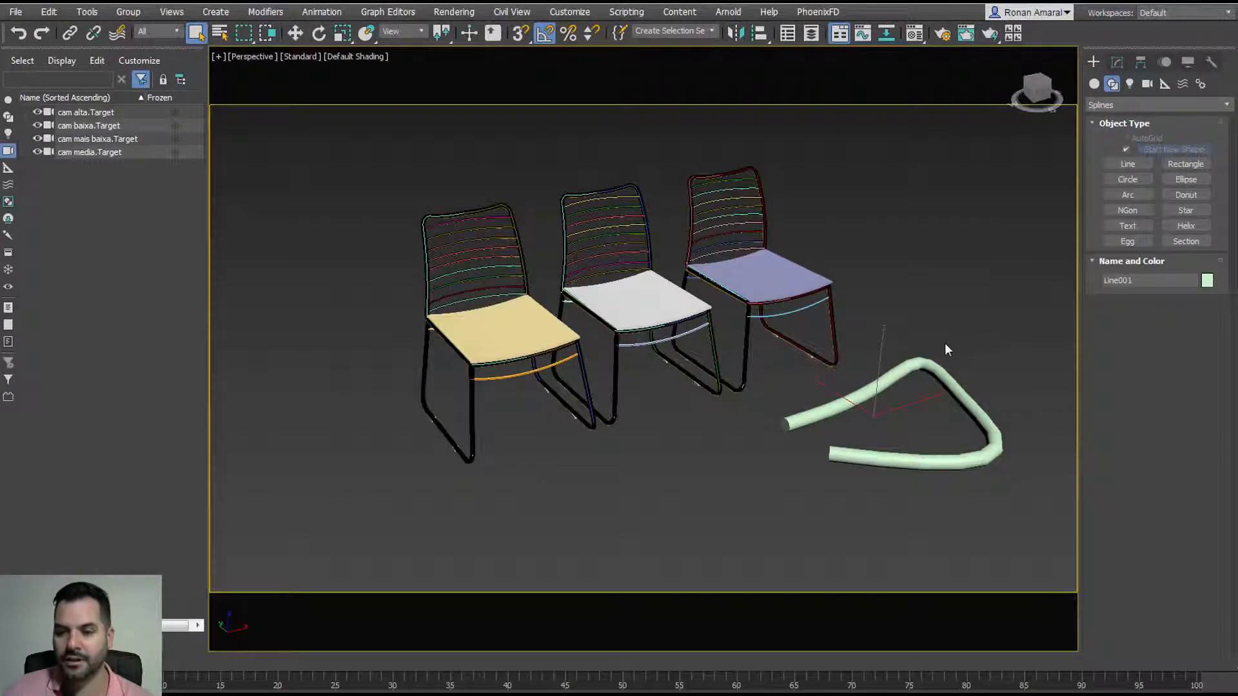
{"action": "key", "text": "Delete"}
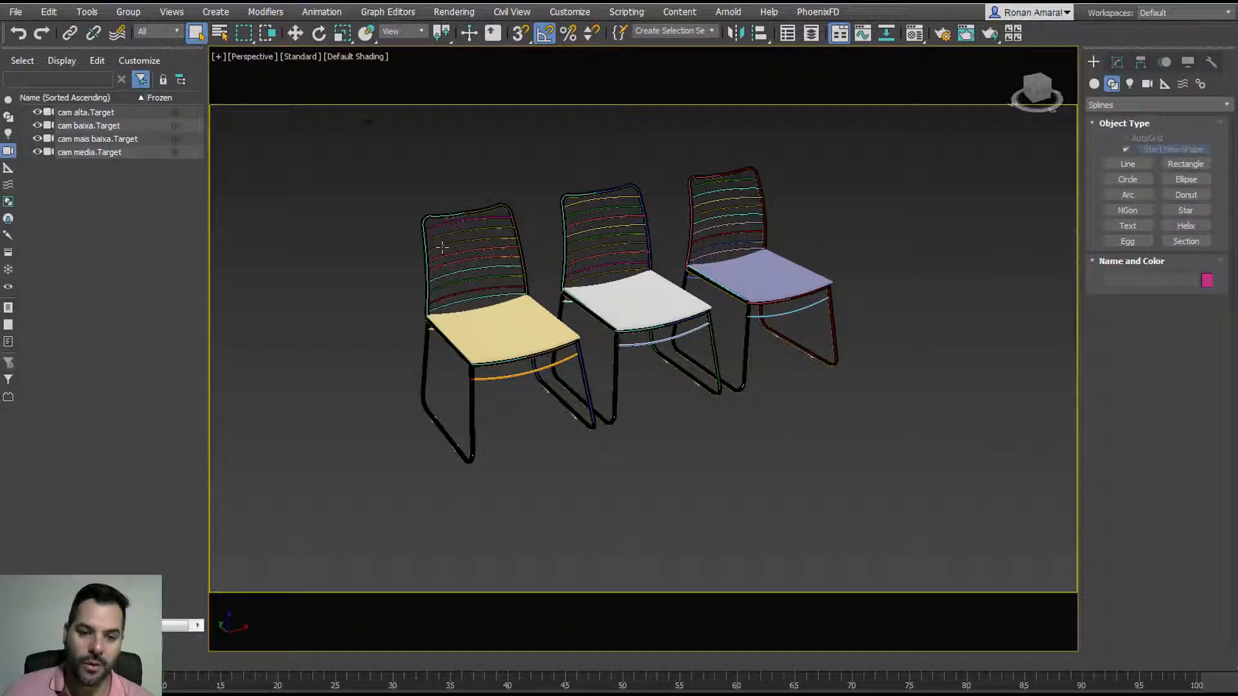
Step: Move slat group Group_092 on the first chair aside to reveal its spline
{"action": "scroll", "coordinate": [444, 252], "scroll_direction": "up", "scroll_amount": 5}
{"action": "left_click", "coordinate": [483, 270]}
{"action": "scroll", "coordinate": [486, 278], "scroll_direction": "down", "scroll_amount": 2}
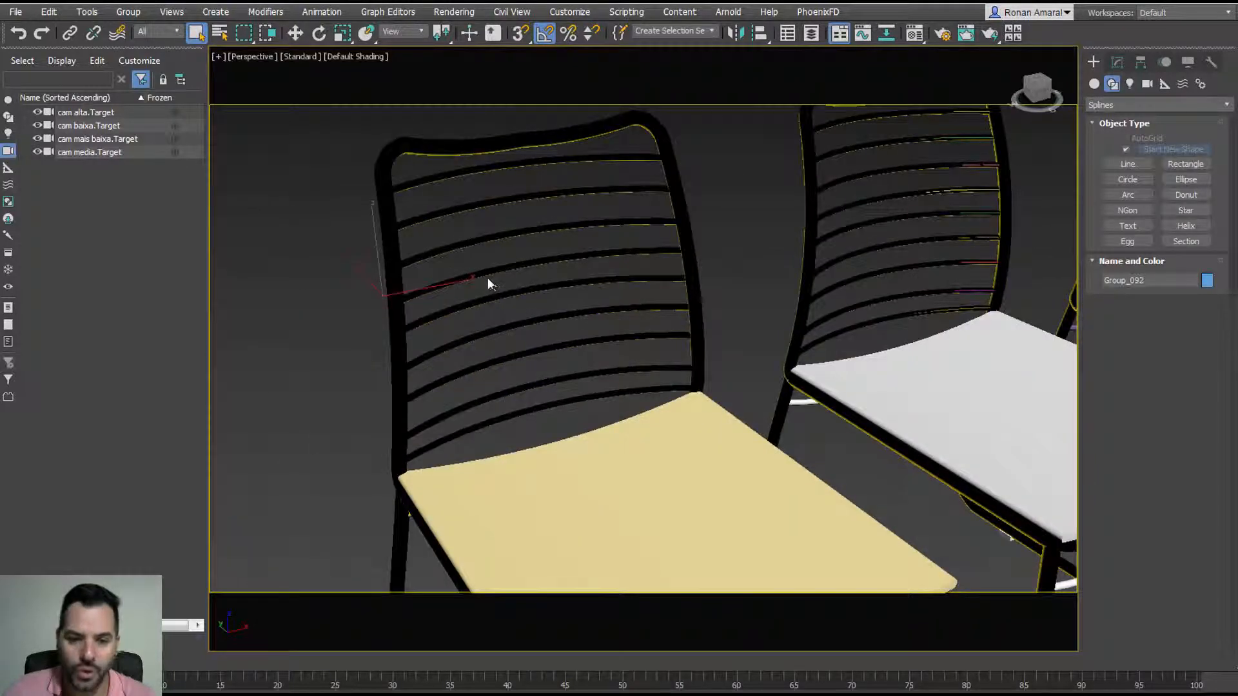
{"action": "key", "text": "w"}
{"action": "left_click_drag", "start_coordinate": [413, 272], "coordinate": [367, 337]}
Step: Recentre the view on all chairs, deselect, and open the Selection Filter list
{"action": "scroll", "coordinate": [509, 284], "scroll_direction": "down", "scroll_amount": 3}
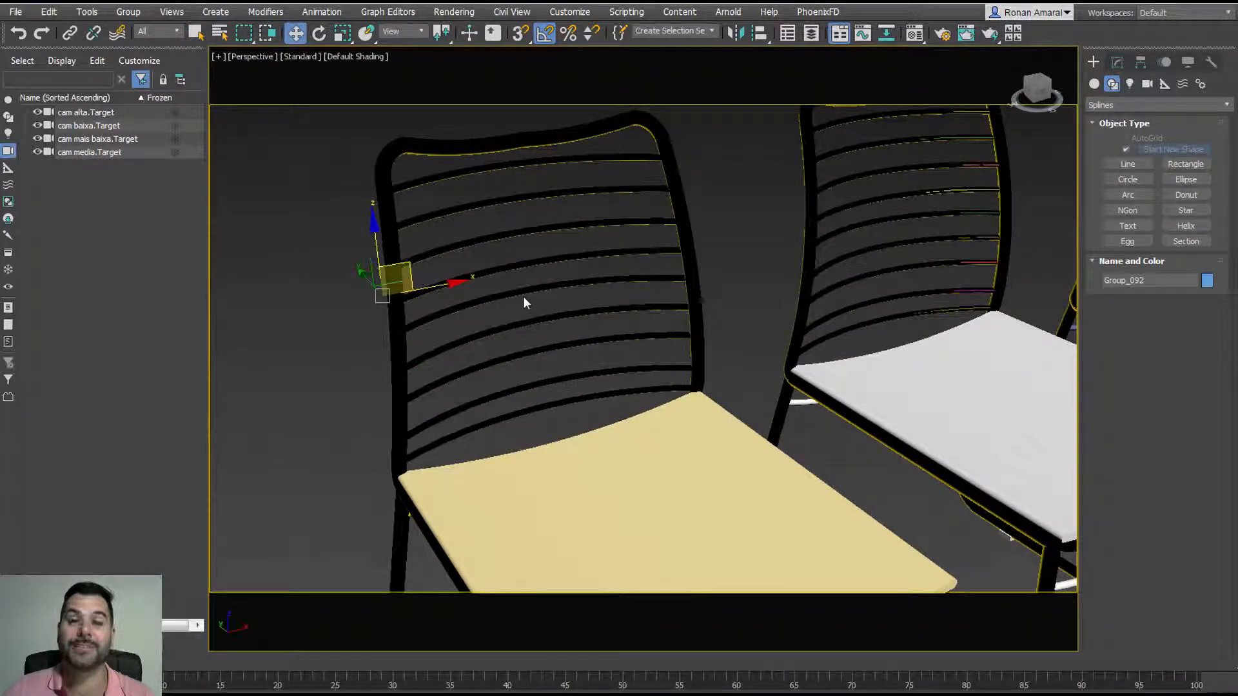
{"action": "scroll", "coordinate": [523, 296], "scroll_direction": "down", "scroll_amount": 4}
{"action": "middle_click_drag", "start_coordinate": [568, 323], "coordinate": [394, 250]}
{"action": "left_click", "coordinate": [381, 252]}
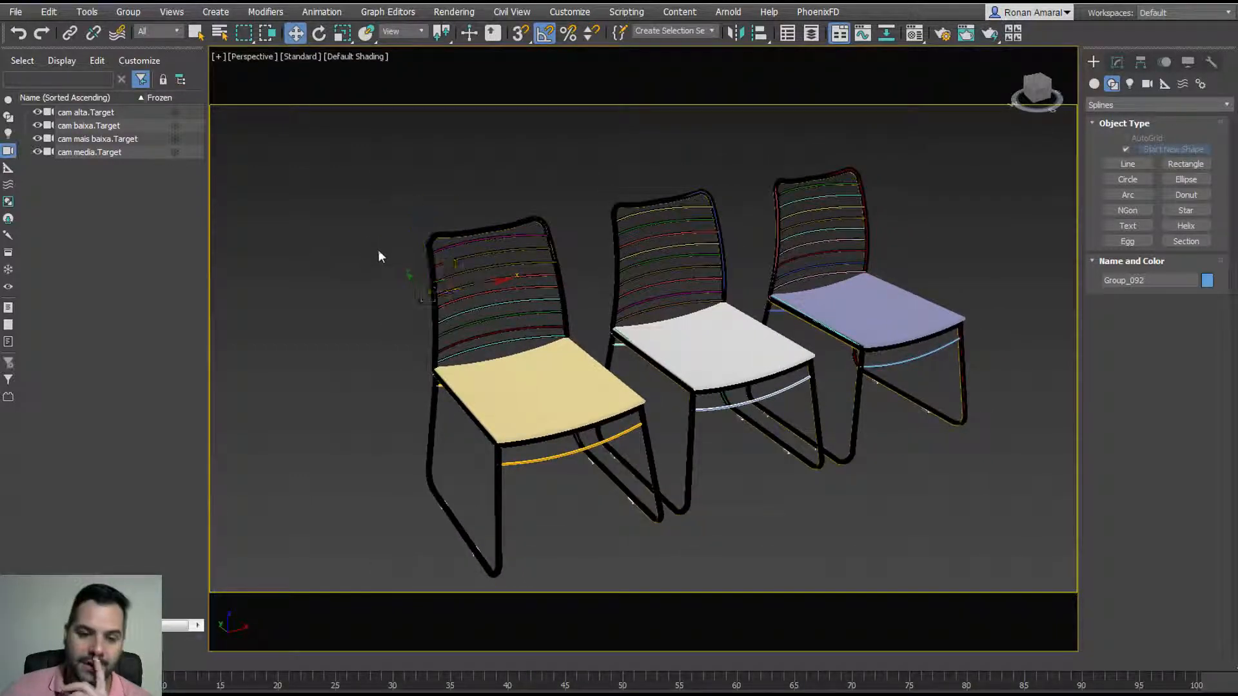
{"action": "left_click", "coordinate": [154, 34]}
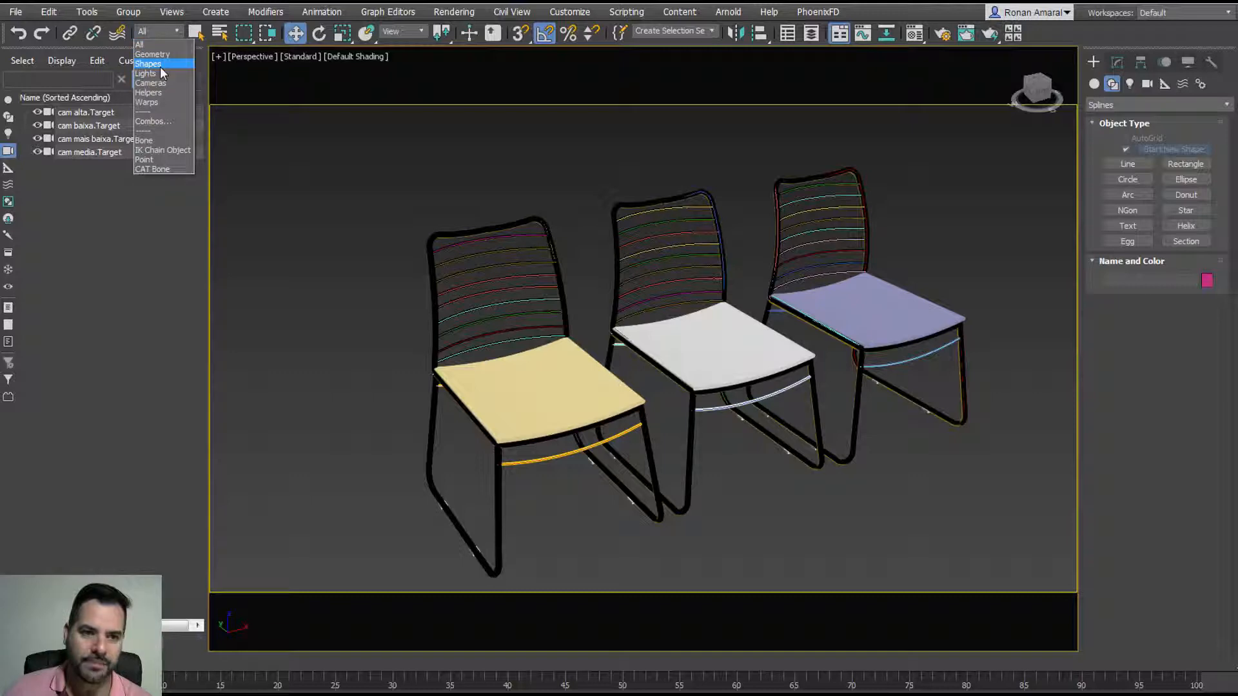
Step: Filter selection to Shapes, window-select the 51 chair splines, and isolate them with Alt+Q
{"action": "left_click", "coordinate": [158, 66]}
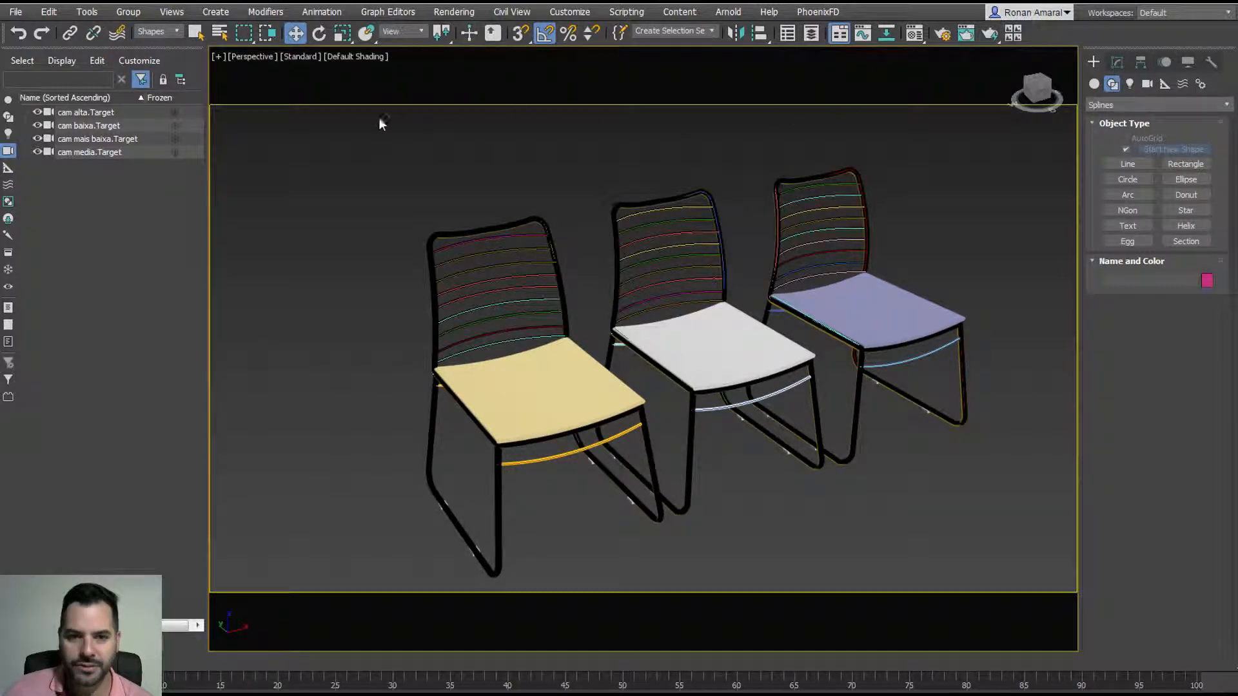
{"action": "left_click_drag", "start_coordinate": [348, 126], "coordinate": [1026, 591]}
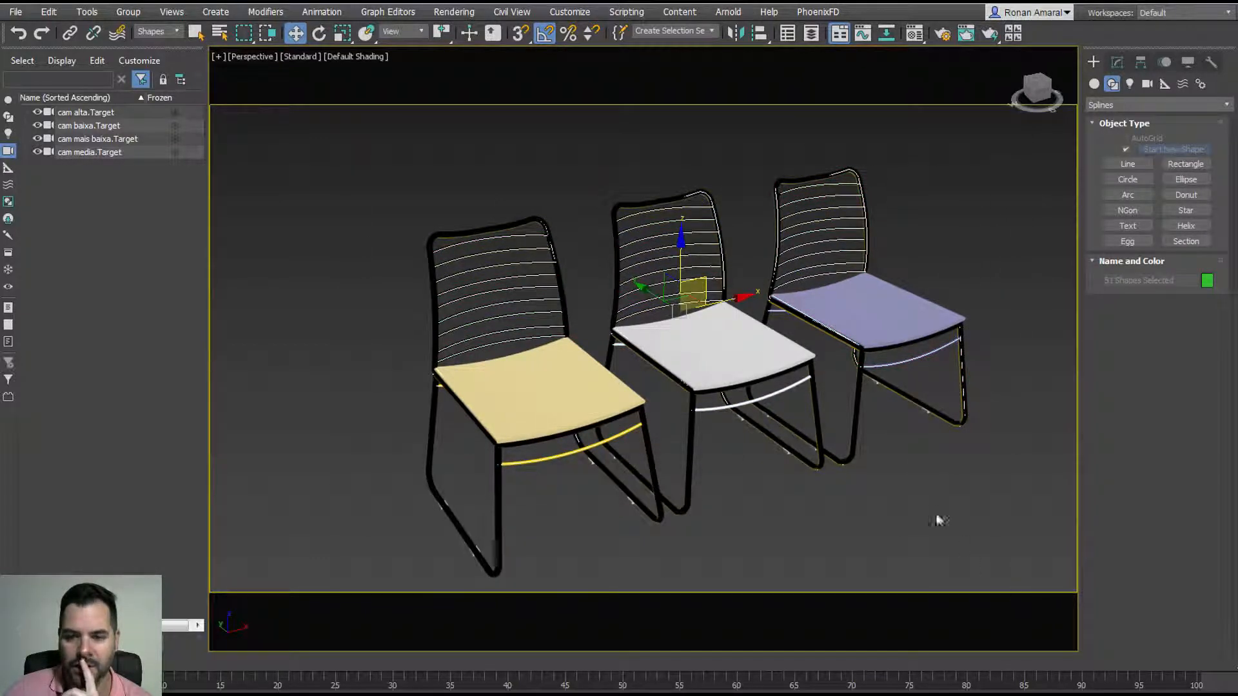
{"action": "middle_click_drag", "start_coordinate": [613, 409], "coordinate": [612, 408]}
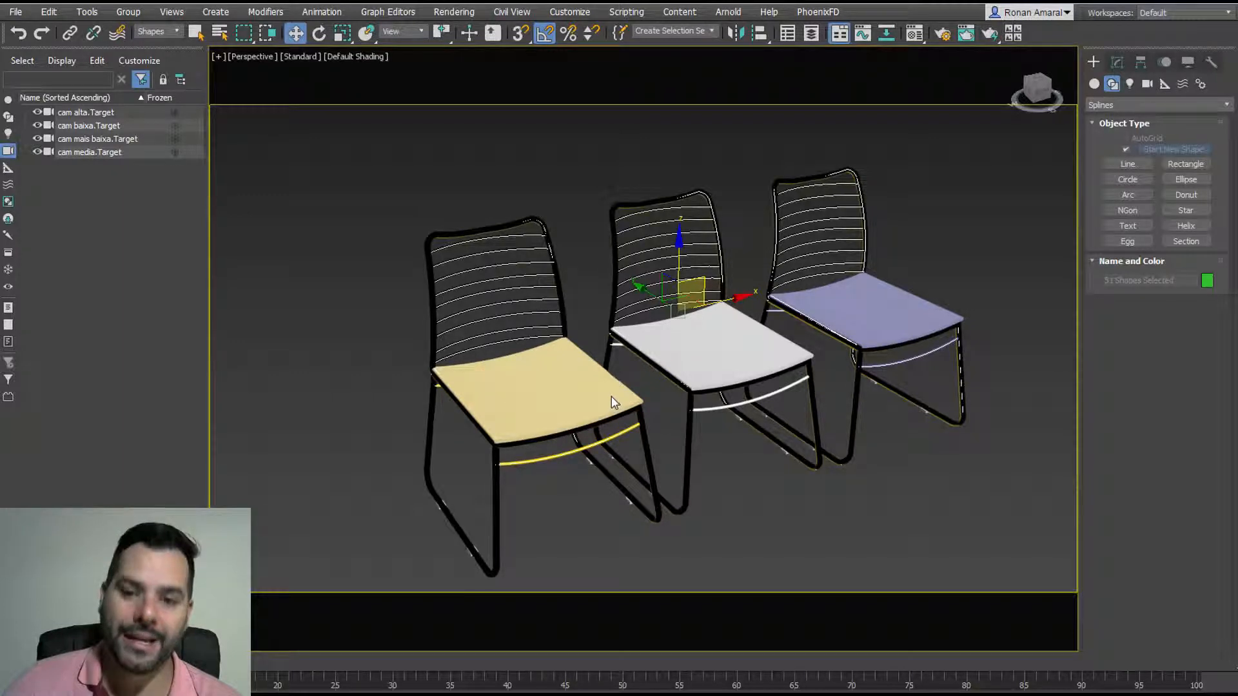
{"action": "scroll", "coordinate": [609, 400], "scroll_direction": "down", "scroll_amount": 3}
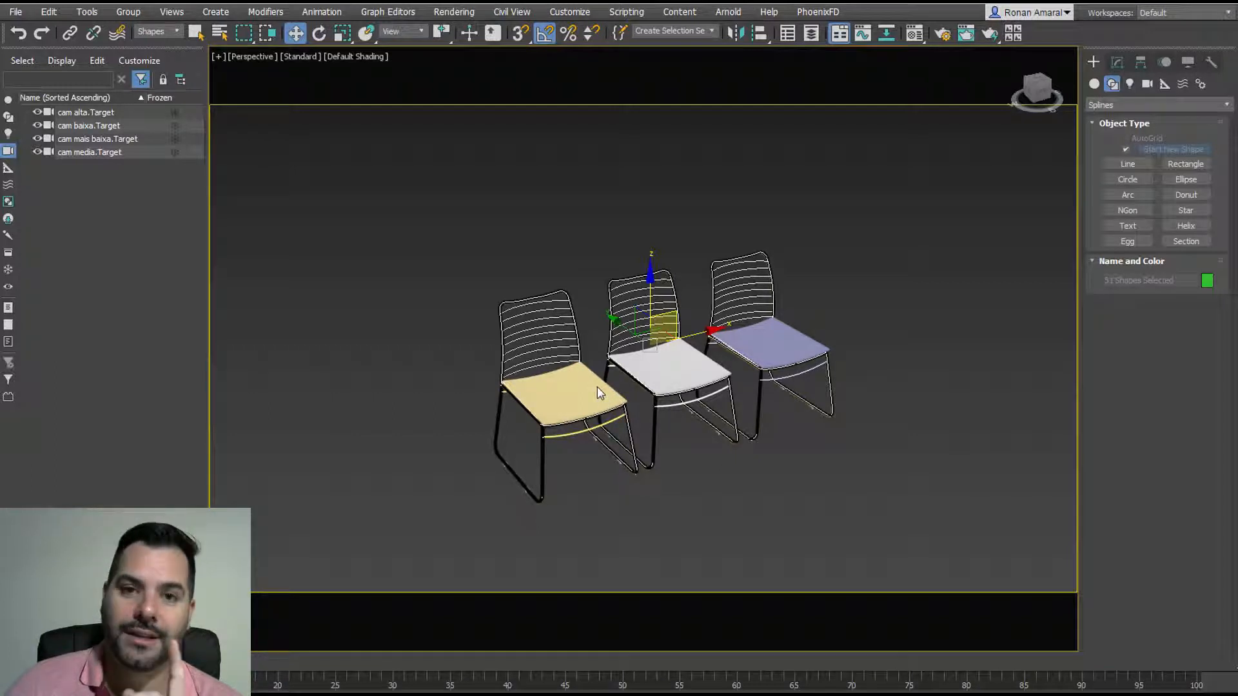
{"action": "key", "text": "alt+q"}
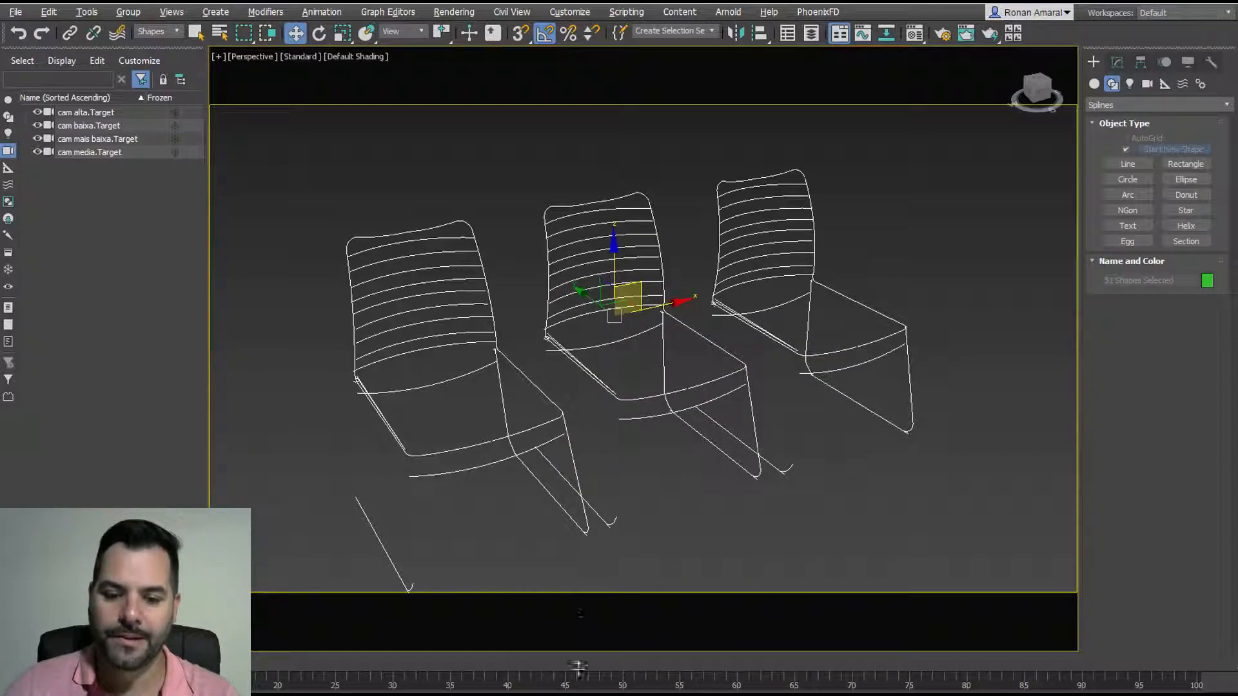
Step: Exit isolation, orbit to a near top-down view, and undo the accidental backdrop move
{"action": "key", "text": "alt+q"}
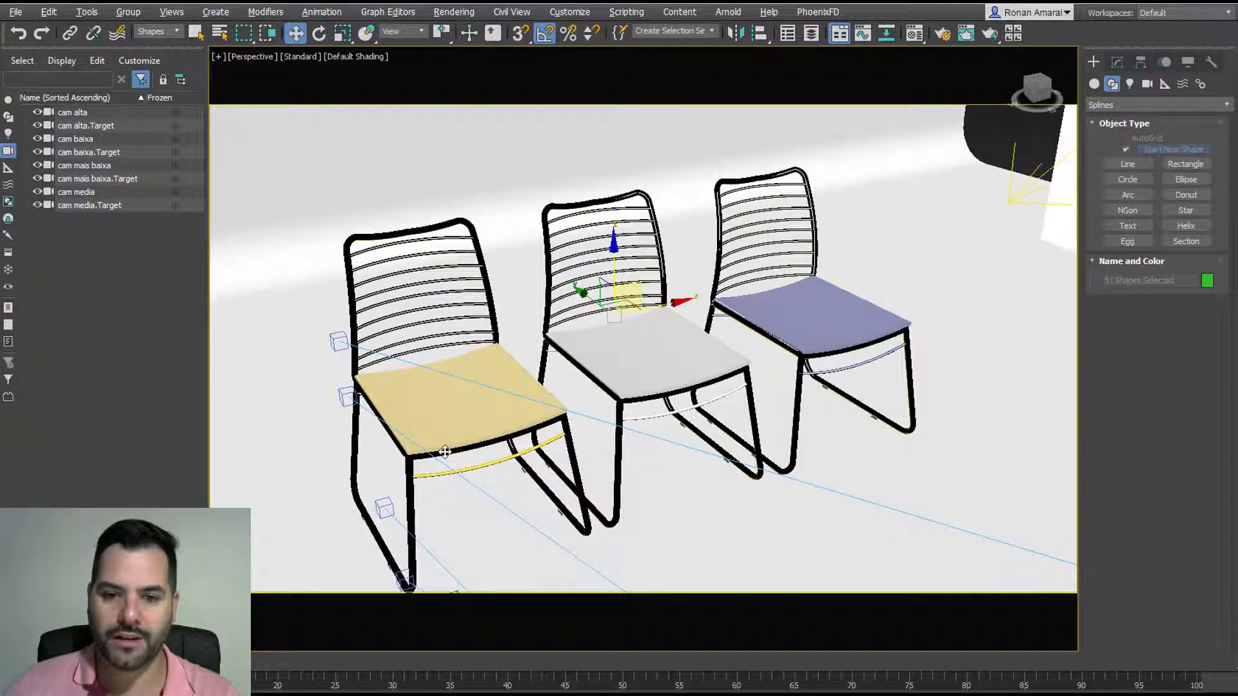
{"action": "scroll", "coordinate": [445, 451], "scroll_direction": "down", "scroll_amount": 5}
{"action": "middle_click_drag", "start_coordinate": [536, 431], "coordinate": [633, 383], "text": "alt"}
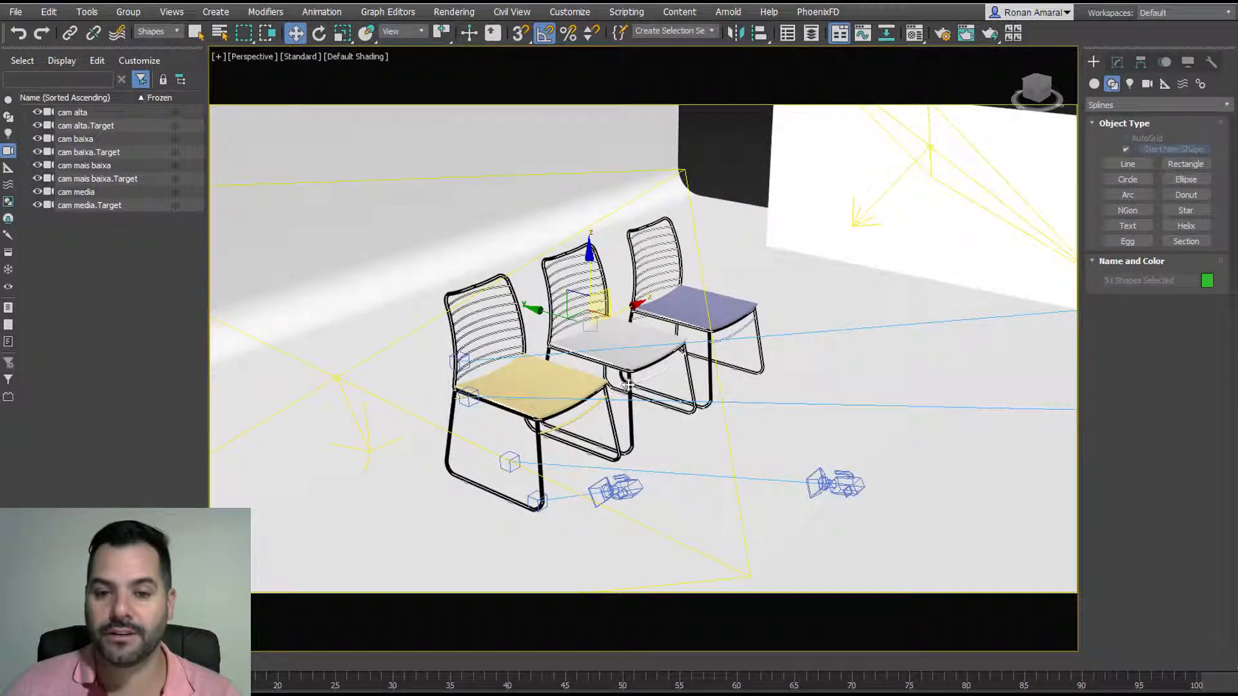
{"action": "middle_click_drag", "start_coordinate": [627, 384], "coordinate": [570, 458], "text": "alt"}
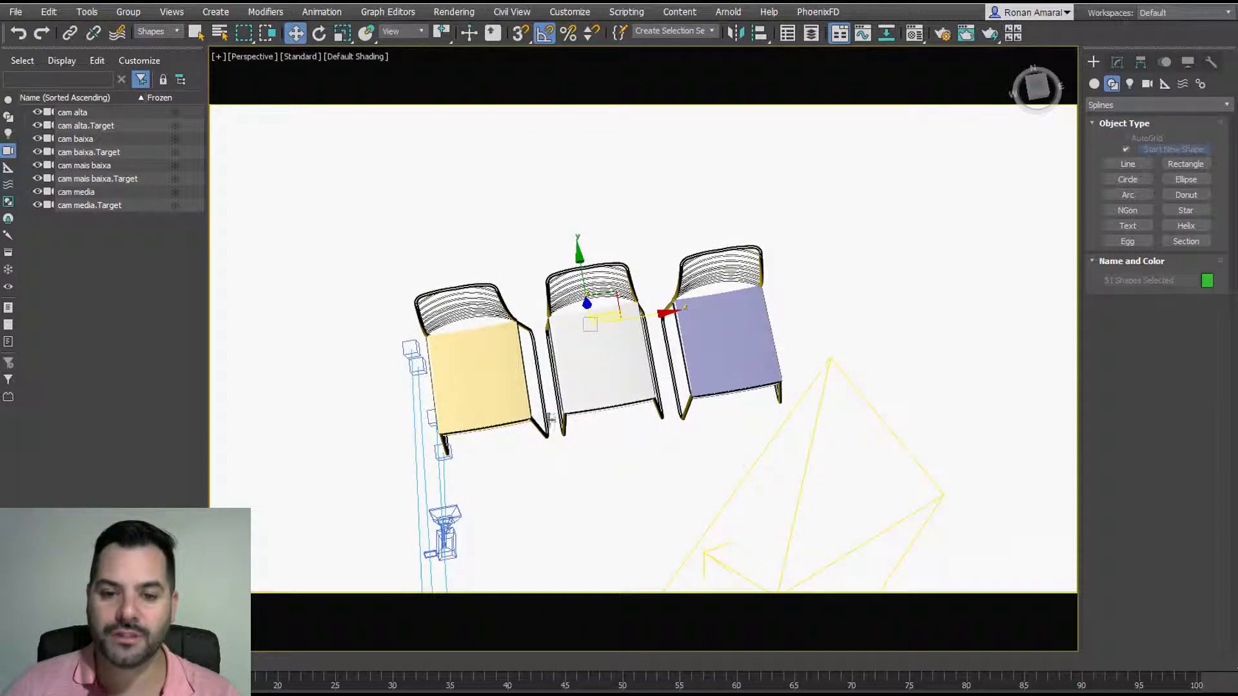
{"action": "key", "text": "q"}
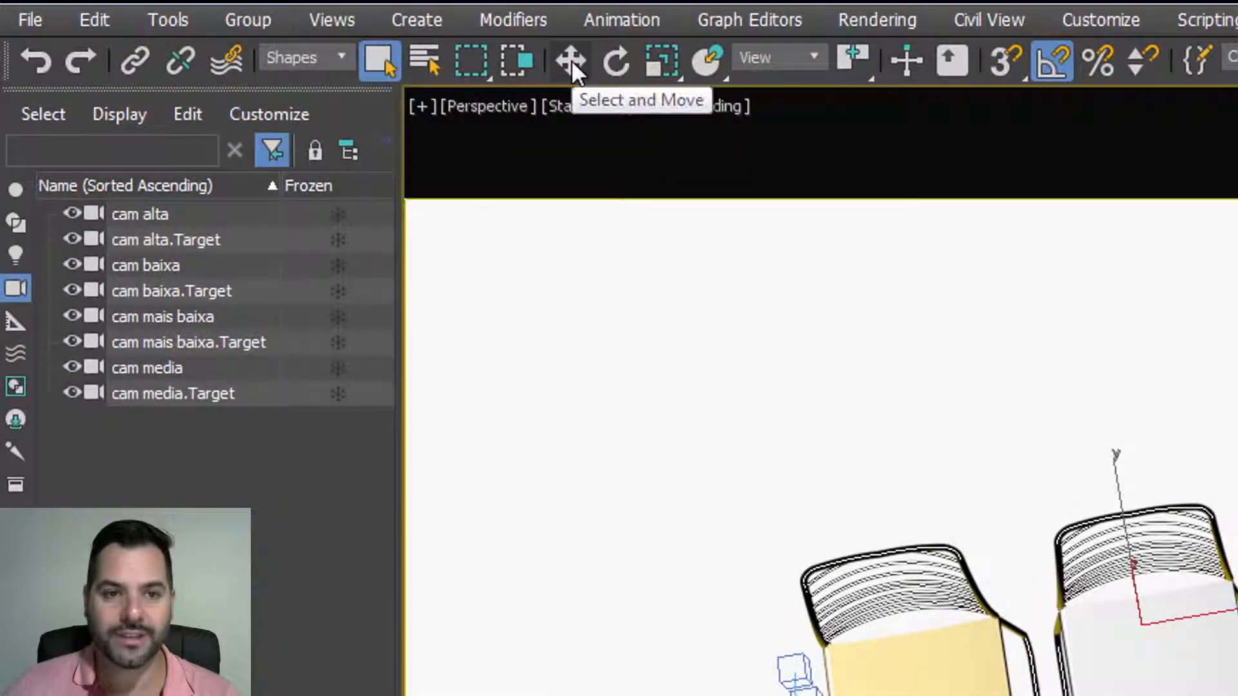
{"action": "left_click", "coordinate": [571, 60]}
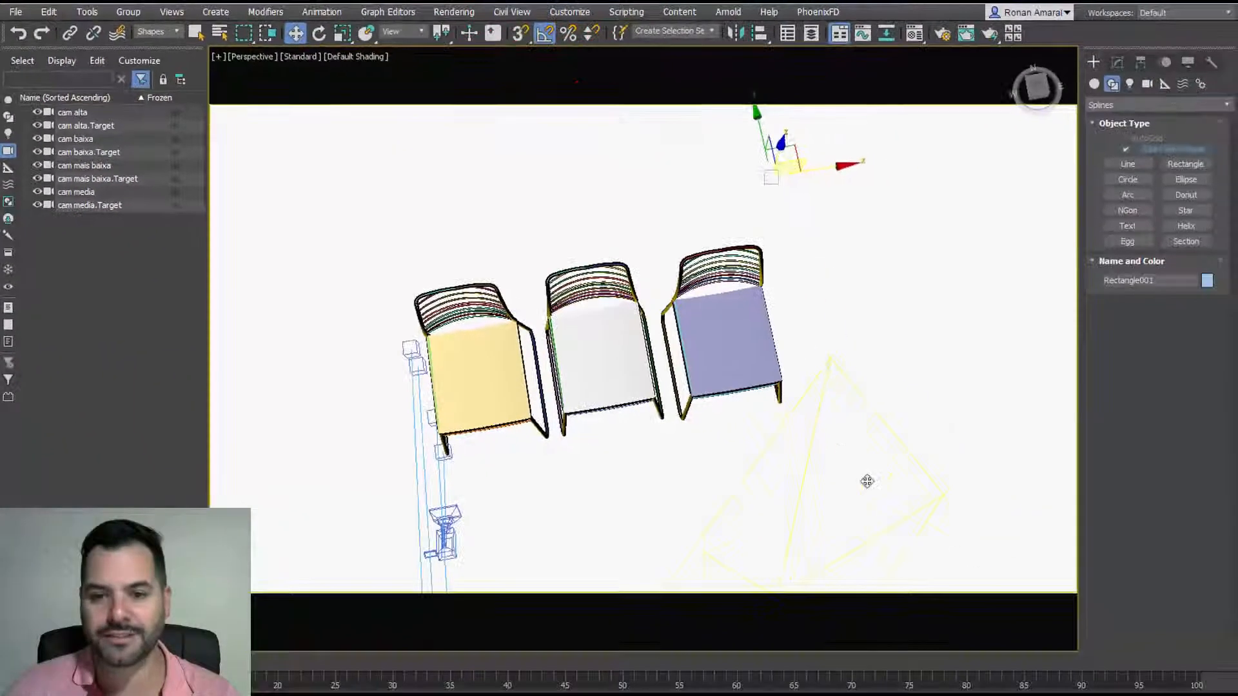
{"action": "key", "text": "ctrl+z"}
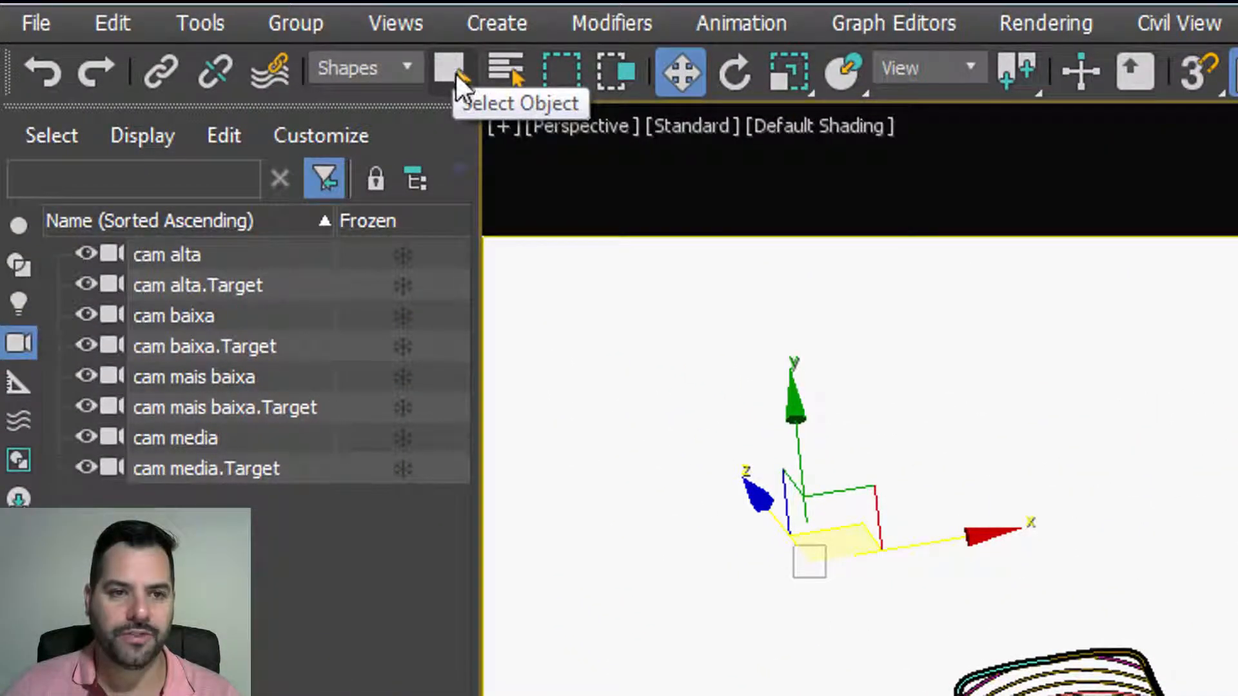
Step: Window-select the chair splines in Select Object mode and isolate them again
{"action": "left_click", "coordinate": [450, 69]}
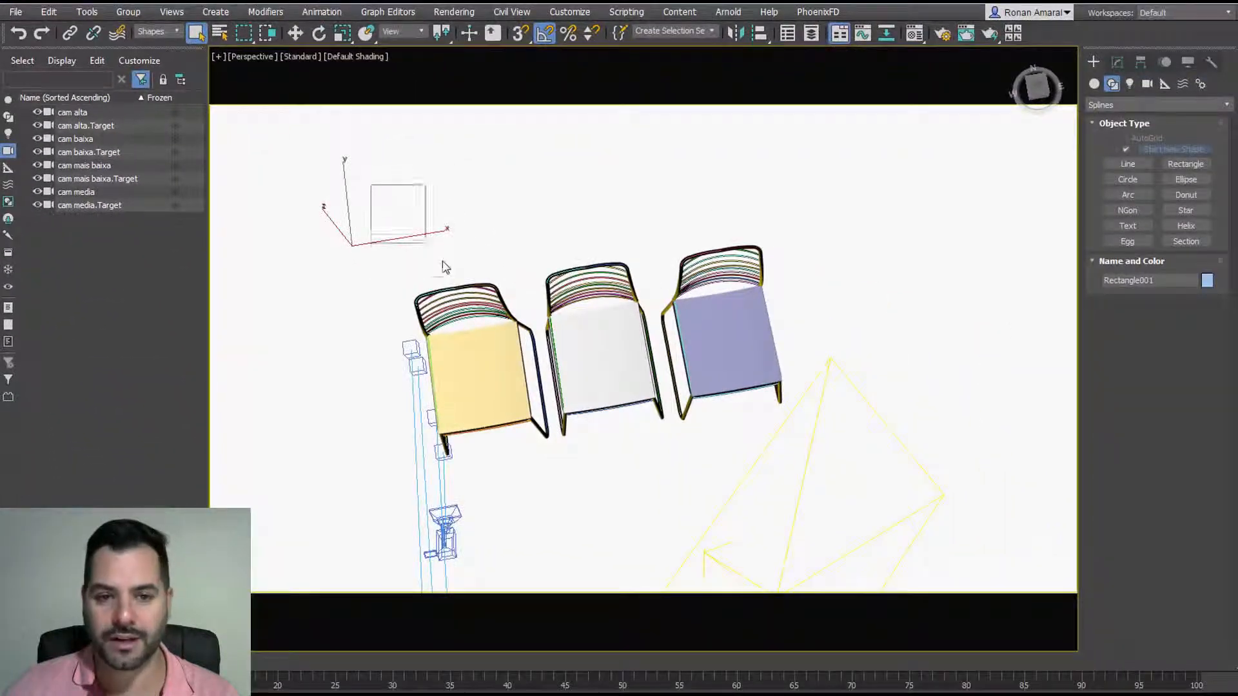
{"action": "left_click_drag", "start_coordinate": [369, 183], "coordinate": [843, 498]}
{"action": "key", "text": "alt+q"}
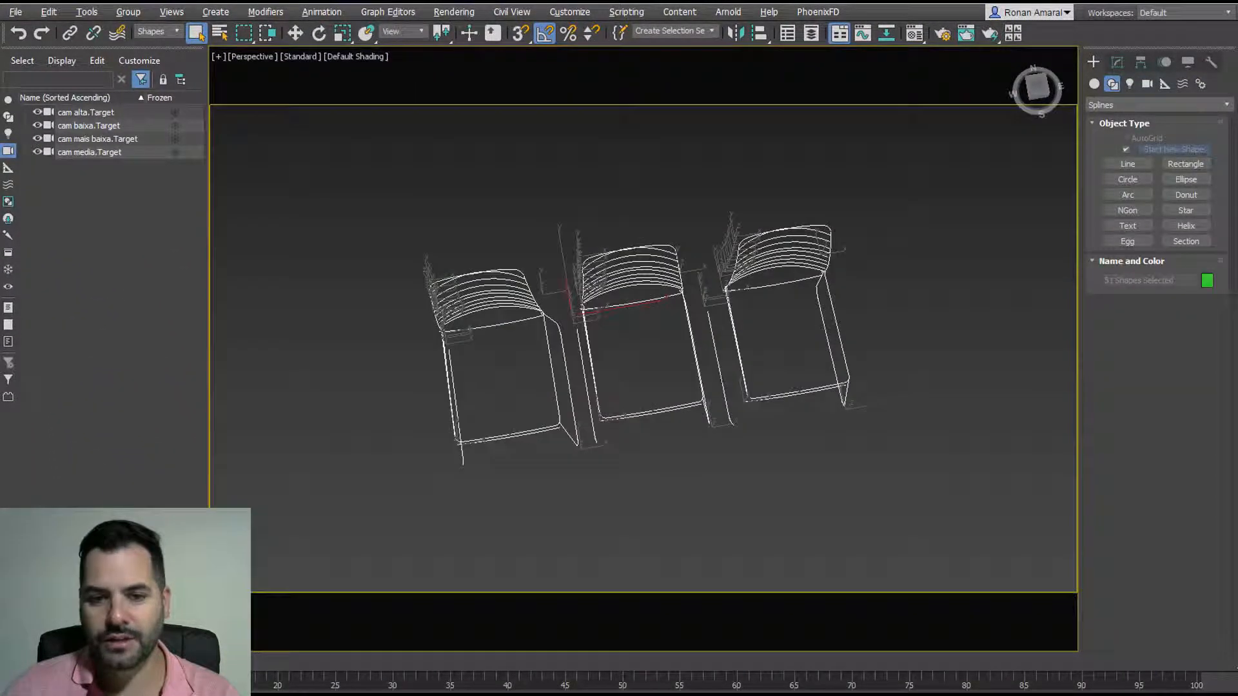
{"action": "middle_click_drag", "start_coordinate": [667, 331], "coordinate": [729, 277], "text": "alt"}
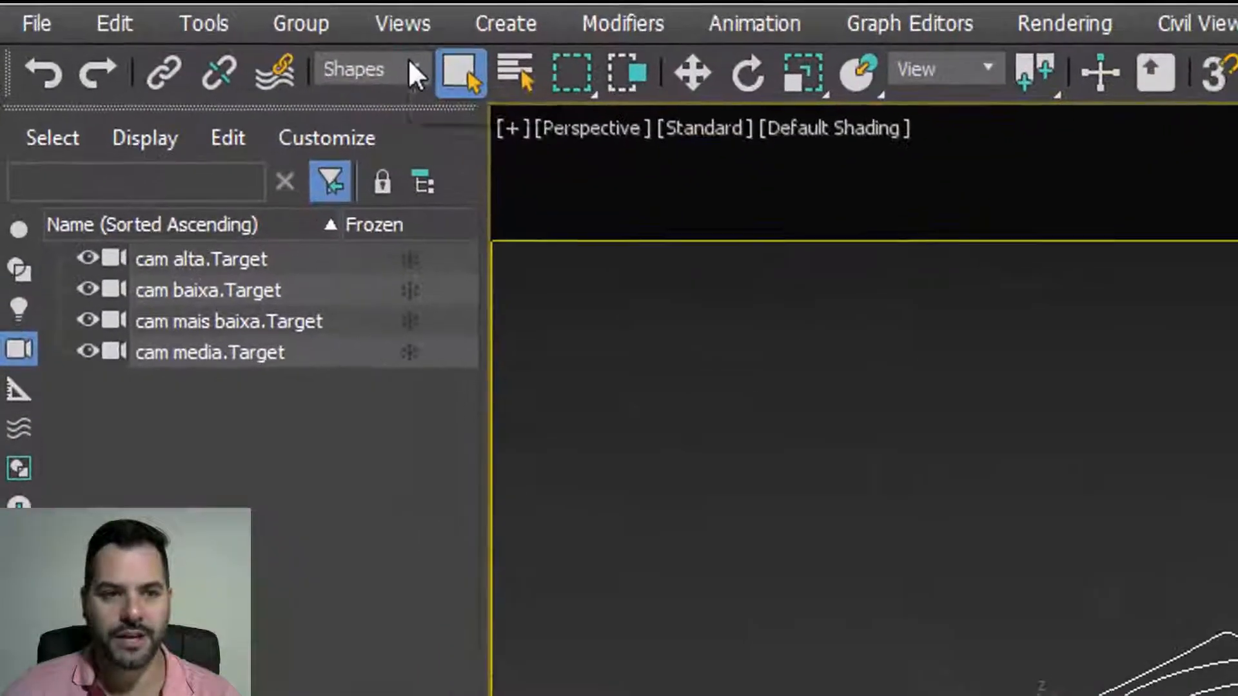
Step: Set the Selection Filter back to All, clear the selection and exit isolation
{"action": "left_click", "coordinate": [174, 31]}
{"action": "left_click", "coordinate": [173, 42]}
{"action": "left_click", "coordinate": [976, 522]}
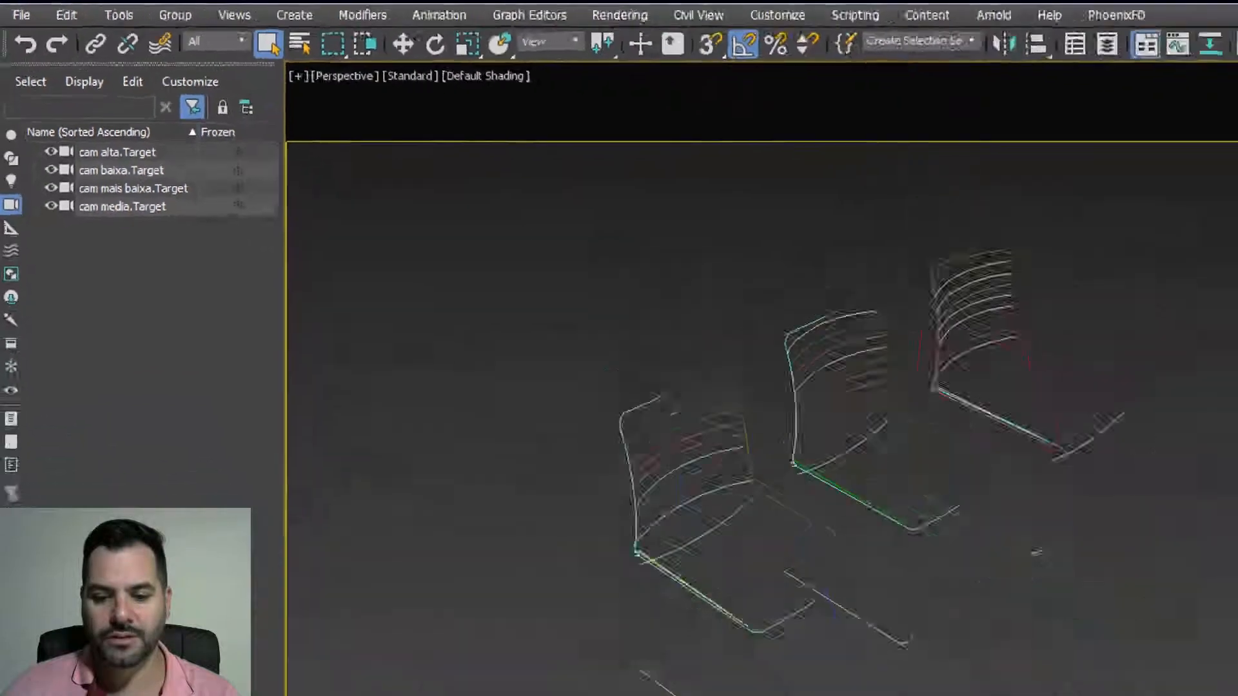
{"action": "key", "text": "alt+q"}
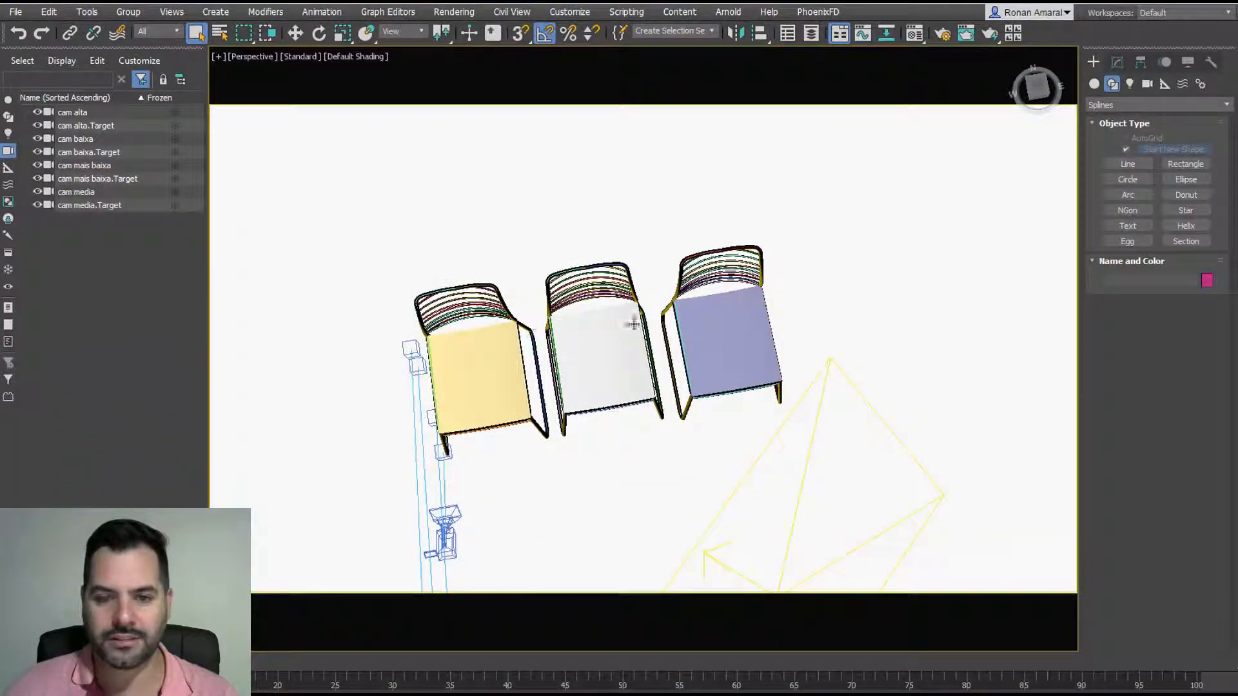
Step: Try isolating the chairs together with camera targets, then with cameras, and clear the selection
{"action": "left_click_drag", "start_coordinate": [371, 197], "coordinate": [860, 508]}
{"action": "key", "text": "alt+q"}
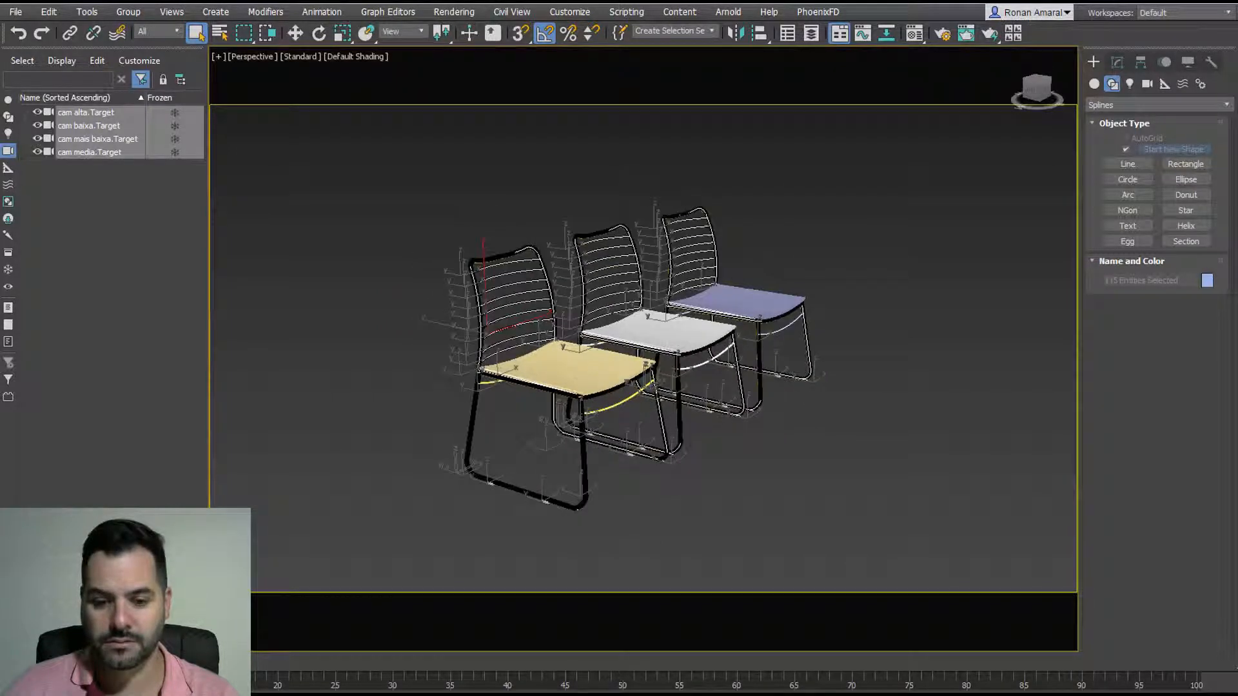
{"action": "key", "text": "alt+q"}
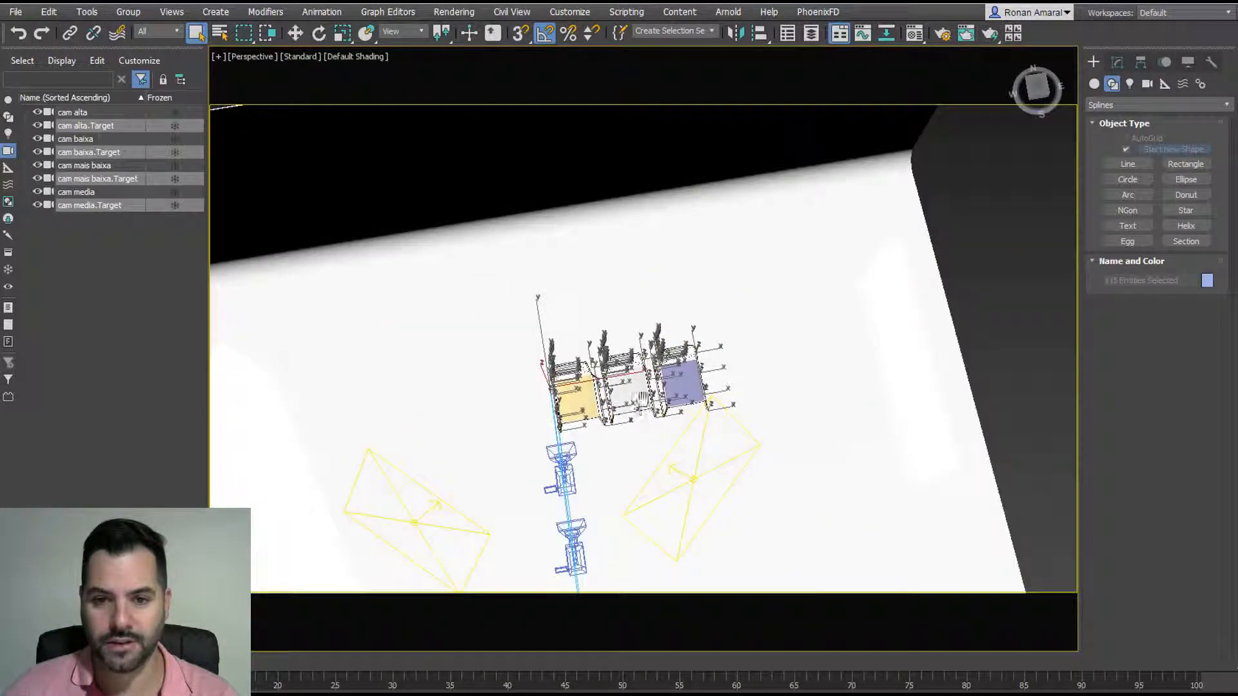
{"action": "left_click_drag", "start_coordinate": [500, 232], "coordinate": [737, 552]}
{"action": "key", "text": "alt+q"}
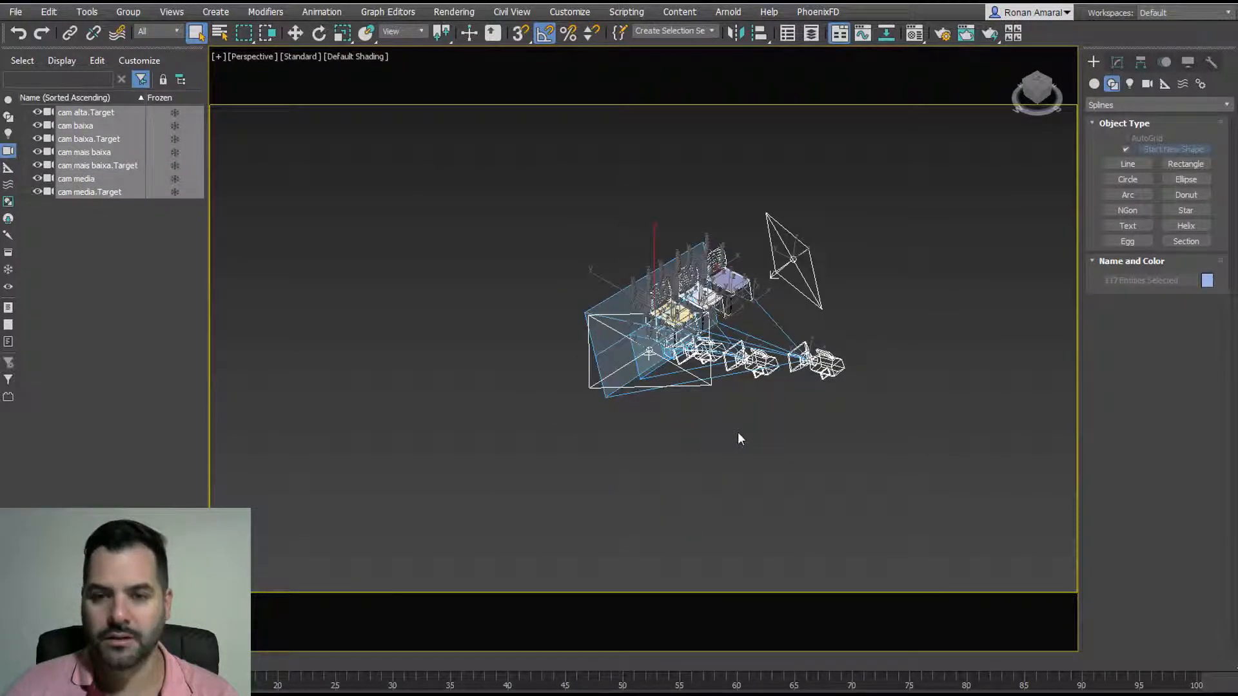
{"action": "left_click", "coordinate": [739, 433]}
Step: Orbit to a higher view and hide cameras and lights with Shift+C and Shift+L
{"action": "scroll", "coordinate": [751, 406], "scroll_direction": "up", "scroll_amount": 1}
{"action": "middle_click_drag", "start_coordinate": [750, 407], "coordinate": [548, 380]}
{"action": "scroll", "coordinate": [693, 290], "scroll_direction": "up", "scroll_amount": 3}
{"action": "middle_click_drag", "start_coordinate": [693, 284], "coordinate": [694, 356], "text": "alt"}
{"action": "key", "text": "shift+c"}
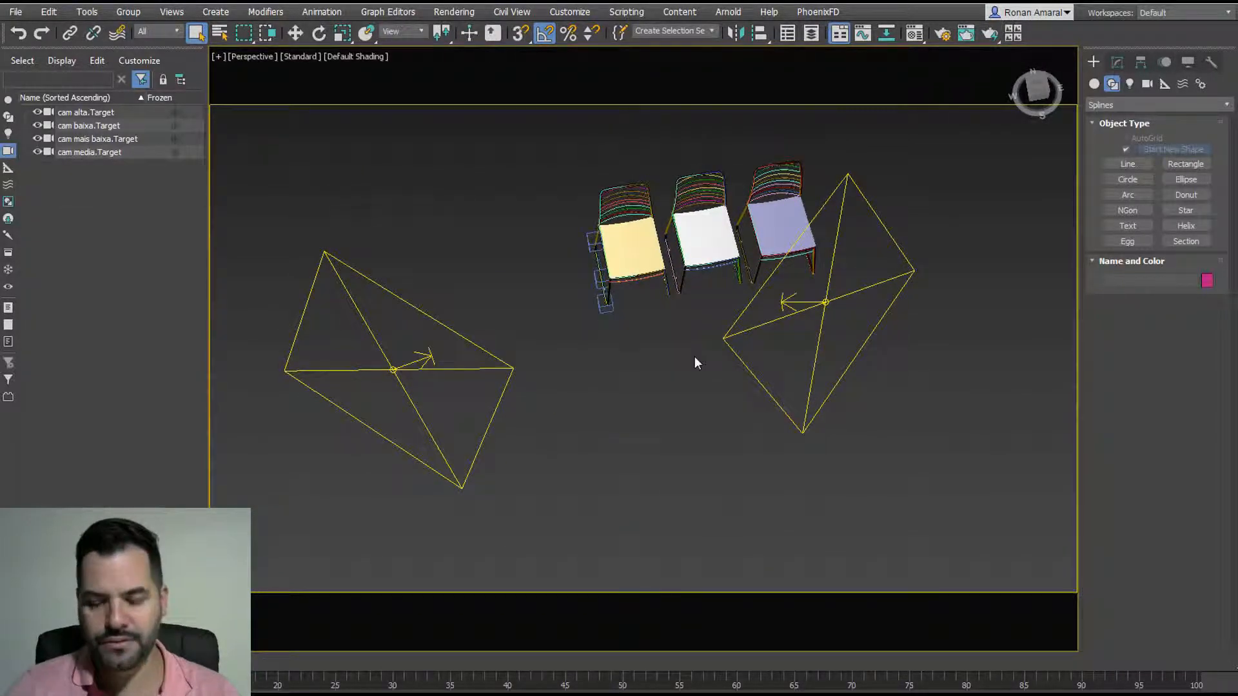
{"action": "key", "text": "shift+l"}
Step: Marquee-select all three chairs and isolate them with Alt+Q
{"action": "left_click_drag", "start_coordinate": [499, 163], "coordinate": [962, 413]}
{"action": "key", "text": "z"}
{"action": "middle_click_drag", "start_coordinate": [668, 406], "coordinate": [731, 300], "text": "alt"}
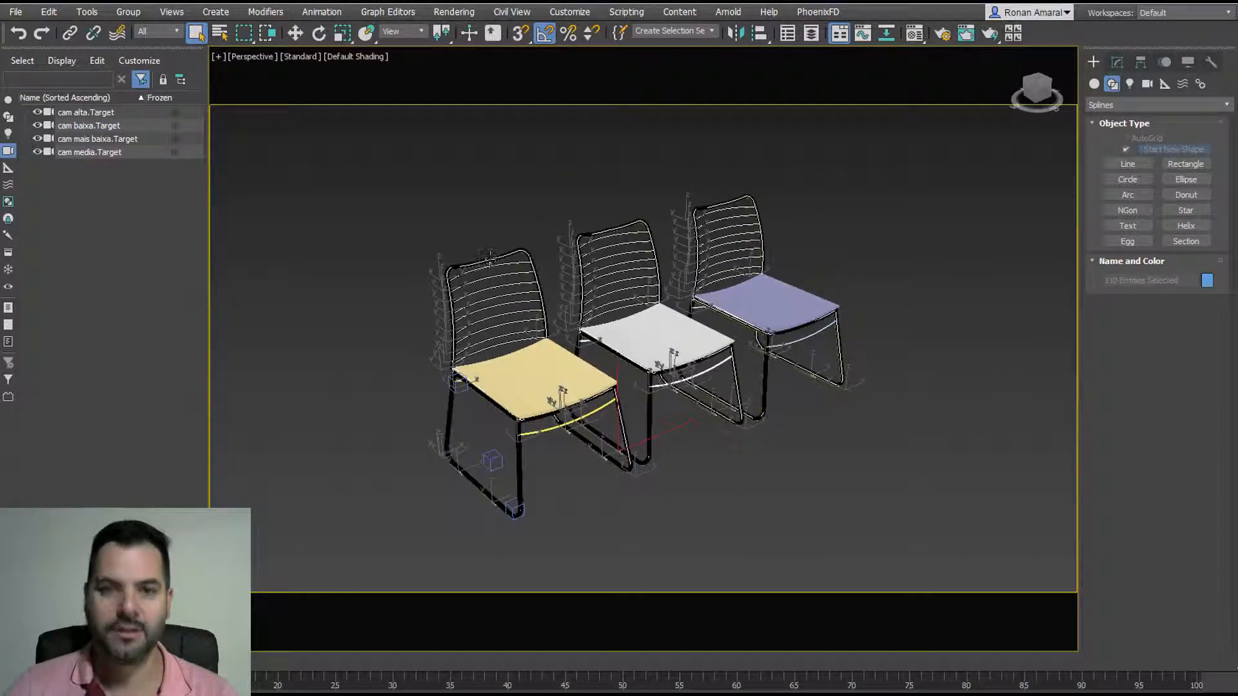
{"action": "left_click", "coordinate": [470, 170]}
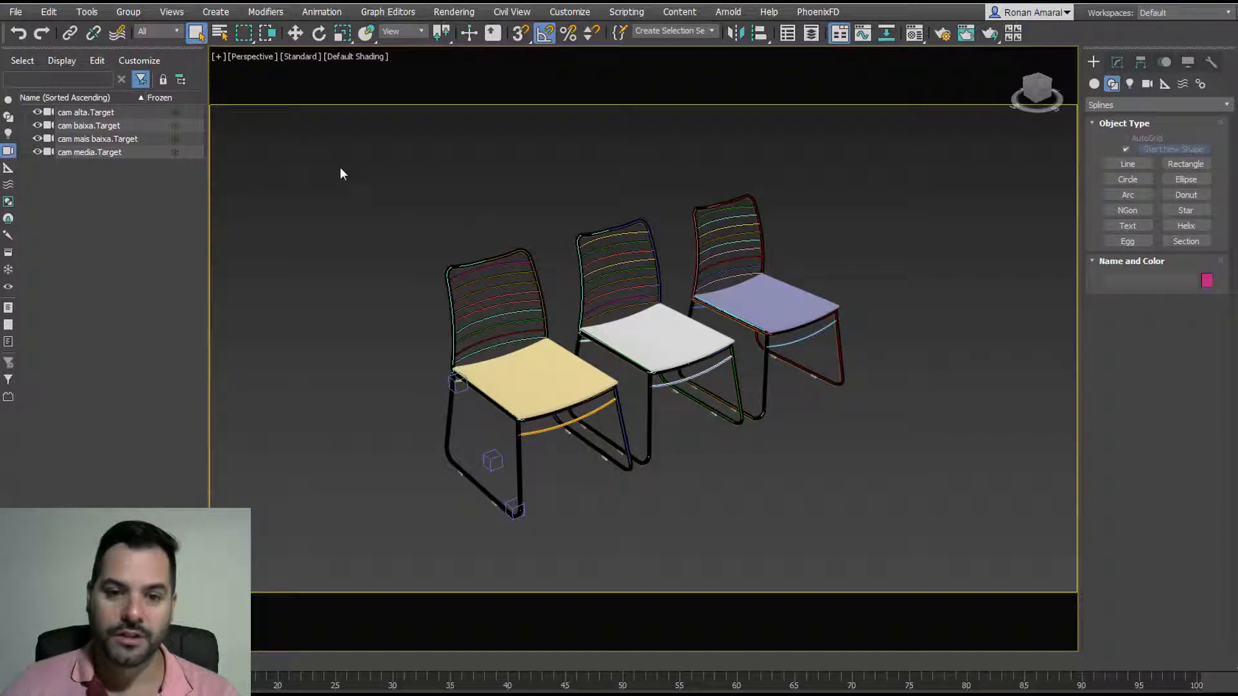
{"action": "mouse_move", "coordinate": [341, 174]}
{"action": "left_mouse_down"}
{"action": "mouse_move", "coordinate": [798, 544]}
{"action": "mouse_move", "coordinate": [906, 584]}
{"action": "left_mouse_up"}
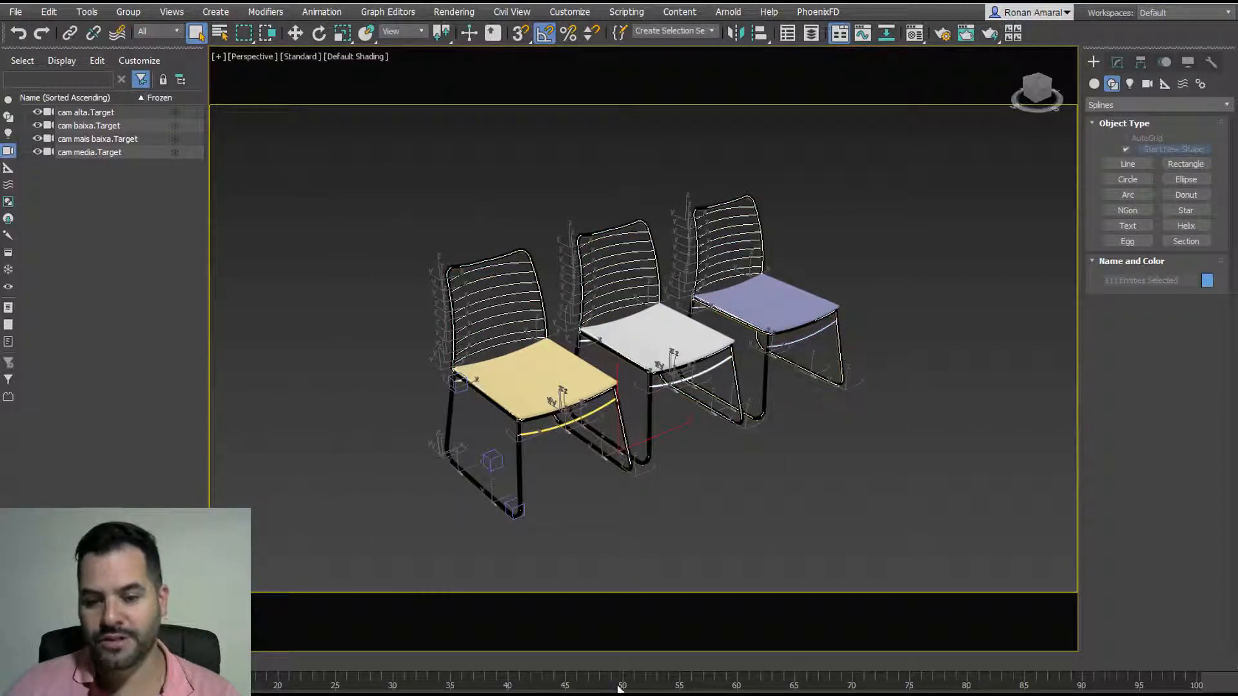
{"action": "key", "text": "alt+q"}
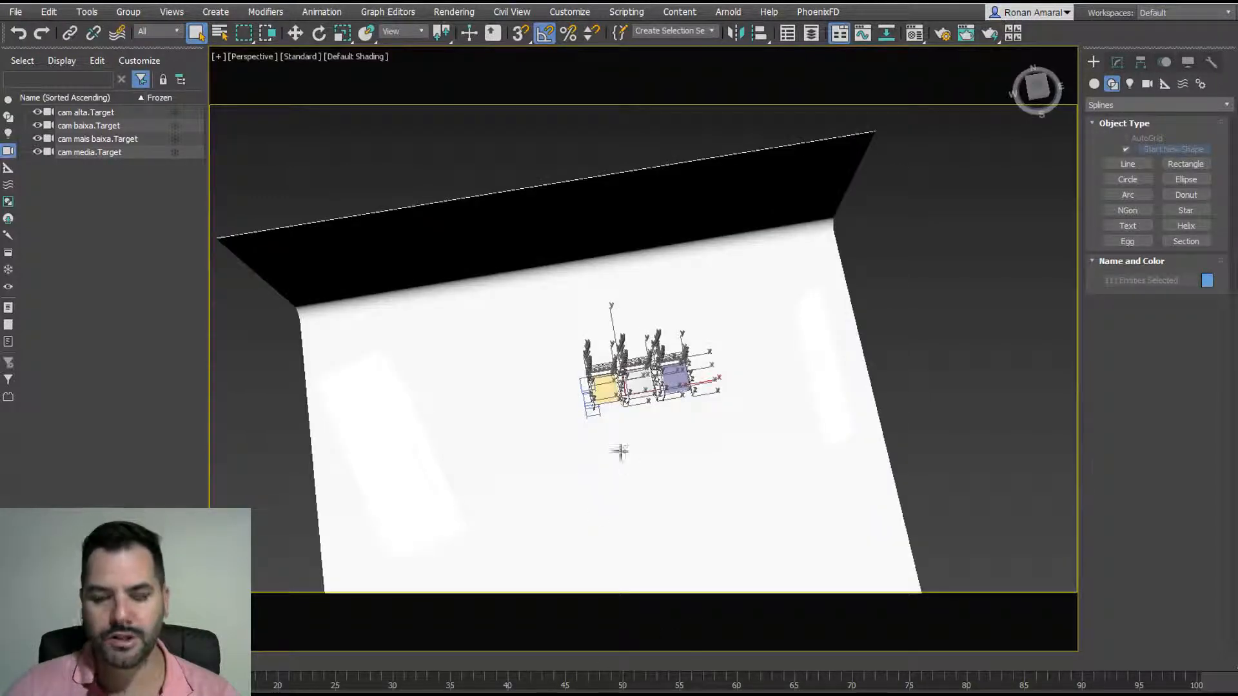
{"action": "key", "text": "alt+q"}
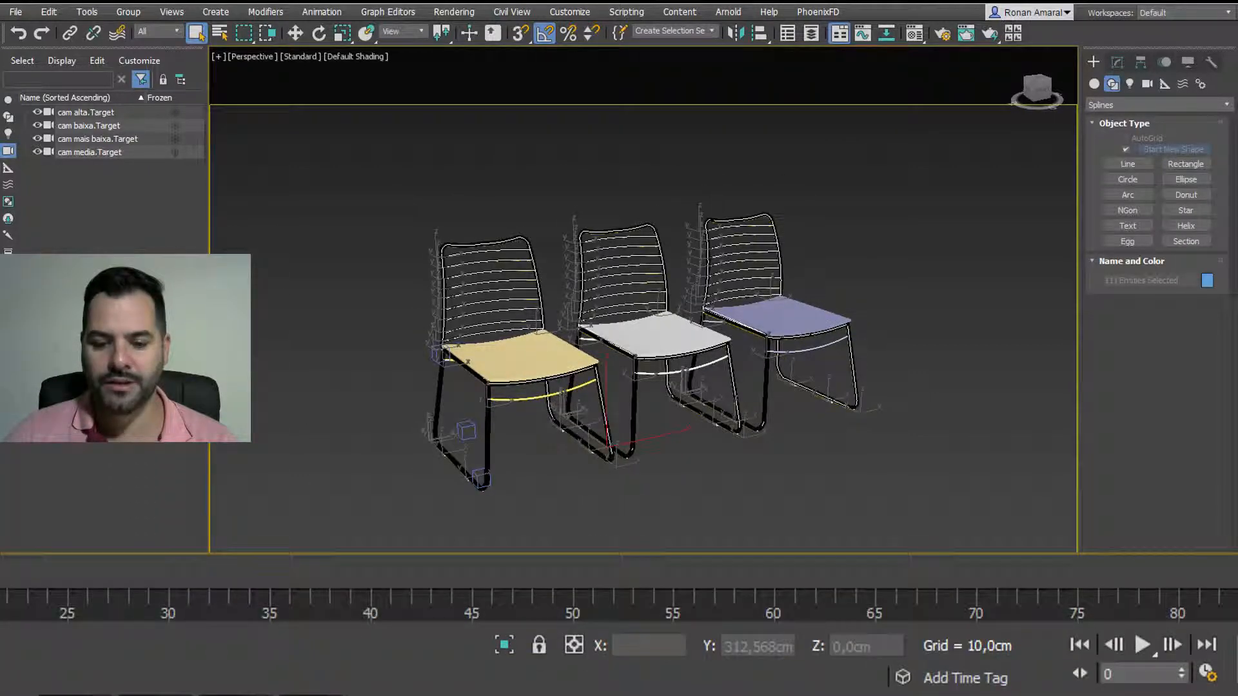
{"action": "left_click_drag", "start_coordinate": [460, 611], "coordinate": [493, 597]}
{"action": "key", "text": "alt+q"}
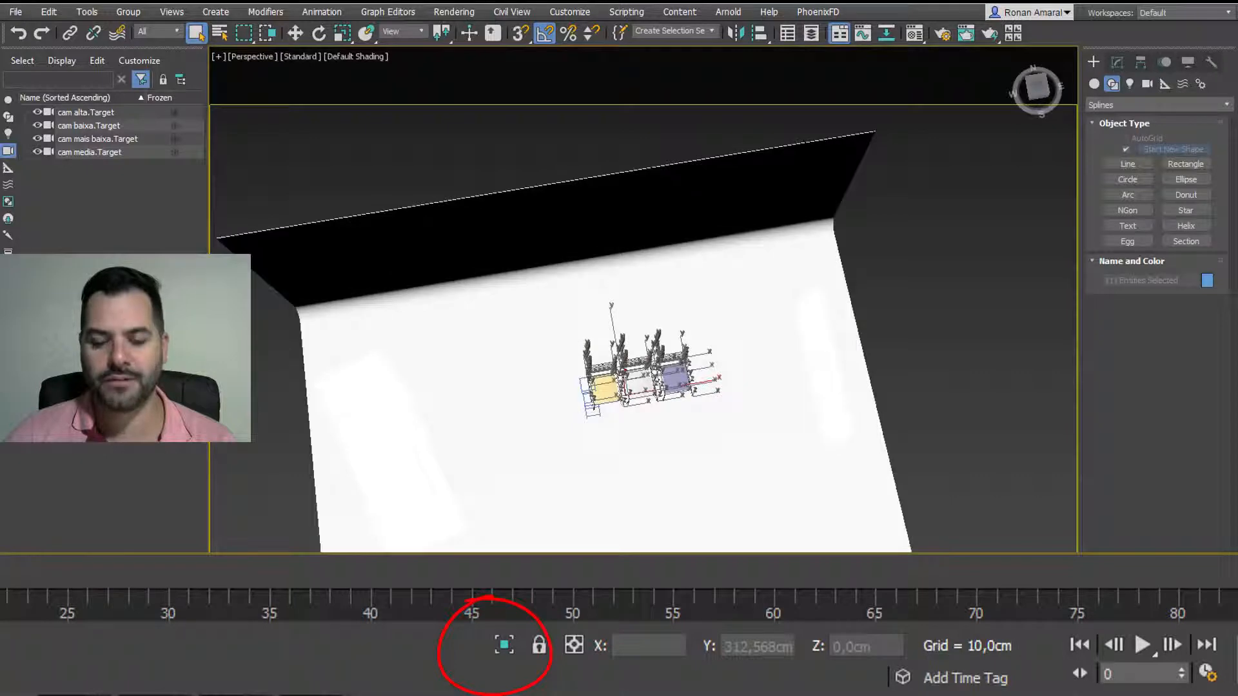
{"action": "key", "text": "alt+q"}
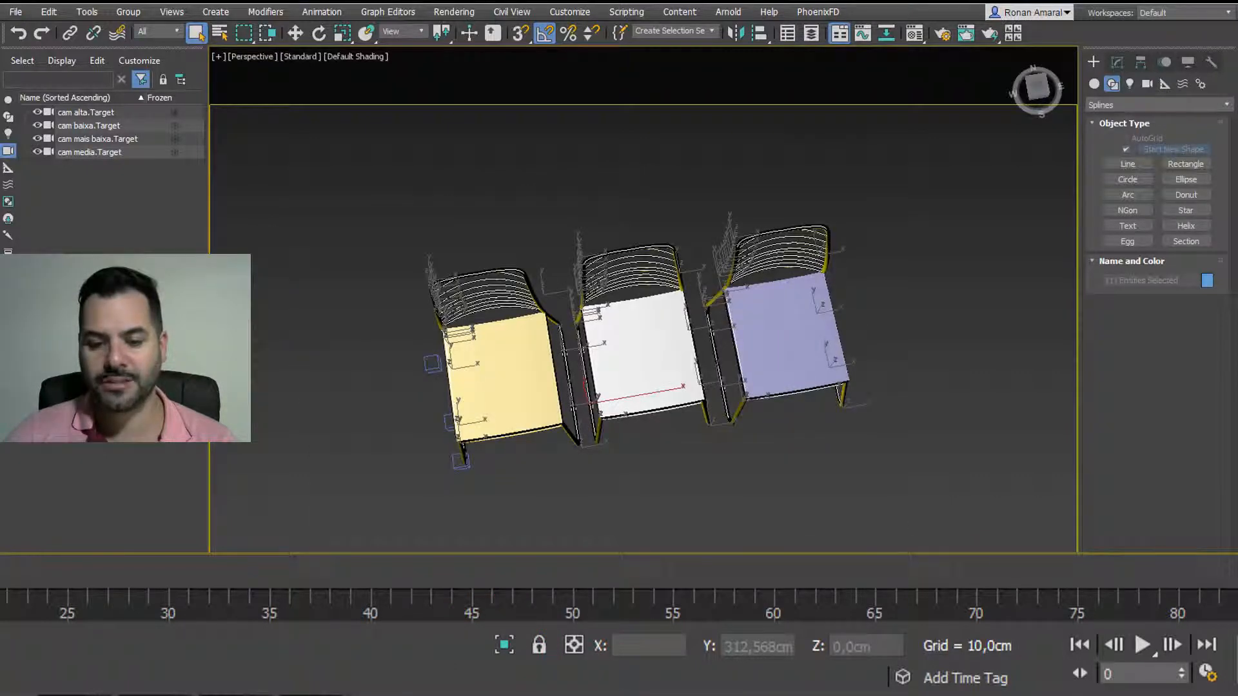
{"action": "key", "text": "alt+q"}
{"action": "middle_click_drag", "start_coordinate": [614, 536], "coordinate": [654, 466], "text": "alt"}
{"action": "key", "text": "z"}
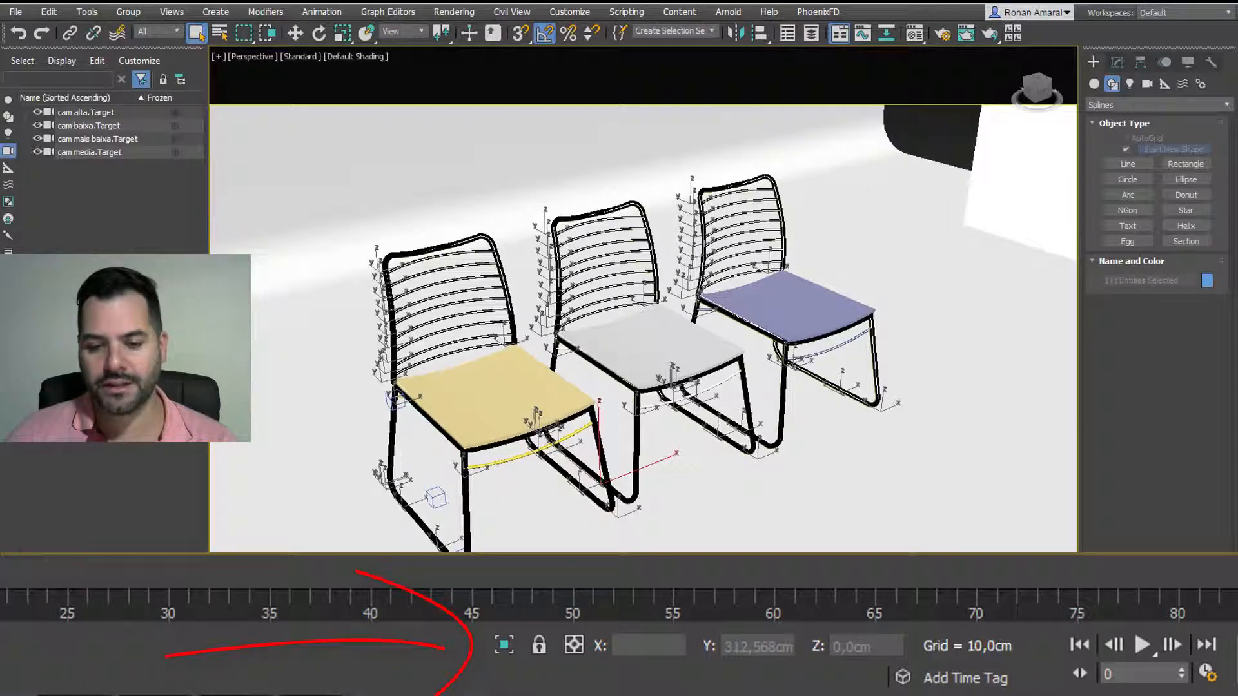
{"action": "key", "text": "alt+q"}
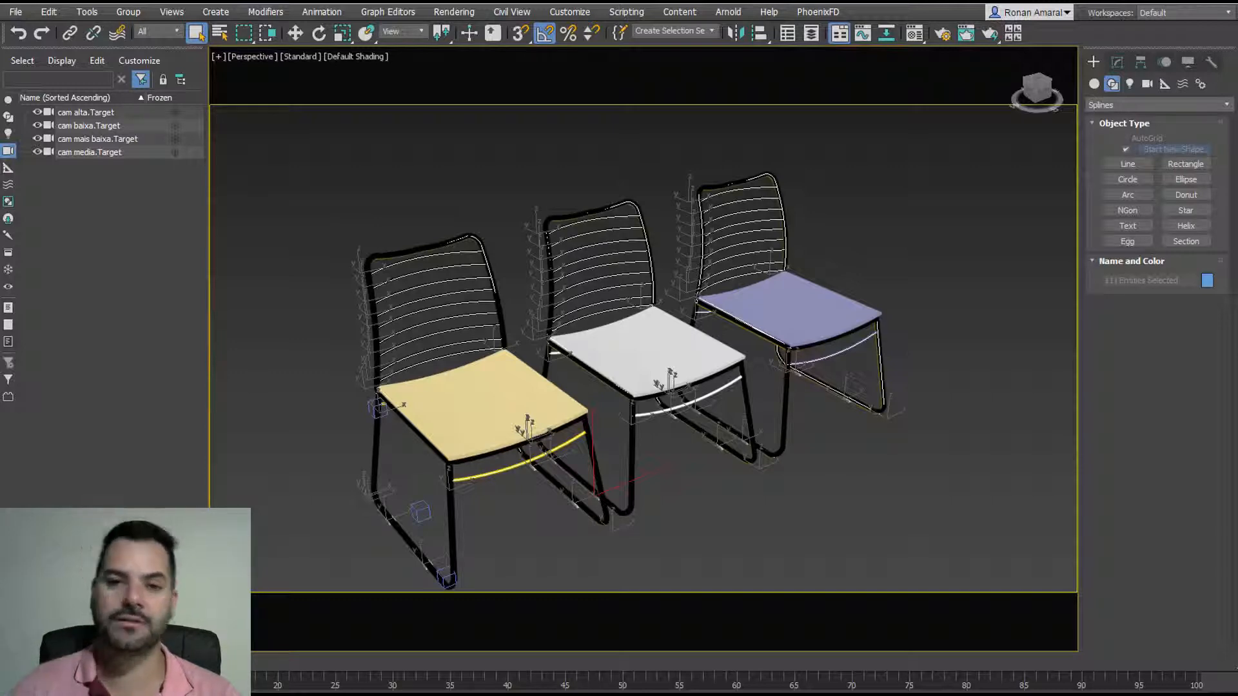
Step: Limit the Selection Filter to Shapes, marquee-select the chair splines, then clear the selection
{"action": "middle_click_drag", "start_coordinate": [713, 527], "coordinate": [692, 553], "text": "alt"}
{"action": "left_click", "coordinate": [355, 228]}
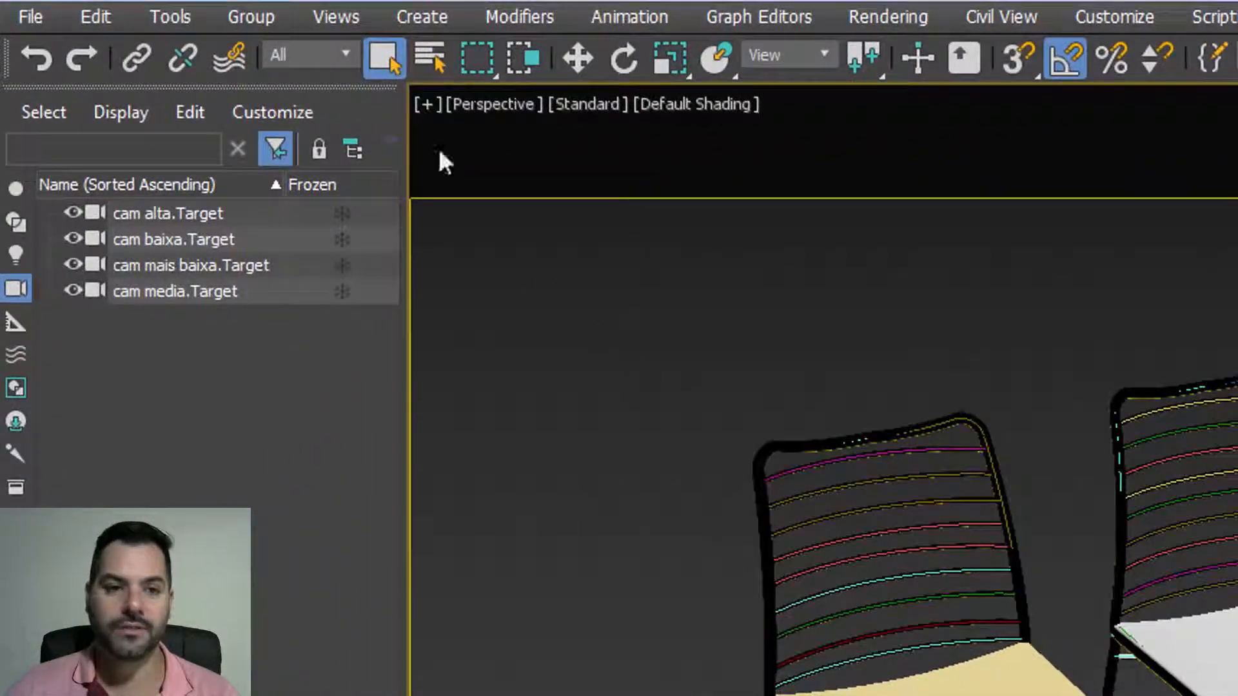
{"action": "left_click", "coordinate": [326, 58]}
{"action": "left_click", "coordinate": [312, 122]}
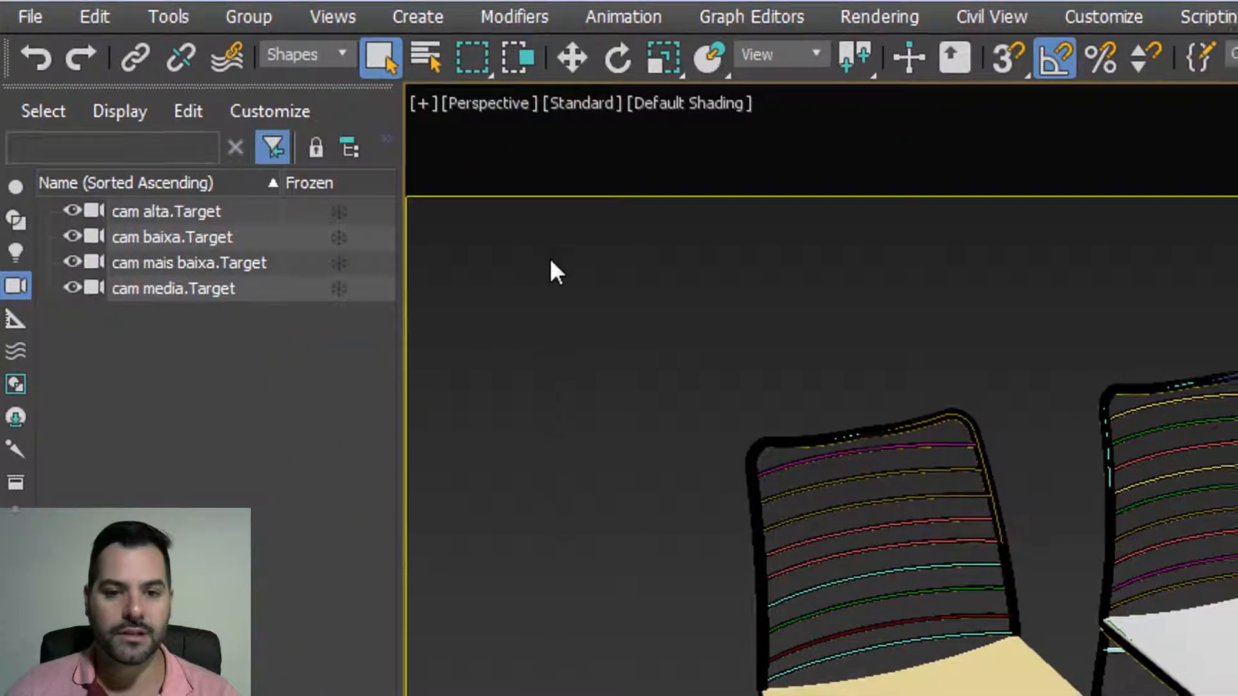
{"action": "left_click_drag", "start_coordinate": [811, 524], "coordinate": [963, 593]}
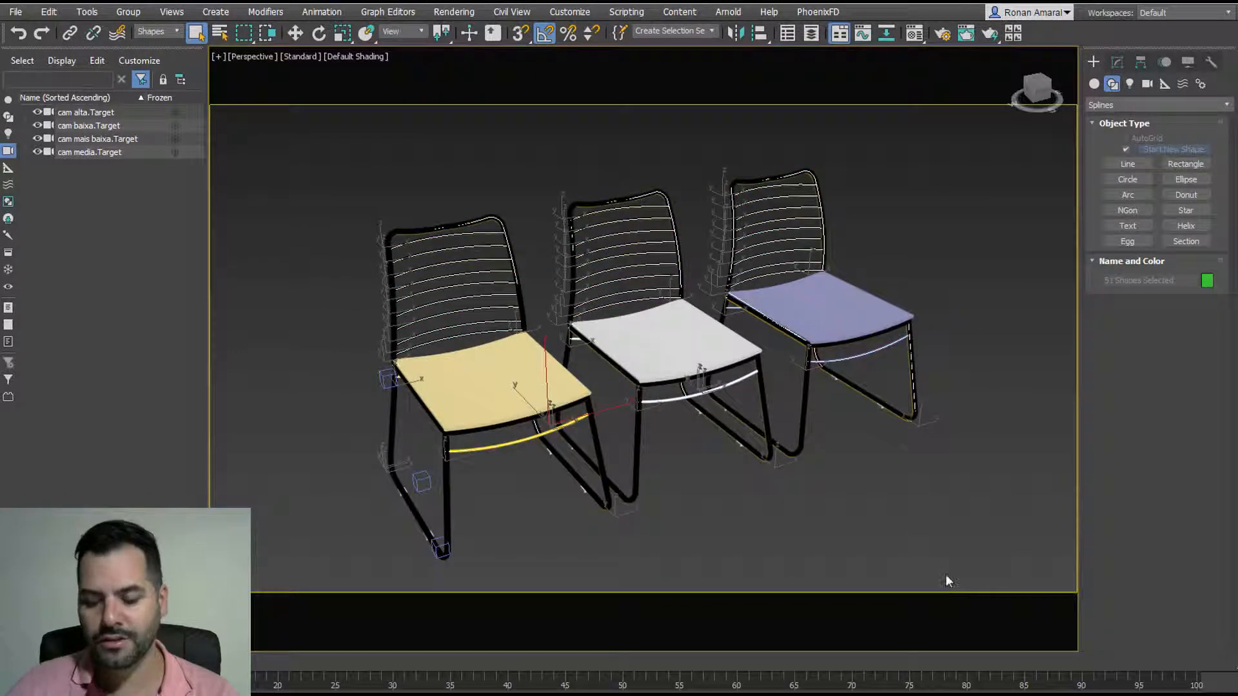
{"action": "left_click", "coordinate": [945, 574]}
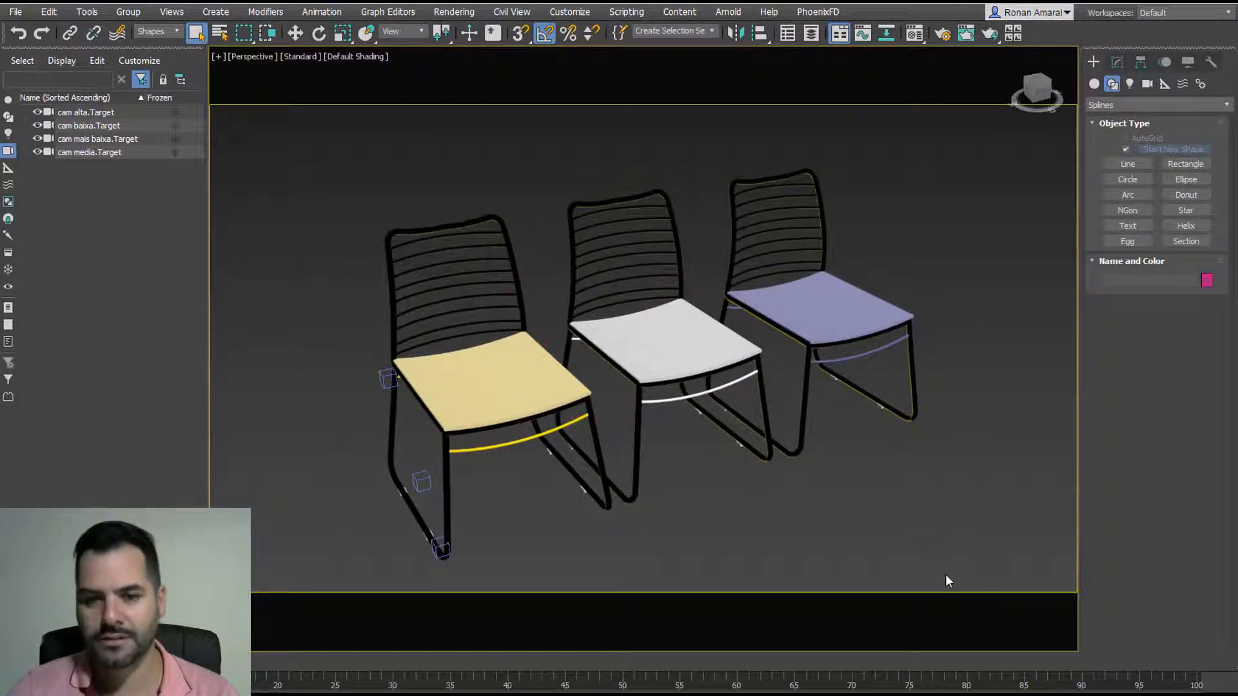
Step: Set the Selection Filter back to All object types
{"action": "mouse_move", "coordinate": [606, 315]}
{"action": "middle_mouse_down", "text": "alt"}
{"action": "mouse_move", "coordinate": [637, 279]}
{"action": "mouse_move", "coordinate": [604, 318]}
{"action": "middle_mouse_up", "text": "alt"}
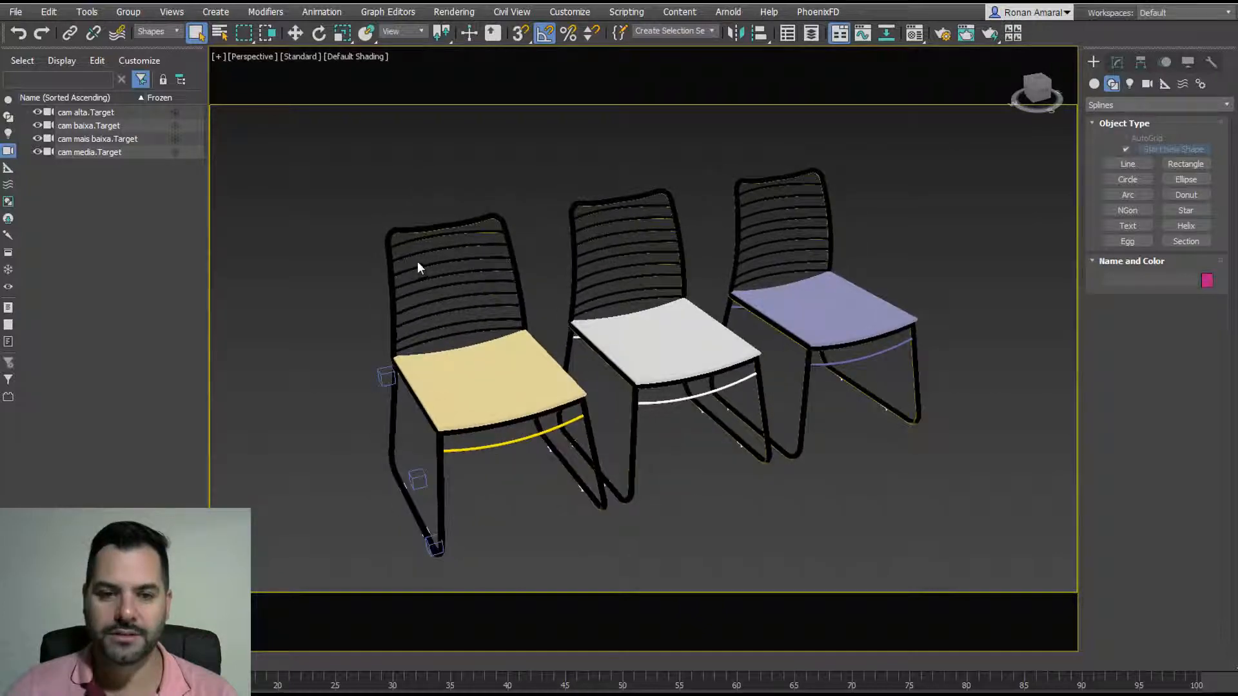
{"action": "middle_click_drag", "start_coordinate": [420, 268], "coordinate": [497, 291]}
{"action": "scroll", "coordinate": [553, 303], "scroll_direction": "up", "scroll_amount": 8}
{"action": "scroll", "coordinate": [543, 267], "scroll_direction": "down", "scroll_amount": 10}
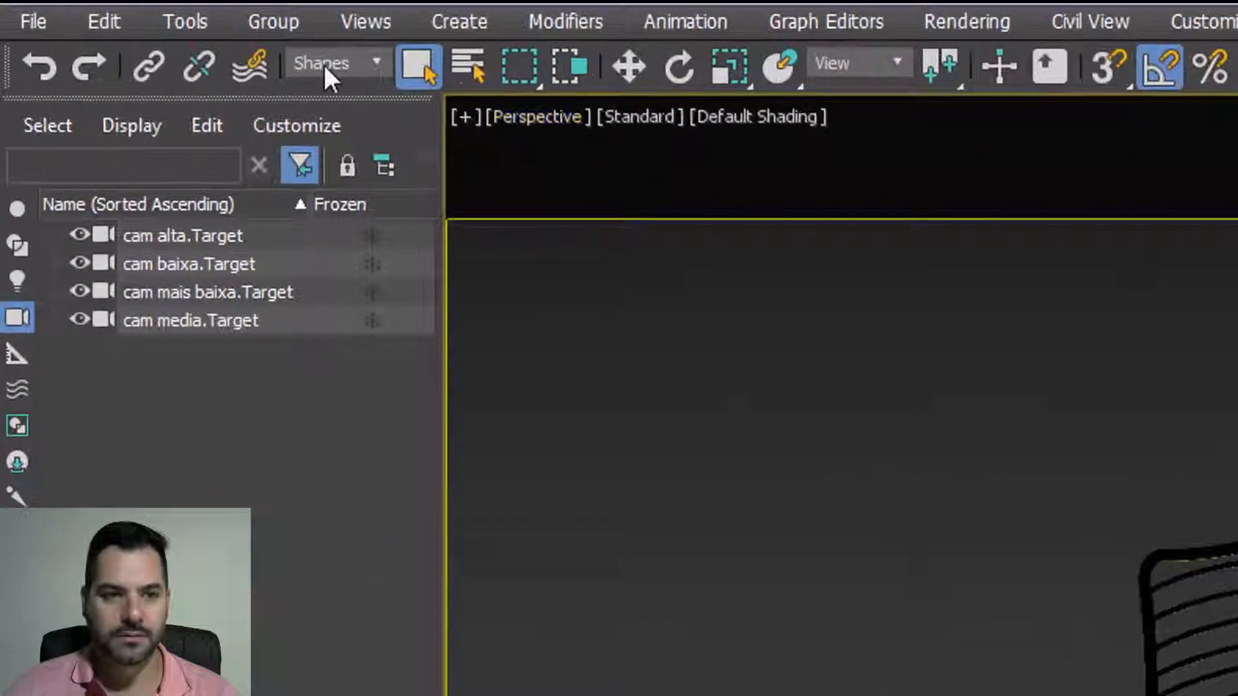
{"action": "left_click", "coordinate": [323, 63]}
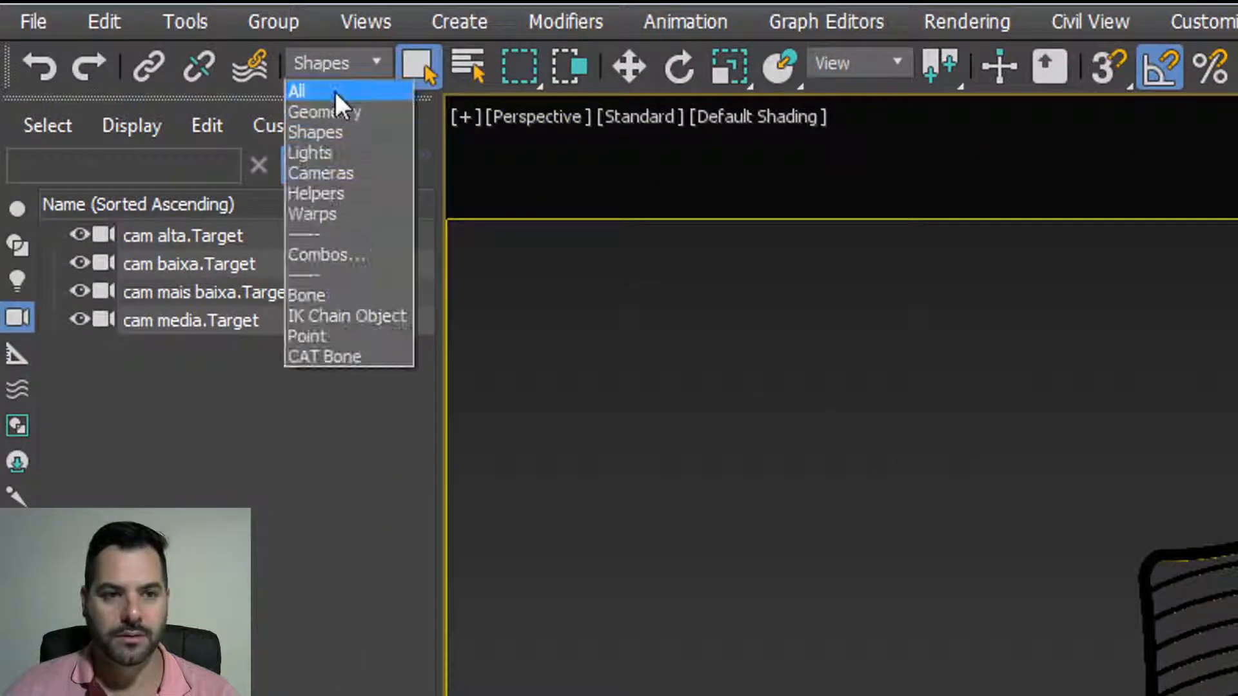
{"action": "left_click", "coordinate": [330, 90]}
{"action": "scroll", "coordinate": [525, 303], "scroll_direction": "up", "scroll_amount": 4}
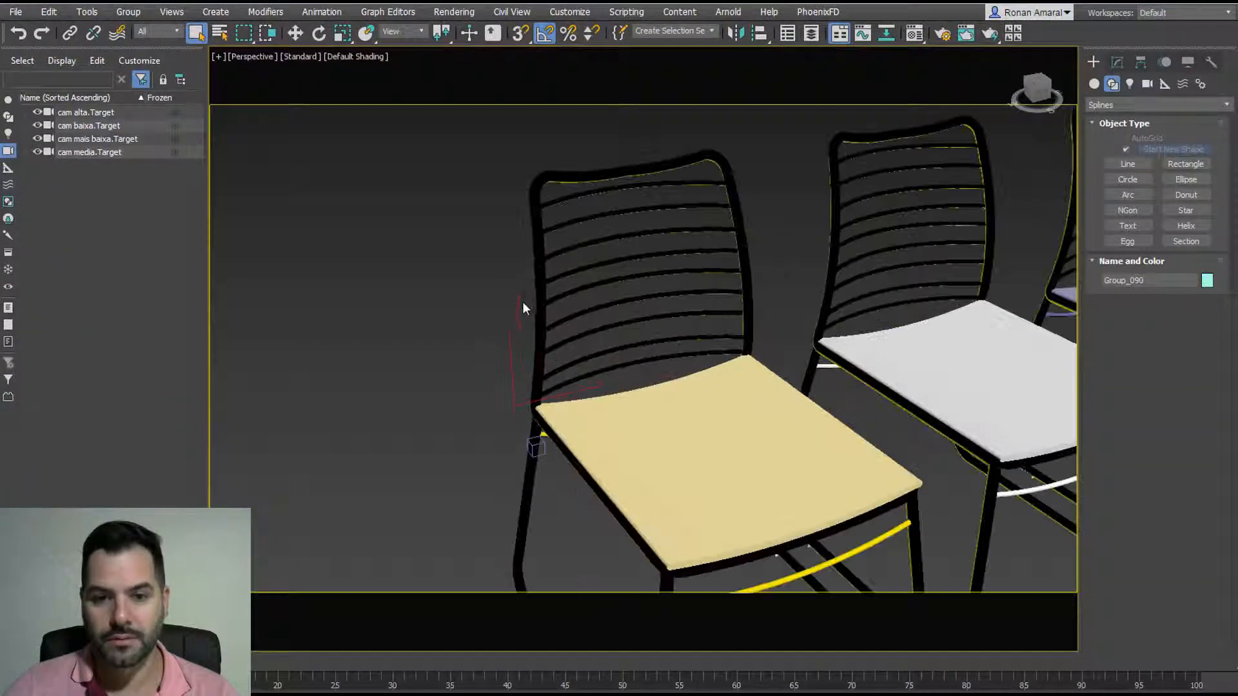
Step: Zoom and pan in close on the yellow chair's leg and cylinder rim
{"action": "middle_click_drag", "start_coordinate": [524, 307], "coordinate": [573, 381], "text": "alt"}
{"action": "key", "text": "alt+z"}
{"action": "left_click_drag", "start_coordinate": [542, 402], "coordinate": [552, 336]}
{"action": "middle_click_drag", "start_coordinate": [552, 335], "coordinate": [494, 389]}
{"action": "left_click_drag", "start_coordinate": [477, 377], "coordinate": [472, 334]}
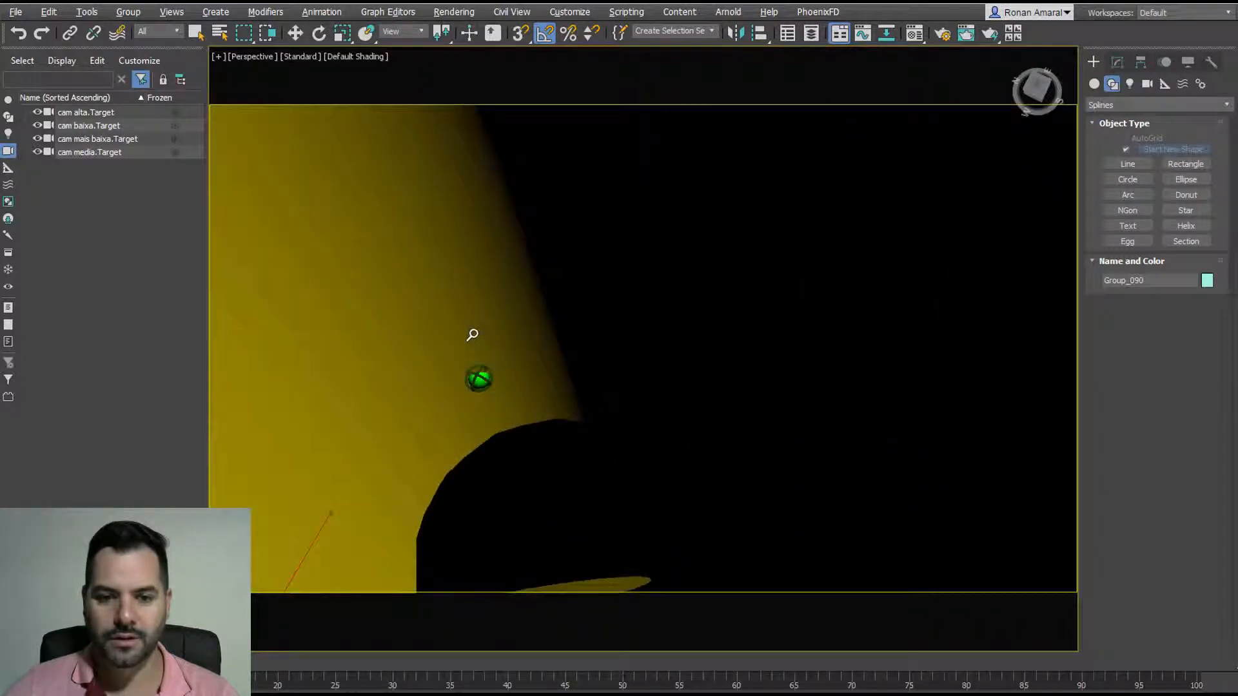
{"action": "middle_click_drag", "start_coordinate": [476, 333], "coordinate": [586, 459]}
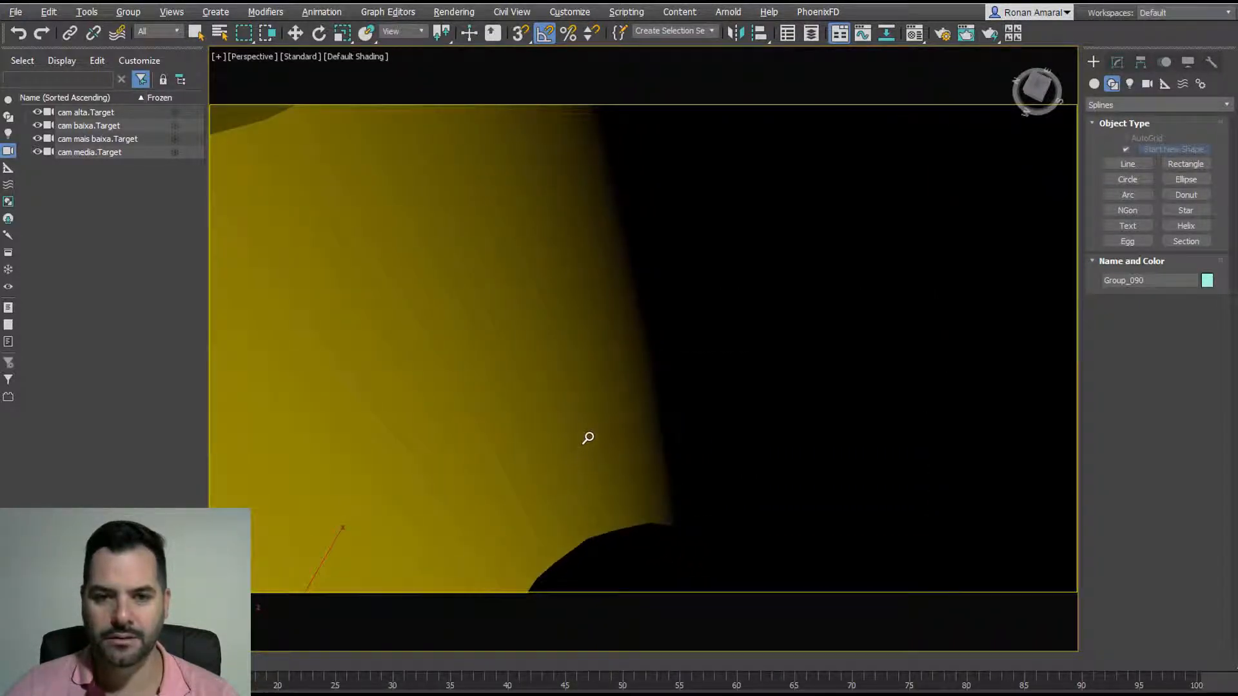
{"action": "mouse_move", "coordinate": [589, 441]}
{"action": "left_mouse_down"}
{"action": "mouse_move", "coordinate": [618, 514]}
{"action": "mouse_move", "coordinate": [597, 445]}
{"action": "left_mouse_up"}
Step: Zoom back out to a frontal view and marquee-select the left chair's ten parts
{"action": "middle_click_drag", "start_coordinate": [596, 445], "coordinate": [749, 298]}
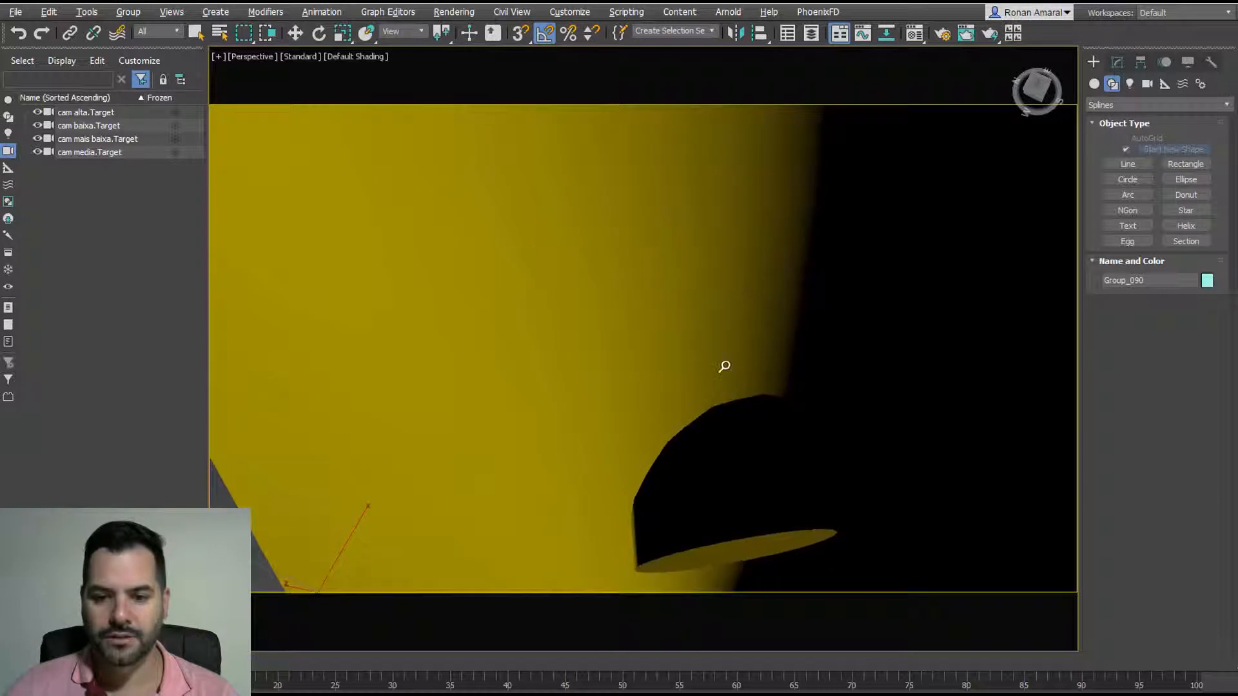
{"action": "left_click_drag", "start_coordinate": [725, 351], "coordinate": [731, 447]}
{"action": "middle_click_drag", "start_coordinate": [731, 446], "coordinate": [617, 395], "text": "alt"}
{"action": "right_click", "coordinate": [668, 385]}
{"action": "scroll", "coordinate": [617, 395], "scroll_direction": "down", "scroll_amount": 5}
{"action": "left_click_drag", "start_coordinate": [453, 213], "coordinate": [702, 492]}
{"action": "middle_click_drag", "start_coordinate": [702, 492], "coordinate": [847, 531], "text": "alt"}
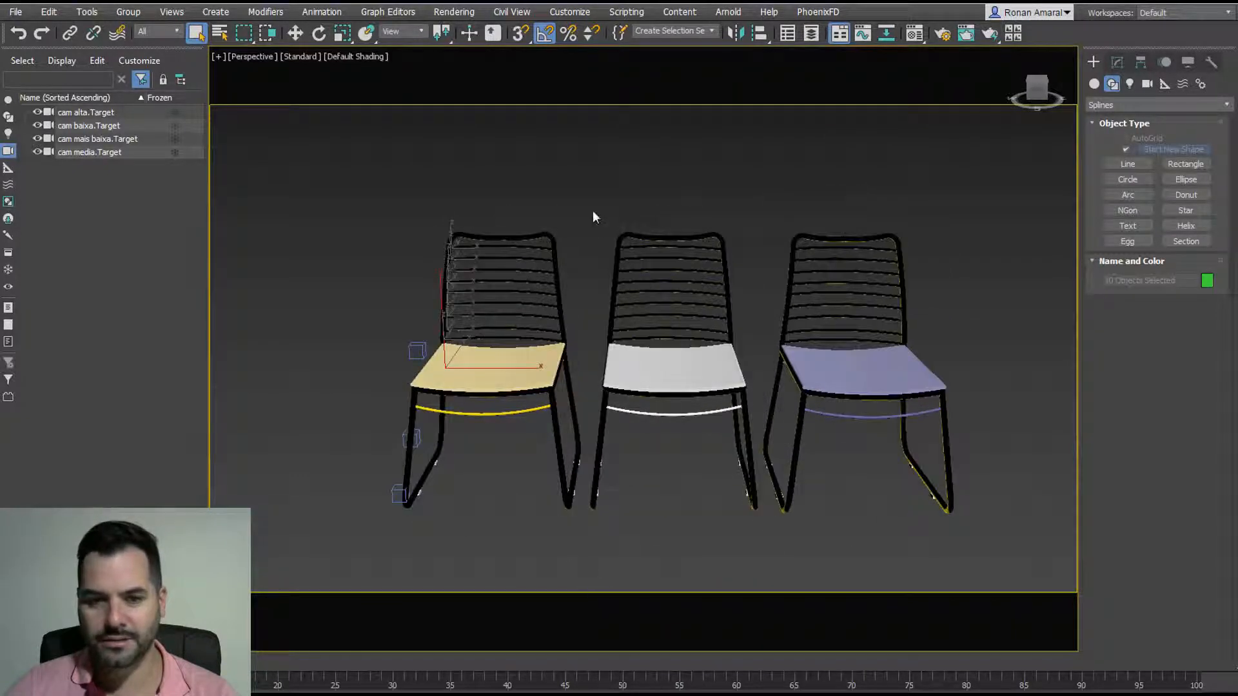
Step: Delete the middle and right chairs plus a leftover stray leg
{"action": "left_click_drag", "start_coordinate": [591, 213], "coordinate": [1040, 606]}
{"action": "key", "text": "Delete"}
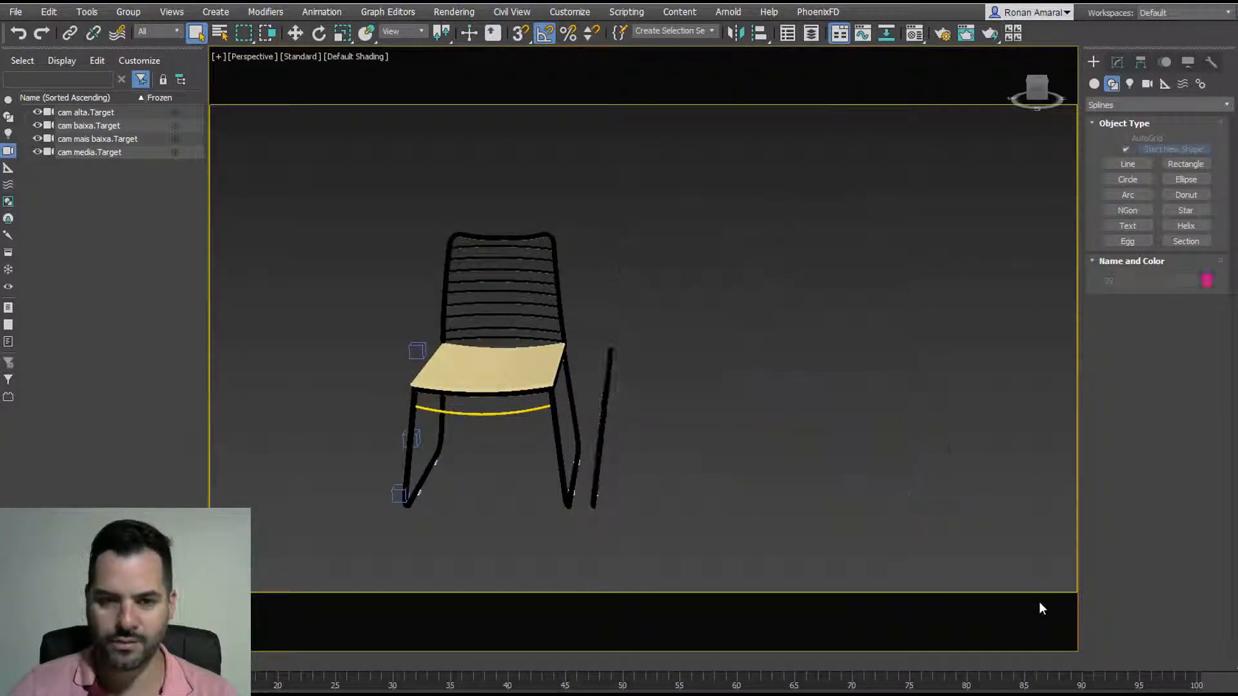
{"action": "left_click", "coordinate": [608, 387]}
{"action": "key", "text": "Delete"}
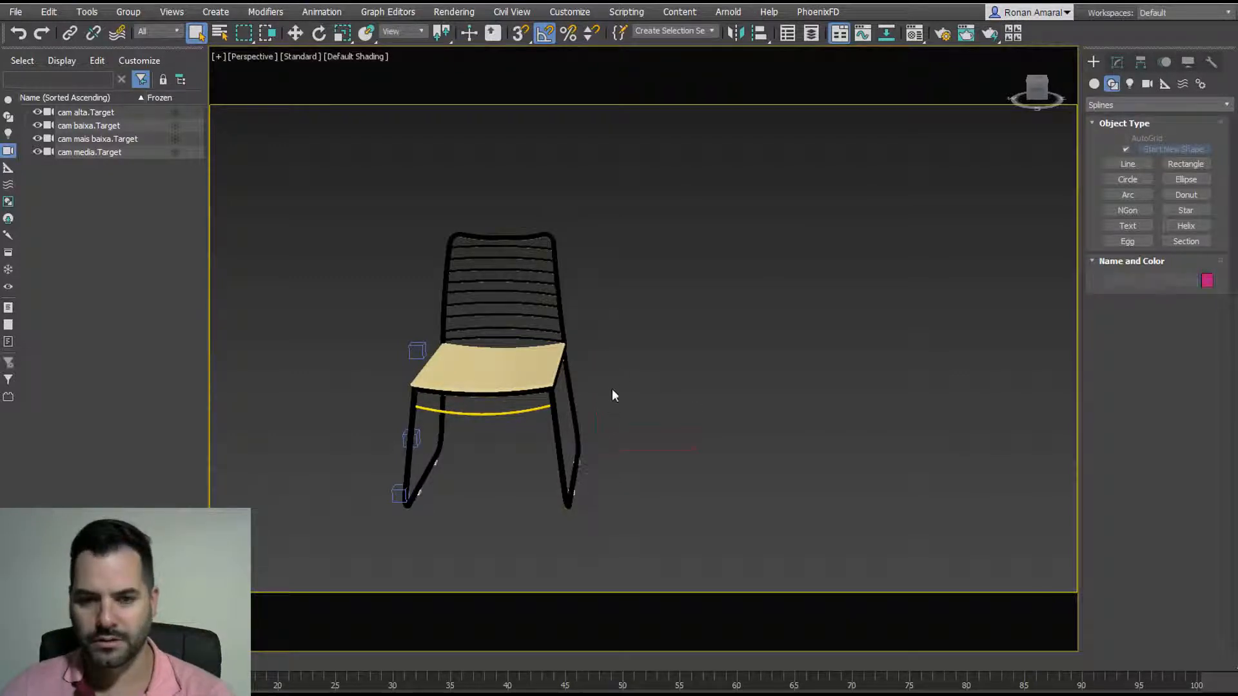
Step: Frame the remaining chair and group its parts as Group001
{"action": "key", "text": "z"}
{"action": "scroll", "coordinate": [611, 378], "scroll_direction": "down", "scroll_amount": 2}
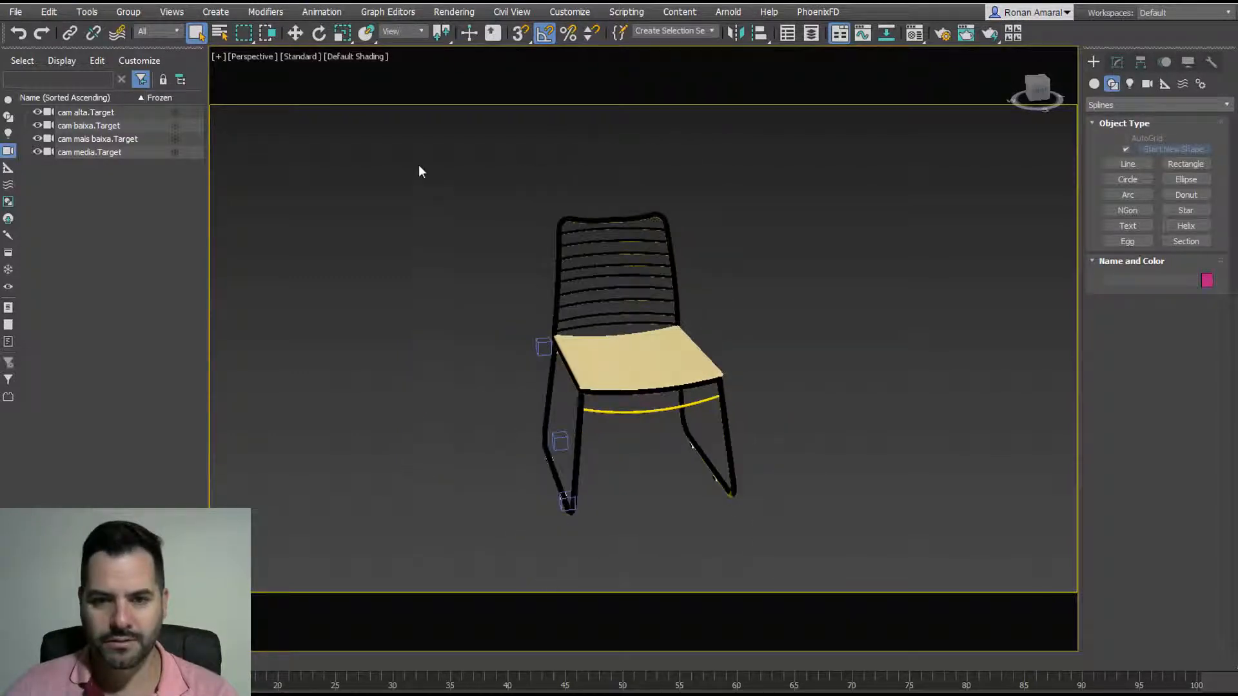
{"action": "left_click_drag", "start_coordinate": [420, 171], "coordinate": [846, 566]}
{"action": "key", "text": "ctrl+g"}
{"action": "key", "text": "Return"}
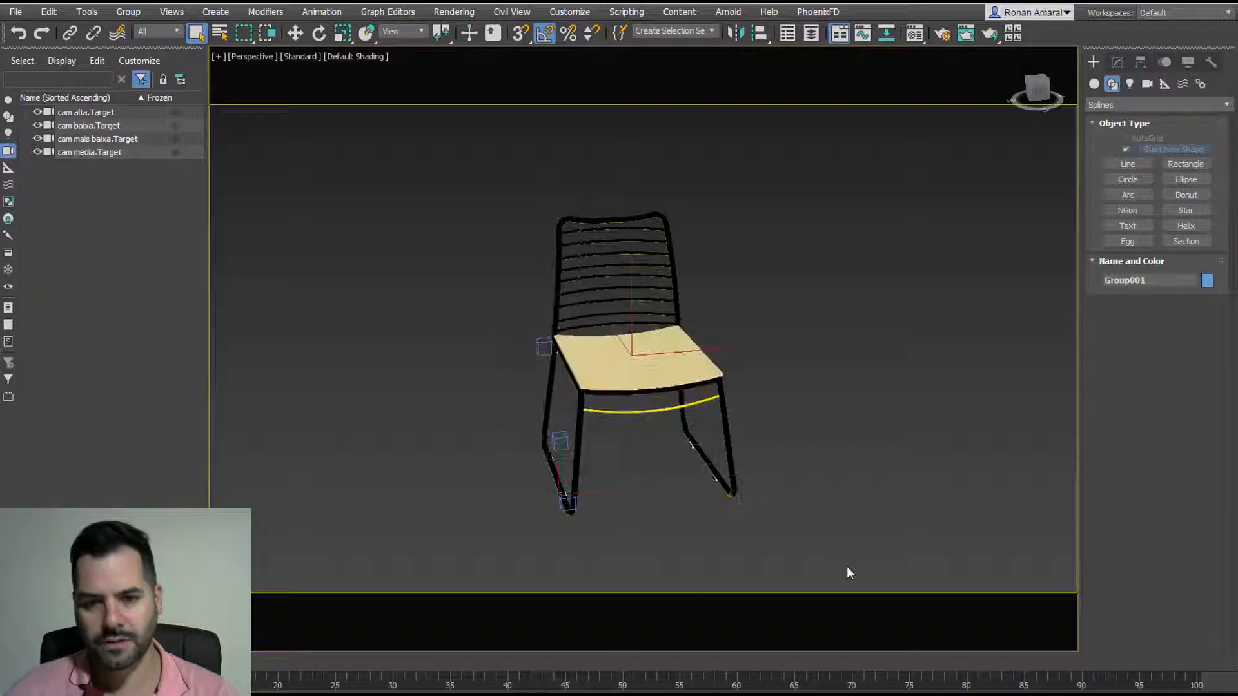
Step: Switch to the cam media view, then move and rotate the chair group into place
{"action": "key", "text": "c"}
{"action": "double_click", "coordinate": [585, 259]}
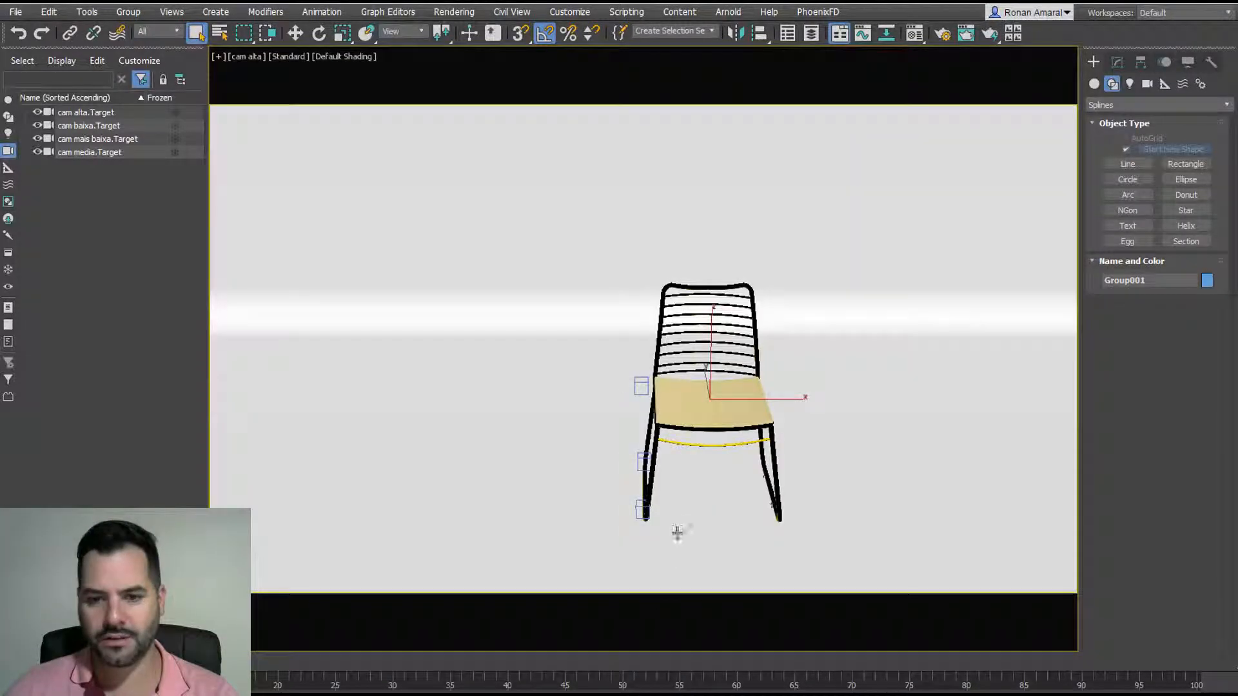
{"action": "key", "text": "w"}
{"action": "key", "text": "c"}
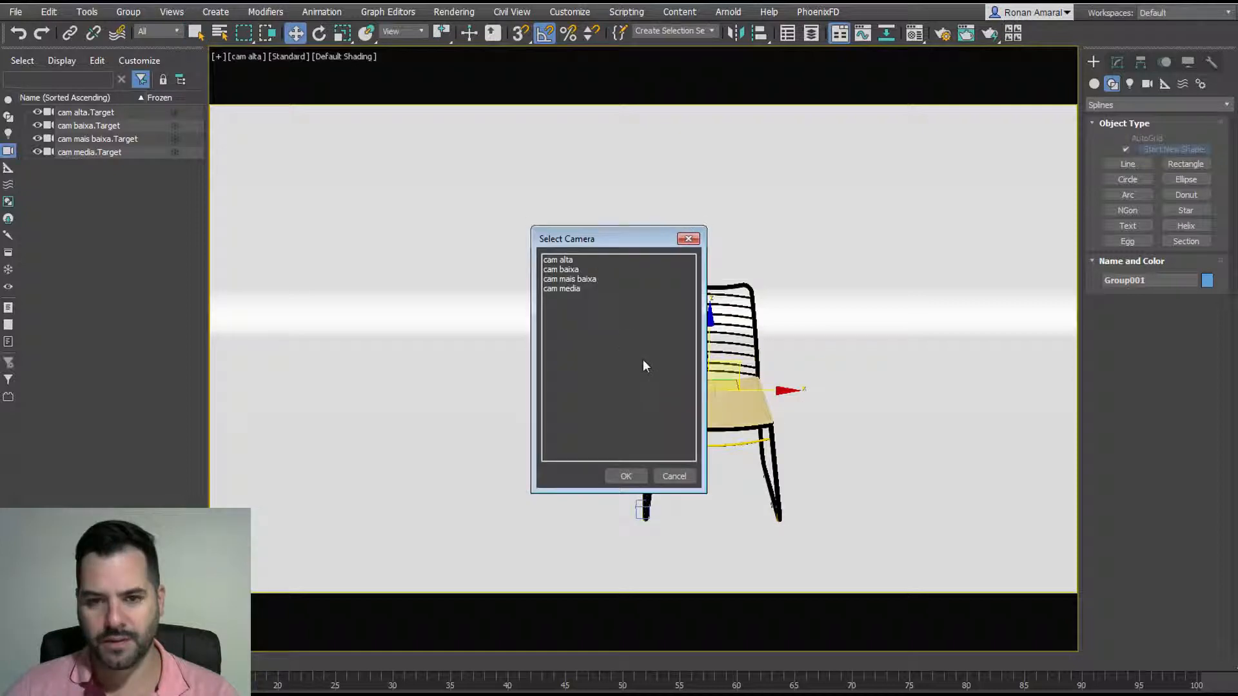
{"action": "double_click", "coordinate": [585, 289]}
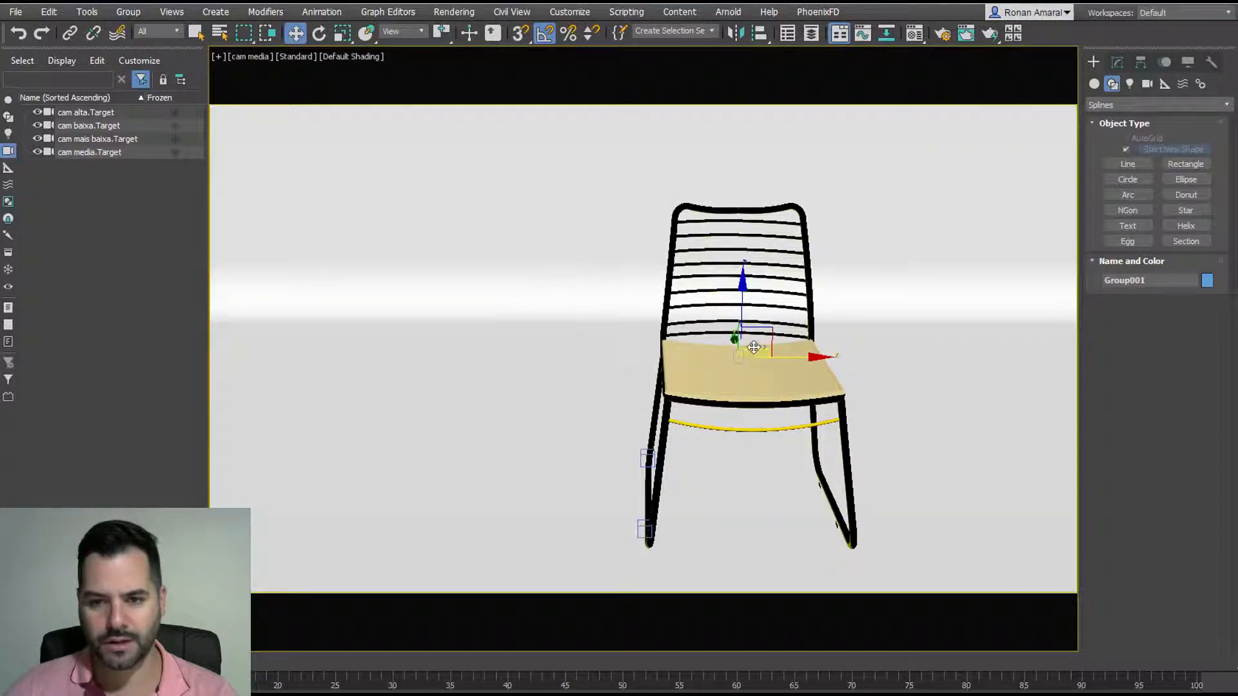
{"action": "left_click_drag", "start_coordinate": [754, 347], "coordinate": [654, 369]}
{"action": "key", "text": "e"}
{"action": "key", "text": "w"}
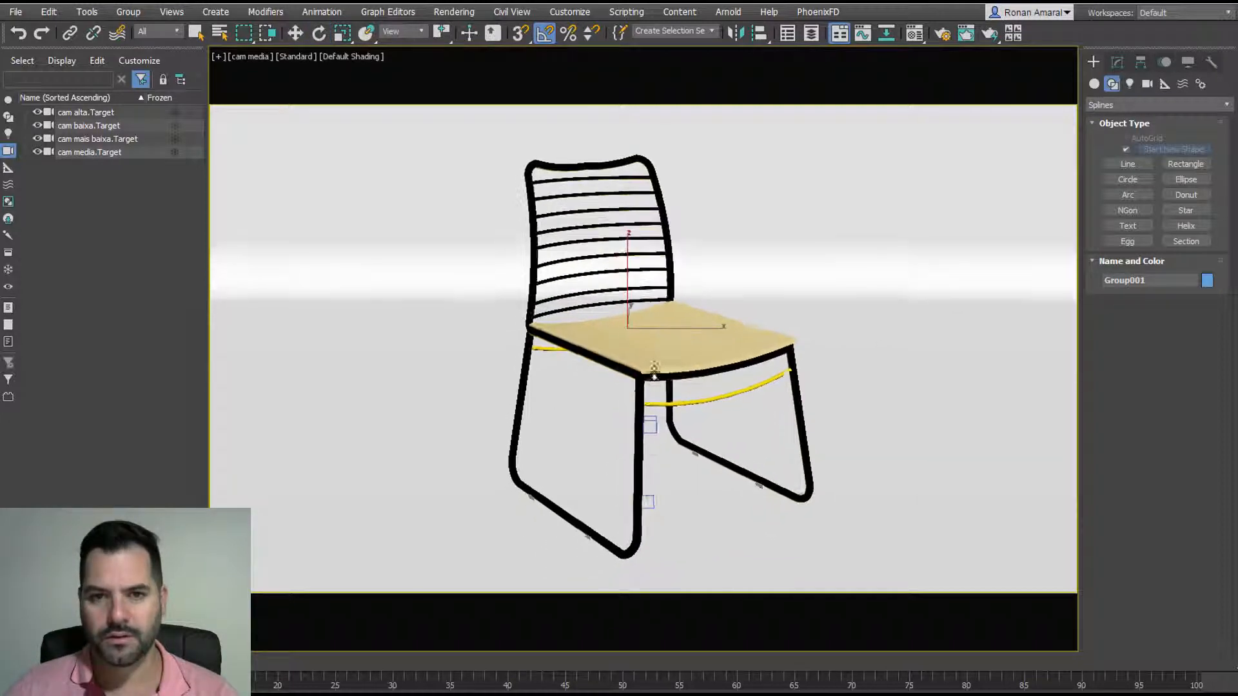
Step: Render the cam media view, shrink the render window, and hide the white backdrop with Alt+Q
{"action": "left_click", "coordinate": [990, 36]}
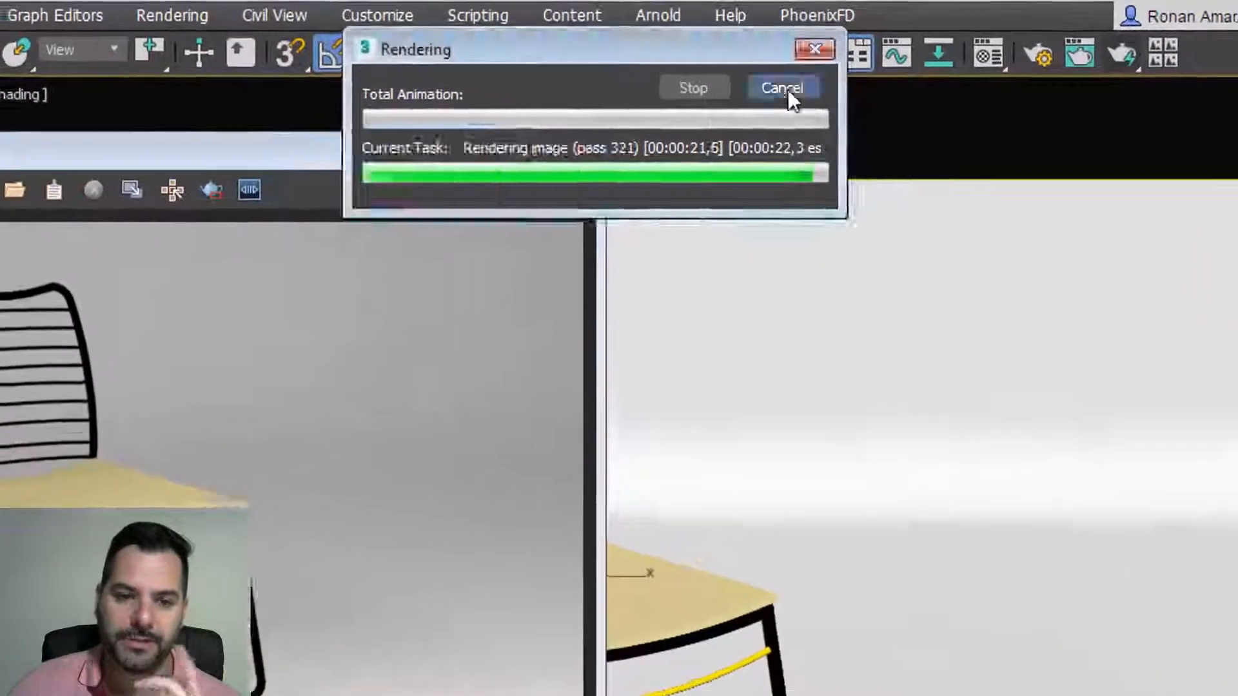
{"action": "left_click", "coordinate": [799, 53]}
{"action": "double_click", "coordinate": [419, 160]}
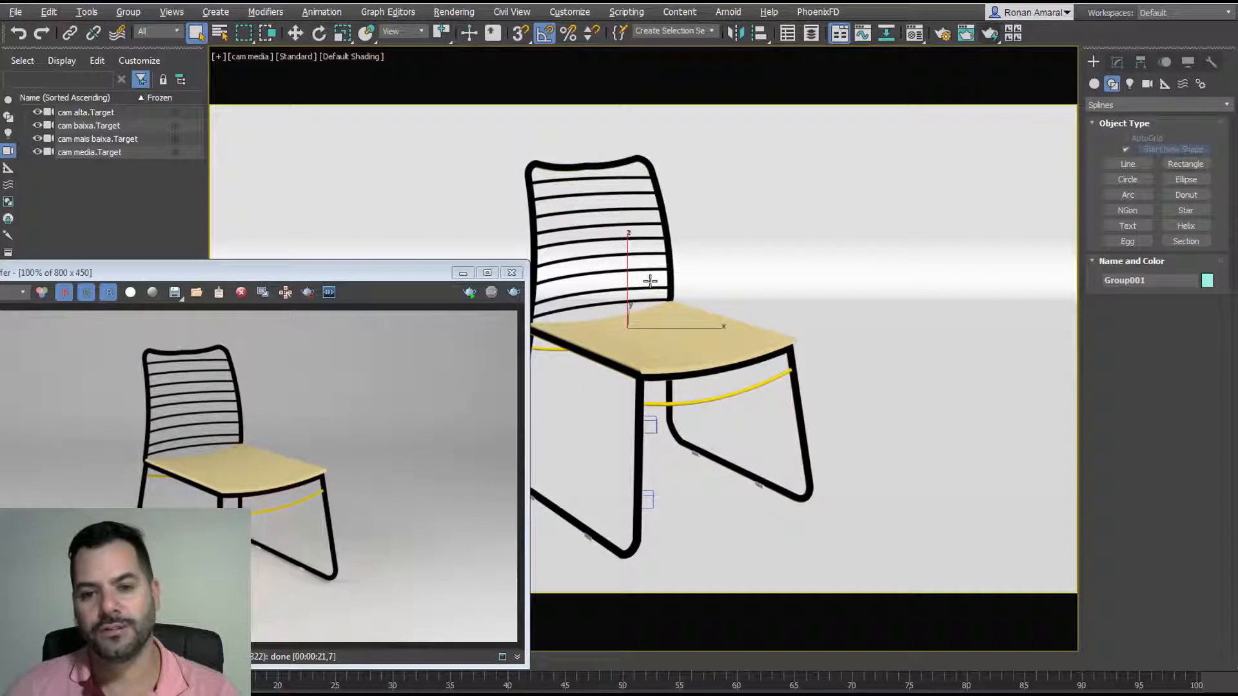
{"action": "key", "text": "alt+q"}
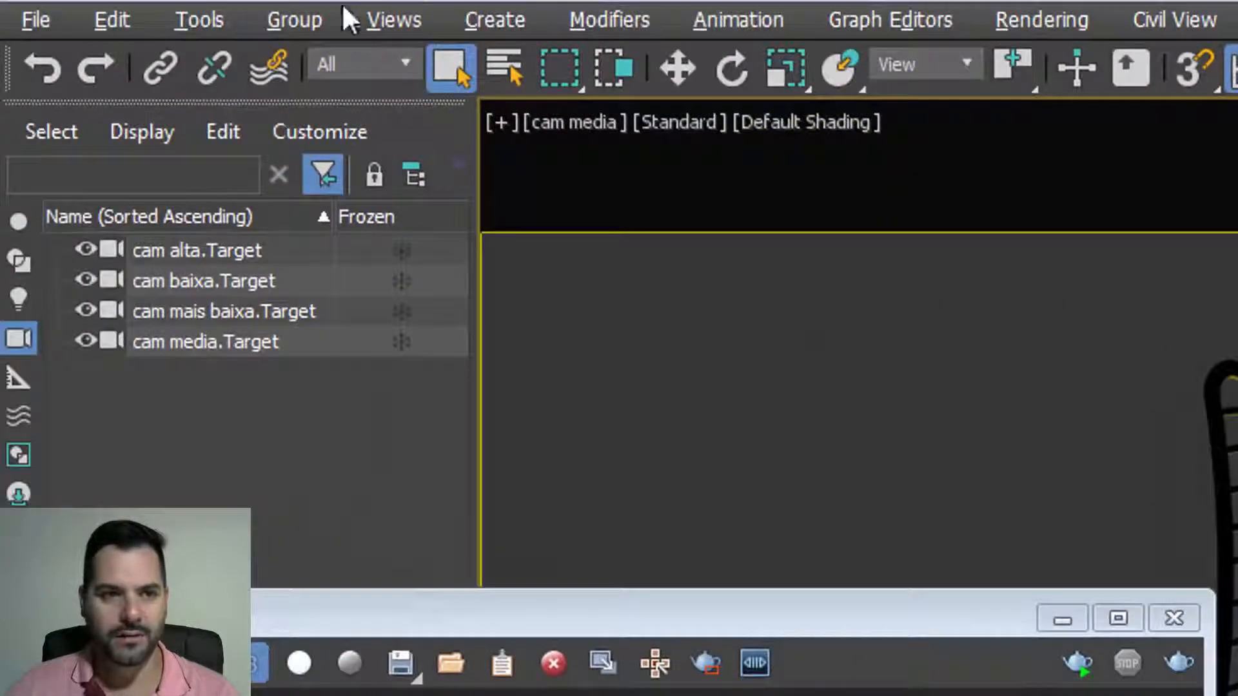
Step: Ungroup the chair and select one of its parts
{"action": "left_click", "coordinate": [294, 19]}
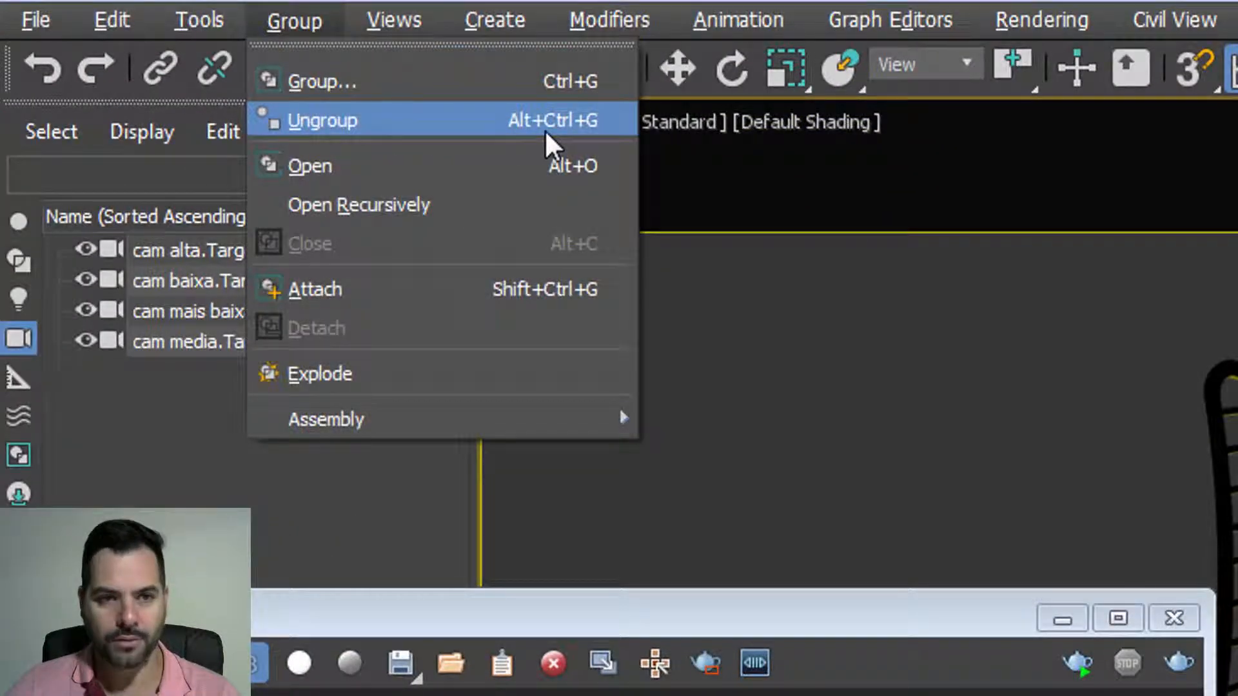
{"action": "left_click", "coordinate": [565, 122]}
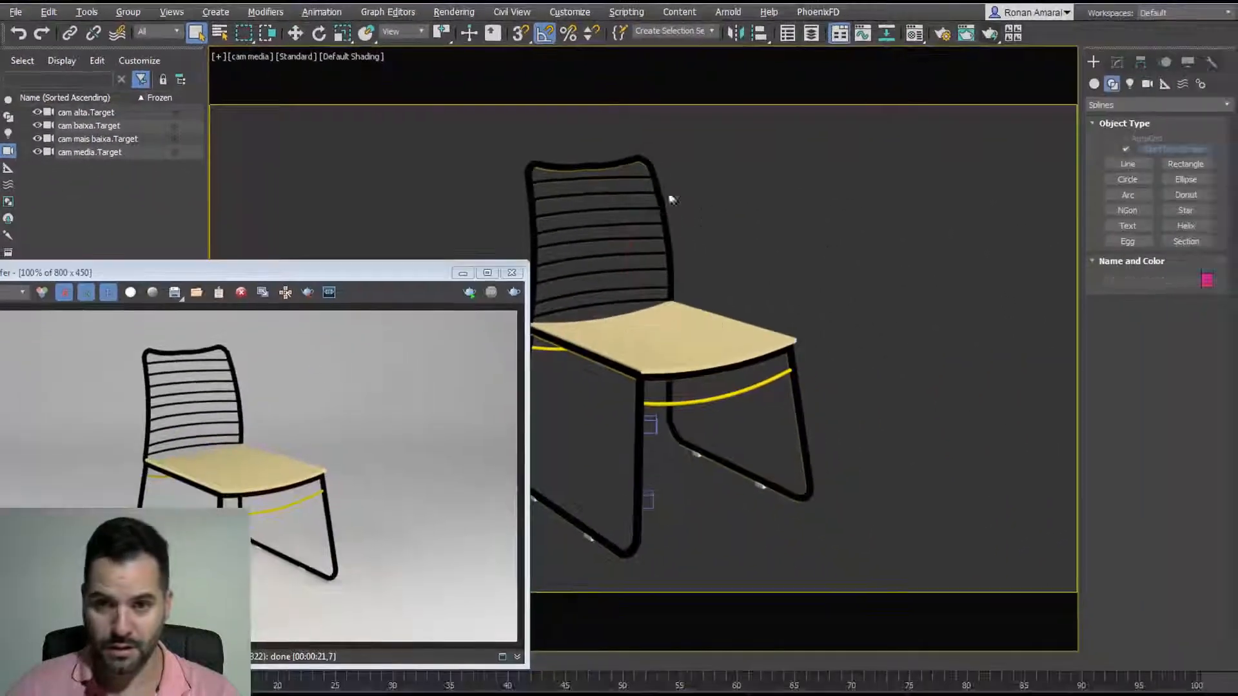
{"action": "left_click", "coordinate": [647, 163]}
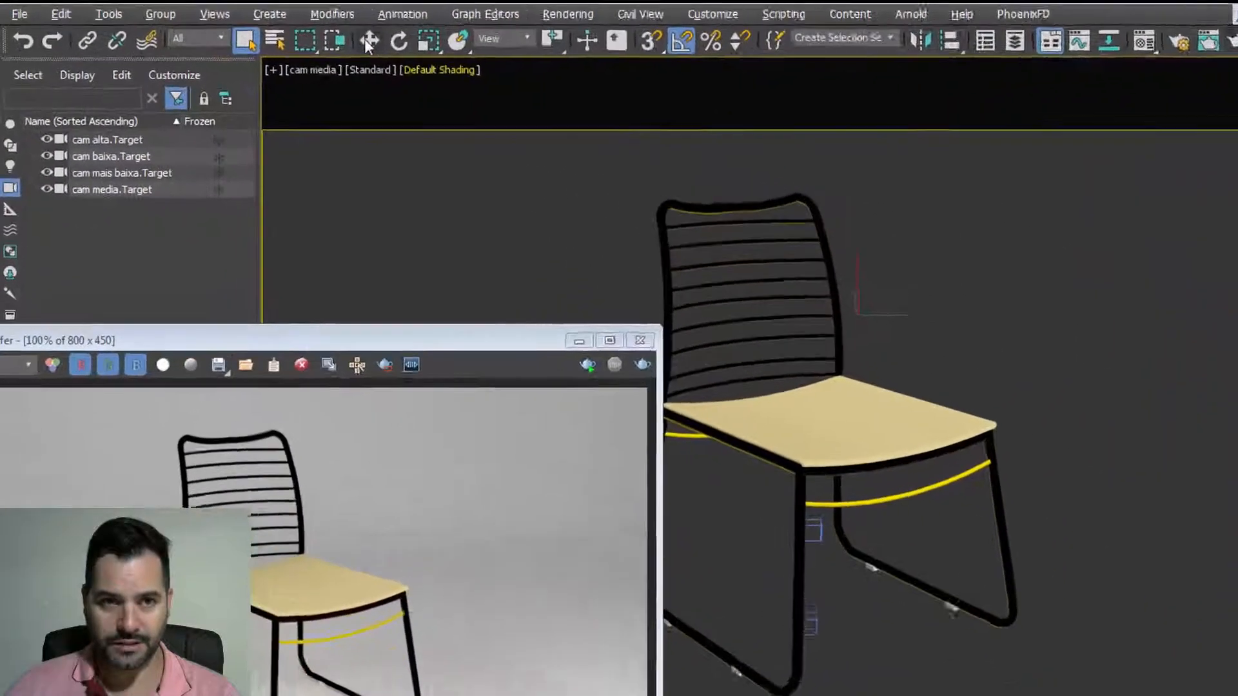
Step: Test-move the frame and a backrest slat, undo both moves, and drag the render window aside
{"action": "left_click", "coordinate": [367, 41]}
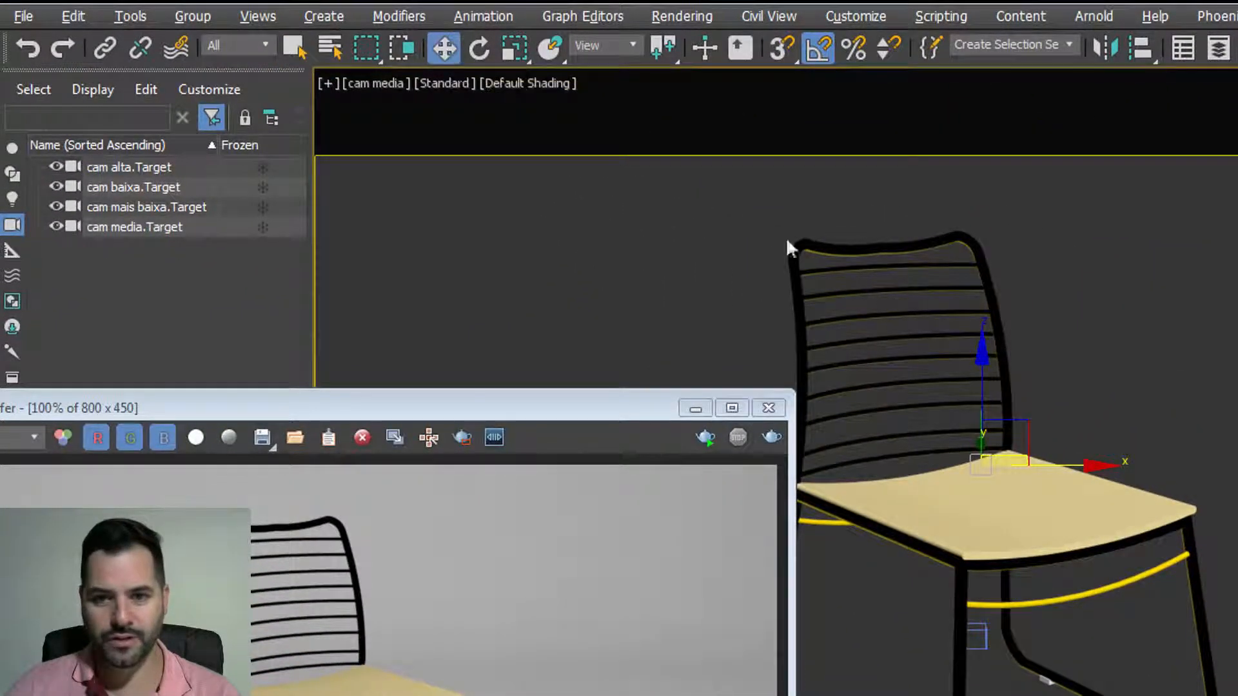
{"action": "left_click_drag", "start_coordinate": [1025, 423], "coordinate": [1100, 229]}
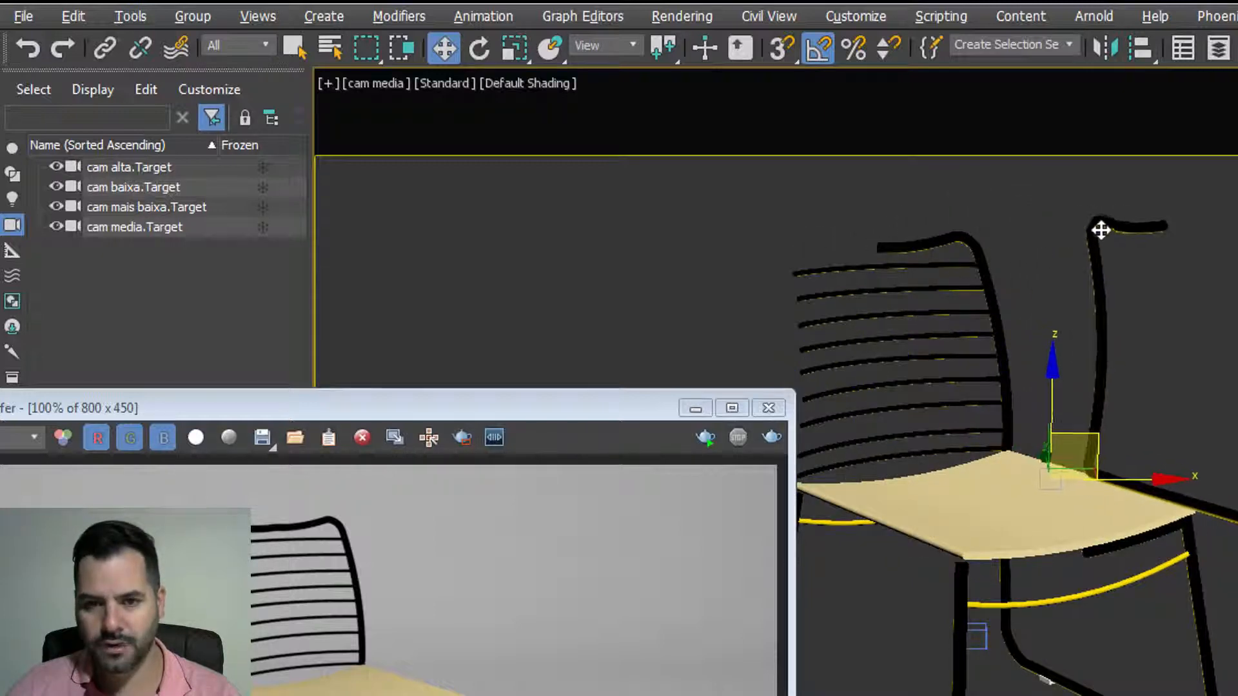
{"action": "key", "text": "ctrl+z"}
{"action": "left_click_drag", "start_coordinate": [909, 291], "coordinate": [1083, 324]}
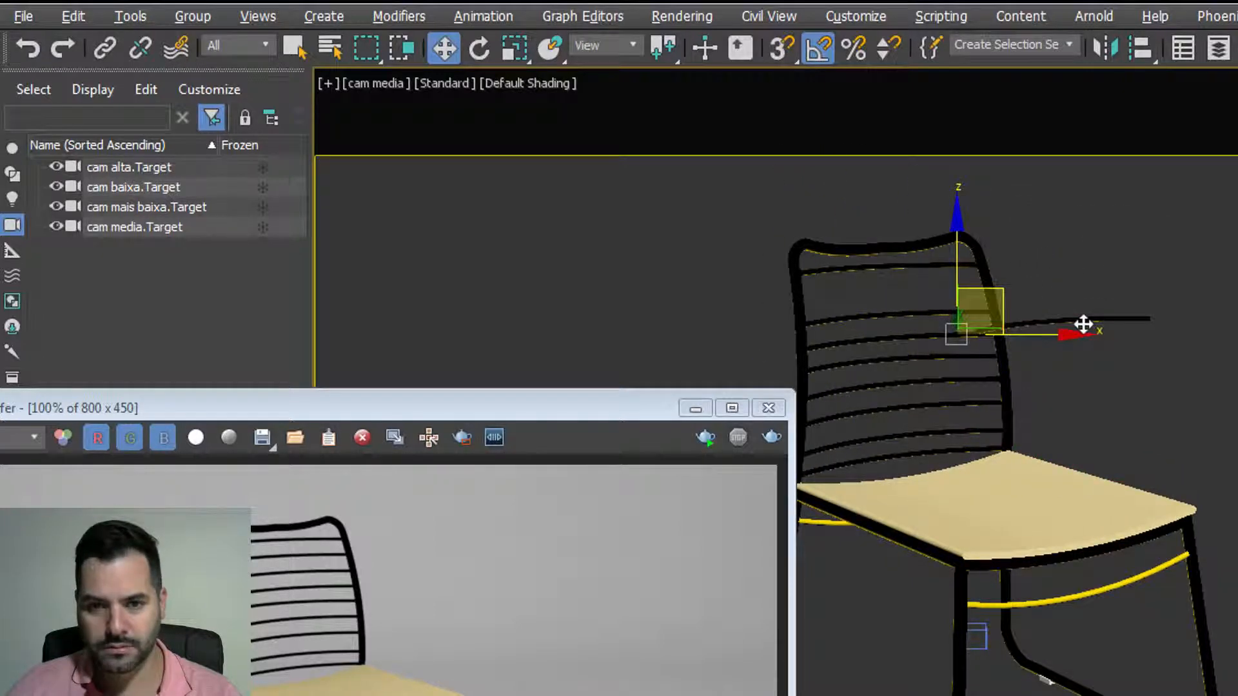
{"action": "key", "text": "ctrl+z"}
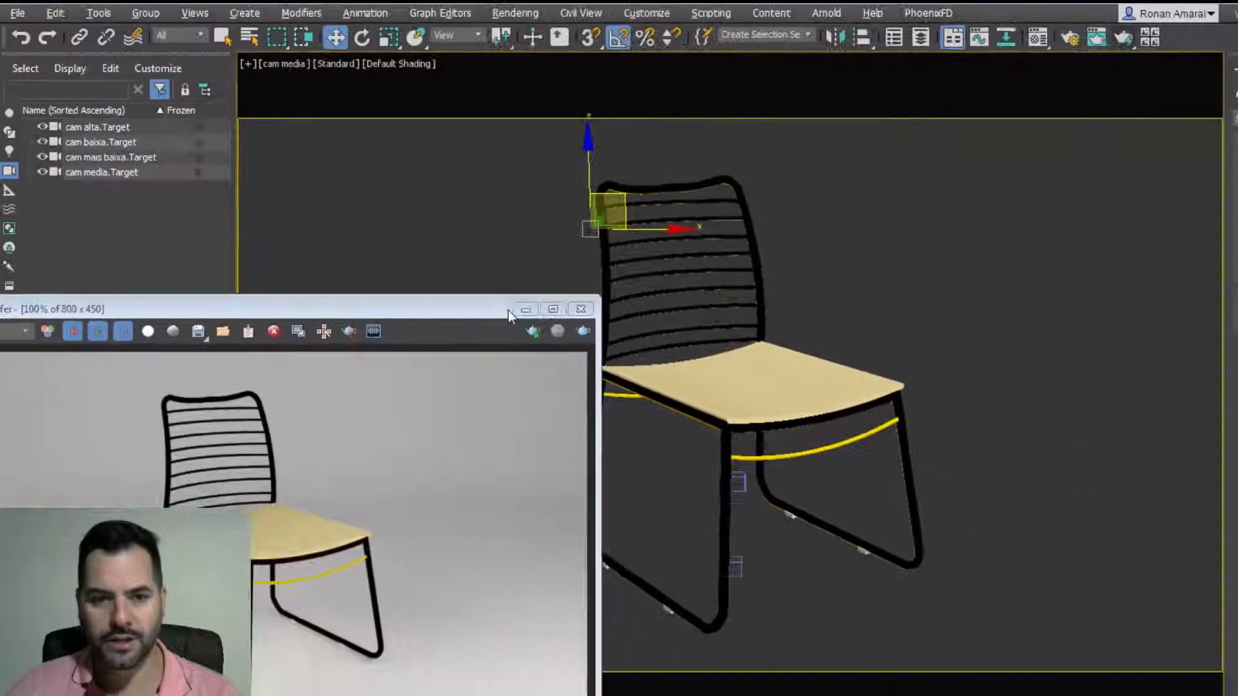
{"action": "left_click_drag", "start_coordinate": [666, 408], "coordinate": [544, 381]}
{"action": "left_click_drag", "start_coordinate": [362, 254], "coordinate": [362, 253]}
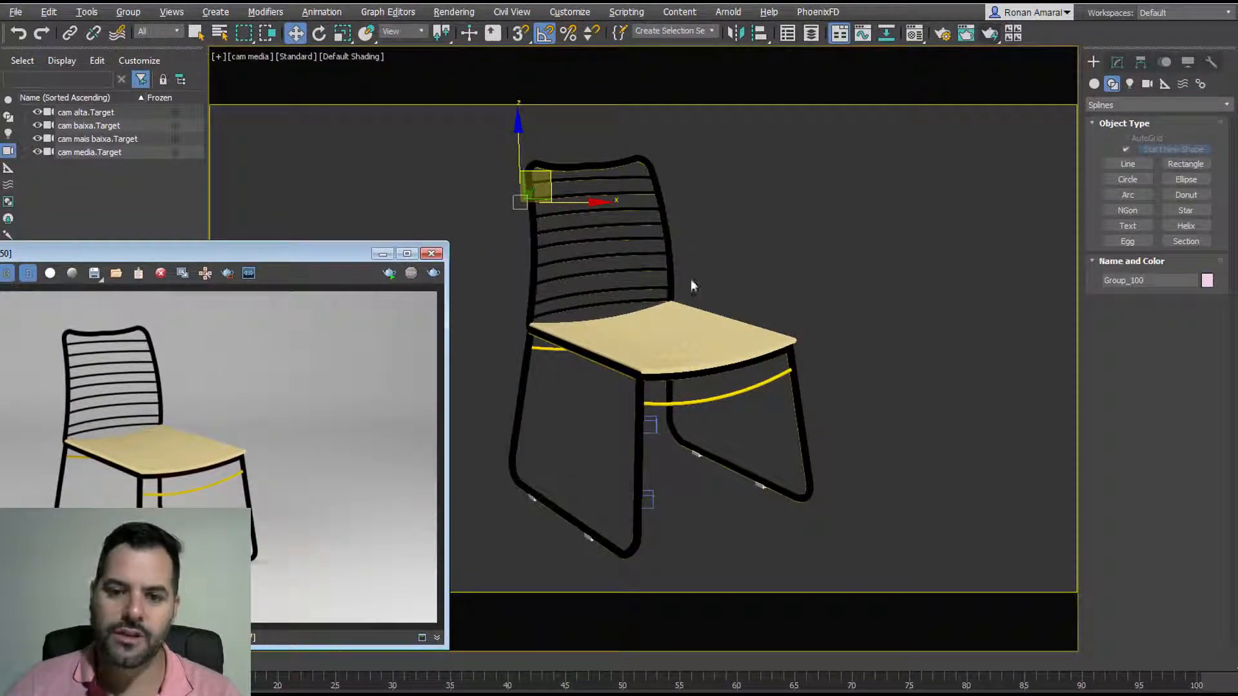
{"action": "left_click", "coordinate": [803, 310]}
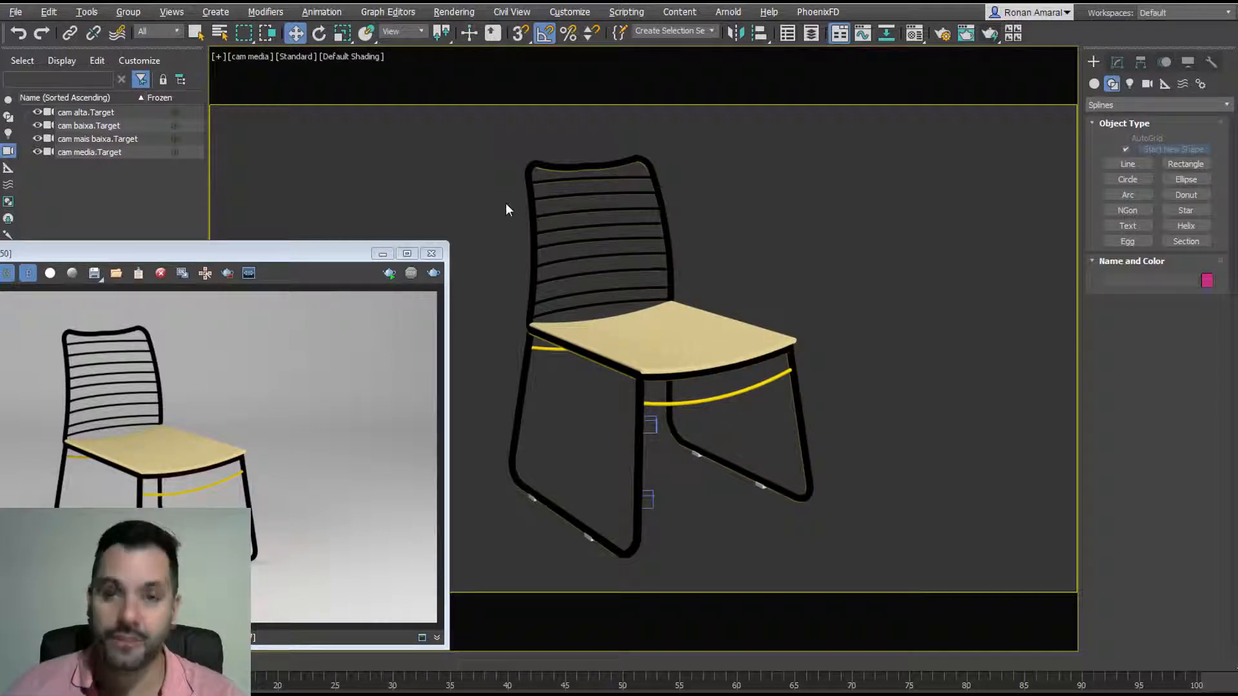
{"action": "left_click", "coordinate": [597, 167]}
{"action": "key", "text": "q"}
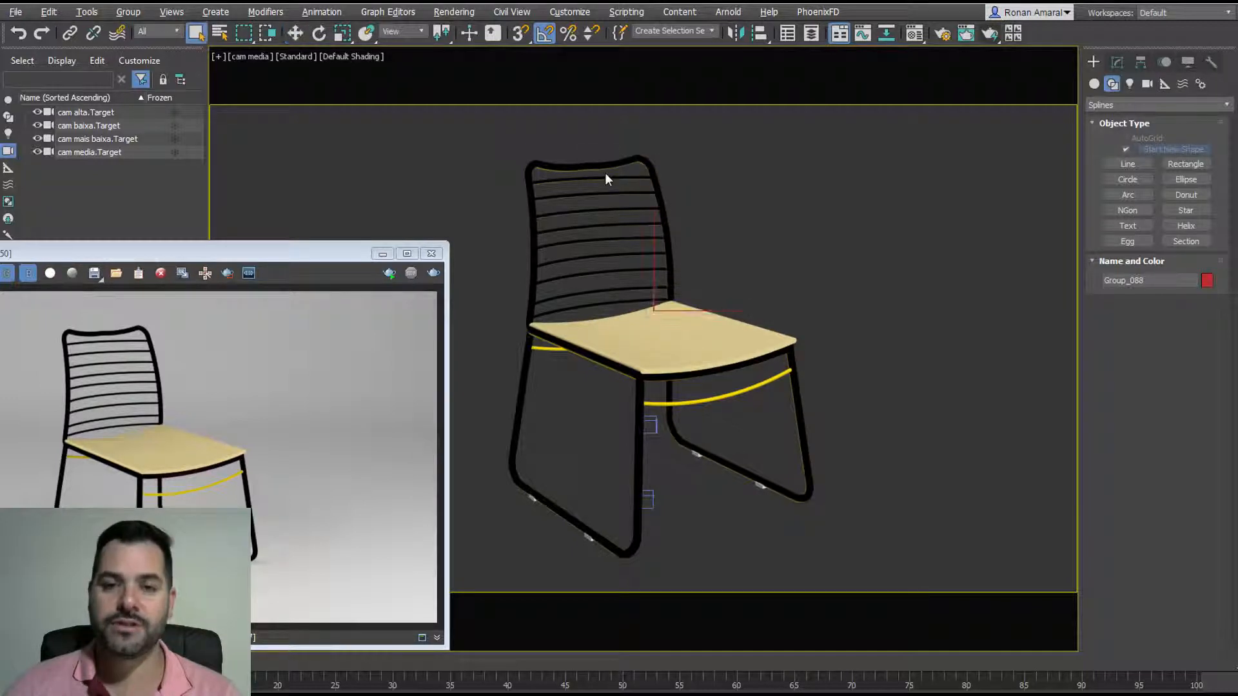
{"action": "left_click", "coordinate": [585, 143]}
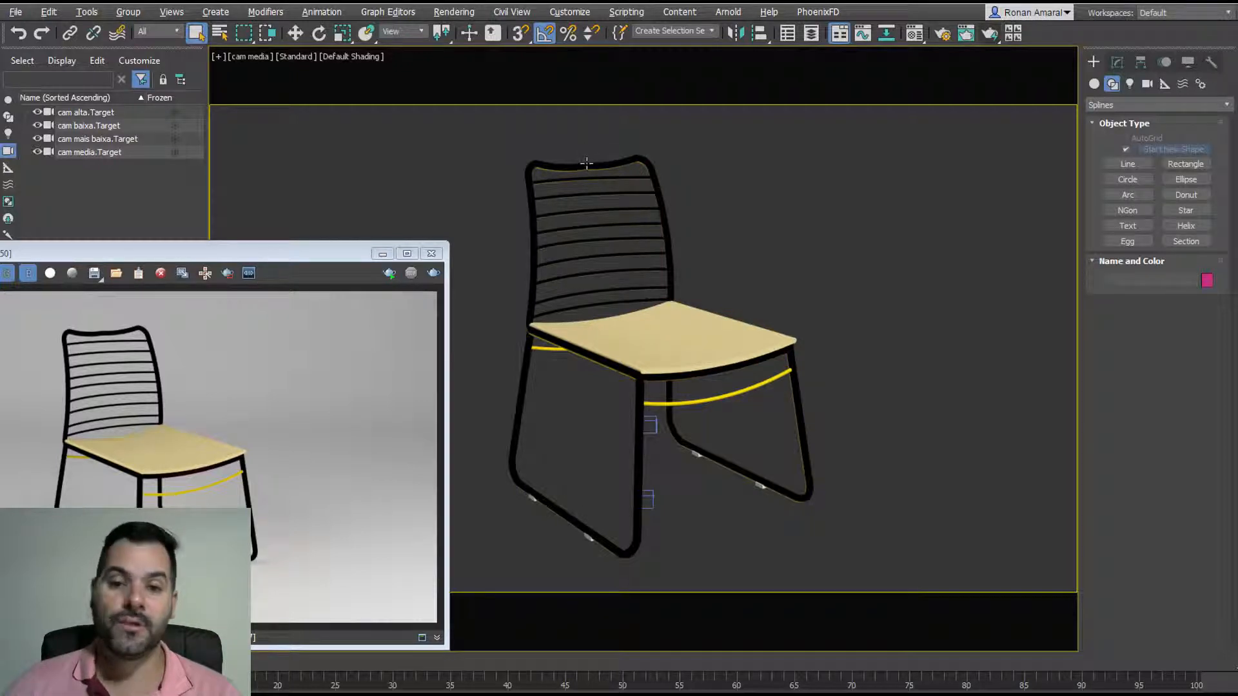
{"action": "left_click", "coordinate": [586, 163]}
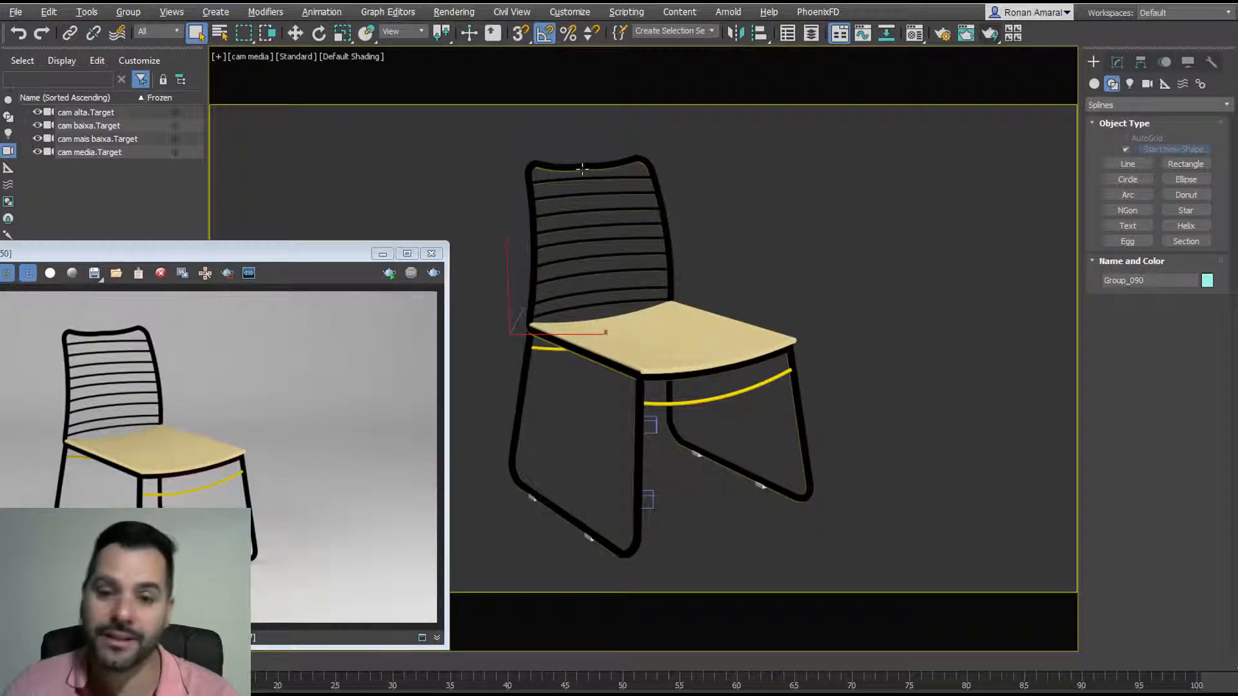
Step: Start attaching the front leg to Group_090, then cancel the Attach Options dialog
{"action": "left_click", "coordinate": [574, 138]}
{"action": "left_click", "coordinate": [550, 171]}
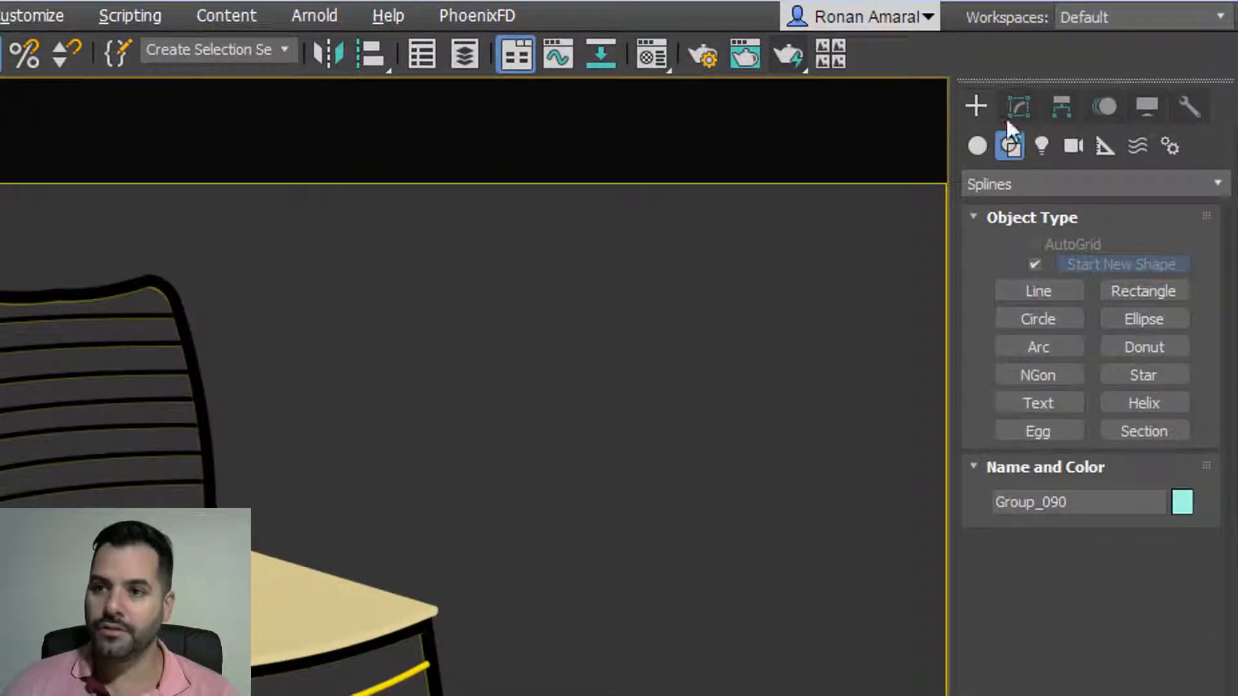
{"action": "left_click", "coordinate": [1020, 108]}
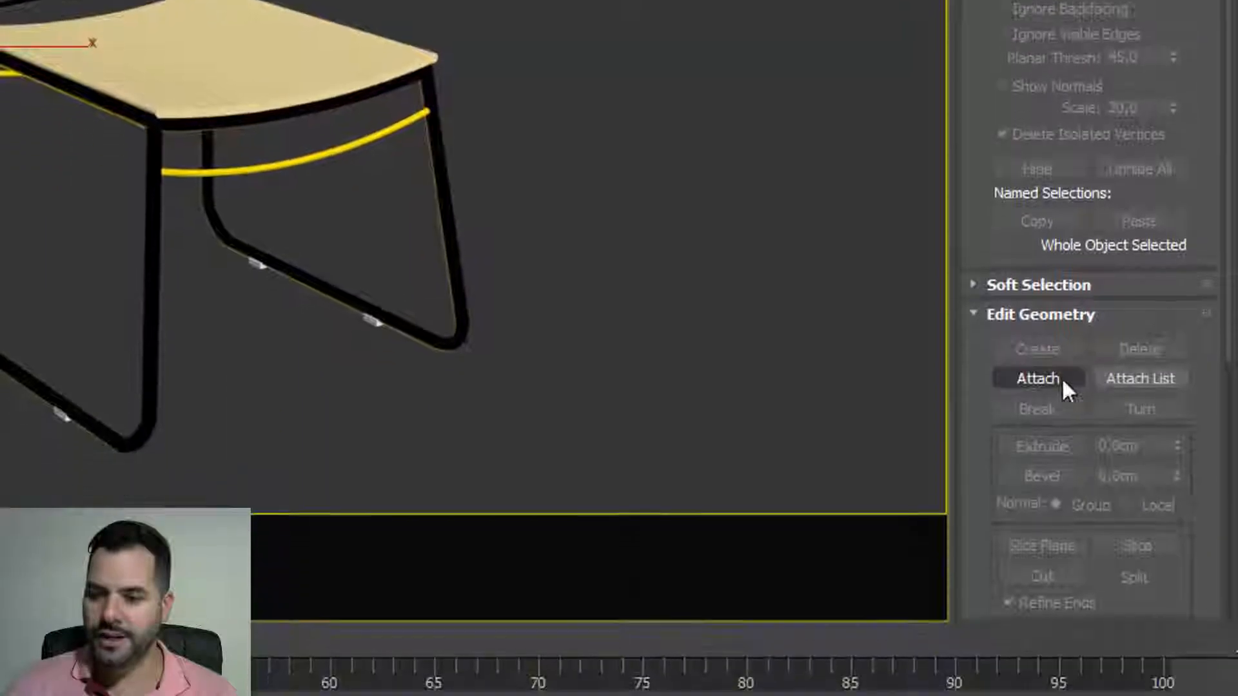
{"action": "left_click", "coordinate": [1038, 458]}
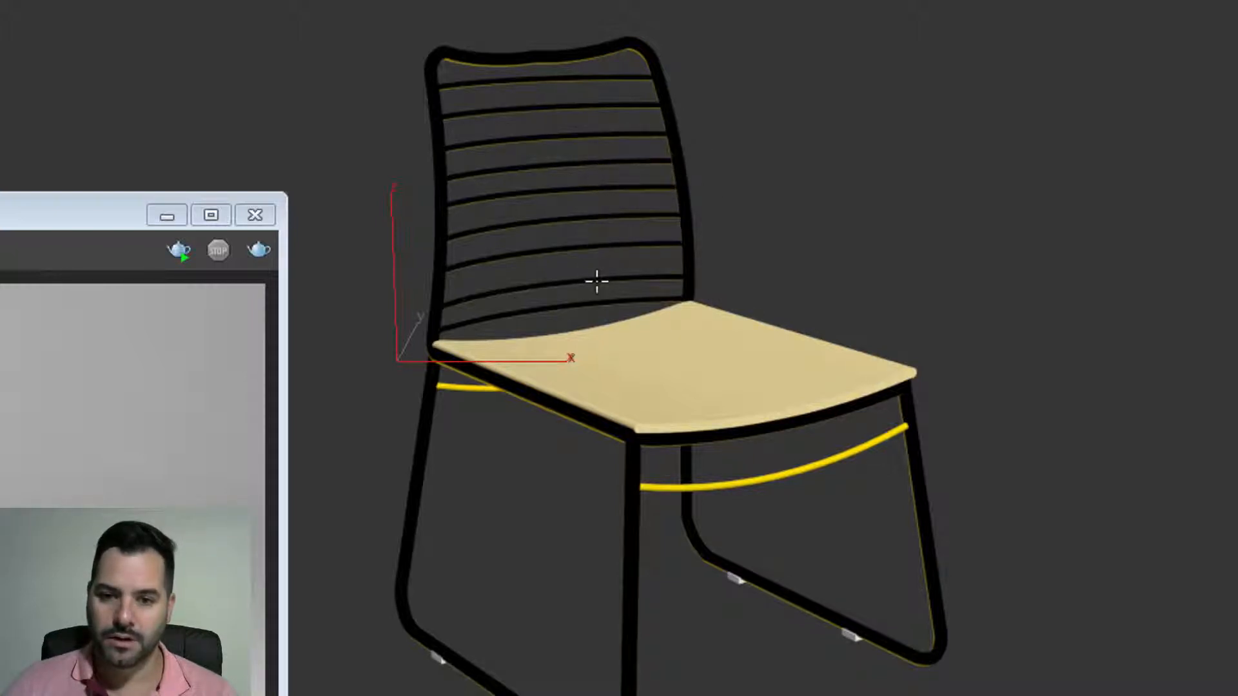
{"action": "left_click", "coordinate": [631, 521]}
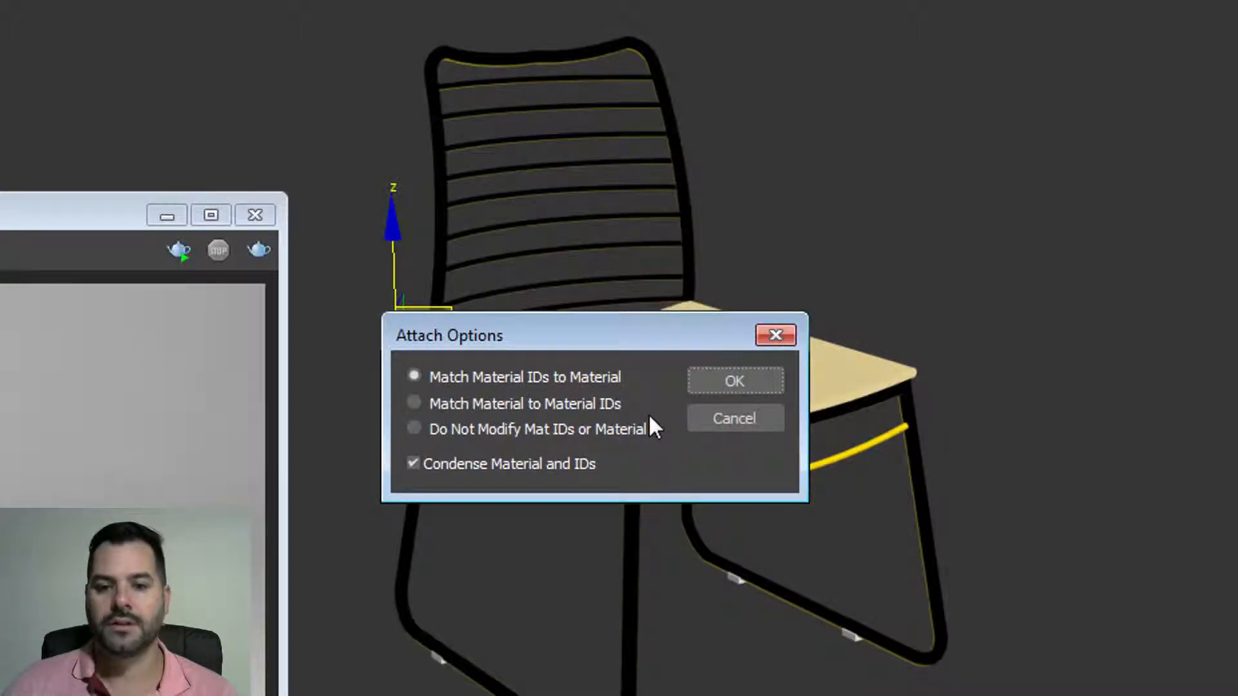
{"action": "left_click_drag", "start_coordinate": [680, 338], "coordinate": [737, 176]}
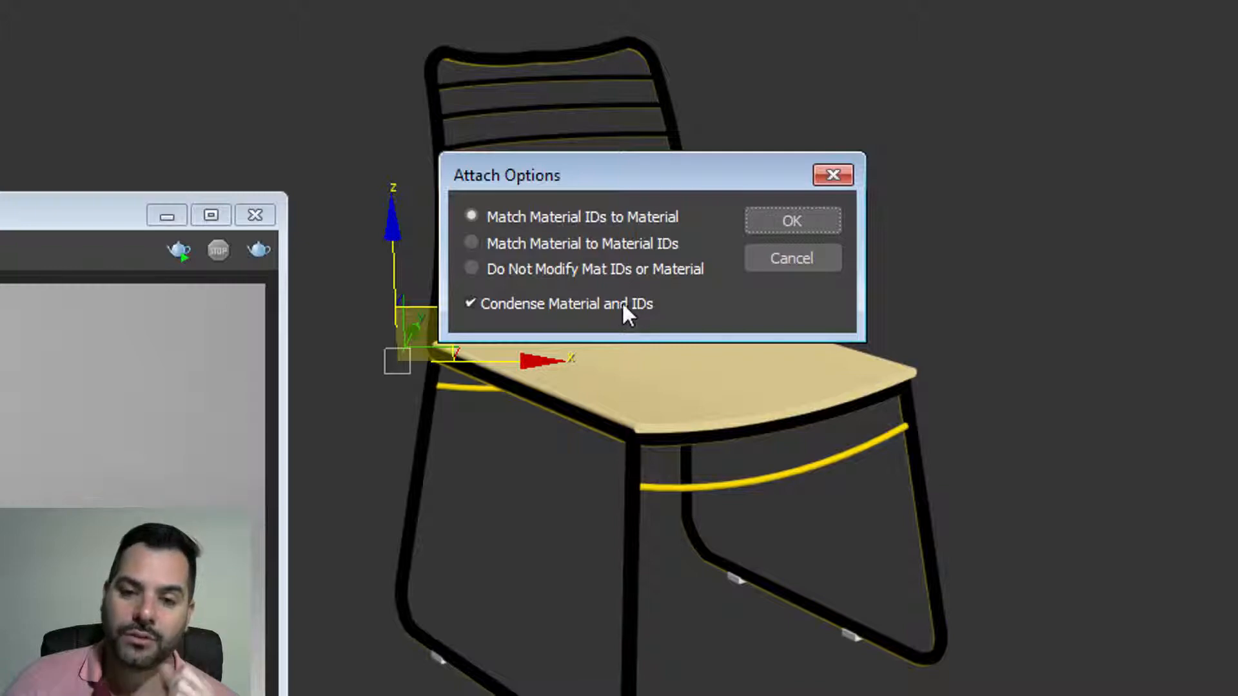
{"action": "left_click", "coordinate": [777, 257]}
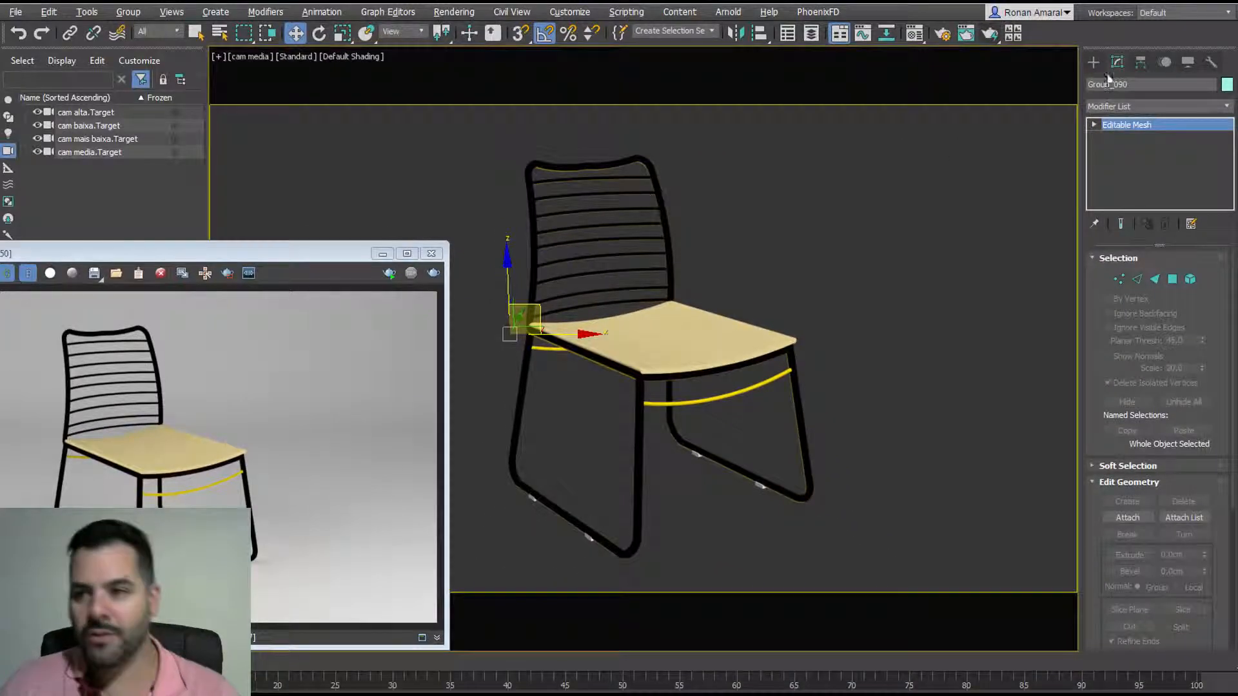
Step: Test-move the chair twice, undoing each move, leaving it in place
{"action": "left_click", "coordinate": [1094, 62]}
{"action": "left_click_drag", "start_coordinate": [542, 304], "coordinate": [600, 241]}
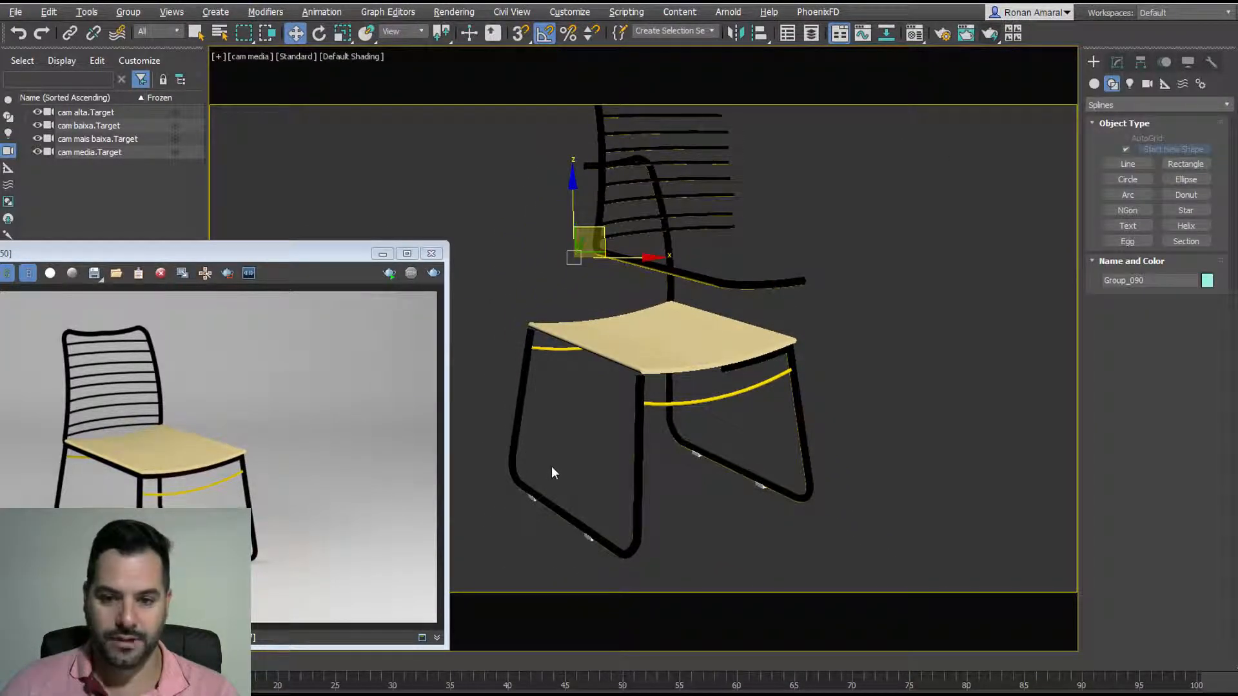
{"action": "key", "text": "ctrl+z"}
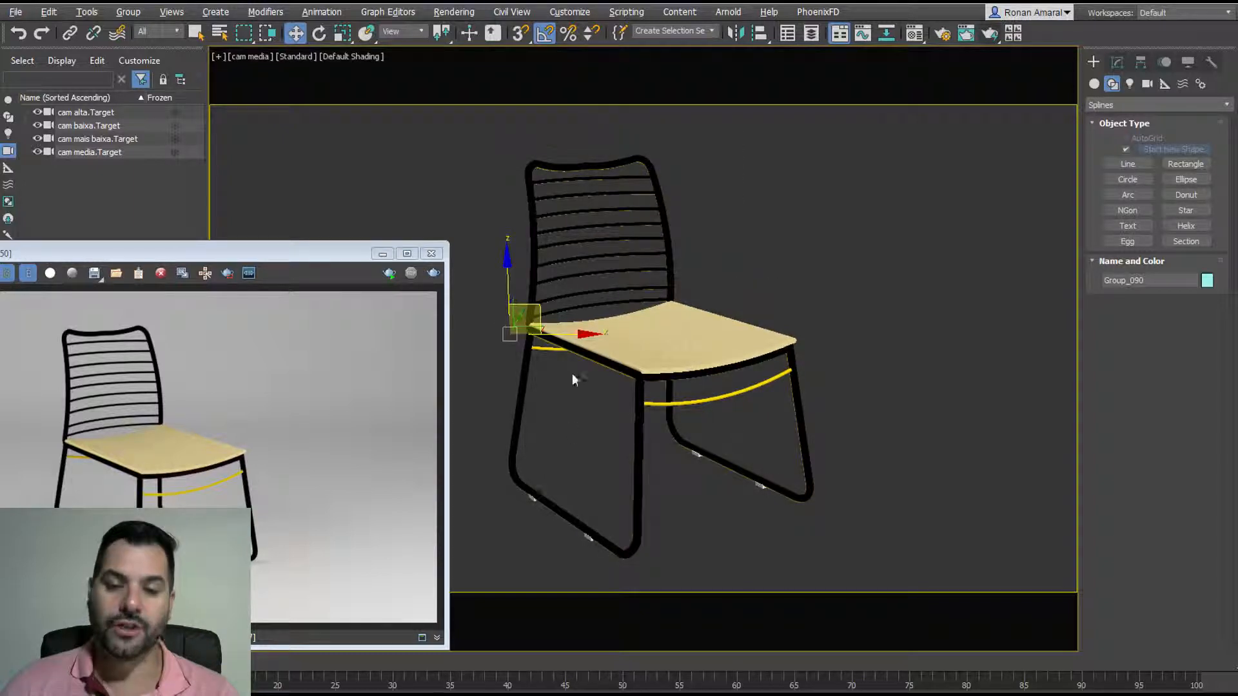
{"action": "middle_click_drag", "start_coordinate": [711, 312], "coordinate": [681, 281]}
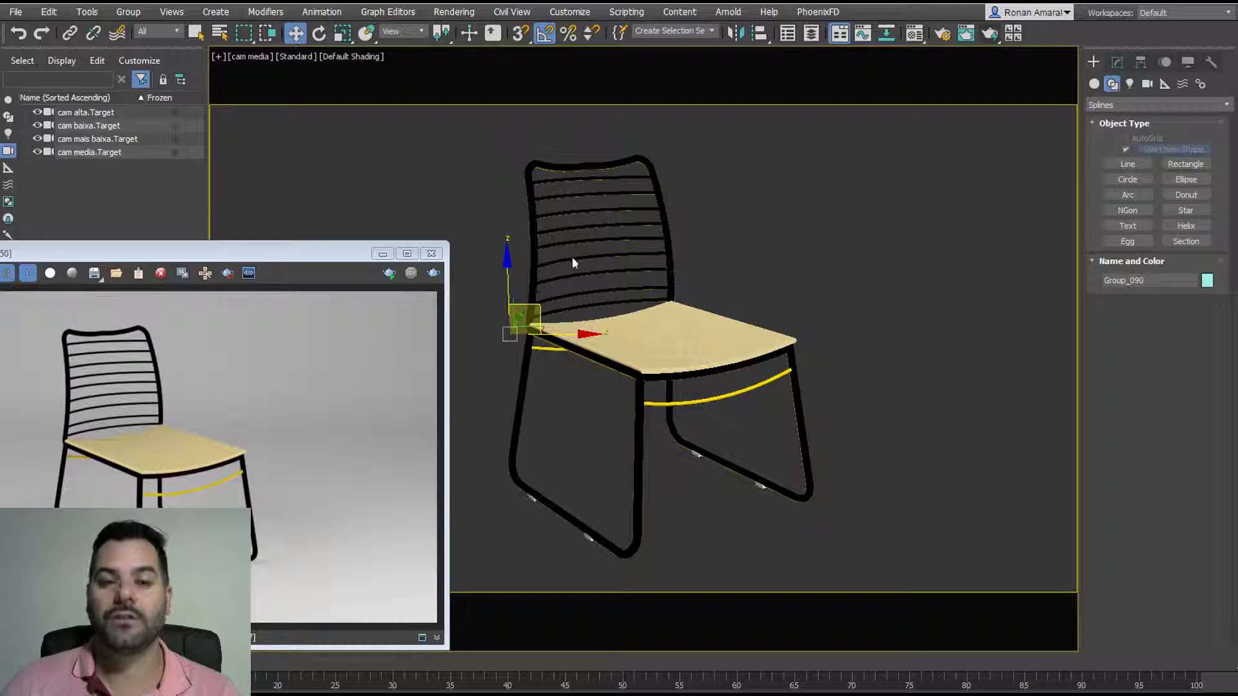
{"action": "key", "text": "q"}
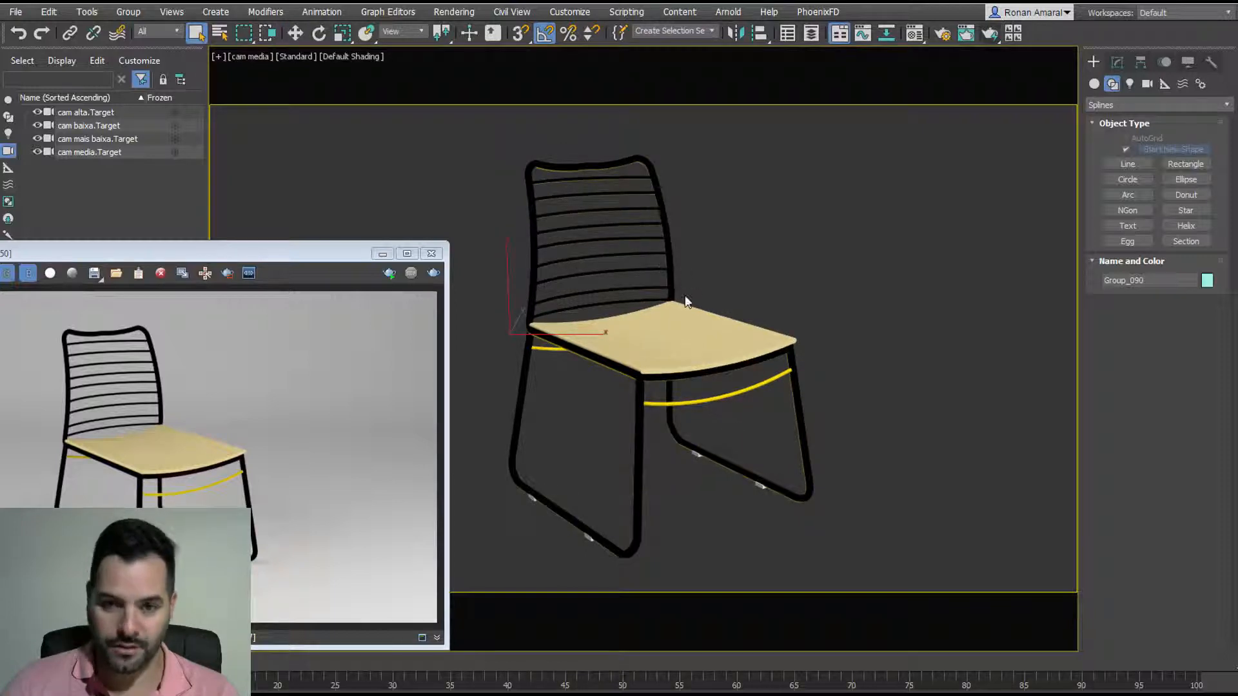
{"action": "key", "text": "w"}
{"action": "left_click_drag", "start_coordinate": [526, 327], "coordinate": [453, 321]}
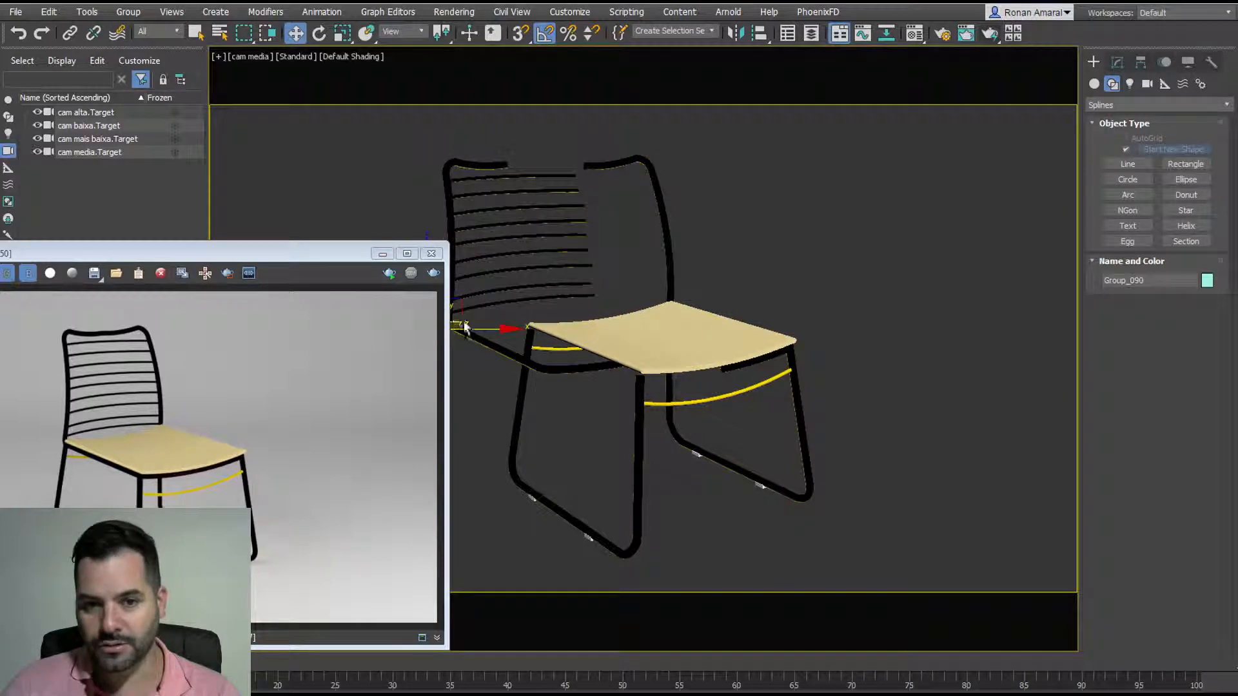
{"action": "key", "text": "ctrl+z"}
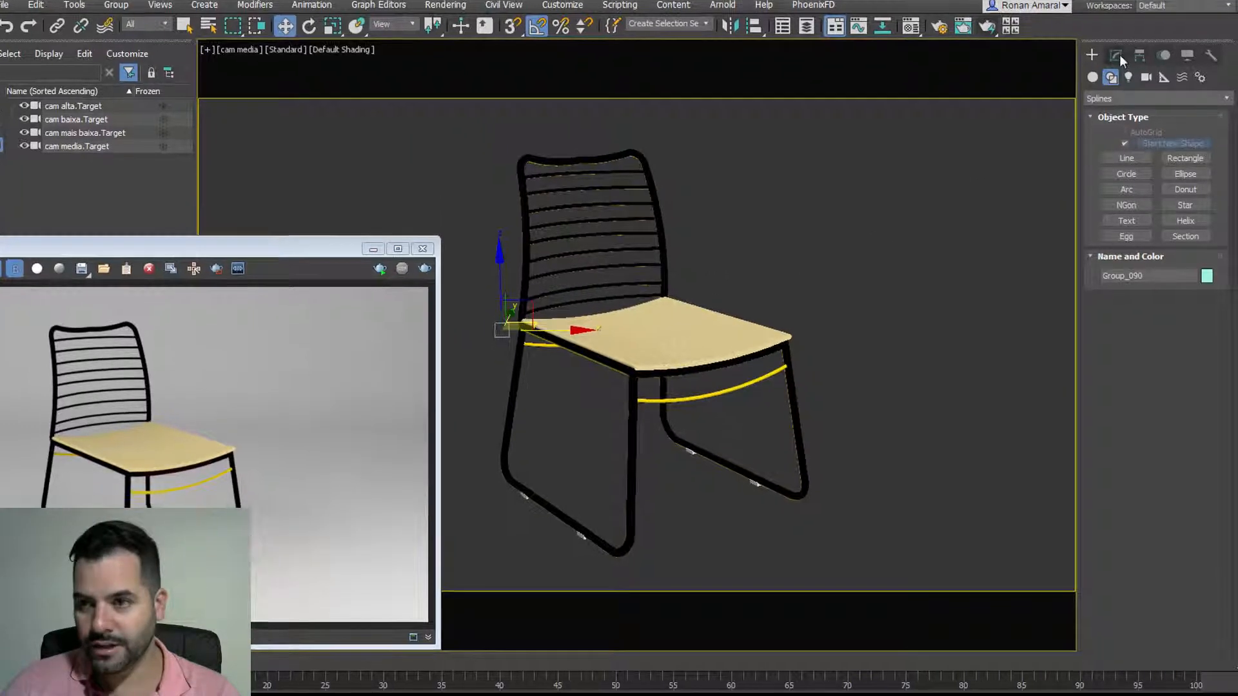
Step: Attach the chair leg to Group_090, choosing to match material IDs
{"action": "left_click", "coordinate": [1119, 54]}
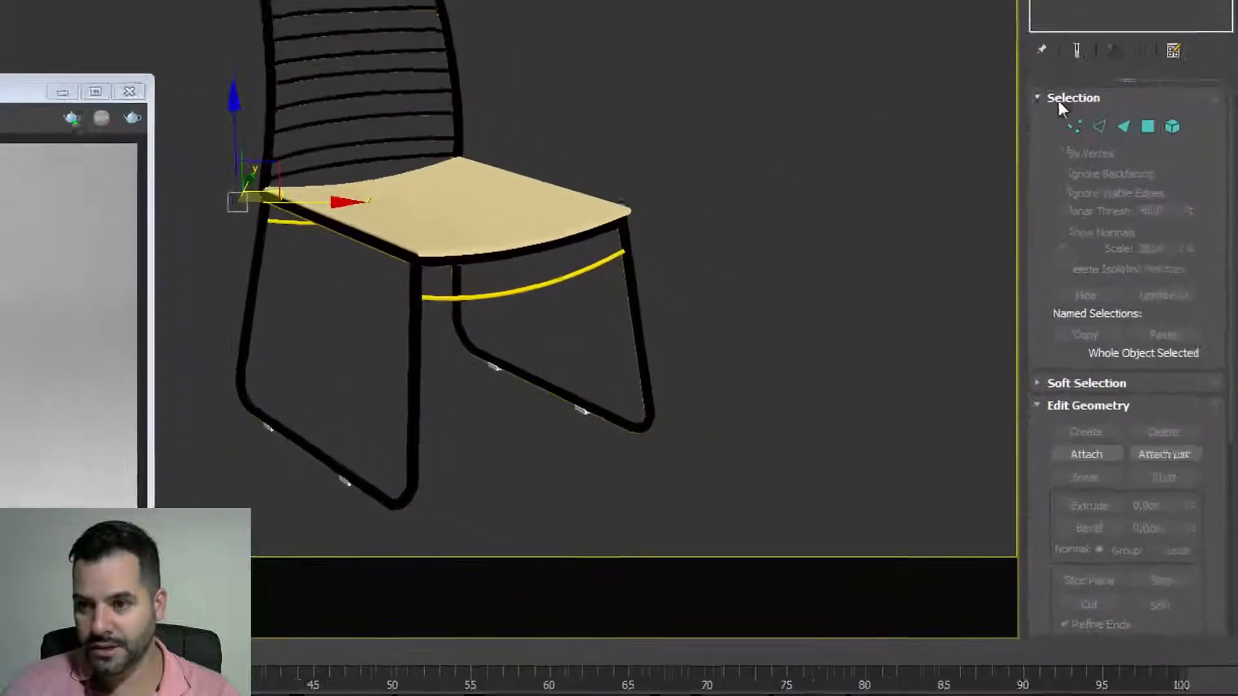
{"action": "left_click", "coordinate": [1057, 420]}
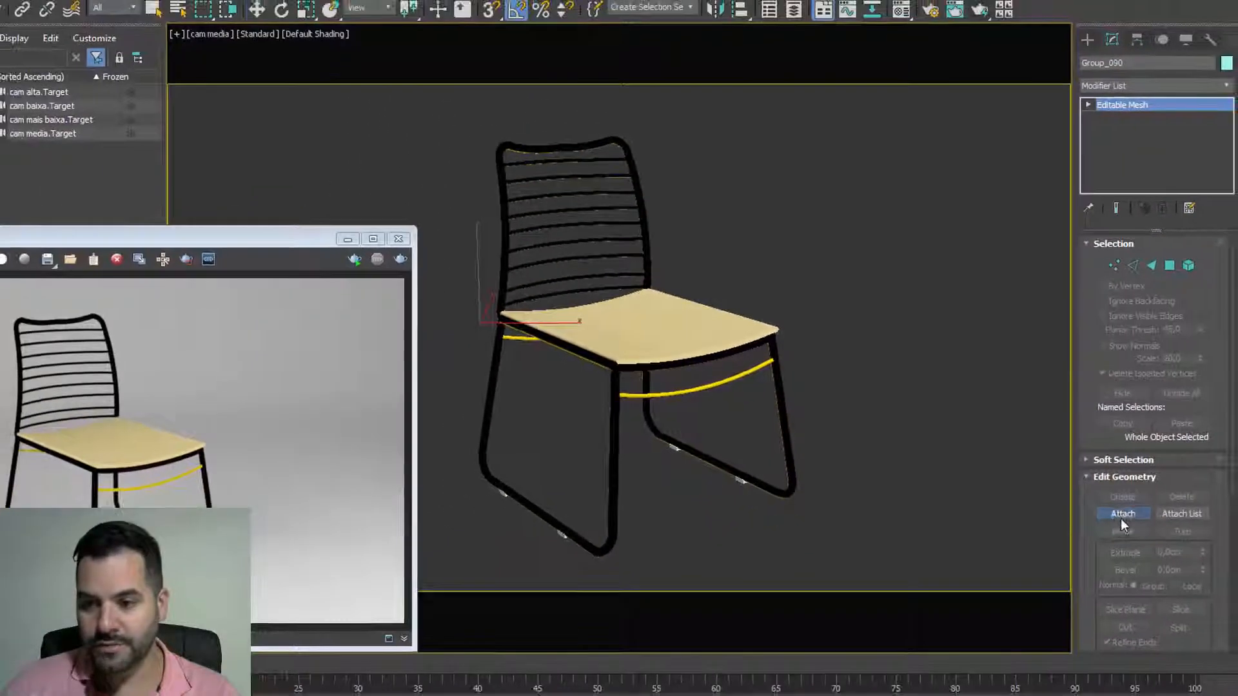
{"action": "left_click", "coordinate": [1168, 554]}
{"action": "left_click_drag", "start_coordinate": [446, 317], "coordinate": [514, 171]}
{"action": "left_click", "coordinate": [1123, 514]}
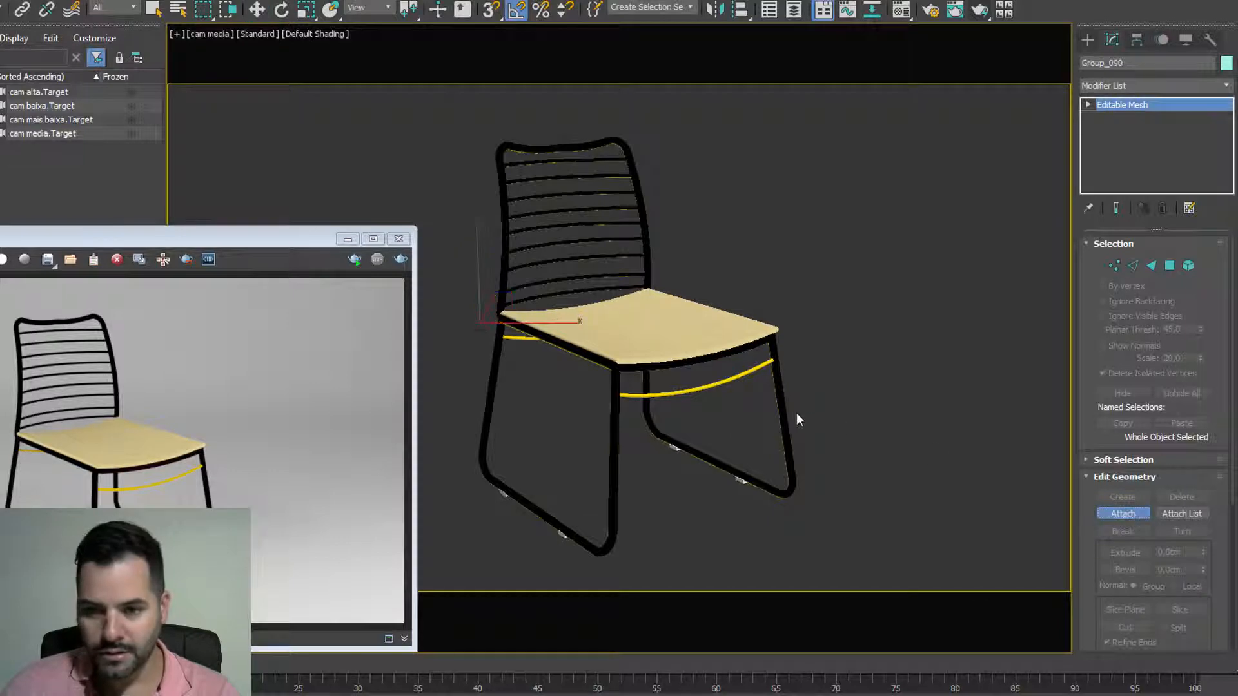
{"action": "left_click", "coordinate": [614, 459]}
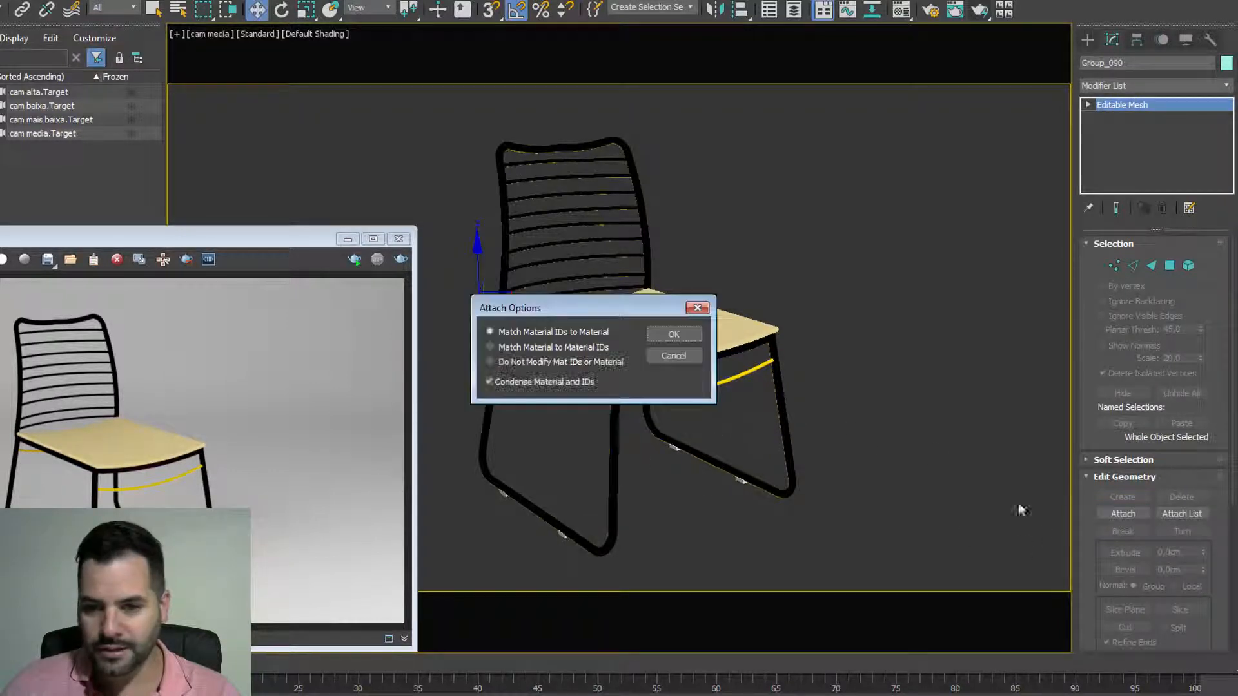
{"action": "left_click", "coordinate": [674, 331]}
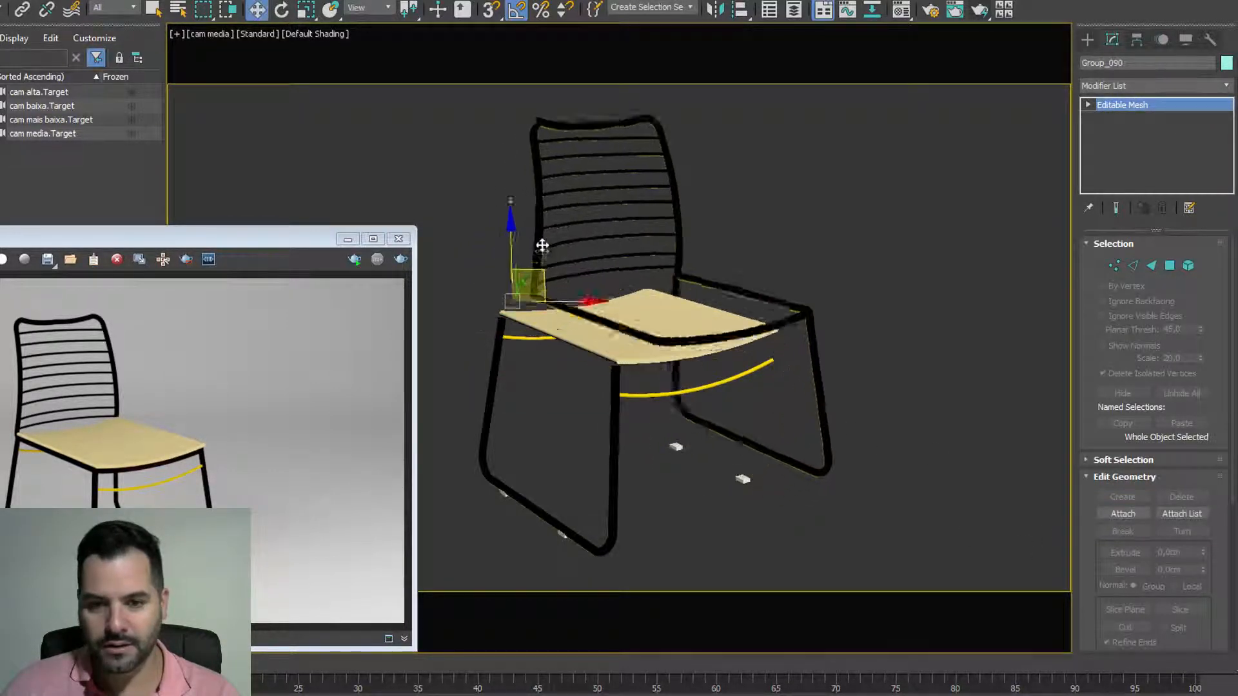
Step: Cancel attaching the front leg, switch to Select Object, and toggle Vertex level
{"action": "left_click", "coordinate": [1123, 514]}
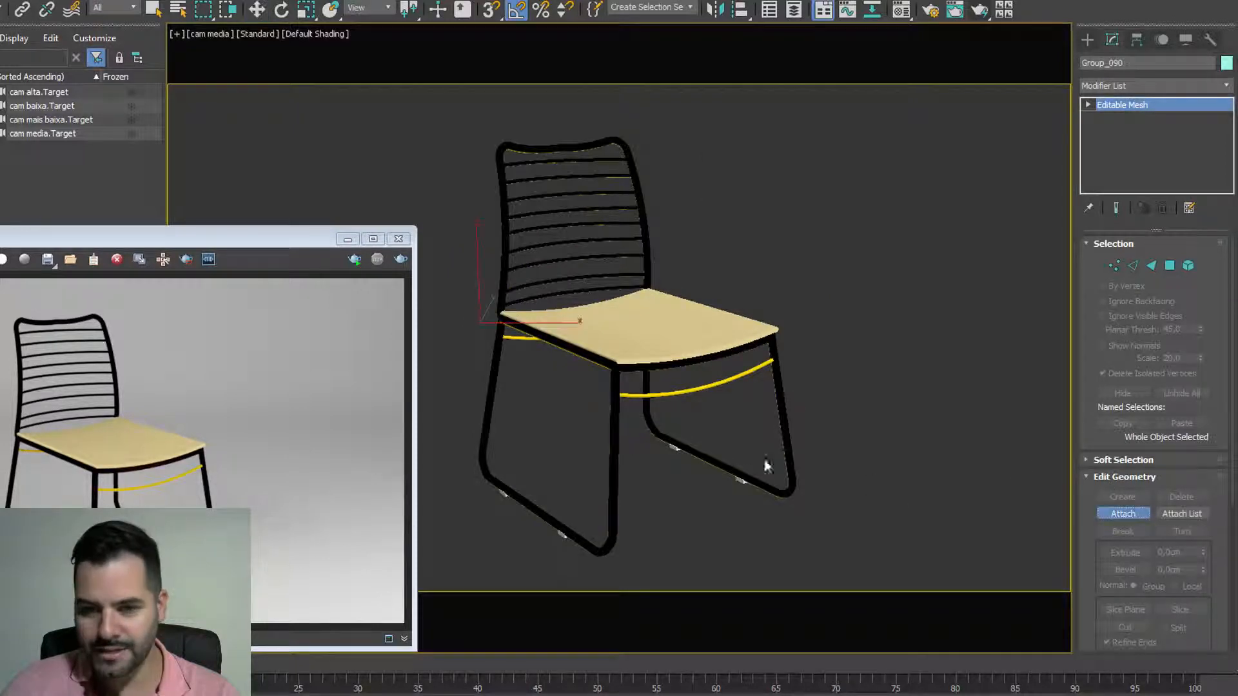
{"action": "left_click", "coordinate": [610, 419]}
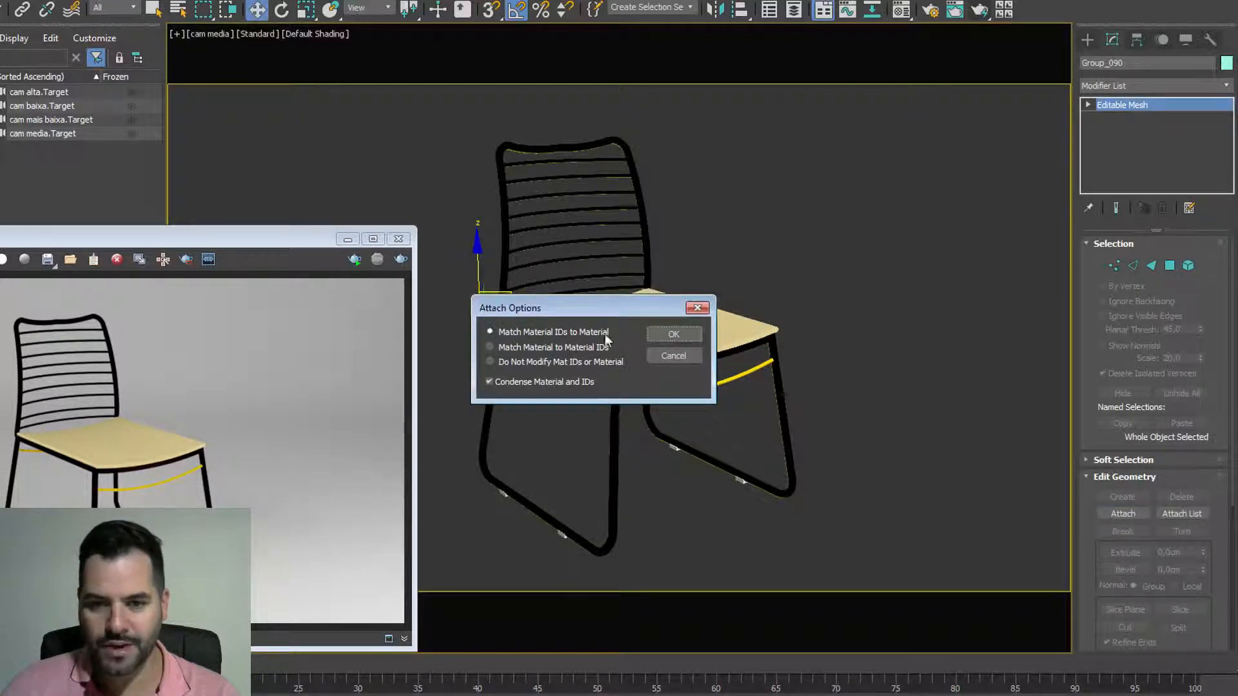
{"action": "left_click", "coordinate": [673, 356]}
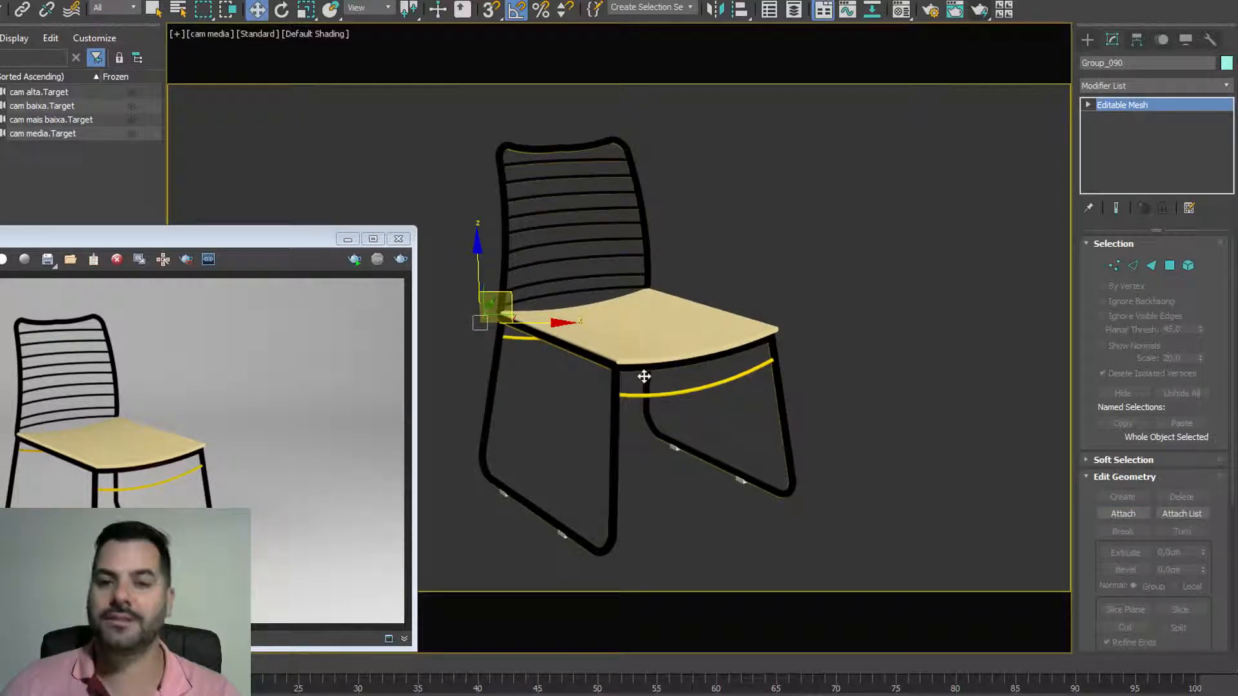
{"action": "key", "text": "q"}
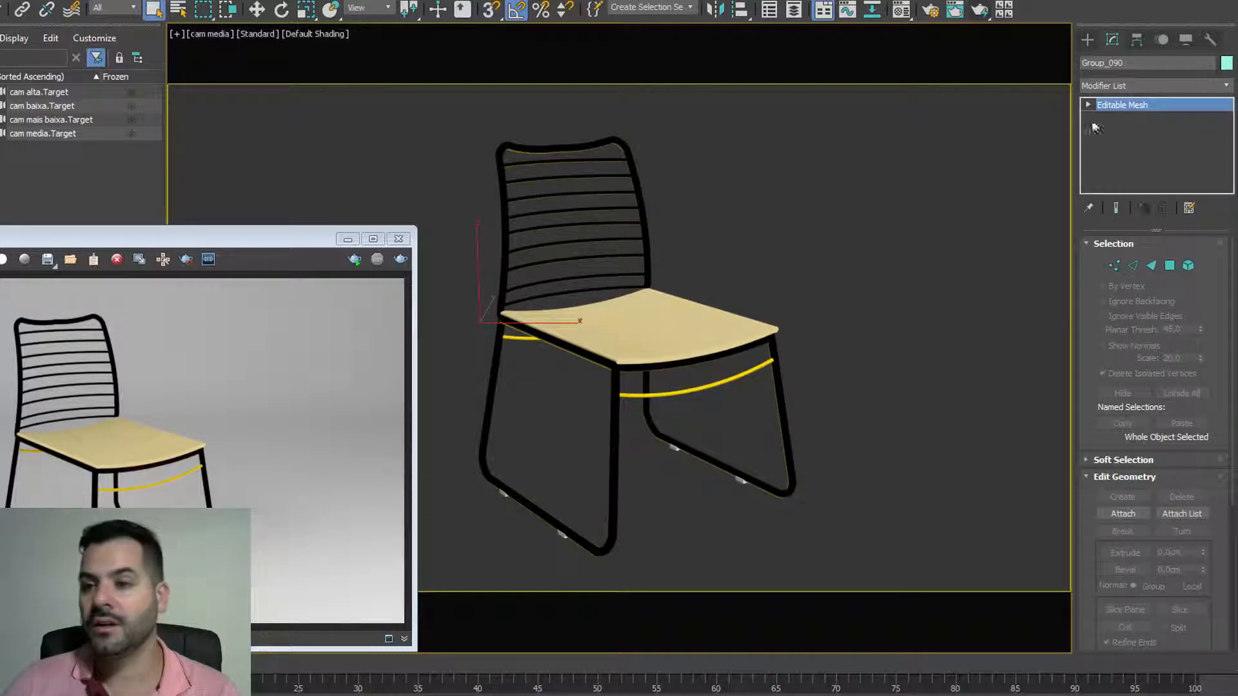
{"action": "left_click", "coordinate": [1103, 109]}
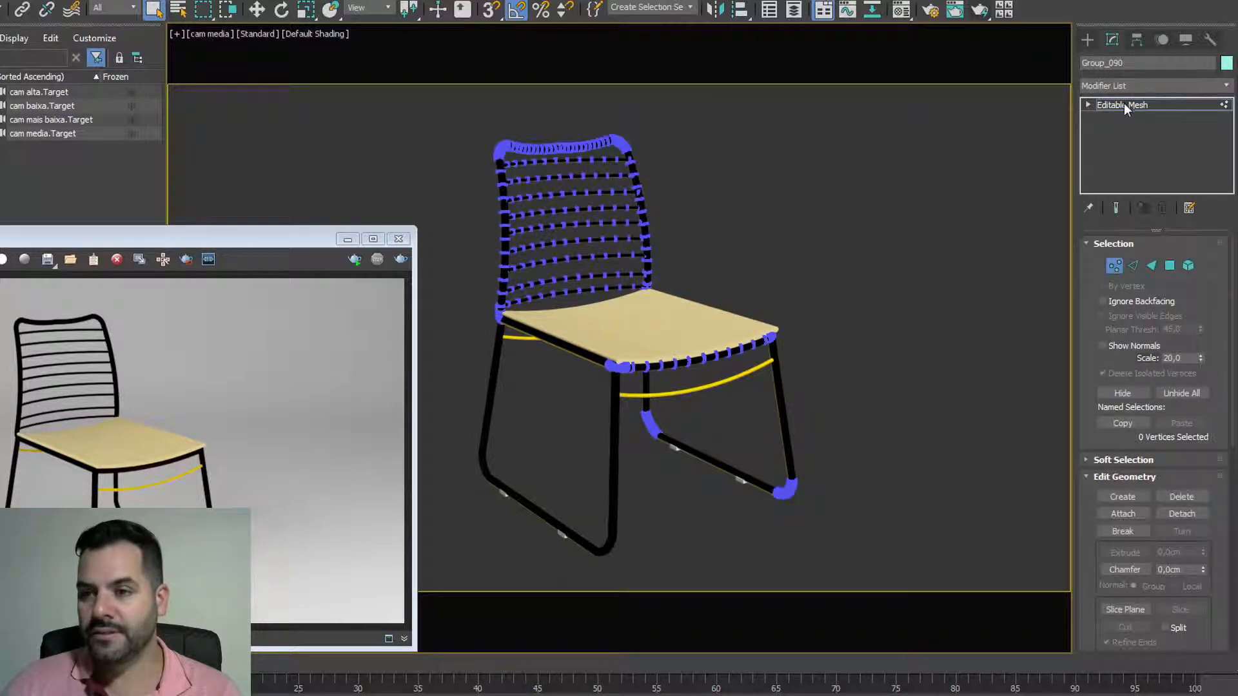
Step: Exit Vertex level, switch to the Create panel, and select the chair's group
{"action": "left_click", "coordinate": [1123, 104]}
{"action": "left_click", "coordinate": [1087, 40]}
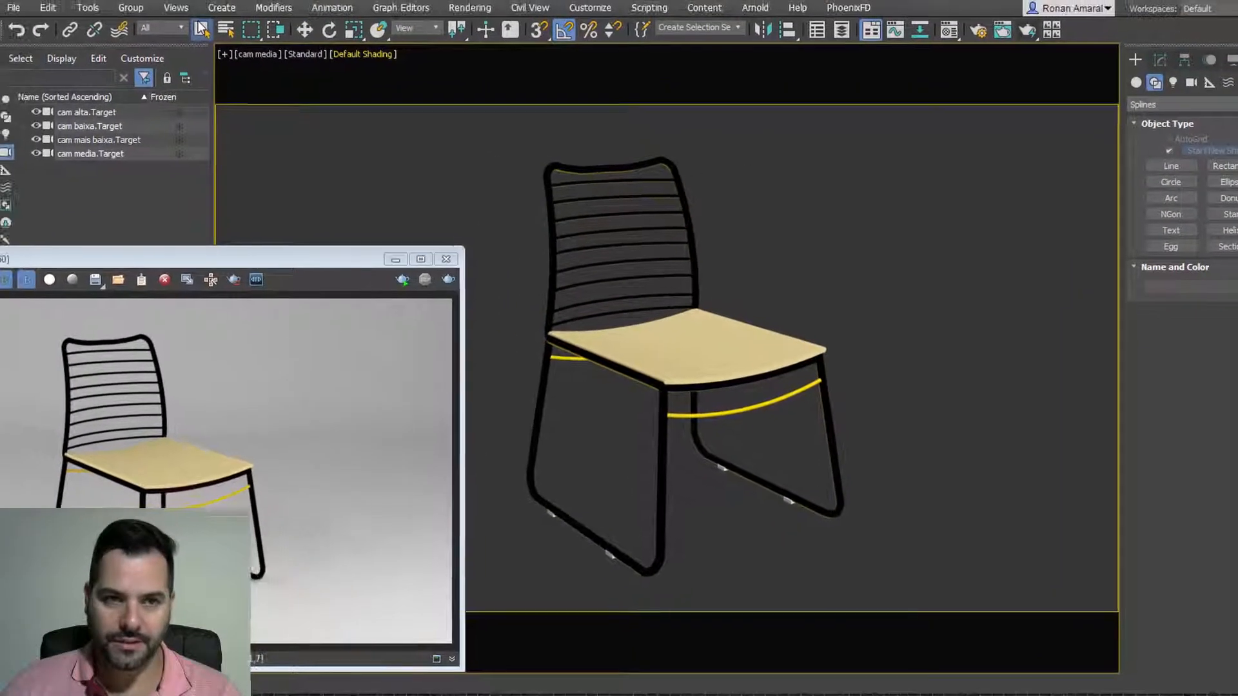
{"action": "left_click", "coordinate": [686, 332]}
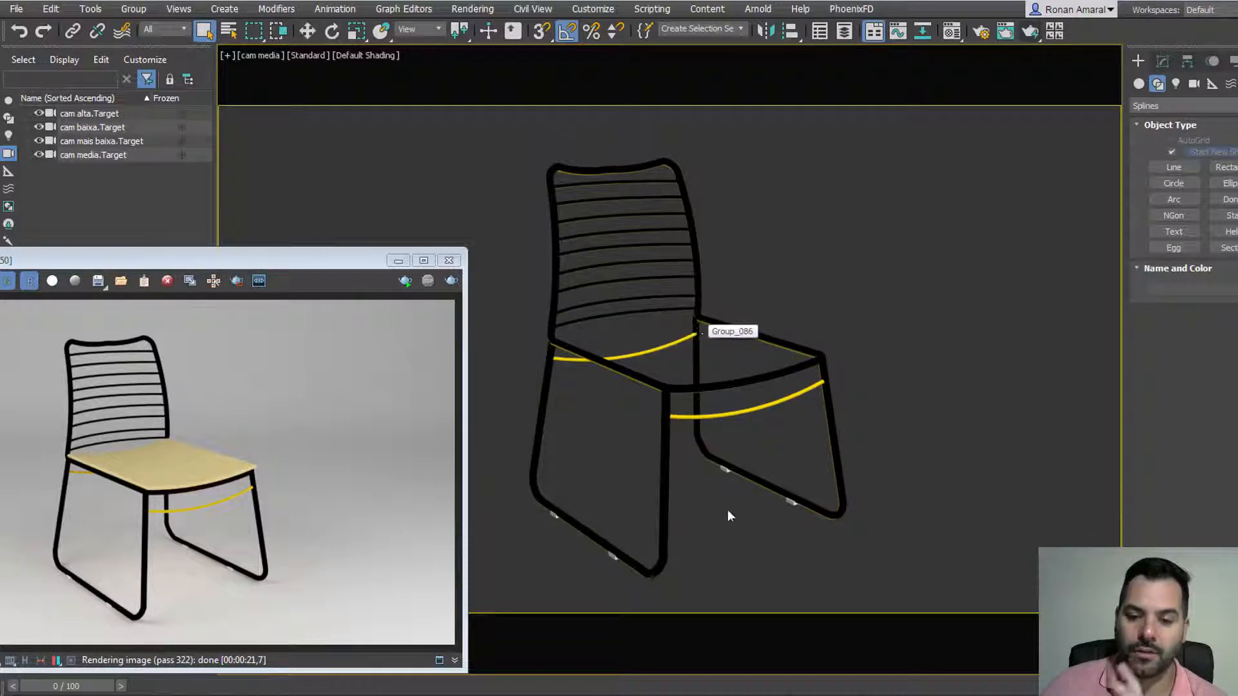
Step: Delete the three foot glides under the chair's right, middle and left legs
{"action": "left_click", "coordinate": [790, 504]}
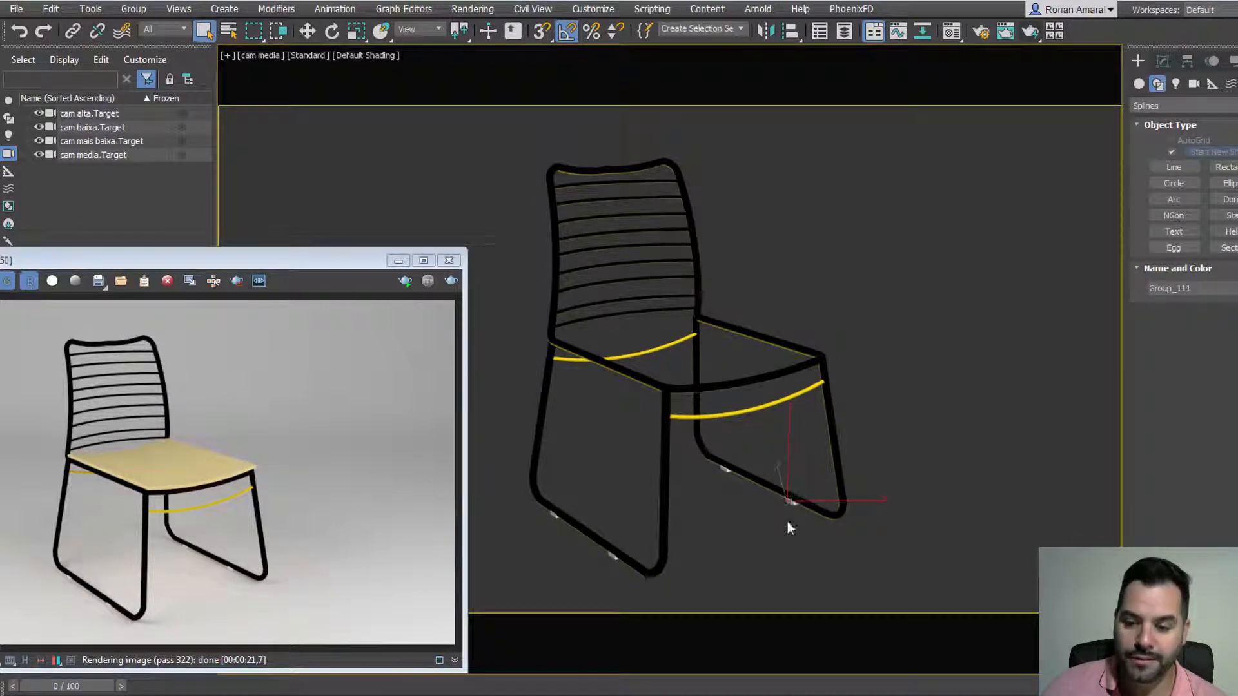
{"action": "key", "text": "Delete"}
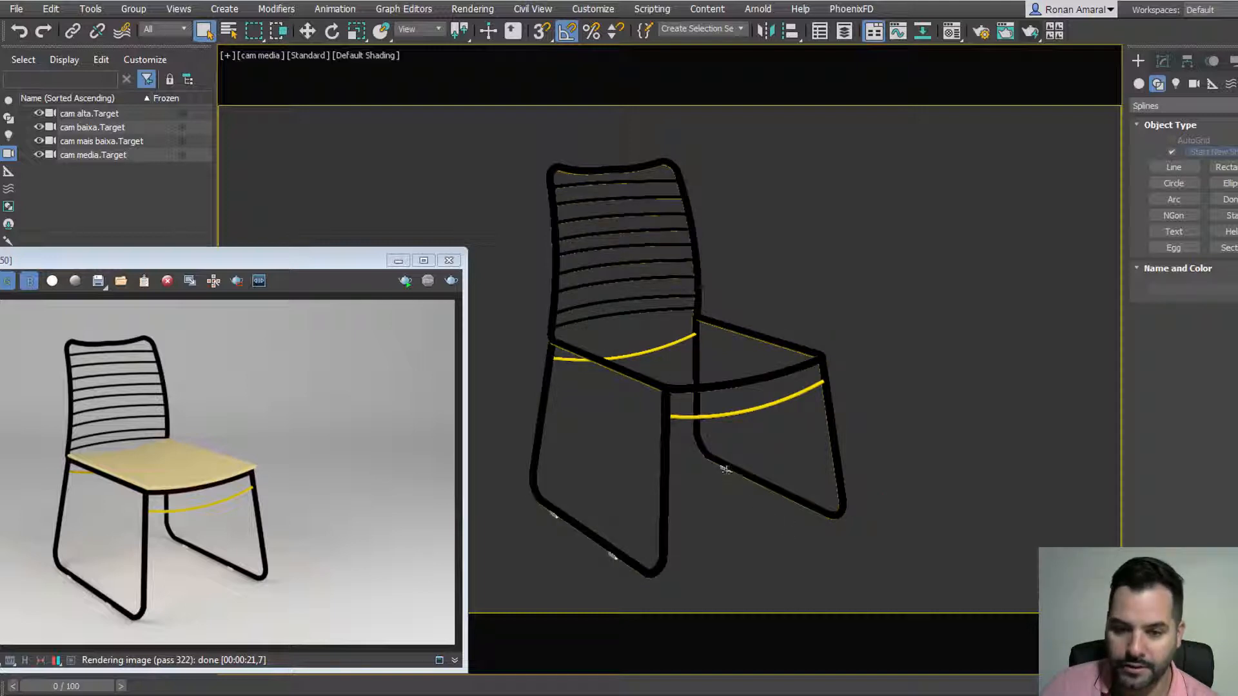
{"action": "left_click", "coordinate": [726, 472]}
{"action": "key", "text": "Delete"}
{"action": "left_click", "coordinate": [553, 515]}
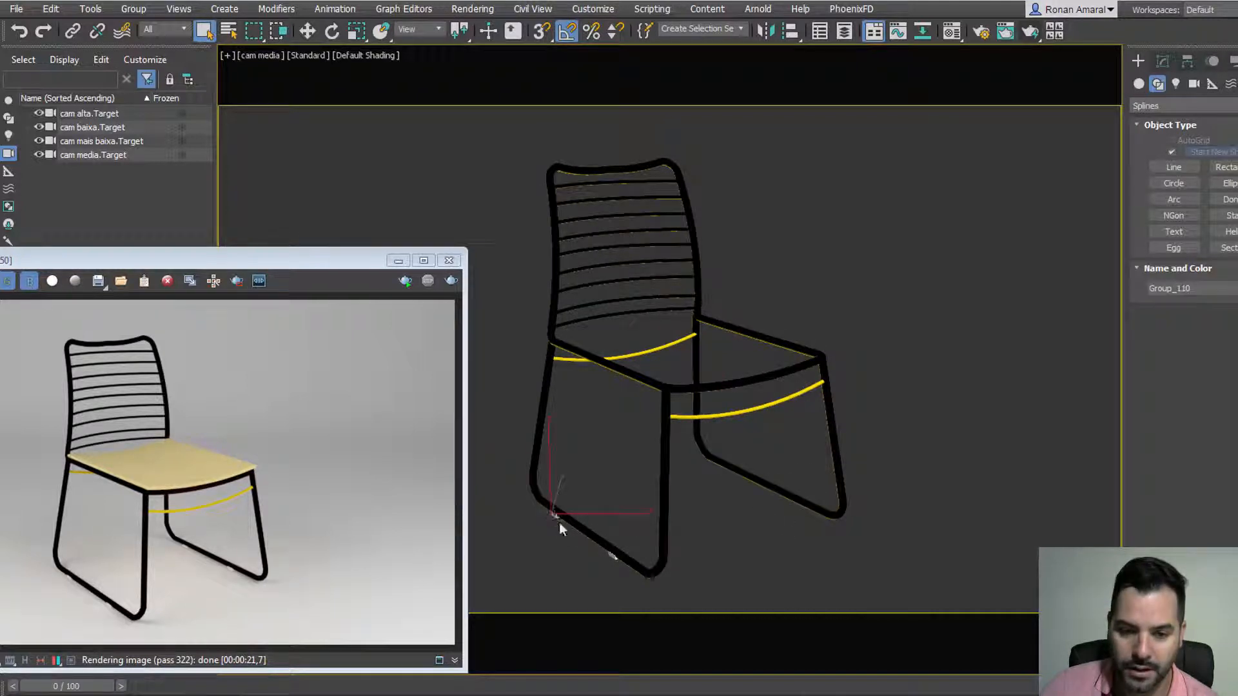
{"action": "key", "text": "Delete"}
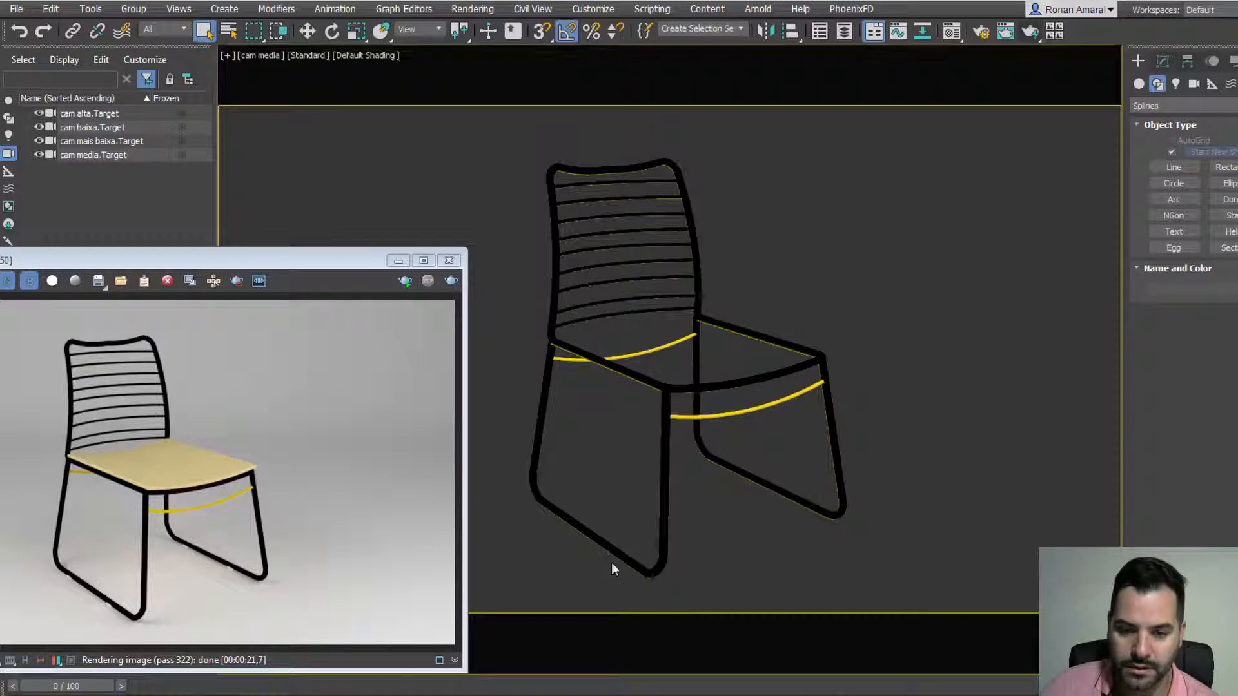
{"action": "middle_click_drag", "start_coordinate": [589, 483], "coordinate": [604, 458]}
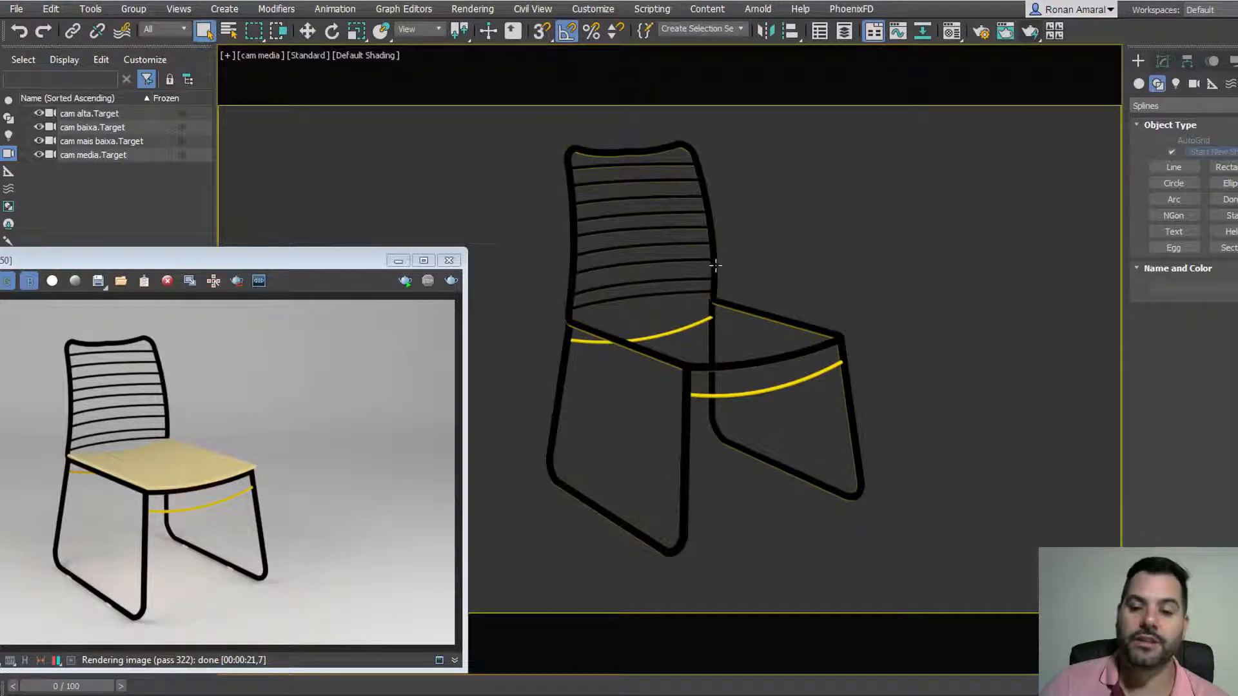
Step: Select the Group_090 mesh and box-select all the remaining chair parts
{"action": "left_click", "coordinate": [743, 309]}
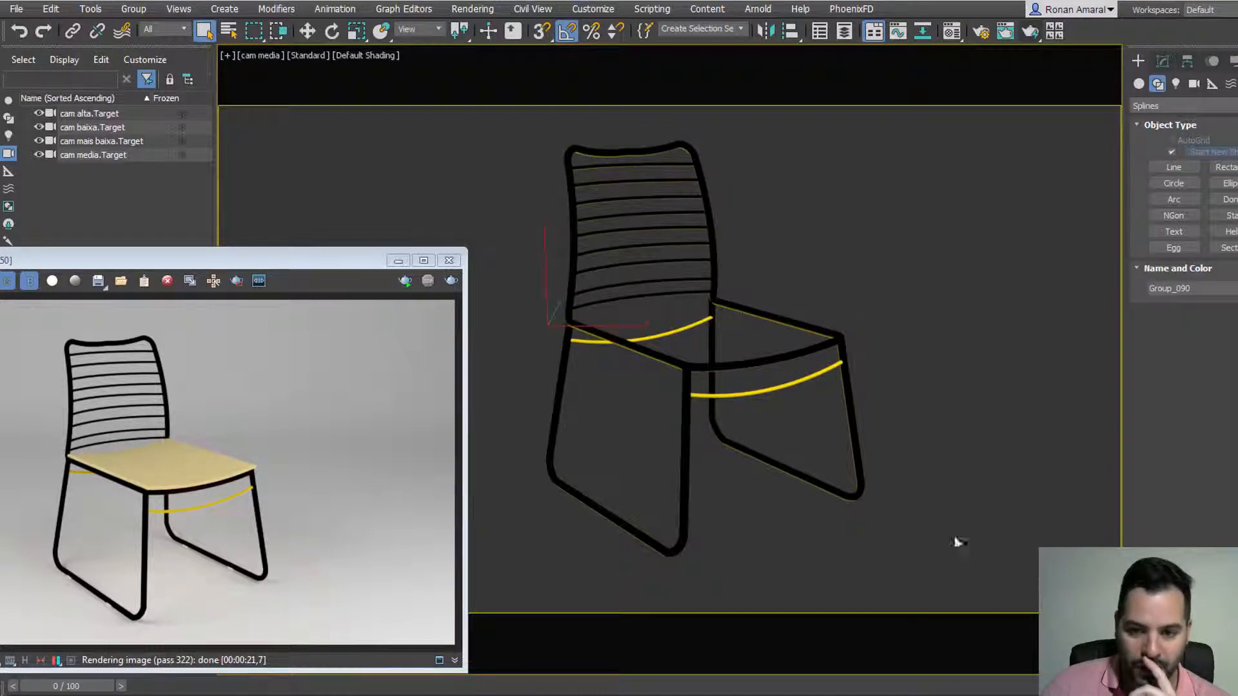
{"action": "left_click_drag", "start_coordinate": [975, 591], "coordinate": [494, 130]}
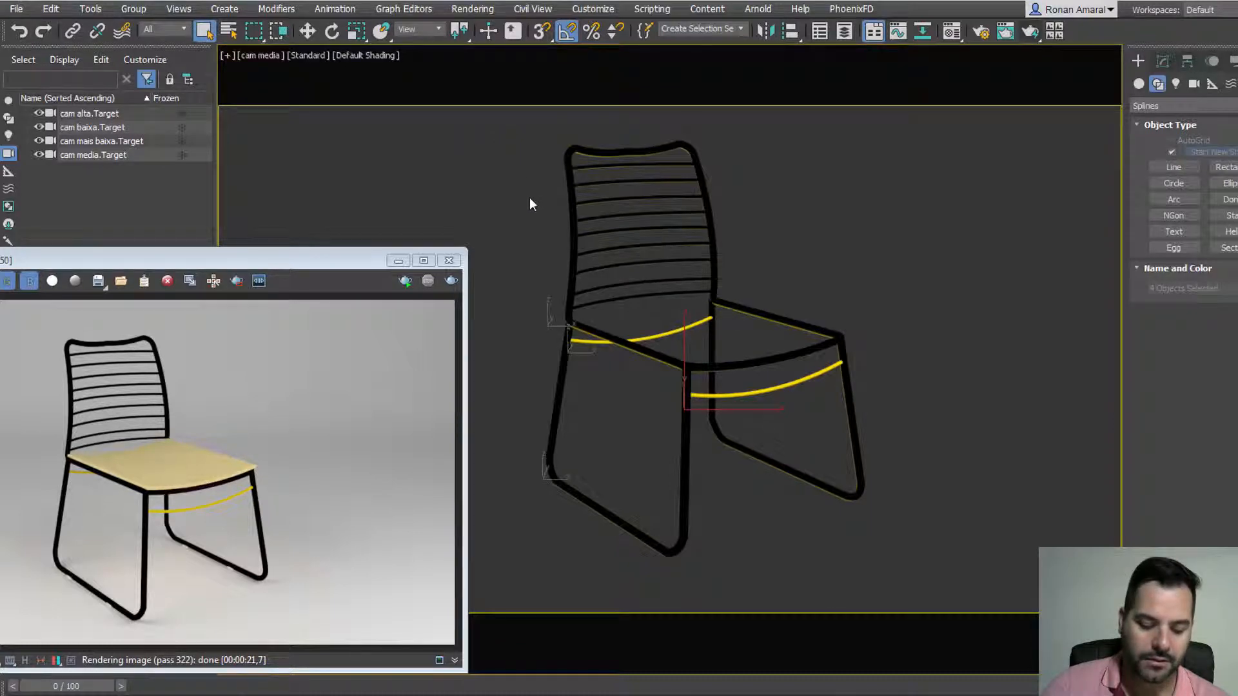
{"action": "left_click_drag", "start_coordinate": [883, 545], "coordinate": [437, 132]}
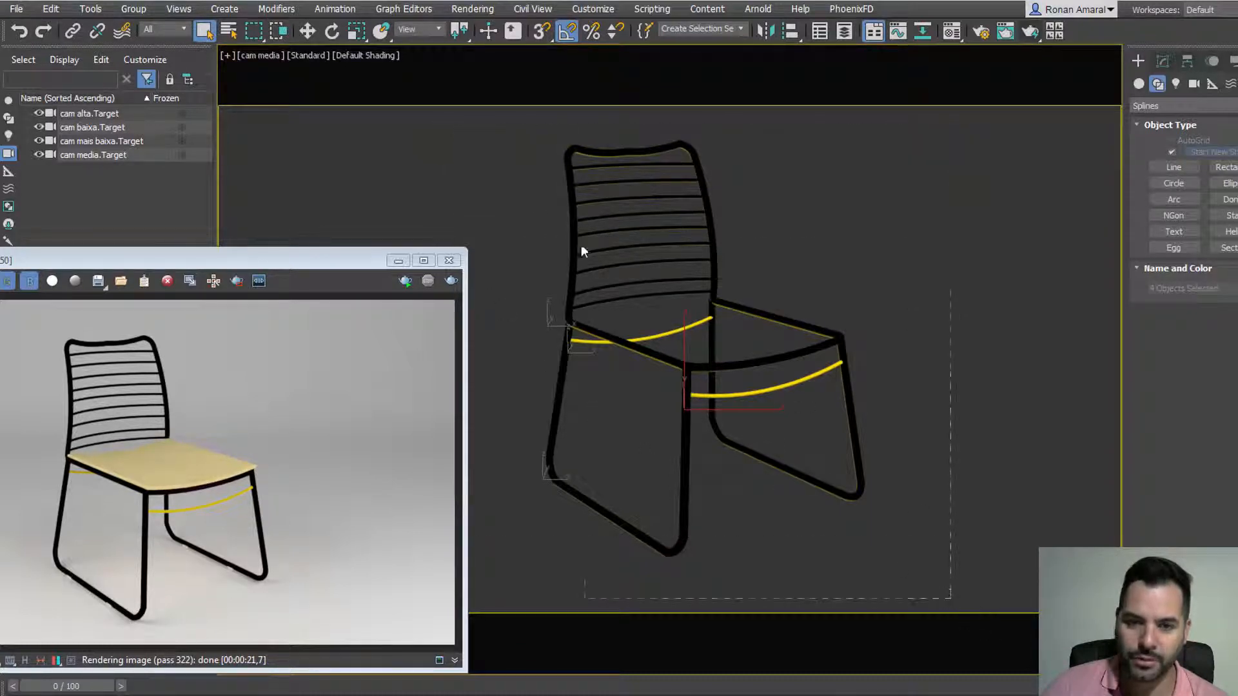
{"action": "left_click_drag", "start_coordinate": [581, 252], "coordinate": [506, 126]}
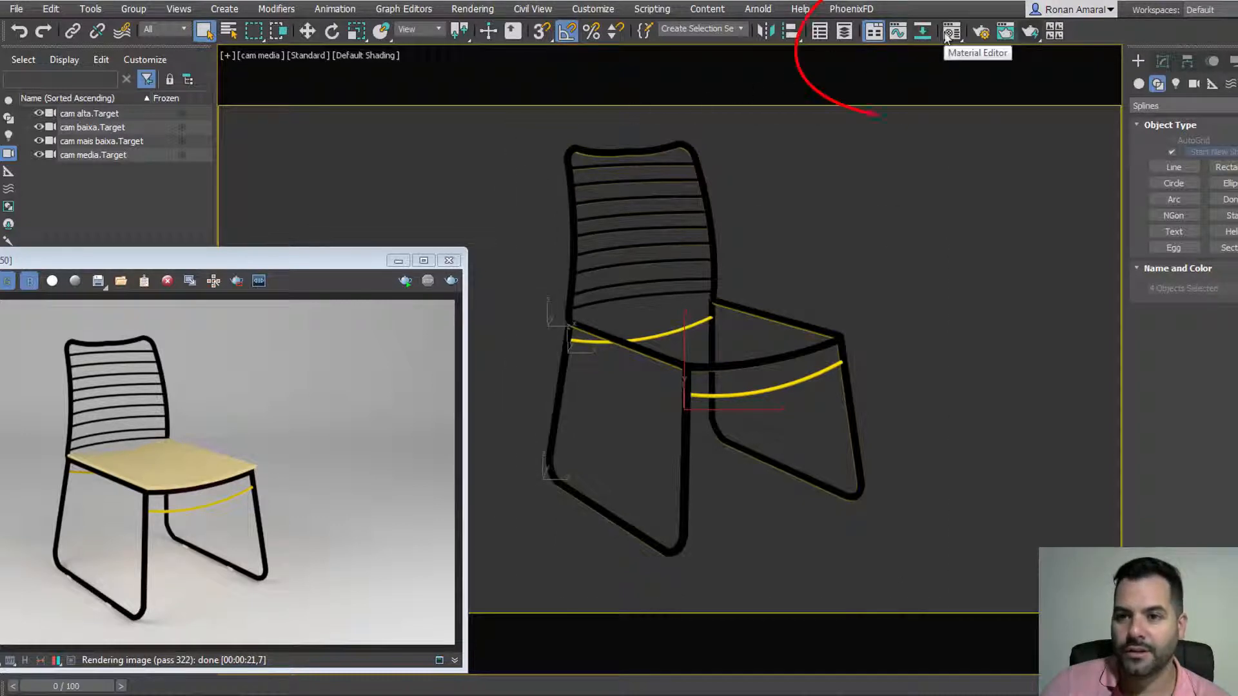
Step: Open the Compact Material Editor and position it at the upper left
{"action": "left_click", "coordinate": [948, 36]}
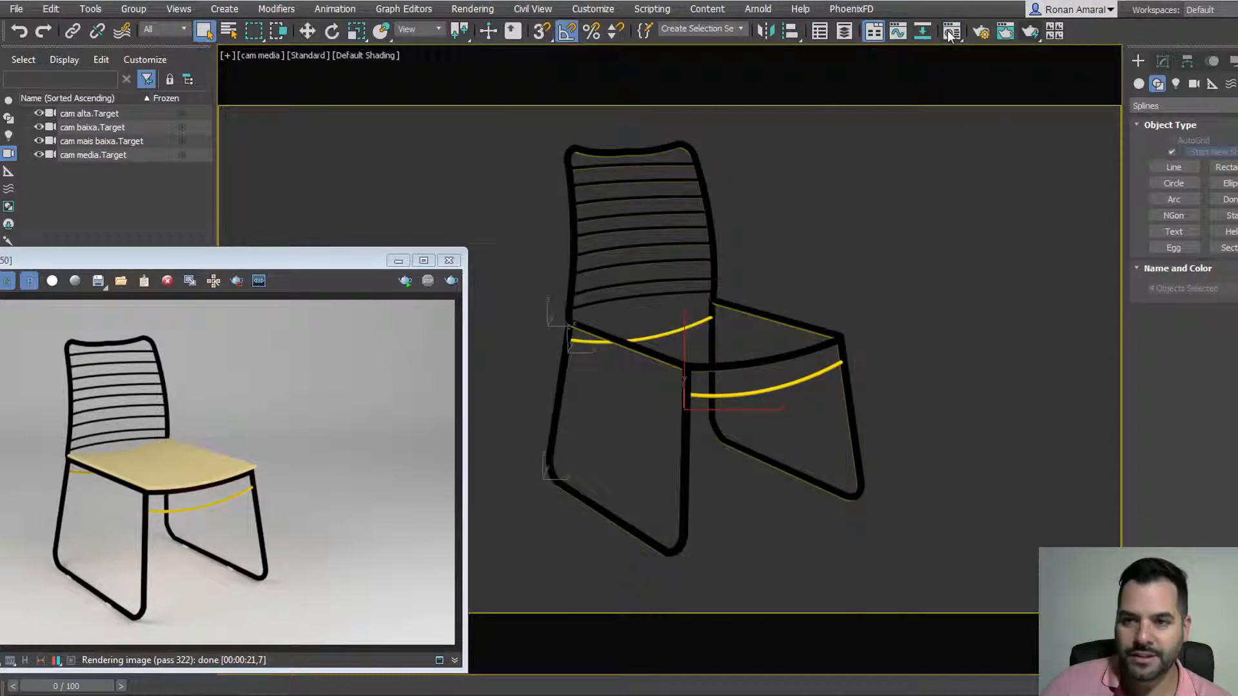
{"action": "left_click", "coordinate": [950, 35]}
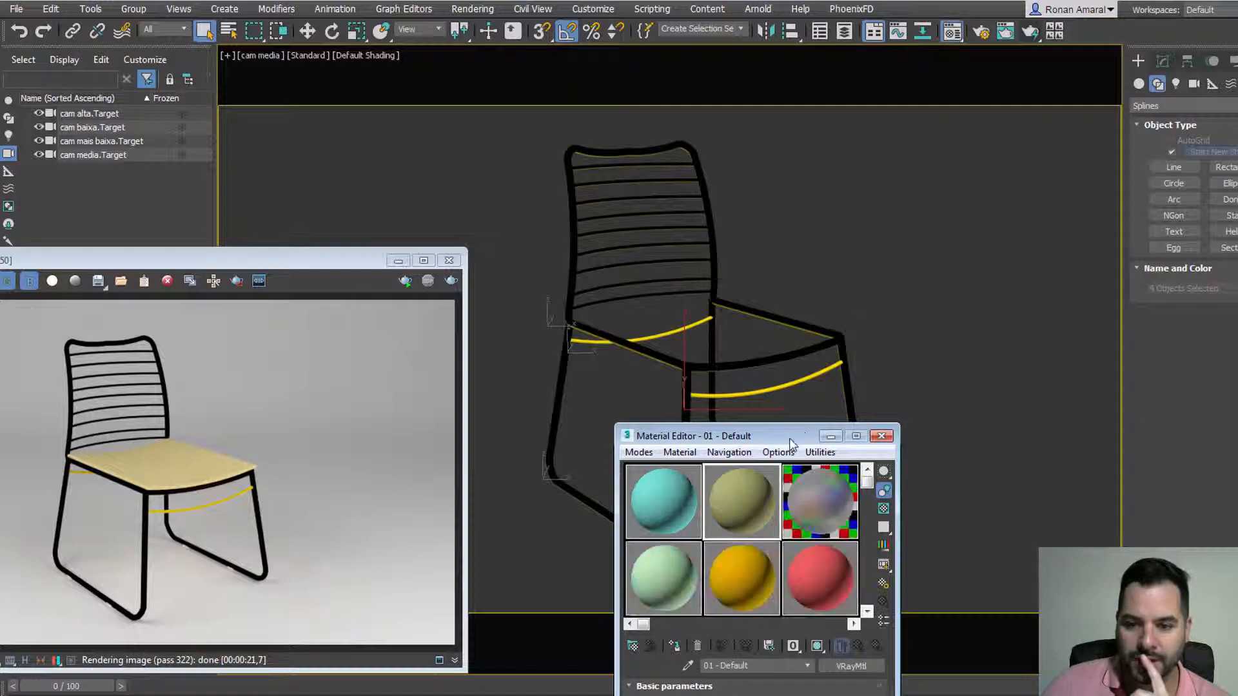
{"action": "left_click_drag", "start_coordinate": [791, 444], "coordinate": [566, 119]}
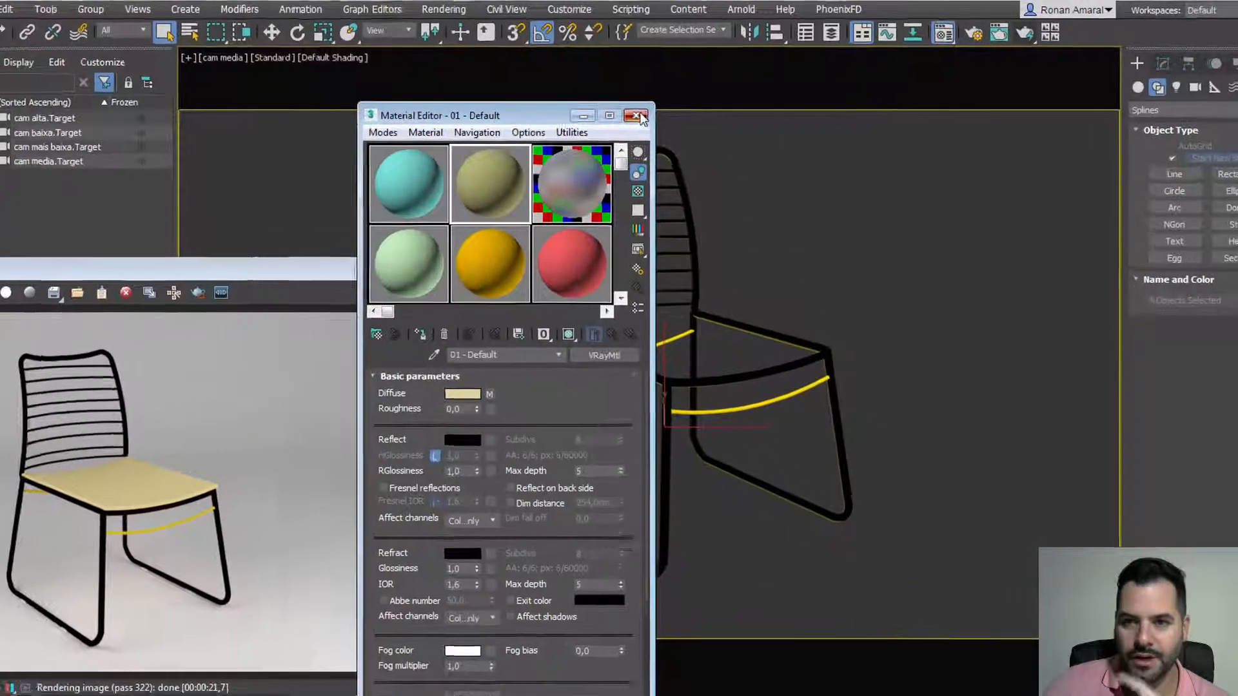
{"action": "left_click", "coordinate": [657, 110]}
{"action": "left_click", "coordinate": [951, 32]}
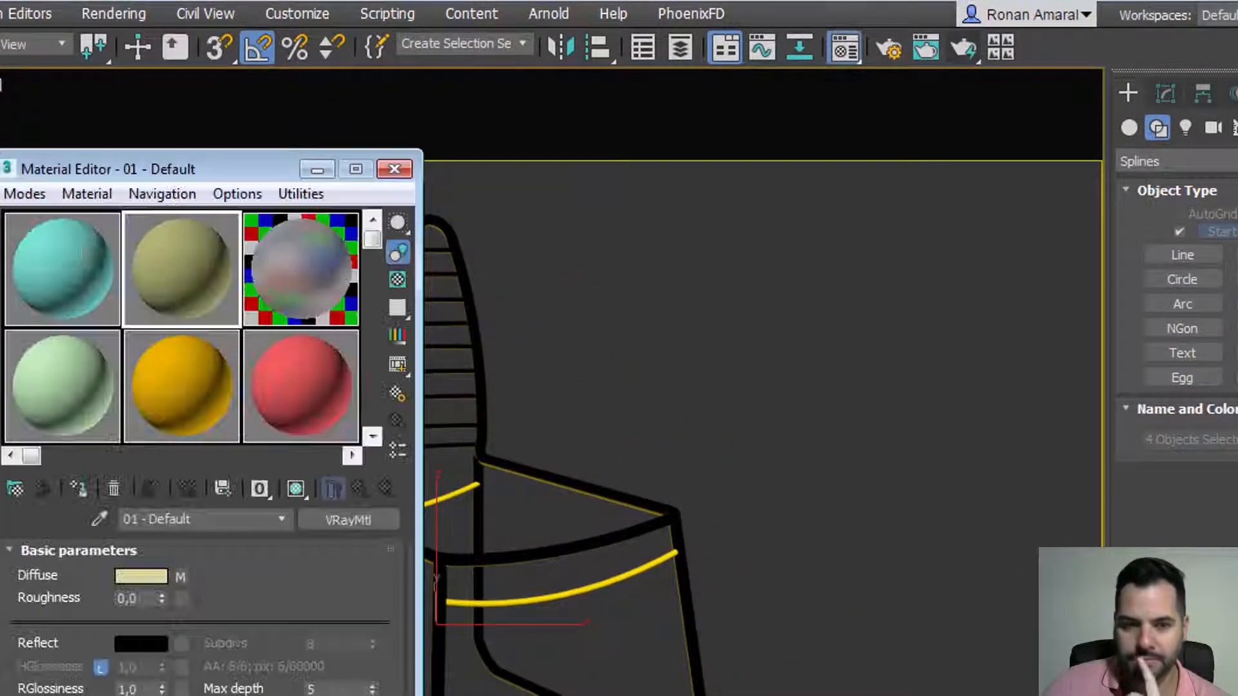
{"action": "left_click_drag", "start_coordinate": [137, 171], "coordinate": [21, 101]}
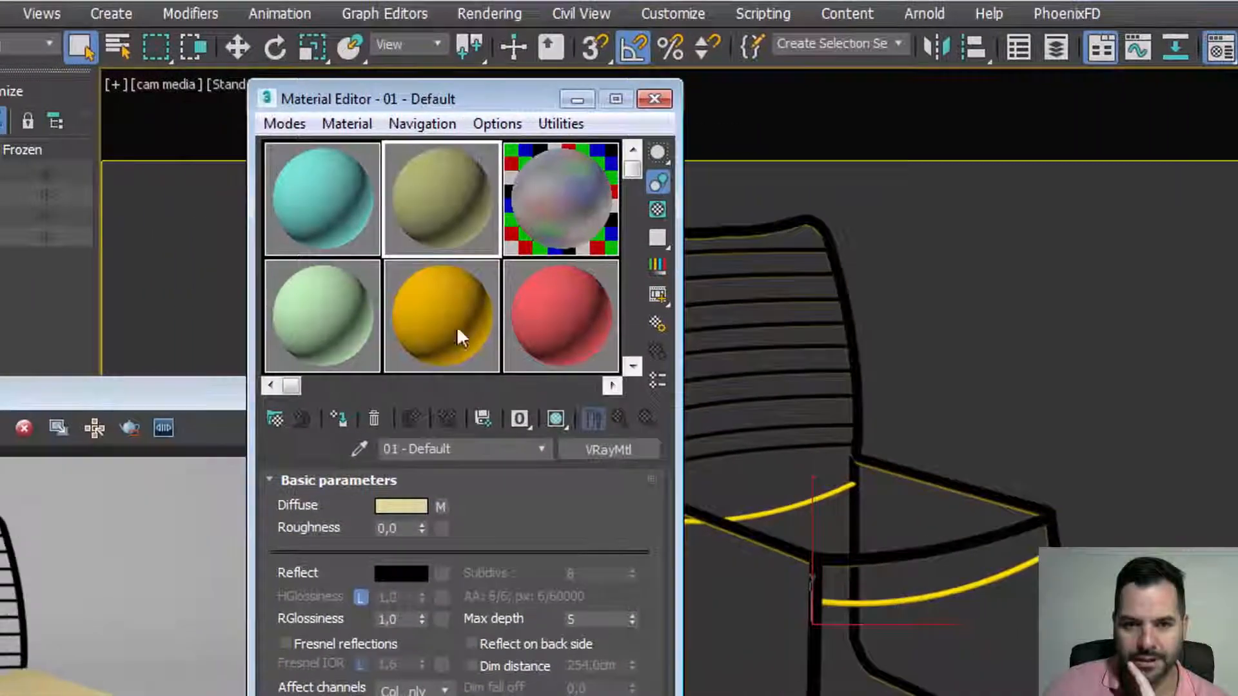
Step: Load the chair's material into the cyan sample slot with the Pick Material eyedropper
{"action": "left_click", "coordinate": [352, 178]}
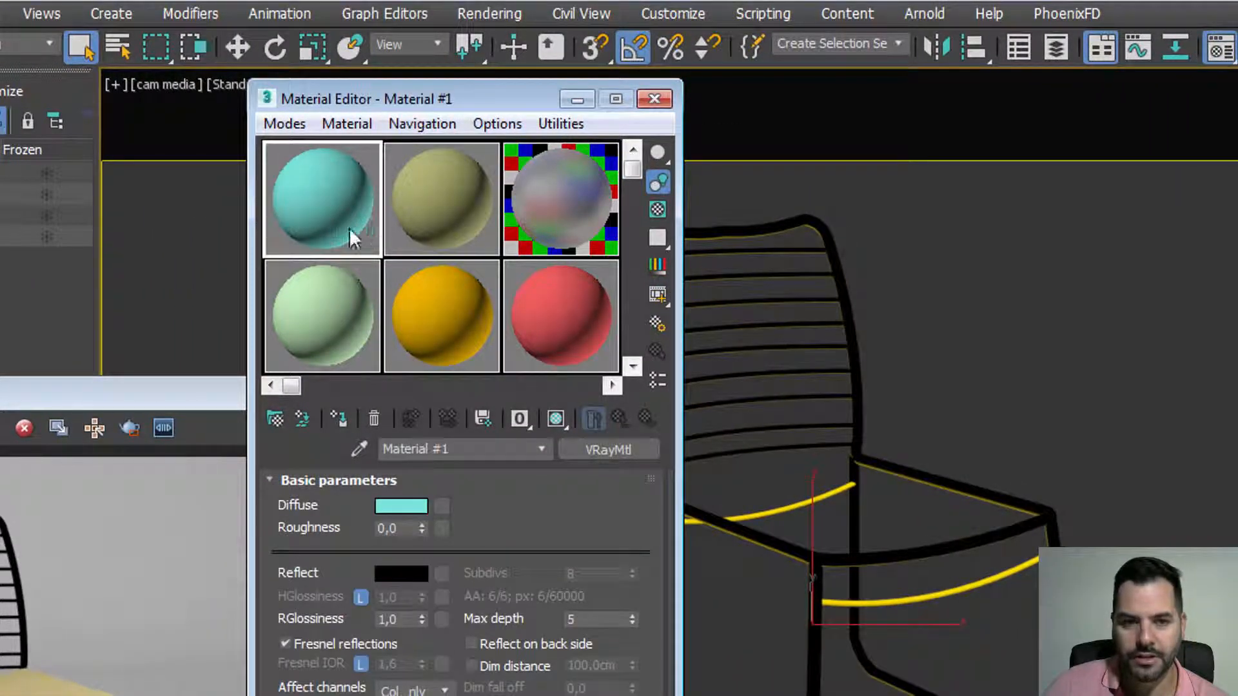
{"action": "left_click", "coordinate": [359, 449]}
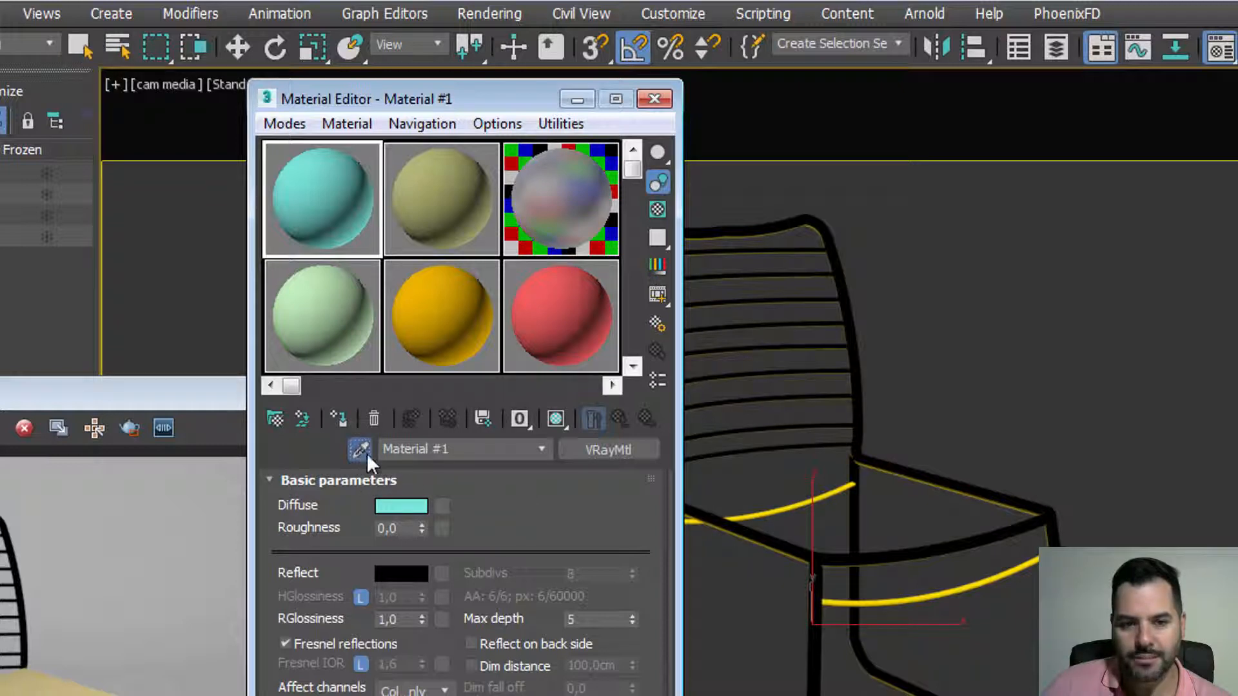
{"action": "left_click", "coordinate": [909, 596]}
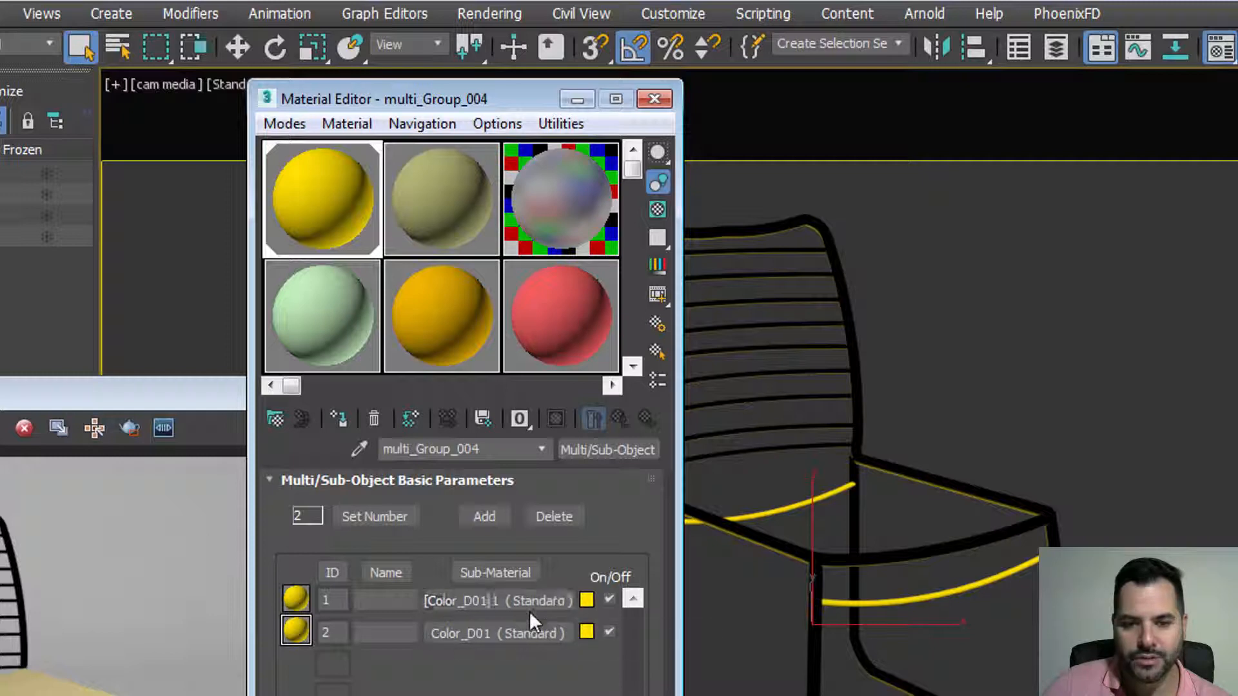
{"action": "middle_click_drag", "start_coordinate": [872, 522], "coordinate": [928, 506]}
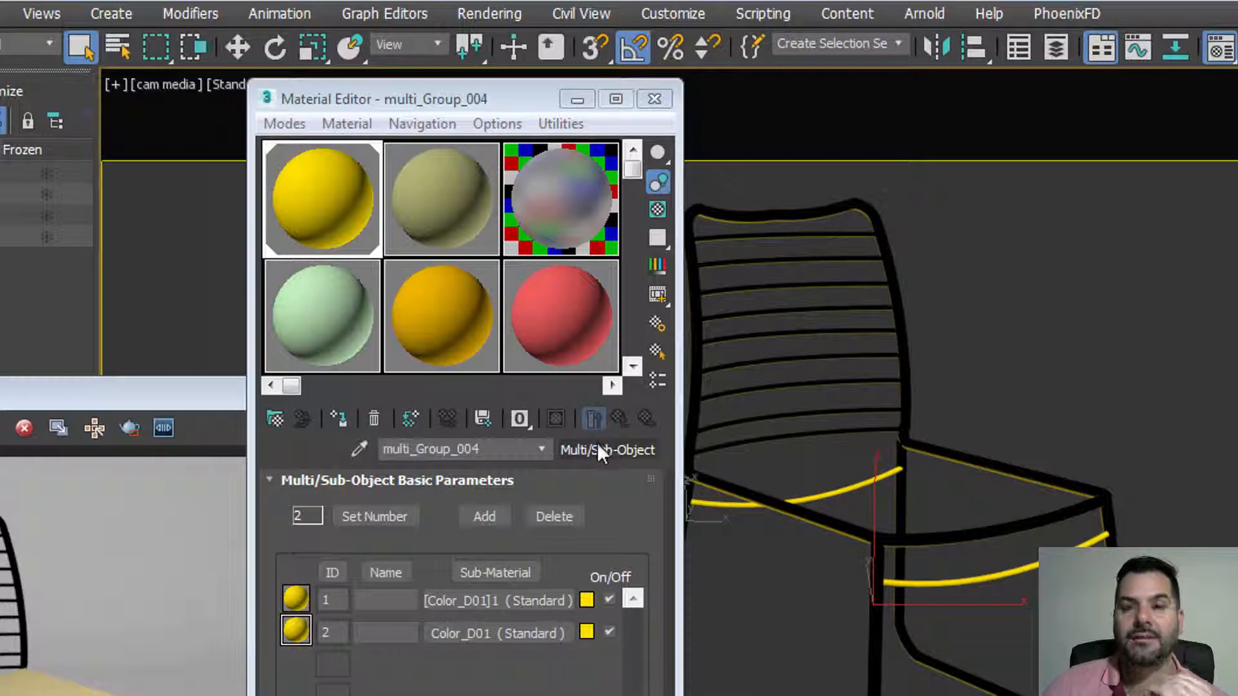
Step: Browse the olive, green and orange sample slots, then return to multi_Group_004
{"action": "left_click", "coordinate": [411, 200]}
{"action": "left_click", "coordinate": [371, 307]}
{"action": "left_click", "coordinate": [424, 323]}
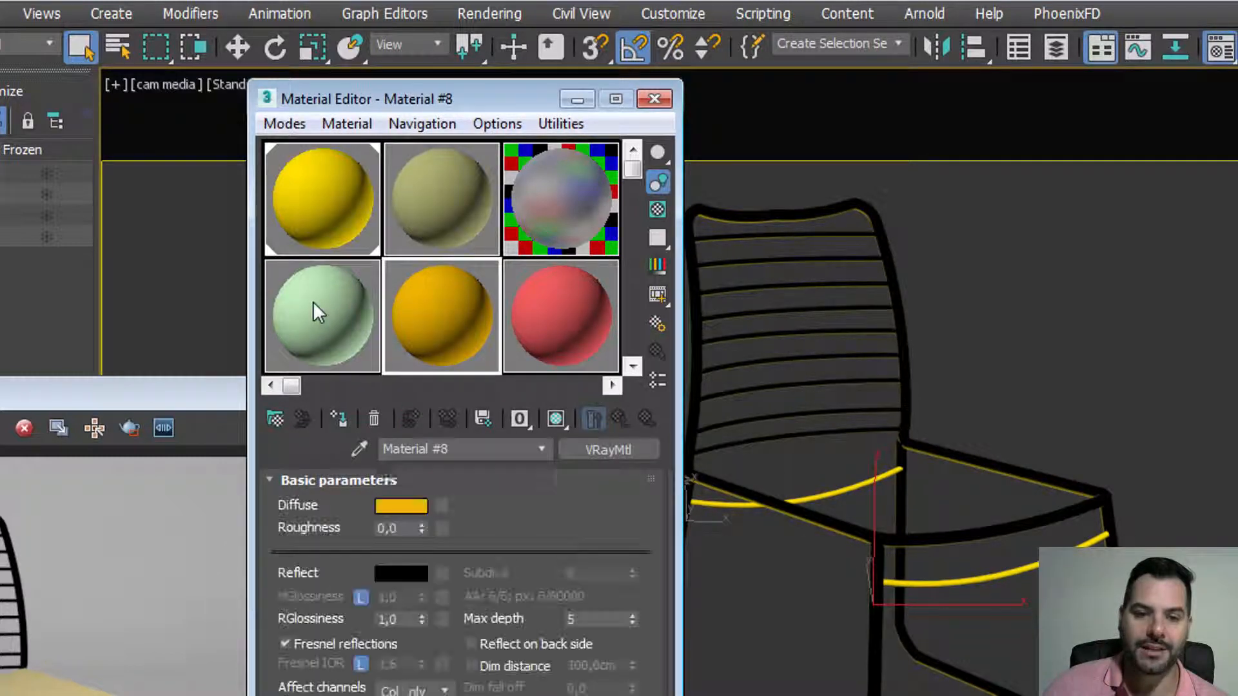
{"action": "left_click", "coordinate": [314, 302]}
{"action": "left_click", "coordinate": [413, 321]}
{"action": "left_click", "coordinate": [342, 243]}
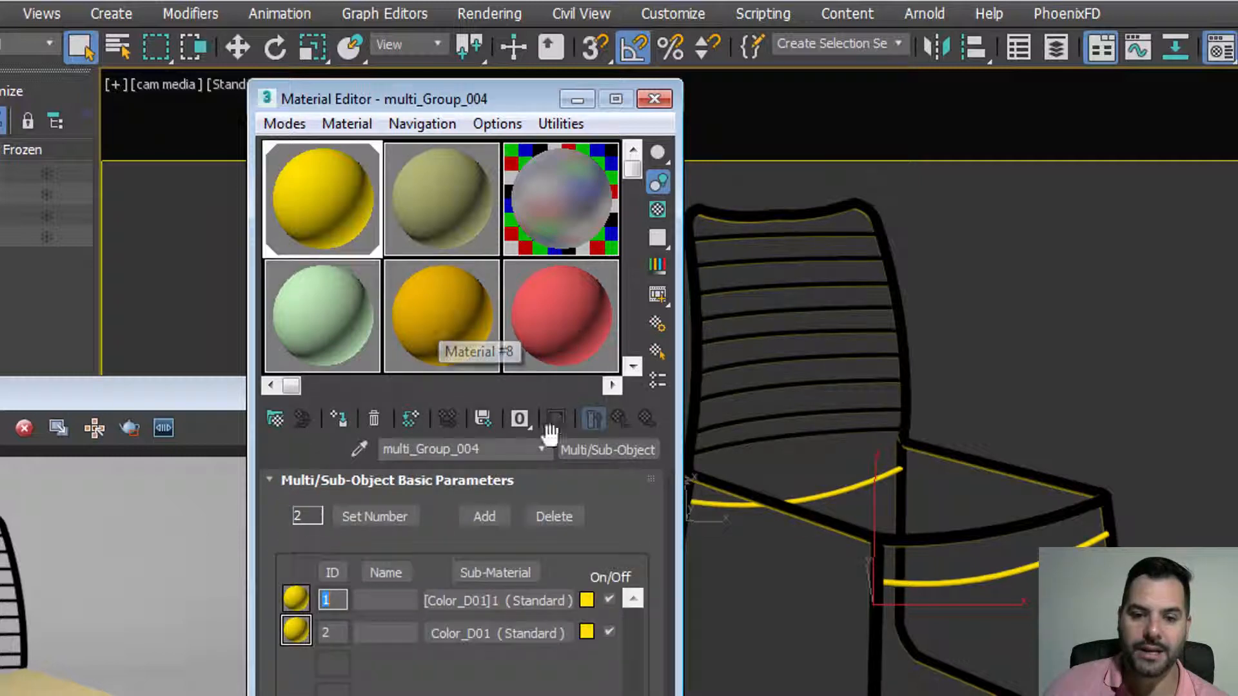
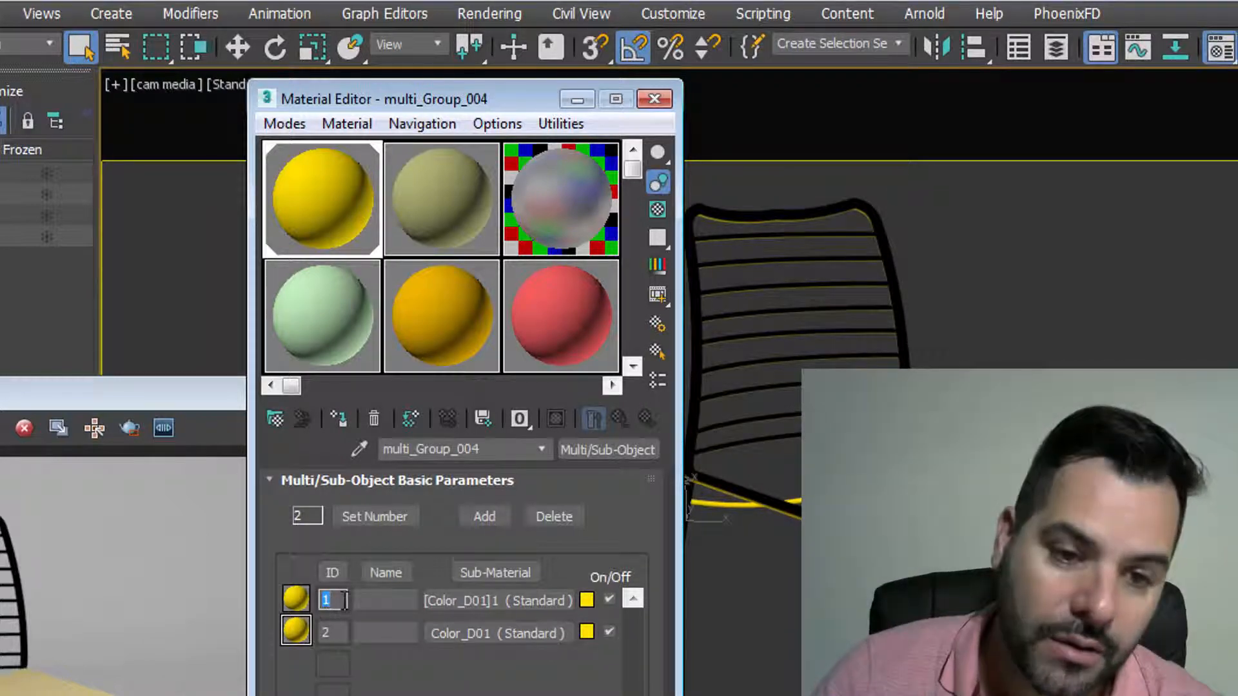
Step: Check the IDs of sub-materials Color_D01 and [Color_D01]1, then select the chair frame Group_090
{"action": "double_click", "coordinate": [341, 632]}
{"action": "left_click", "coordinate": [312, 657]}
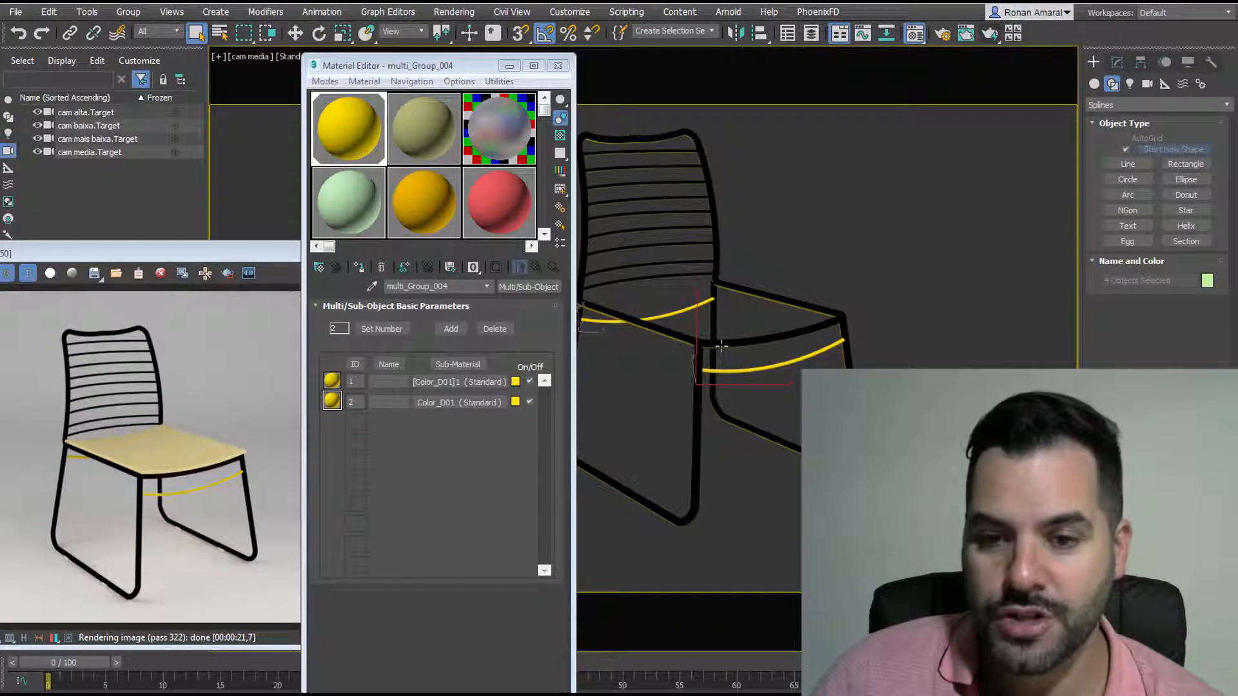
{"action": "left_click", "coordinate": [721, 358]}
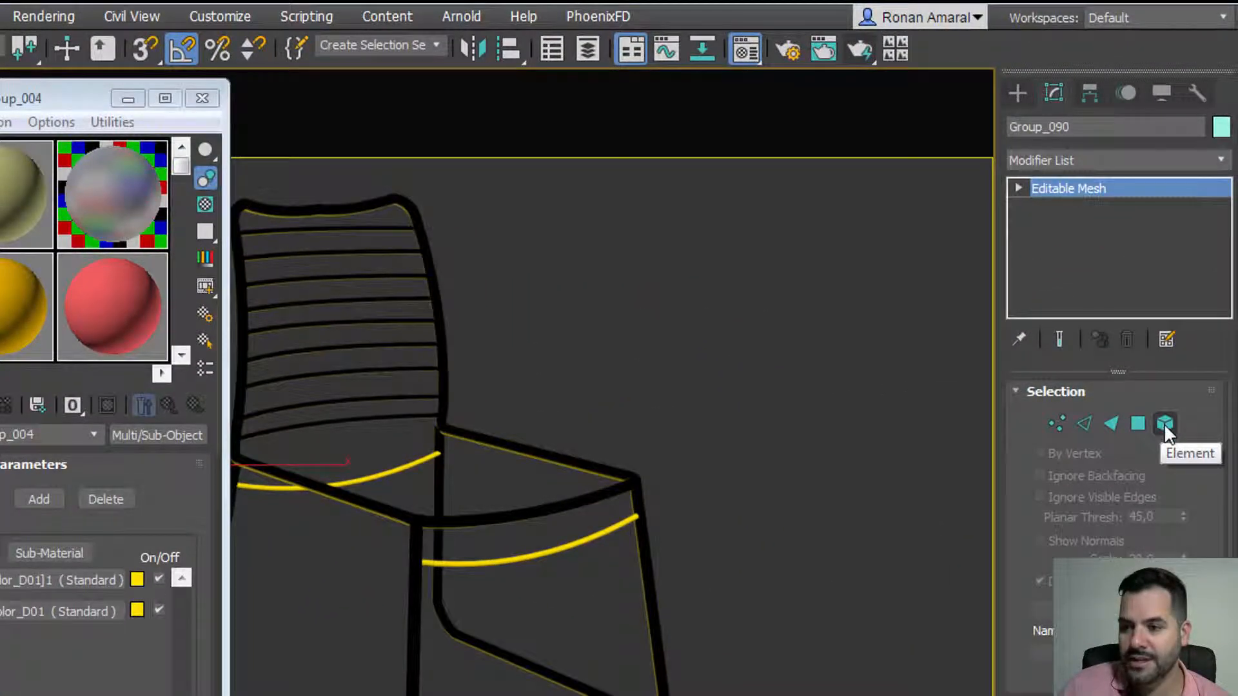
Step: In Element mode, select the back, seat frame and front leg and read their Set ID
{"action": "left_click", "coordinate": [1163, 423]}
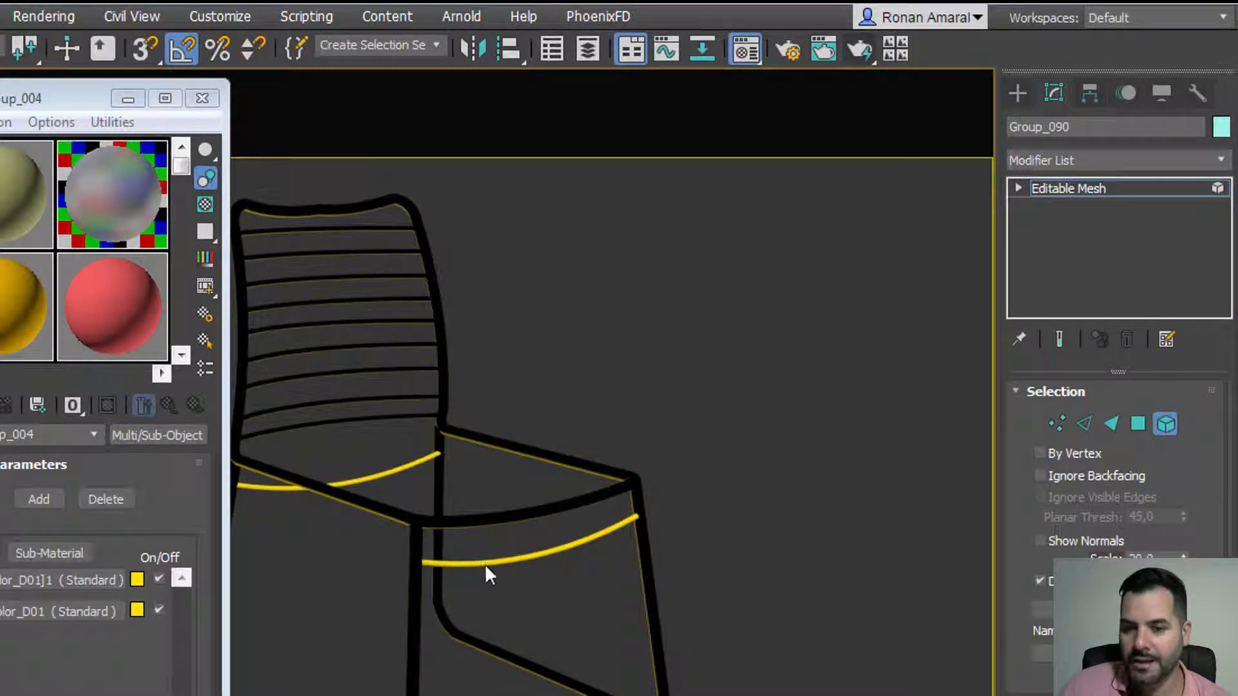
{"action": "left_click", "coordinate": [492, 516]}
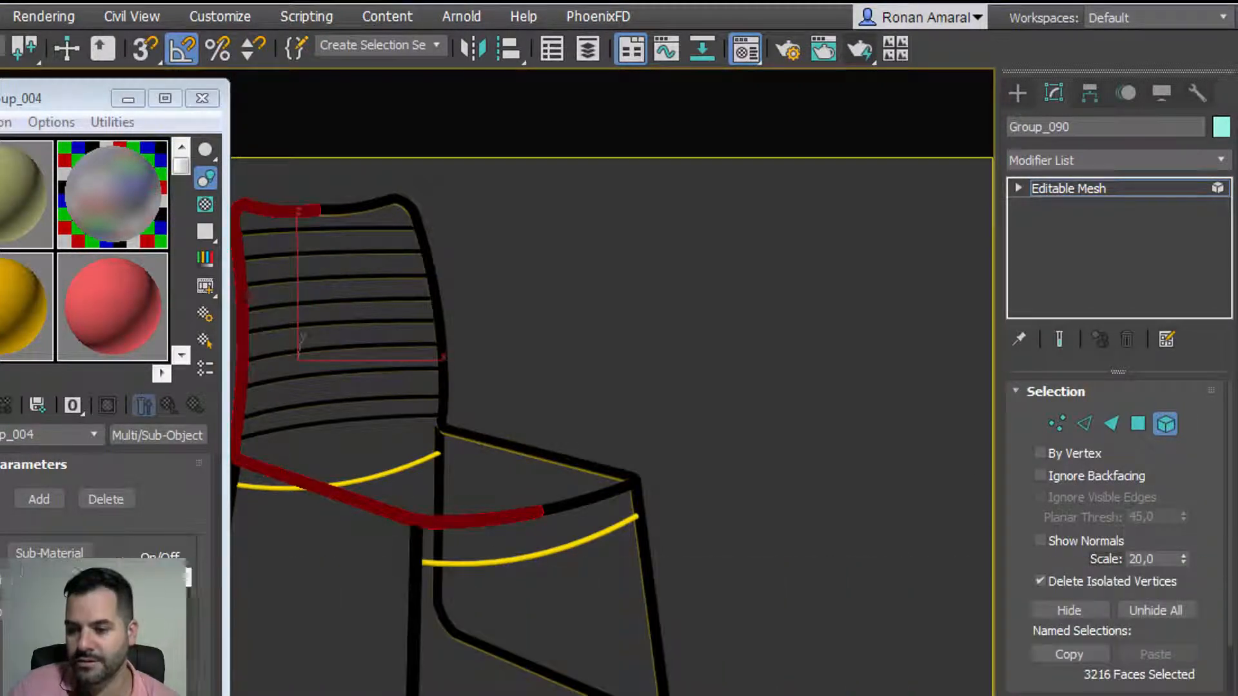
{"action": "scroll", "coordinate": [1027, 589], "scroll_direction": "down", "scroll_amount": 5}
{"action": "scroll", "coordinate": [1038, 685], "scroll_direction": "down", "scroll_amount": 2}
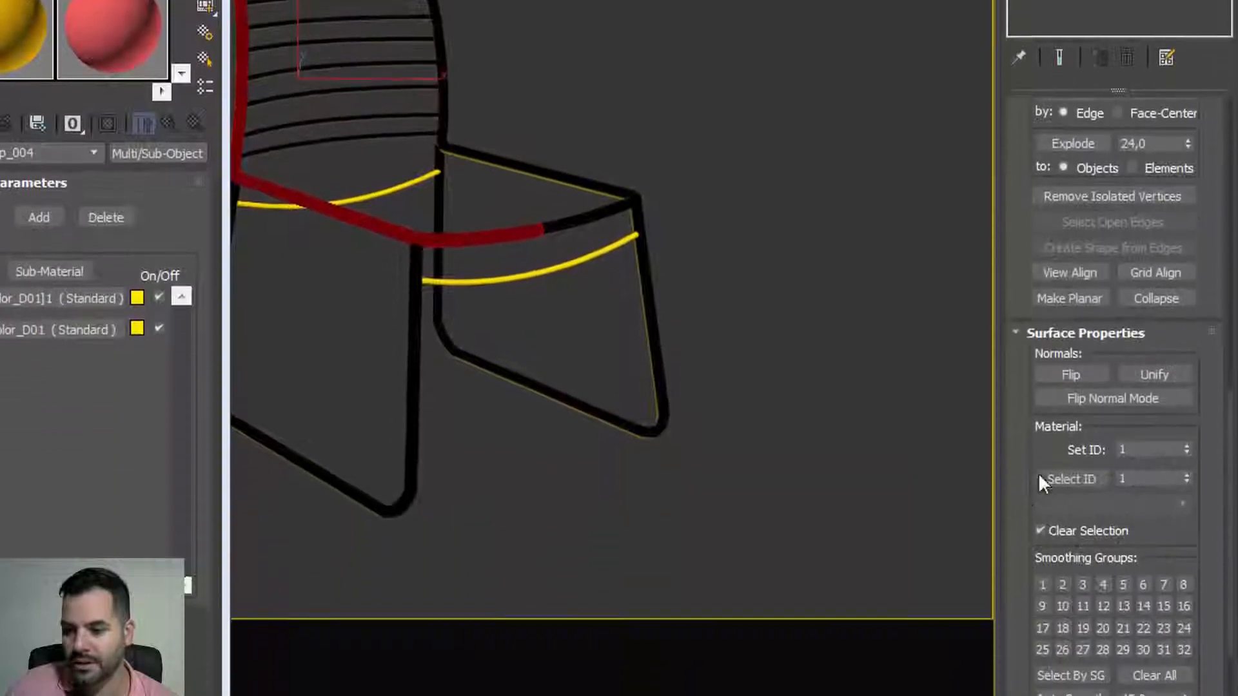
{"action": "left_click_drag", "start_coordinate": [1164, 433], "coordinate": [1104, 430]}
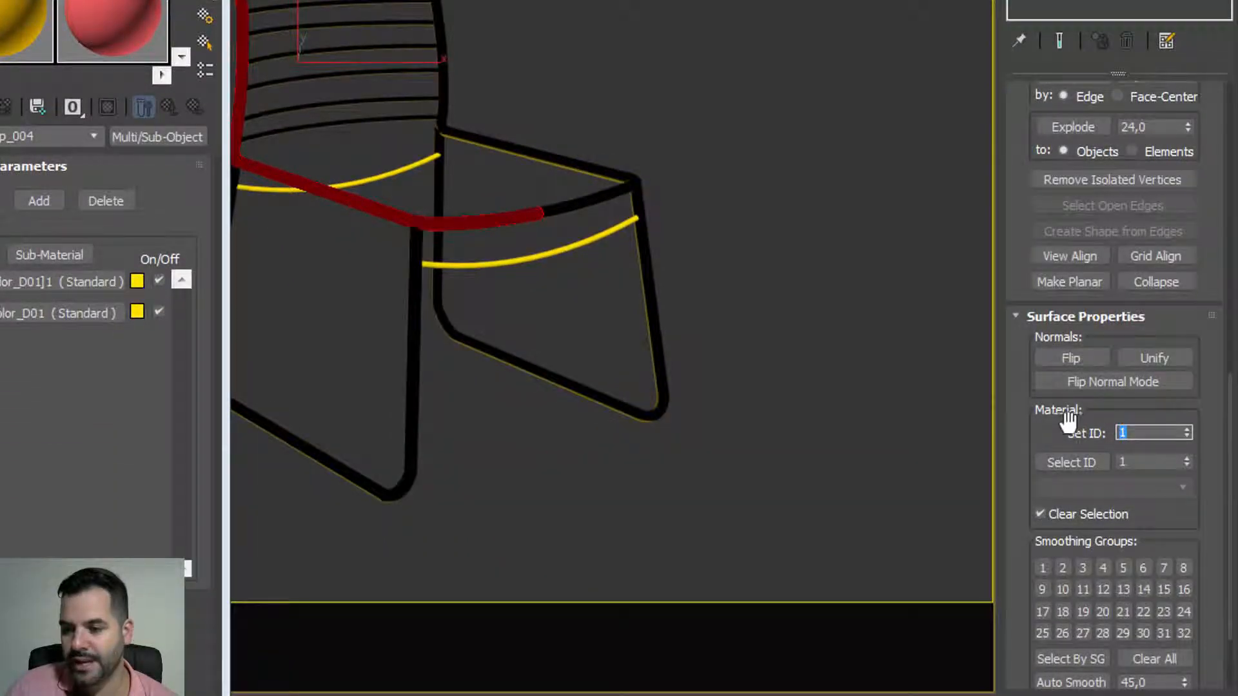
{"action": "left_click", "coordinate": [636, 192]}
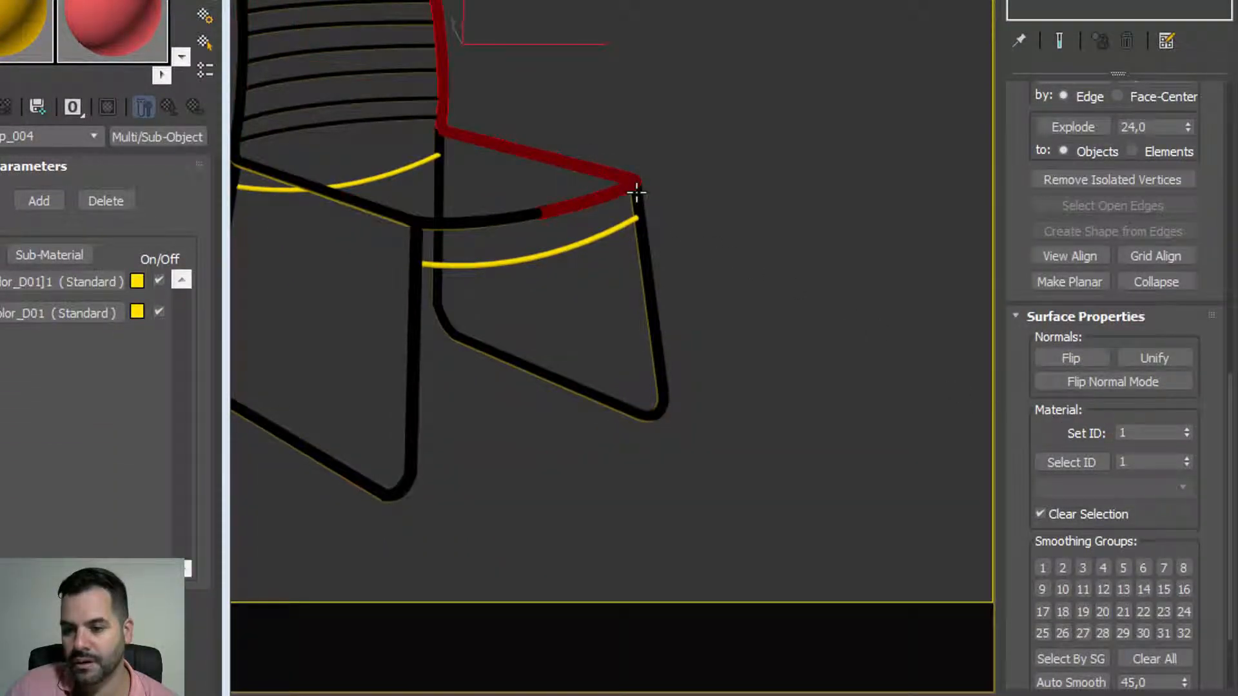
{"action": "left_click", "coordinate": [644, 241]}
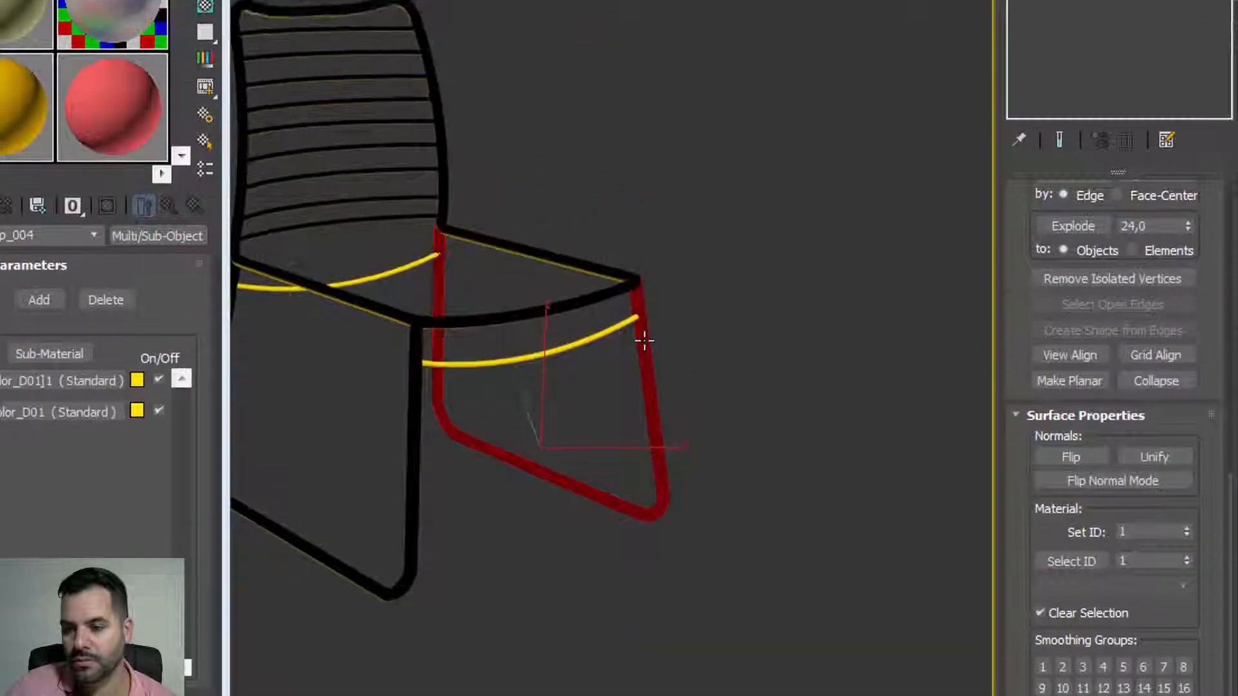
{"action": "left_click", "coordinate": [1070, 0]}
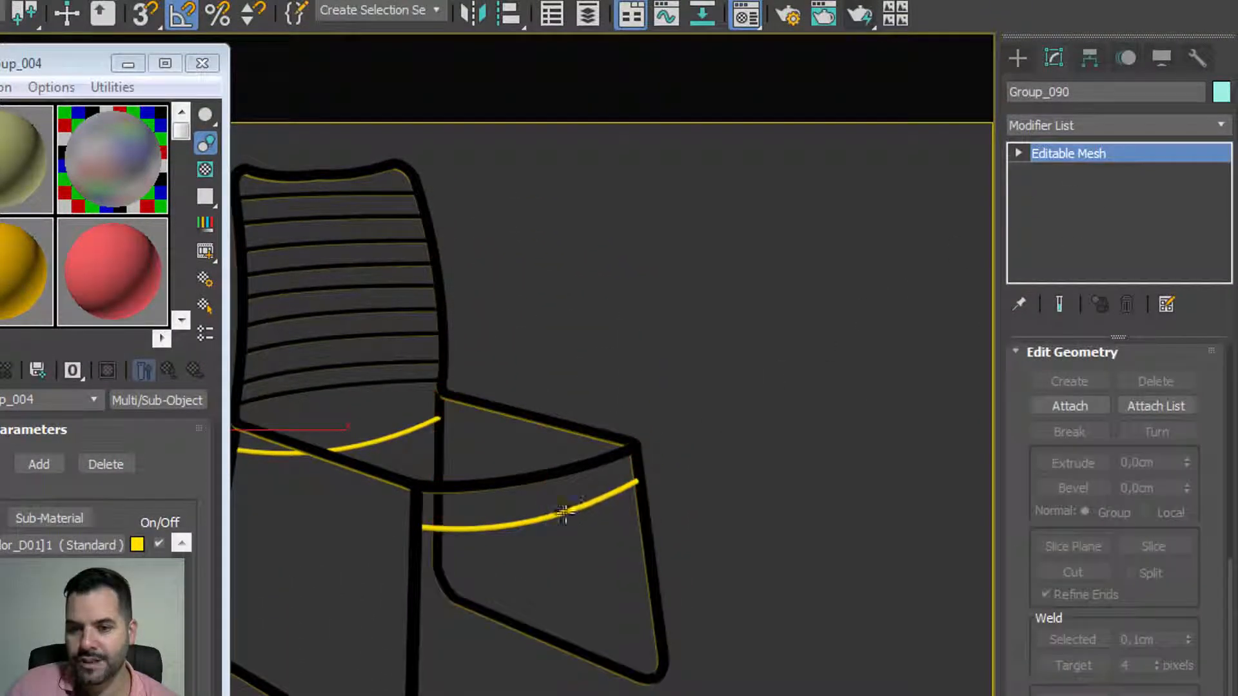
Step: Select the front yellow seat rail Group_084 and read its element's material ID
{"action": "left_click", "coordinate": [566, 513]}
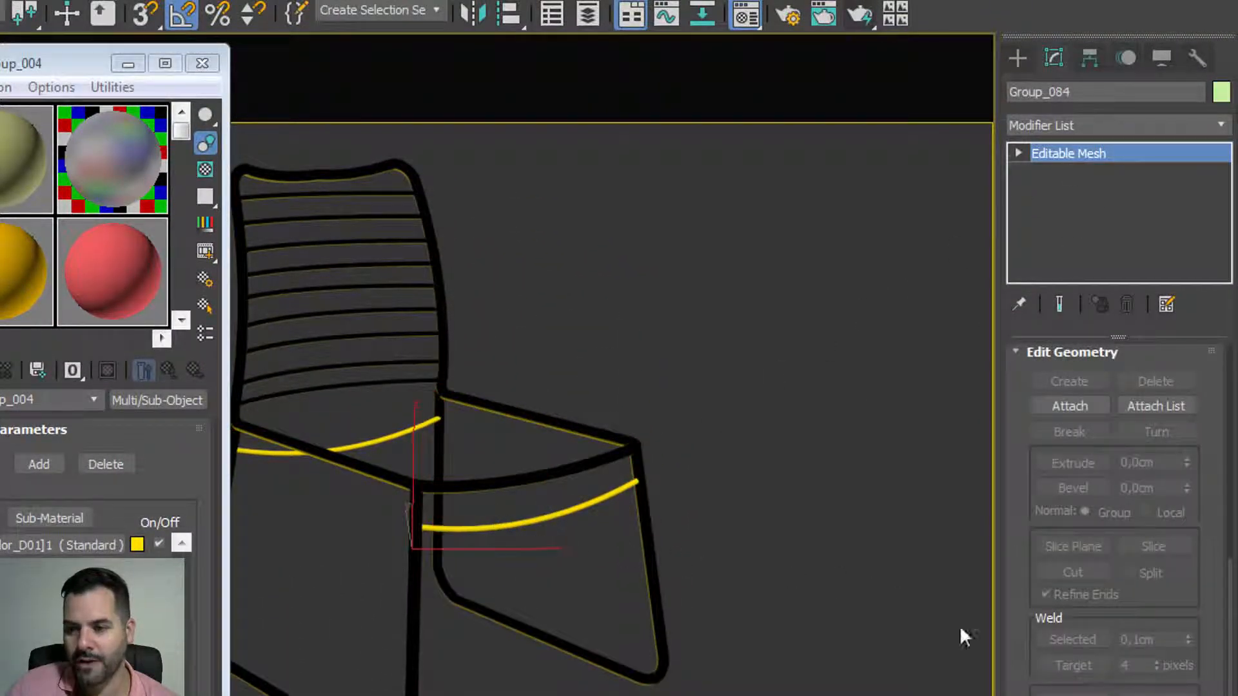
{"action": "scroll", "coordinate": [1025, 657], "scroll_direction": "up", "scroll_amount": 4}
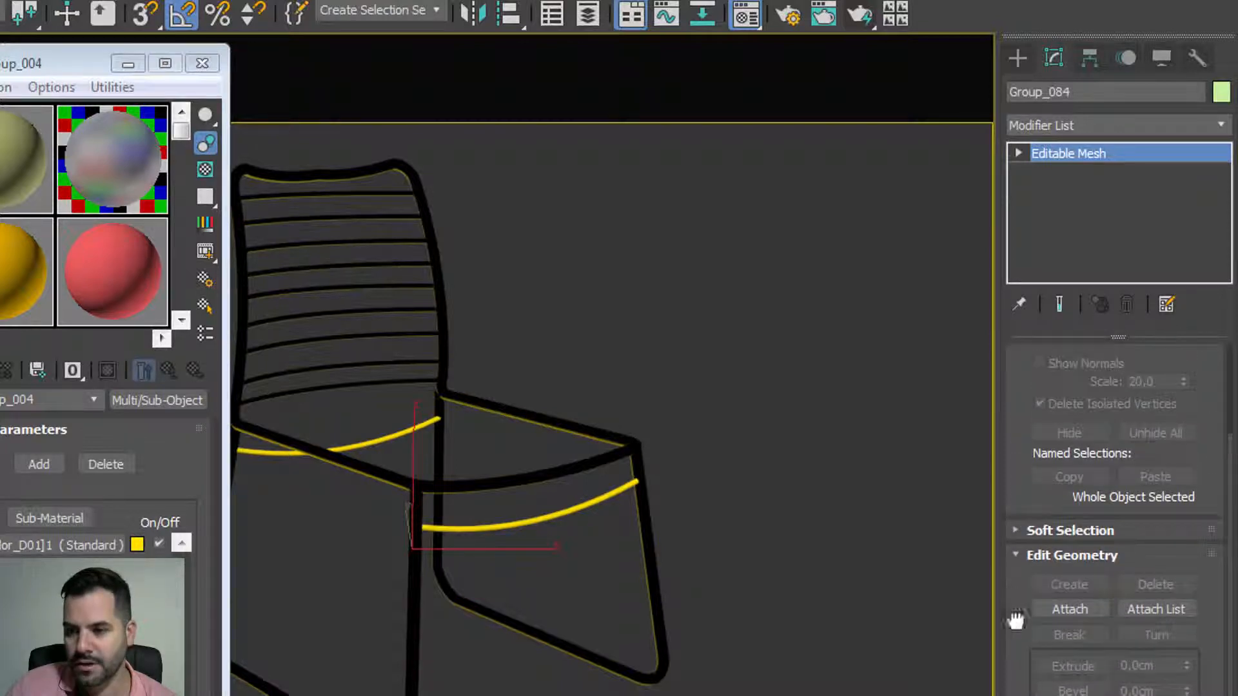
{"action": "scroll", "coordinate": [1015, 620], "scroll_direction": "up", "scroll_amount": 4}
{"action": "left_click", "coordinate": [1165, 378]}
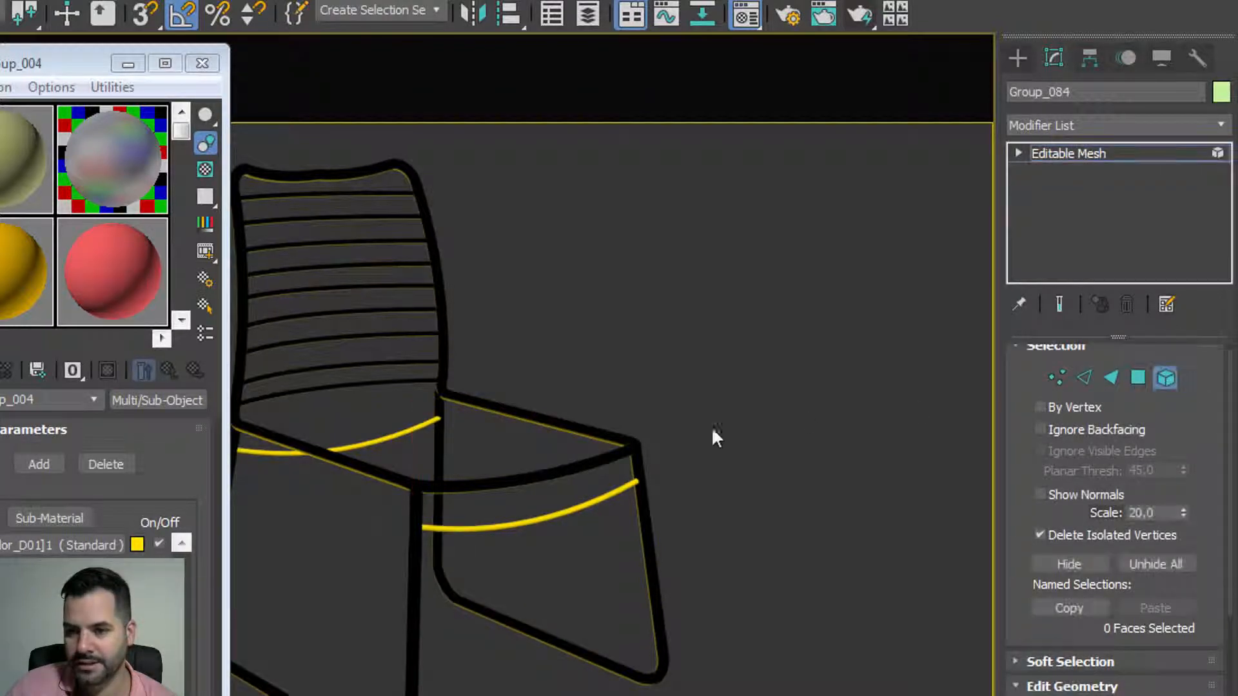
{"action": "left_click", "coordinate": [618, 487]}
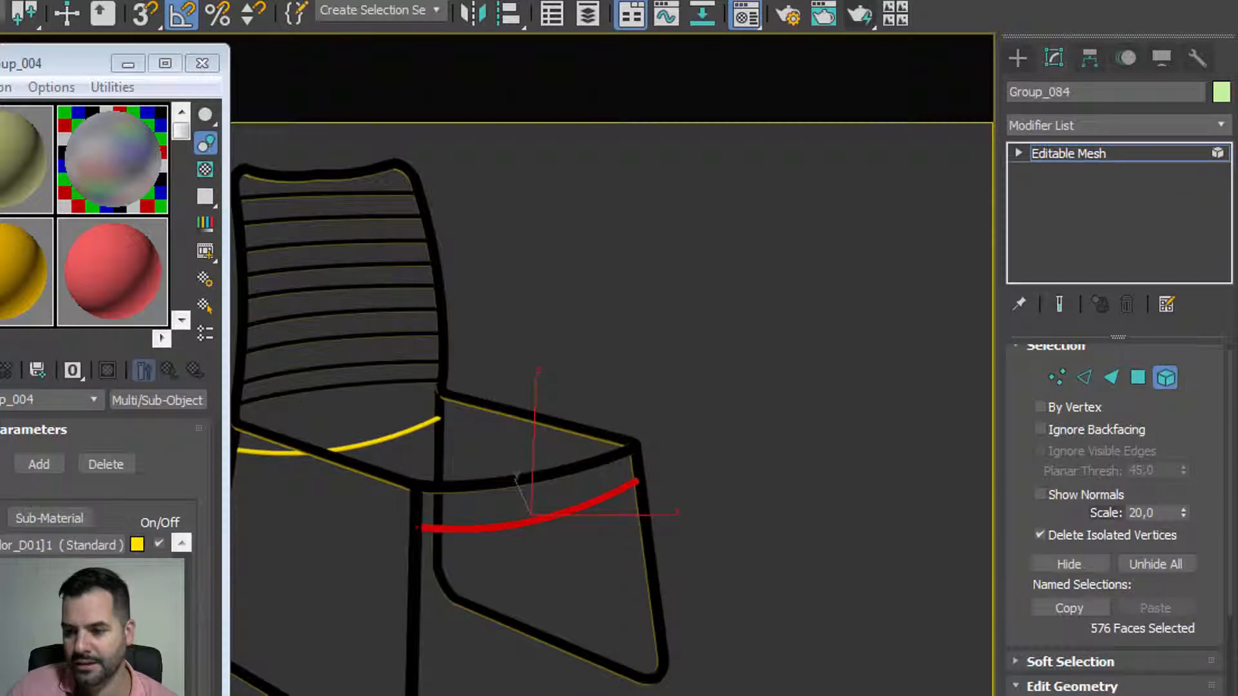
{"action": "scroll", "coordinate": [1022, 670], "scroll_direction": "down", "scroll_amount": 10}
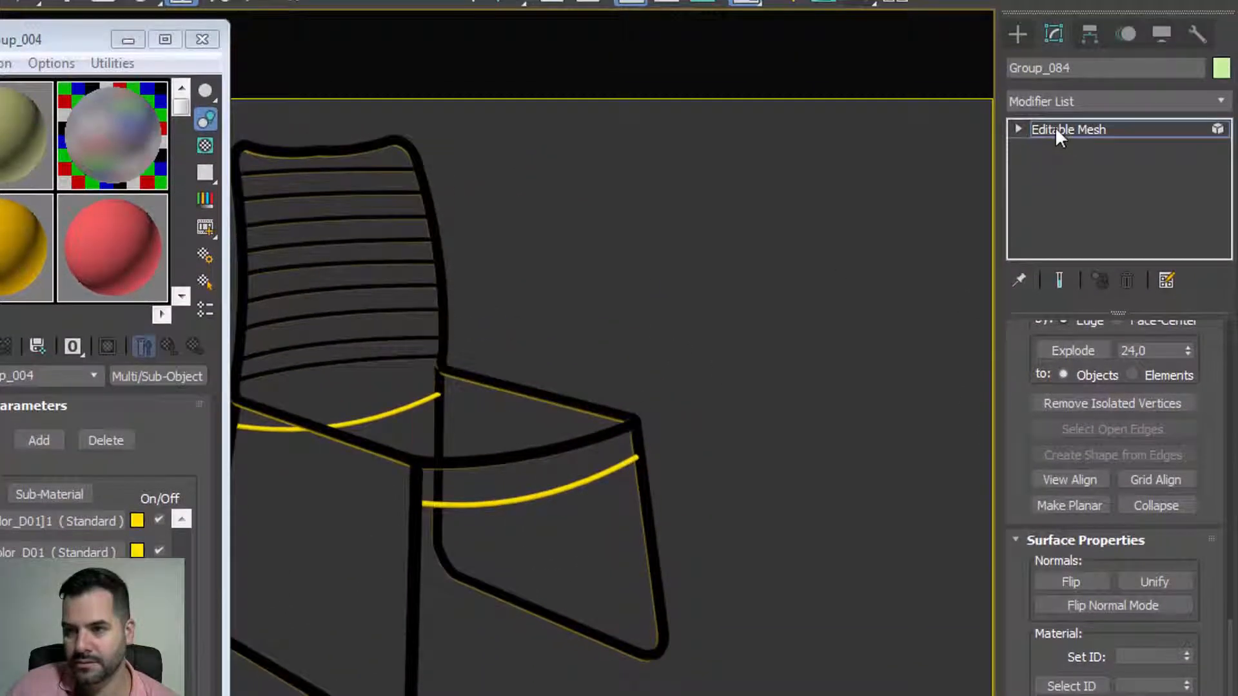
{"action": "left_click", "coordinate": [1057, 129]}
Step: Select the left yellow curve Group_086 and read its element's material ID
{"action": "left_click", "coordinate": [386, 411]}
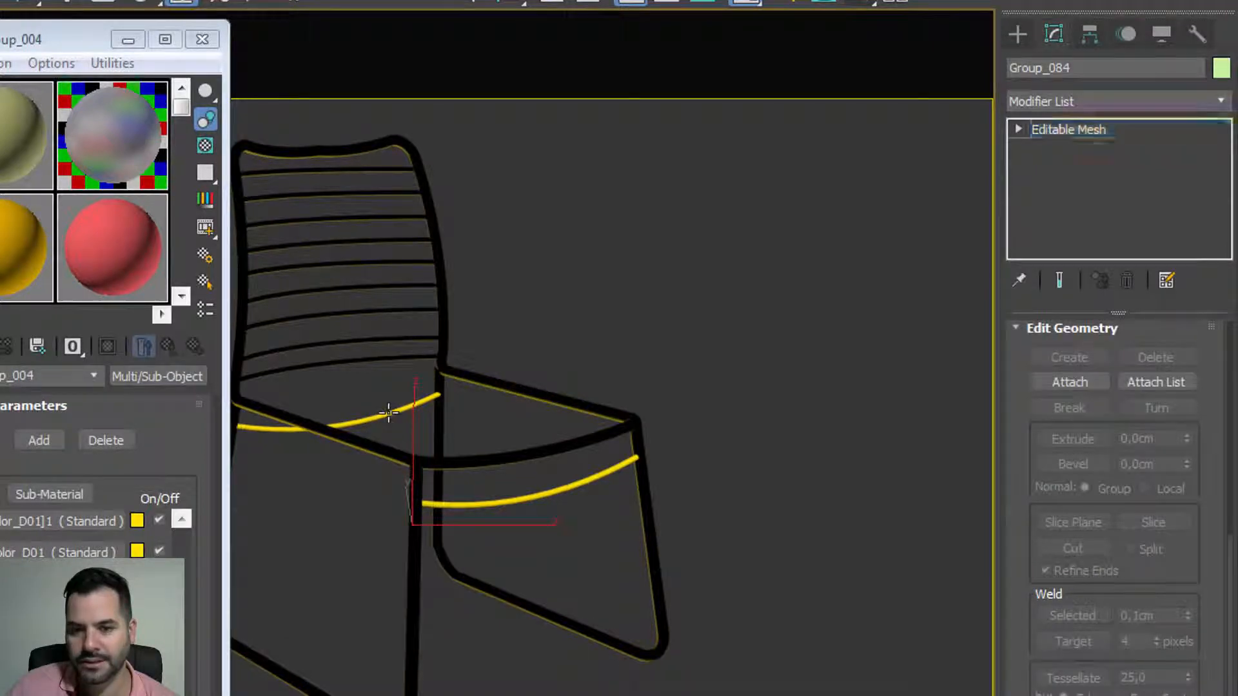
{"action": "scroll", "coordinate": [1091, 405], "scroll_direction": "up", "scroll_amount": 5}
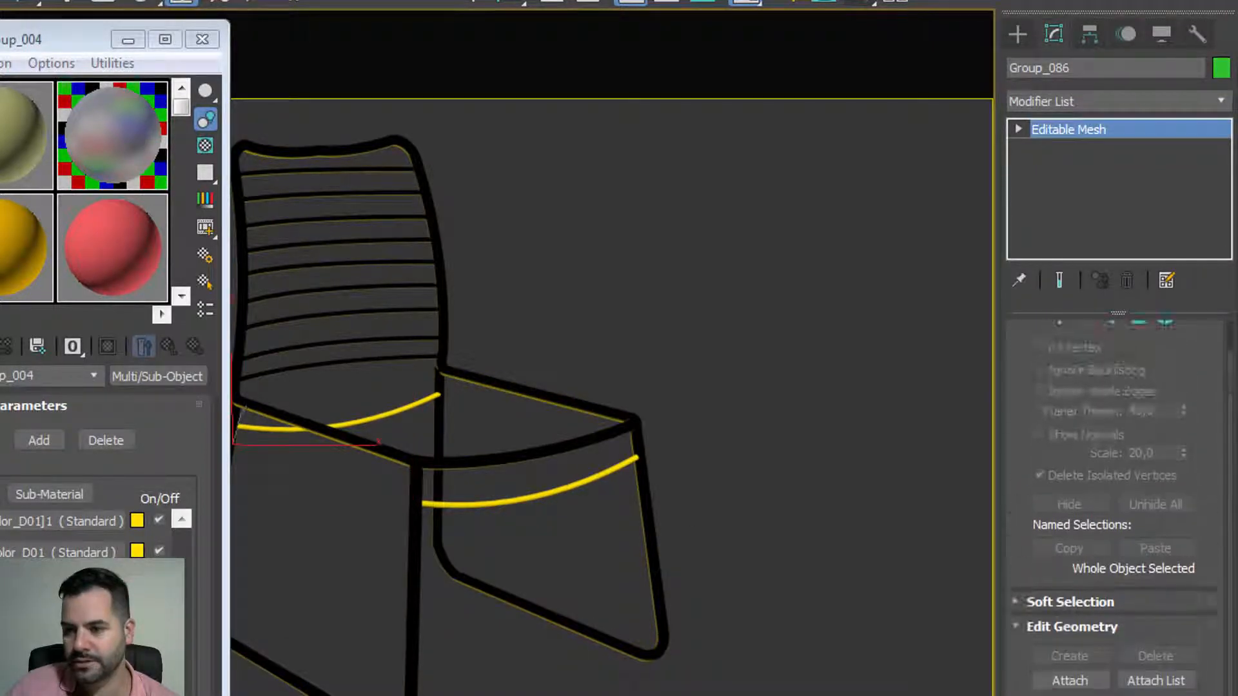
{"action": "left_click", "coordinate": [1166, 322]}
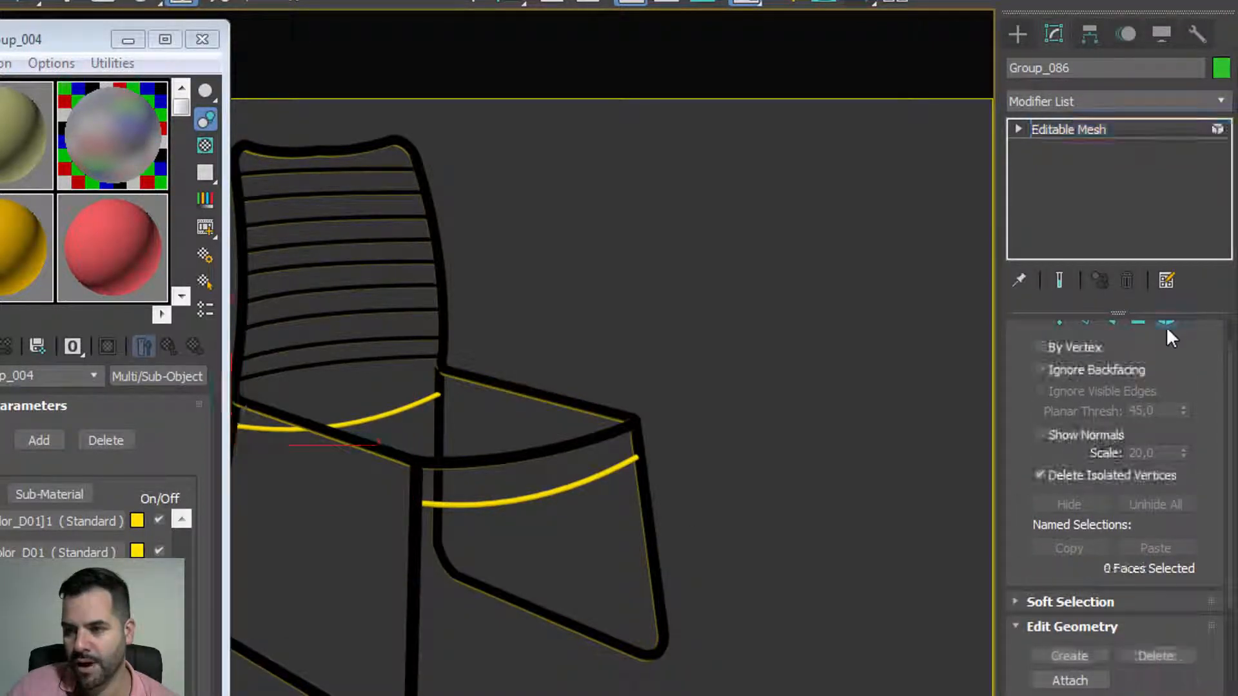
{"action": "left_click", "coordinate": [408, 408]}
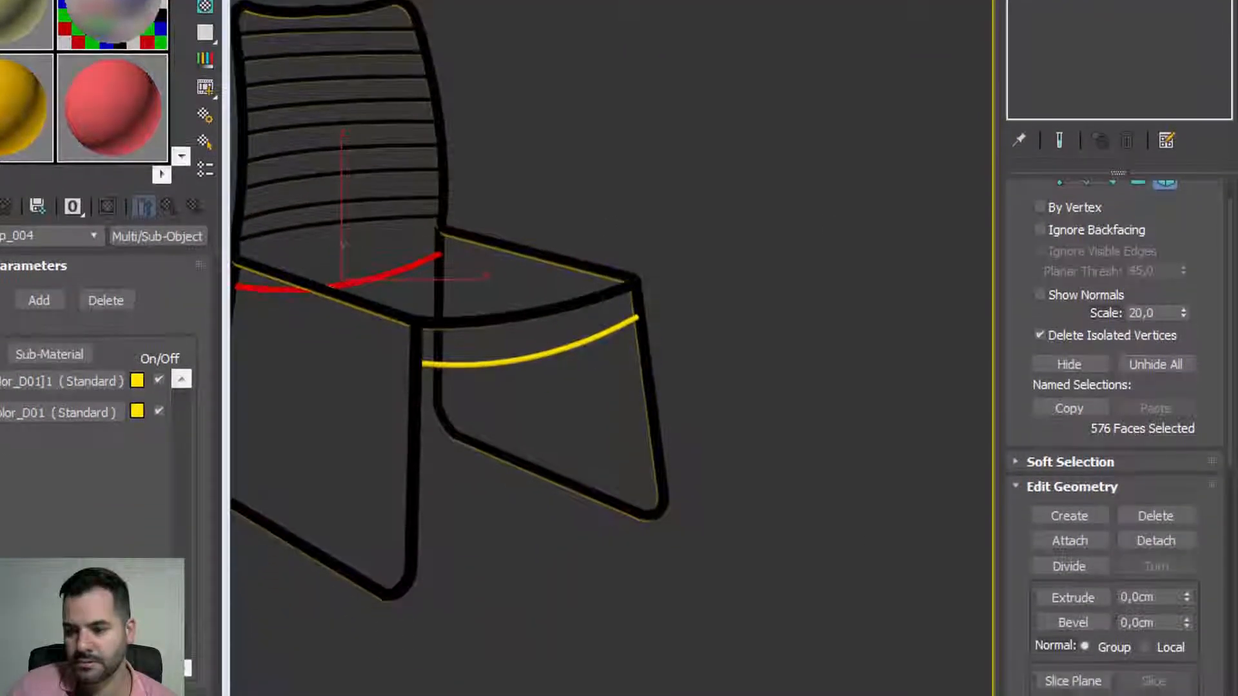
{"action": "scroll", "coordinate": [1034, 541], "scroll_direction": "down", "scroll_amount": 10}
{"action": "scroll", "coordinate": [1035, 400], "scroll_direction": "down", "scroll_amount": 3}
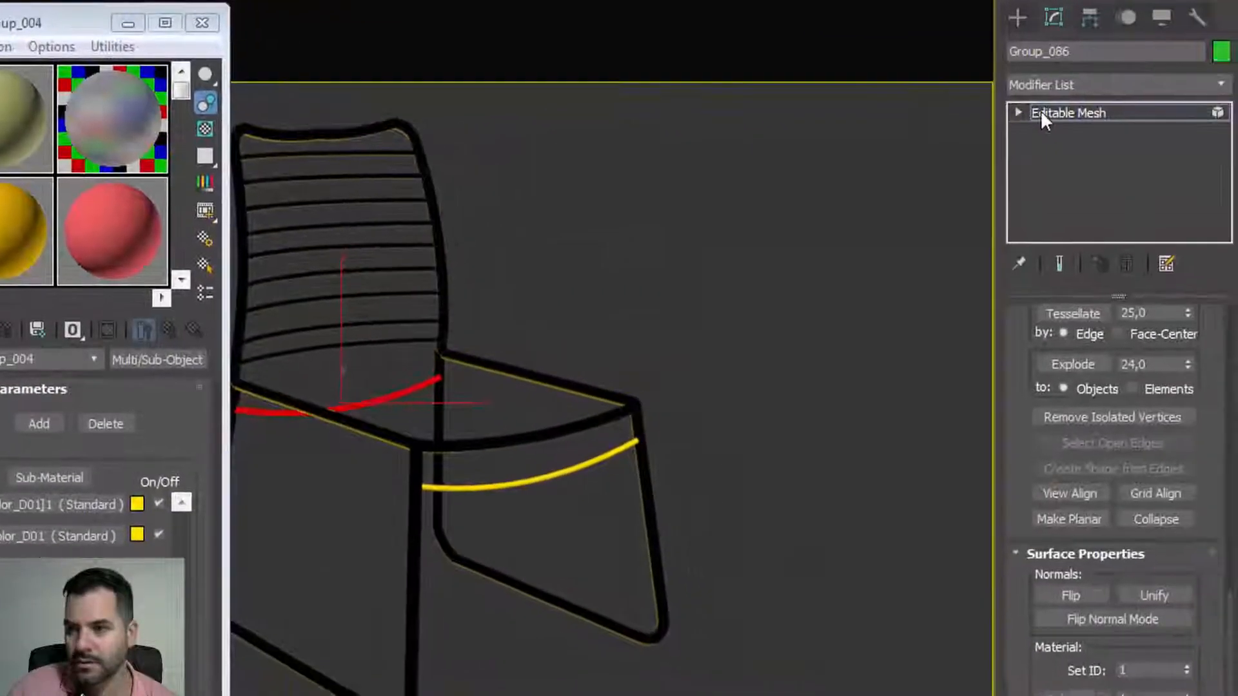
{"action": "left_click", "coordinate": [1044, 114]}
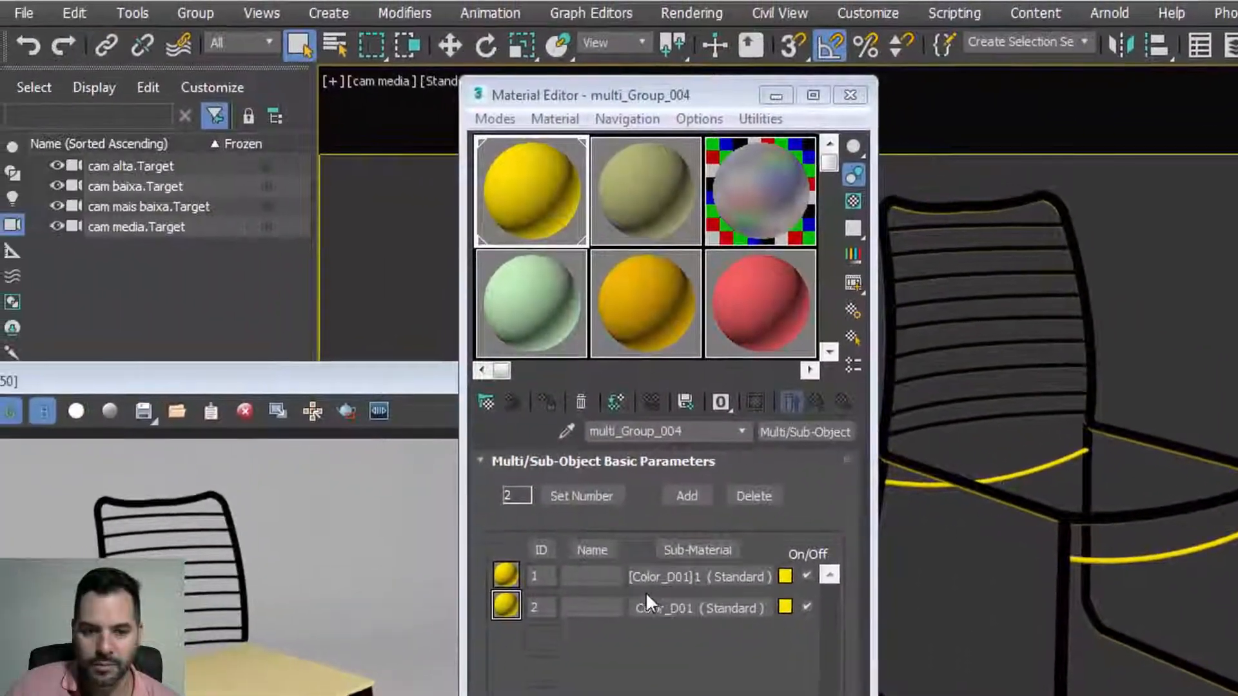
{"action": "left_click", "coordinate": [26, 535]}
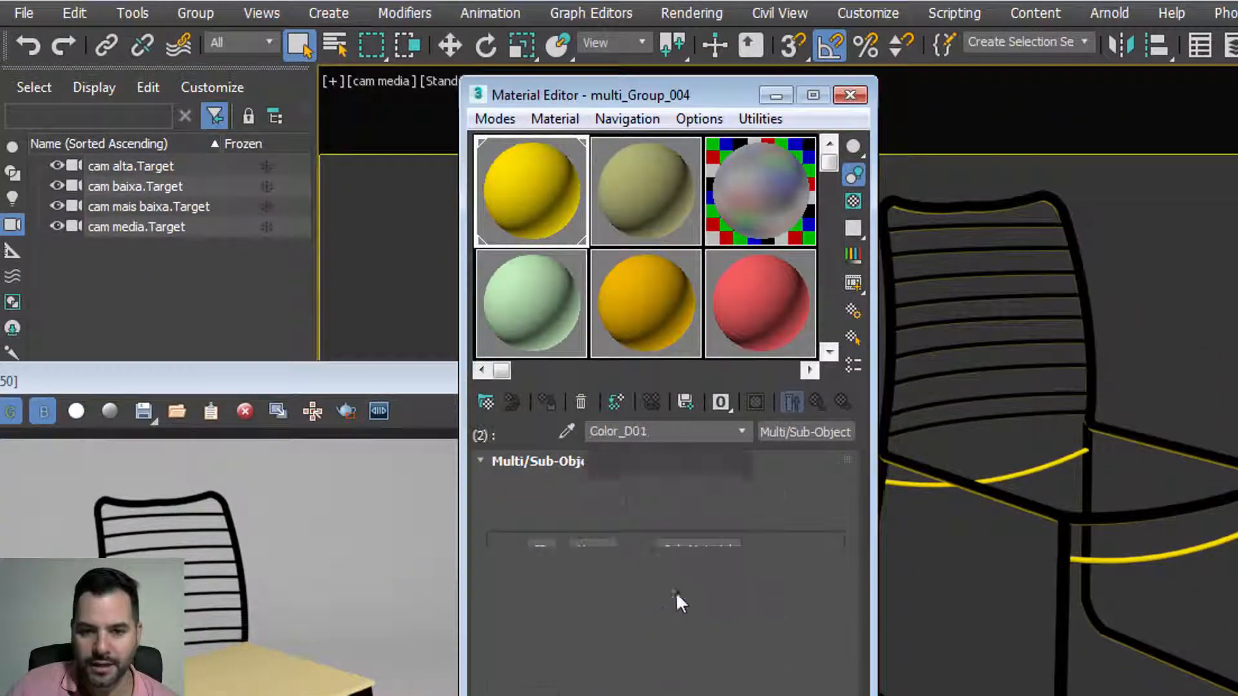
{"action": "left_click", "coordinate": [853, 337]}
{"action": "left_click", "coordinate": [24, 49]}
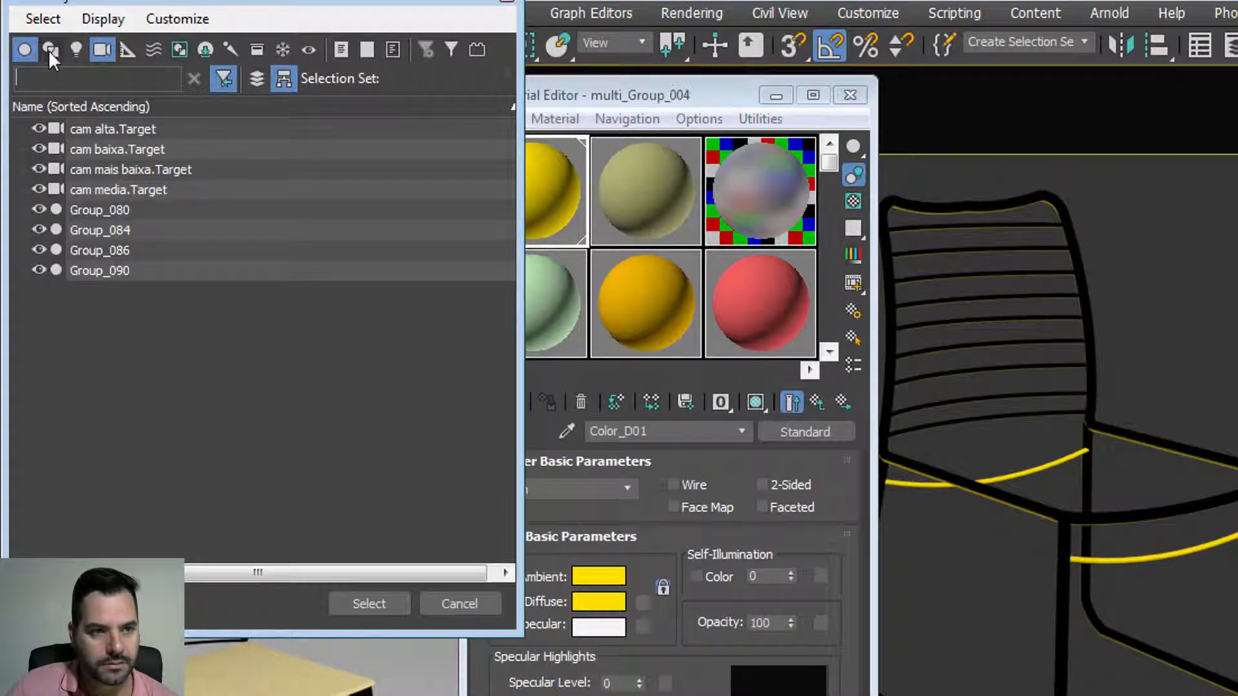
{"action": "left_click", "coordinate": [368, 604]}
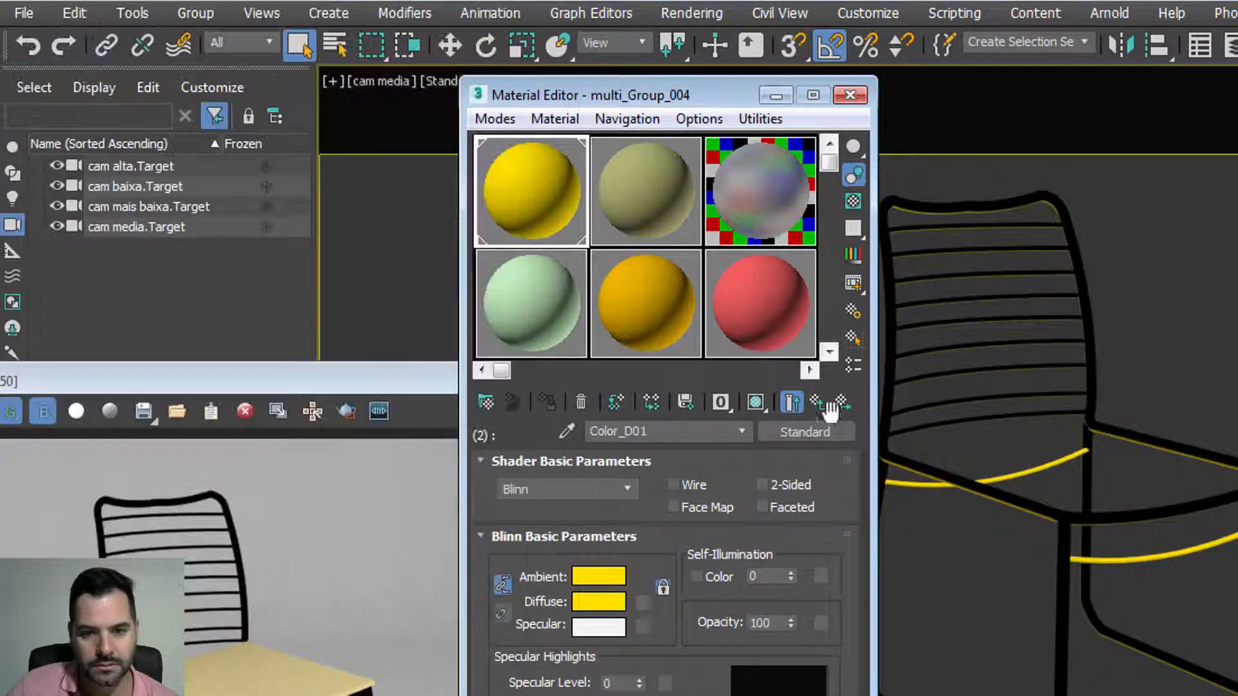
{"action": "left_click", "coordinate": [853, 340]}
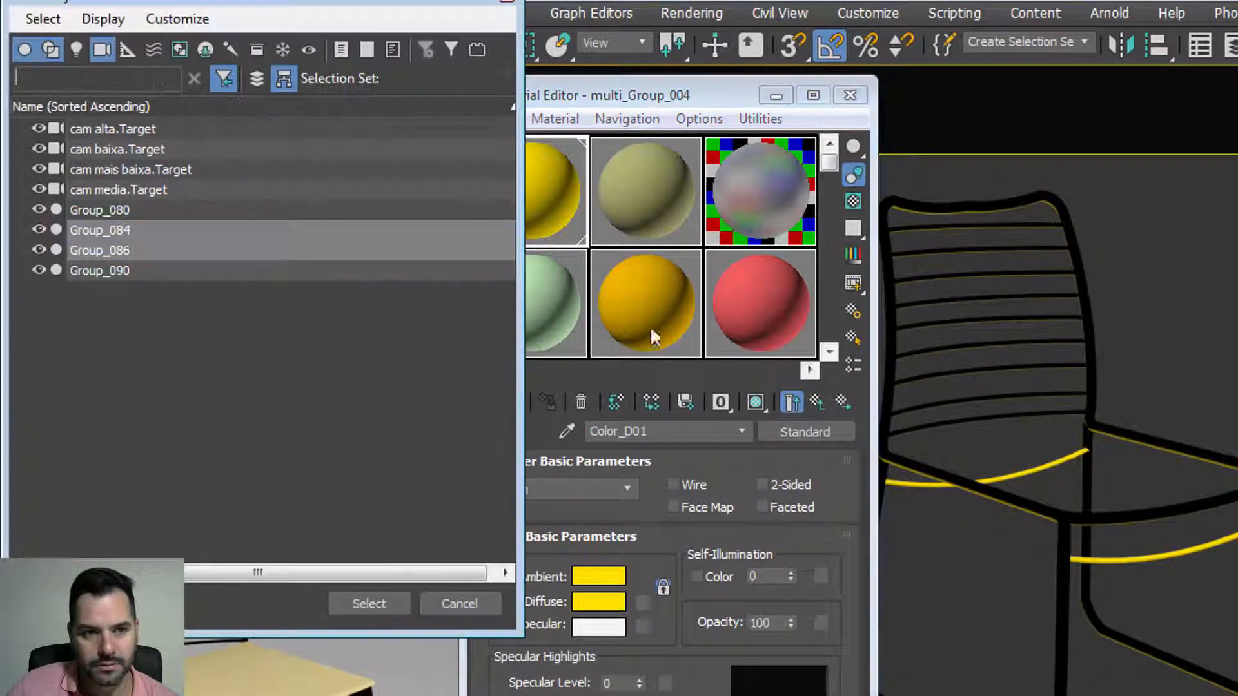
{"action": "left_click", "coordinate": [370, 604]}
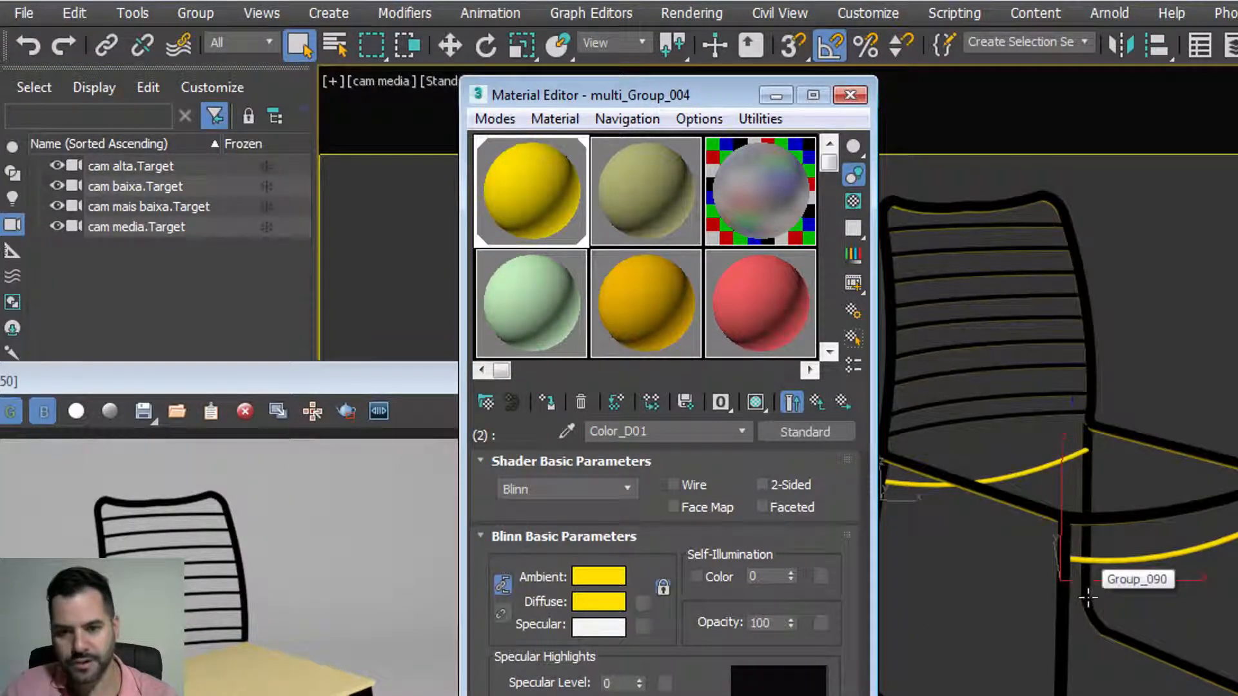
{"action": "key", "text": "w"}
{"action": "left_click_drag", "start_coordinate": [1117, 497], "coordinate": [1204, 498]}
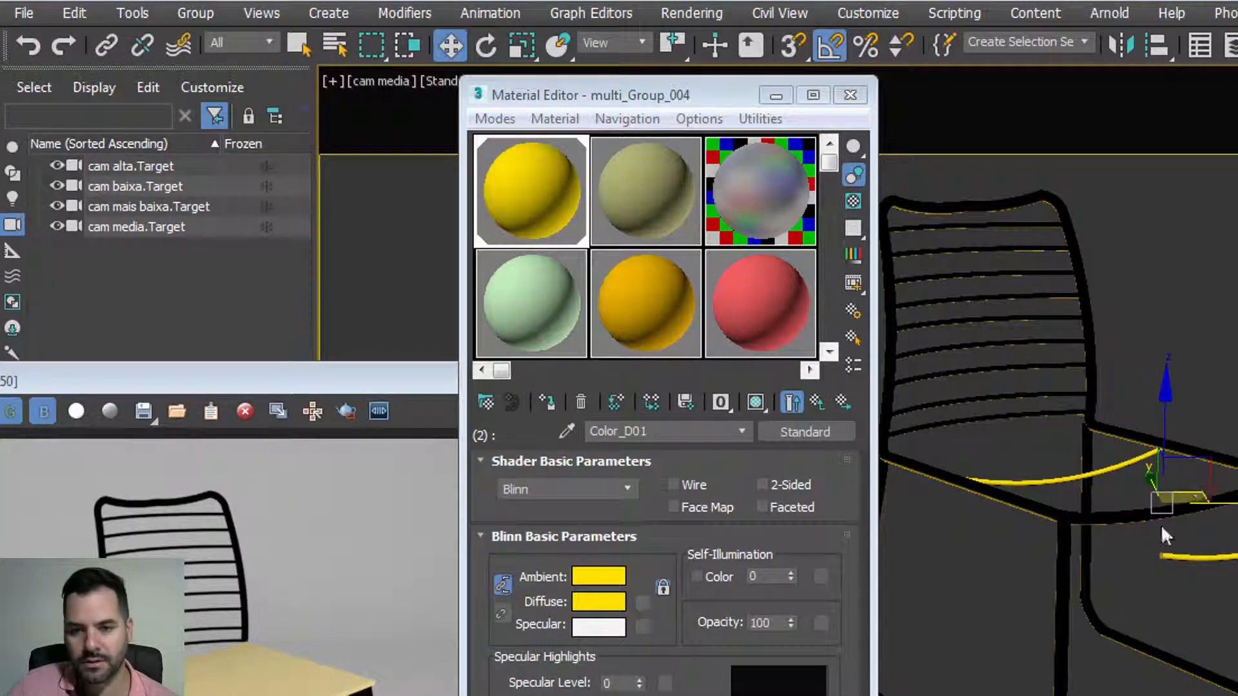
{"action": "middle_click_drag", "start_coordinate": [1162, 527], "coordinate": [1237, 520]}
{"action": "key", "text": "ctrl+z"}
{"action": "key", "text": "ctrl+z"}
{"action": "key", "text": "ctrl+z"}
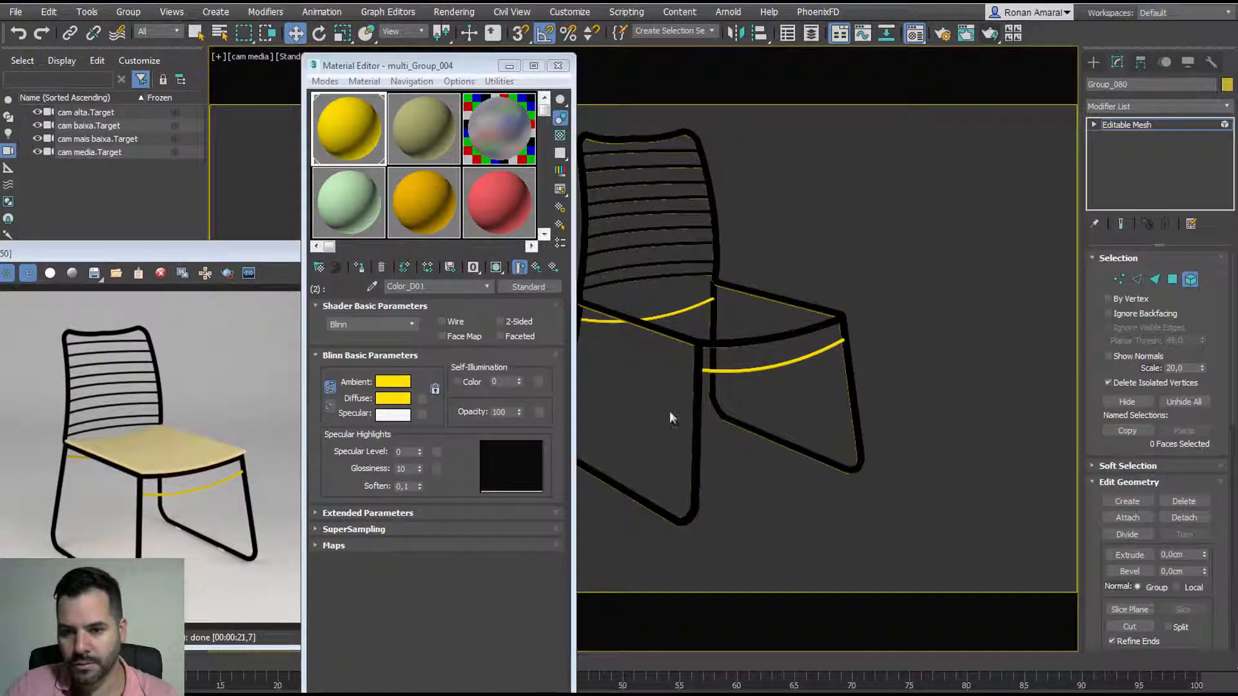
{"action": "left_click", "coordinate": [695, 415]}
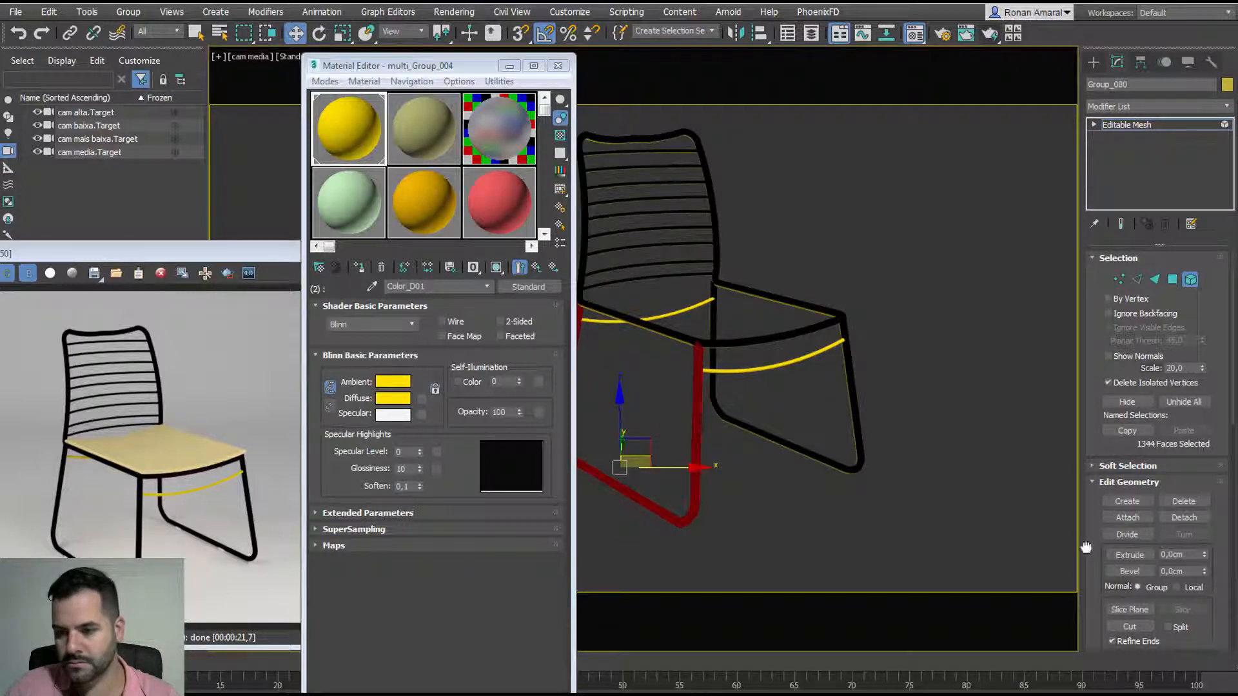
{"action": "scroll", "coordinate": [1098, 402], "scroll_direction": "down", "scroll_amount": 10}
{"action": "scroll", "coordinate": [1098, 402], "scroll_direction": "up", "scroll_amount": 3}
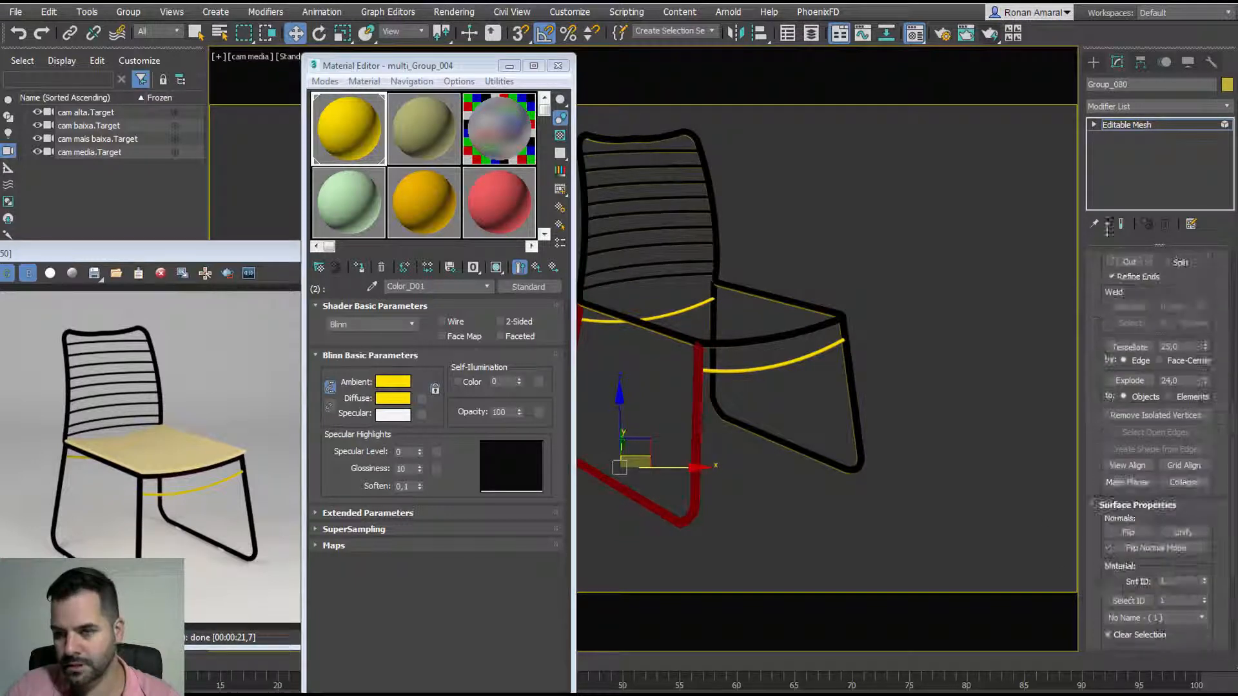
{"action": "left_click", "coordinate": [1126, 124]}
{"action": "middle_click_drag", "start_coordinate": [773, 337], "coordinate": [801, 334]}
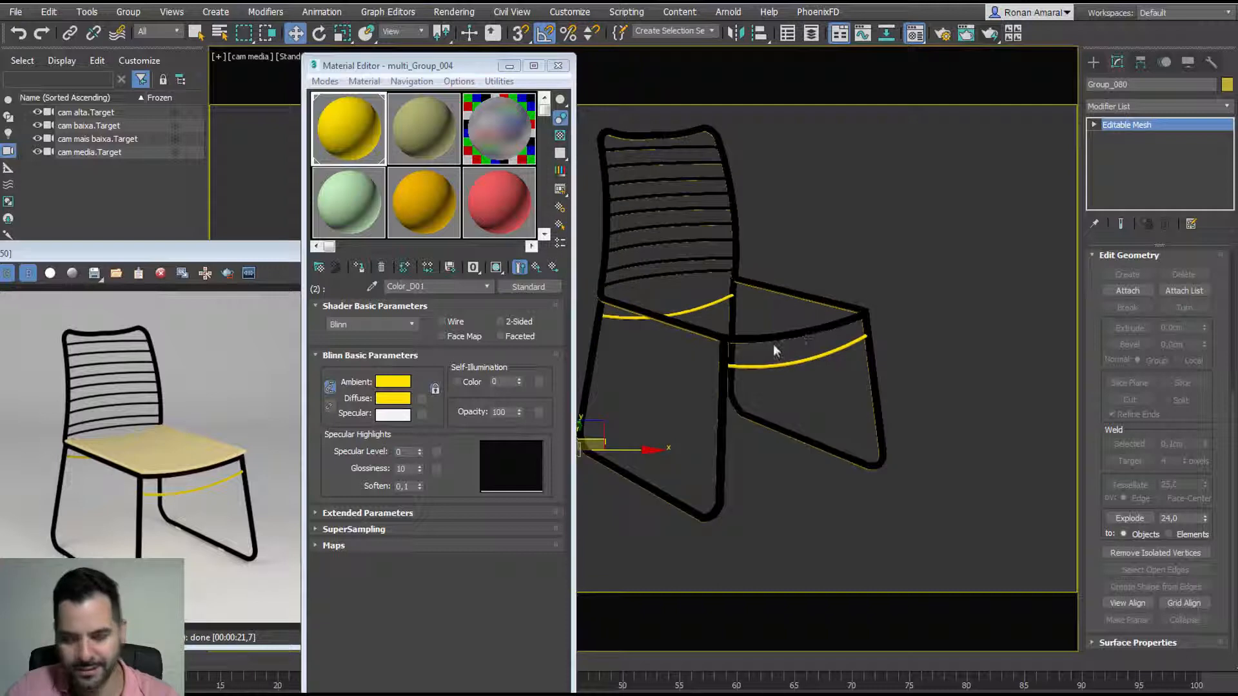
{"action": "left_click", "coordinate": [547, 268]}
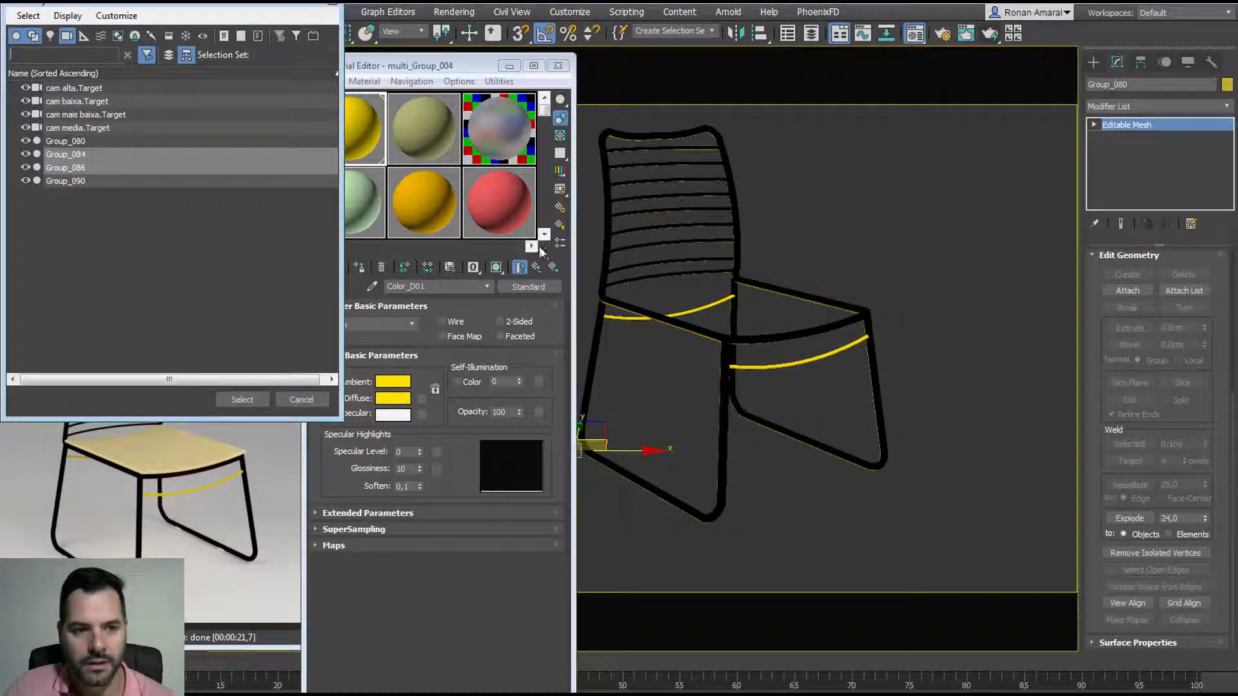
{"action": "left_click", "coordinate": [243, 399]}
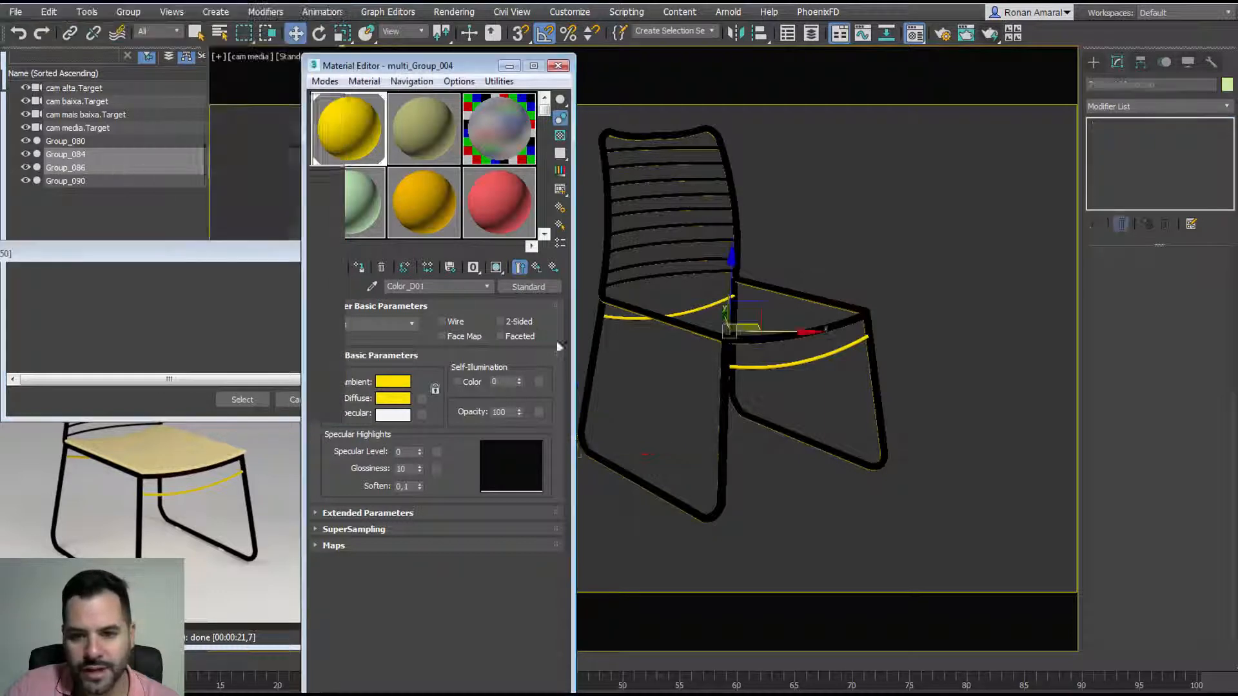
{"action": "left_click_drag", "start_coordinate": [749, 328], "coordinate": [790, 304]}
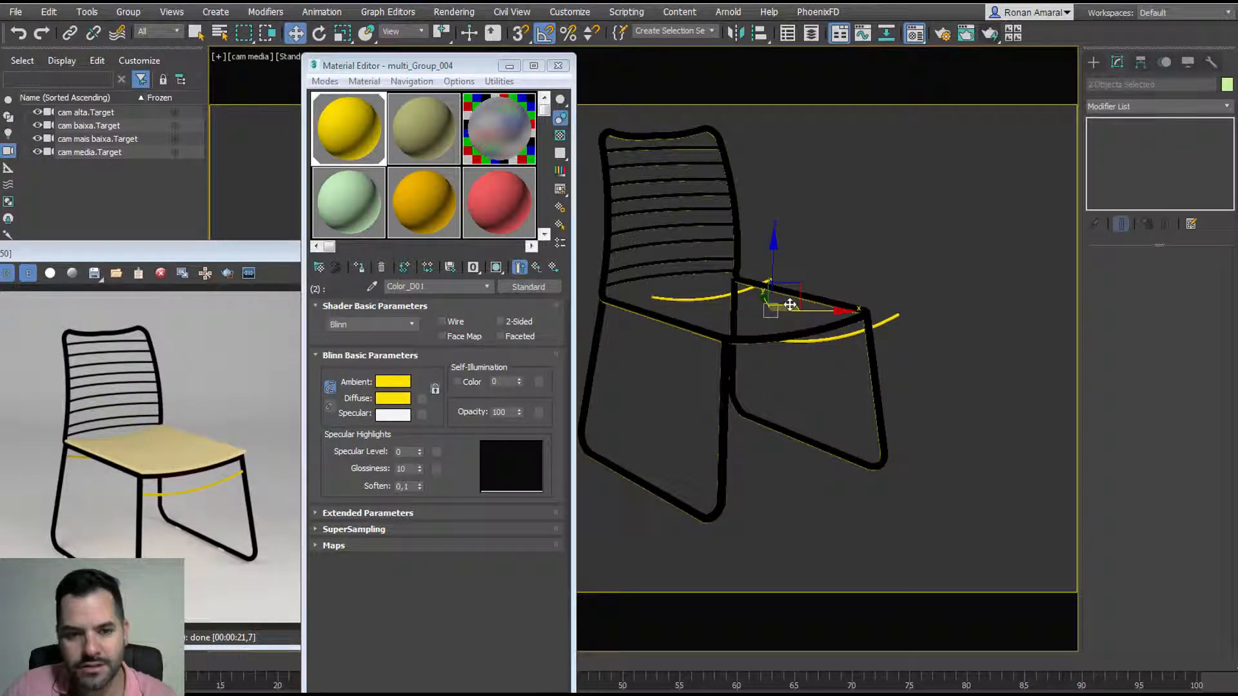
{"action": "key", "text": "ctrl+z"}
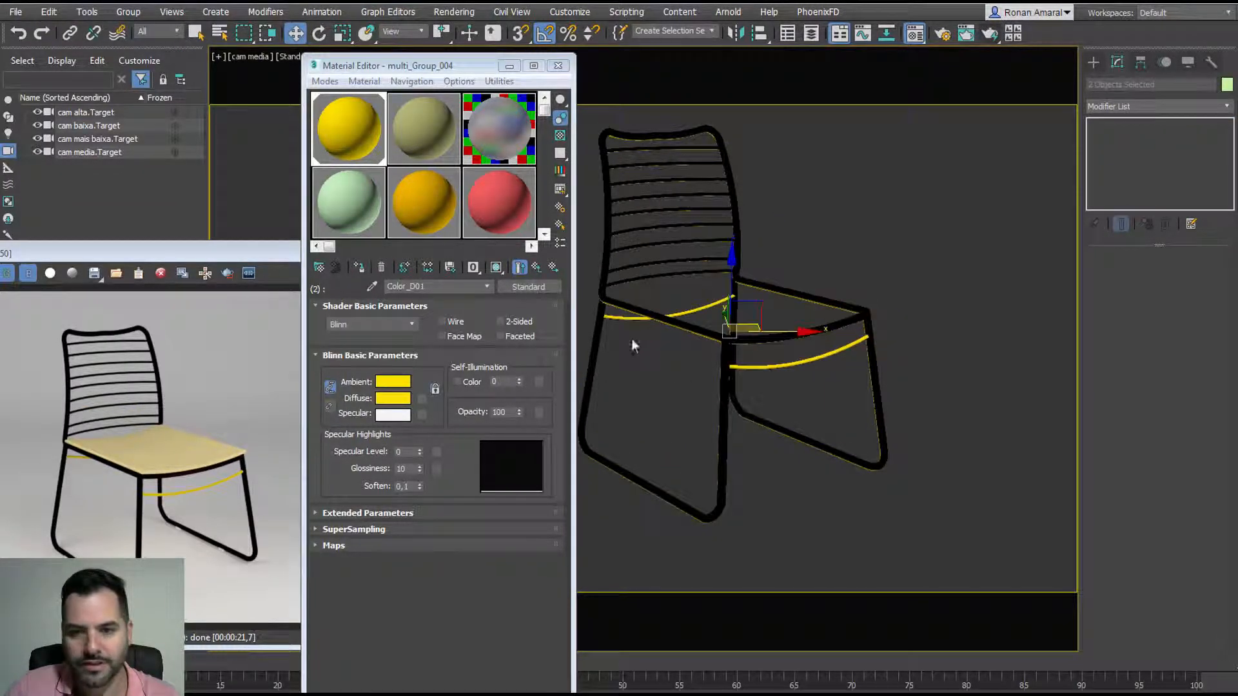
{"action": "left_click", "coordinate": [900, 316]}
{"action": "left_click", "coordinate": [842, 350]}
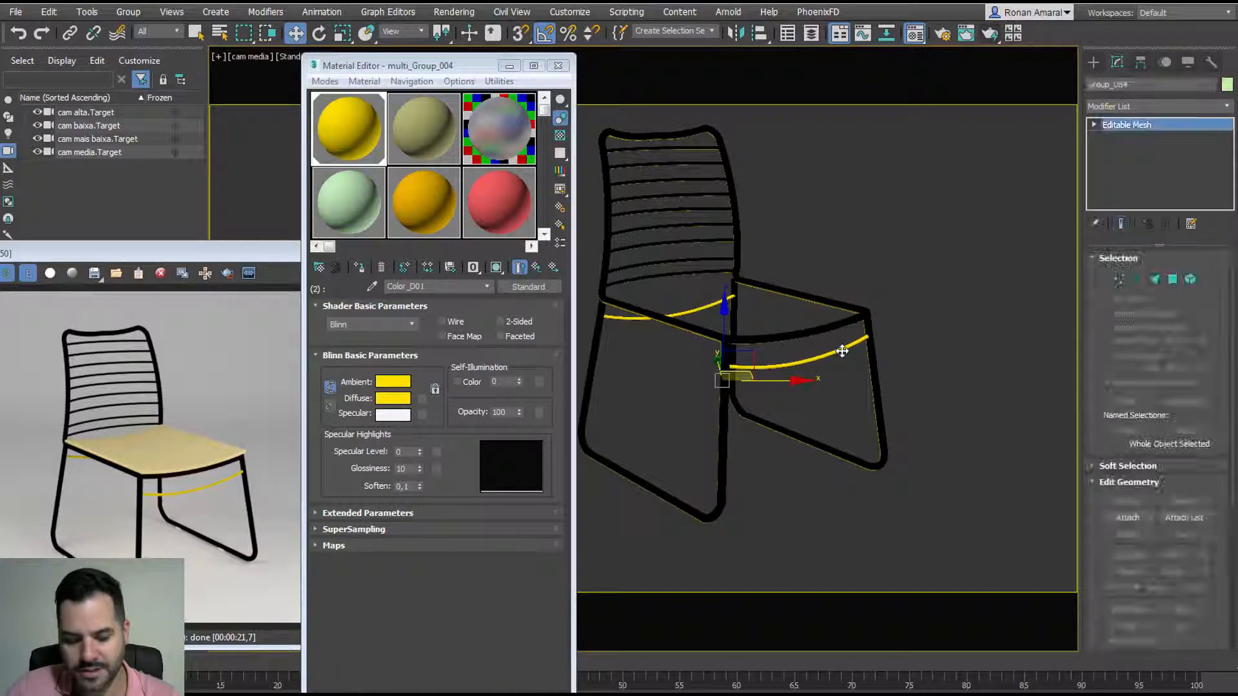
{"action": "key", "text": "4"}
{"action": "left_click", "coordinate": [842, 350]}
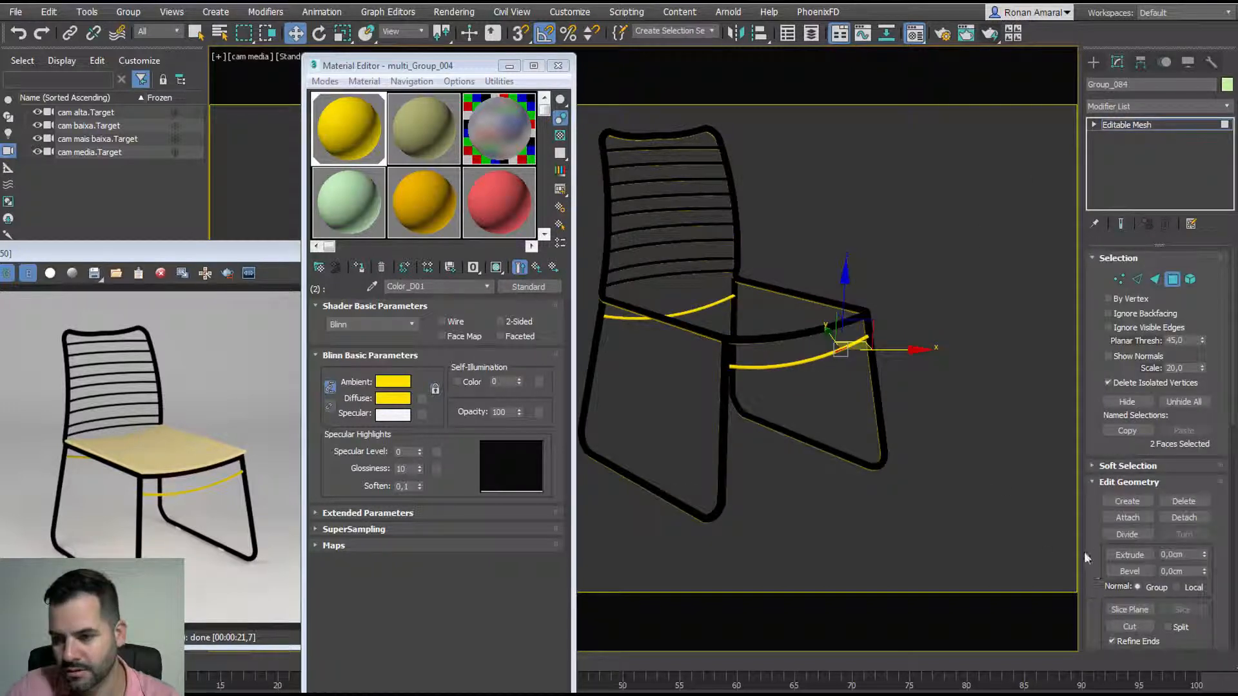
{"action": "scroll", "coordinate": [1099, 515], "scroll_direction": "down", "scroll_amount": 10}
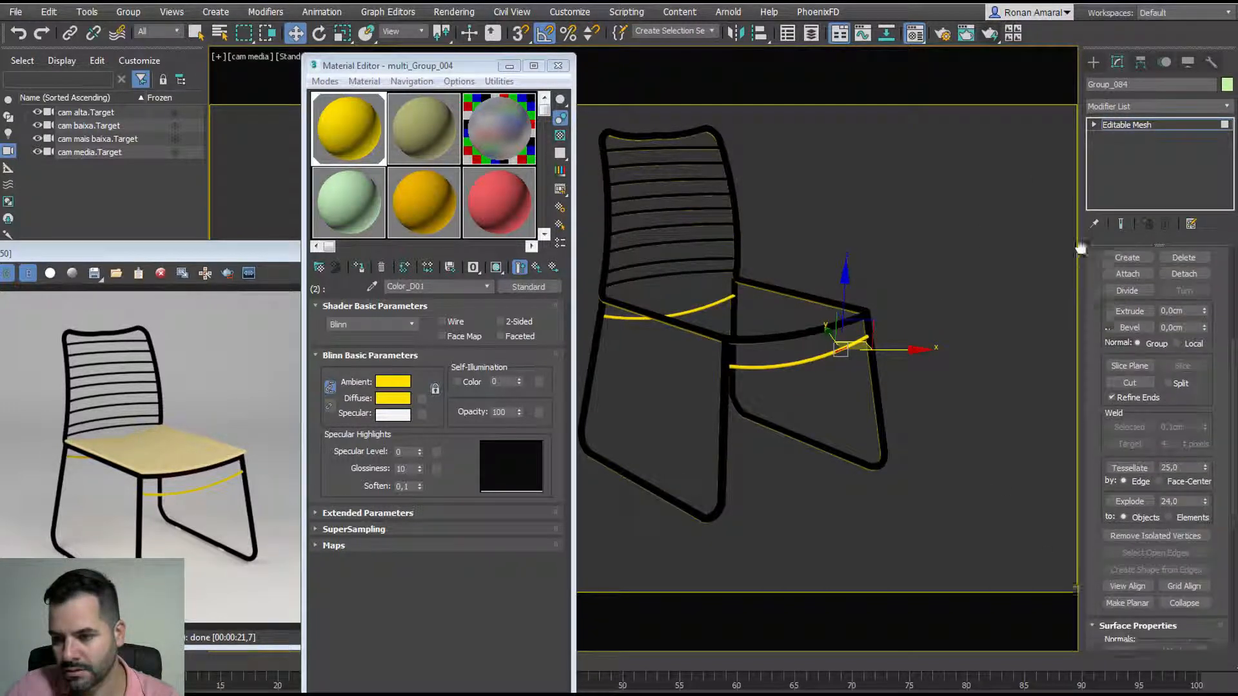
{"action": "scroll", "coordinate": [1107, 487], "scroll_direction": "down", "scroll_amount": 3}
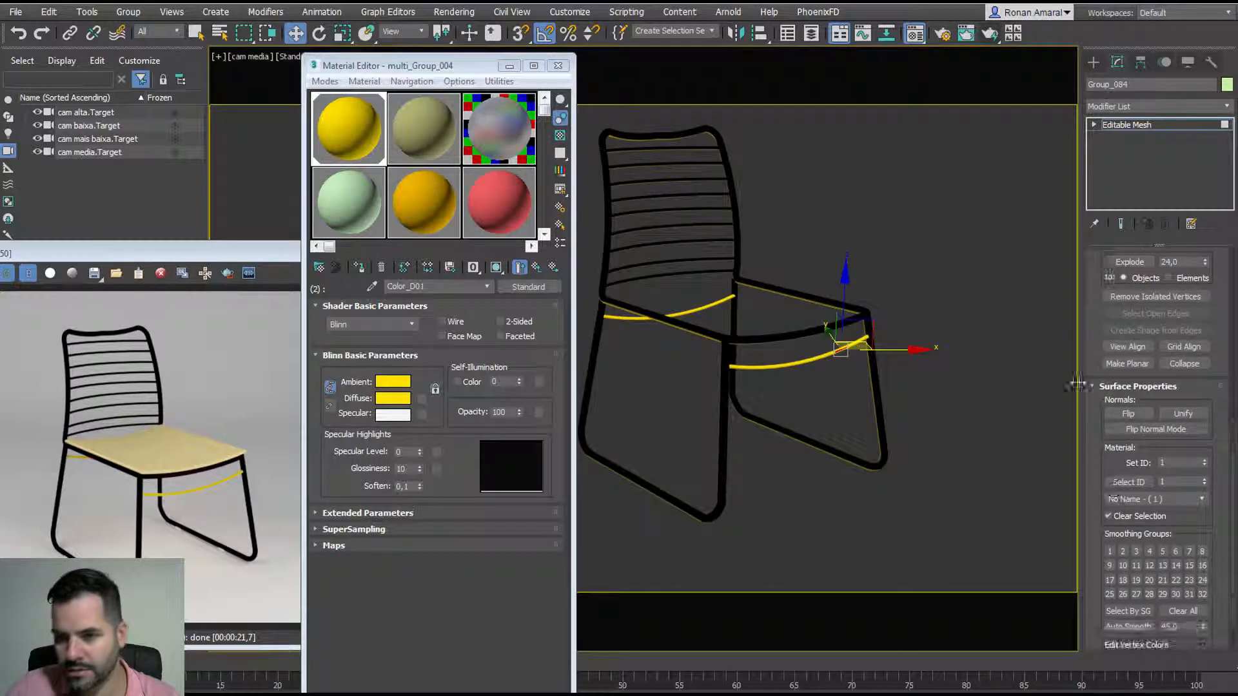
{"action": "left_click", "coordinate": [1127, 126]}
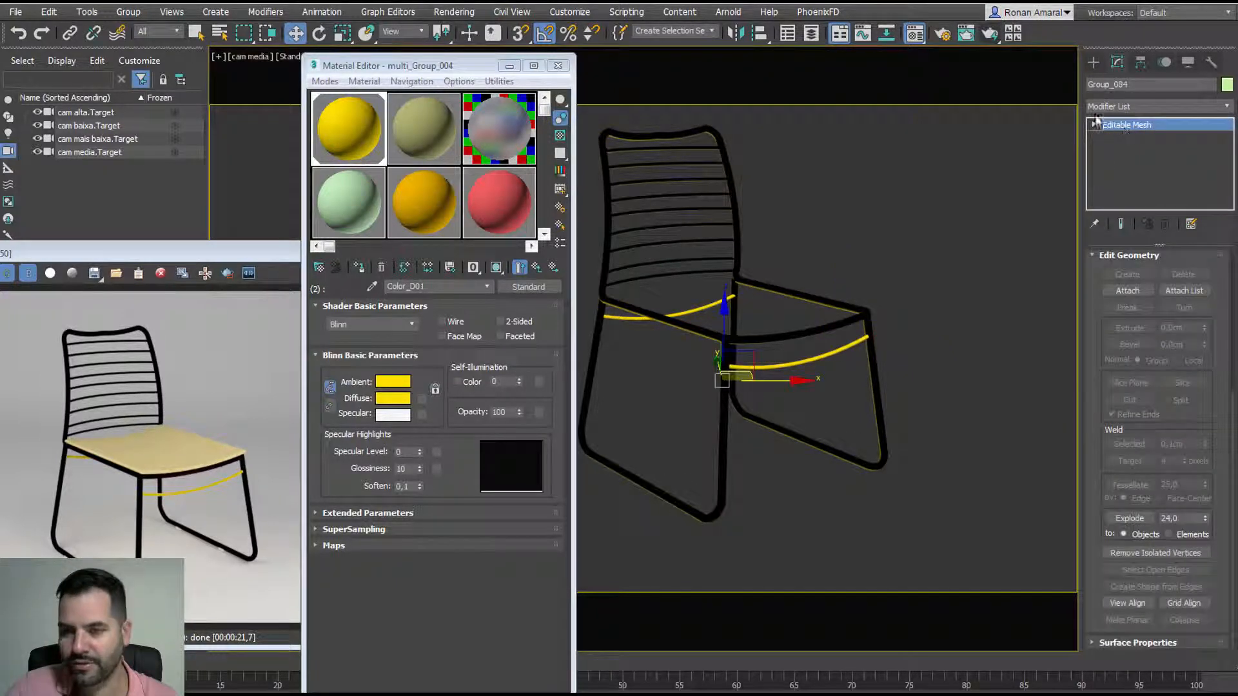
{"action": "left_click", "coordinate": [1093, 62]}
{"action": "left_click", "coordinate": [877, 256]}
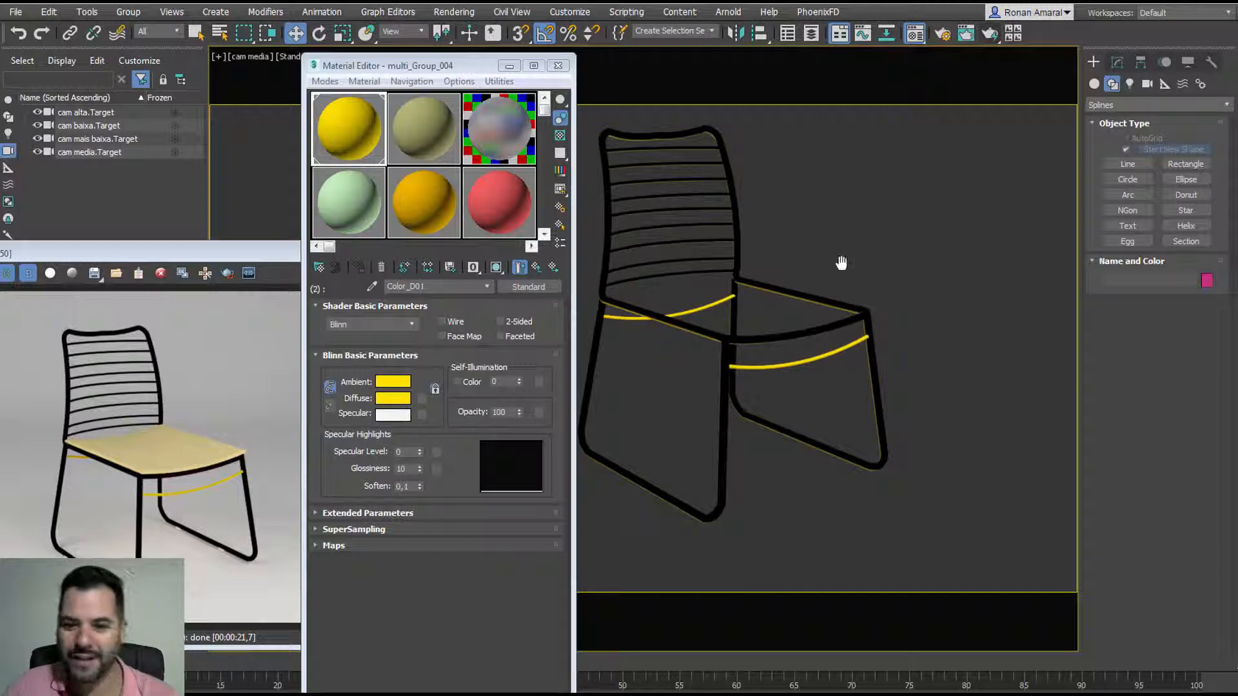
Step: Select the whole chair and assign it a new VRayMtl named amarelo
{"action": "middle_click_drag", "start_coordinate": [876, 256], "coordinate": [832, 287], "text": "alt"}
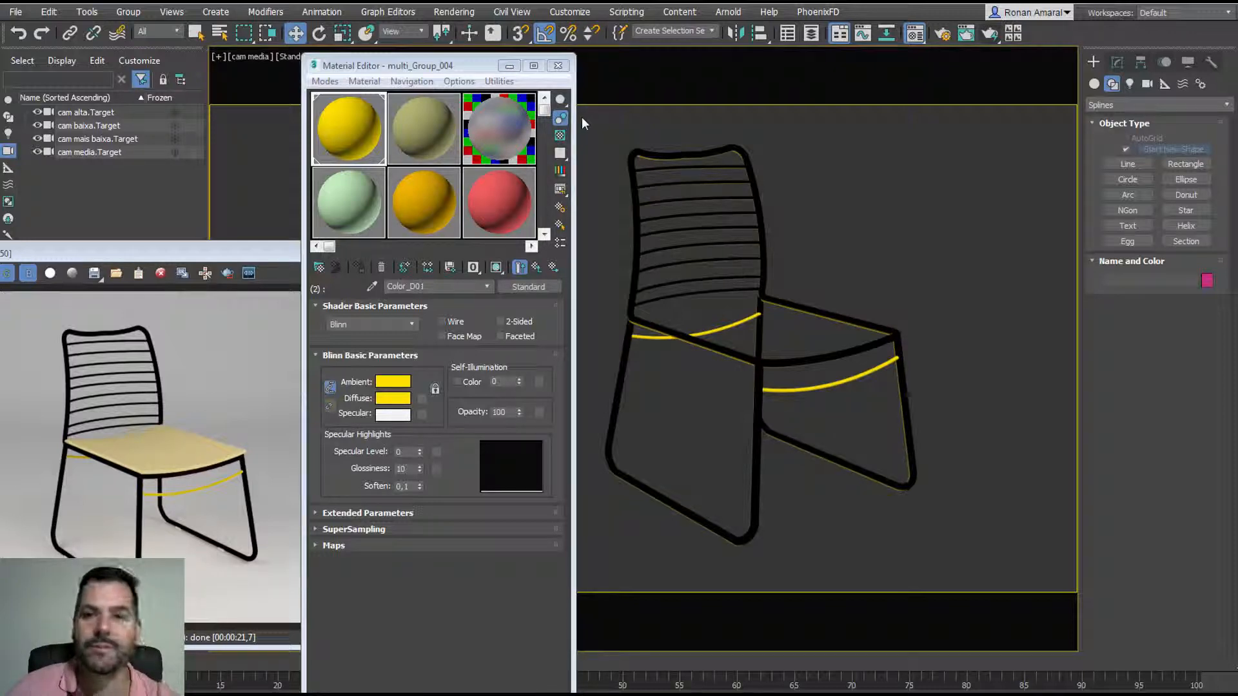
{"action": "left_click_drag", "start_coordinate": [588, 120], "coordinate": [987, 585]}
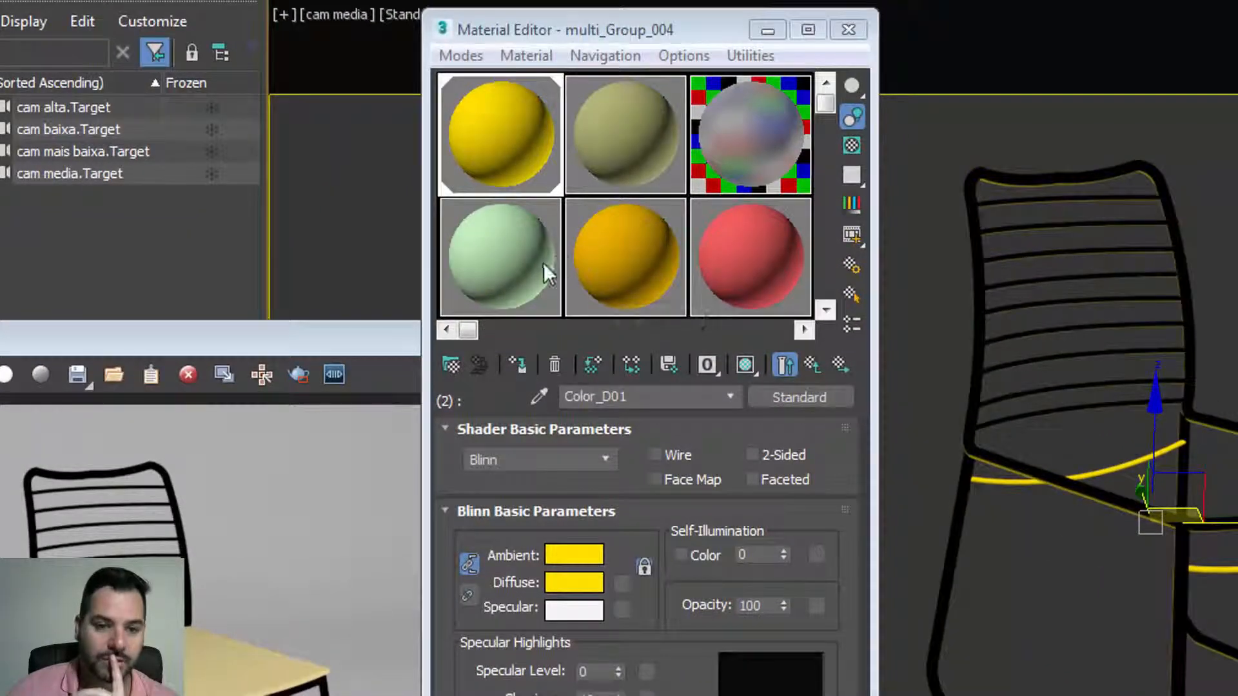
{"action": "left_click", "coordinate": [543, 264]}
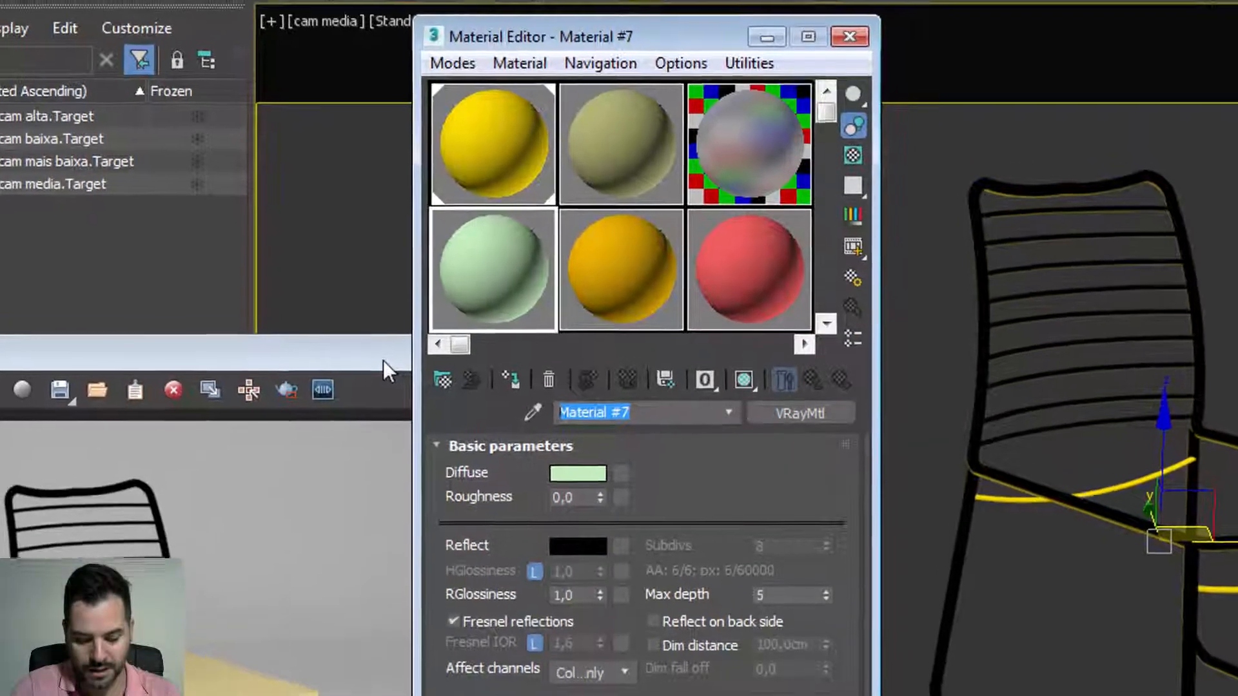
{"action": "type", "text": "c"}
{"action": "key", "text": "BackSpace"}
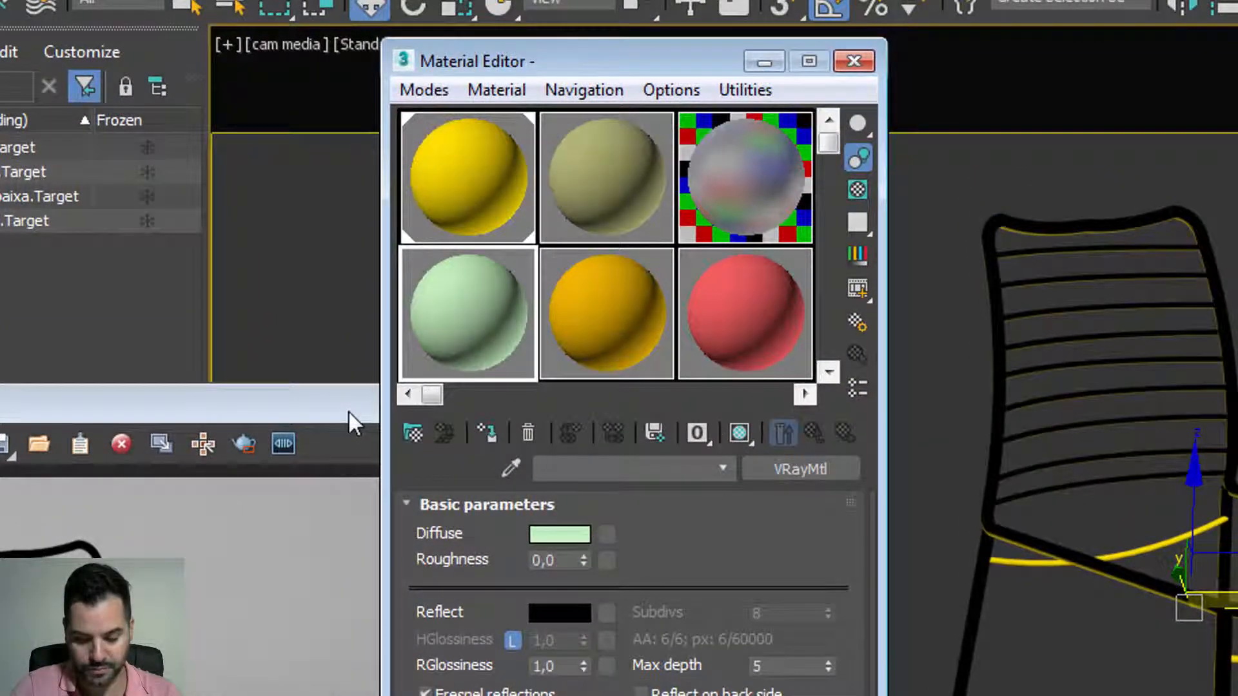
{"action": "type", "text": "amarelo"}
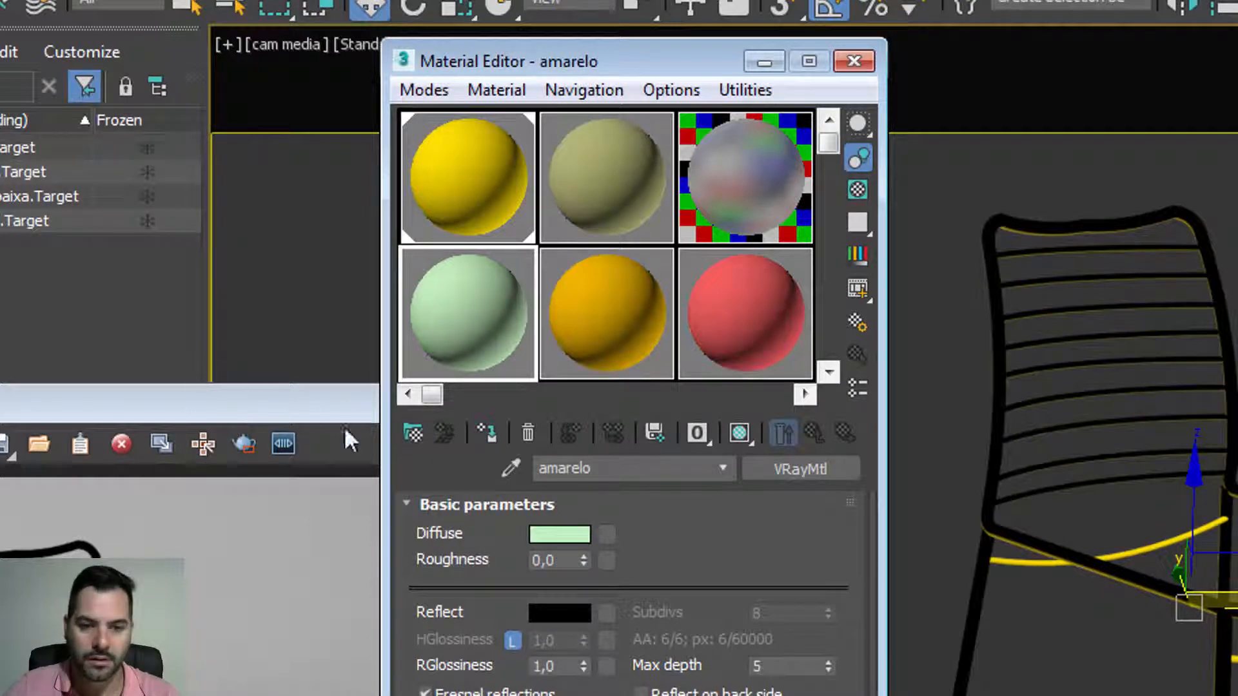
{"action": "left_click", "coordinate": [490, 436]}
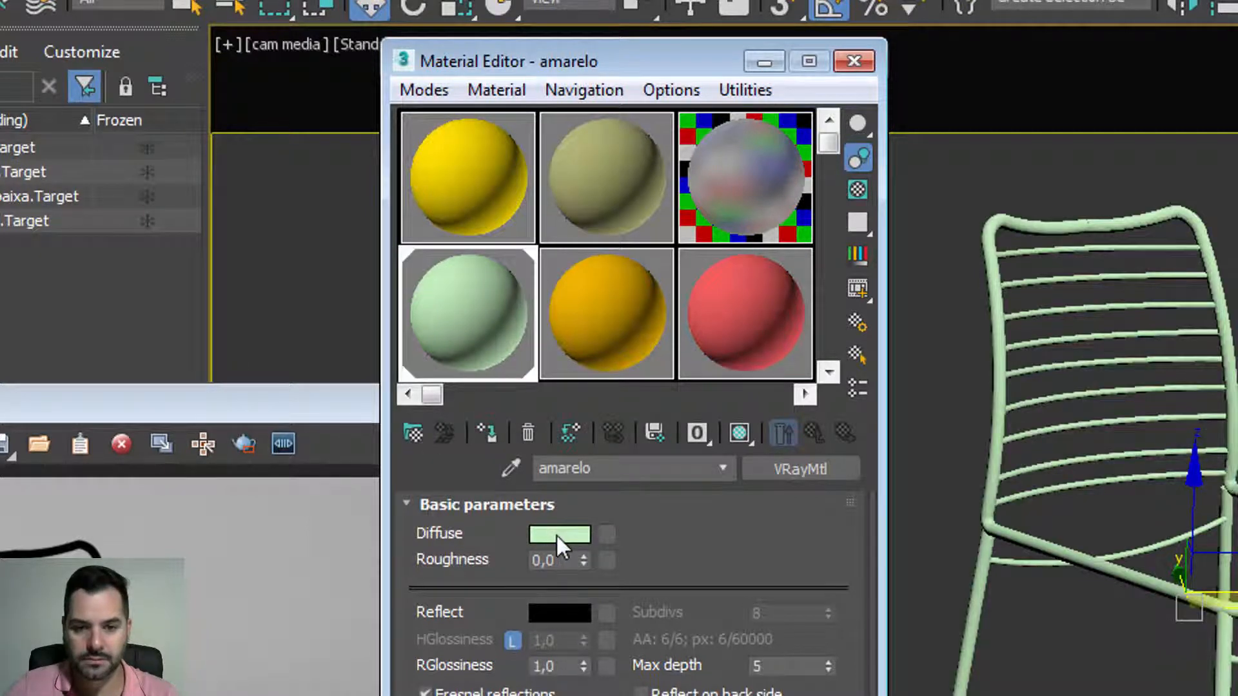
Step: Set the amarelo Diffuse colour to dark gold (155, 106, 0)
{"action": "left_click", "coordinate": [555, 533]}
{"action": "left_click_drag", "start_coordinate": [475, 215], "coordinate": [404, 97]}
{"action": "left_click_drag", "start_coordinate": [782, 204], "coordinate": [806, 229]}
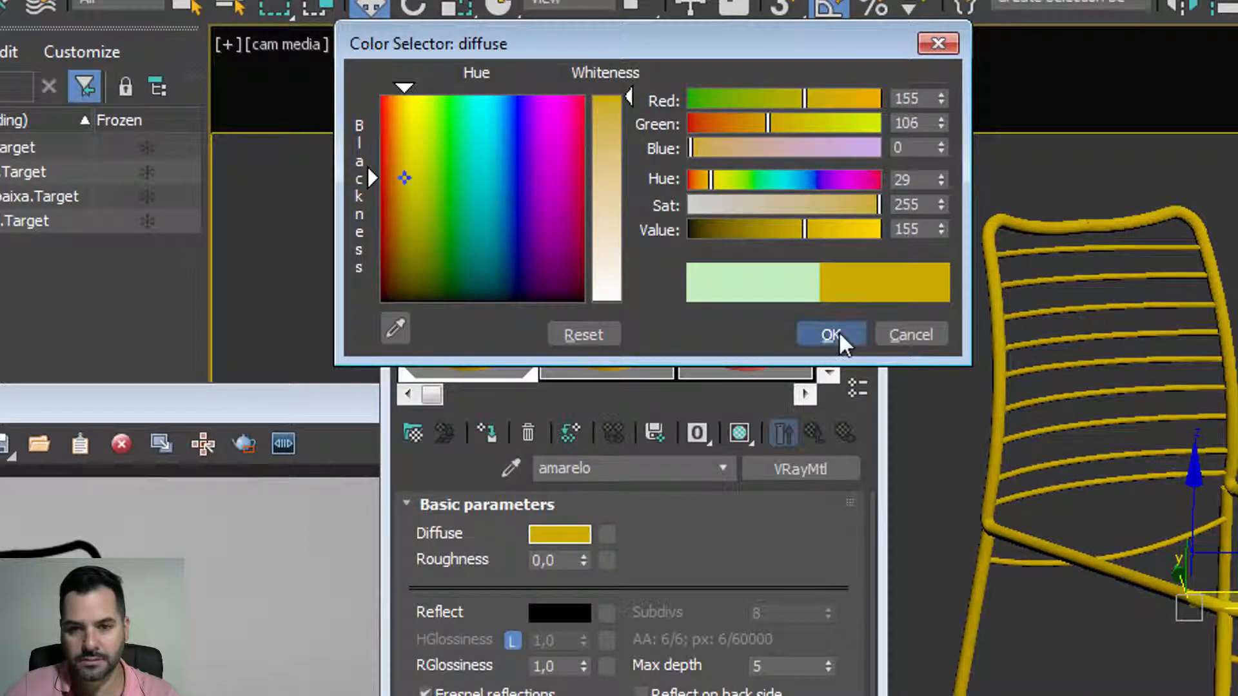
{"action": "left_click", "coordinate": [838, 330]}
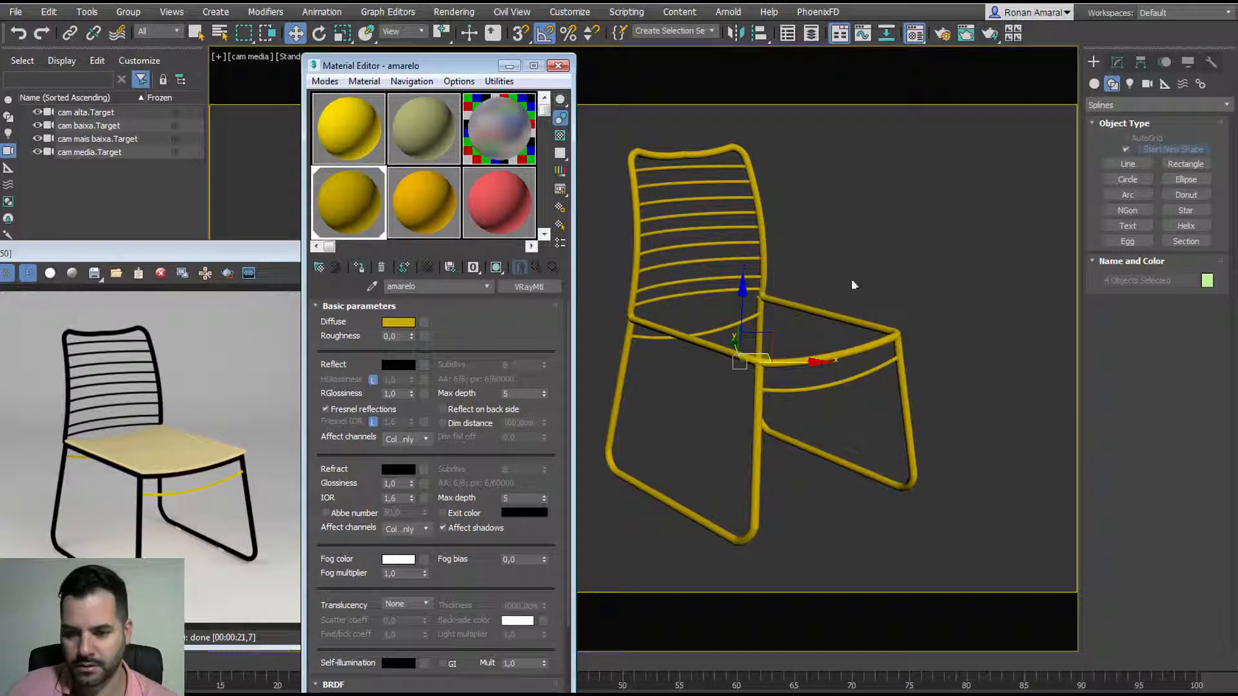
Step: Render the gold chair with V-Ray, then return to the multi_Group_004 sample slot
{"action": "left_click", "coordinate": [989, 34]}
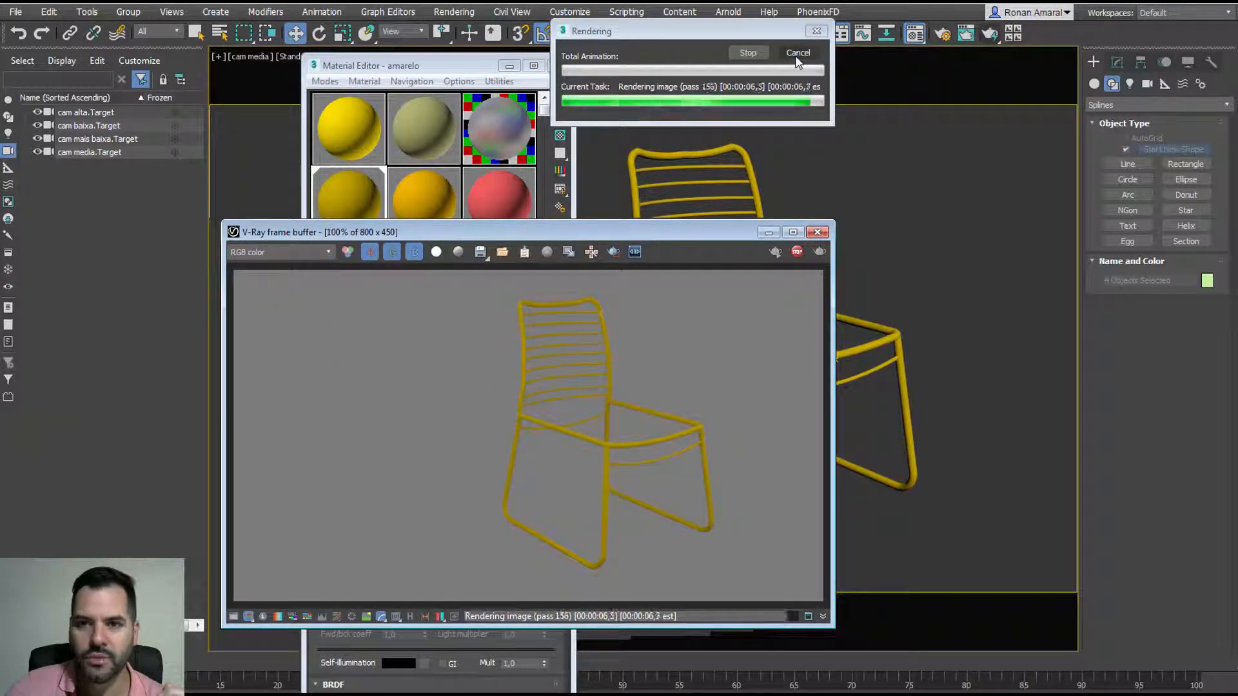
{"action": "left_click", "coordinate": [792, 234]}
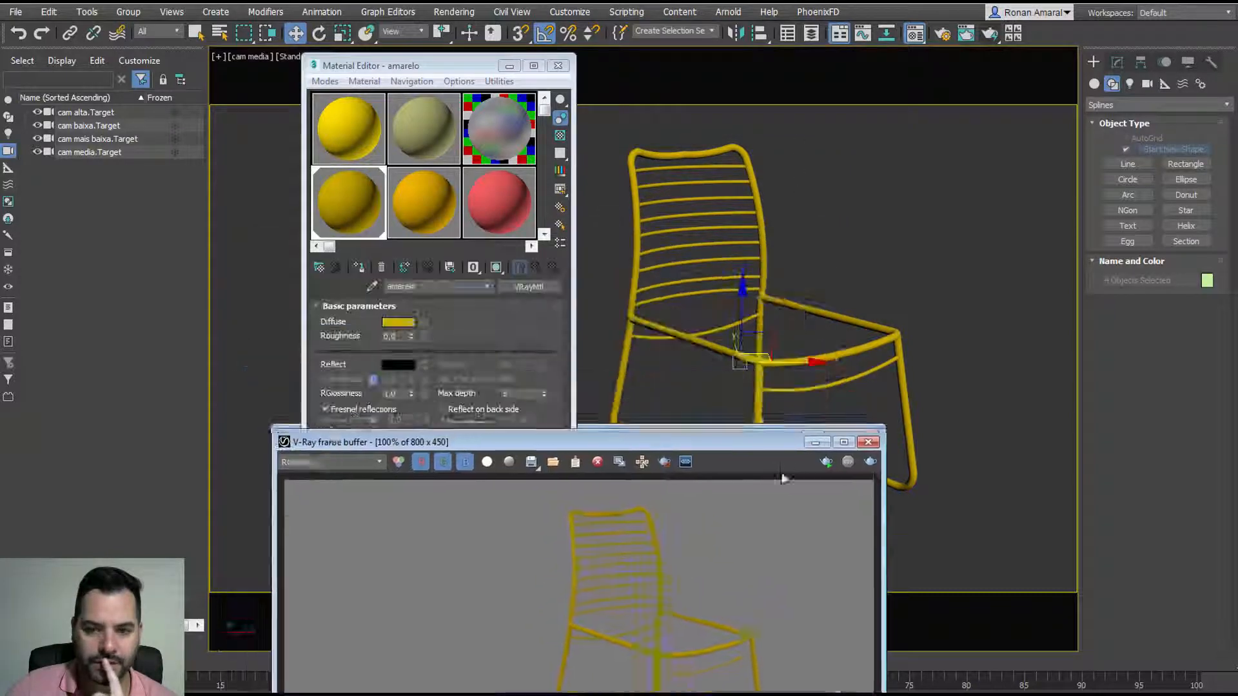
{"action": "left_click", "coordinate": [536, 269]}
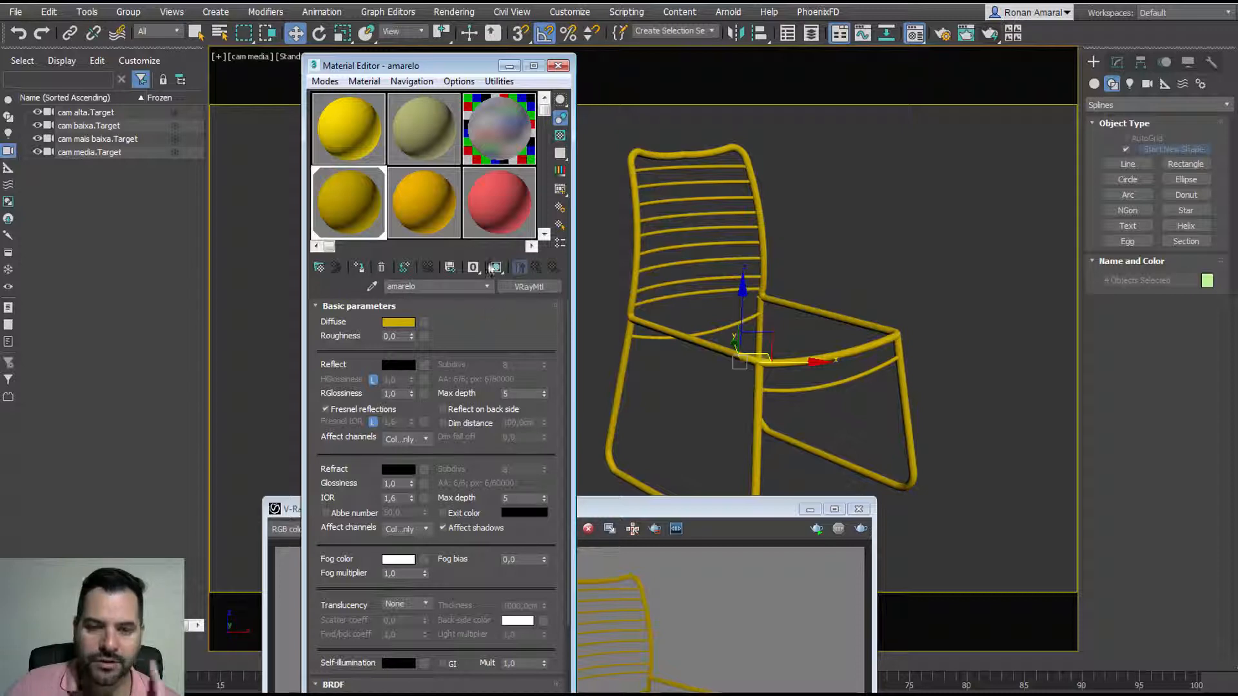
{"action": "left_click", "coordinate": [365, 132]}
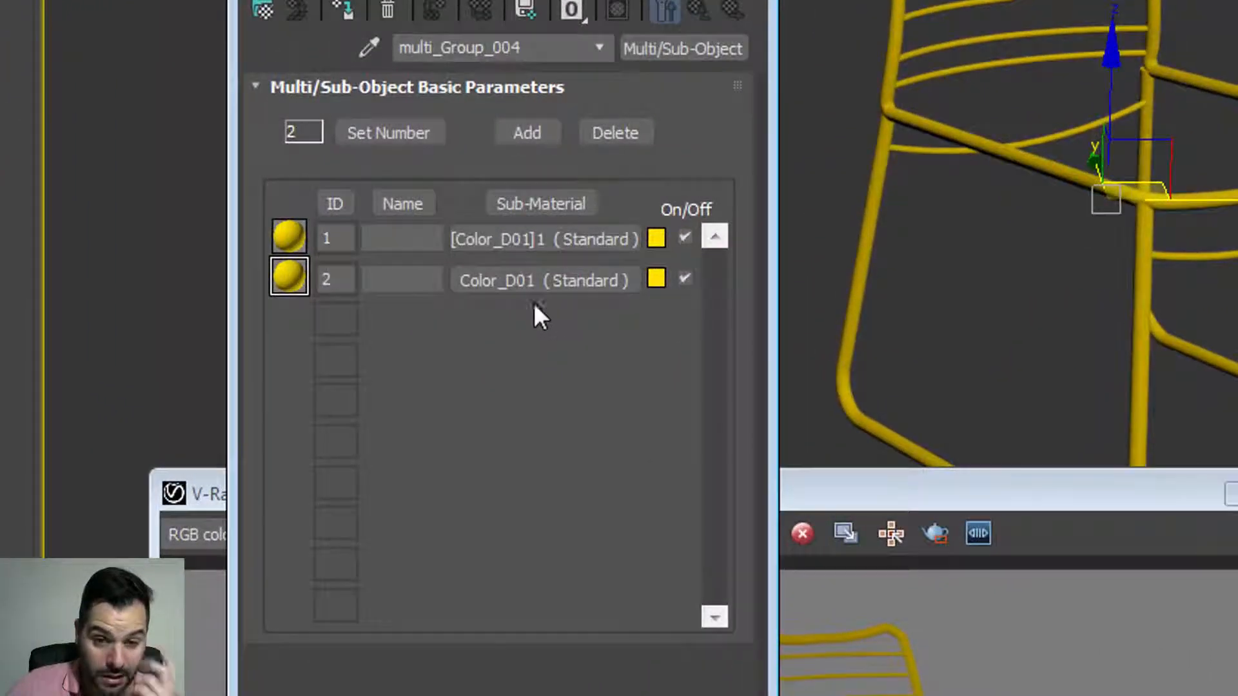
Step: Inspect the Color_D01 sub-material, re-render the chair, and minimize the V-Ray frame buffer
{"action": "left_click", "coordinate": [525, 280]}
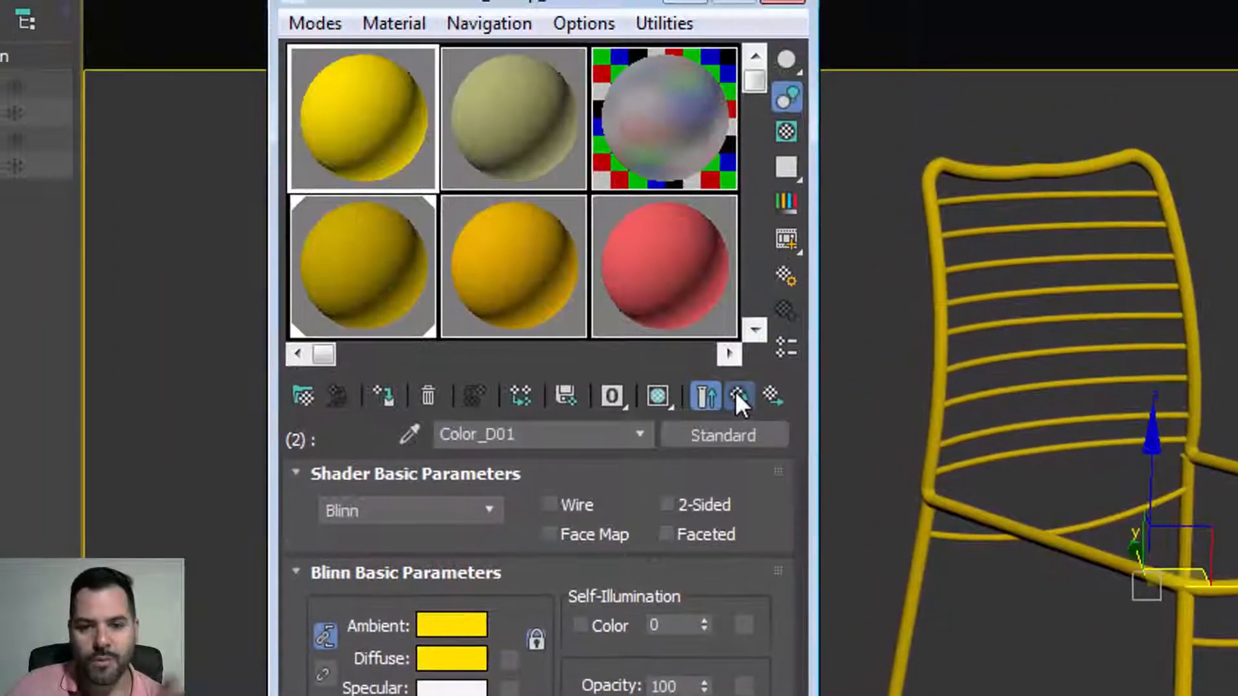
{"action": "left_click", "coordinate": [699, 9]}
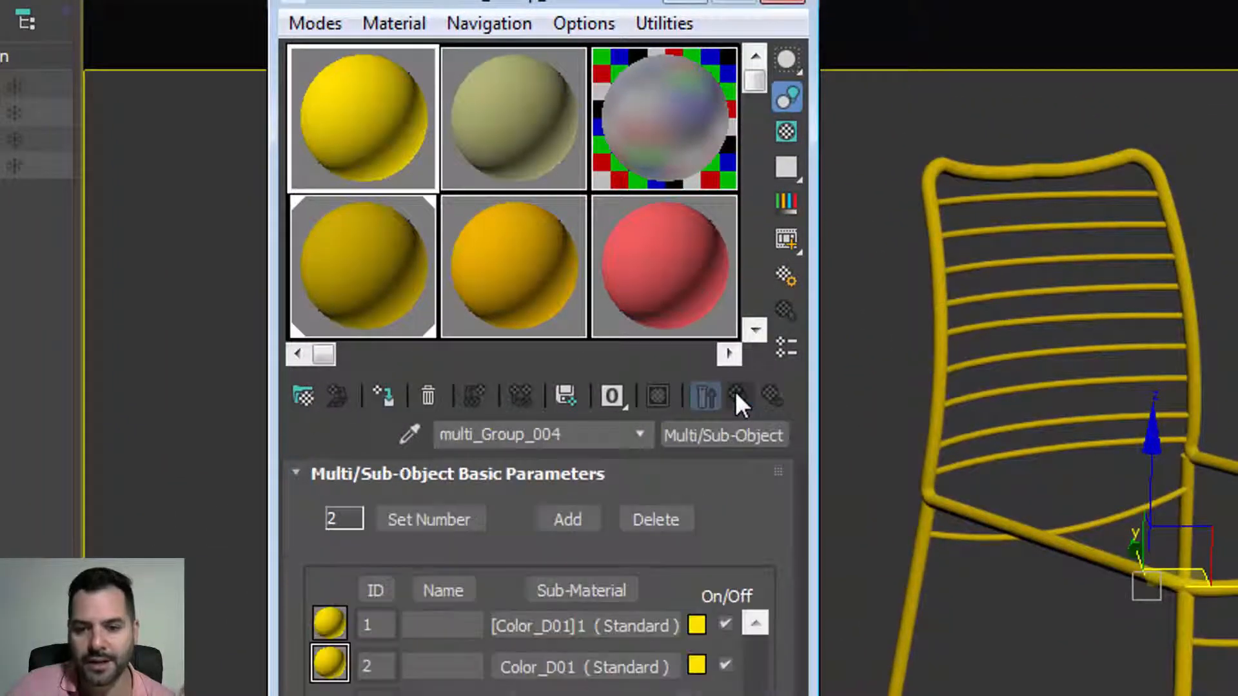
{"action": "key", "text": "shift+q"}
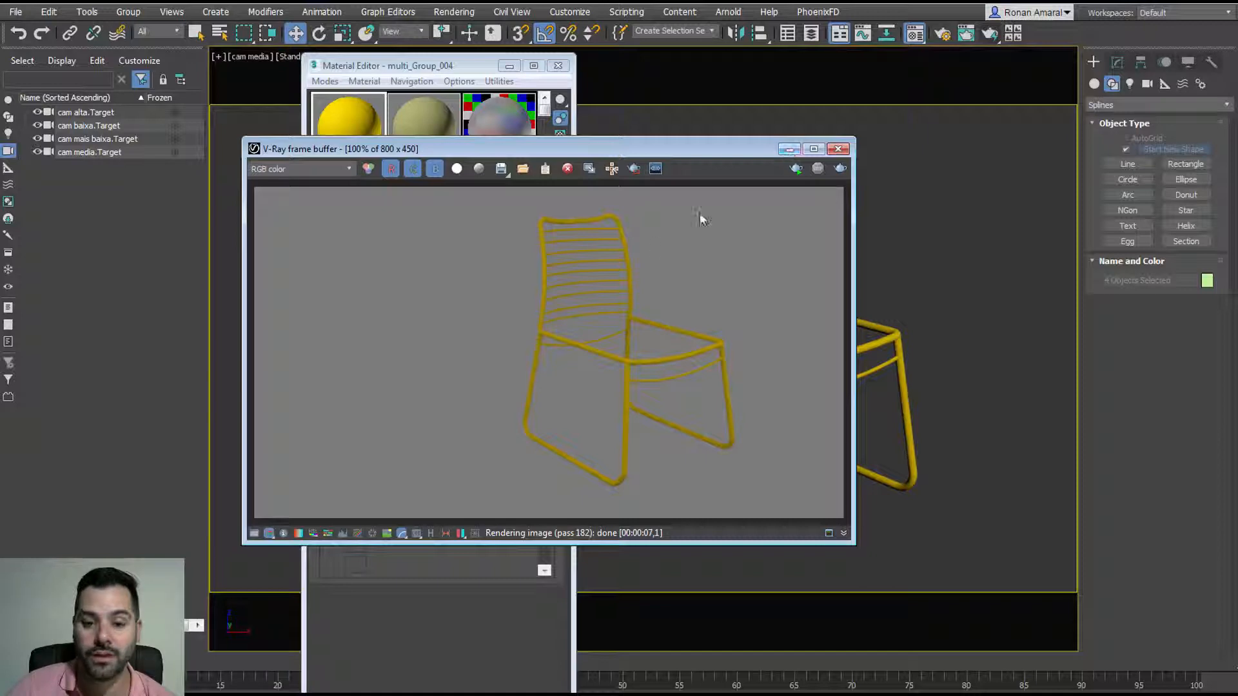
{"action": "left_click", "coordinate": [789, 149]}
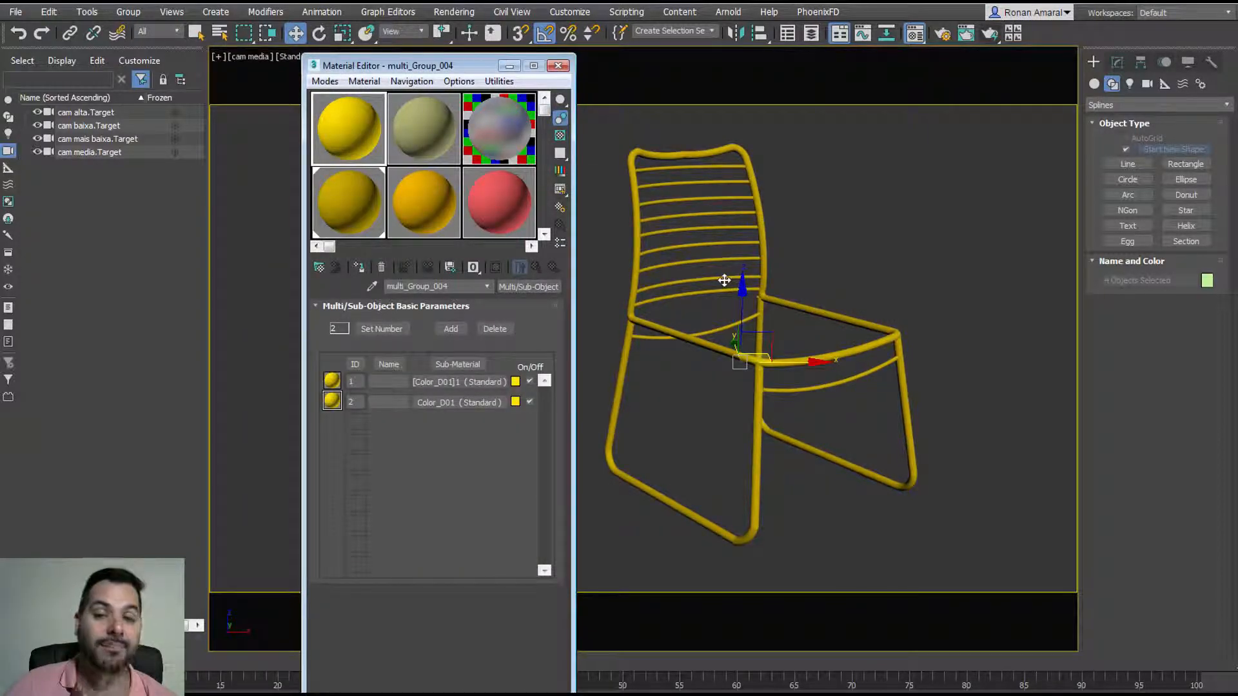
Step: Add a Normal modifier with Flip Normals to Group_090, then deselect it
{"action": "left_click", "coordinate": [773, 211]}
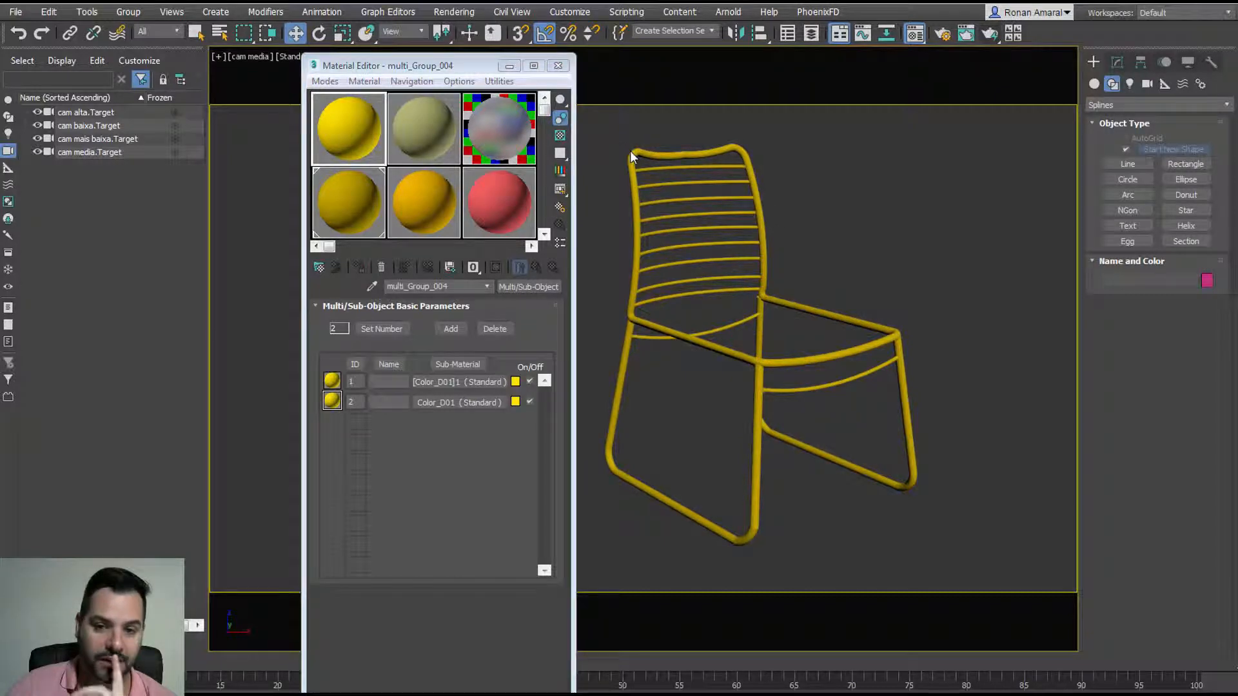
{"action": "left_click", "coordinate": [633, 154]}
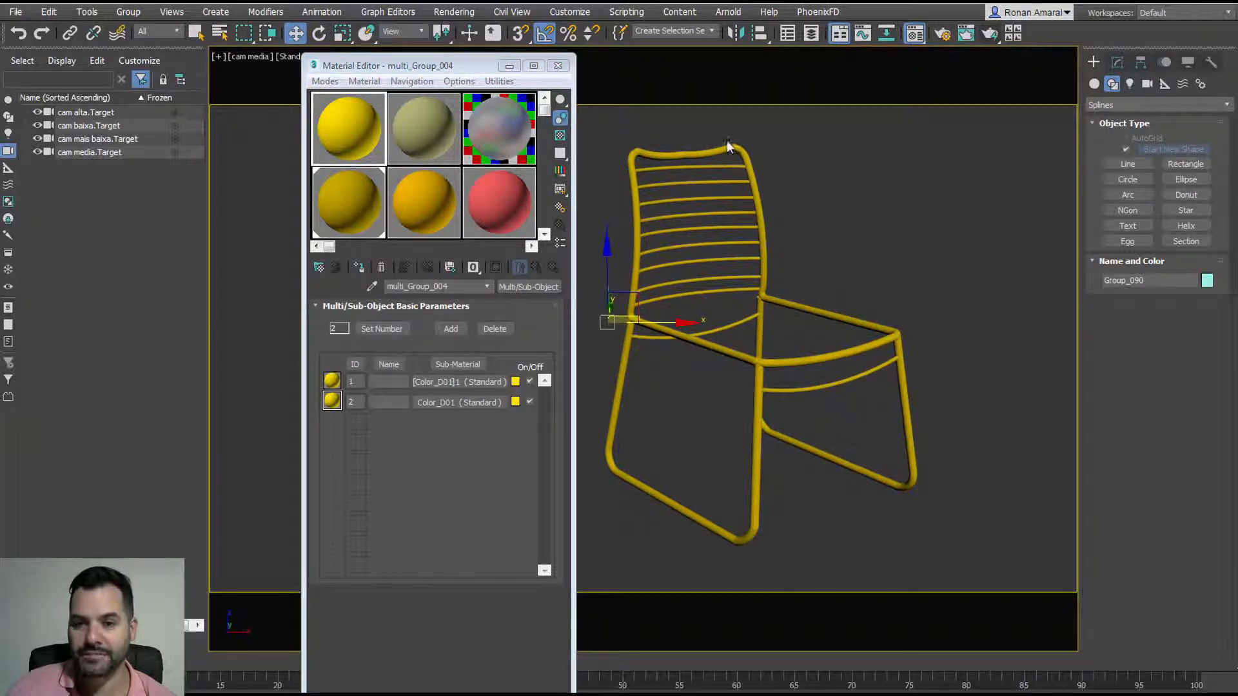
{"action": "left_click", "coordinate": [196, 34]}
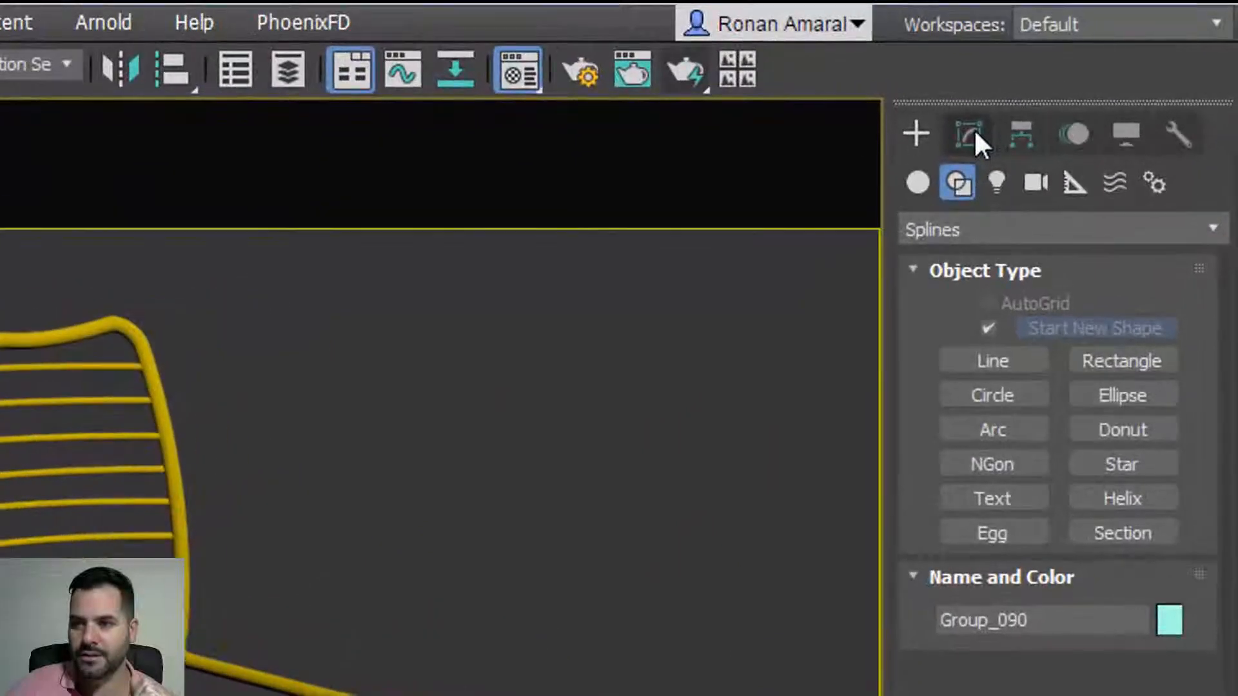
{"action": "left_click", "coordinate": [969, 134]}
{"action": "left_click", "coordinate": [997, 240]}
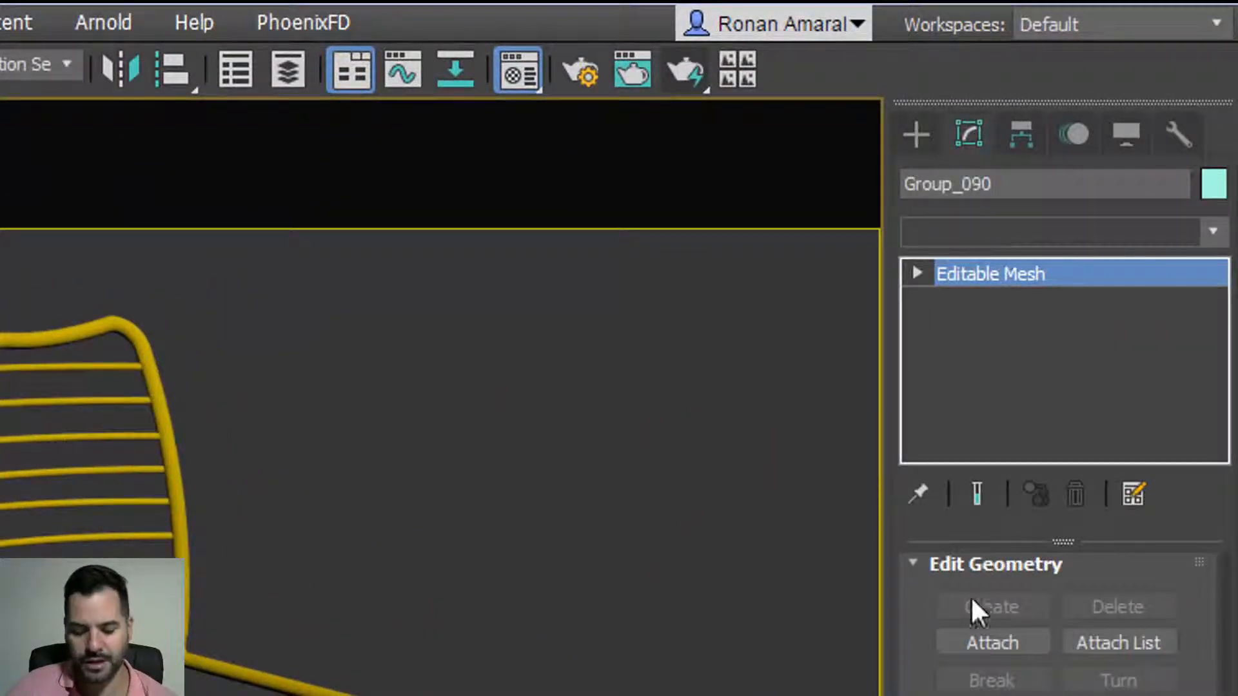
{"action": "type", "text": "n"}
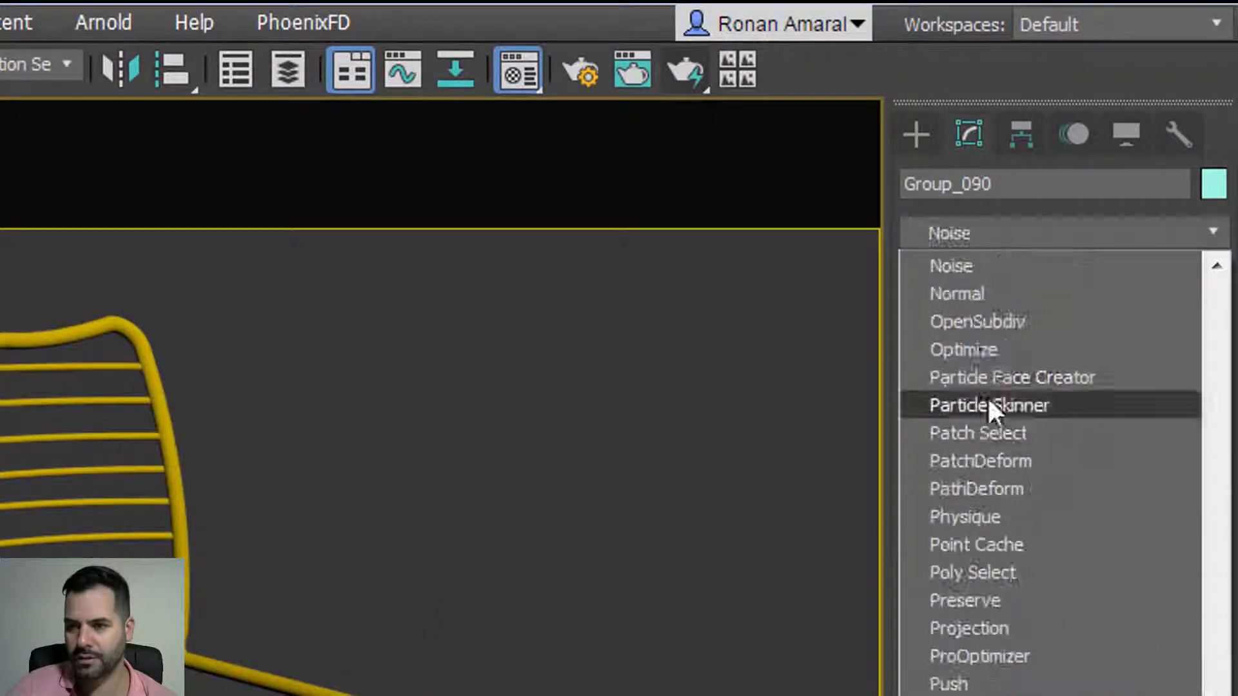
{"action": "left_click", "coordinate": [969, 288]}
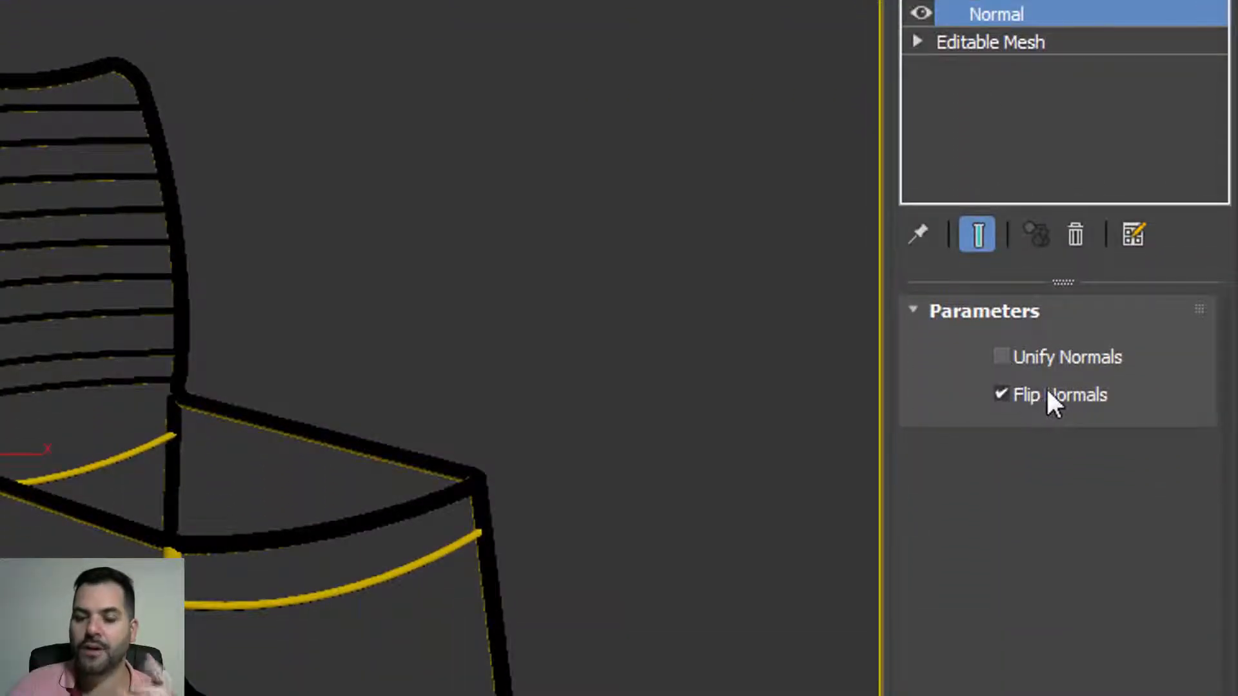
{"action": "left_click", "coordinate": [306, 363]}
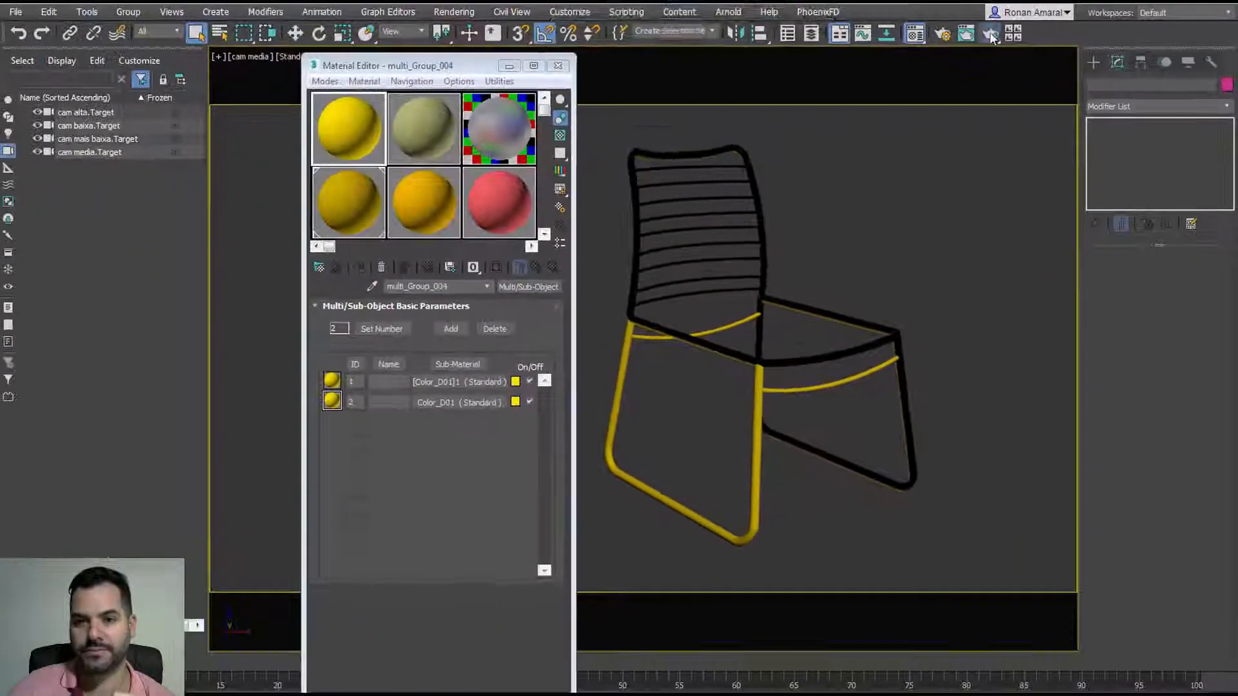
Step: Render the chair and zoom around the V-Ray frame buffer to inspect seat, back and legs
{"action": "left_click", "coordinate": [989, 33]}
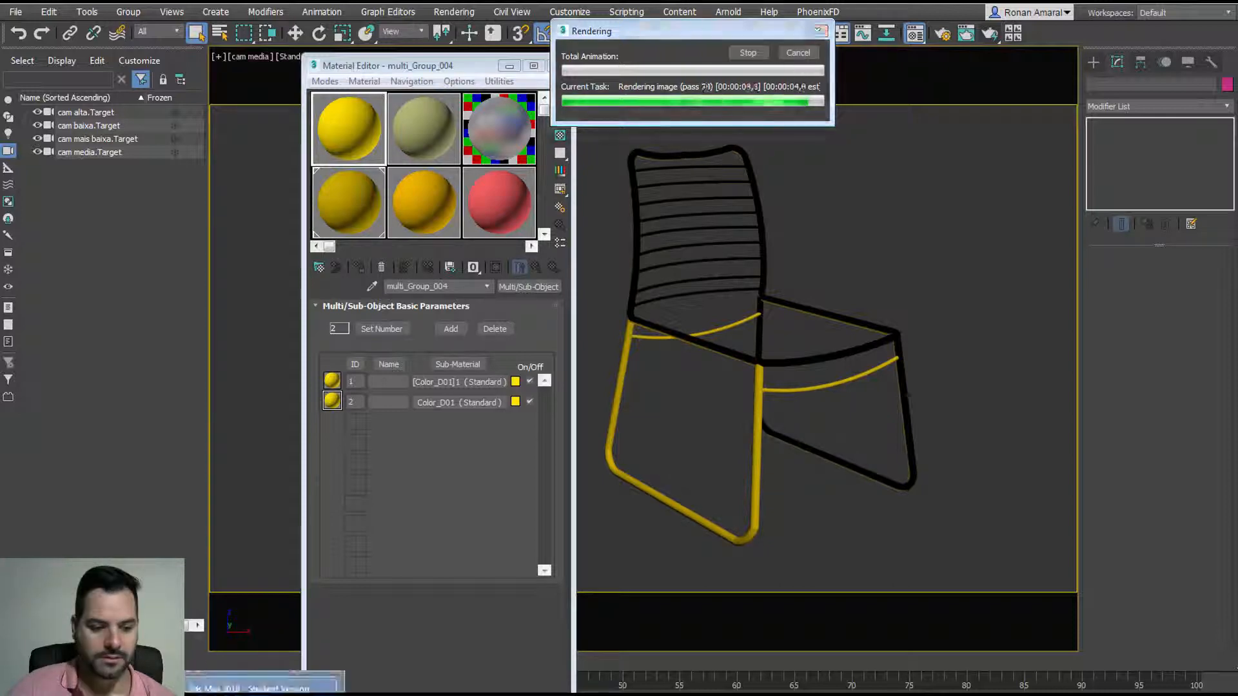
{"action": "left_click", "coordinate": [264, 690]}
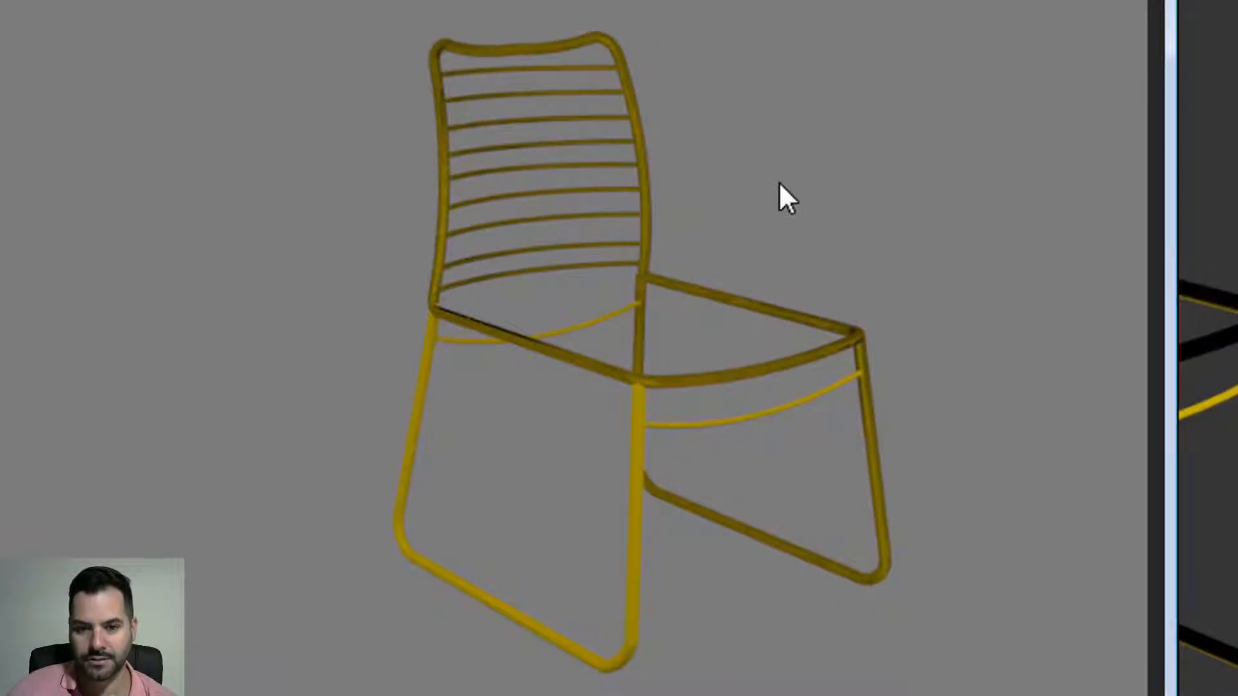
{"action": "scroll", "coordinate": [651, 245], "scroll_direction": "up", "scroll_amount": 3}
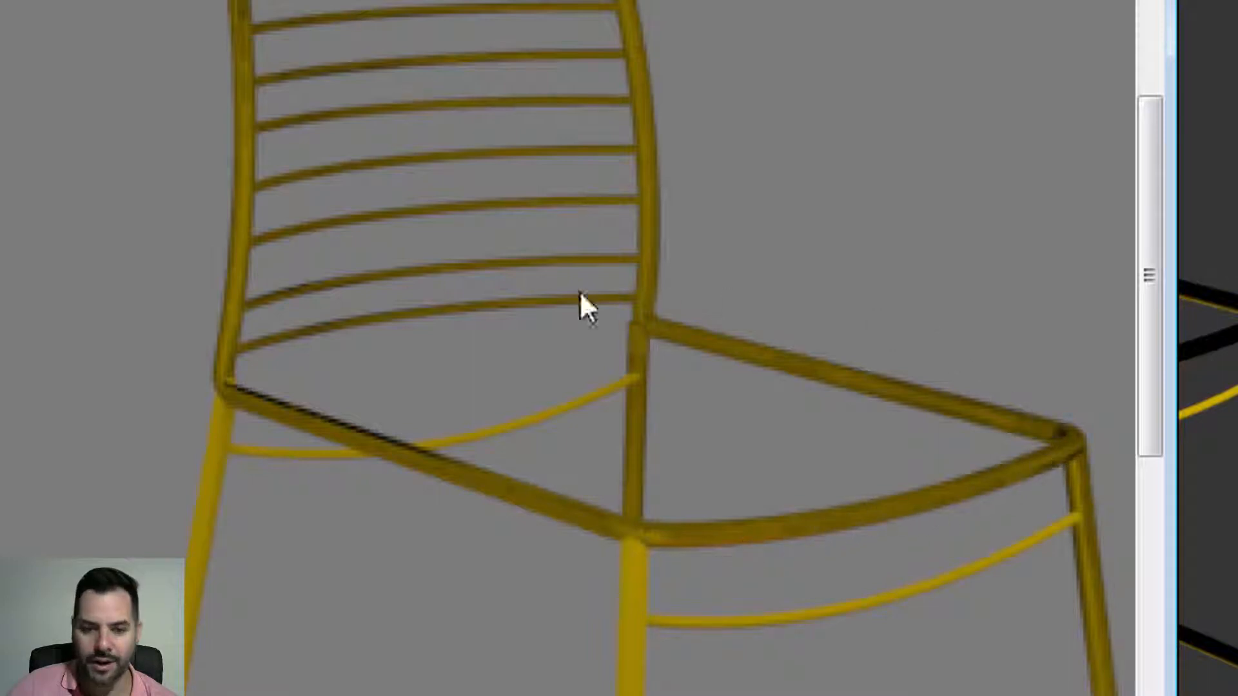
{"action": "scroll", "coordinate": [233, 438], "scroll_direction": "up", "scroll_amount": 3}
{"action": "scroll", "coordinate": [477, 281], "scroll_direction": "down", "scroll_amount": 5}
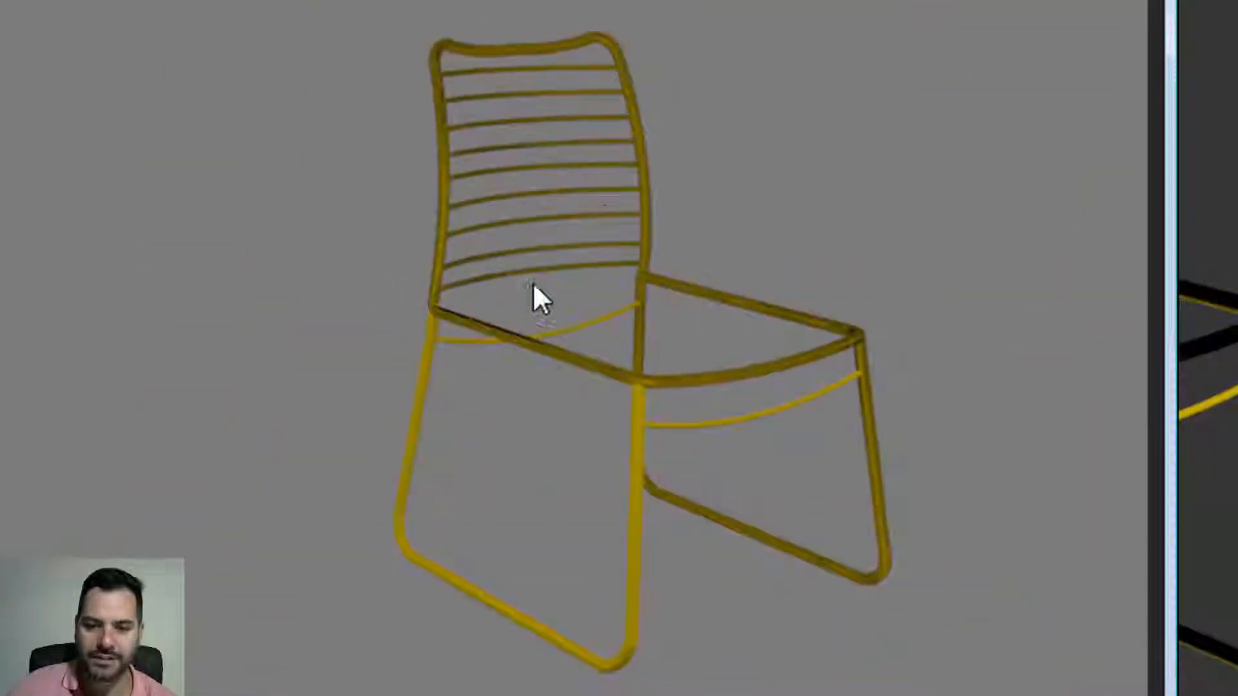
{"action": "scroll", "coordinate": [889, 450], "scroll_direction": "up", "scroll_amount": 2}
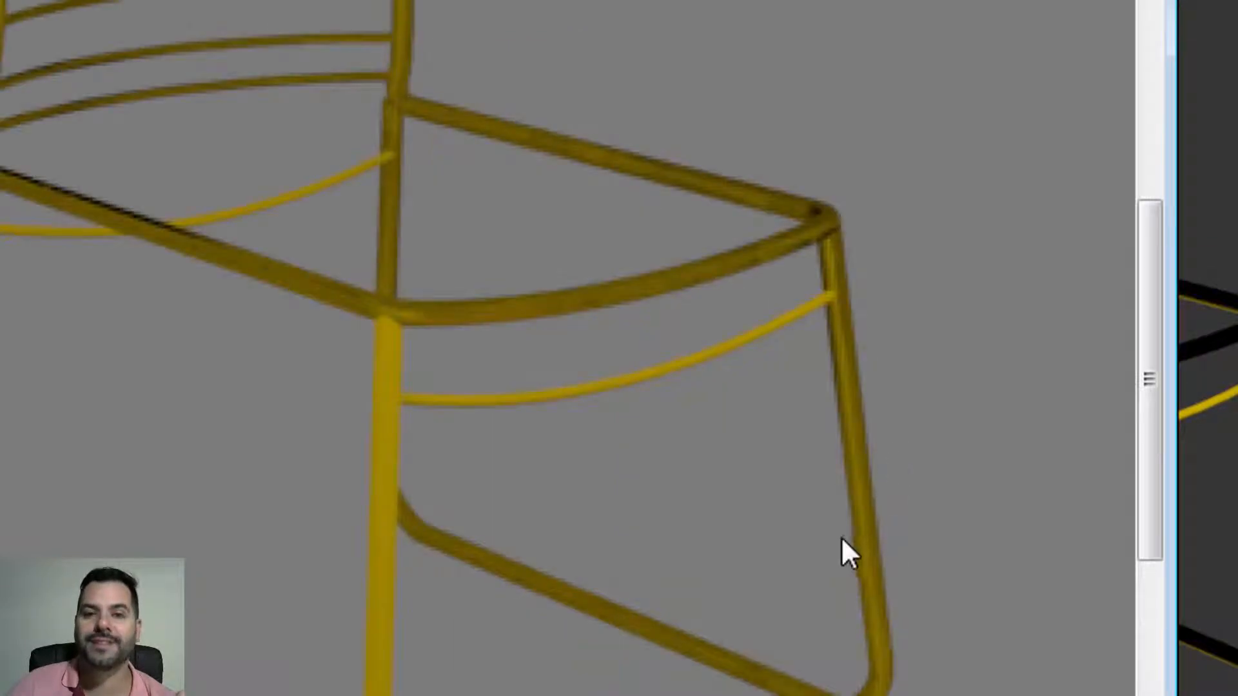
{"action": "scroll", "coordinate": [797, 478], "scroll_direction": "down", "scroll_amount": 2}
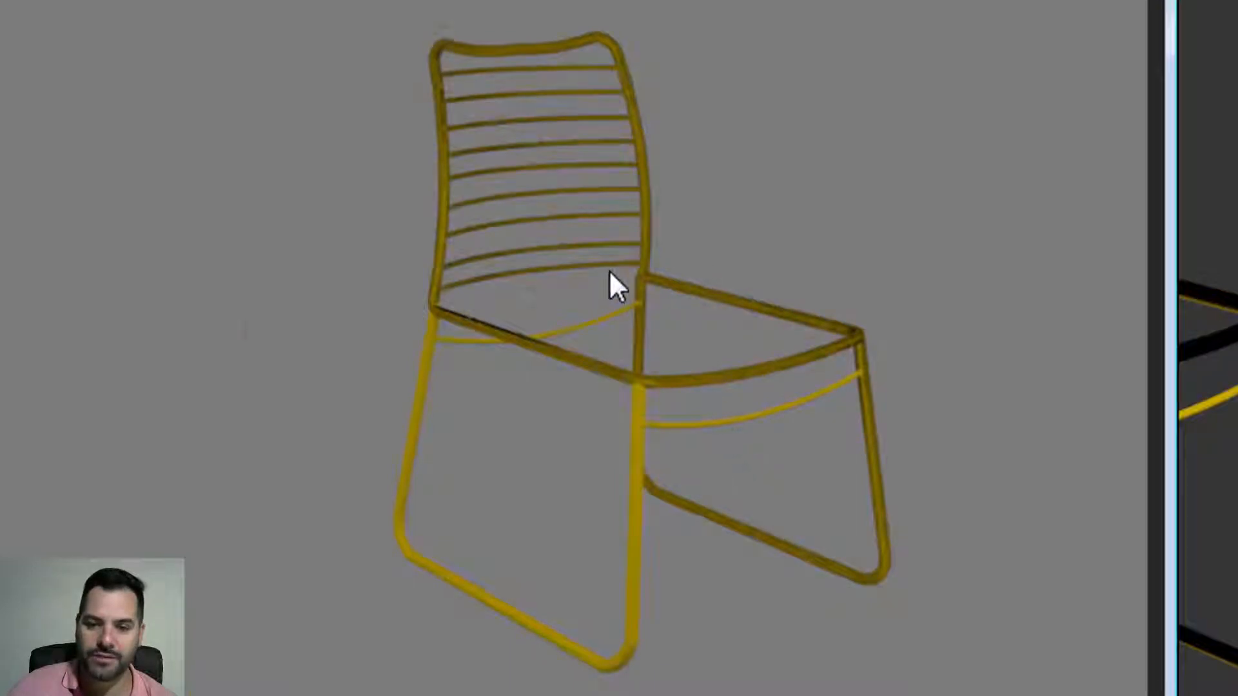
{"action": "scroll", "coordinate": [616, 286], "scroll_direction": "up", "scroll_amount": 2}
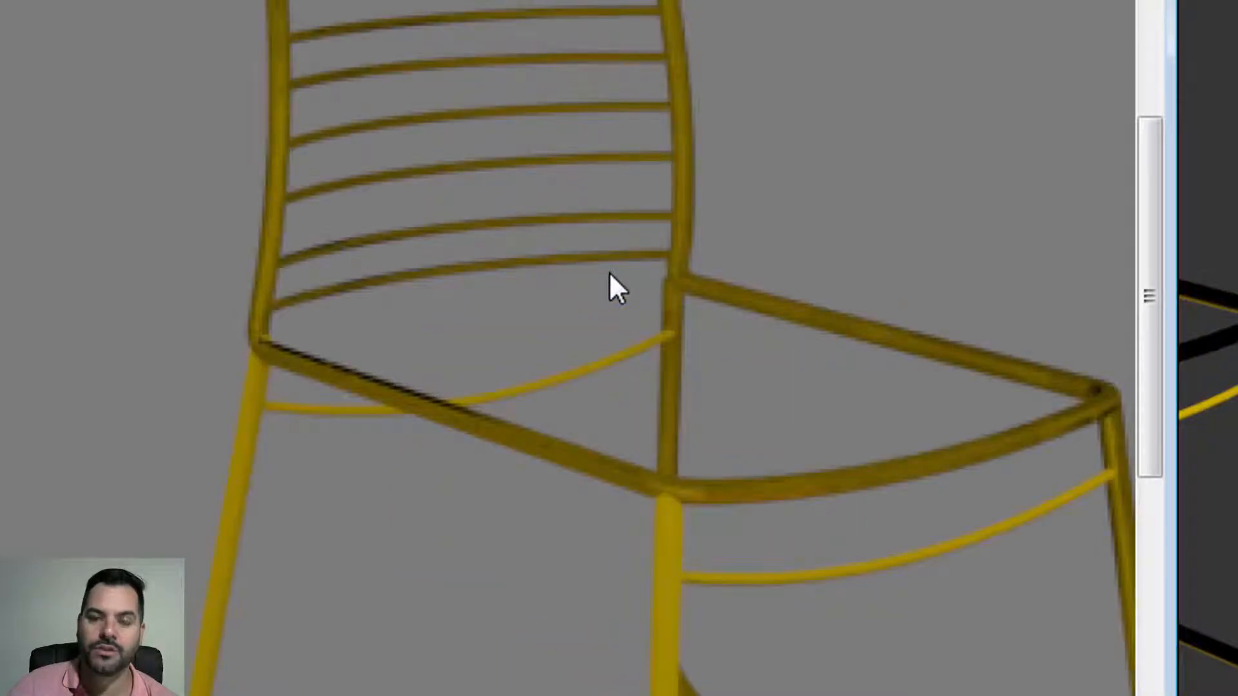
{"action": "scroll", "coordinate": [615, 277], "scroll_direction": "down", "scroll_amount": 2}
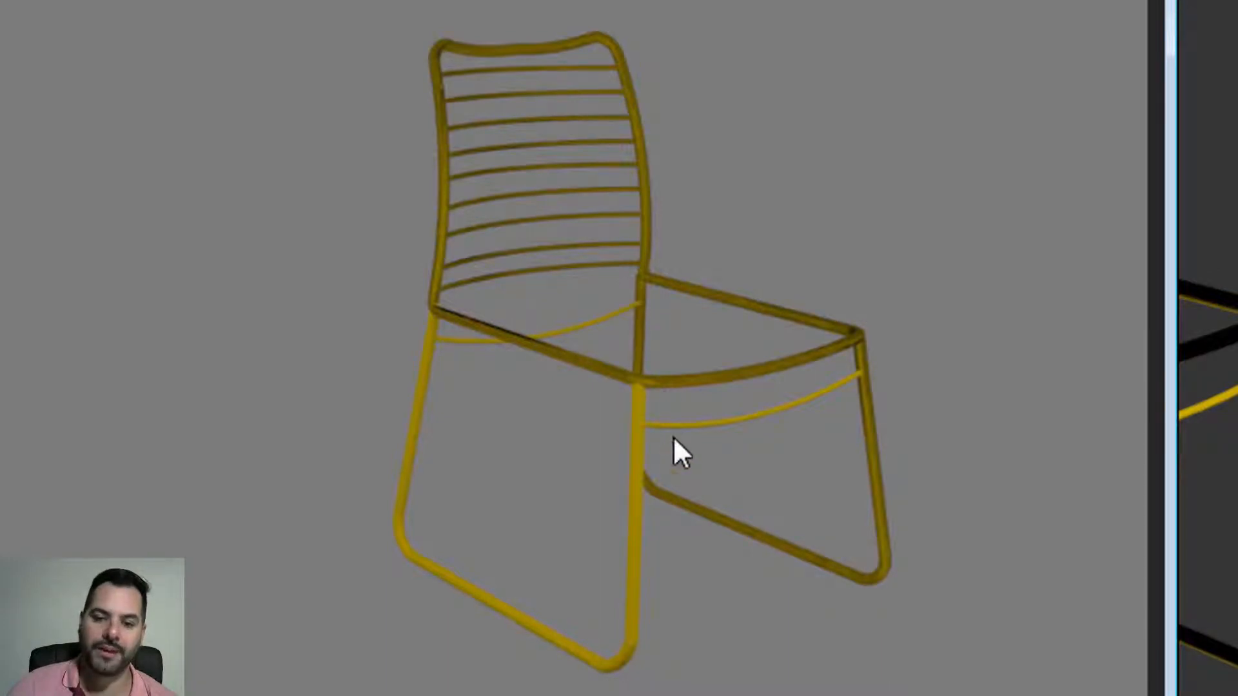
{"action": "scroll", "coordinate": [656, 482], "scroll_direction": "up", "scroll_amount": 2}
{"action": "scroll", "coordinate": [656, 482], "scroll_direction": "down", "scroll_amount": 2}
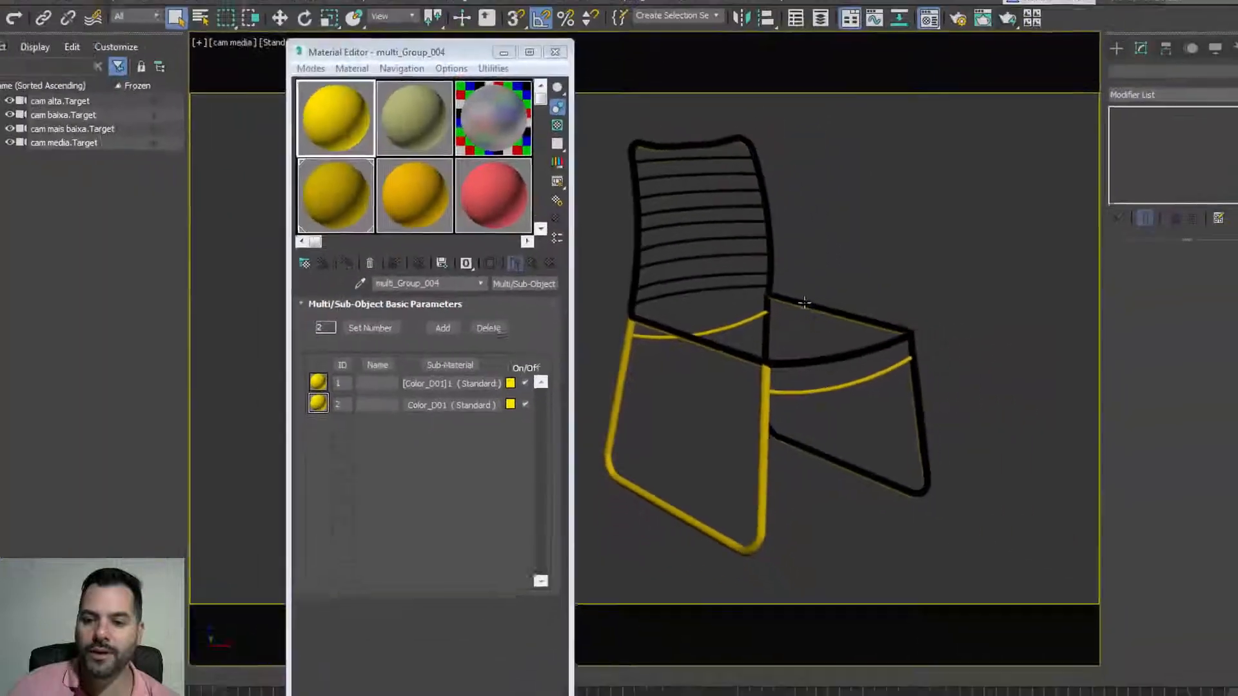
Step: Delete the Normal modifier from Group_090
{"action": "left_click", "coordinate": [796, 303]}
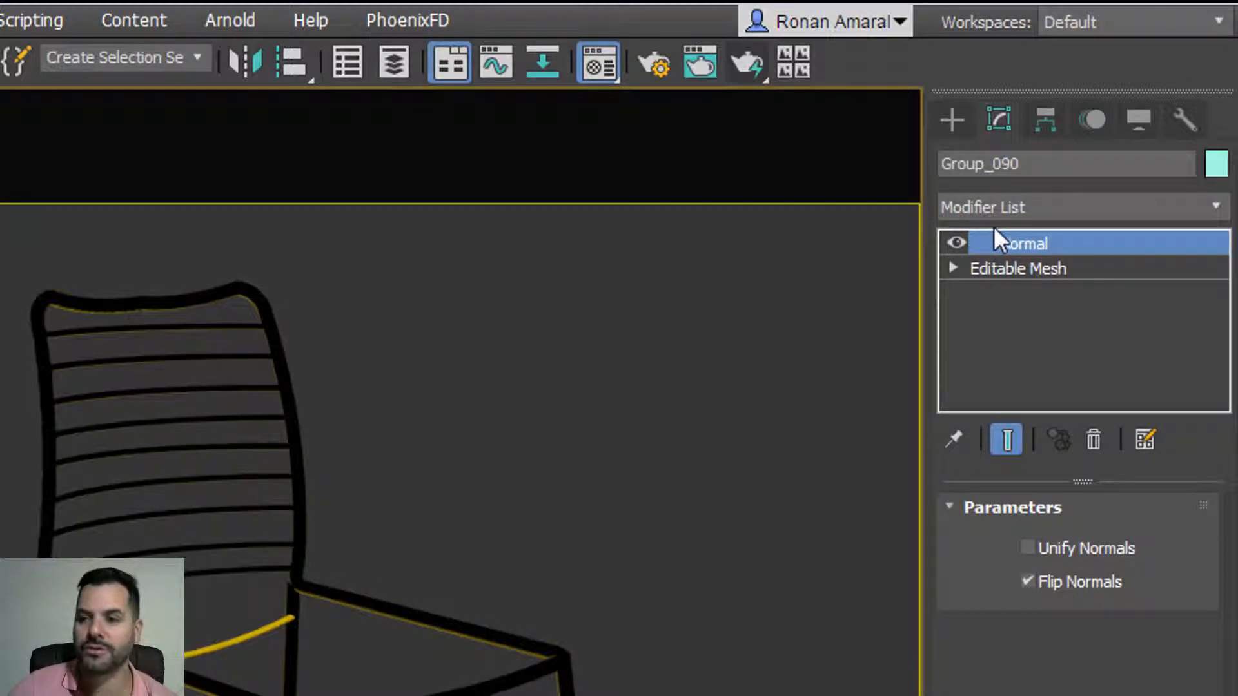
{"action": "right_click", "coordinate": [1012, 244]}
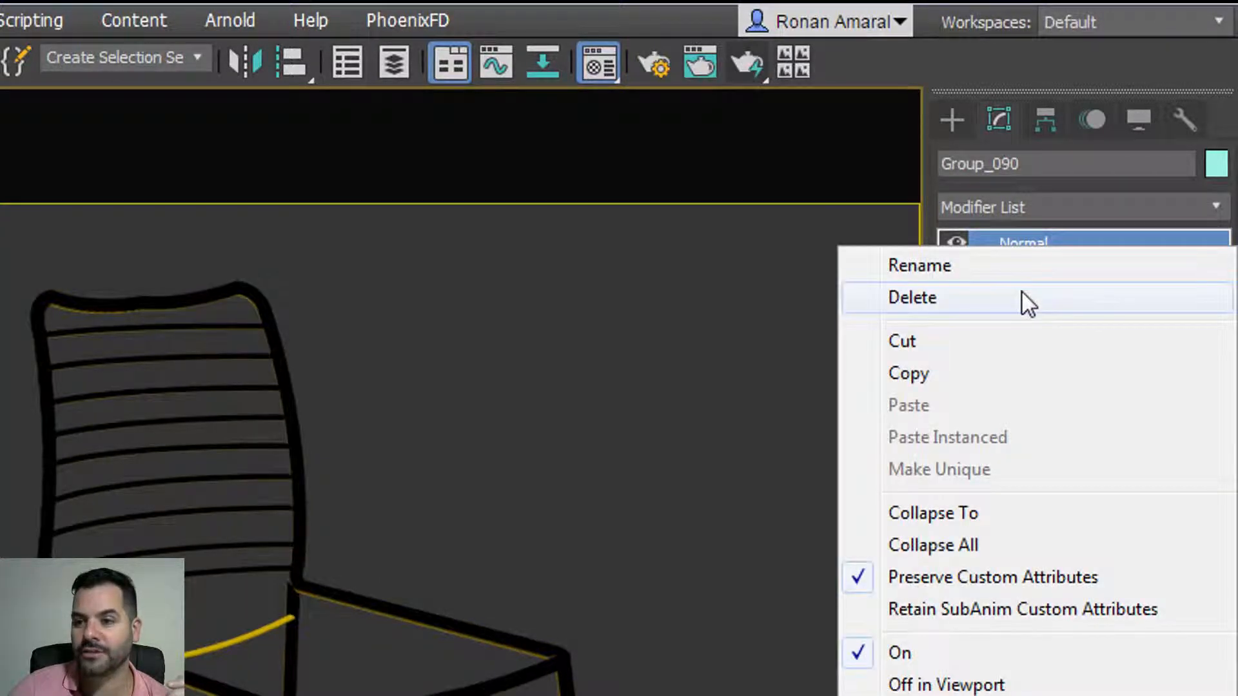
{"action": "left_click", "coordinate": [1022, 297]}
Step: Reselect Group_090 and add a Shell modifier from the Modifier List
{"action": "left_click", "coordinate": [948, 120]}
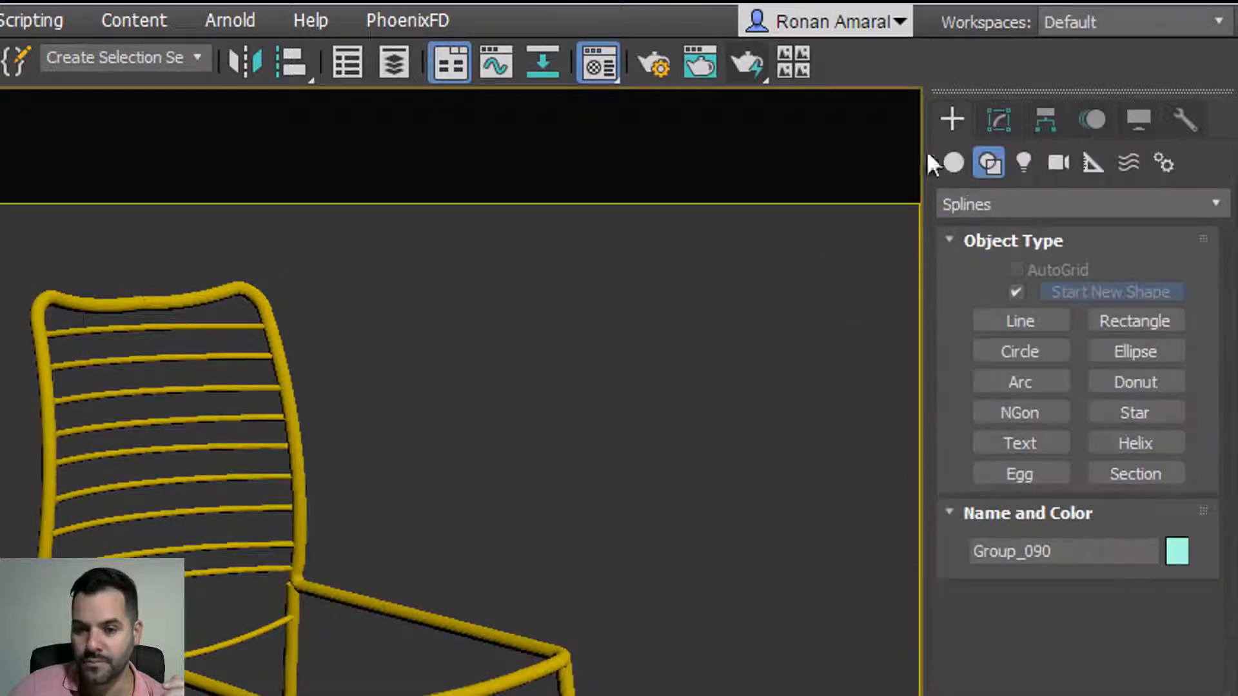
{"action": "left_click", "coordinate": [717, 374]}
{"action": "left_click", "coordinate": [493, 632]}
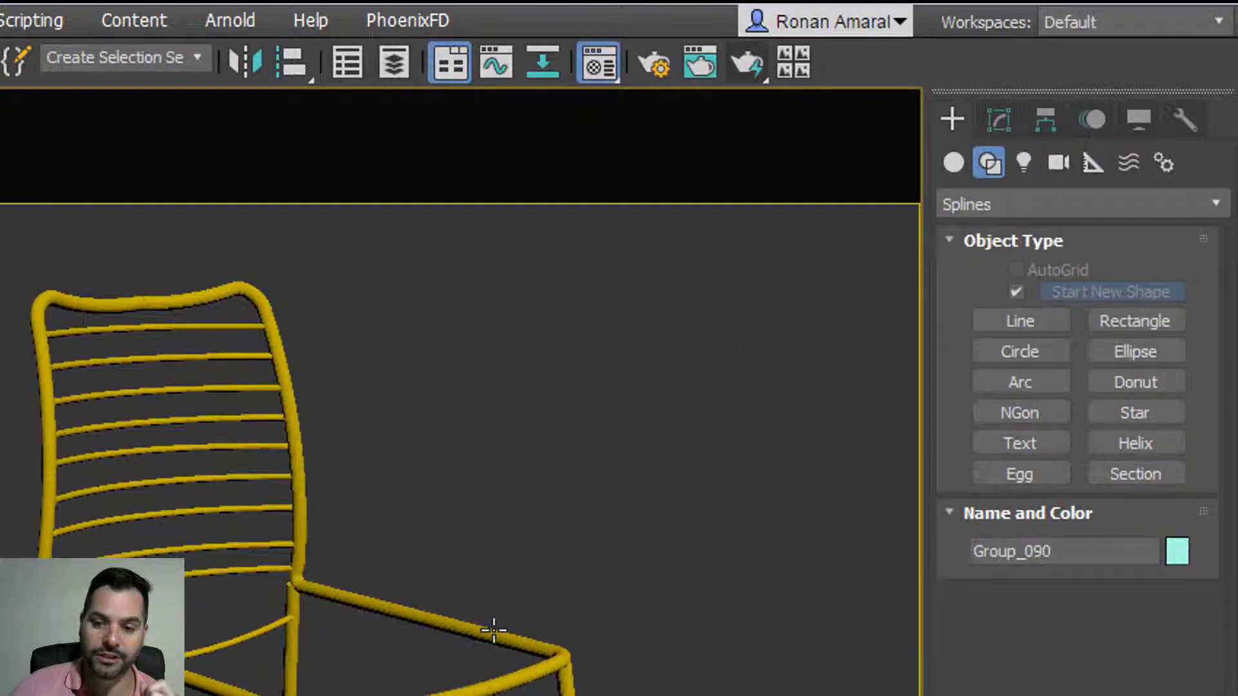
{"action": "left_click", "coordinate": [997, 121]}
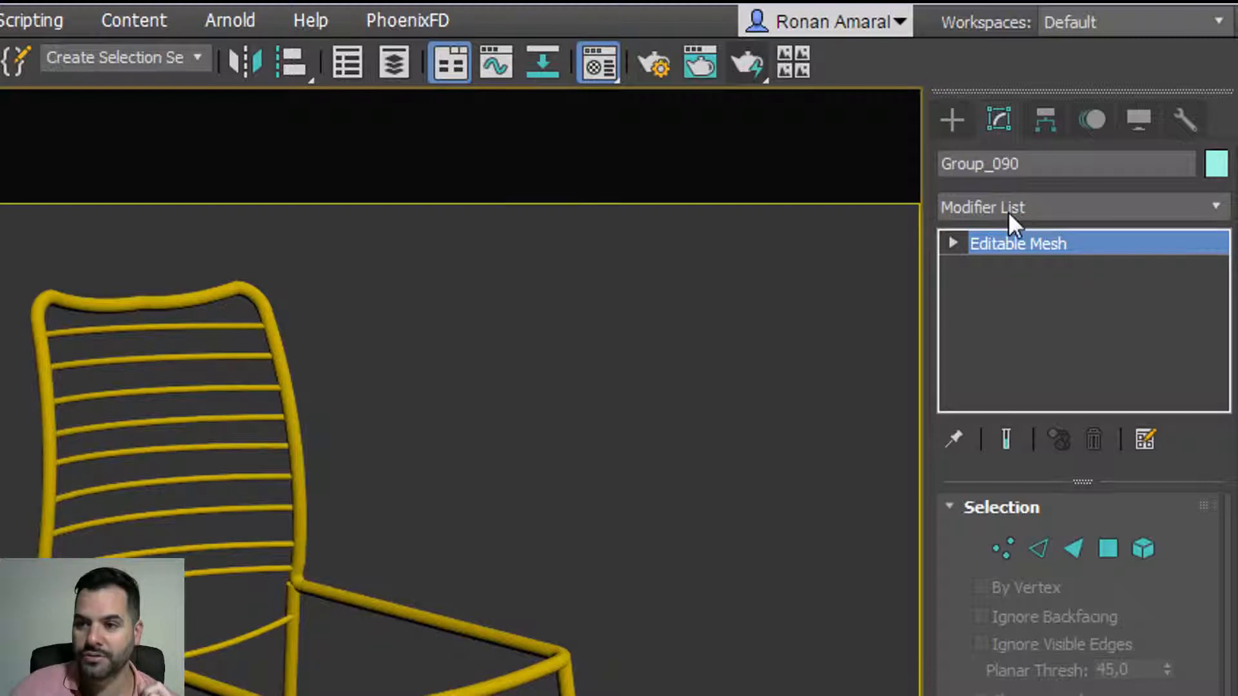
{"action": "left_click", "coordinate": [1010, 210]}
{"action": "scroll", "coordinate": [1018, 264], "scroll_direction": "down", "scroll_amount": 2}
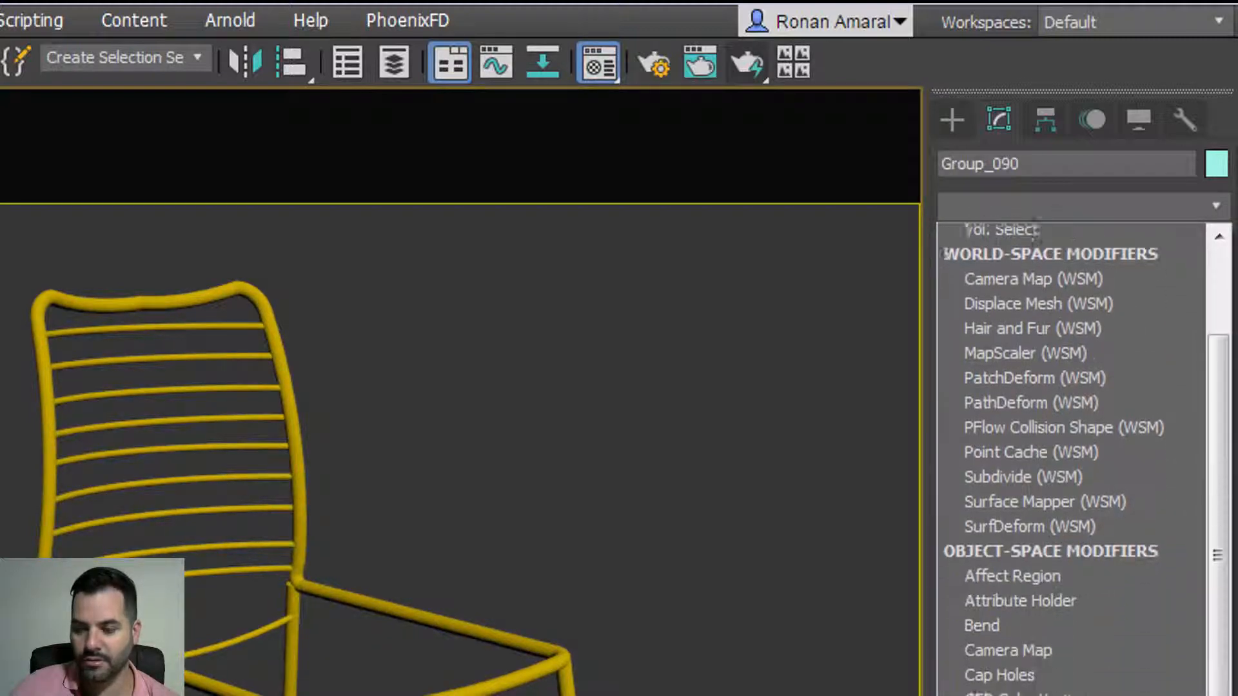
{"action": "scroll", "coordinate": [1002, 424], "scroll_direction": "down", "scroll_amount": 20}
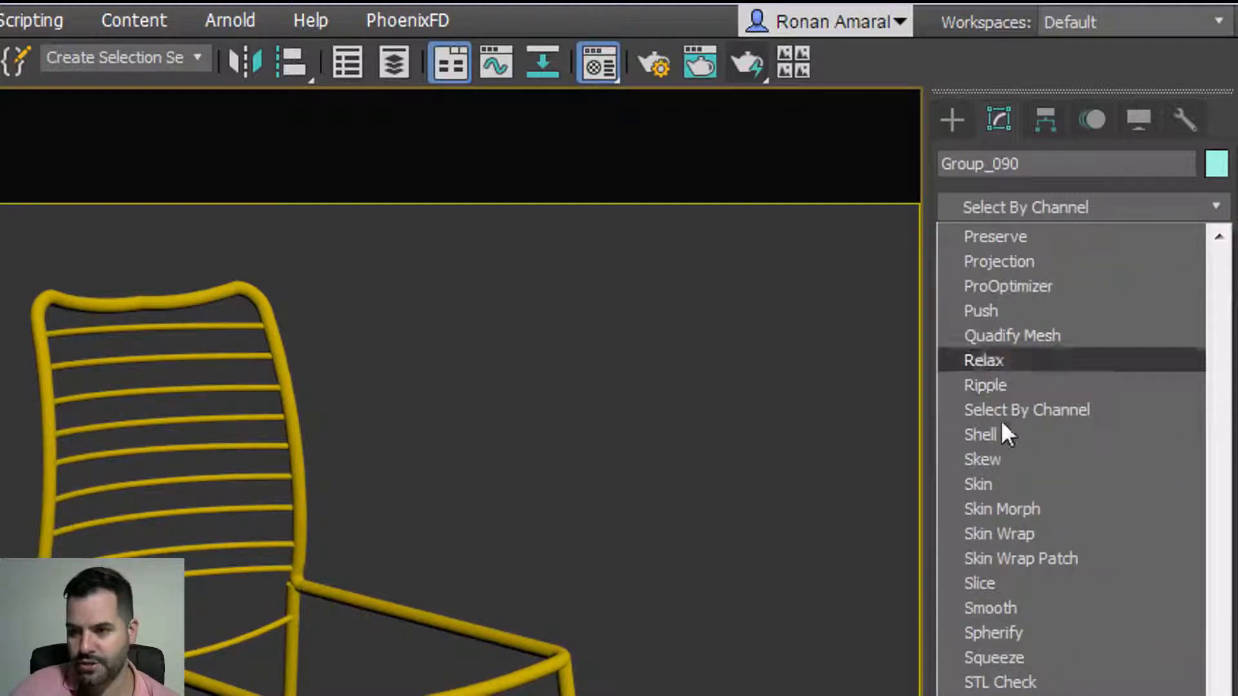
{"action": "left_click", "coordinate": [1005, 435]}
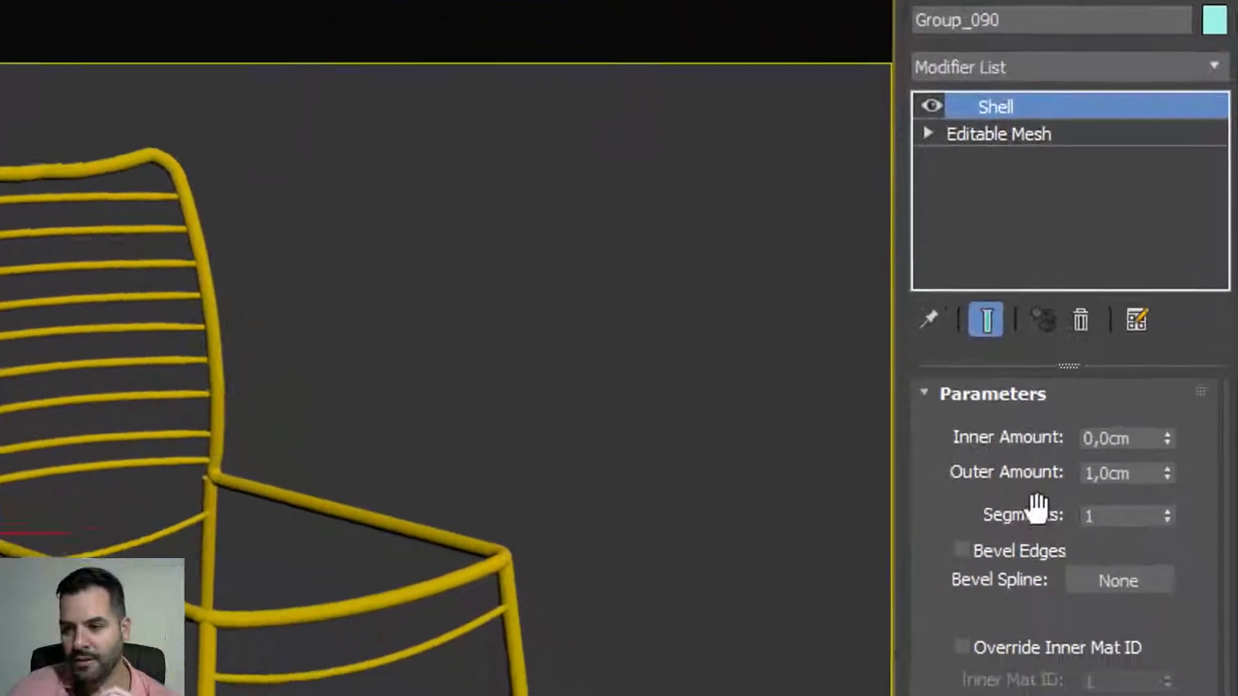
Step: Try several Shell outer amounts, ending at 0,0cm outer and 0,21cm inner
{"action": "left_click_drag", "start_coordinate": [1168, 478], "coordinate": [1168, 465]}
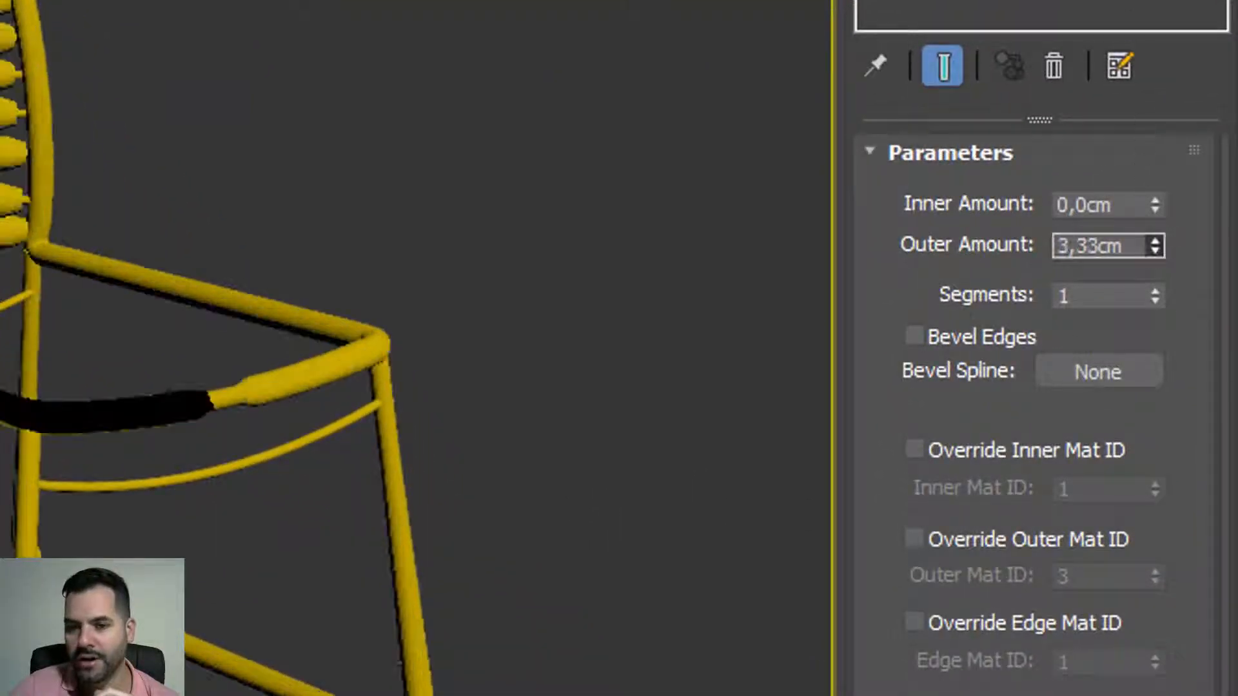
{"action": "left_click_drag", "start_coordinate": [1133, 66], "coordinate": [1194, 633]}
{"action": "left_click_drag", "start_coordinate": [1150, 208], "coordinate": [1150, 169]}
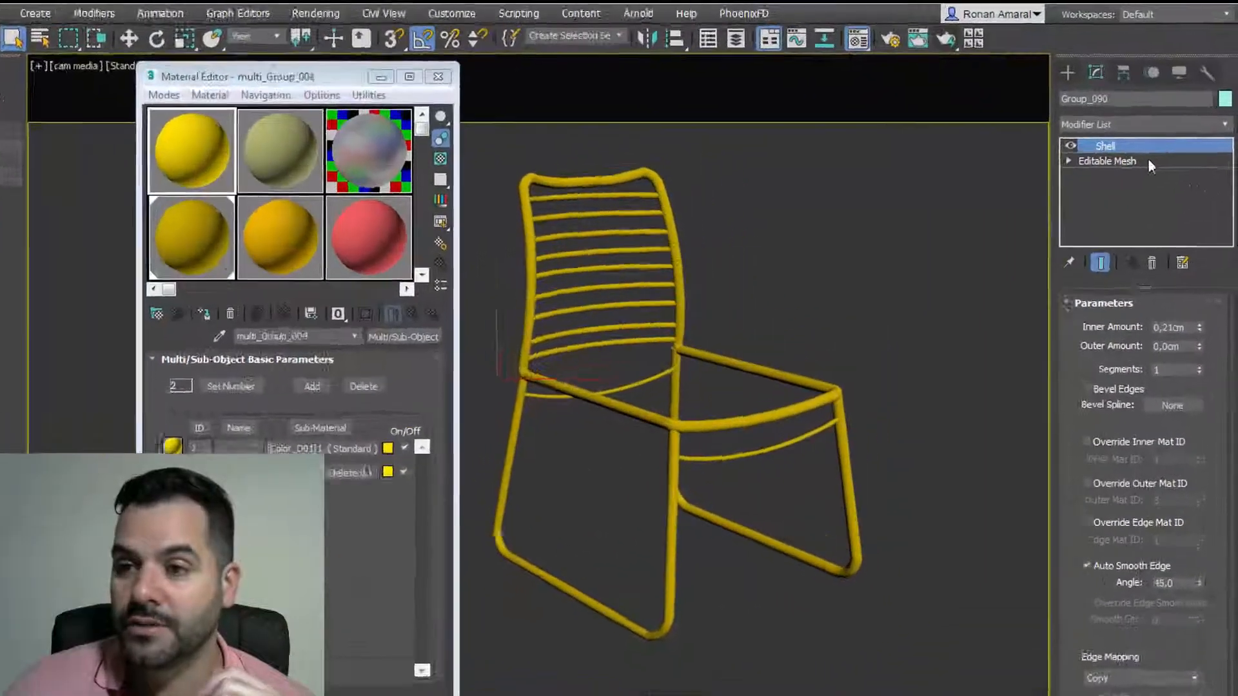
Step: Delete the Shell modifier from Group_090
{"action": "right_click", "coordinate": [1160, 124]}
{"action": "left_click", "coordinate": [1085, 284]}
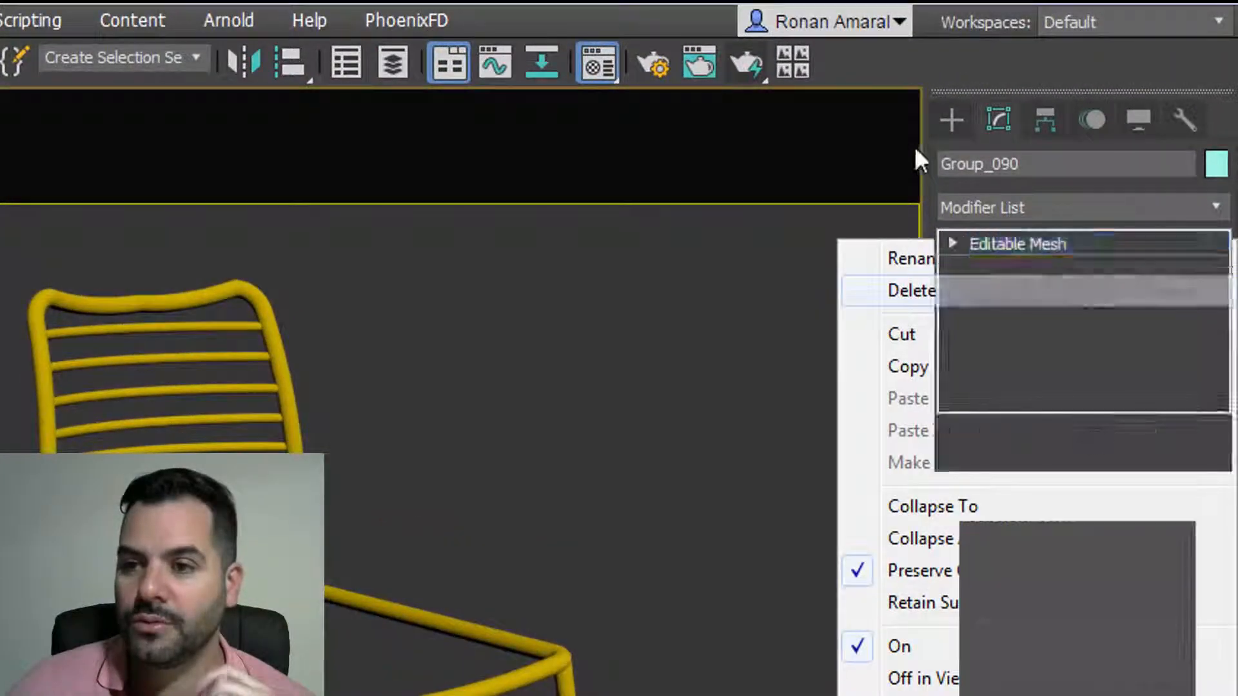
{"action": "left_click", "coordinate": [950, 121]}
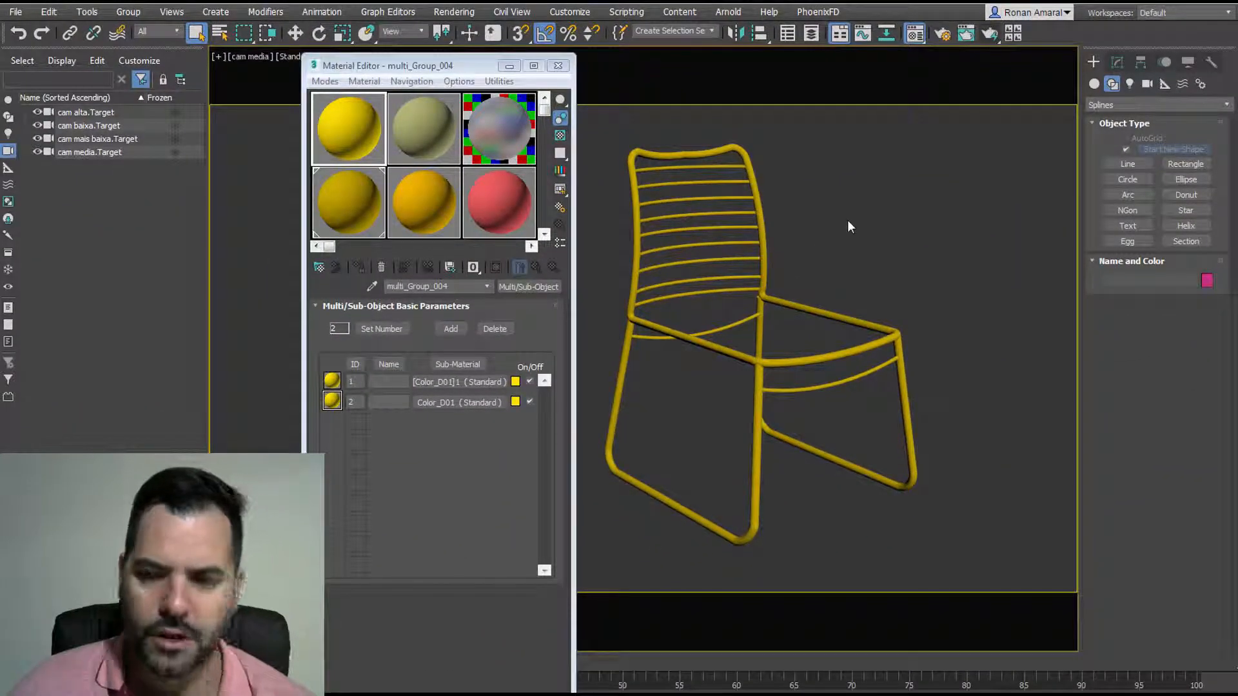
Step: Select Group_090 and move it right along X, away from the chair's other parts
{"action": "left_click", "coordinate": [654, 154]}
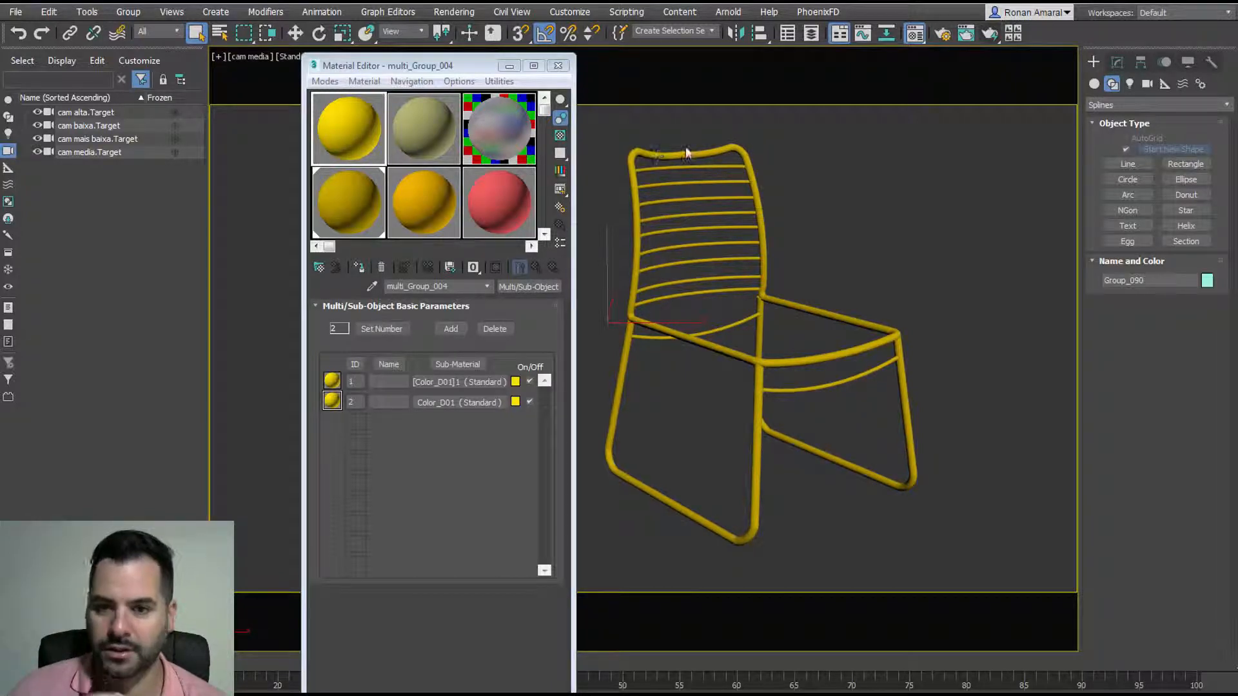
{"action": "left_click", "coordinate": [1116, 63]}
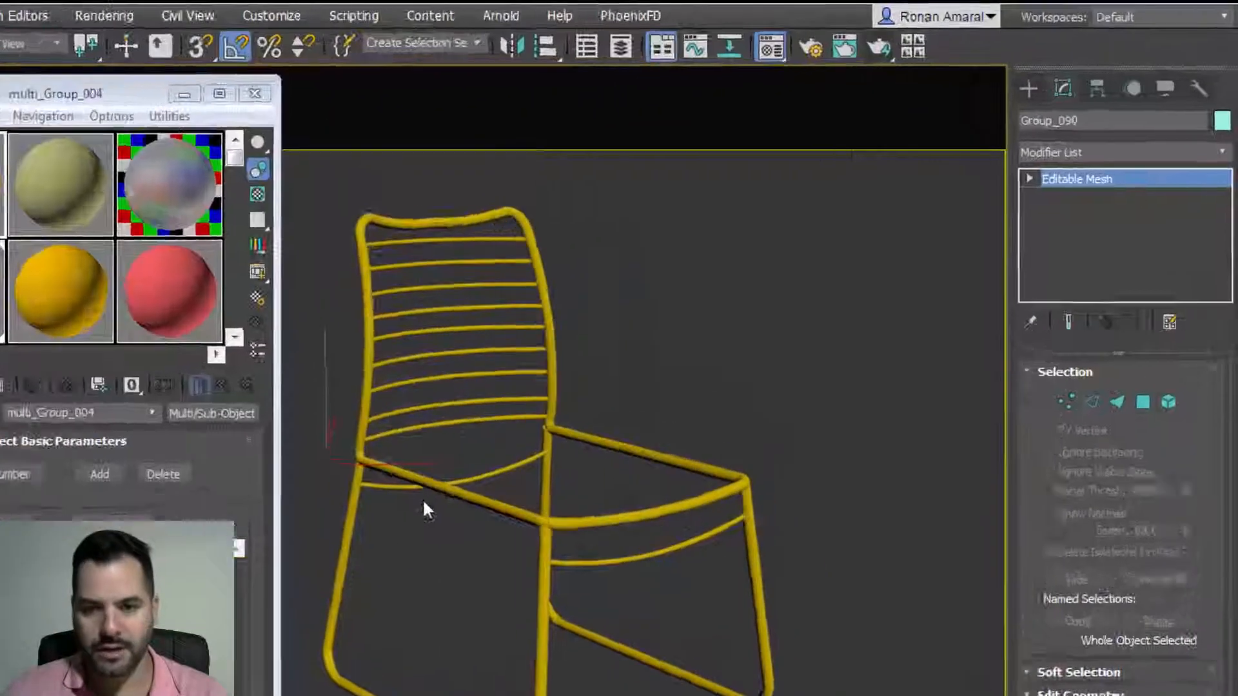
{"action": "key", "text": "w"}
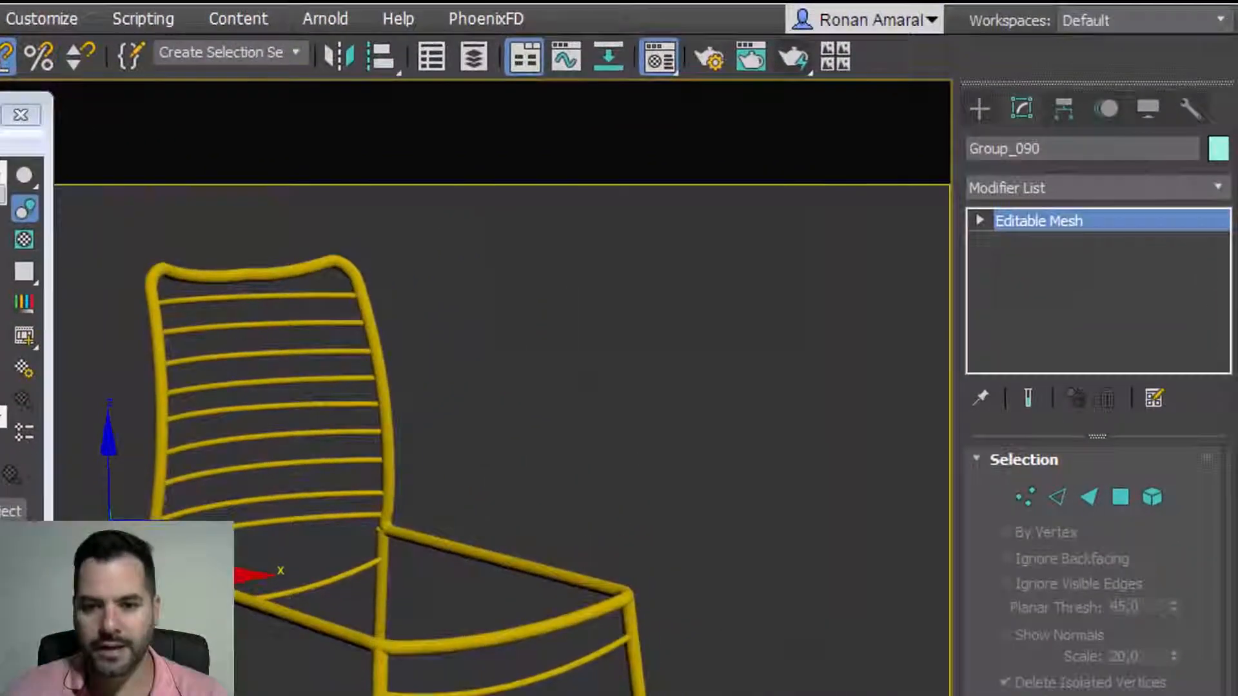
{"action": "left_click_drag", "start_coordinate": [632, 322], "coordinate": [697, 308]}
Step: Undo the frame move and add a Normal modifier with Flip Normals to Group_090
{"action": "key", "text": "ctrl+z"}
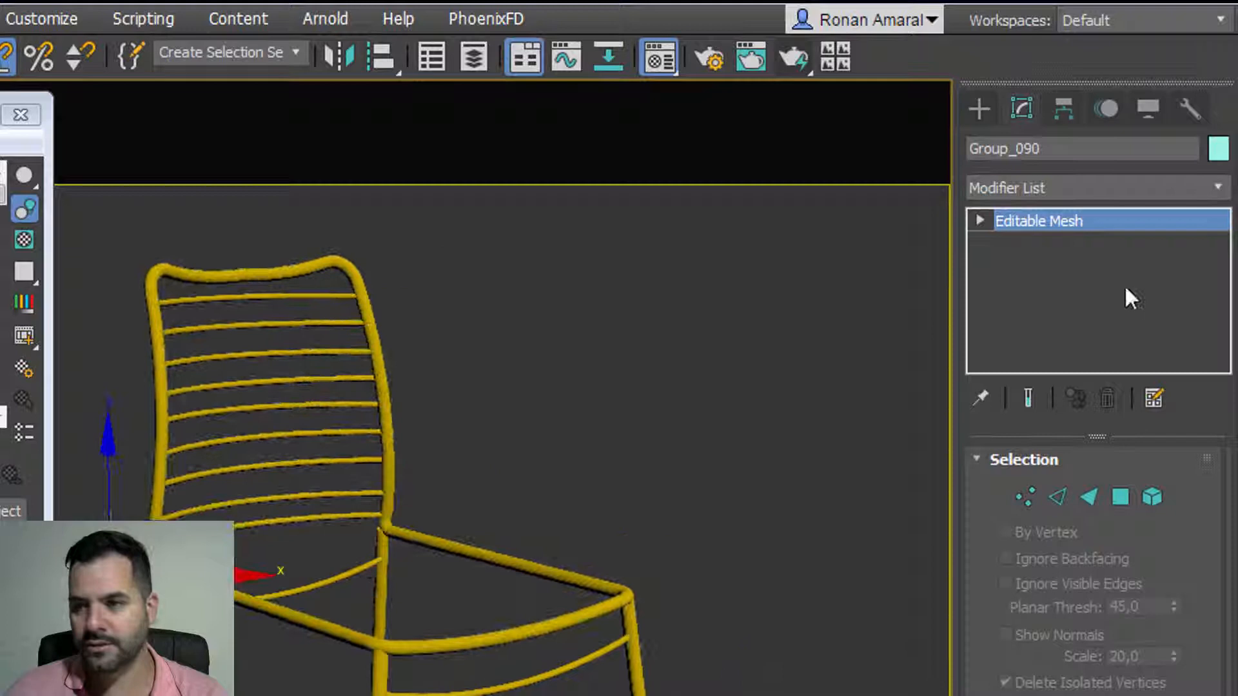
{"action": "left_click", "coordinate": [1090, 189]}
{"action": "key", "text": "n"}
{"action": "left_click", "coordinate": [1061, 238]}
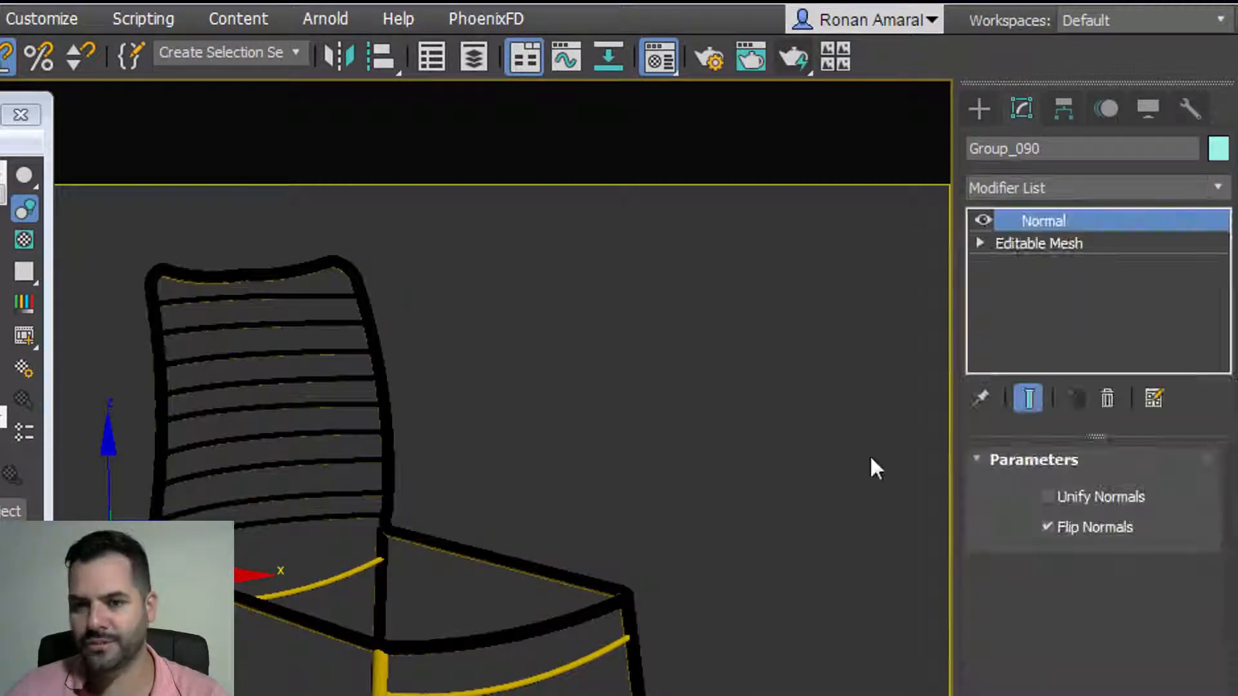
Step: Reselect the chair frame Group_090 and show its modifier stack
{"action": "left_click", "coordinate": [978, 109]}
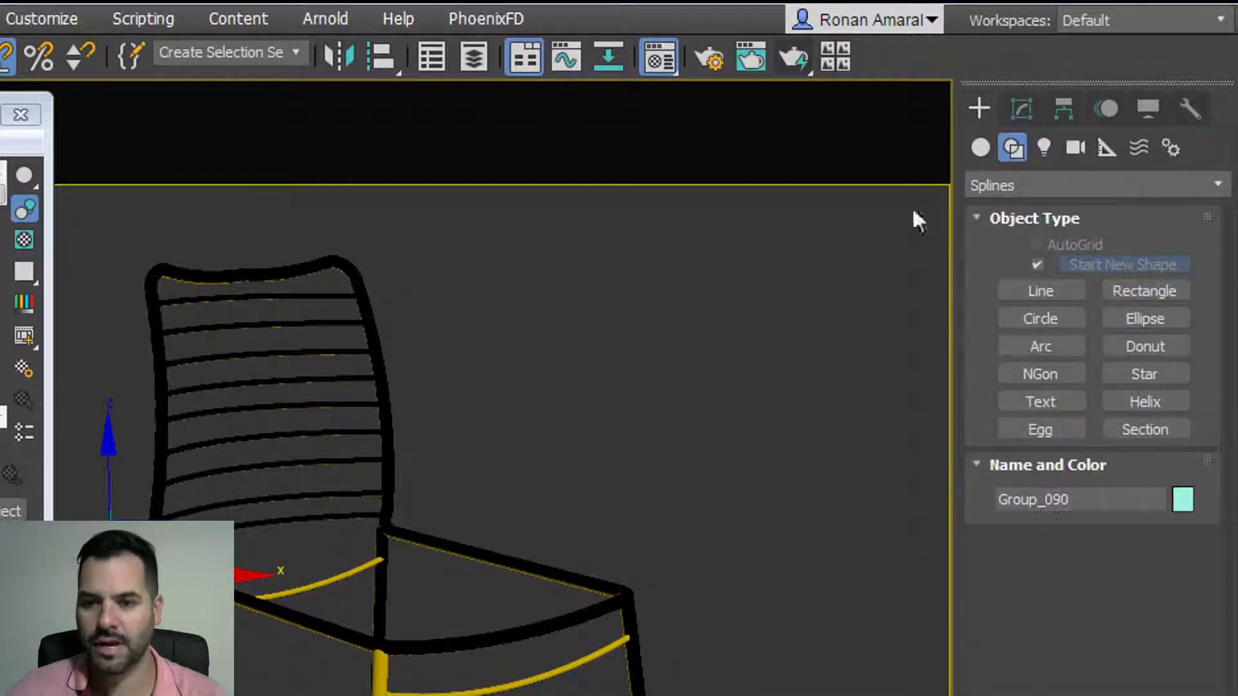
{"action": "left_click", "coordinate": [710, 414]}
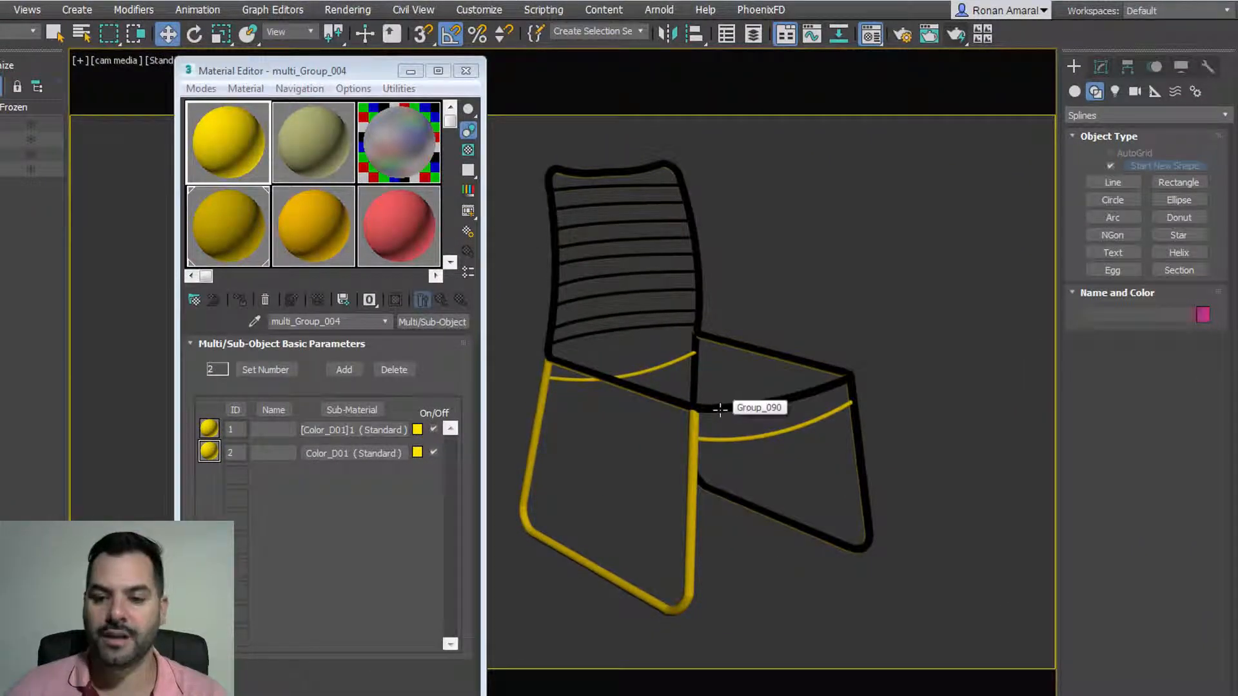
{"action": "left_click", "coordinate": [720, 409]}
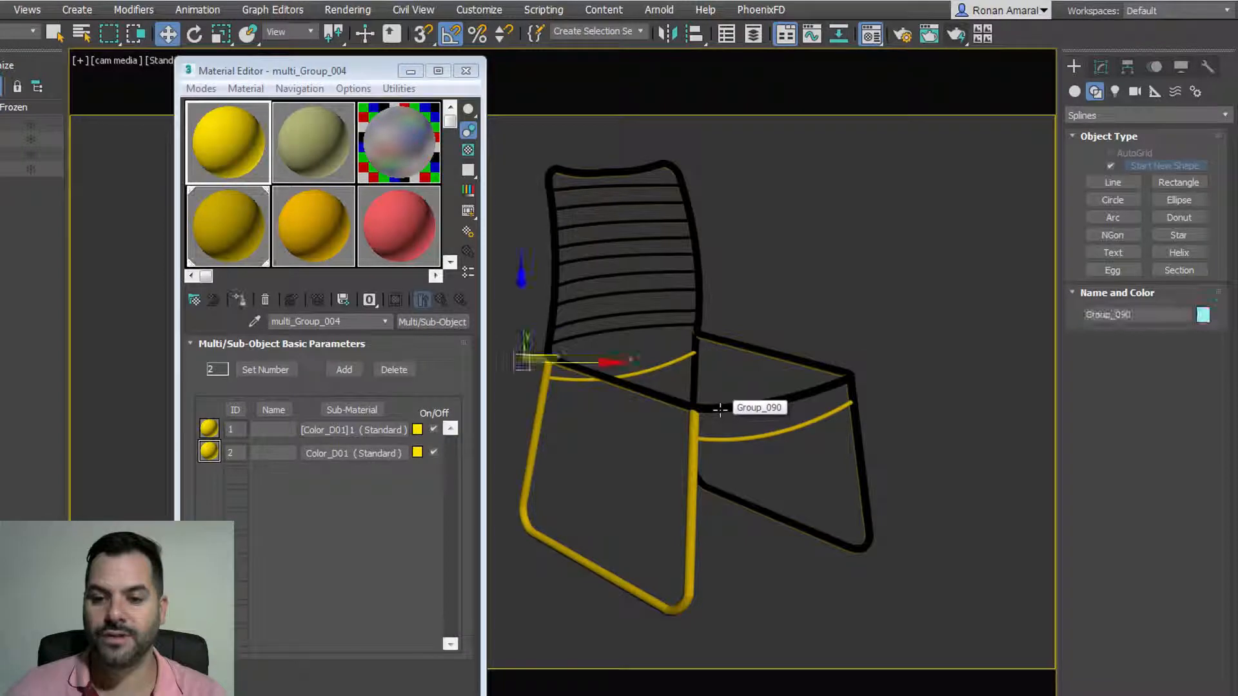
{"action": "left_click", "coordinate": [1100, 66]}
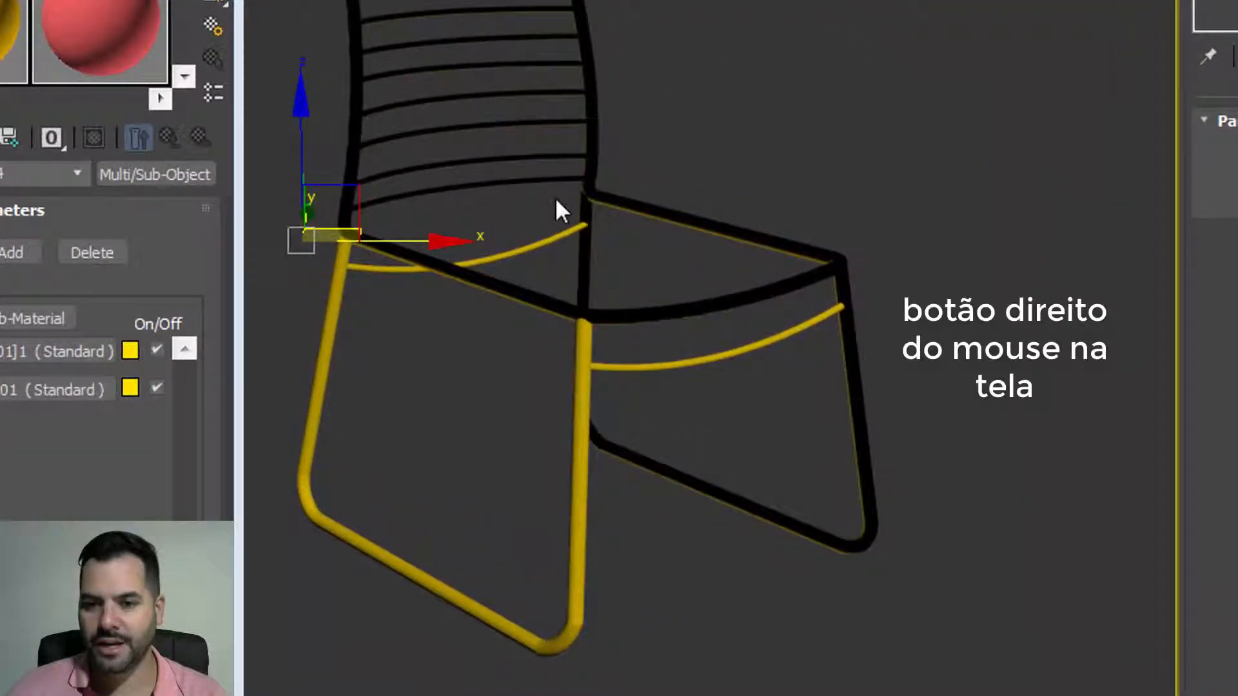
Step: Convert the chair frame Group_090 to an Editable Poly from the right-click menu
{"action": "right_click", "coordinate": [556, 201]}
{"action": "mouse_move", "coordinate": [796, 495]}
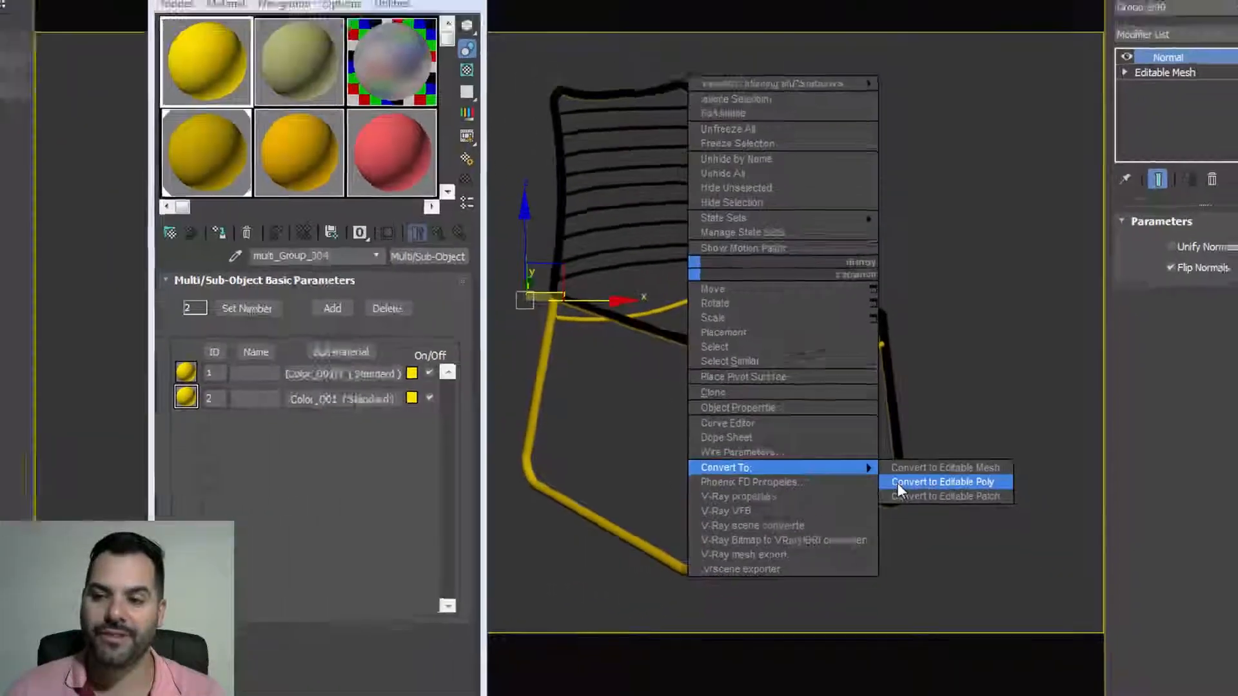
{"action": "left_click", "coordinate": [864, 516]}
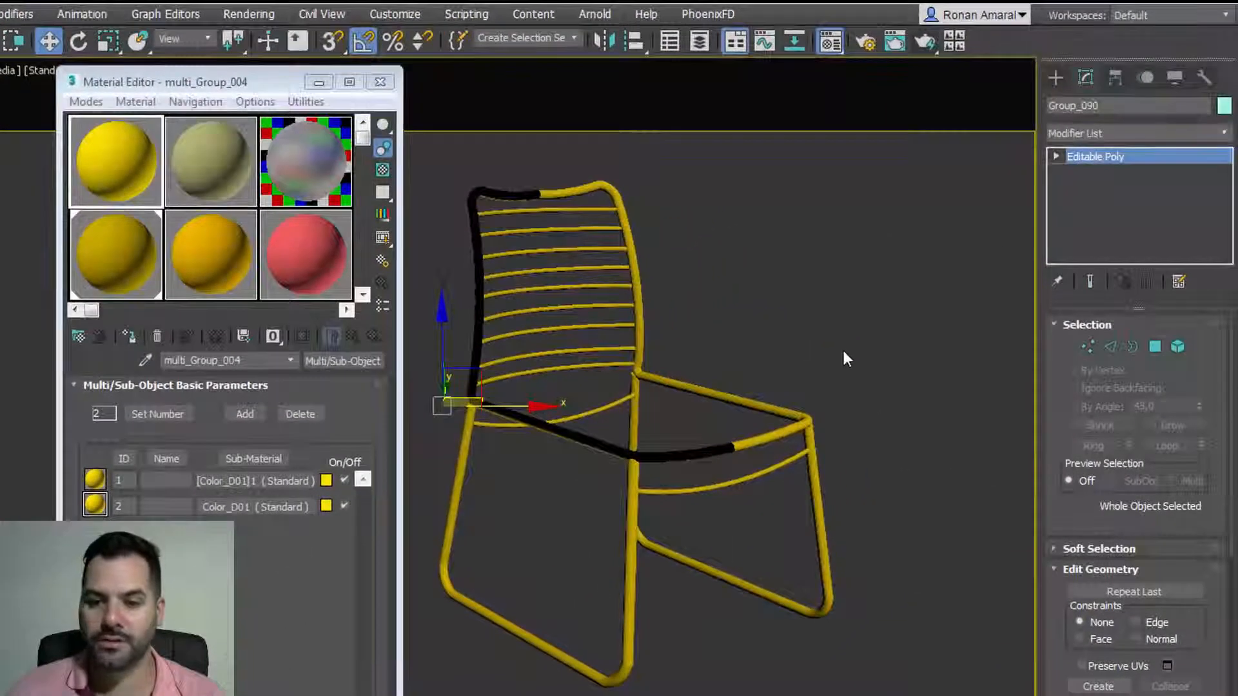
Step: Reselect the chair frame, nudge it along X, and reselect Group_090
{"action": "left_click", "coordinate": [897, 308]}
{"action": "left_click", "coordinate": [584, 441]}
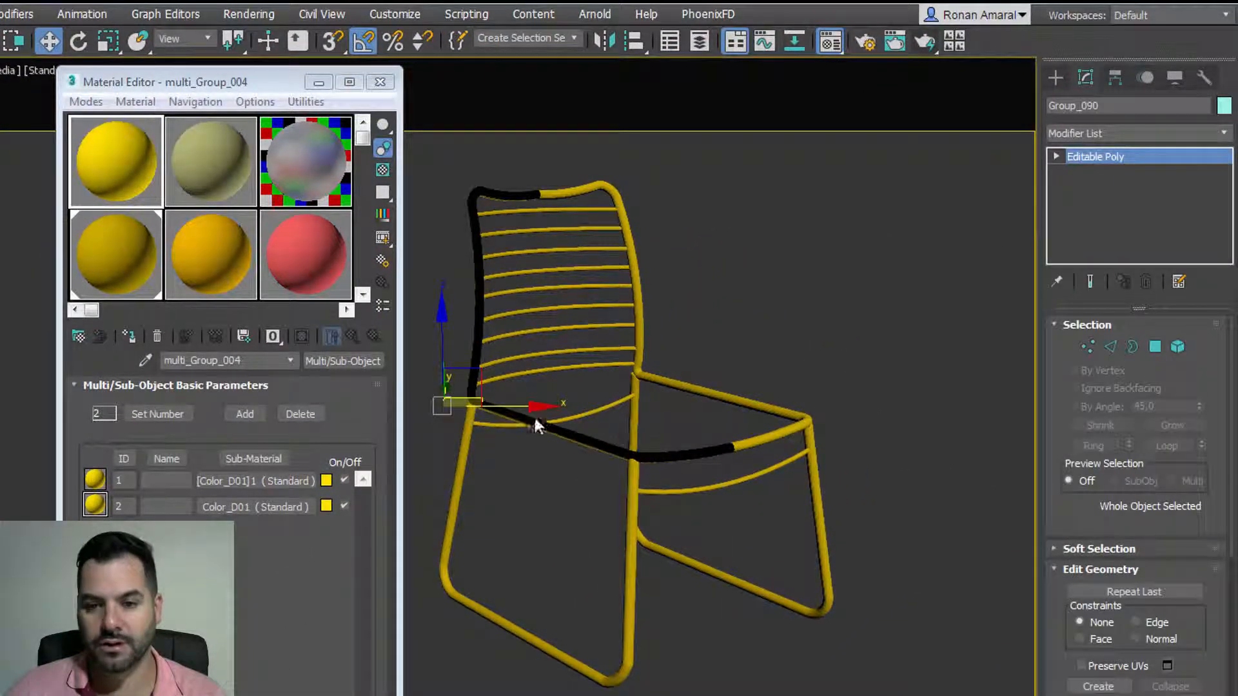
{"action": "left_click_drag", "start_coordinate": [516, 409], "coordinate": [490, 394]}
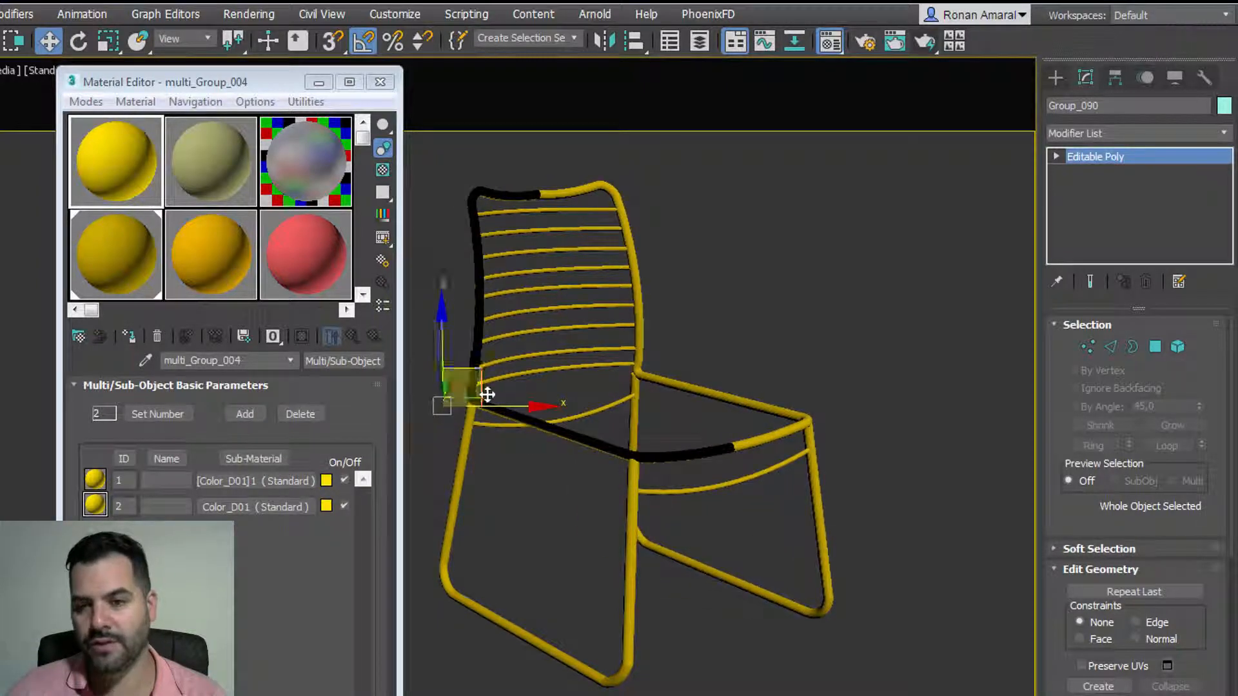
{"action": "left_click", "coordinate": [869, 463]}
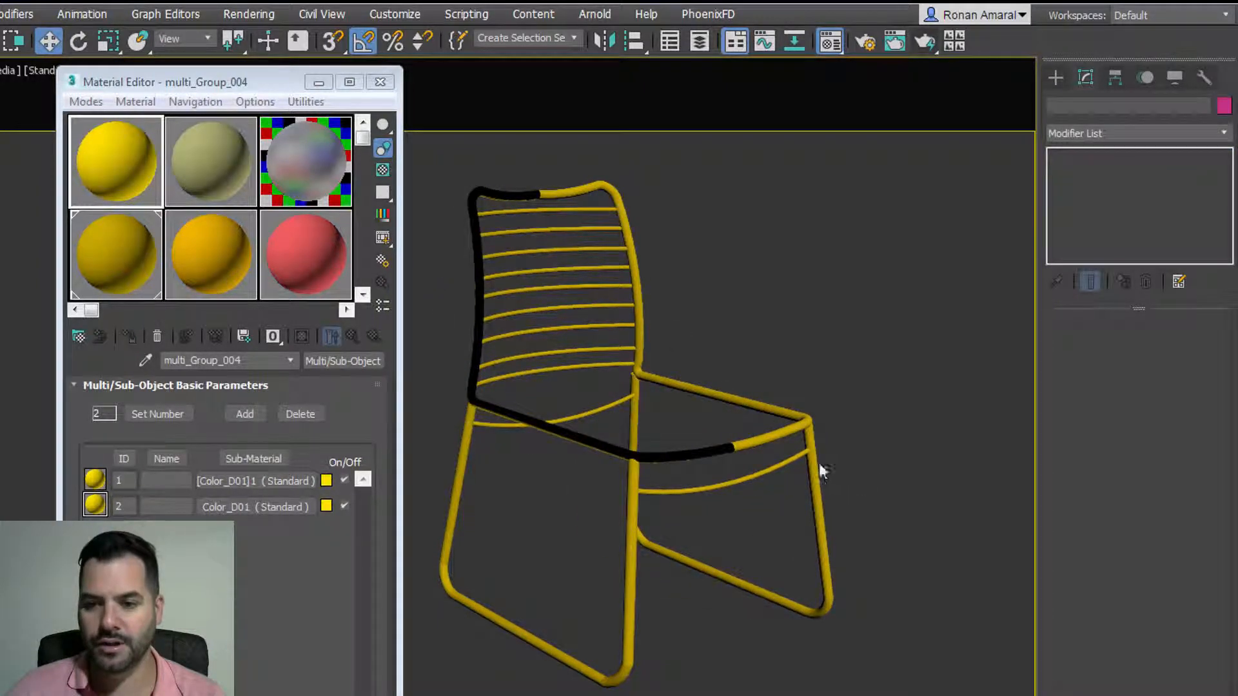
{"action": "left_click", "coordinate": [773, 459]}
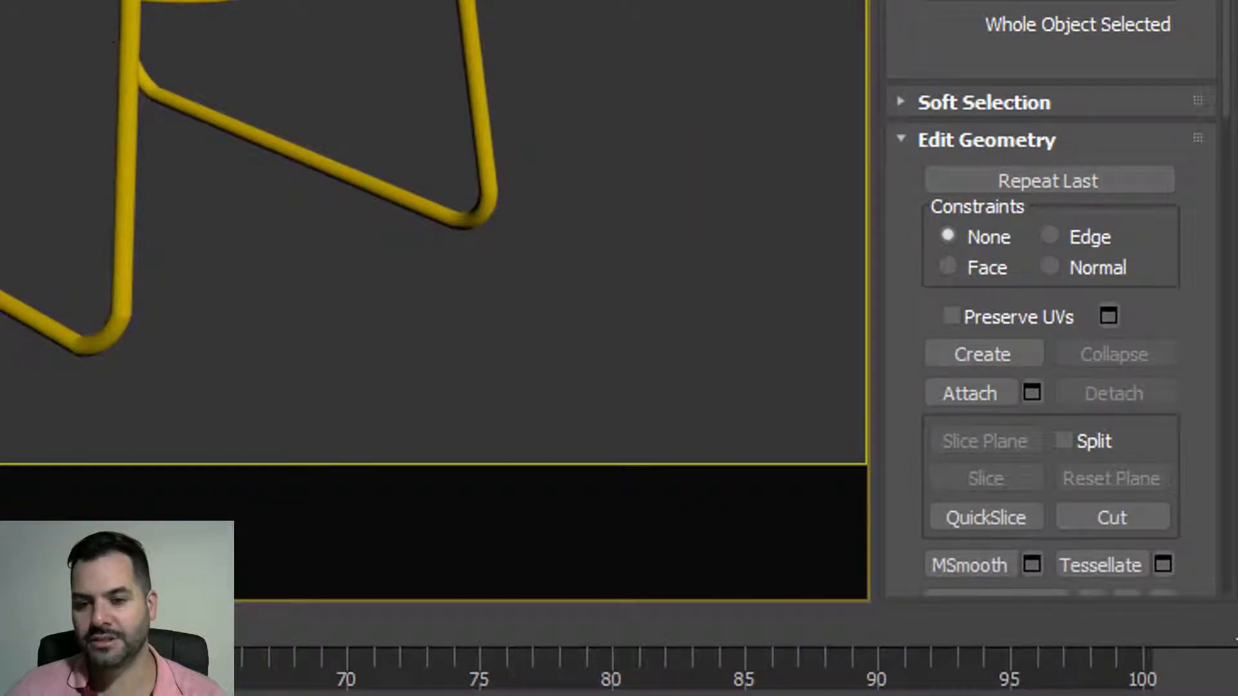
Step: Attach Group_080, Group_084 and Group_086 to Group_090 through the Attach List with Groups shown
{"action": "left_click", "coordinate": [962, 395]}
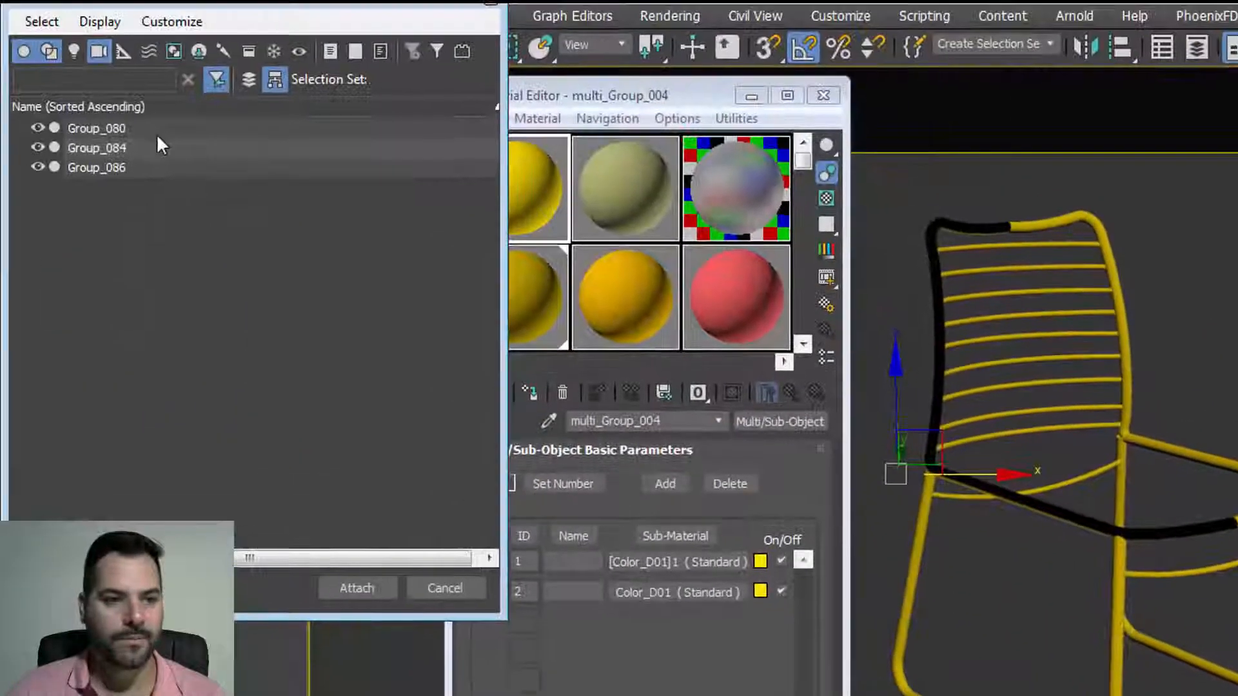
{"action": "left_click", "coordinate": [143, 132]}
{"action": "left_click", "coordinate": [148, 150], "text": "ctrl"}
{"action": "left_click", "coordinate": [151, 168], "text": "ctrl"}
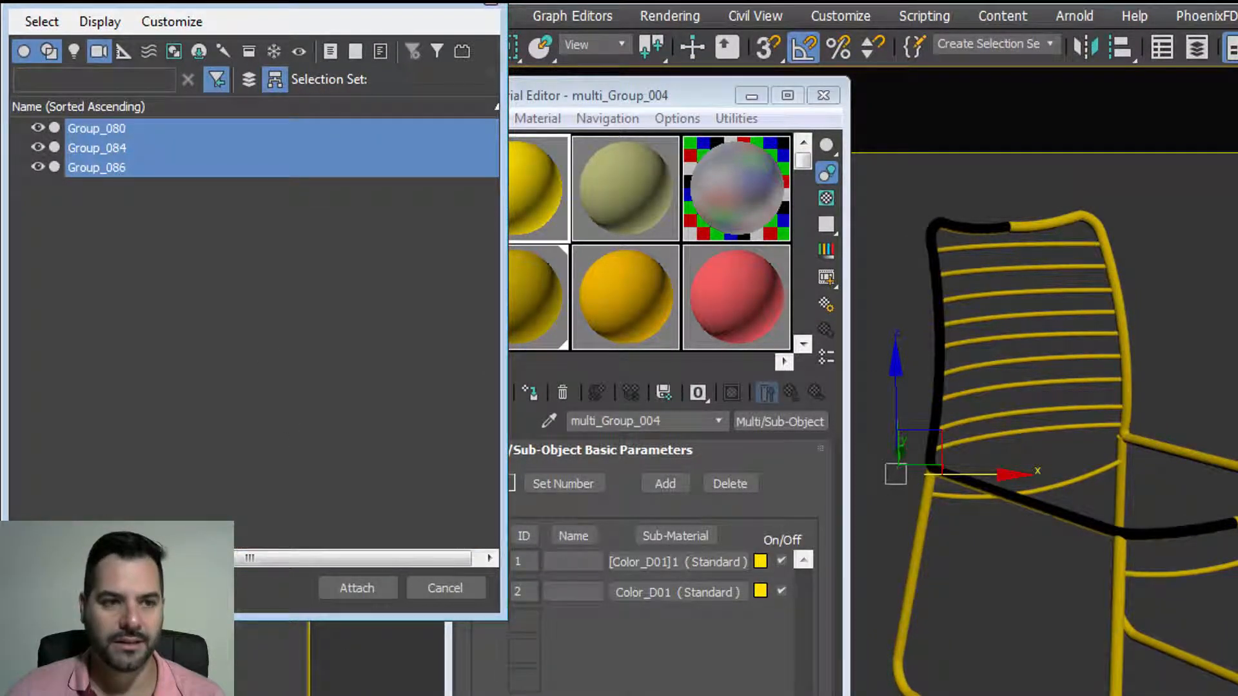
{"action": "left_click", "coordinate": [27, 49]}
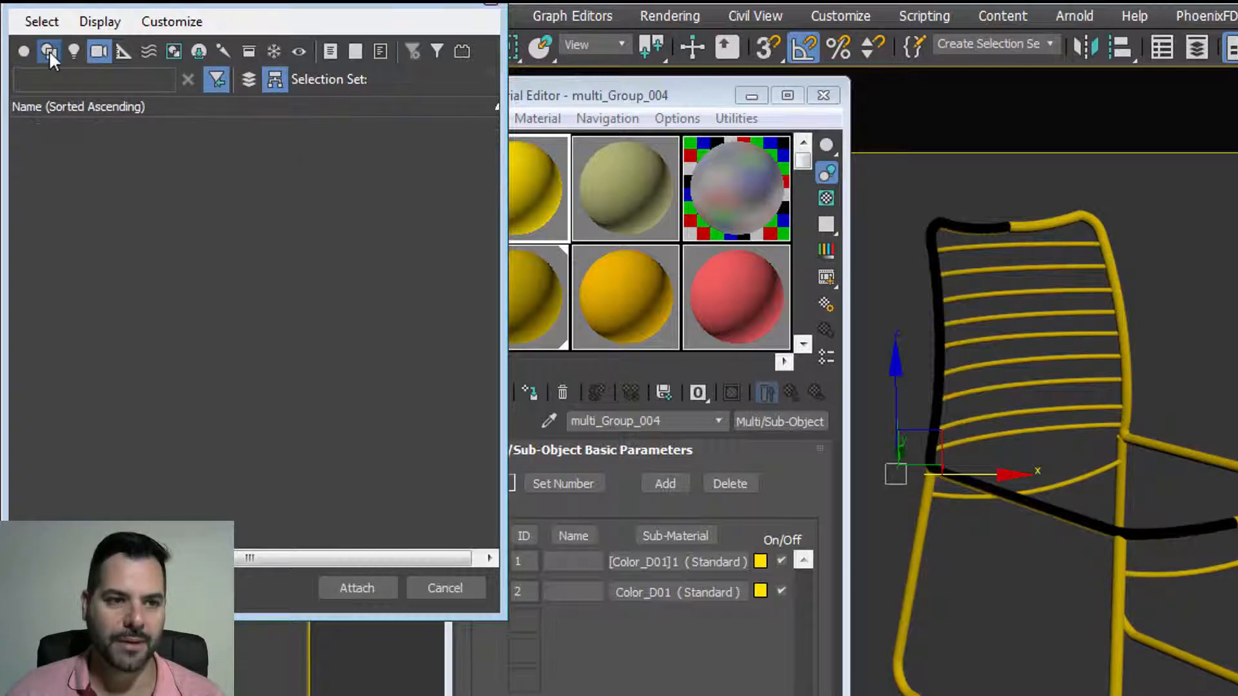
{"action": "left_click", "coordinate": [26, 49]}
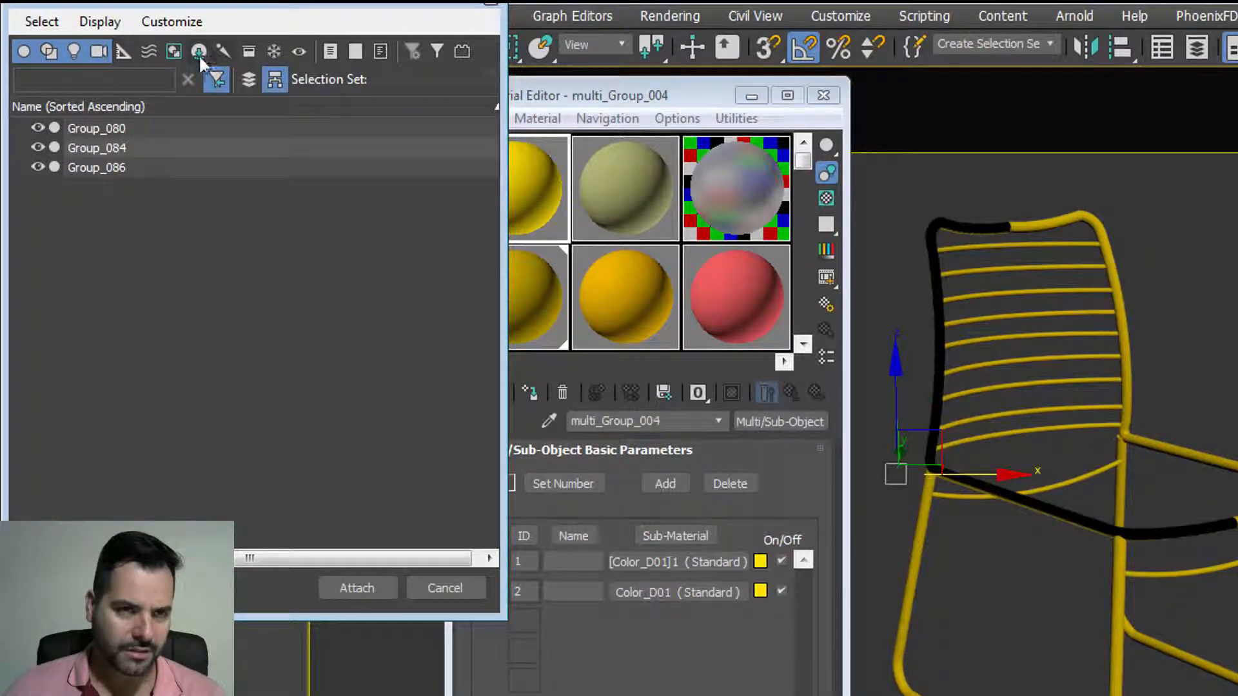
{"action": "left_click", "coordinate": [174, 55]}
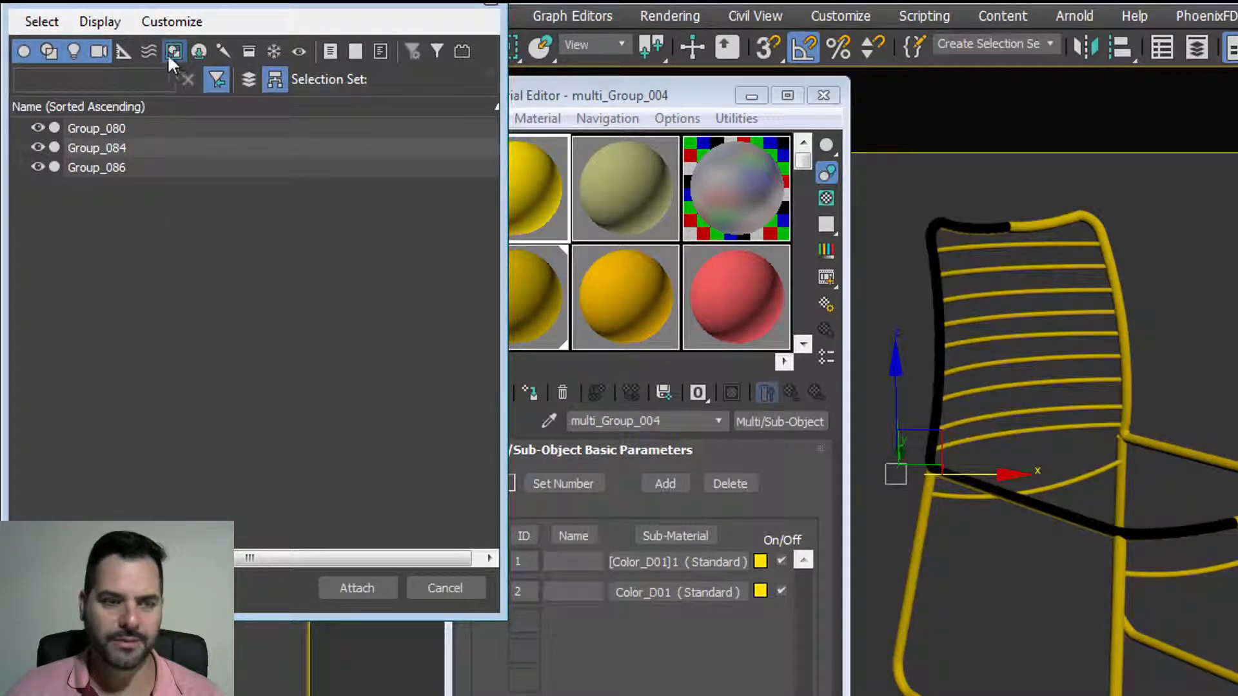
{"action": "left_click_drag", "start_coordinate": [183, 5], "coordinate": [503, 87]}
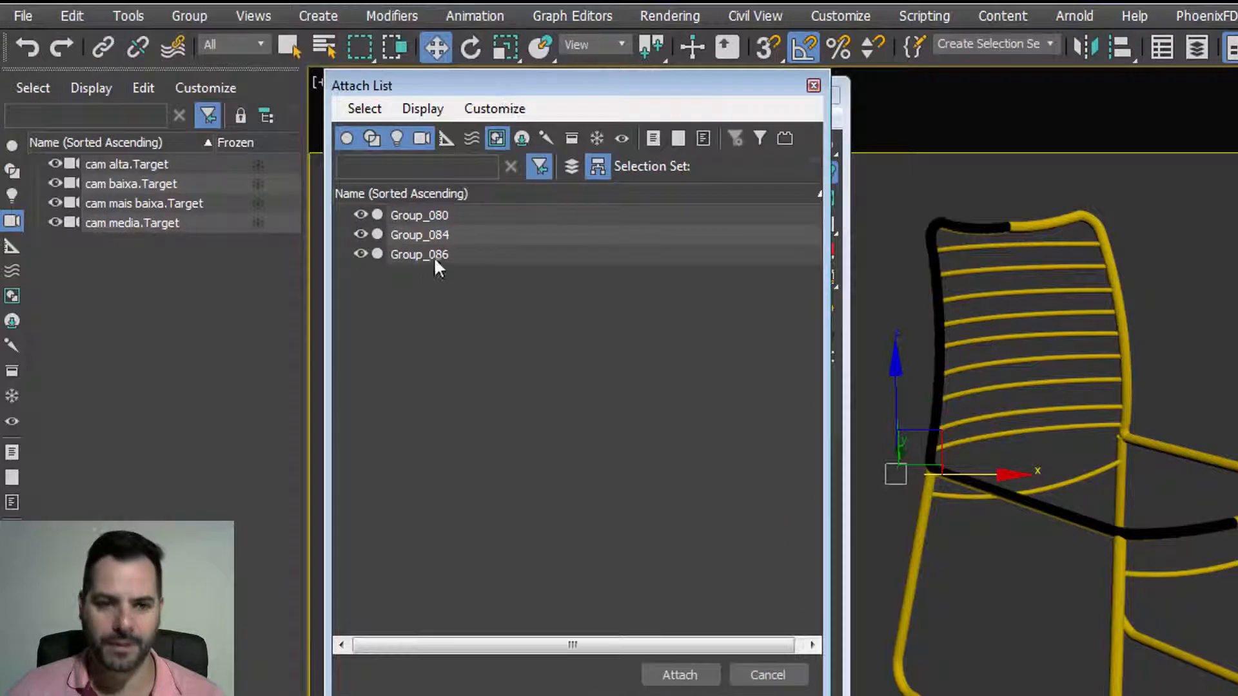
{"action": "left_click_drag", "start_coordinate": [442, 222], "coordinate": [555, 462]}
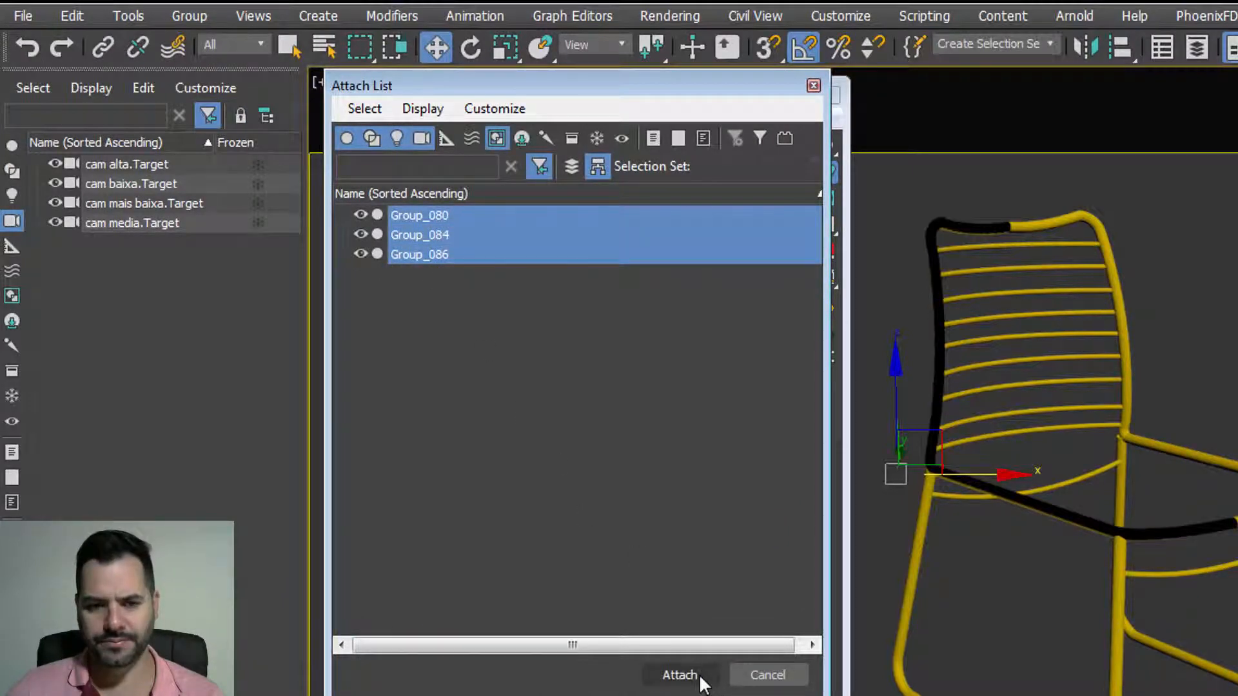
{"action": "left_click_drag", "start_coordinate": [422, 211], "coordinate": [612, 586]}
{"action": "left_click", "coordinate": [664, 674]}
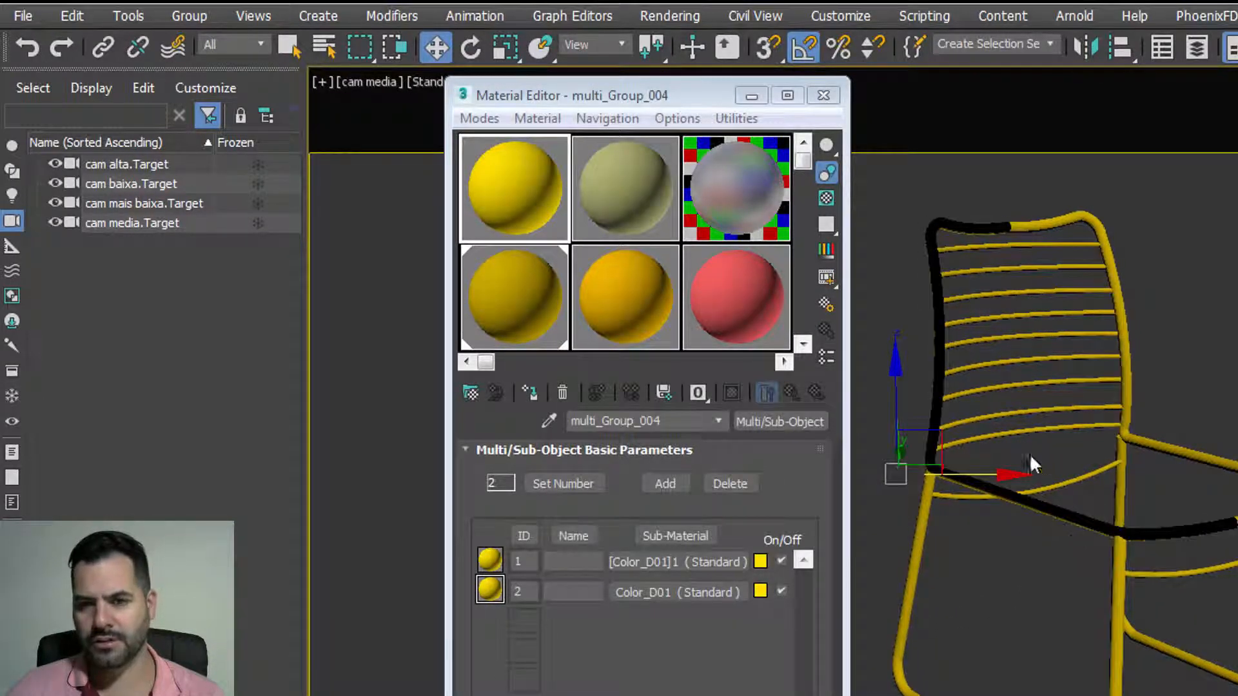
Step: Render the merged gold chair with V-Ray using Shift+Q, then close the frame buffer
{"action": "left_click_drag", "start_coordinate": [934, 449], "coordinate": [914, 387]}
{"action": "key", "text": "ctrl+z"}
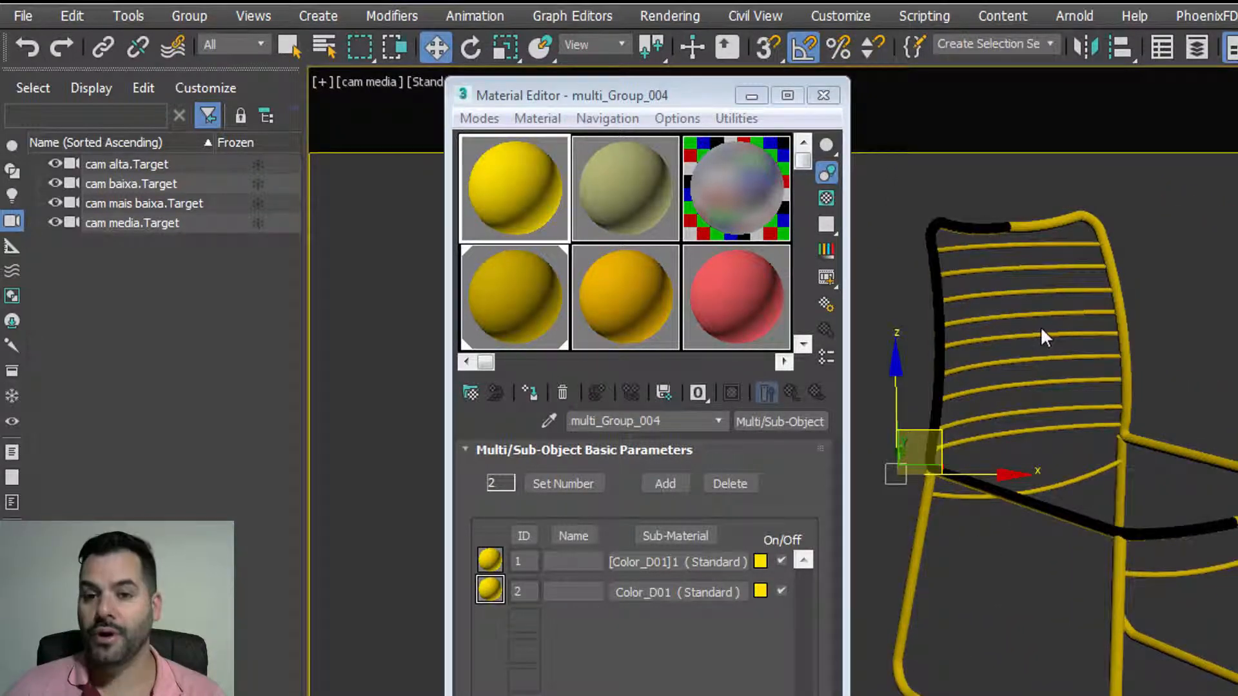
{"action": "key", "text": "shift+q"}
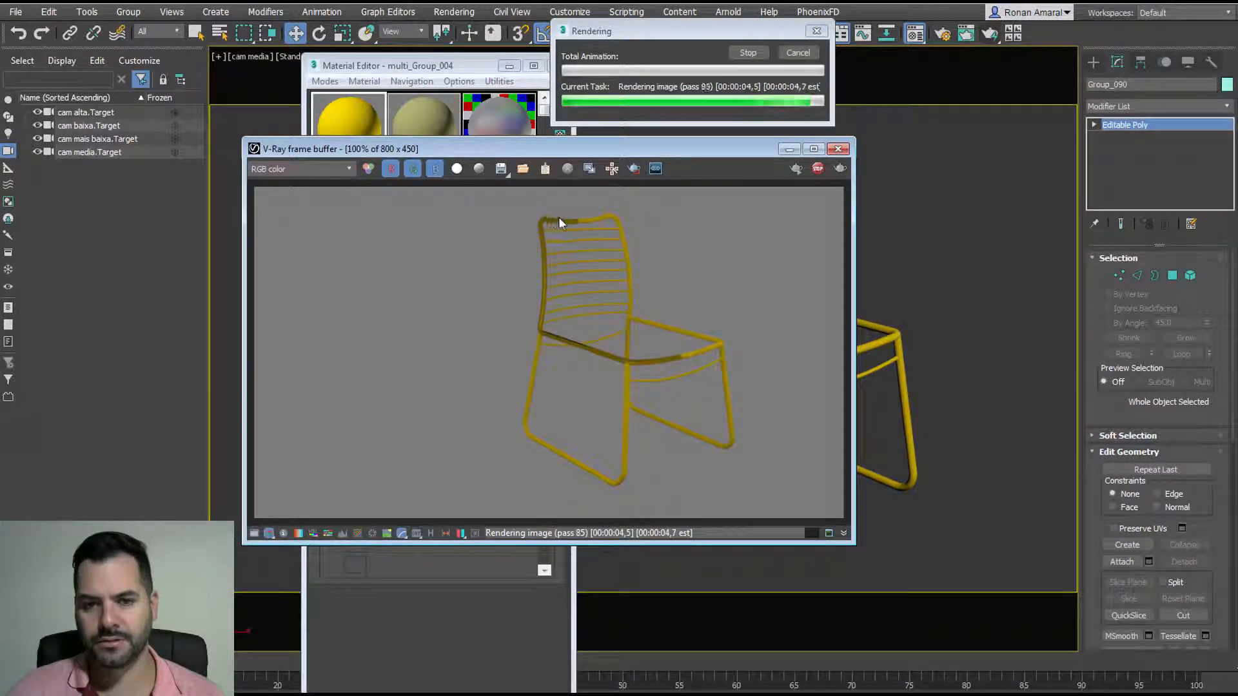
{"action": "left_click", "coordinate": [798, 53]}
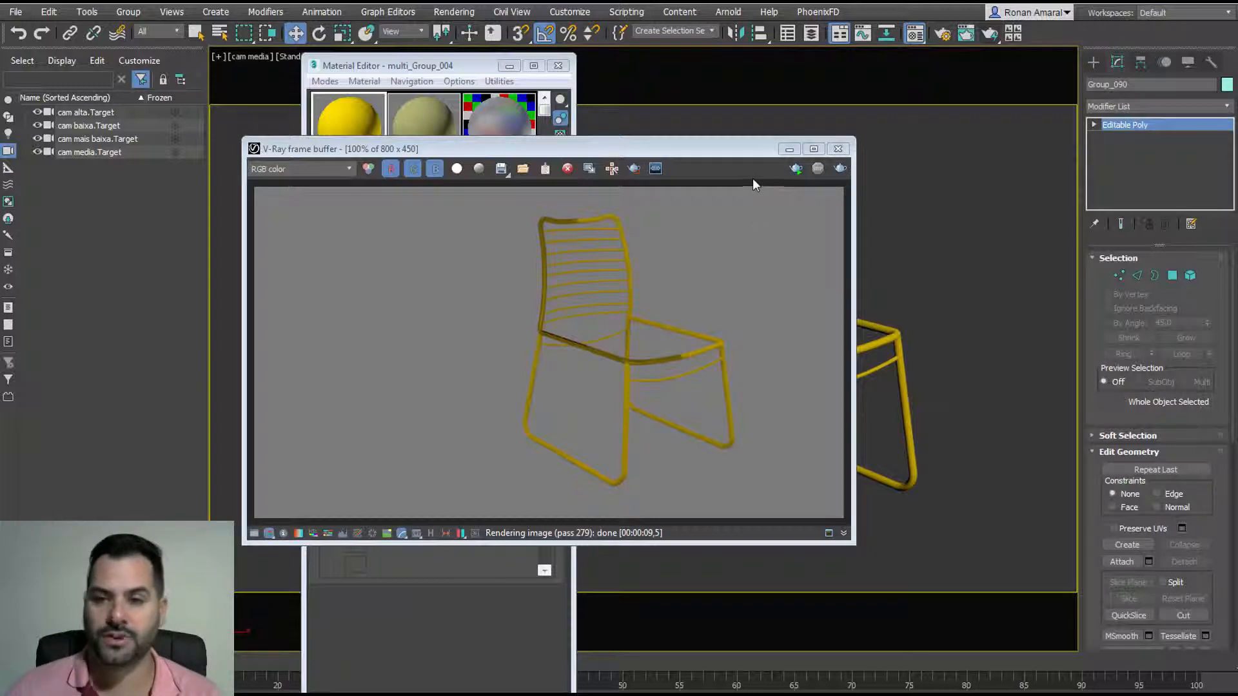
{"action": "left_click", "coordinate": [838, 150]}
Step: Add a Shell modifier with a 0,1cm inner amount to Group_090 and render it with V-Ray
{"action": "left_click", "coordinate": [1125, 108]}
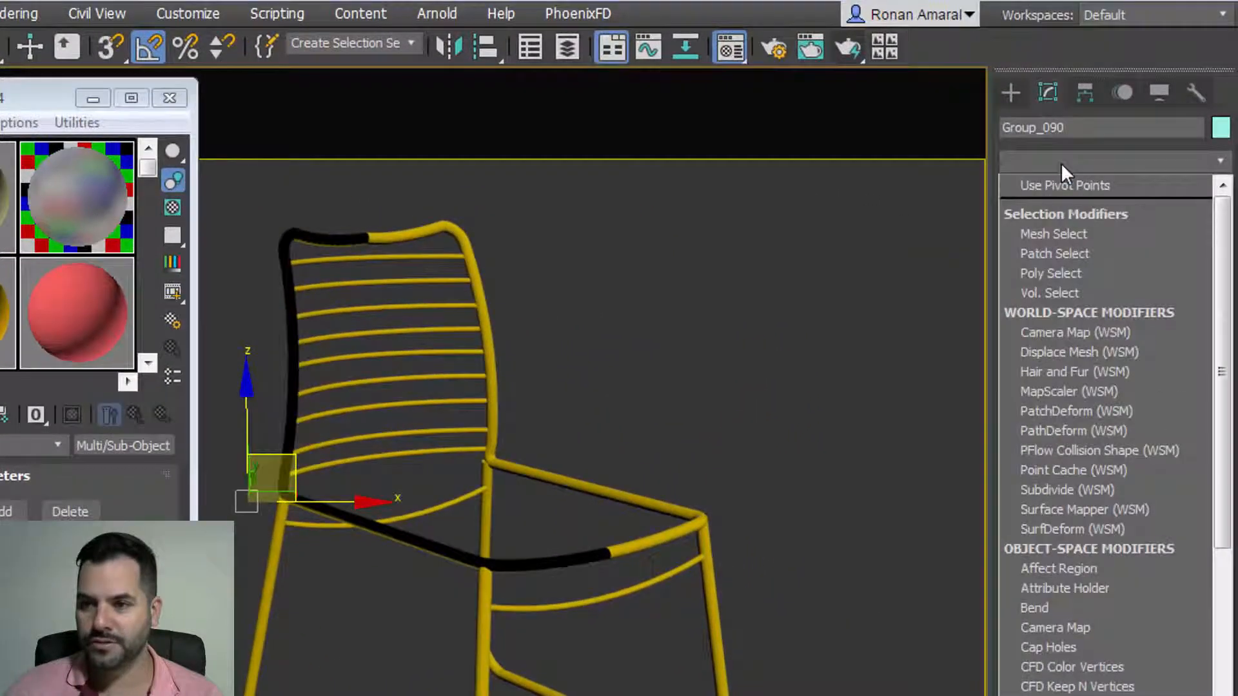
{"action": "left_click_drag", "start_coordinate": [1224, 351], "coordinate": [1225, 695]}
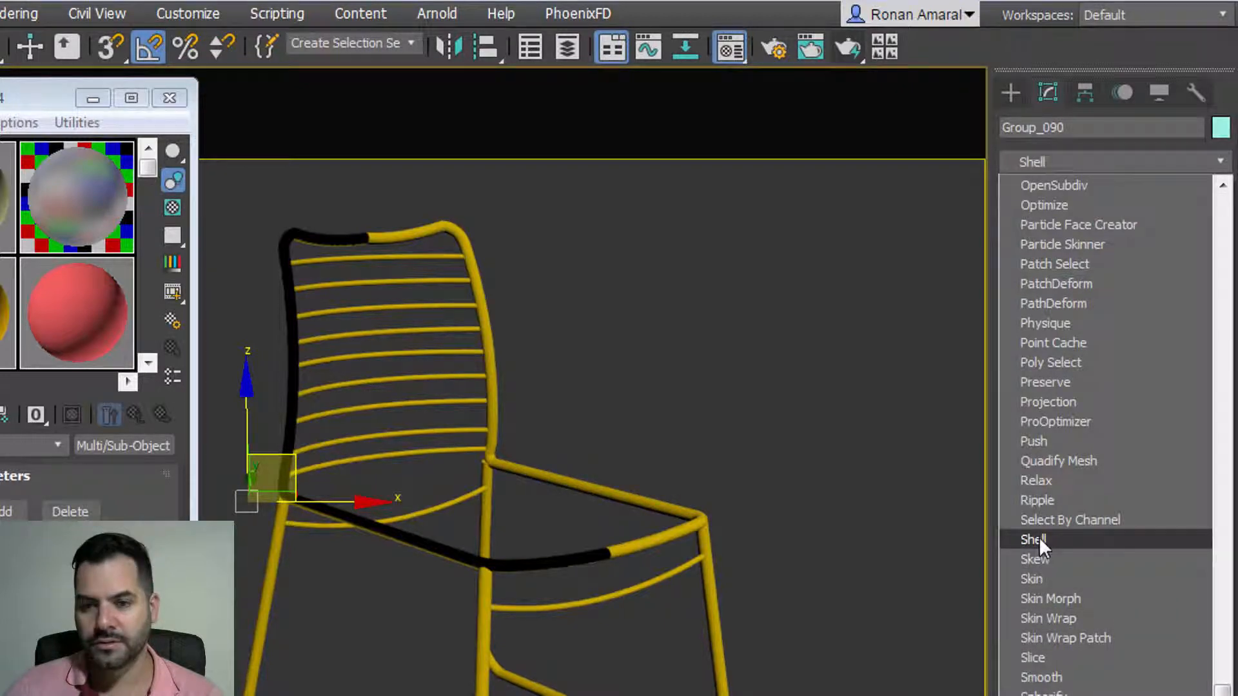
{"action": "left_click", "coordinate": [1038, 536]}
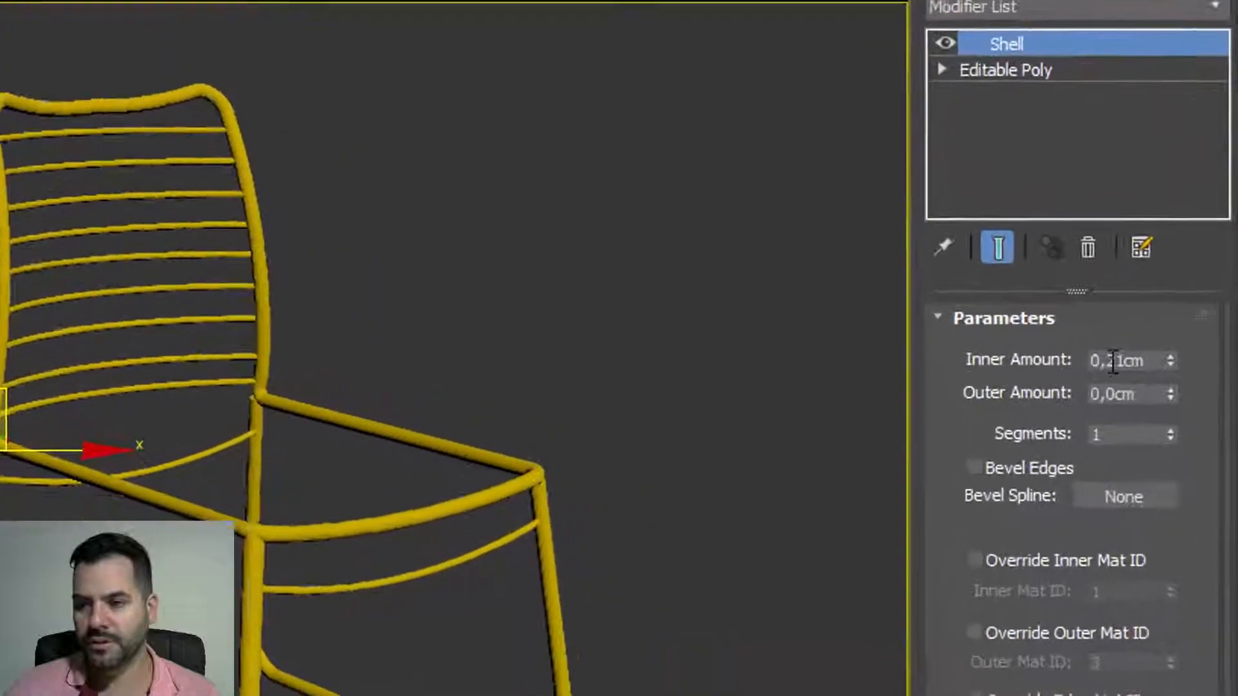
{"action": "double_click", "coordinate": [1113, 361]}
{"action": "type", "text": "0,1"}
{"action": "key", "text": "Return"}
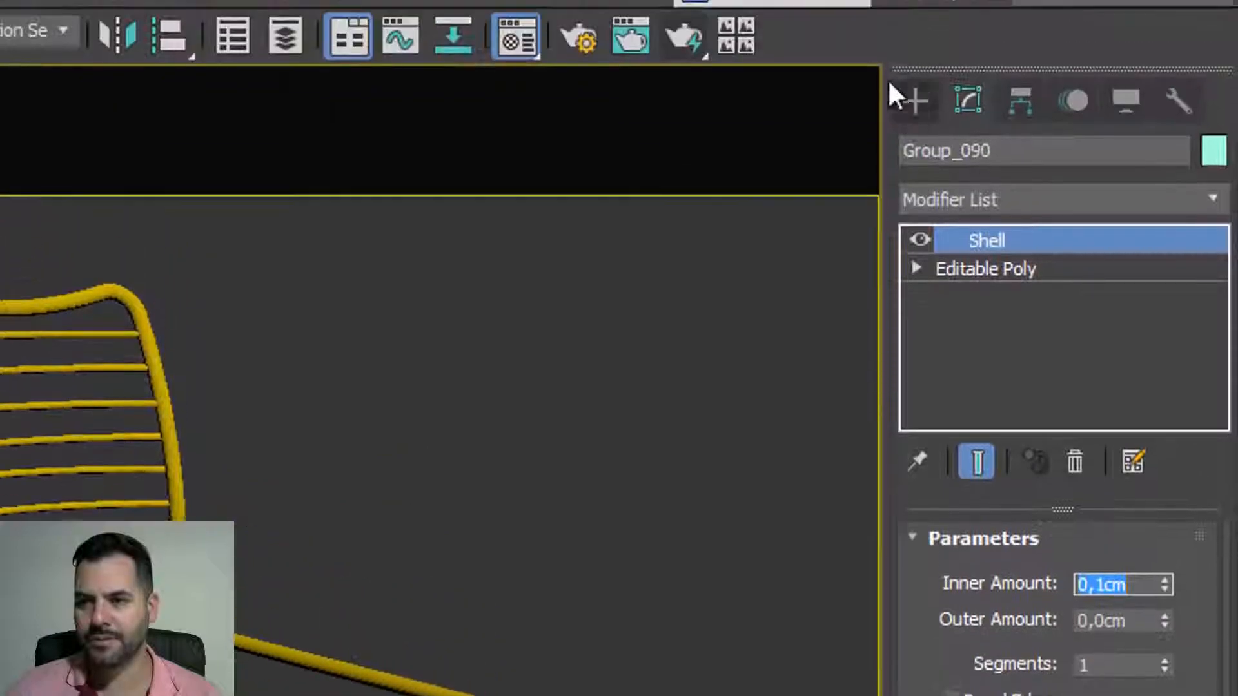
{"action": "left_click", "coordinate": [909, 129]}
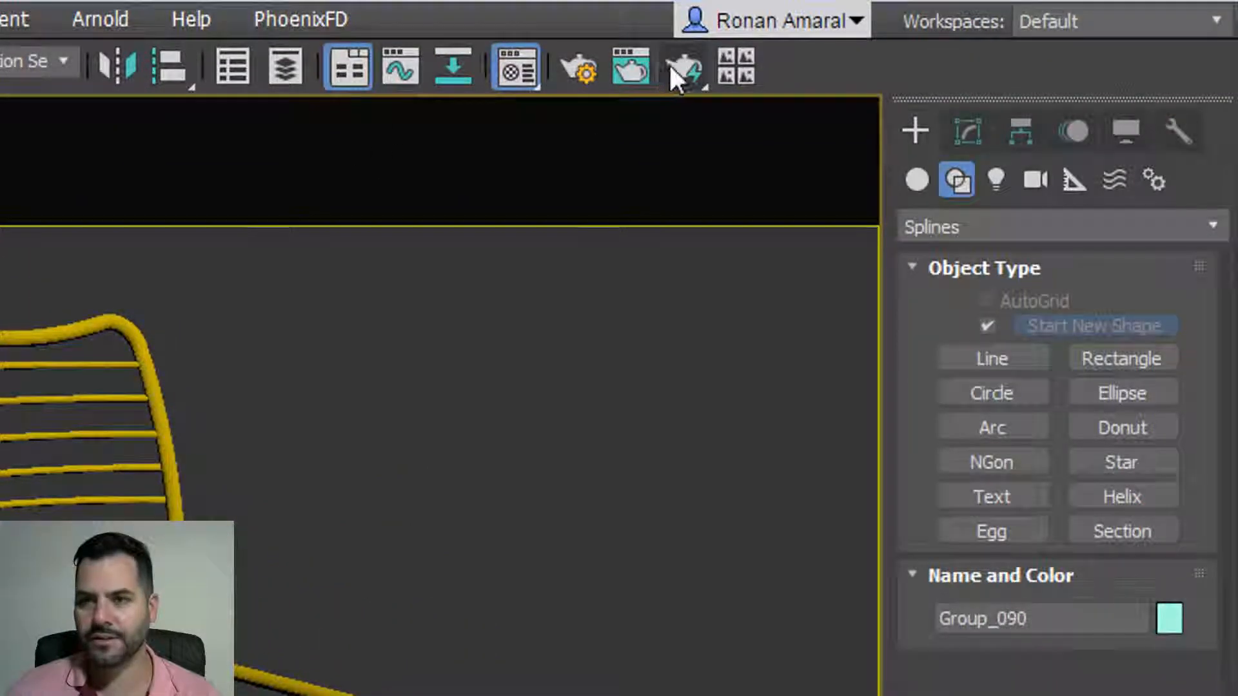
{"action": "left_click", "coordinate": [672, 71]}
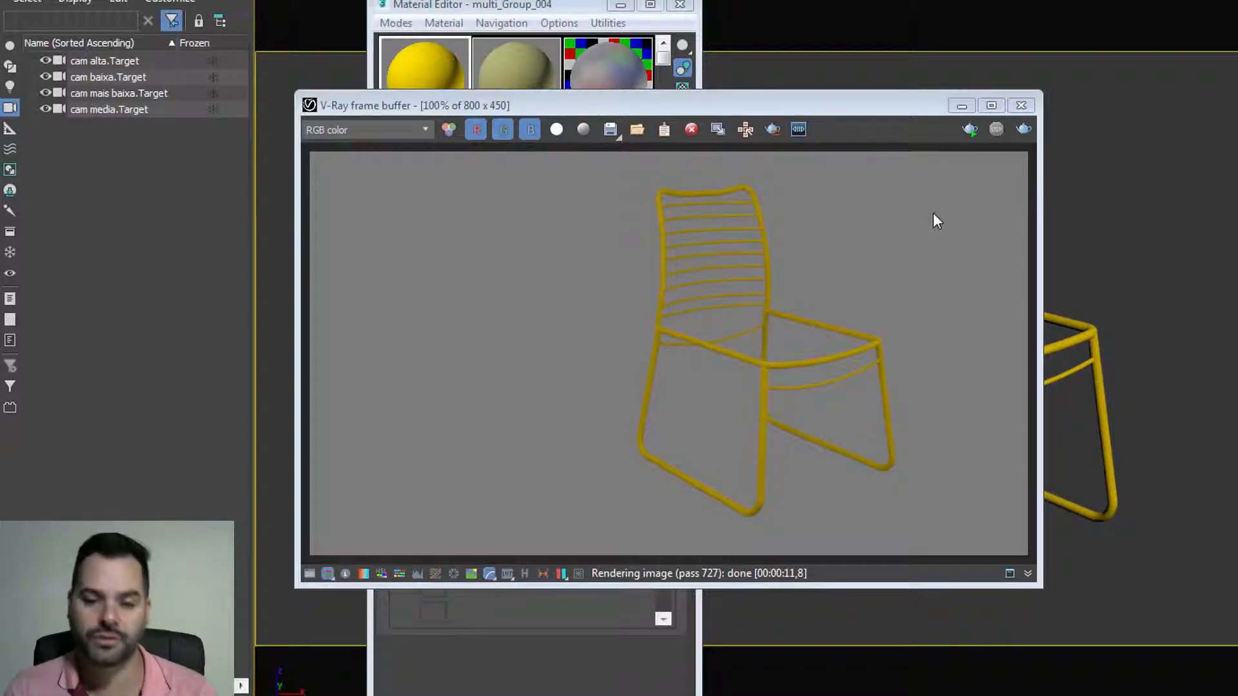
Step: Close the V-Ray render and bring up the olive 01 - Default material in the repositioned Material Editor
{"action": "left_click", "coordinate": [1021, 105]}
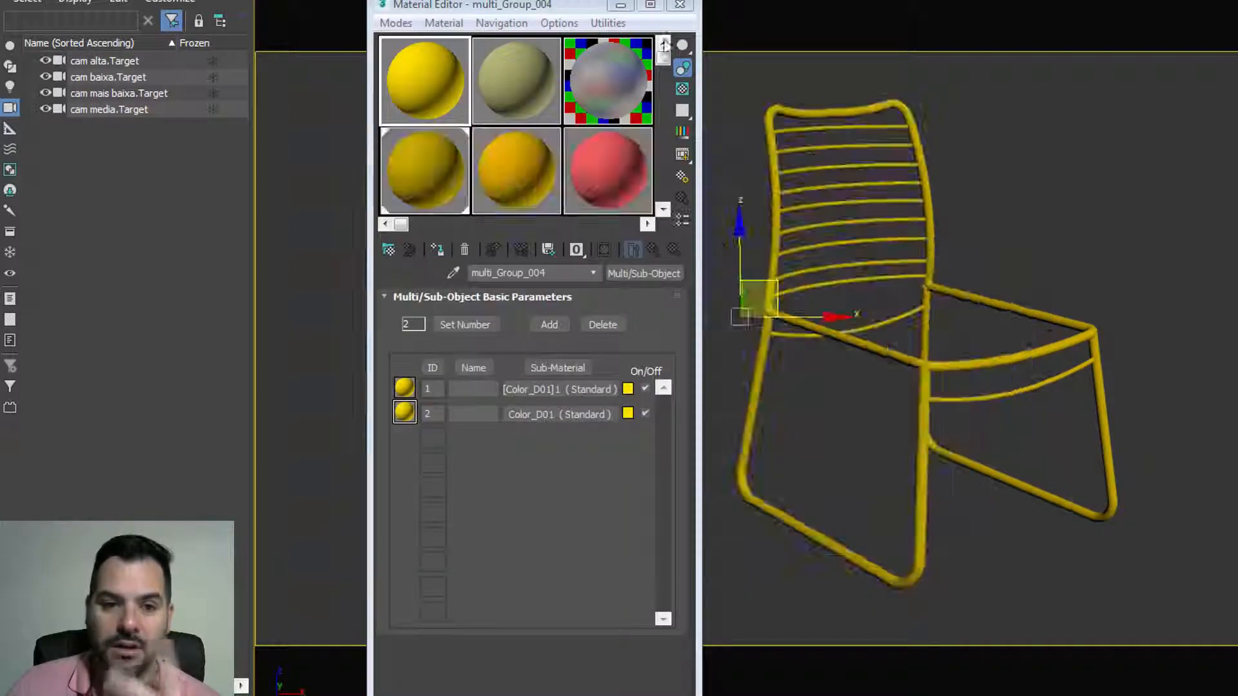
{"action": "left_click", "coordinate": [522, 90]}
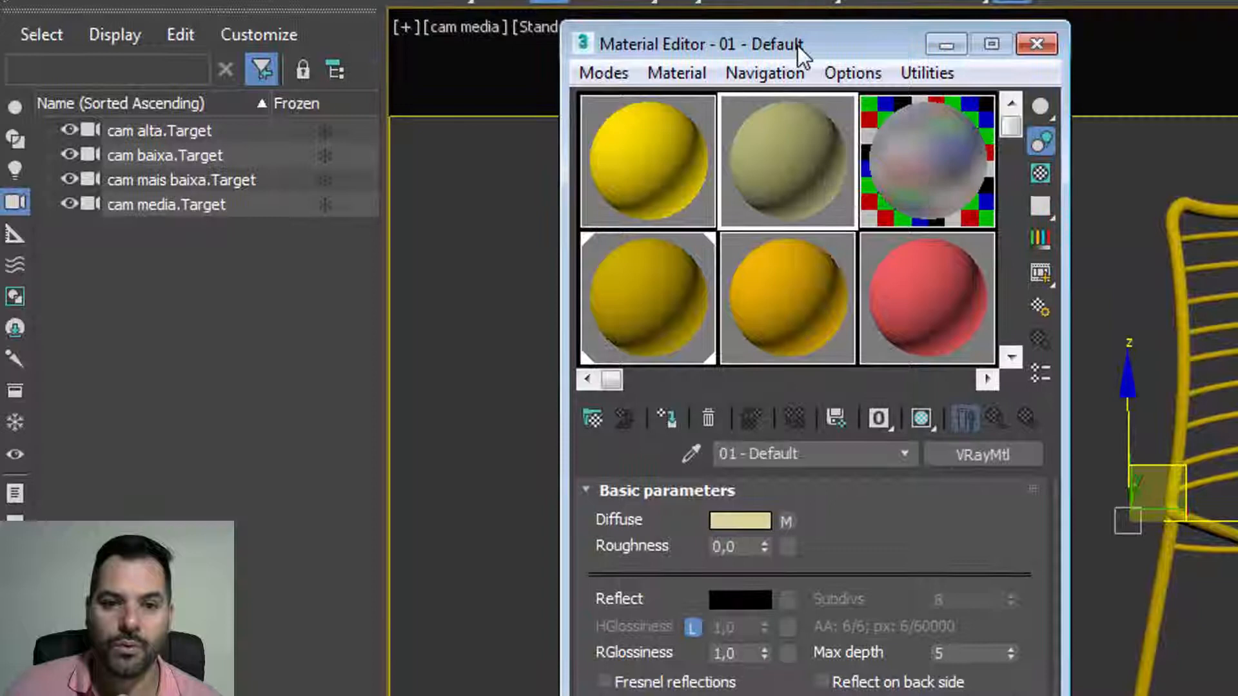
{"action": "left_click_drag", "start_coordinate": [651, 21], "coordinate": [676, 37]}
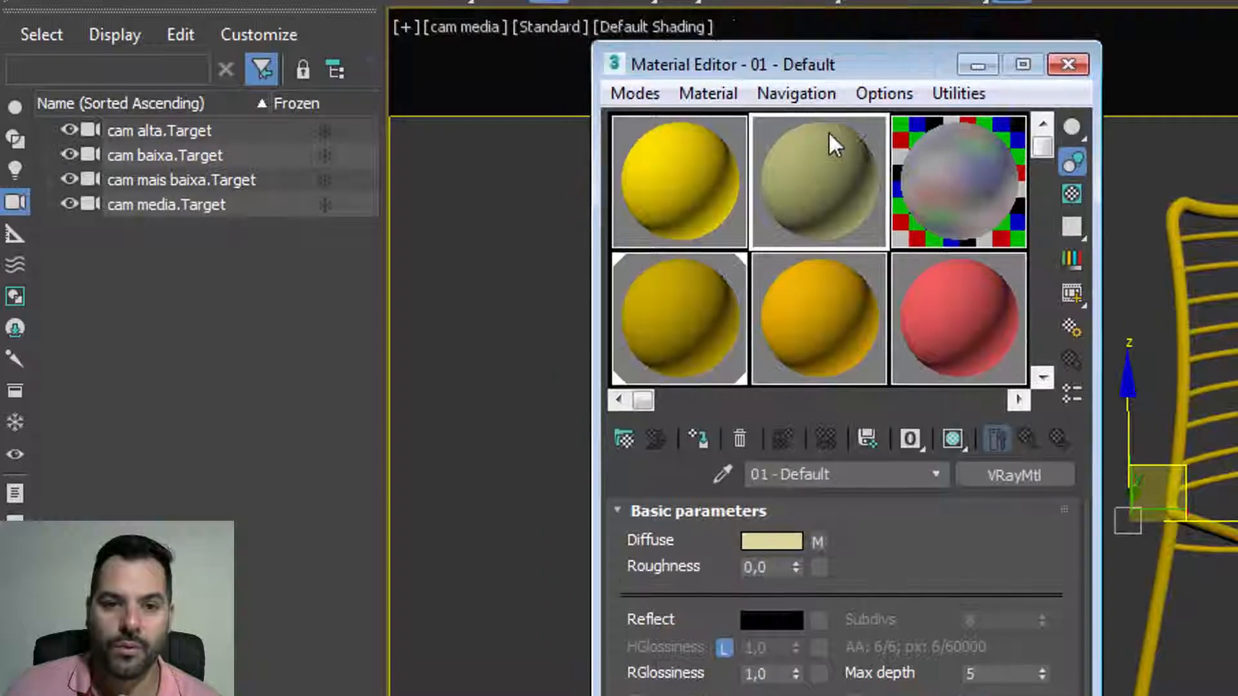
Step: Compare the red, orange Material #8 and olive 01 - Default sample materials
{"action": "left_click", "coordinate": [945, 298]}
{"action": "left_click", "coordinate": [849, 297]}
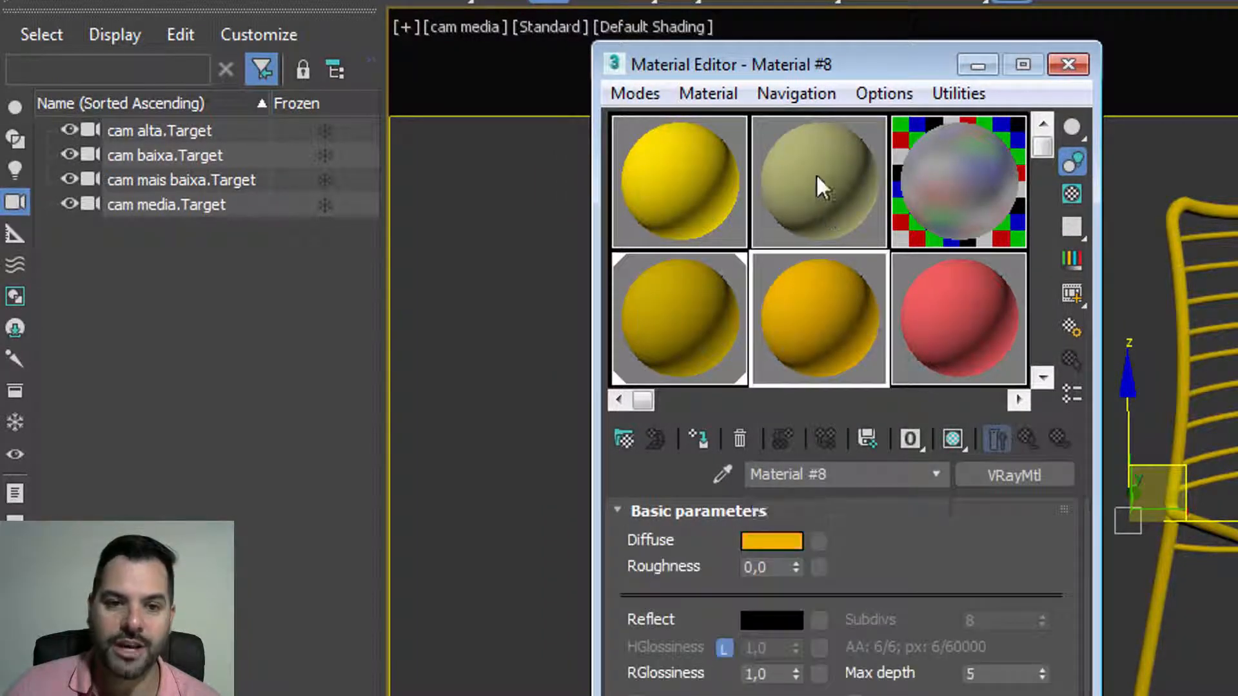
{"action": "left_click", "coordinate": [814, 172]}
{"action": "left_click", "coordinate": [827, 299]}
{"action": "left_click", "coordinate": [923, 303]}
{"action": "left_click", "coordinate": [821, 284]}
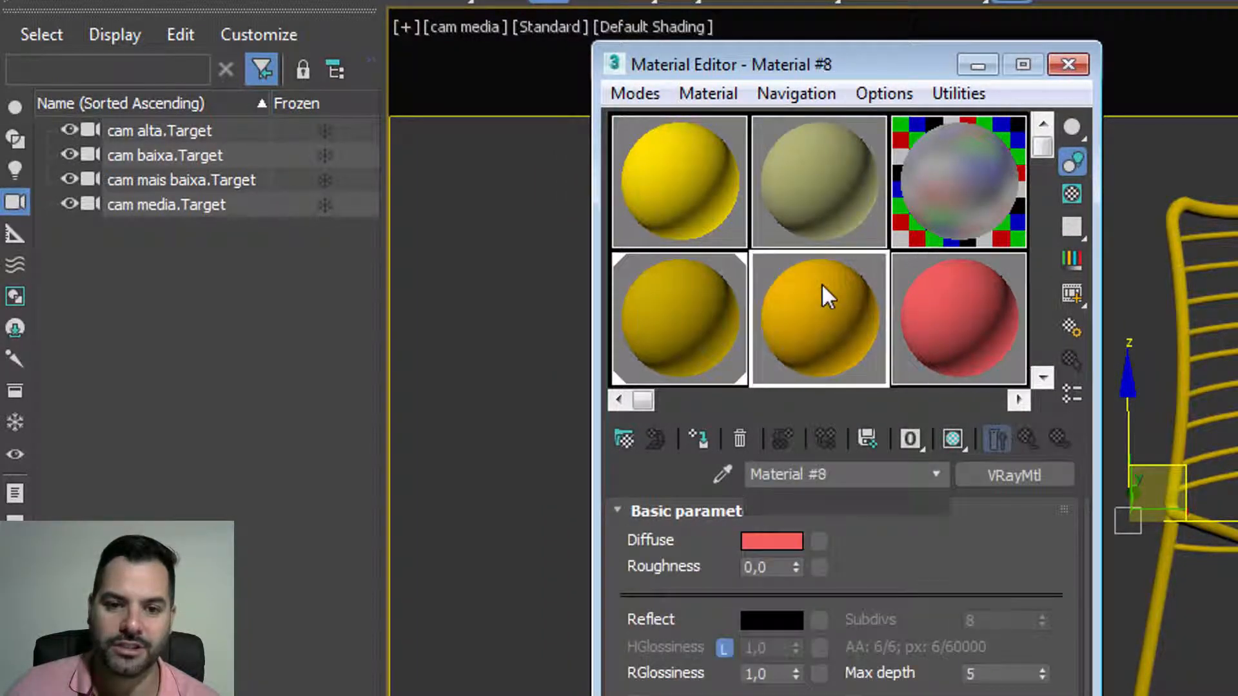
{"action": "left_click", "coordinate": [825, 206]}
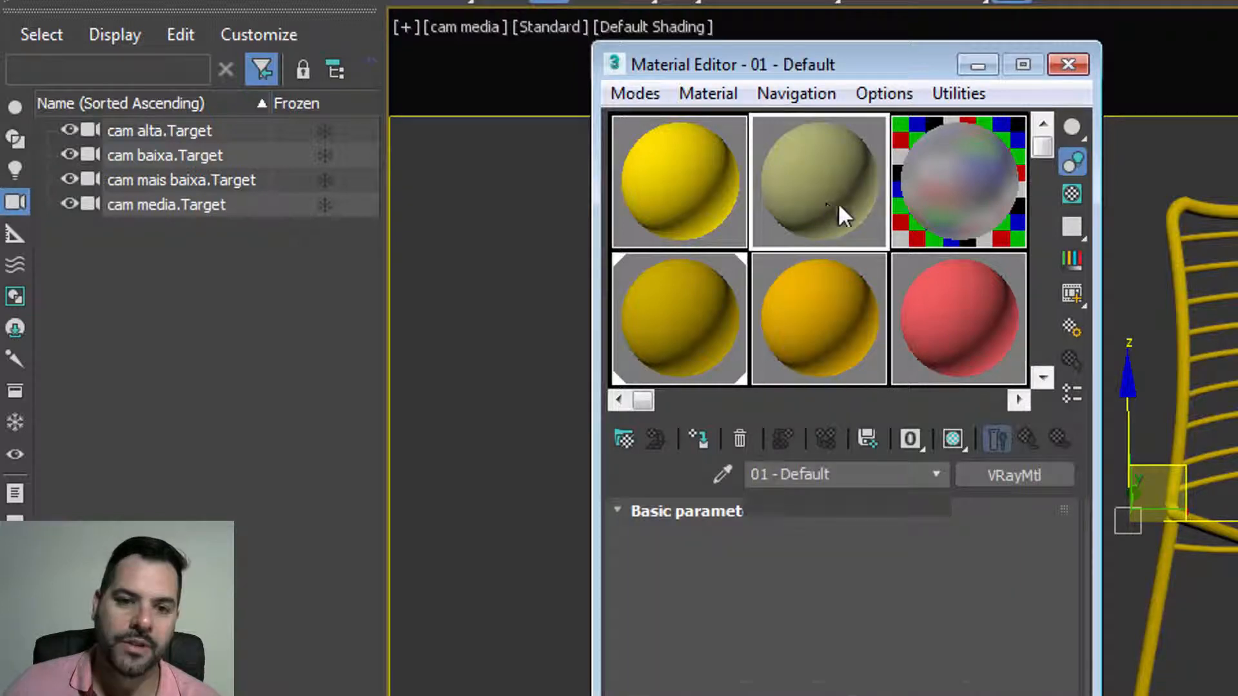
{"action": "left_click", "coordinate": [826, 292]}
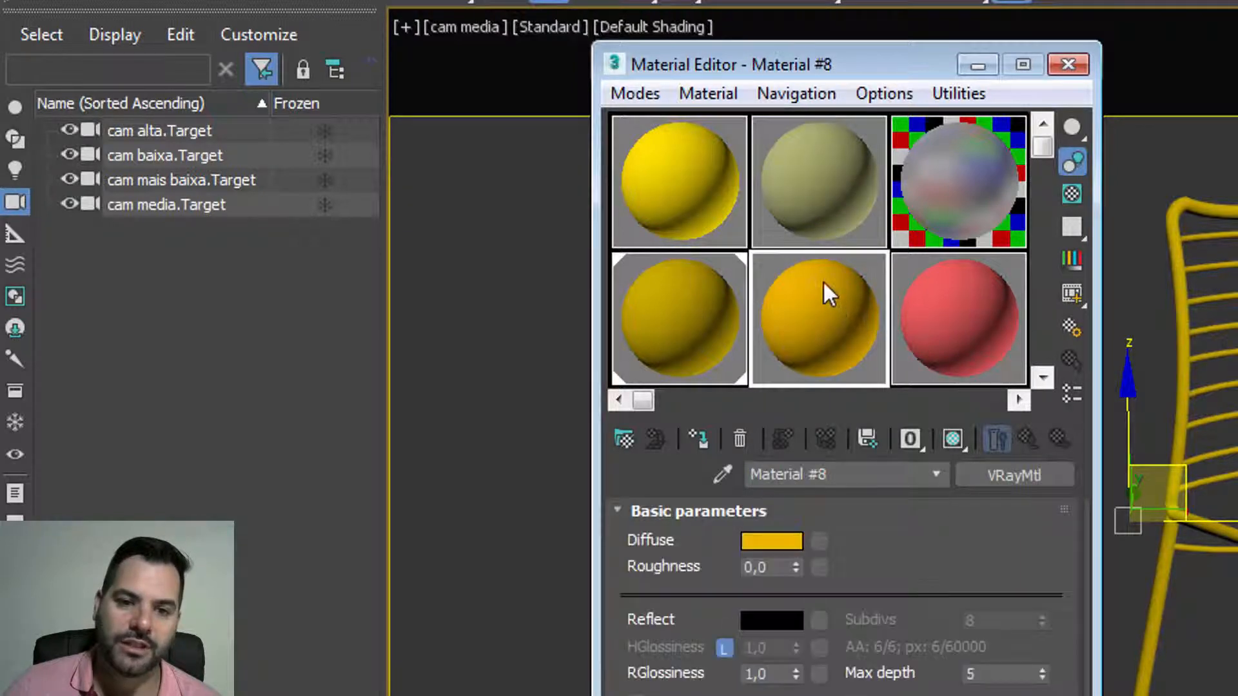
{"action": "left_click", "coordinate": [785, 229]}
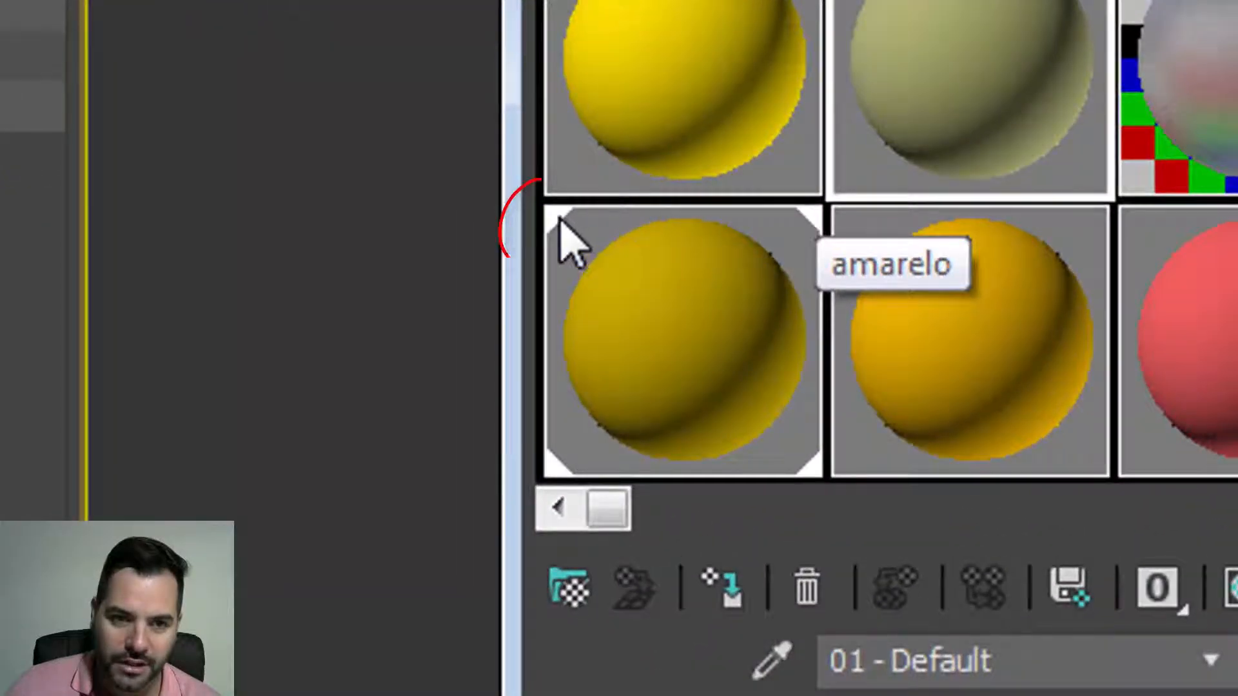
Step: Compare amarelo with Material #8, then assign the orange Material #8 to the chair frame
{"action": "left_click", "coordinate": [561, 231]}
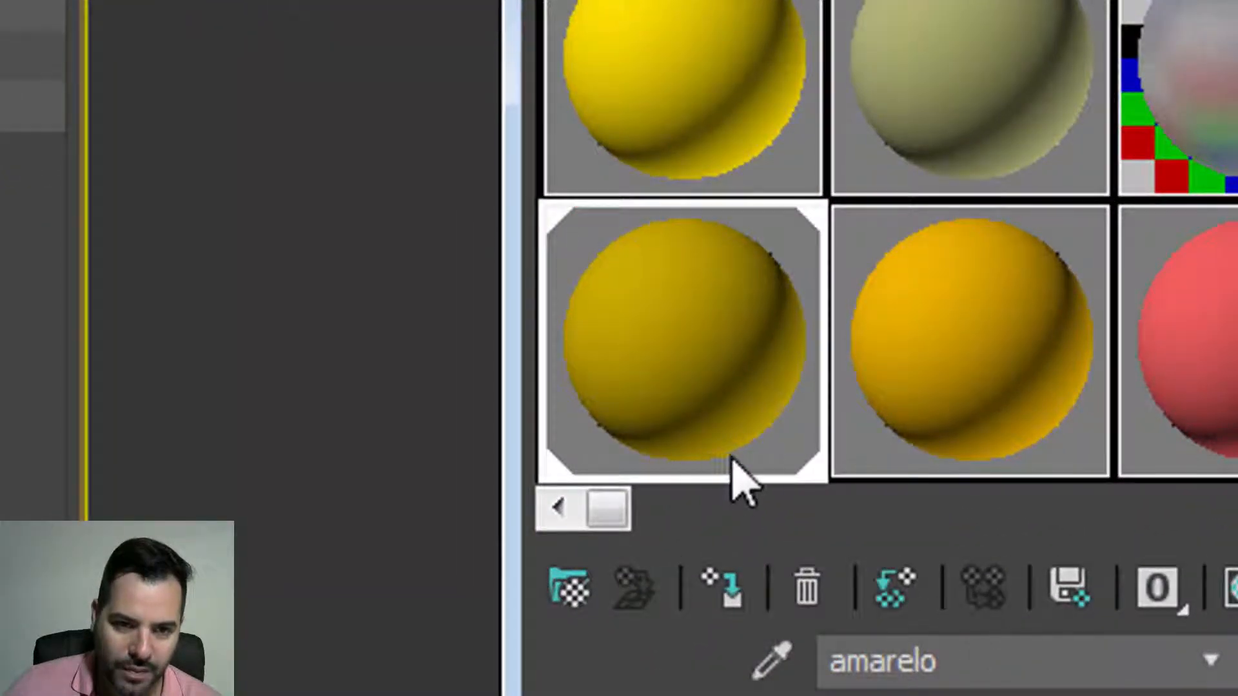
{"action": "left_click", "coordinate": [915, 439]}
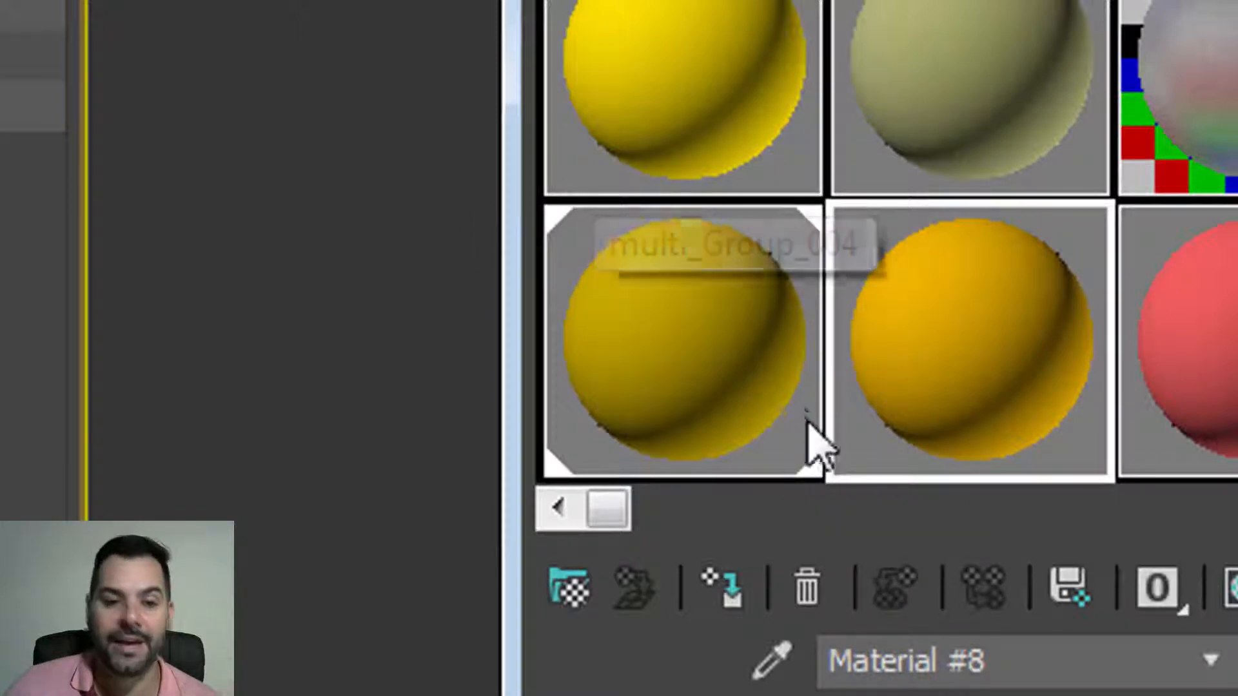
{"action": "left_click", "coordinate": [789, 402]}
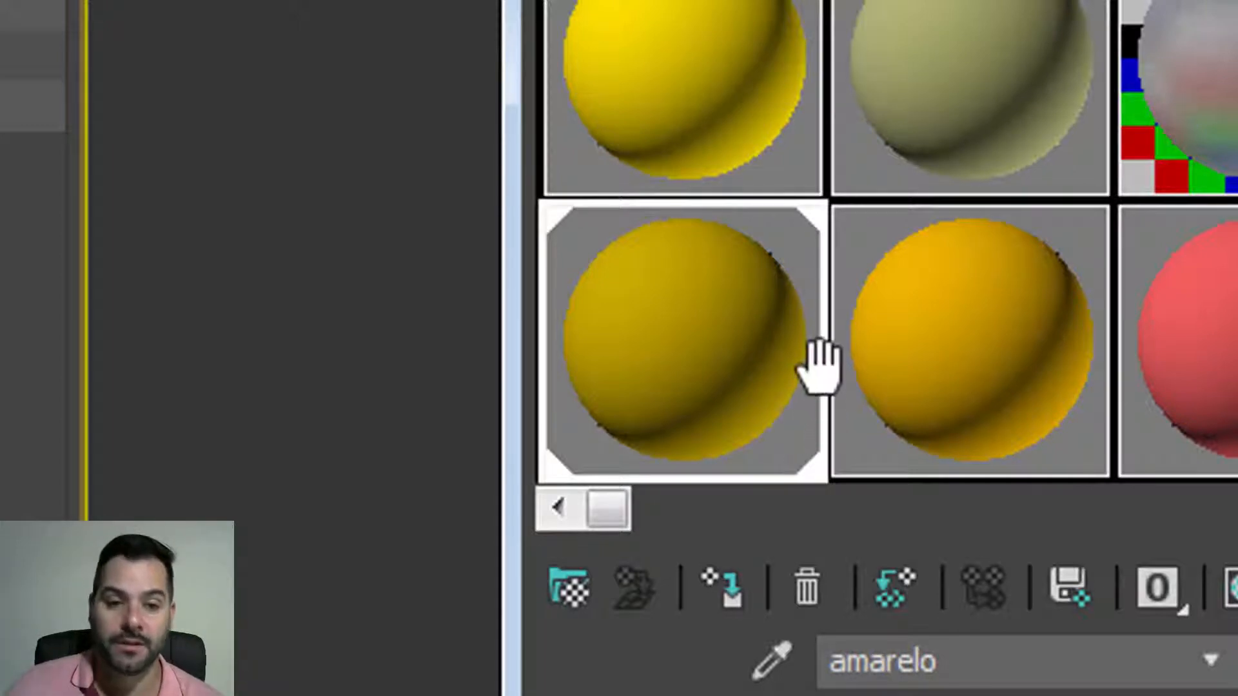
{"action": "left_click", "coordinate": [967, 358]}
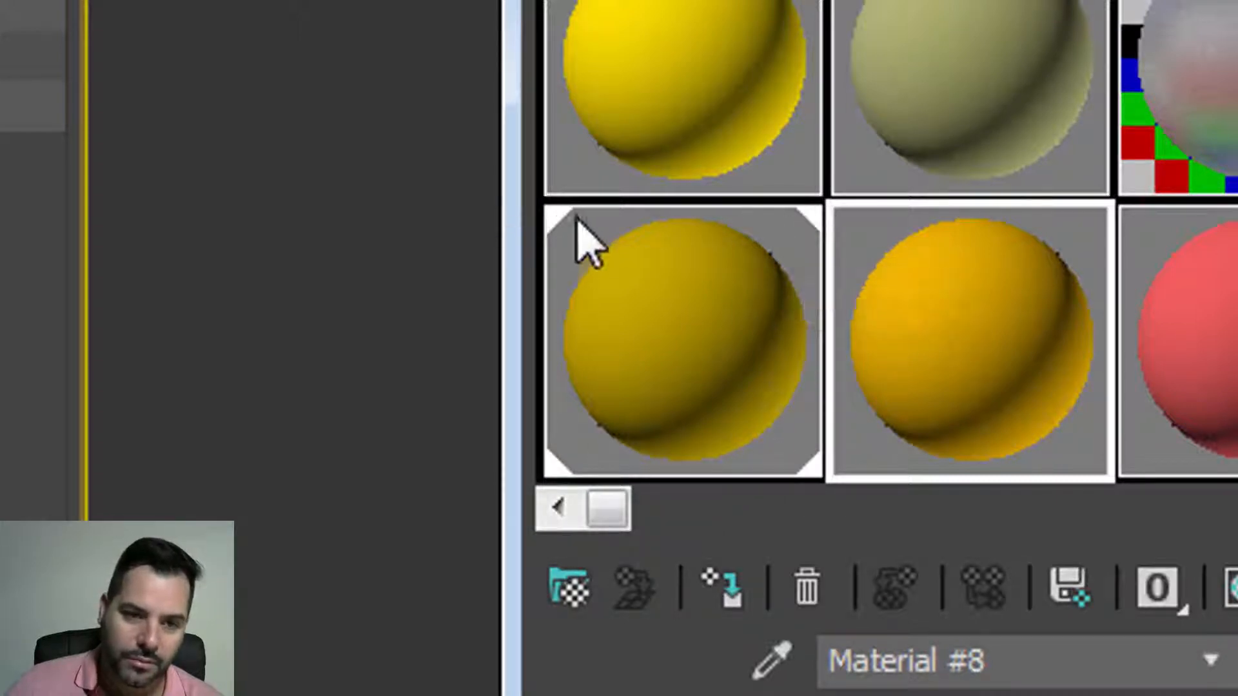
{"action": "left_click", "coordinate": [651, 350]}
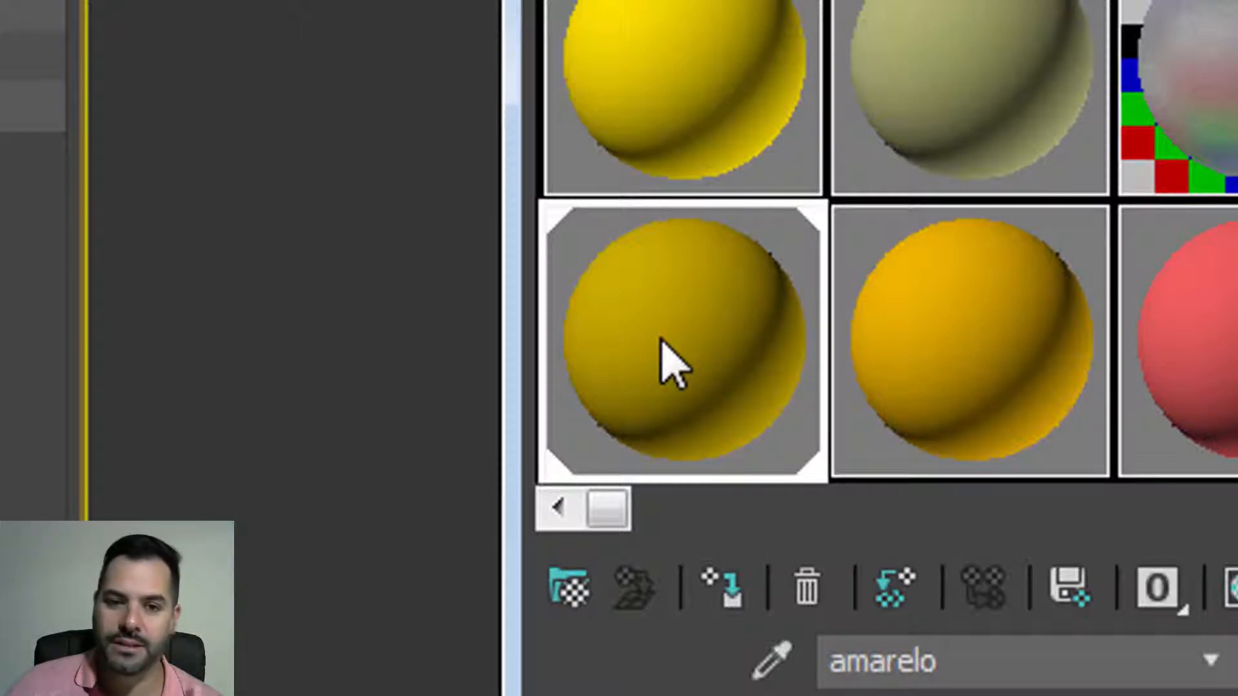
{"action": "left_click", "coordinate": [916, 343]}
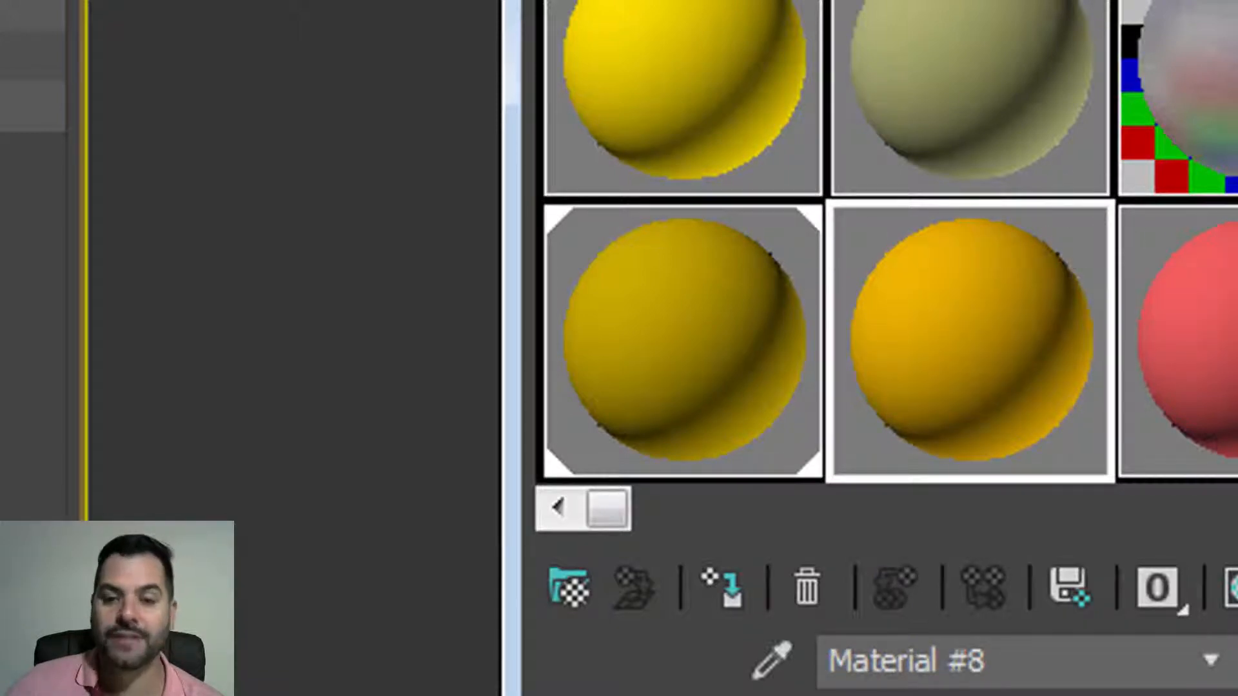
{"action": "left_click", "coordinate": [725, 586]}
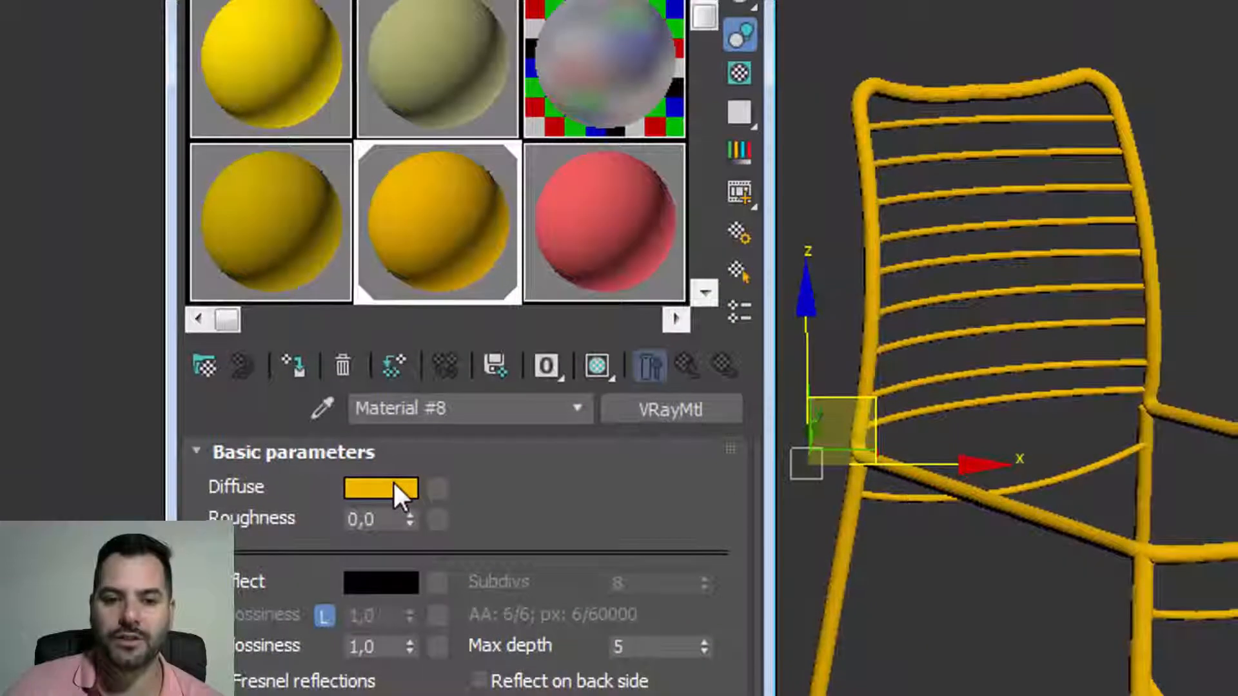
Step: Shift Material #8's diffuse colour to orange by lowering Green to 64
{"action": "left_click", "coordinate": [393, 488]}
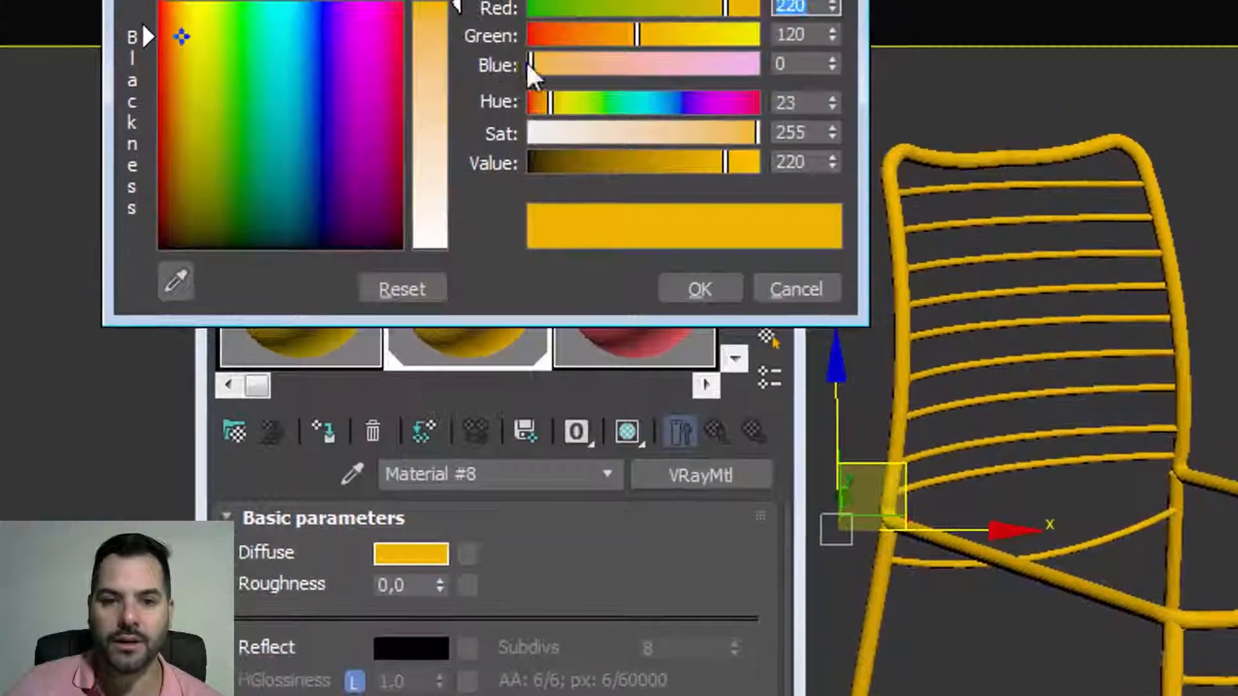
{"action": "left_click_drag", "start_coordinate": [622, 144], "coordinate": [635, 145]}
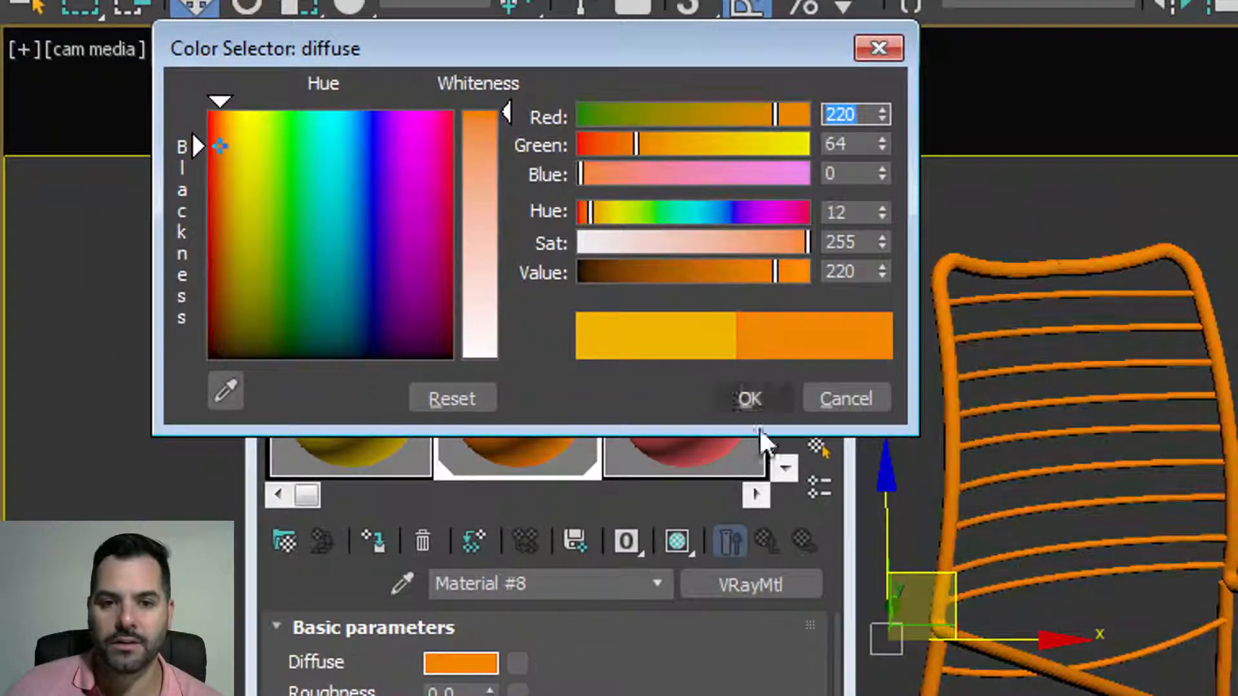
{"action": "left_click", "coordinate": [753, 400]}
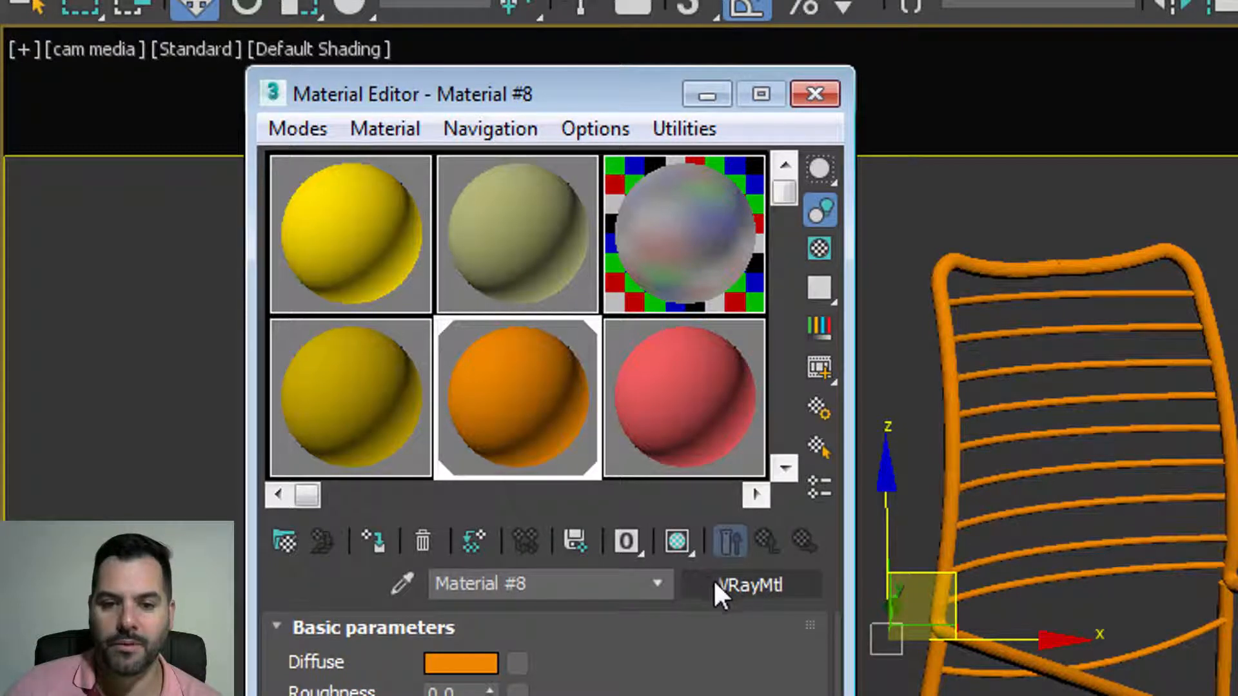
Step: Replace Material #8 with the ouro preset VRayMtl and minimize the Material Editor
{"action": "left_click", "coordinate": [762, 588]}
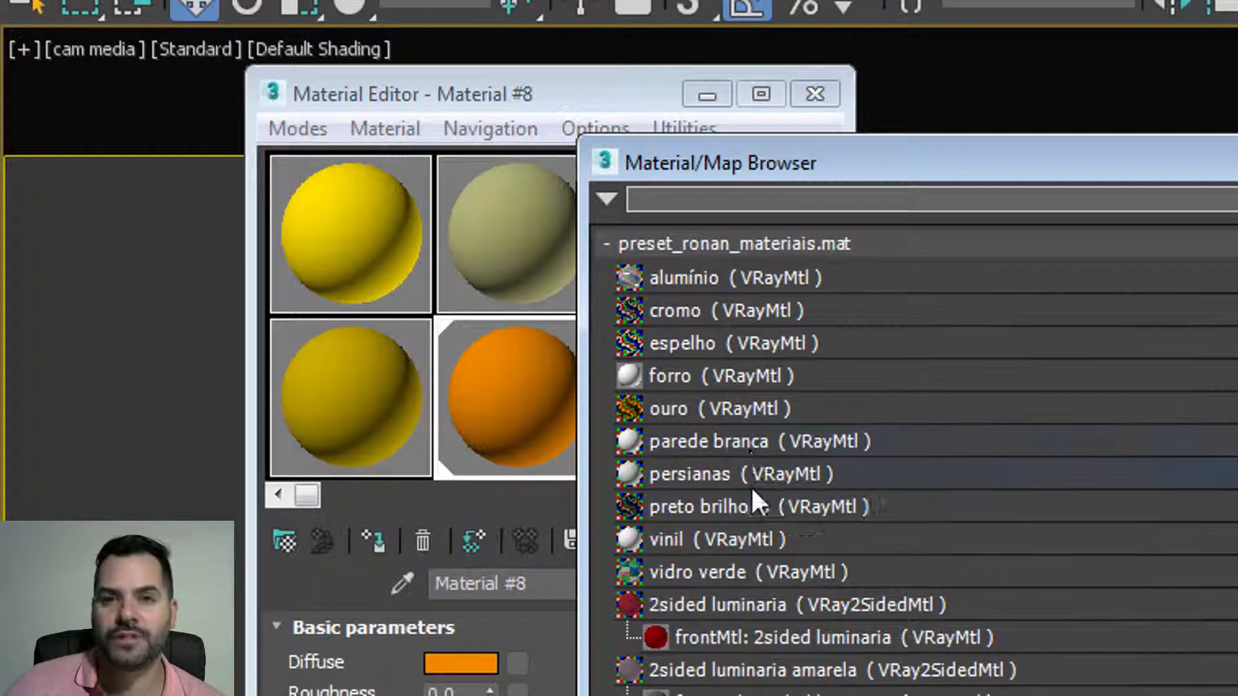
{"action": "left_click", "coordinate": [712, 412]}
{"action": "double_click", "coordinate": [710, 412]}
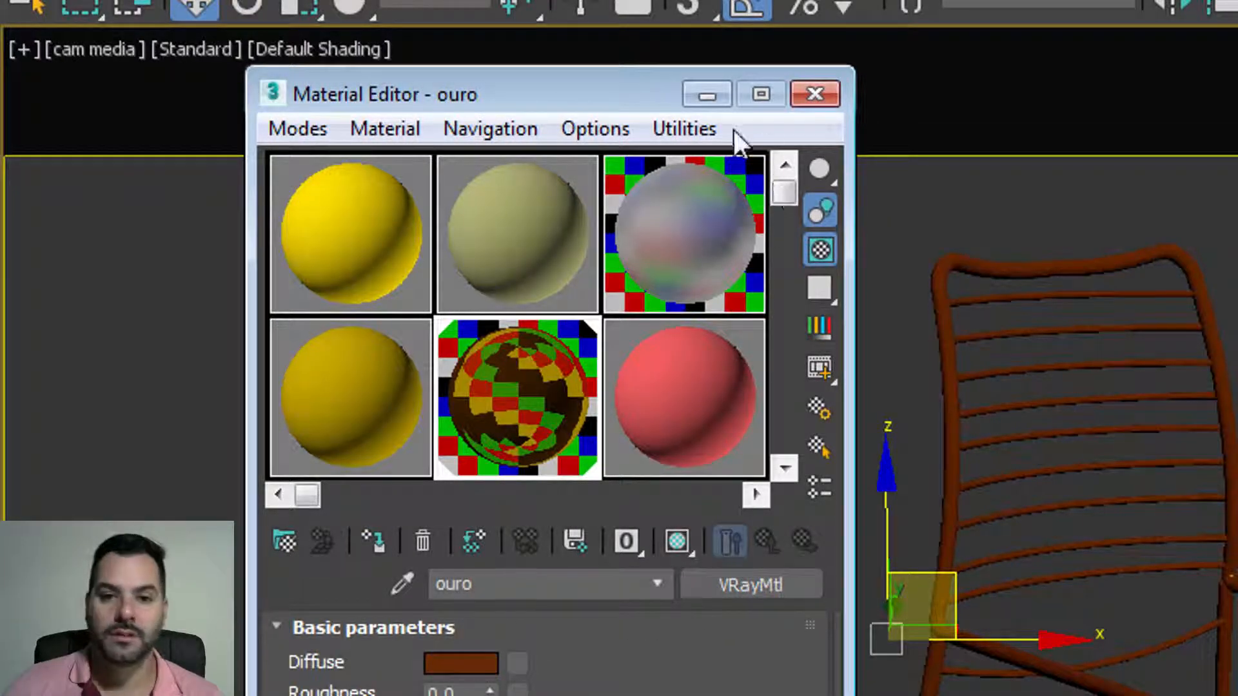
{"action": "left_click", "coordinate": [706, 95]}
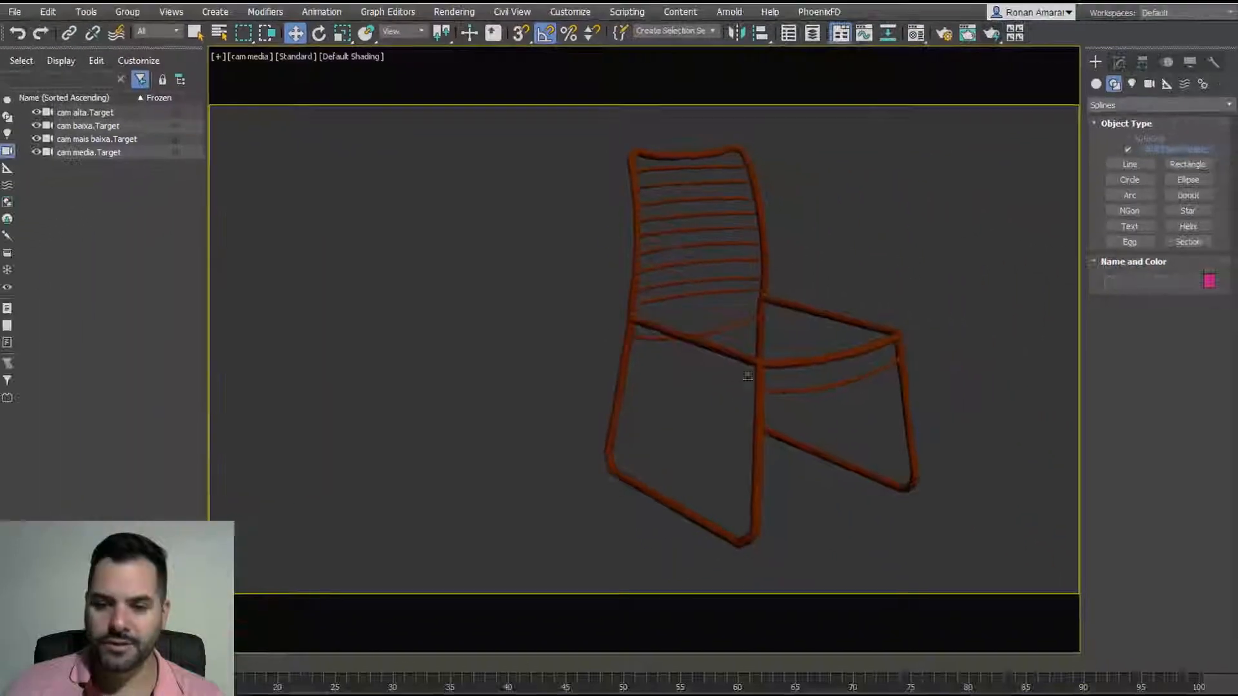
Step: Select the chair and move it left in the camera view
{"action": "left_click", "coordinate": [675, 338]}
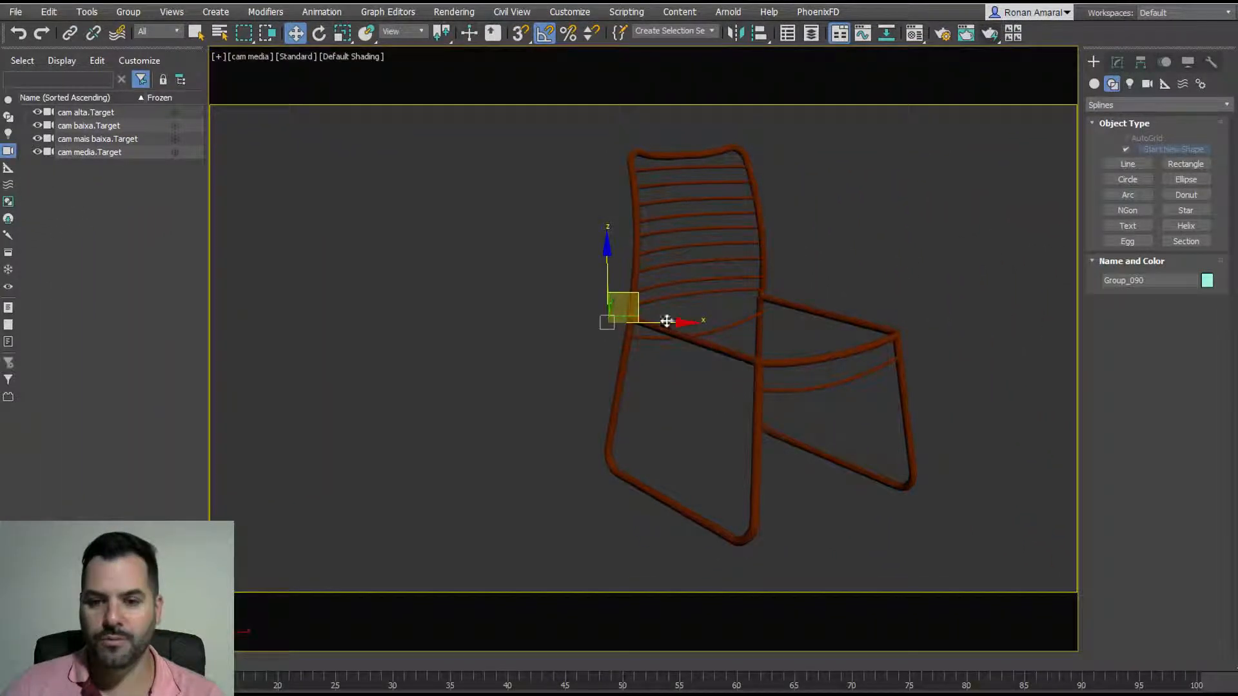
{"action": "mouse_move", "coordinate": [640, 297]}
{"action": "left_mouse_down"}
{"action": "mouse_move", "coordinate": [575, 248]}
{"action": "mouse_move", "coordinate": [434, 276]}
{"action": "mouse_move", "coordinate": [399, 312]}
{"action": "mouse_move", "coordinate": [659, 287]}
{"action": "left_mouse_up"}
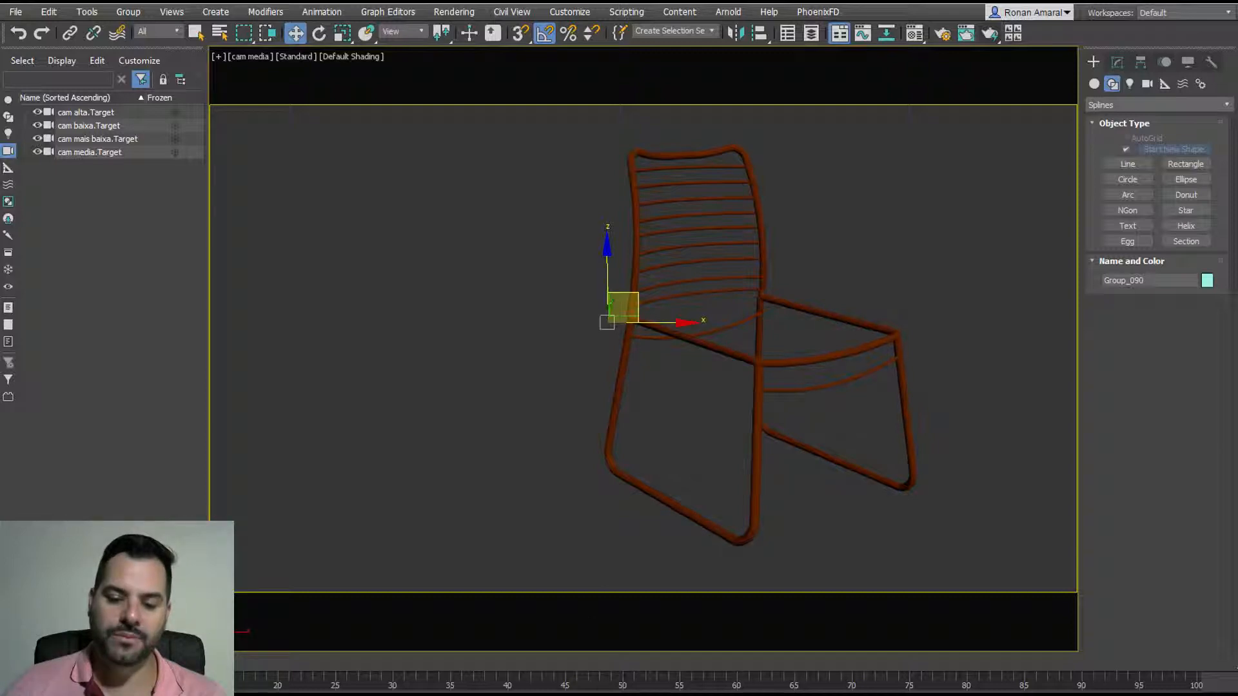
{"action": "left_click_drag", "start_coordinate": [611, 302], "coordinate": [515, 313]}
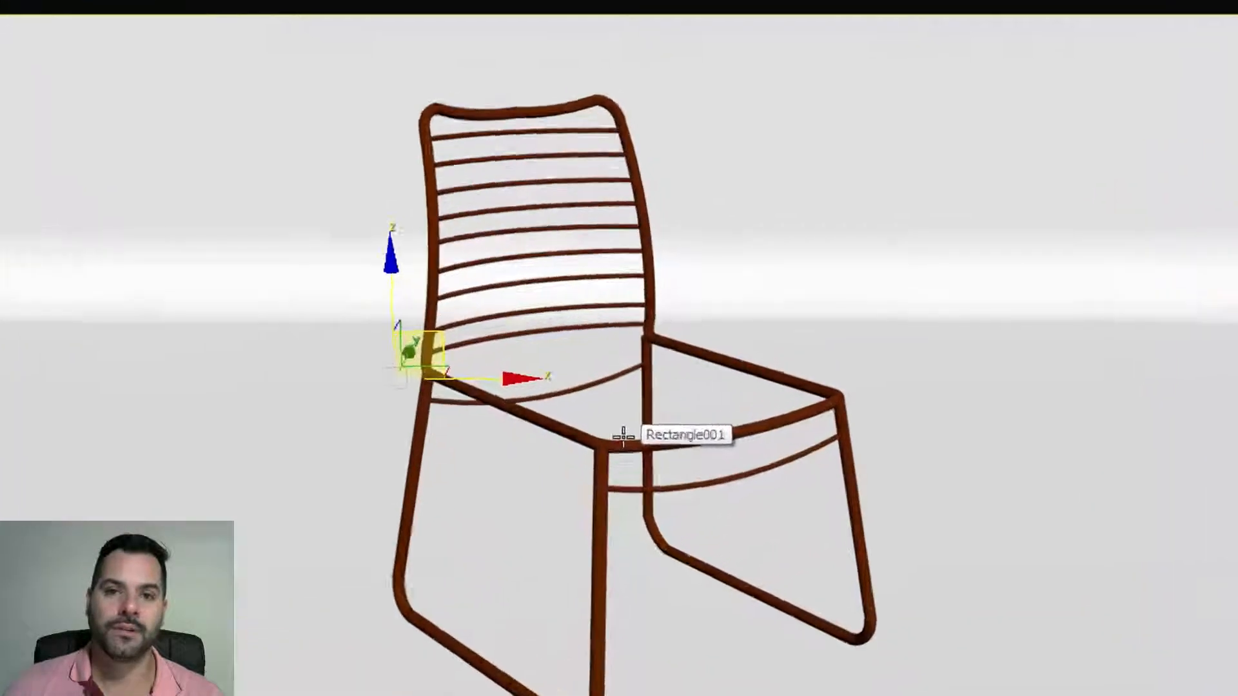
Step: Remove the bicycle, select the chair seat Group_077 and bring up the Material Editor
{"action": "right_click", "coordinate": [562, 318]}
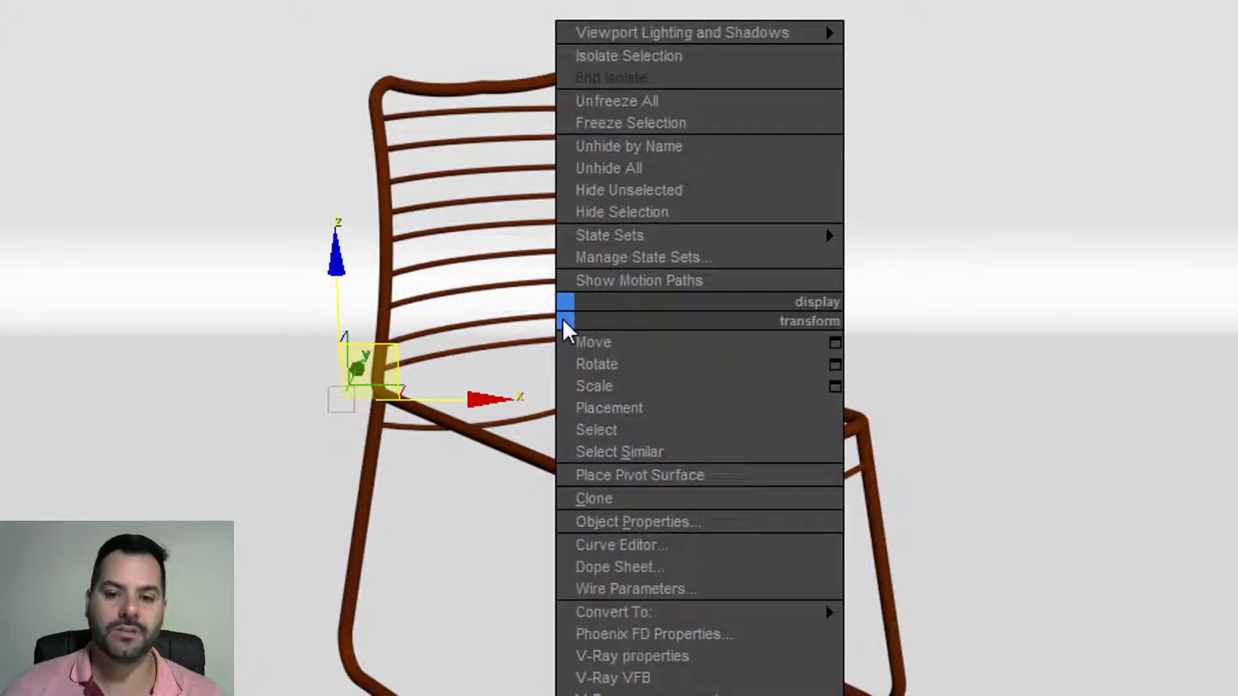
{"action": "left_click", "coordinate": [608, 146]}
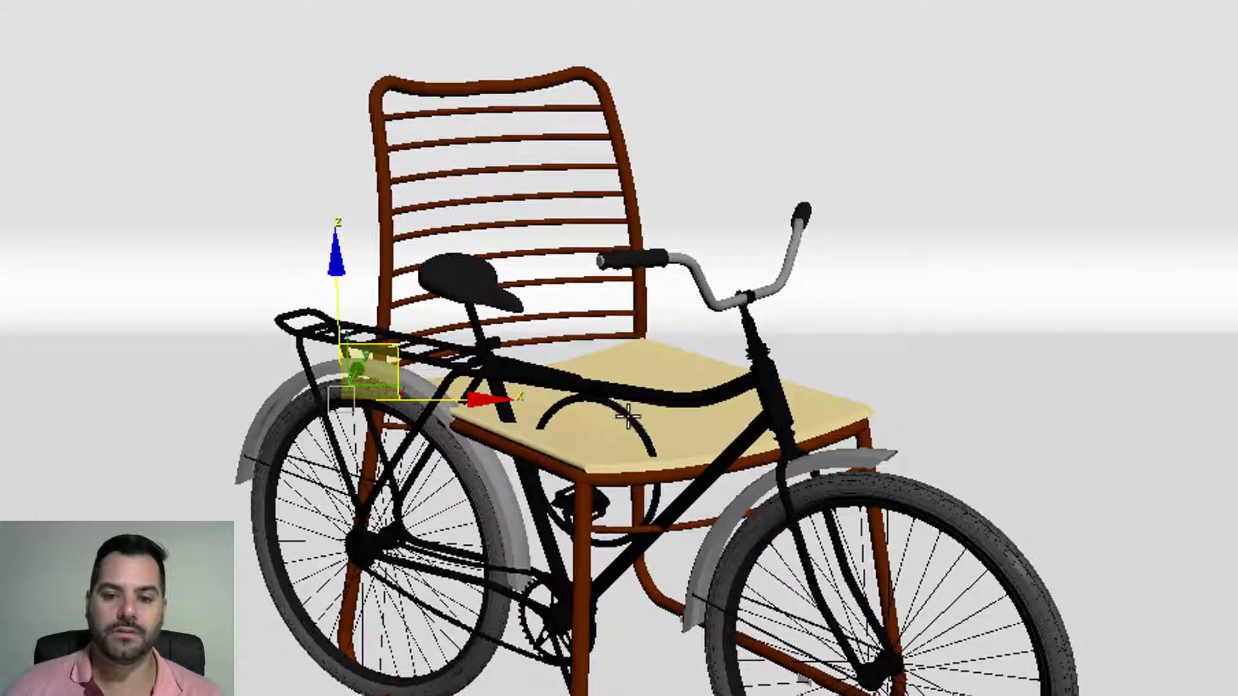
{"action": "left_click", "coordinate": [679, 399]}
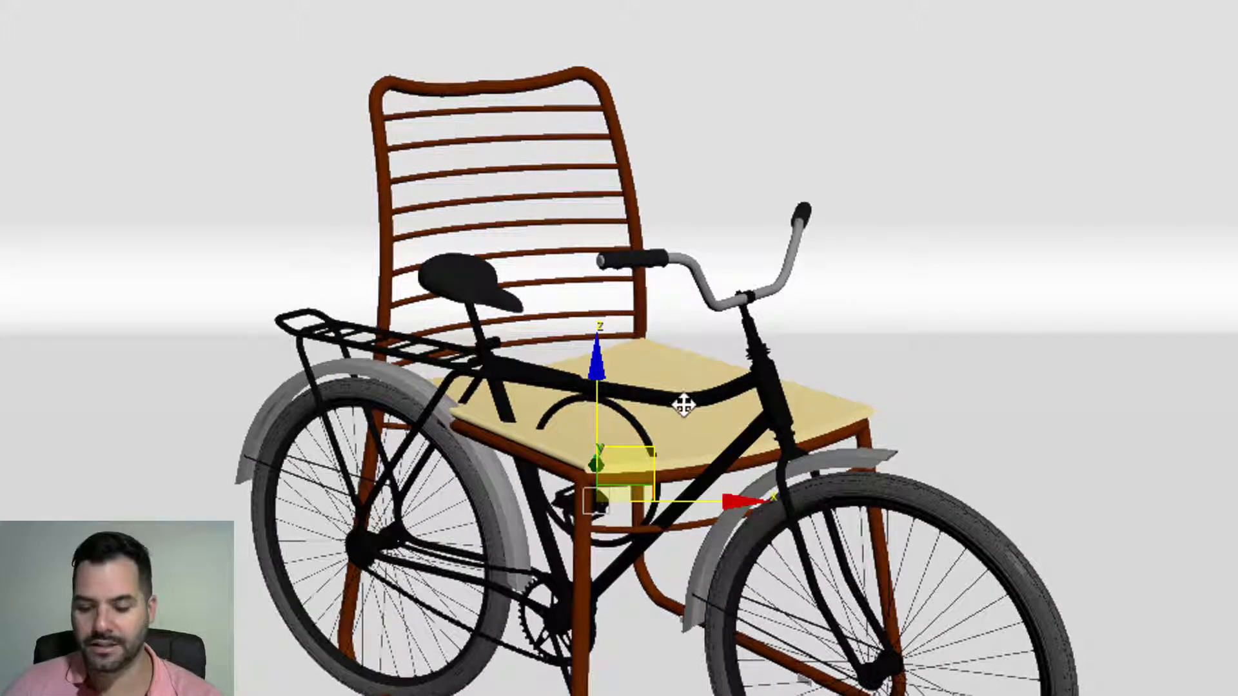
{"action": "key", "text": "Delete"}
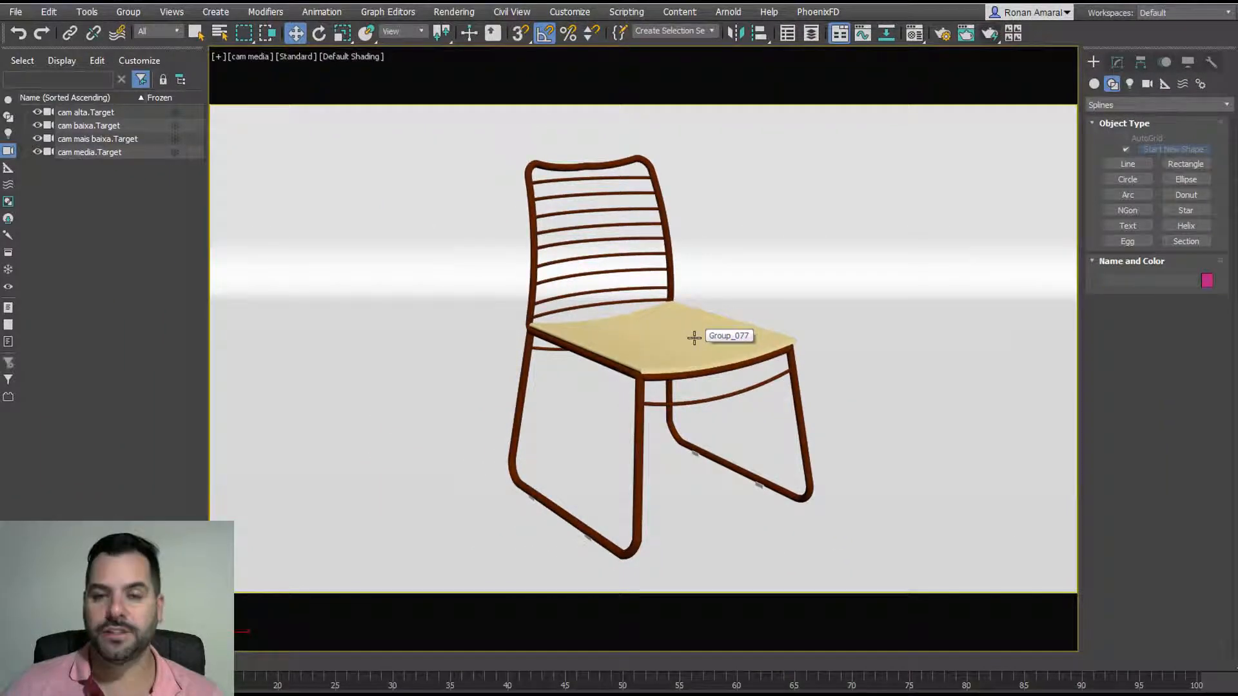
{"action": "left_click", "coordinate": [694, 337]}
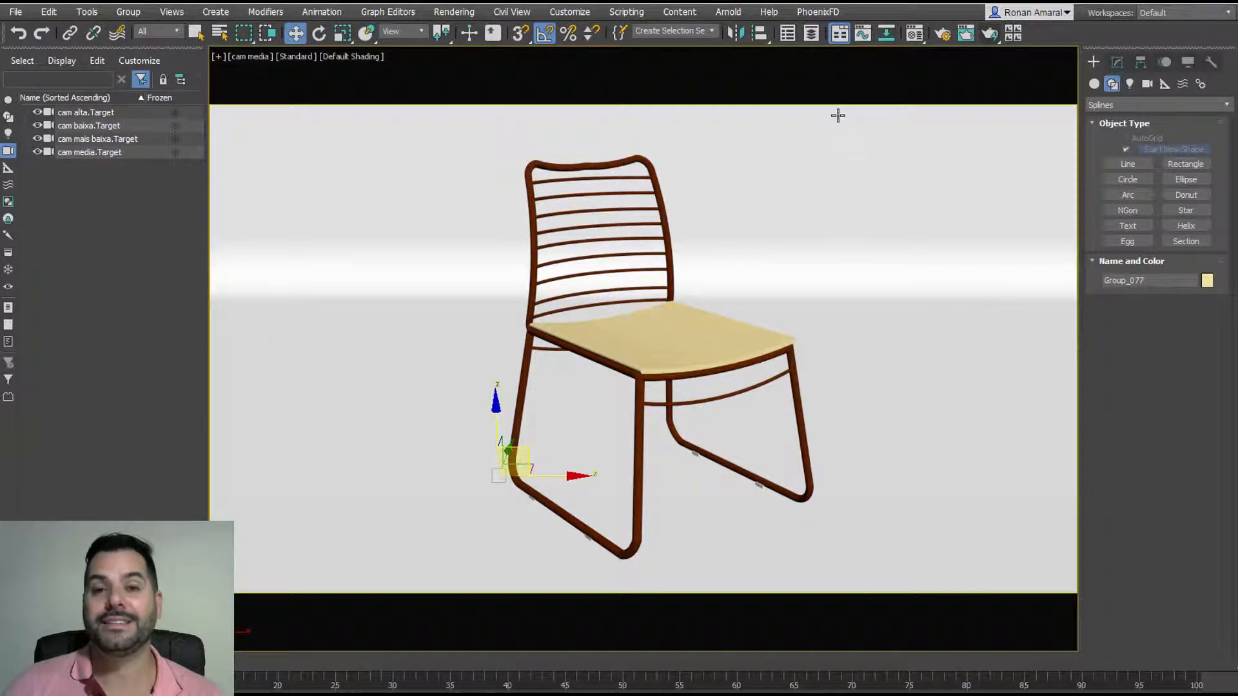
{"action": "left_click", "coordinate": [915, 35]}
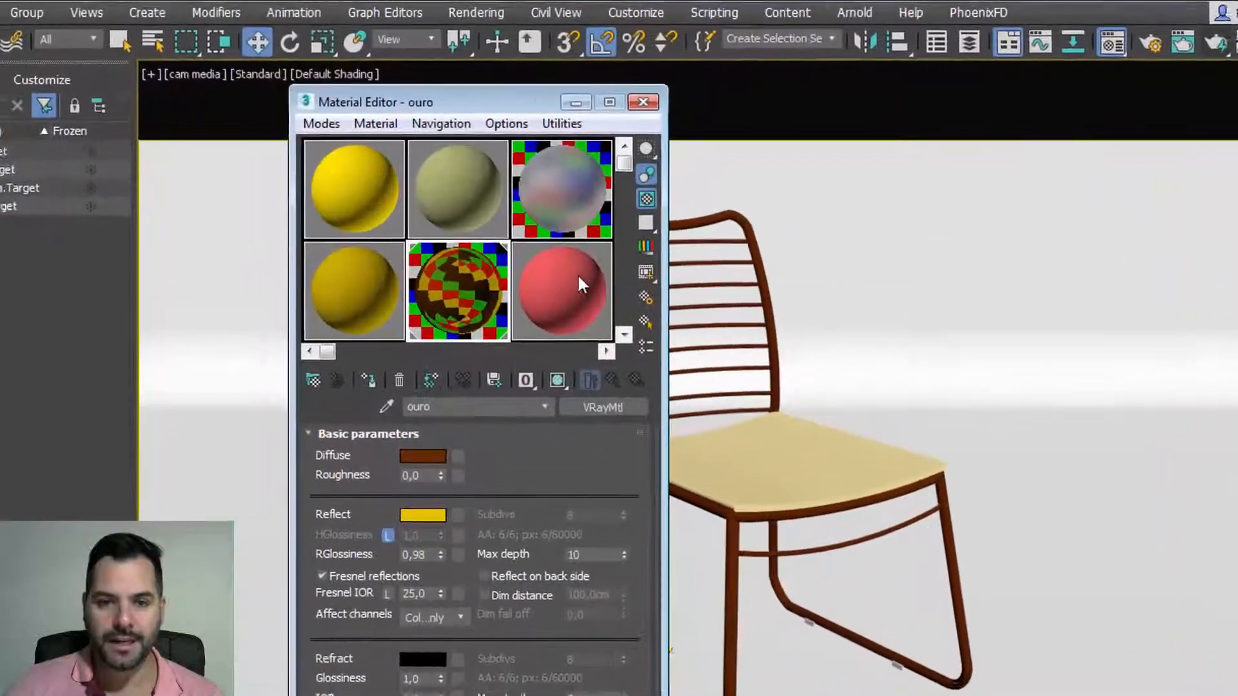
Step: Pick the chair seat's Color_D03 material into the red sample slot and compare it with the checker slot
{"action": "left_click", "coordinate": [529, 207]}
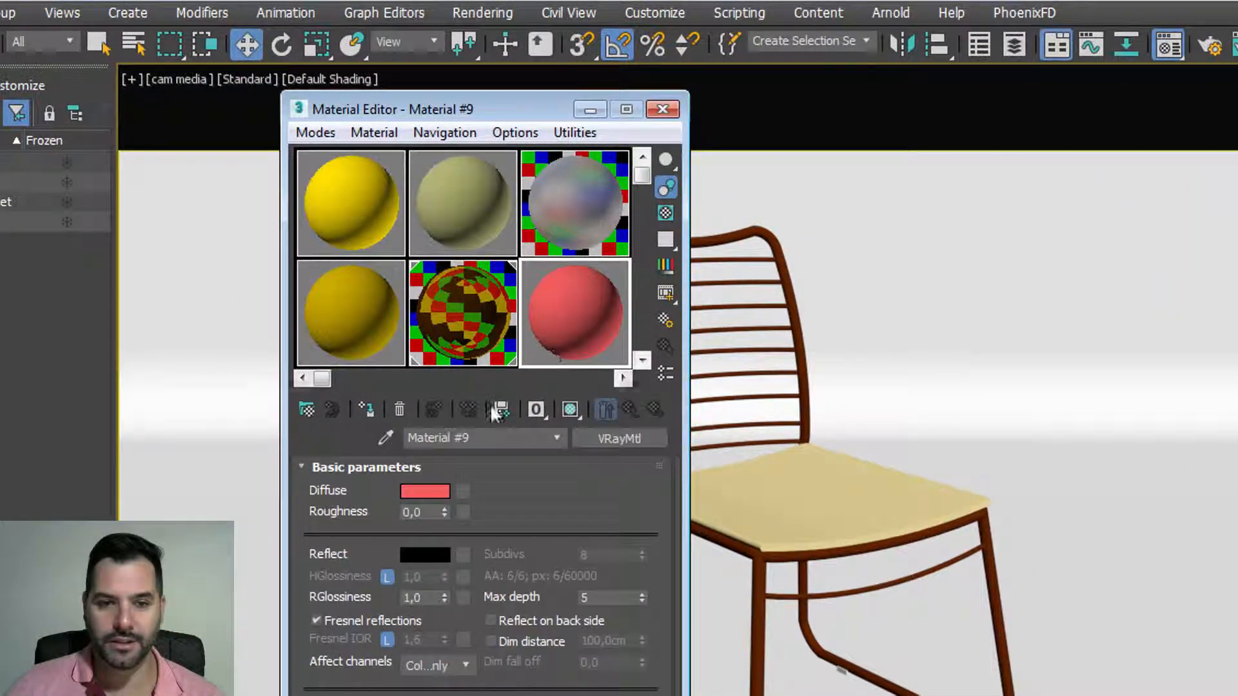
{"action": "left_click", "coordinate": [385, 440]}
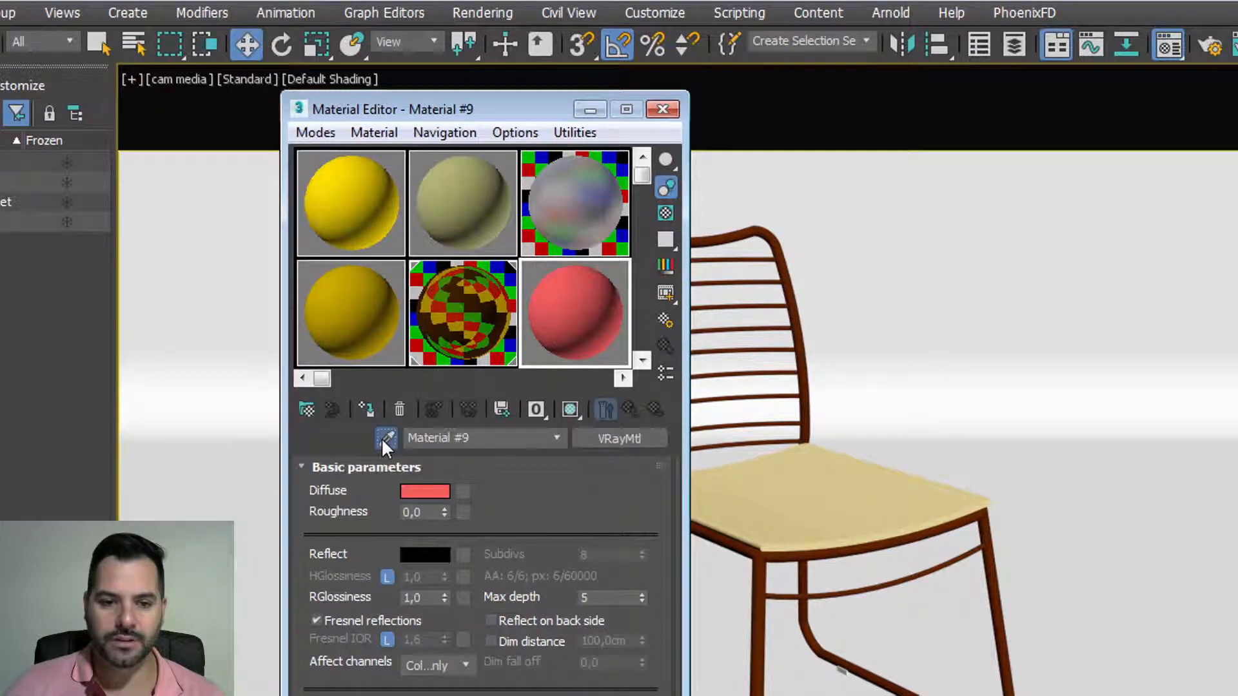
{"action": "left_click", "coordinate": [870, 505]}
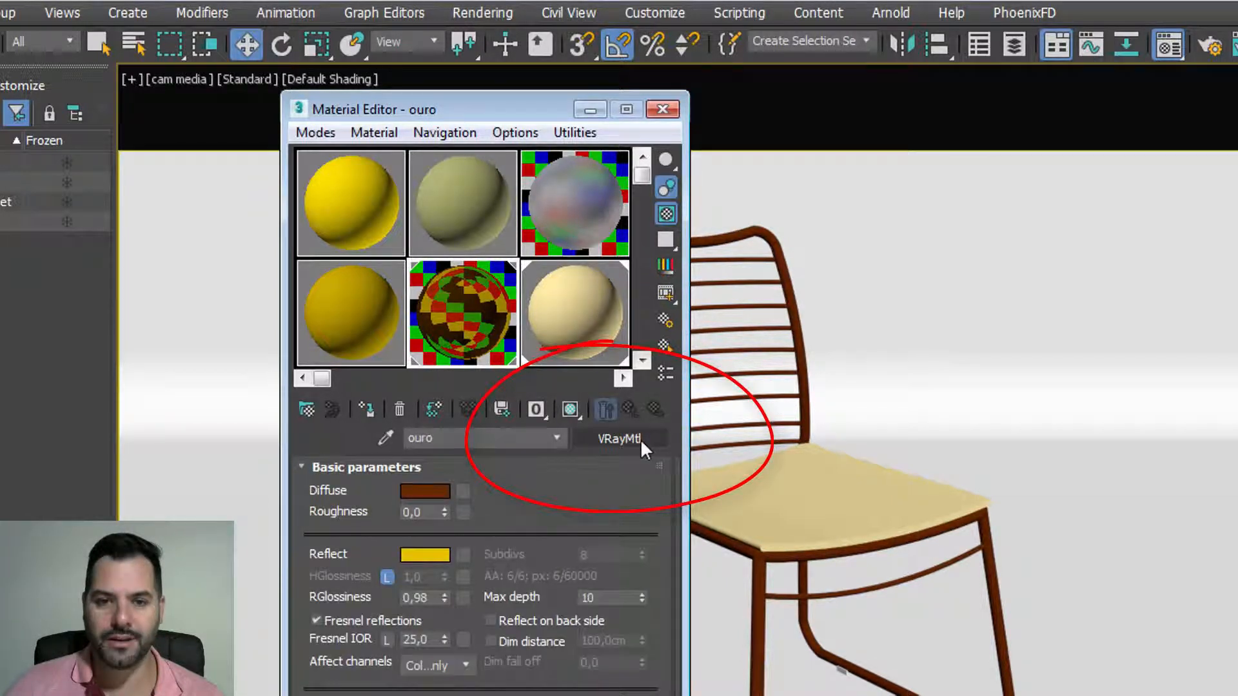
{"action": "left_click", "coordinate": [582, 353]}
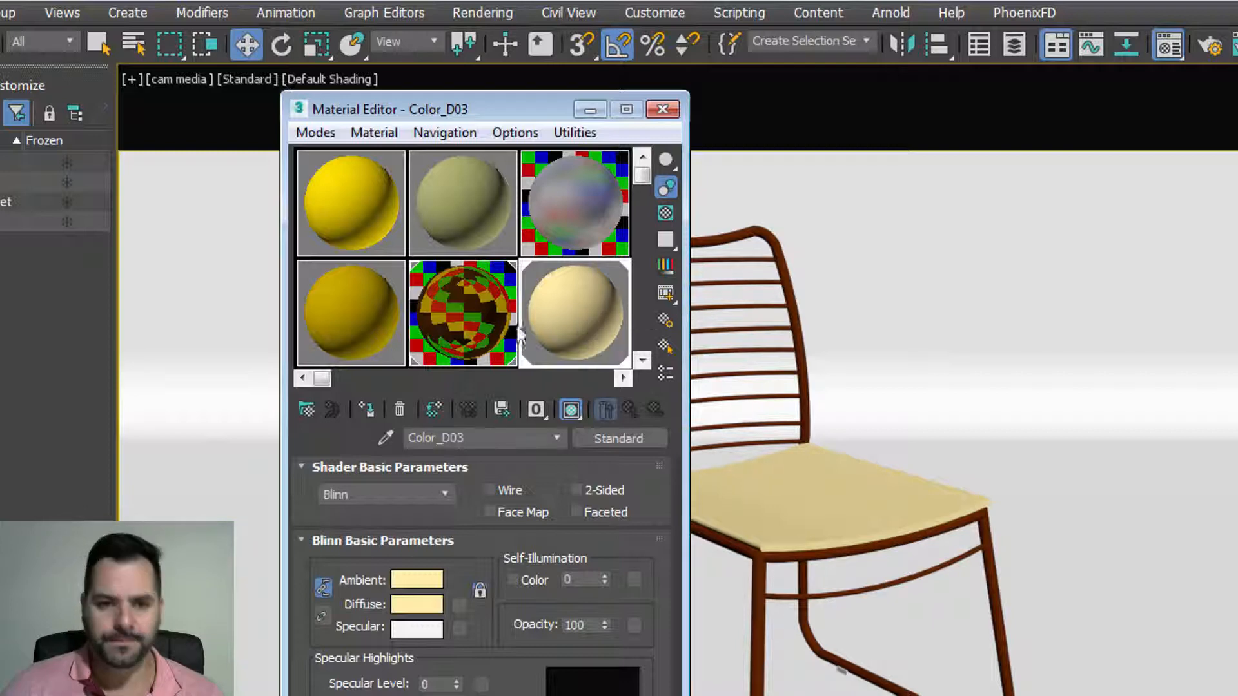
{"action": "left_click", "coordinate": [488, 327]}
{"action": "left_click", "coordinate": [552, 322]}
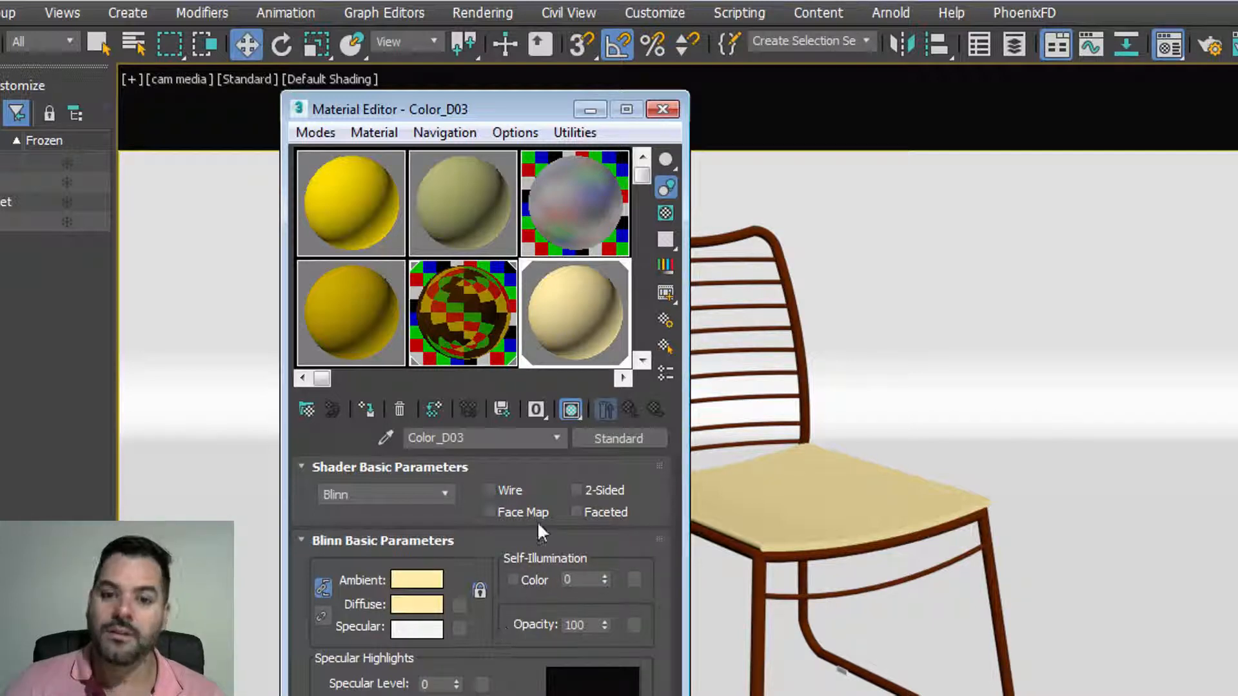
Step: Change the Color_D03 seat material from Standard to VRayMtl in the Material/Map Browser
{"action": "left_click", "coordinate": [595, 440]}
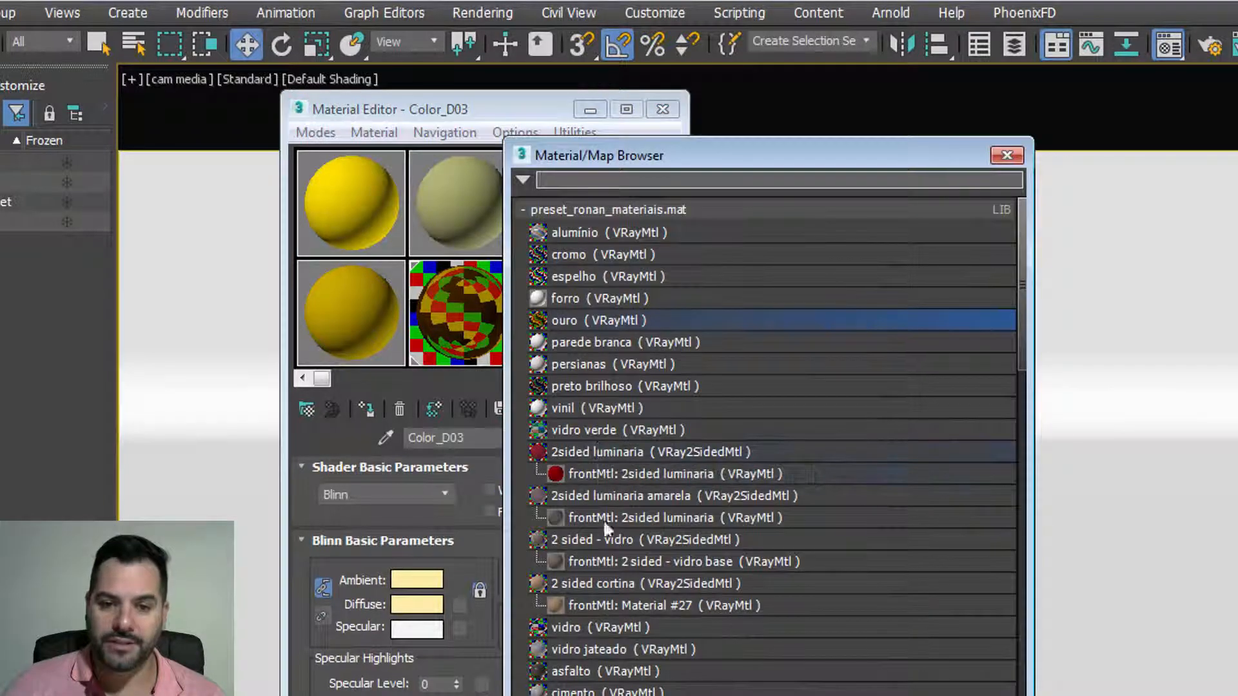
{"action": "scroll", "coordinate": [567, 455], "scroll_direction": "down", "scroll_amount": 8}
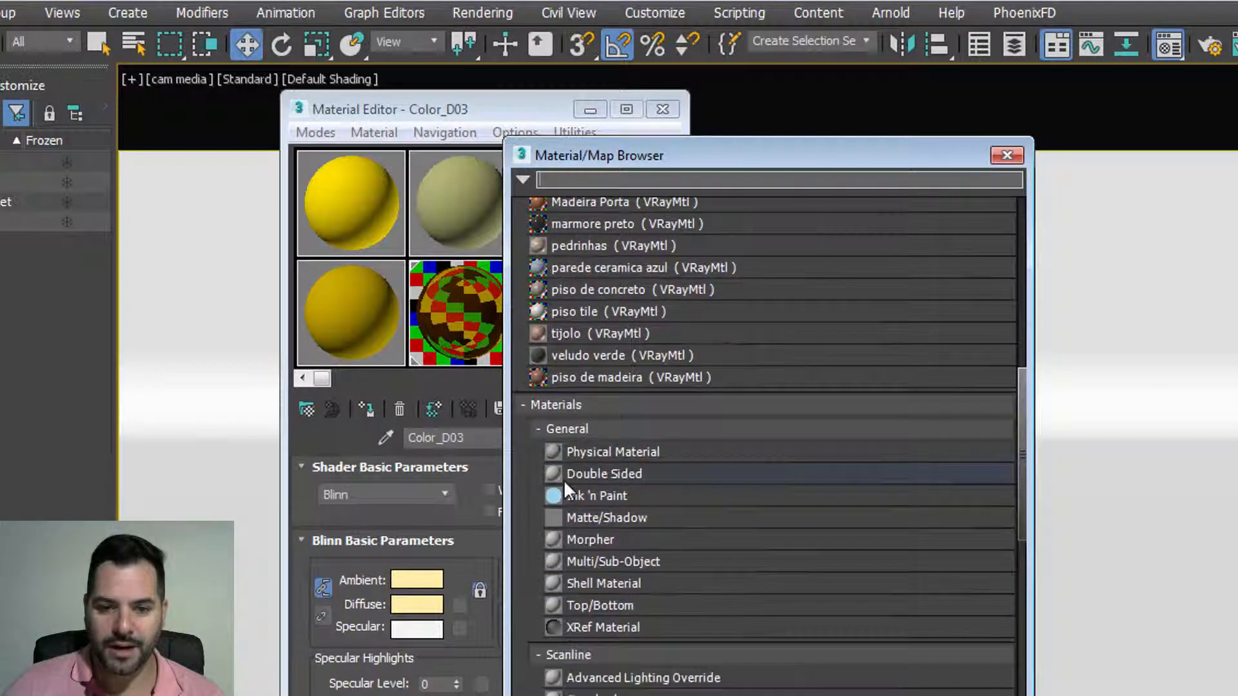
{"action": "scroll", "coordinate": [563, 480], "scroll_direction": "down", "scroll_amount": 5}
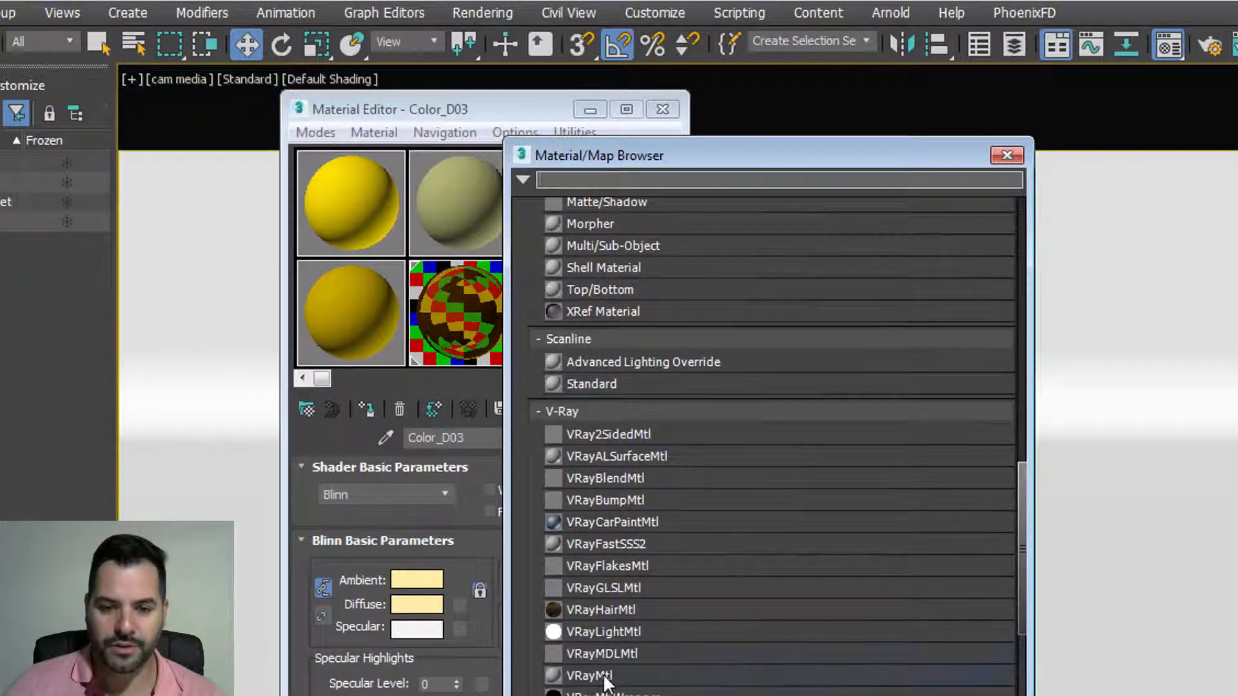
{"action": "scroll", "coordinate": [609, 657], "scroll_direction": "up", "scroll_amount": 8}
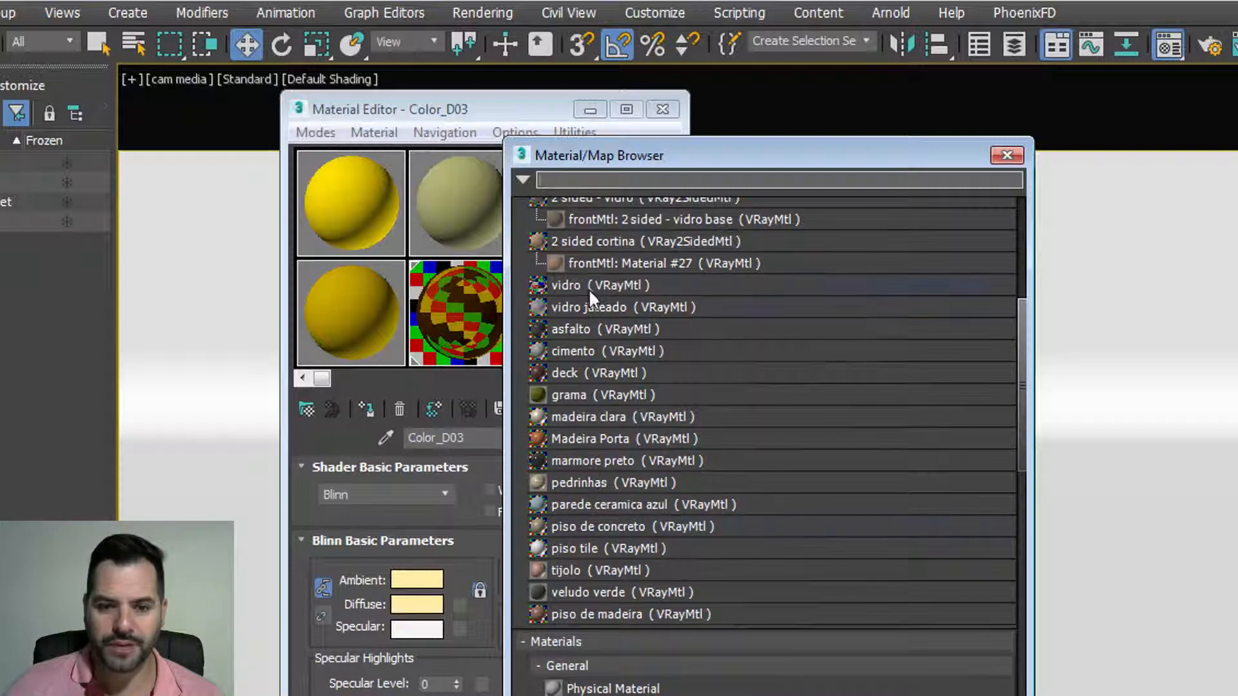
{"action": "scroll", "coordinate": [609, 538], "scroll_direction": "up", "scroll_amount": 5}
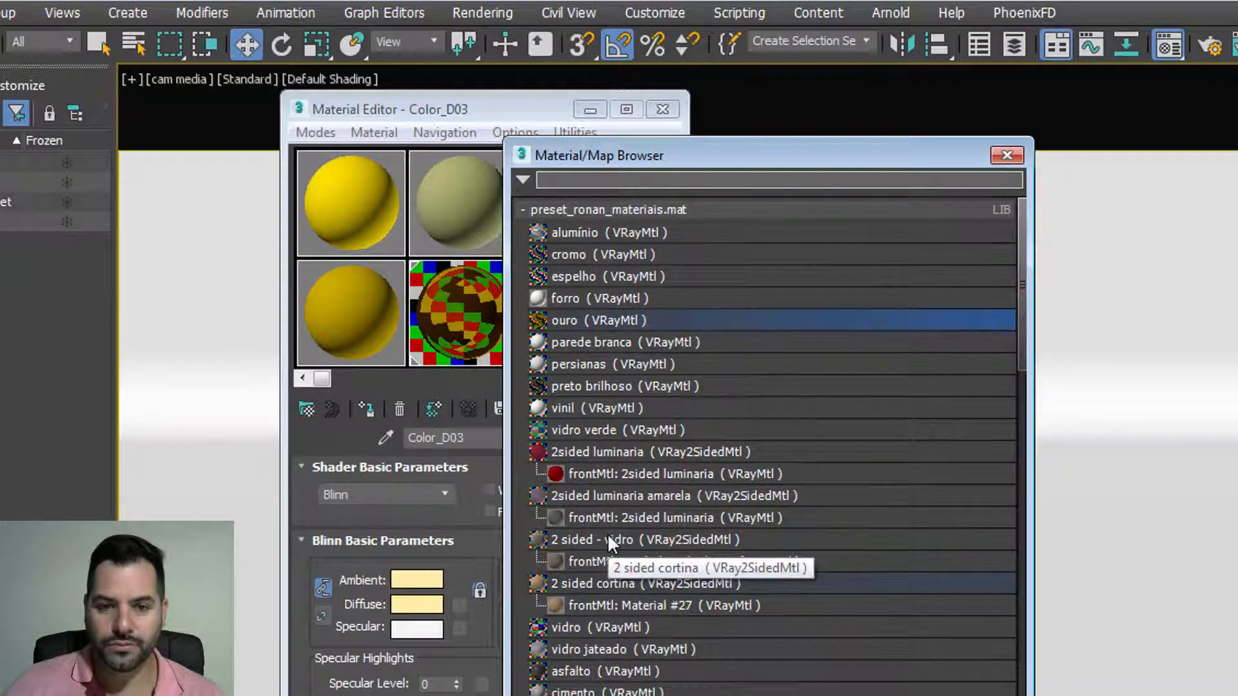
{"action": "scroll", "coordinate": [607, 532], "scroll_direction": "down", "scroll_amount": 10}
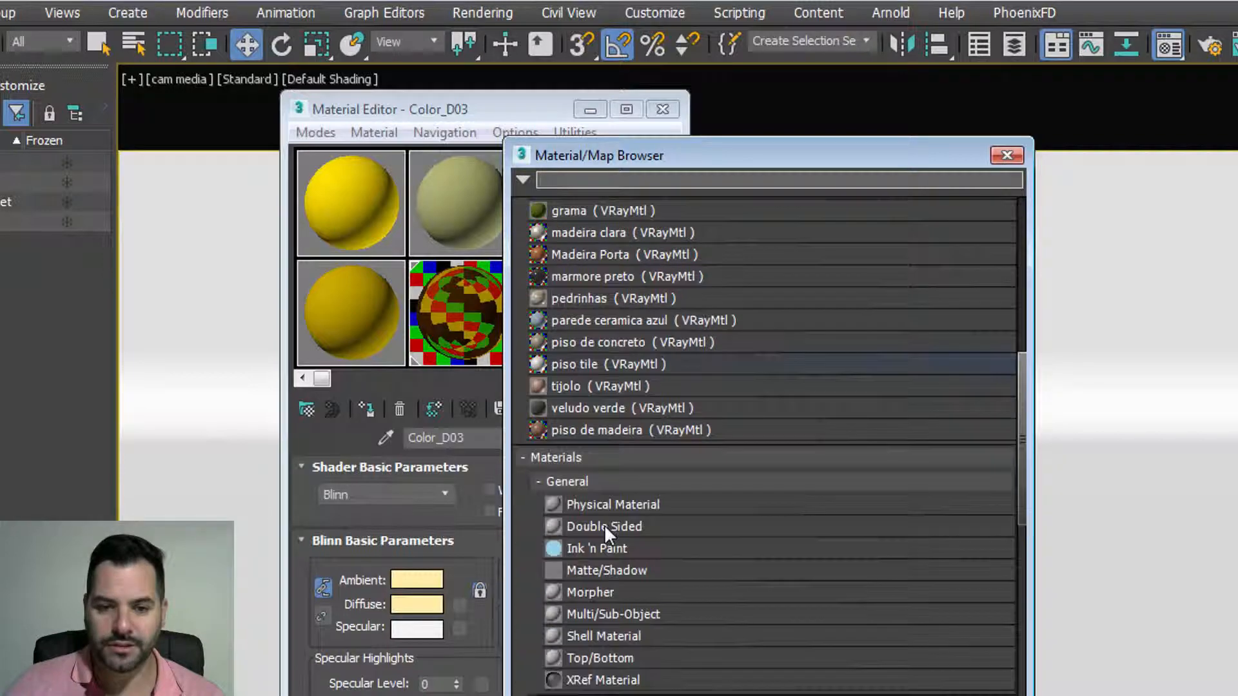
{"action": "scroll", "coordinate": [605, 524], "scroll_direction": "down", "scroll_amount": 5}
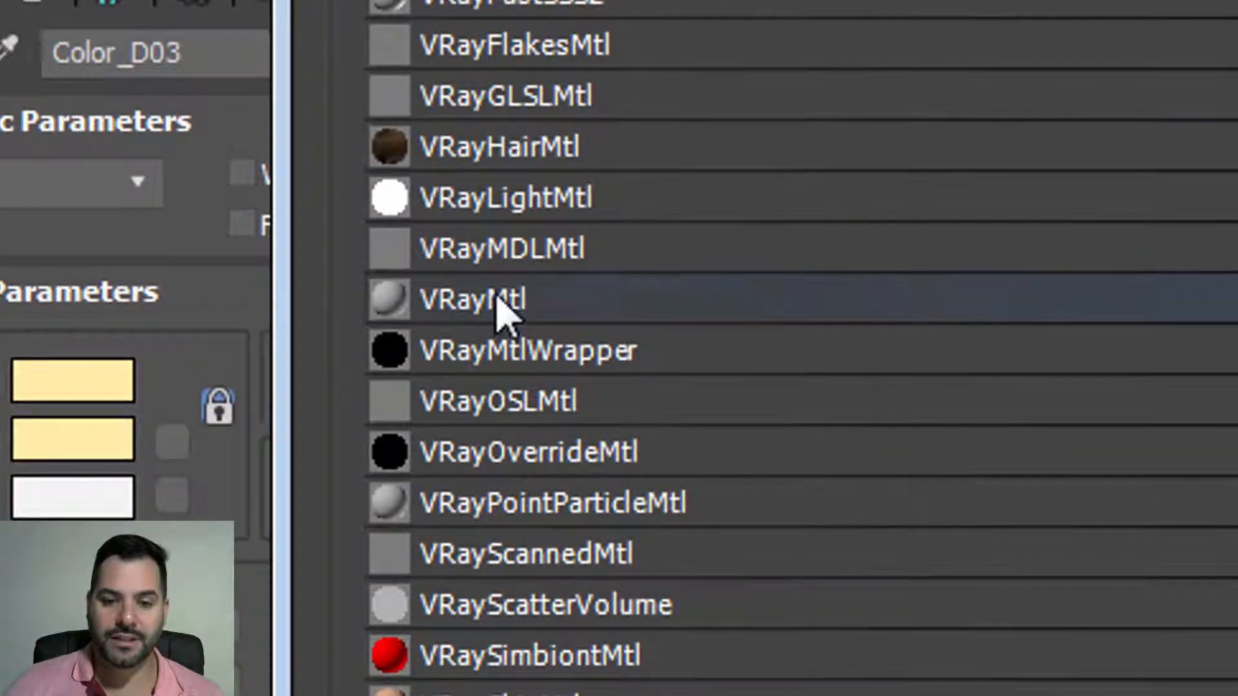
{"action": "double_click", "coordinate": [496, 298]}
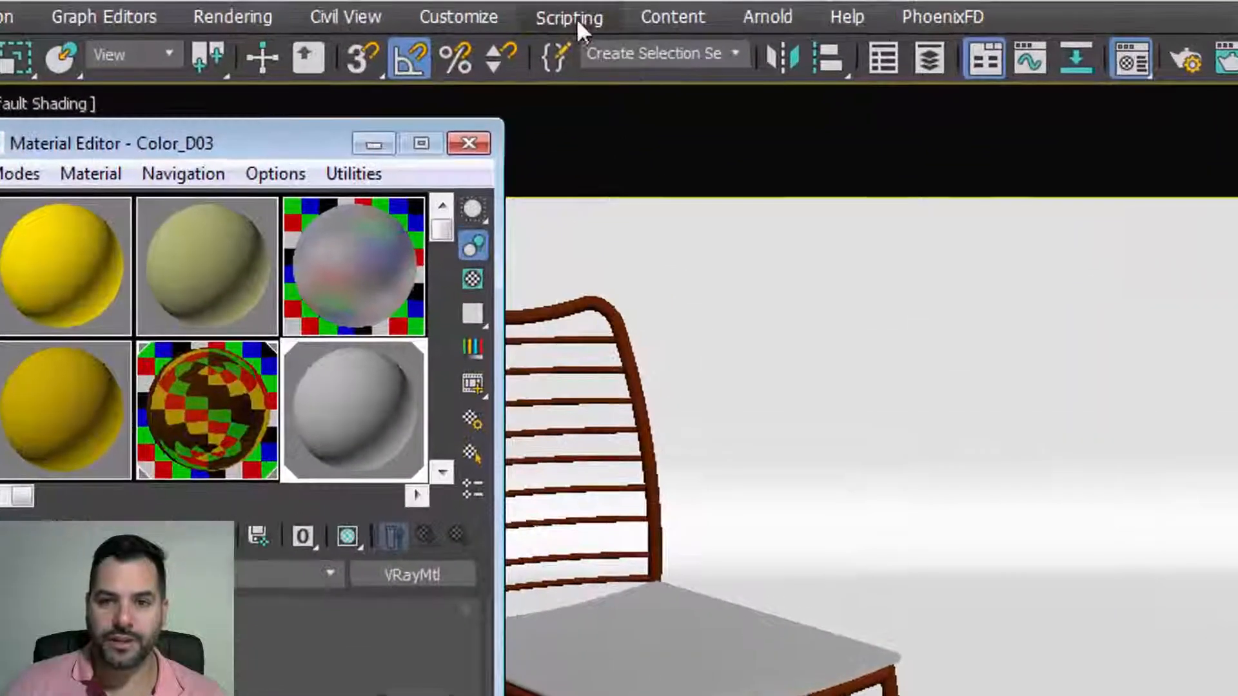
{"action": "left_click", "coordinate": [431, 16]}
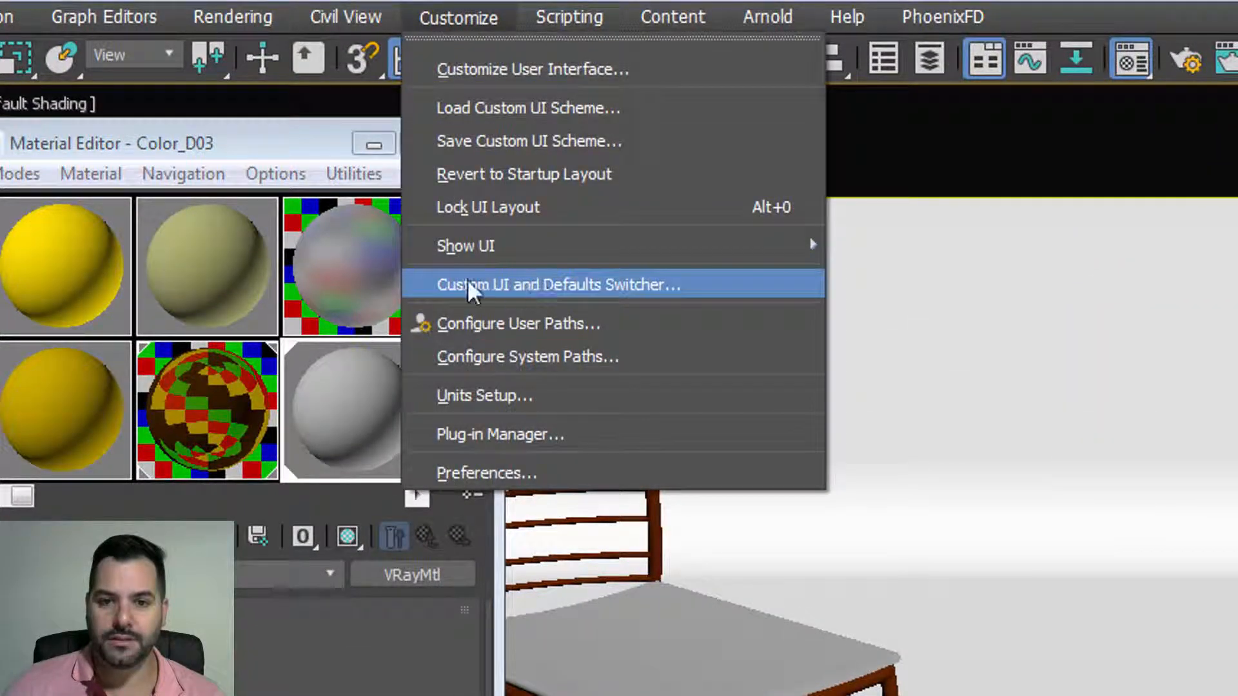
{"action": "left_click", "coordinate": [560, 290]}
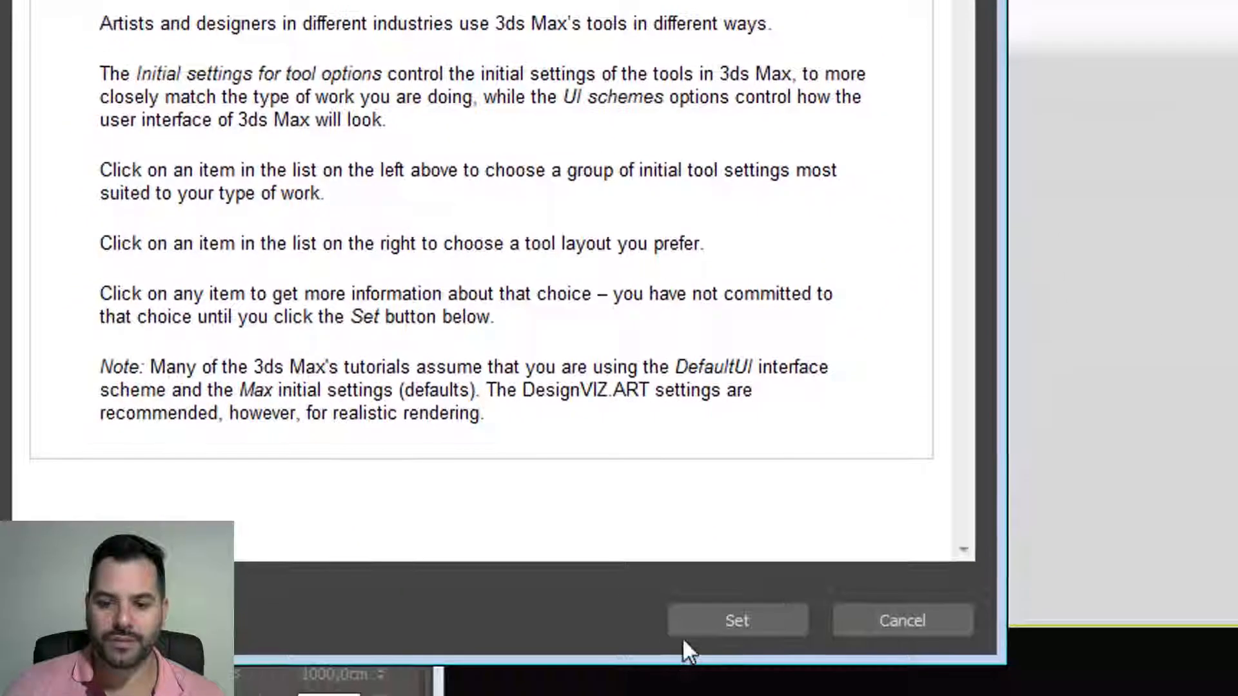
{"action": "left_click", "coordinate": [920, 623]}
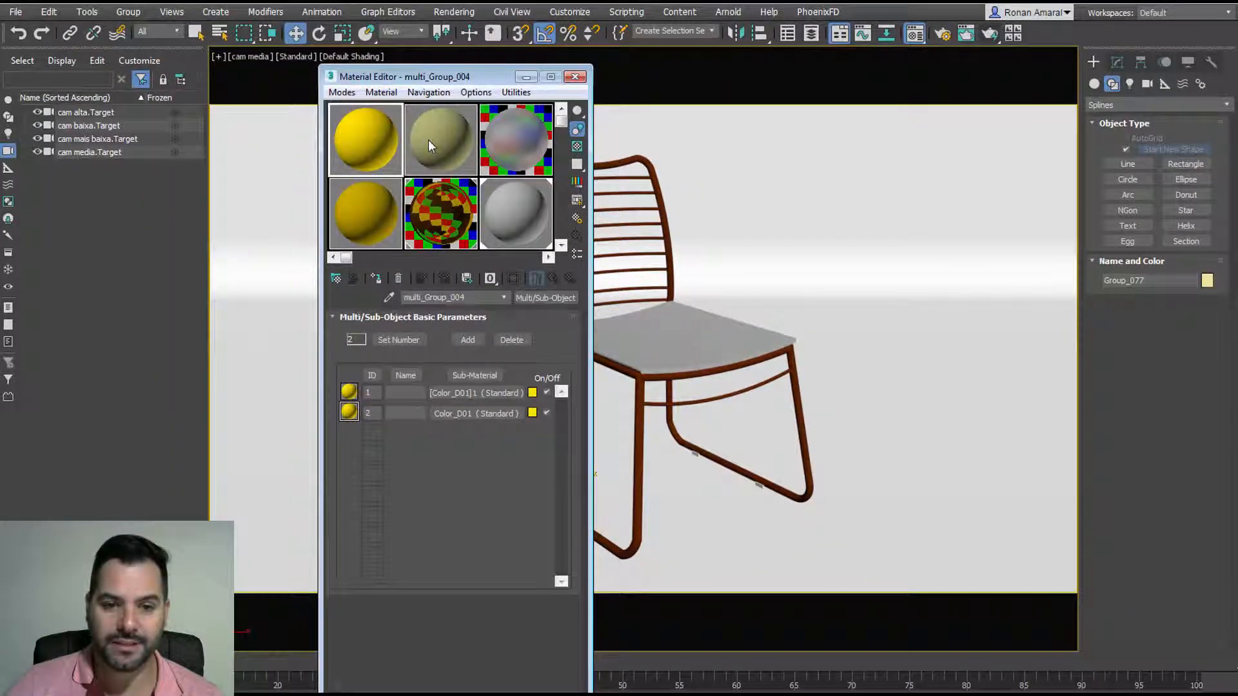
{"action": "left_click", "coordinate": [428, 140]}
{"action": "left_click", "coordinate": [561, 245]}
{"action": "left_click", "coordinate": [512, 223]}
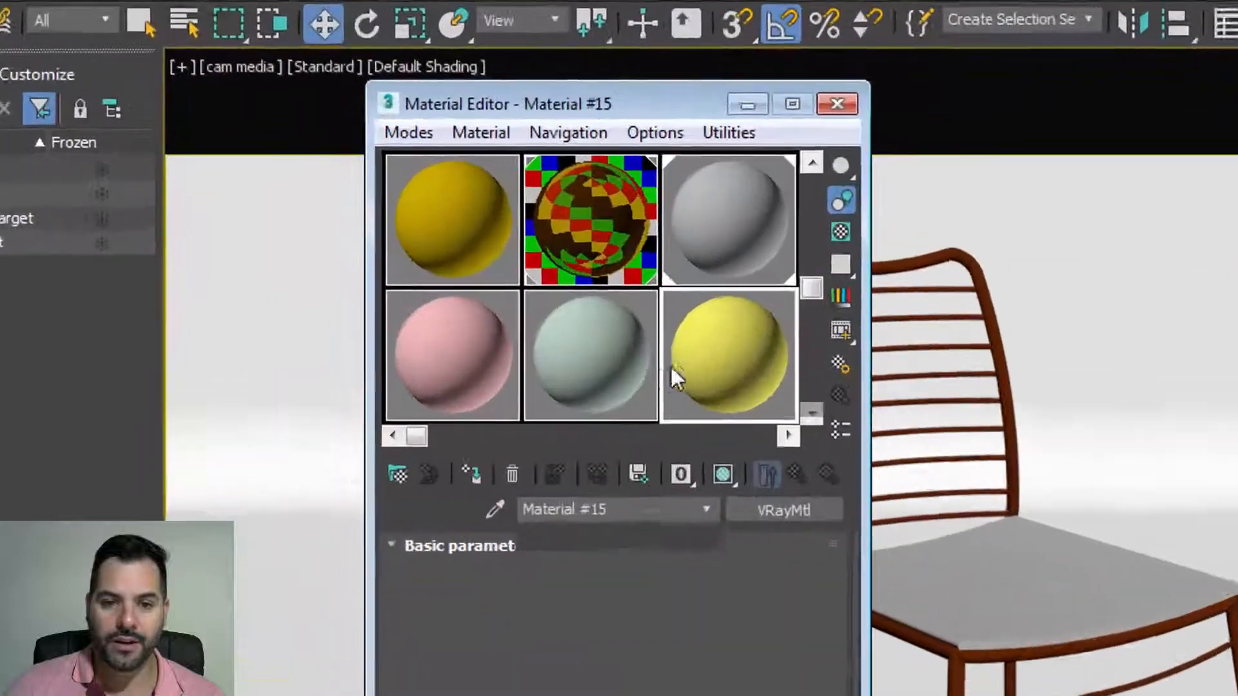
{"action": "left_click", "coordinate": [612, 374]}
{"action": "left_click", "coordinate": [487, 342]}
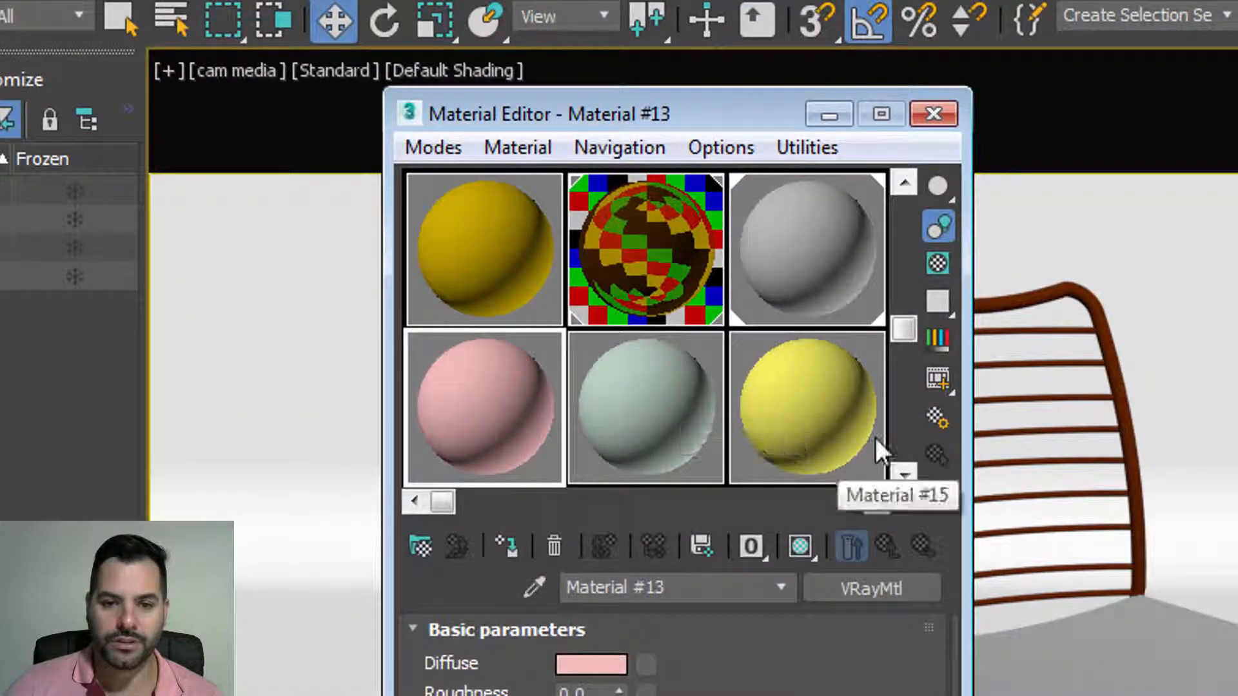
{"action": "scroll", "coordinate": [874, 435], "scroll_direction": "down", "scroll_amount": 1}
{"action": "left_click", "coordinate": [822, 426]}
{"action": "left_click", "coordinate": [664, 423]}
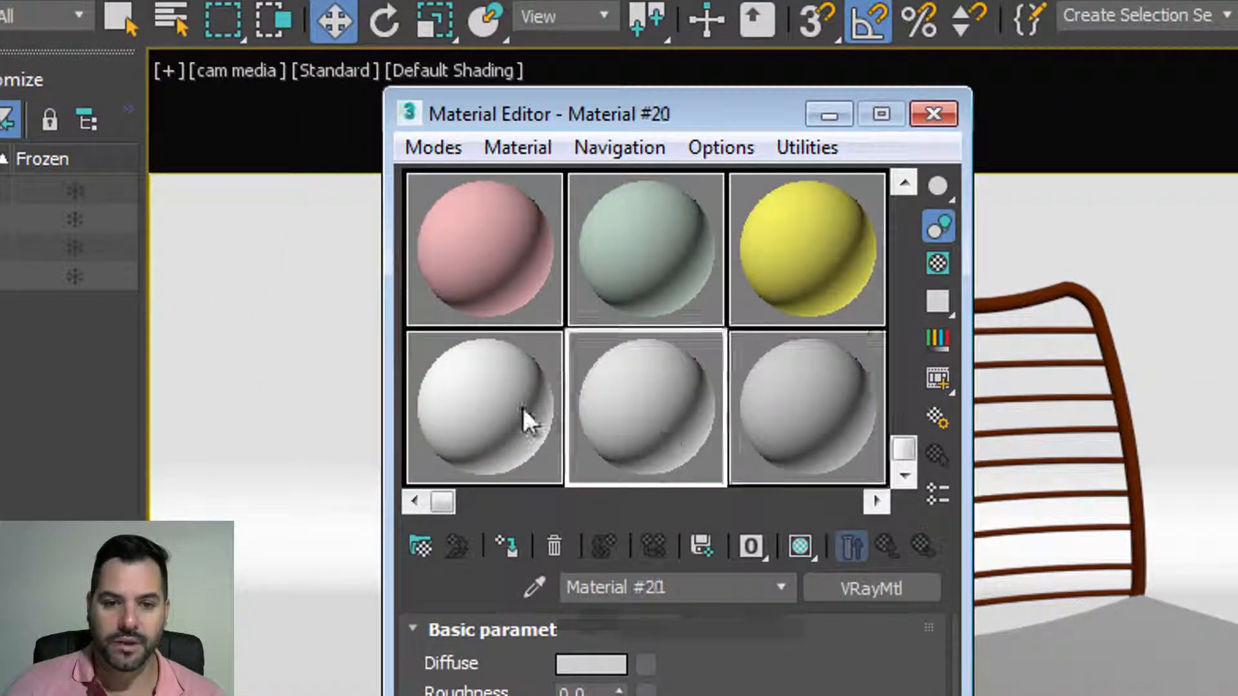
{"action": "left_click", "coordinate": [523, 407]}
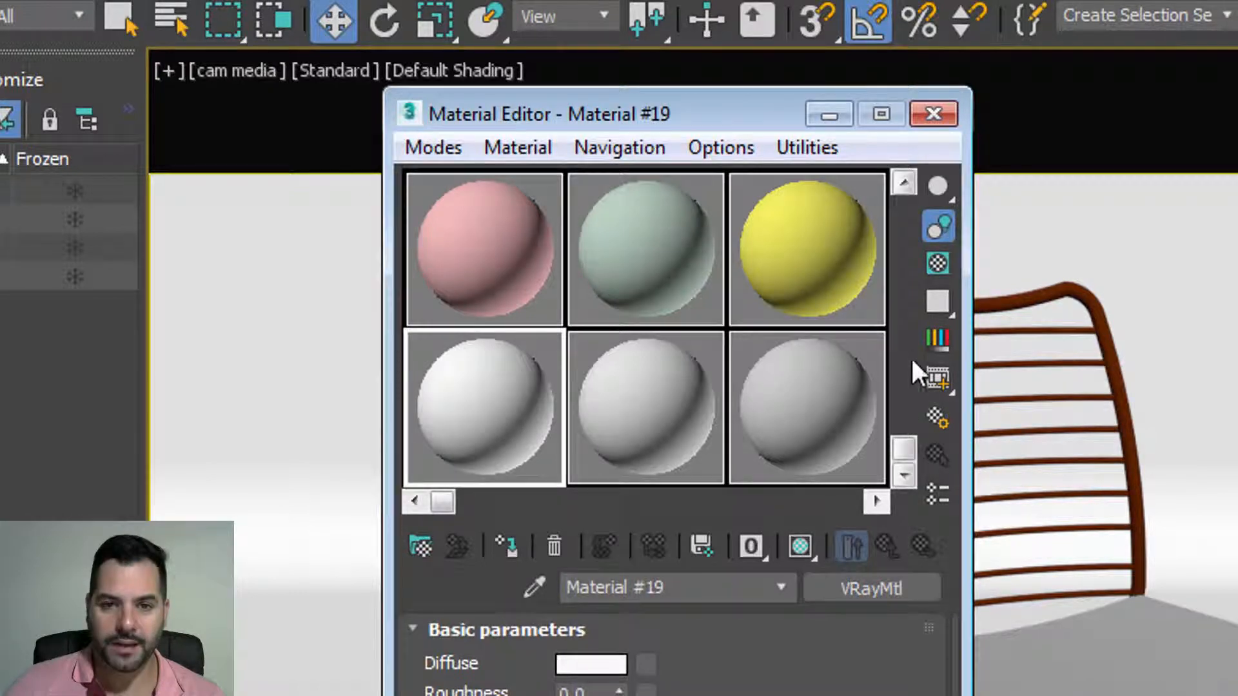
{"action": "scroll", "coordinate": [905, 283], "scroll_direction": "up", "scroll_amount": 2}
{"action": "left_click", "coordinate": [833, 429]}
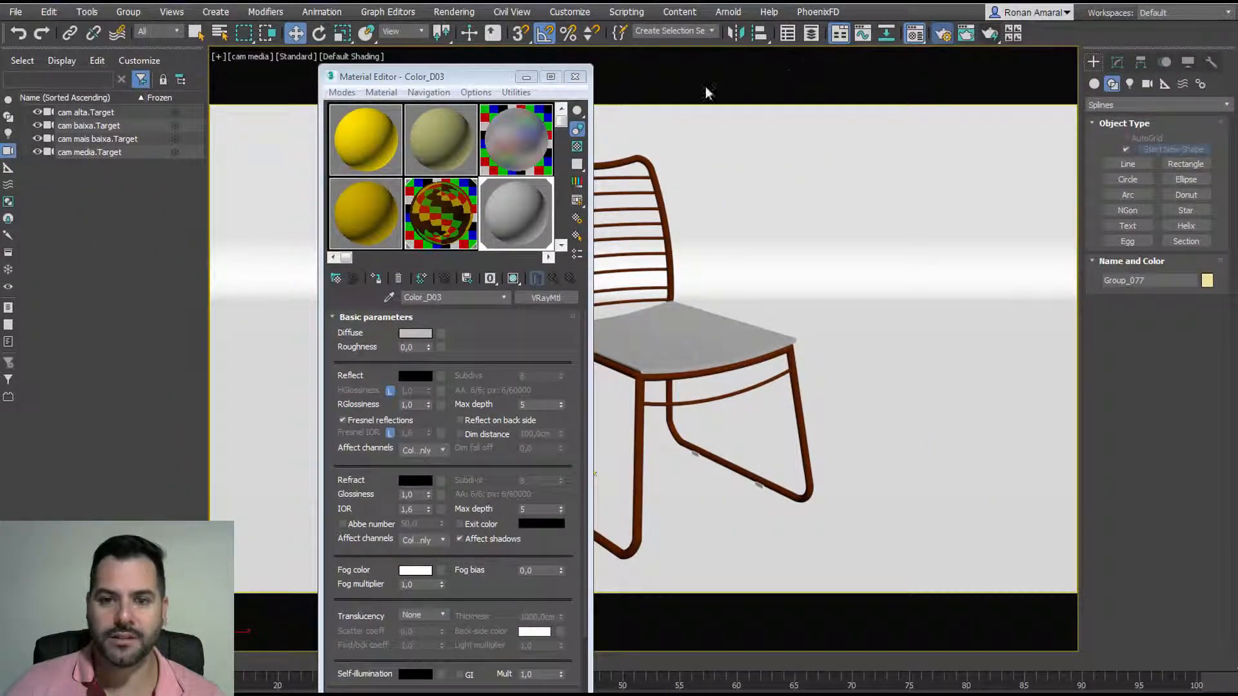
Step: Look over the render presets in Render Setup without changing them, then minimize it
{"action": "key", "text": "F10"}
{"action": "left_click", "coordinate": [579, 121]}
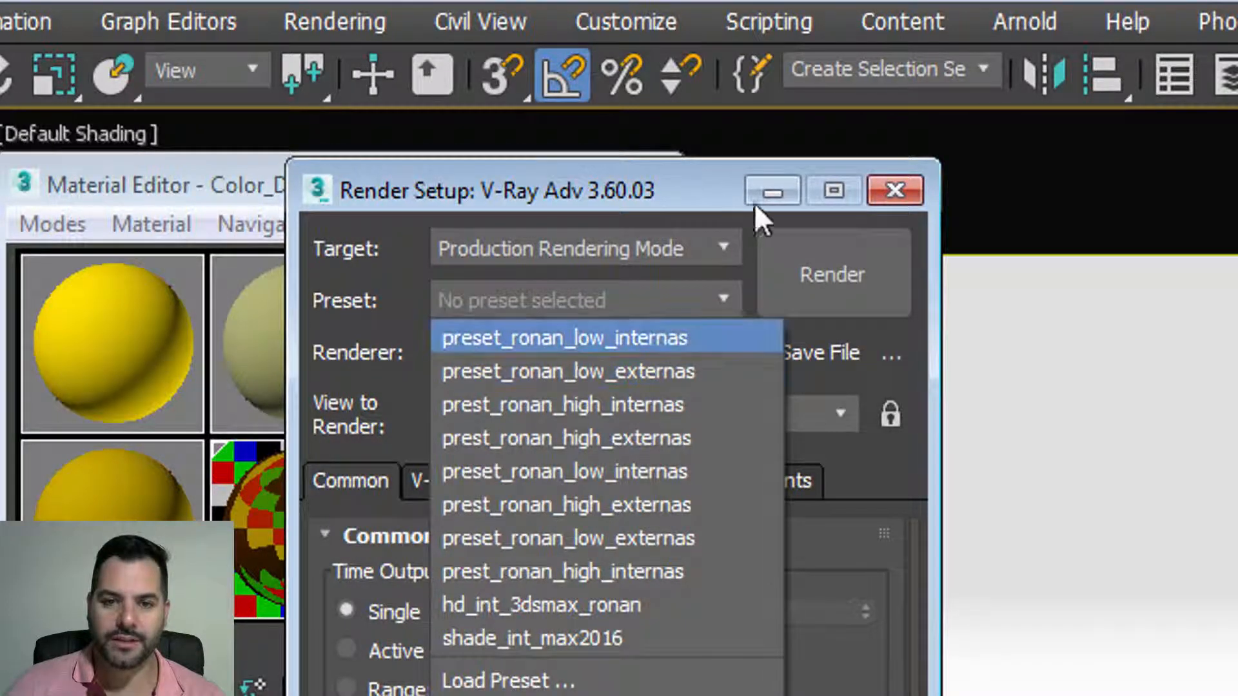
{"action": "left_click", "coordinate": [714, 190]}
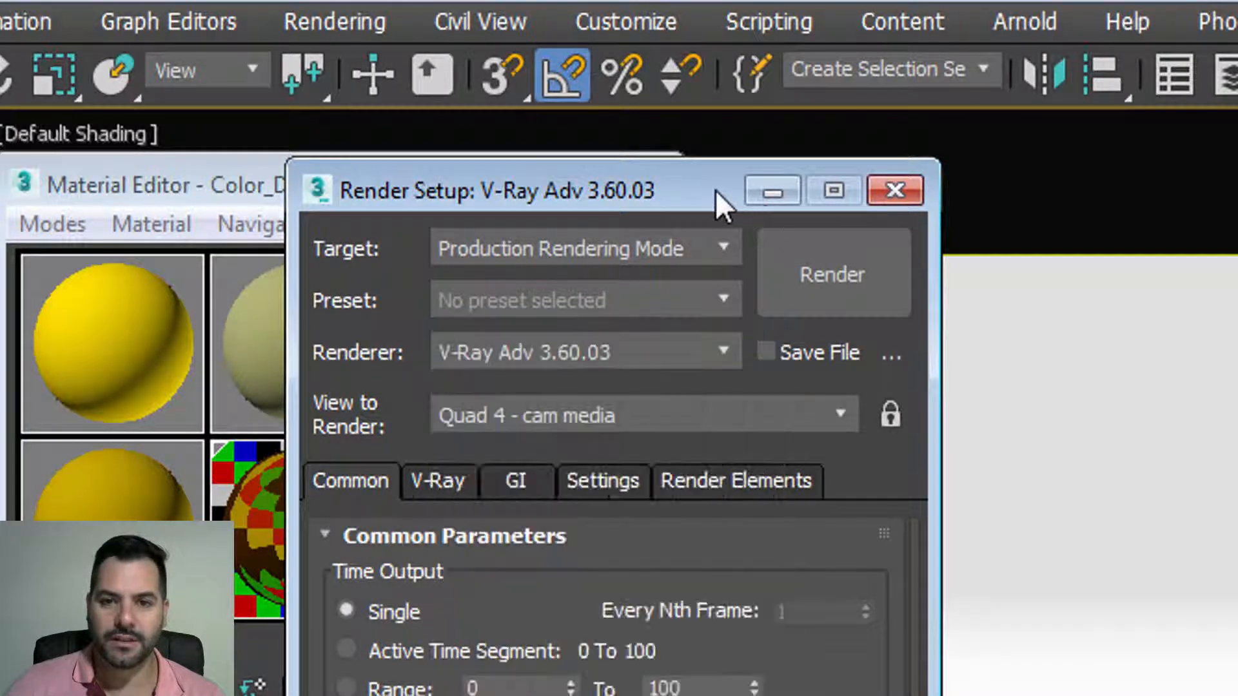
{"action": "left_click", "coordinate": [765, 197]}
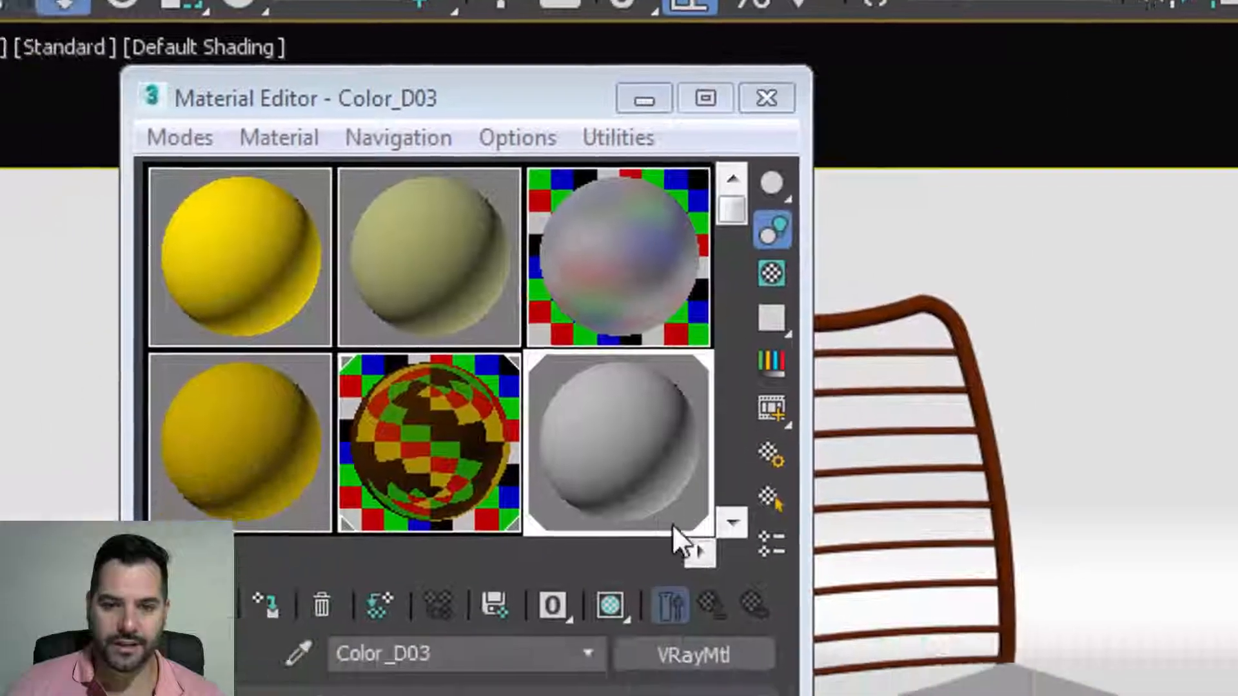
Step: Convert Color_D03 into a VRayMtl material
{"action": "left_click", "coordinate": [677, 655]}
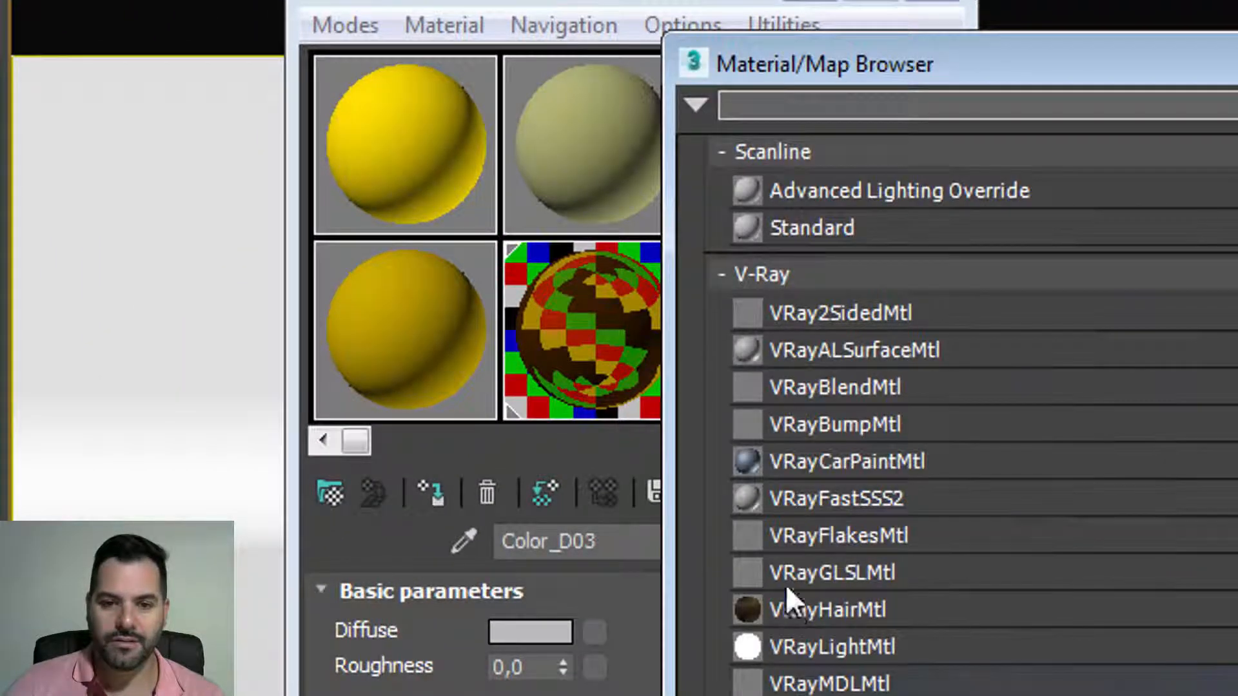
{"action": "scroll", "coordinate": [785, 277], "scroll_direction": "up", "scroll_amount": 6}
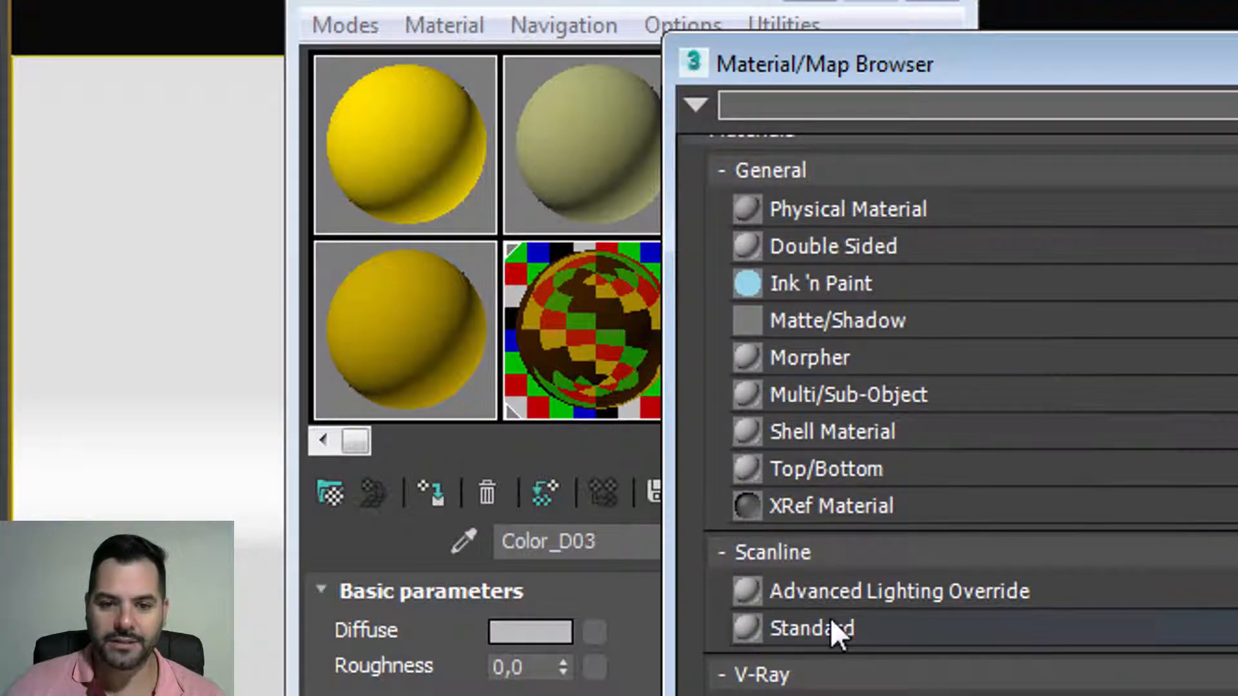
{"action": "left_click", "coordinate": [808, 554]}
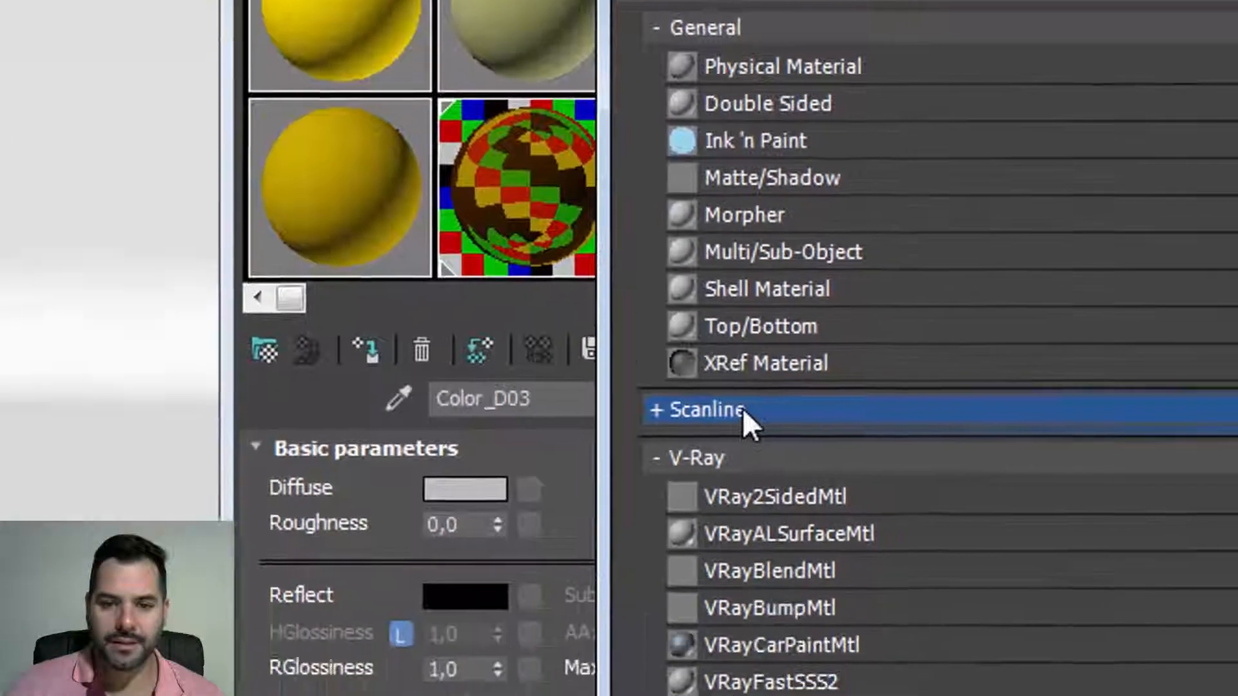
{"action": "left_click", "coordinate": [741, 410]}
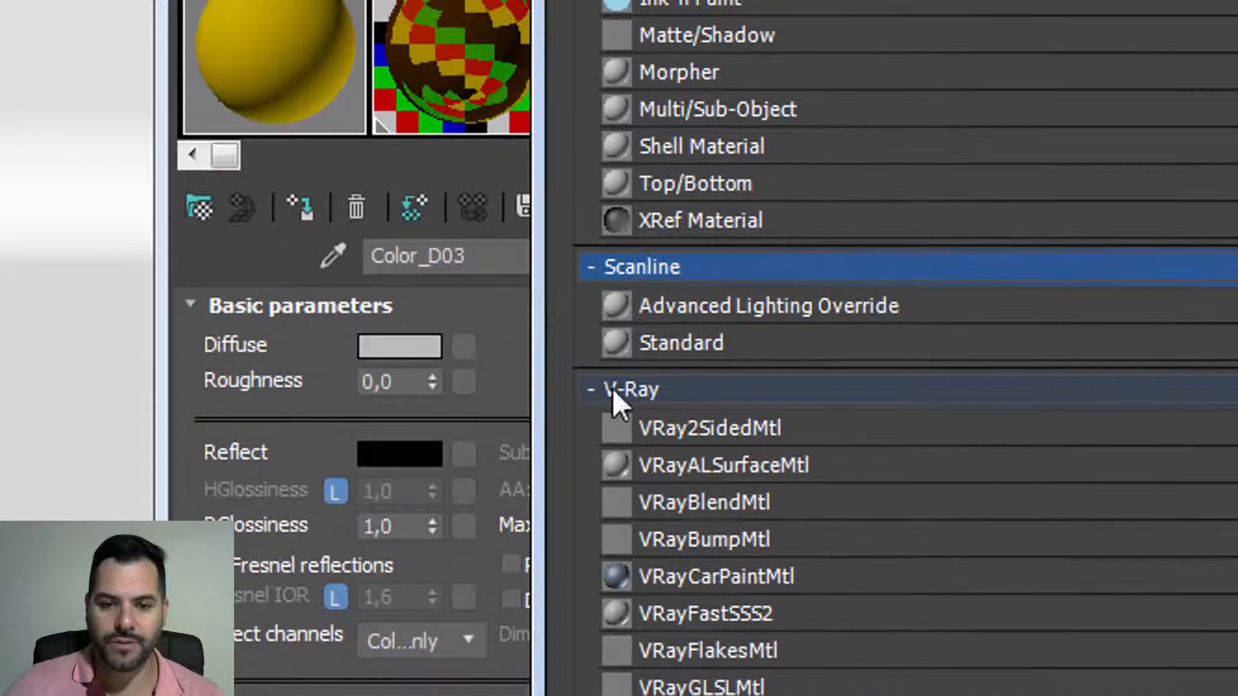
{"action": "scroll", "coordinate": [723, 400], "scroll_direction": "down", "scroll_amount": 2}
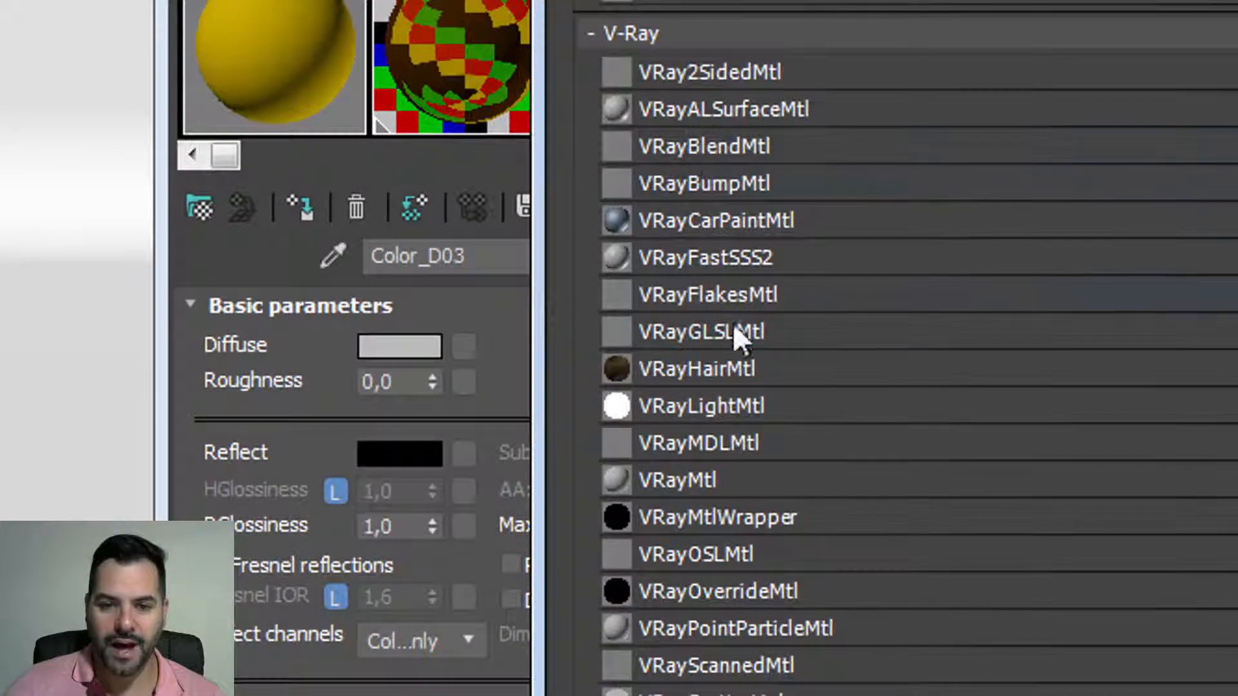
{"action": "scroll", "coordinate": [729, 443], "scroll_direction": "down", "scroll_amount": 4}
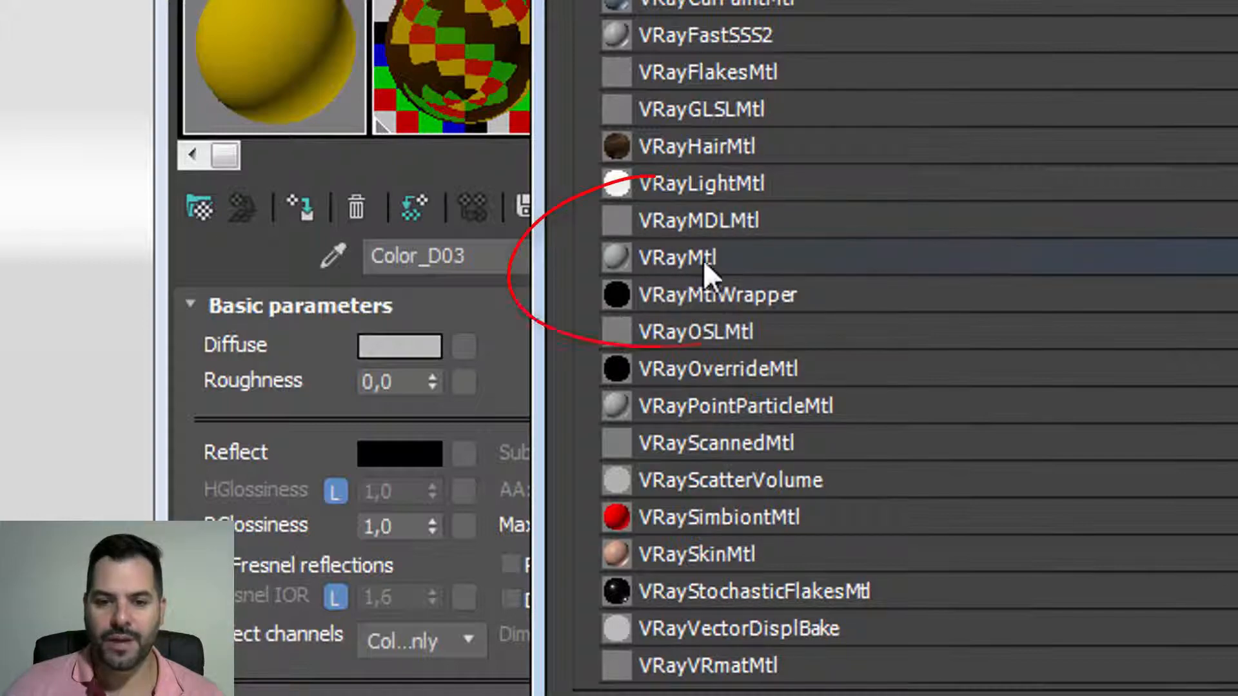
{"action": "double_click", "coordinate": [703, 259]}
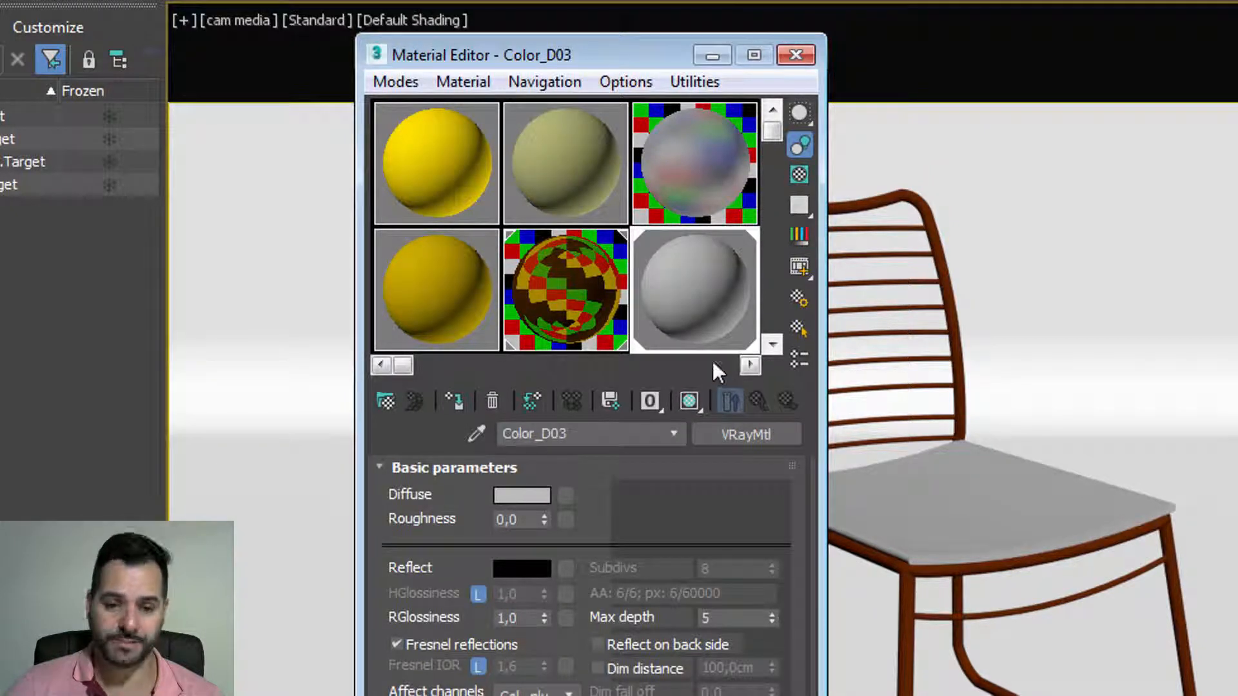
Step: Give Color_D03 a warm beige-grey diffuse (112, 105, 91) and show the checkered background
{"action": "left_click", "coordinate": [521, 494]}
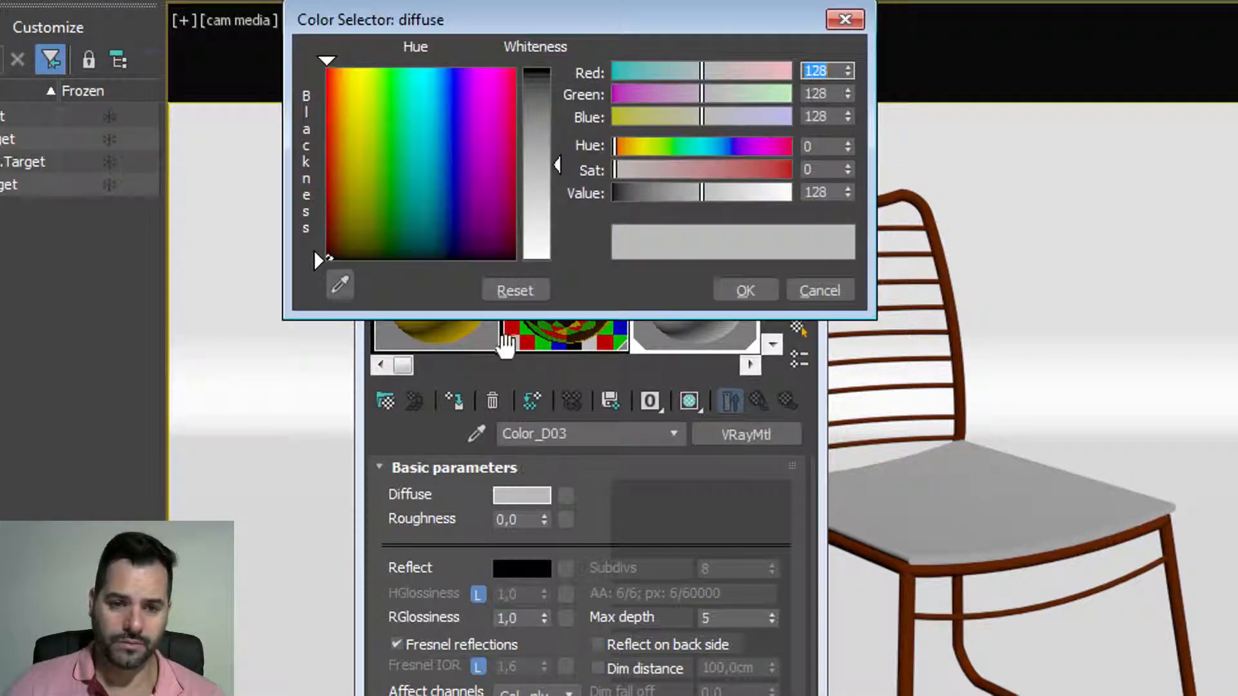
{"action": "left_click_drag", "start_coordinate": [361, 240], "coordinate": [348, 237]}
{"action": "mouse_move", "coordinate": [539, 164]}
{"action": "left_mouse_down"}
{"action": "mouse_move", "coordinate": [538, 119]}
{"action": "mouse_move", "coordinate": [539, 137]}
{"action": "left_mouse_up"}
{"action": "left_click", "coordinate": [733, 285]}
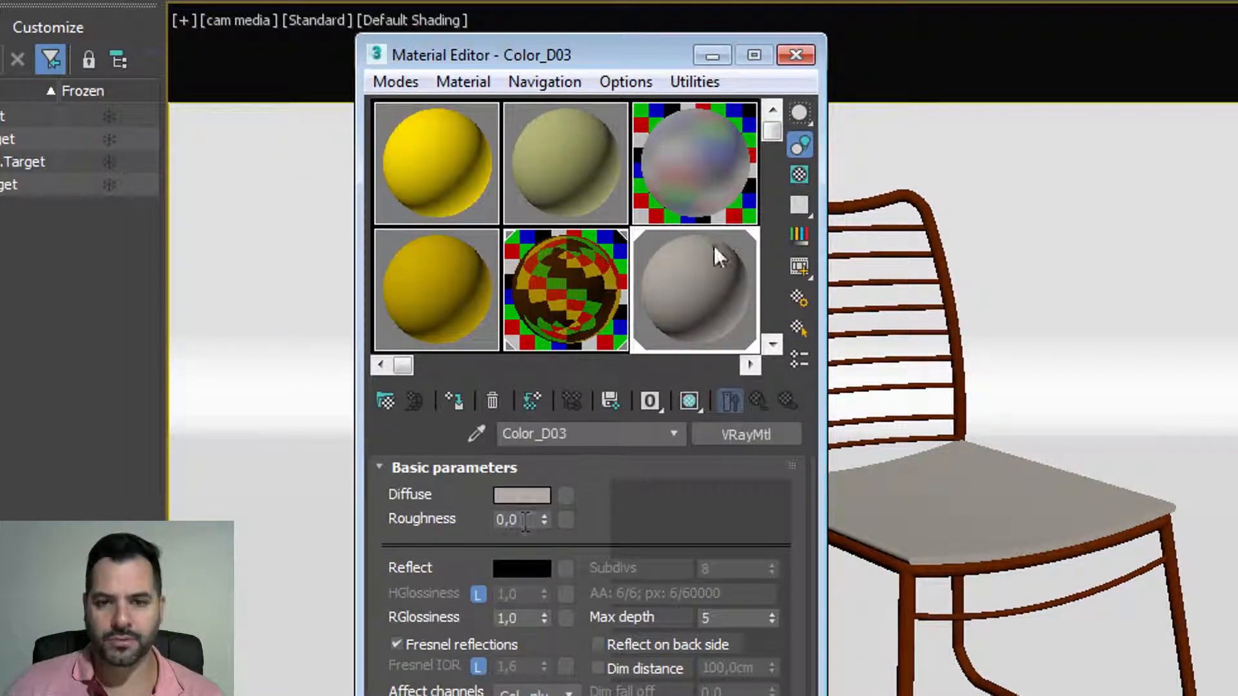
{"action": "left_click", "coordinate": [802, 174]}
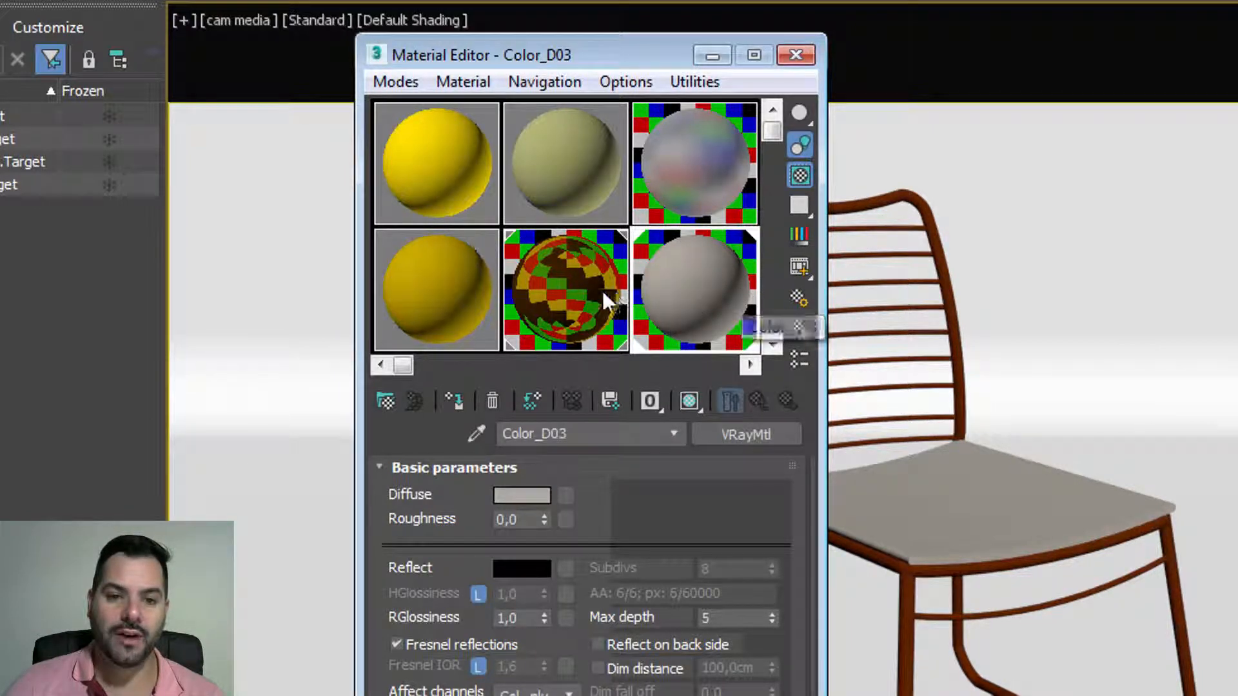
Step: Select the ouro gold material and inspect it in the enlarged preview and checkered background
{"action": "left_click", "coordinate": [583, 285]}
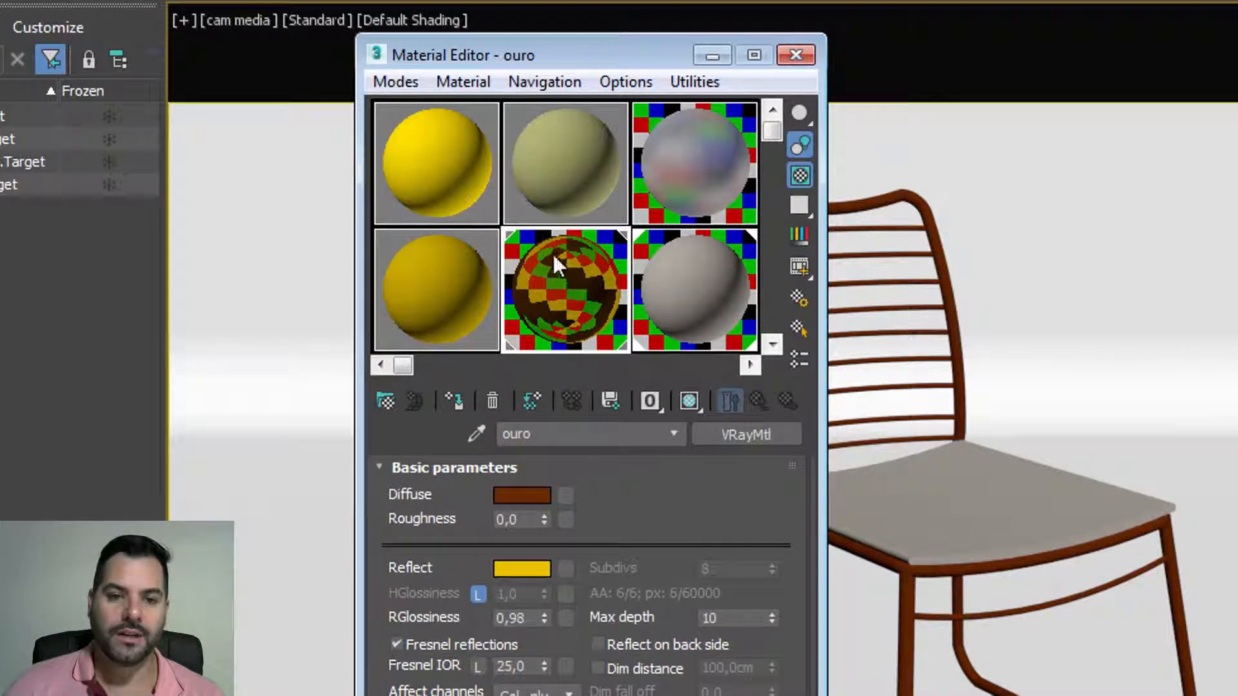
{"action": "double_click", "coordinate": [589, 247]}
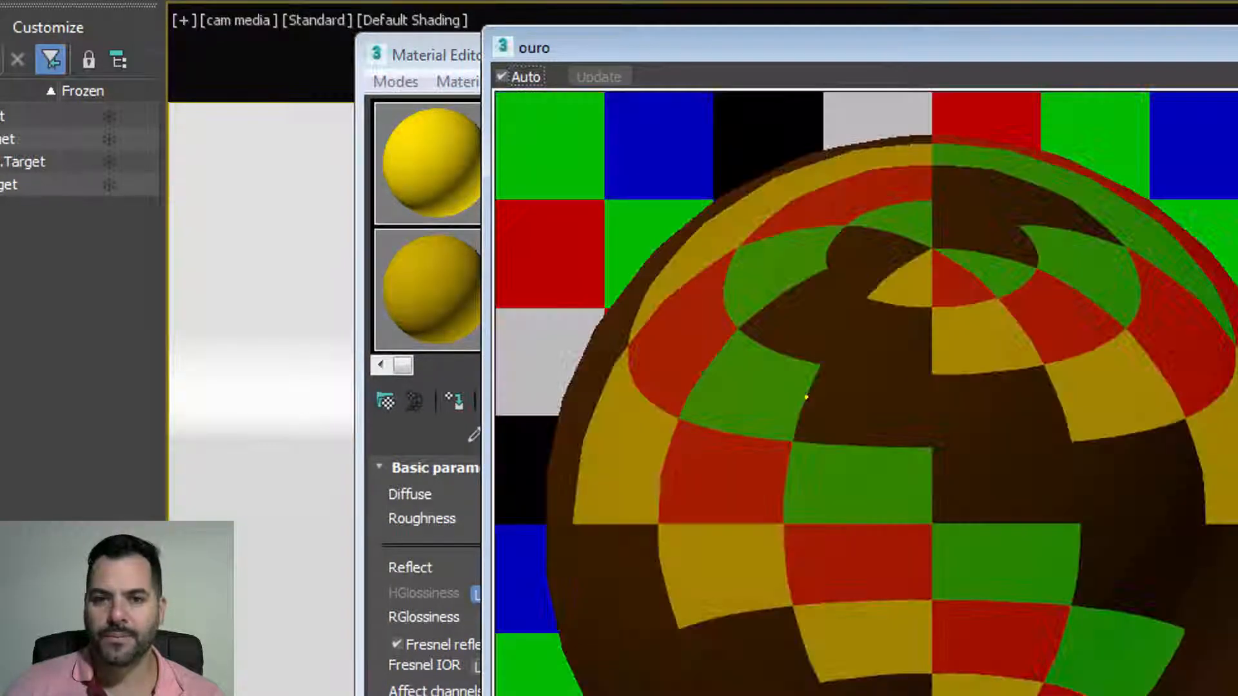
{"action": "left_click", "coordinate": [1232, 48]}
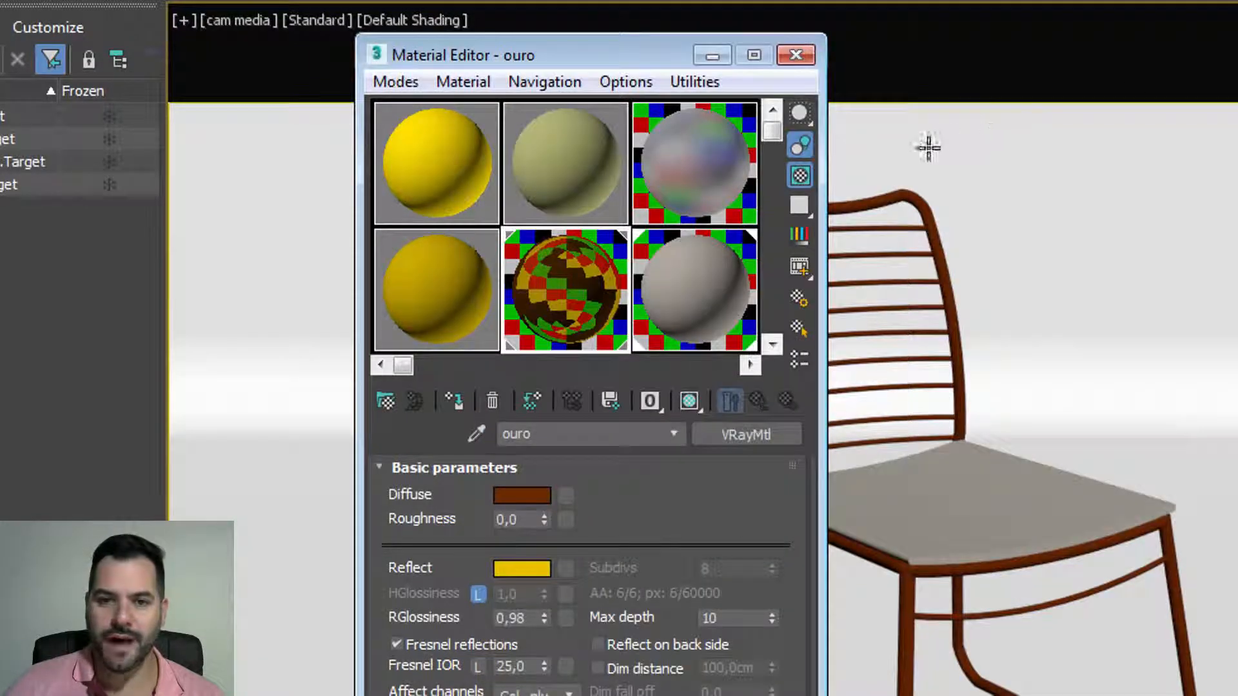
{"action": "left_click", "coordinate": [803, 175]}
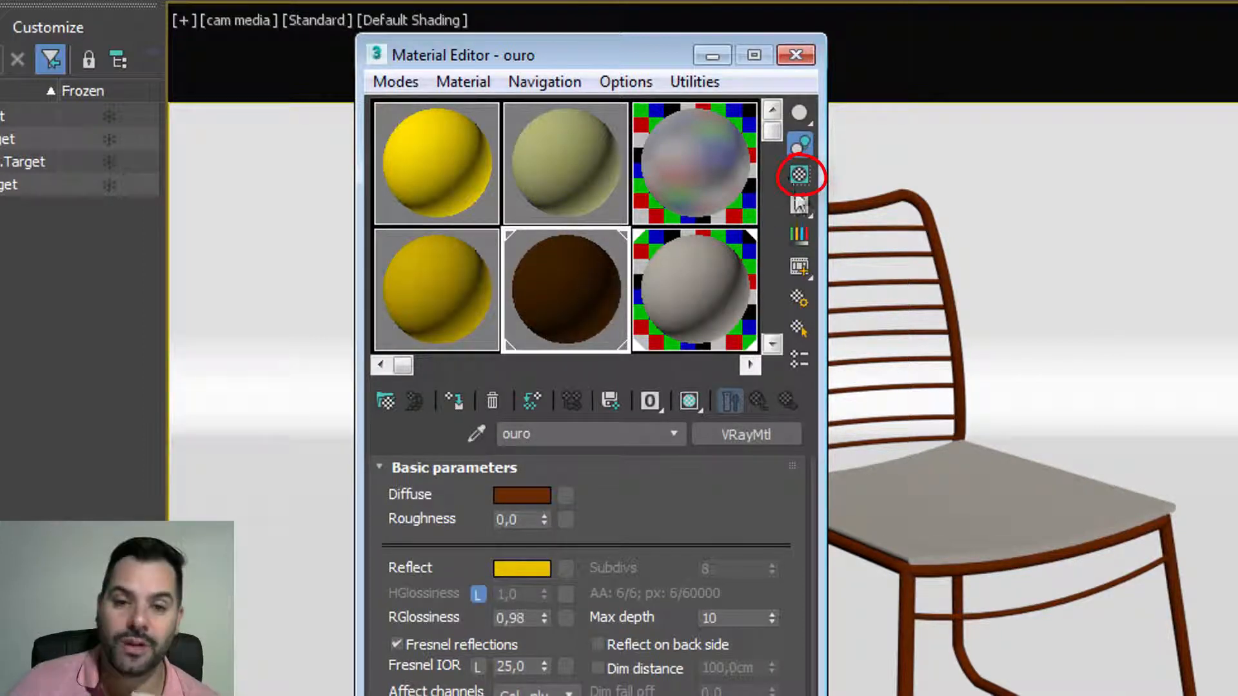
{"action": "left_click", "coordinate": [795, 174]}
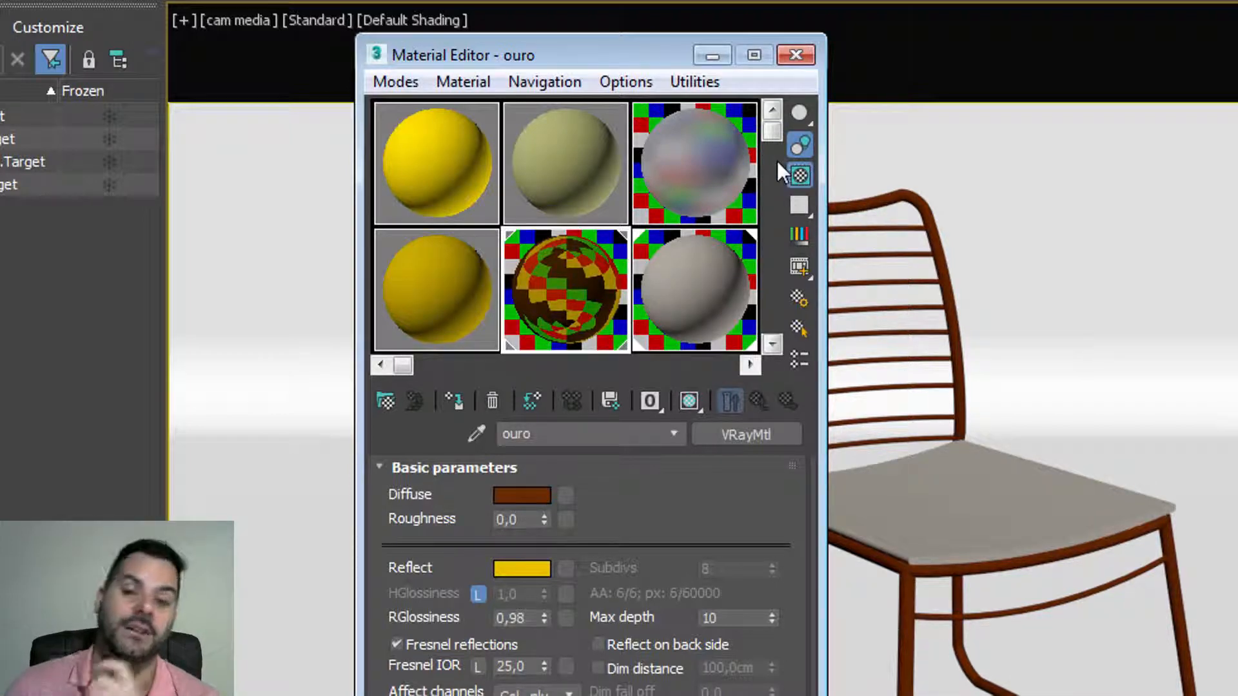
Step: Set ouro's reflection glossiness to 0,88 and start a V-Ray render of the chair
{"action": "left_click_drag", "start_coordinate": [544, 620], "coordinate": [553, 646]}
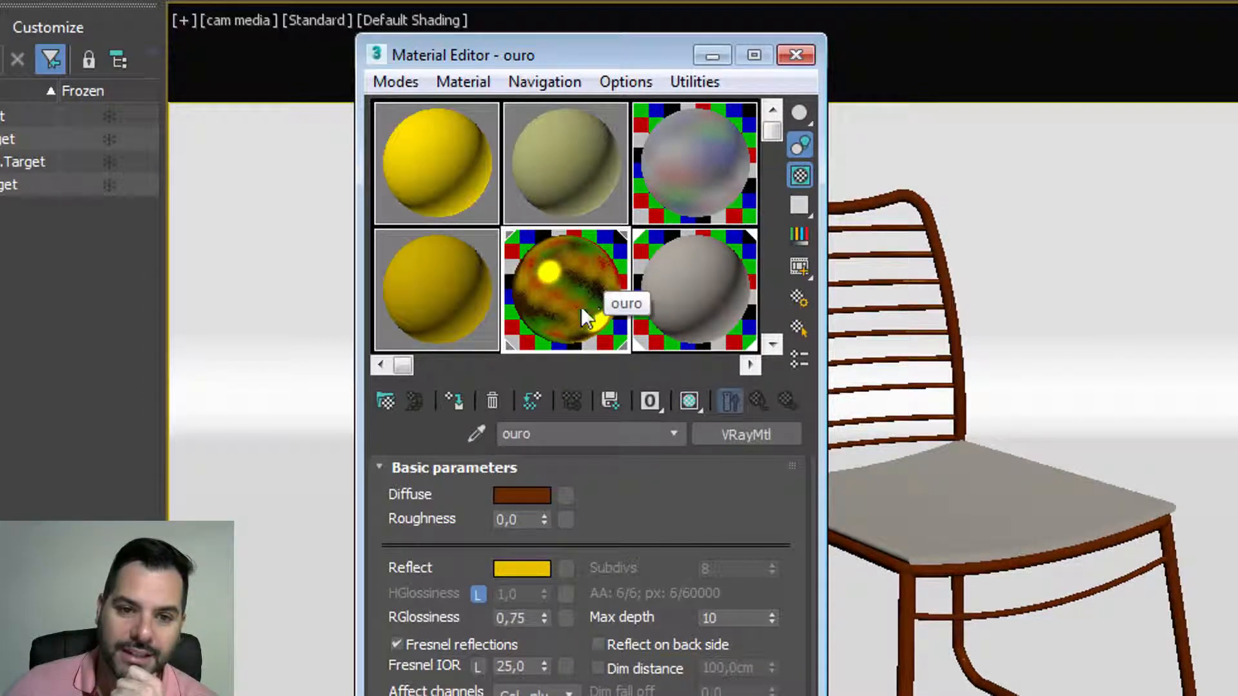
{"action": "left_click_drag", "start_coordinate": [546, 616], "coordinate": [547, 600]}
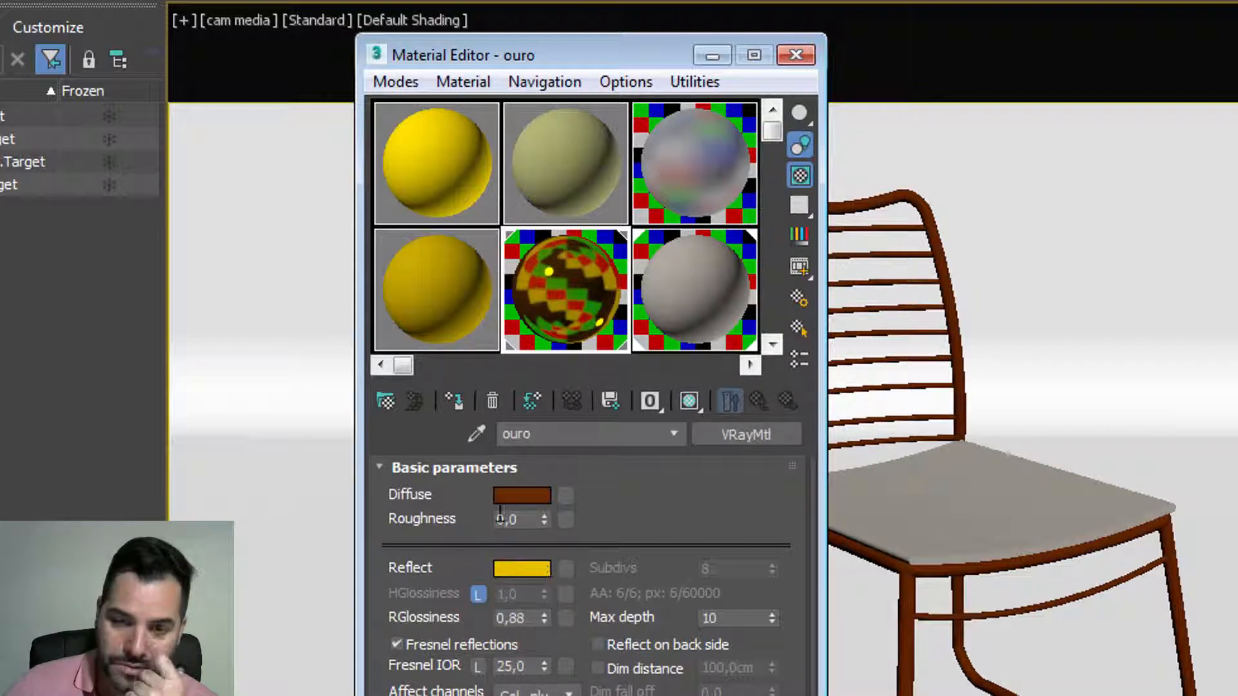
{"action": "left_click", "coordinate": [711, 56]}
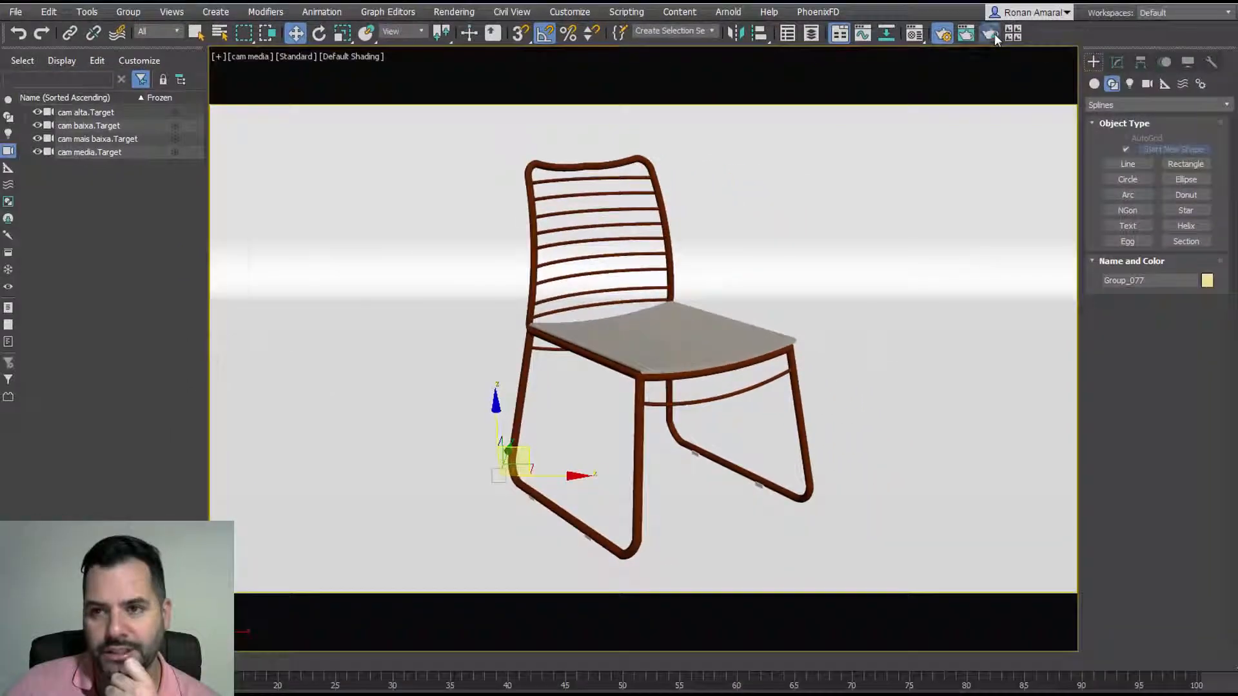
{"action": "left_click", "coordinate": [991, 33]}
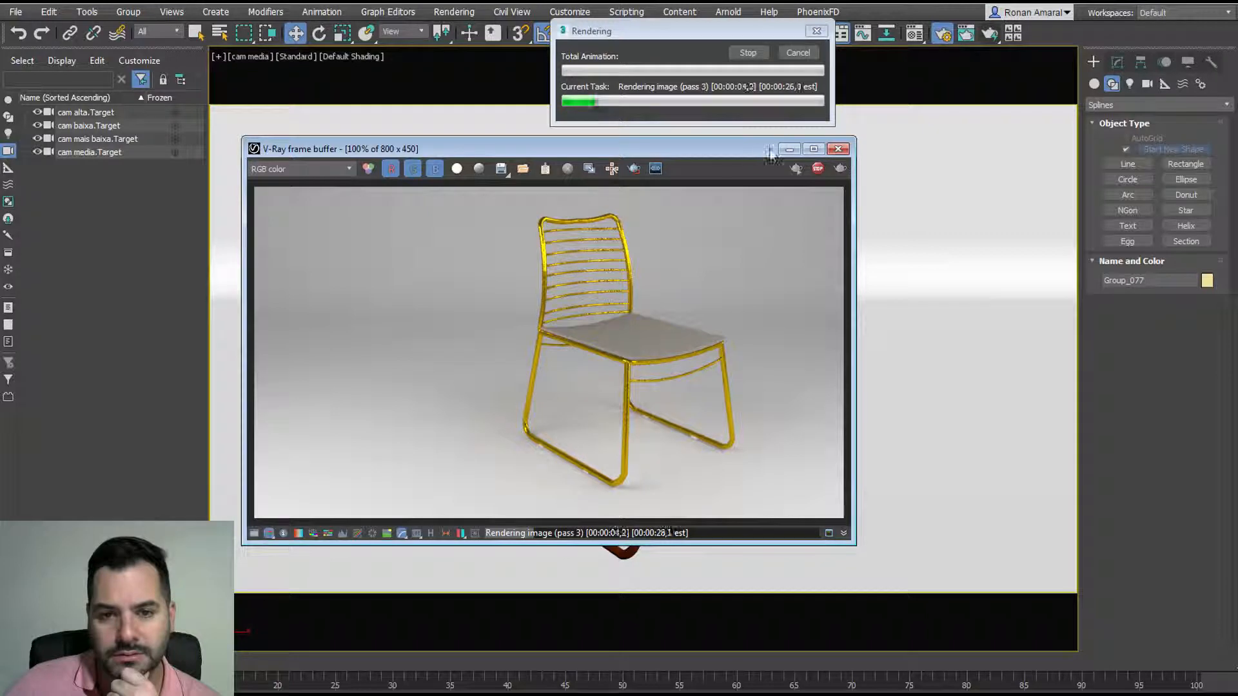
Step: Let the V-Ray render finish at 1927 passes, view it full screen and zoom, then close it
{"action": "left_click_drag", "start_coordinate": [752, 147], "coordinate": [789, 149]}
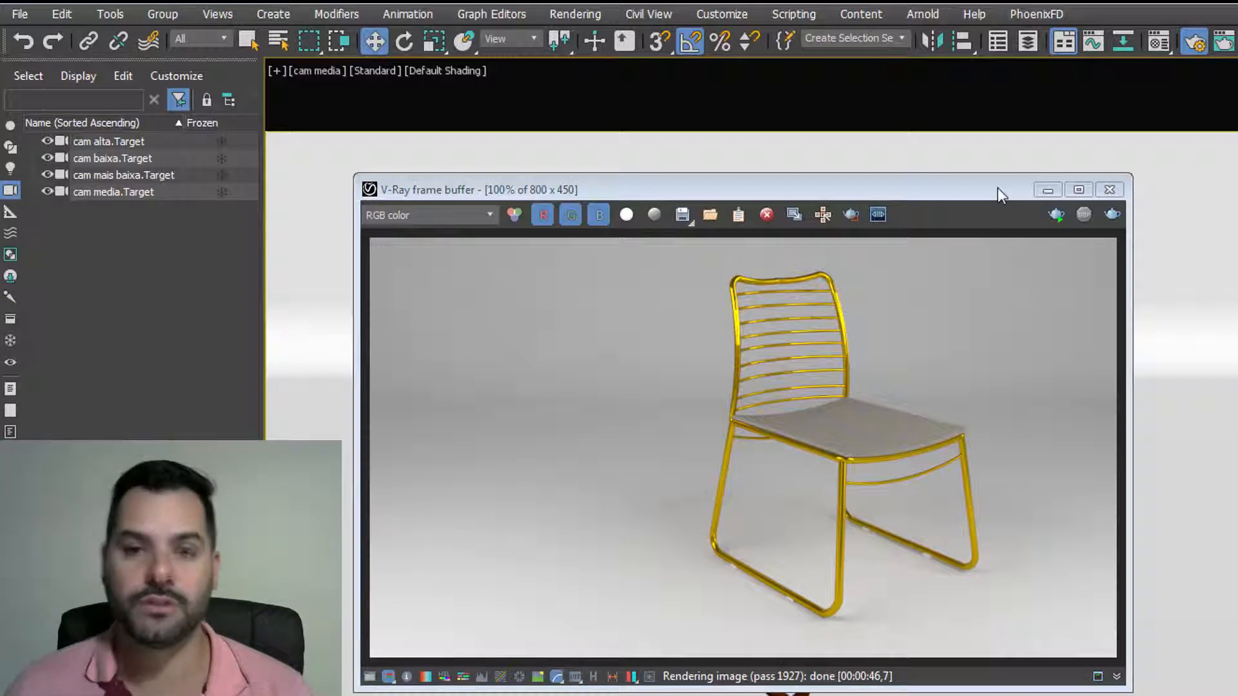
{"action": "left_click", "coordinate": [1088, 193]}
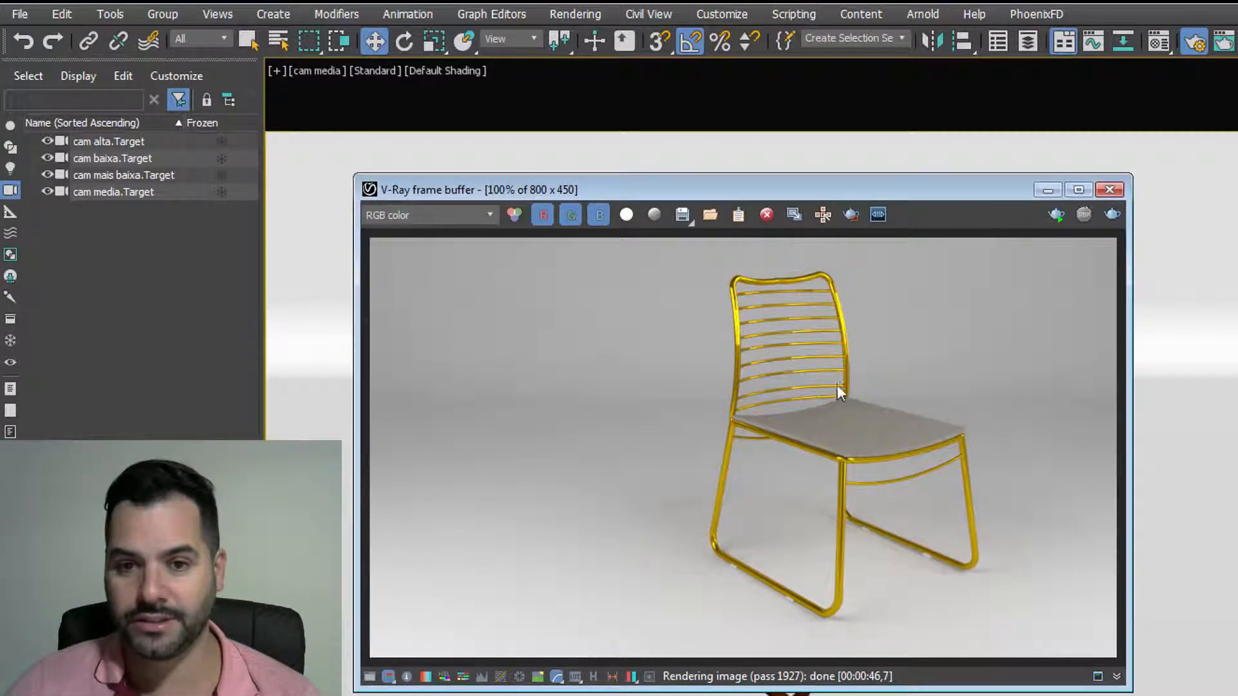
{"action": "scroll", "coordinate": [767, 378], "scroll_direction": "up", "scroll_amount": 2}
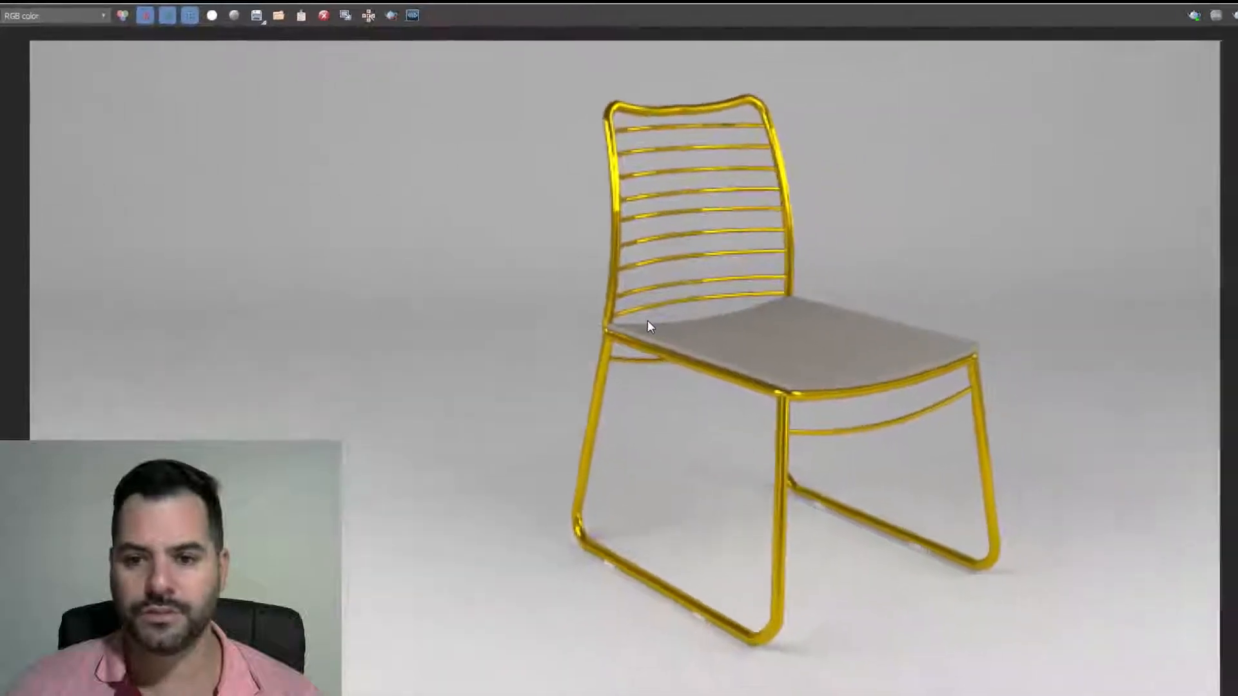
{"action": "scroll", "coordinate": [767, 378], "scroll_direction": "down", "scroll_amount": 3}
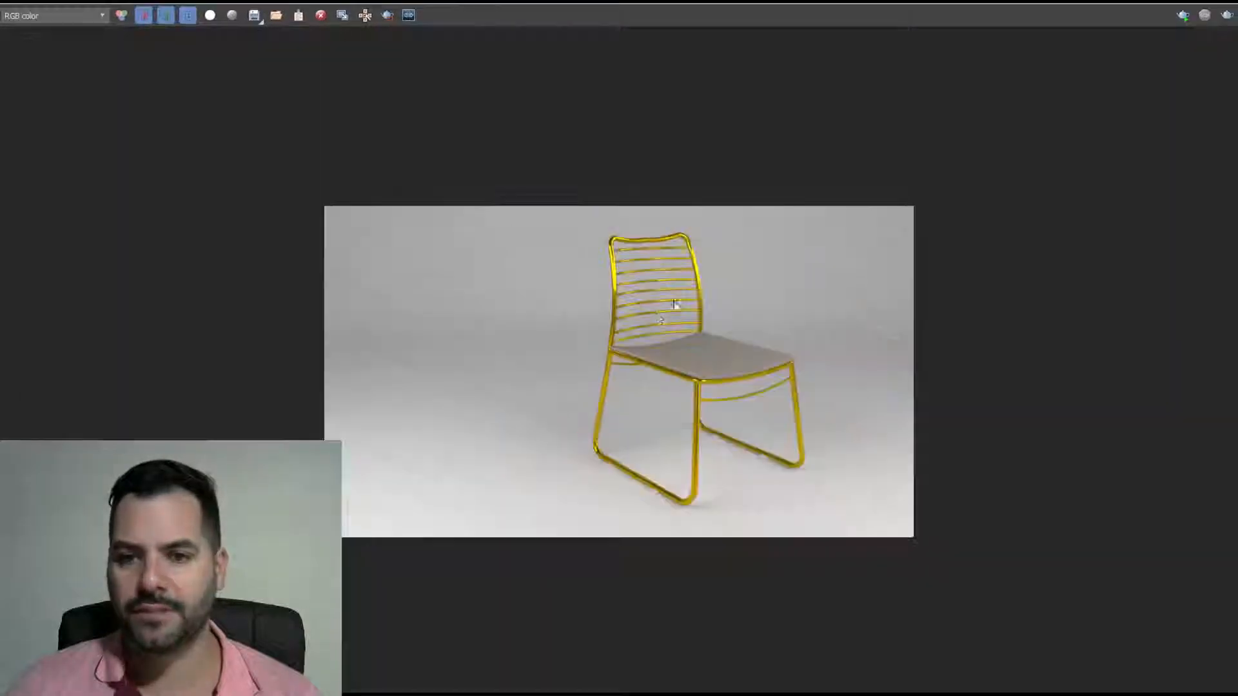
{"action": "left_click", "coordinate": [1220, 5]}
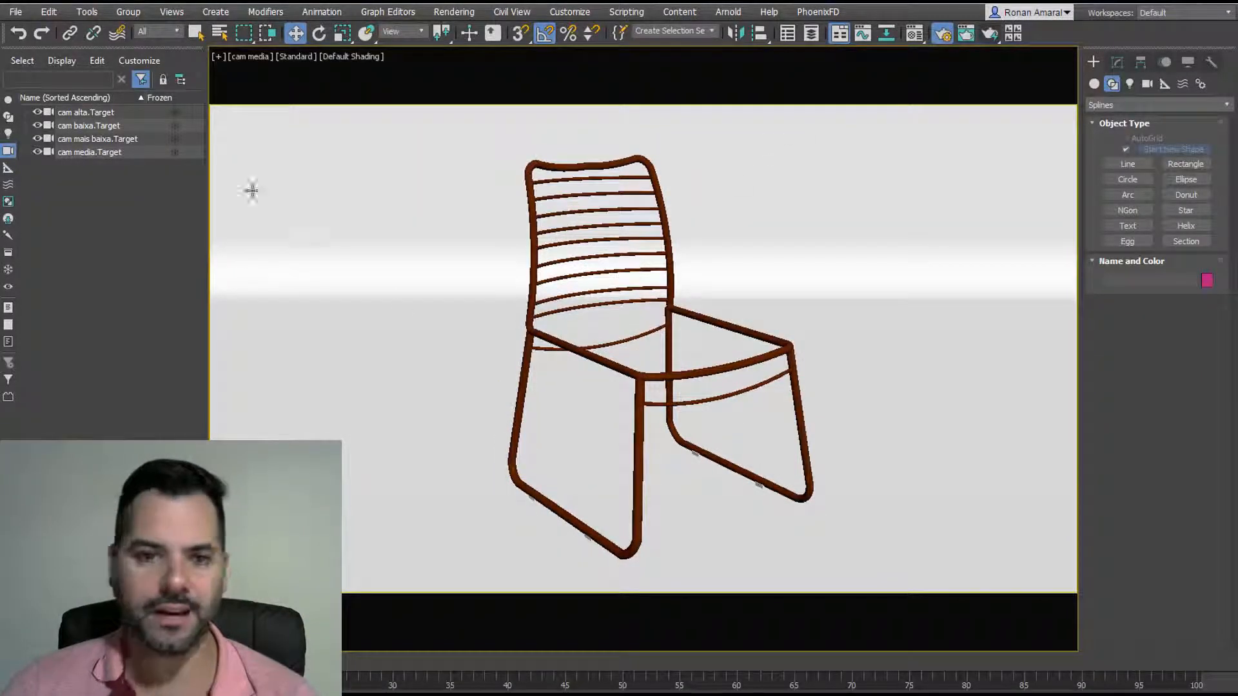
Step: Delete the chair, attempt to import luminaria.skp, and dismiss the SketchUp importer crash errors
{"action": "left_click", "coordinate": [527, 330]}
{"action": "key", "text": "Delete"}
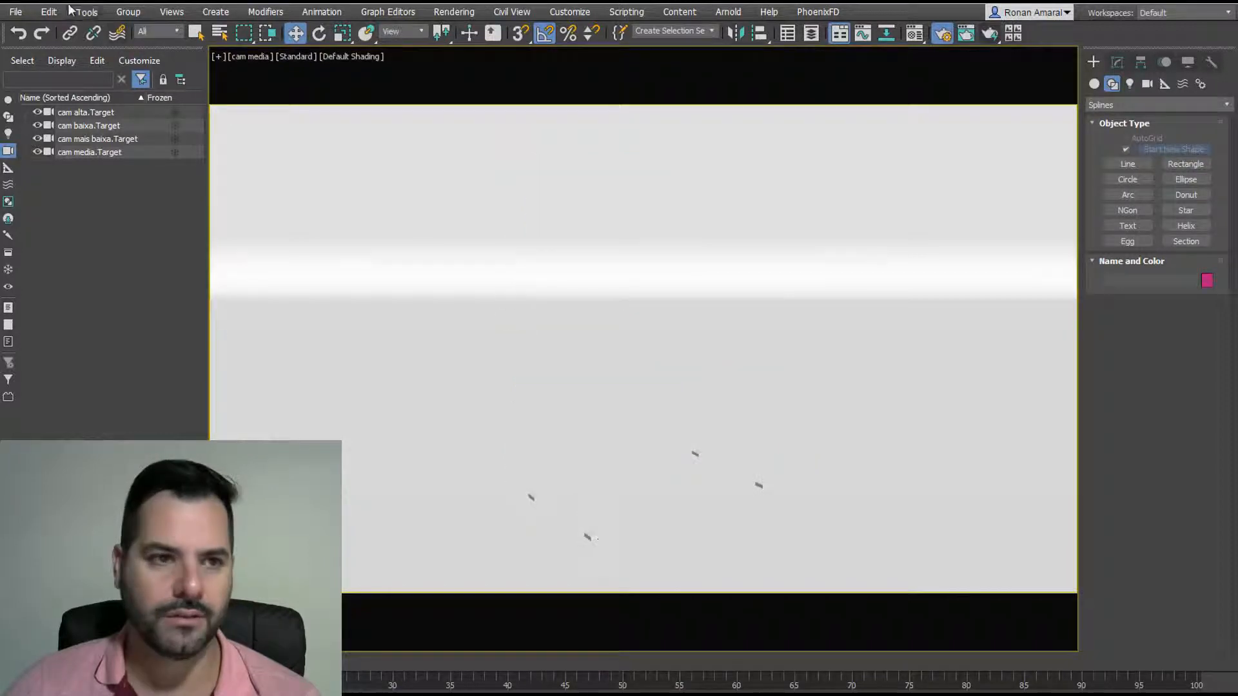
{"action": "left_click", "coordinate": [15, 12]}
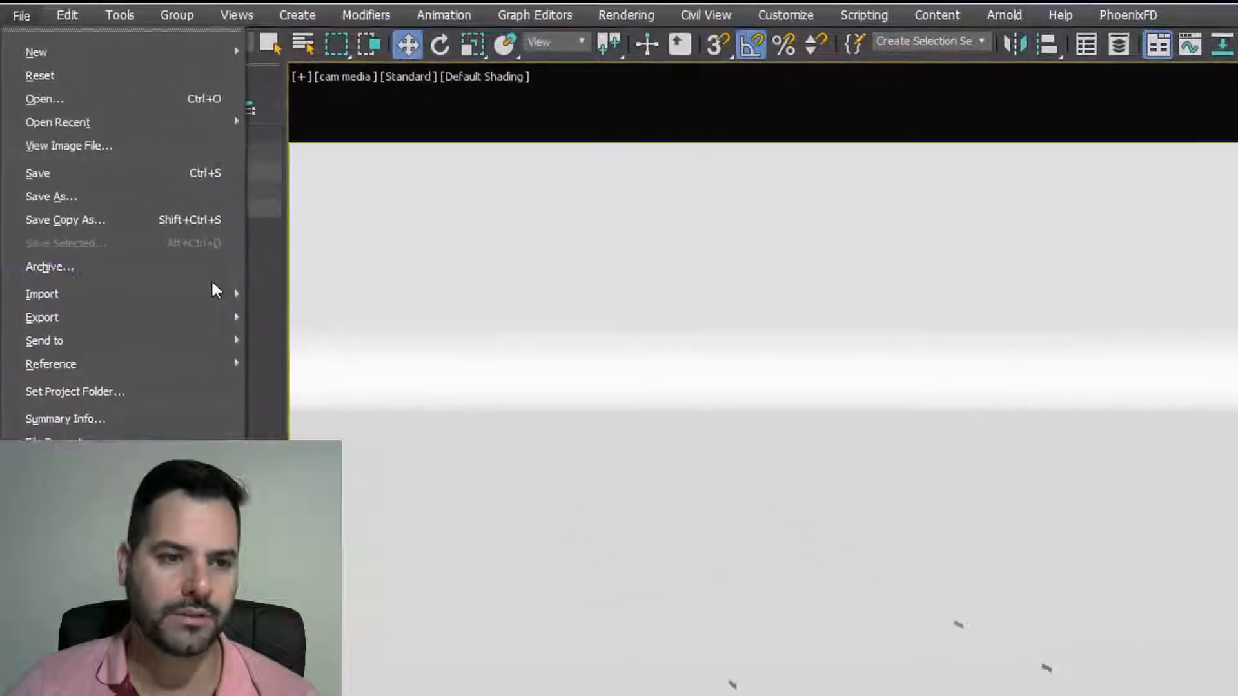
{"action": "mouse_move", "coordinate": [216, 293]}
{"action": "left_click", "coordinate": [290, 308]}
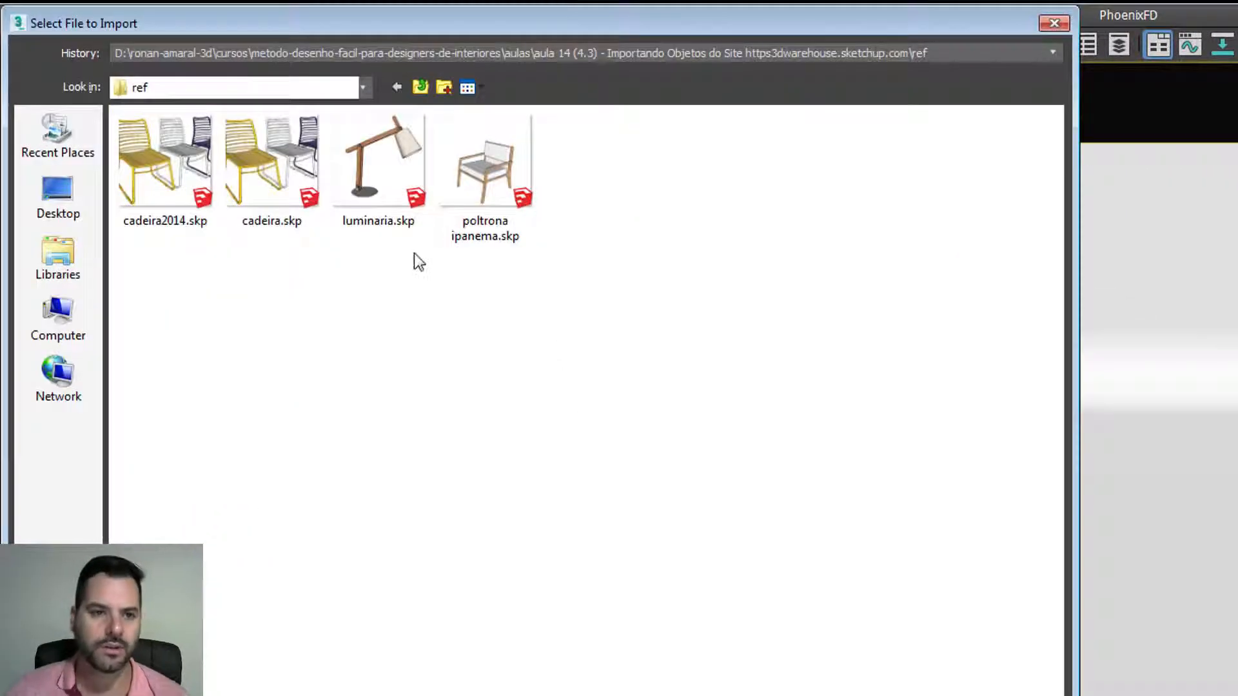
{"action": "left_click", "coordinate": [388, 169]}
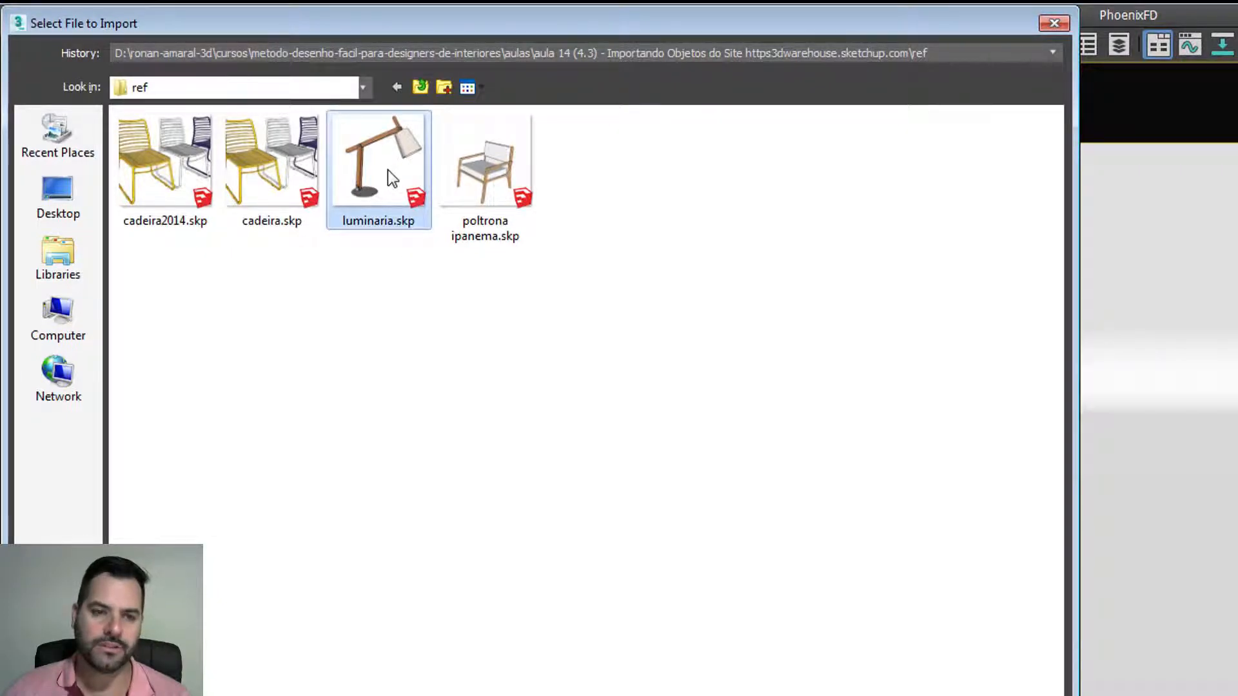
{"action": "double_click", "coordinate": [388, 169]}
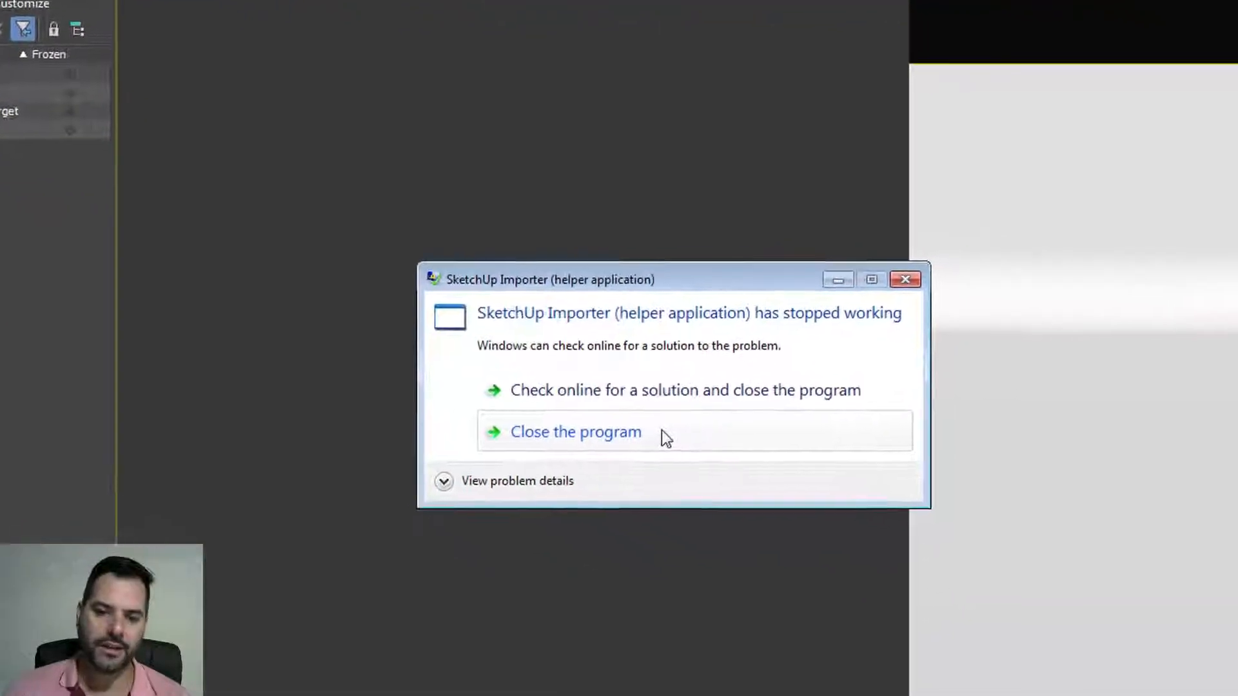
{"action": "left_click", "coordinate": [662, 431]}
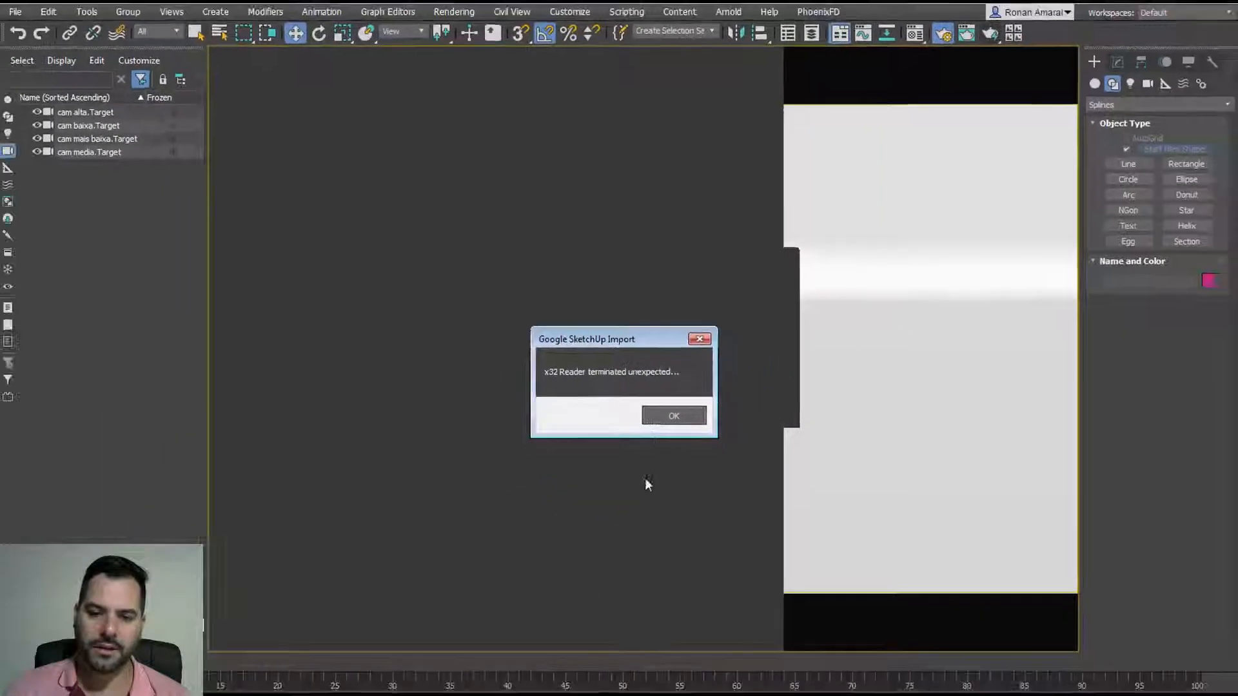
{"action": "left_click", "coordinate": [661, 415]}
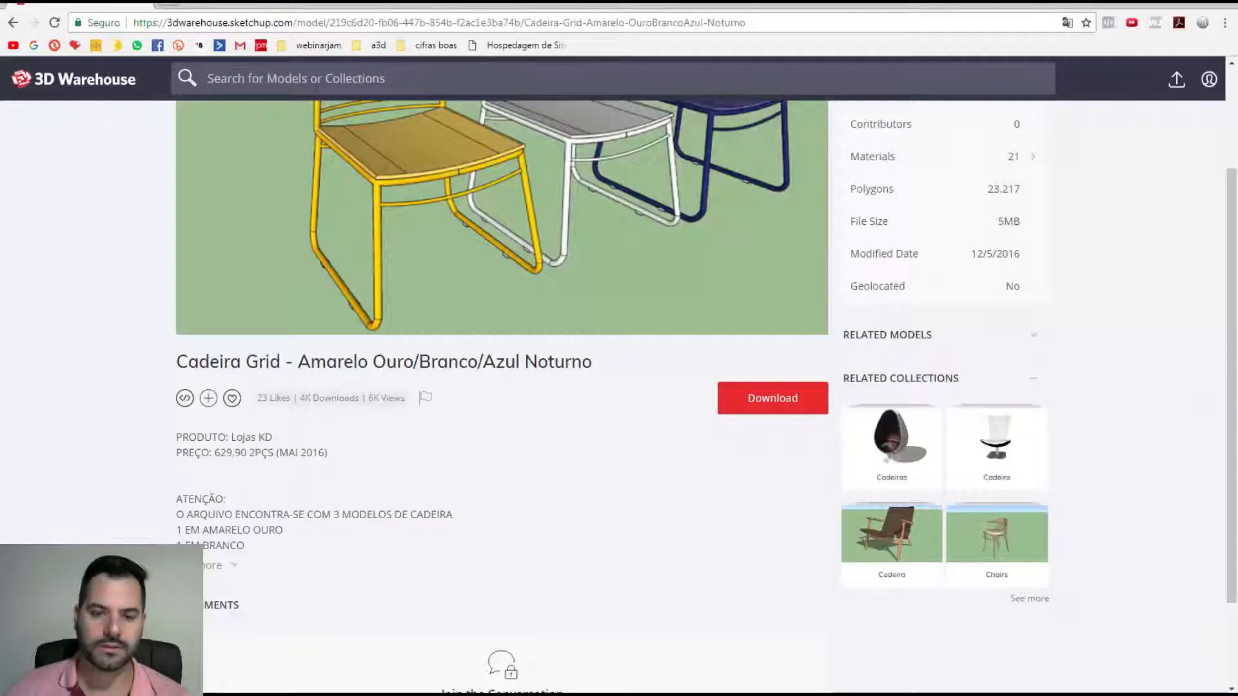
Step: Search 3D Warehouse for 'luminaria' and open the Ibira table lamp page
{"action": "left_click", "coordinate": [402, 80]}
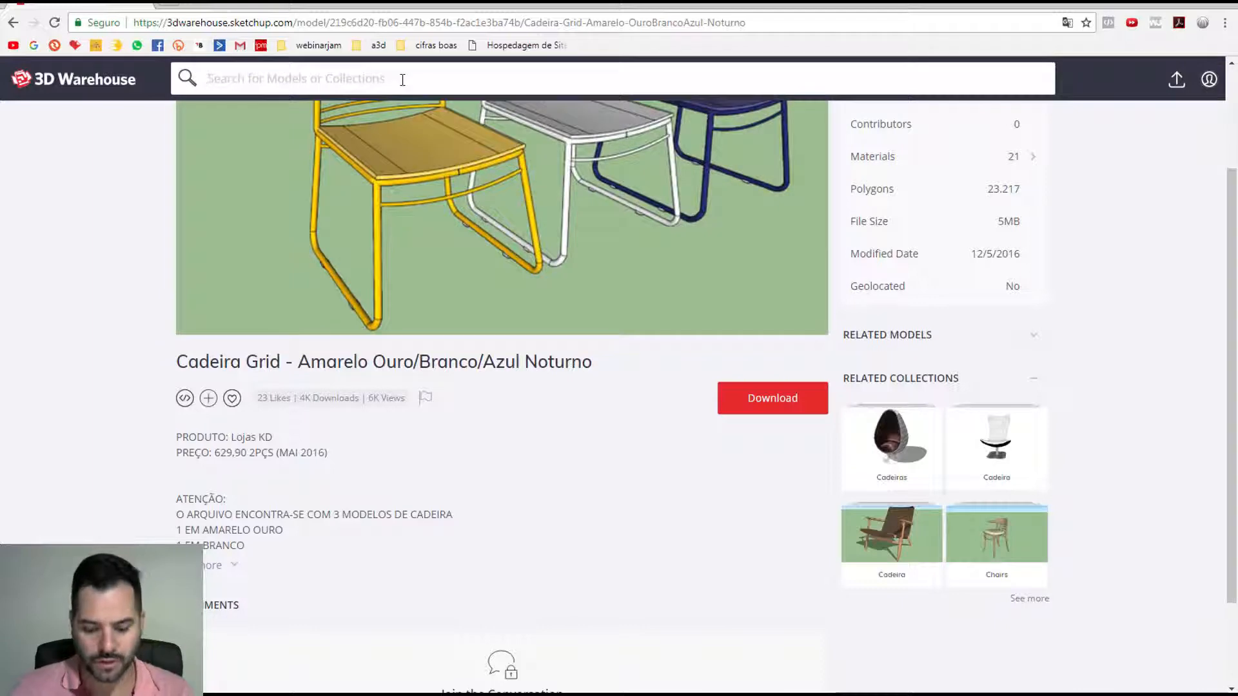
{"action": "type", "text": "lum"}
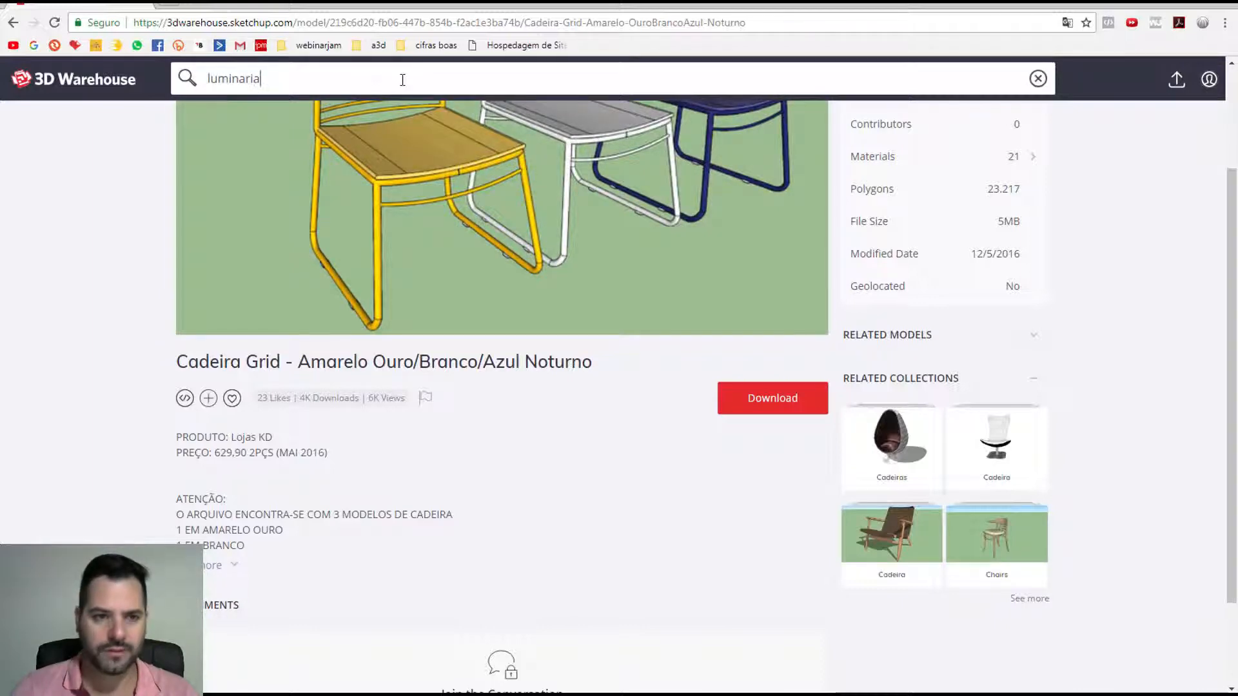
{"action": "type", "text": "inaria"}
{"action": "key", "text": "Return"}
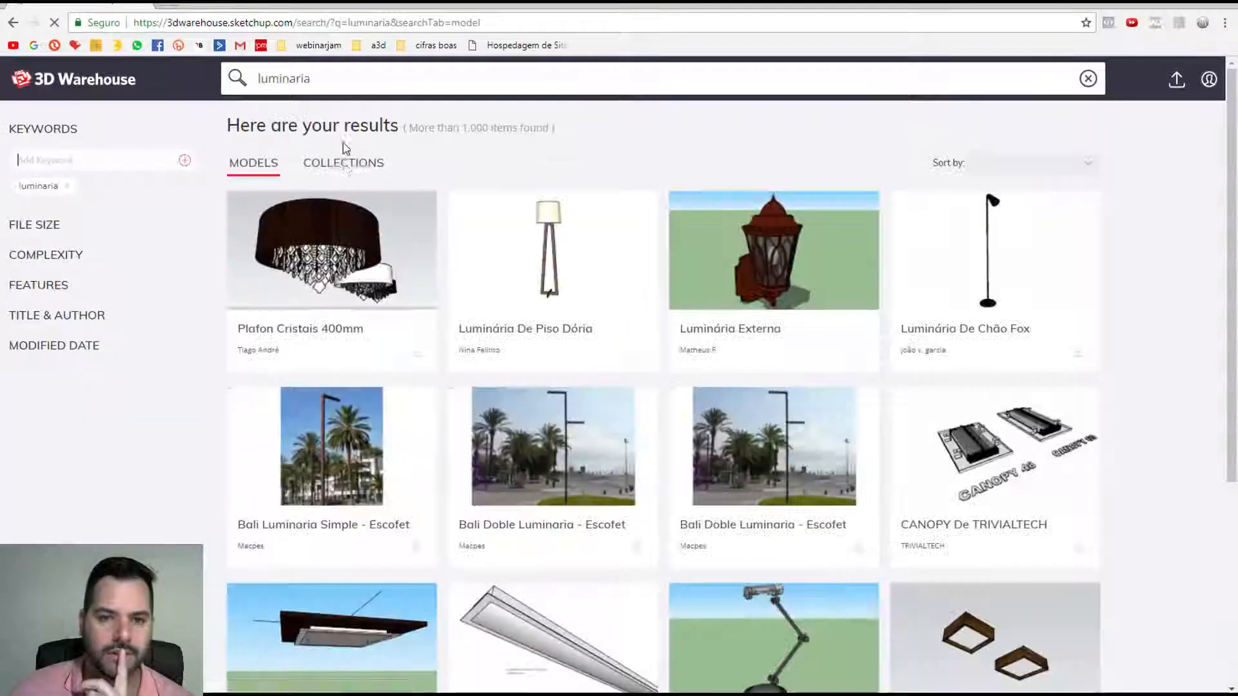
{"action": "scroll", "coordinate": [635, 377], "scroll_direction": "down", "scroll_amount": 6}
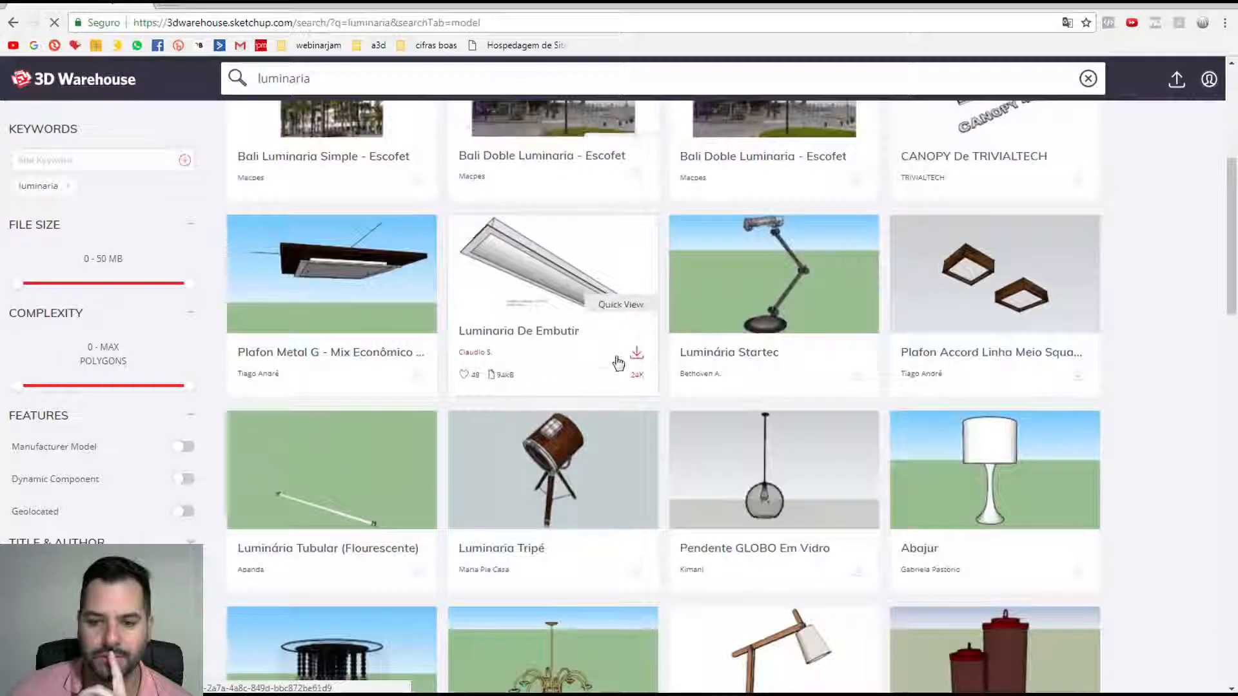
{"action": "scroll", "coordinate": [618, 364], "scroll_direction": "down", "scroll_amount": 5}
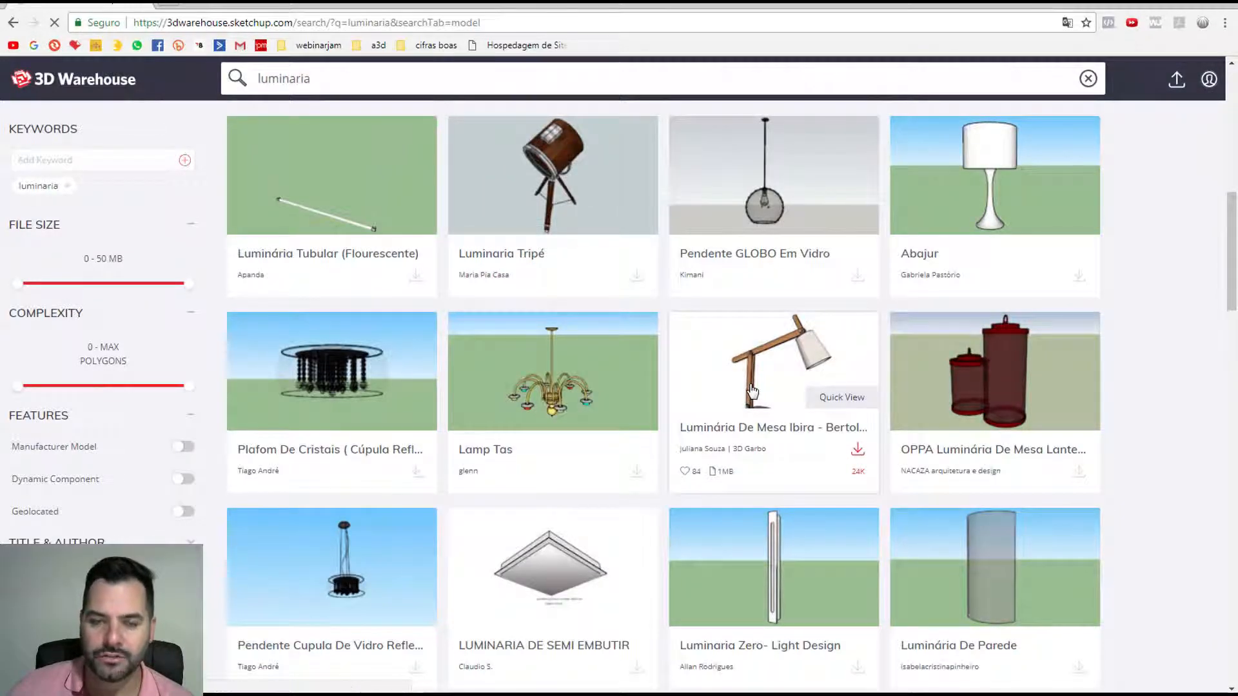
{"action": "left_click", "coordinate": [751, 390]}
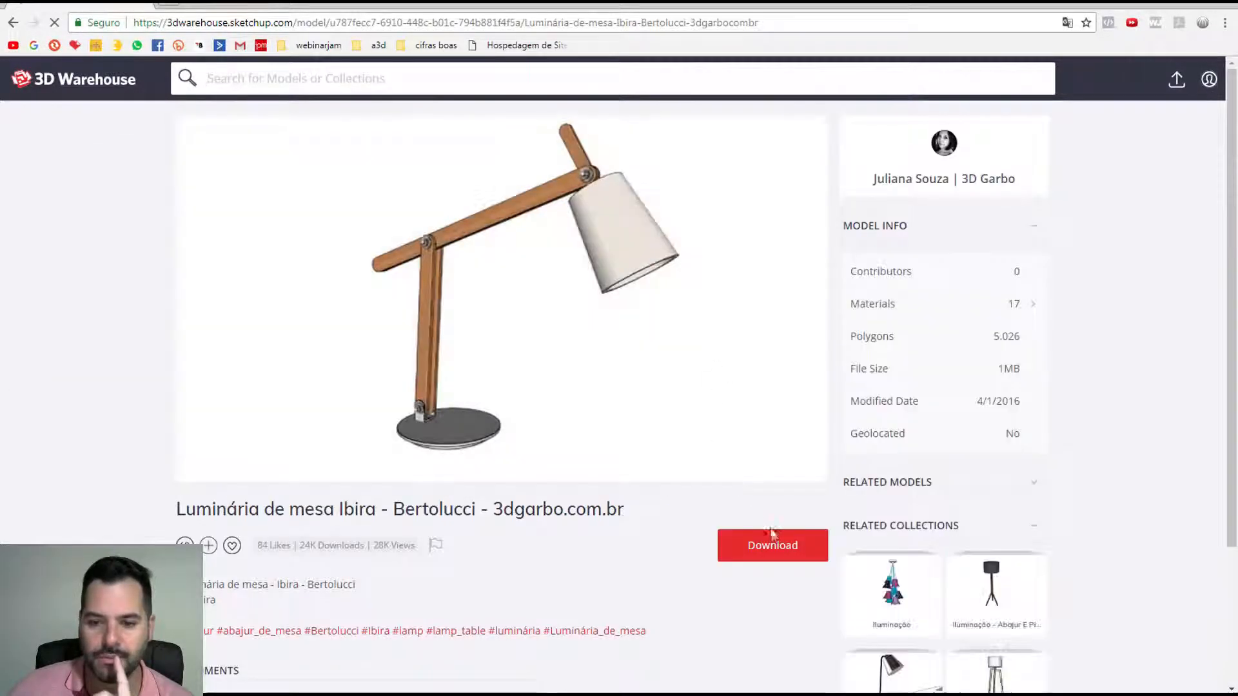
Step: Download the lamp as a SketchUp 2014 model saved as luminaria2014.skp
{"action": "left_click", "coordinate": [777, 545]}
{"action": "left_click", "coordinate": [779, 568]}
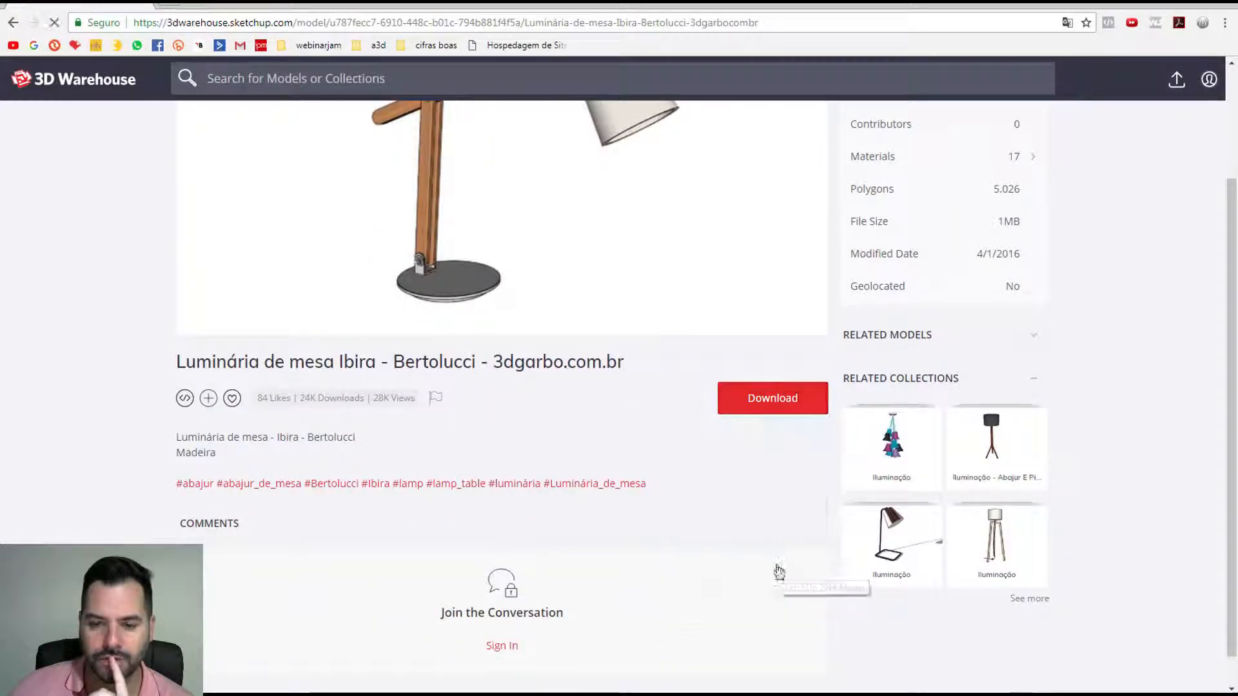
{"action": "left_click", "coordinate": [619, 216]}
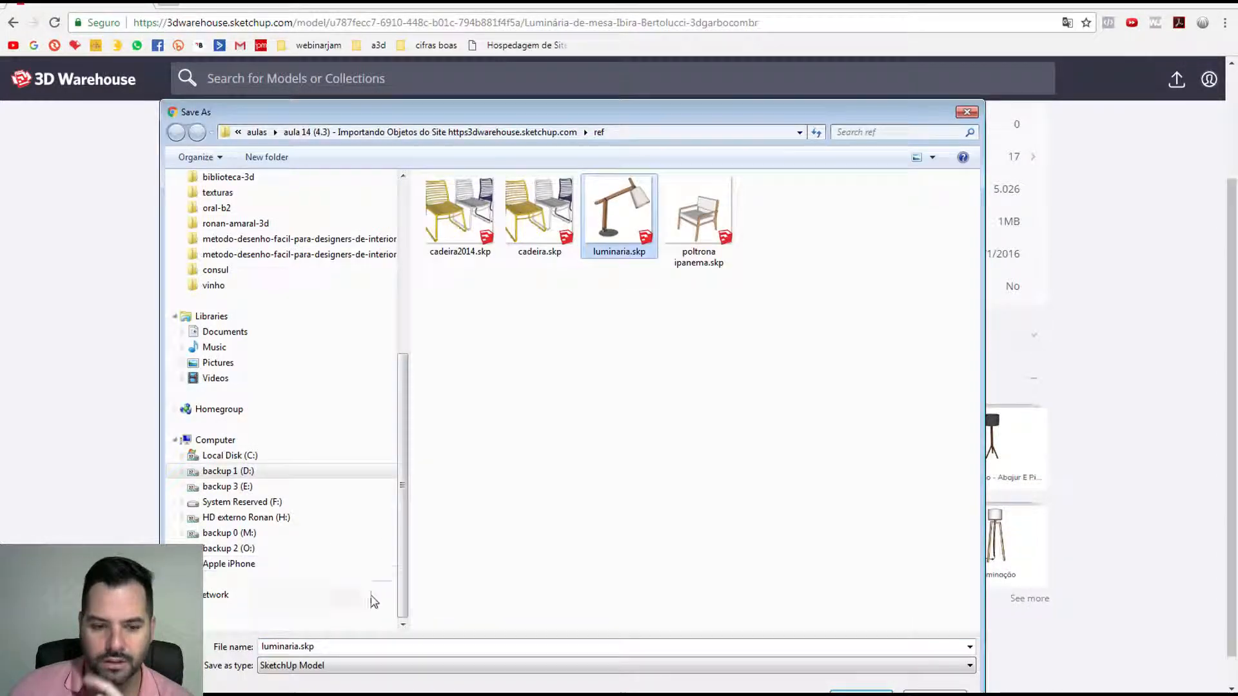
{"action": "left_click", "coordinate": [299, 647]}
{"action": "left_click", "coordinate": [299, 647]}
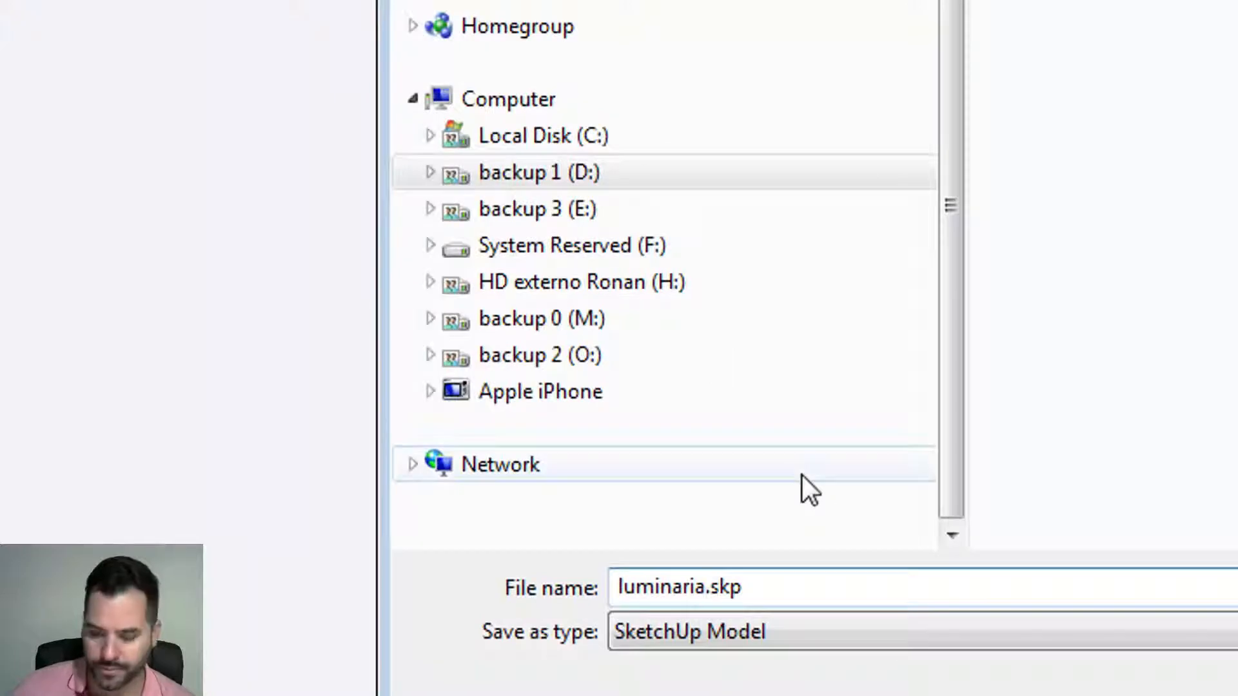
{"action": "type", "text": "2014"}
{"action": "key", "text": "Return"}
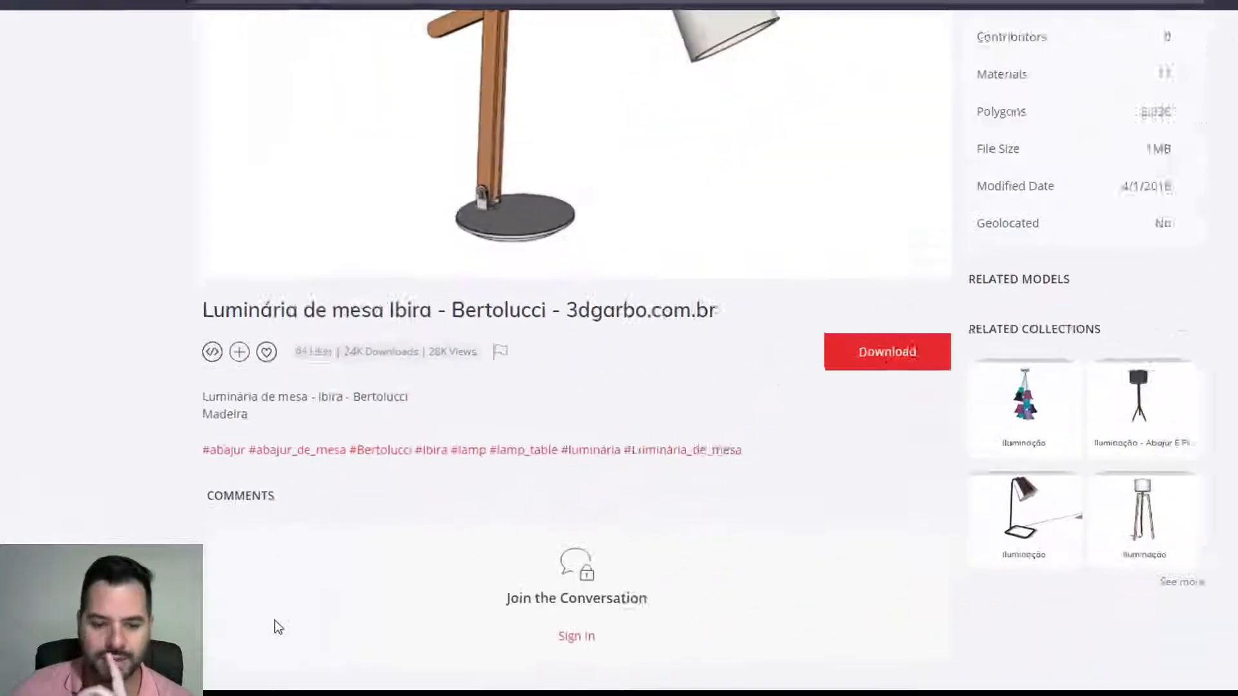
{"action": "key", "text": "alt+Tab"}
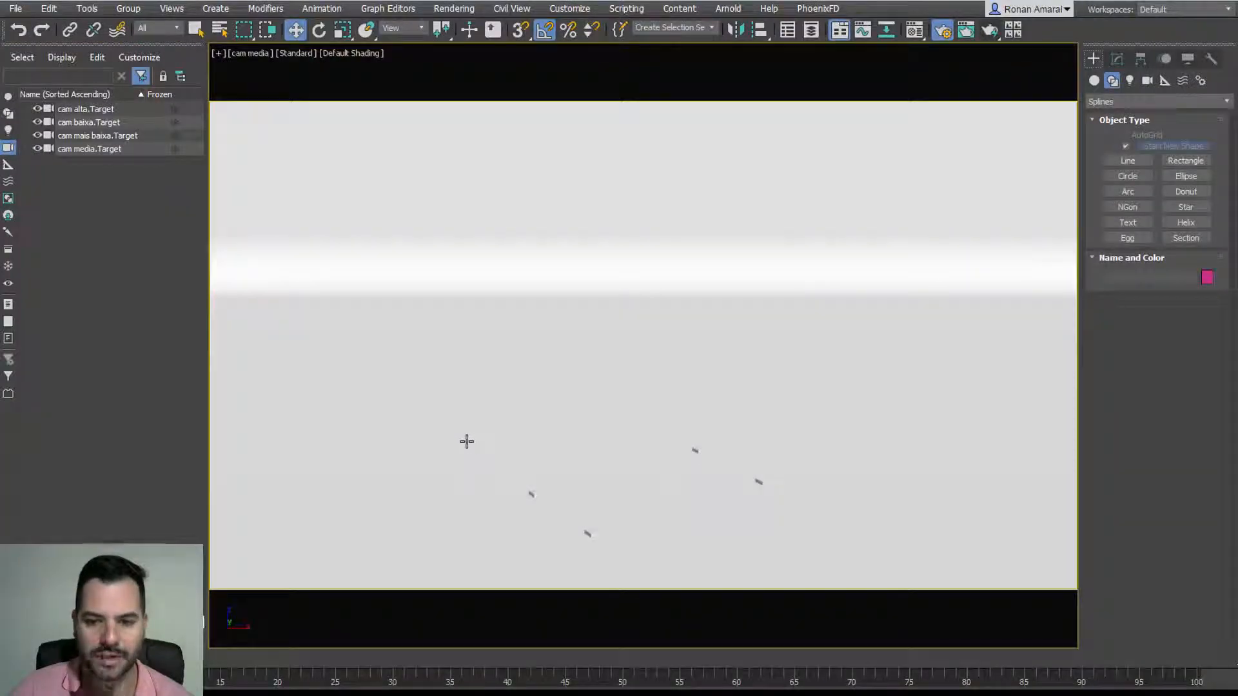
Step: Delete the four small leftover objects using a wireframe view
{"action": "key", "text": "F3"}
{"action": "left_click_drag", "start_coordinate": [466, 416], "coordinate": [798, 565]}
{"action": "key", "text": "Delete"}
{"action": "key", "text": "F3"}
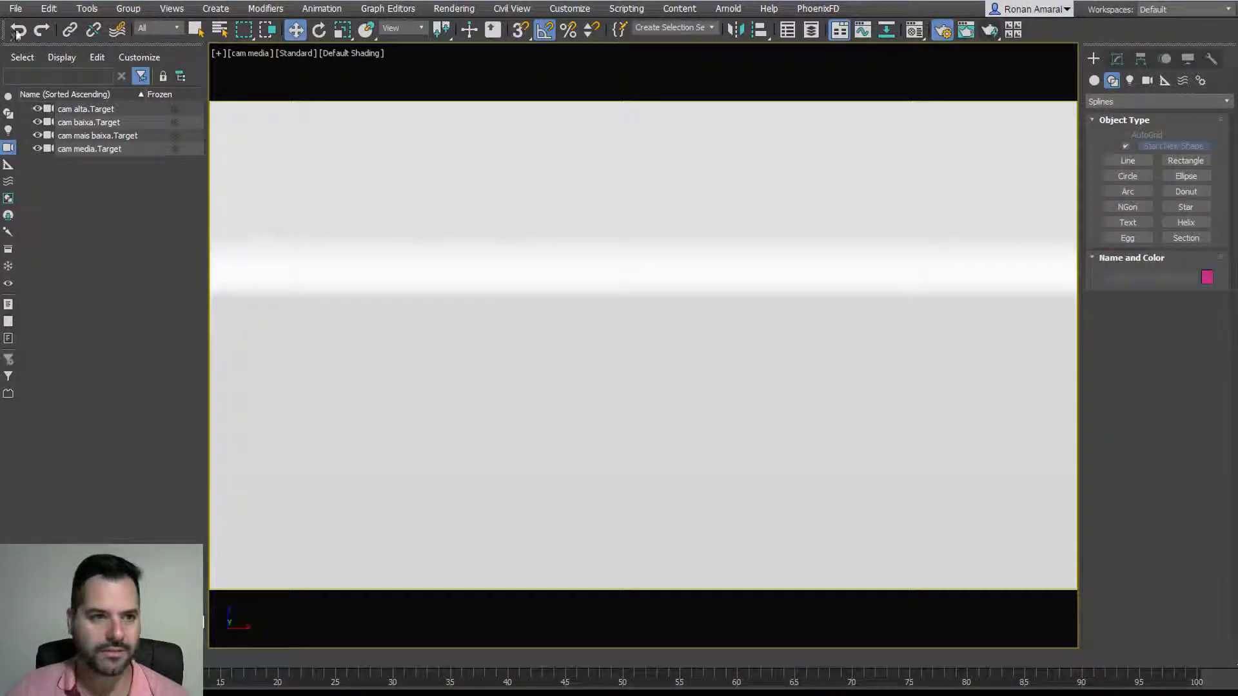
Step: Import the SketchUp chair model into the scene with the default import settings
{"action": "left_click", "coordinate": [11, 10]}
{"action": "mouse_move", "coordinate": [122, 205]}
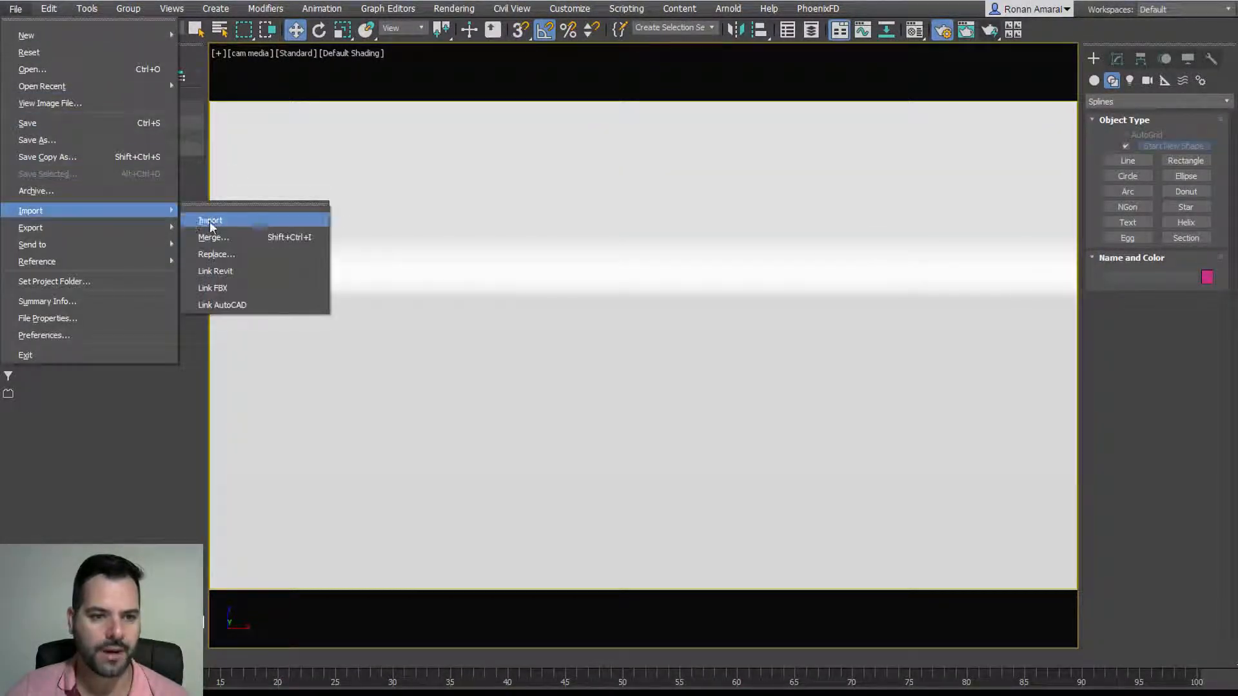
{"action": "left_click", "coordinate": [210, 221]}
{"action": "double_click", "coordinate": [307, 174]}
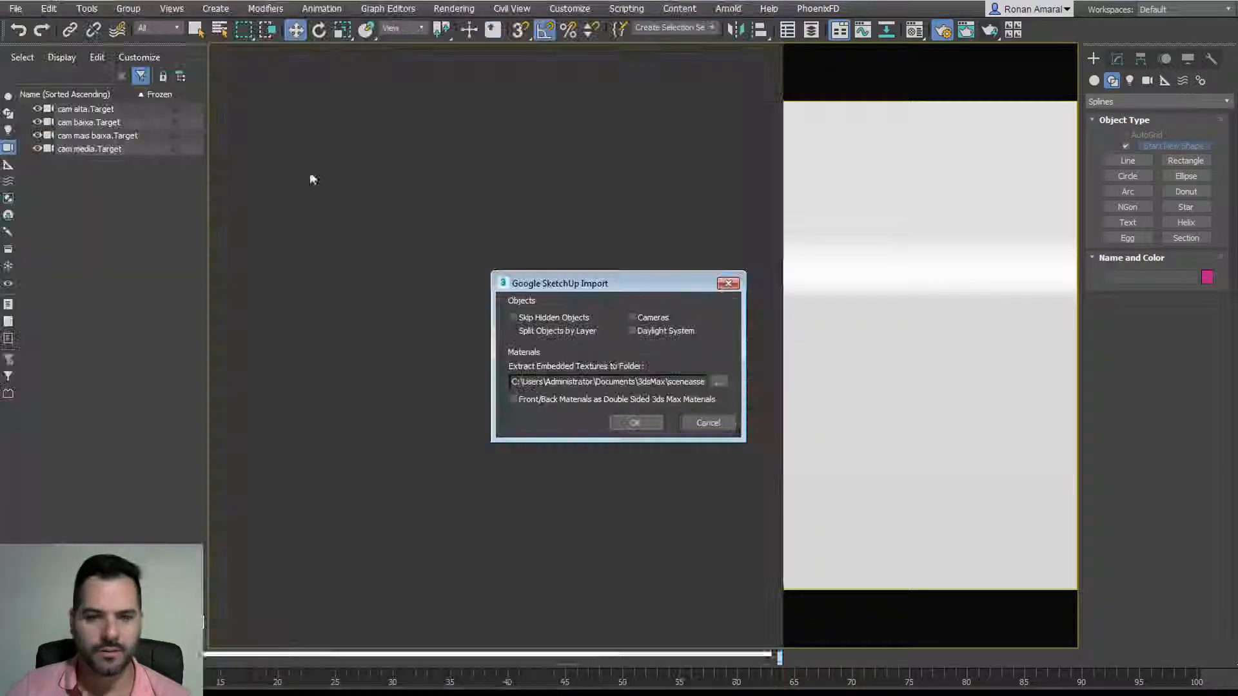
{"action": "left_click", "coordinate": [638, 418]}
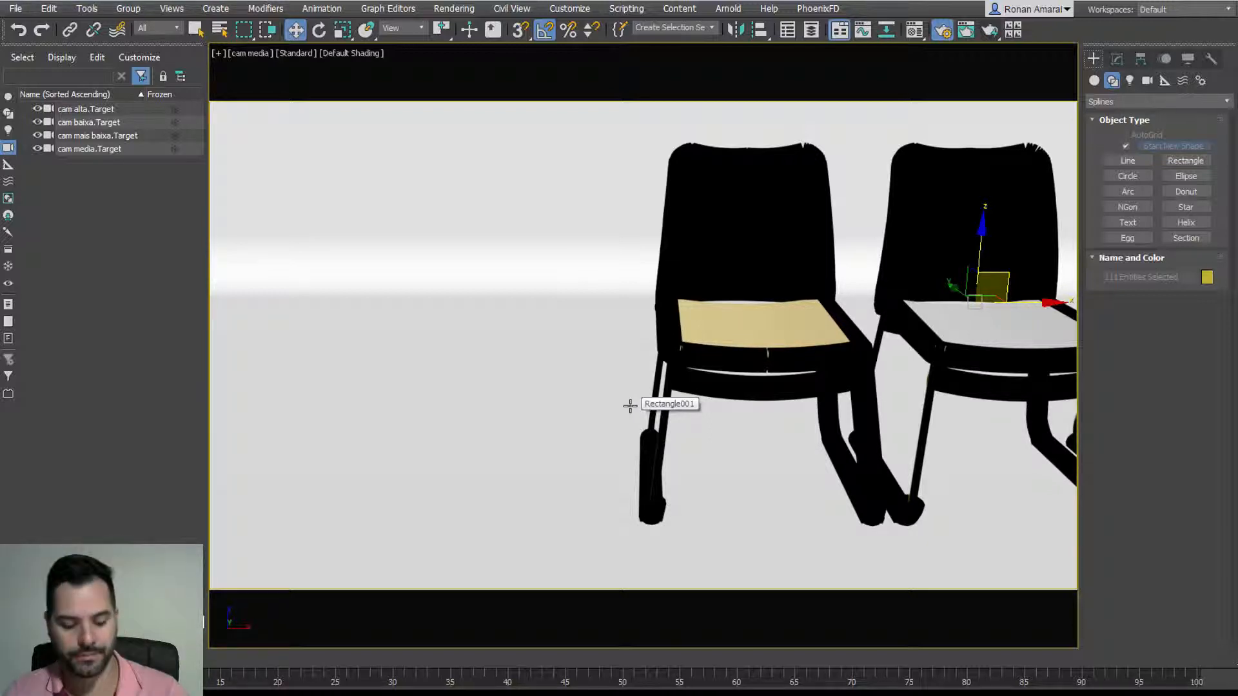
Step: Delete the Rectangle001 backdrop and switch the camera view to Perspective framing the three chairs
{"action": "key", "text": "alt+q"}
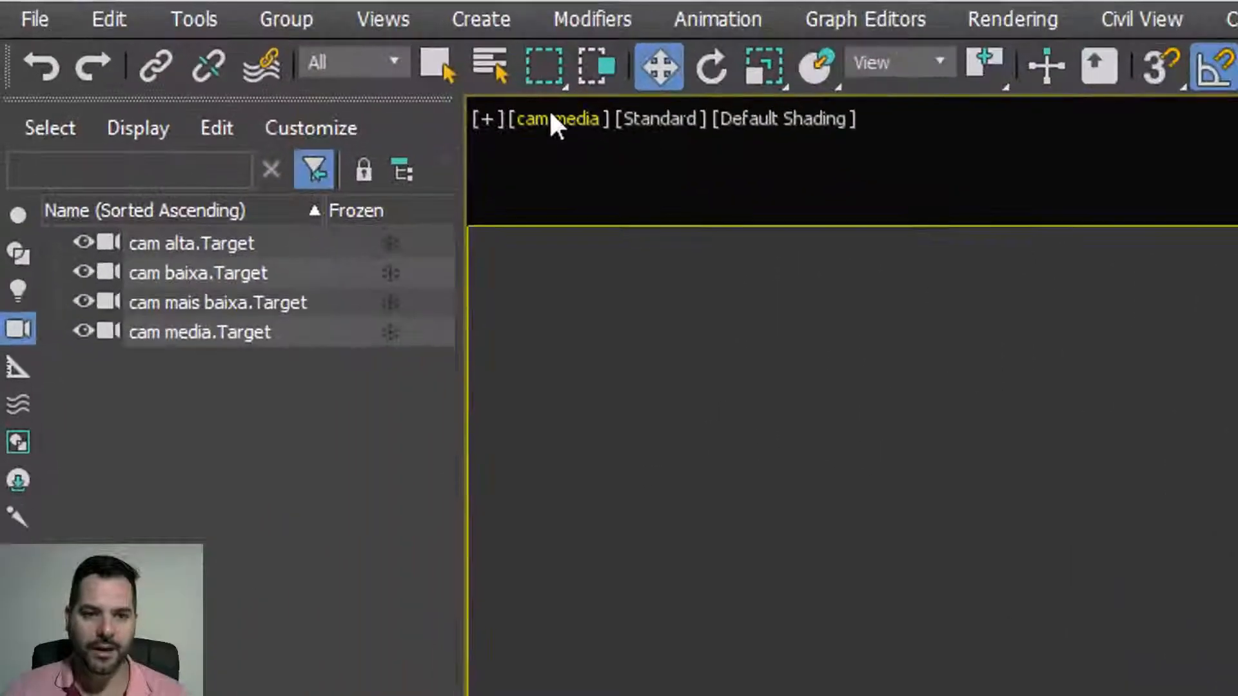
{"action": "left_click", "coordinate": [248, 53]}
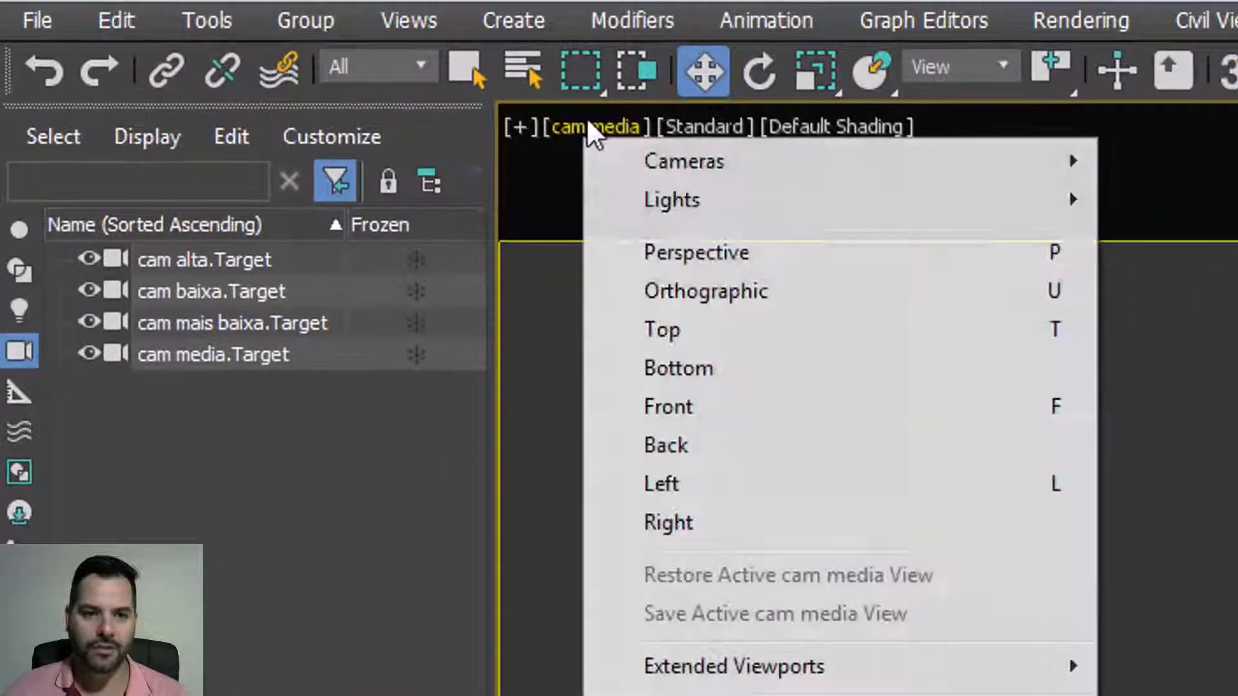
{"action": "left_click", "coordinate": [721, 252]}
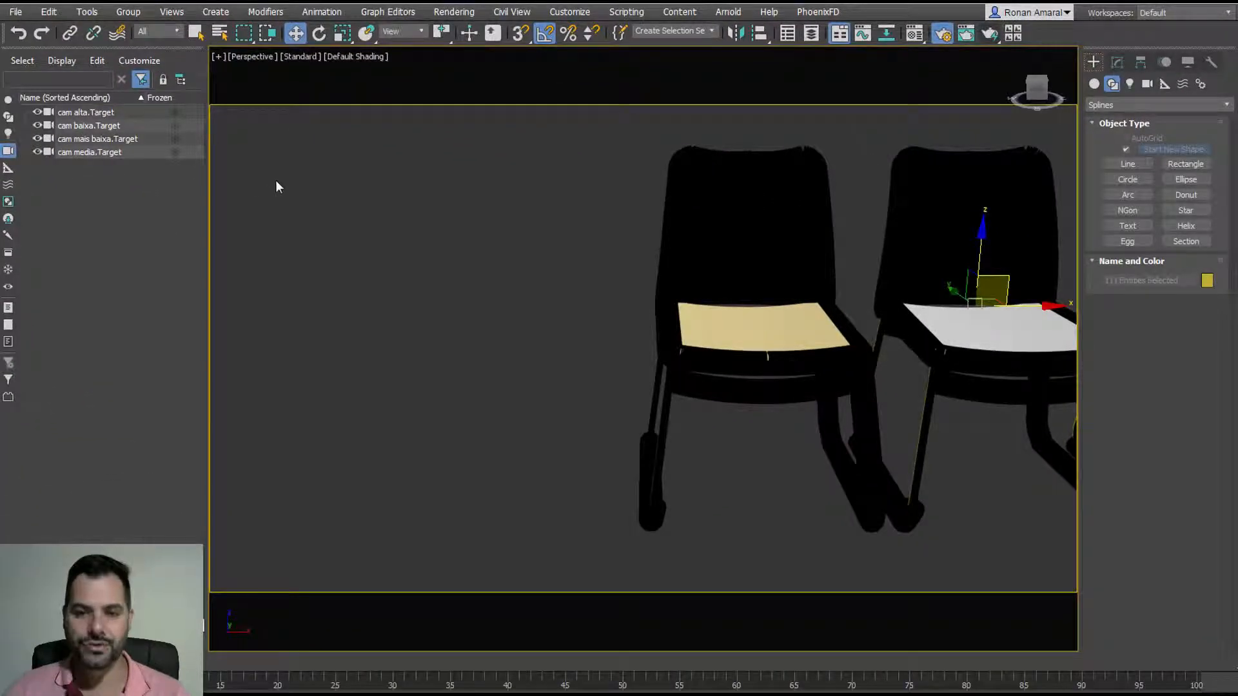
{"action": "scroll", "coordinate": [571, 310], "scroll_direction": "down", "scroll_amount": 4}
{"action": "middle_click_drag", "start_coordinate": [573, 303], "coordinate": [617, 350], "text": "alt"}
{"action": "key", "text": "F3"}
{"action": "scroll", "coordinate": [554, 348], "scroll_direction": "up", "scroll_amount": 5}
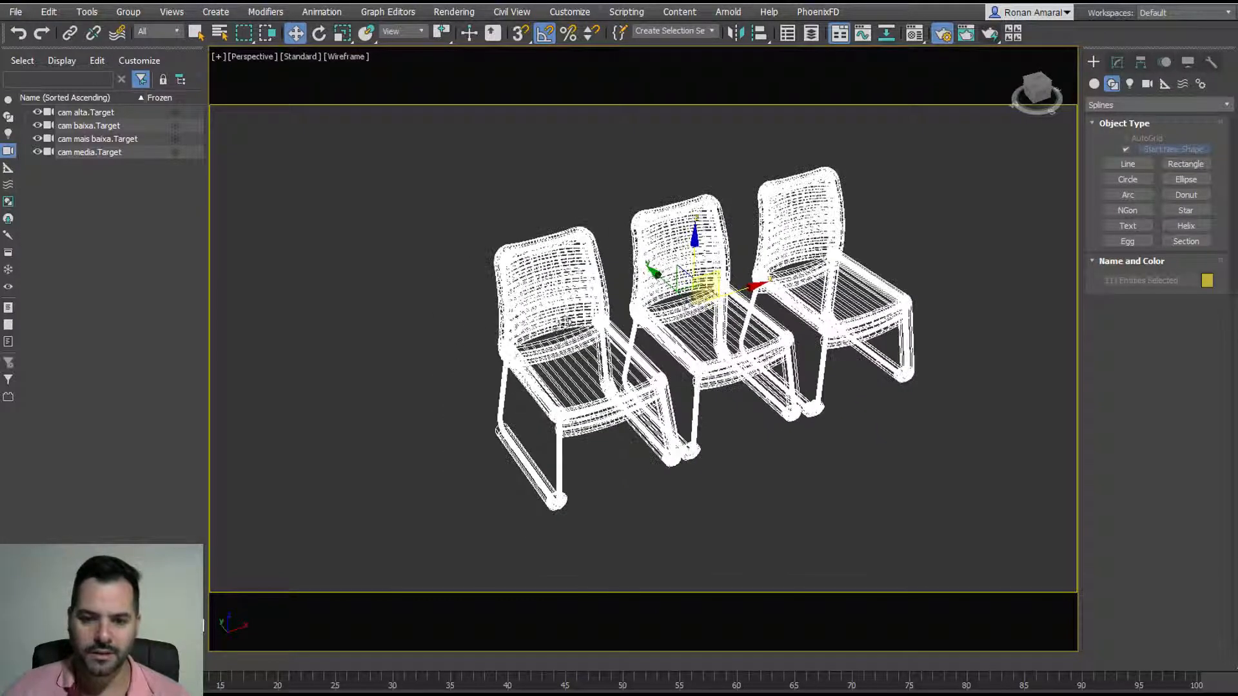
Step: Set the selection filter to Shapes, select the chairs' spline shapes and move them aside
{"action": "scroll", "coordinate": [553, 354], "scroll_direction": "down", "scroll_amount": 6}
{"action": "key", "text": "F3"}
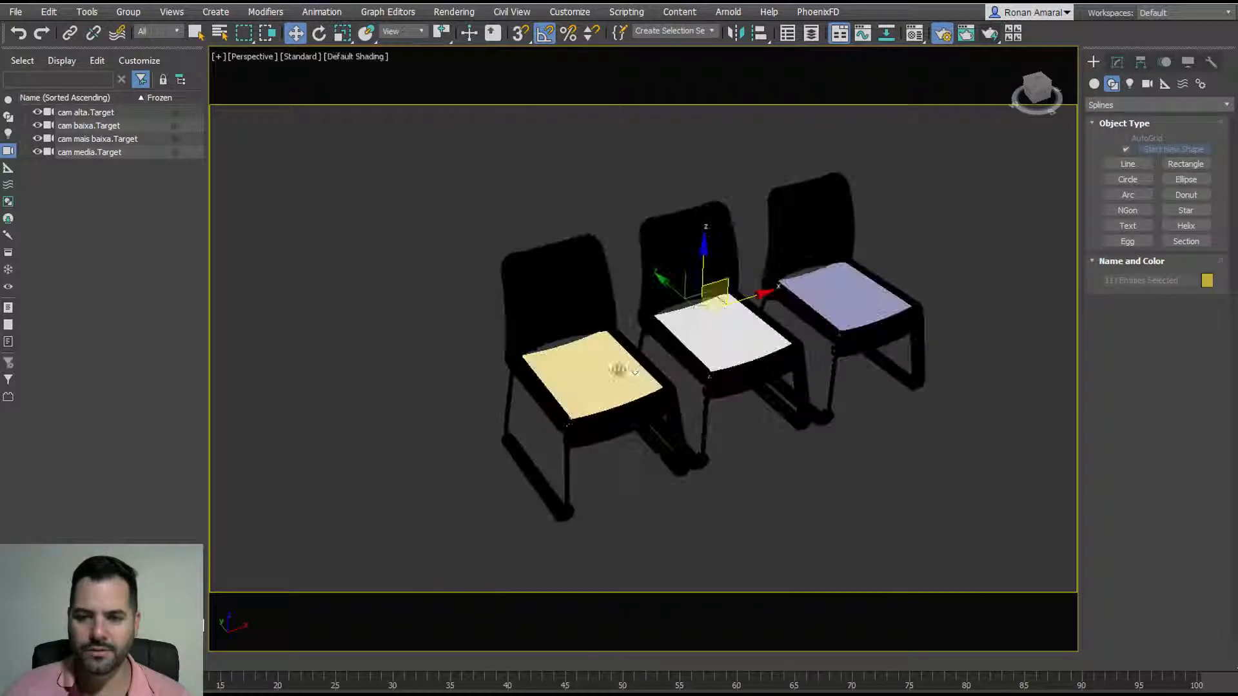
{"action": "left_click", "coordinate": [437, 271]}
{"action": "mouse_move", "coordinate": [638, 336]}
{"action": "middle_mouse_down", "text": "alt"}
{"action": "mouse_move", "coordinate": [619, 337]}
{"action": "mouse_move", "coordinate": [647, 333]}
{"action": "middle_mouse_up", "text": "alt"}
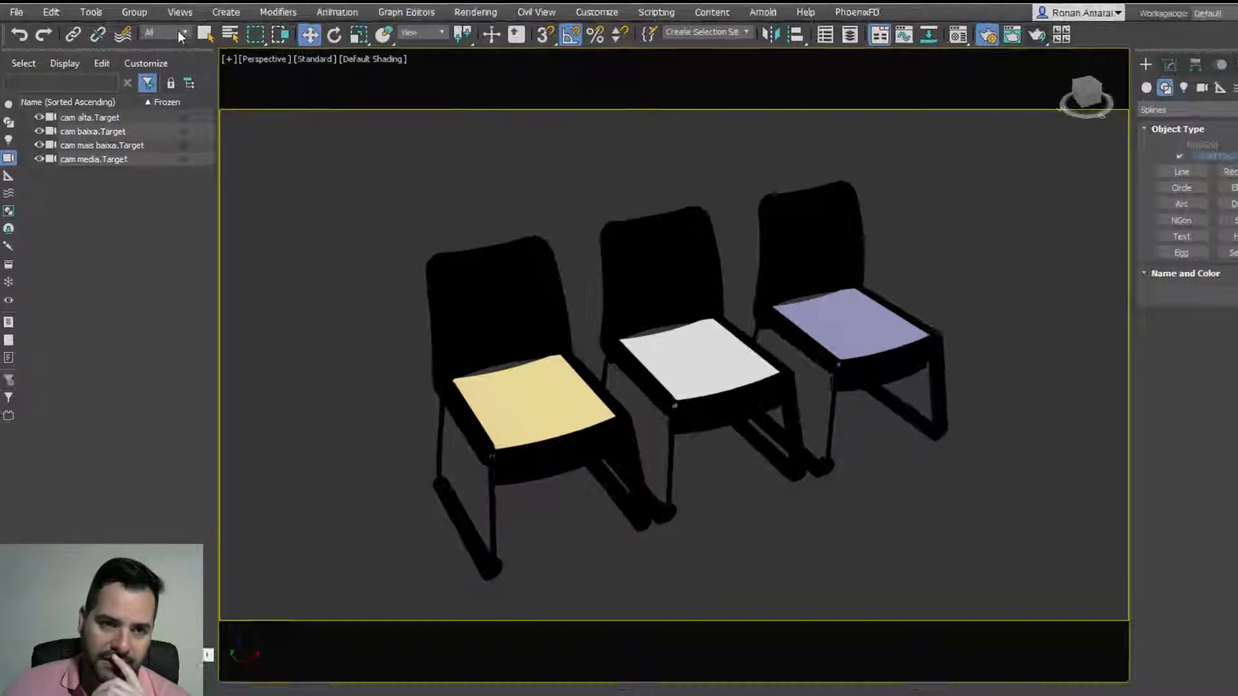
{"action": "left_click", "coordinate": [176, 31]}
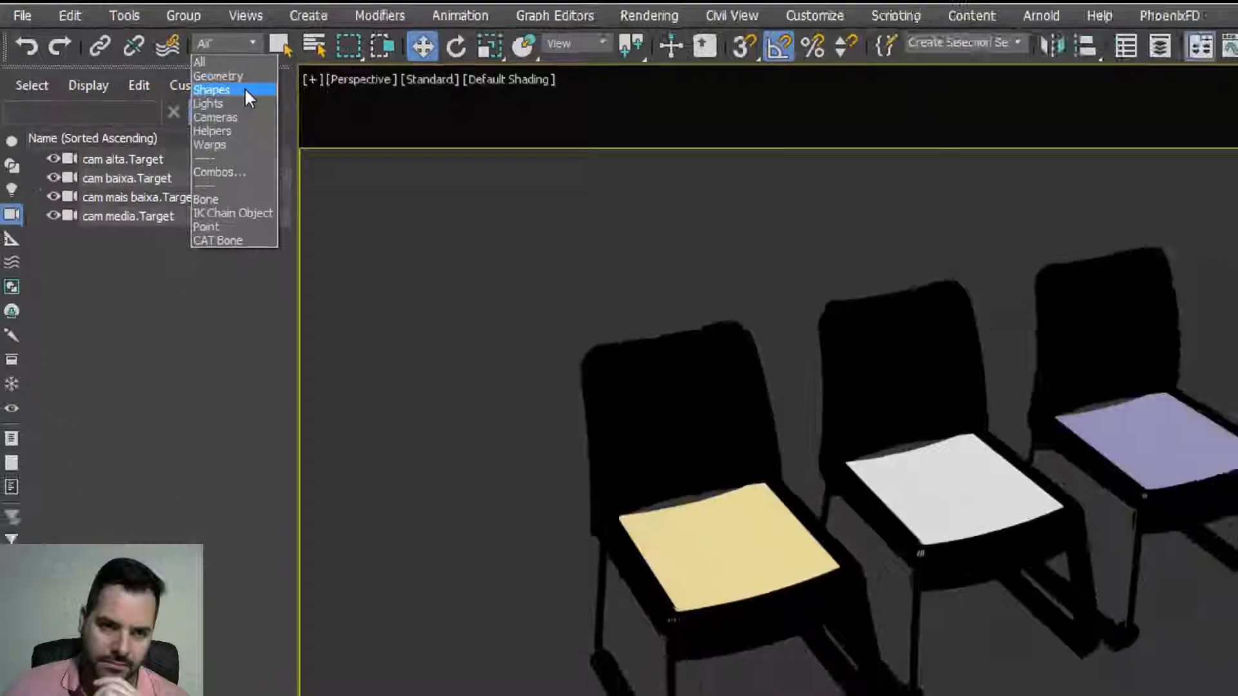
{"action": "left_click", "coordinate": [401, 144]}
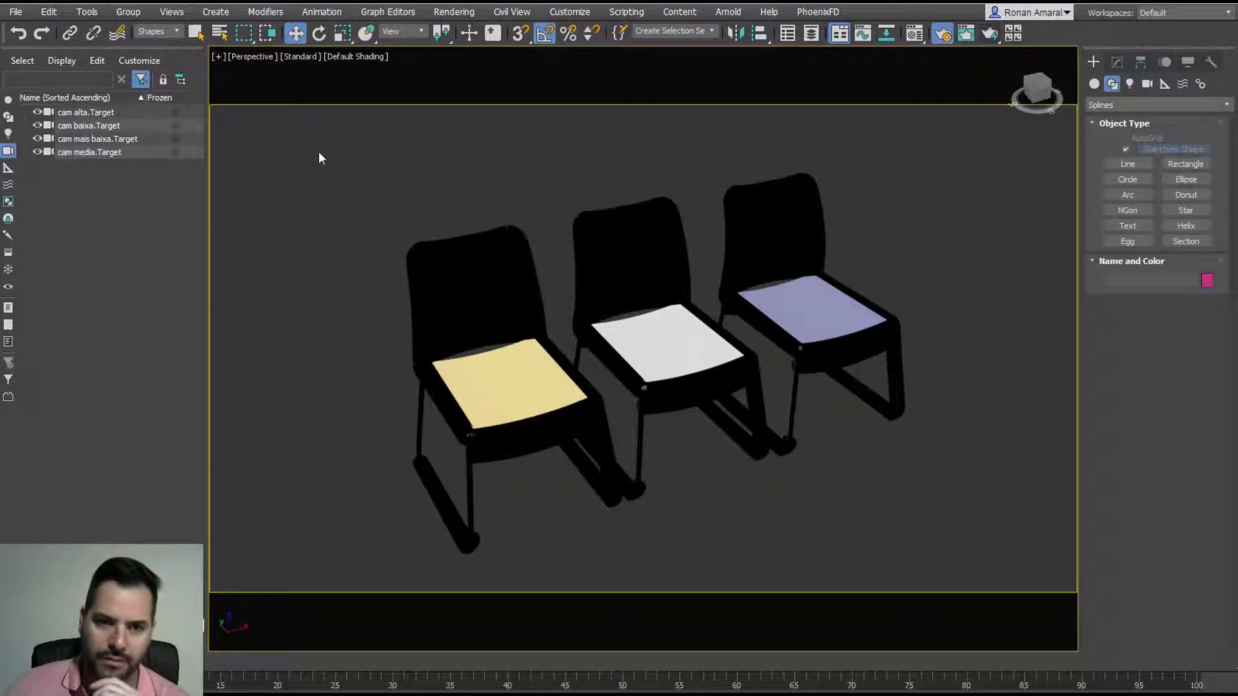
{"action": "left_click_drag", "start_coordinate": [401, 216], "coordinate": [949, 581]}
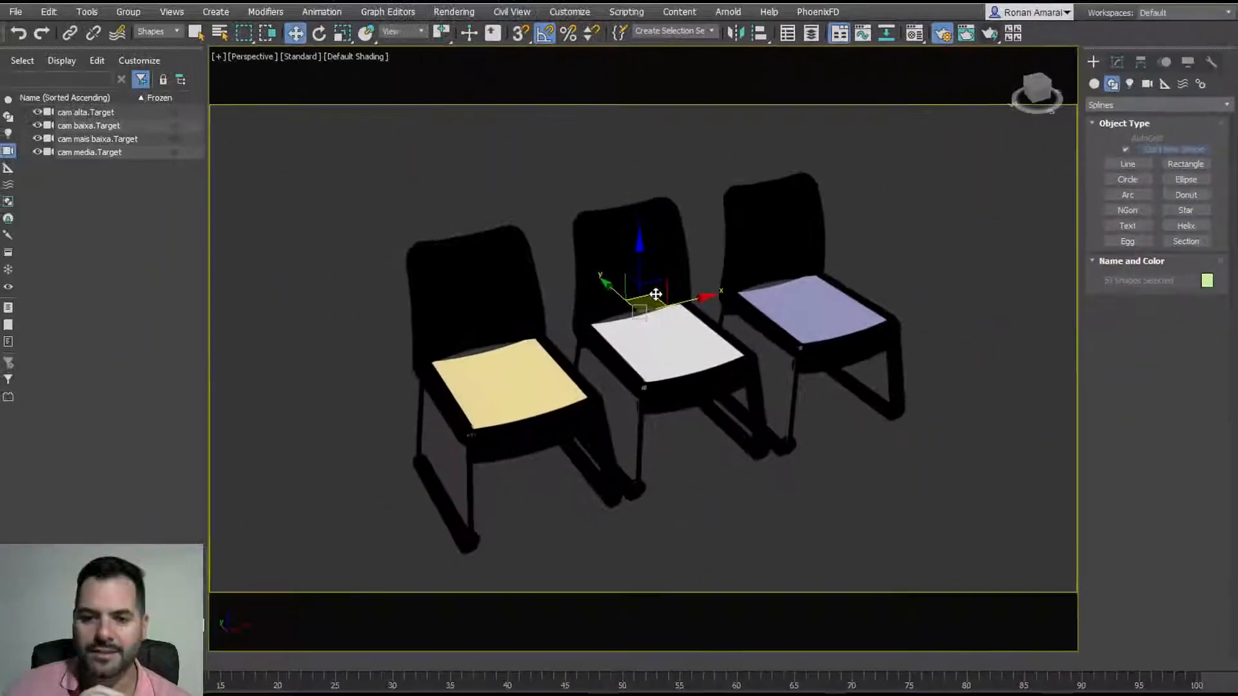
{"action": "left_click_drag", "start_coordinate": [655, 294], "coordinate": [387, 142]}
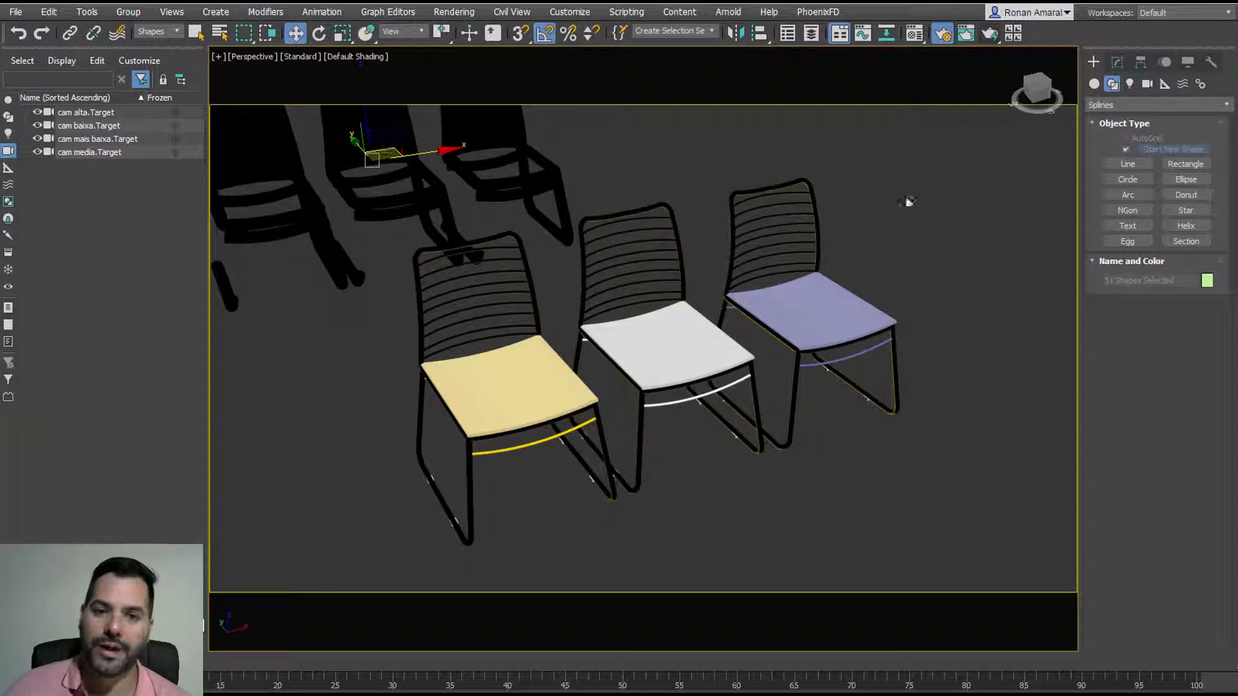
Step: Select the Group_052 shape and show its settings in the Modify panel
{"action": "left_click", "coordinate": [609, 155]}
{"action": "left_click", "coordinate": [559, 172]}
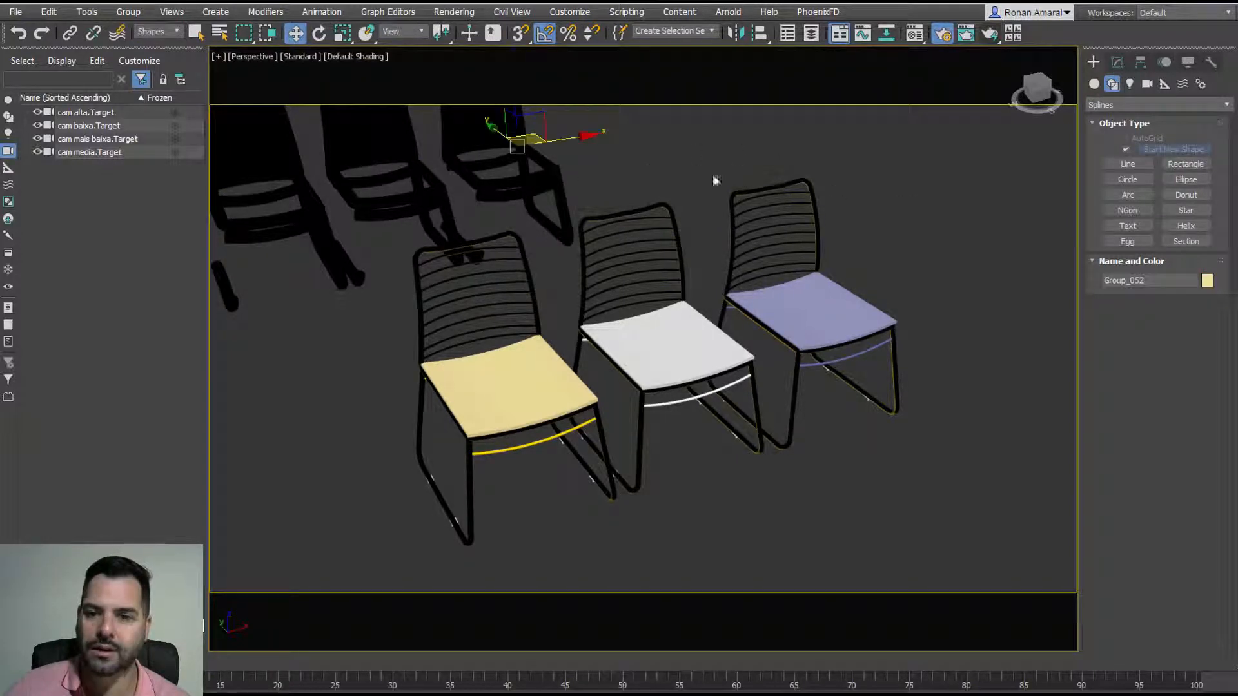
{"action": "left_click", "coordinate": [1117, 62]}
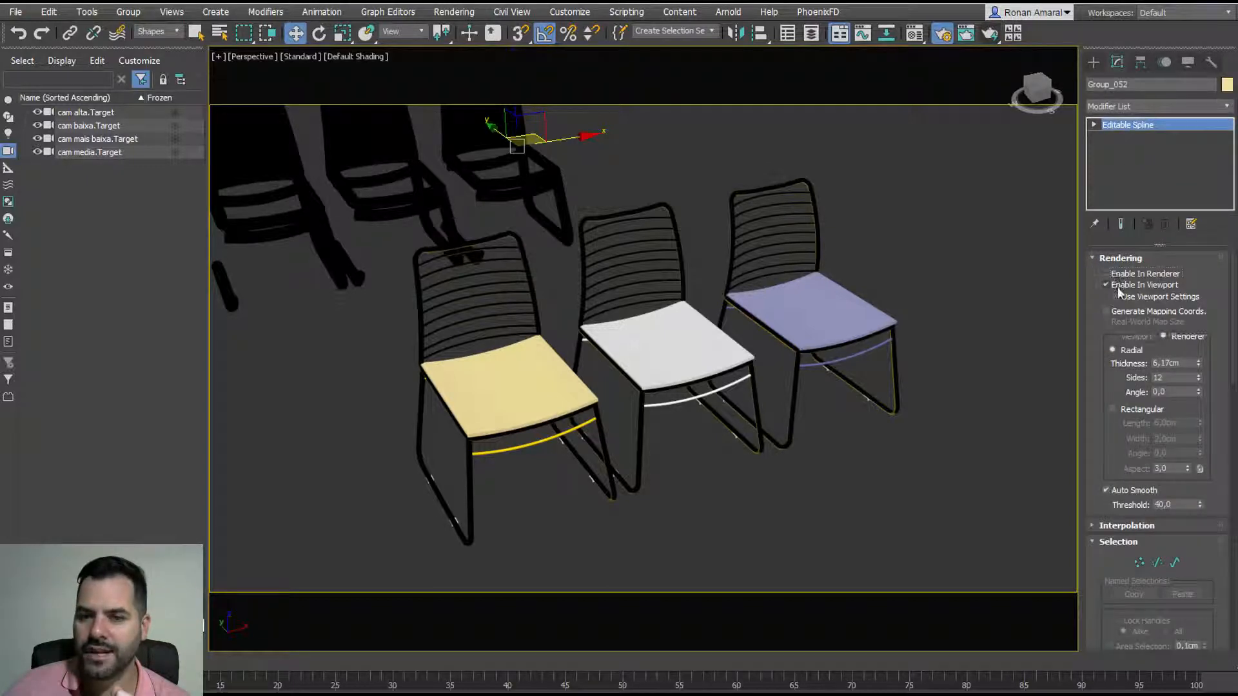
Step: Toggle Group_052's viewport thickness off and on, and enable it in the renderer
{"action": "left_click", "coordinate": [1118, 287]}
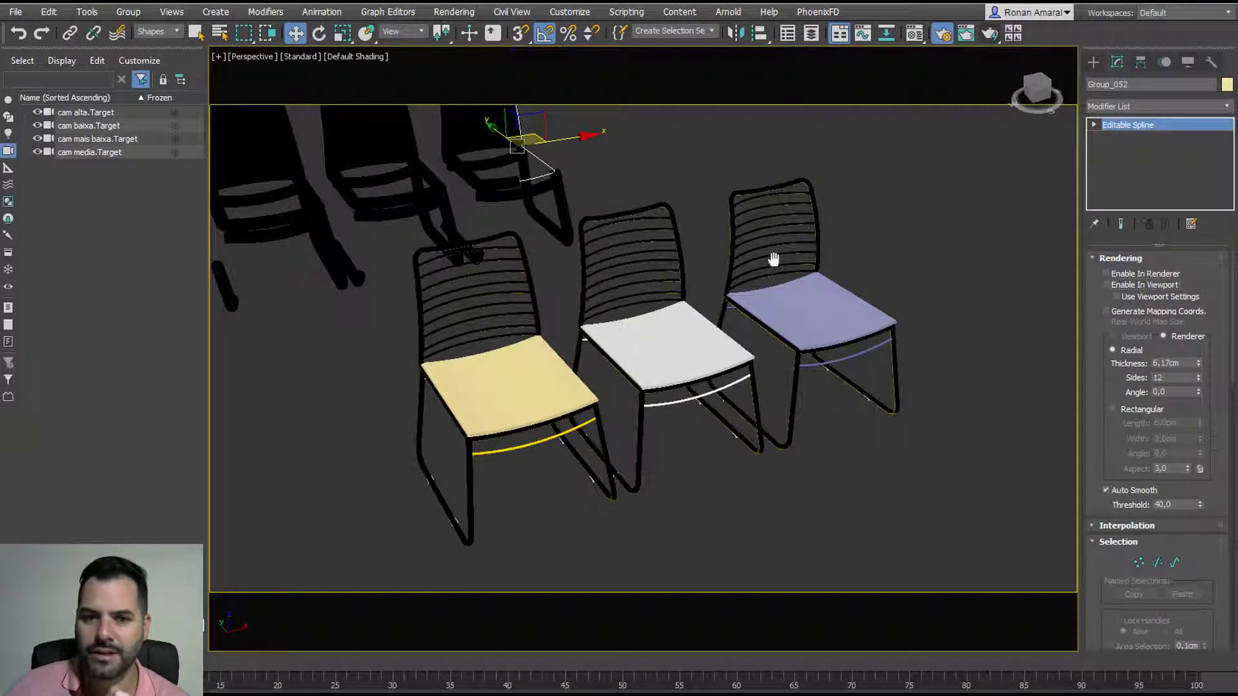
{"action": "middle_click_drag", "start_coordinate": [774, 259], "coordinate": [883, 413]}
{"action": "scroll", "coordinate": [628, 287], "scroll_direction": "up", "scroll_amount": 5}
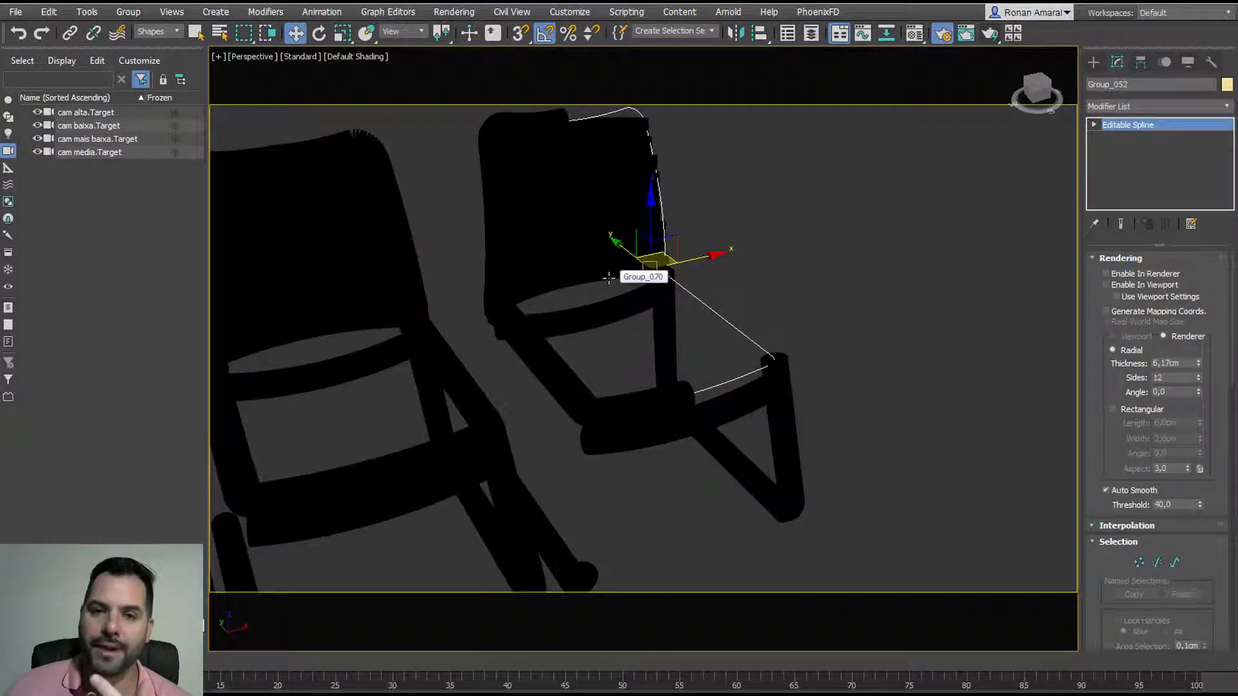
{"action": "left_click", "coordinate": [1107, 285]}
{"action": "left_click", "coordinate": [1106, 274]}
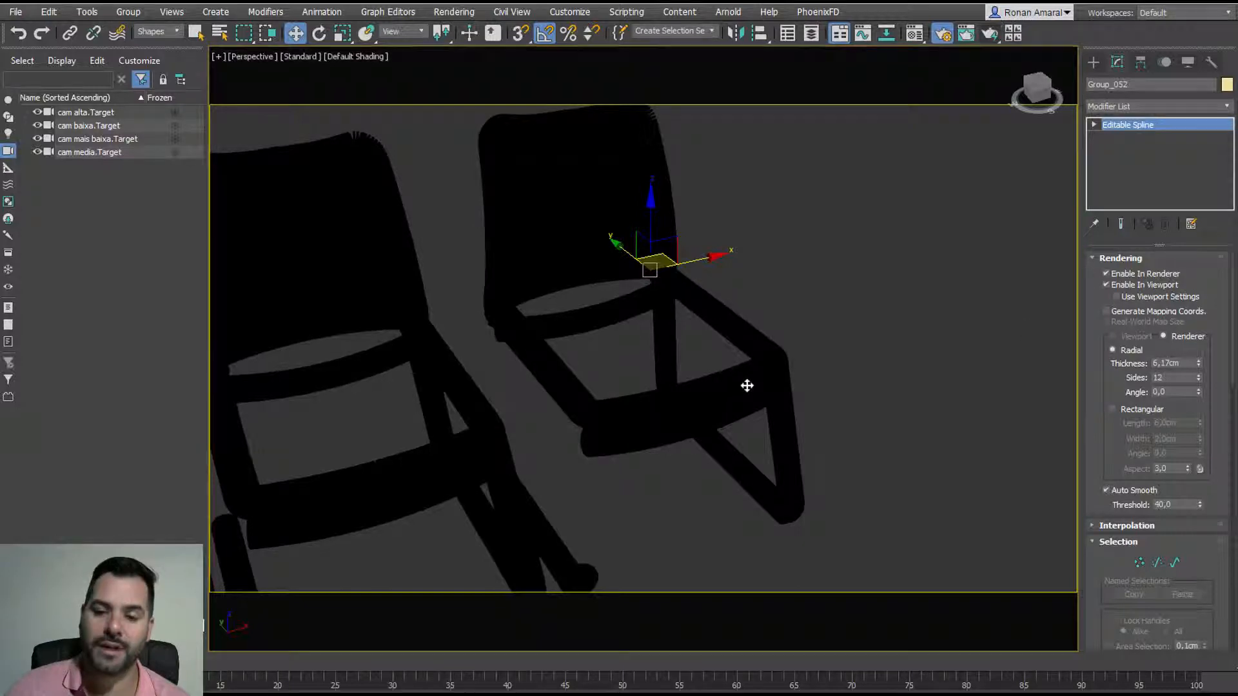
Step: Delete the three black spline chairs and centre the remaining three chairs in view
{"action": "scroll", "coordinate": [746, 380], "scroll_direction": "down", "scroll_amount": 5}
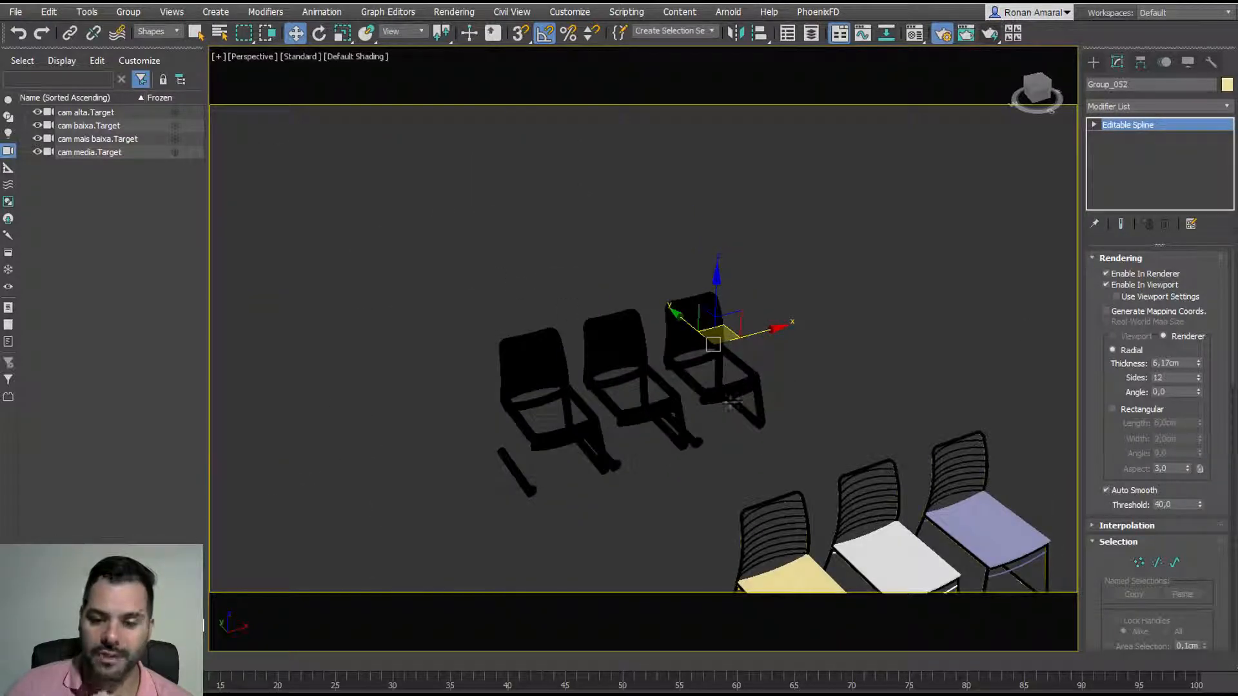
{"action": "left_click_drag", "start_coordinate": [788, 454], "coordinate": [496, 257]}
{"action": "key", "text": "Delete"}
{"action": "middle_click_drag", "start_coordinate": [756, 503], "coordinate": [652, 323]}
{"action": "scroll", "coordinate": [663, 309], "scroll_direction": "up", "scroll_amount": 3}
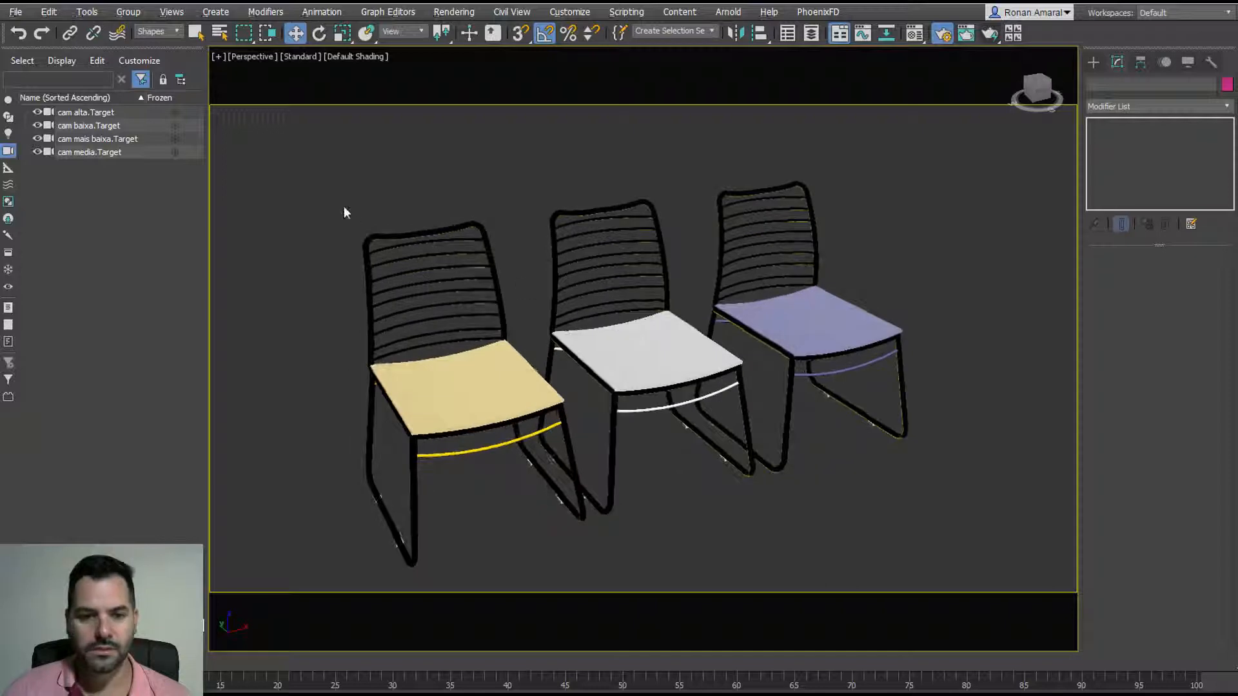
Step: Switch the selection filter to All and window-select every part of the three chairs
{"action": "left_click_drag", "start_coordinate": [529, 356], "coordinate": [990, 611]}
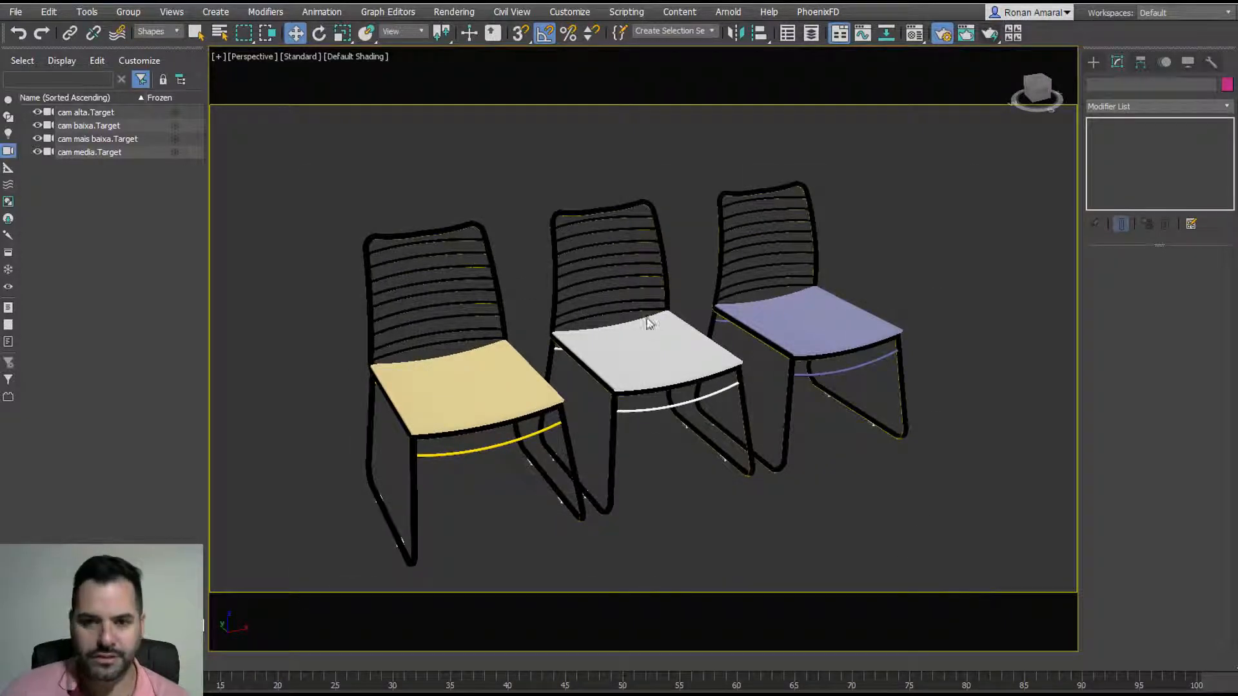
{"action": "left_click", "coordinate": [148, 31]}
{"action": "left_click", "coordinate": [148, 44]}
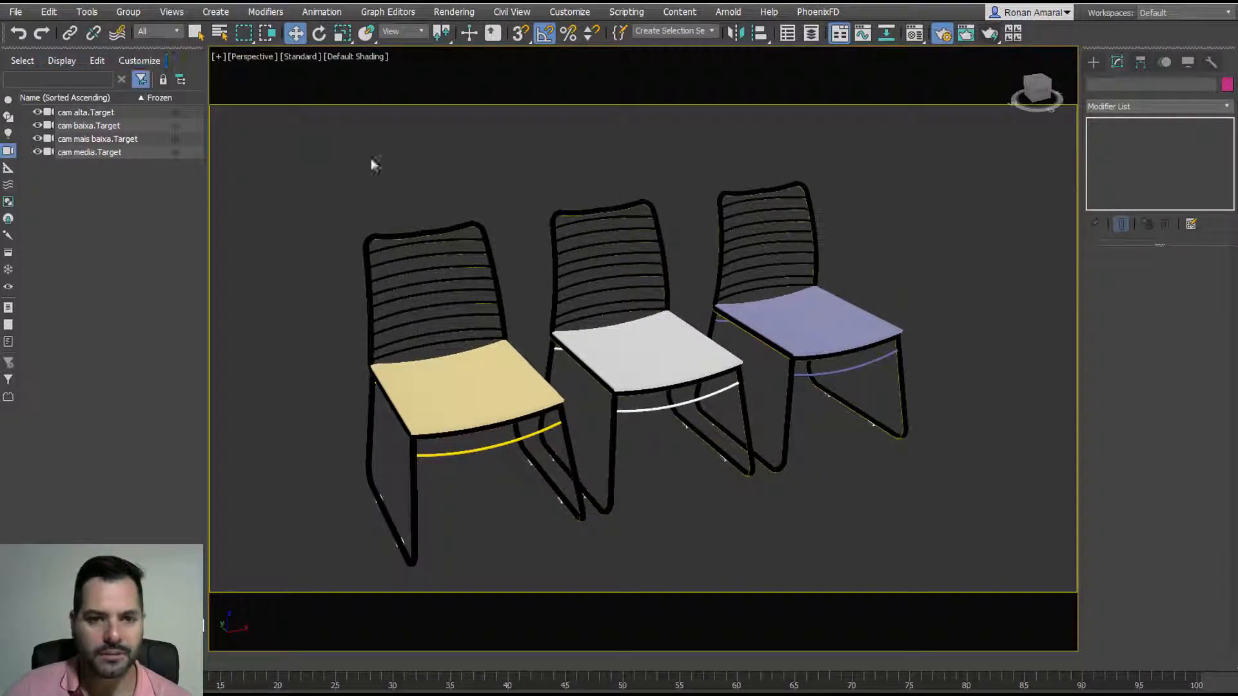
{"action": "left_click_drag", "start_coordinate": [330, 153], "coordinate": [952, 597]}
Step: Delete the chairs and import luminaria2014.skp, accepting the SketchUp import options
{"action": "key", "text": "Delete"}
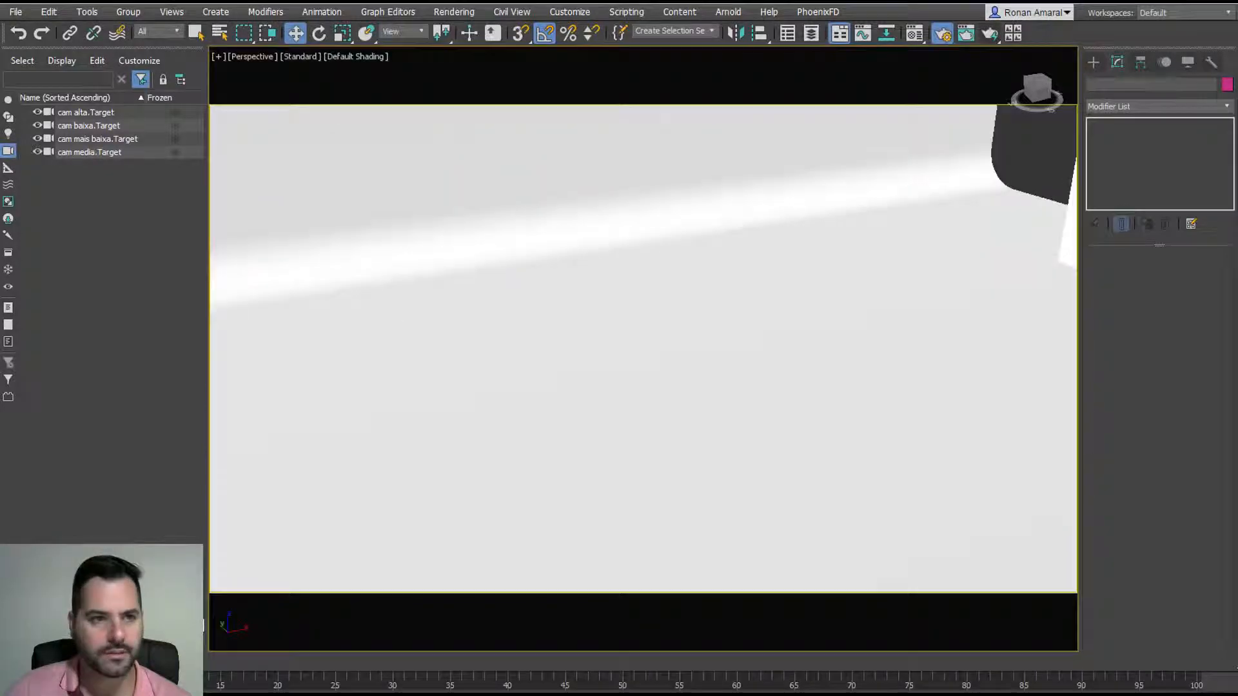
{"action": "left_click", "coordinate": [19, 11]}
{"action": "mouse_move", "coordinate": [145, 213]}
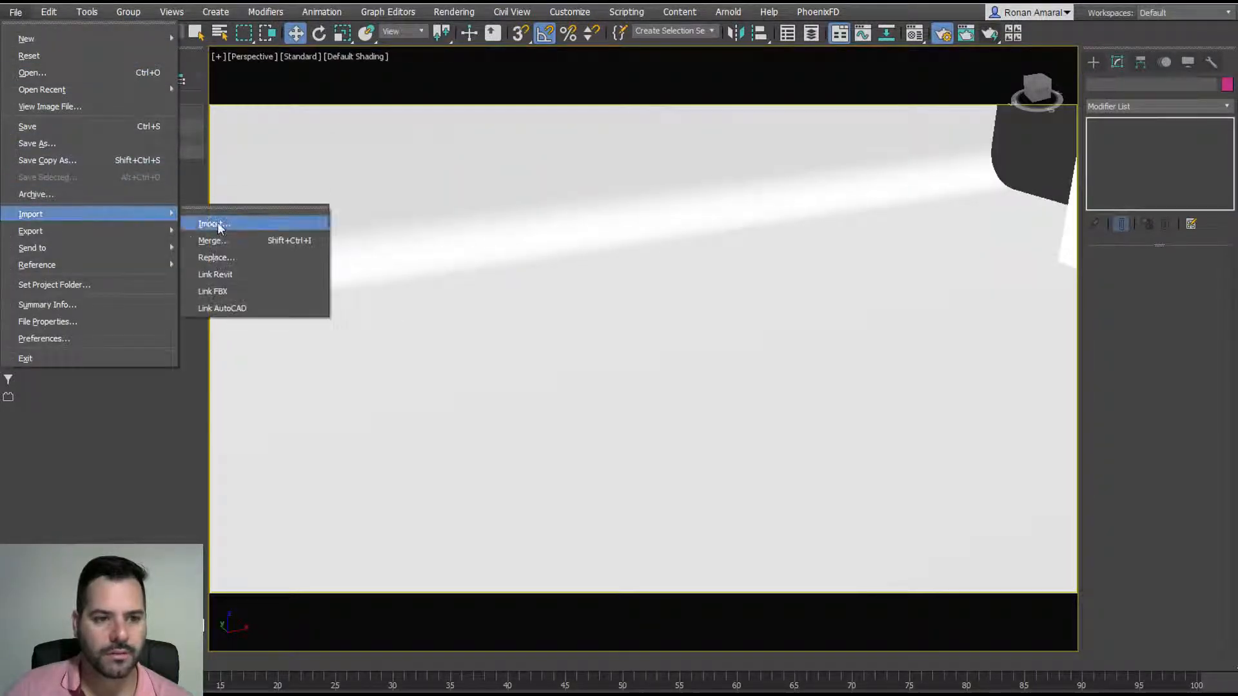
{"action": "left_click", "coordinate": [222, 226]}
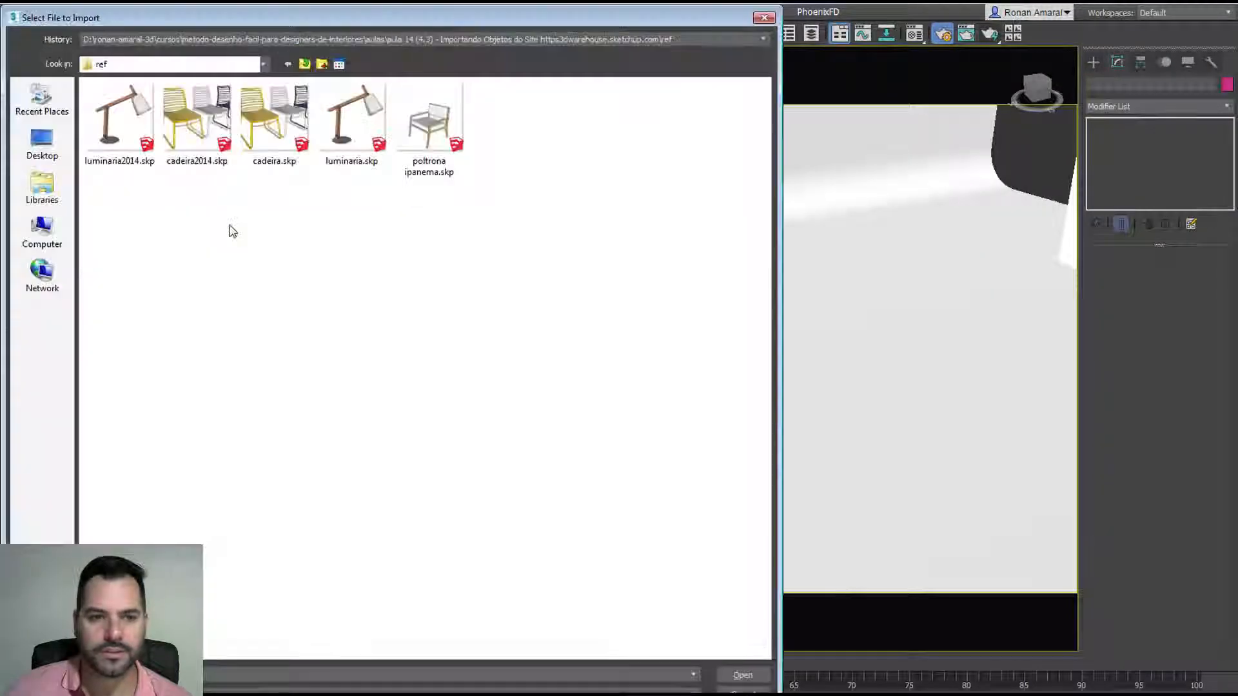
{"action": "double_click", "coordinate": [114, 130]}
{"action": "left_click", "coordinate": [633, 423]}
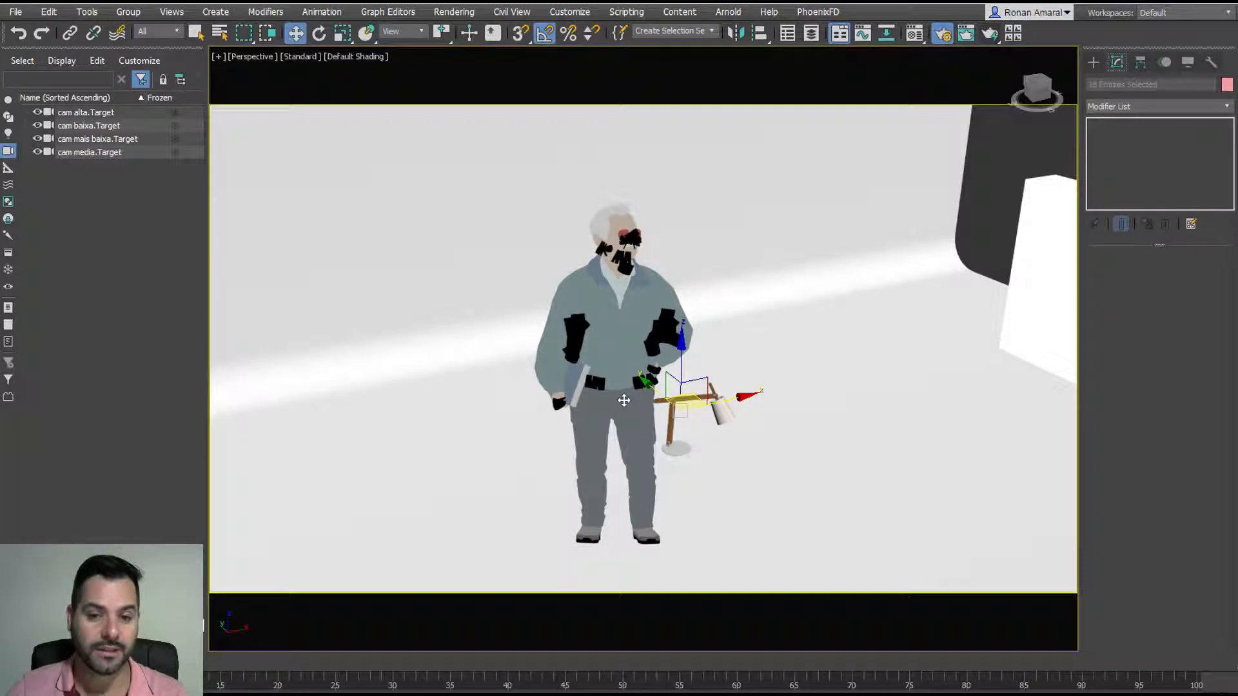
Step: Isolate the imported model and delete the human figure that came with the lamp
{"action": "key", "text": "alt+q"}
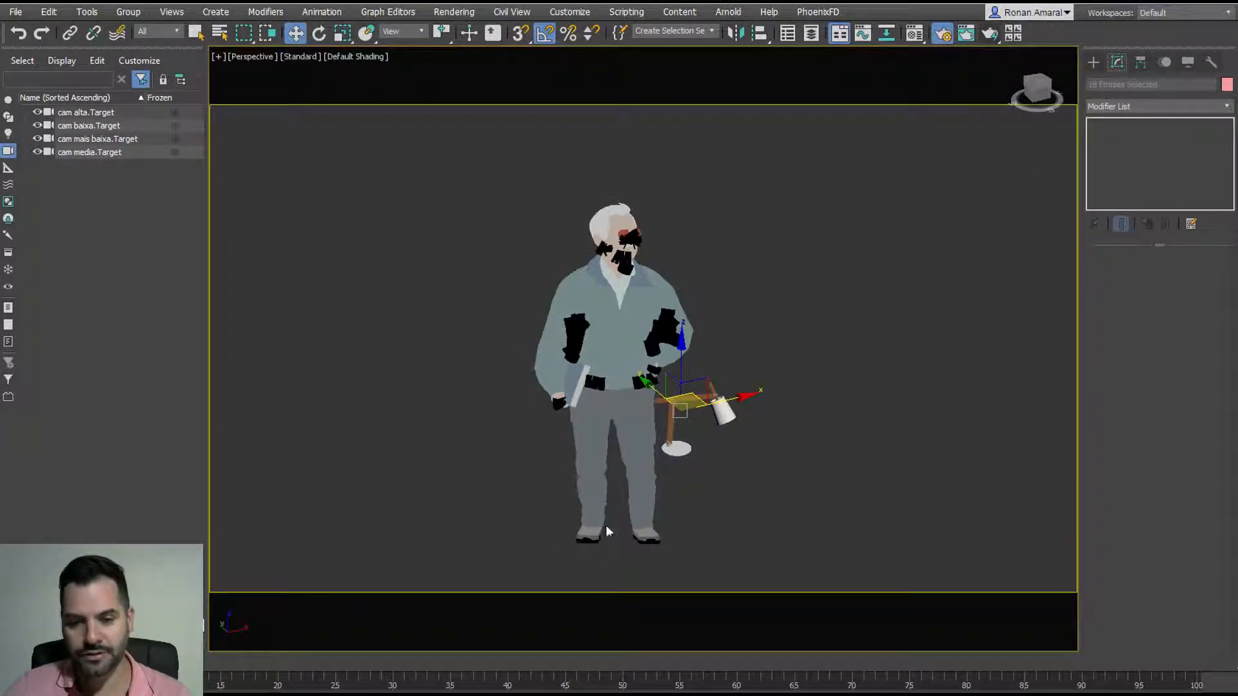
{"action": "middle_click_drag", "start_coordinate": [663, 475], "coordinate": [611, 459], "text": "alt"}
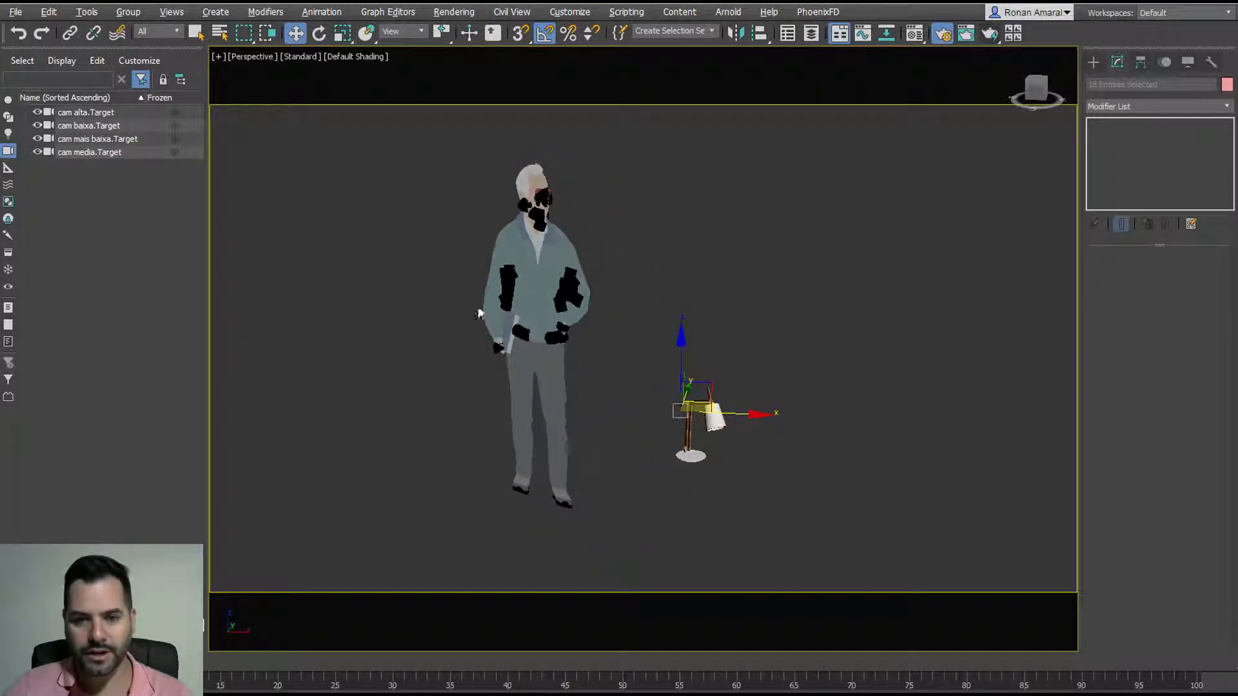
{"action": "left_click_drag", "start_coordinate": [390, 123], "coordinate": [629, 537]}
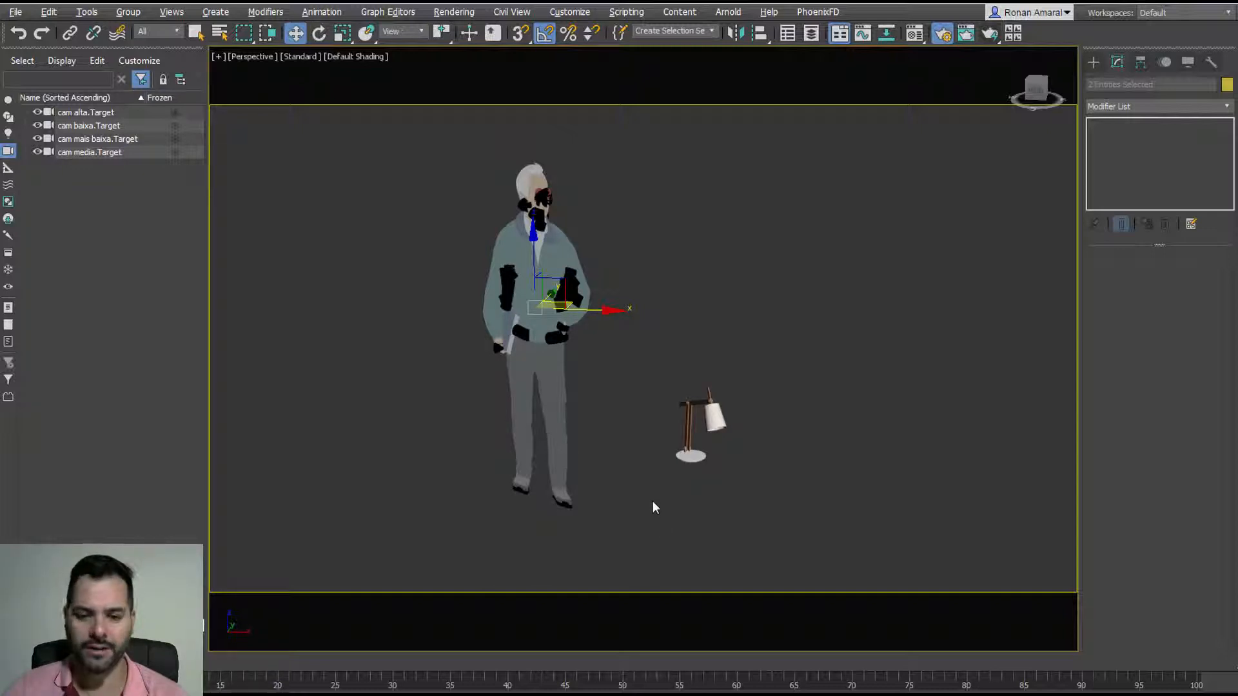
{"action": "key", "text": "Delete"}
Step: Frame the lamp and select all of its parts
{"action": "key", "text": "z"}
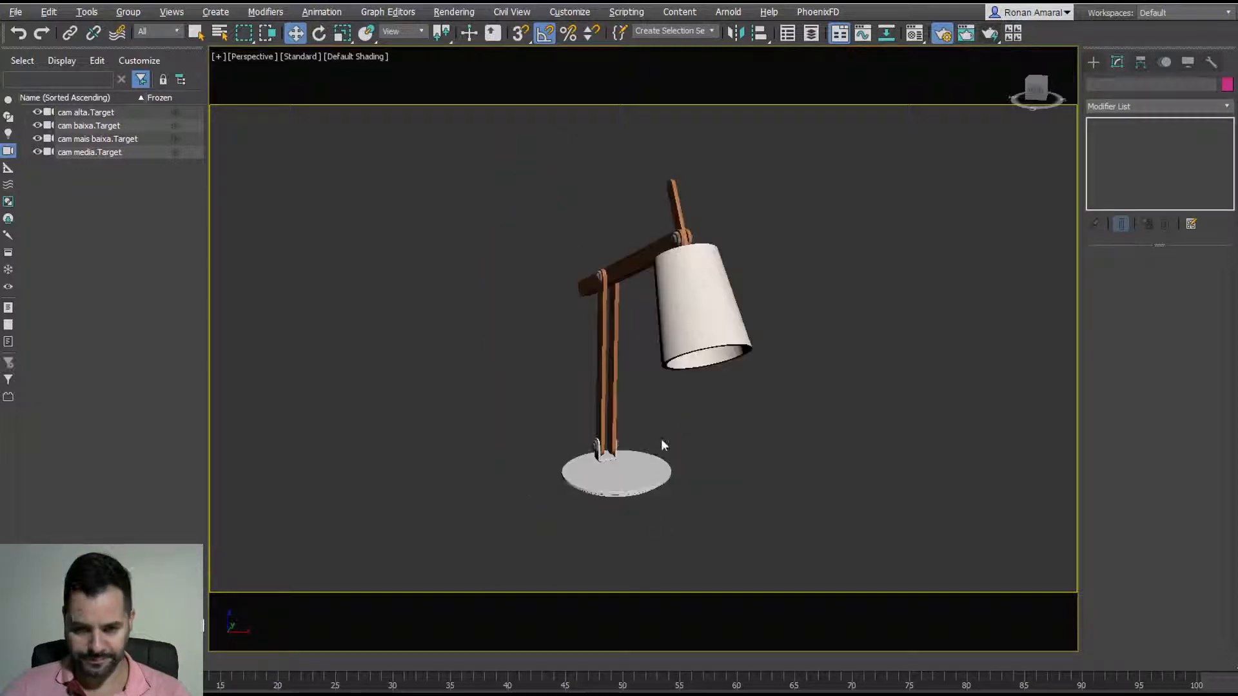
{"action": "middle_click_drag", "start_coordinate": [663, 447], "coordinate": [764, 473], "text": "alt"}
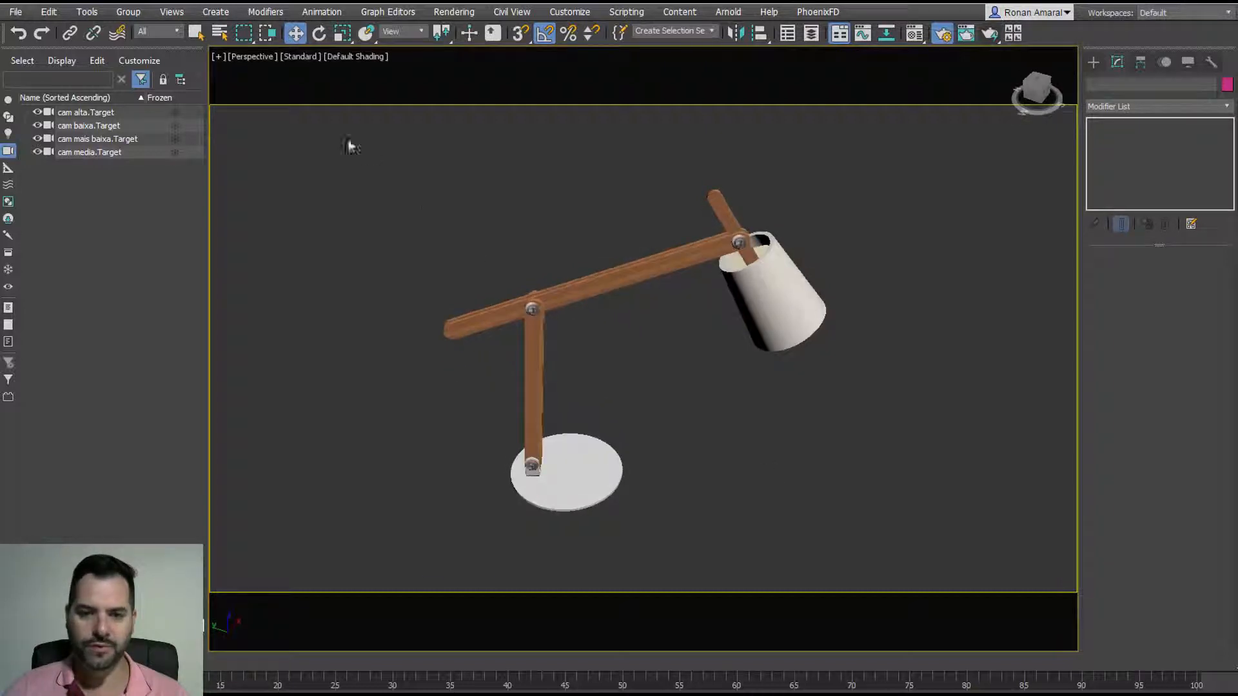
{"action": "left_click_drag", "start_coordinate": [344, 136], "coordinate": [907, 584]}
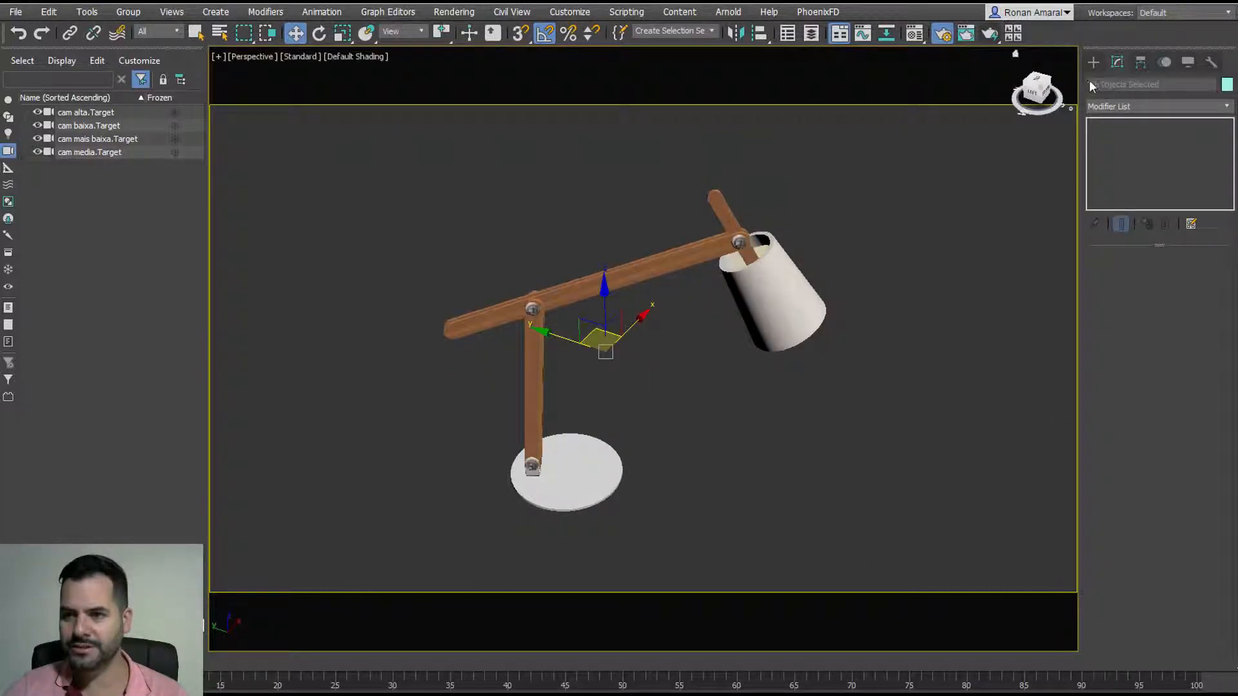
Step: Group the selected lamp parts under the name 'luminaria'
{"action": "key", "text": "ctrl+g"}
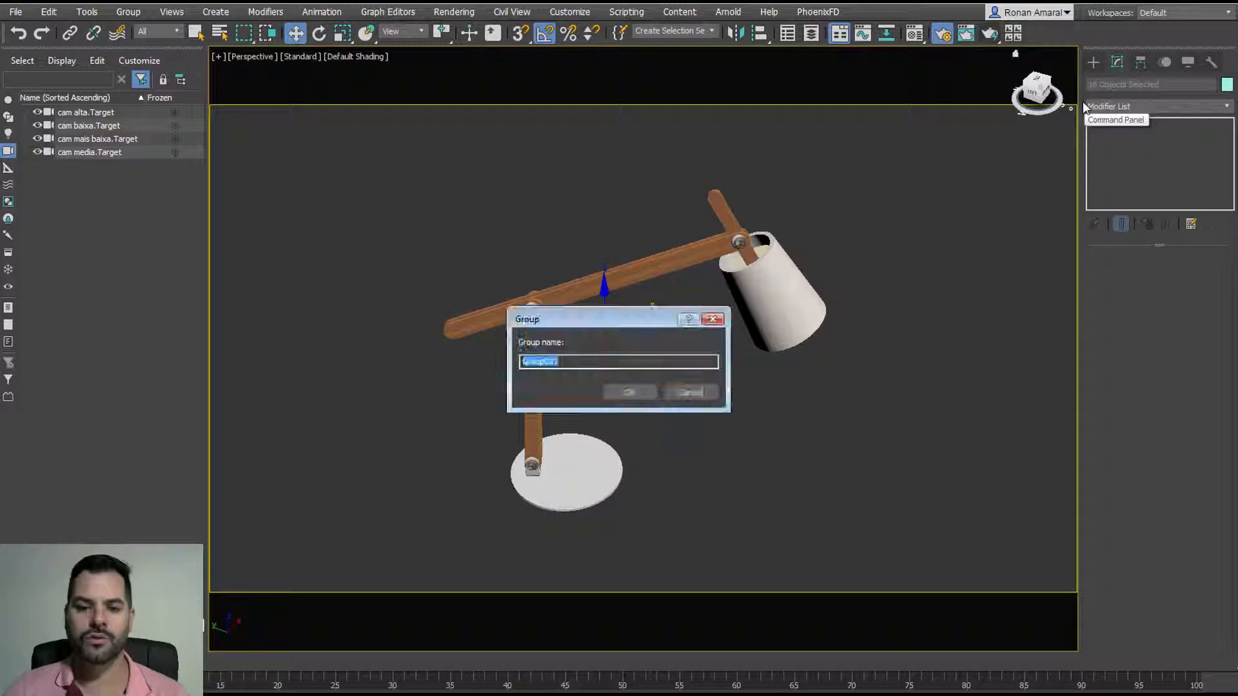
{"action": "key", "text": "BackSpace"}
{"action": "type", "text": "luminaria"}
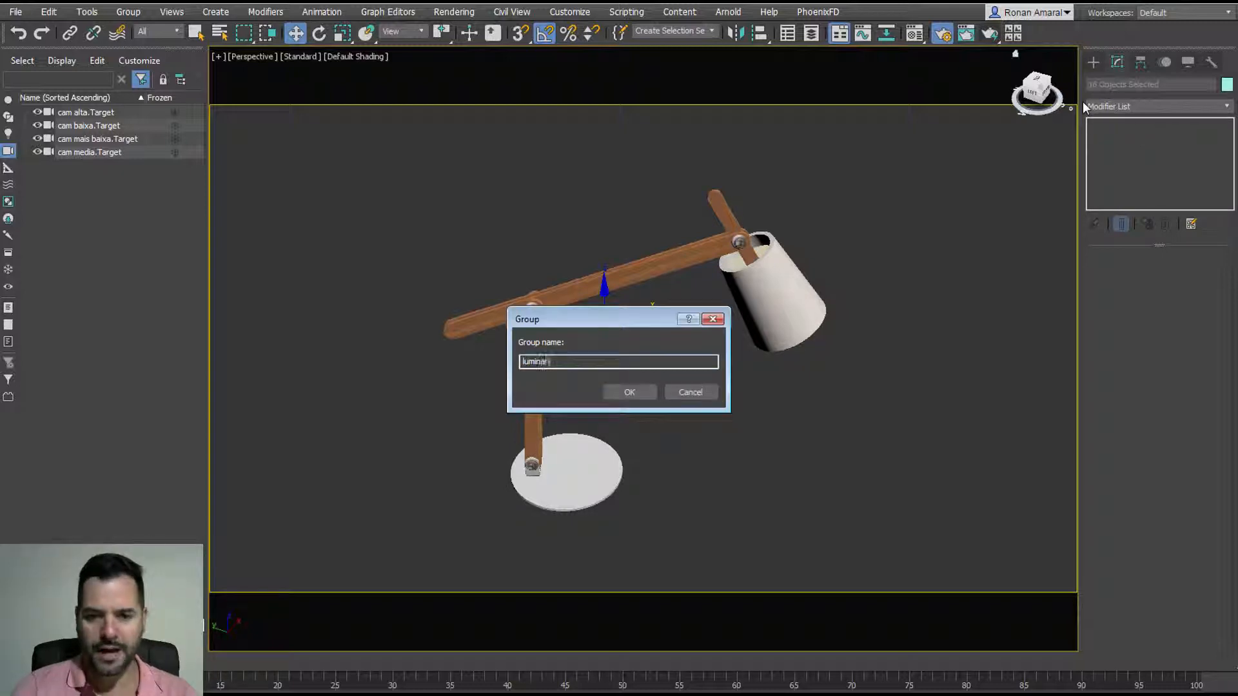
{"action": "key", "text": "Return"}
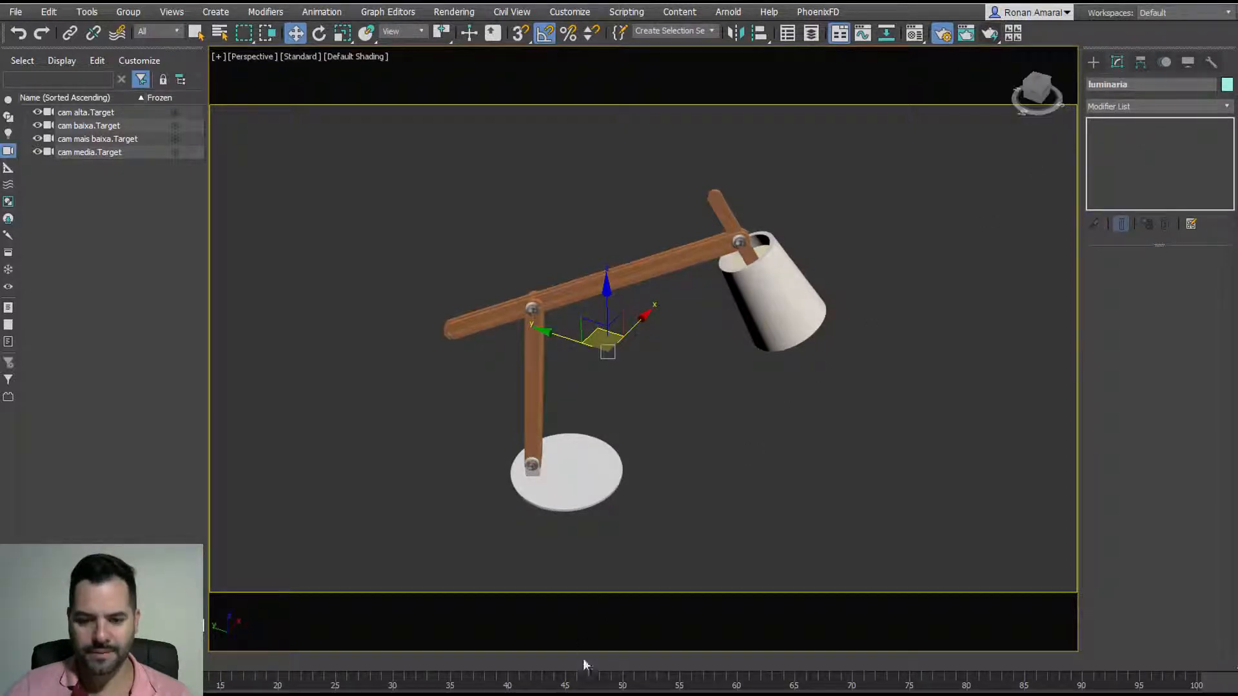
Step: Exit isolation and move the lamp down and left in the top view
{"action": "key", "text": "alt+q"}
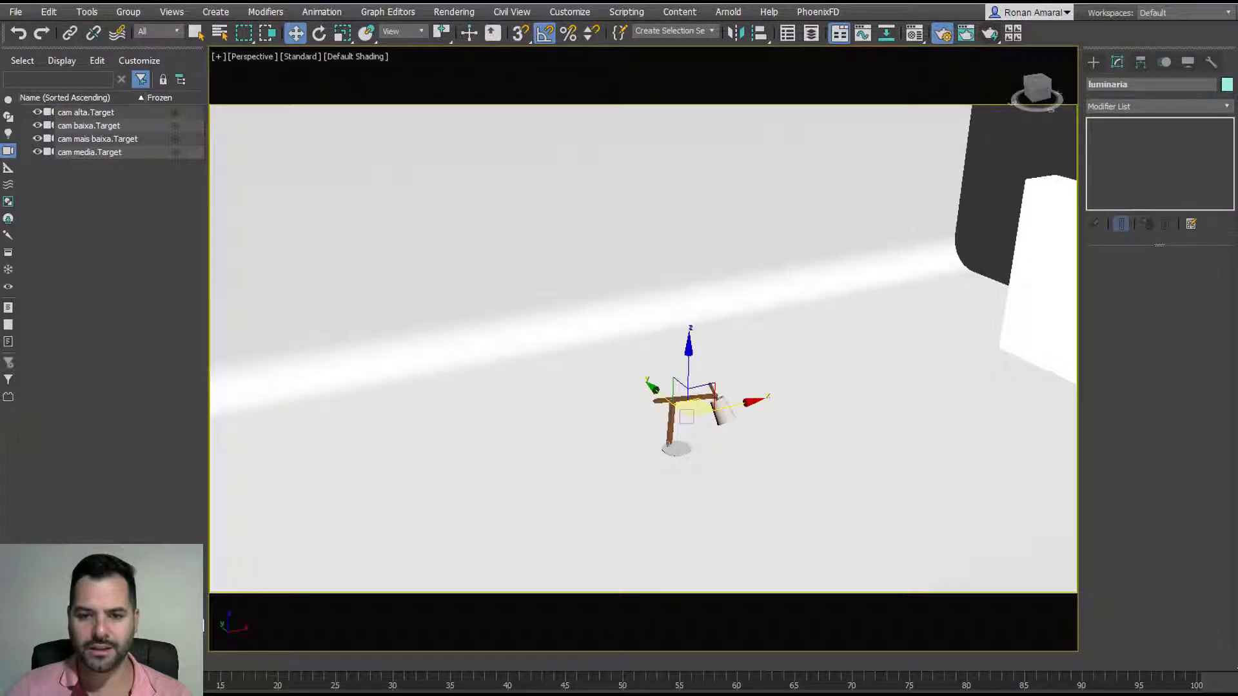
{"action": "key", "text": "c"}
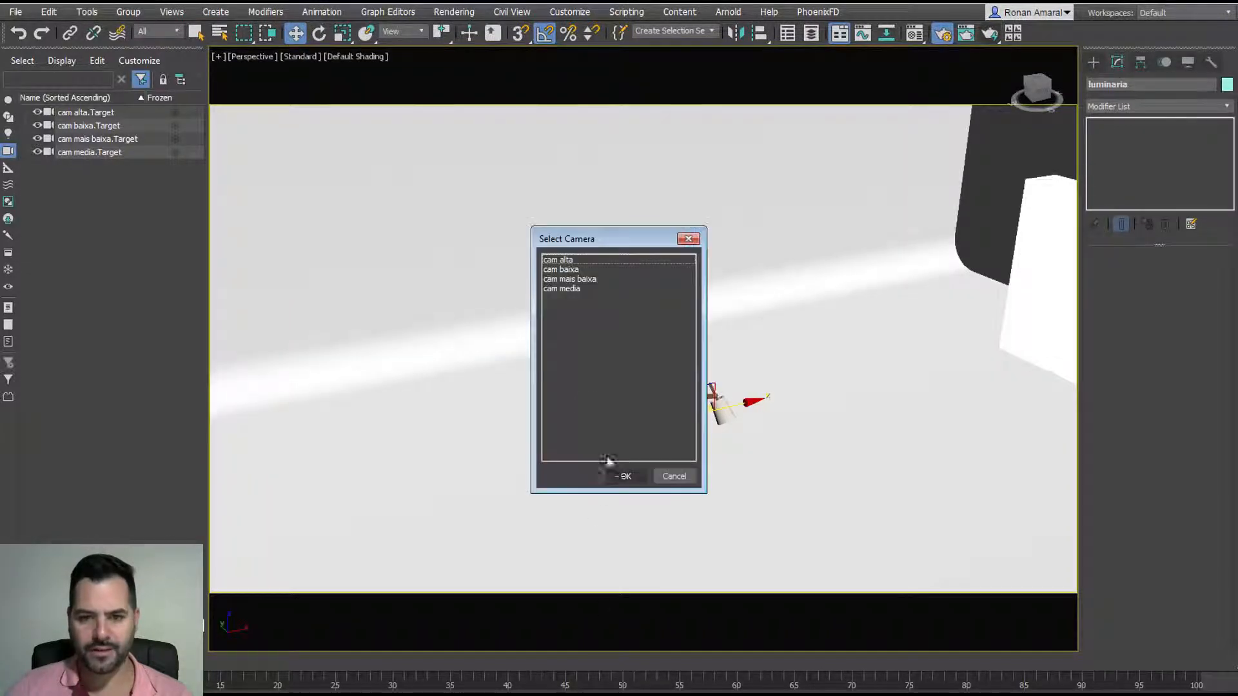
{"action": "double_click", "coordinate": [583, 288]}
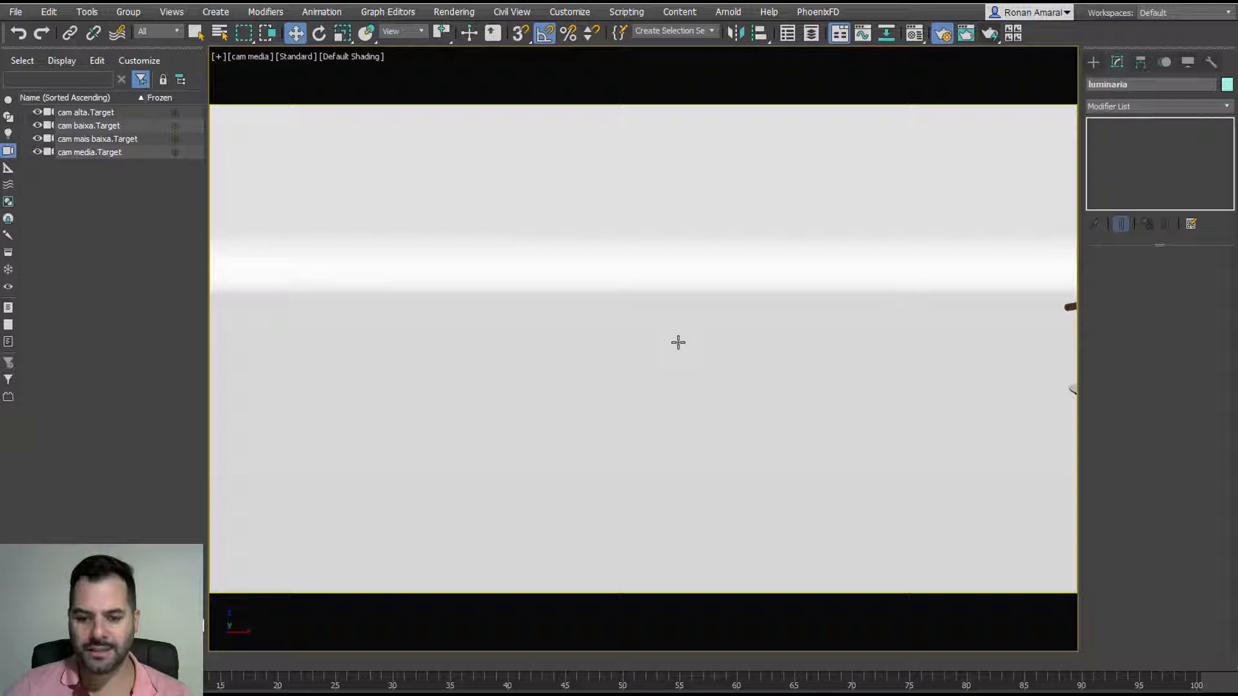
{"action": "key", "text": "t"}
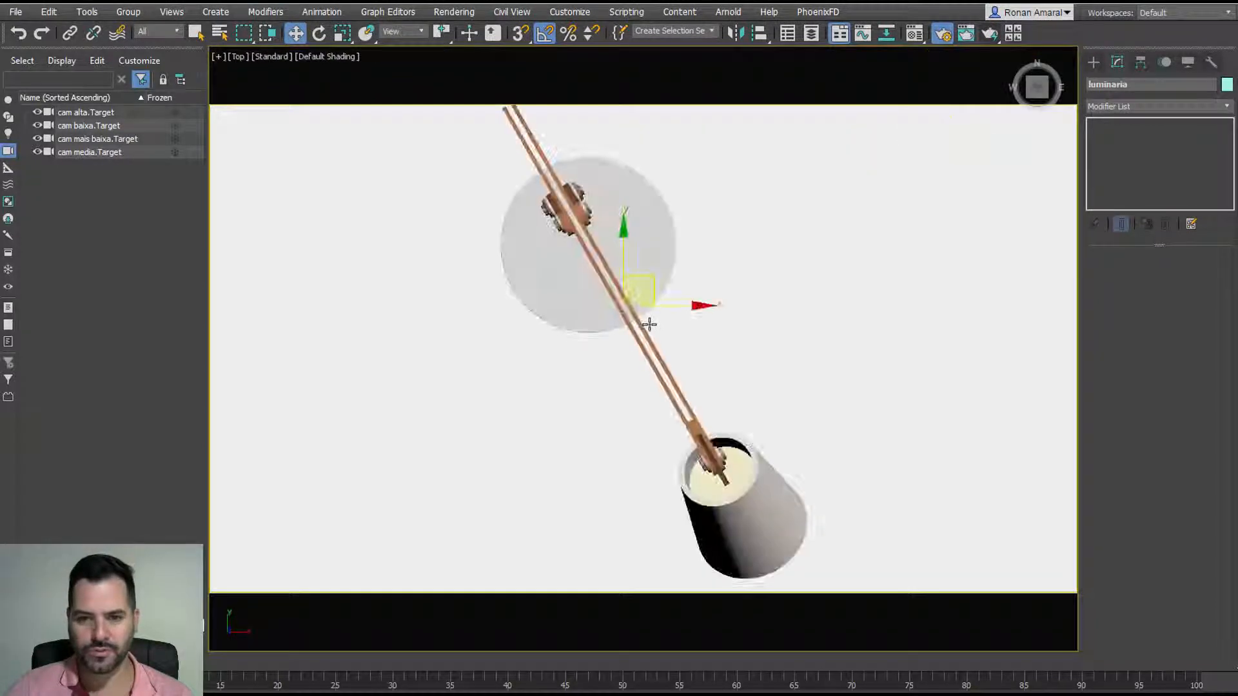
{"action": "scroll", "coordinate": [633, 349], "scroll_direction": "up", "scroll_amount": 4}
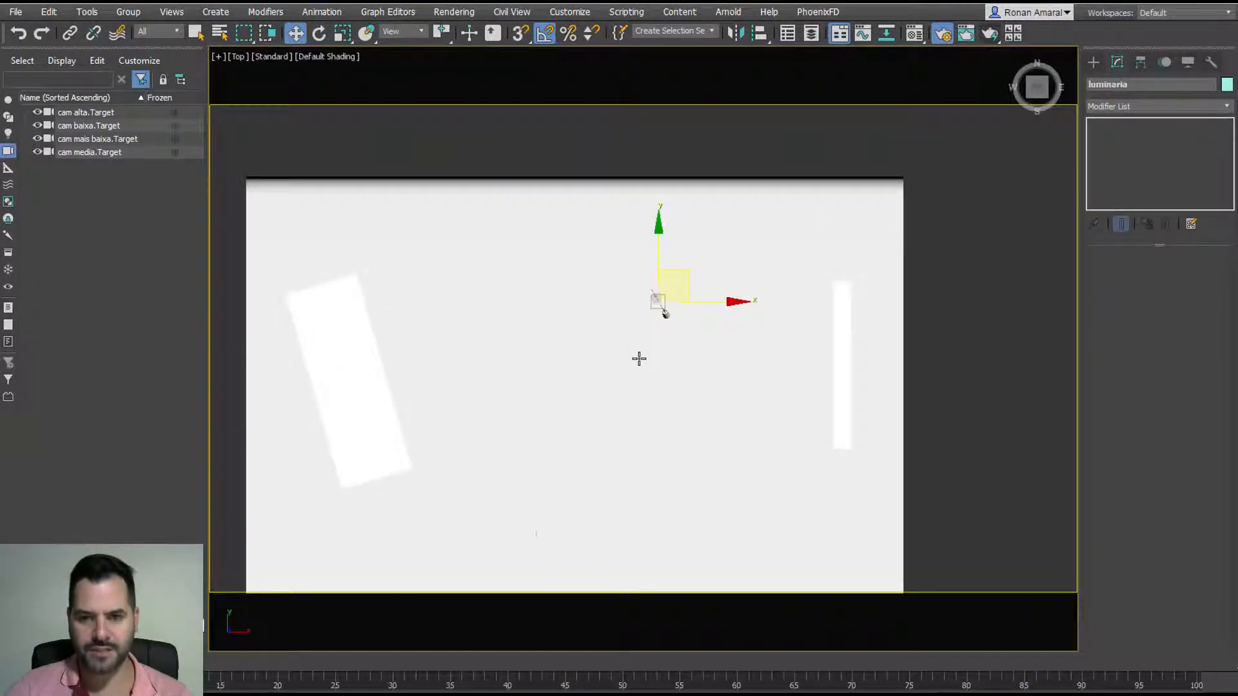
{"action": "key", "text": "shift+c"}
{"action": "middle_click_drag", "start_coordinate": [646, 355], "coordinate": [686, 327]}
{"action": "left_click_drag", "start_coordinate": [730, 282], "coordinate": [640, 320]}
Step: Through the cam baixa camera, move the lamp closer to the camera and render it
{"action": "key", "text": "shift+c"}
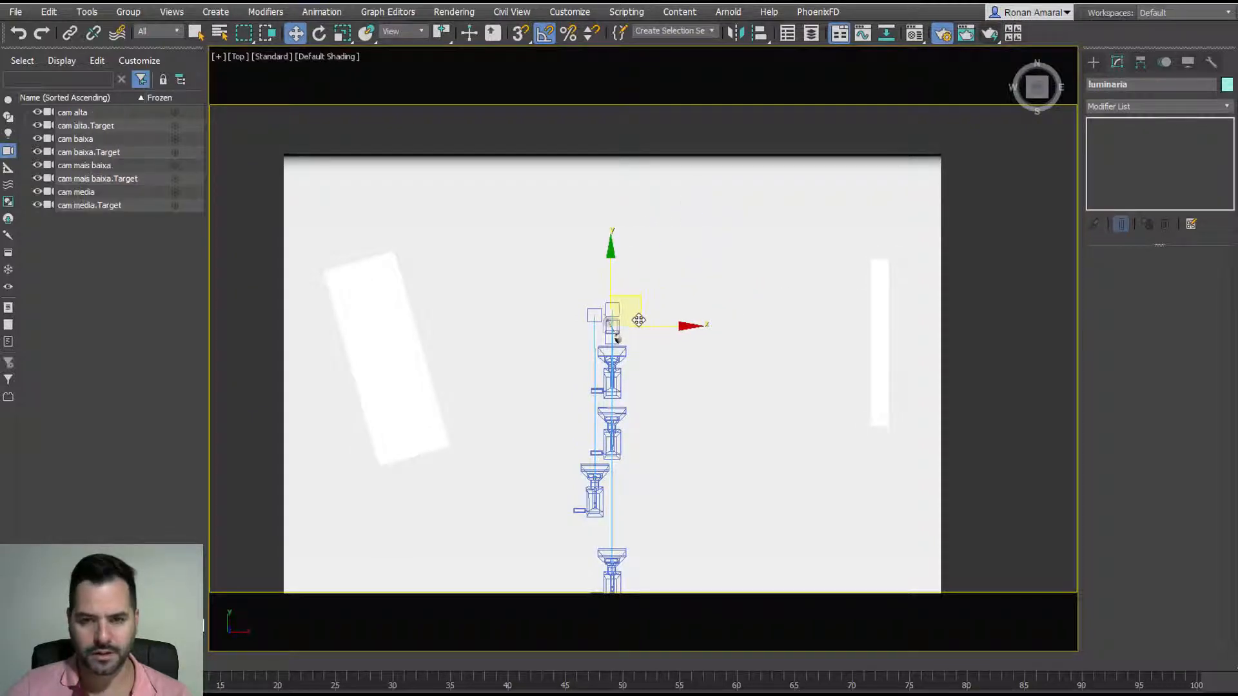
{"action": "key", "text": "c"}
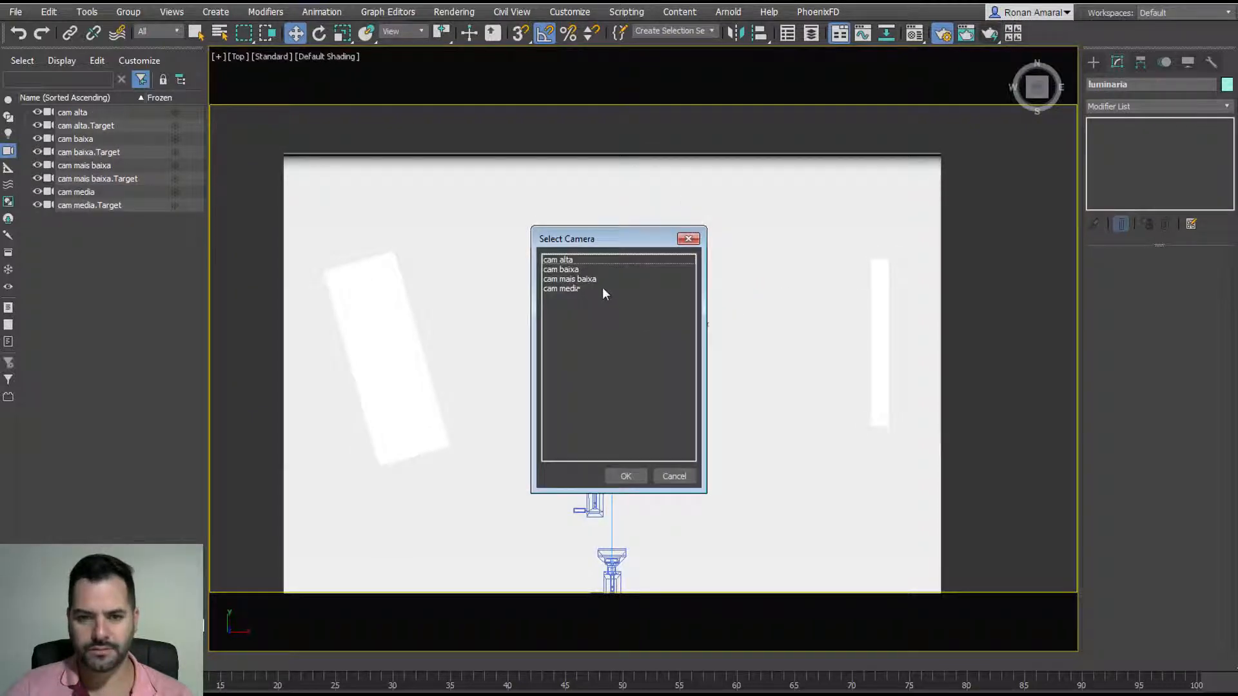
{"action": "double_click", "coordinate": [602, 288]}
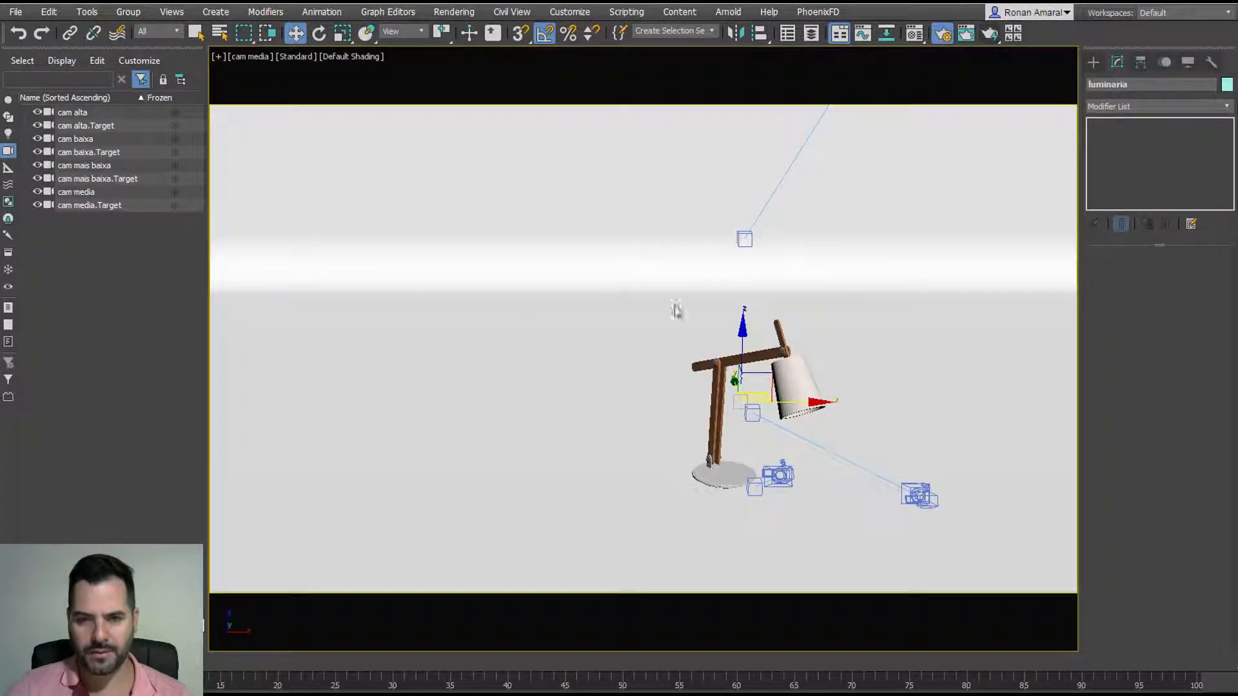
{"action": "key", "text": "c"}
{"action": "double_click", "coordinate": [612, 265]}
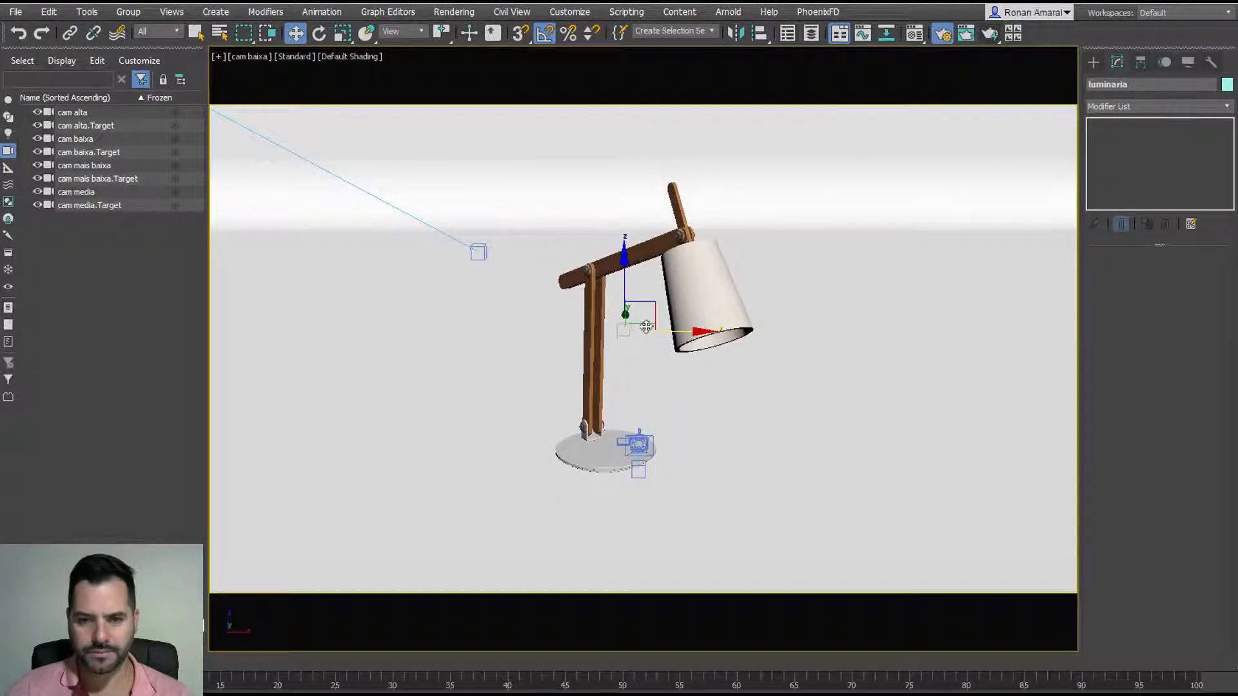
{"action": "left_click_drag", "start_coordinate": [636, 329], "coordinate": [644, 386]}
{"action": "middle_click_drag", "start_coordinate": [644, 385], "coordinate": [633, 353]}
{"action": "scroll", "coordinate": [634, 347], "scroll_direction": "up", "scroll_amount": 1}
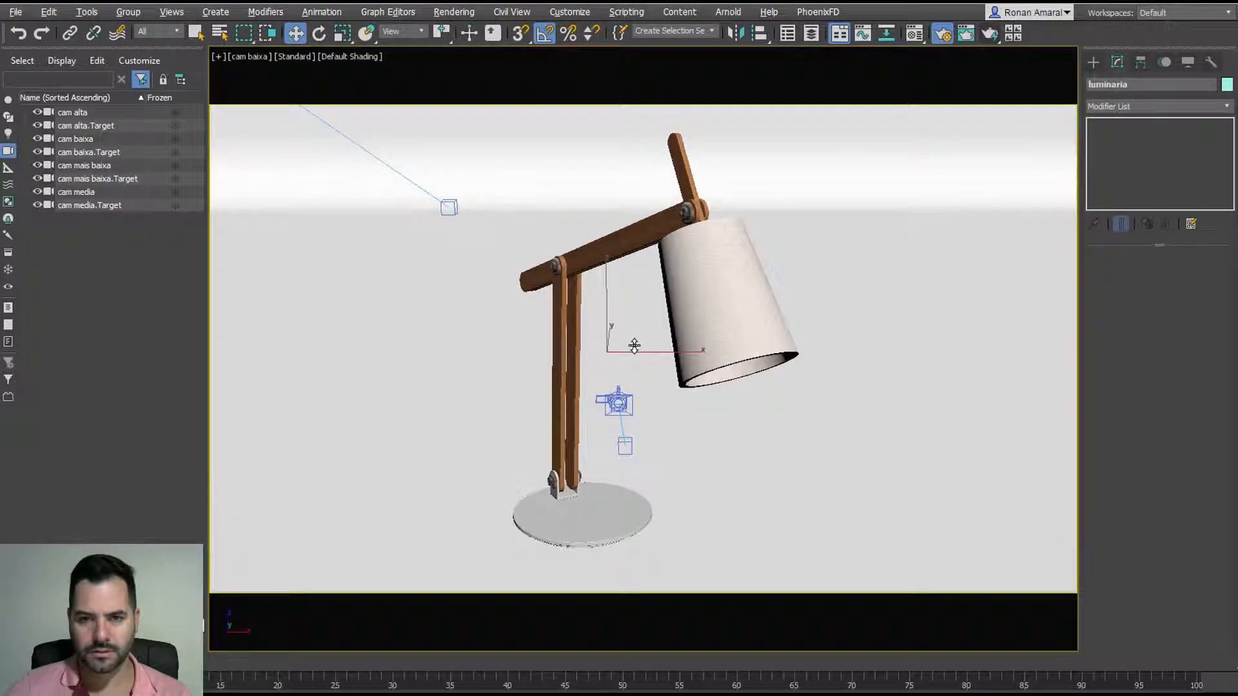
{"action": "scroll", "coordinate": [634, 346], "scroll_direction": "up", "scroll_amount": 2}
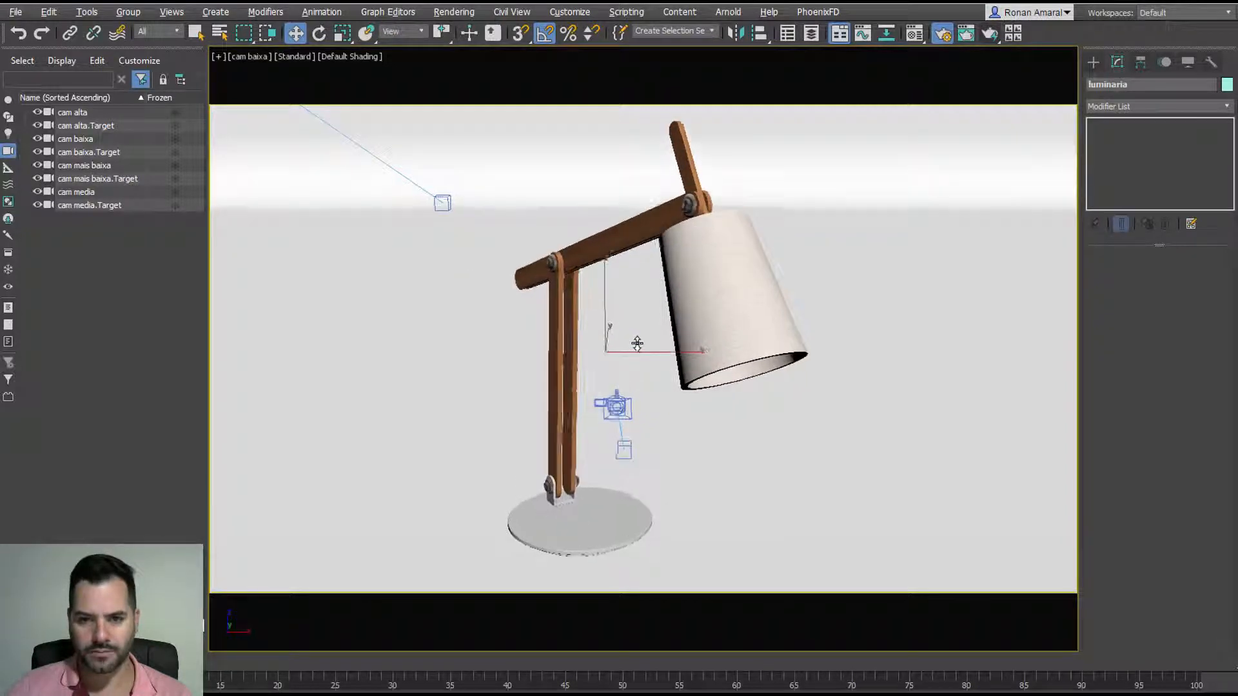
{"action": "left_click", "coordinate": [988, 35]}
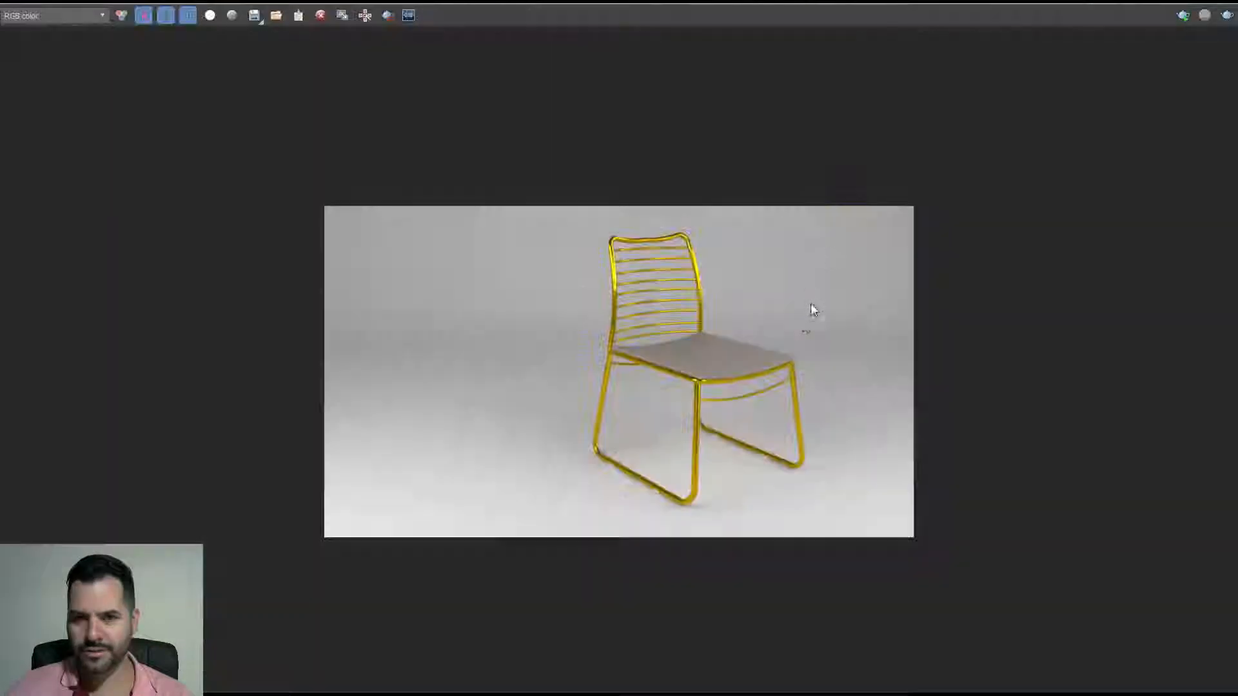
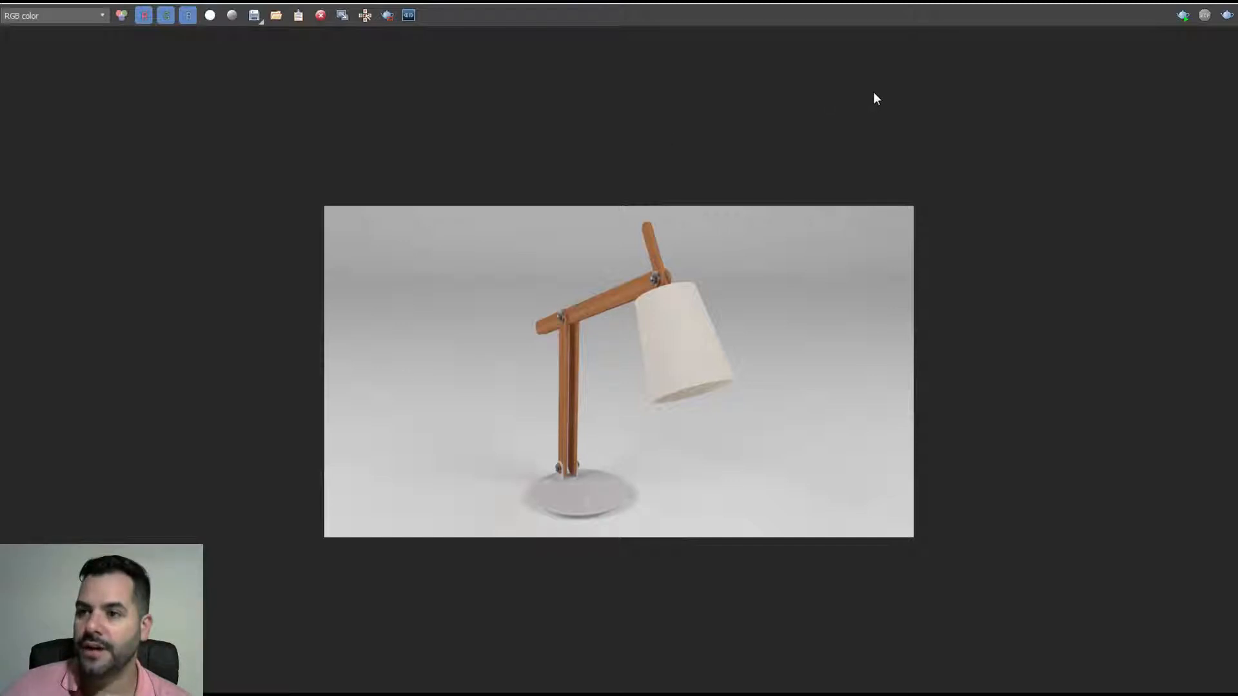
Step: Load every category of the preset_ronan_low_internas render preset
{"action": "left_click", "coordinate": [1226, 2]}
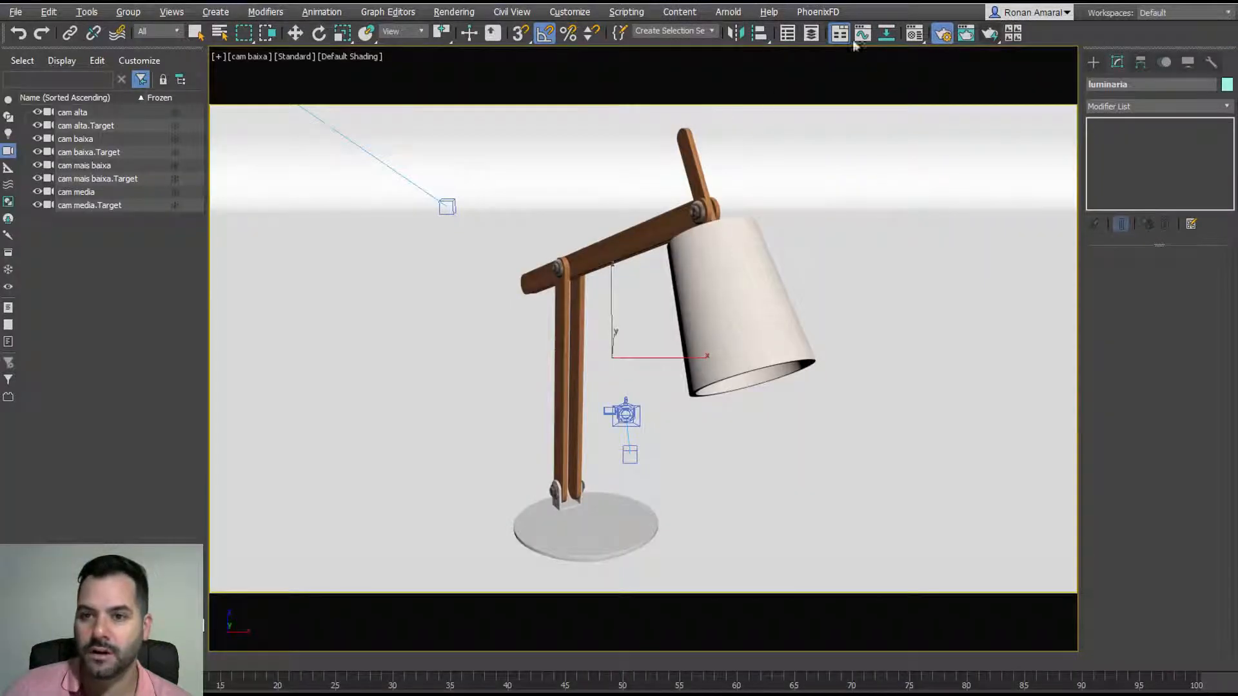
{"action": "left_click", "coordinate": [915, 33]}
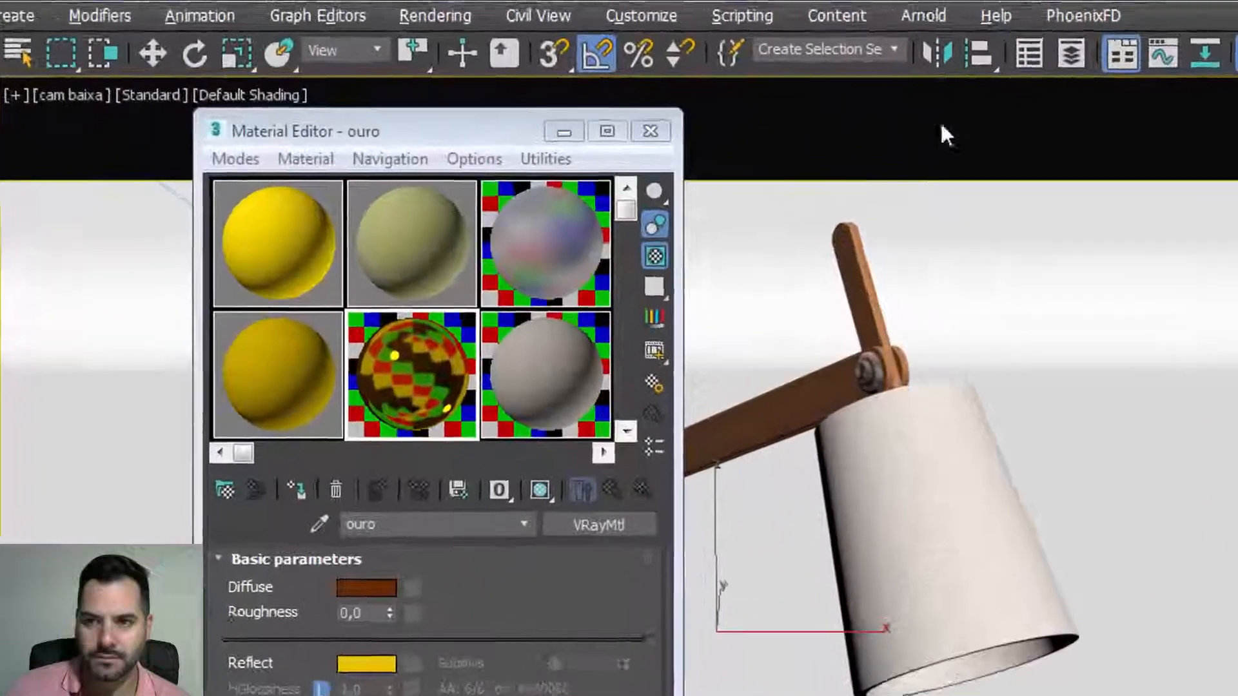
{"action": "key", "text": "F10"}
{"action": "left_click", "coordinate": [655, 217]}
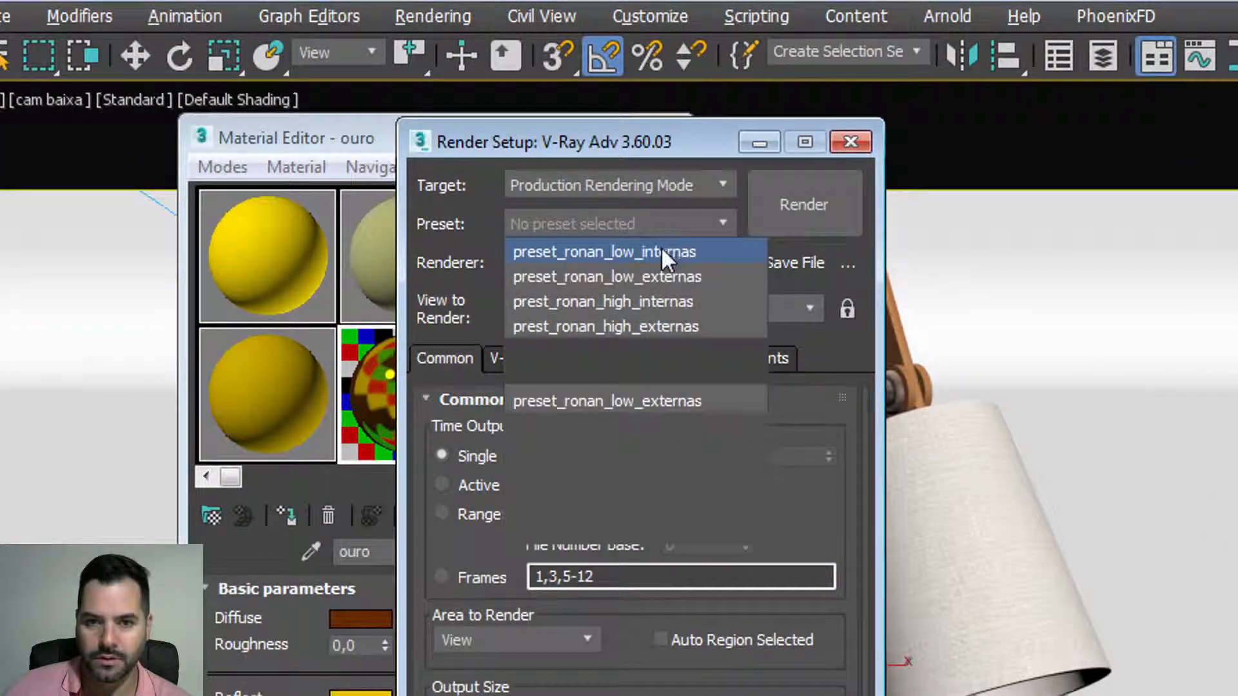
{"action": "left_click", "coordinate": [660, 246]}
{"action": "left_click", "coordinate": [571, 530]}
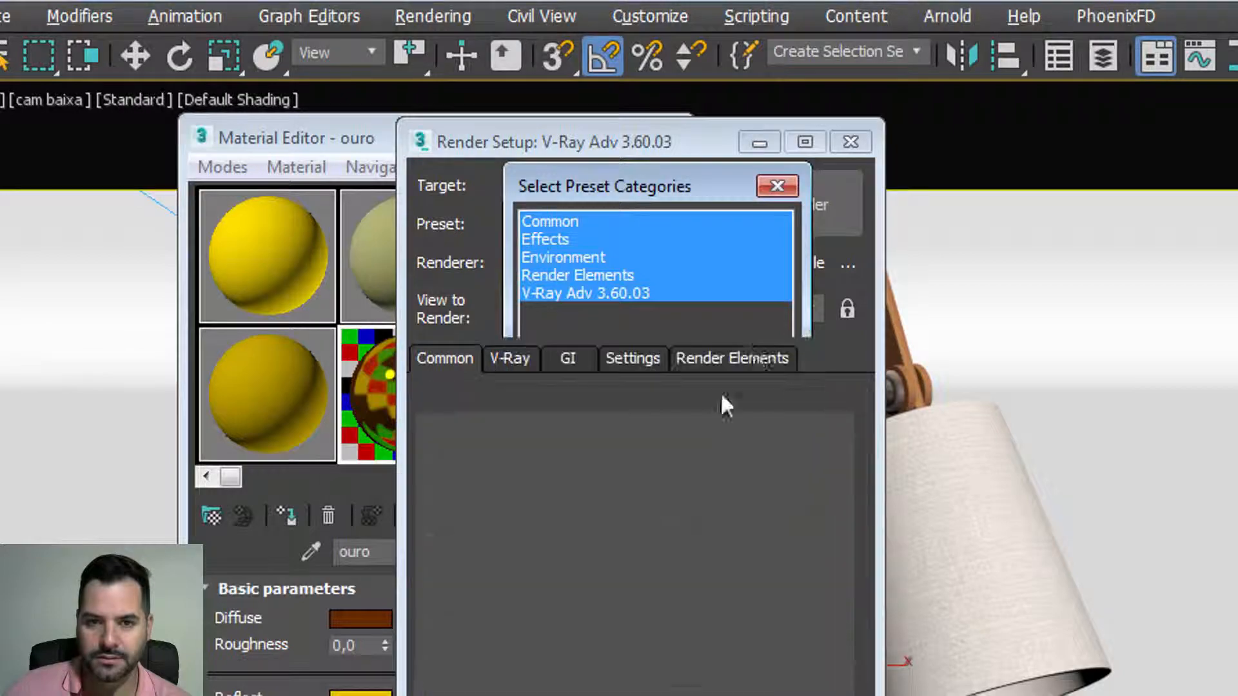
Step: Test-render, disable GI environment in V-Ray Environment, and render the camera again
{"action": "left_click", "coordinate": [815, 206]}
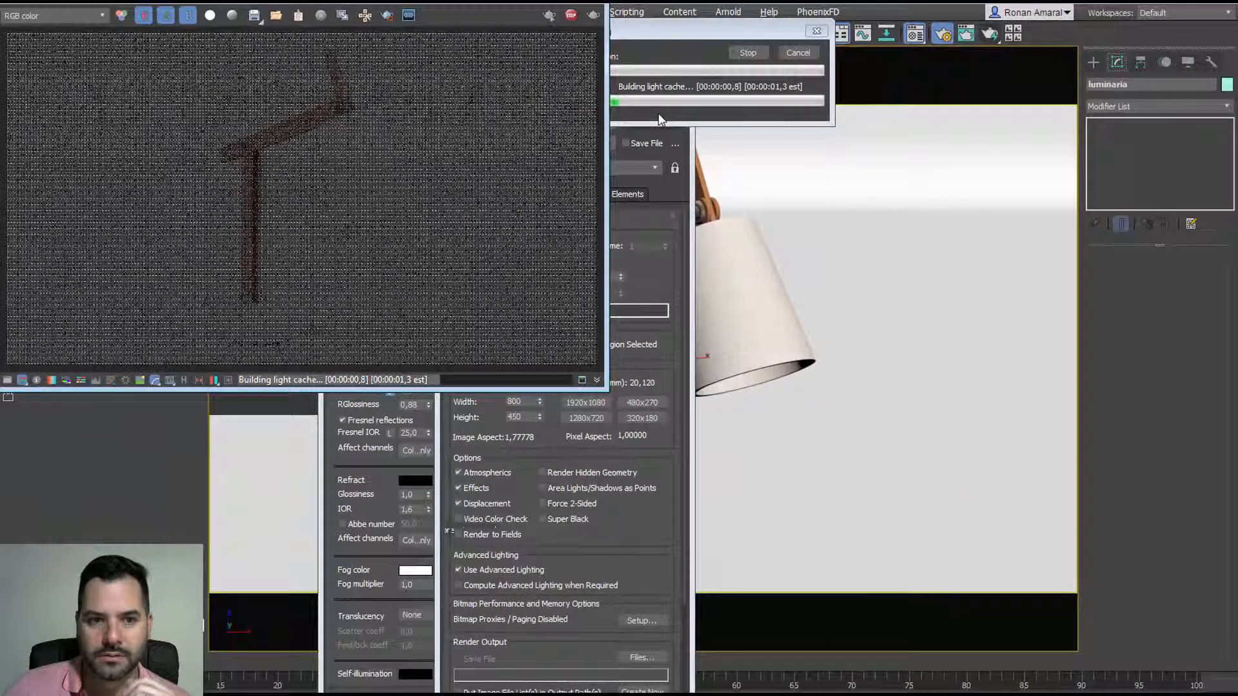
{"action": "left_click", "coordinate": [798, 53]}
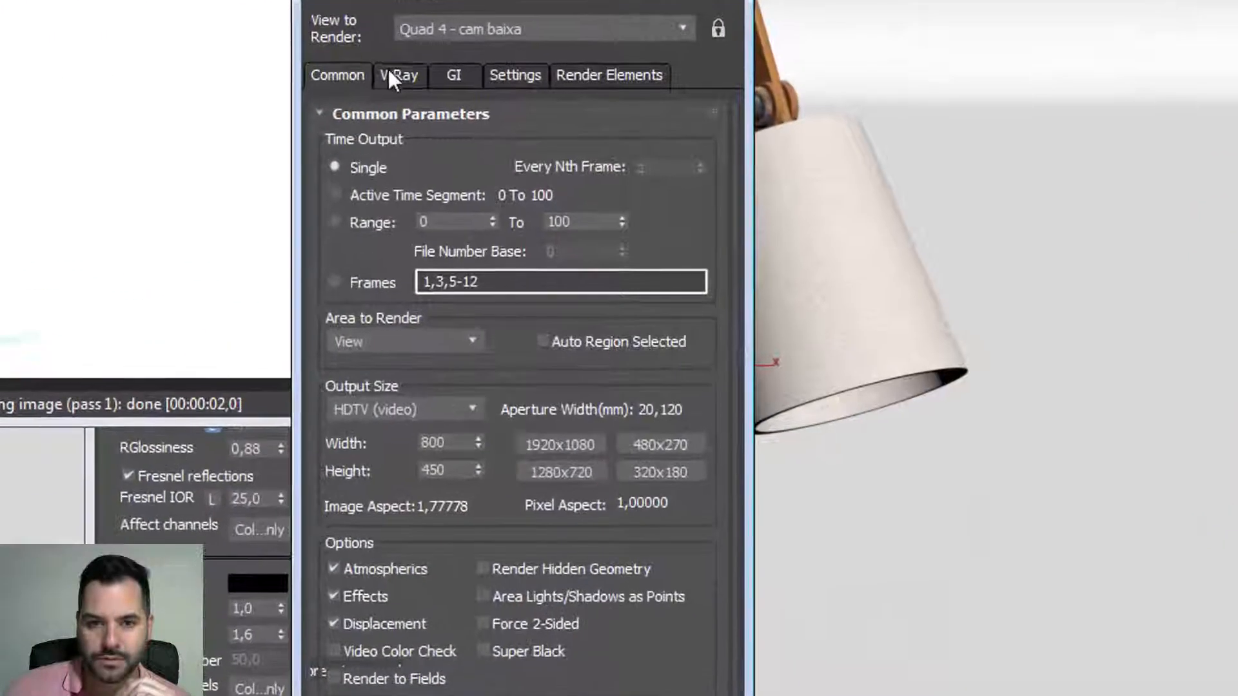
{"action": "left_click", "coordinate": [390, 73]}
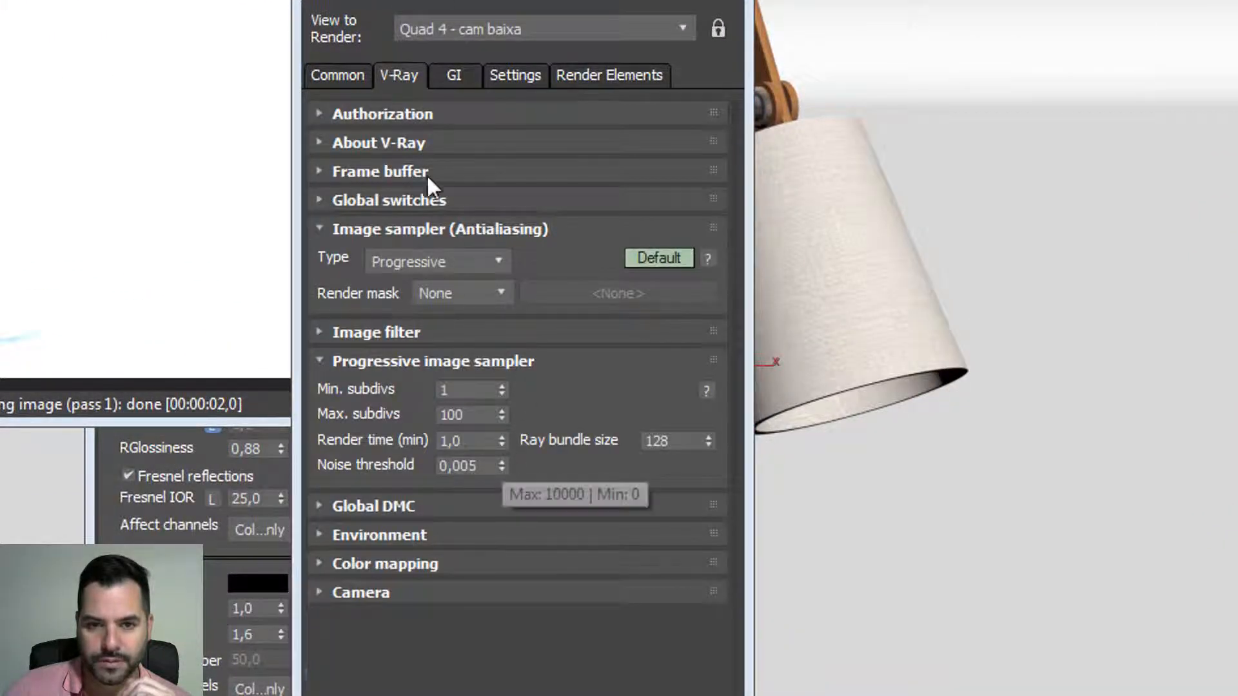
{"action": "left_click", "coordinate": [464, 534]}
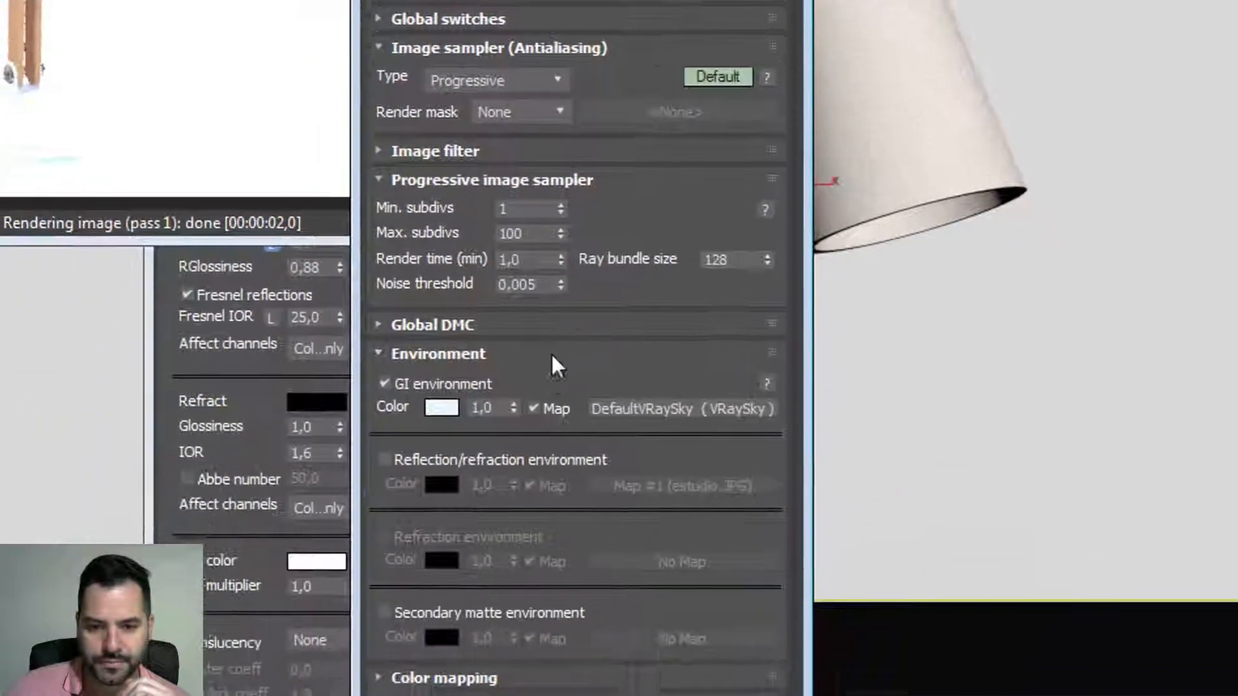
{"action": "left_click", "coordinate": [458, 341]}
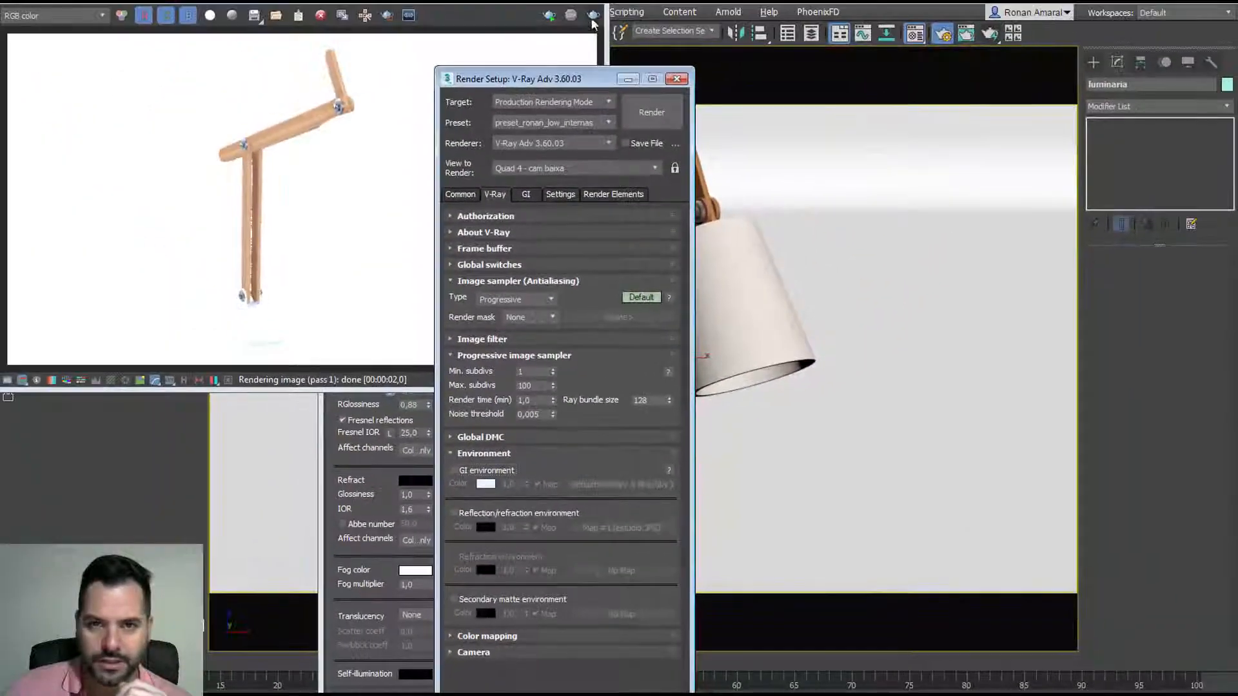
{"action": "left_click", "coordinate": [594, 19]}
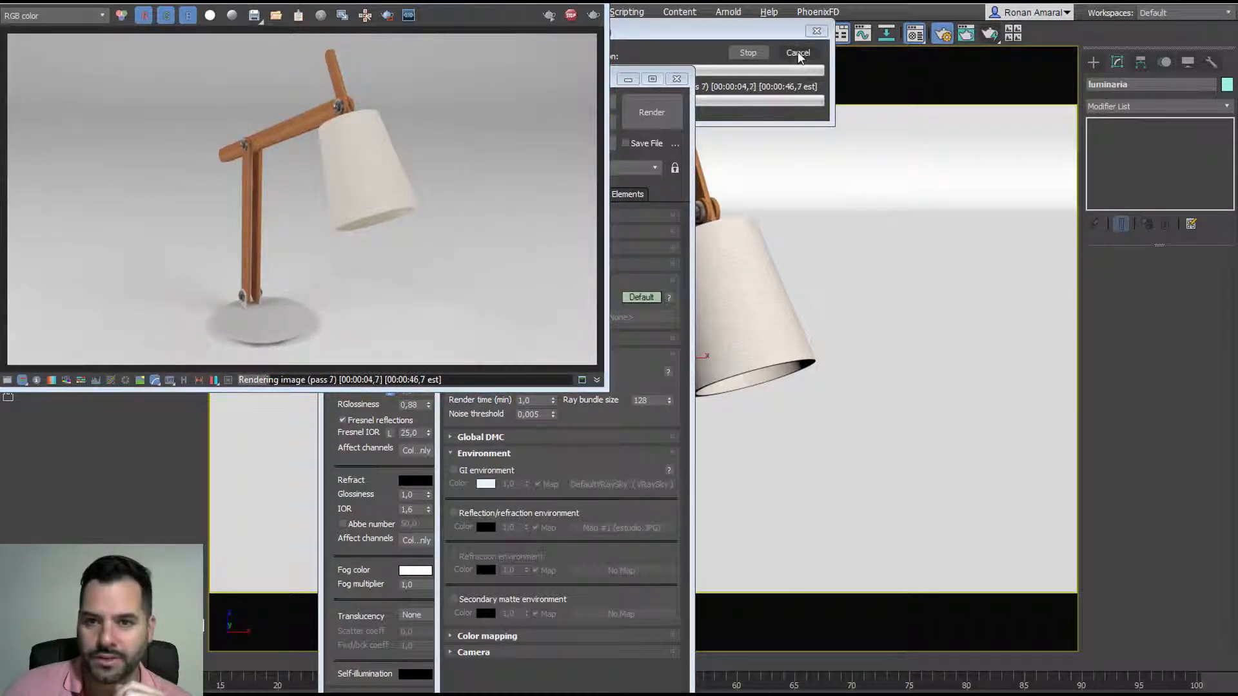
Step: Save all categories over preset_ronan_low_internas.rps in the C: presets folder
{"action": "left_click", "coordinate": [797, 52]}
{"action": "left_click_drag", "start_coordinate": [618, 78], "coordinate": [736, 96]}
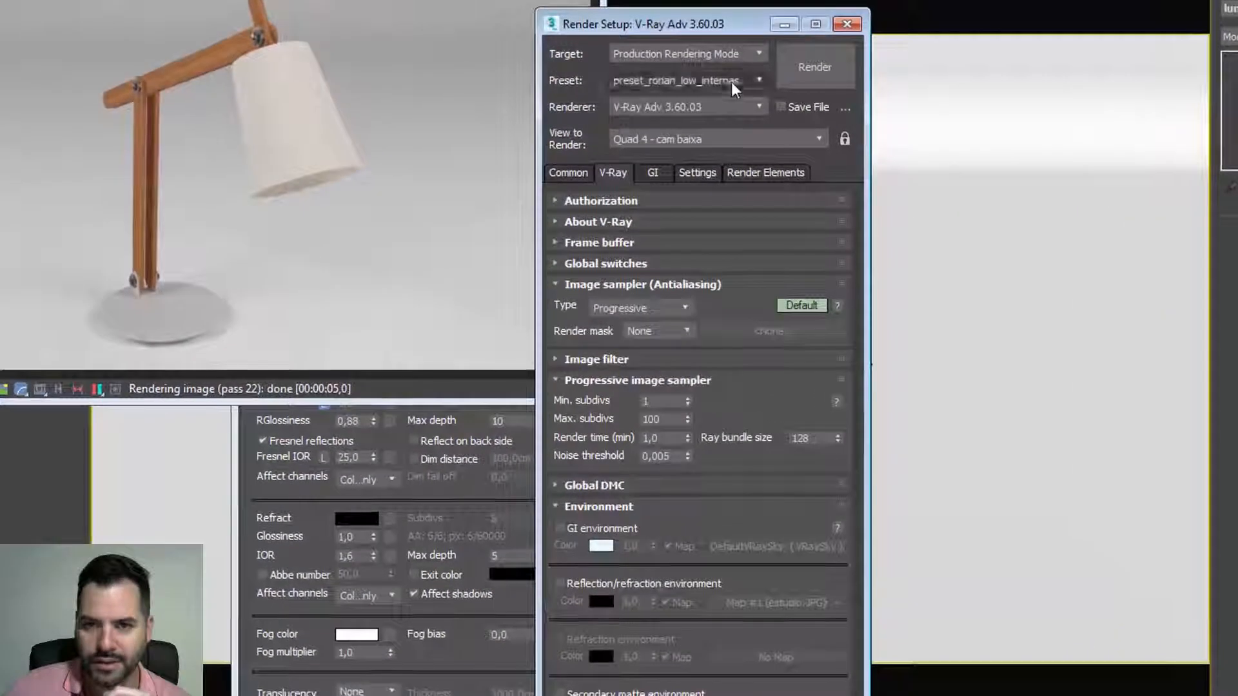
{"action": "left_click", "coordinate": [704, 140]}
{"action": "left_click", "coordinate": [690, 291]}
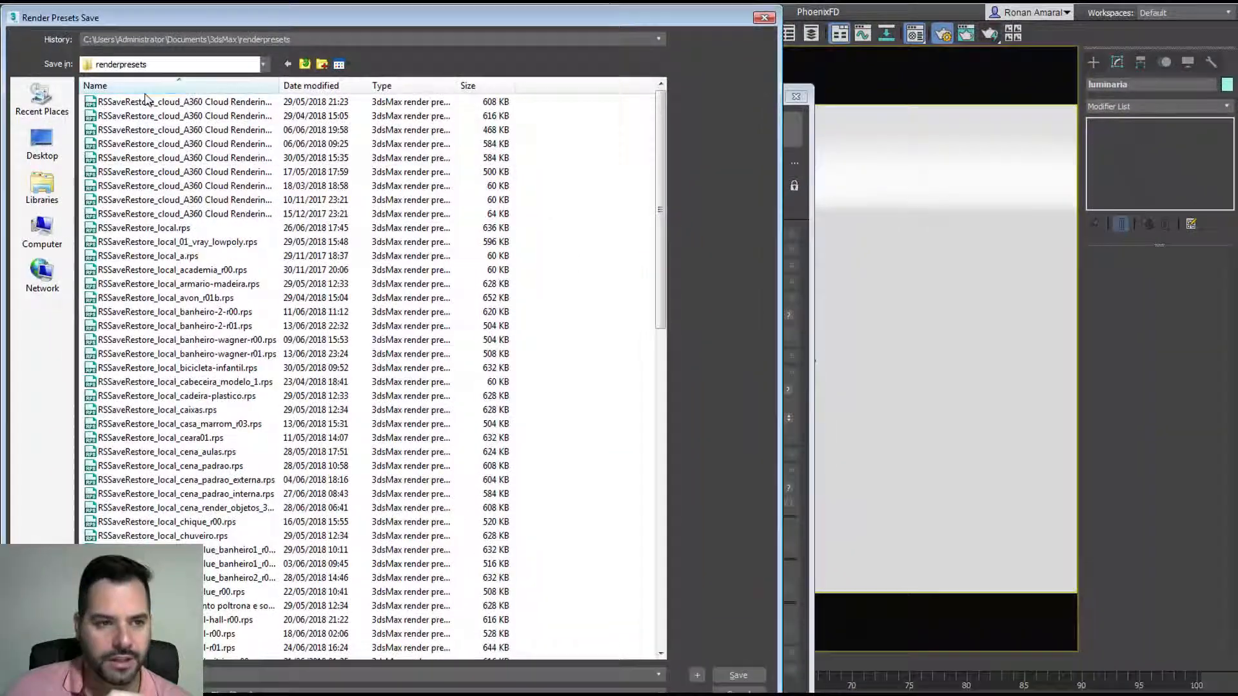
{"action": "left_click", "coordinate": [42, 232]}
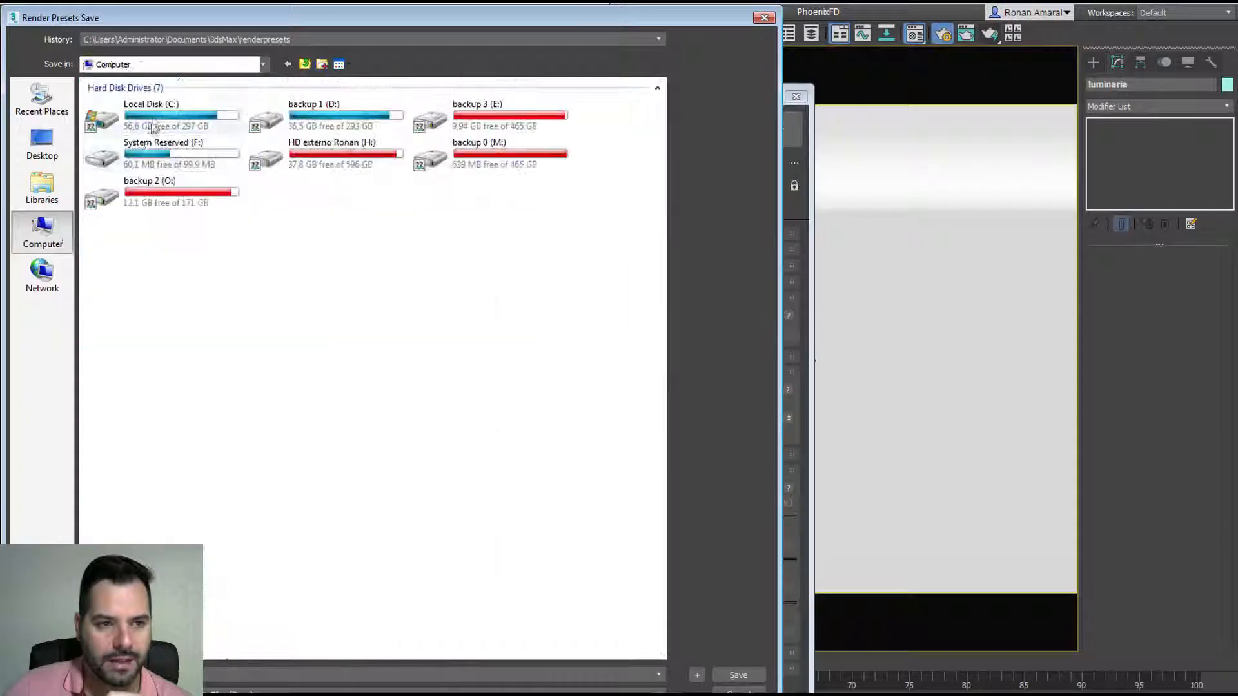
{"action": "double_click", "coordinate": [148, 114]}
{"action": "double_click", "coordinate": [142, 199]}
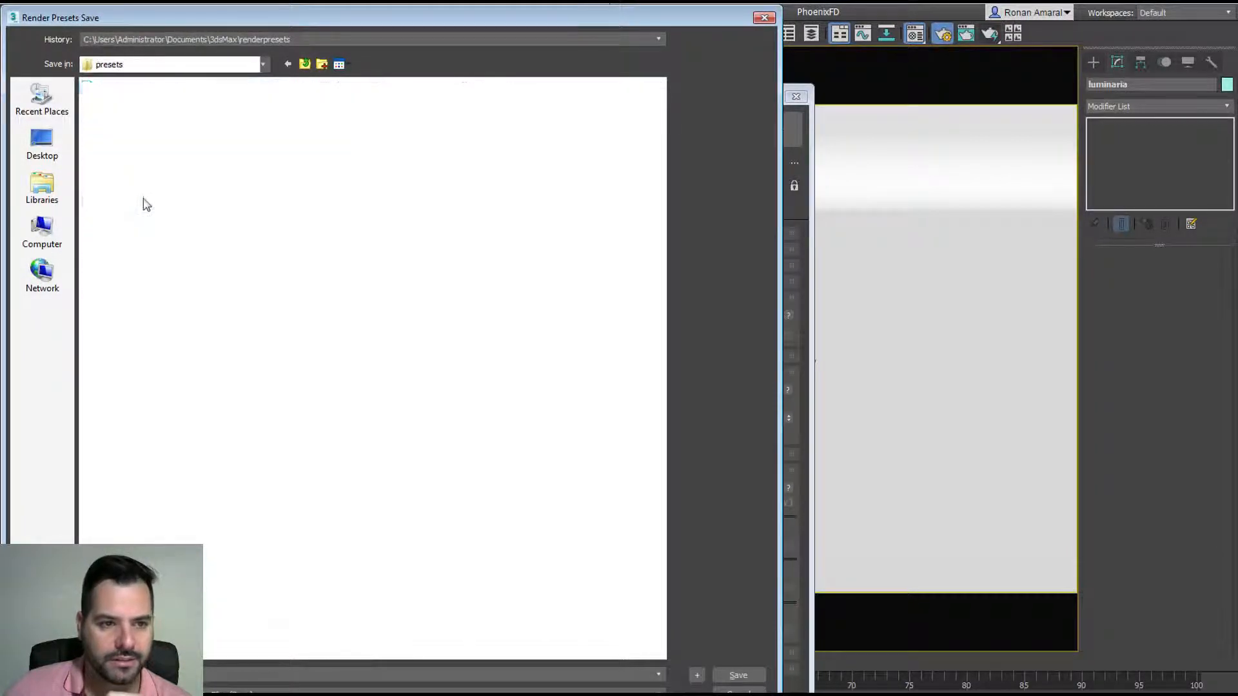
{"action": "double_click", "coordinate": [175, 102]}
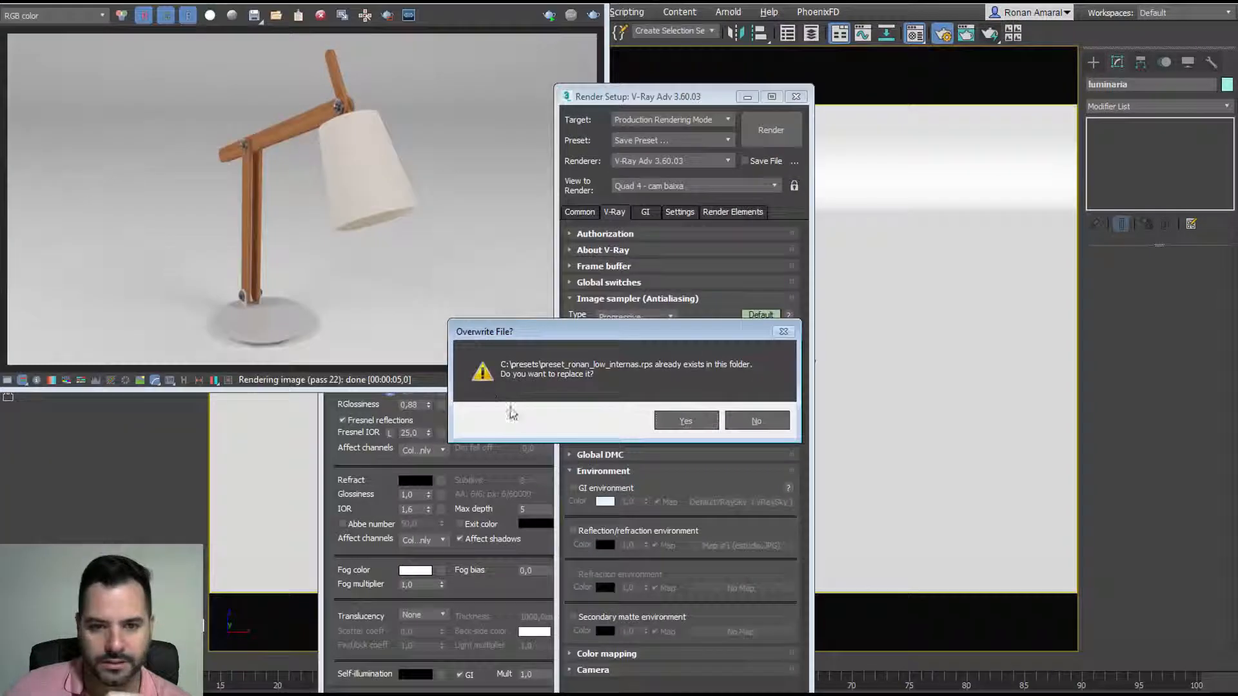
{"action": "left_click", "coordinate": [682, 419]}
{"action": "left_click", "coordinate": [530, 285]}
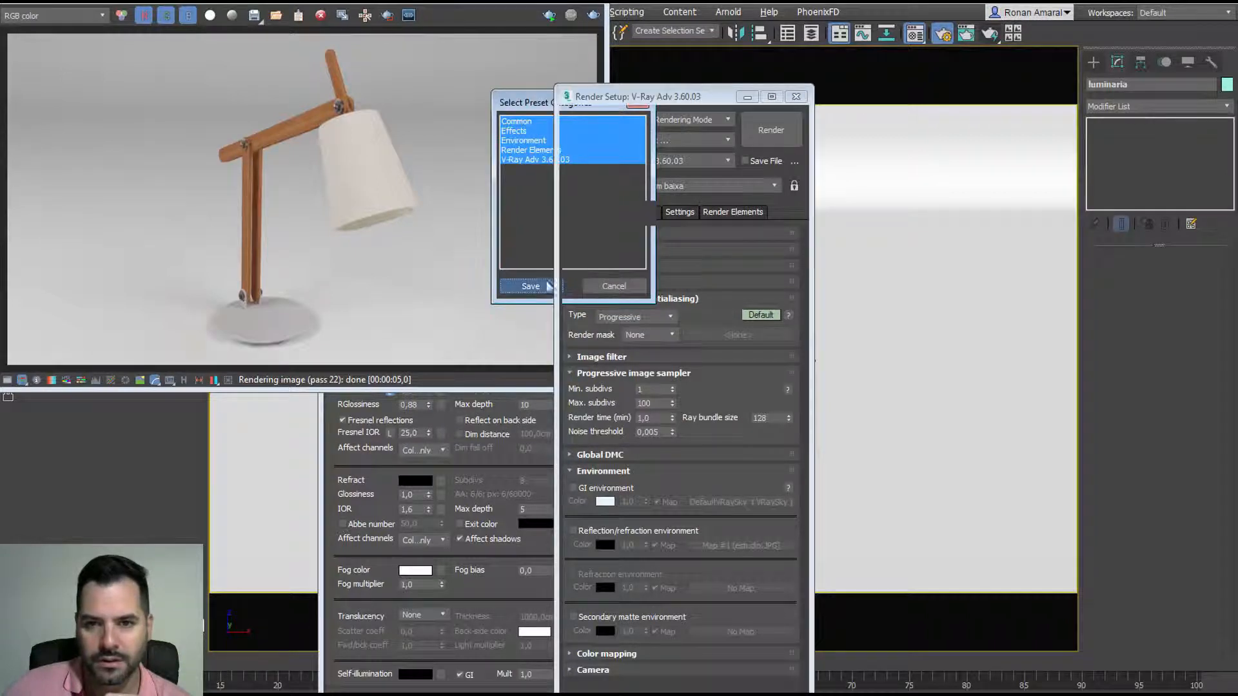
Step: Load prest_ronan_high_internas and save all categories back over prest_ronan_high_internas.rps
{"action": "left_click", "coordinate": [686, 143]}
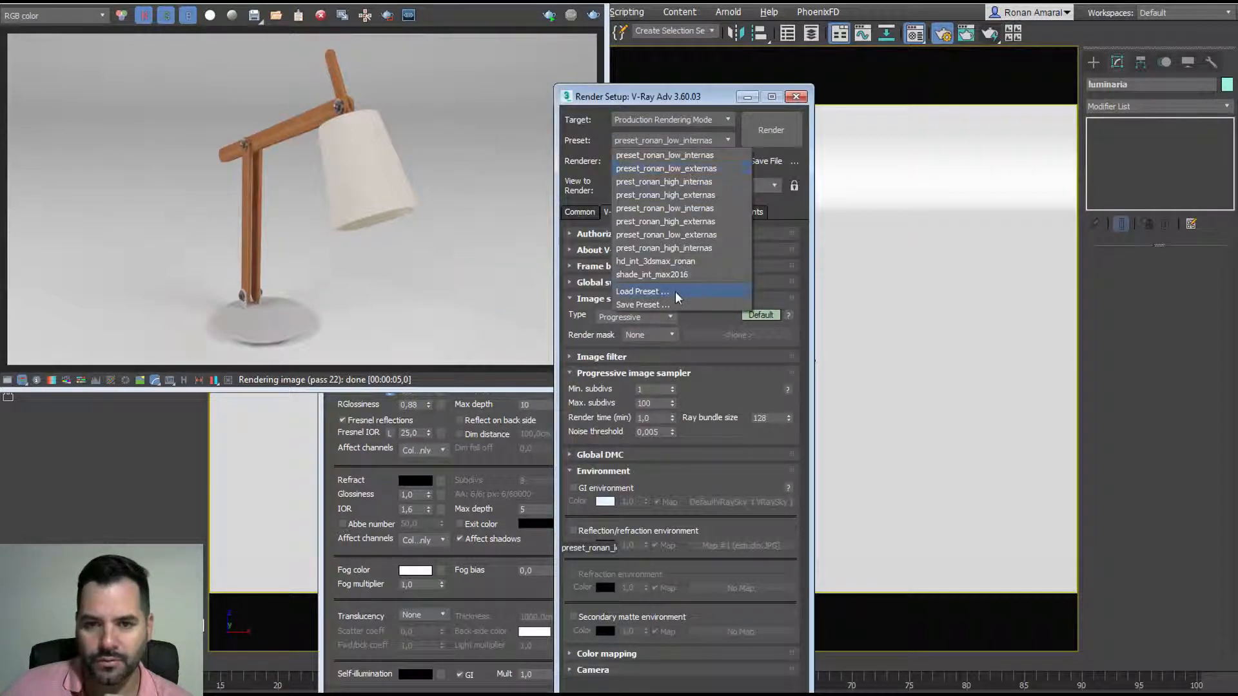
{"action": "left_click", "coordinate": [685, 183]}
{"action": "left_click", "coordinate": [547, 288]}
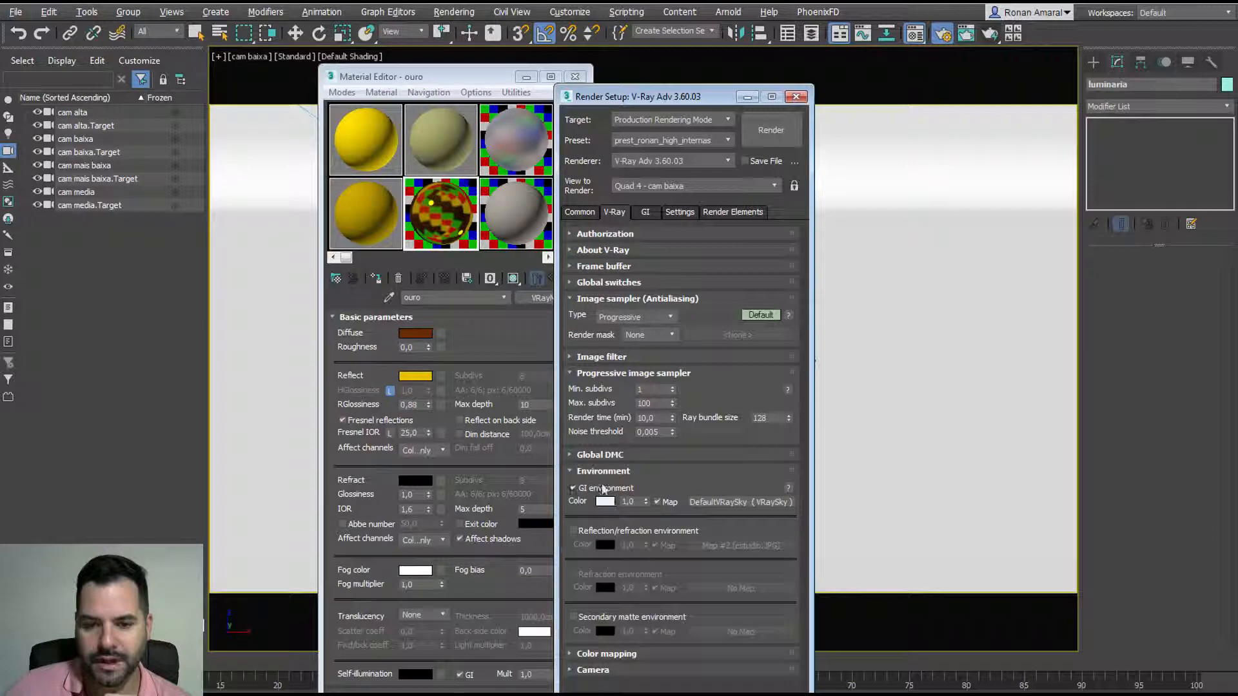
{"action": "left_click", "coordinate": [651, 140]}
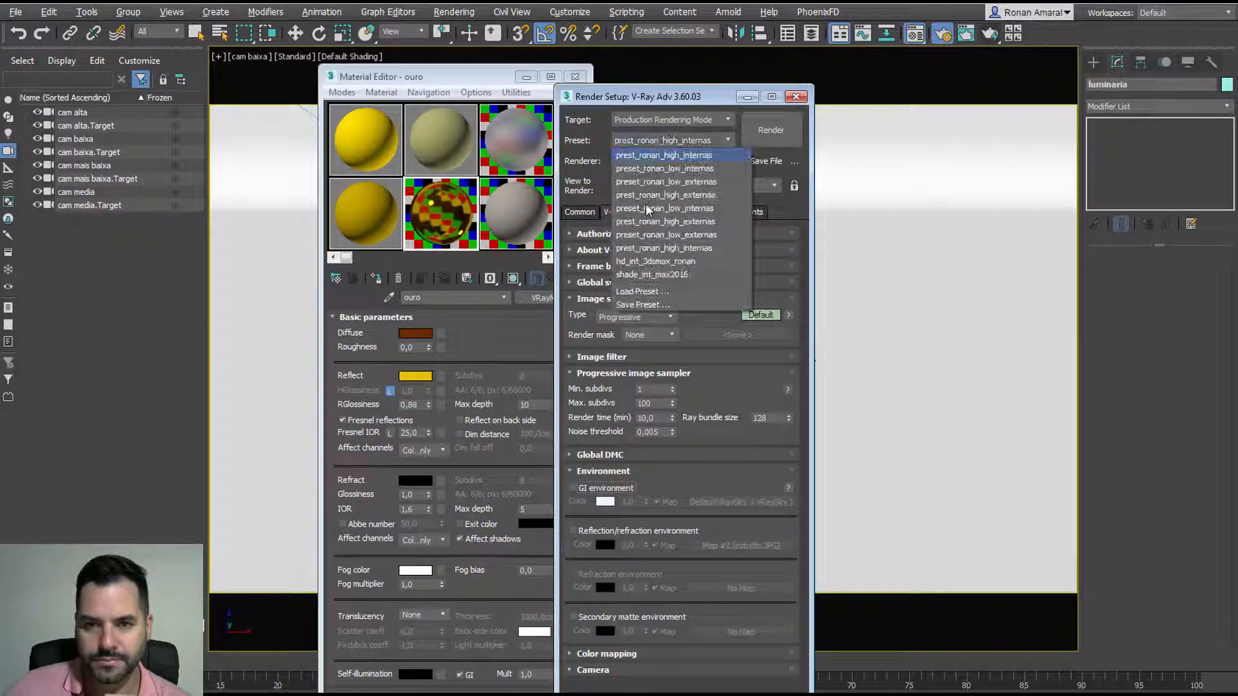
{"action": "left_click", "coordinate": [643, 304]}
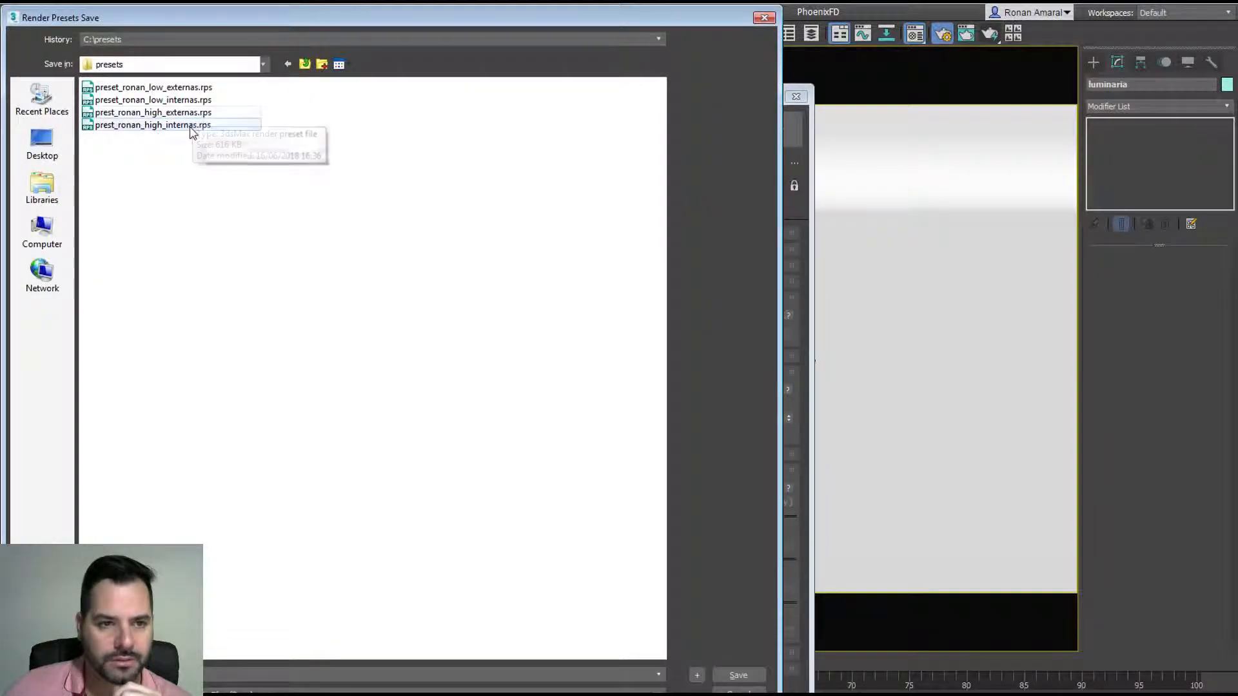
{"action": "double_click", "coordinate": [193, 125]}
{"action": "left_click", "coordinate": [670, 419]}
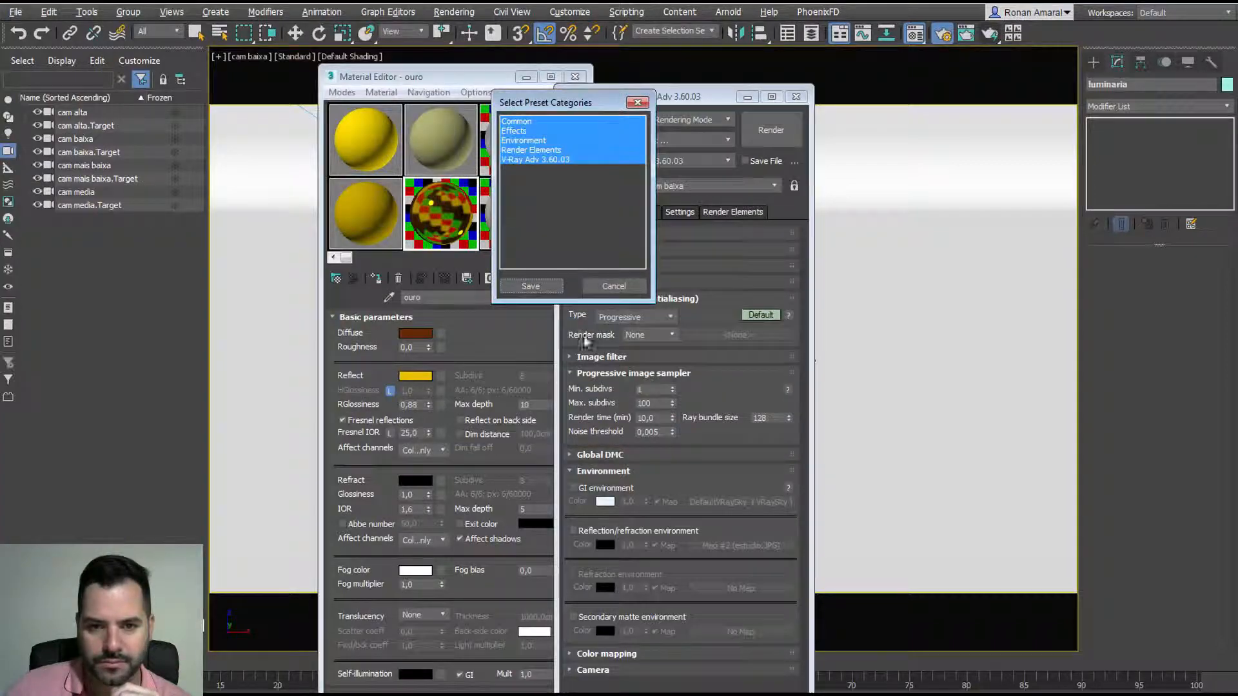
{"action": "left_click", "coordinate": [530, 287]}
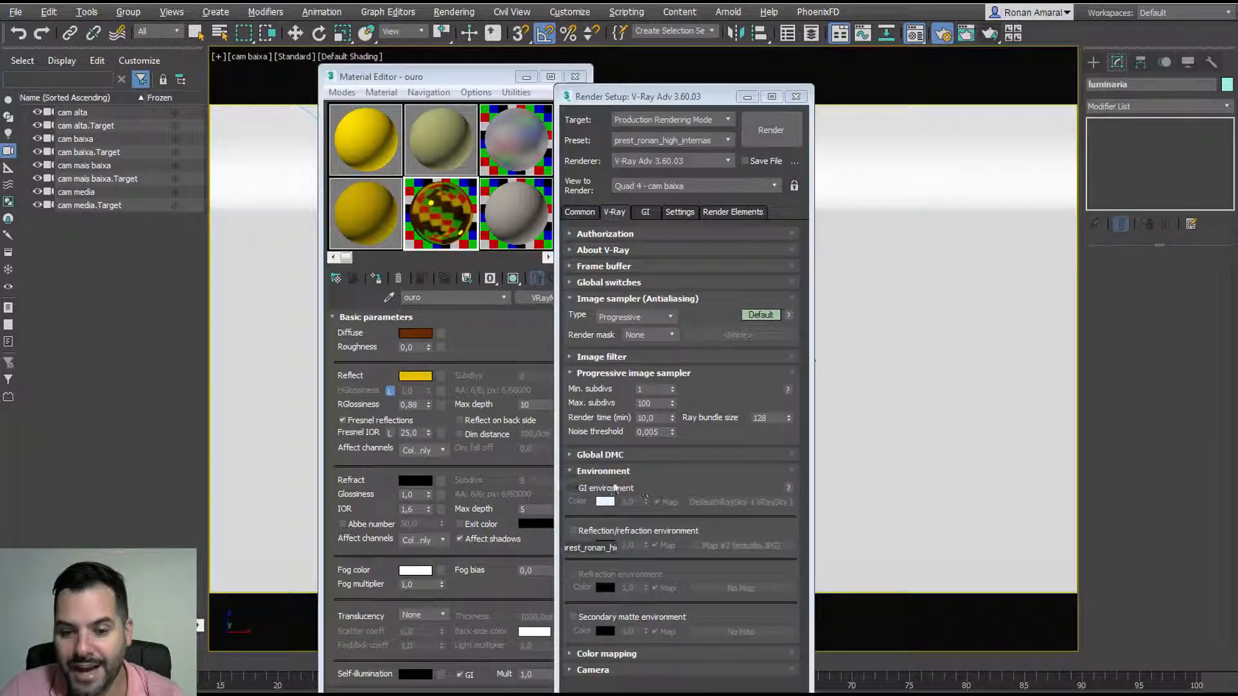
Step: Enable GI environment and drop an instance of DefaultVRaySky into a Material Editor slot
{"action": "left_click", "coordinate": [602, 487]}
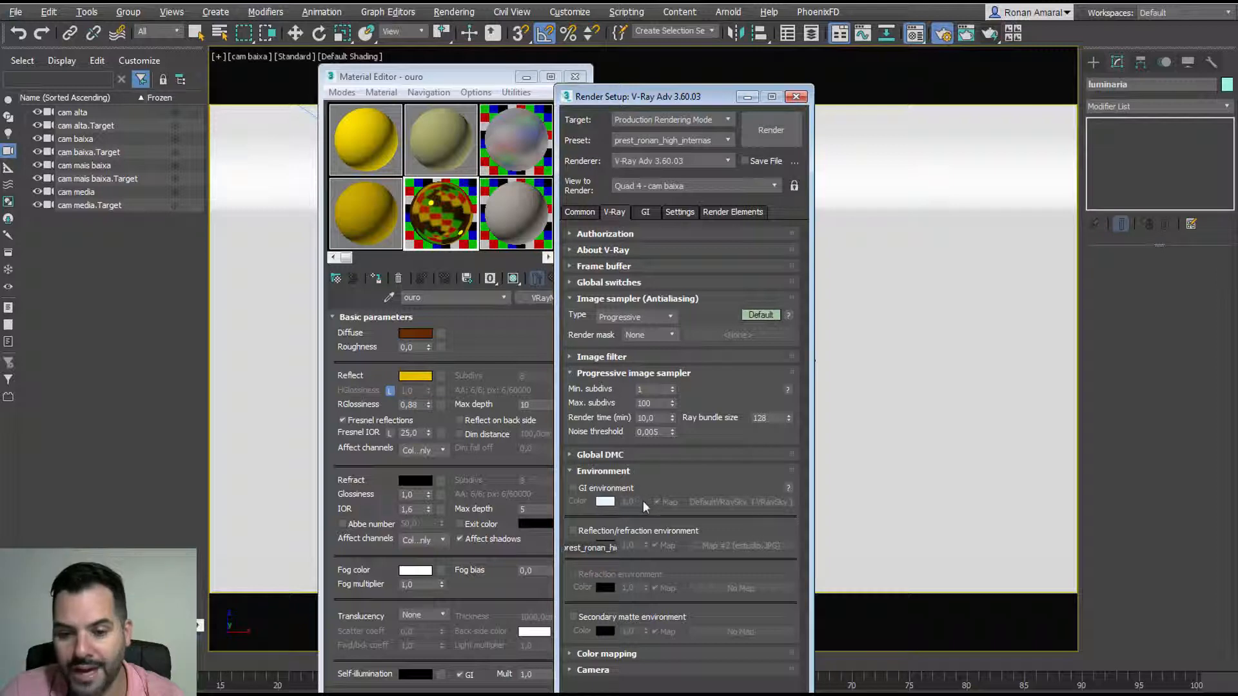
{"action": "left_click", "coordinate": [612, 489]}
{"action": "left_click_drag", "start_coordinate": [733, 505], "coordinate": [371, 218]}
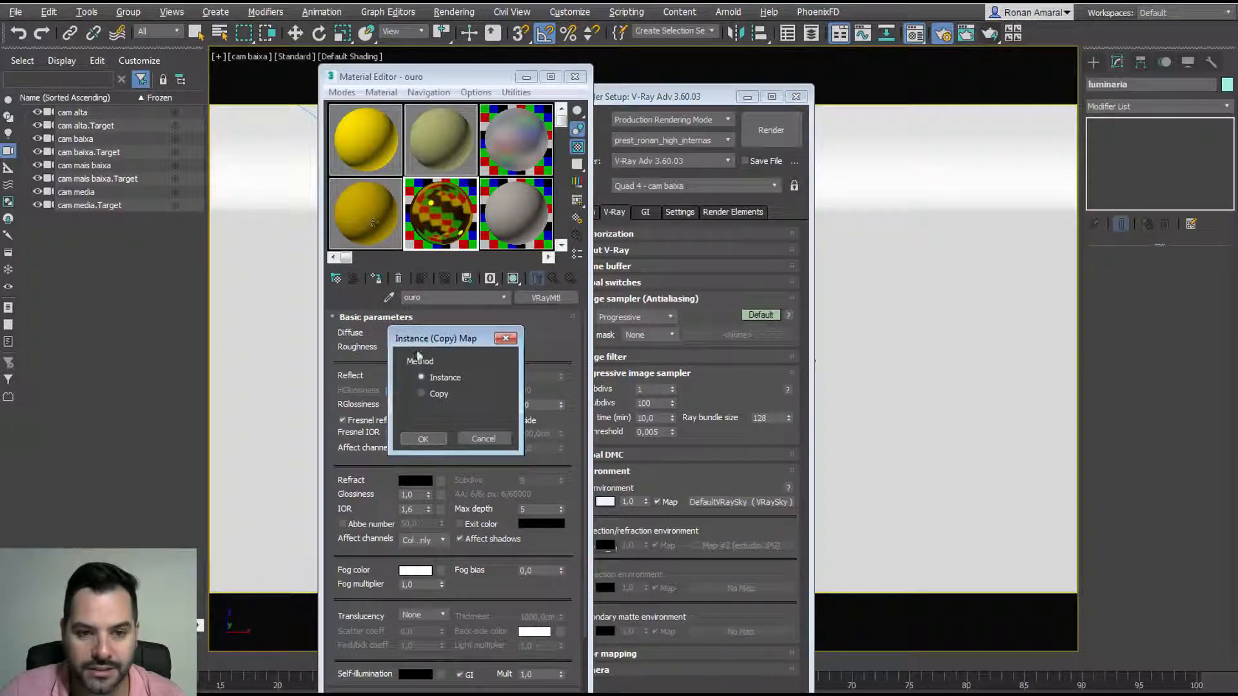
{"action": "left_click", "coordinate": [423, 438]}
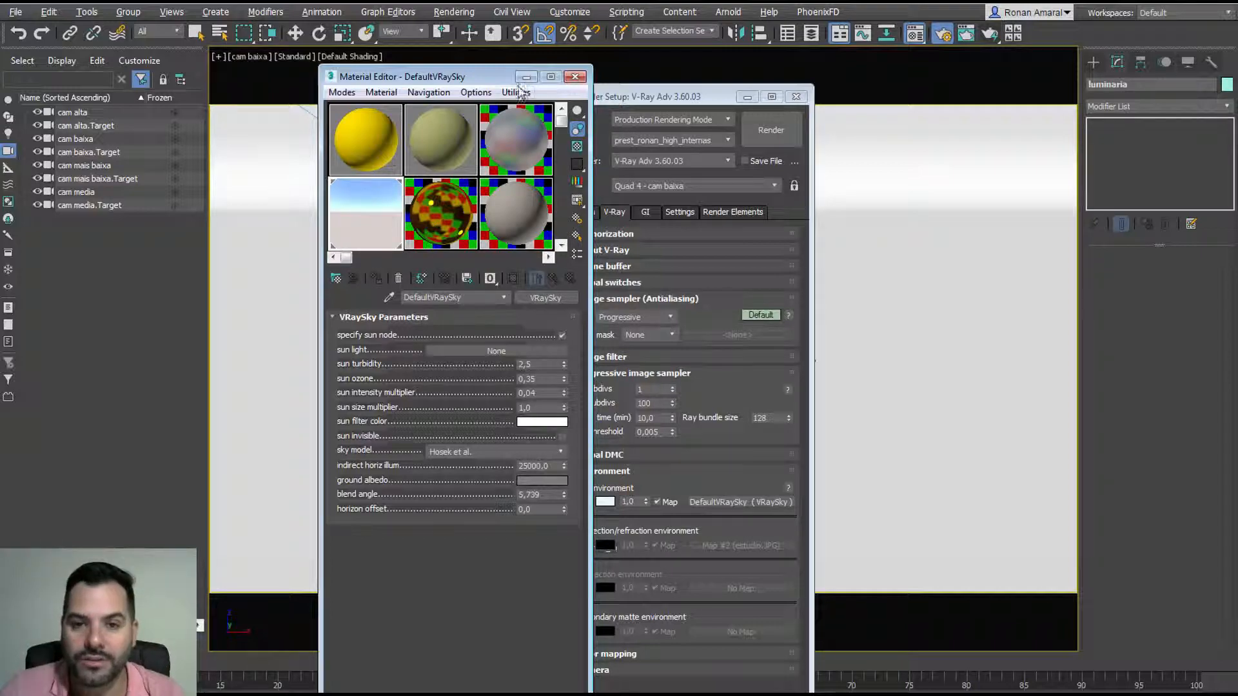
{"action": "left_click", "coordinate": [575, 76]}
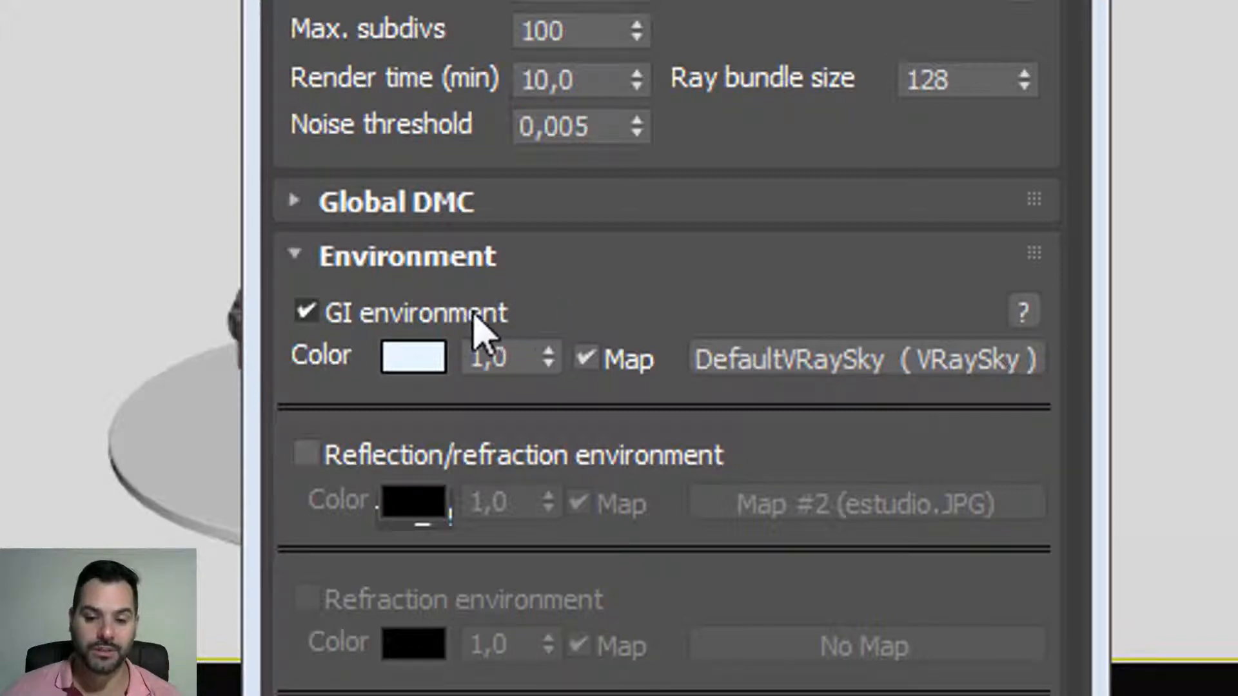
Step: Turn GI environment off again and minimize Render Setup
{"action": "double_click", "coordinate": [474, 314]}
{"action": "left_click", "coordinate": [328, 314]}
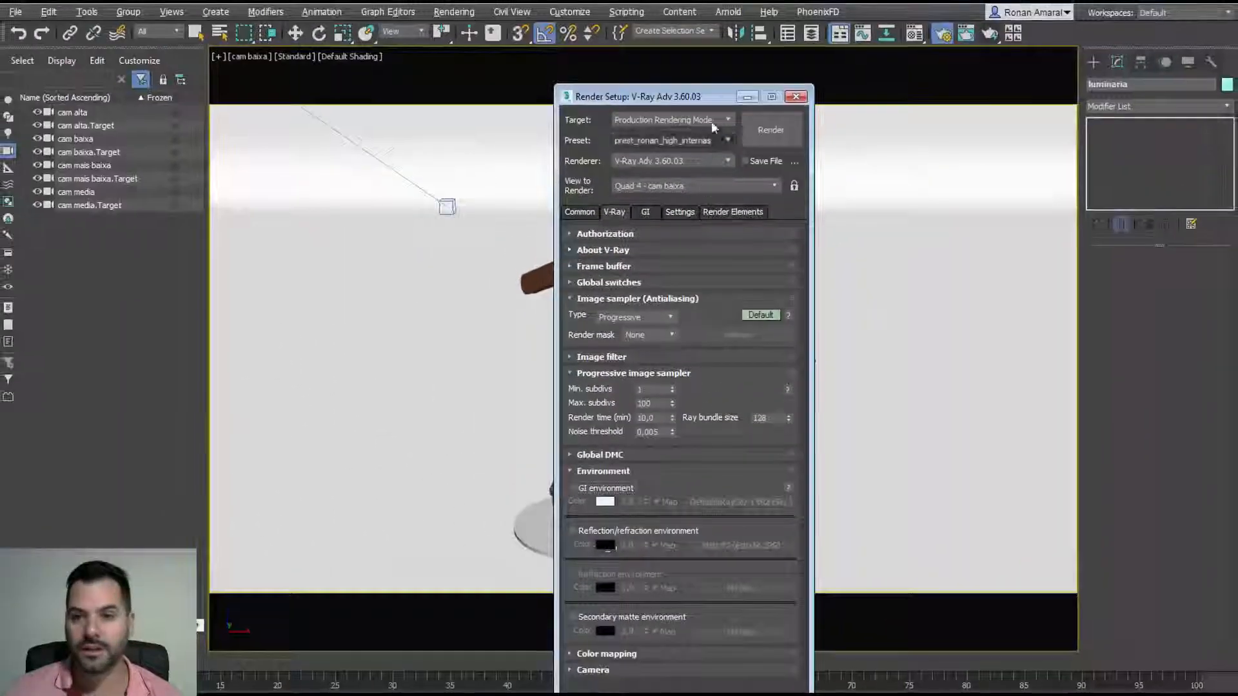
{"action": "left_click", "coordinate": [747, 98]}
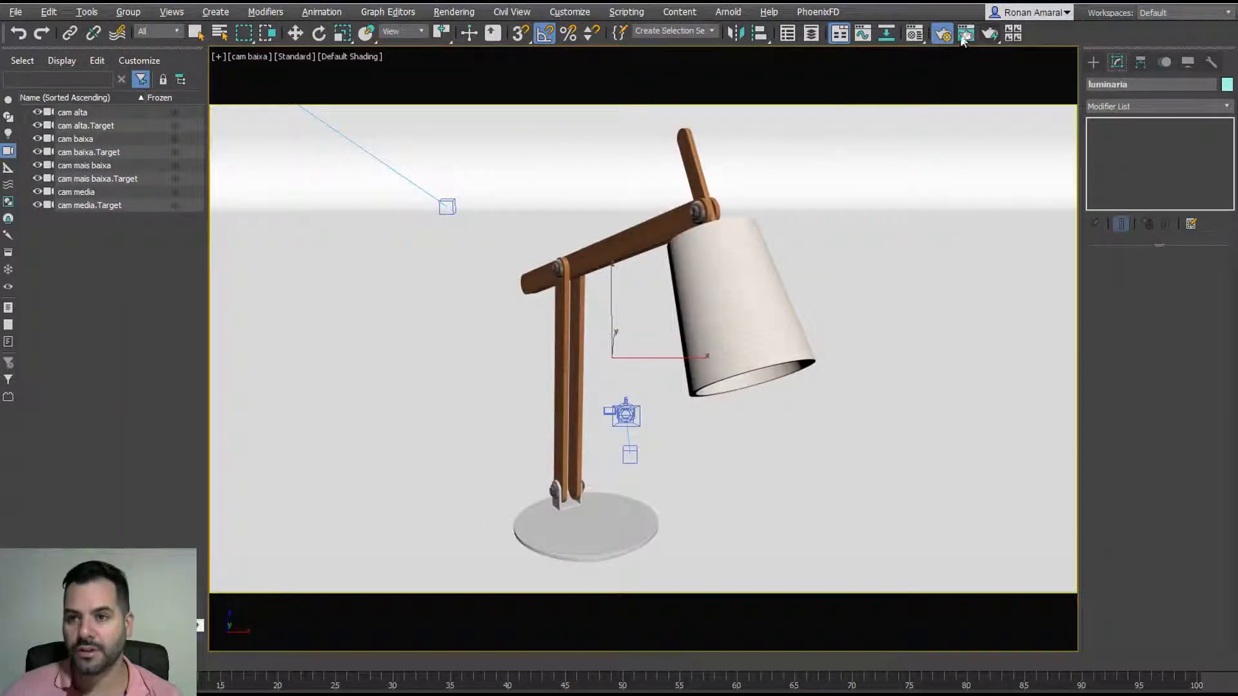
Step: Zoom into the last cam baixa lamp render, then move its window up-left
{"action": "left_click", "coordinate": [965, 35]}
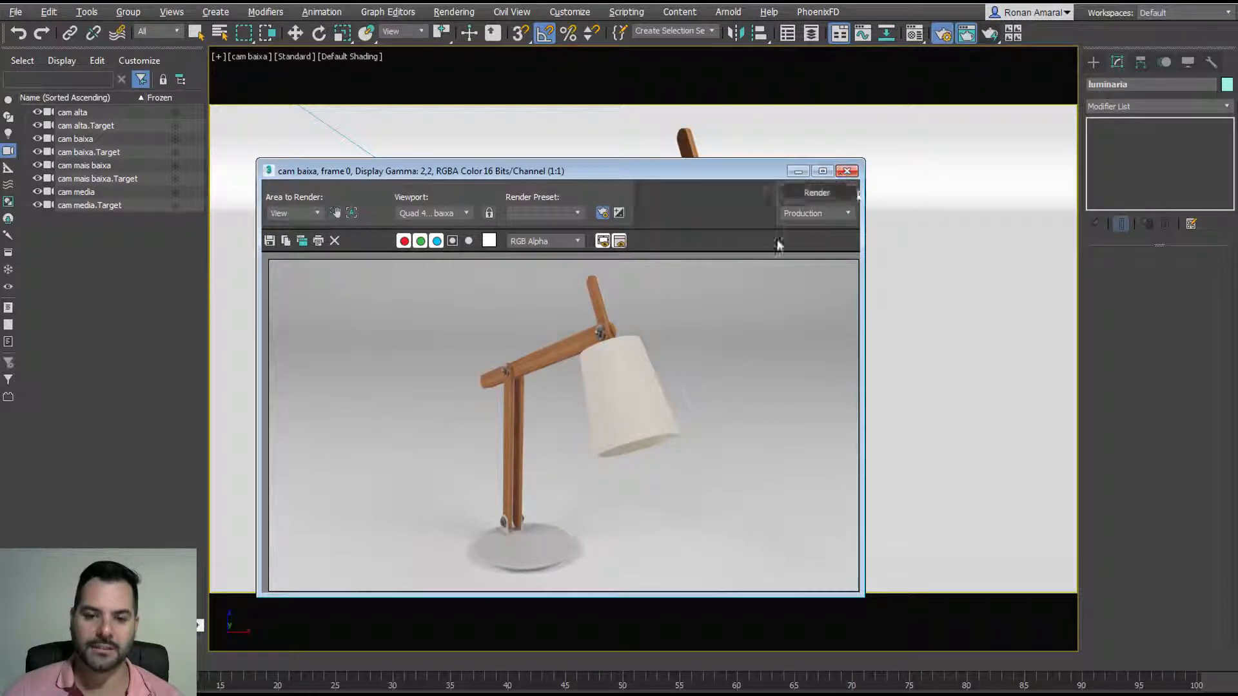
{"action": "scroll", "coordinate": [524, 562], "scroll_direction": "up", "scroll_amount": 2}
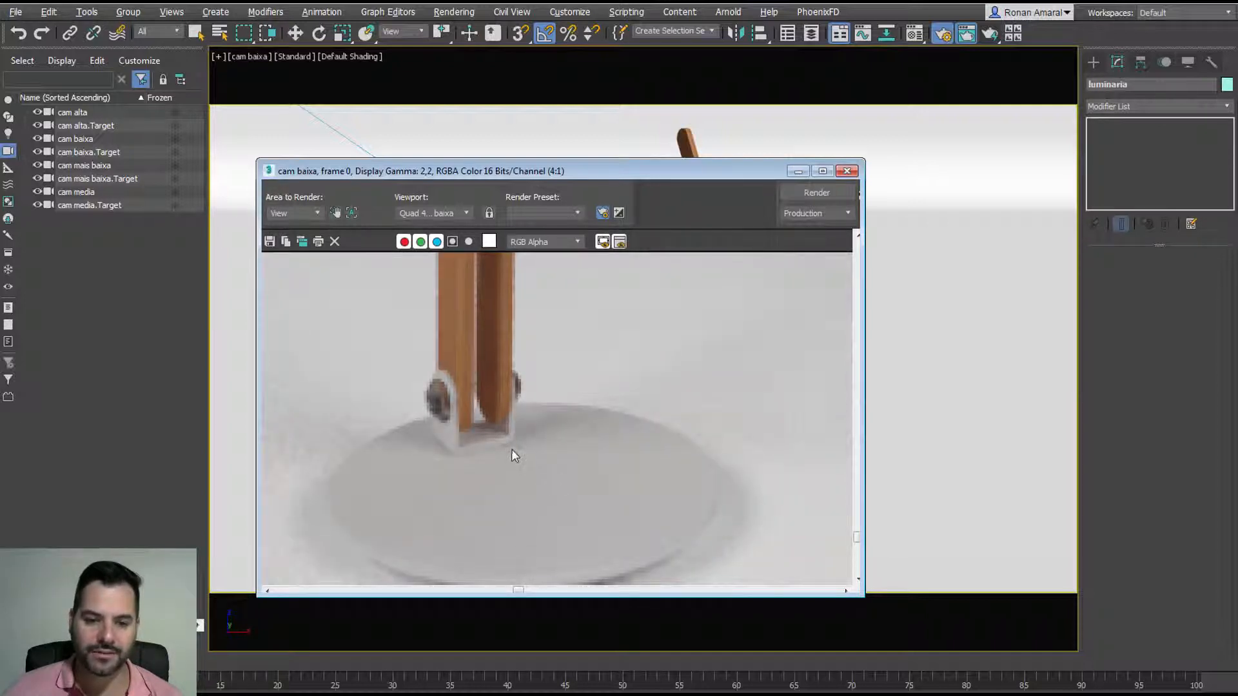
{"action": "scroll", "coordinate": [516, 457], "scroll_direction": "down", "scroll_amount": 2}
{"action": "scroll", "coordinate": [564, 347], "scroll_direction": "up", "scroll_amount": 1}
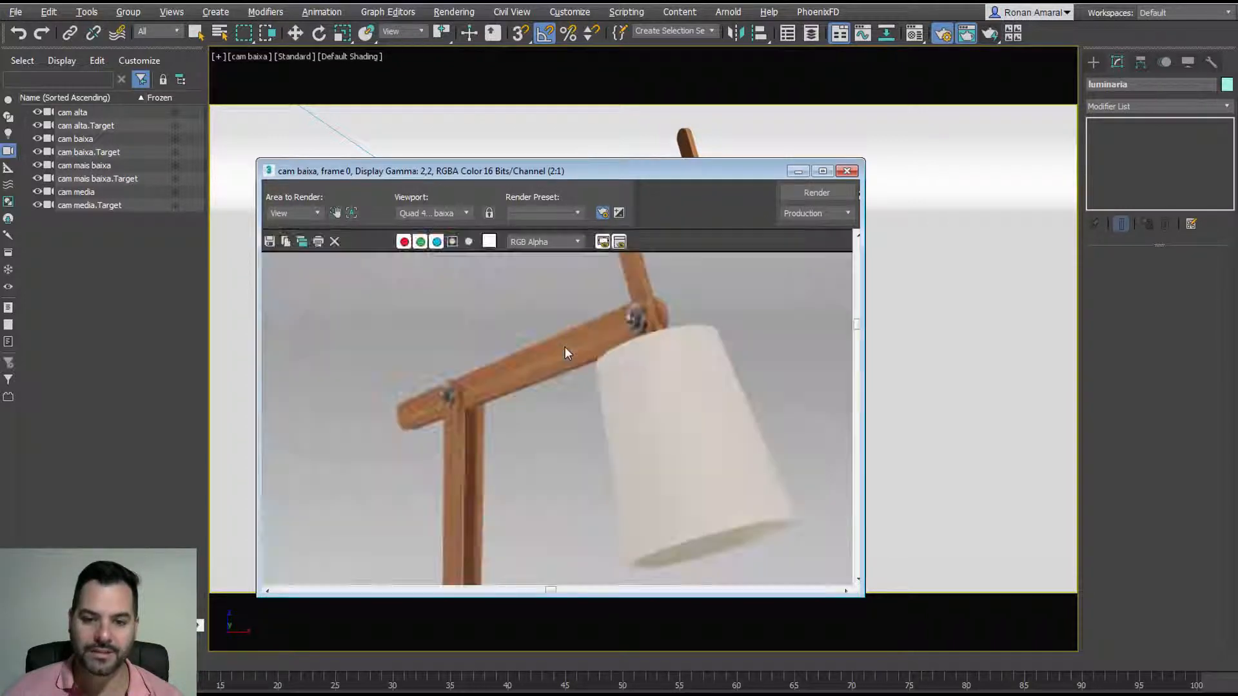
{"action": "scroll", "coordinate": [570, 358], "scroll_direction": "down", "scroll_amount": 1}
{"action": "scroll", "coordinate": [642, 412], "scroll_direction": "up", "scroll_amount": 1}
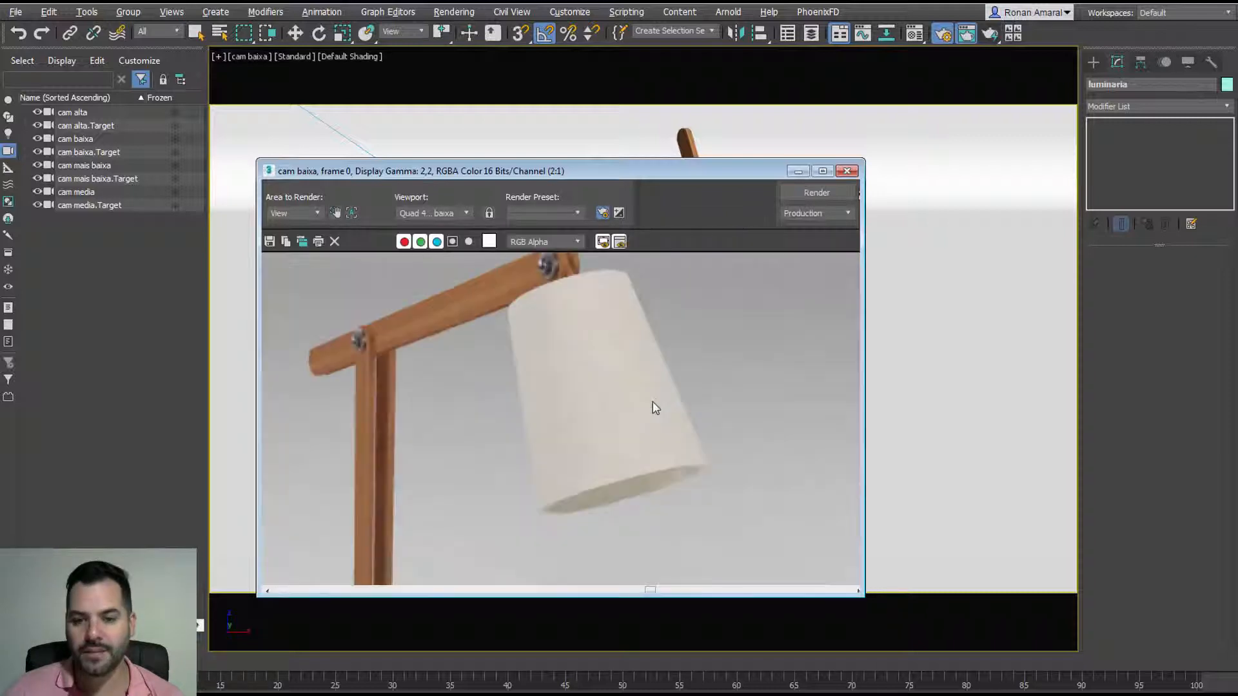
{"action": "scroll", "coordinate": [654, 407], "scroll_direction": "down", "scroll_amount": 1}
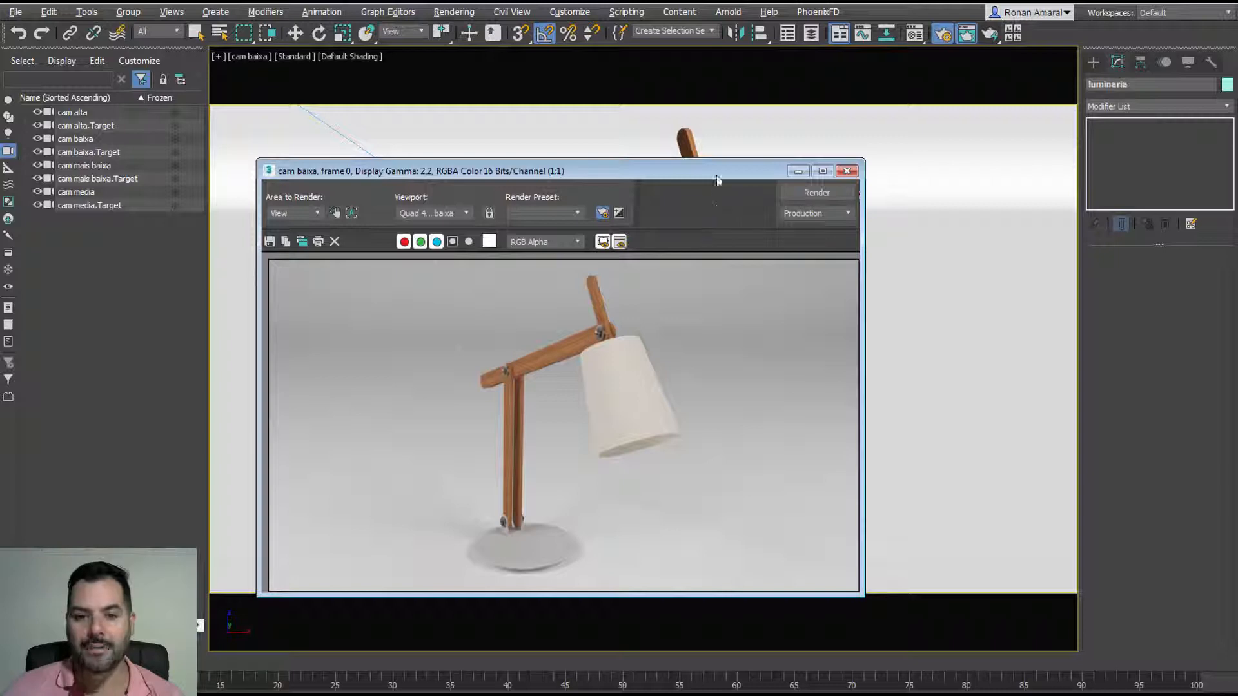
{"action": "left_click_drag", "start_coordinate": [717, 180], "coordinate": [424, 77]}
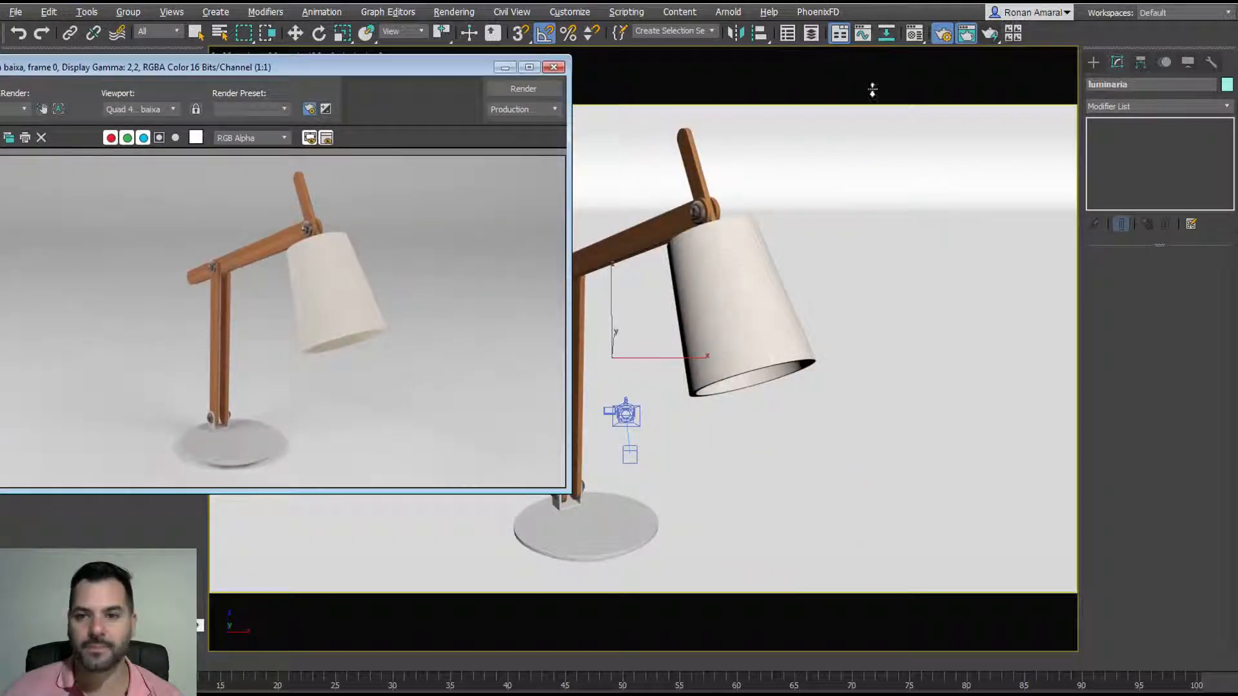
Step: Pick the lamp arm's wood material into a slot and replace it with Madeira Porta
{"action": "left_click", "coordinate": [914, 33]}
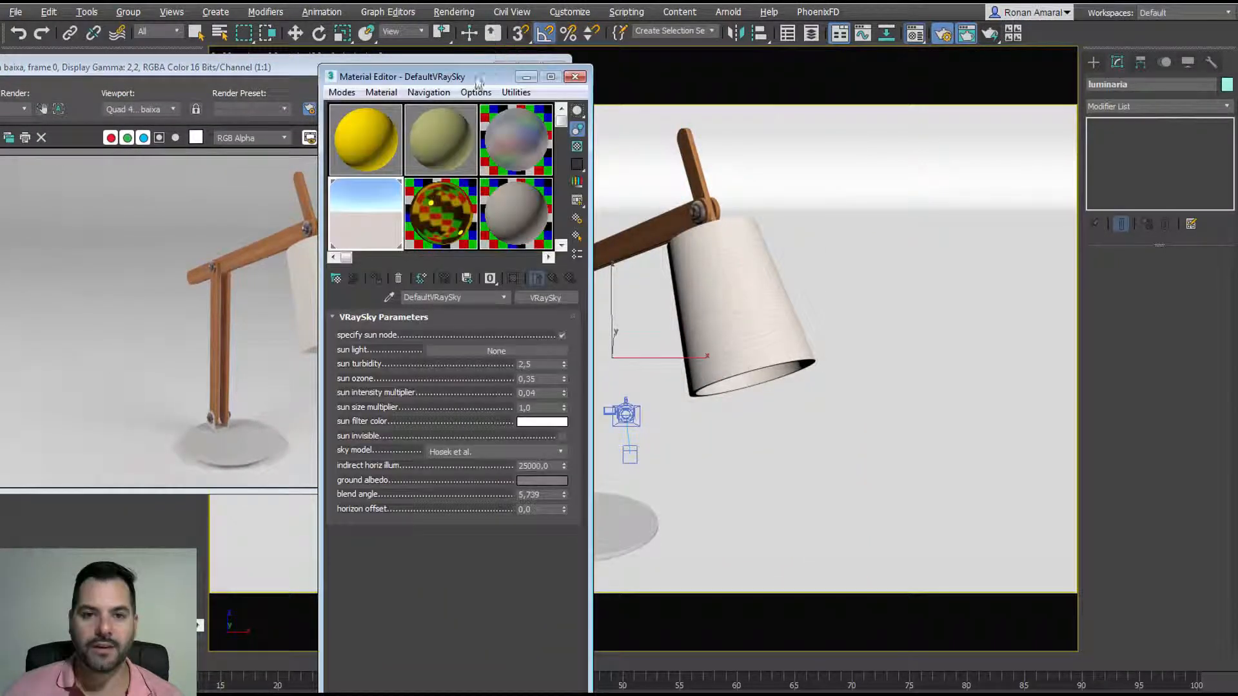
{"action": "left_click_drag", "start_coordinate": [478, 83], "coordinate": [990, 51]}
{"action": "left_click", "coordinate": [872, 108]}
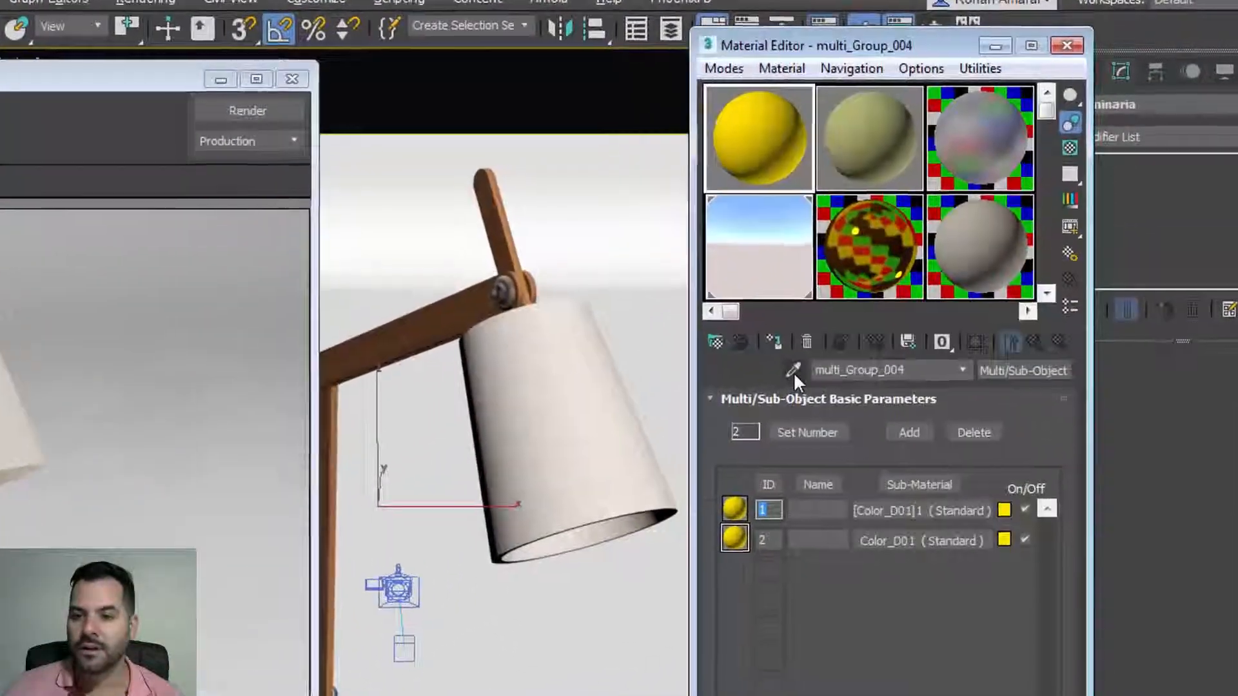
{"action": "left_click", "coordinate": [858, 302]}
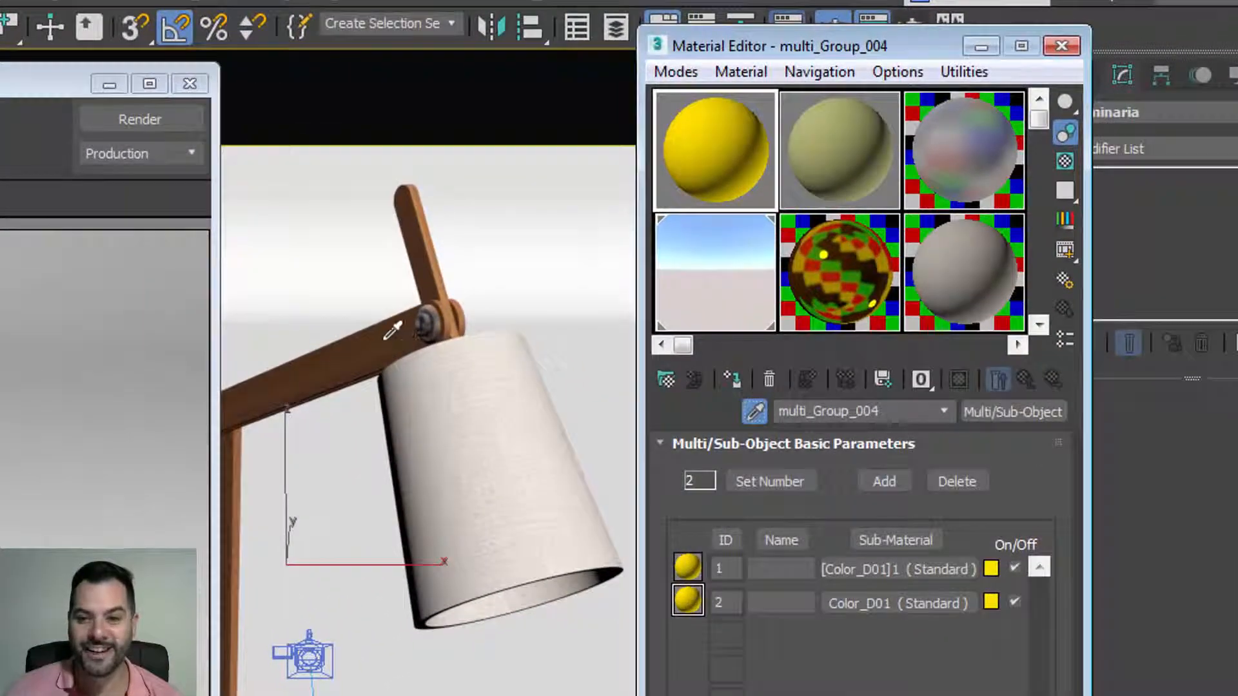
{"action": "left_click", "coordinate": [392, 330]}
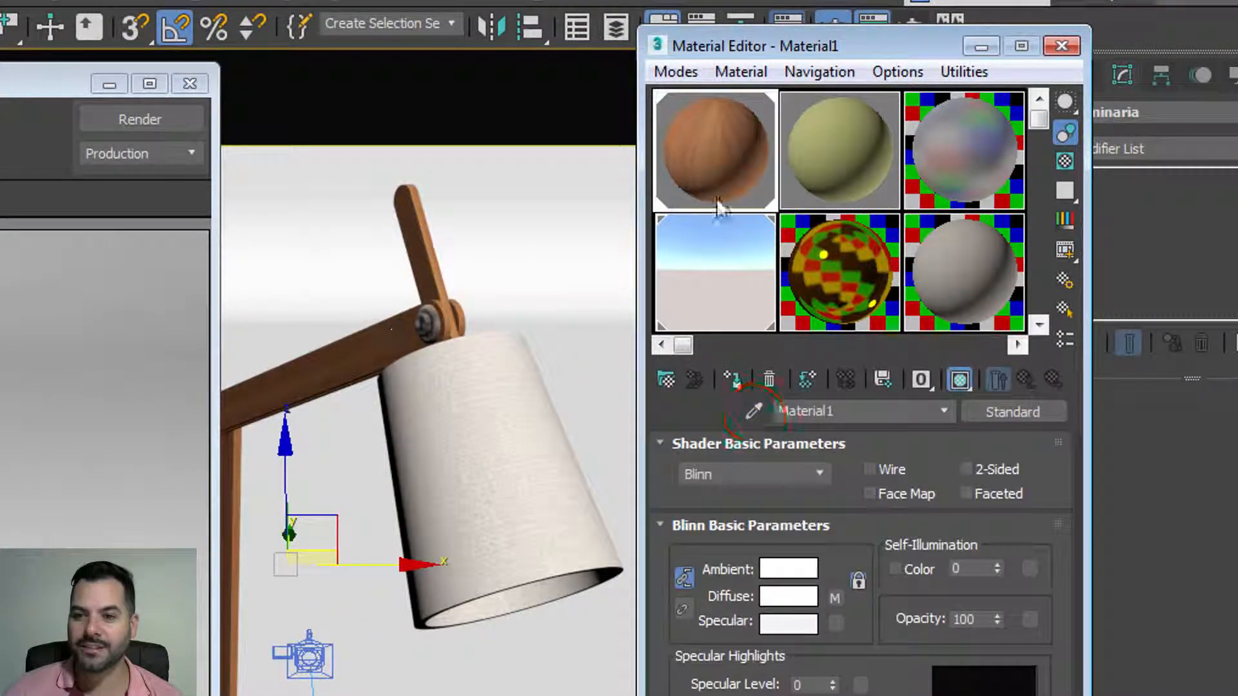
{"action": "left_click", "coordinate": [1066, 161]}
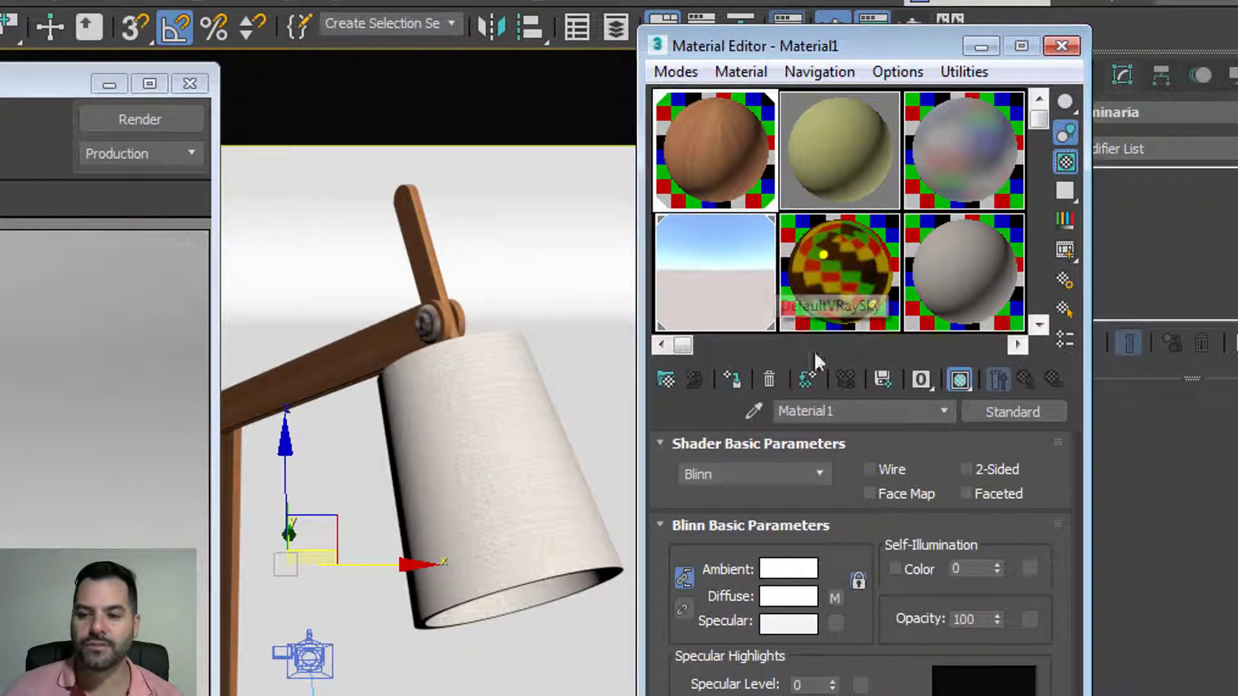
{"action": "left_click", "coordinate": [1039, 418]}
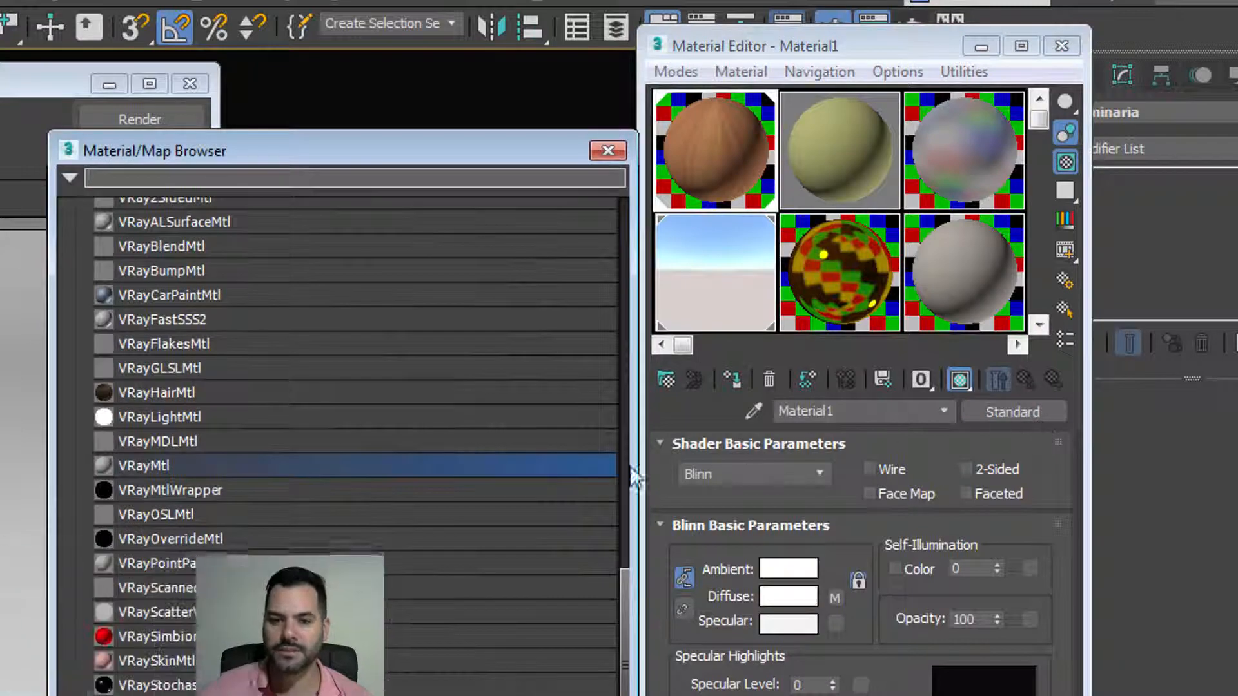
{"action": "scroll", "coordinate": [296, 412], "scroll_direction": "up", "scroll_amount": 5}
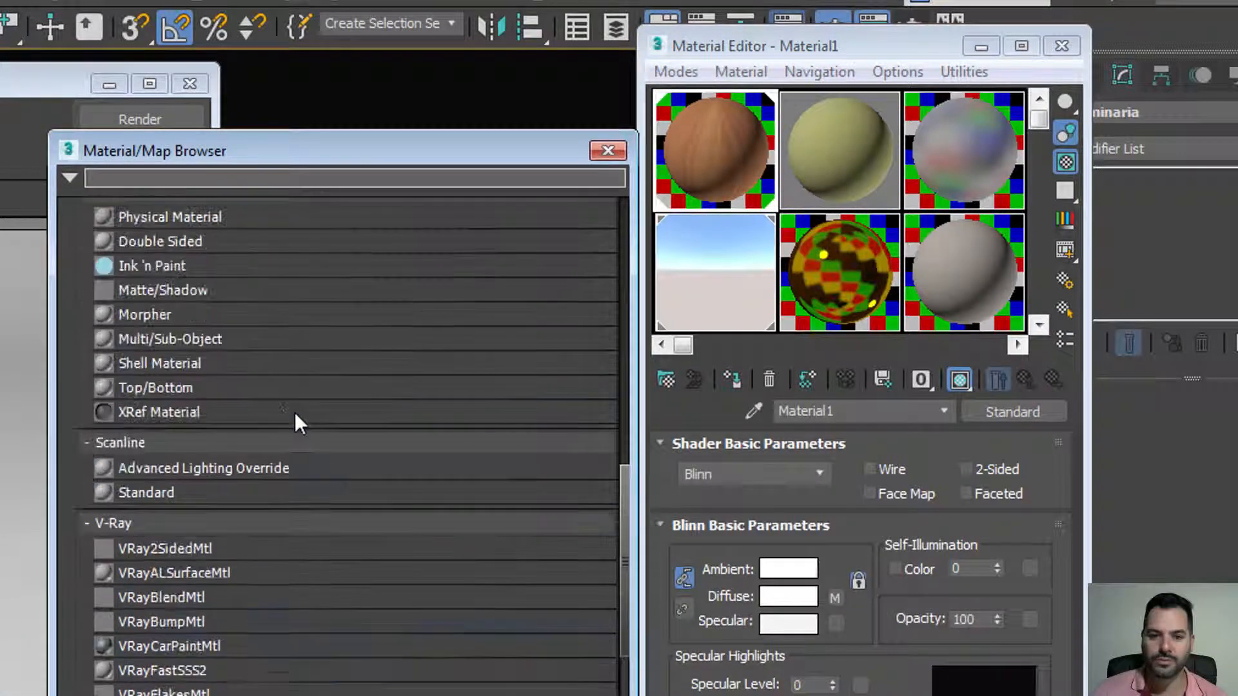
{"action": "scroll", "coordinate": [295, 412], "scroll_direction": "up", "scroll_amount": 7}
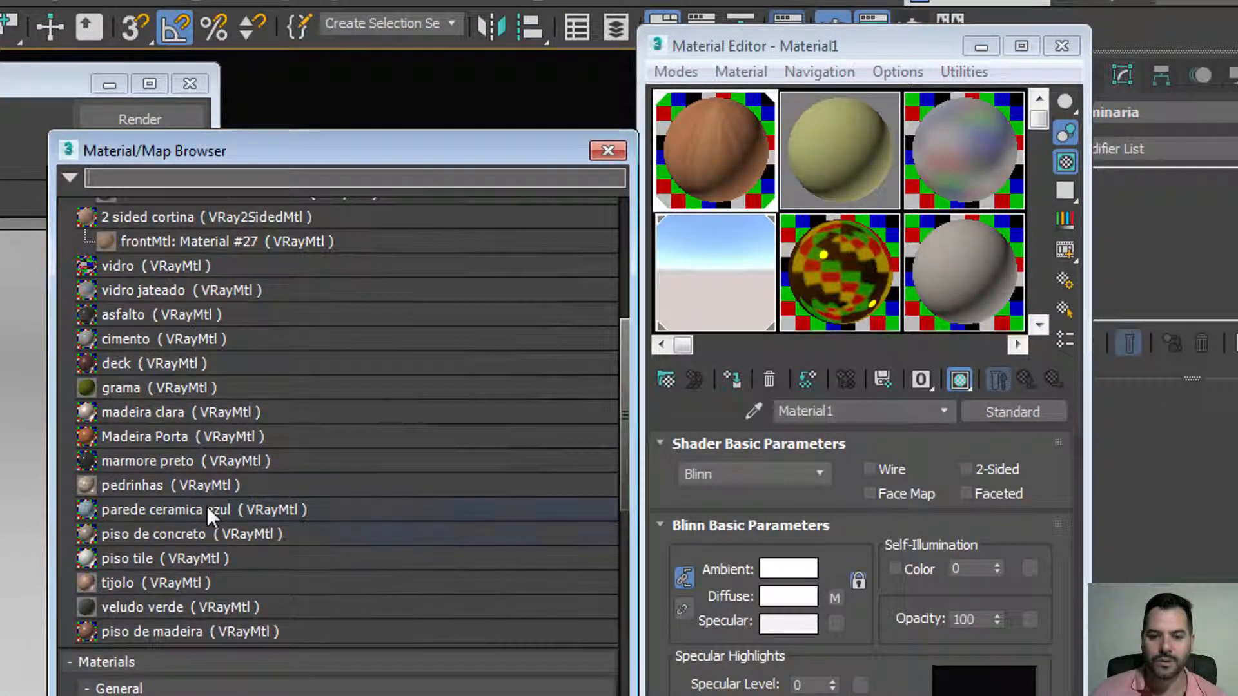
{"action": "scroll", "coordinate": [168, 490], "scroll_direction": "up", "scroll_amount": 1}
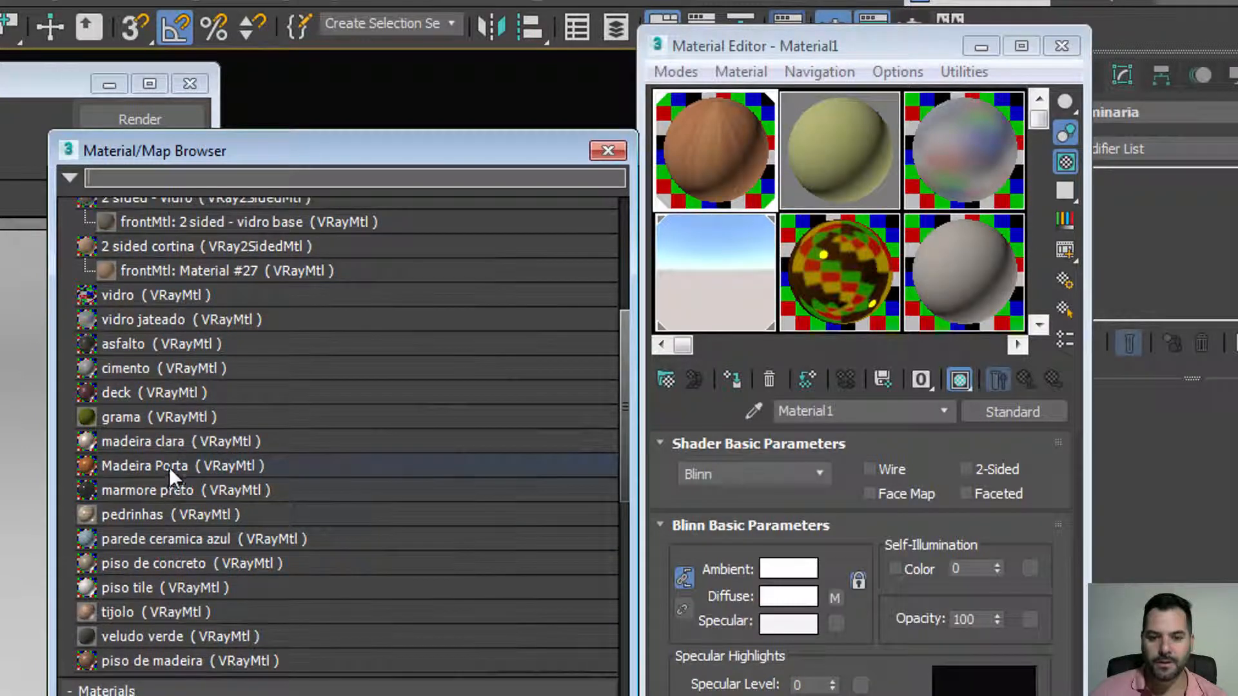
{"action": "double_click", "coordinate": [169, 465]}
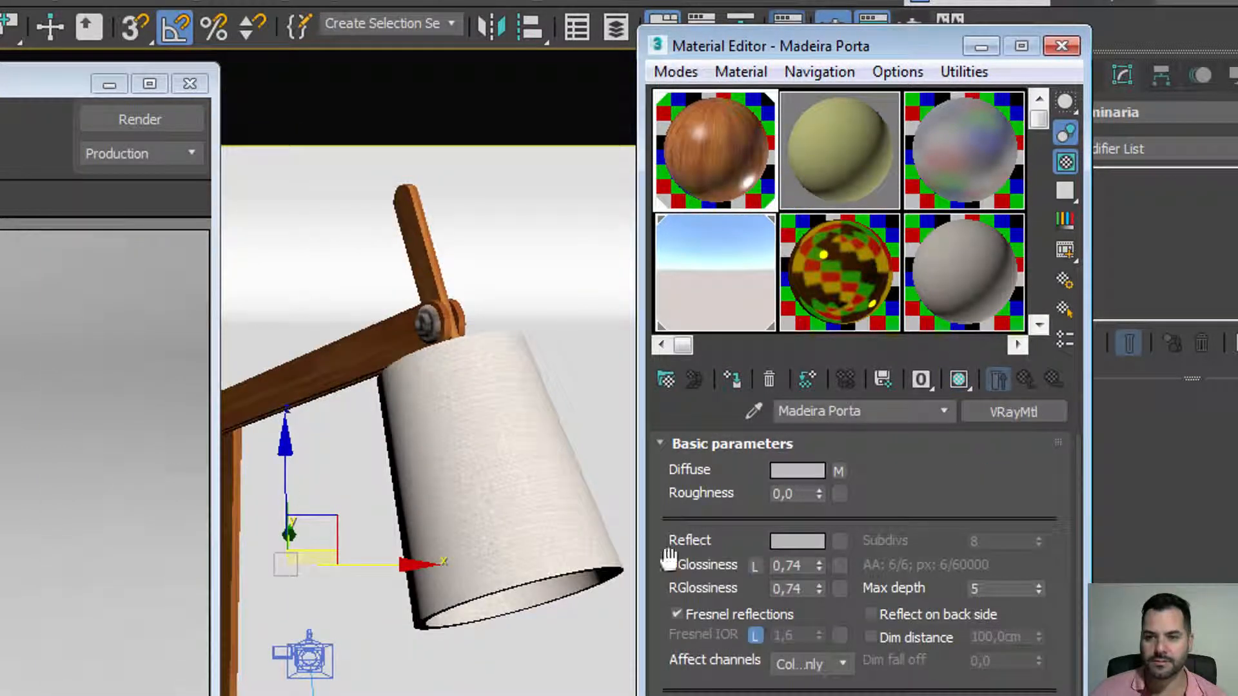
Step: Turn off Fresnel reflections and set the reflect colour to 35 grey
{"action": "double_click", "coordinate": [724, 148]}
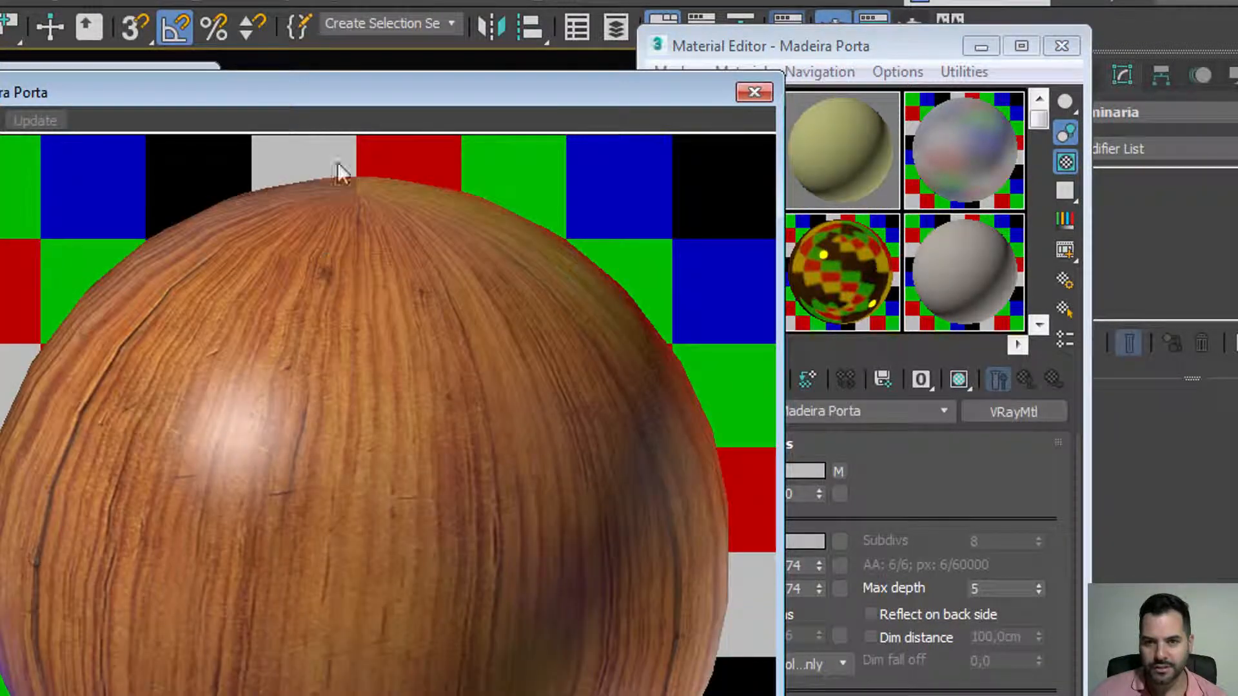
{"action": "left_click_drag", "start_coordinate": [353, 86], "coordinate": [84, 19]}
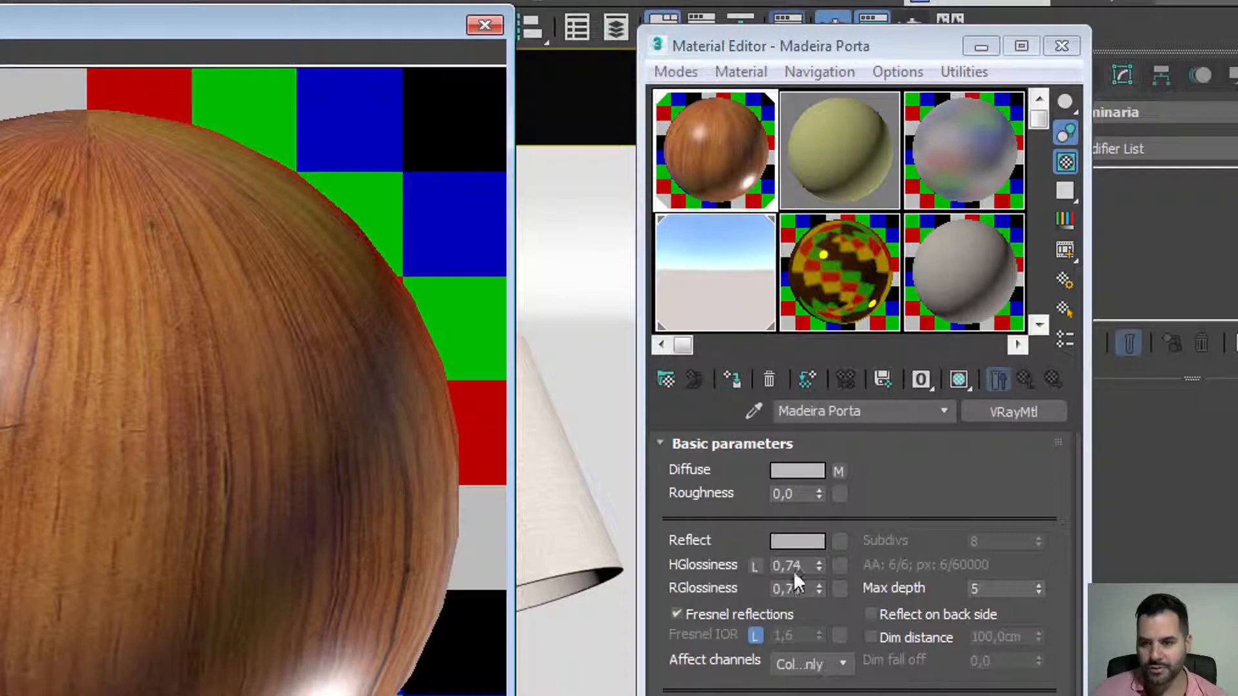
{"action": "left_click", "coordinate": [753, 612]}
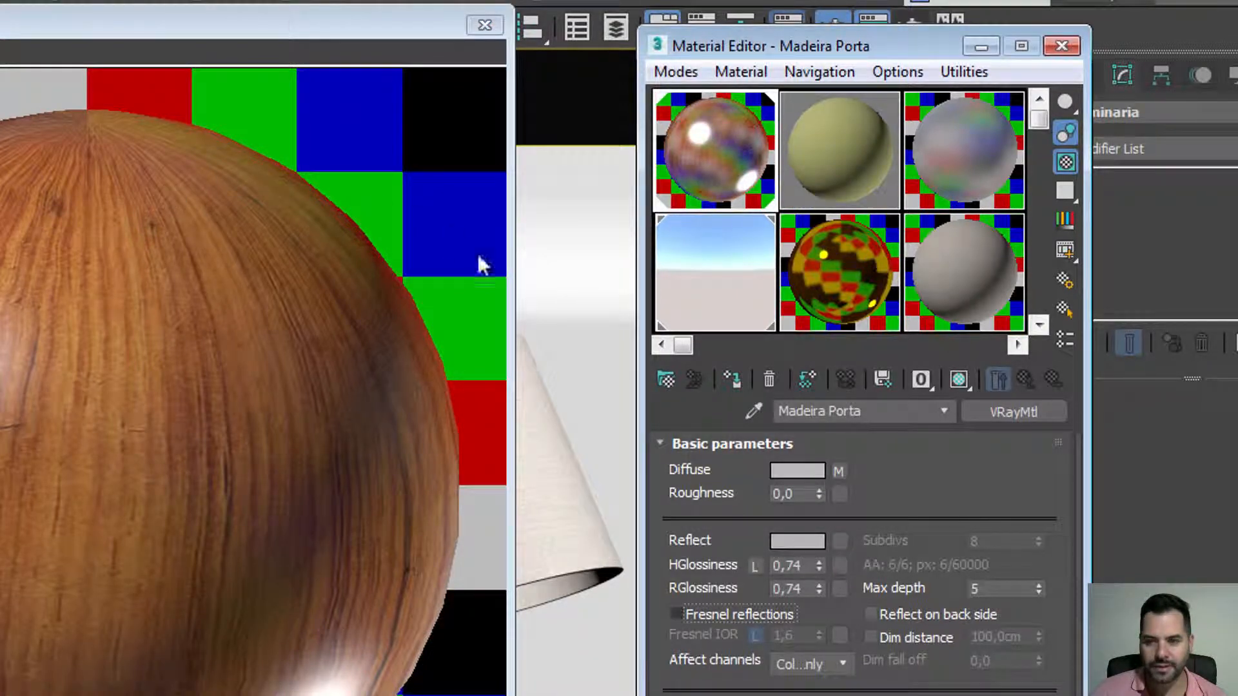
{"action": "left_click", "coordinate": [797, 540]}
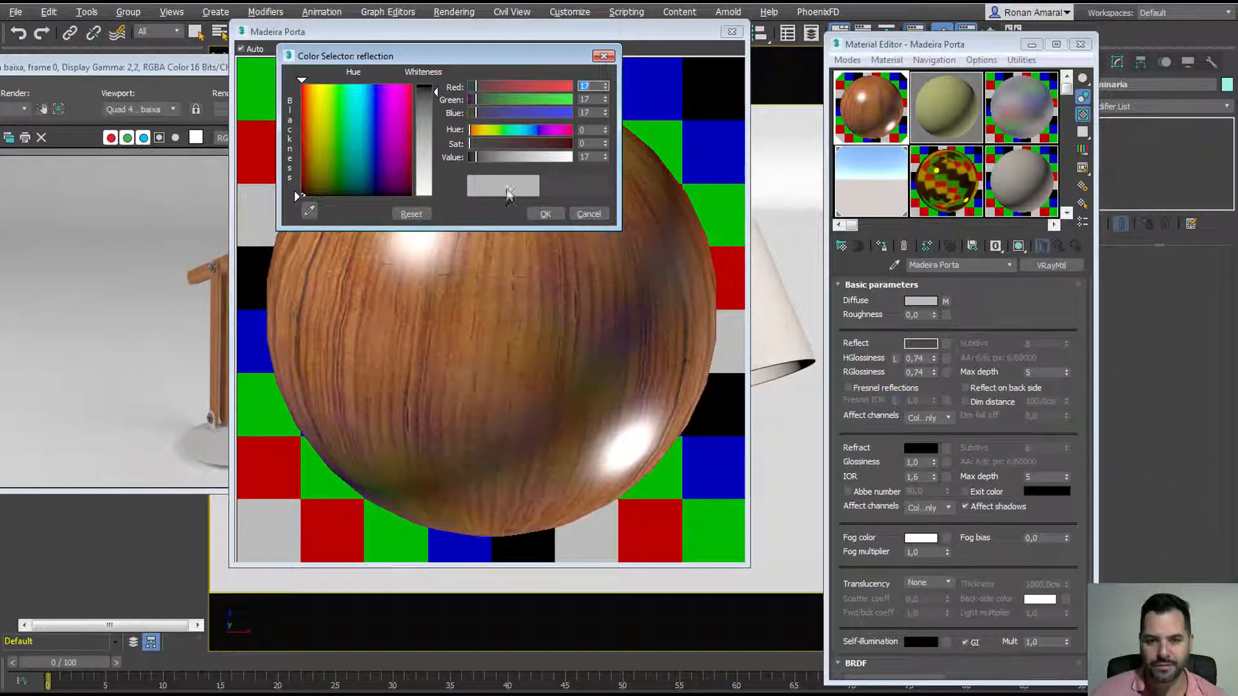
{"action": "left_click", "coordinate": [424, 101]}
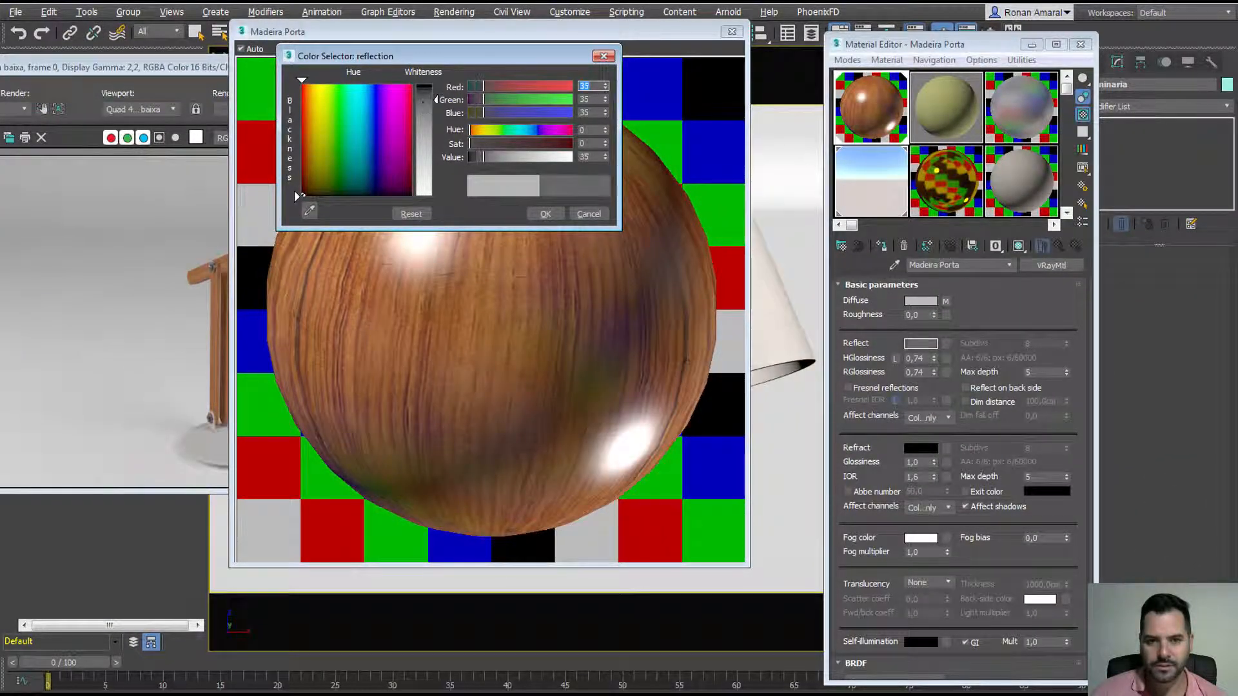
{"action": "left_click", "coordinate": [543, 214]}
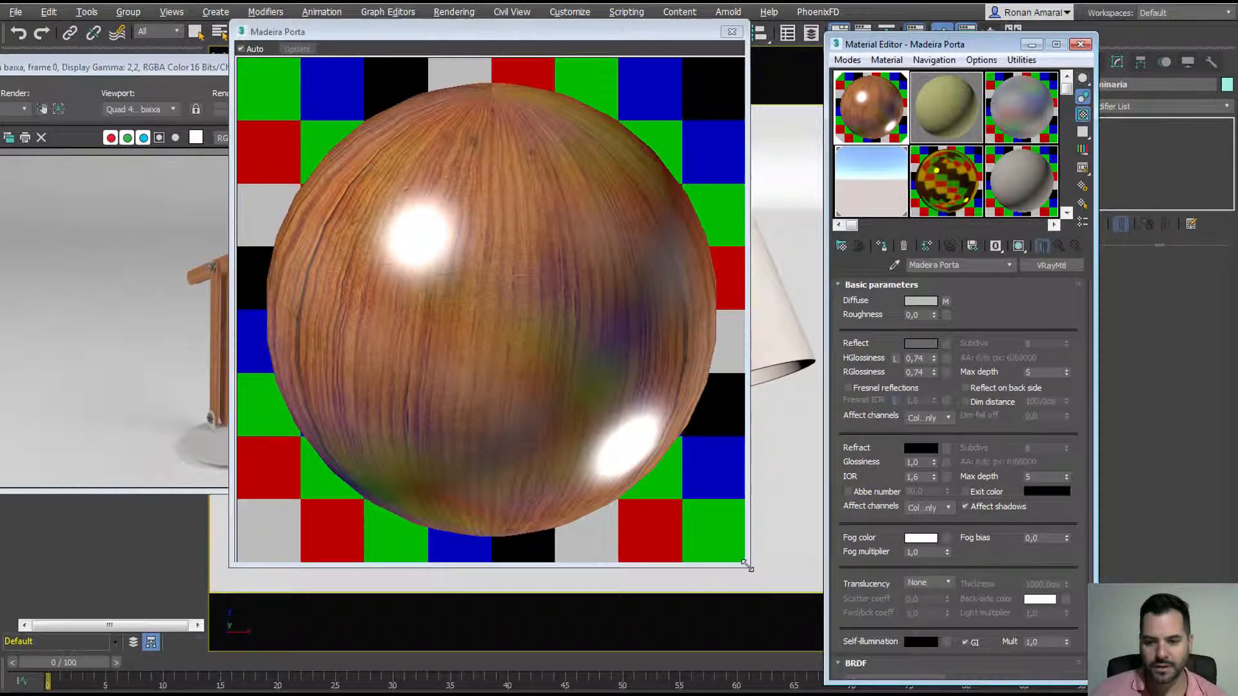
Step: Raise highlight glossiness to 0,87 and close the large preview
{"action": "left_click_drag", "start_coordinate": [751, 569], "coordinate": [516, 333]}
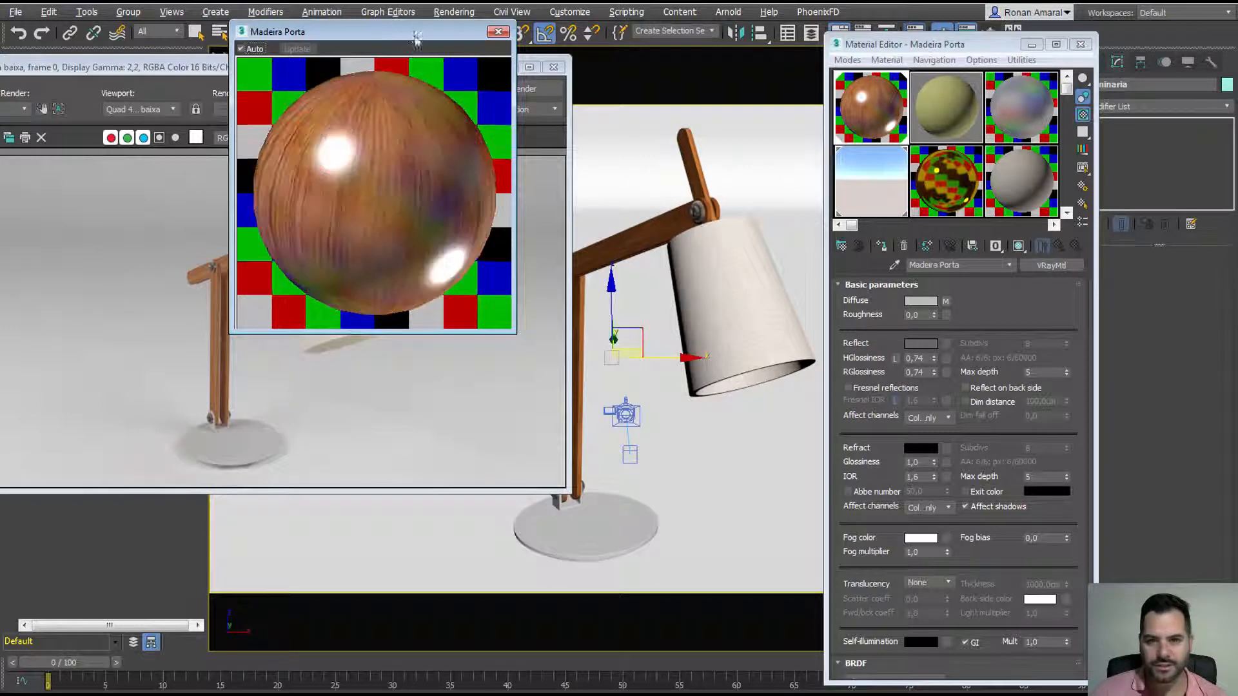
{"action": "left_click_drag", "start_coordinate": [412, 31], "coordinate": [618, 185]}
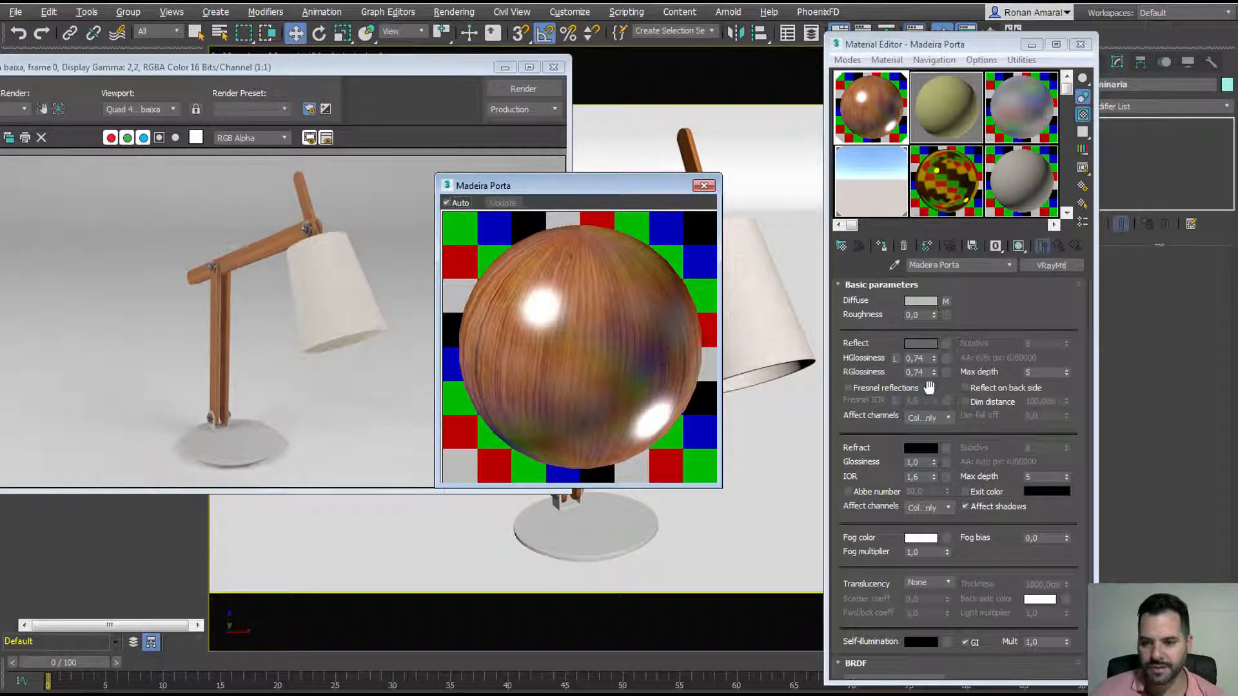
{"action": "left_click_drag", "start_coordinate": [934, 357], "coordinate": [934, 366]}
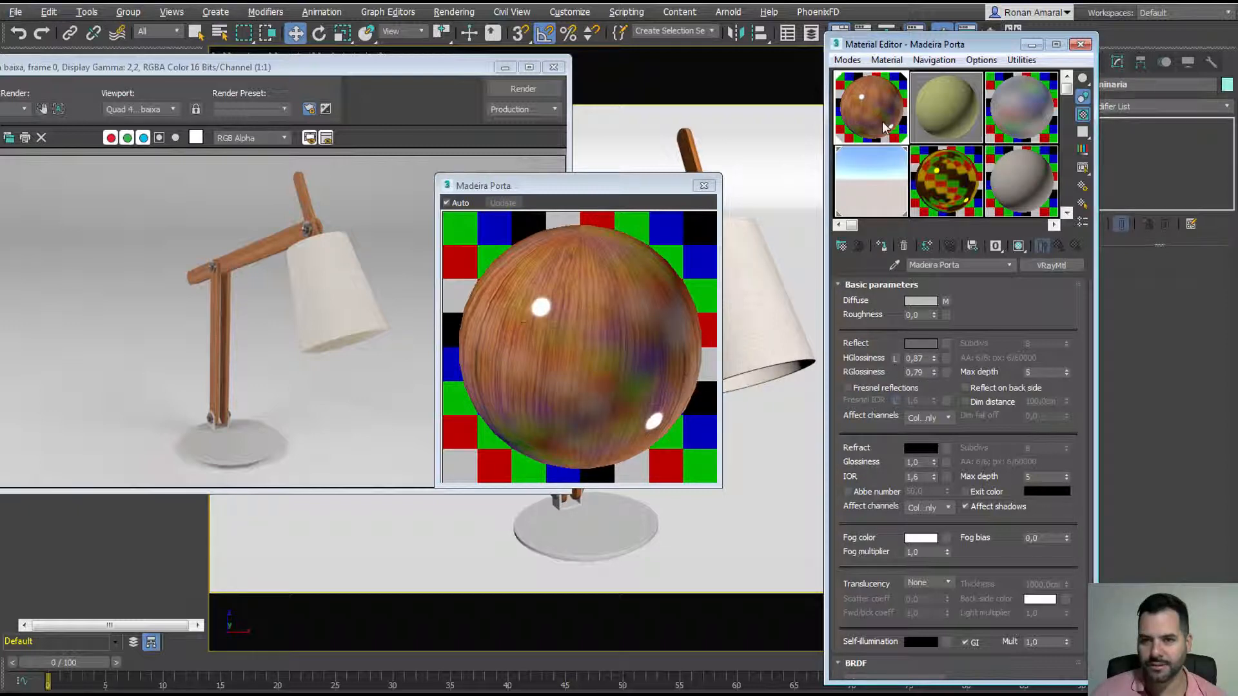
{"action": "left_click", "coordinate": [704, 185]}
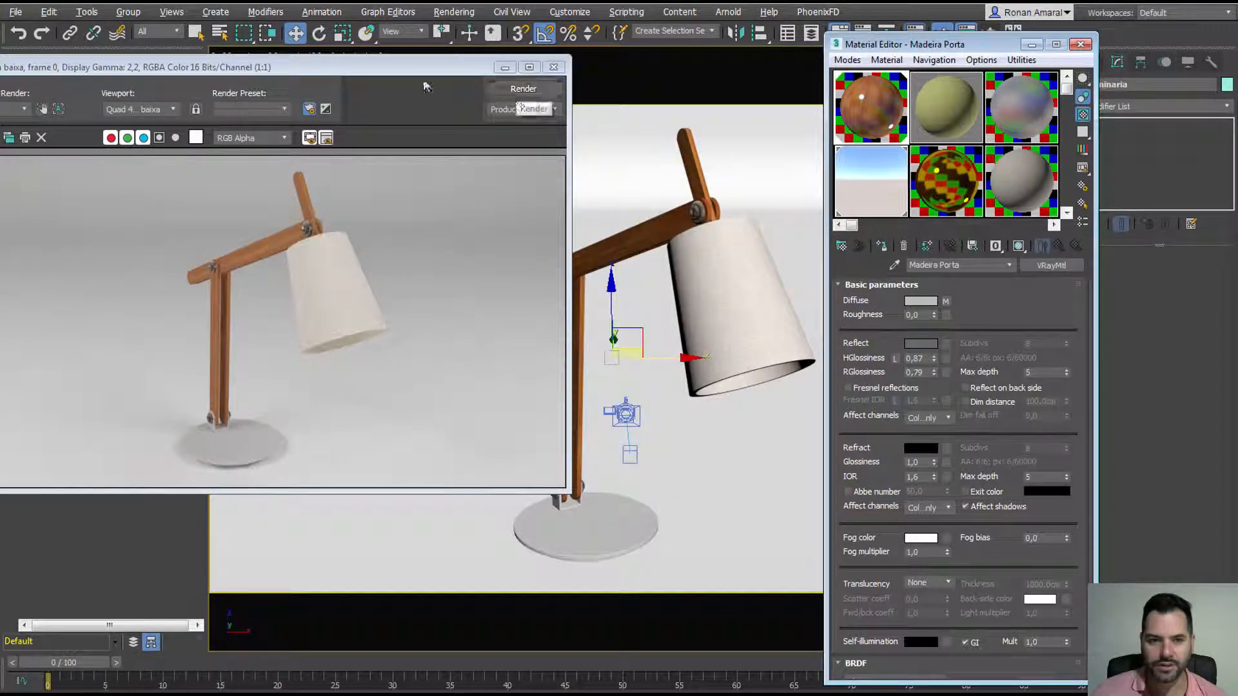
Step: Clone the current cam baixa render and place the copy beside the original
{"action": "left_click_drag", "start_coordinate": [416, 69], "coordinate": [623, 95]}
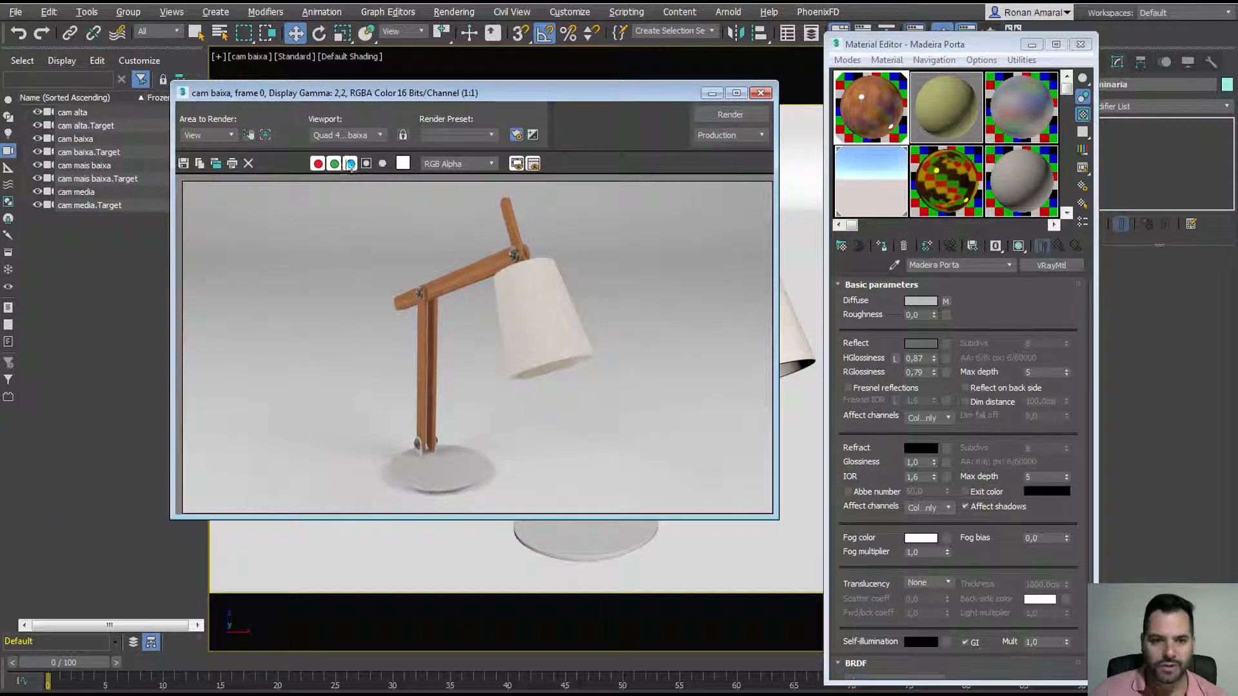
{"action": "left_click", "coordinate": [215, 163]}
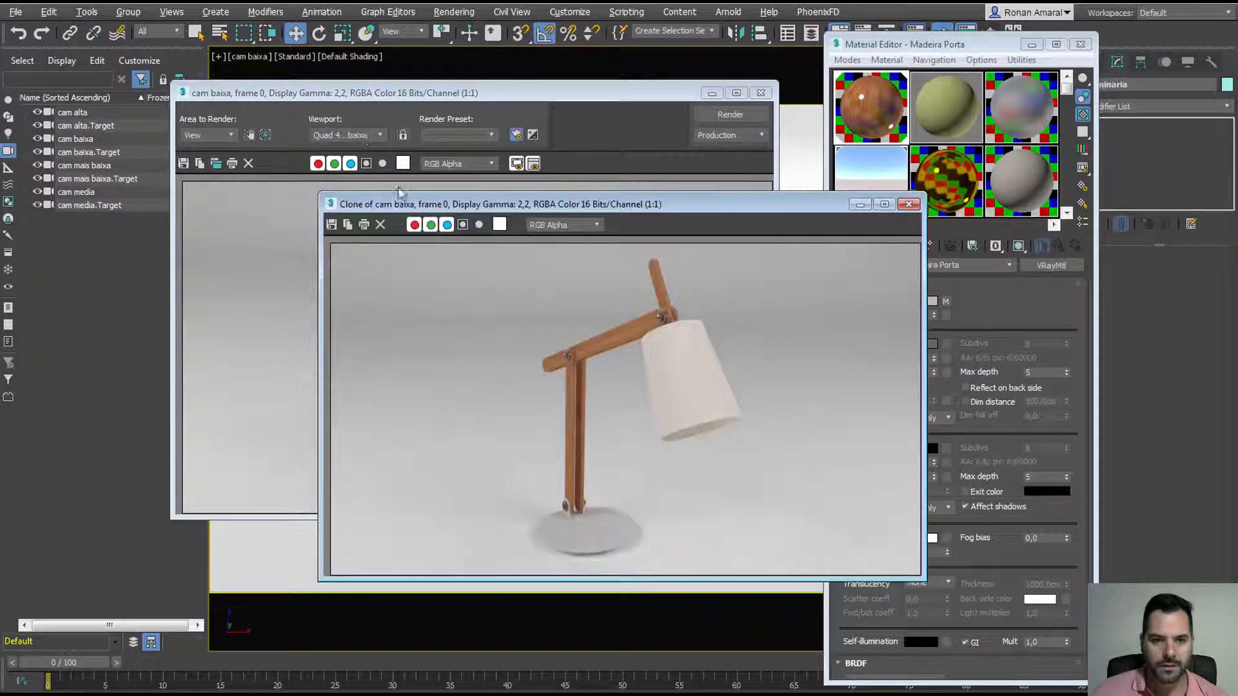
{"action": "left_click_drag", "start_coordinate": [413, 204], "coordinate": [720, 197]}
{"action": "left_click_drag", "start_coordinate": [609, 93], "coordinate": [499, 128]}
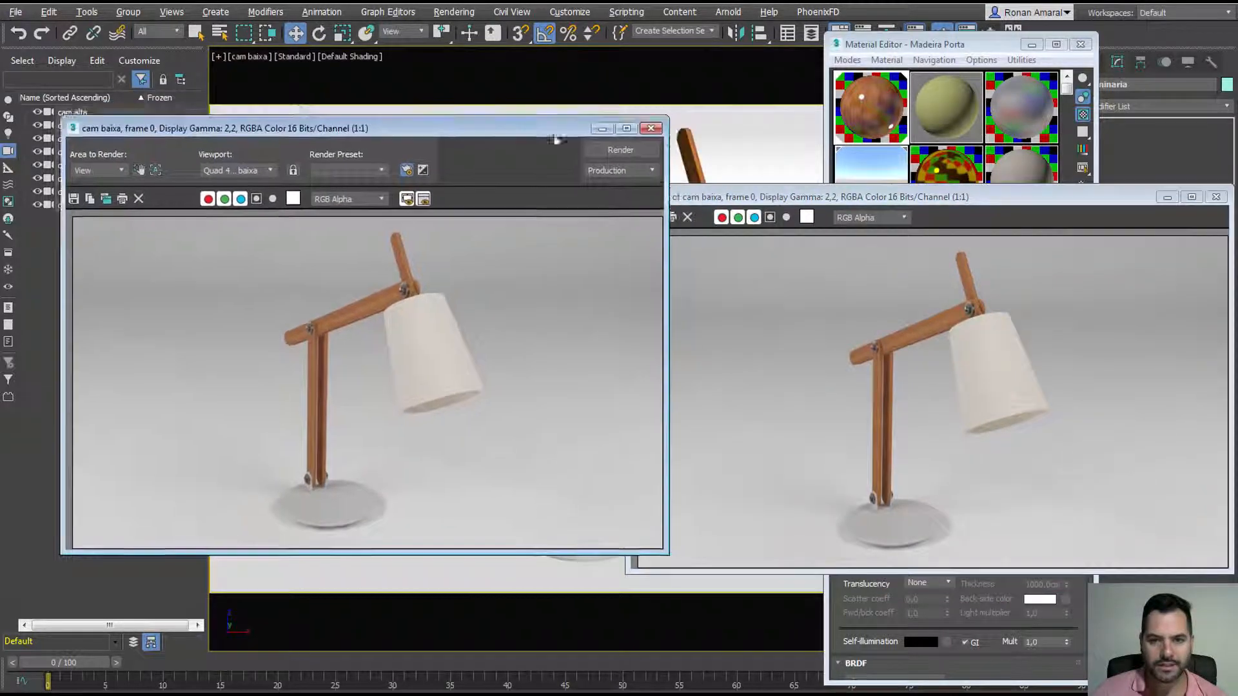
Step: Render the lamp again in the V-Ray frame buffer with the updated wood
{"action": "left_click", "coordinate": [619, 150]}
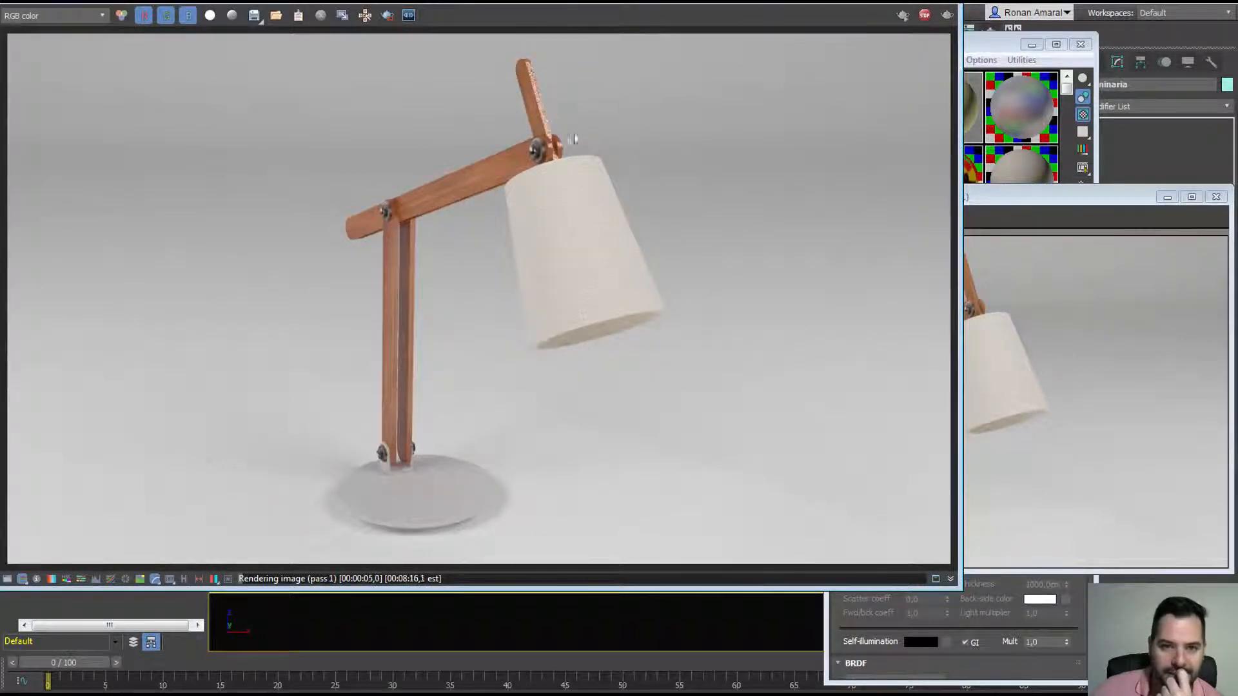
{"action": "scroll", "coordinate": [538, 84], "scroll_direction": "up", "scroll_amount": 3}
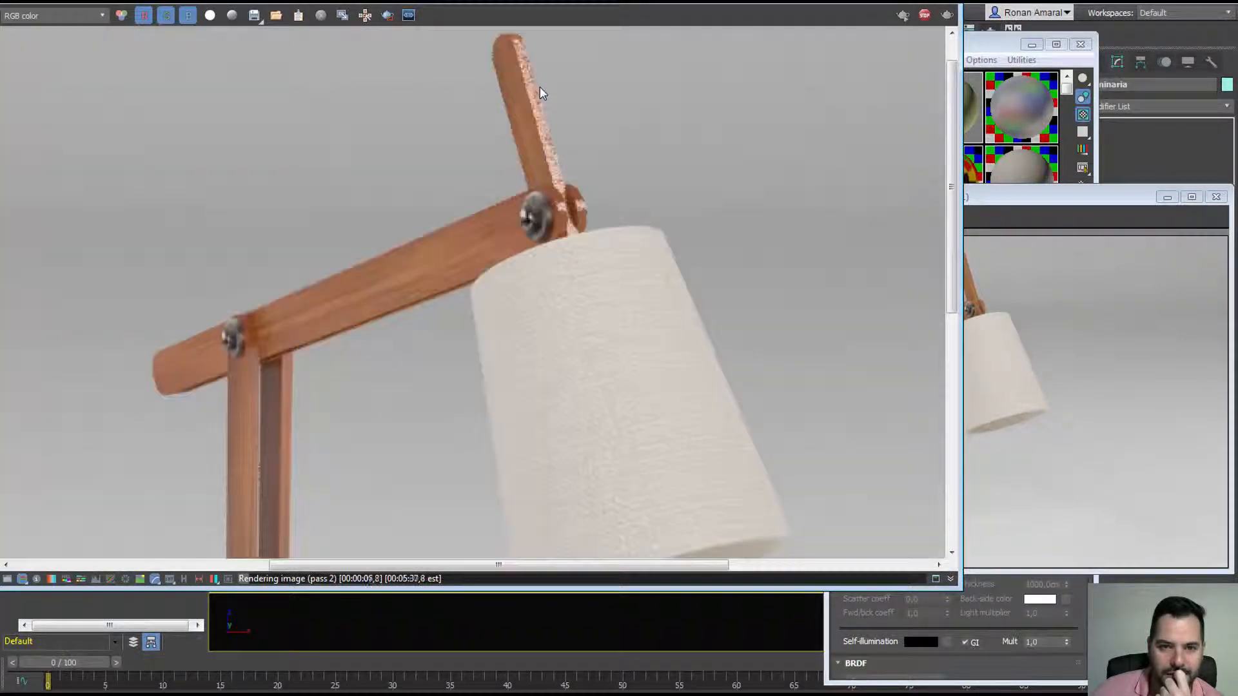
{"action": "middle_click_drag", "start_coordinate": [373, 286], "coordinate": [532, 115]}
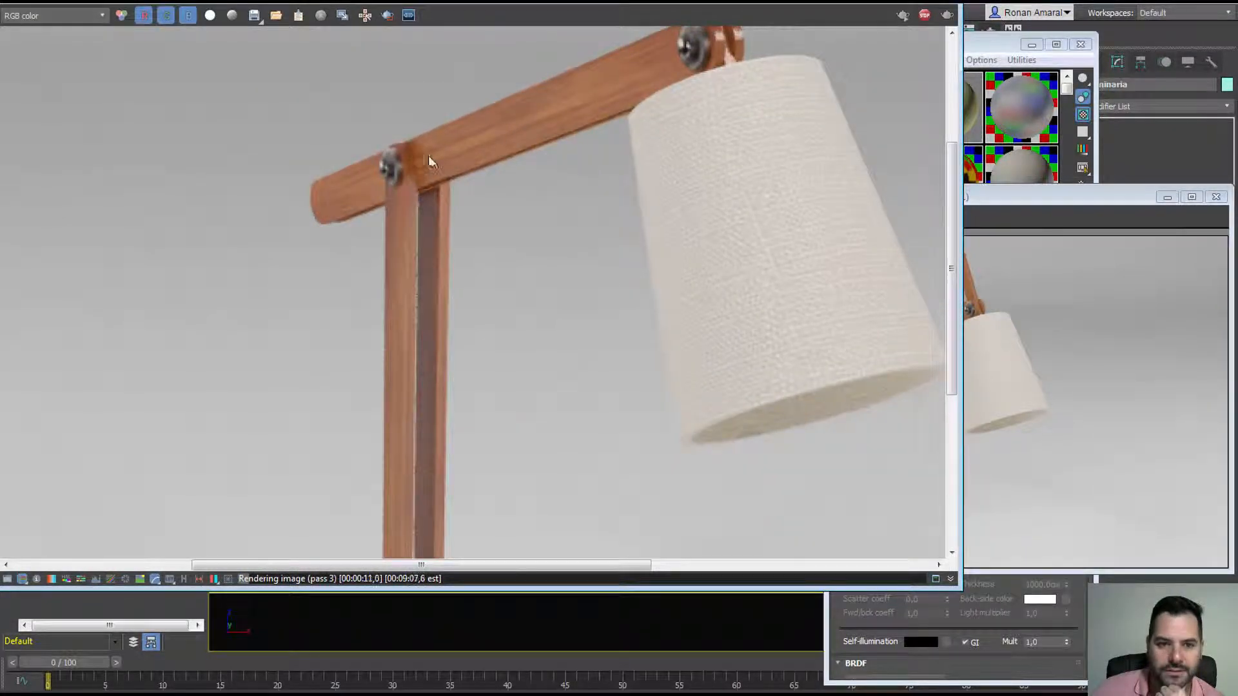
{"action": "scroll", "coordinate": [470, 285], "scroll_direction": "down", "scroll_amount": 1}
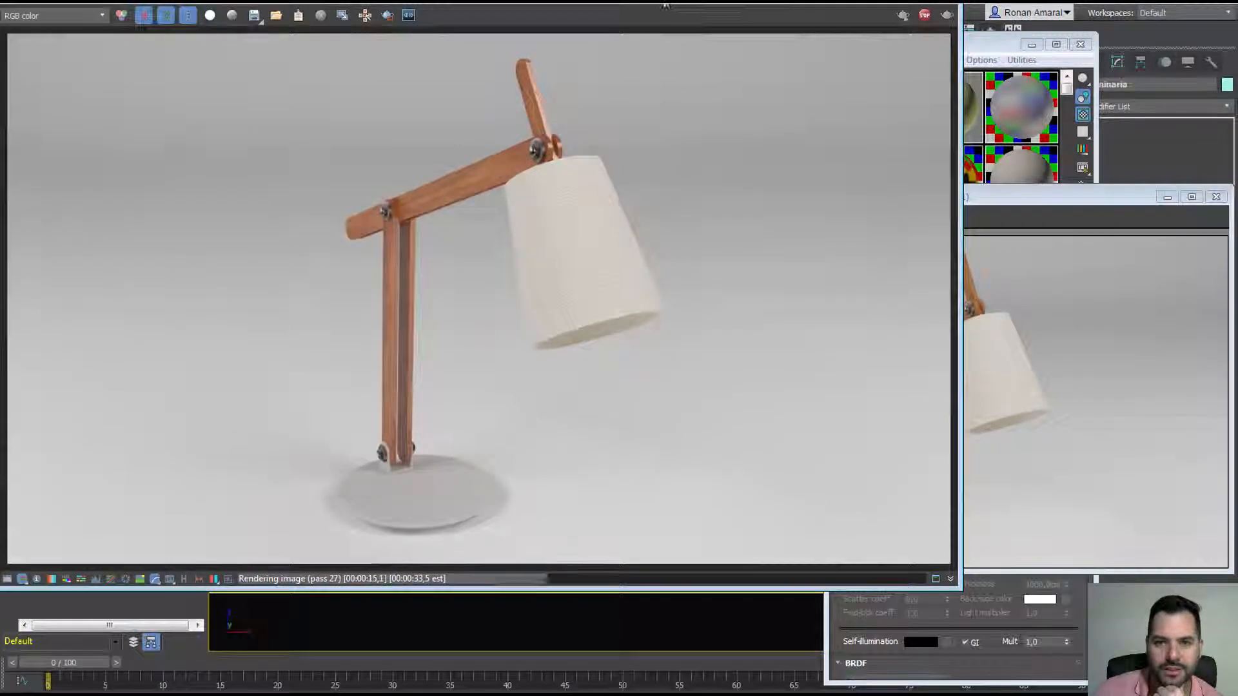
{"action": "left_click_drag", "start_coordinate": [647, 2], "coordinate": [524, 71]}
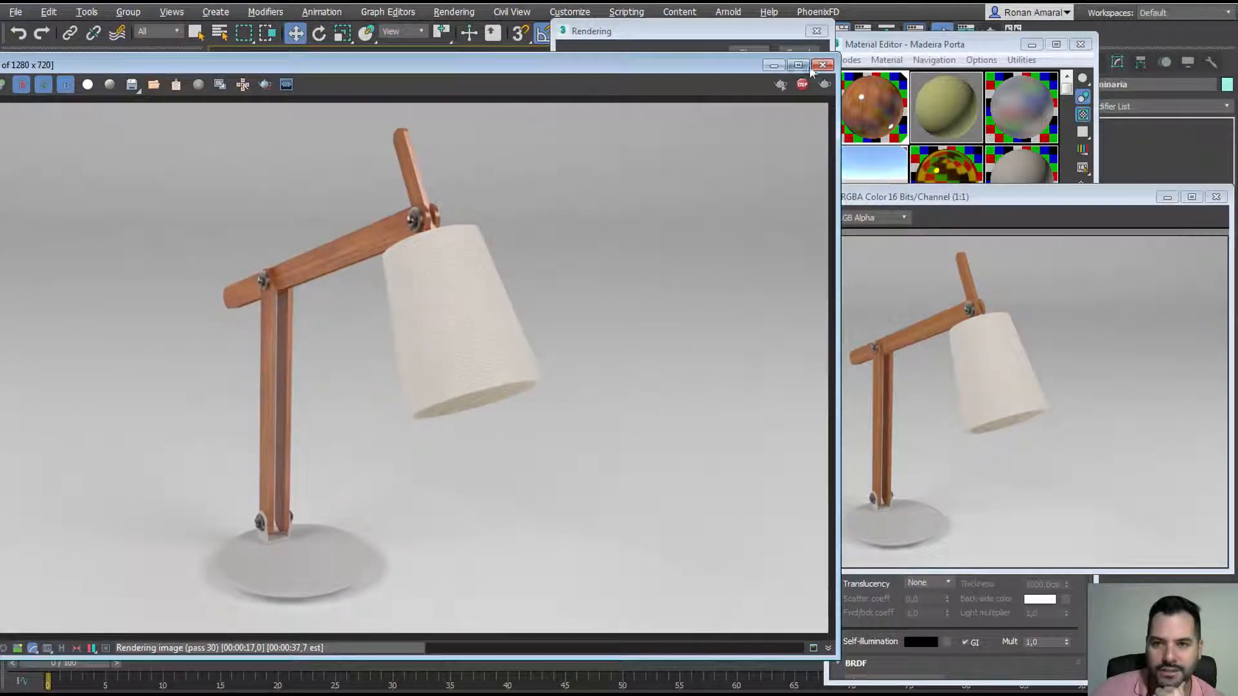
Step: Compare the cloned cam baixa render with the new one, then close the clone
{"action": "left_click_drag", "start_coordinate": [931, 202], "coordinate": [388, 264]}
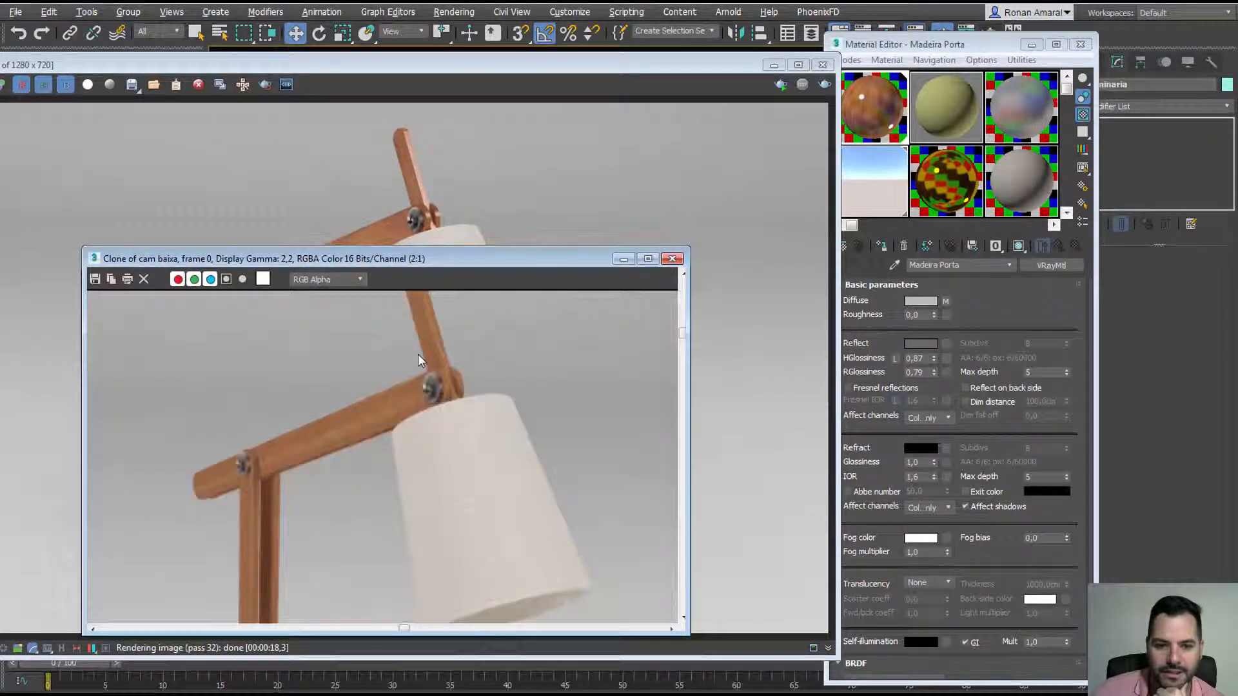
{"action": "middle_click_drag", "start_coordinate": [417, 354], "coordinate": [433, 437]}
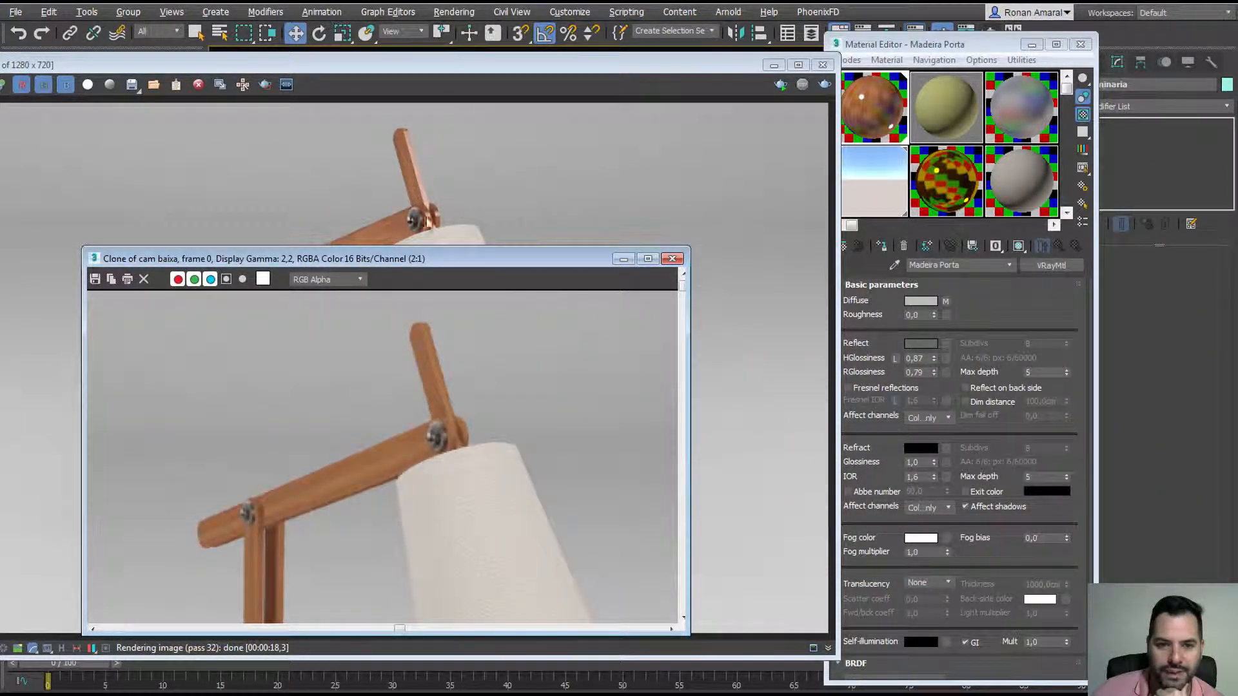
{"action": "left_click_drag", "start_coordinate": [437, 261], "coordinate": [435, 296]}
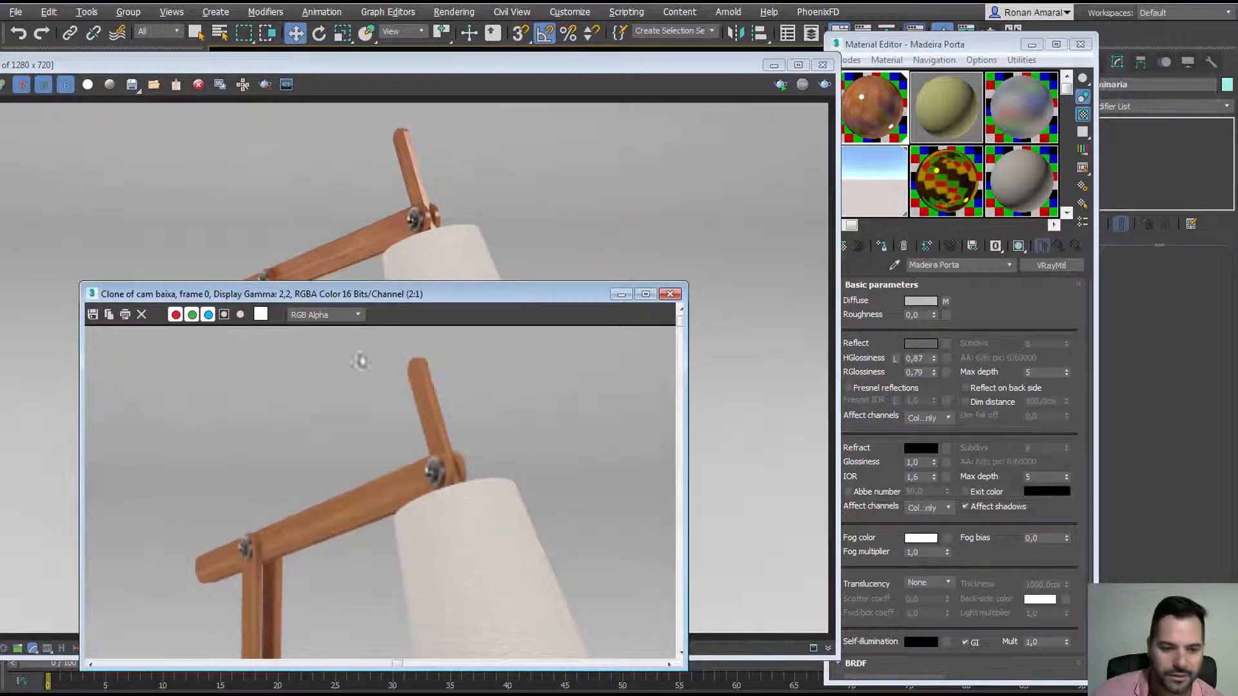
{"action": "mouse_move", "coordinate": [303, 294]}
{"action": "left_mouse_down"}
{"action": "mouse_move", "coordinate": [374, 292]}
{"action": "mouse_move", "coordinate": [722, 121]}
{"action": "left_mouse_up"}
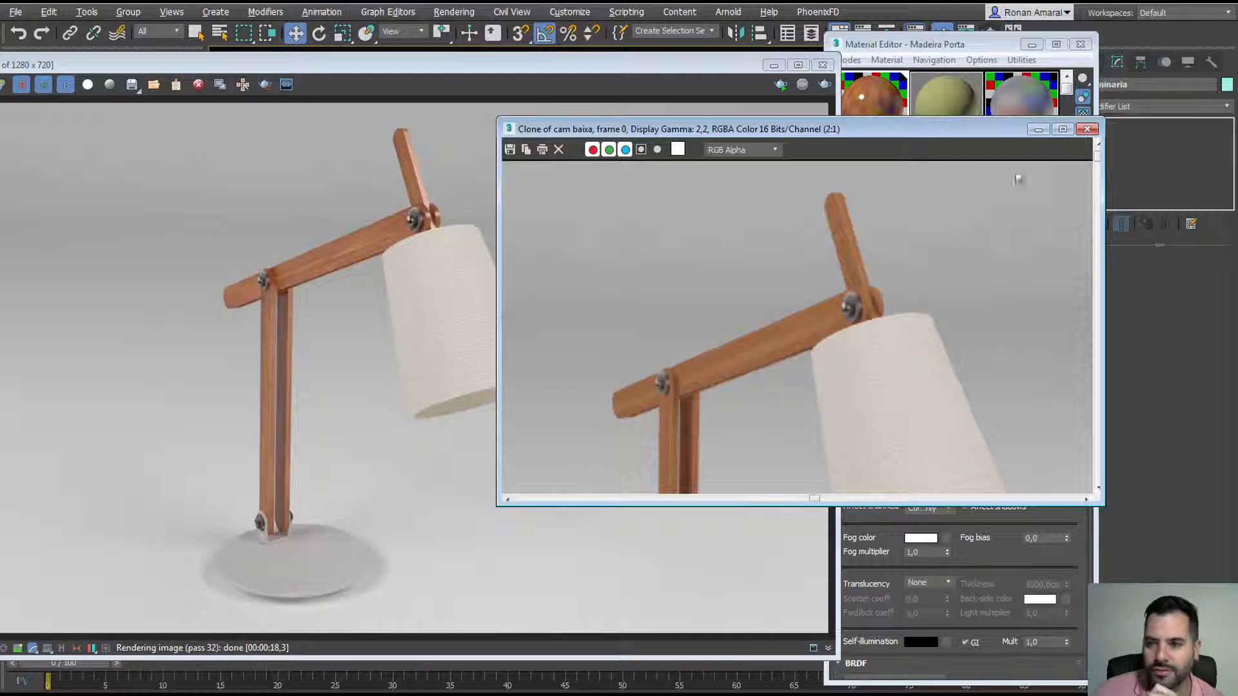
{"action": "left_click", "coordinate": [1087, 130]}
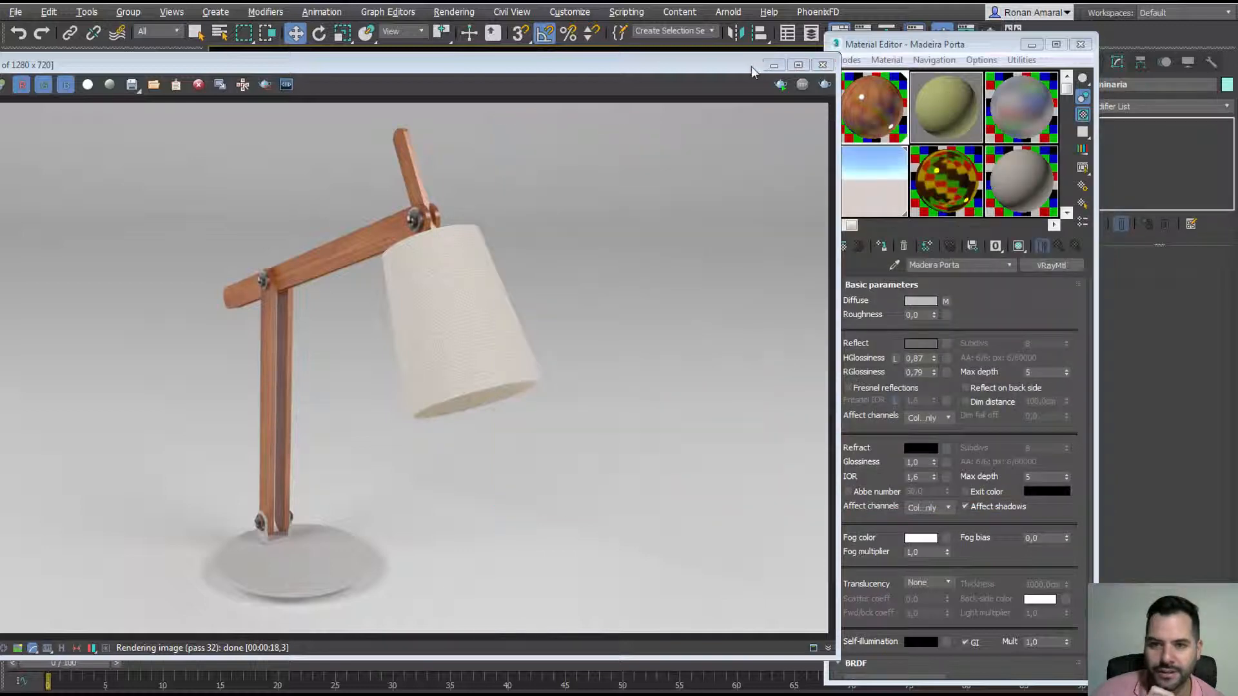
{"action": "left_click_drag", "start_coordinate": [752, 66], "coordinate": [708, 268]}
Step: Pick the lamp's hires_ibira_abajur material into the olive slot and view its diffuse bitmap
{"action": "left_click", "coordinate": [926, 139]}
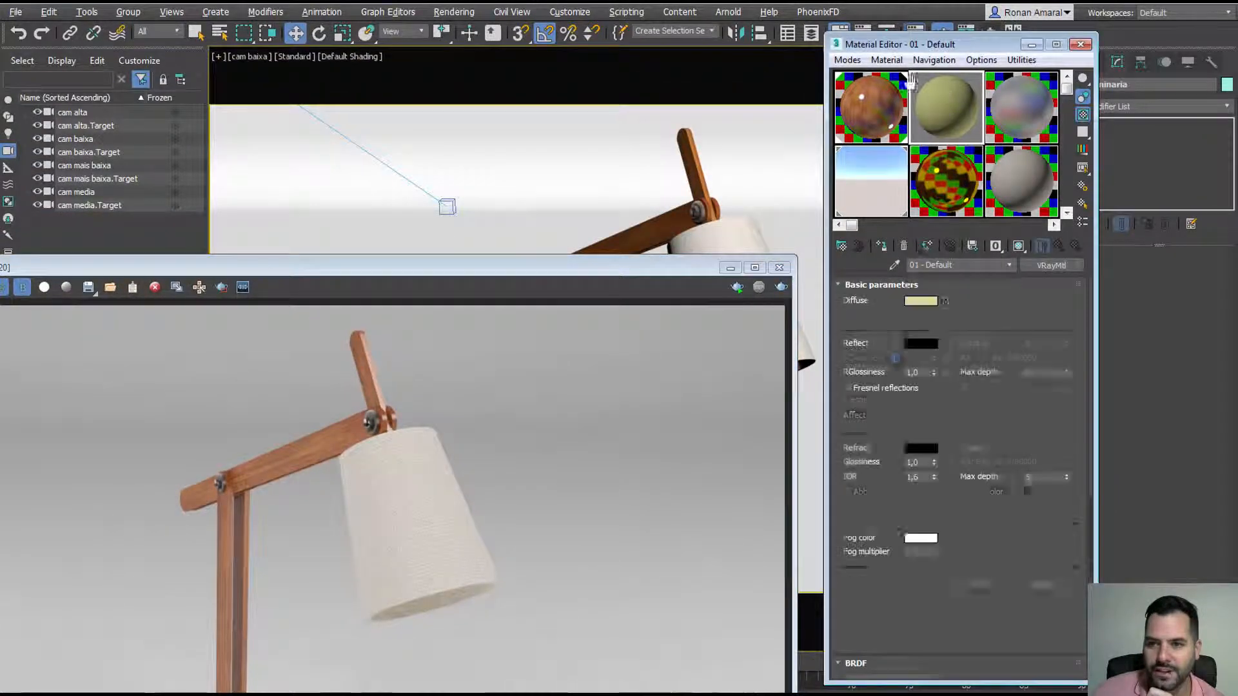
{"action": "left_click", "coordinate": [893, 265]}
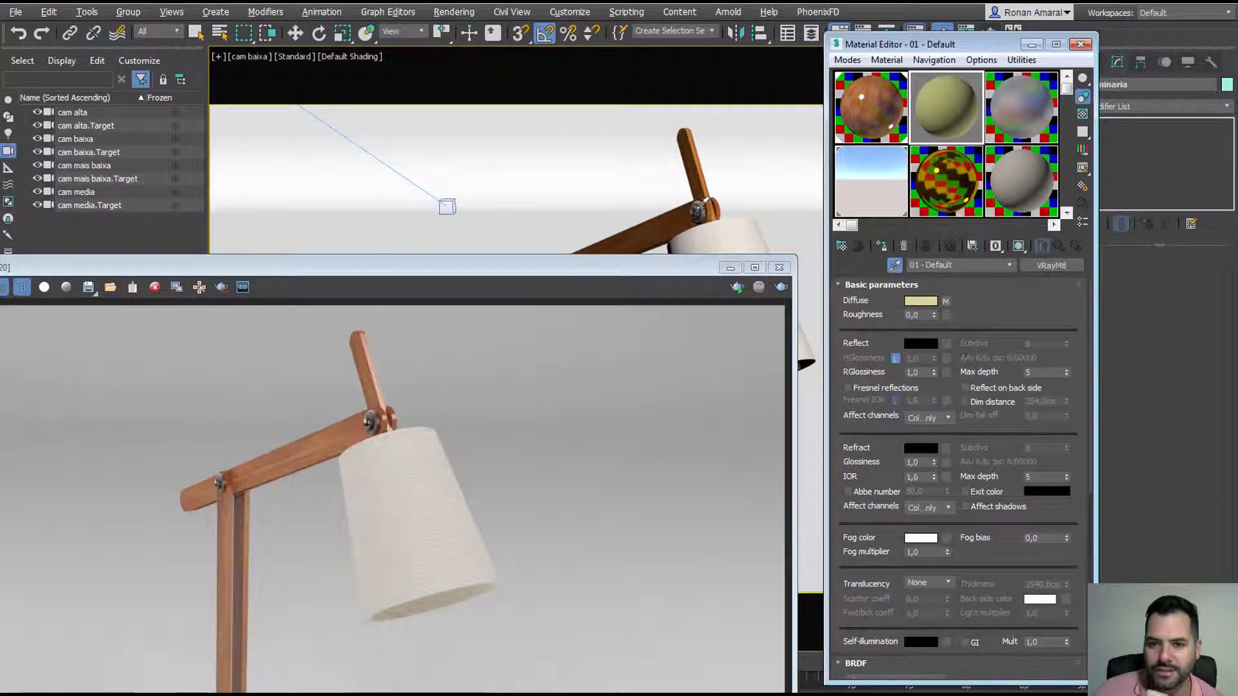
{"action": "left_click", "coordinate": [699, 207]}
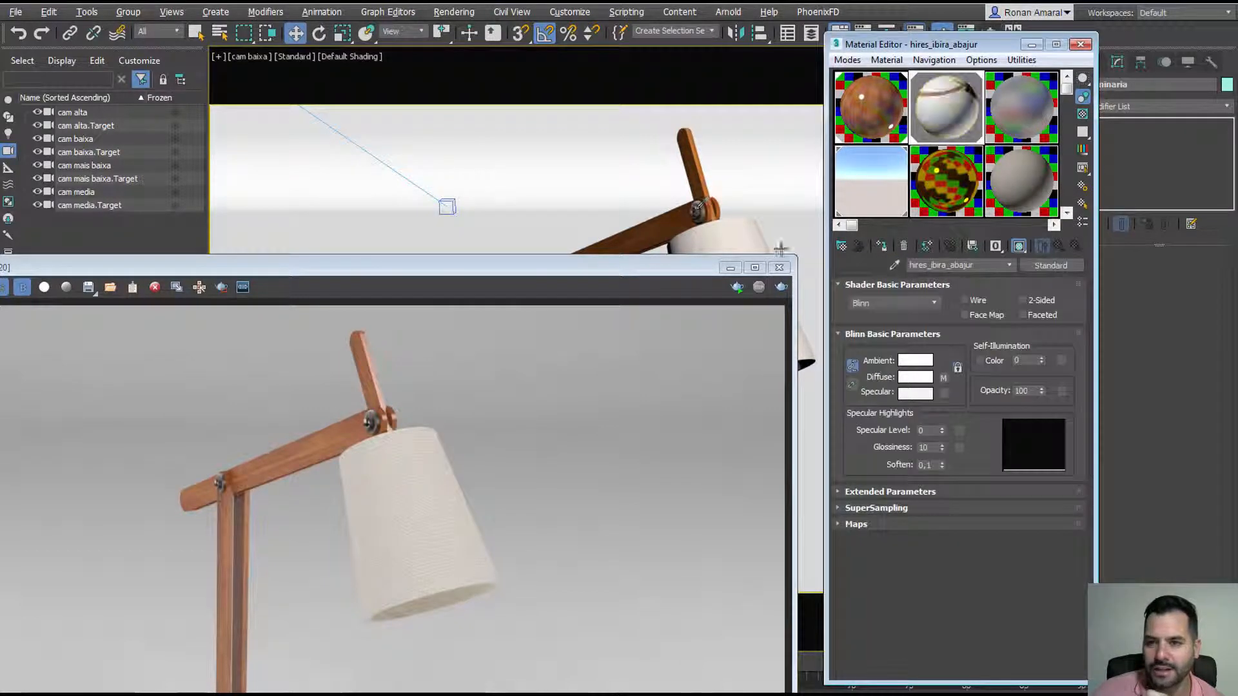
{"action": "left_click", "coordinate": [945, 377]}
{"action": "left_click", "coordinate": [1035, 508]}
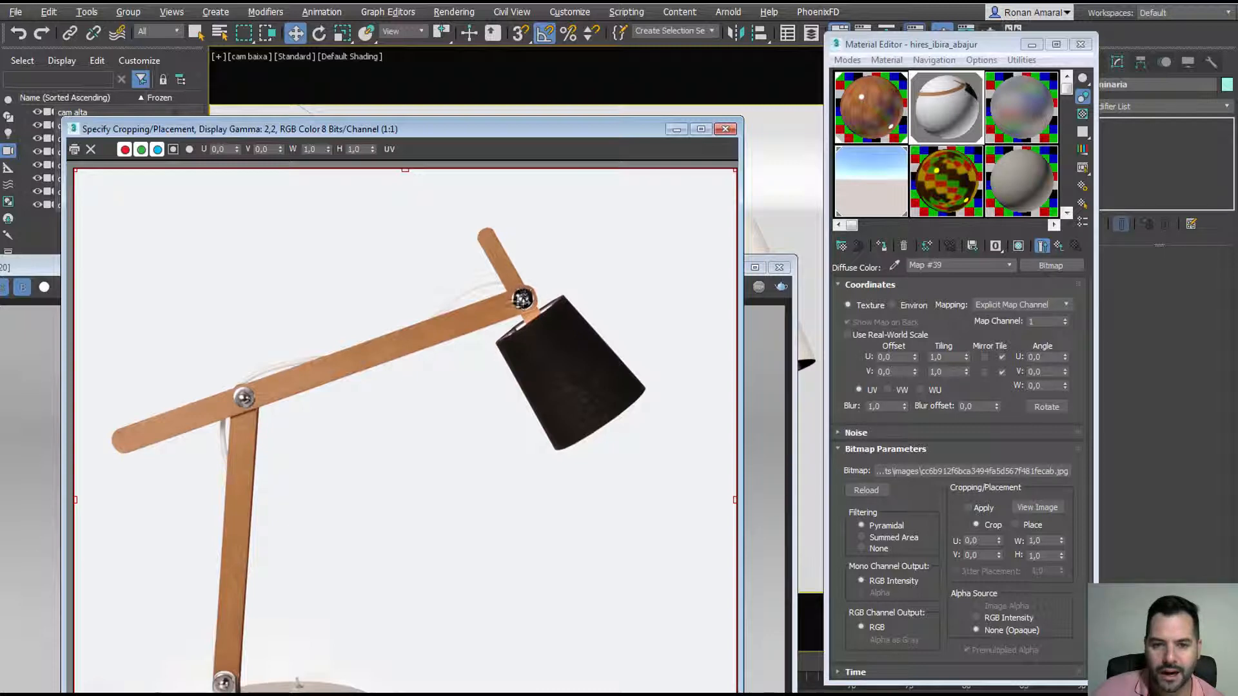
{"action": "left_click", "coordinate": [725, 131]}
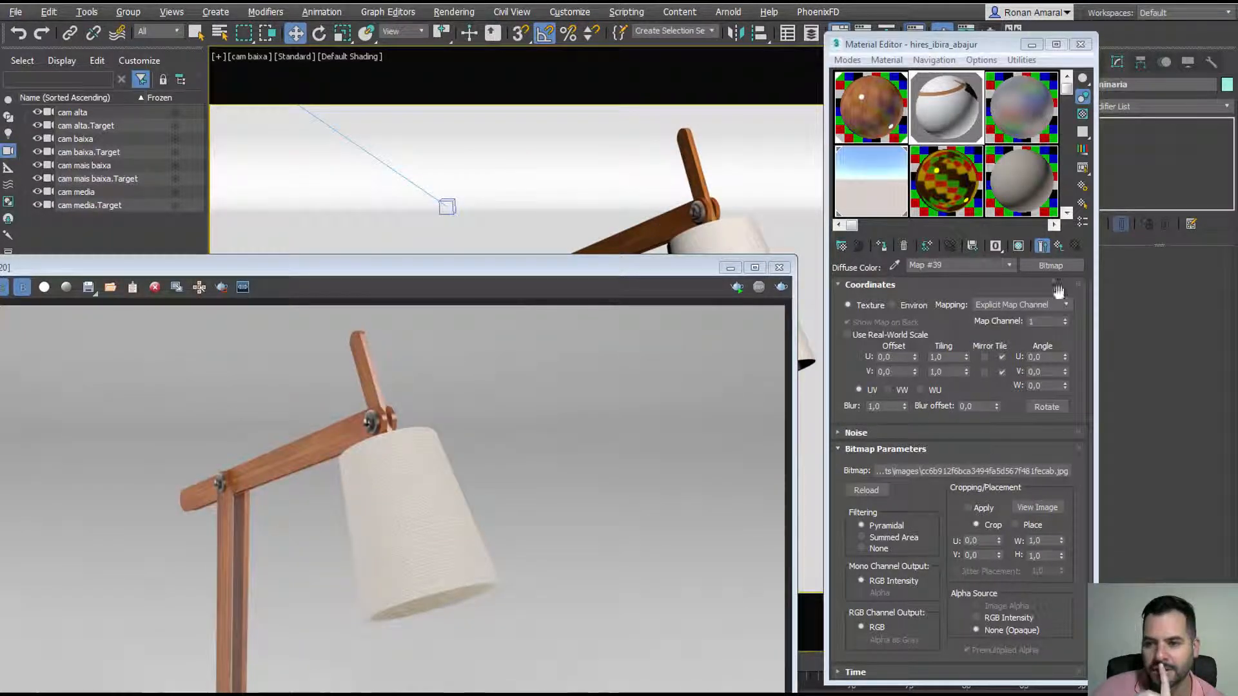
{"action": "left_click", "coordinate": [1058, 246]}
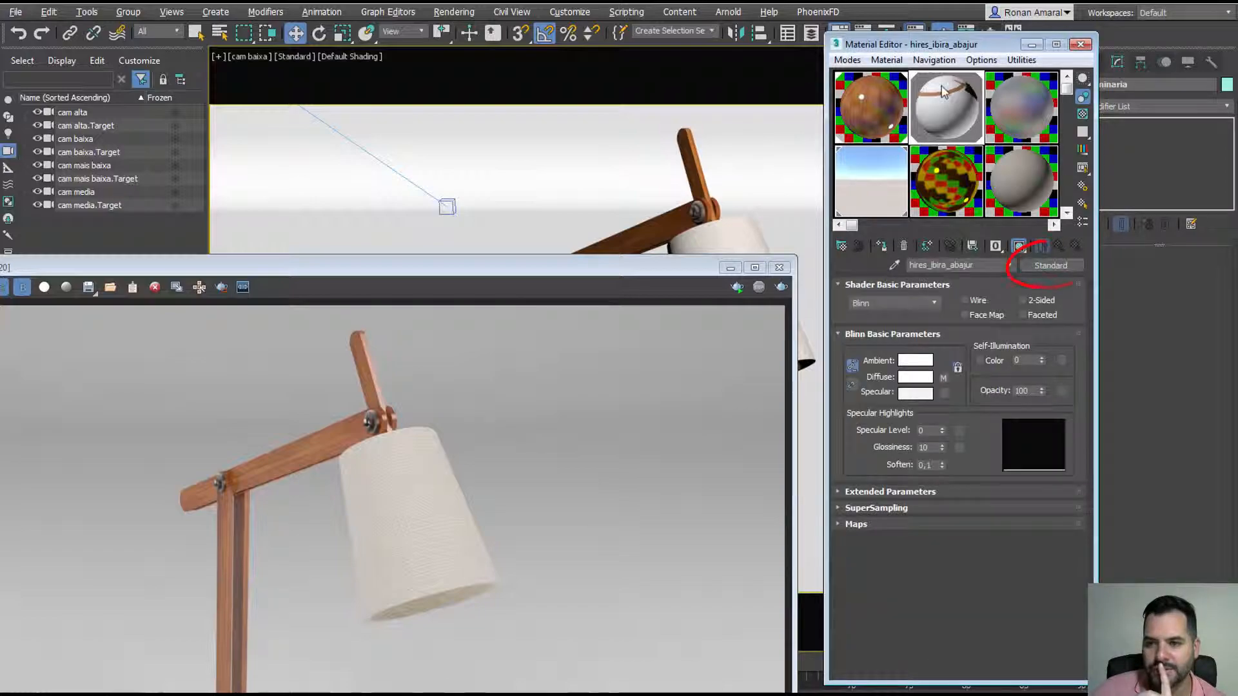
Step: Replace the lamp material with the alumínio preset
{"action": "left_click", "coordinate": [1039, 263]}
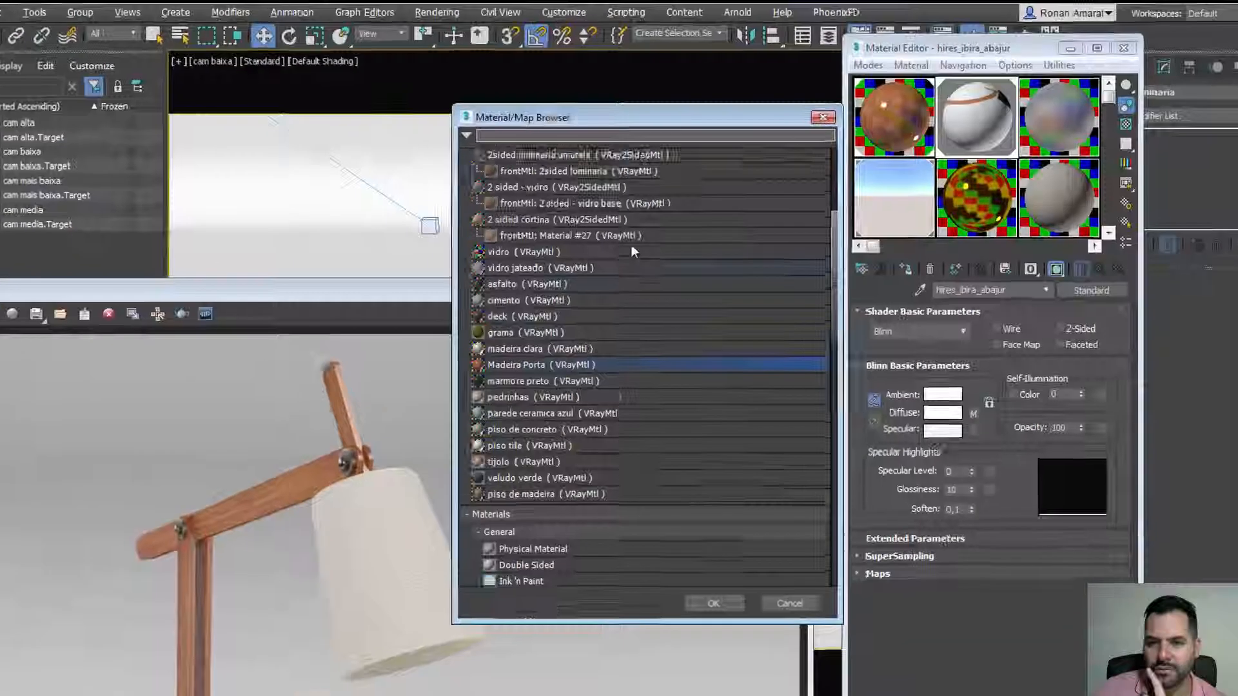
{"action": "scroll", "coordinate": [631, 245], "scroll_direction": "up", "scroll_amount": 4}
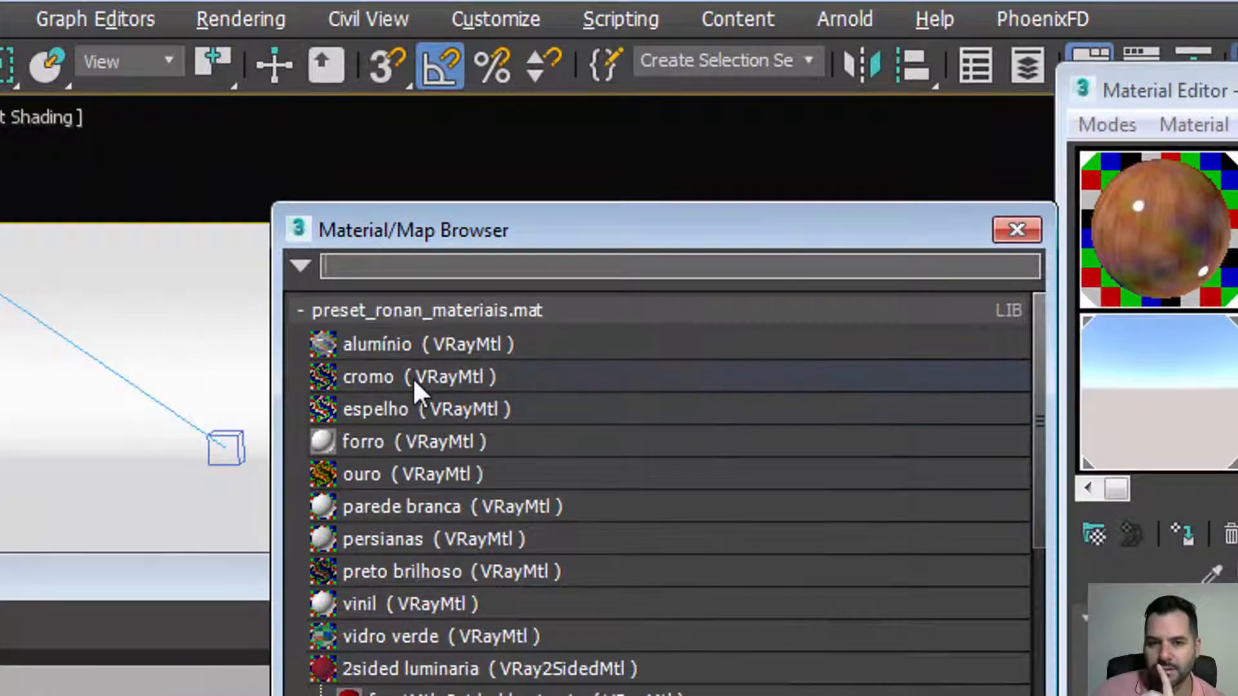
{"action": "double_click", "coordinate": [414, 345]}
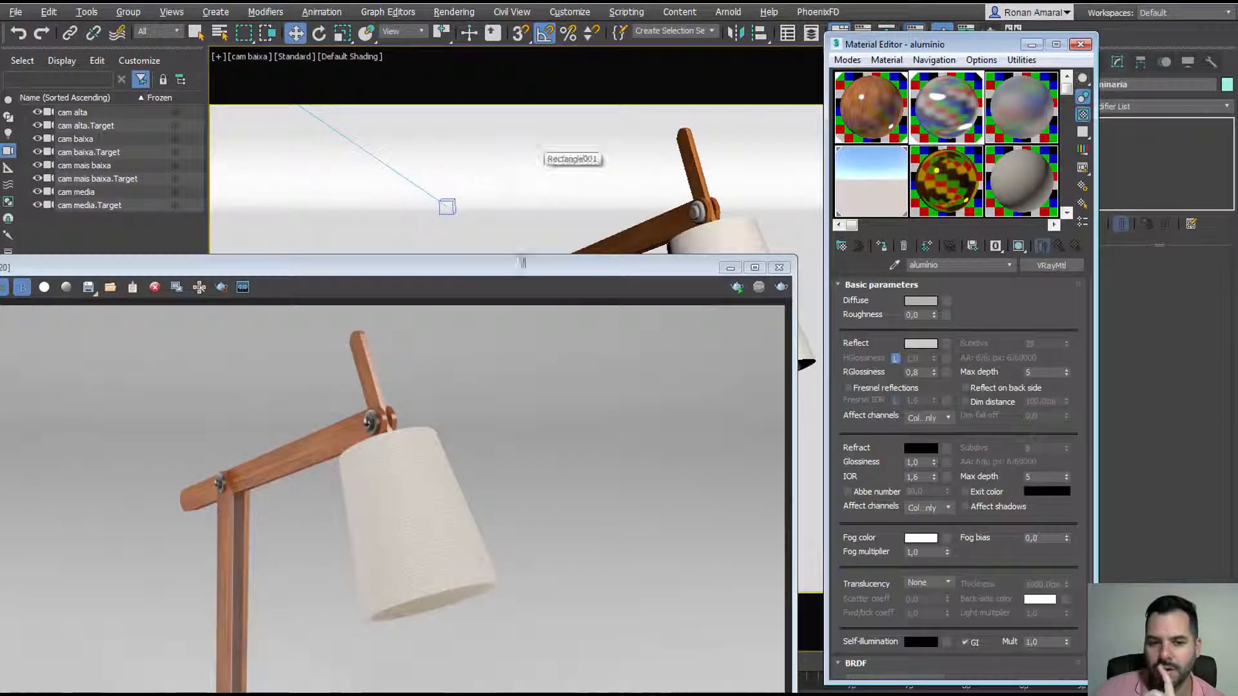
Step: Region-render the upper hinge of the lamp
{"action": "left_click_drag", "start_coordinate": [522, 262], "coordinate": [592, 103]}
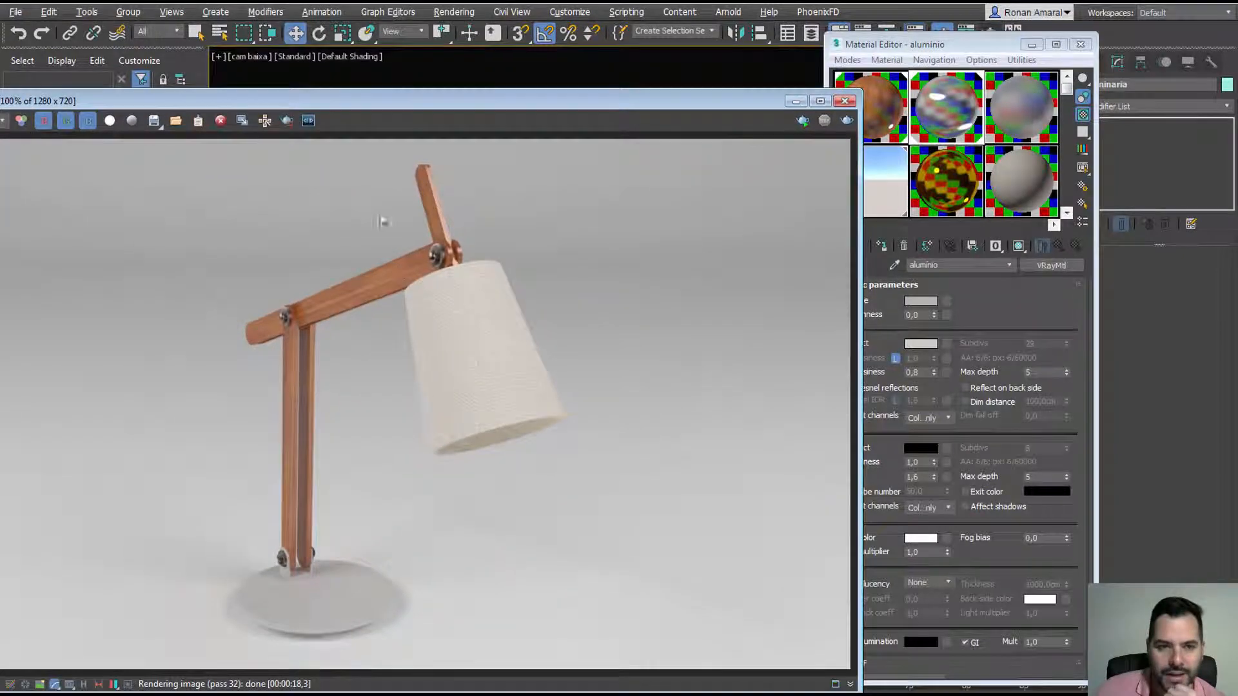
{"action": "left_click", "coordinate": [286, 122]}
{"action": "left_click_drag", "start_coordinate": [410, 230], "coordinate": [451, 272]}
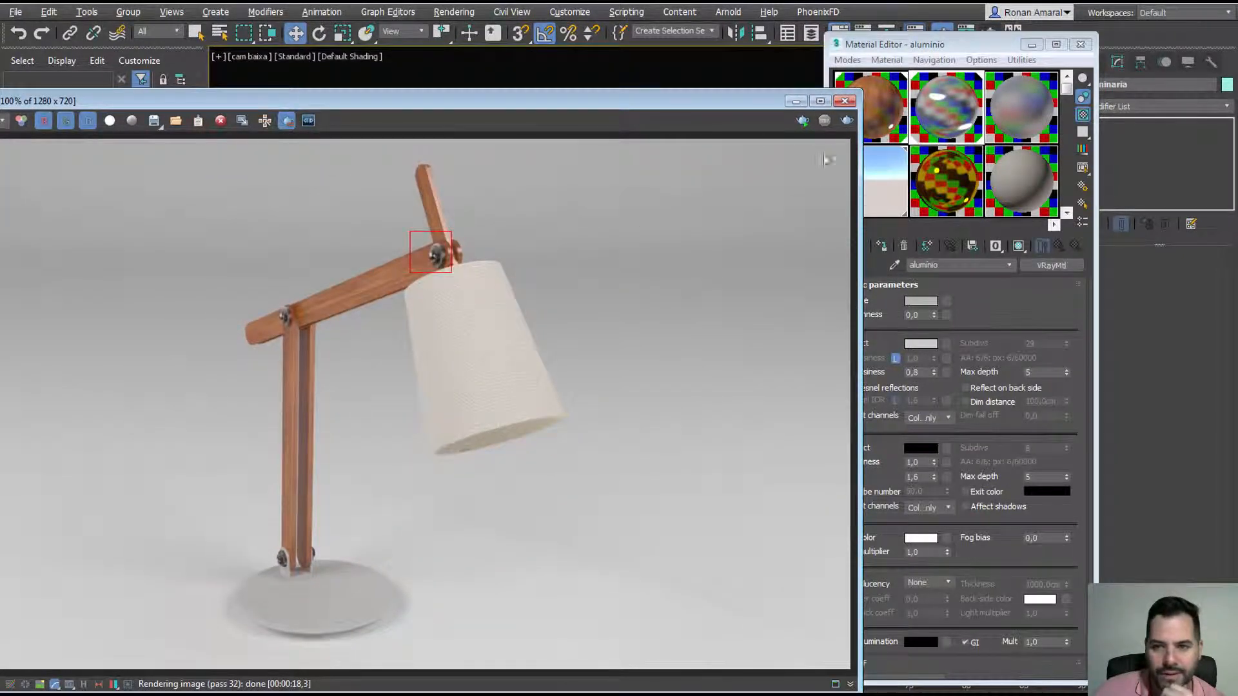
{"action": "left_click", "coordinate": [847, 121]}
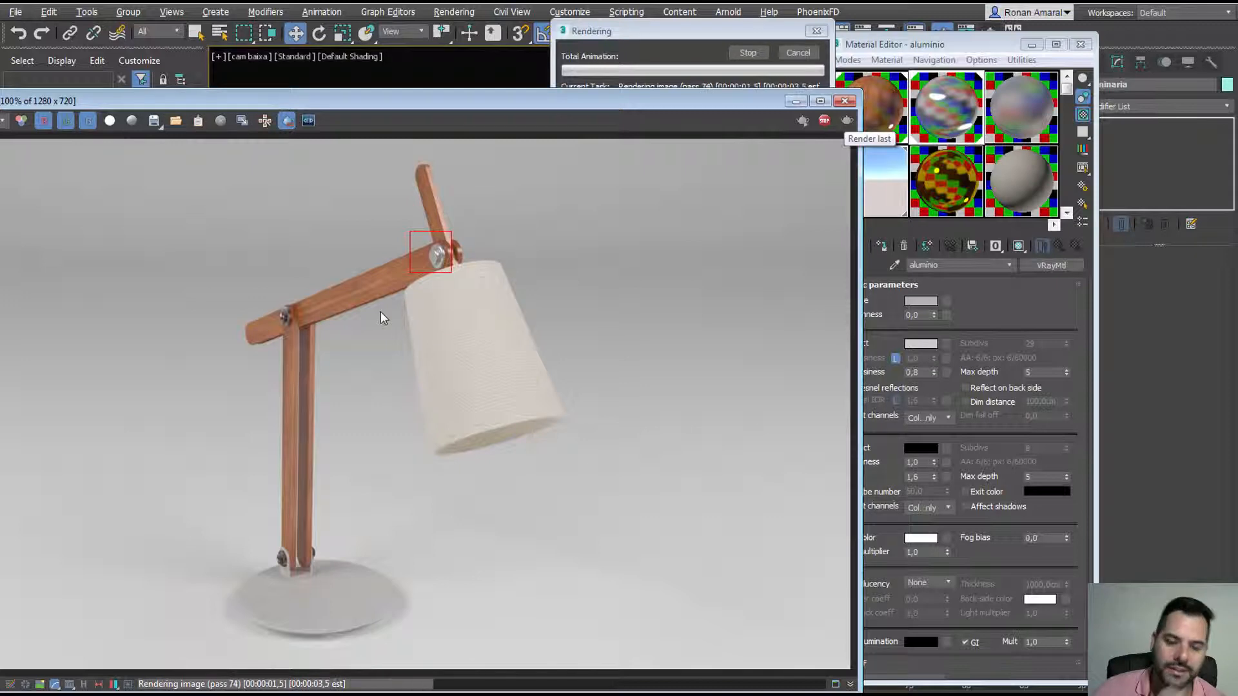
{"action": "left_click", "coordinate": [800, 54]}
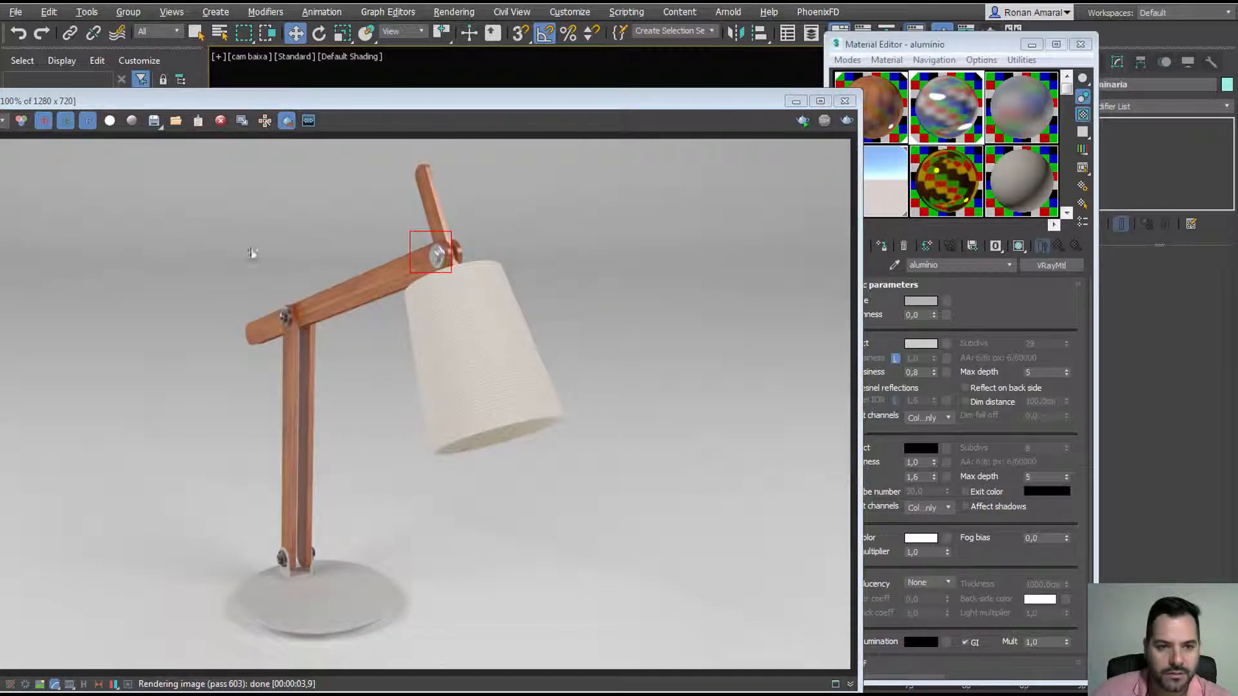
Step: Region-render the lower arm joint and then an area near the lamp base
{"action": "left_click_drag", "start_coordinate": [272, 298], "coordinate": [314, 341]}
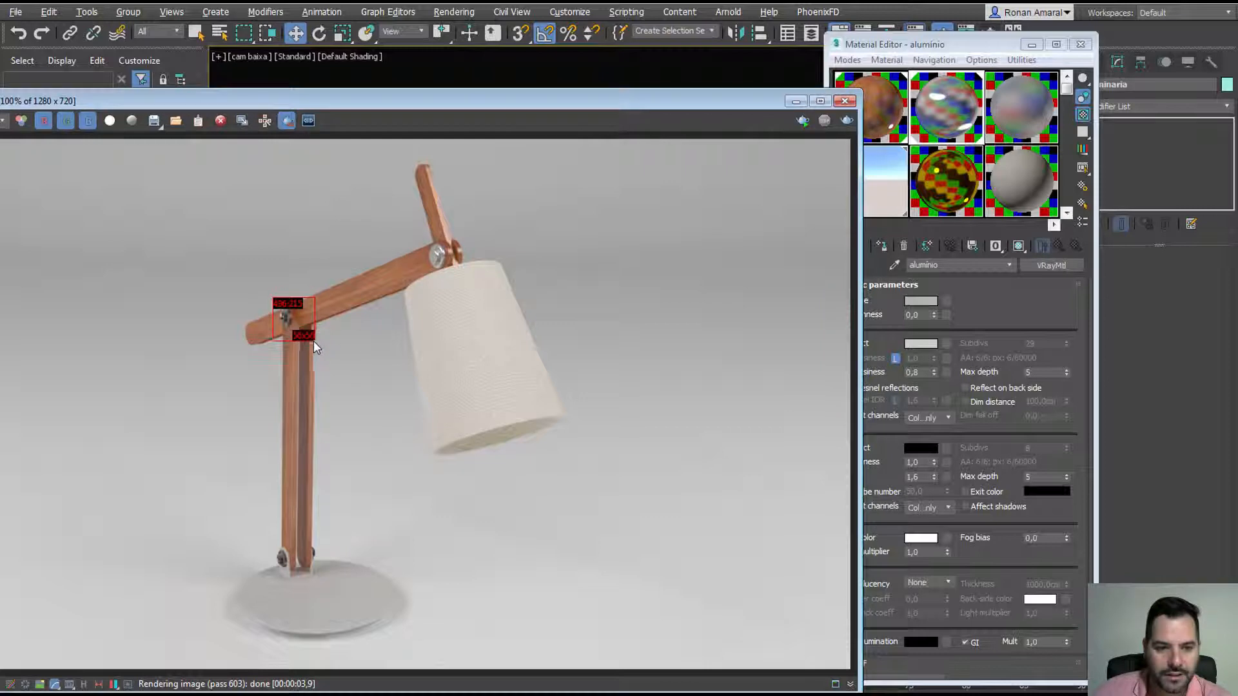
{"action": "left_click", "coordinate": [847, 121]}
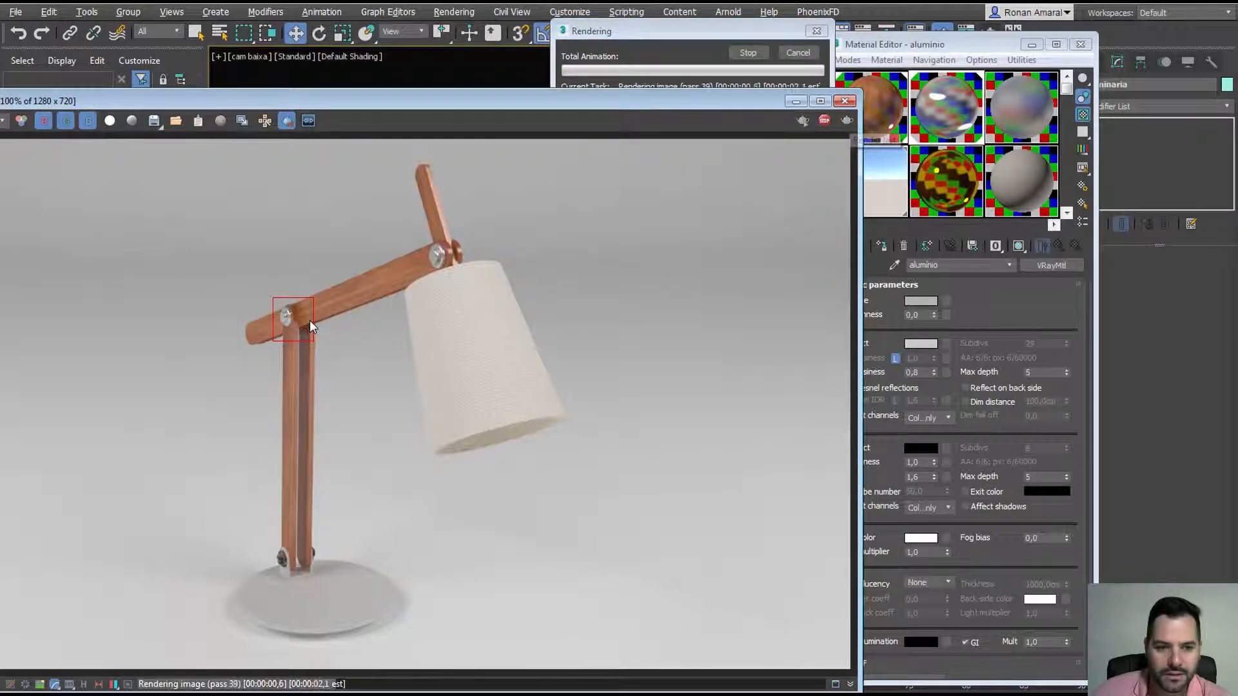
{"action": "left_click", "coordinate": [798, 52]}
{"action": "left_click", "coordinate": [777, 61]}
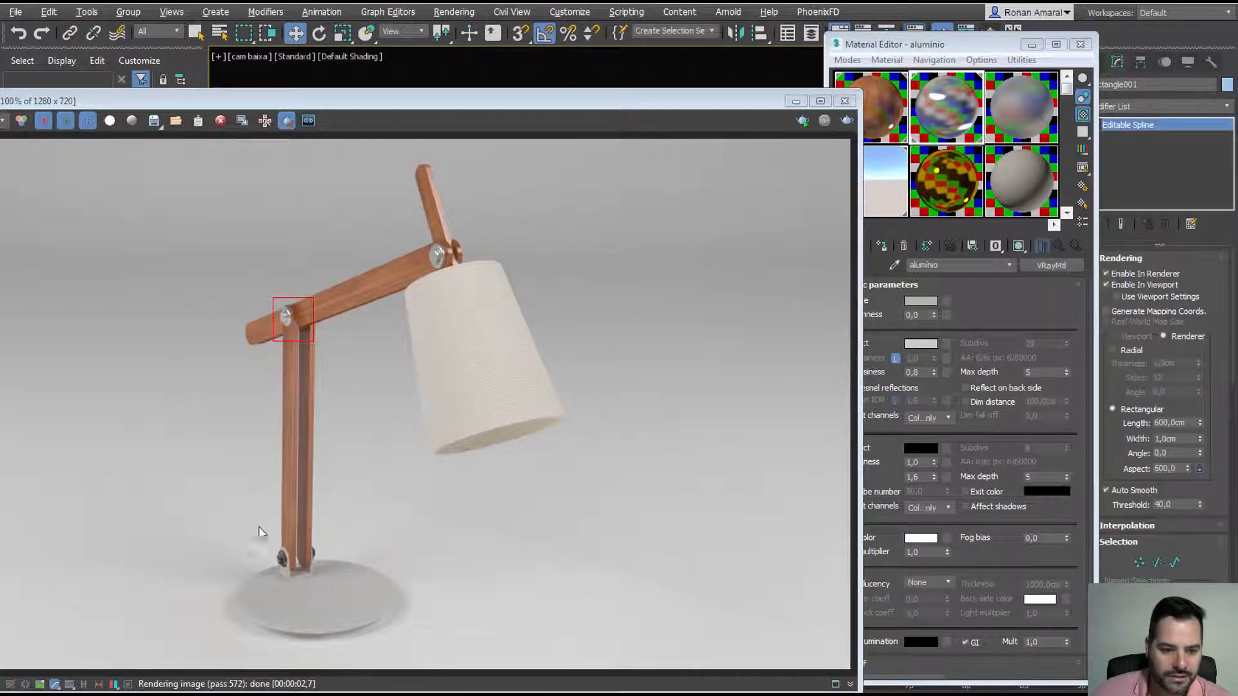
{"action": "left_click_drag", "start_coordinate": [261, 530], "coordinate": [334, 583]}
{"action": "left_click", "coordinate": [846, 122]}
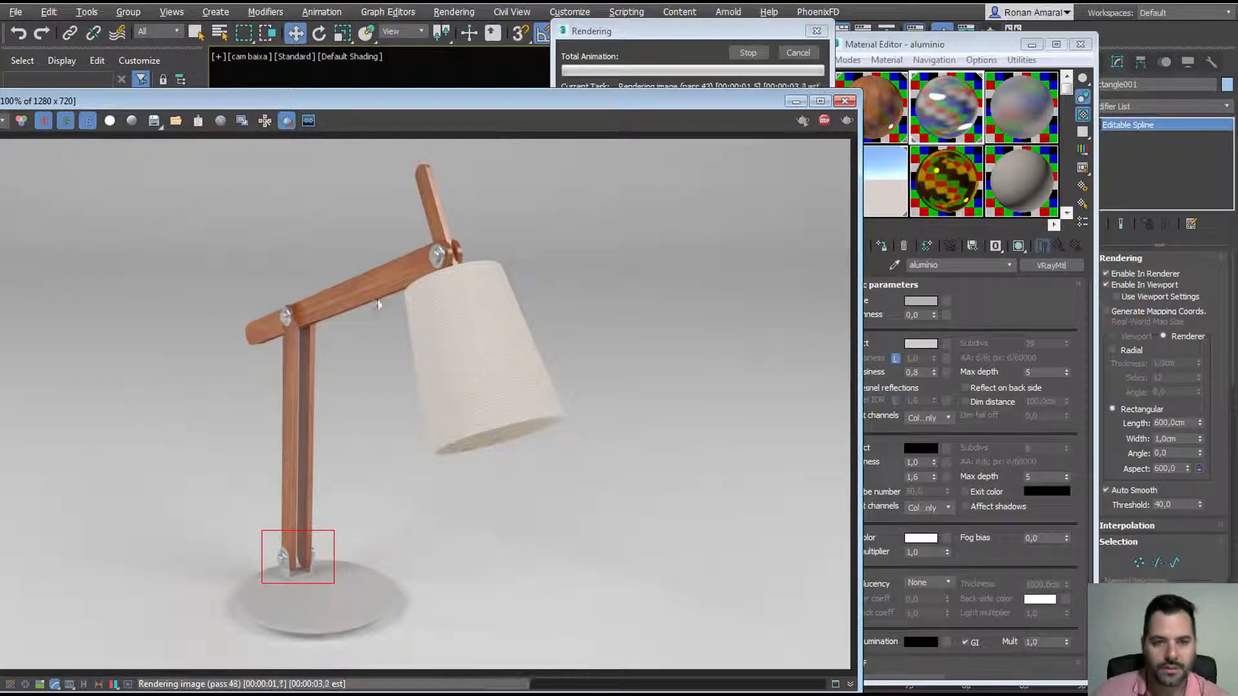
{"action": "left_click", "coordinate": [796, 53]}
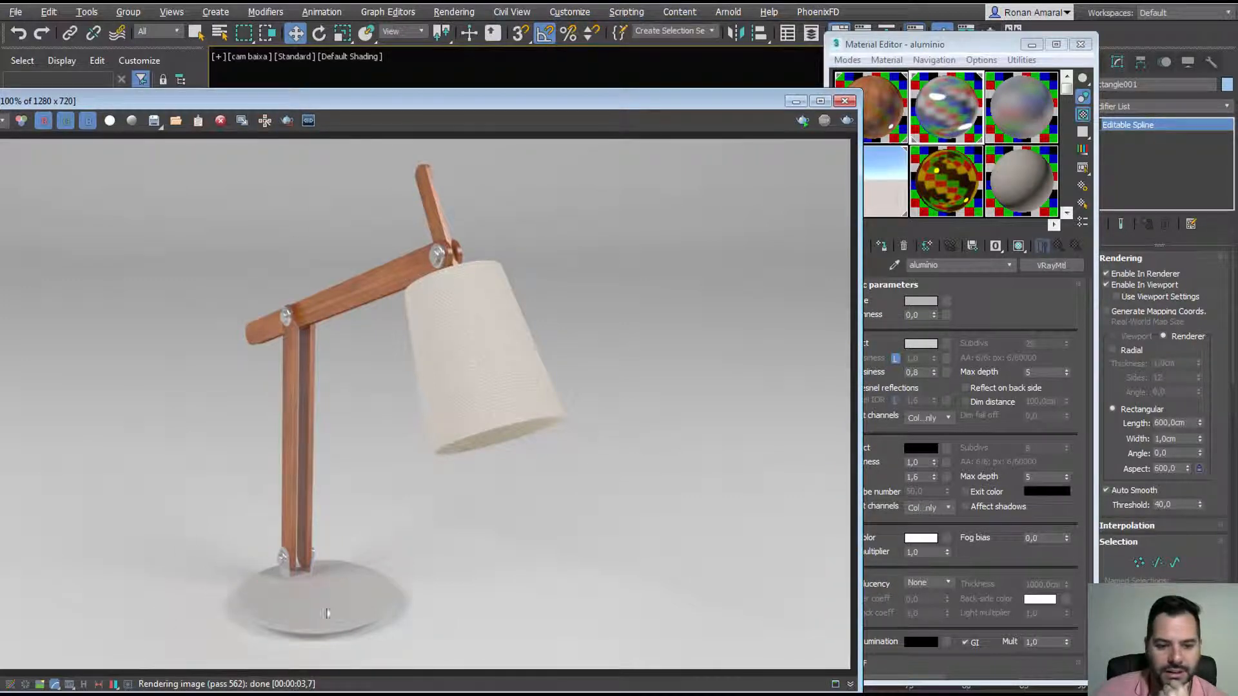
Step: Mark a render region around the whole lamp base and make the vidro jateado slot active
{"action": "left_click", "coordinate": [288, 120]}
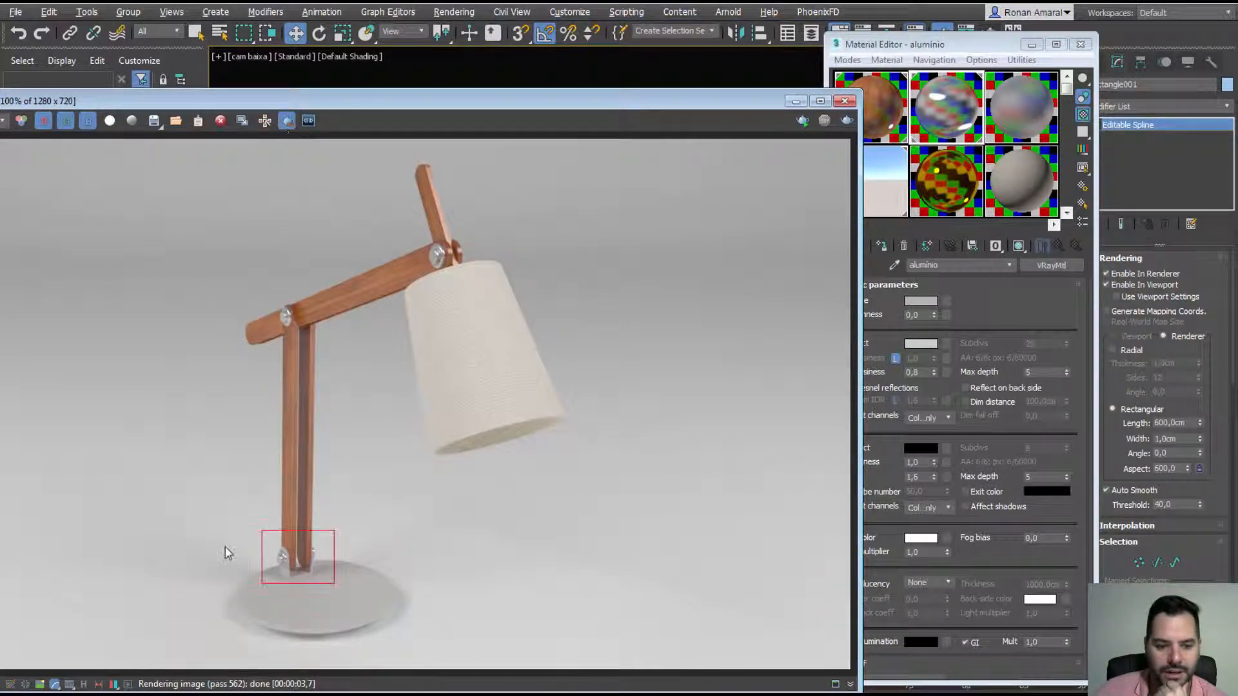
{"action": "left_click_drag", "start_coordinate": [224, 548], "coordinate": [415, 650]}
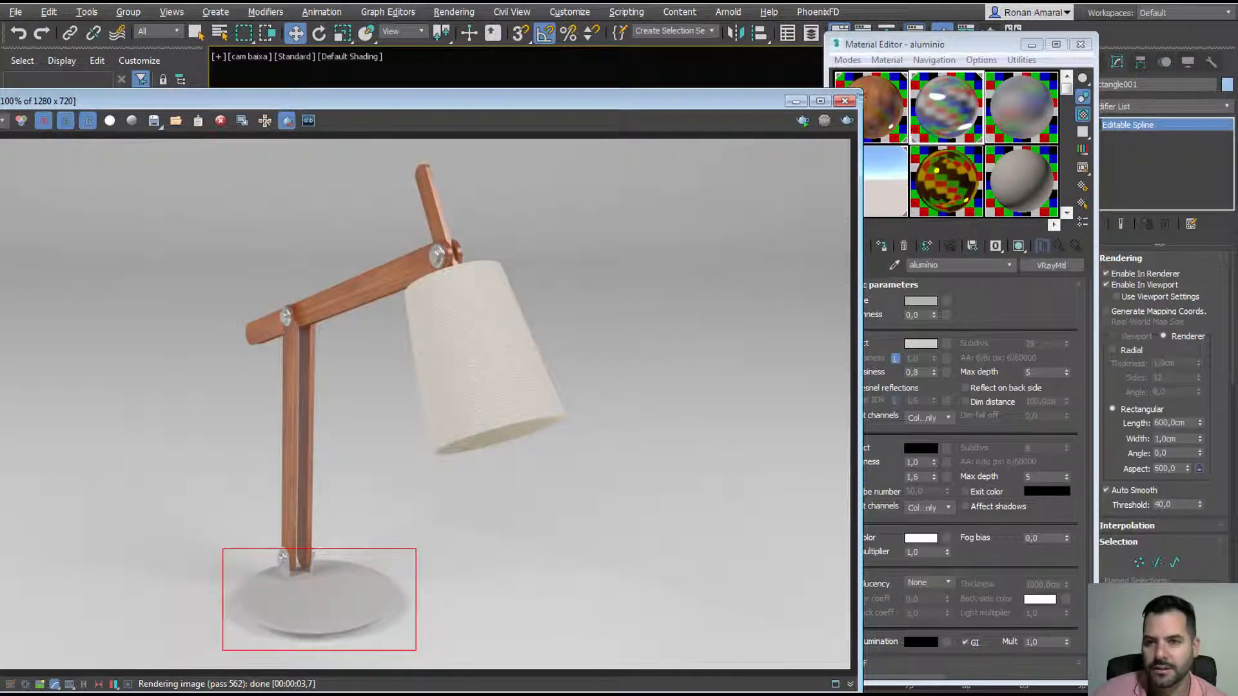
{"action": "left_click_drag", "start_coordinate": [788, 103], "coordinate": [461, 188]}
{"action": "left_click", "coordinate": [1009, 129]}
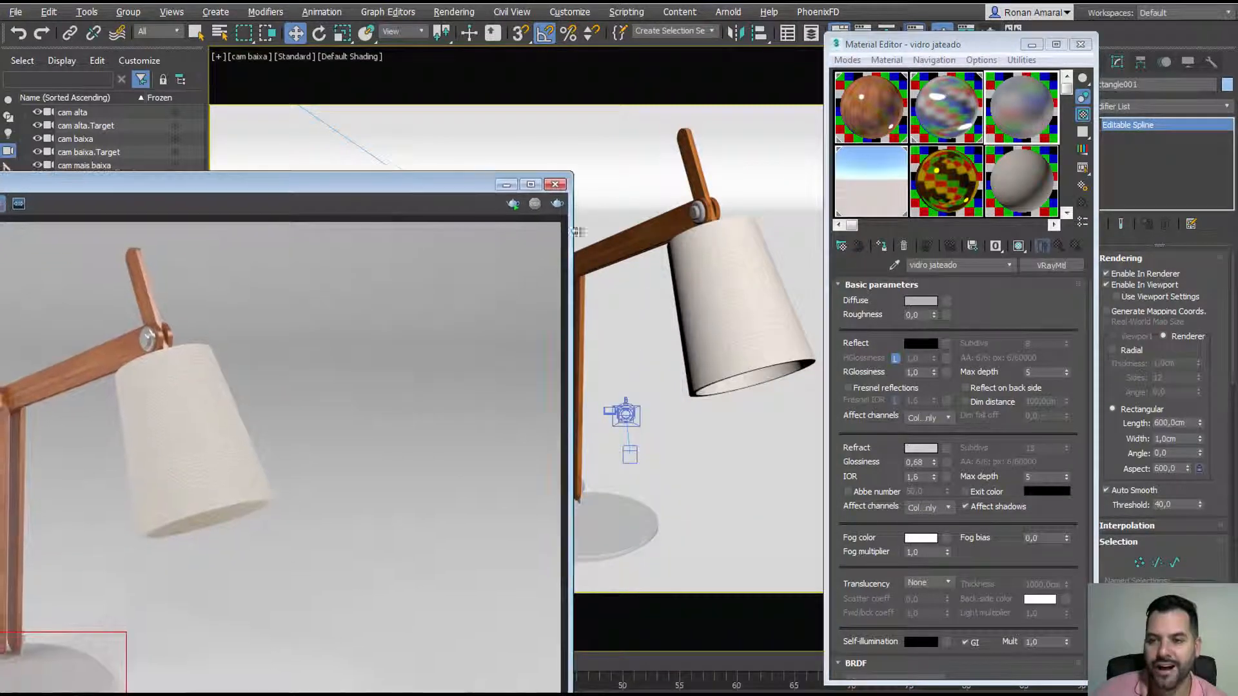
Step: Pick up the lamp base's material with the eyedropper and test-render the base region
{"action": "left_click", "coordinate": [894, 265]}
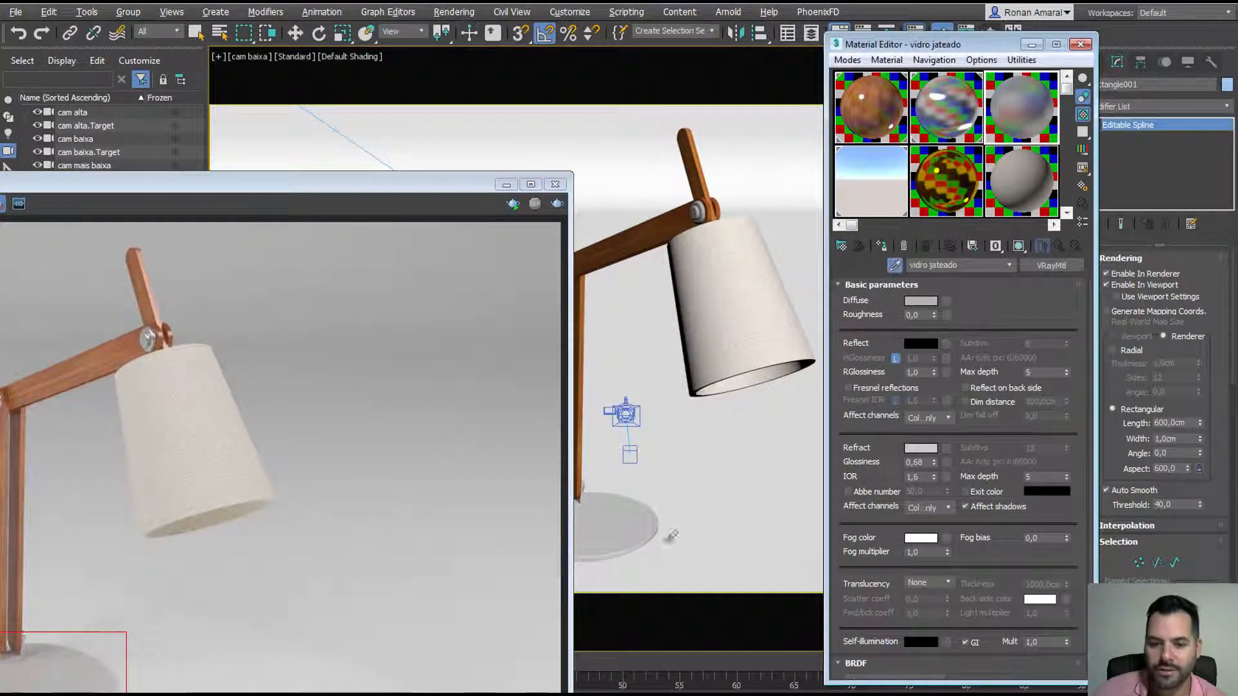
{"action": "left_click", "coordinate": [625, 515]}
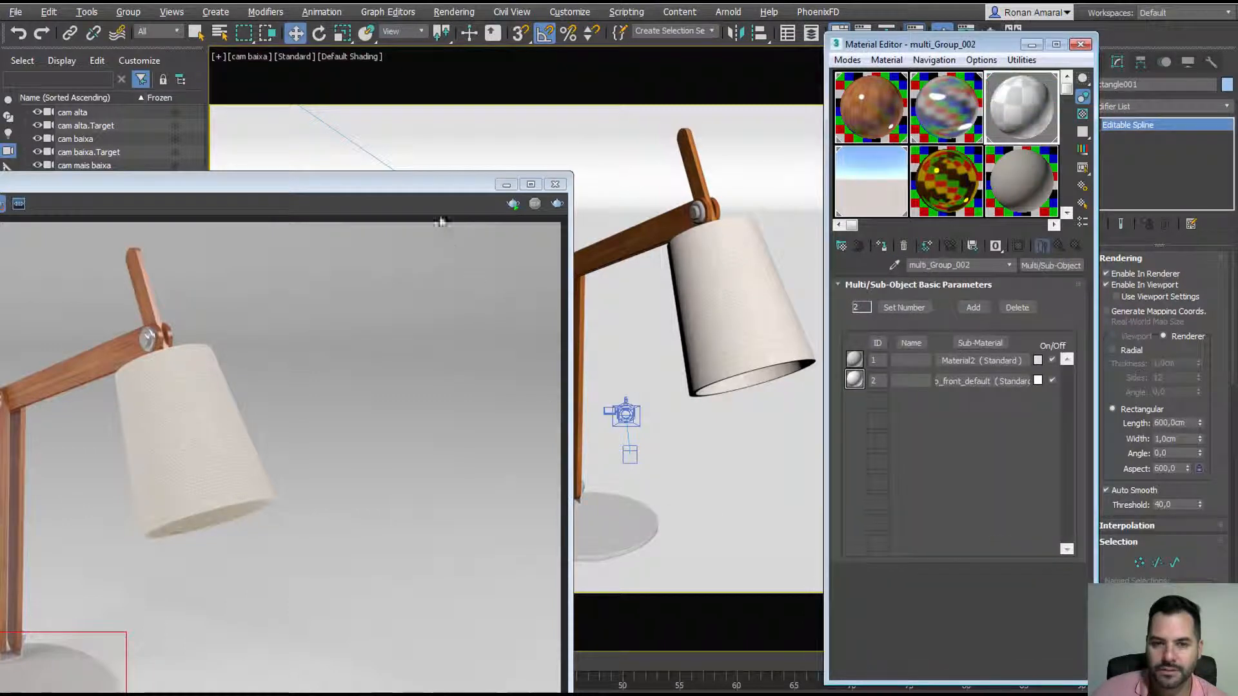
{"action": "left_click_drag", "start_coordinate": [433, 185], "coordinate": [743, 70]}
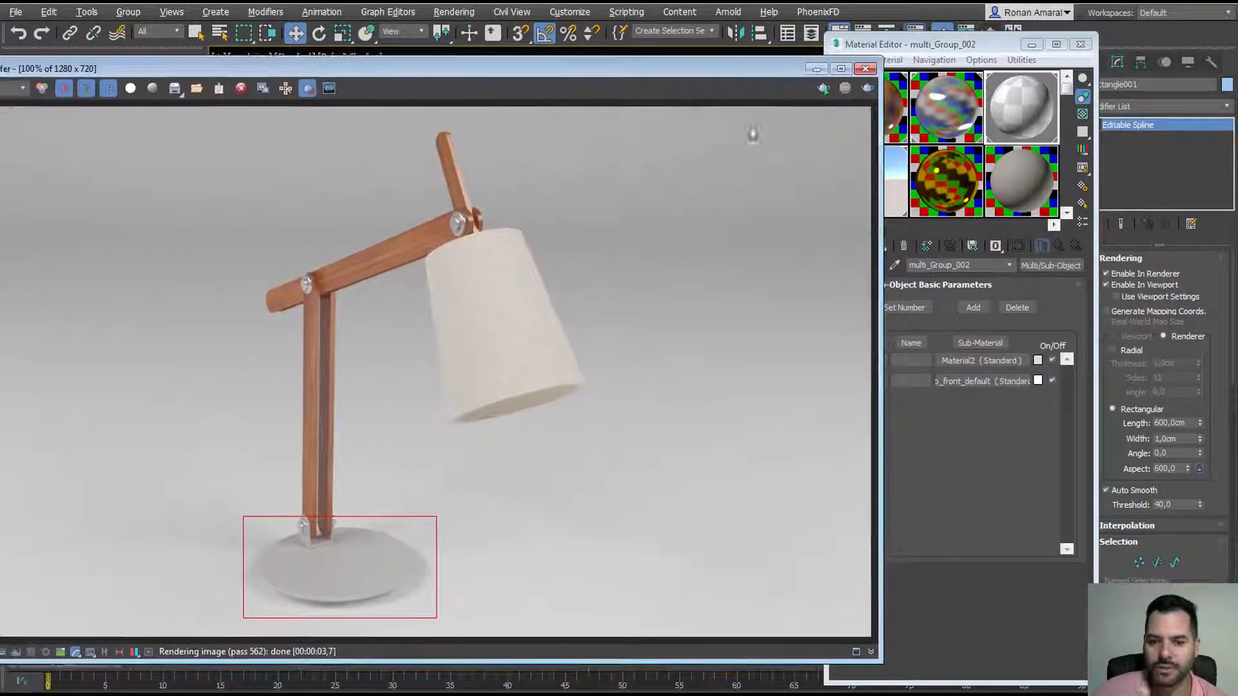
{"action": "left_click", "coordinate": [868, 90]}
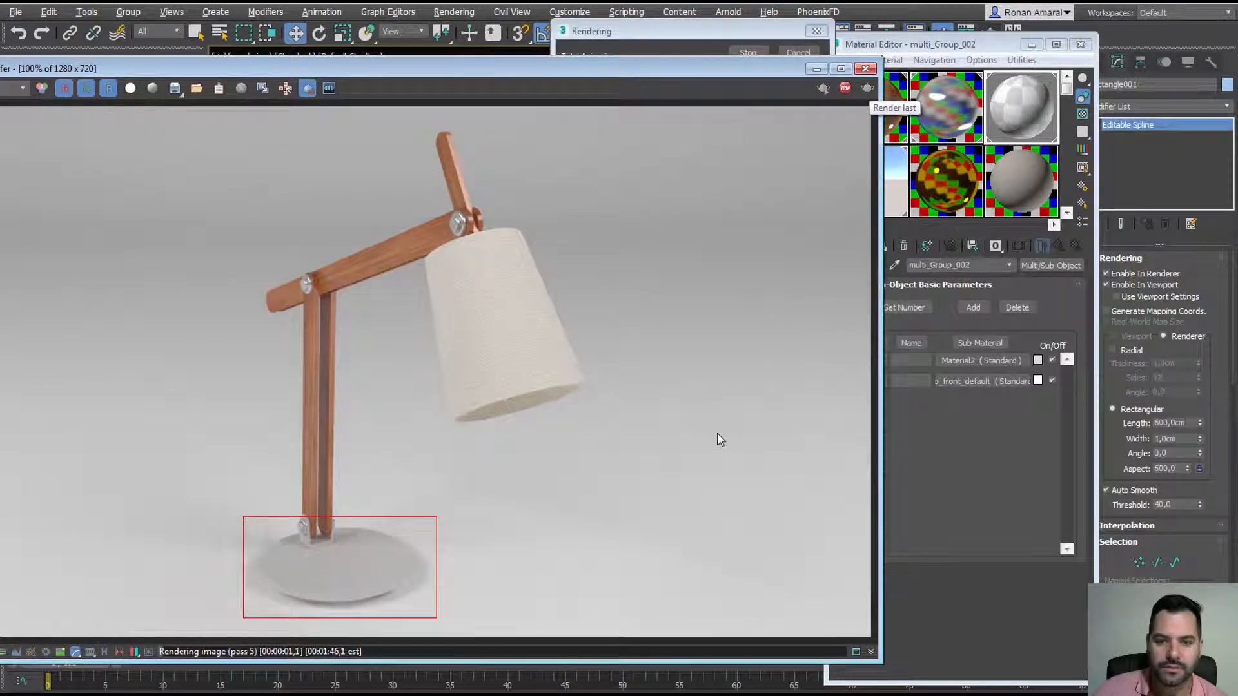
{"action": "left_click", "coordinate": [795, 52]}
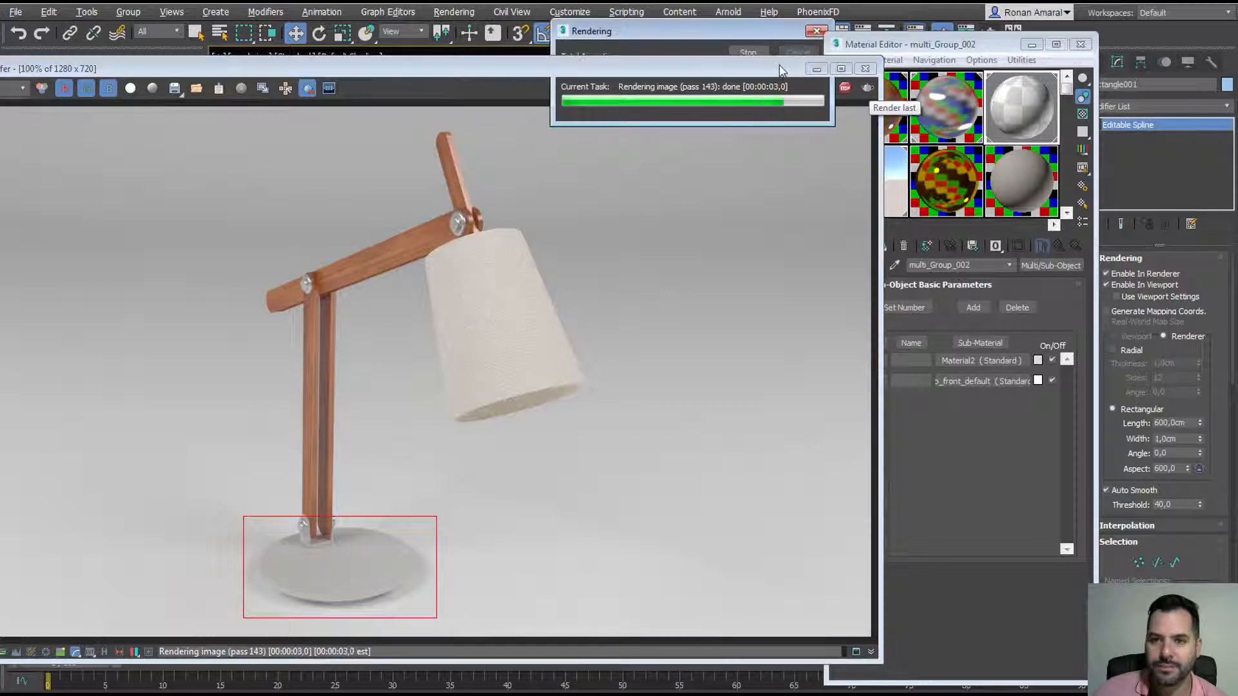
{"action": "left_click_drag", "start_coordinate": [781, 69], "coordinate": [430, 61]}
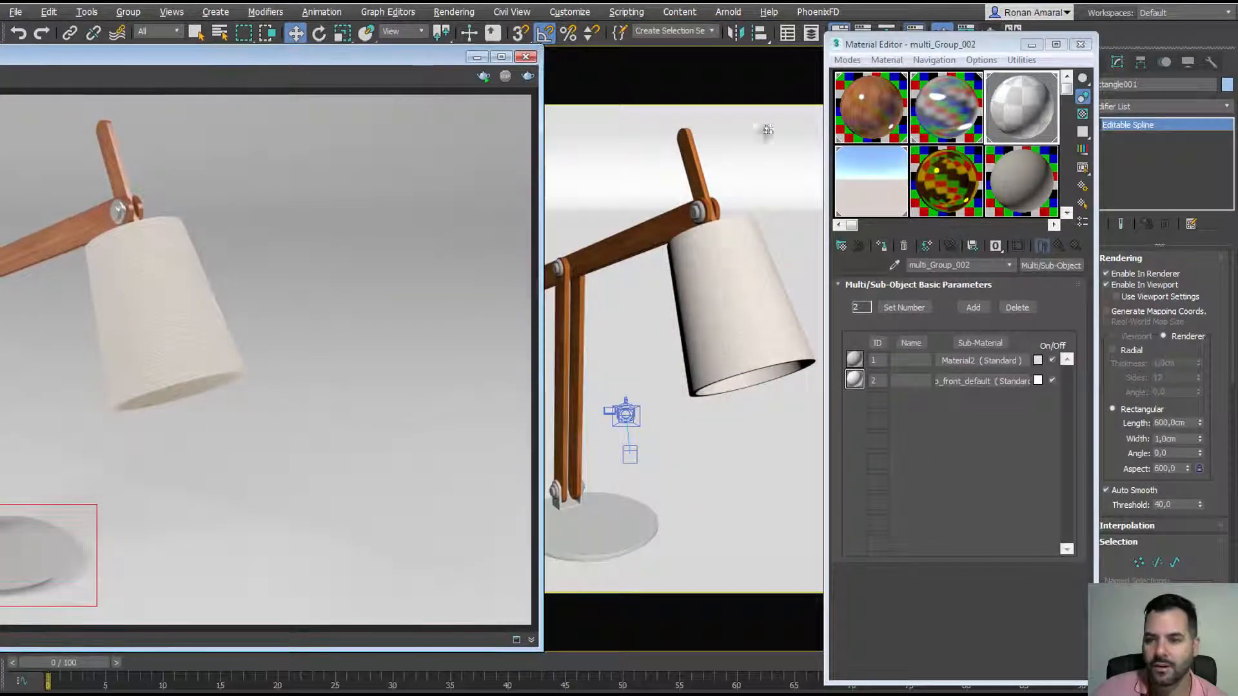
Step: Replace the lamp base's material with the cromo chrome material from the library
{"action": "left_click", "coordinate": [984, 362]}
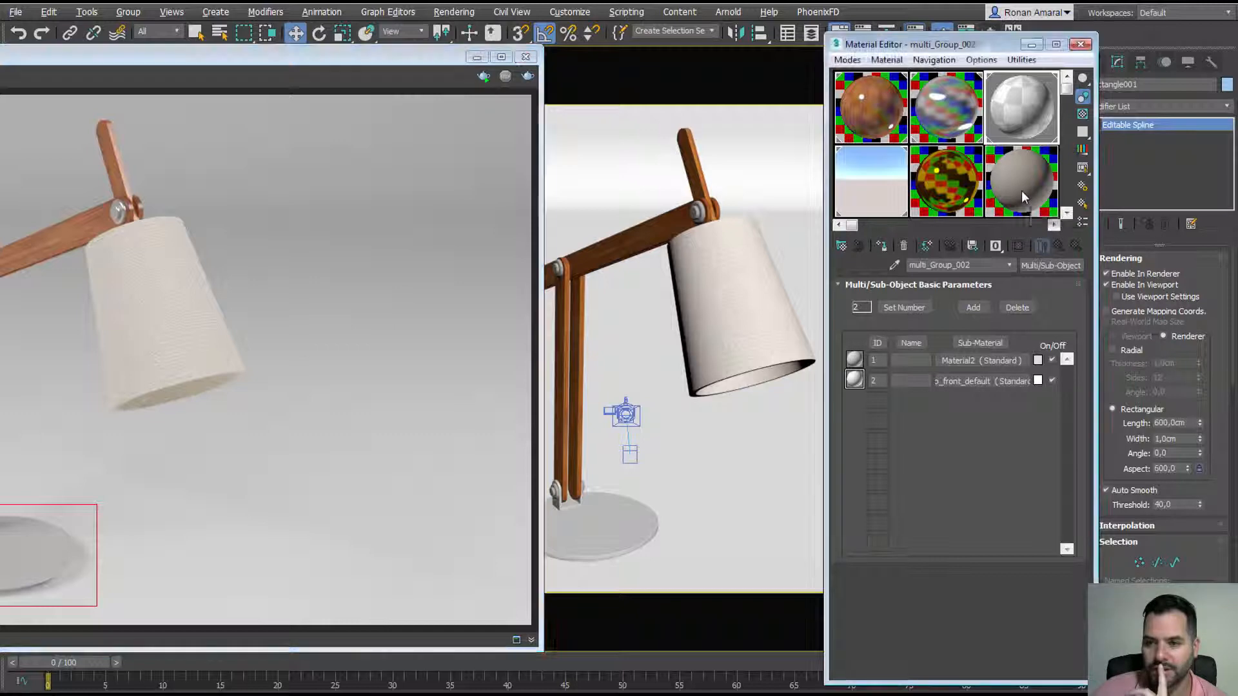
{"action": "left_click", "coordinate": [896, 265]}
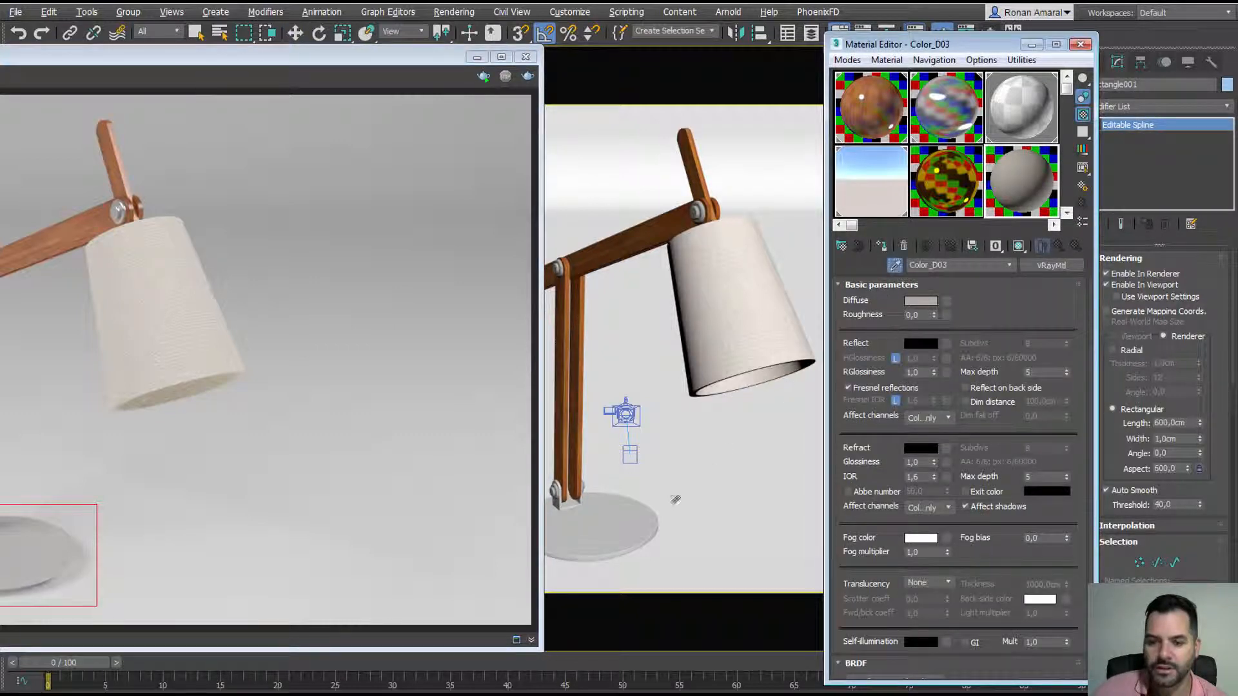
{"action": "left_click", "coordinate": [648, 513]}
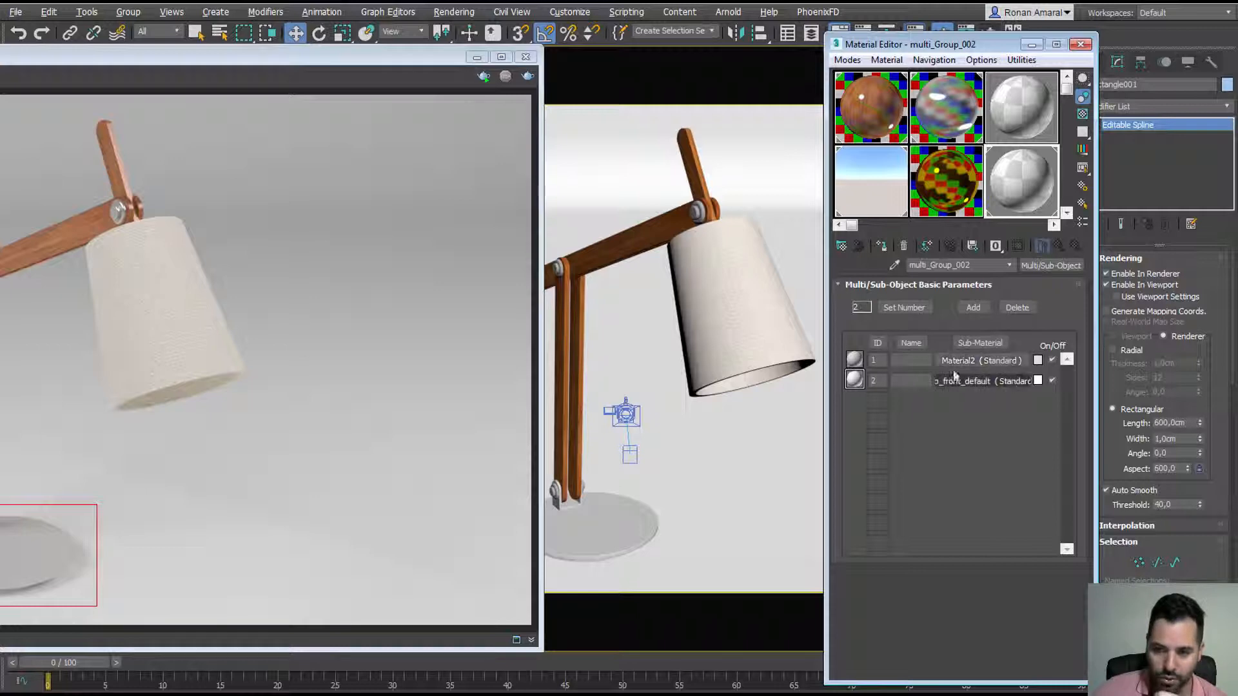
{"action": "left_click", "coordinate": [1050, 268]}
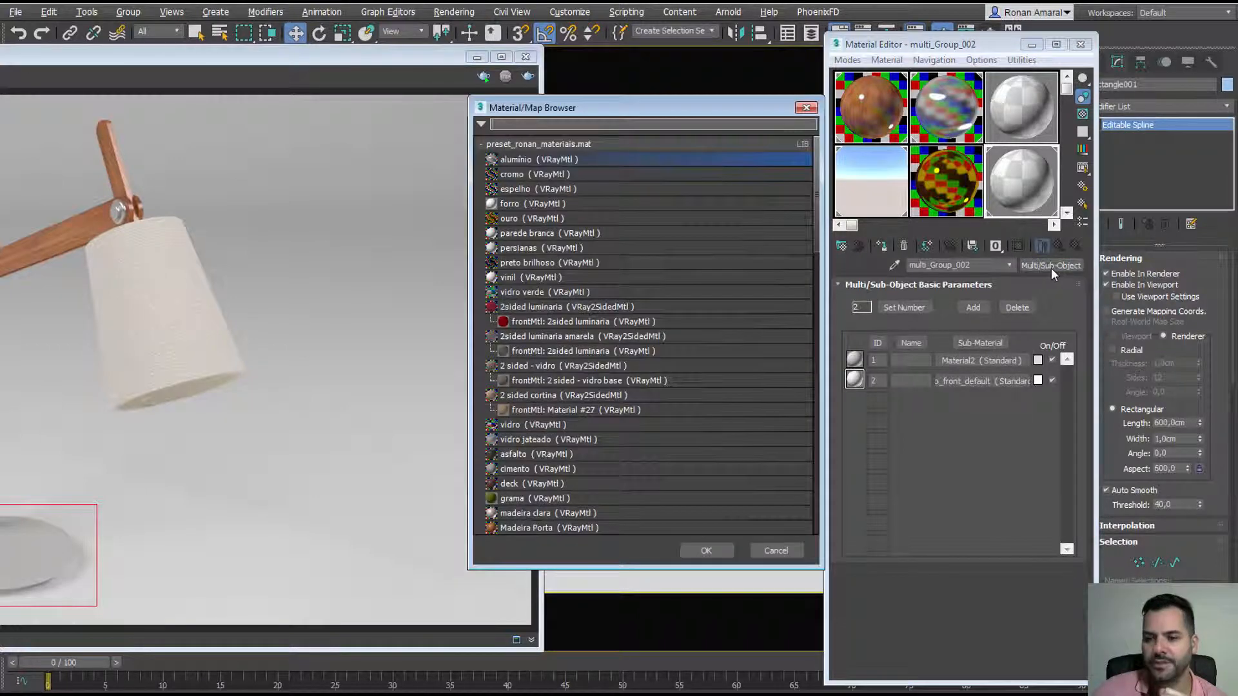
{"action": "double_click", "coordinate": [547, 173]}
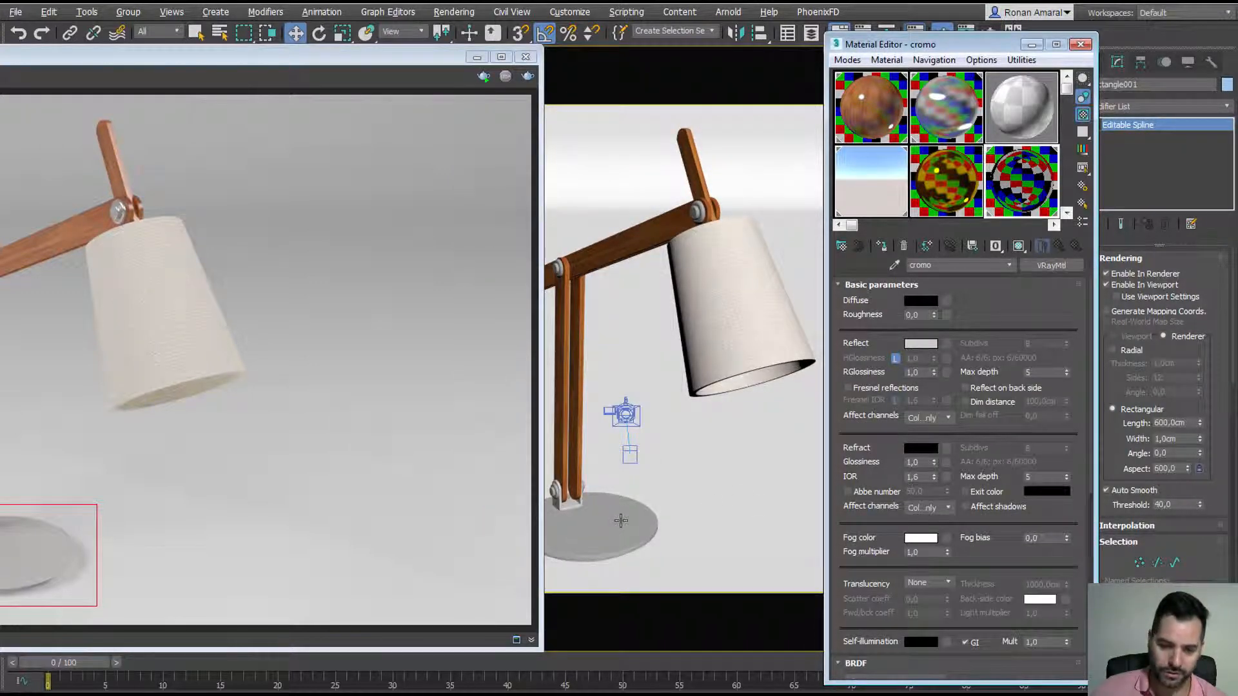
Step: Re-render the lamp to preview the chrome base and turn off Region render
{"action": "left_click_drag", "start_coordinate": [391, 51], "coordinate": [707, 46]}
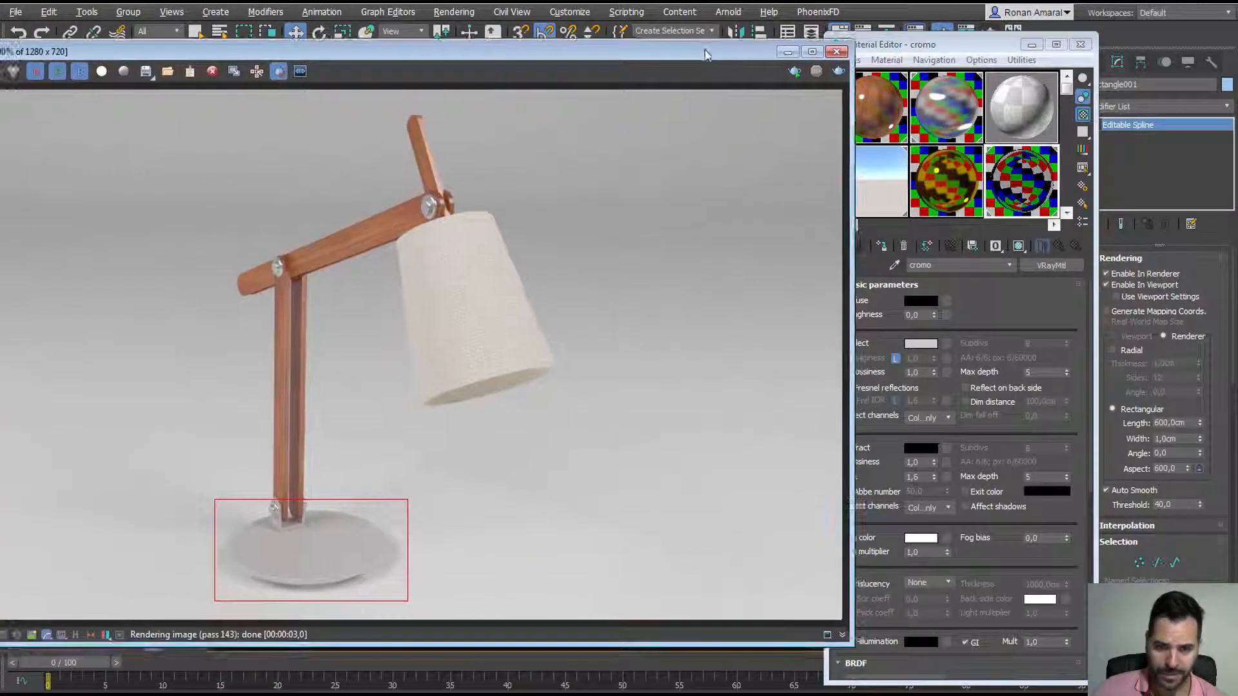
{"action": "left_click", "coordinate": [837, 72]}
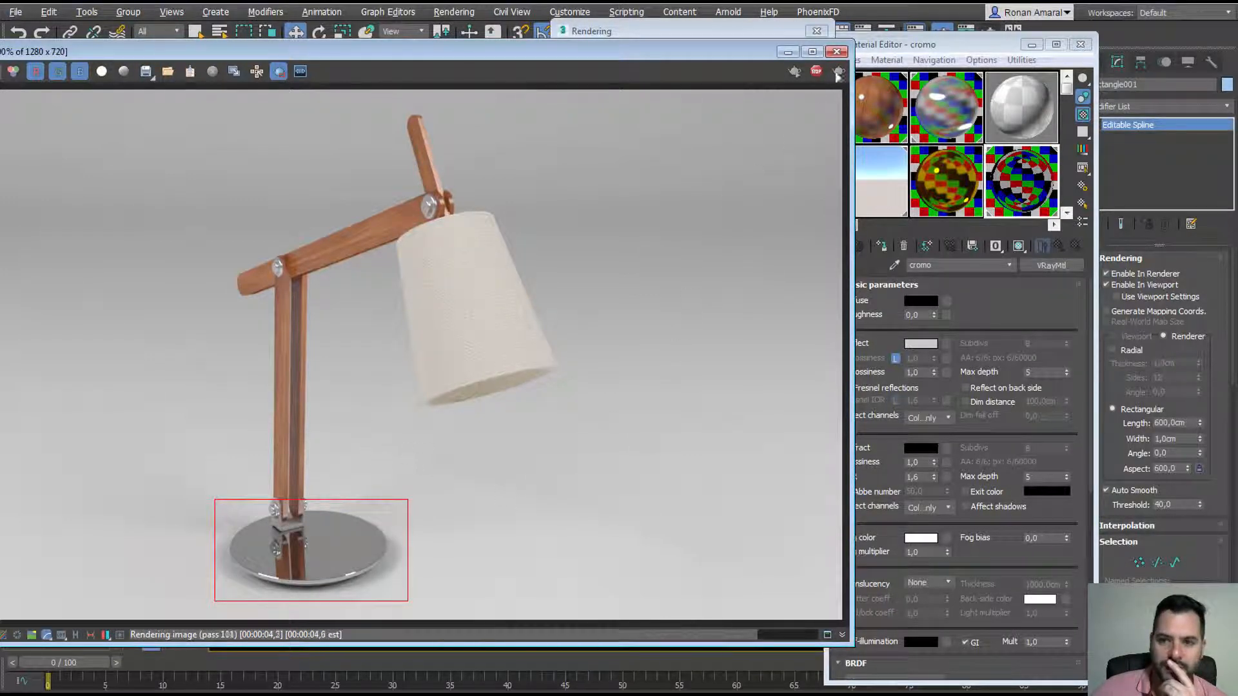
{"action": "left_click", "coordinate": [778, 32]}
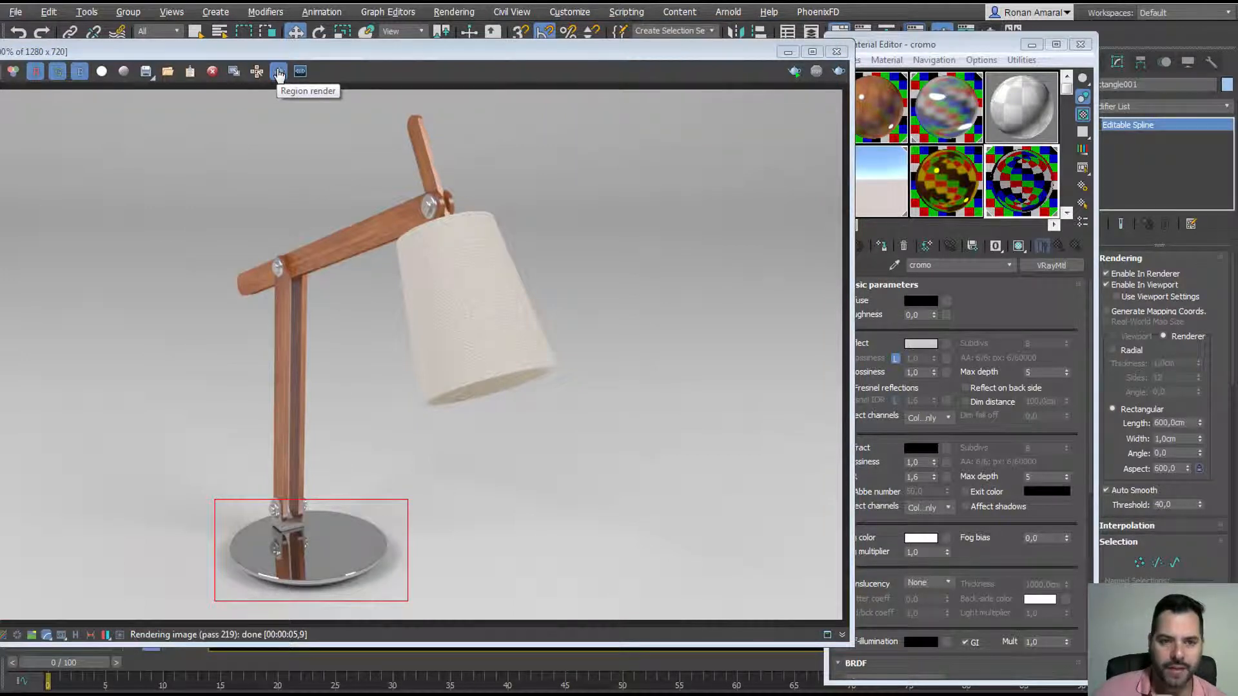
{"action": "left_click", "coordinate": [279, 72]}
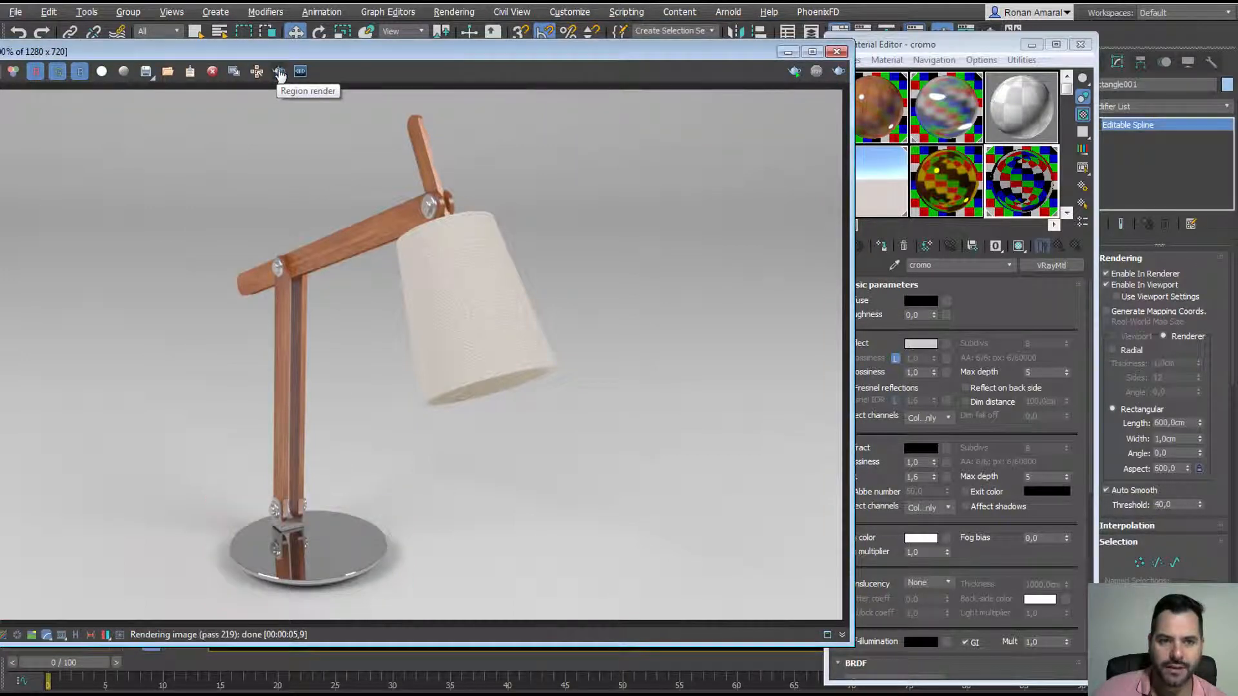
Step: Render the full frame, inspect the chrome base, then cancel the render
{"action": "left_click", "coordinate": [839, 71]}
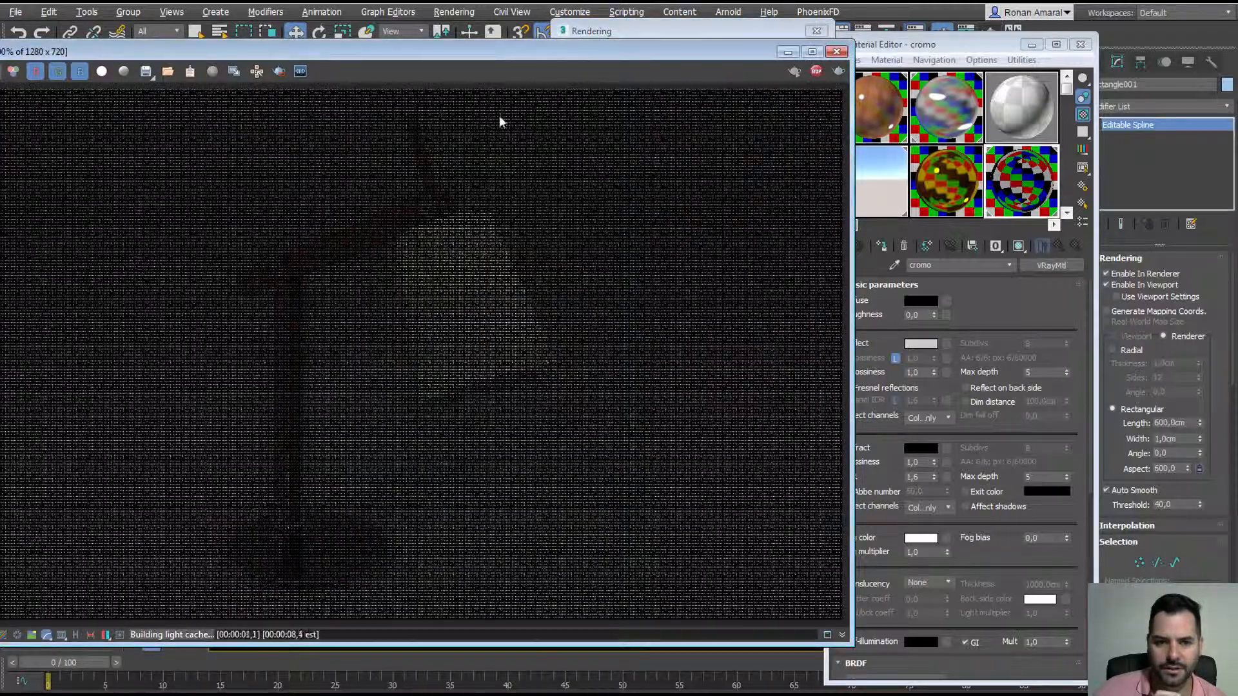
{"action": "left_click_drag", "start_coordinate": [478, 46], "coordinate": [552, 56]}
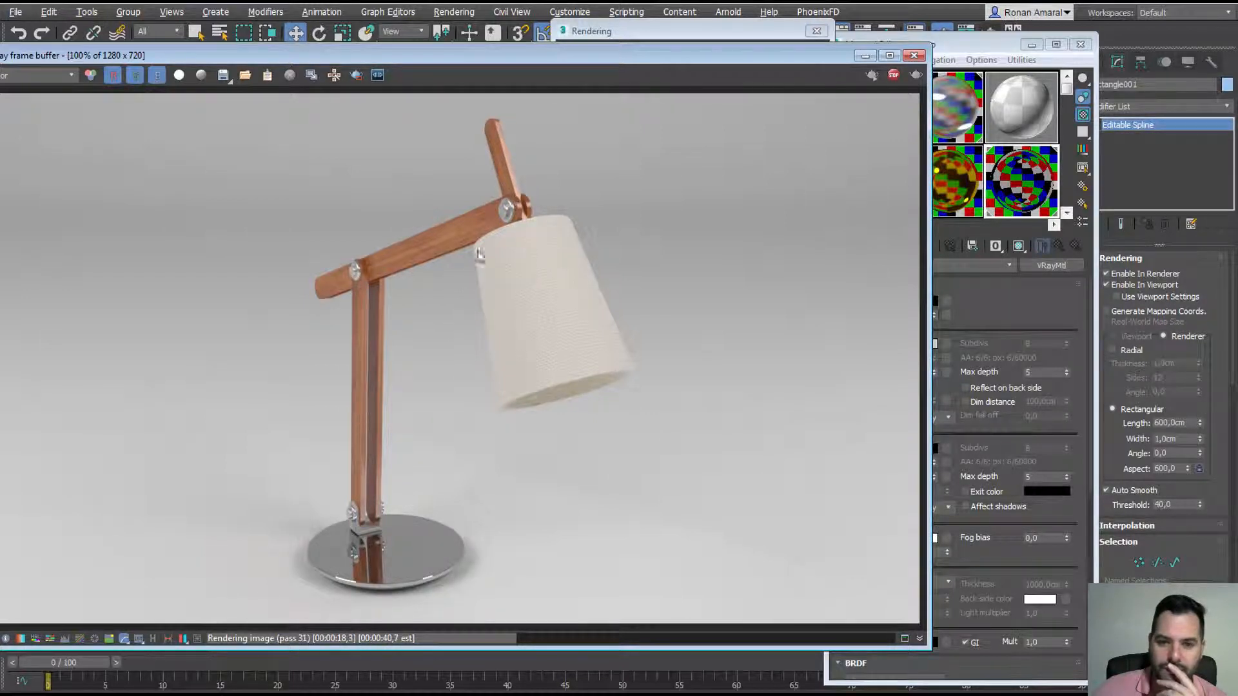
{"action": "scroll", "coordinate": [507, 216], "scroll_direction": "up", "scroll_amount": 2}
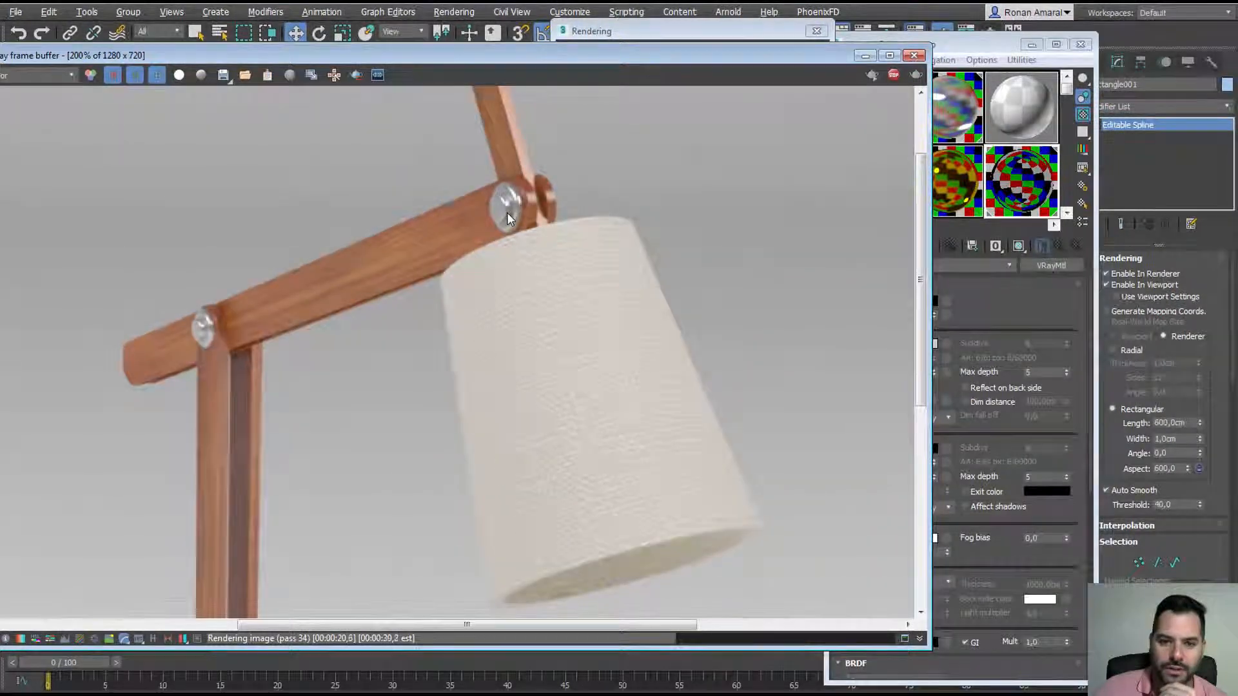
{"action": "scroll", "coordinate": [507, 216], "scroll_direction": "down", "scroll_amount": 2}
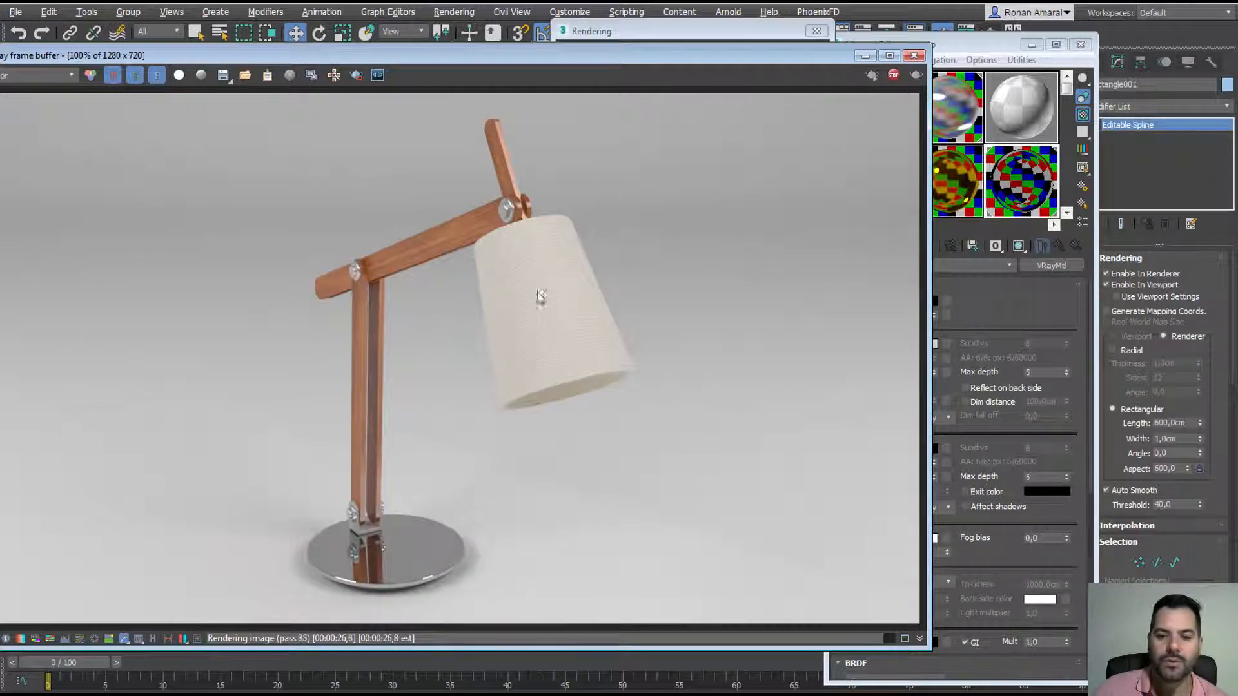
{"action": "left_click", "coordinate": [737, 38]}
{"action": "left_click", "coordinate": [798, 56]}
{"action": "left_click_drag", "start_coordinate": [766, 55], "coordinate": [798, 105]}
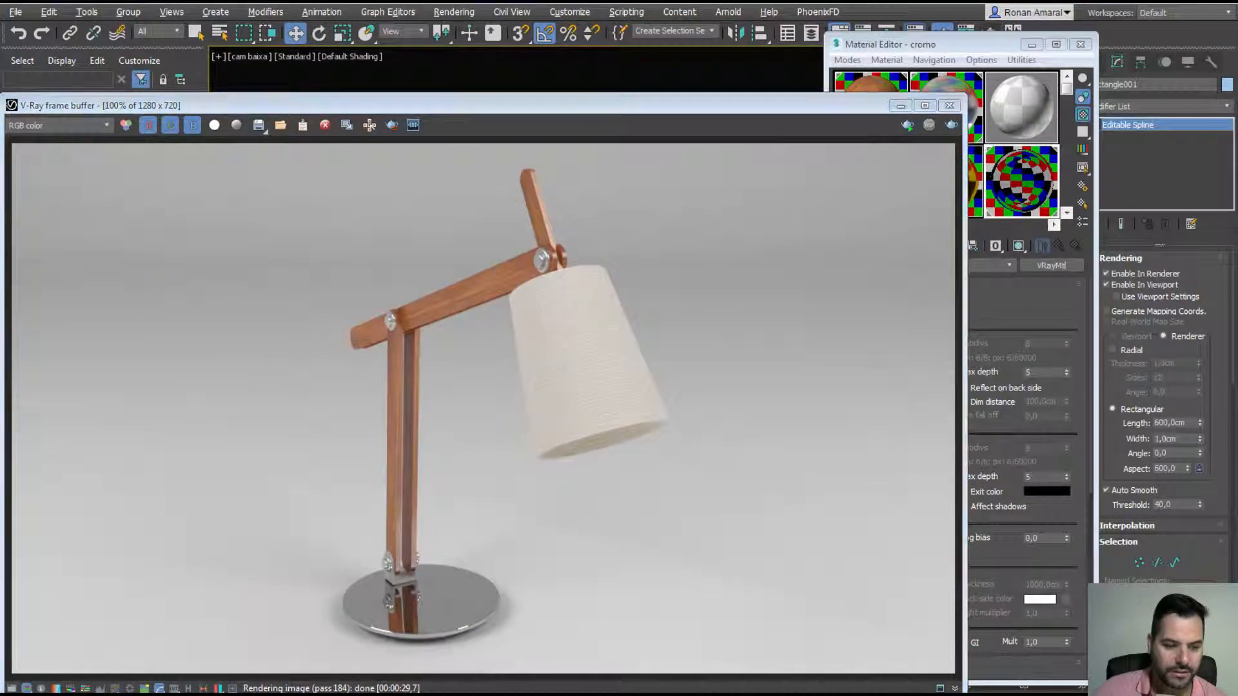
Step: Close Render Setup, the Material Editor and the V-Ray frame buffer
{"action": "key", "text": "F10"}
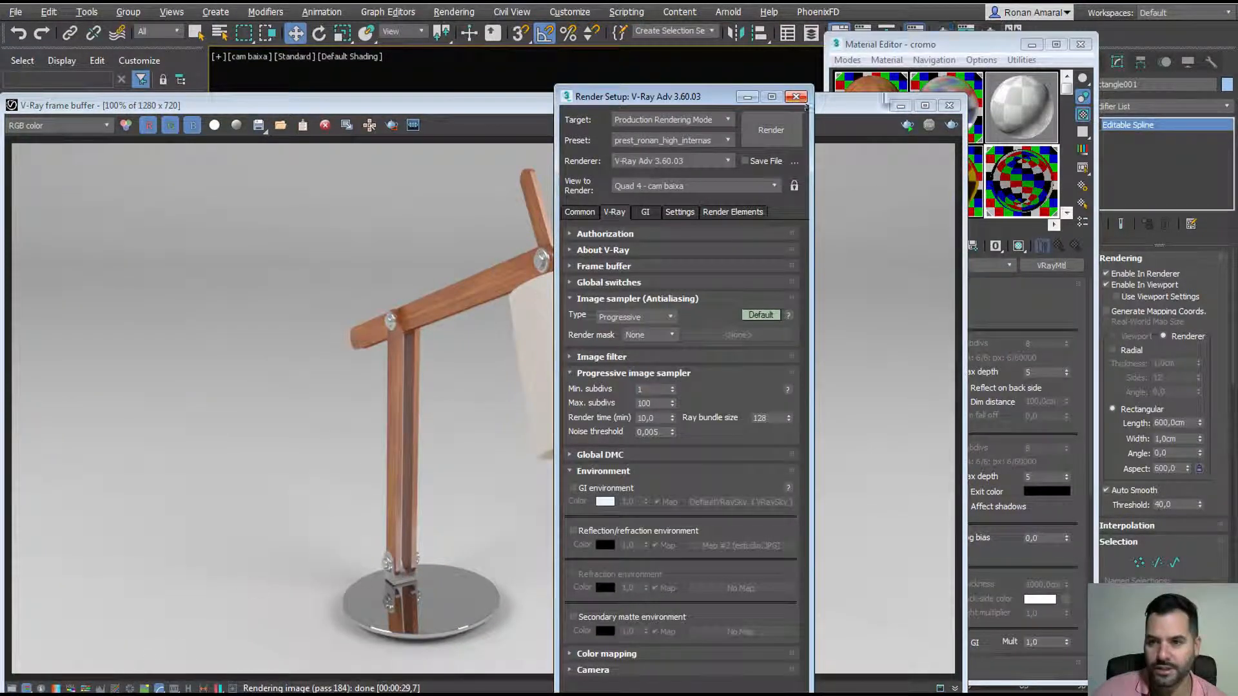
{"action": "left_click", "coordinate": [796, 97]}
{"action": "left_click", "coordinate": [1080, 44]}
{"action": "left_click", "coordinate": [1091, 63]}
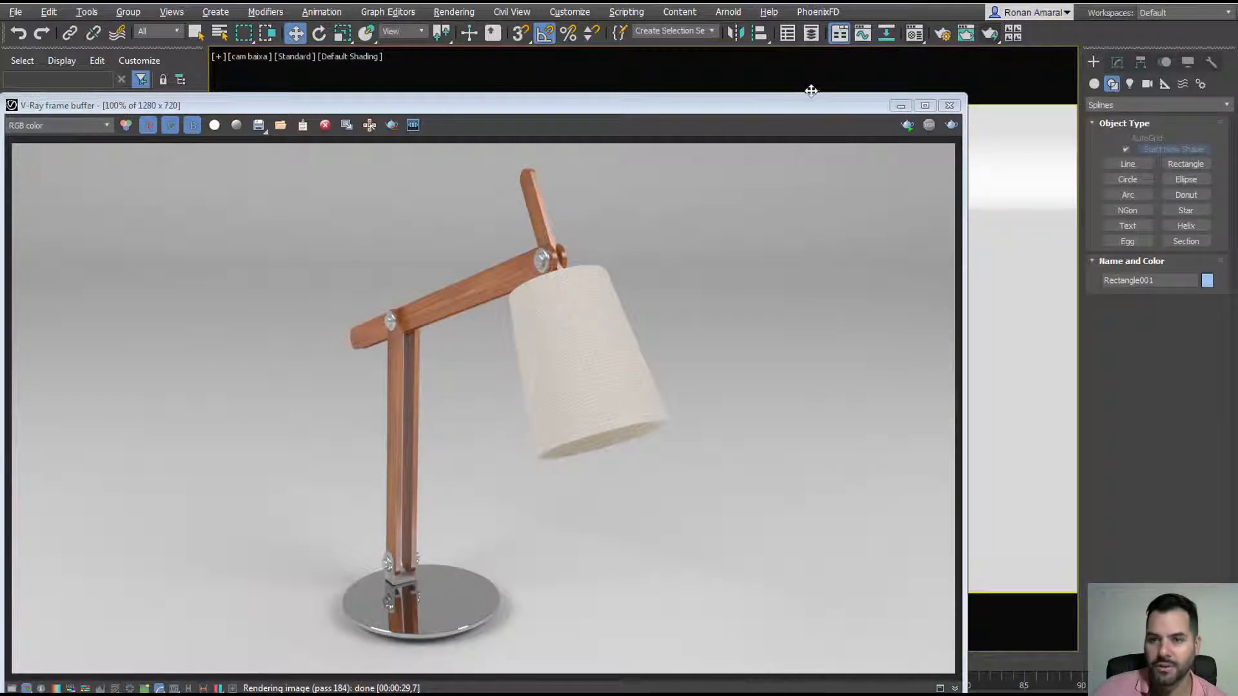
{"action": "left_click_drag", "start_coordinate": [814, 104], "coordinate": [918, 62]}
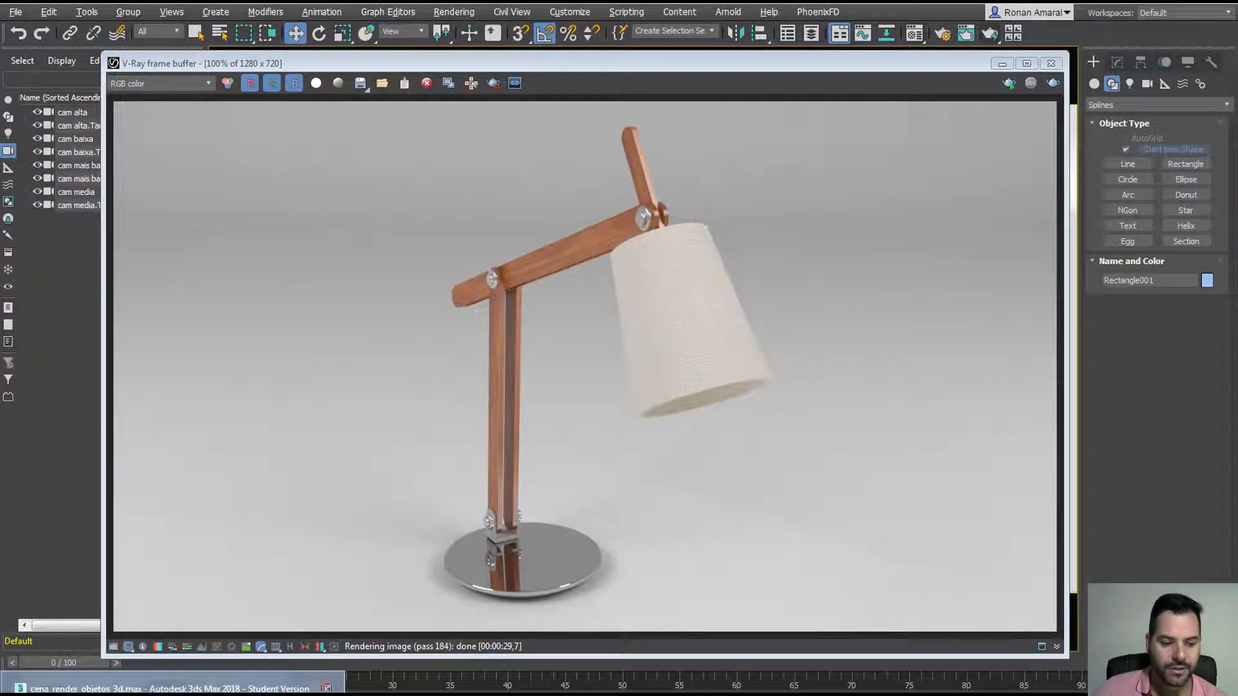
{"action": "left_click", "coordinate": [169, 685]}
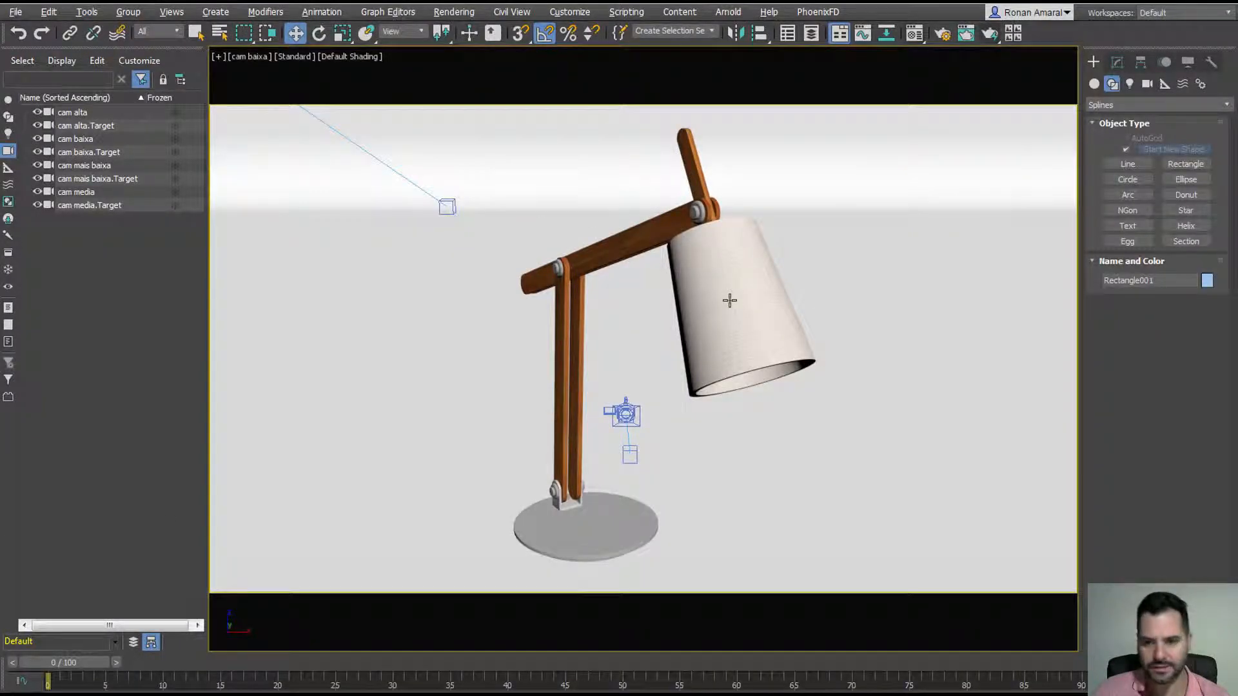
Step: Select the lamp model, undoing an accidental move
{"action": "left_click", "coordinate": [729, 301]}
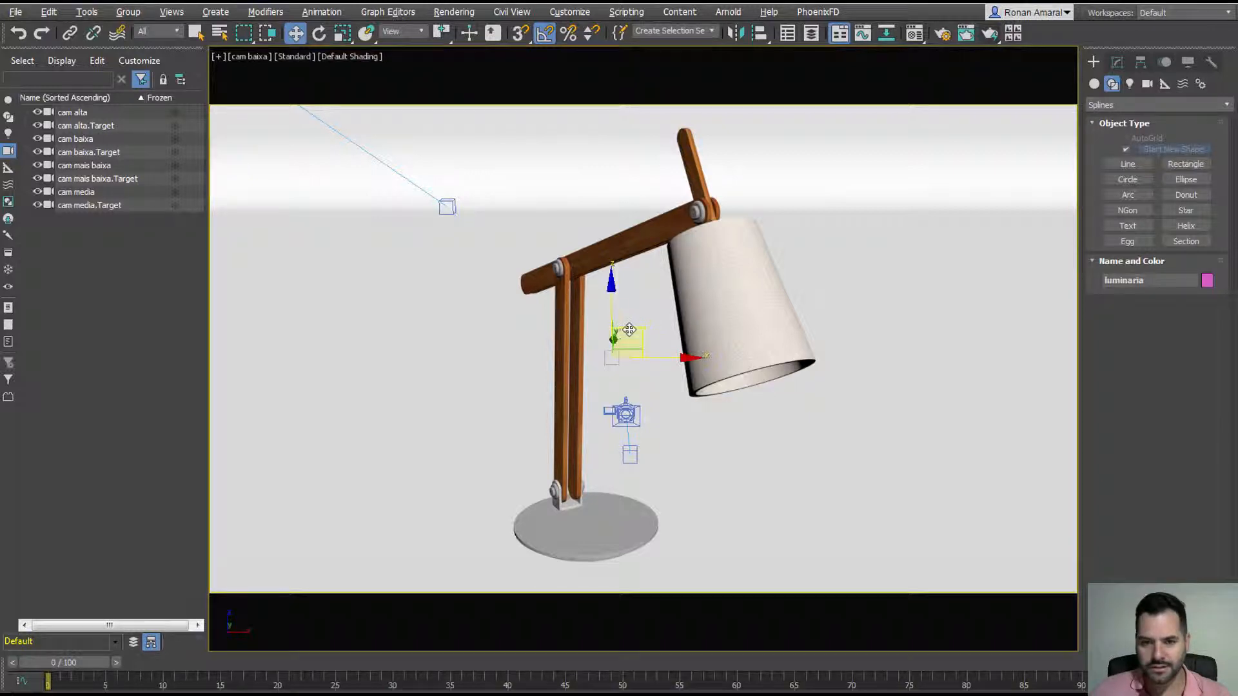
{"action": "left_click_drag", "start_coordinate": [627, 331], "coordinate": [608, 302]}
{"action": "key", "text": "ctrl+z"}
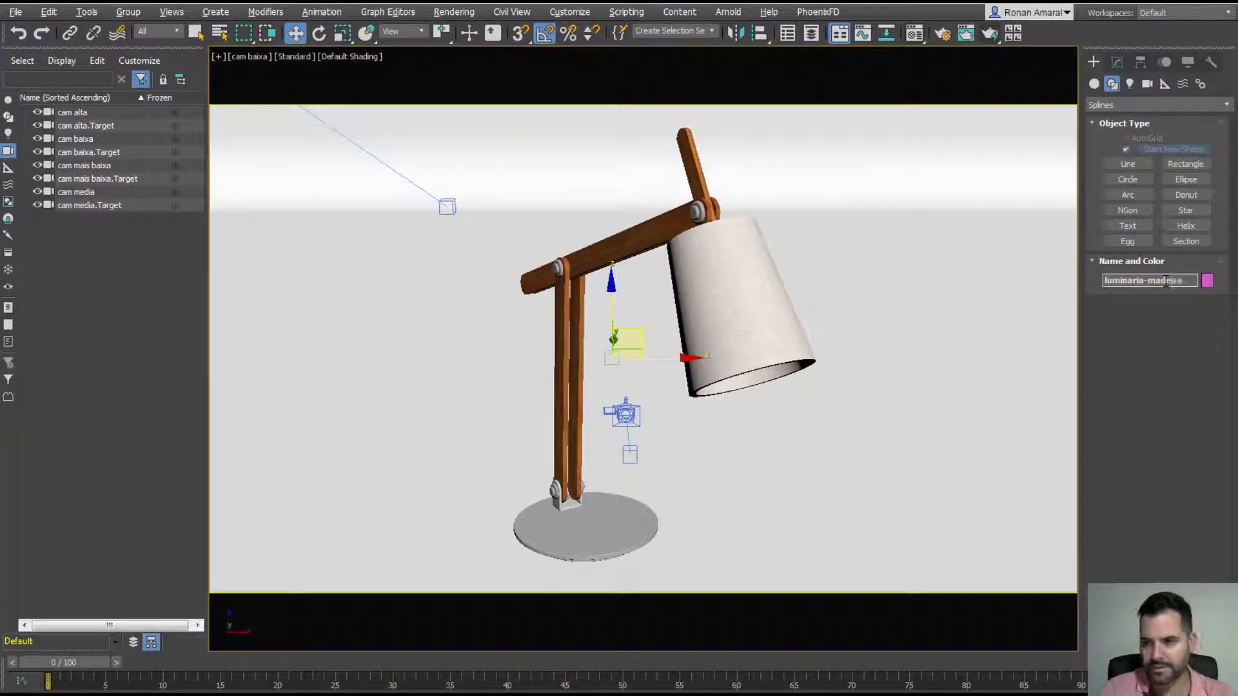
Step: Save the scene as luminaria-madeira in the C:\...\biblioteca-3d\melhorar folder
{"action": "key", "text": "ctrl+s"}
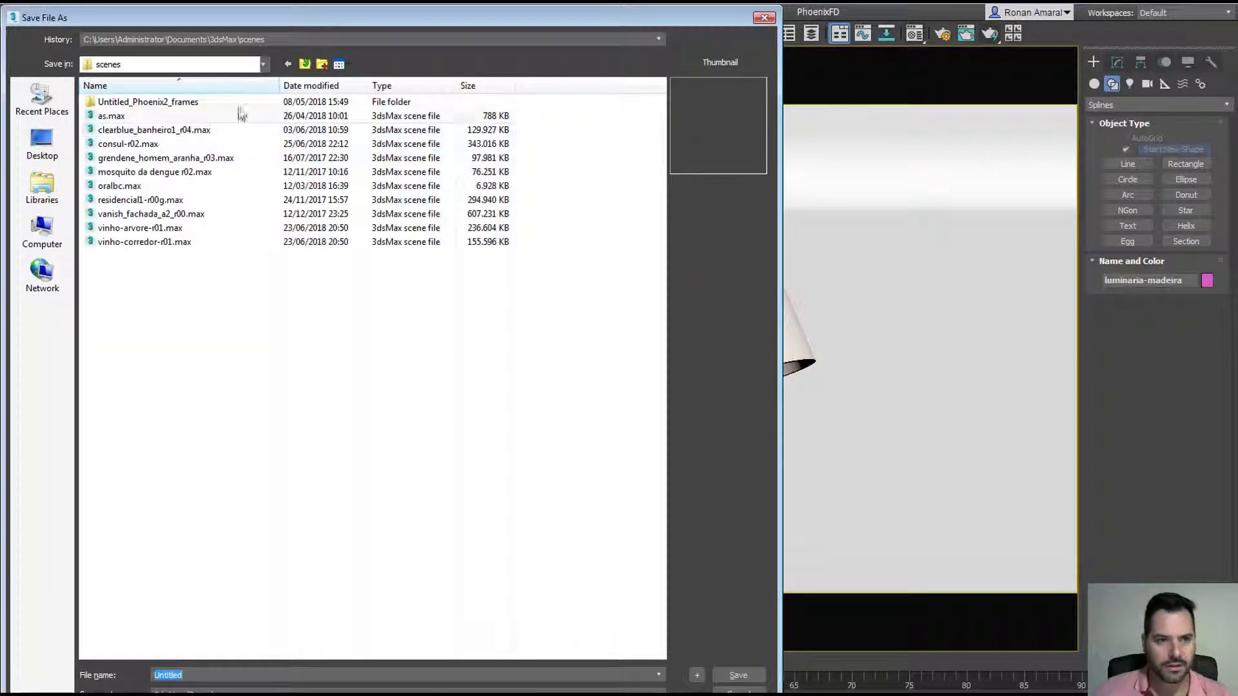
{"action": "left_click", "coordinate": [306, 65]}
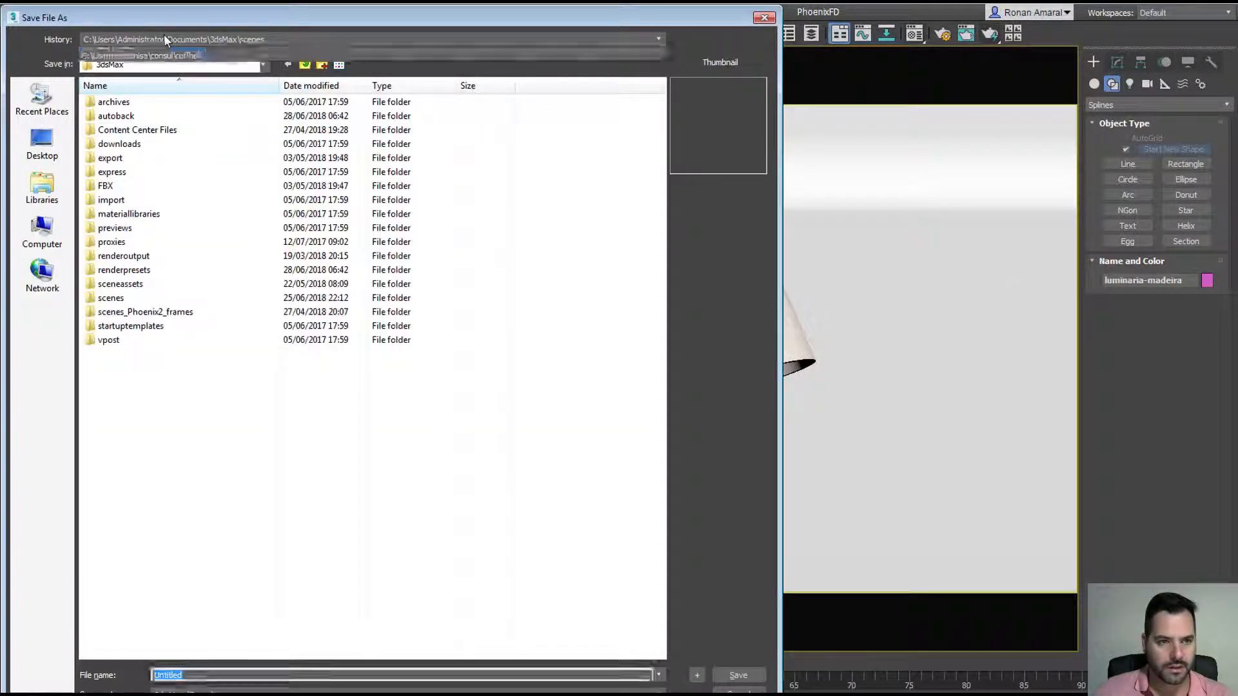
{"action": "left_click", "coordinate": [164, 37]}
{"action": "left_click", "coordinate": [37, 239]}
{"action": "left_click", "coordinate": [39, 239]}
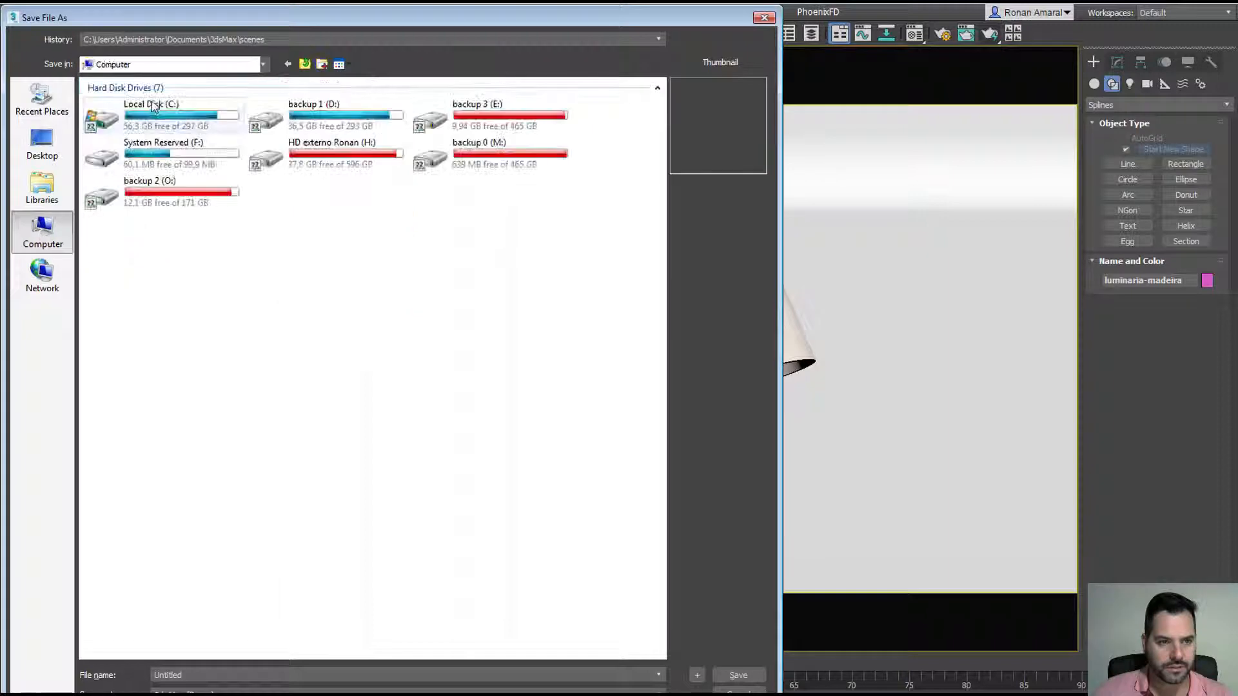
{"action": "double_click", "coordinate": [149, 112]}
{"action": "double_click", "coordinate": [146, 103]}
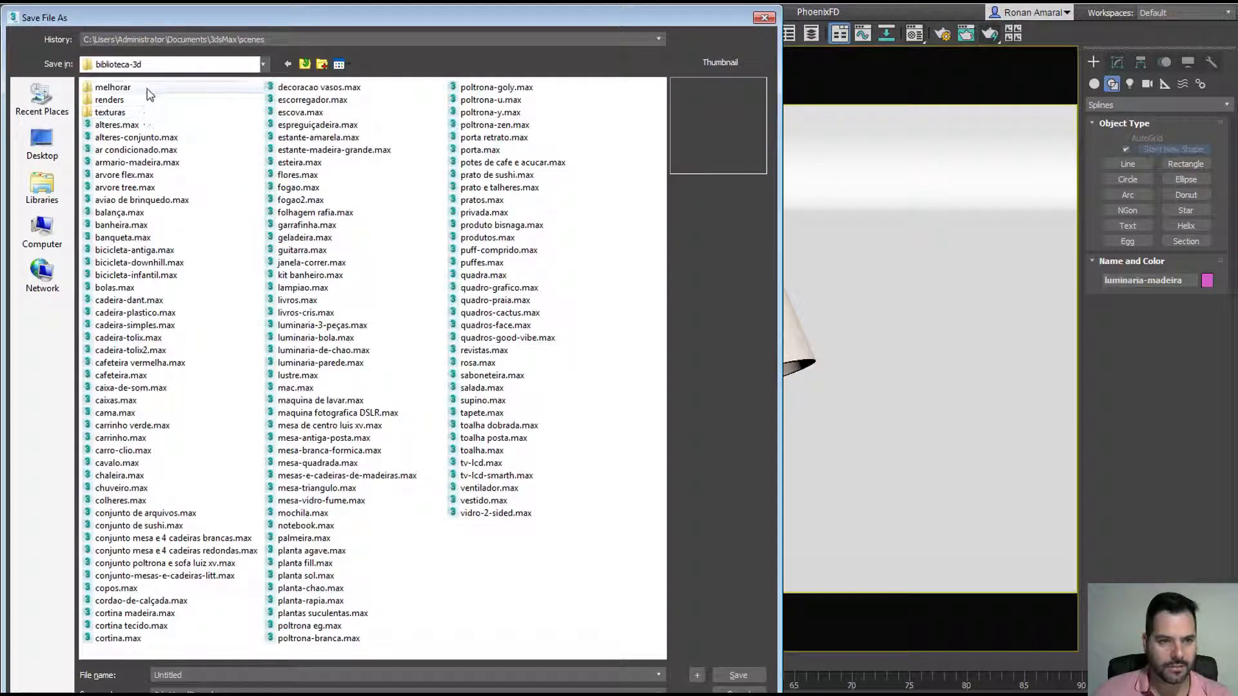
{"action": "double_click", "coordinate": [148, 93]}
{"action": "type", "text": "luminaria-madeira"}
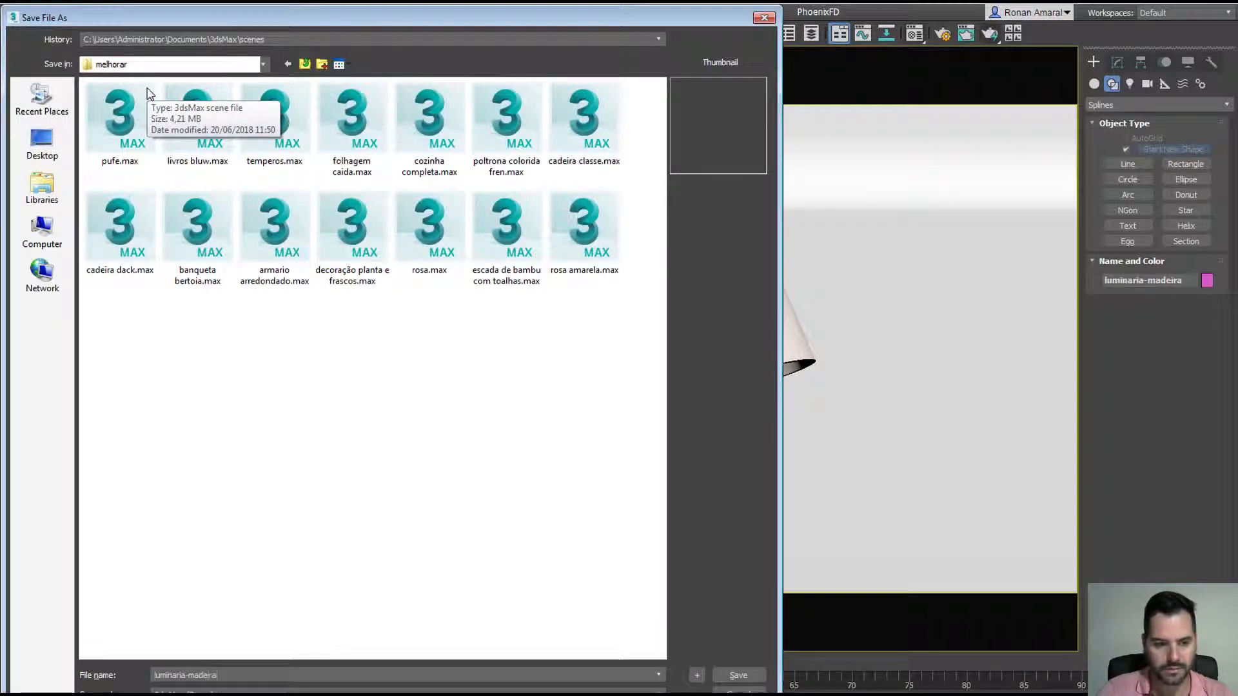
{"action": "key", "text": "Return"}
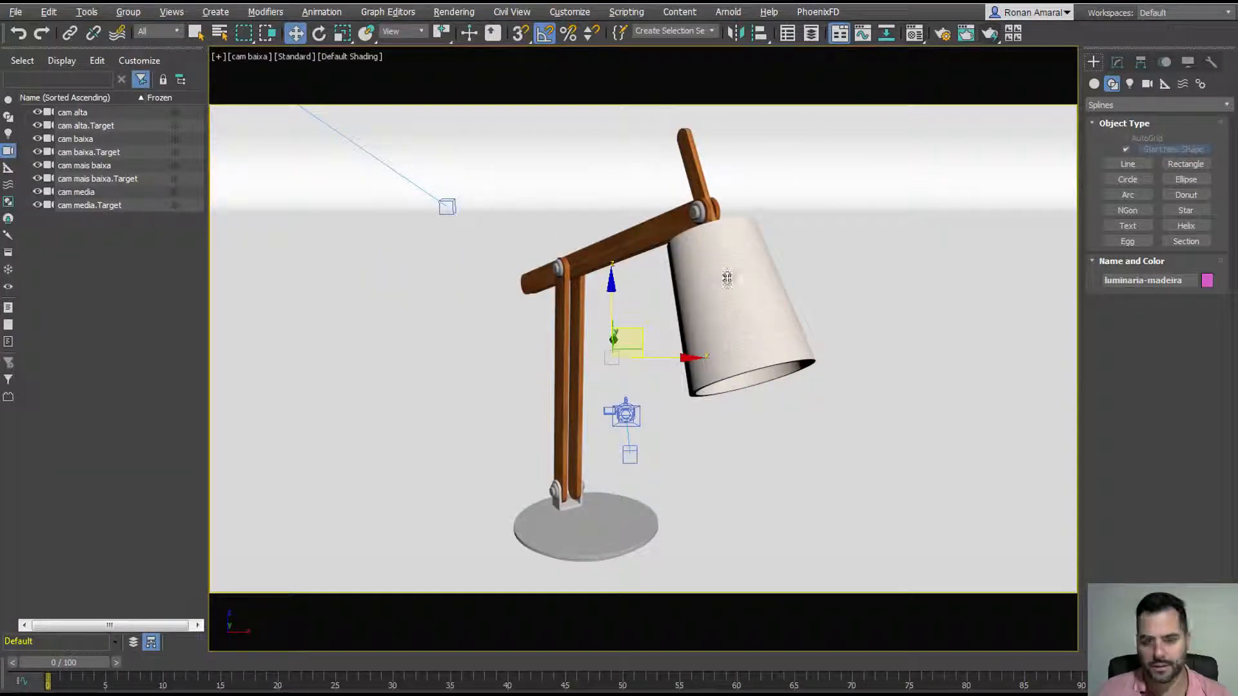
Step: Delete the lamp, cancel an import of poltrona ipanema.skp, and switch to 3D Warehouse
{"action": "key", "text": "Delete"}
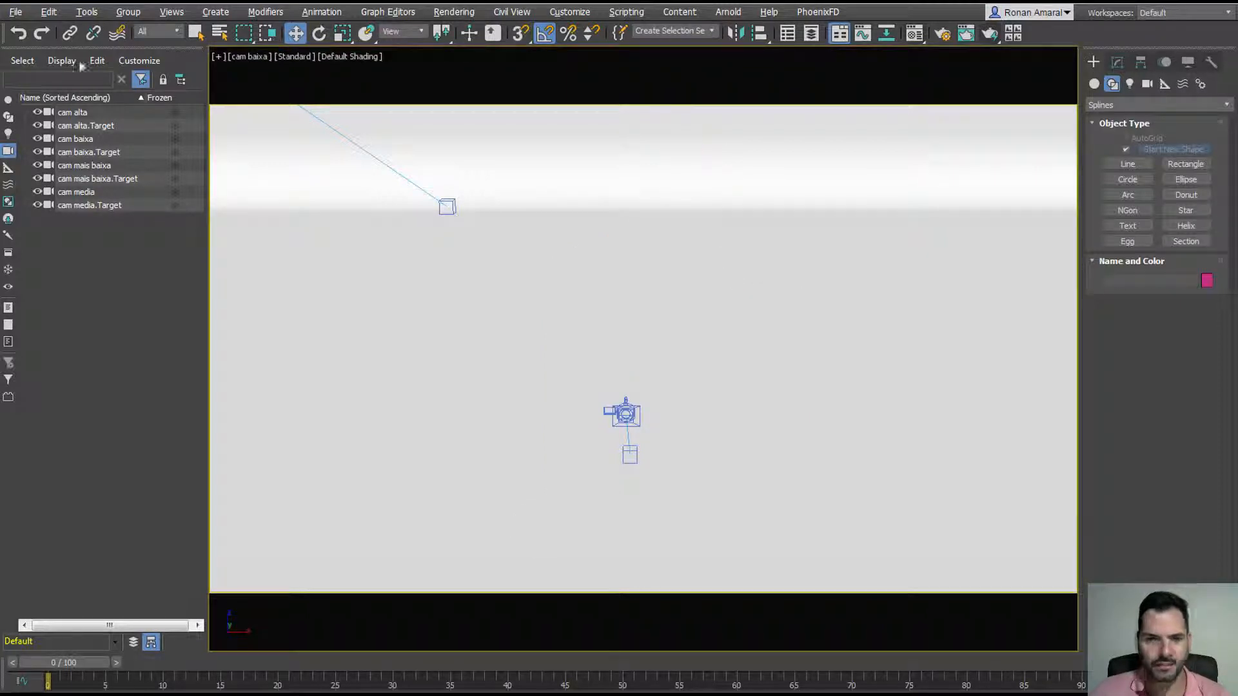
{"action": "left_click", "coordinate": [16, 13]}
{"action": "mouse_move", "coordinate": [144, 213]}
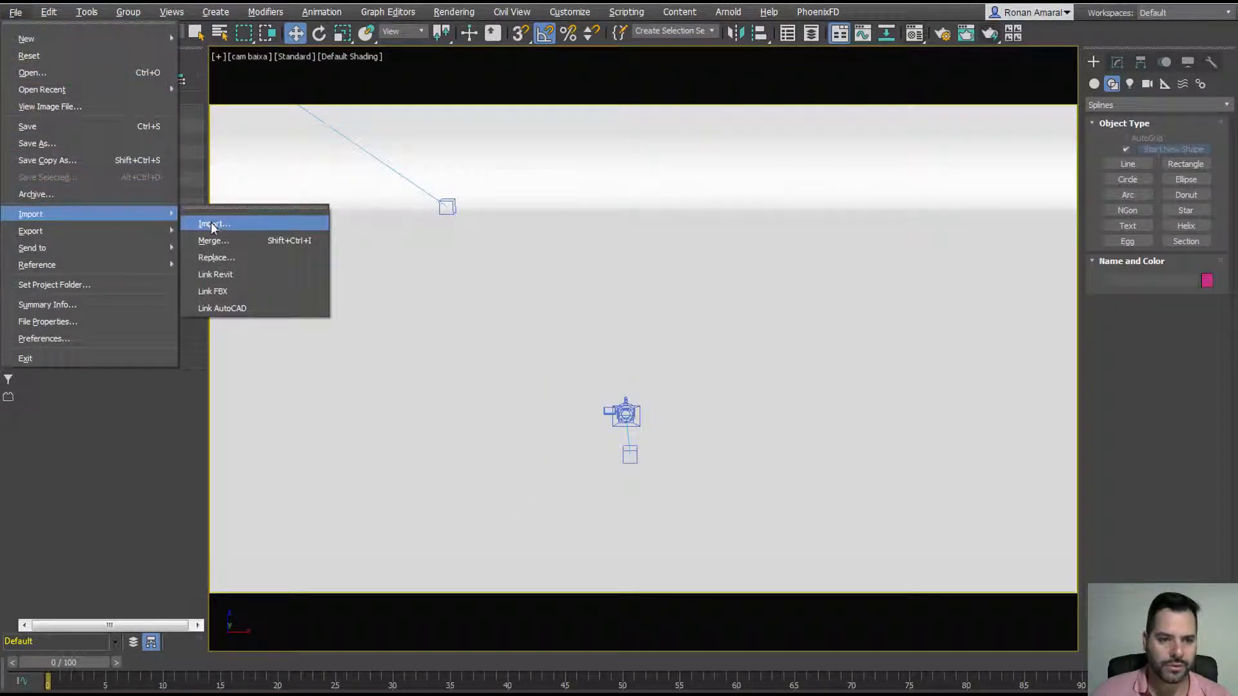
{"action": "left_click", "coordinate": [213, 226]}
{"action": "left_click", "coordinate": [439, 130]}
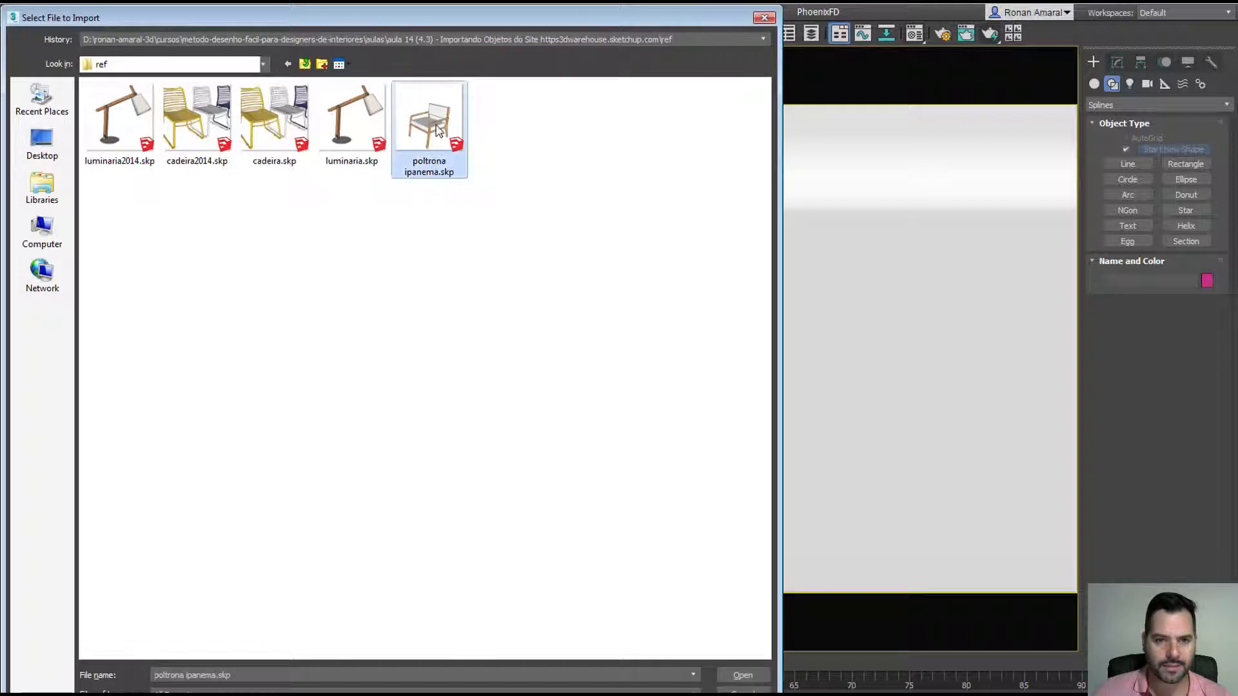
{"action": "left_click", "coordinate": [721, 690]}
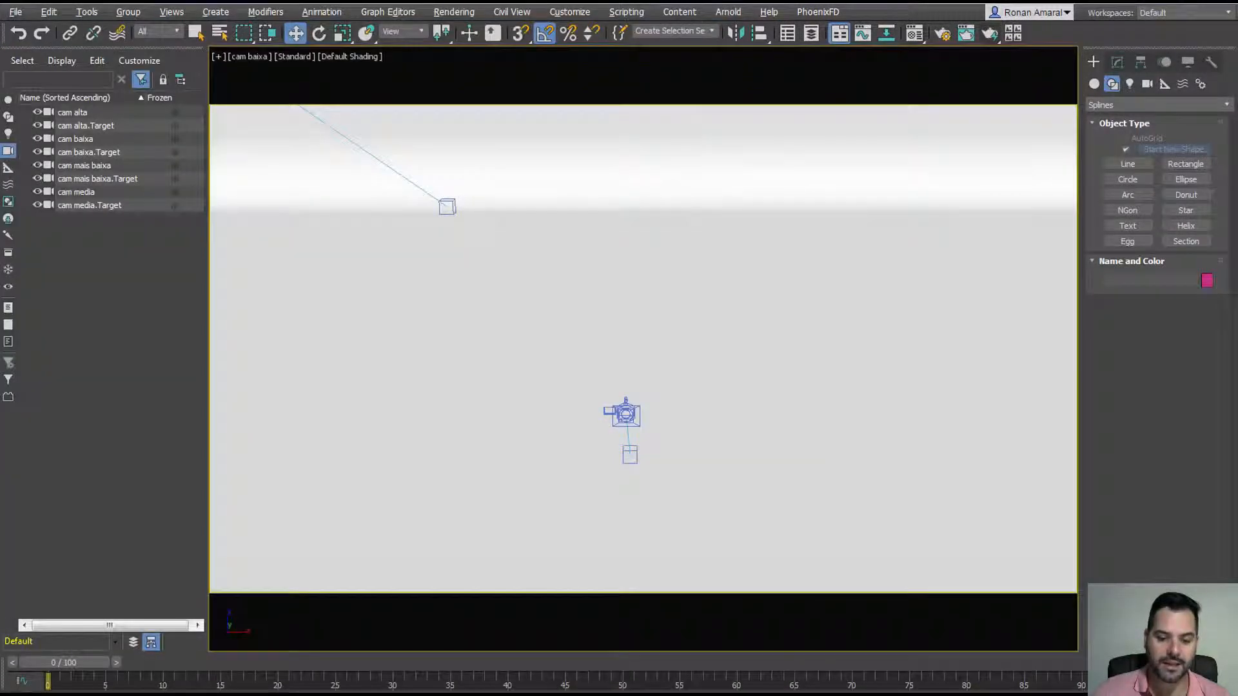
{"action": "key", "text": "alt+Tab"}
{"action": "scroll", "coordinate": [683, 265], "scroll_direction": "up", "scroll_amount": 3}
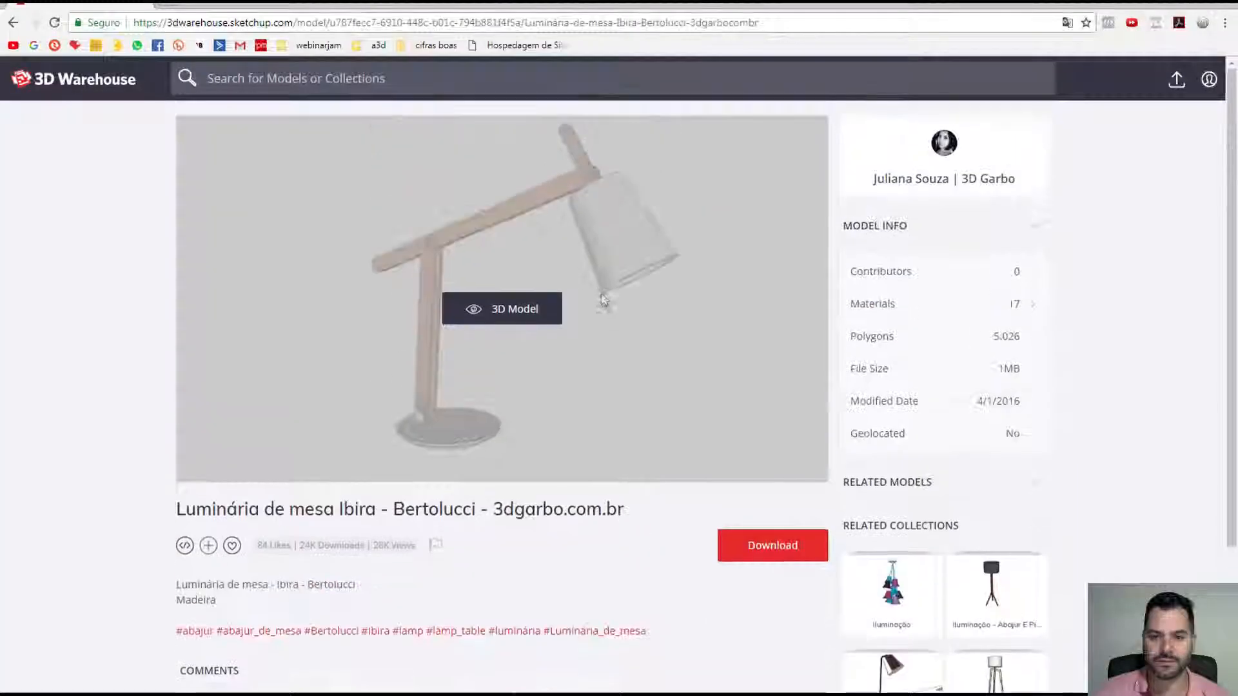
Step: Search 3D Warehouse for poltrona and open the Poltrona Isabel armchair page
{"action": "left_click", "coordinate": [271, 80]}
{"action": "type", "text": "poll"}
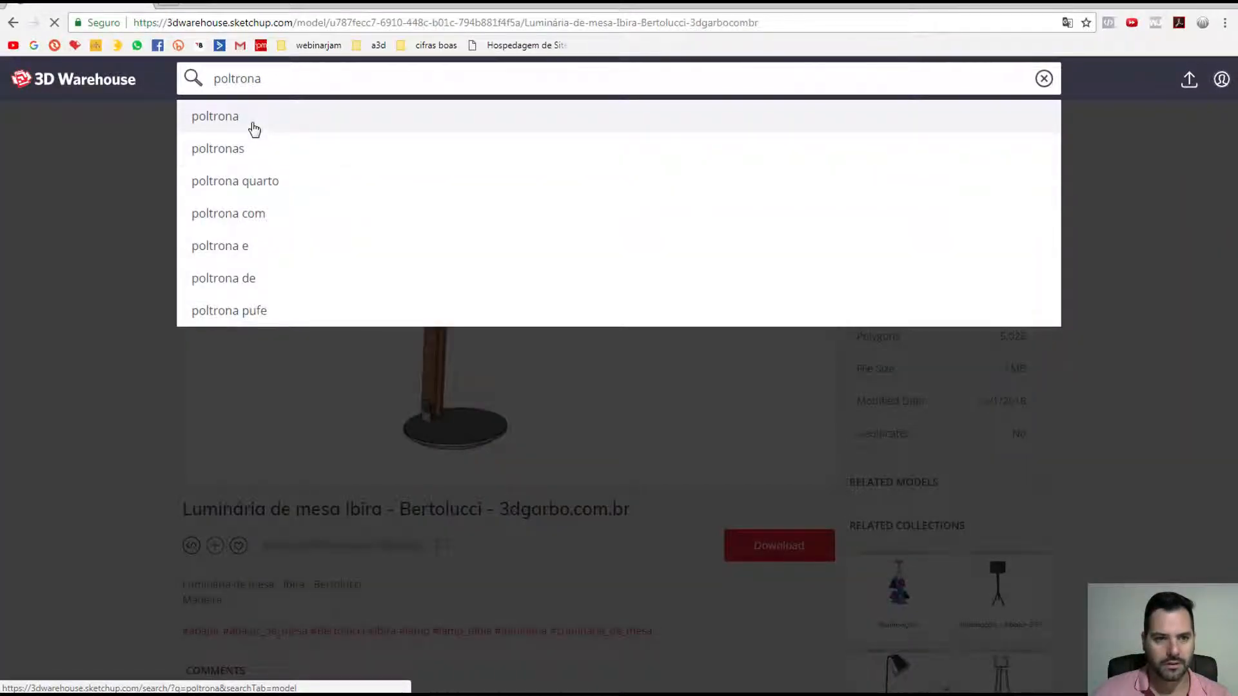
{"action": "left_click", "coordinate": [248, 126]}
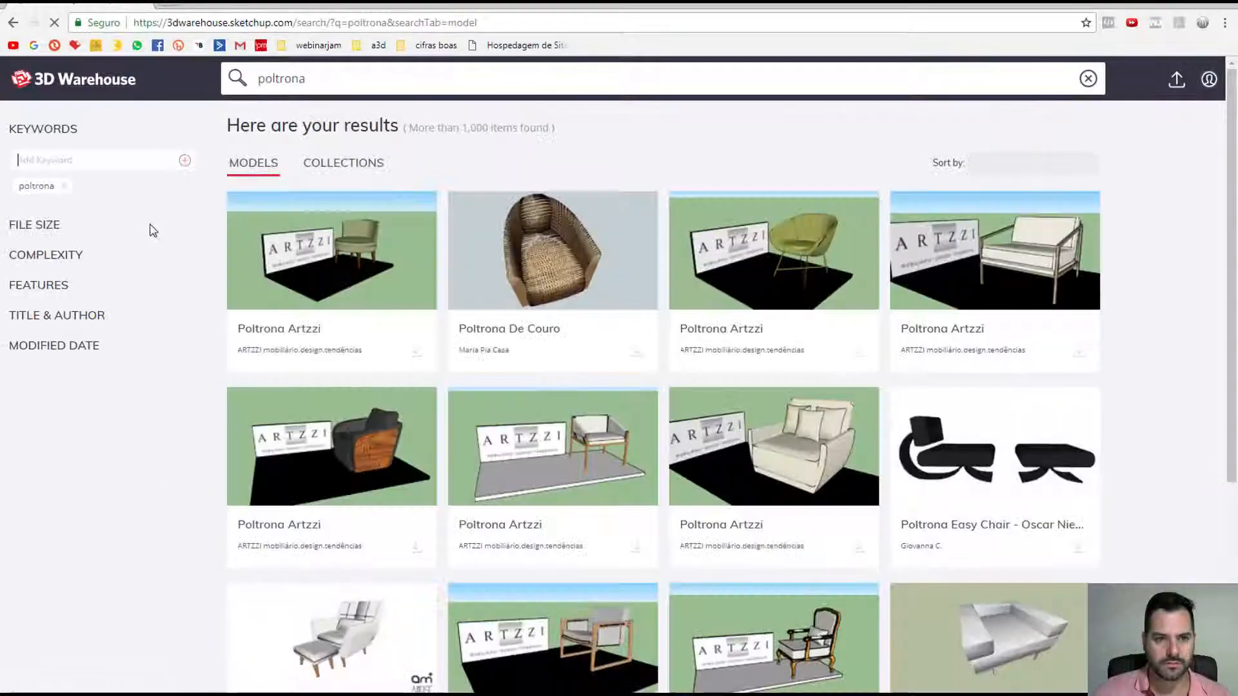
{"action": "scroll", "coordinate": [410, 449], "scroll_direction": "down", "scroll_amount": 5}
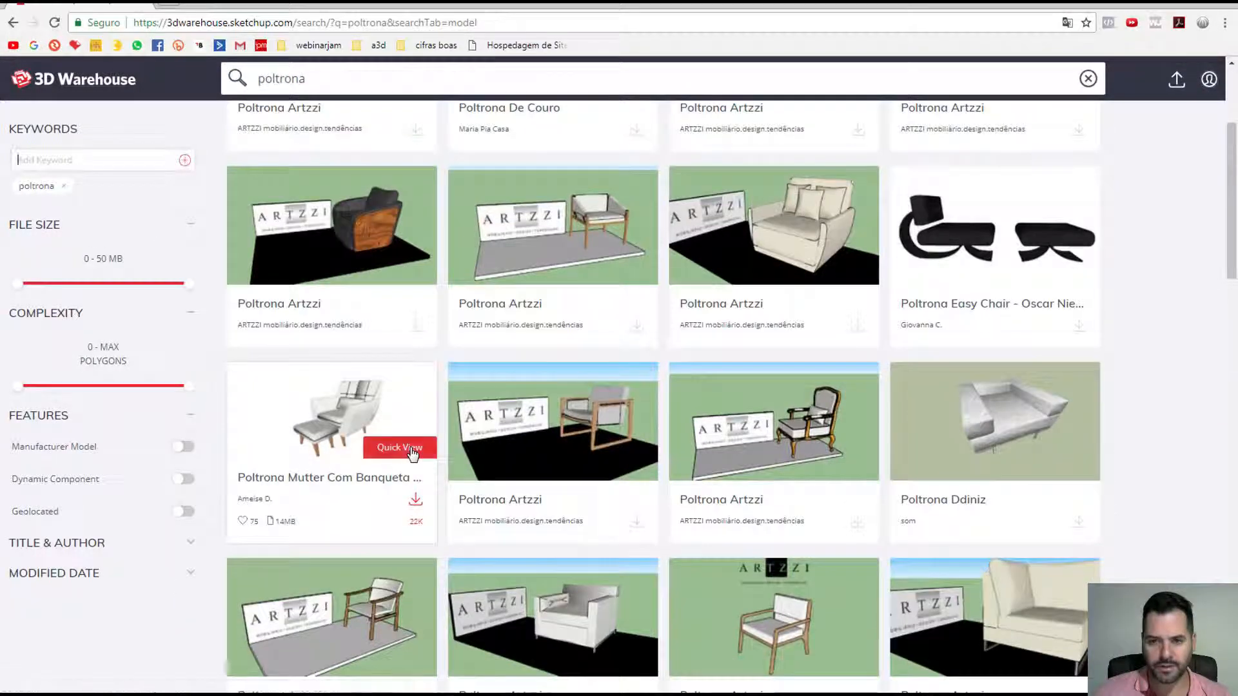
{"action": "scroll", "coordinate": [413, 456], "scroll_direction": "down", "scroll_amount": 2}
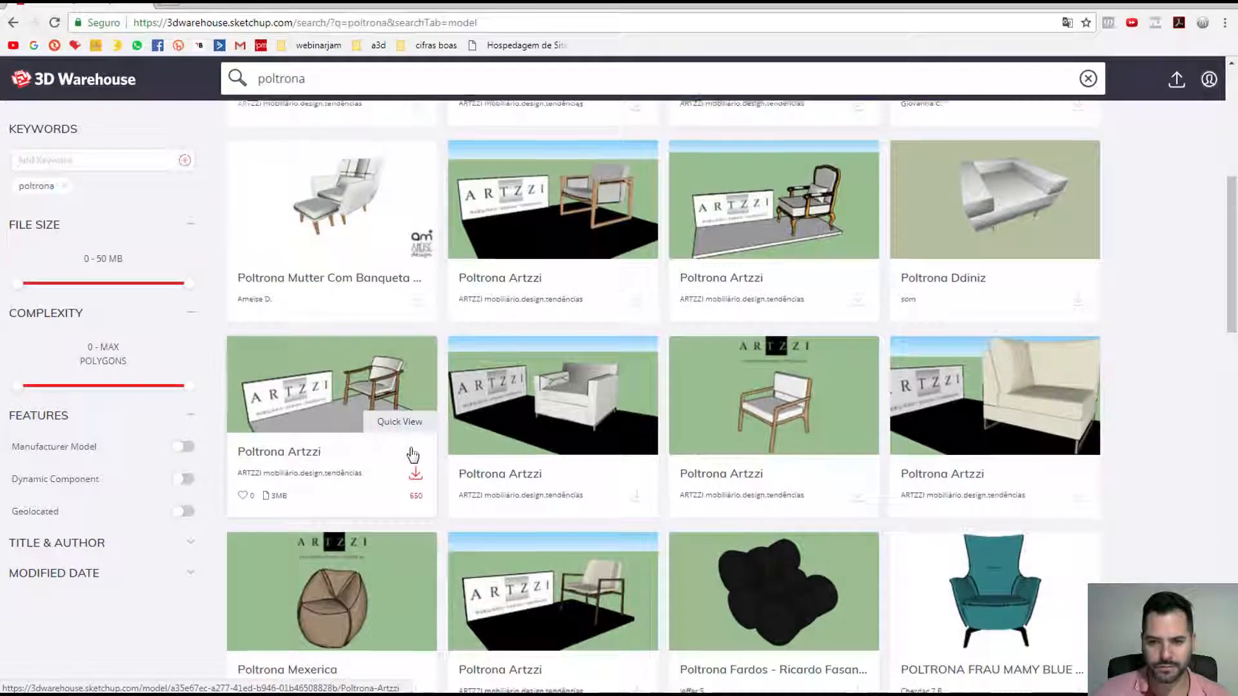
{"action": "scroll", "coordinate": [412, 451], "scroll_direction": "down", "scroll_amount": 2}
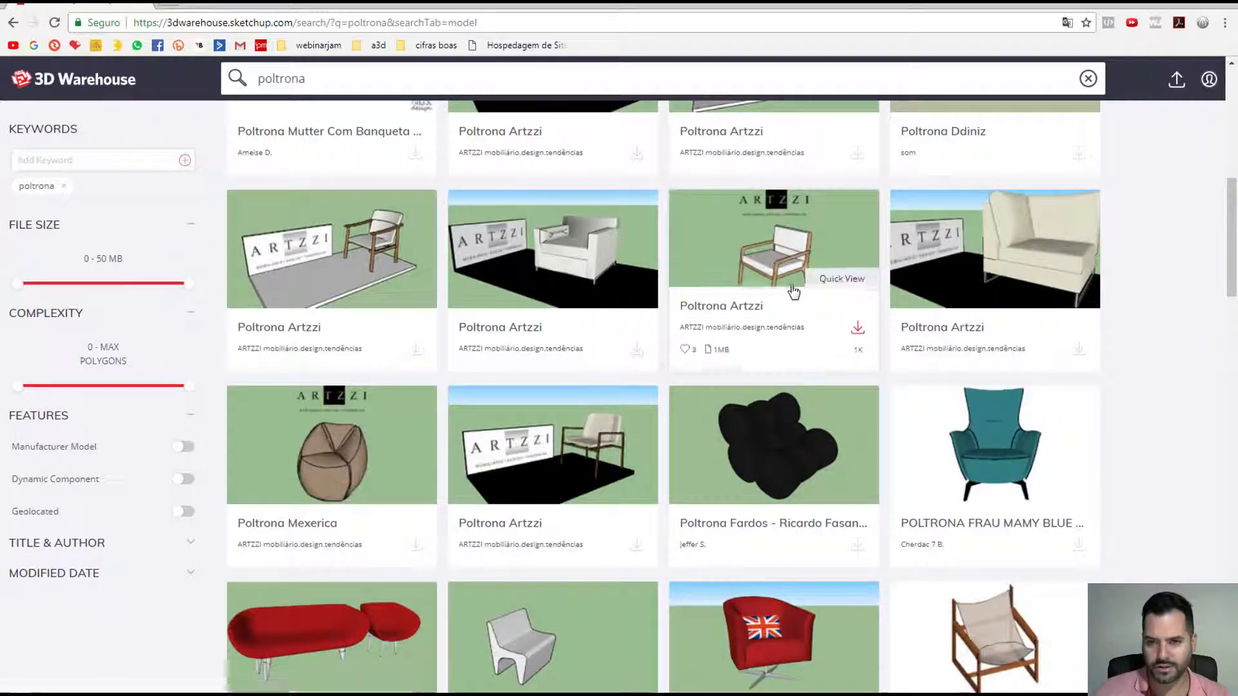
{"action": "scroll", "coordinate": [573, 348], "scroll_direction": "down", "scroll_amount": 2}
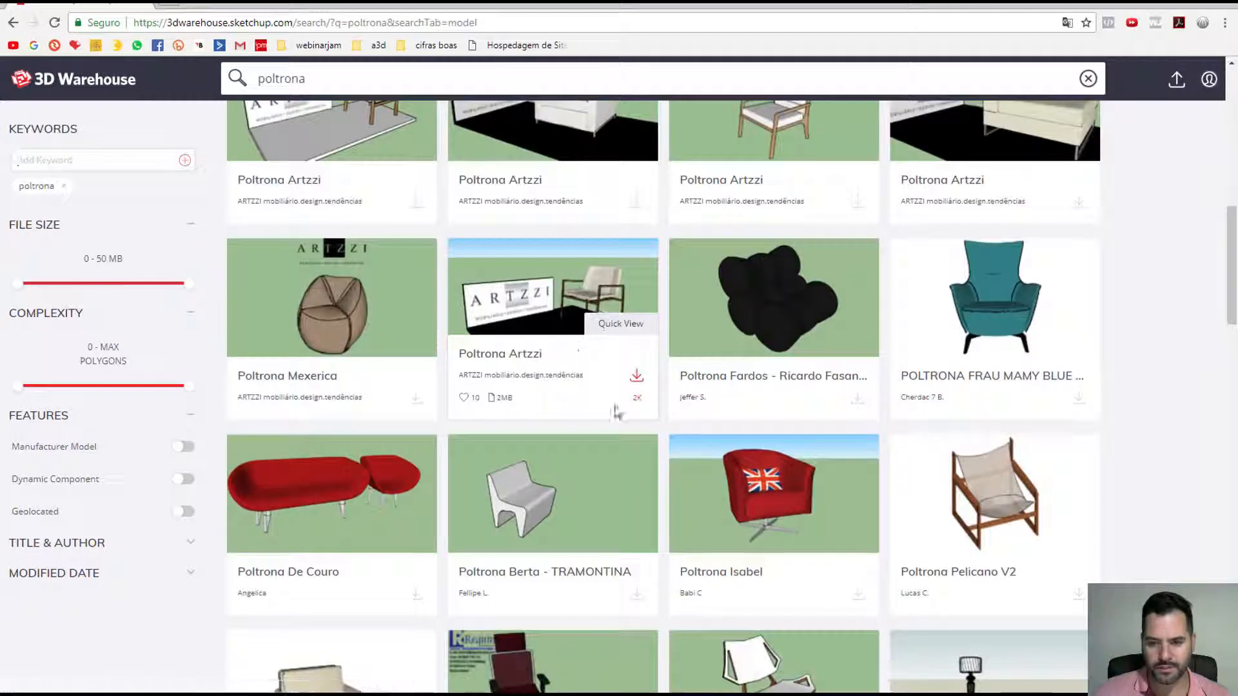
{"action": "scroll", "coordinate": [657, 445], "scroll_direction": "down", "scroll_amount": 2}
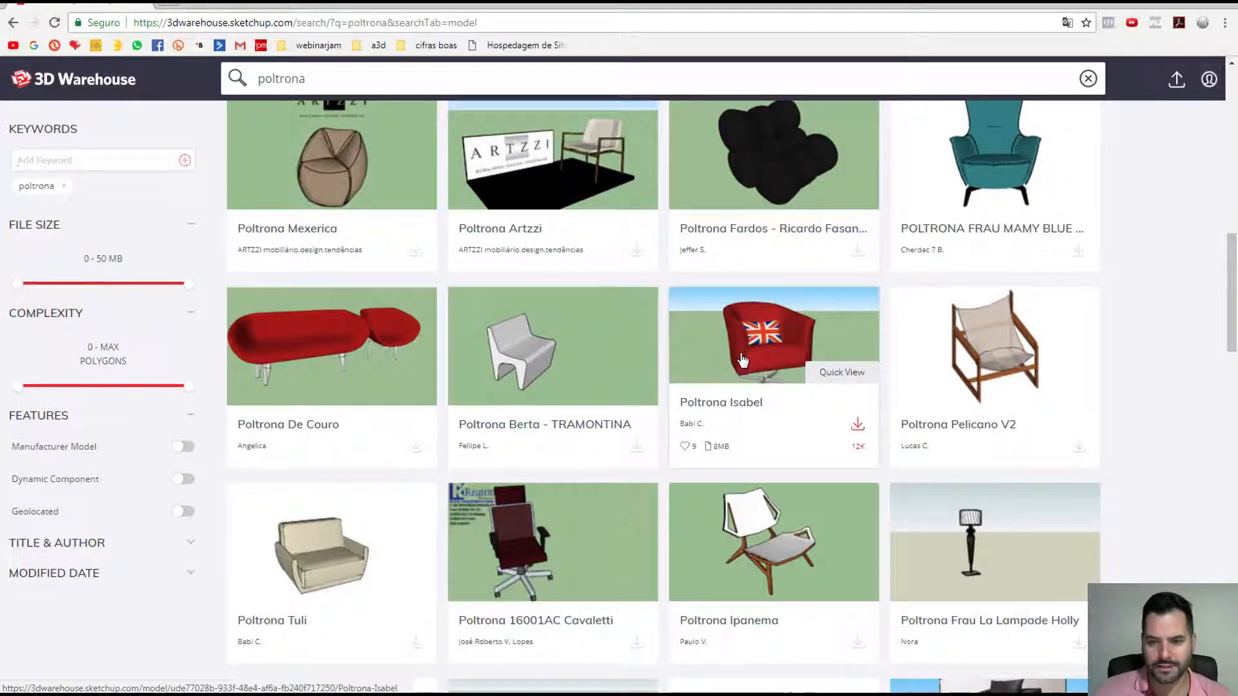
{"action": "left_click", "coordinate": [743, 359]}
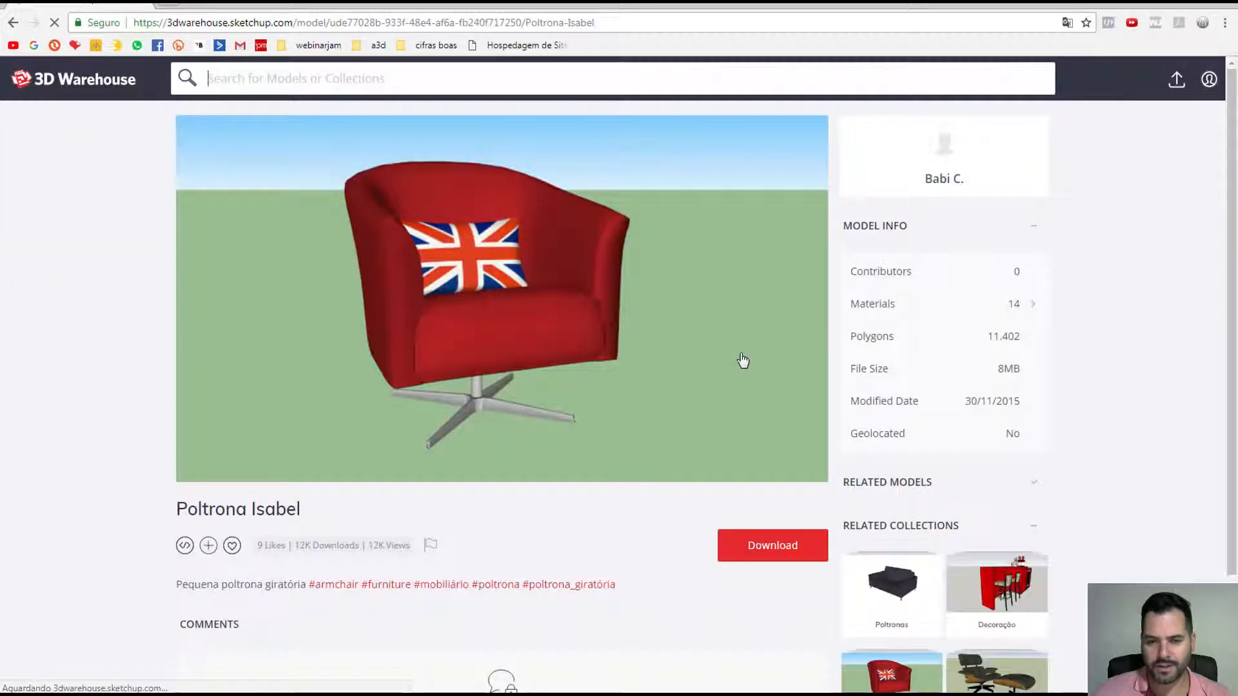
Step: Download Poltrona Isabel as a SketchUp 2014 model saved as 'poltrona inglaterra'
{"action": "left_click", "coordinate": [761, 546]}
{"action": "scroll", "coordinate": [761, 554], "scroll_direction": "down", "scroll_amount": 2}
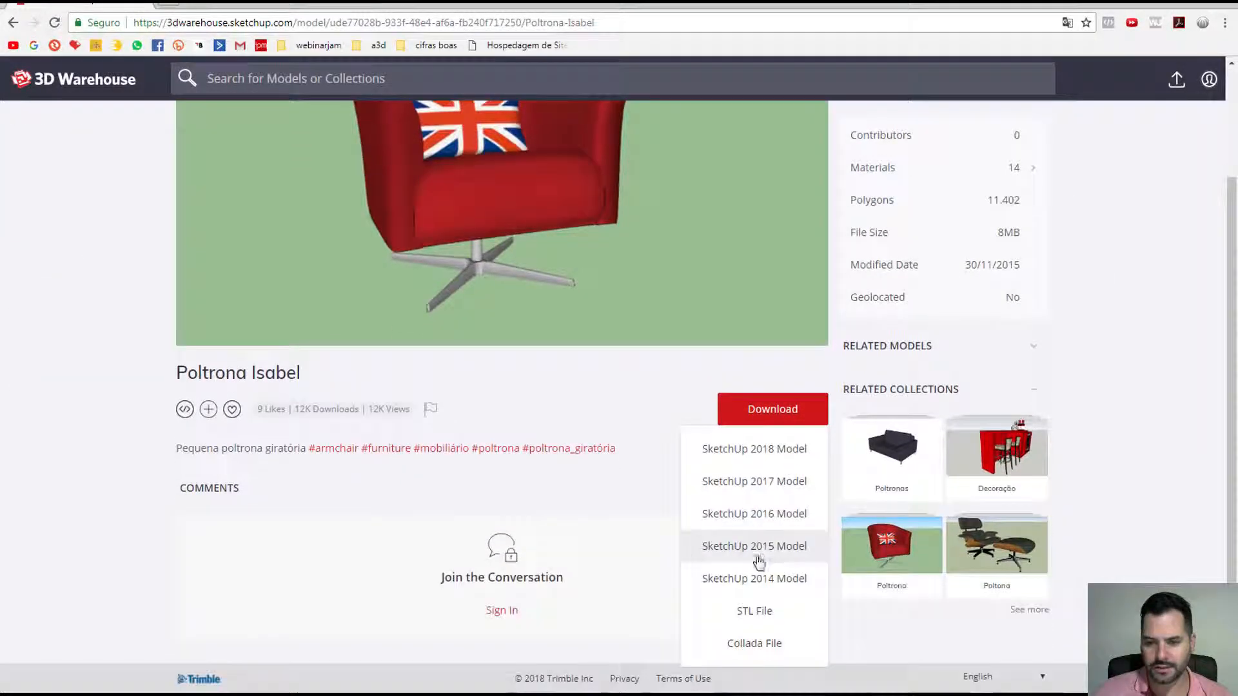
{"action": "scroll", "coordinate": [543, 328], "scroll_direction": "up", "scroll_amount": 2}
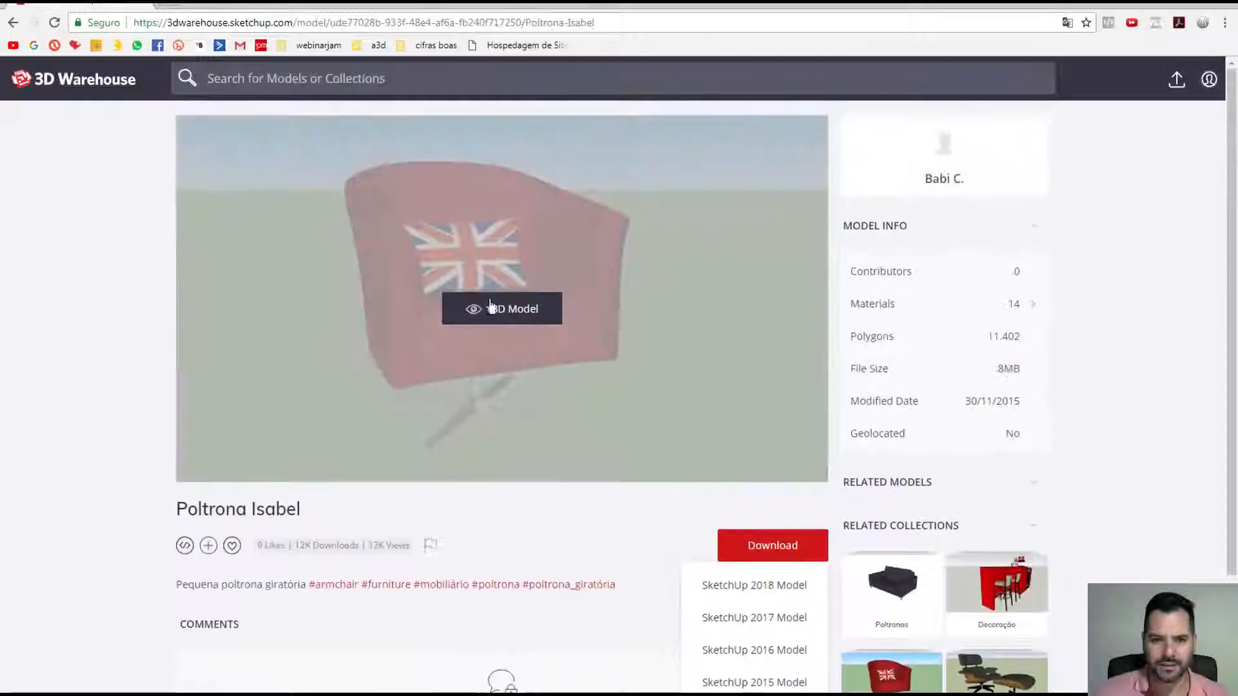
{"action": "scroll", "coordinate": [684, 489], "scroll_direction": "down", "scroll_amount": 2}
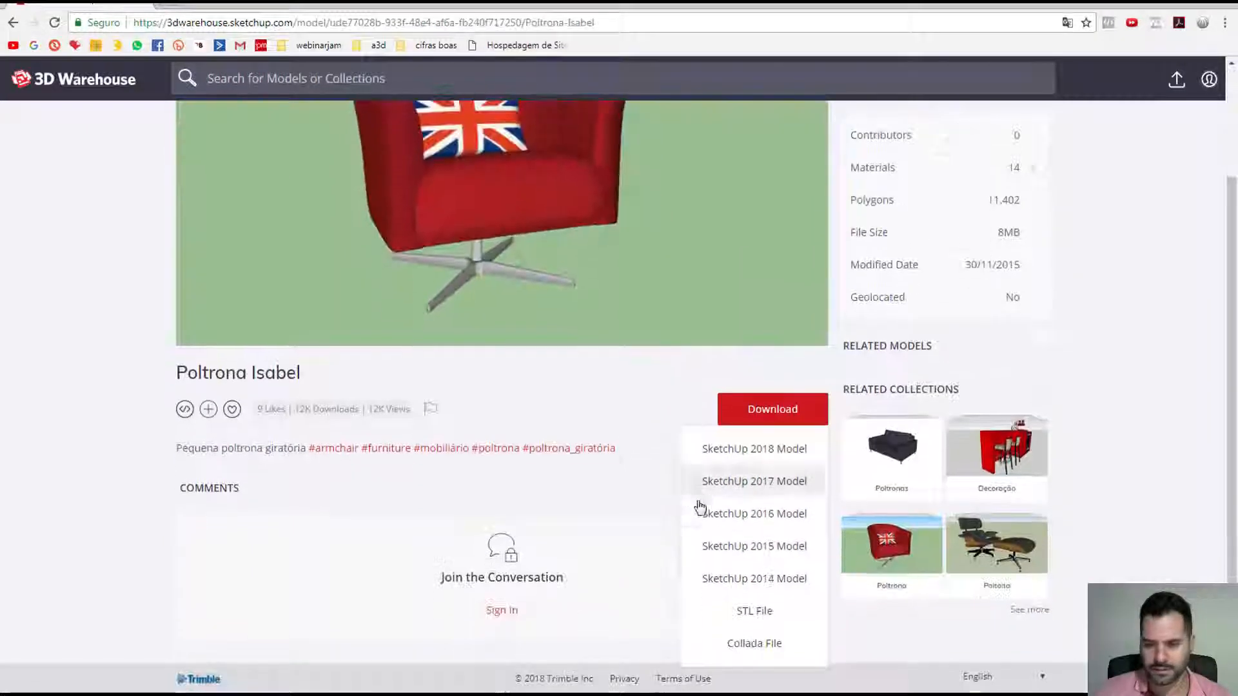
{"action": "left_click", "coordinate": [762, 582]}
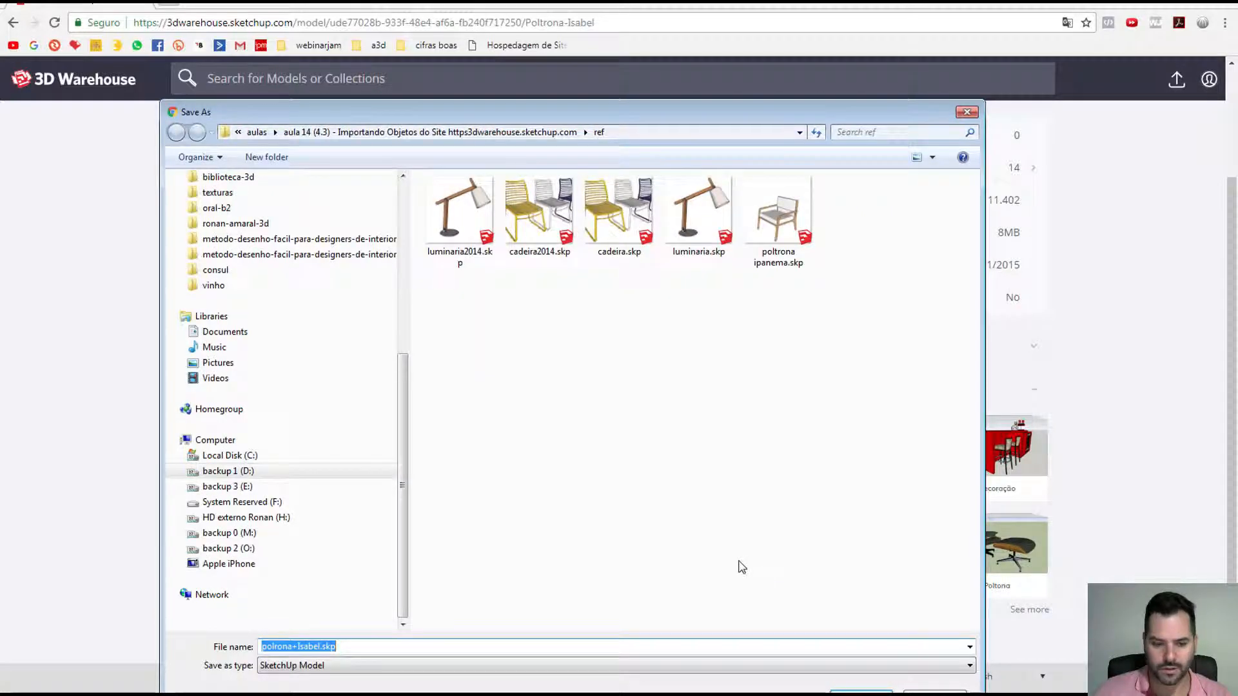
{"action": "type", "text": "po"}
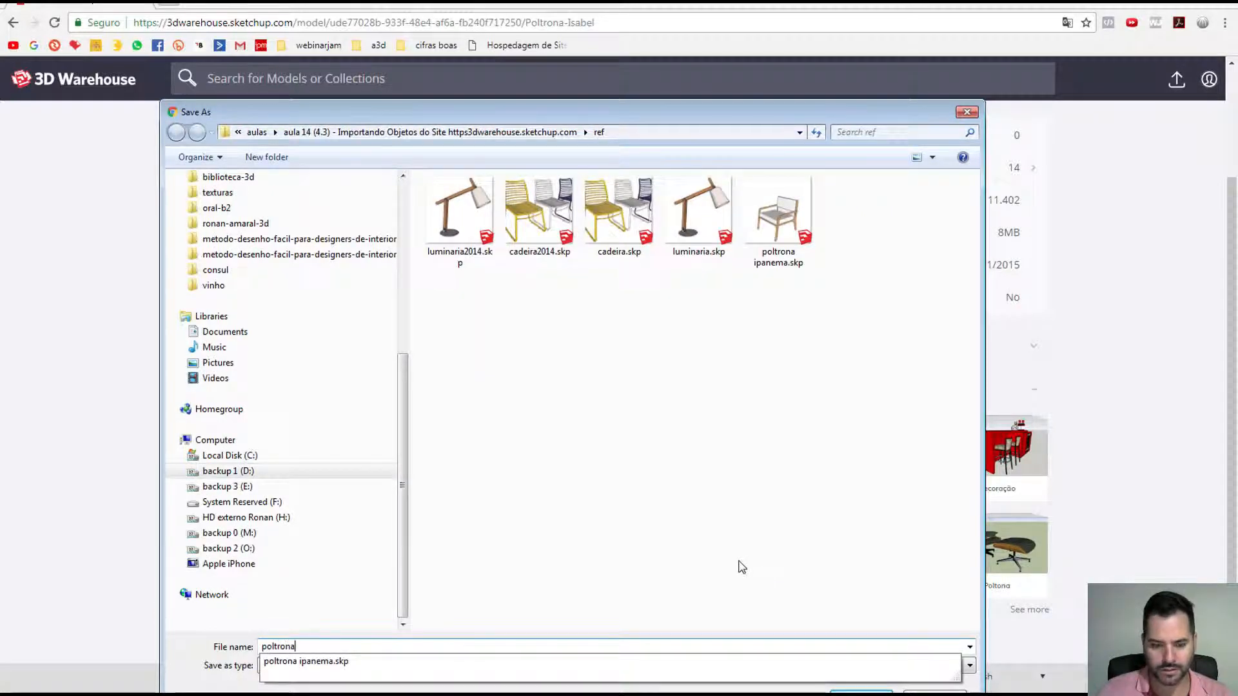
{"action": "type", "text": "ltrona inglaterra"}
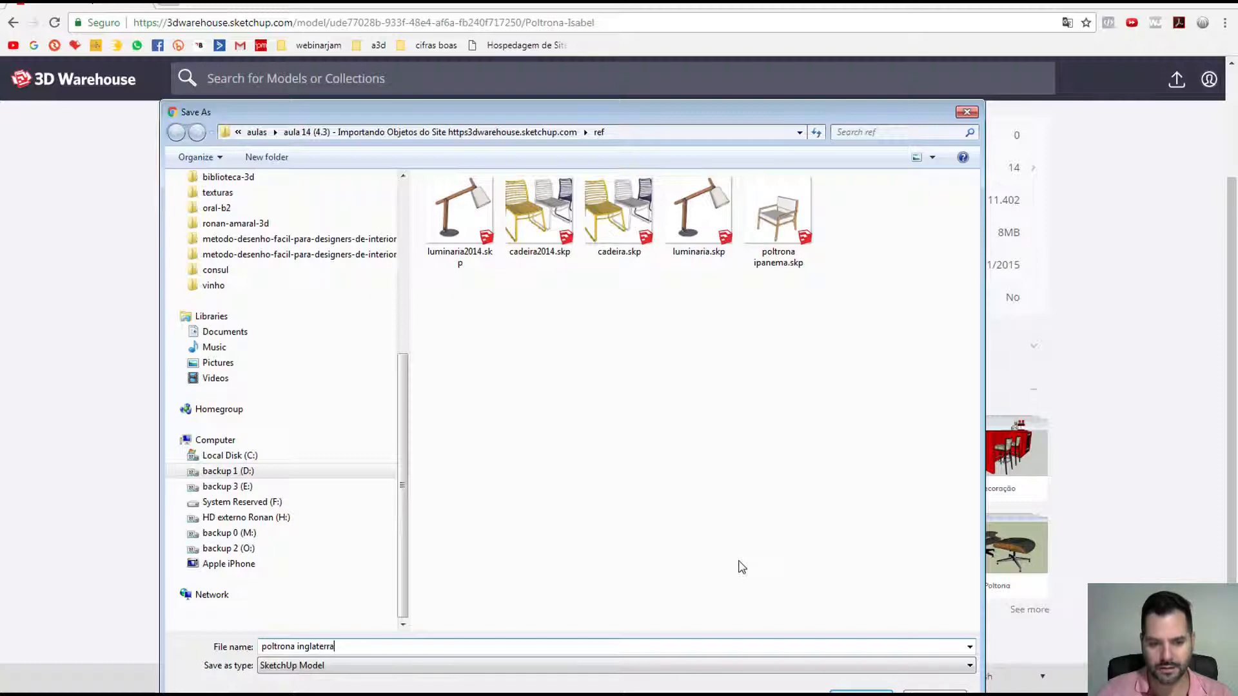
{"action": "key", "text": "Return"}
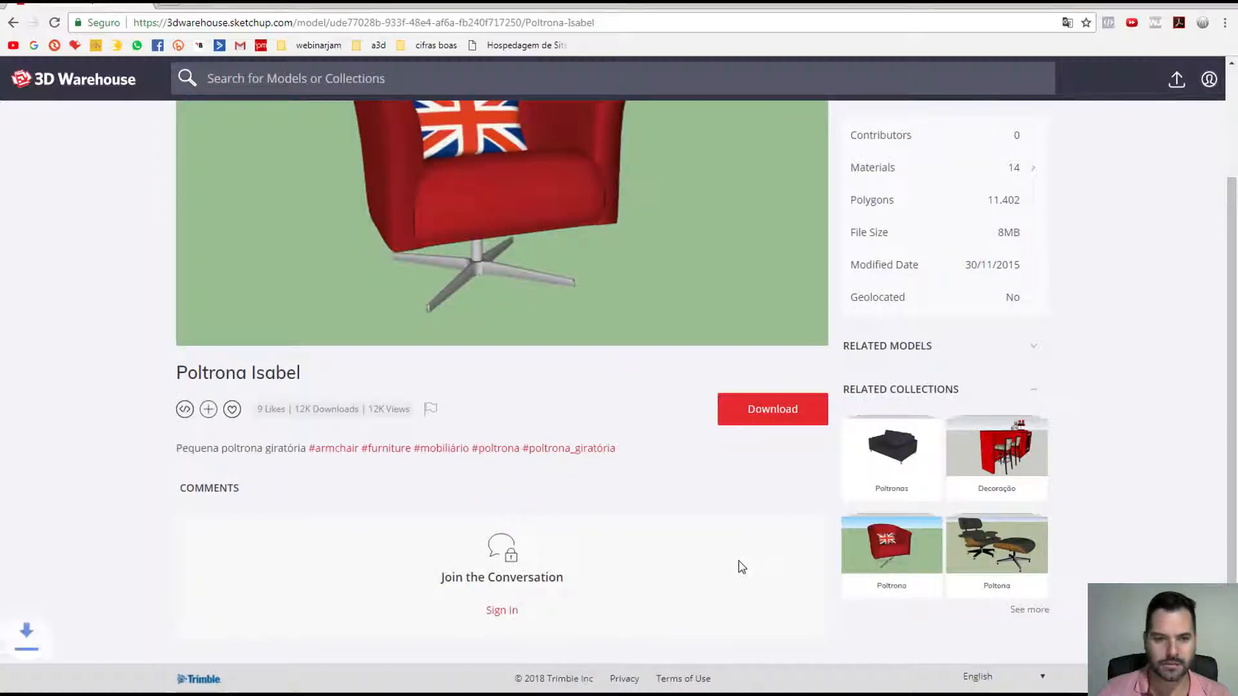
{"action": "left_click", "coordinate": [163, 5]}
Step: Search Google for 'bandeira inglaterra' to view the Union Jack, then return to 3ds Max
{"action": "type", "text": "bandeira "}
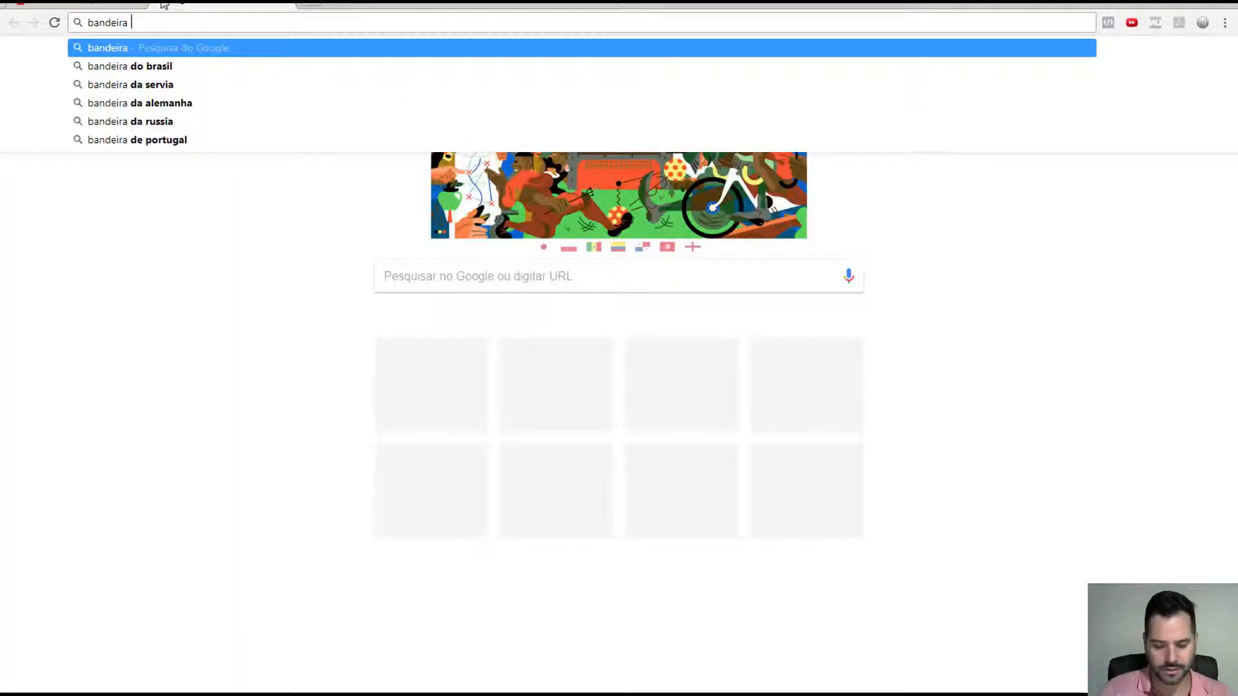
{"action": "type", "text": "inglaterra"}
{"action": "key", "text": "Return"}
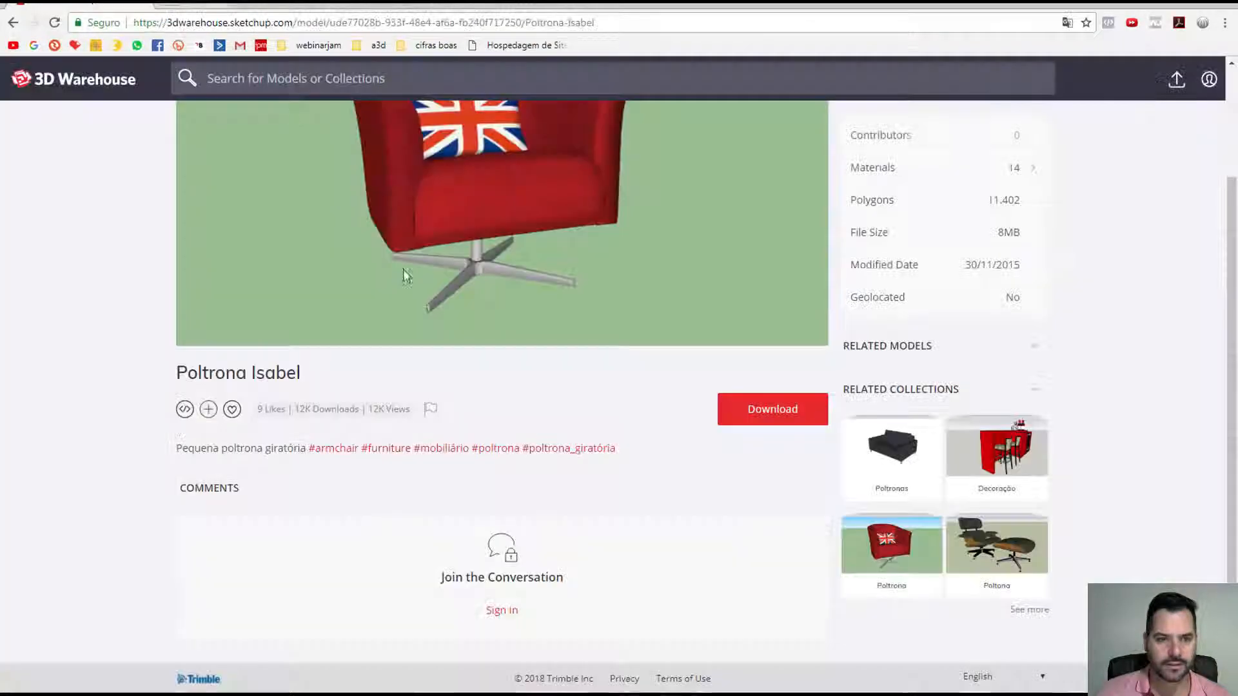
{"action": "key", "text": "alt+Tab"}
{"action": "key", "text": "alt+Tab"}
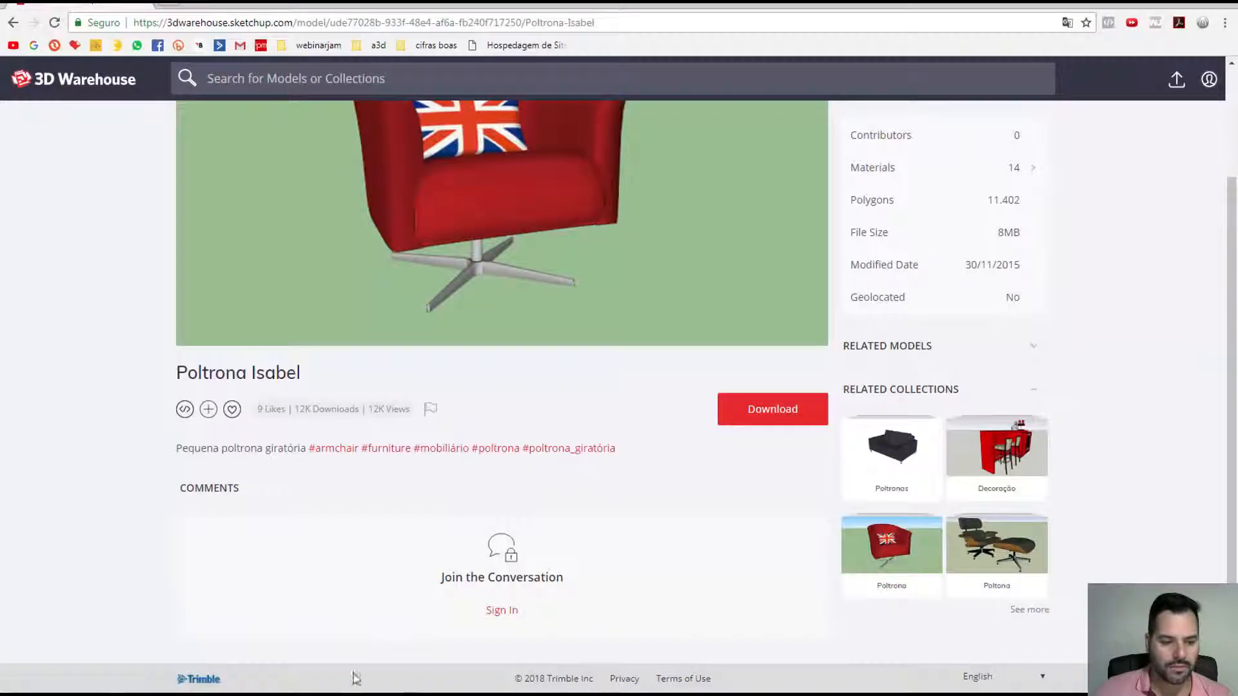
{"action": "key", "text": "alt+Tab"}
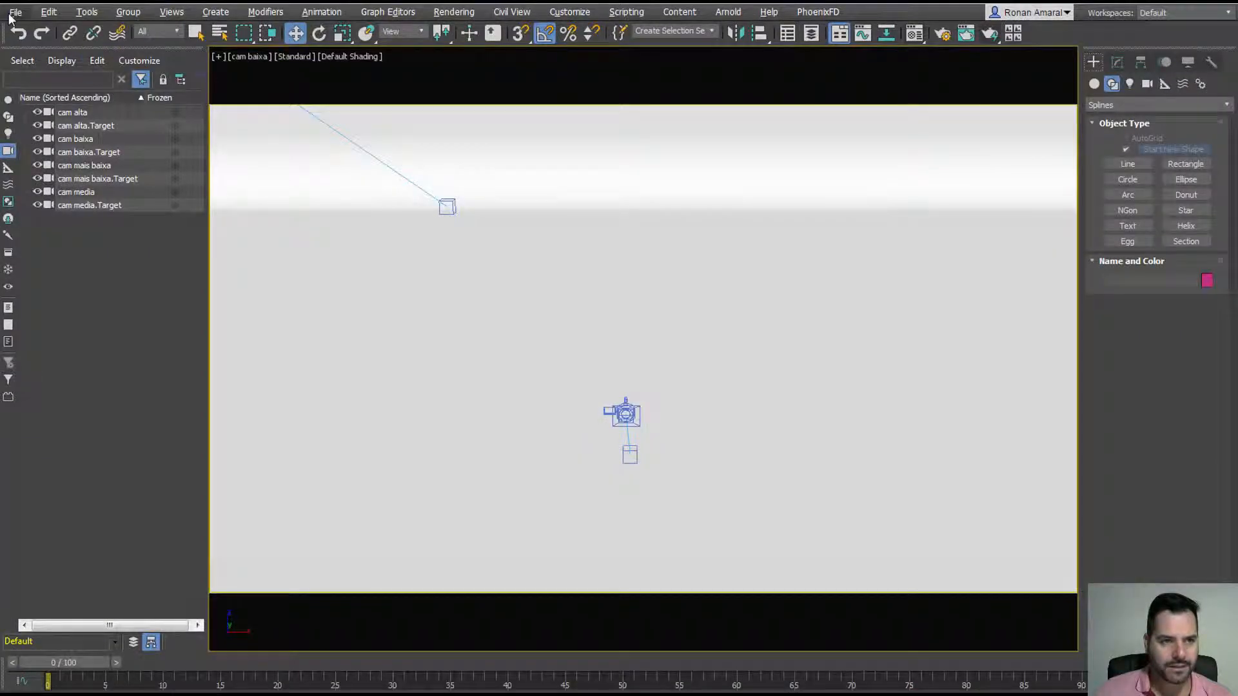
Step: Choose poltrona inglaterra.skp as the file to import
{"action": "left_click", "coordinate": [14, 13]}
{"action": "mouse_move", "coordinate": [148, 213]}
{"action": "left_click", "coordinate": [193, 219]}
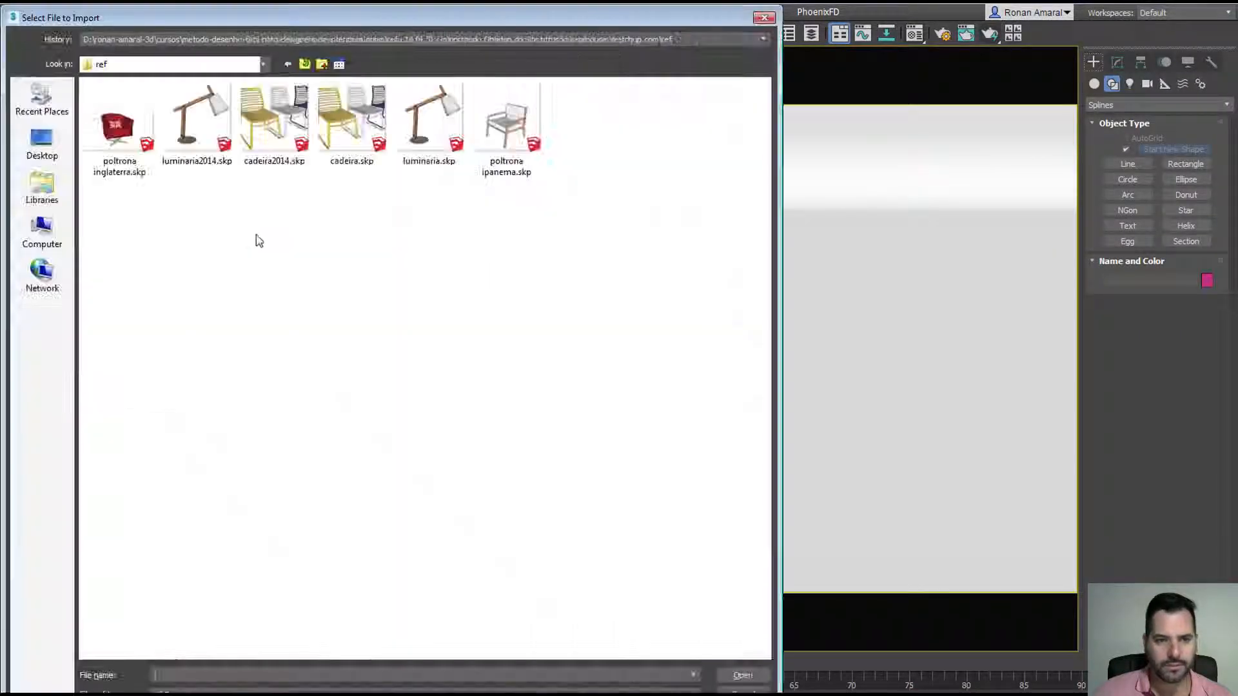
{"action": "double_click", "coordinate": [118, 126]}
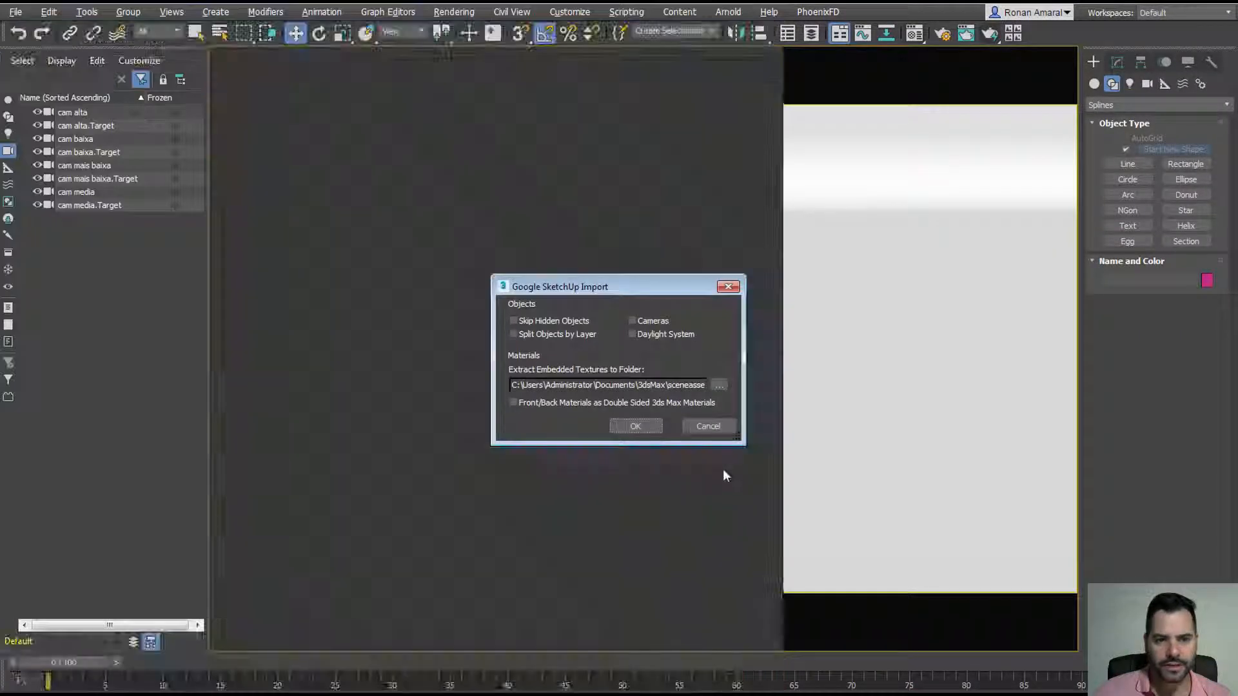
Step: Set the texture extraction folder to aula 14\ref and confirm the SketchUp import
{"action": "left_click", "coordinate": [720, 385]}
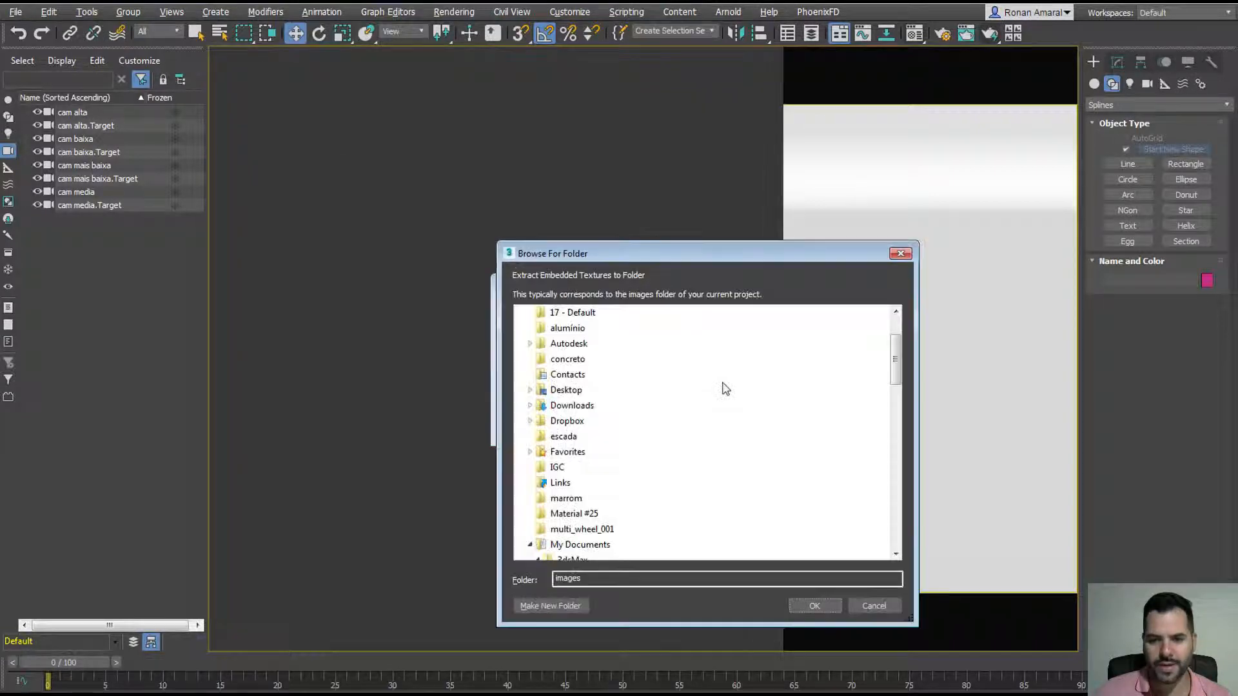
{"action": "left_click_drag", "start_coordinate": [893, 377], "coordinate": [895, 322]}
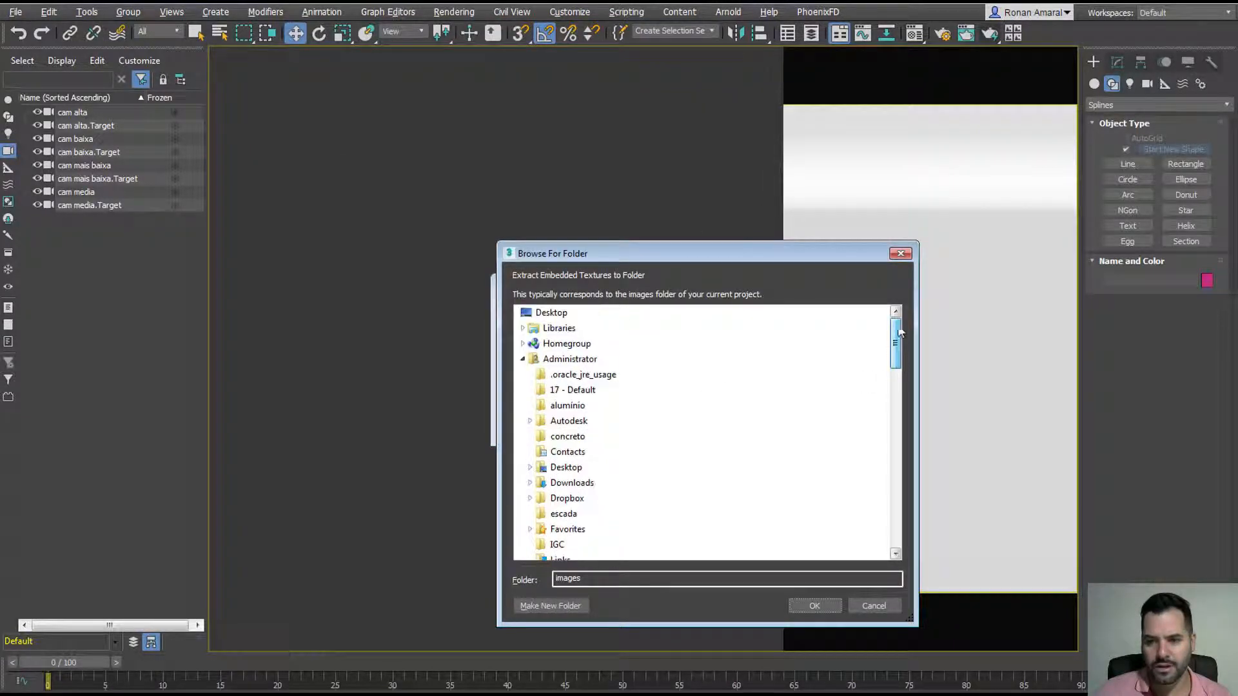
{"action": "left_click", "coordinate": [523, 359]}
{"action": "left_click", "coordinate": [531, 378]}
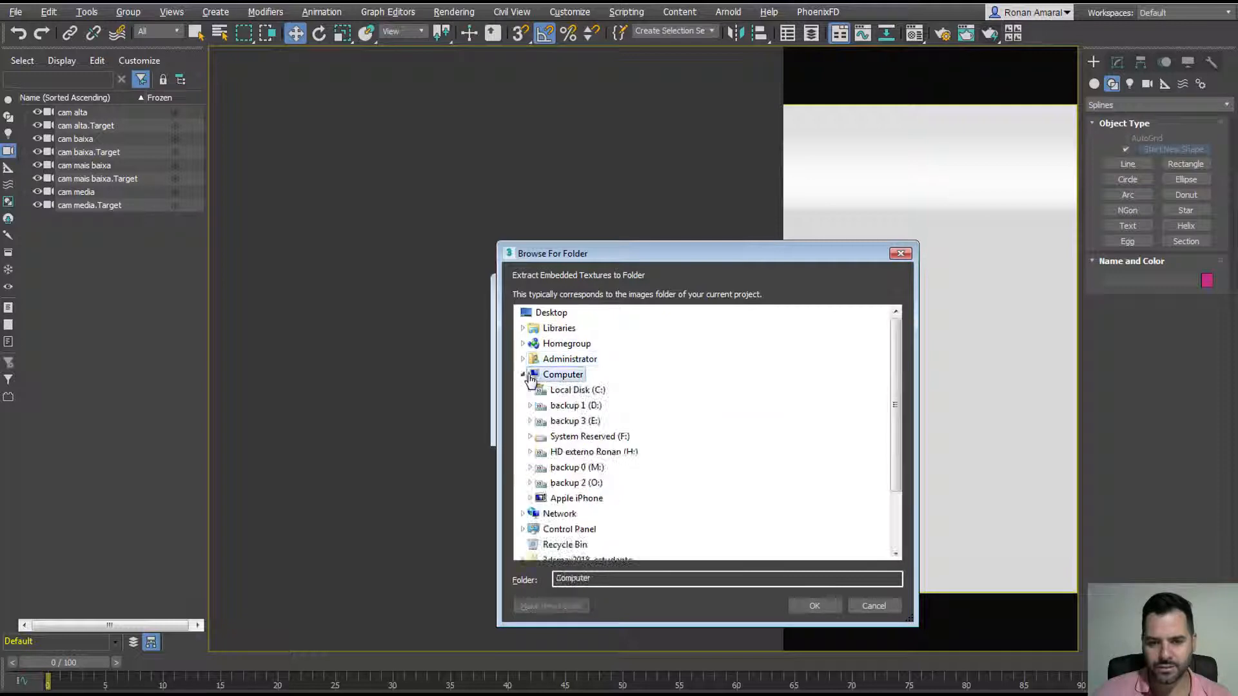
{"action": "left_click", "coordinate": [531, 406]}
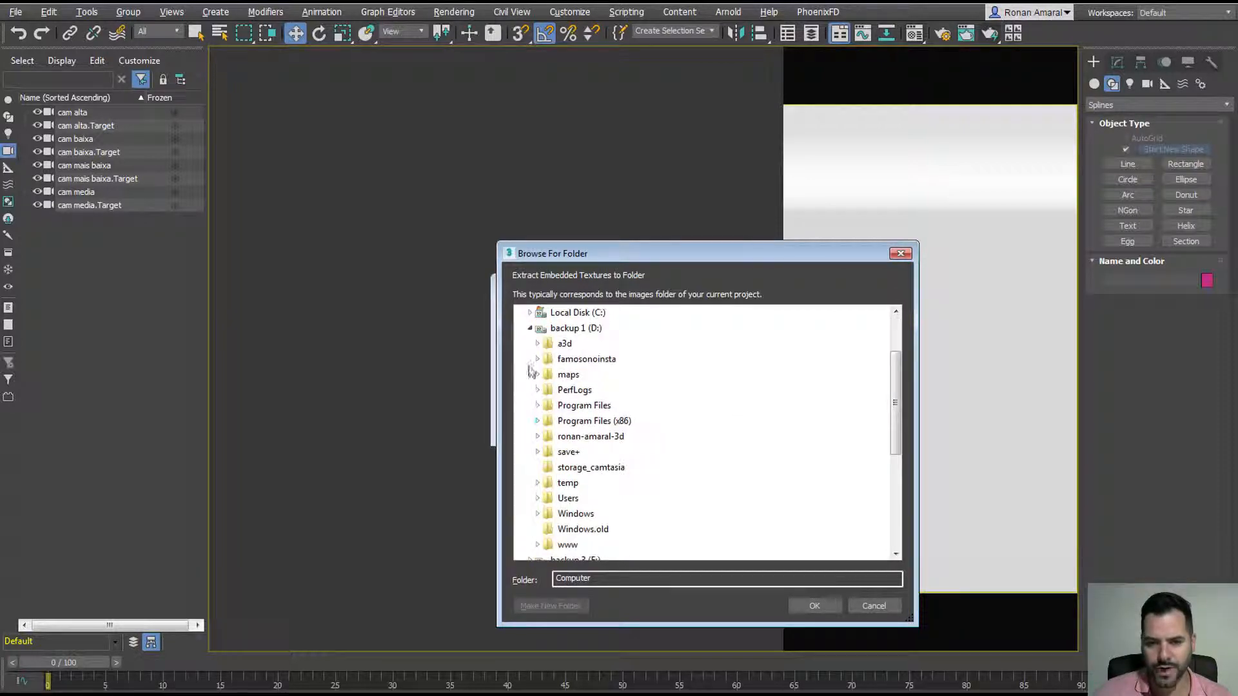
{"action": "left_click", "coordinate": [537, 437]}
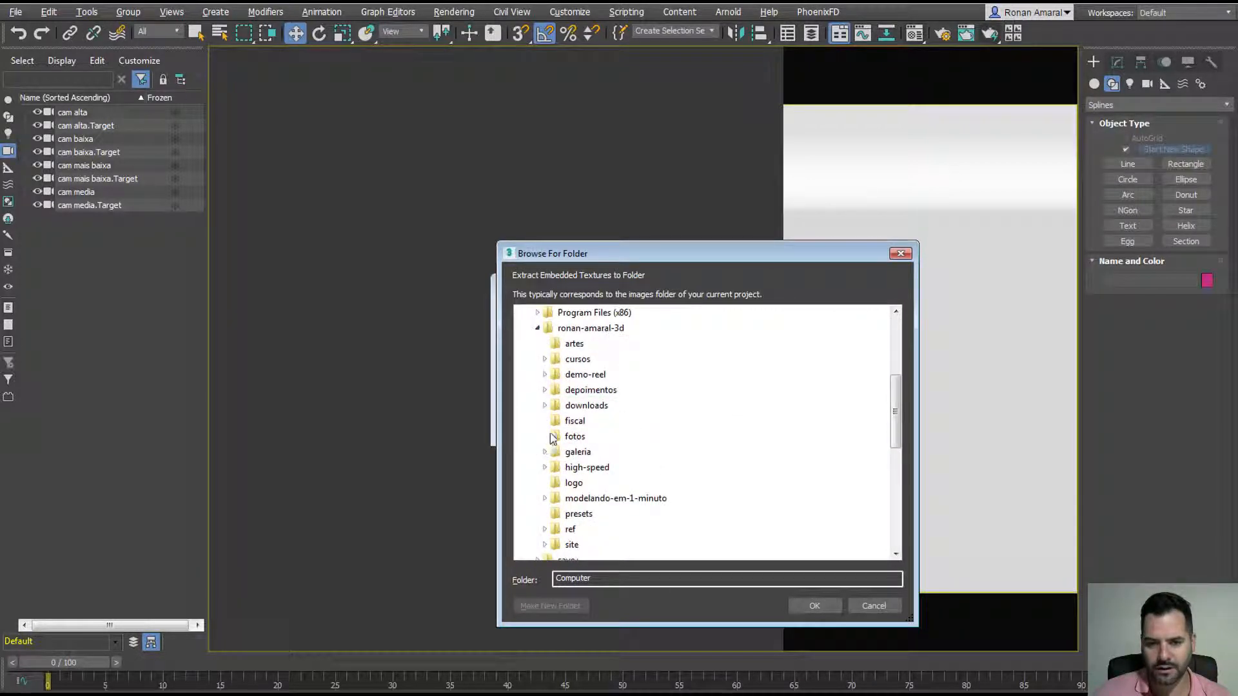
{"action": "left_click", "coordinate": [544, 358]}
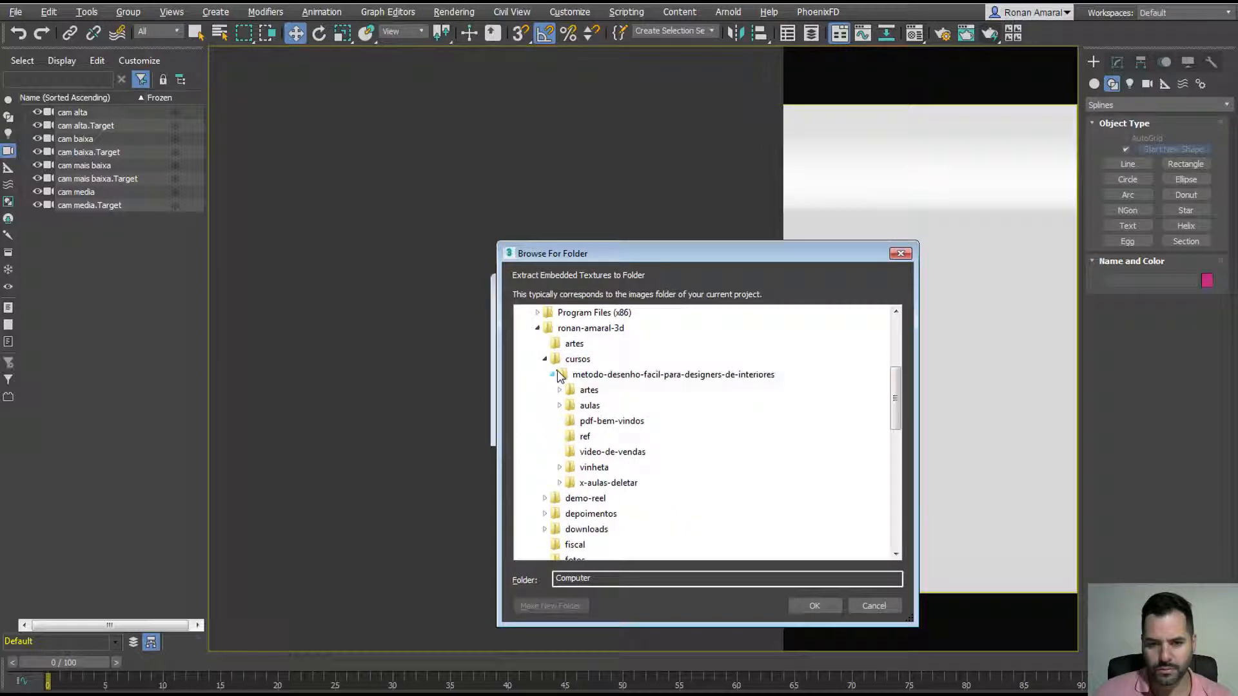
{"action": "left_click", "coordinate": [560, 406]}
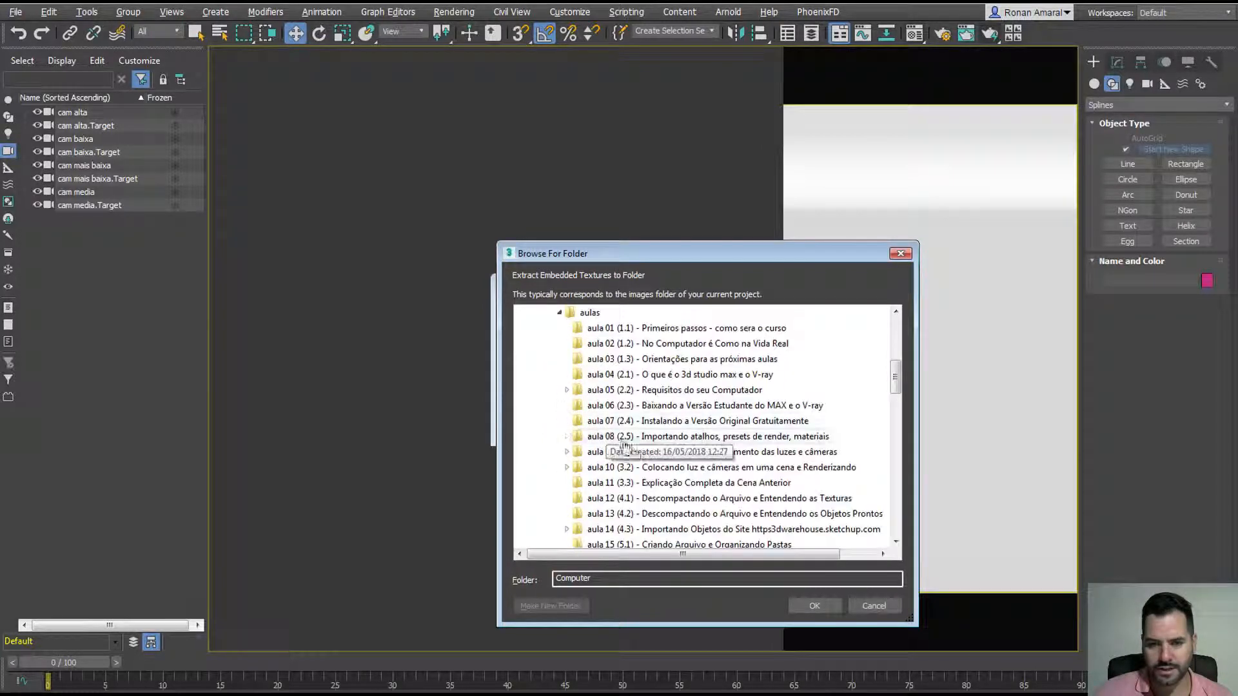
{"action": "scroll", "coordinate": [894, 390], "scroll_direction": "down", "scroll_amount": 2}
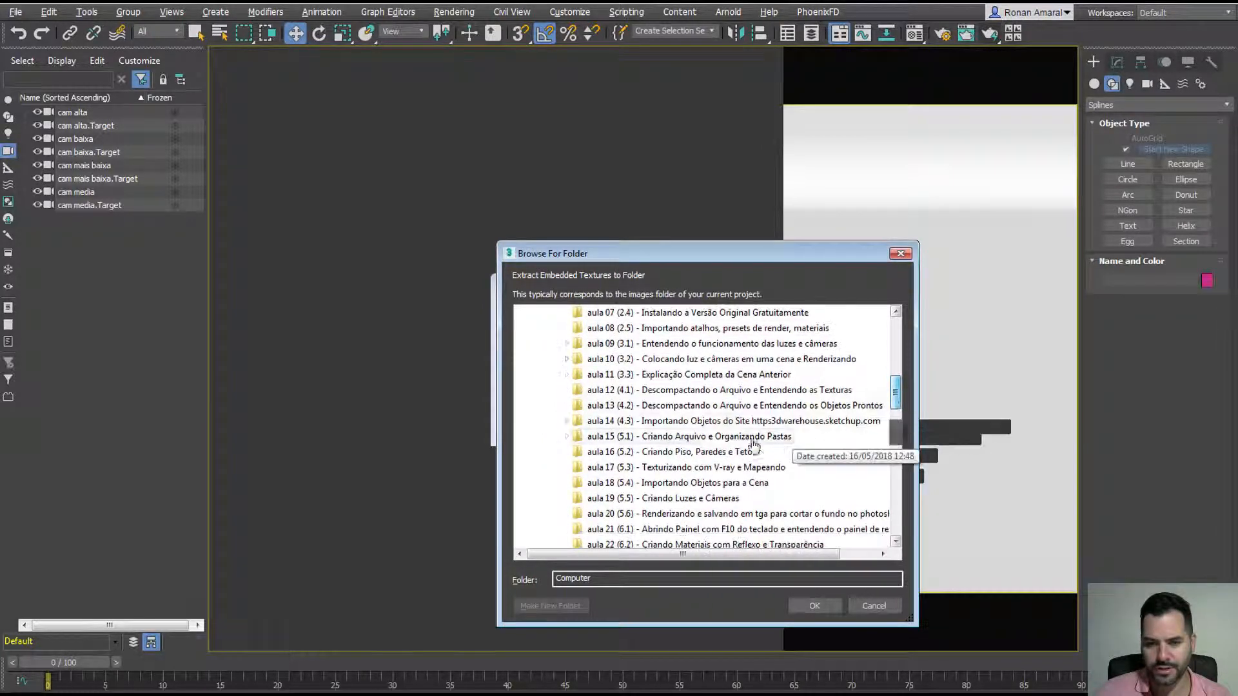
{"action": "left_click", "coordinate": [585, 439]}
{"action": "scroll", "coordinate": [587, 451], "scroll_direction": "down", "scroll_amount": 2}
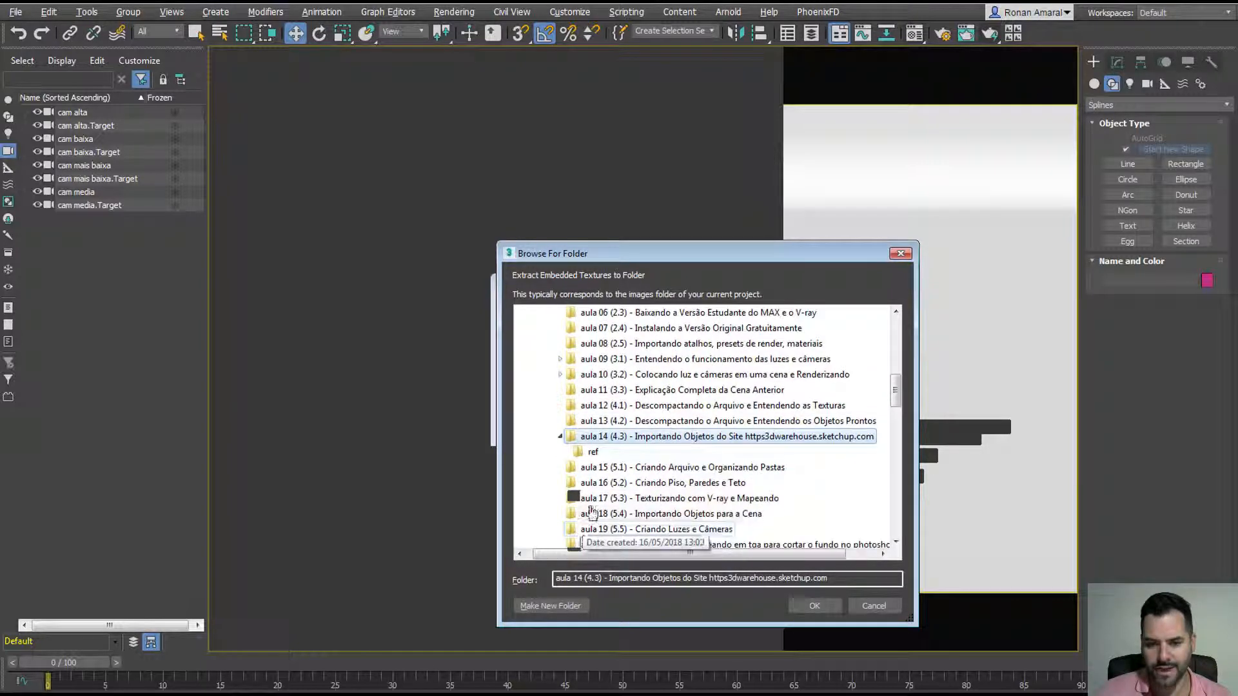
{"action": "left_click", "coordinate": [592, 452]}
{"action": "left_click", "coordinate": [815, 606]}
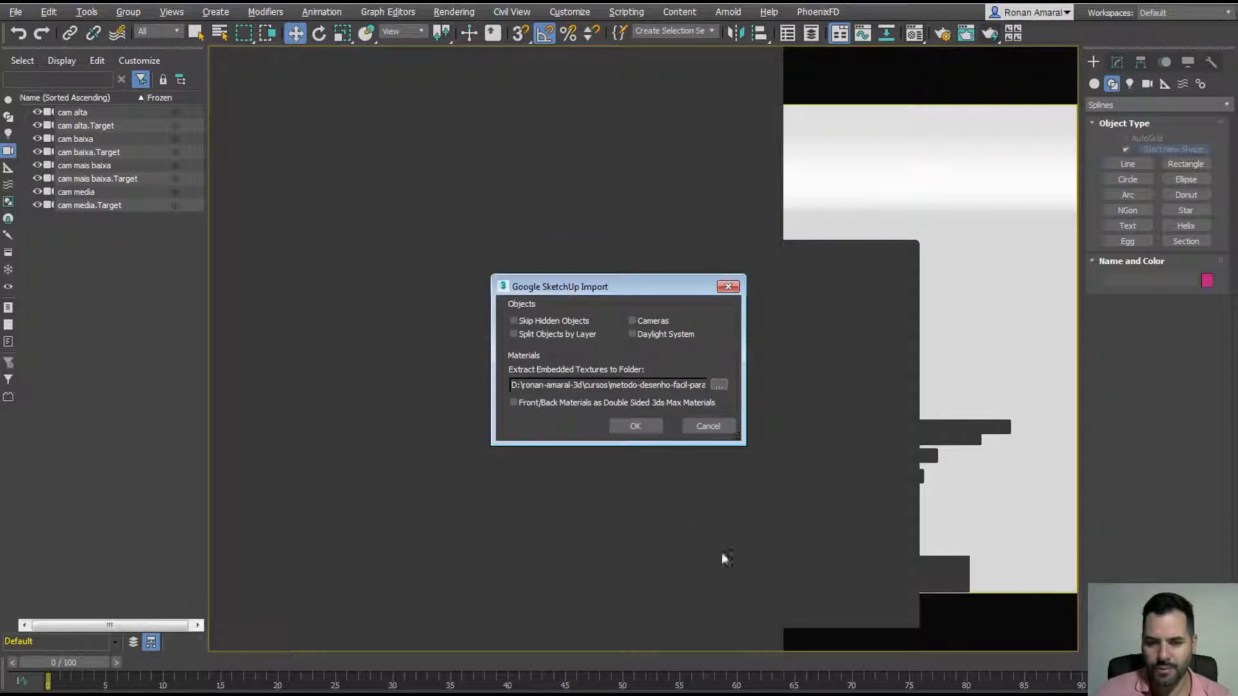
{"action": "left_click", "coordinate": [656, 428]}
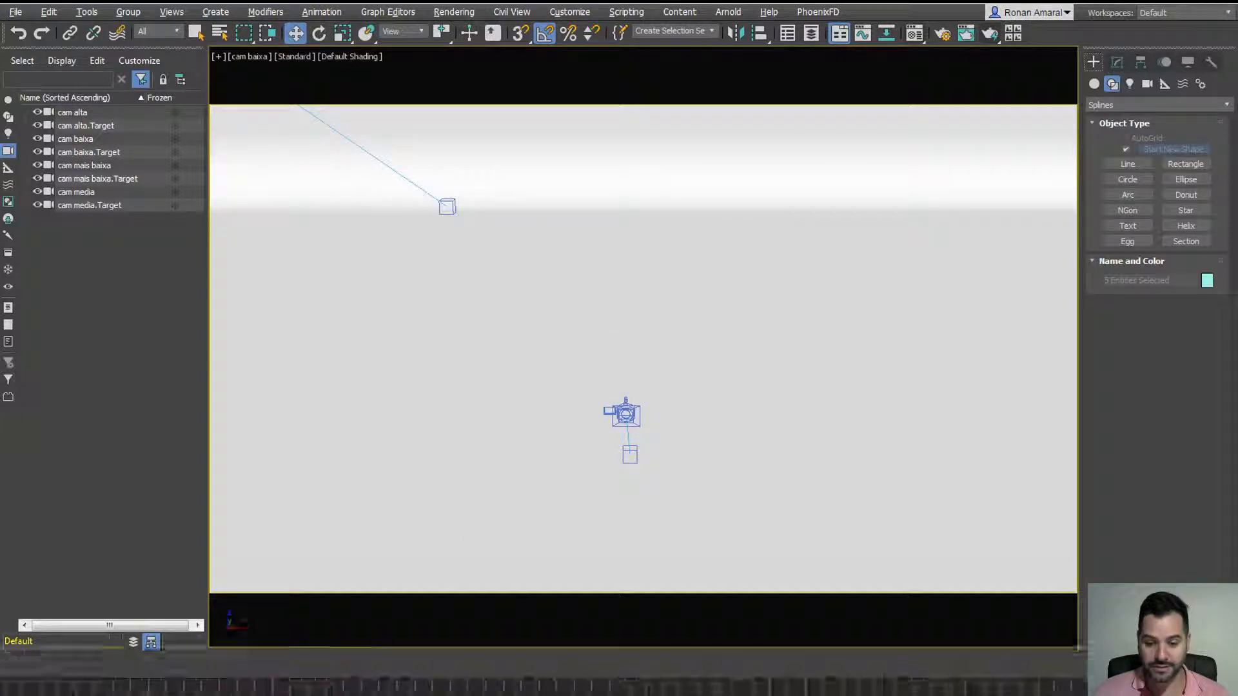
Step: Isolate the selection, switch the viewport to Perspective, and activate Select Object
{"action": "key", "text": "alt+q"}
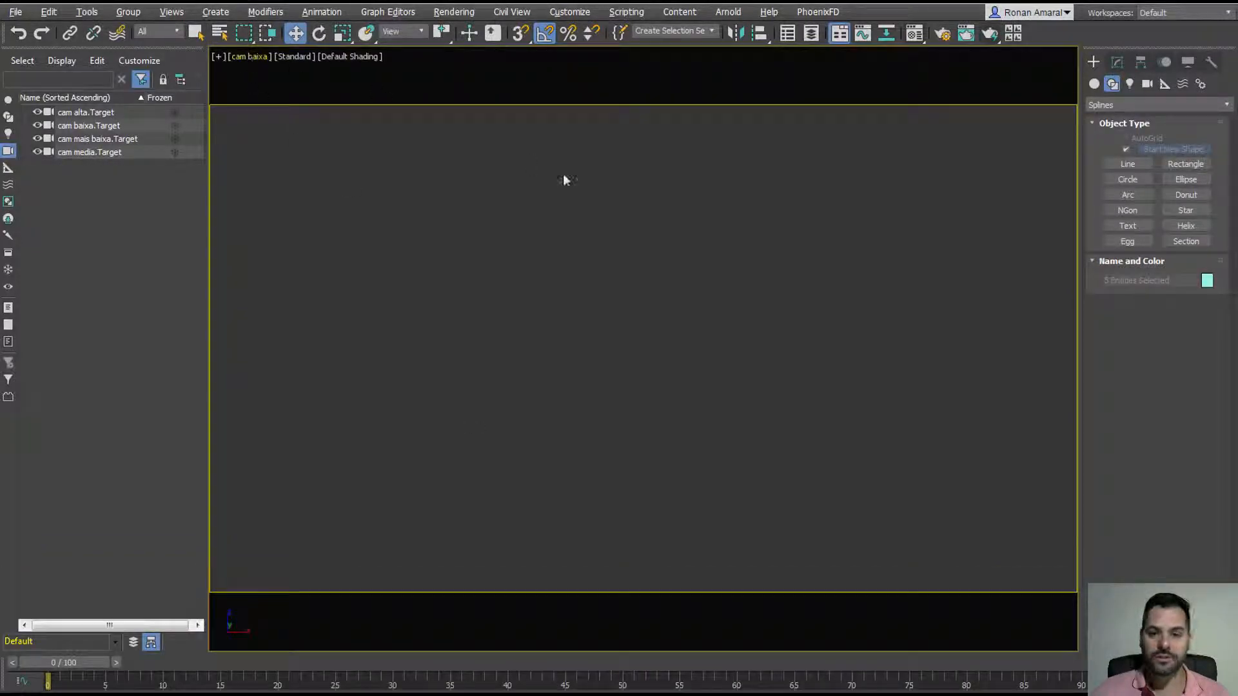
{"action": "left_click", "coordinate": [259, 57]}
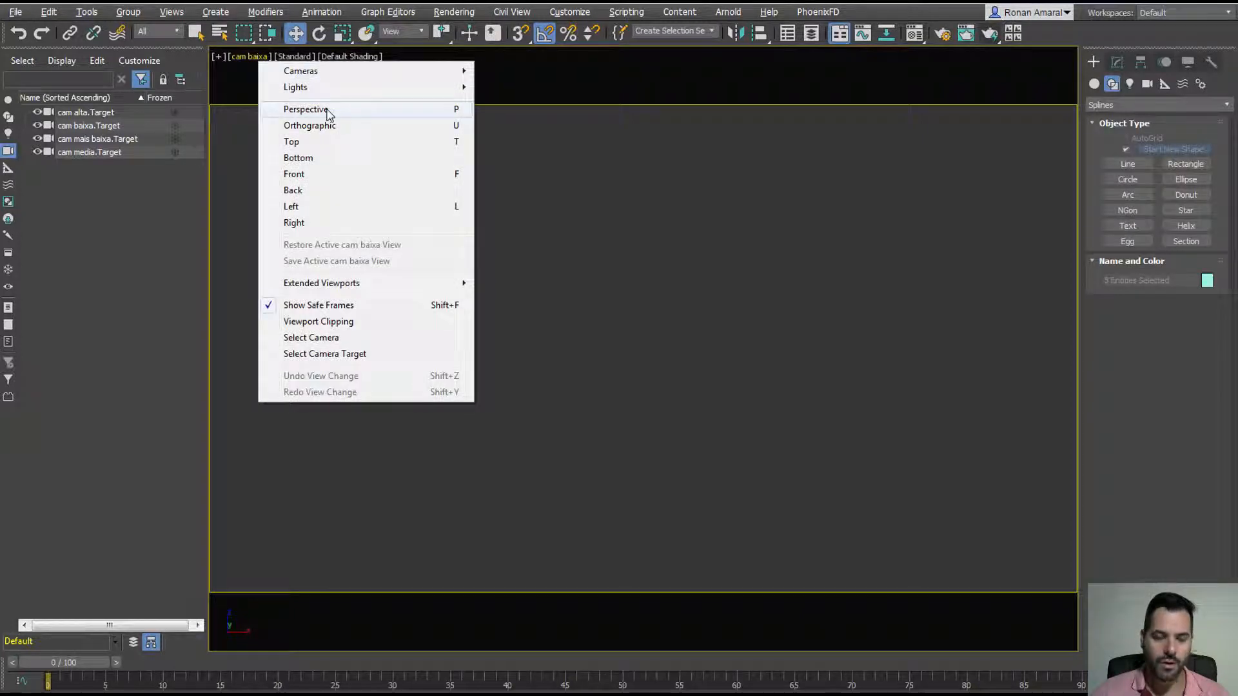
{"action": "left_click", "coordinate": [306, 109]}
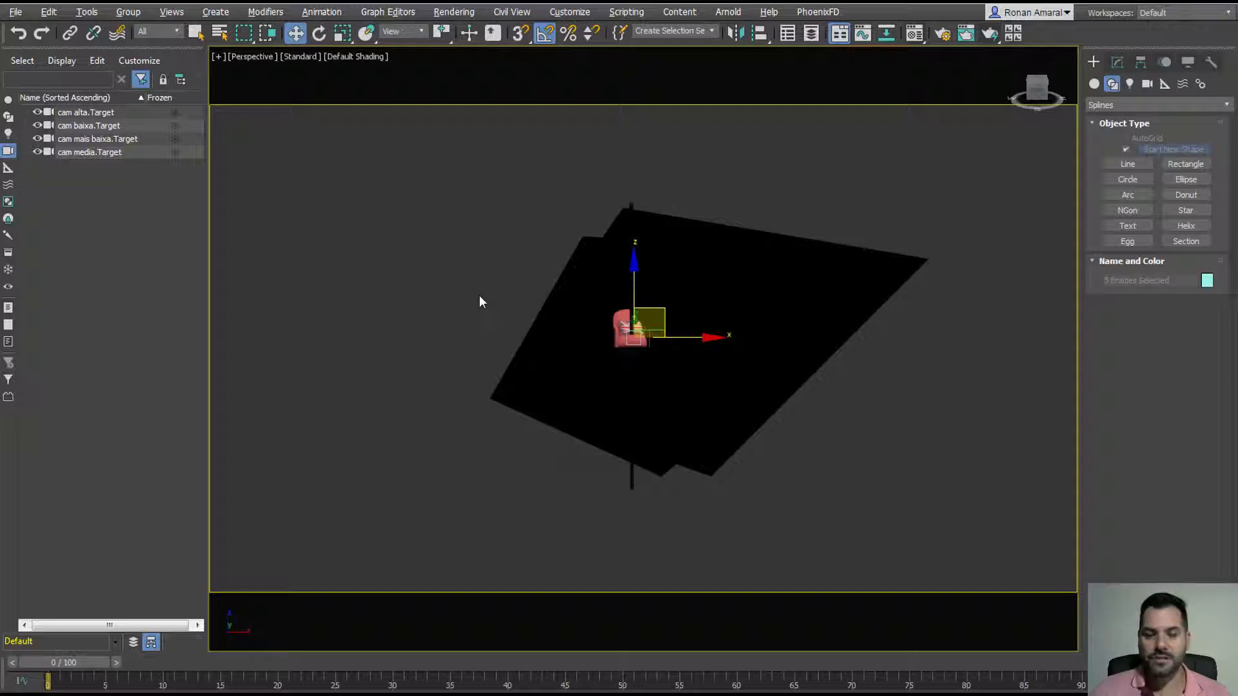
{"action": "left_click", "coordinate": [196, 34]}
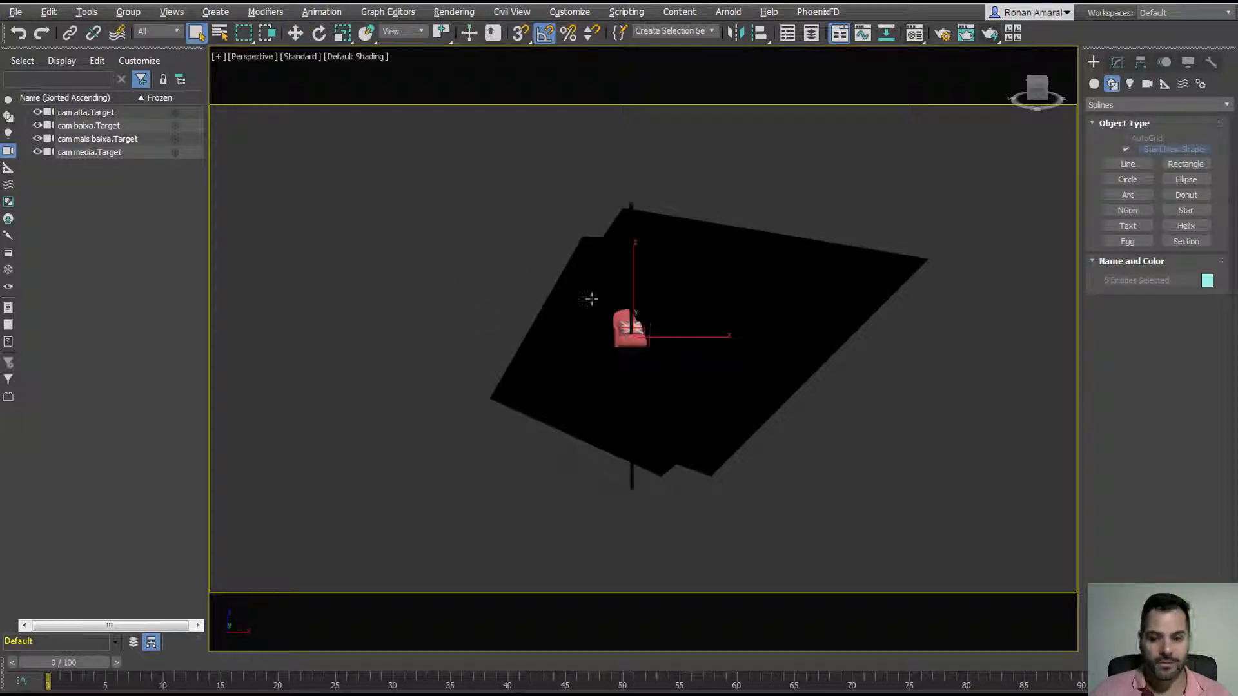
Step: With the Shapes filter, select Group_002 and move it away from the armchair
{"action": "middle_click_drag", "start_coordinate": [588, 296], "coordinate": [639, 332], "text": "alt"}
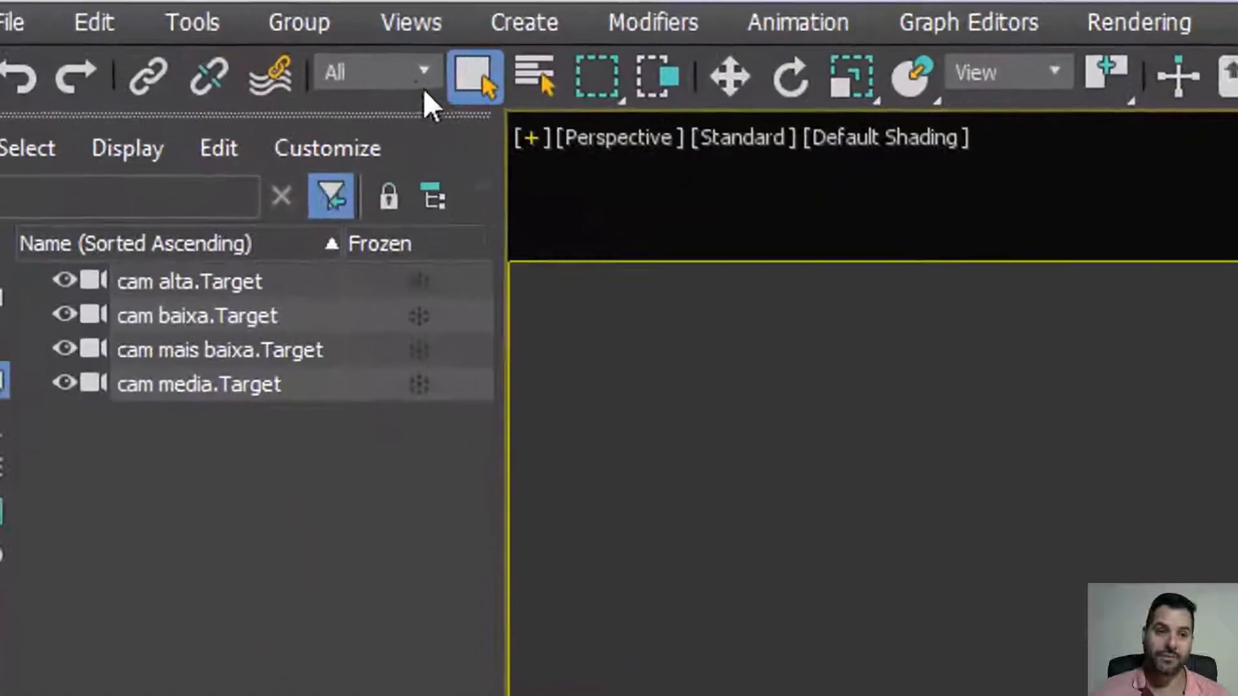
{"action": "left_click", "coordinate": [170, 31]}
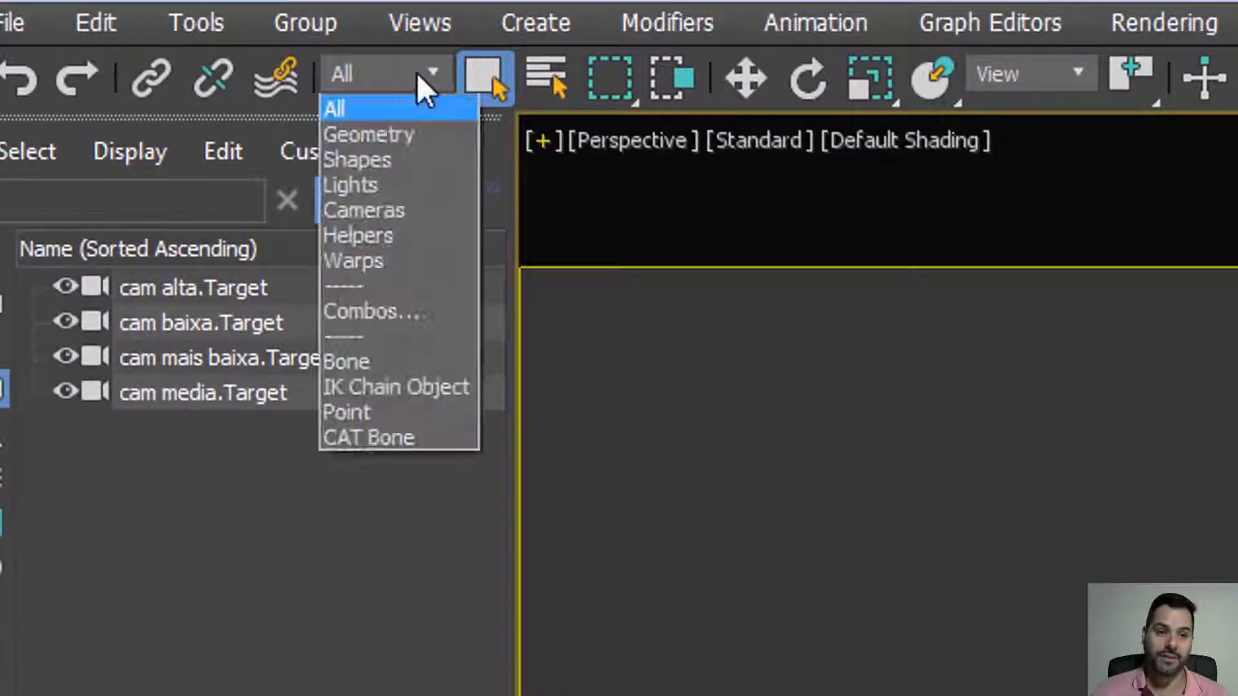
{"action": "left_click", "coordinate": [412, 160]}
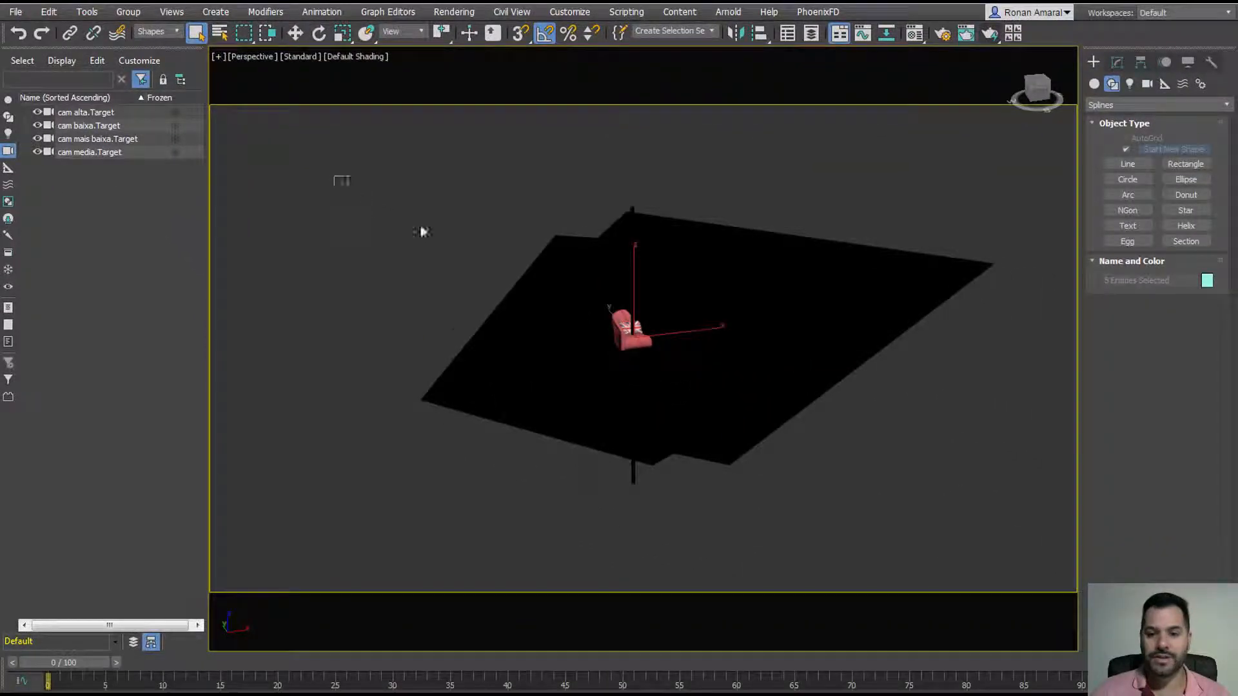
{"action": "left_click_drag", "start_coordinate": [420, 232], "coordinate": [1039, 556]}
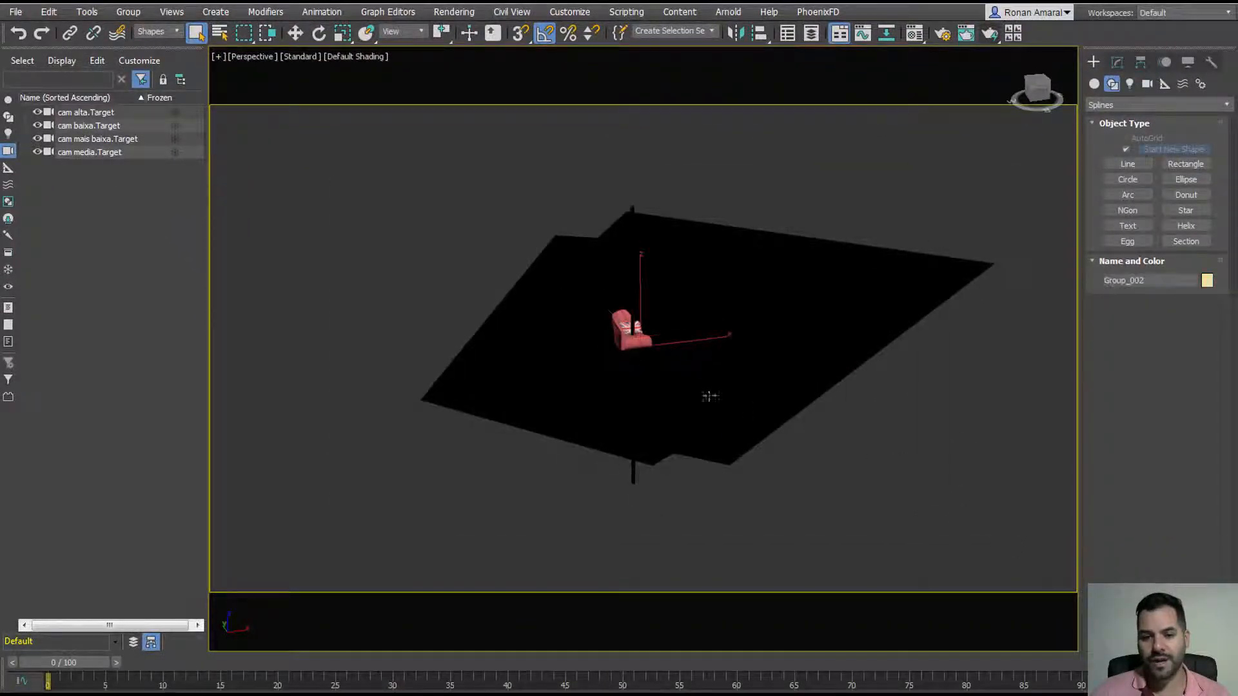
{"action": "left_click", "coordinate": [295, 34]}
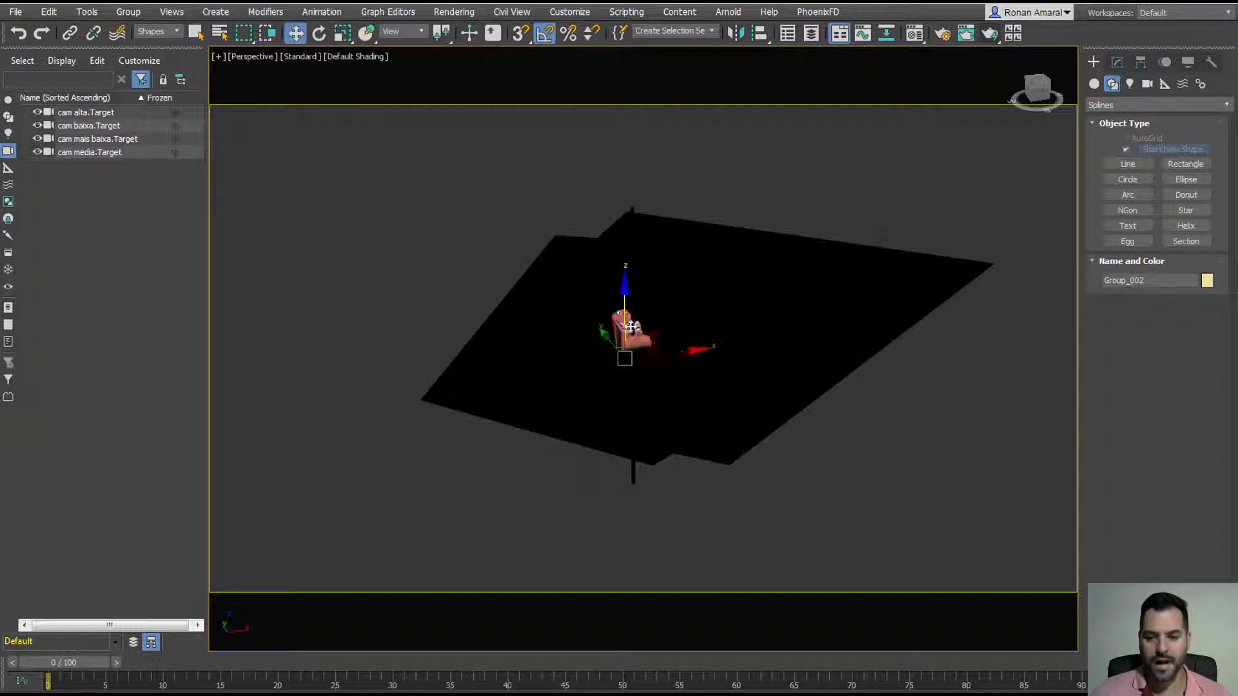
{"action": "left_click_drag", "start_coordinate": [632, 344], "coordinate": [389, 243]}
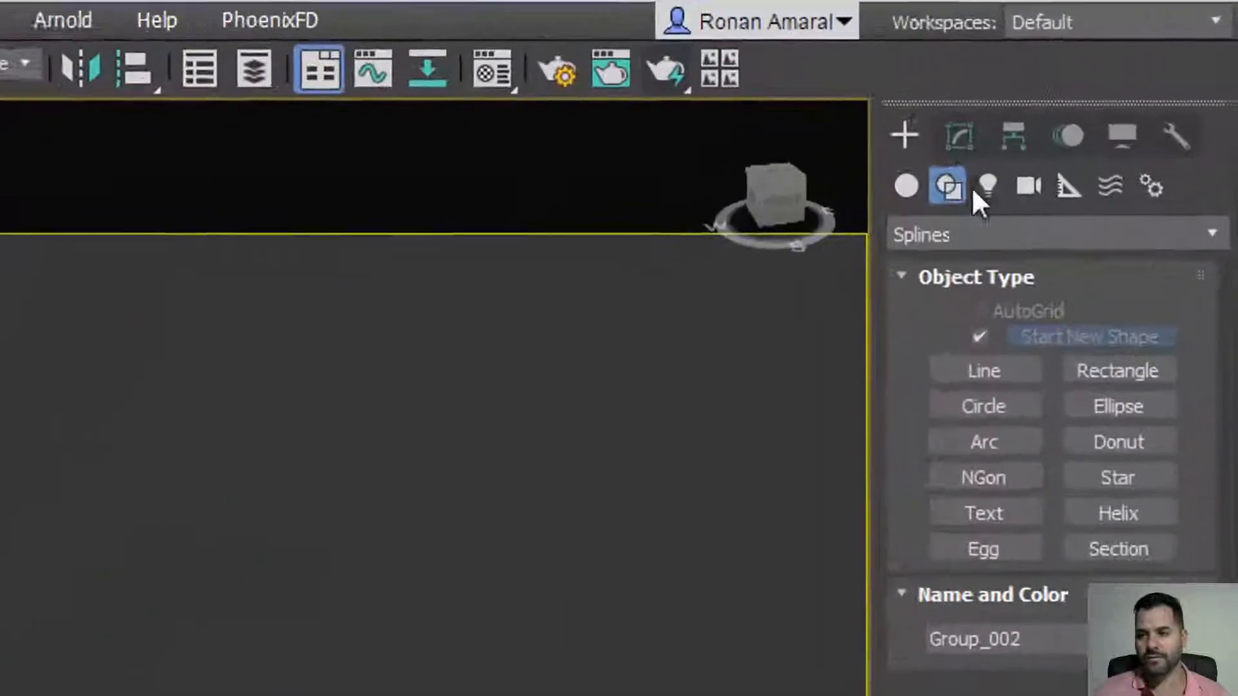
{"action": "left_click", "coordinate": [1116, 64]}
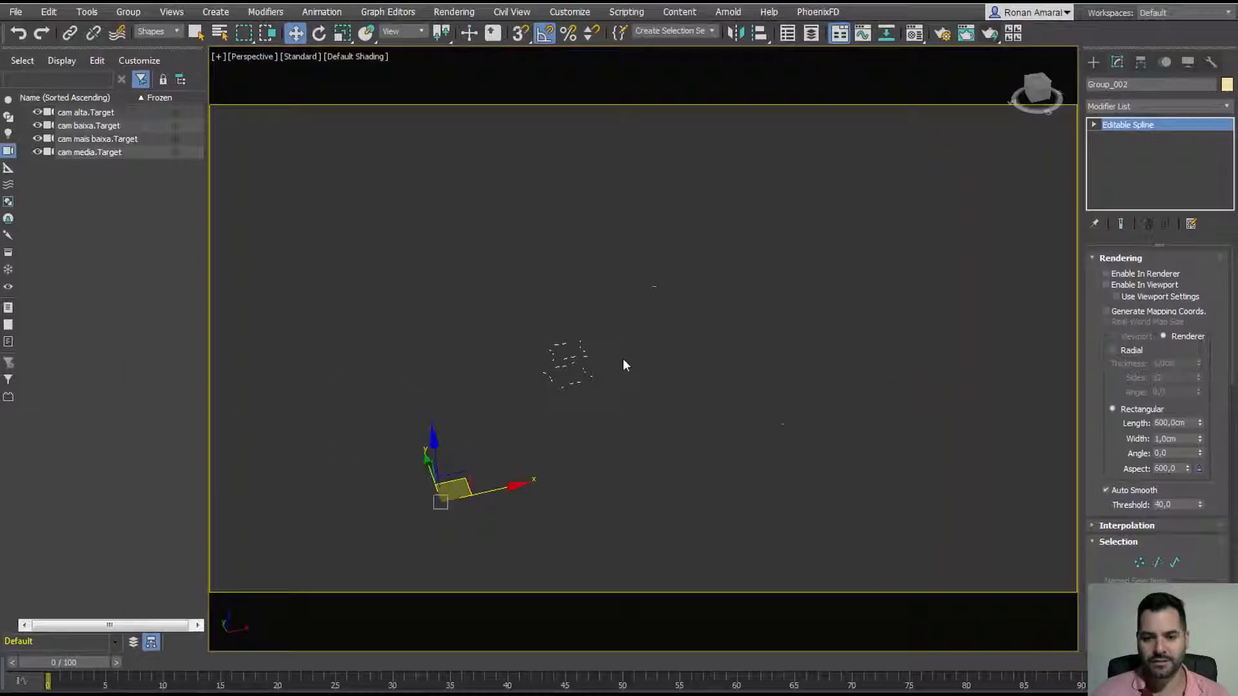
Step: Deselect the plane group, orbit to the armchair and area-select it
{"action": "middle_click_drag", "start_coordinate": [622, 359], "coordinate": [610, 303]}
{"action": "scroll", "coordinate": [612, 305], "scroll_direction": "down", "scroll_amount": 3}
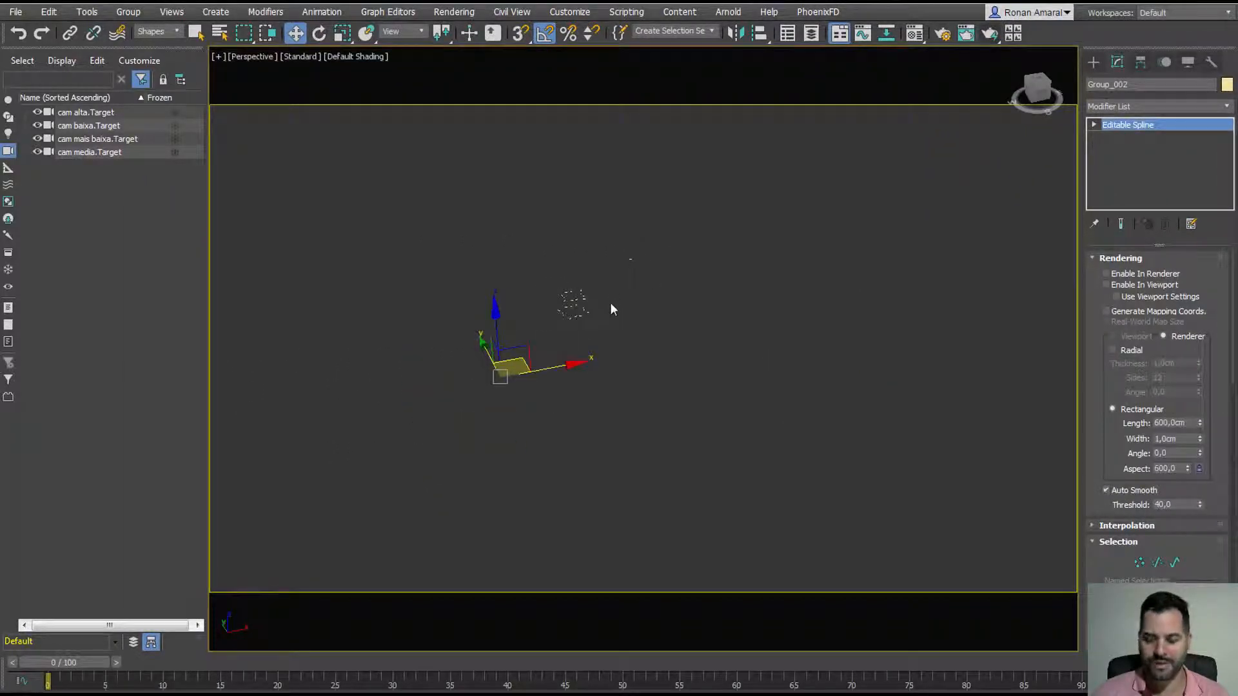
{"action": "left_click", "coordinate": [611, 309]}
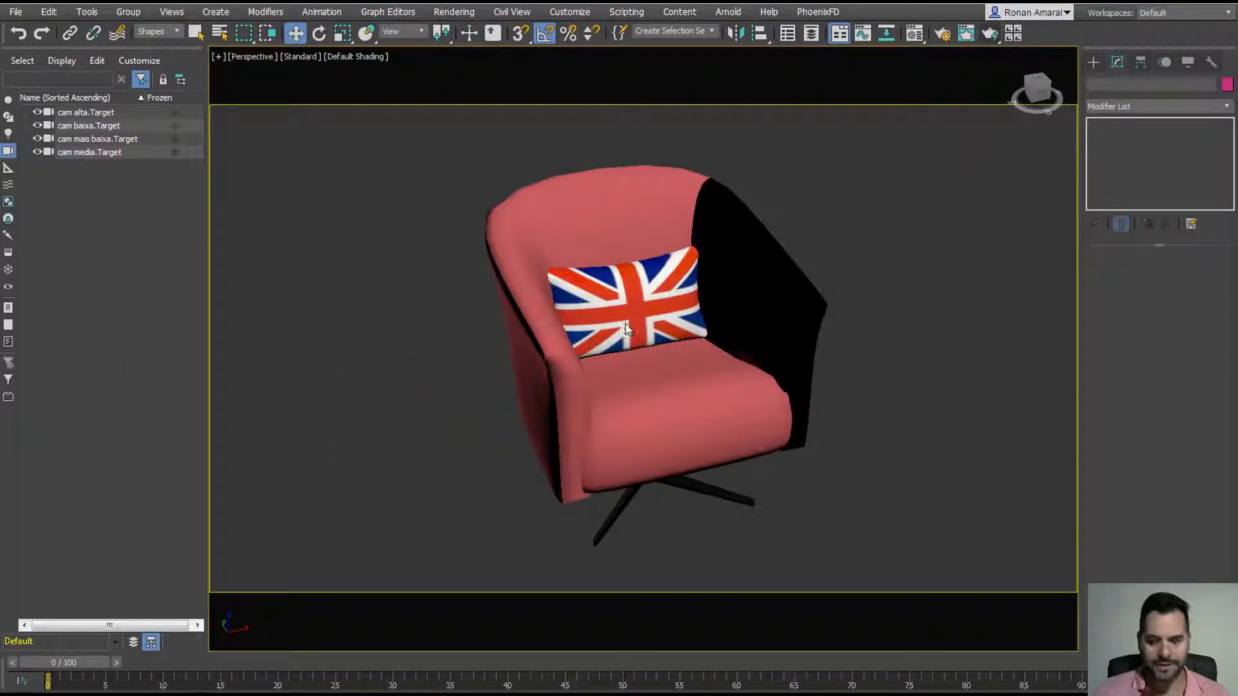
{"action": "mouse_move", "coordinate": [626, 329]}
{"action": "middle_mouse_down", "text": "alt"}
{"action": "mouse_move", "coordinate": [709, 300]}
{"action": "mouse_move", "coordinate": [666, 296]}
{"action": "mouse_move", "coordinate": [599, 315]}
{"action": "mouse_move", "coordinate": [606, 342]}
{"action": "mouse_move", "coordinate": [627, 344]}
{"action": "middle_mouse_up", "text": "alt"}
{"action": "scroll", "coordinate": [622, 339], "scroll_direction": "down", "scroll_amount": 6}
{"action": "left_click_drag", "start_coordinate": [487, 242], "coordinate": [733, 413]}
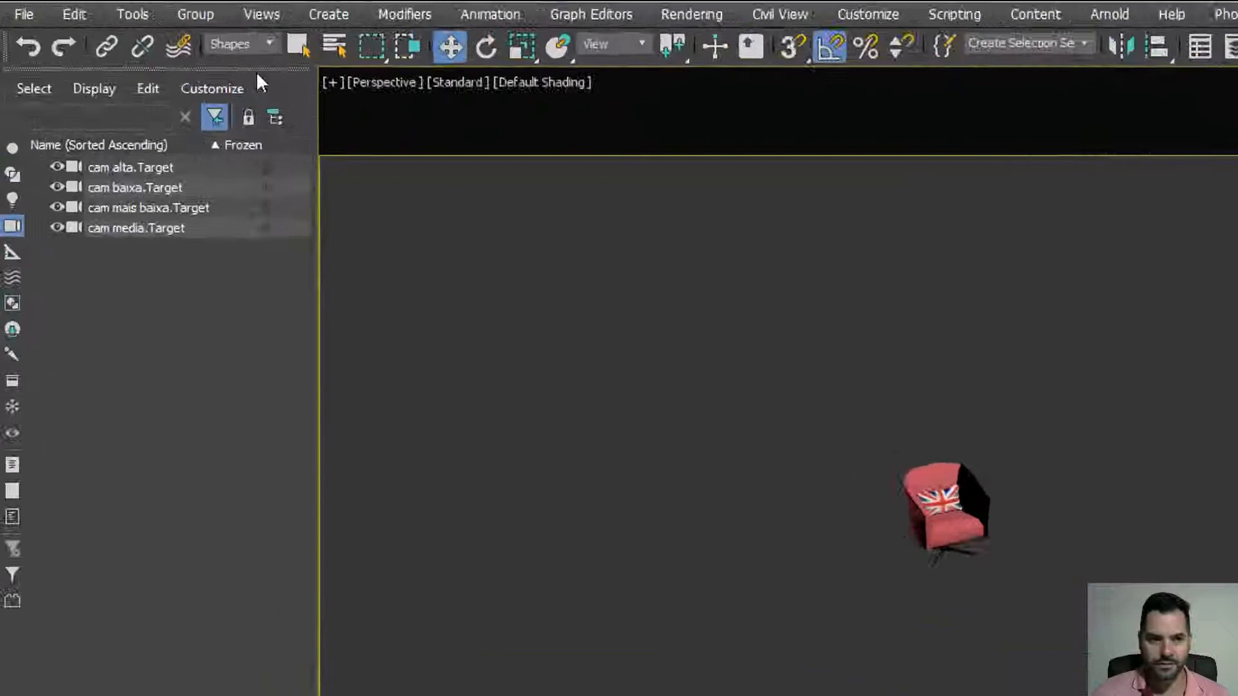
{"action": "left_click", "coordinate": [157, 30]}
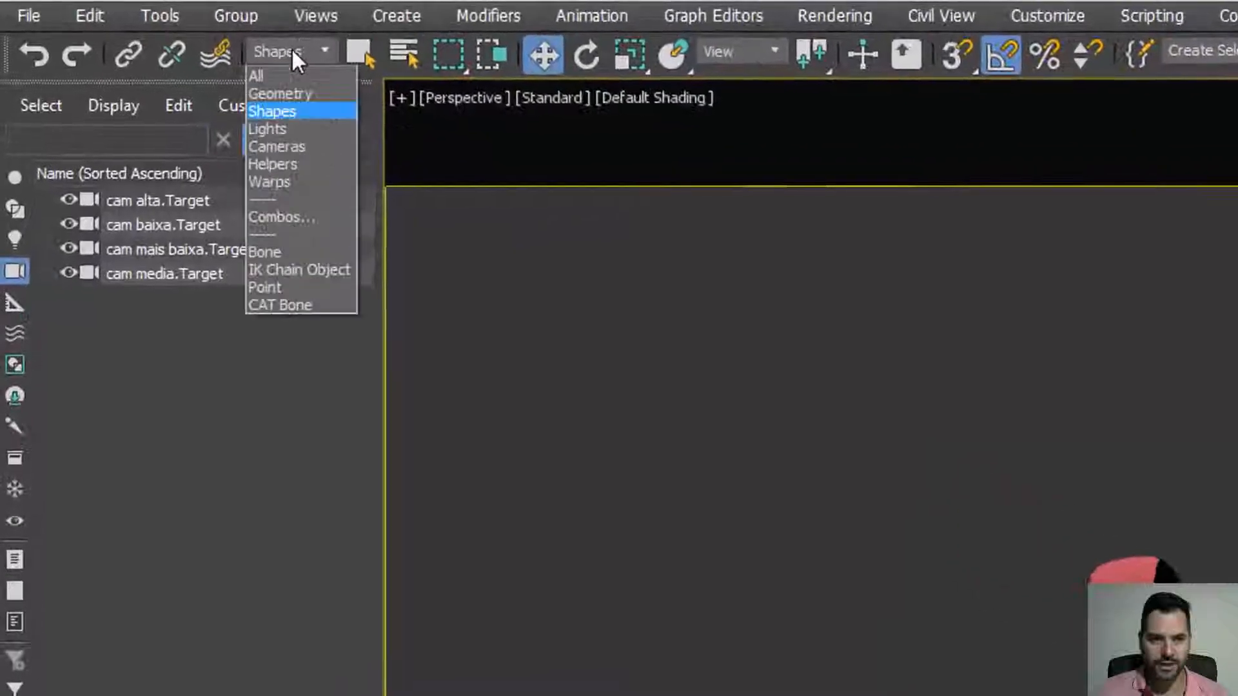
Step: Set the selection filter back to All and select the chair parts, undoing the accidental pull-apart moves
{"action": "left_click", "coordinate": [296, 75]}
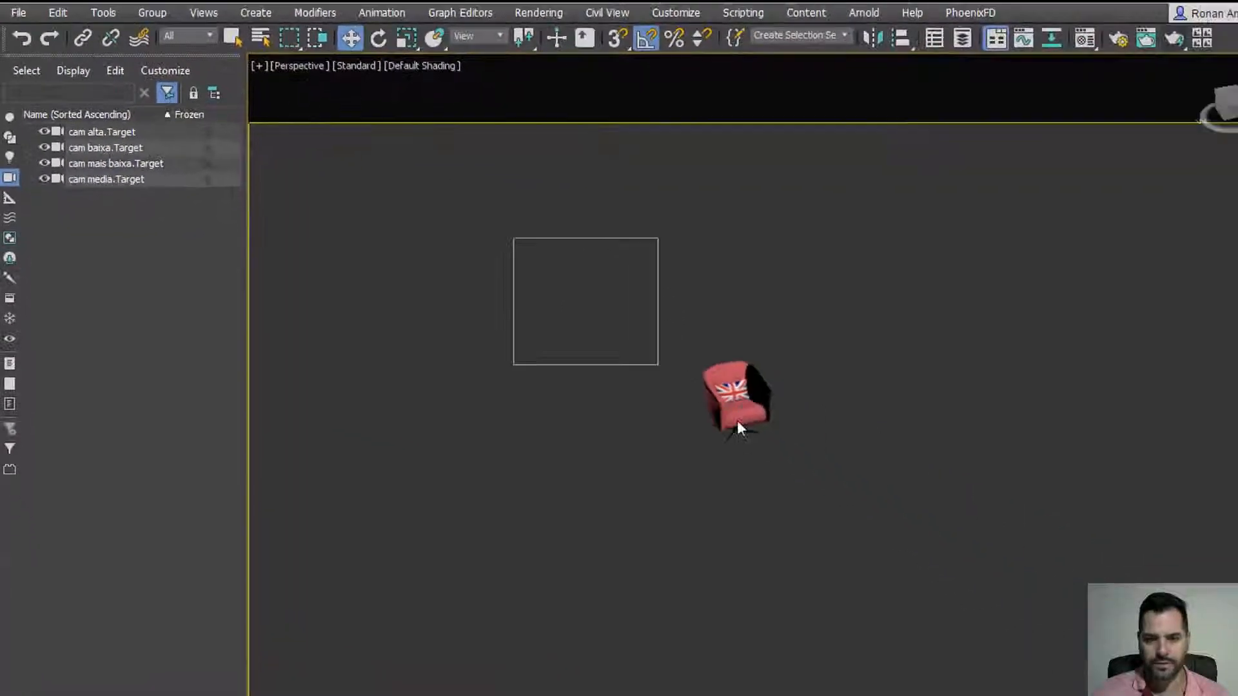
{"action": "left_click_drag", "start_coordinate": [737, 425], "coordinate": [845, 492]}
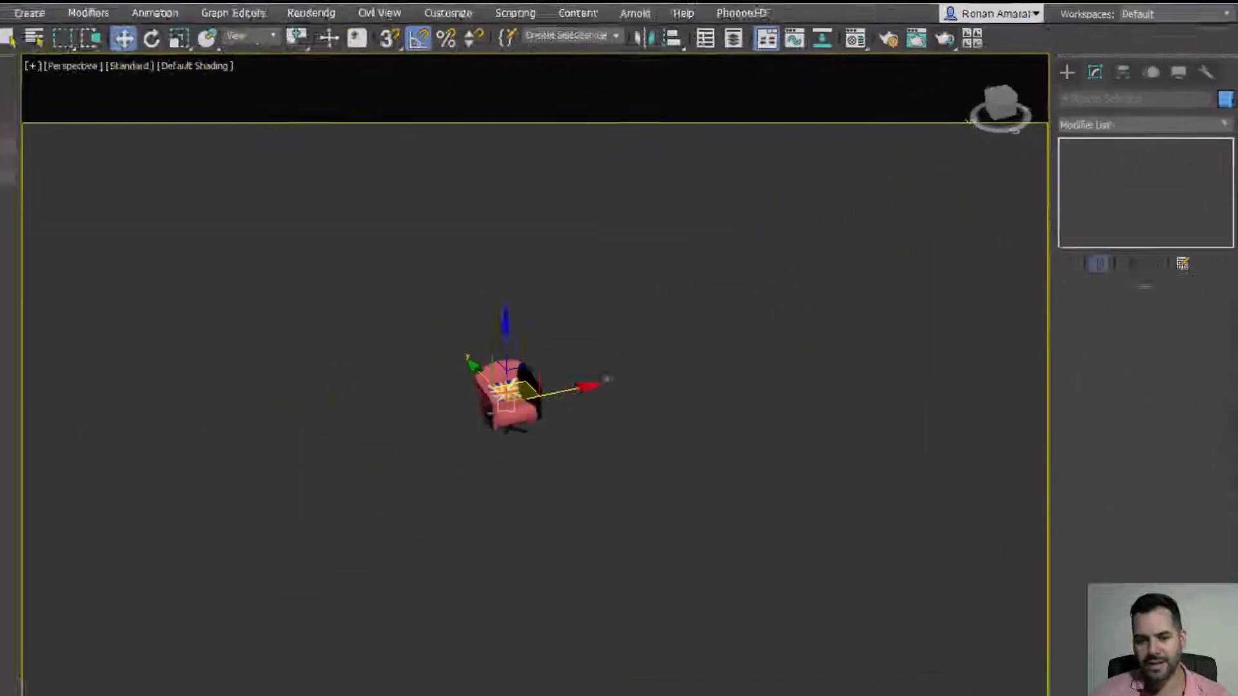
{"action": "left_click", "coordinate": [521, 390]}
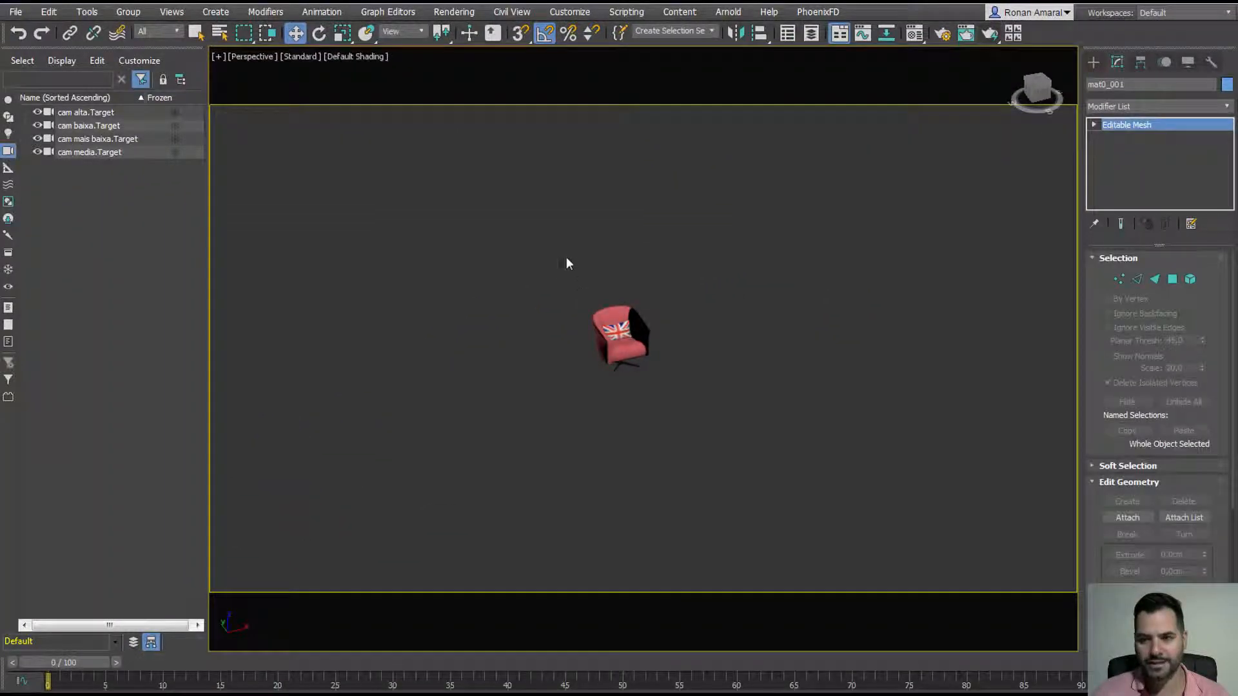
{"action": "left_click", "coordinate": [567, 263]}
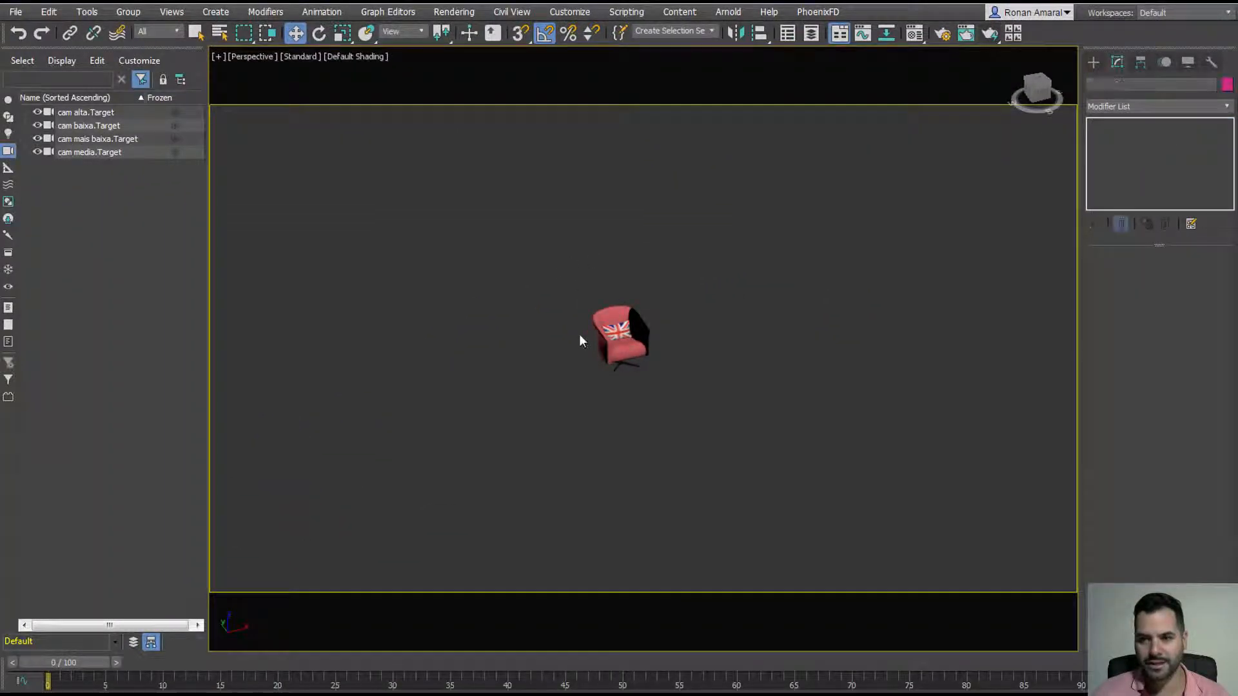
{"action": "left_click", "coordinate": [609, 336]}
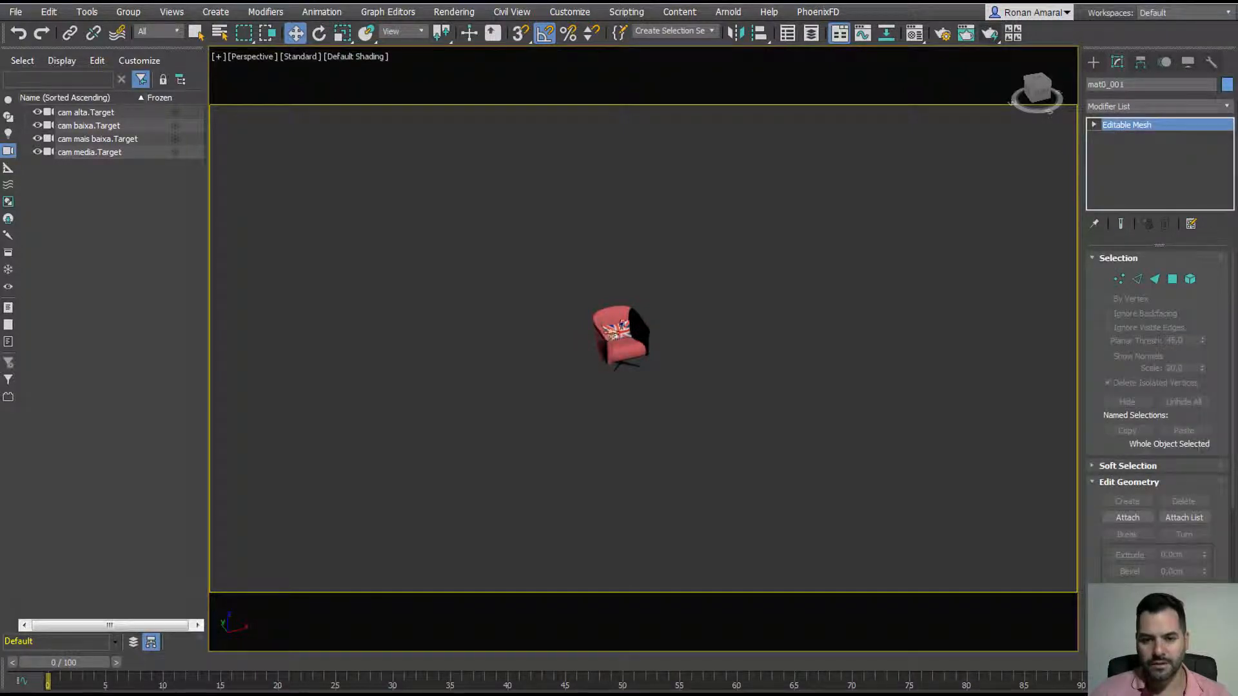
{"action": "left_click_drag", "start_coordinate": [624, 324], "coordinate": [519, 271]}
{"action": "left_click_drag", "start_coordinate": [619, 346], "coordinate": [712, 346]}
{"action": "left_click_drag", "start_coordinate": [635, 316], "coordinate": [611, 259]}
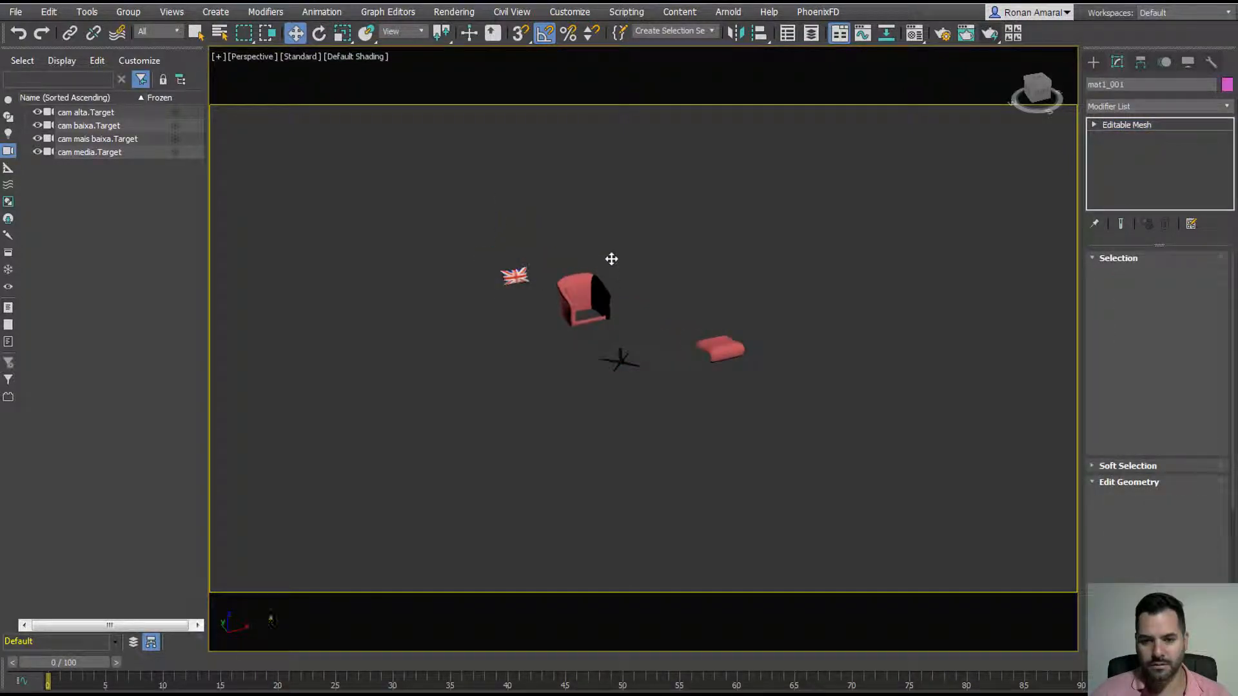
{"action": "left_click", "coordinate": [623, 354]}
{"action": "left_click", "coordinate": [613, 366]}
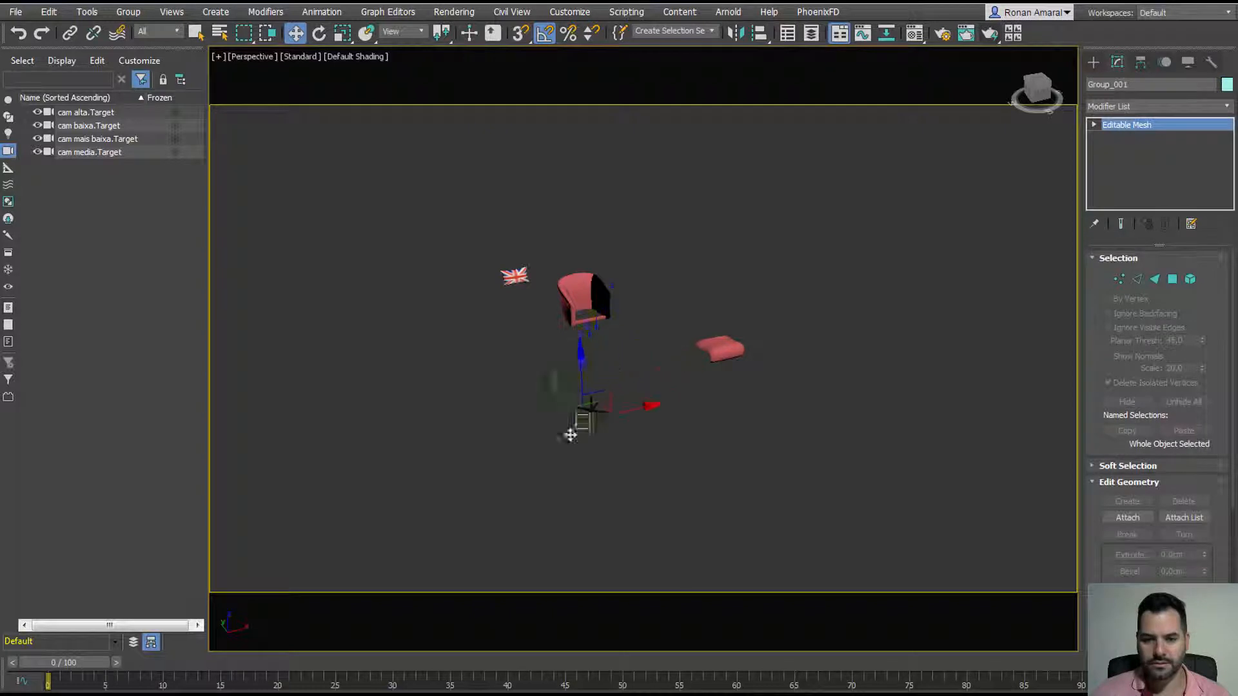
{"action": "key", "text": "ctrl+z"}
{"action": "key", "text": "ctrl+z"}
{"action": "key", "text": "ctrl+z"}
{"action": "key", "text": "ctrl+z"}
{"action": "key", "text": "ctrl+z"}
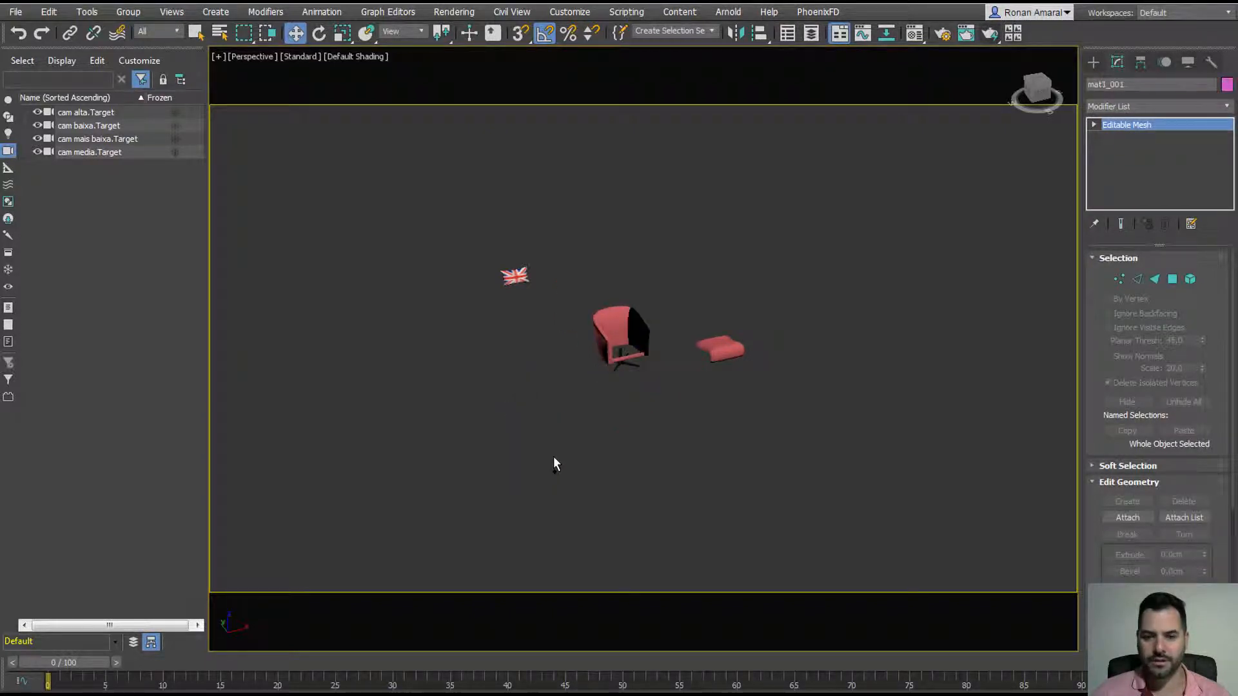
Step: Group the four chair parts as Group001 and unhide the white plane and cameras
{"action": "left_click_drag", "start_coordinate": [550, 300], "coordinate": [714, 425]}
{"action": "key", "text": "ctrl+g"}
{"action": "key", "text": "Return"}
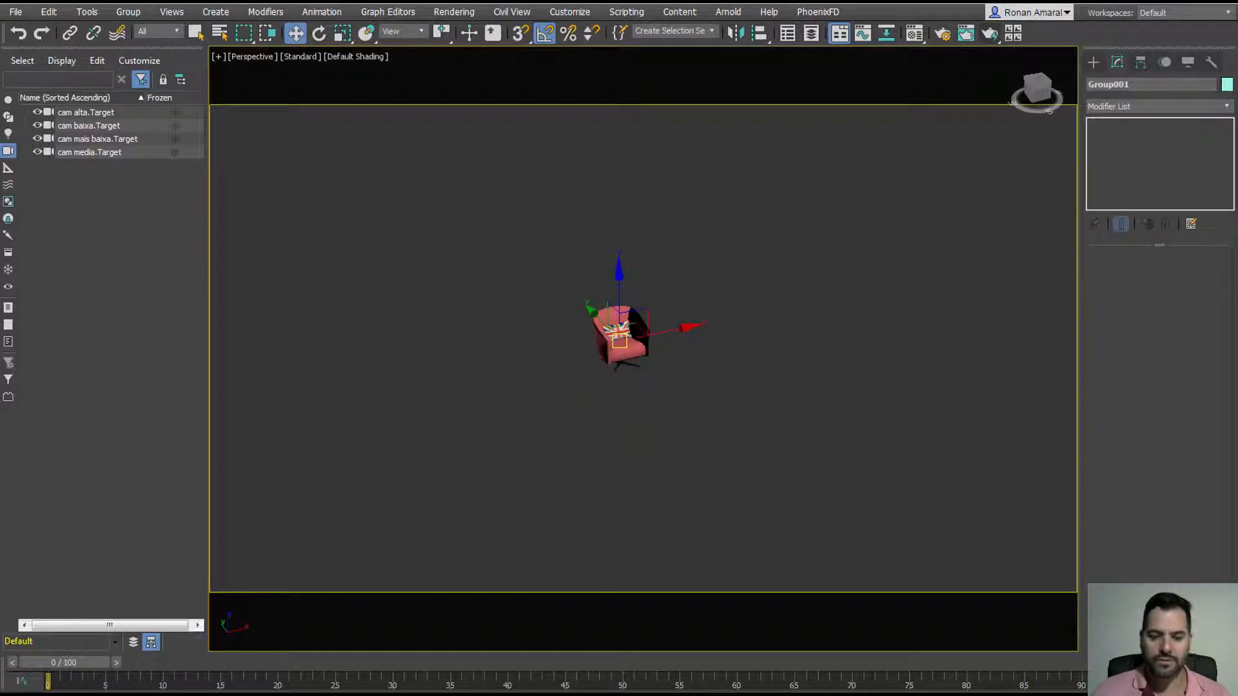
{"action": "key", "text": "alt+q"}
{"action": "scroll", "coordinate": [446, 405], "scroll_direction": "down", "scroll_amount": 5}
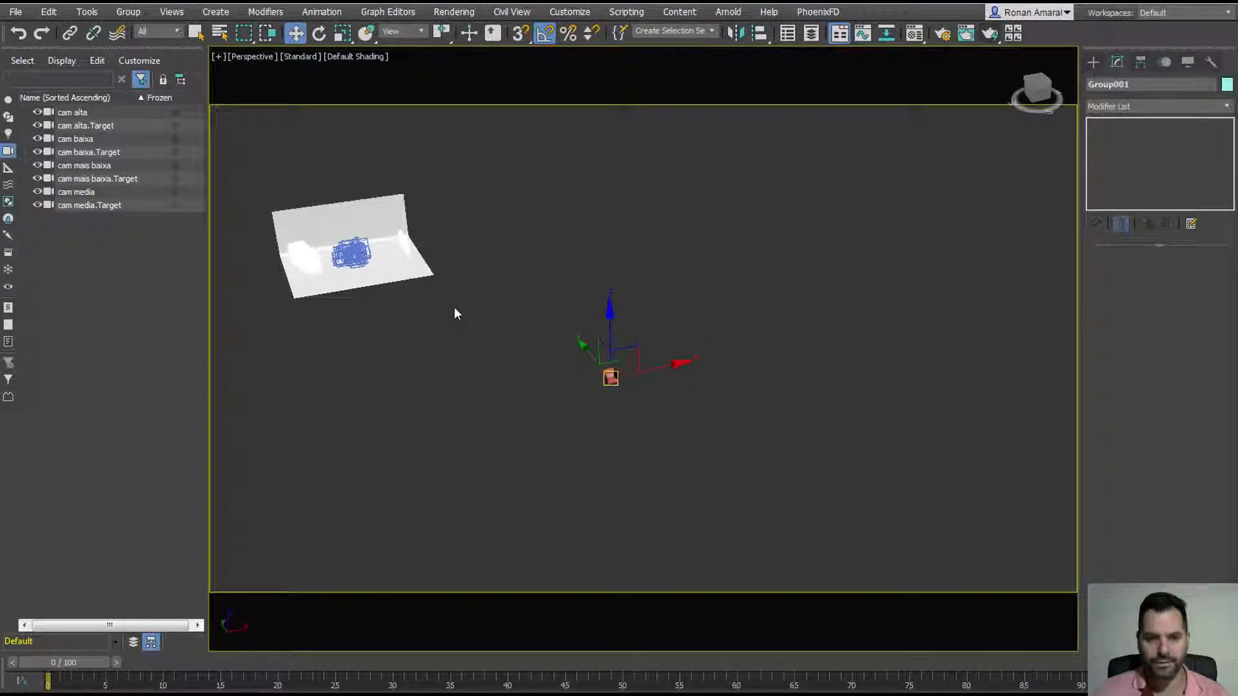
Step: In Top view, move the chair group onto the white plane
{"action": "key", "text": "t"}
{"action": "scroll", "coordinate": [458, 301], "scroll_direction": "down", "scroll_amount": 10}
{"action": "middle_click_drag", "start_coordinate": [467, 284], "coordinate": [553, 387]}
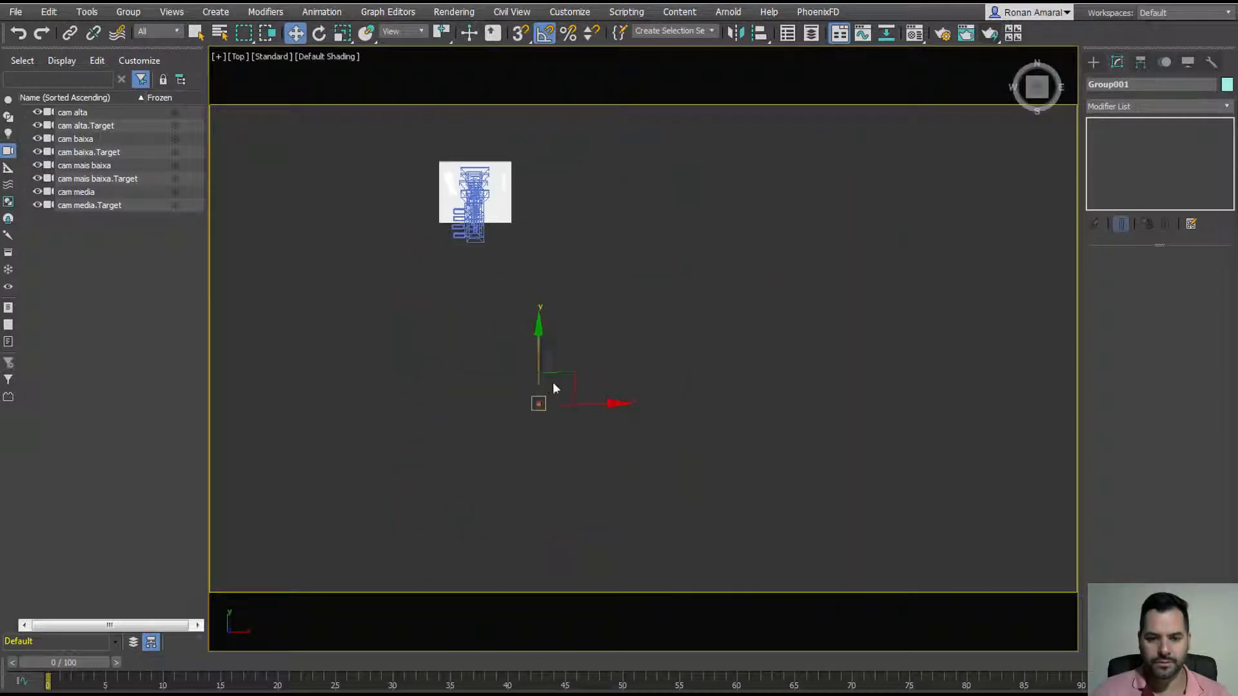
{"action": "left_click_drag", "start_coordinate": [568, 376], "coordinate": [503, 164]}
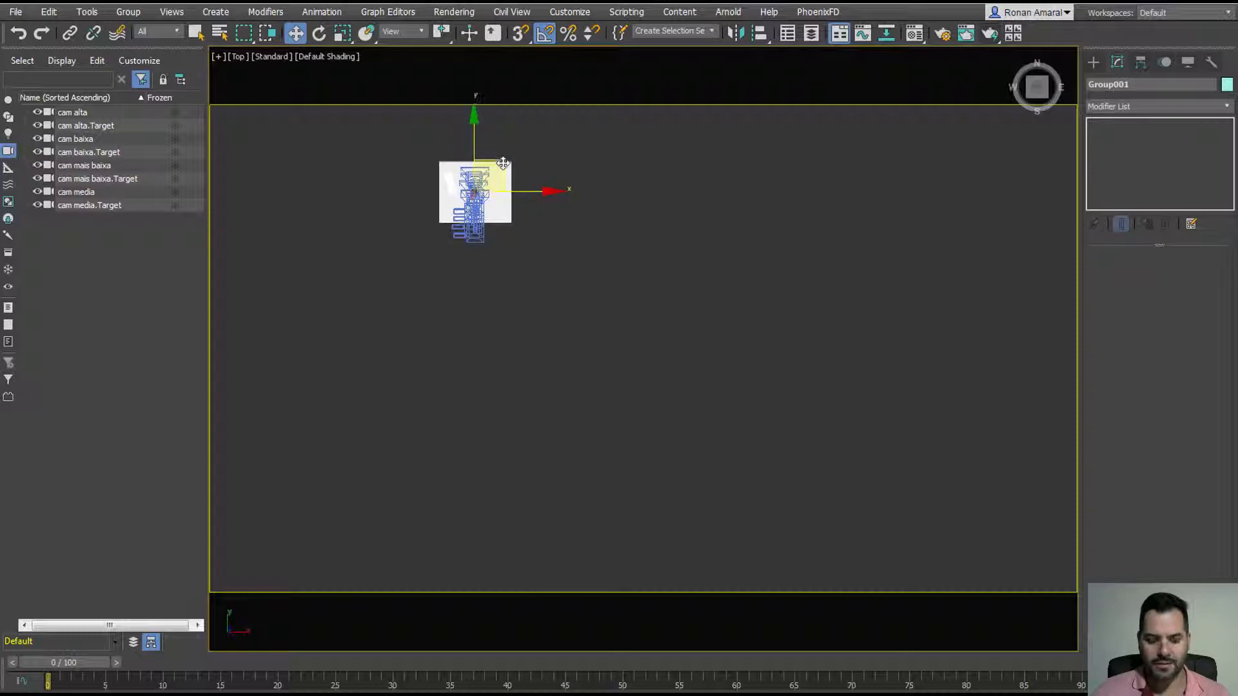
{"action": "key", "text": "z"}
{"action": "scroll", "coordinate": [576, 284], "scroll_direction": "down", "scroll_amount": 10}
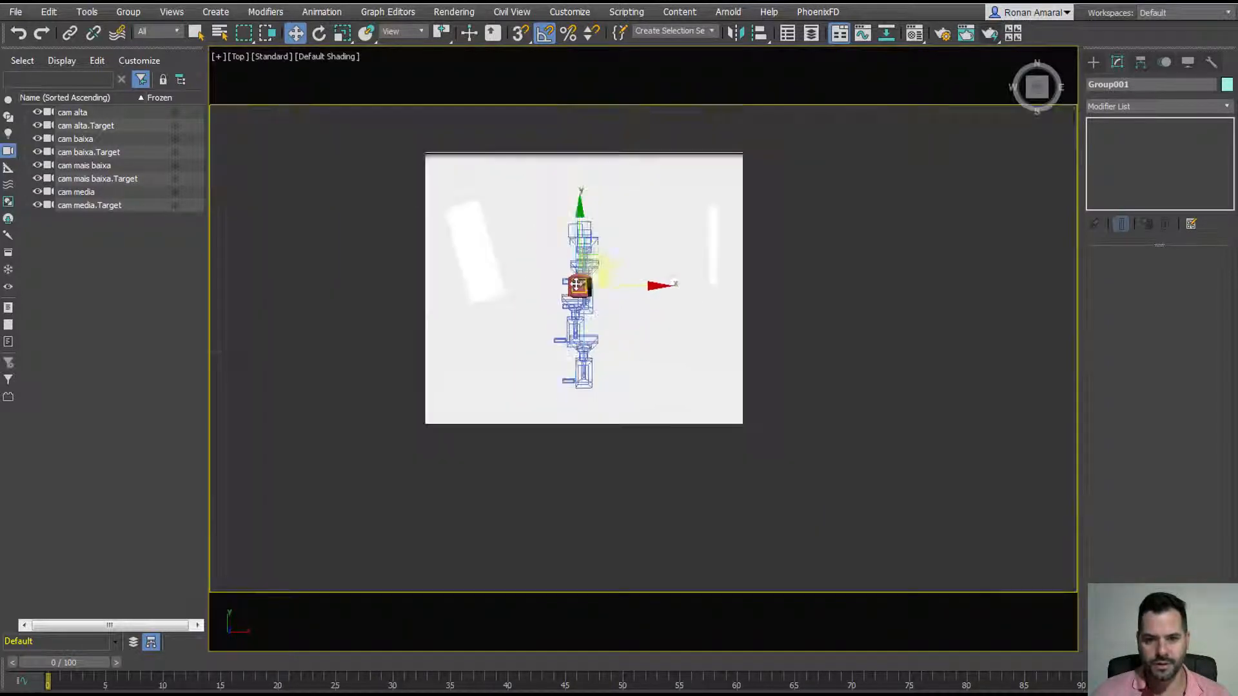
Step: In Front view, lower the chair group until its base rests on the floor, then nudge it on the plane
{"action": "key", "text": "f"}
{"action": "key", "text": "z"}
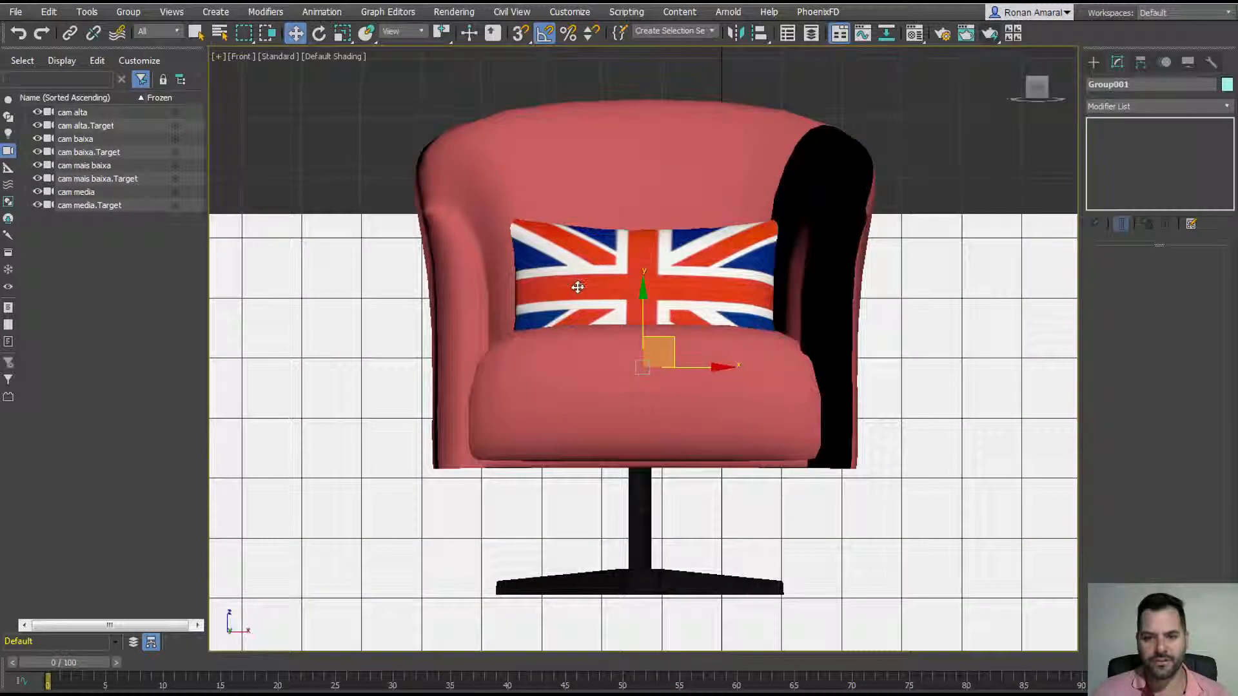
{"action": "scroll", "coordinate": [580, 294], "scroll_direction": "down", "scroll_amount": 6}
{"action": "middle_click_drag", "start_coordinate": [580, 294], "coordinate": [580, 213]}
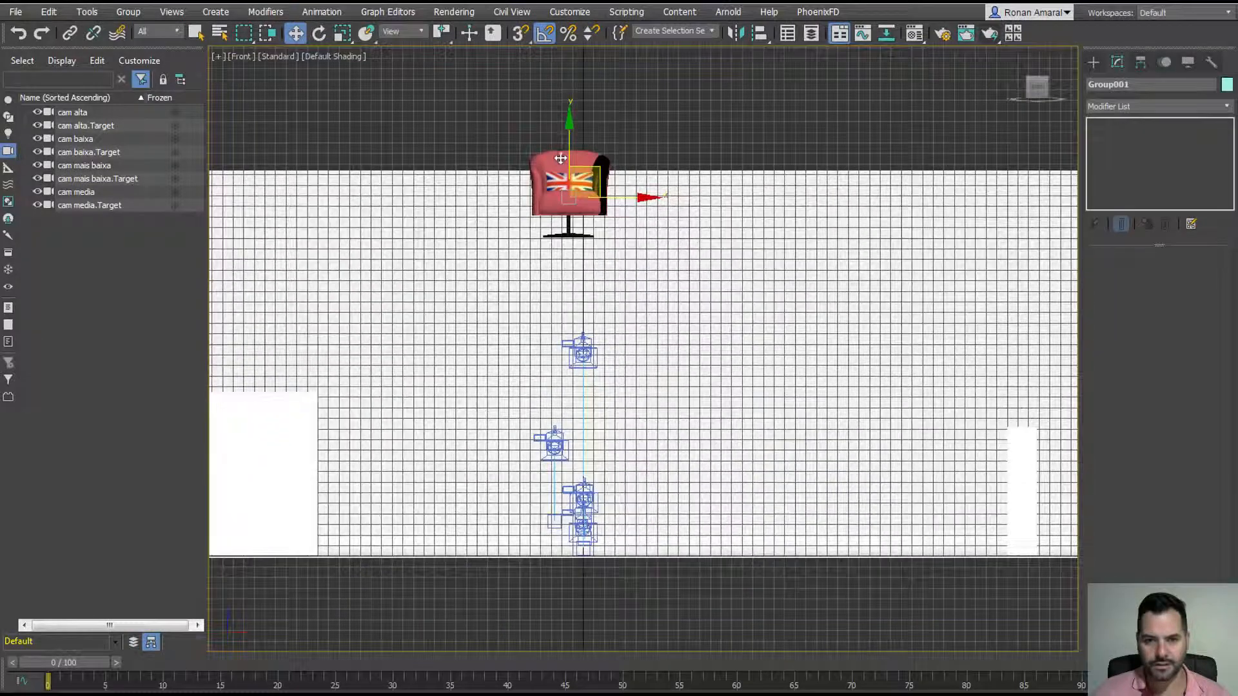
{"action": "left_click_drag", "start_coordinate": [589, 177], "coordinate": [589, 486]}
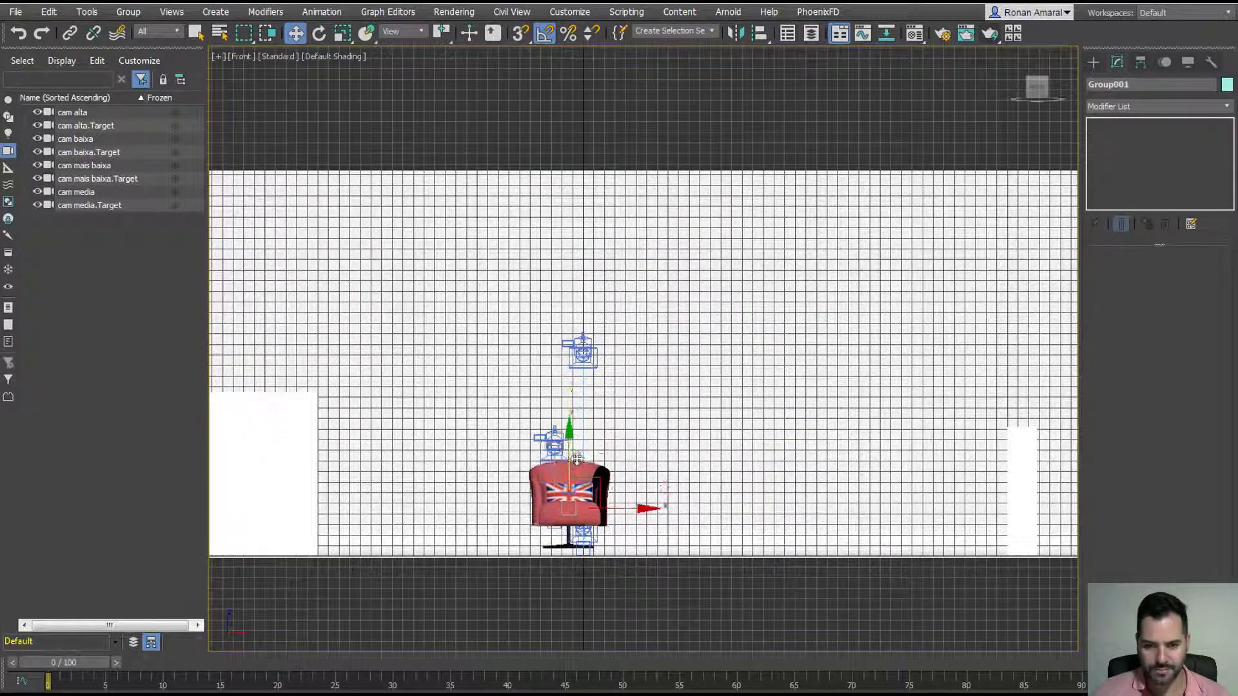
{"action": "scroll", "coordinate": [553, 445], "scroll_direction": "up", "scroll_amount": 10}
{"action": "scroll", "coordinate": [580, 296], "scroll_direction": "up", "scroll_amount": 3}
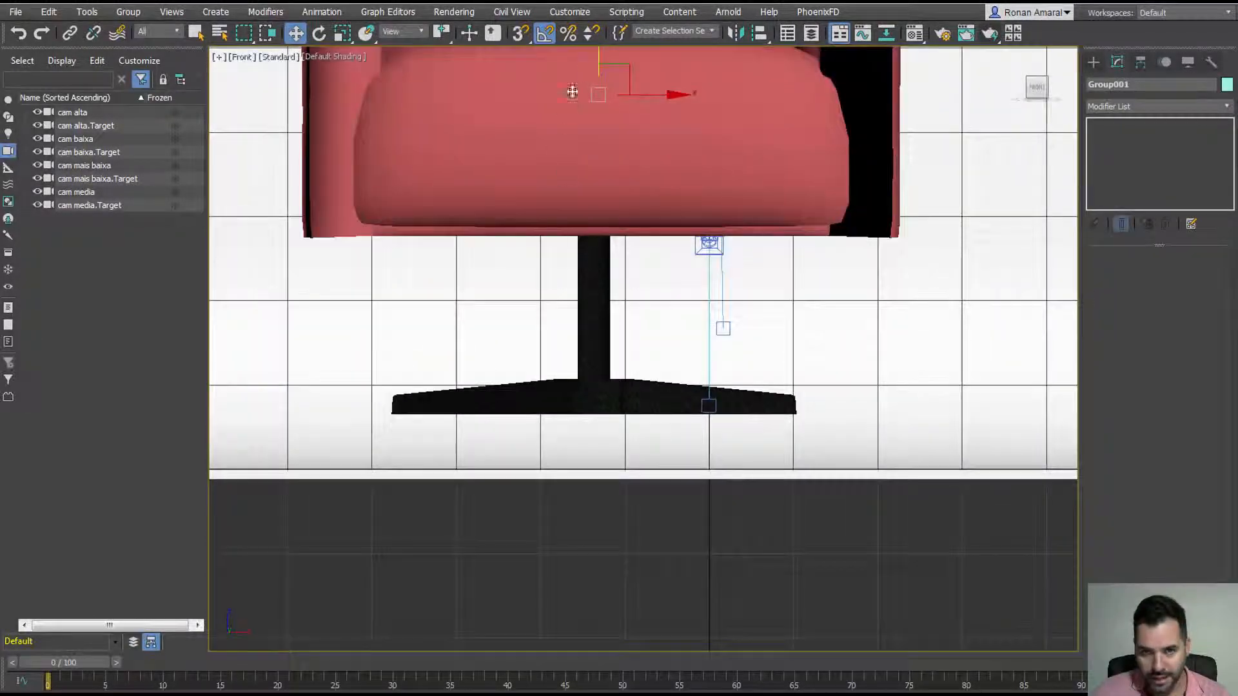
{"action": "left_click_drag", "start_coordinate": [594, 57], "coordinate": [624, 111]}
{"action": "scroll", "coordinate": [593, 217], "scroll_direction": "down", "scroll_amount": 9}
{"action": "middle_click_drag", "start_coordinate": [593, 217], "coordinate": [640, 345], "text": "alt"}
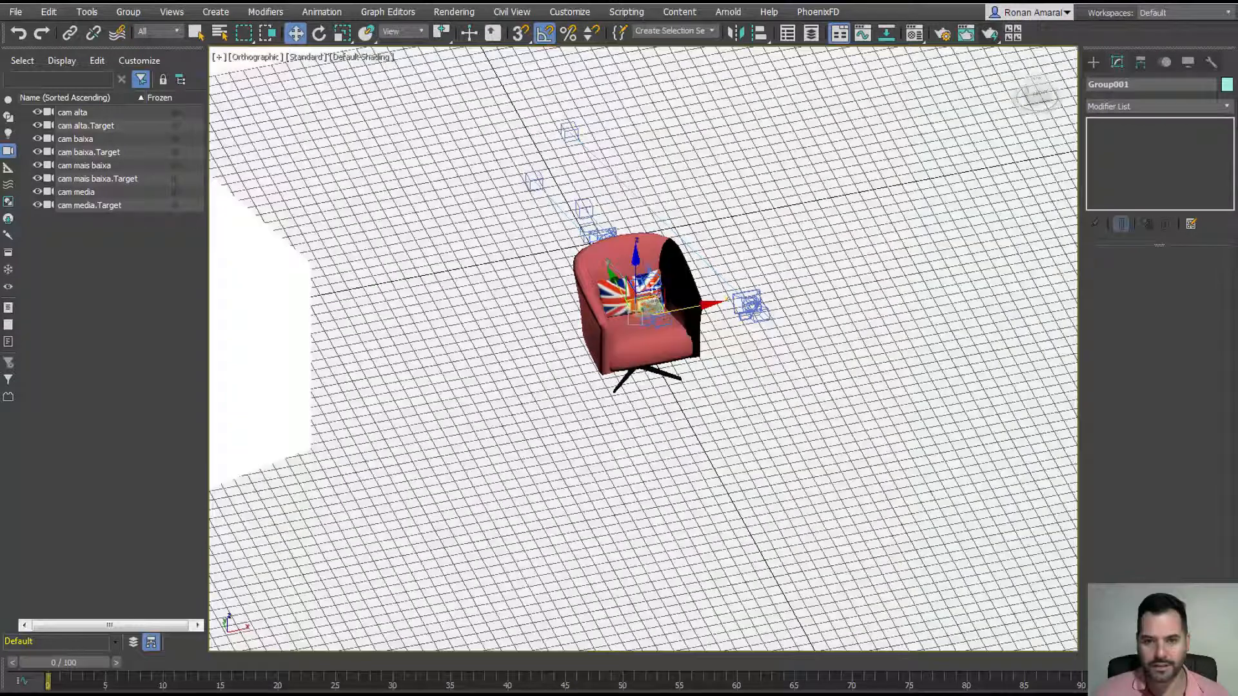
{"action": "left_click_drag", "start_coordinate": [635, 293], "coordinate": [591, 185]}
Step: View the scene through cam media and shift the chair group left in frame
{"action": "key", "text": "c"}
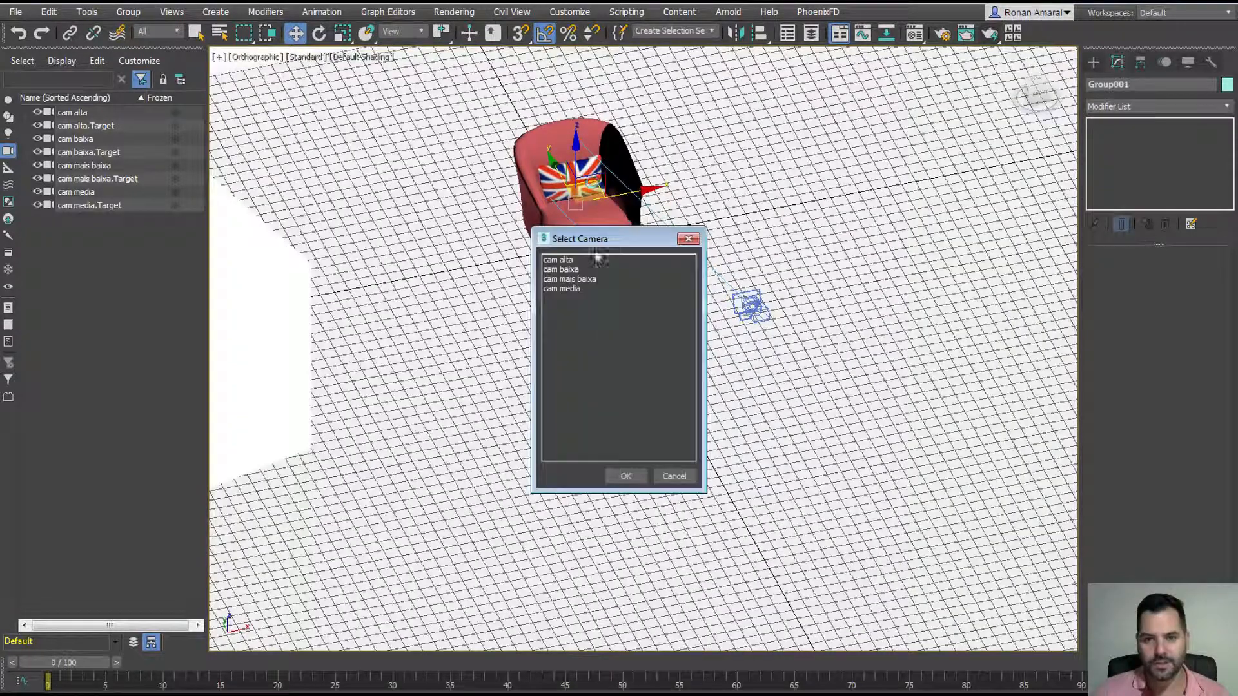
{"action": "double_click", "coordinate": [602, 289]}
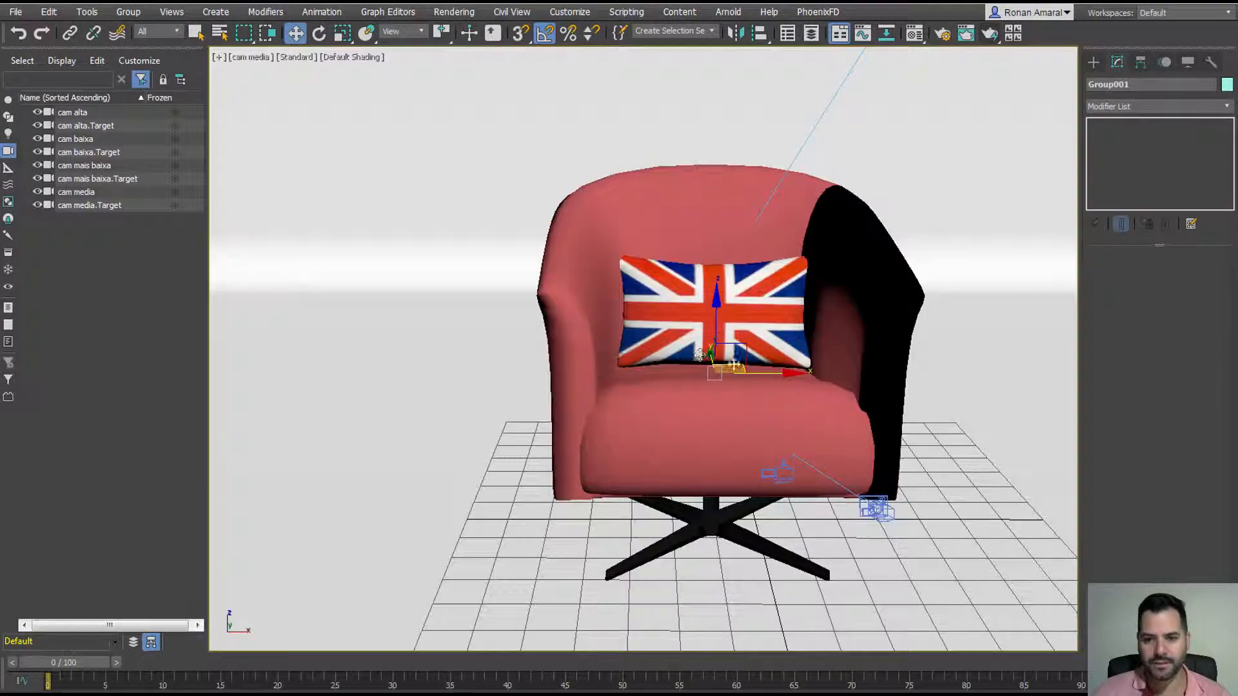
{"action": "left_click_drag", "start_coordinate": [728, 367], "coordinate": [632, 410]}
{"action": "key", "text": "e"}
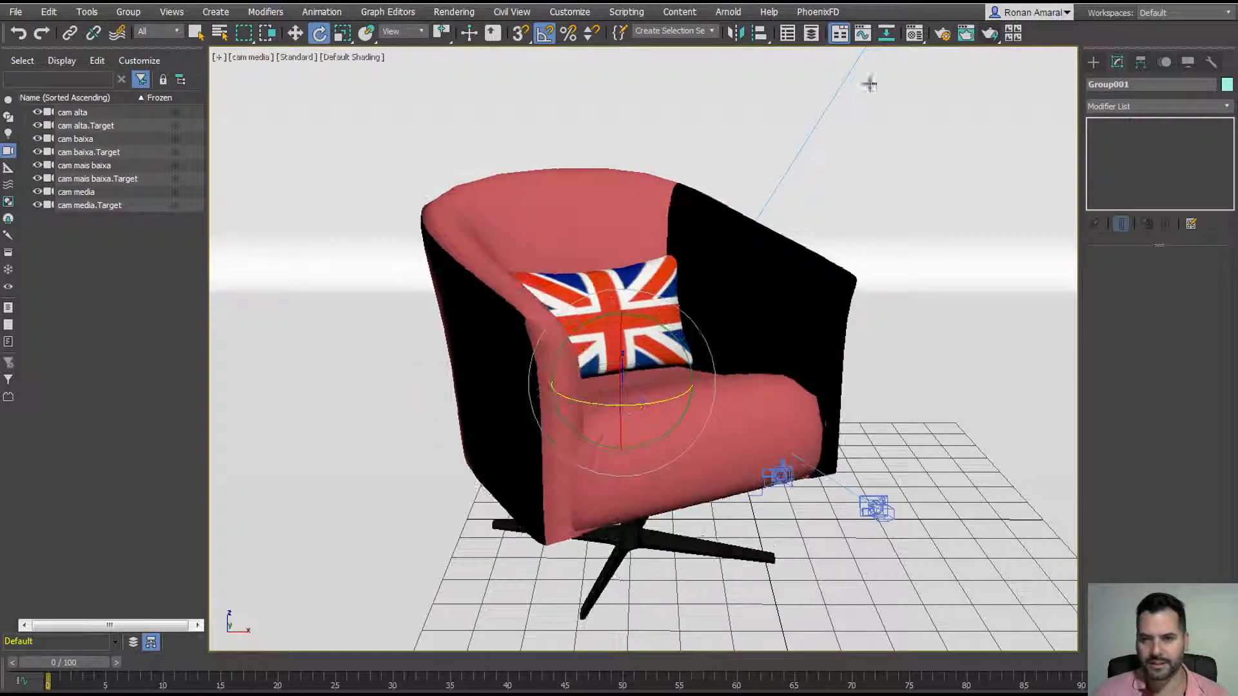
Step: Render the cam media view, close the V-Ray frame buffer, and hide the cameras with Shift+C
{"action": "left_click", "coordinate": [989, 33]}
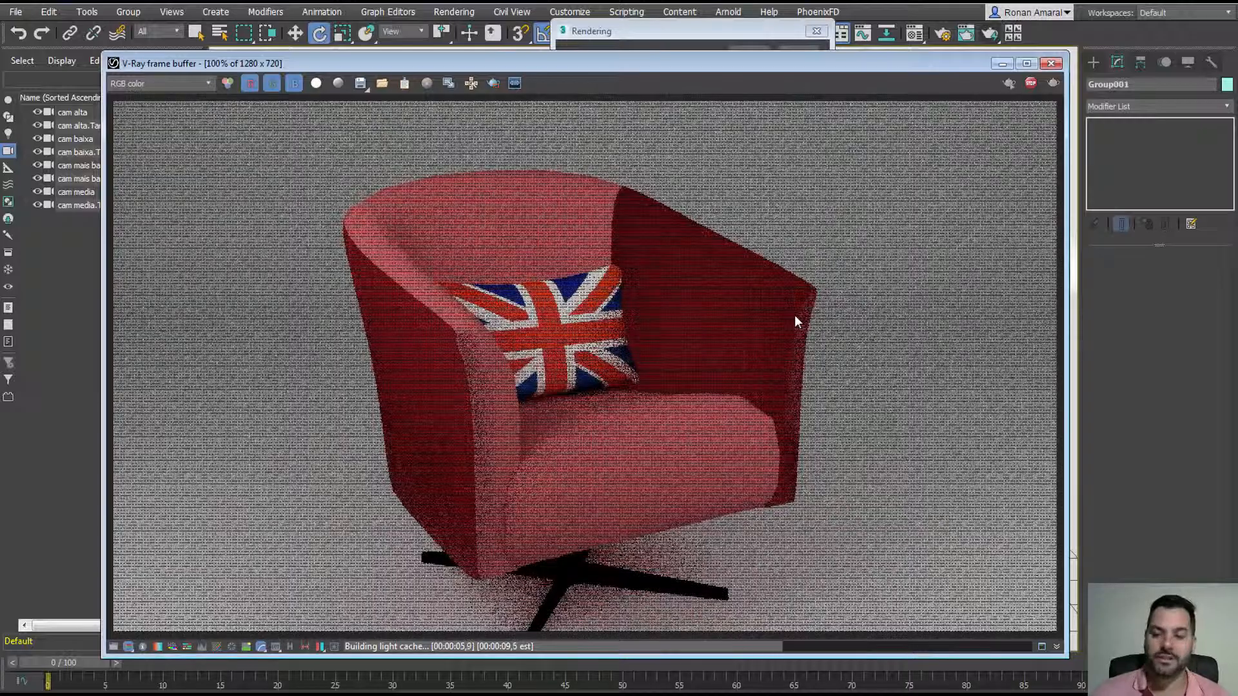
{"action": "left_click", "coordinate": [1050, 64]}
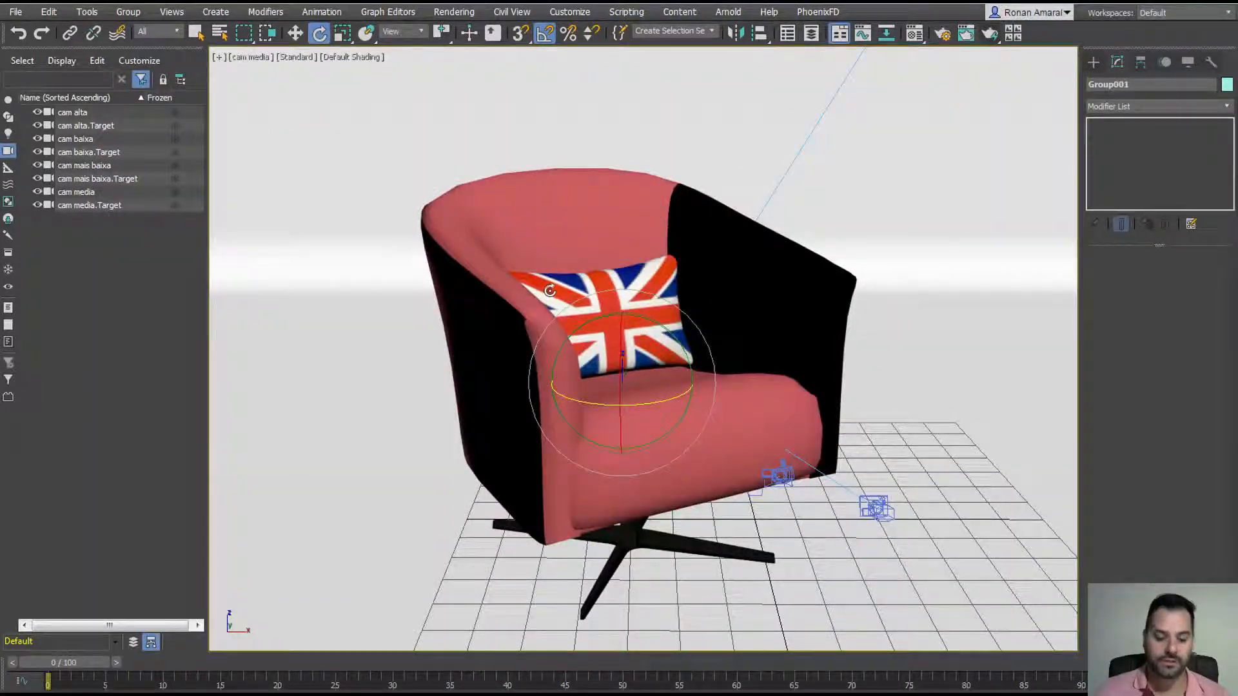
{"action": "key", "text": "q"}
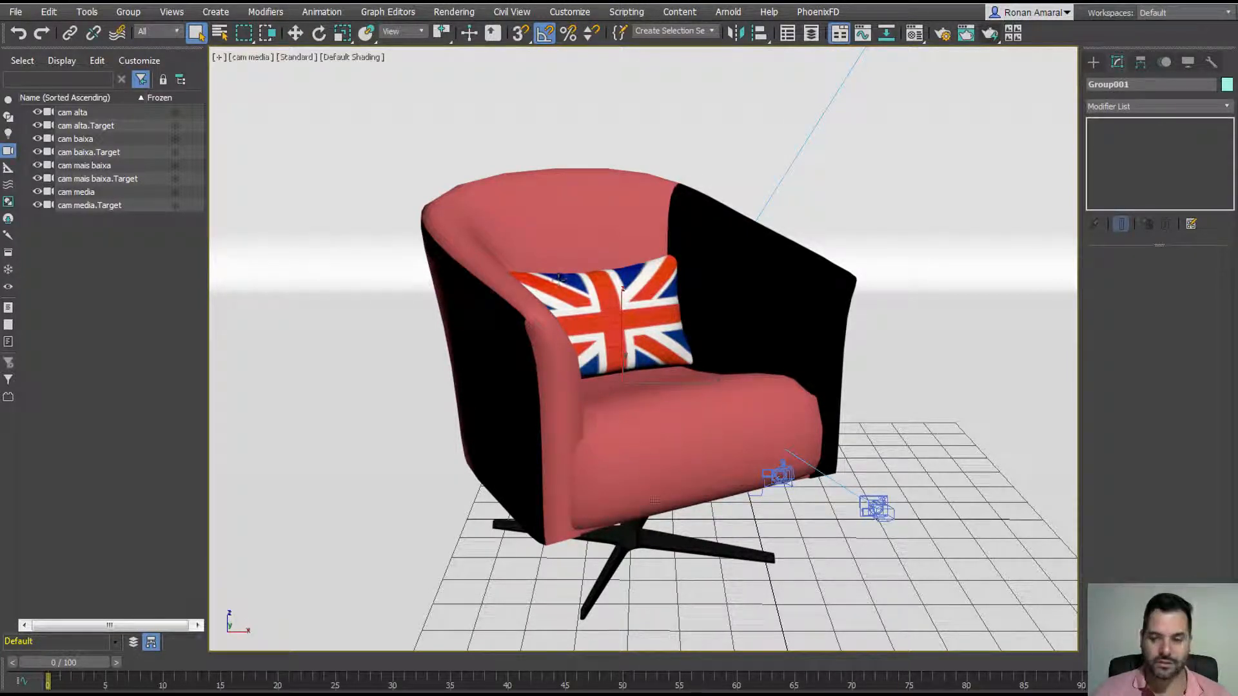
{"action": "key", "text": "shift+c"}
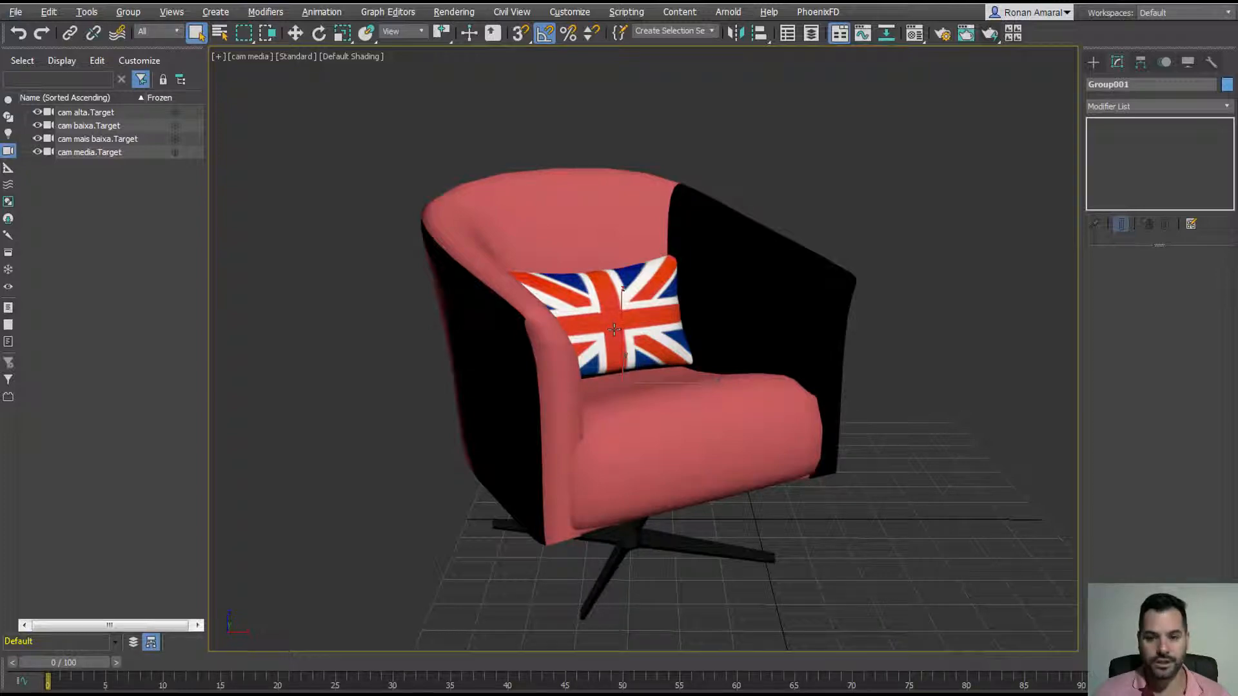
Step: Ungroup the armchair with Alt+Ctrl+G and select the chair shell mat0_001
{"action": "key", "text": "ctrl+alt+g"}
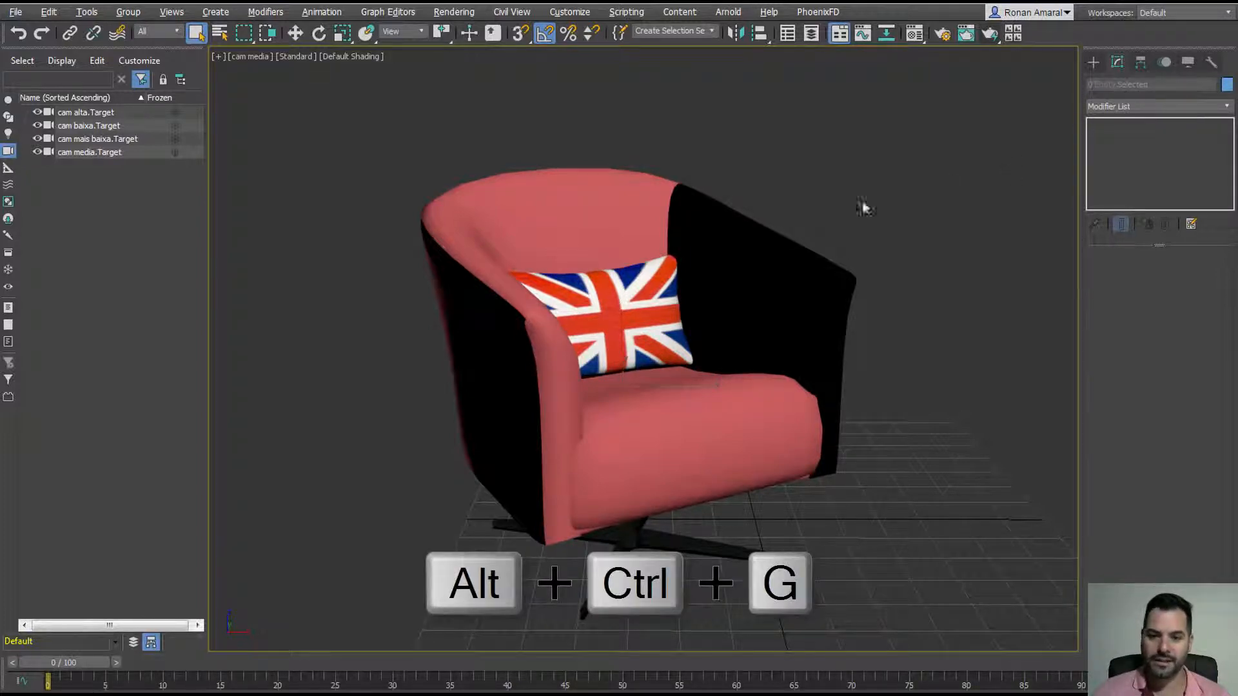
{"action": "left_click", "coordinate": [705, 269]}
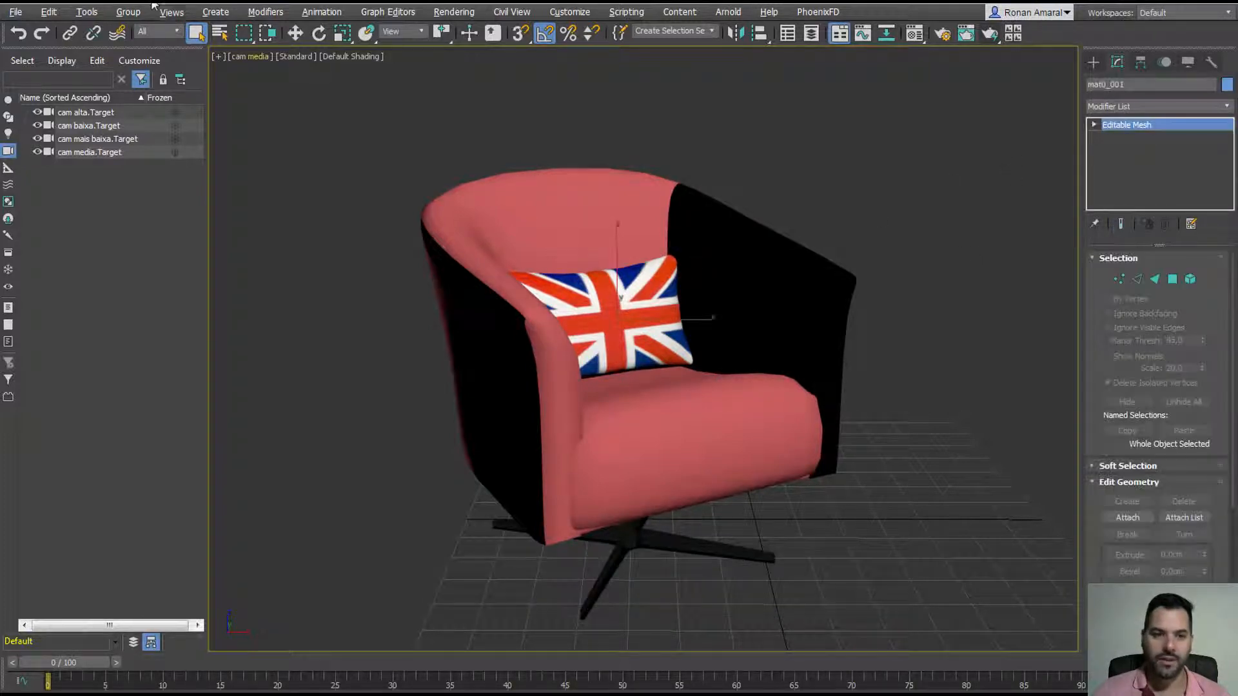
{"action": "left_click", "coordinate": [295, 33]}
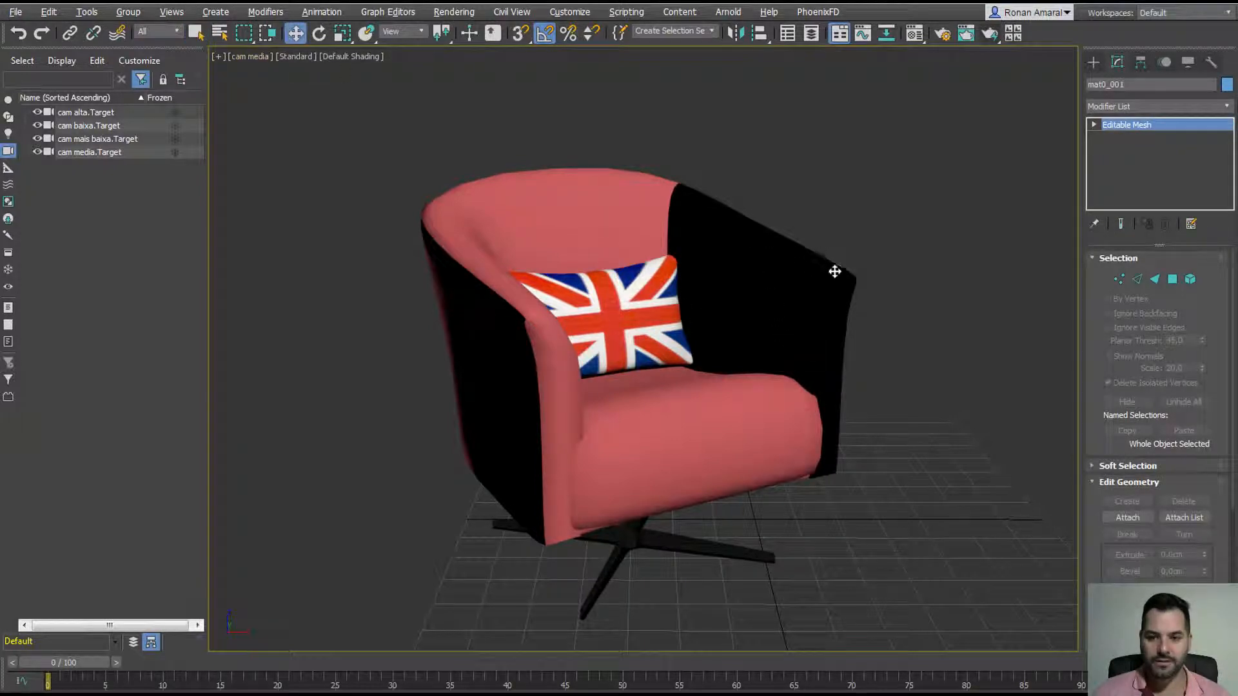
{"action": "left_click", "coordinate": [1093, 61]}
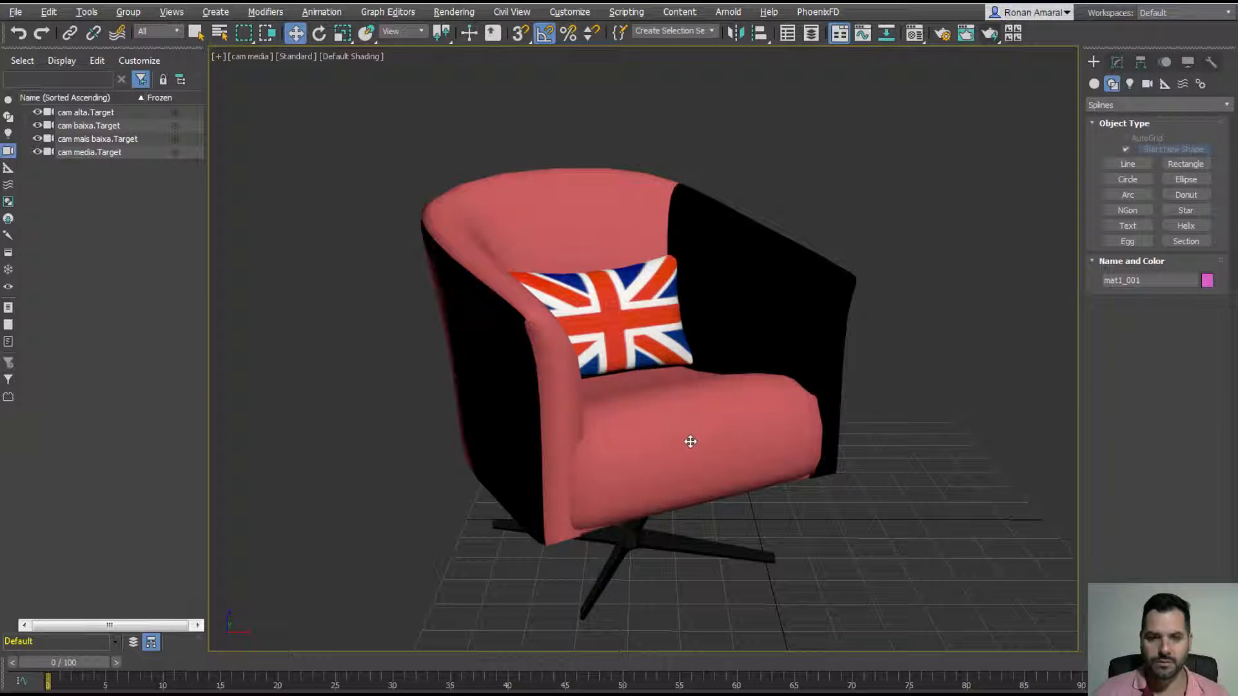
{"action": "left_click", "coordinate": [858, 279]}
{"action": "left_click", "coordinate": [1114, 63]}
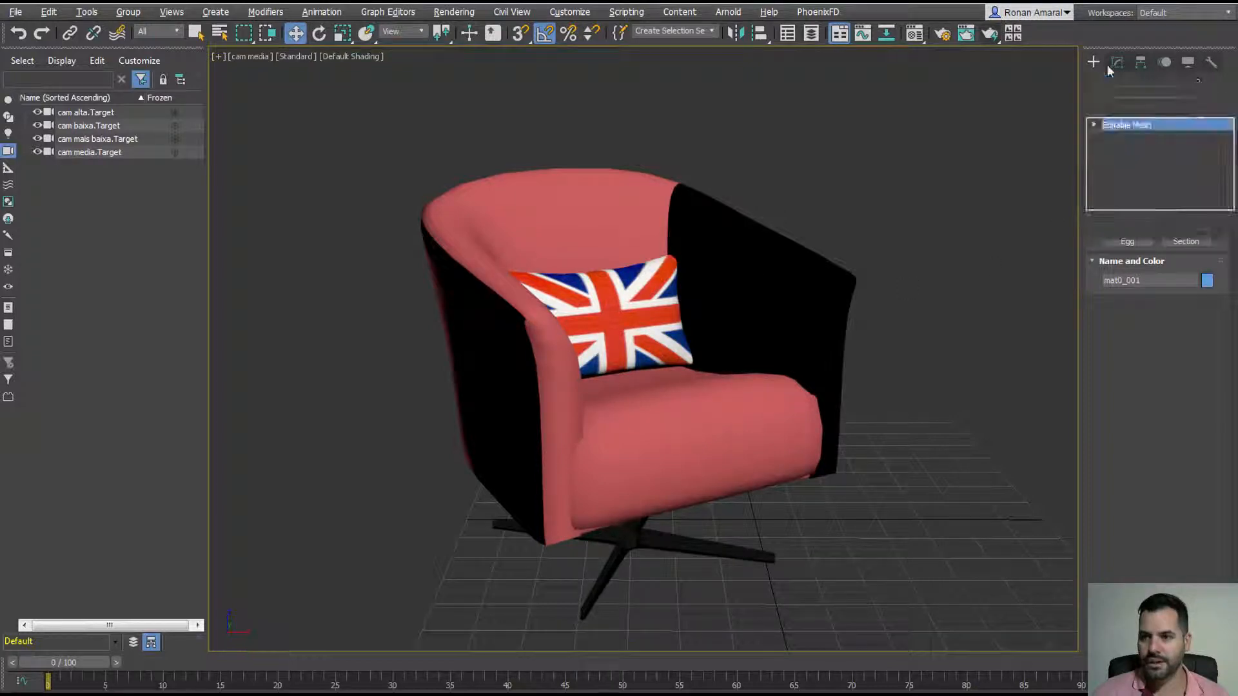
{"action": "left_click", "coordinate": [1094, 62]}
{"action": "left_click", "coordinate": [910, 241]}
{"action": "left_click", "coordinate": [814, 298]}
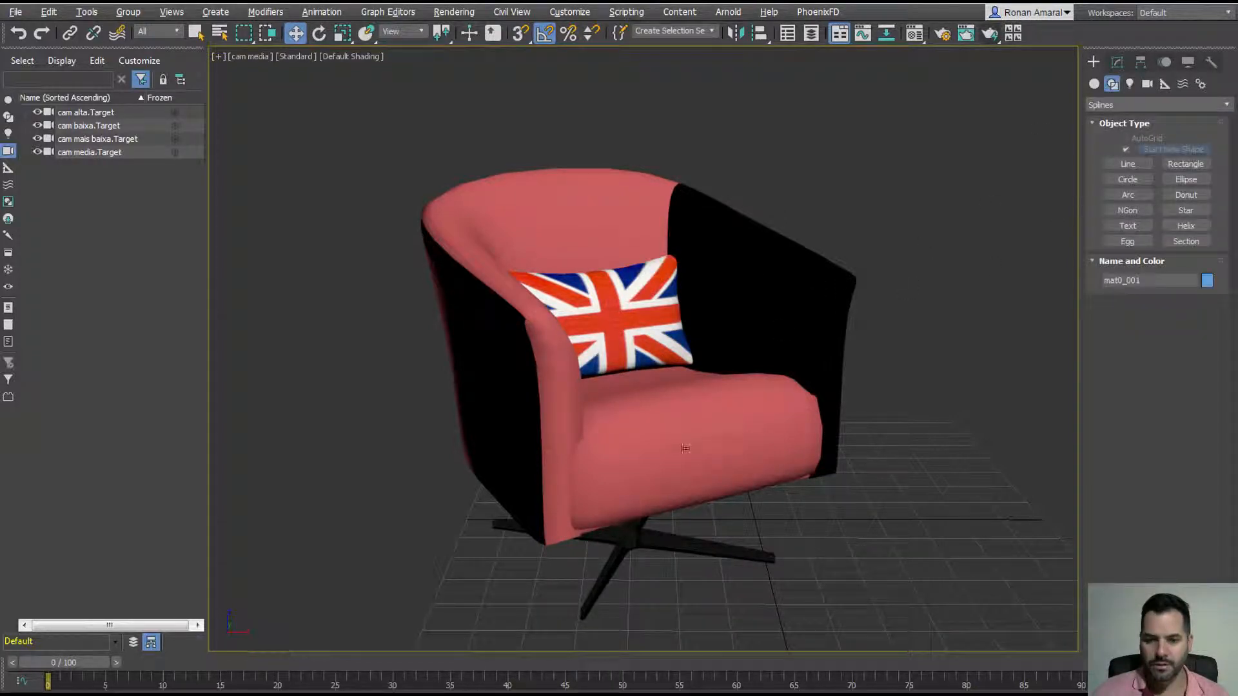
{"action": "left_click", "coordinate": [535, 436]}
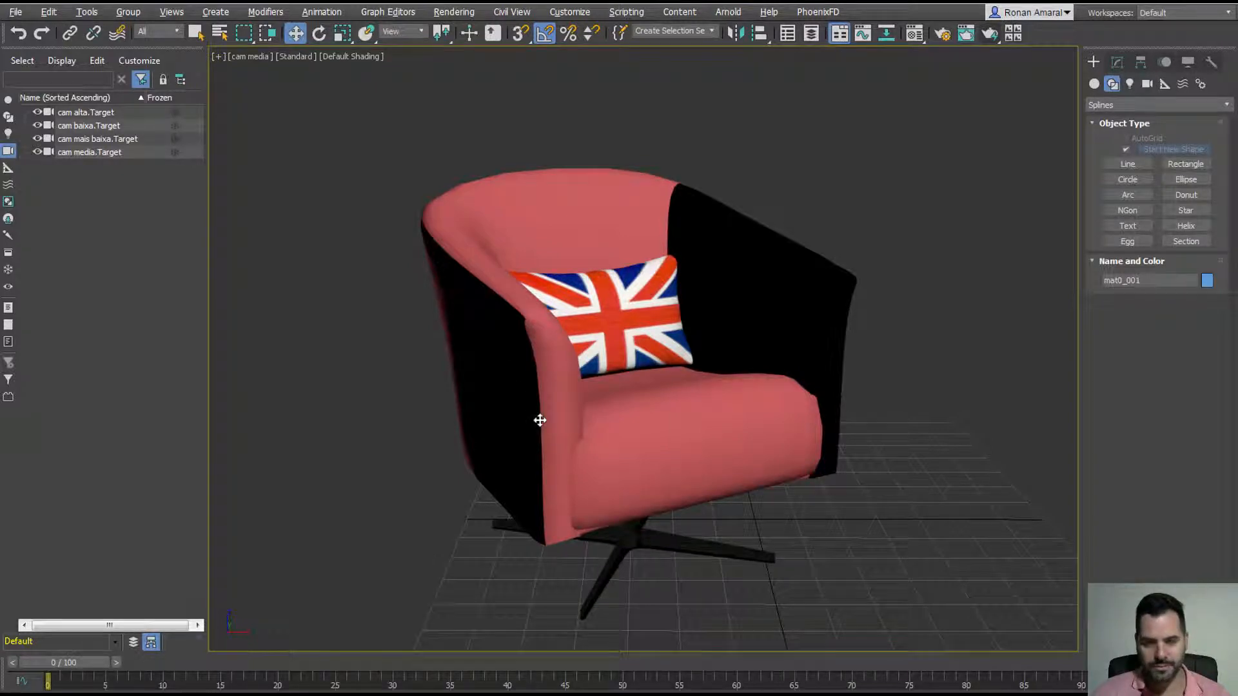
Step: In Top view, inspect the seat and armrest parts, undoing each test move
{"action": "key", "text": "t"}
{"action": "scroll", "coordinate": [539, 419], "scroll_direction": "down", "scroll_amount": 6}
{"action": "scroll", "coordinate": [448, 470], "scroll_direction": "down", "scroll_amount": 5}
{"action": "middle_click_drag", "start_coordinate": [447, 469], "coordinate": [548, 364]}
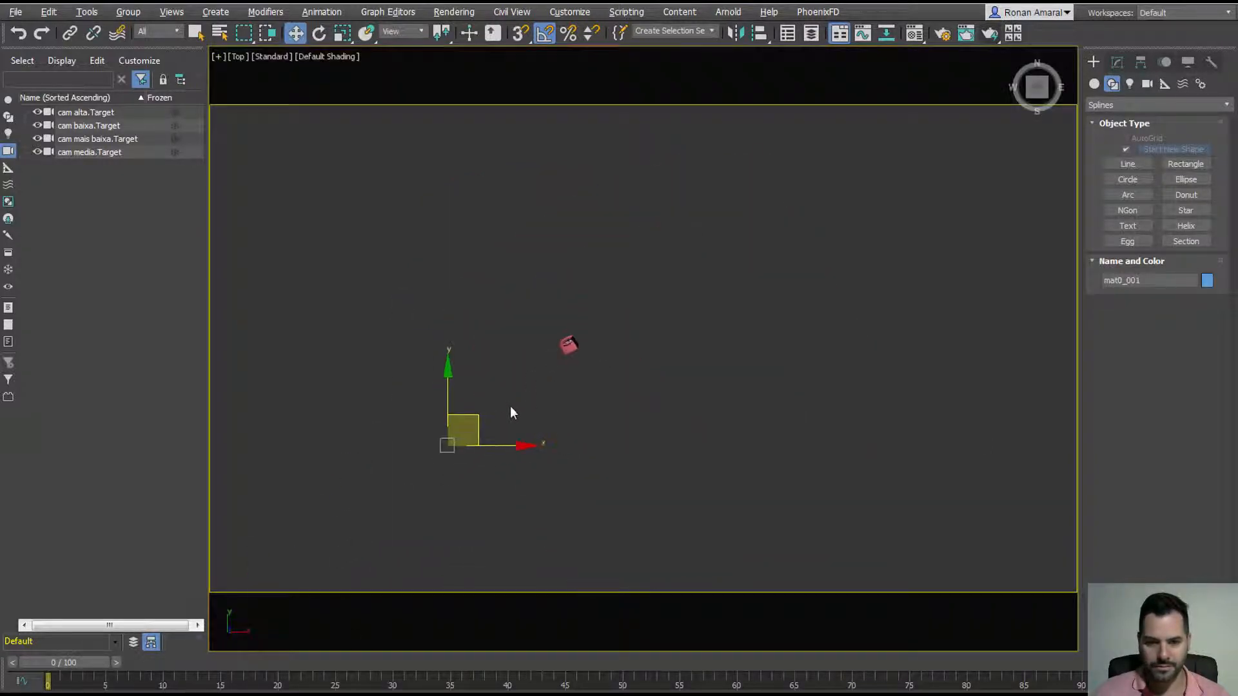
{"action": "left_click_drag", "start_coordinate": [471, 423], "coordinate": [465, 344]}
{"action": "left_click", "coordinate": [569, 350]}
{"action": "key", "text": "ctrl+z"}
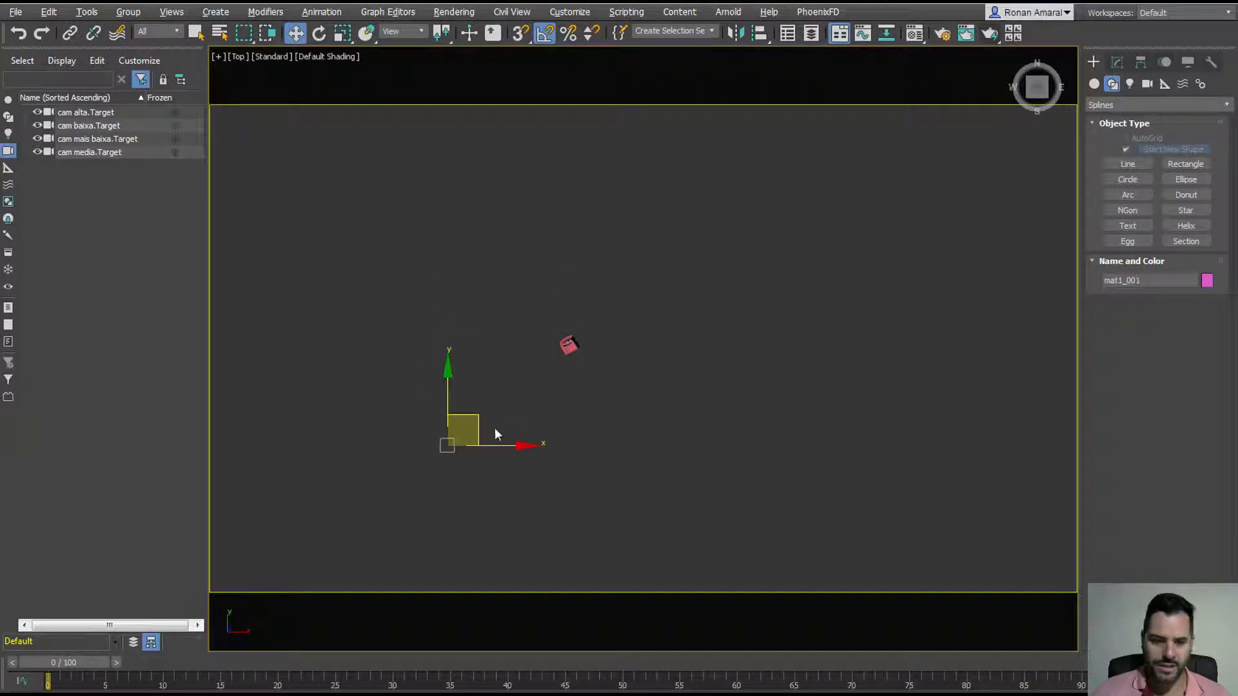
{"action": "left_click", "coordinate": [494, 433]}
{"action": "key", "text": "z"}
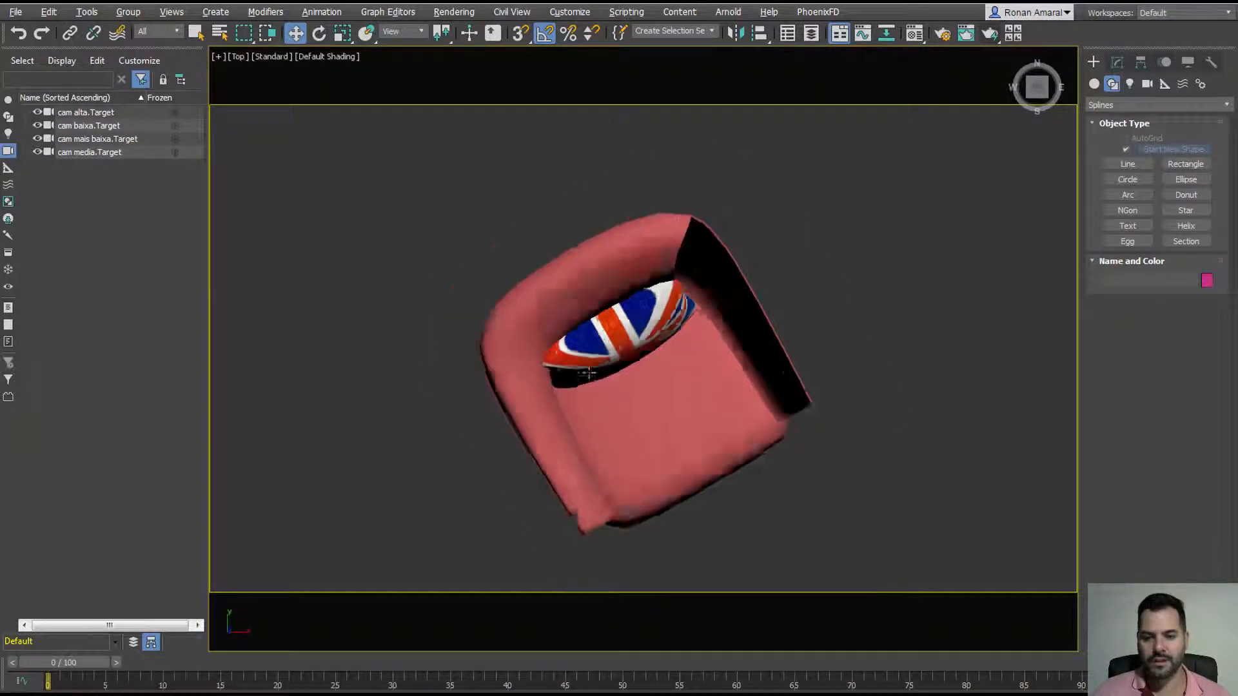
{"action": "scroll", "coordinate": [588, 372], "scroll_direction": "down", "scroll_amount": 2}
{"action": "left_click_drag", "start_coordinate": [657, 385], "coordinate": [785, 337]}
{"action": "key", "text": "ctrl+z"}
{"action": "left_click_drag", "start_coordinate": [580, 312], "coordinate": [569, 246]}
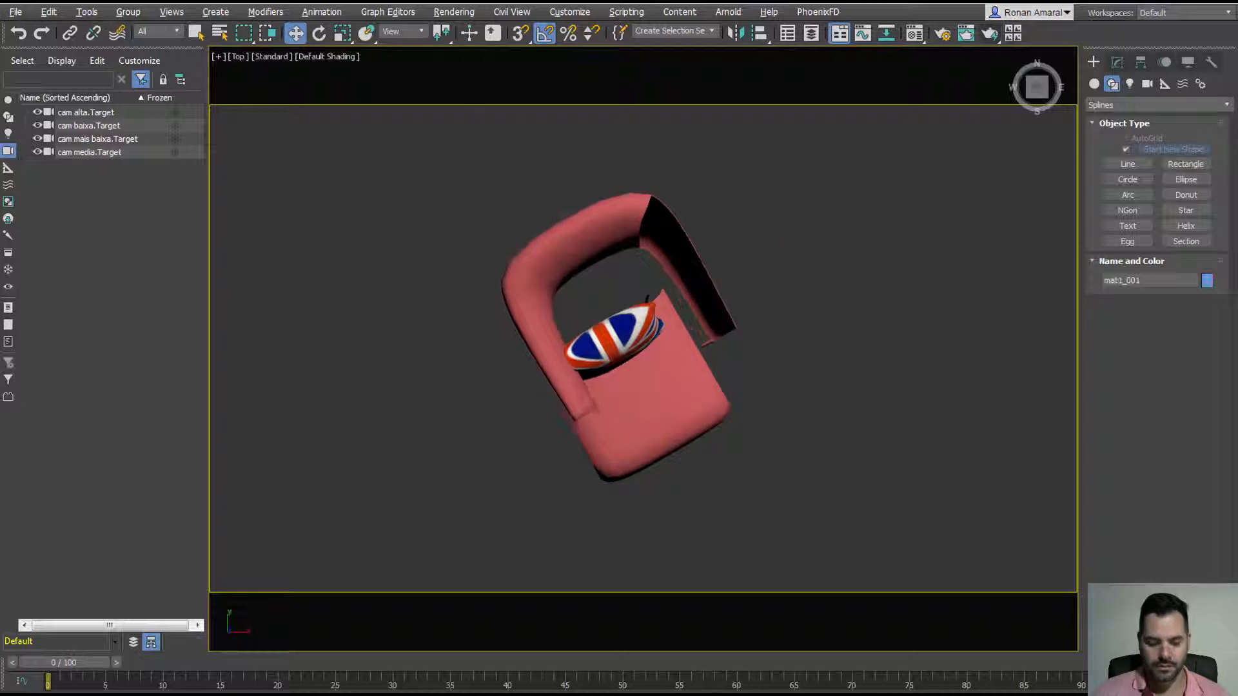
{"action": "key", "text": "ctrl+z"}
Step: Switch back to the cam media view and select a chair part
{"action": "key", "text": "c"}
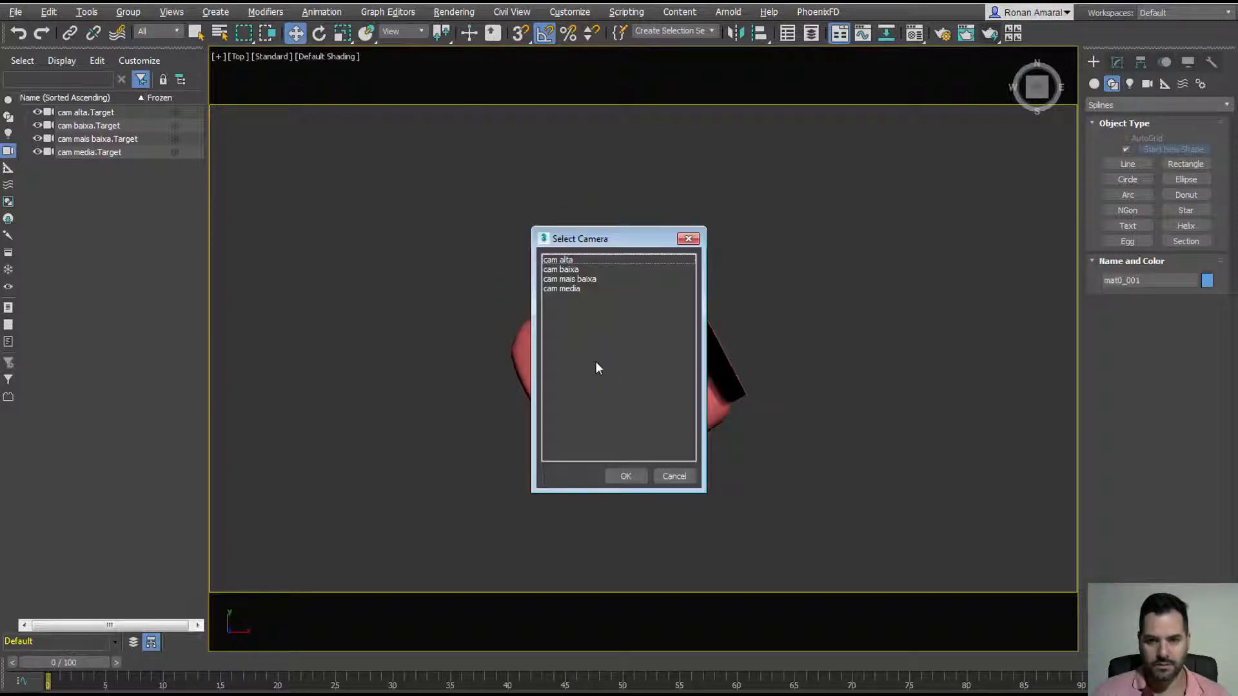
{"action": "double_click", "coordinate": [575, 287]}
{"action": "left_click", "coordinate": [643, 274]}
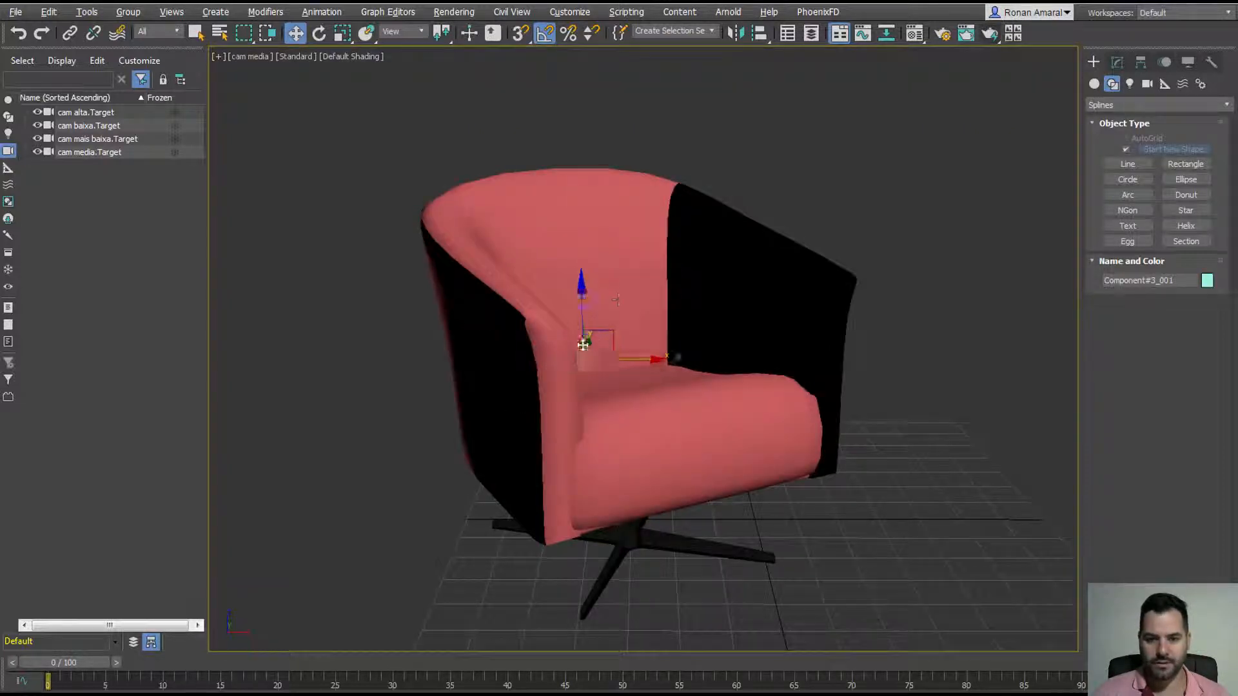
Step: Undo to restore the Union Jack cushion onto the chair, then box-select the whole chair
{"action": "key", "text": "ctrl+z"}
{"action": "key", "text": "ctrl+z"}
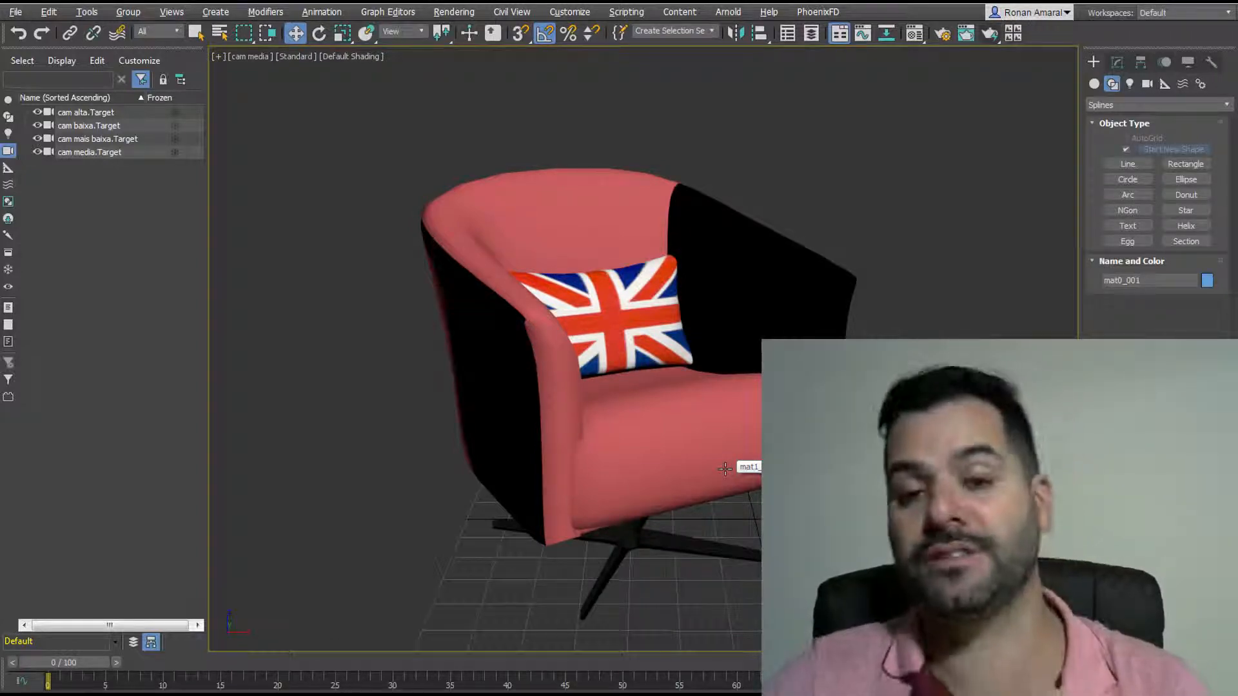
{"action": "left_click_drag", "start_coordinate": [341, 105], "coordinate": [935, 635]}
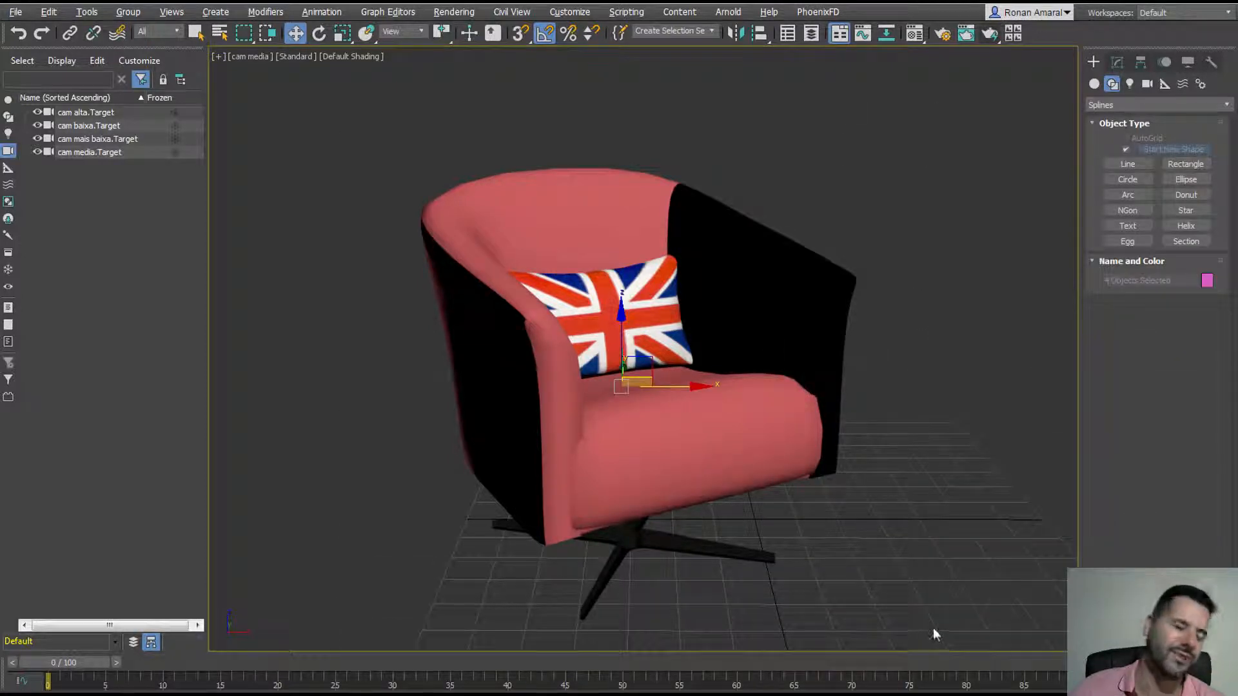
Step: Select all four chair parts and use Affect Pivot Only > Center to Object on each pivot
{"action": "left_click_drag", "start_coordinate": [301, 122], "coordinate": [896, 644]}
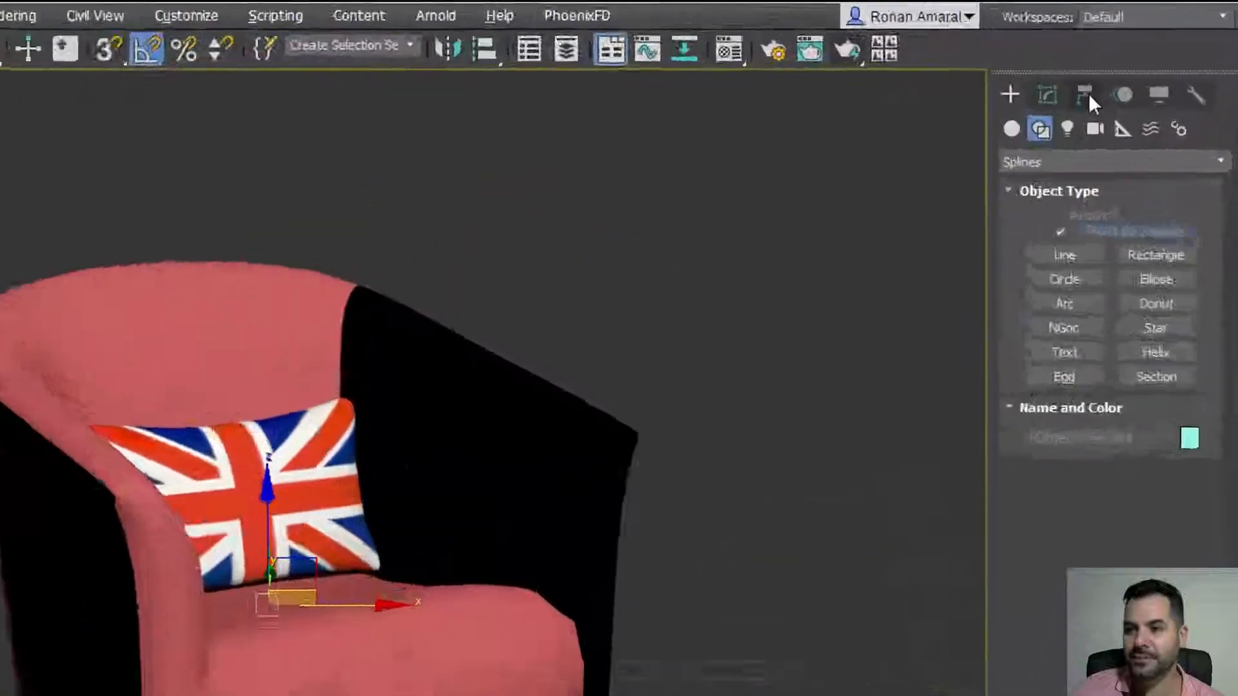
{"action": "left_click", "coordinate": [1141, 63]}
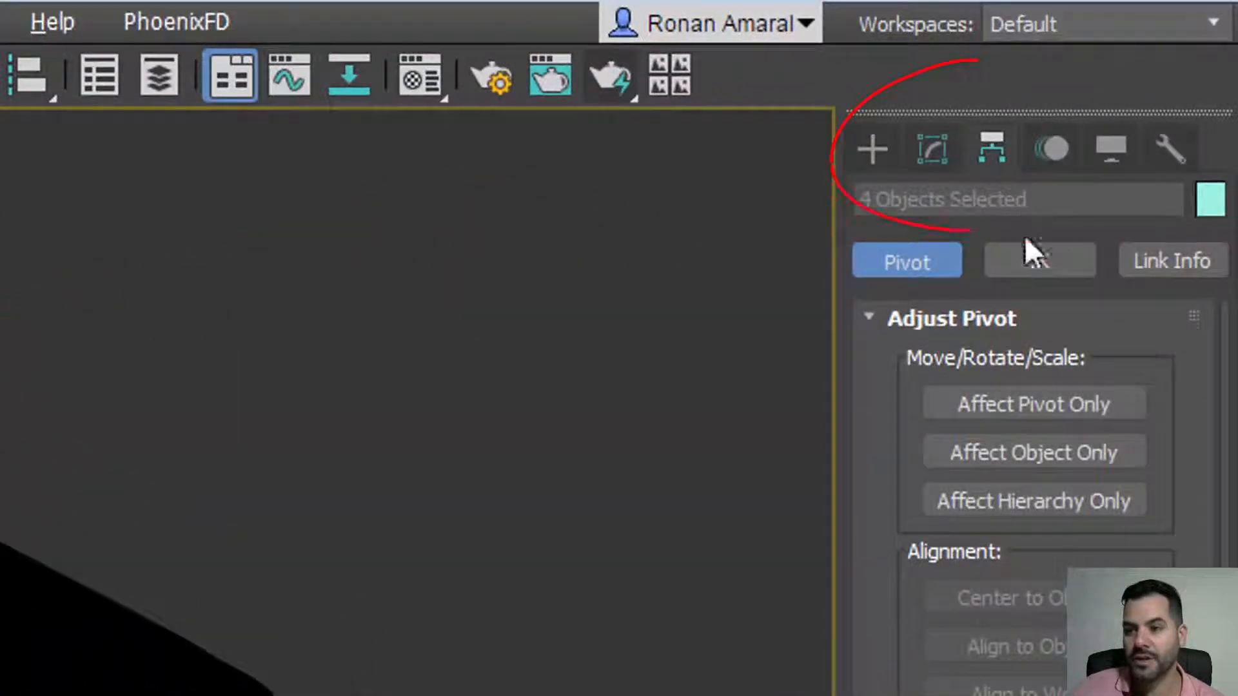
{"action": "left_click", "coordinate": [1037, 404]}
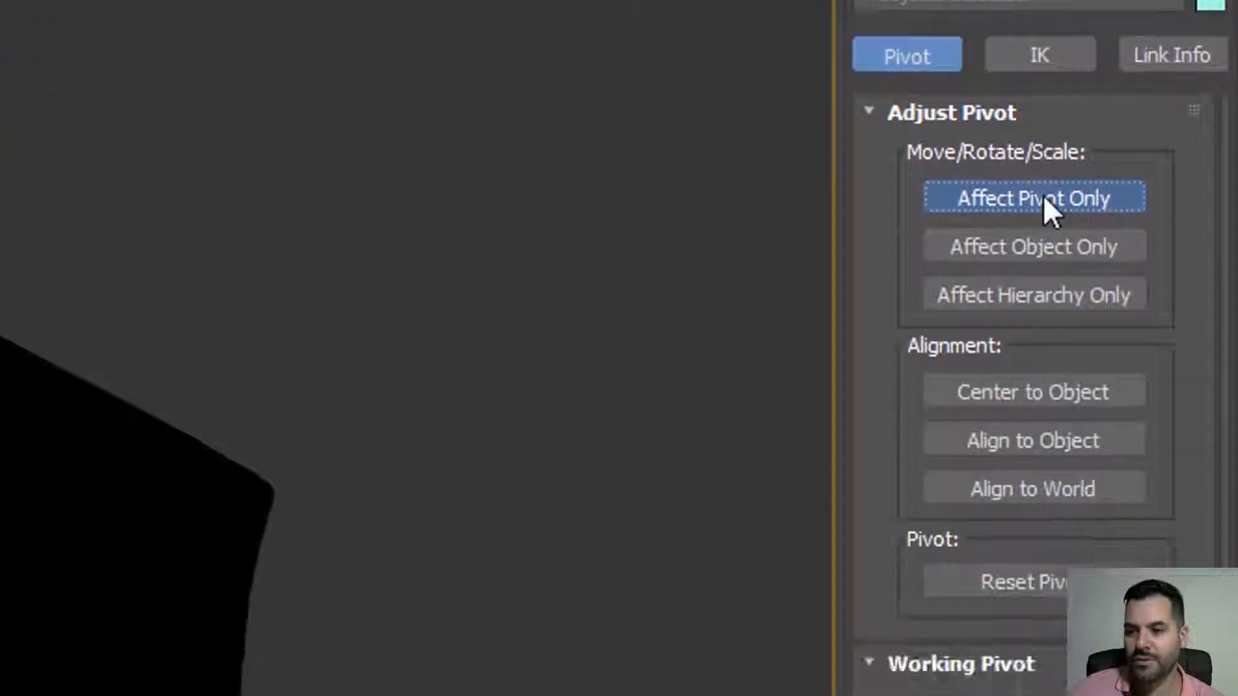
{"action": "left_click", "coordinate": [1039, 273]}
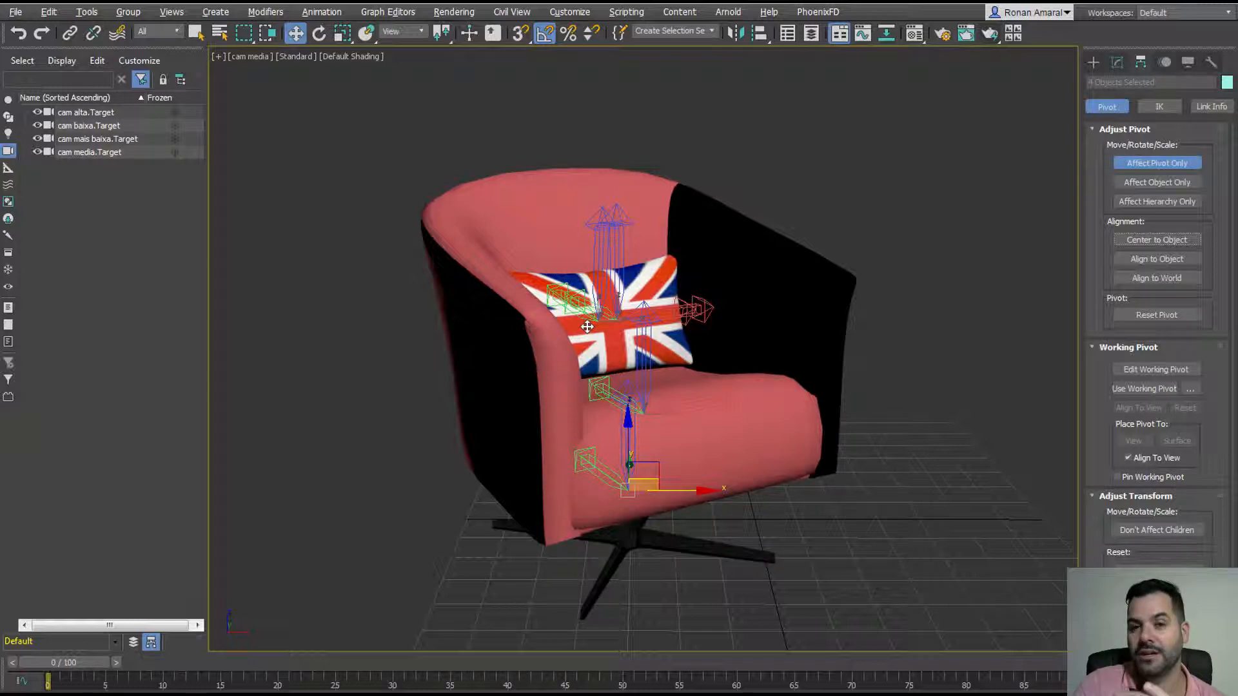
{"action": "left_click", "coordinate": [1094, 63]}
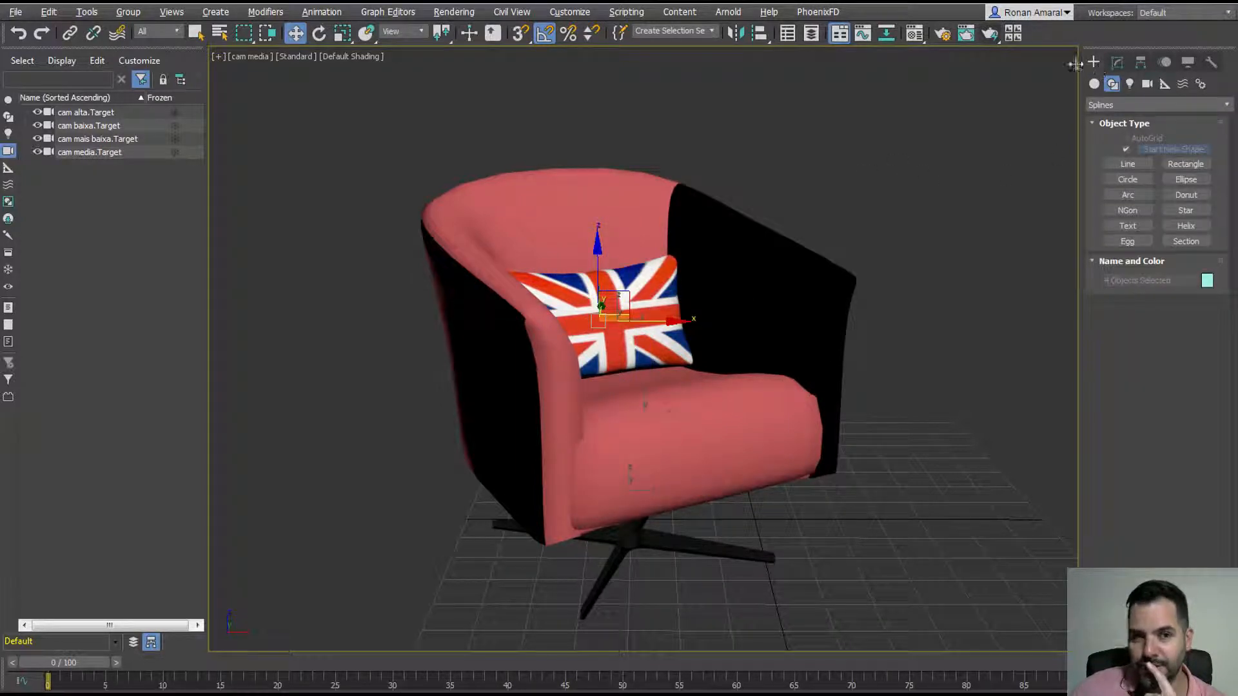
Step: Test-move the shell, pillow, seat cushion and base, then undo all the moves
{"action": "left_click", "coordinate": [754, 106]}
{"action": "left_click_drag", "start_coordinate": [595, 210], "coordinate": [505, 157]}
{"action": "left_click_drag", "start_coordinate": [588, 315], "coordinate": [724, 304]}
{"action": "left_click_drag", "start_coordinate": [722, 420], "coordinate": [819, 426]}
{"action": "left_click", "coordinate": [738, 395]}
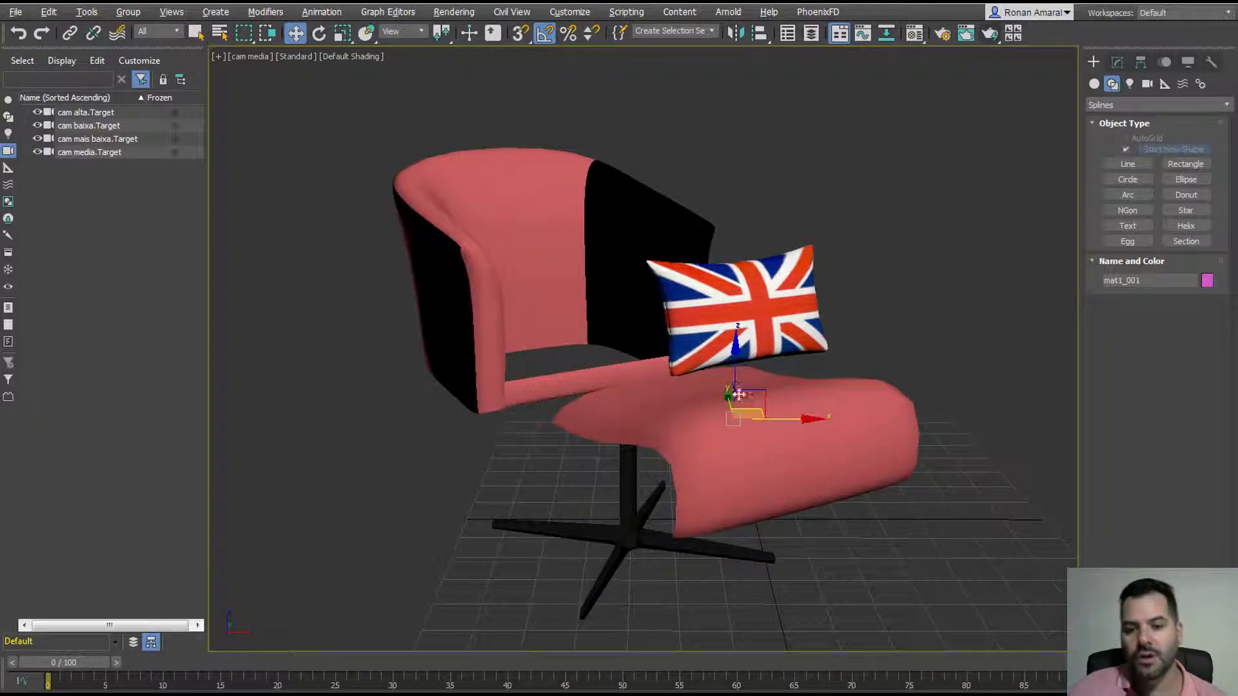
{"action": "left_click_drag", "start_coordinate": [629, 549], "coordinate": [608, 567]}
{"action": "key", "text": "ctrl+z"}
{"action": "key", "text": "ctrl+z"}
{"action": "key", "text": "ctrl+z"}
{"action": "key", "text": "ctrl+z"}
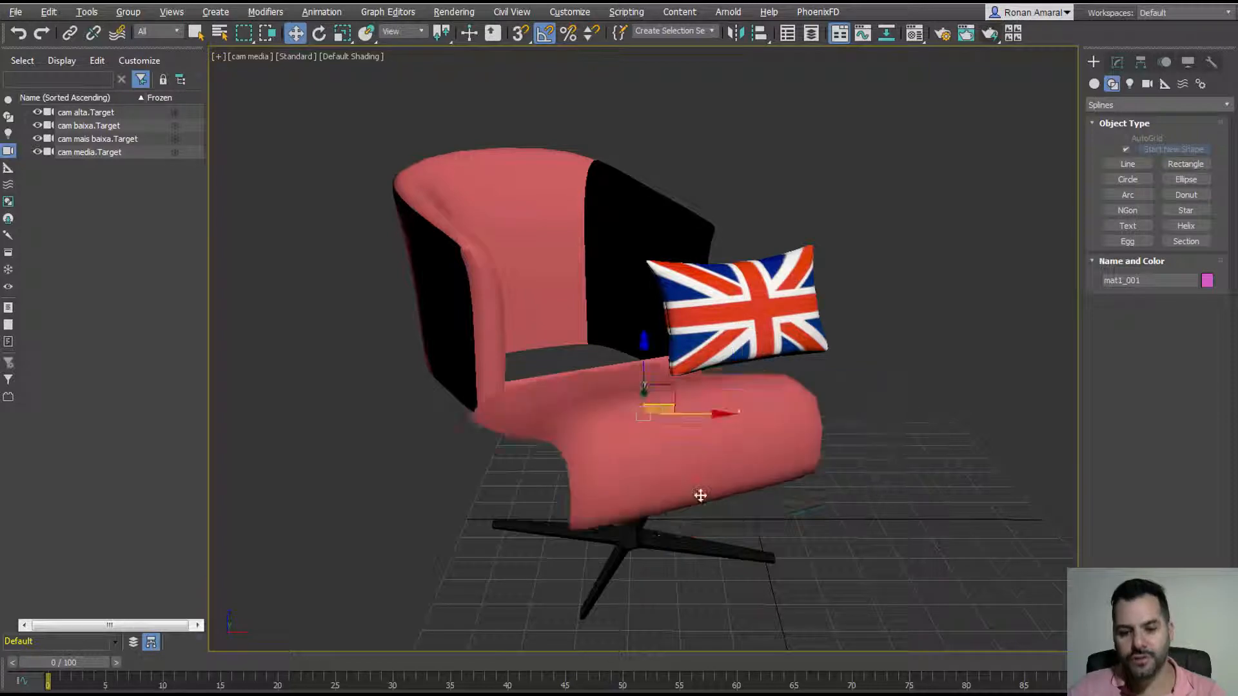
{"action": "key", "text": "ctrl+z"}
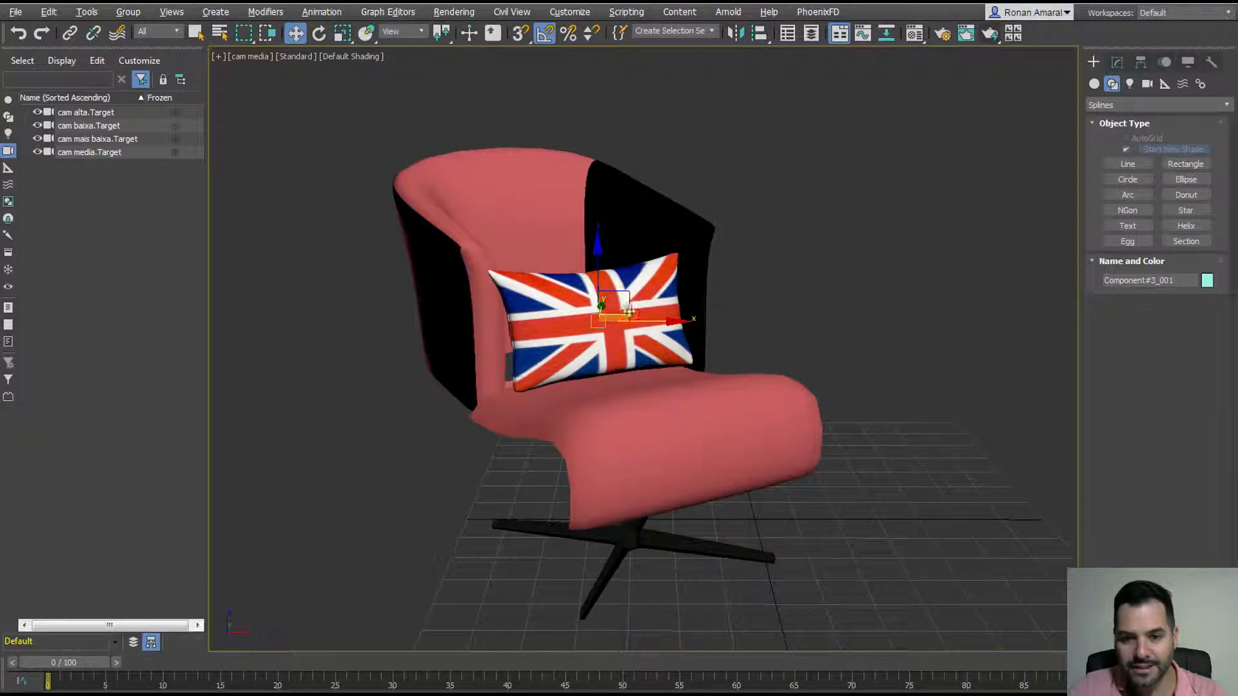
{"action": "key", "text": "ctrl+z"}
{"action": "key", "text": "ctrl+z"}
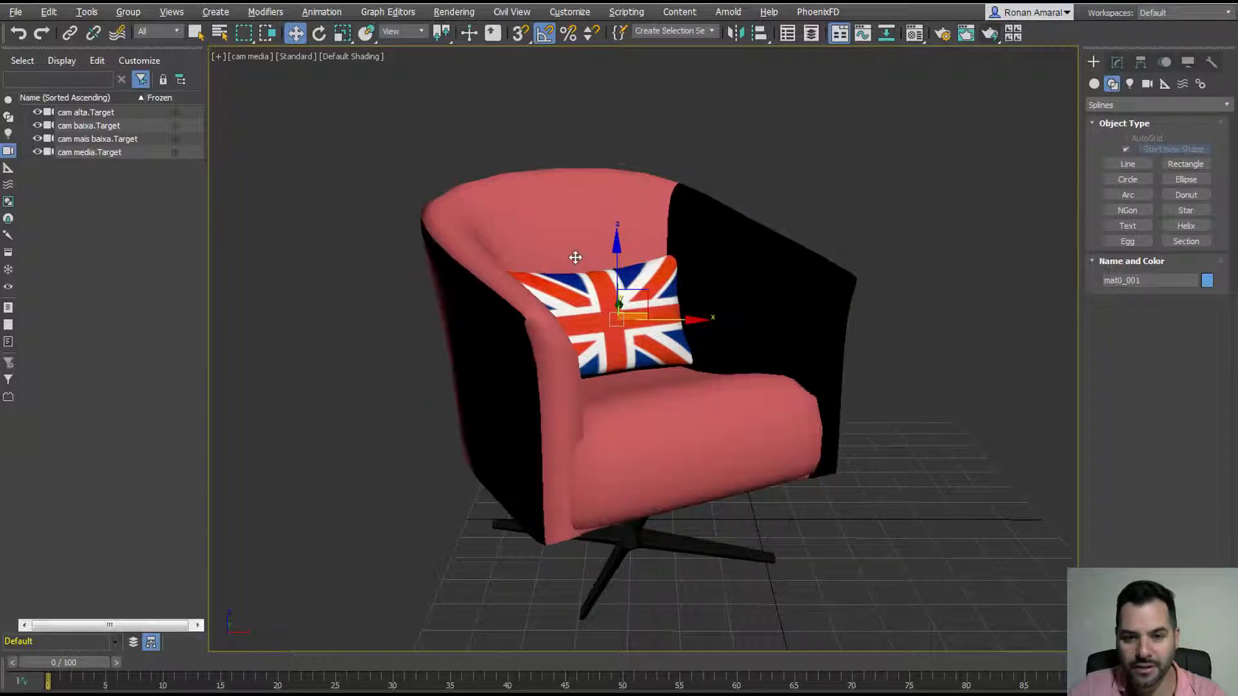
Step: Test-rotate the pillow, seat cushion and shell around their pivots, cancelling each rotation
{"action": "left_click", "coordinate": [583, 312]}
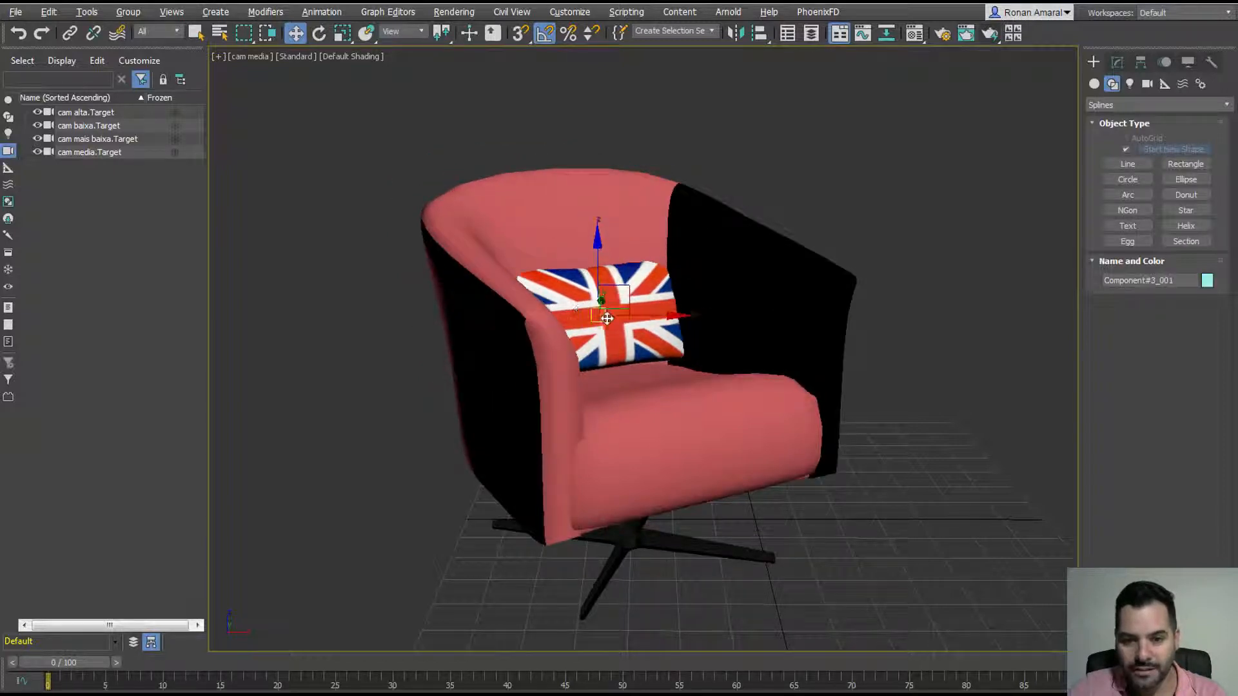
{"action": "key", "text": "e"}
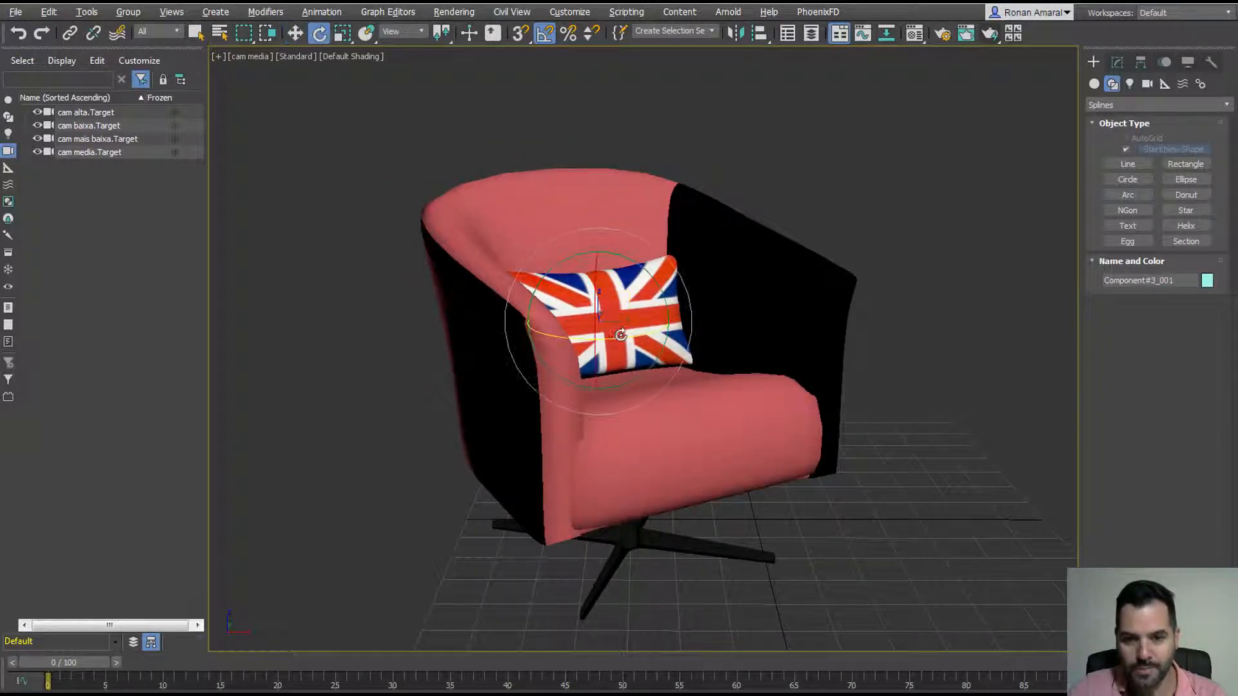
{"action": "left_click_drag", "start_coordinate": [627, 328], "coordinate": [658, 317]}
{"action": "right_click", "coordinate": [658, 318]}
{"action": "left_click_drag", "start_coordinate": [684, 439], "coordinate": [658, 361]}
{"action": "right_click", "coordinate": [677, 431]}
{"action": "right_click", "coordinate": [658, 361]}
{"action": "left_click", "coordinate": [541, 254]}
{"action": "left_click_drag", "start_coordinate": [594, 302], "coordinate": [716, 296]}
{"action": "right_click", "coordinate": [715, 296]}
{"action": "left_click", "coordinate": [1141, 62]}
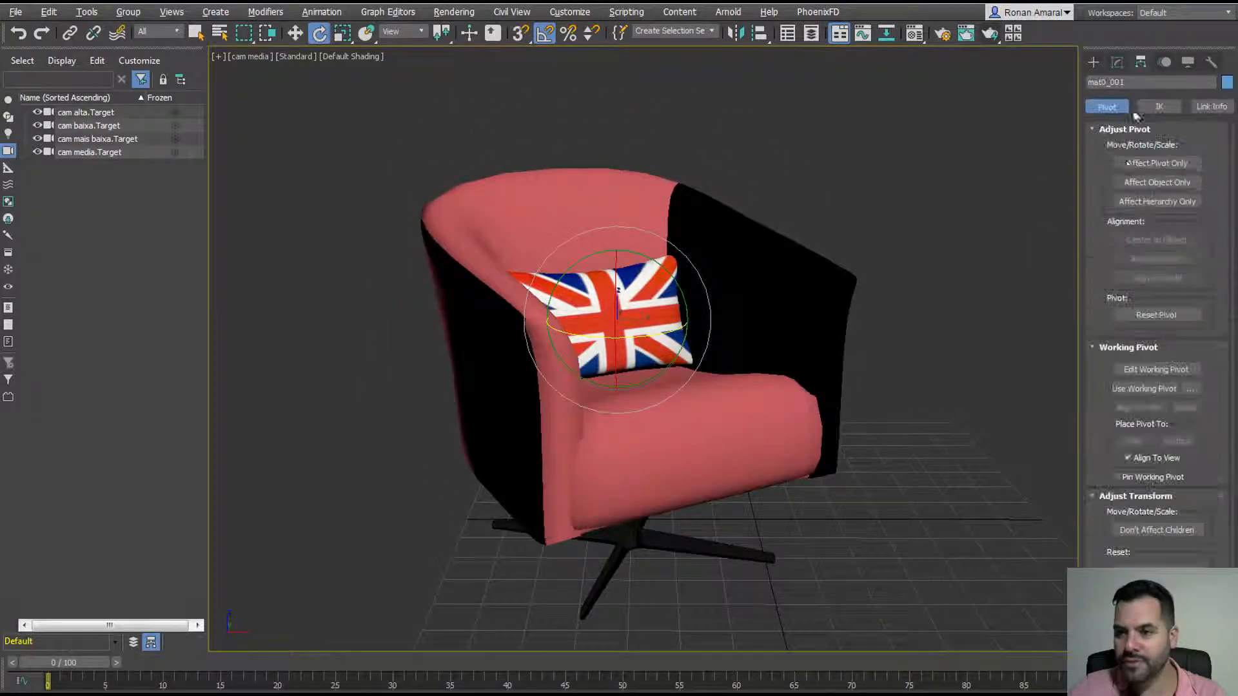
Step: Move the chair's pivot up-left with Affect Pivot Only, test a rotation and undo it
{"action": "left_click", "coordinate": [1138, 163]}
{"action": "key", "text": "w"}
{"action": "left_click_drag", "start_coordinate": [619, 310], "coordinate": [524, 342]}
{"action": "left_click", "coordinate": [1092, 62]}
{"action": "key", "text": "e"}
{"action": "key", "text": "ctrl+z"}
{"action": "left_click", "coordinate": [629, 540]}
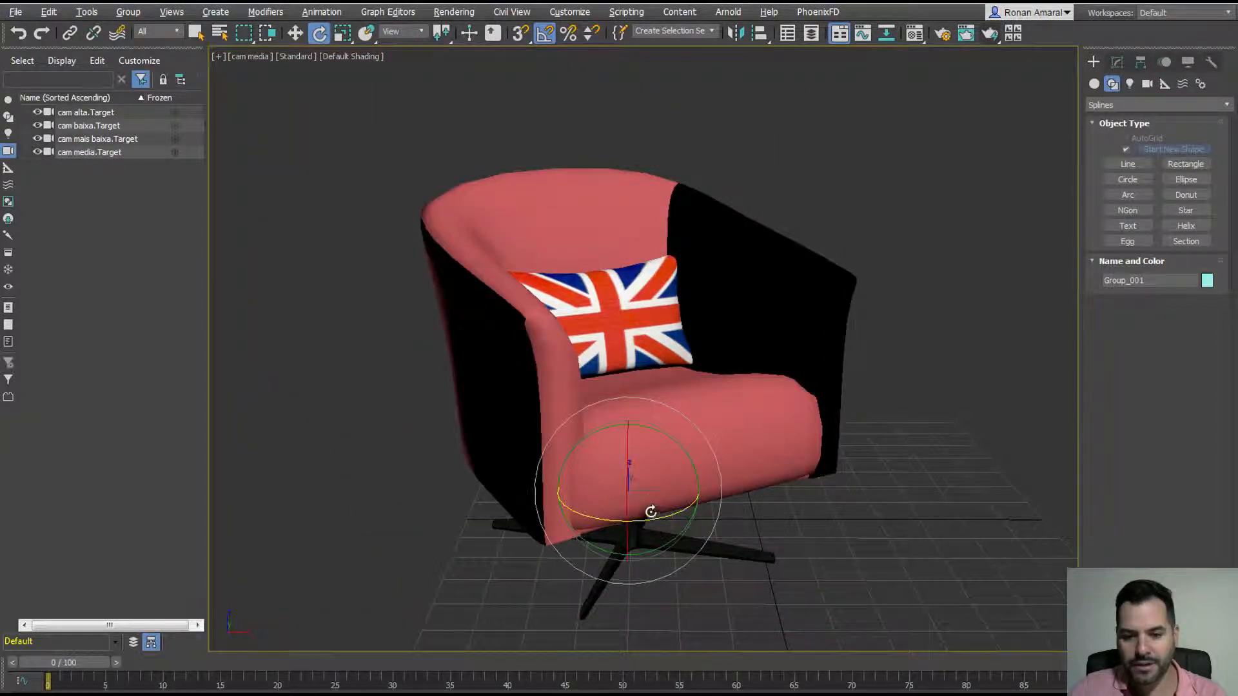
{"action": "left_click_drag", "start_coordinate": [649, 511], "coordinate": [981, 265]}
Step: Move Group_001's pivot to the view's upper left, swing the chair around it, then undo
{"action": "left_click", "coordinate": [1140, 62]}
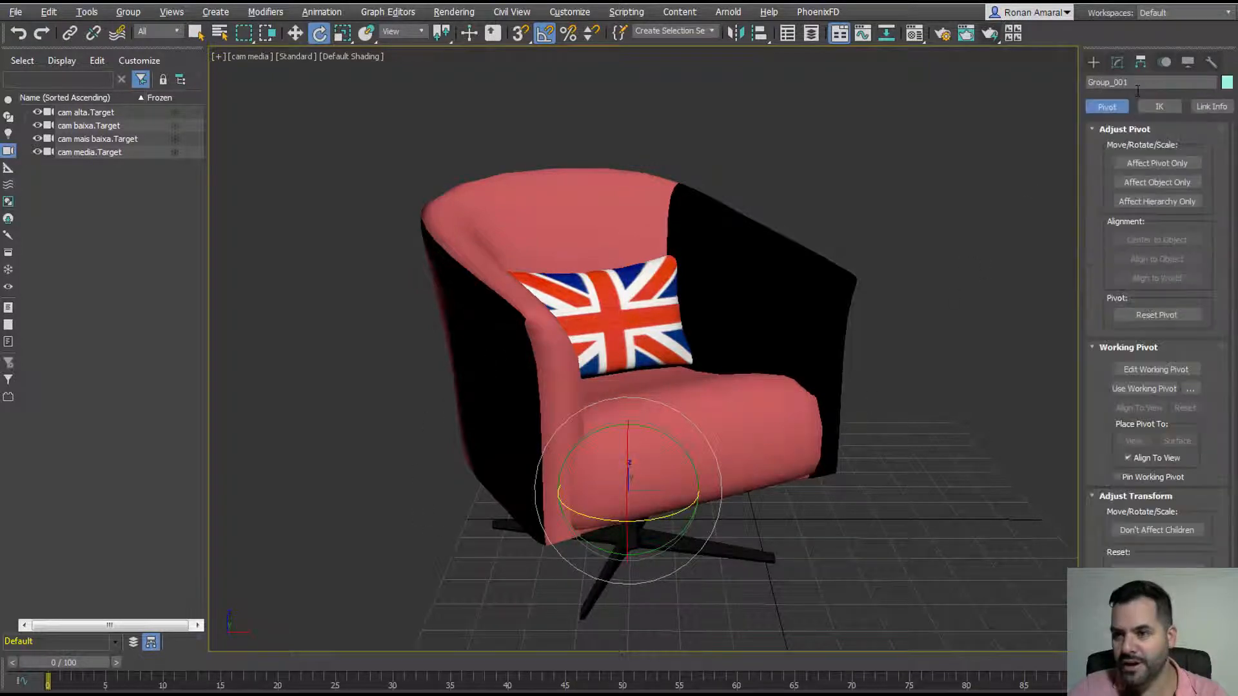
{"action": "left_click", "coordinate": [1156, 163]}
{"action": "left_click", "coordinate": [296, 33]}
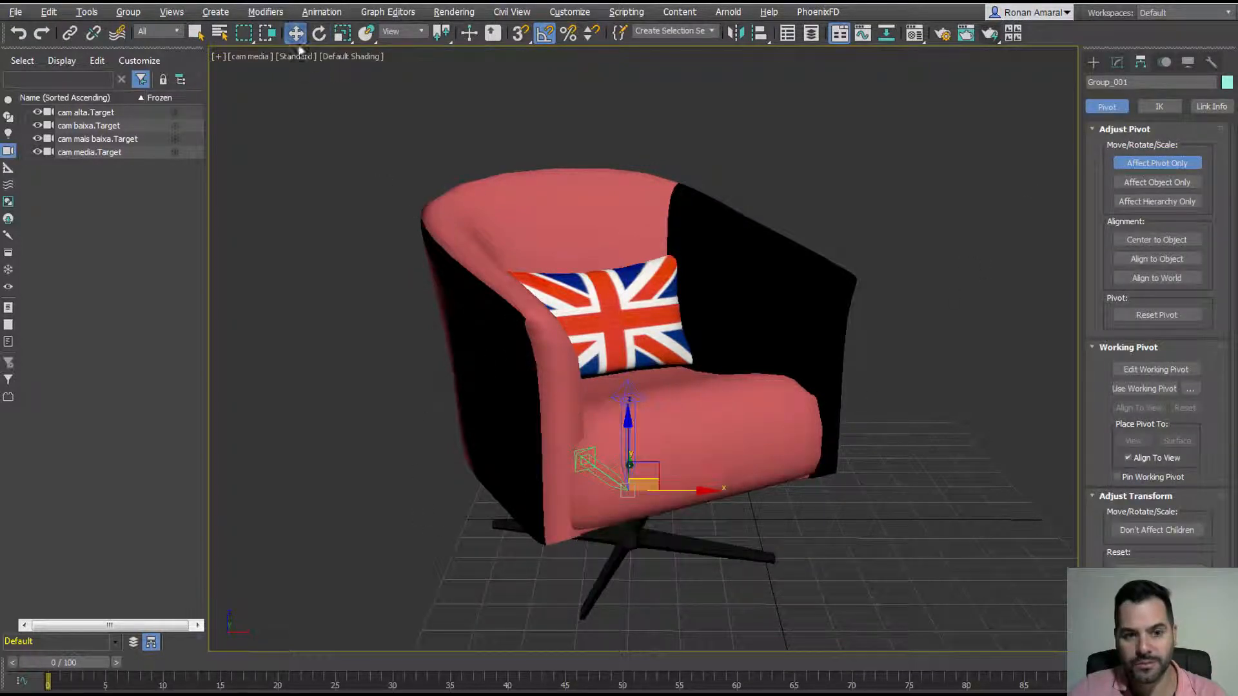
{"action": "left_click_drag", "start_coordinate": [645, 484], "coordinate": [294, 193]}
{"action": "left_click", "coordinate": [1093, 61]}
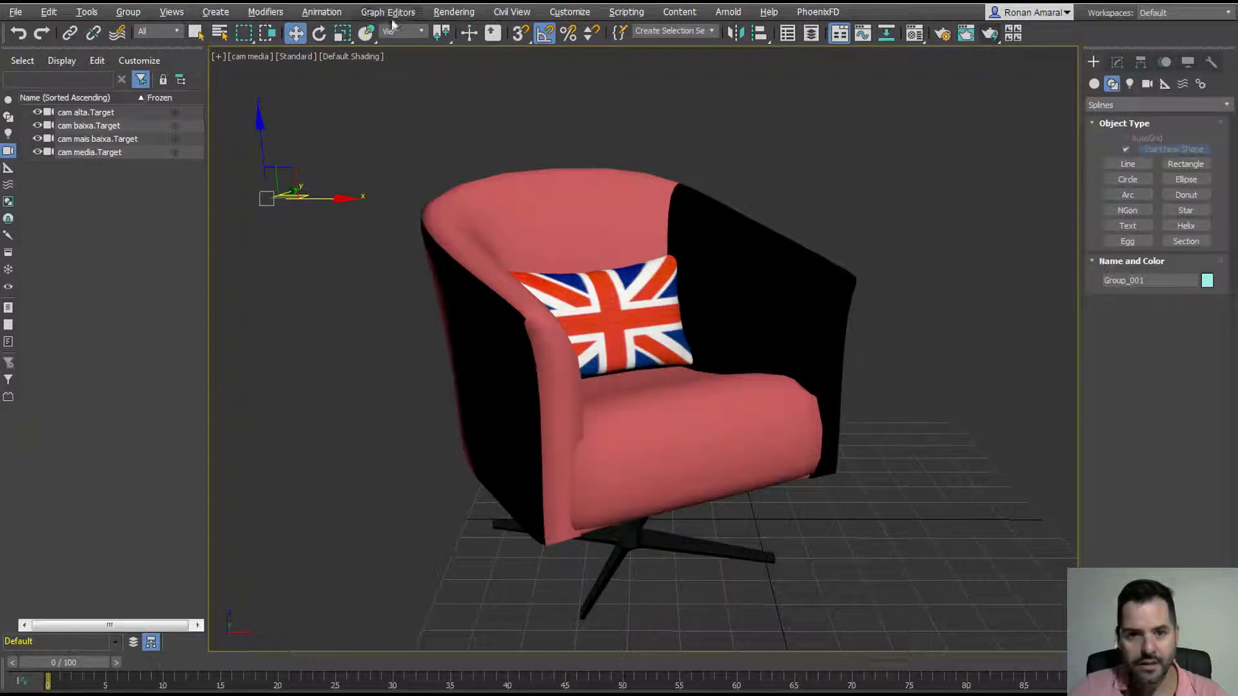
{"action": "left_click", "coordinate": [319, 33]}
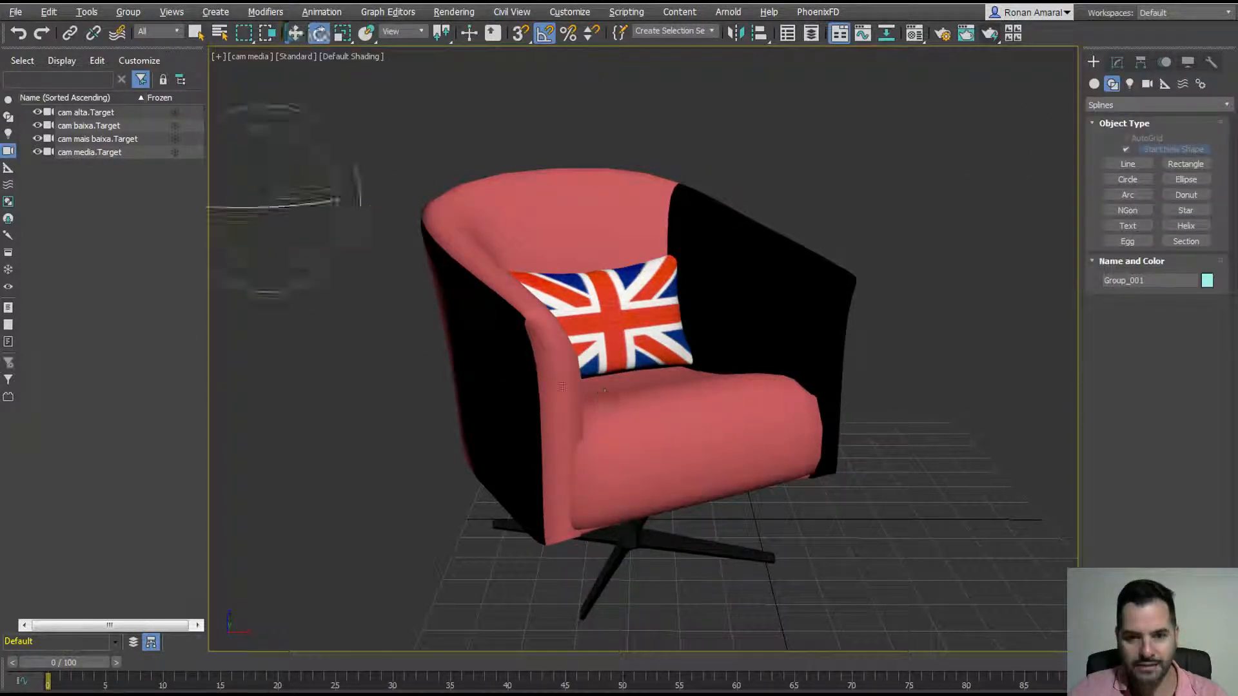
{"action": "left_click_drag", "start_coordinate": [294, 230], "coordinate": [319, 55]}
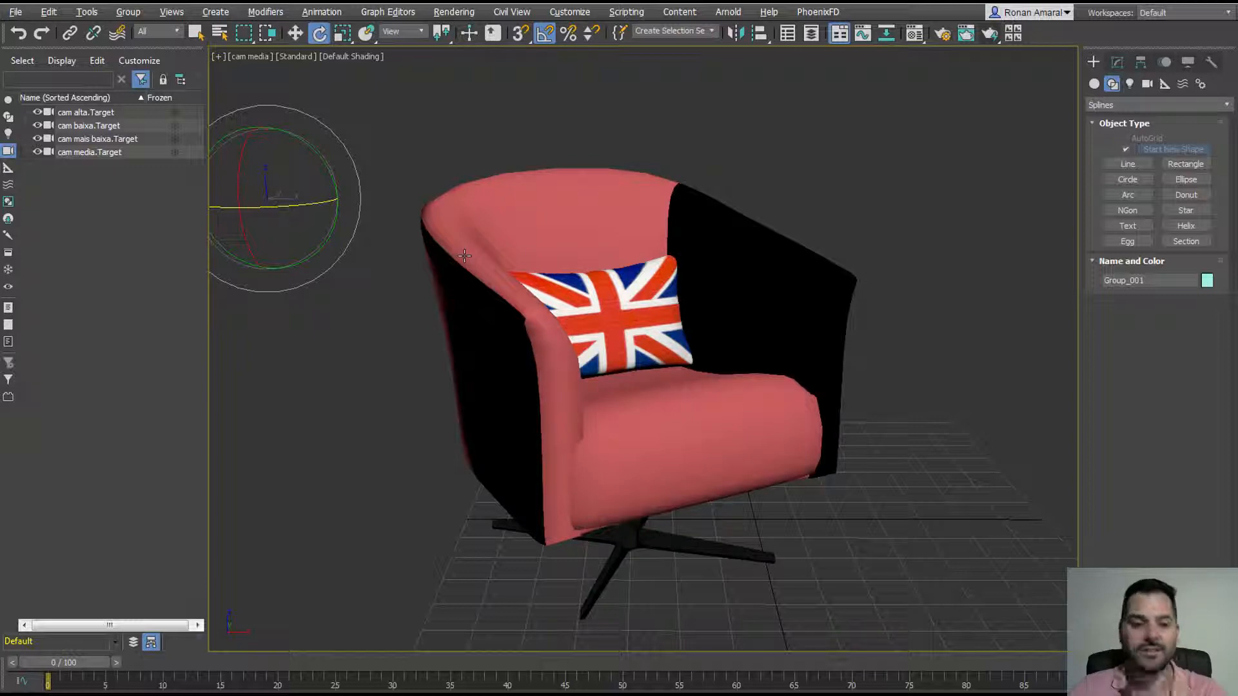
{"action": "mouse_move", "coordinate": [300, 192]}
{"action": "left_mouse_down"}
{"action": "mouse_move", "coordinate": [265, 187]}
{"action": "mouse_move", "coordinate": [157, 216]}
{"action": "left_mouse_up"}
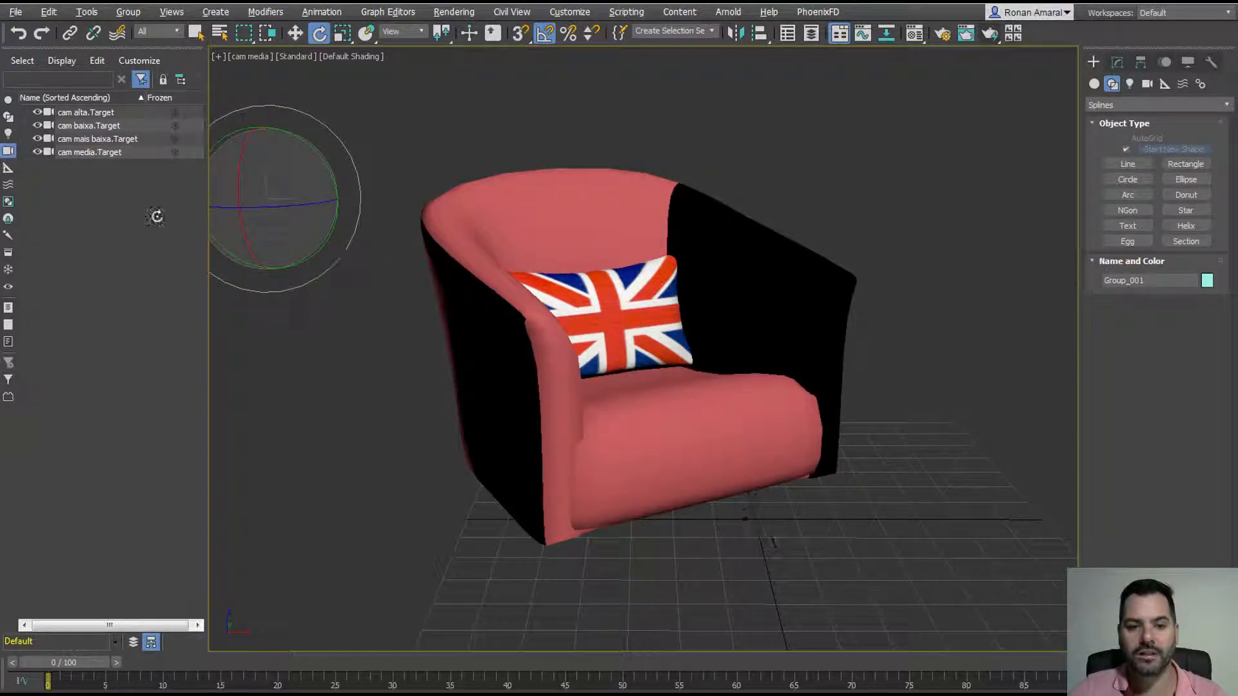
{"action": "key", "text": "ctrl+z"}
Step: In Top view, rotate the chair group -45 degrees around Z
{"action": "key", "text": "t"}
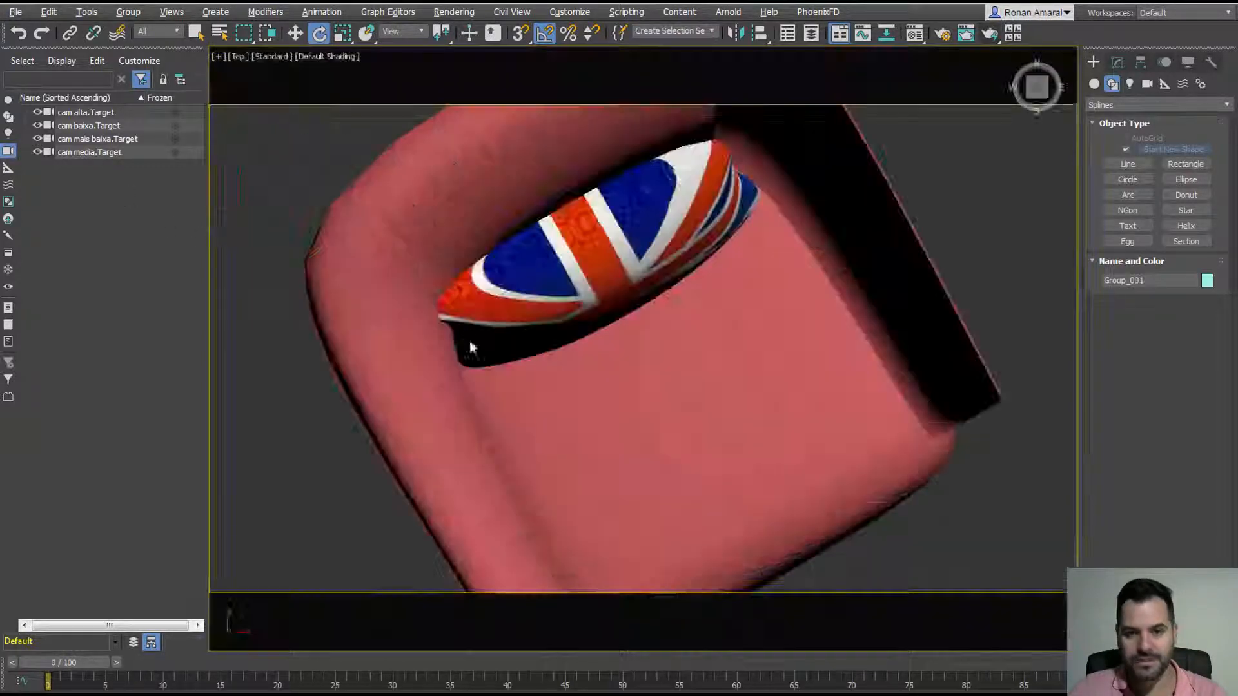
{"action": "scroll", "coordinate": [467, 353], "scroll_direction": "down", "scroll_amount": 8}
{"action": "key", "text": "shift+f"}
{"action": "middle_click_drag", "start_coordinate": [507, 358], "coordinate": [598, 402]}
{"action": "scroll", "coordinate": [555, 371], "scroll_direction": "down", "scroll_amount": 6}
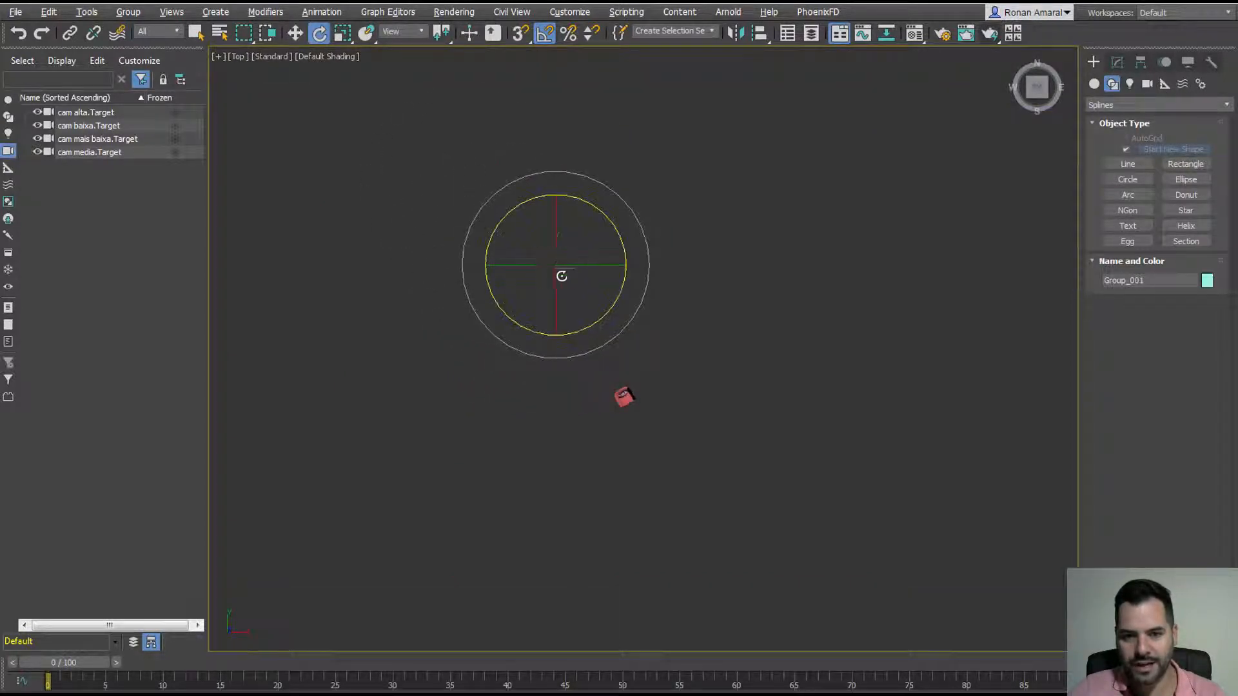
{"action": "scroll", "coordinate": [606, 381], "scroll_direction": "up", "scroll_amount": 5}
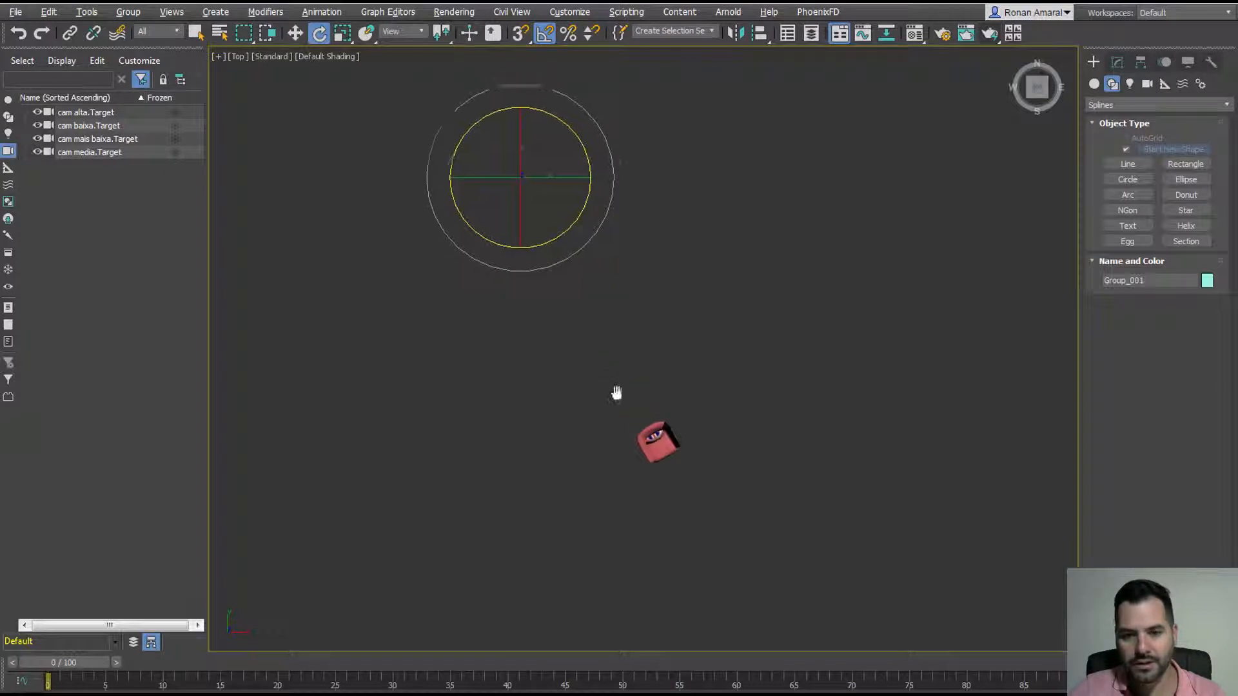
{"action": "left_click_drag", "start_coordinate": [551, 262], "coordinate": [486, 267]}
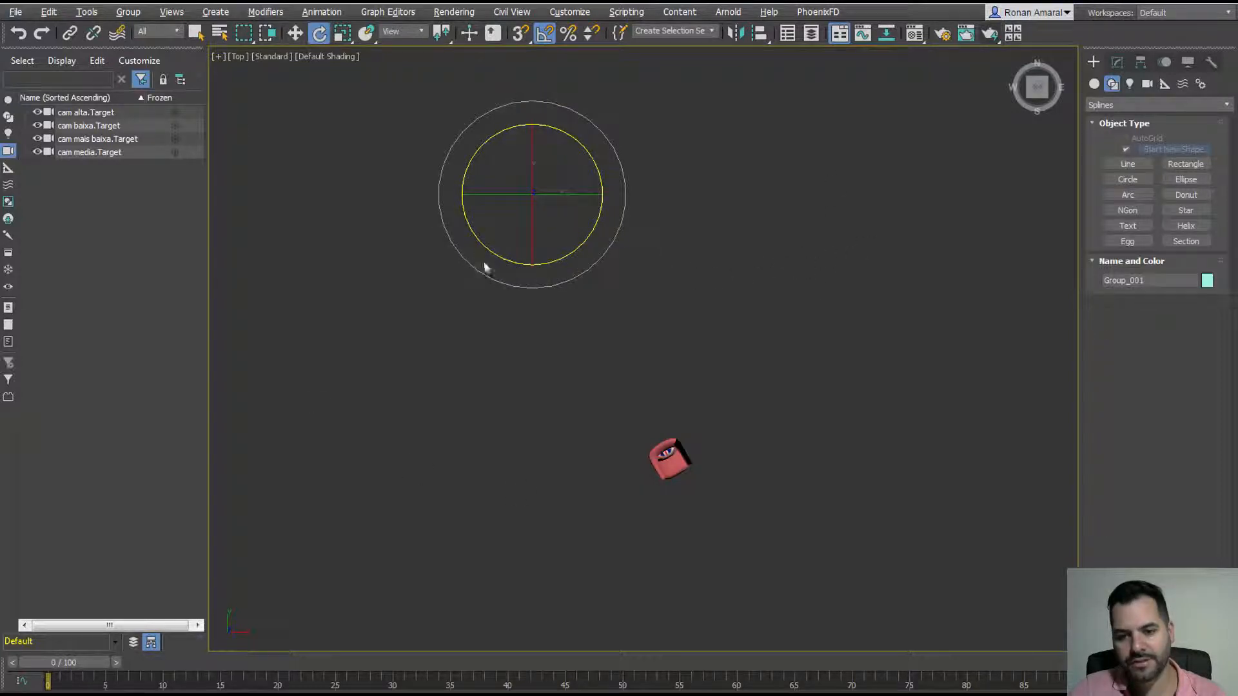
Step: Centre Group_001's pivot with Affect Pivot Only > Center to Object, then return to cam media
{"action": "left_click", "coordinate": [1139, 60]}
{"action": "left_click", "coordinate": [1132, 165]}
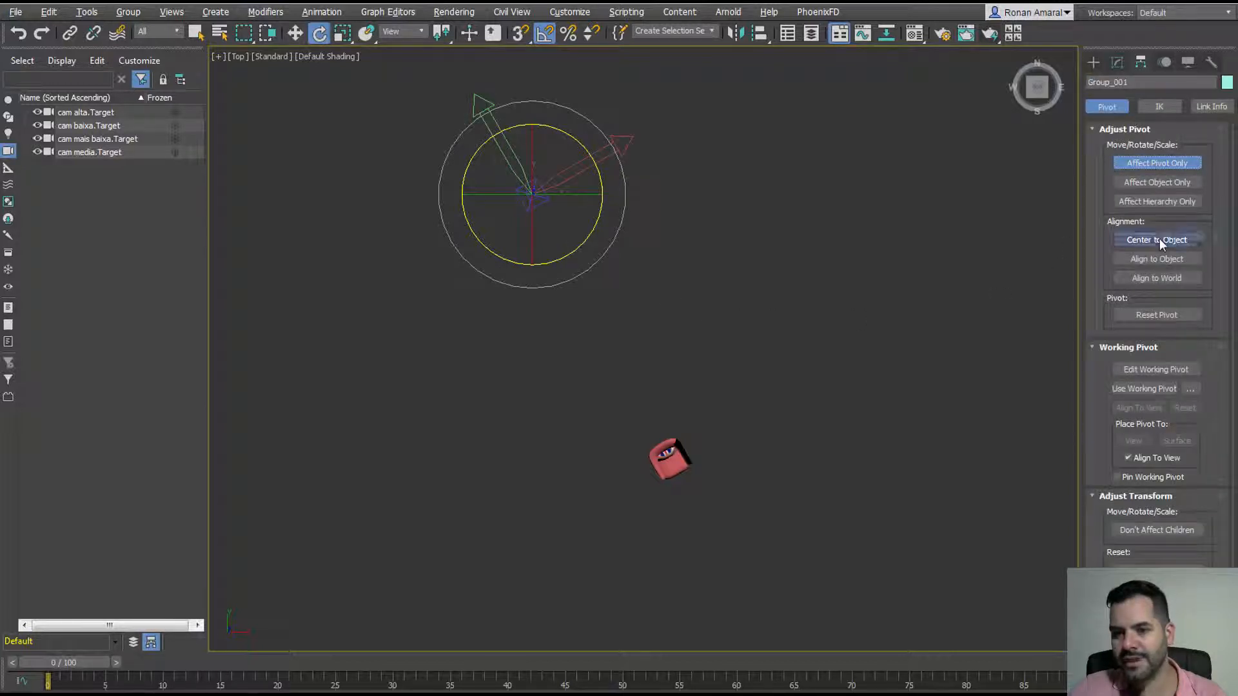
{"action": "left_click", "coordinate": [1159, 239]}
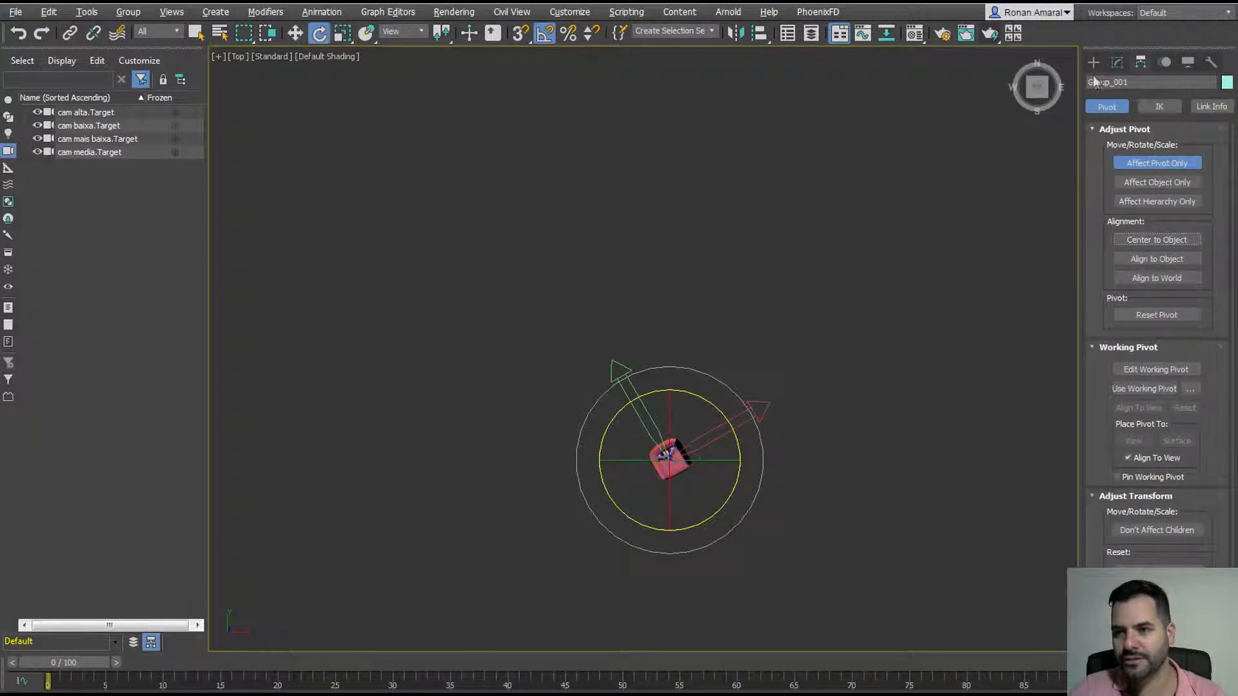
{"action": "left_click", "coordinate": [1093, 62]}
{"action": "left_click", "coordinate": [975, 185]}
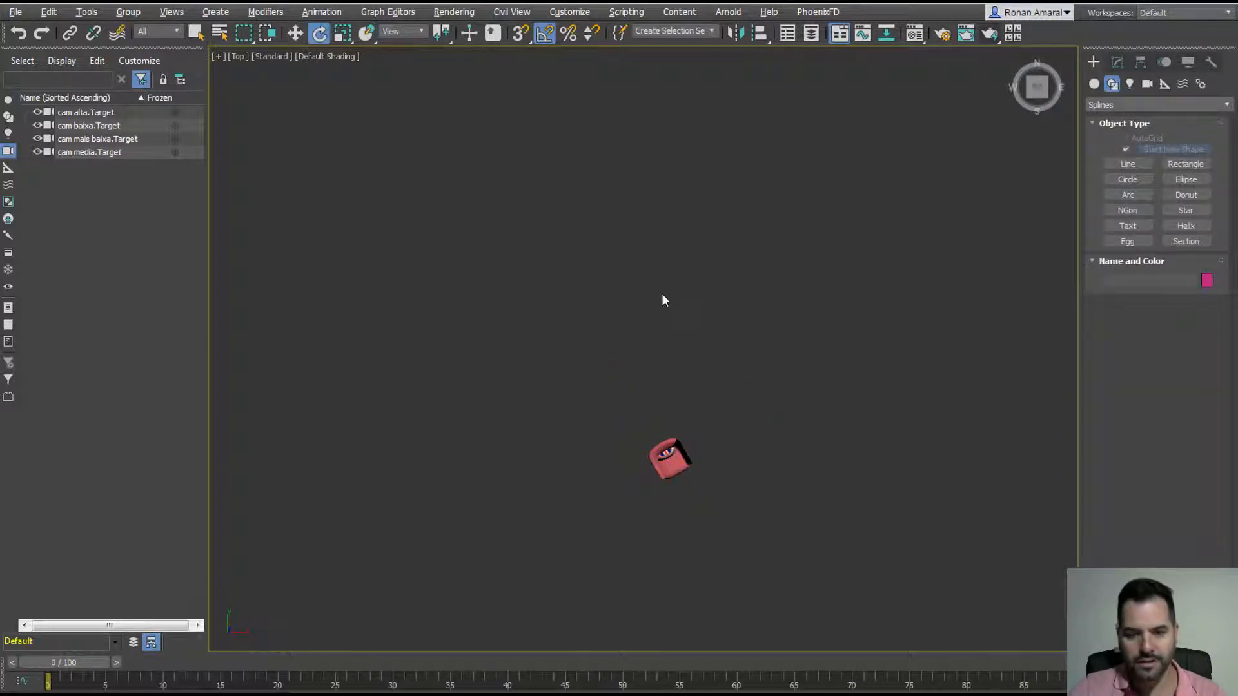
{"action": "key", "text": "c"}
{"action": "double_click", "coordinate": [586, 288]}
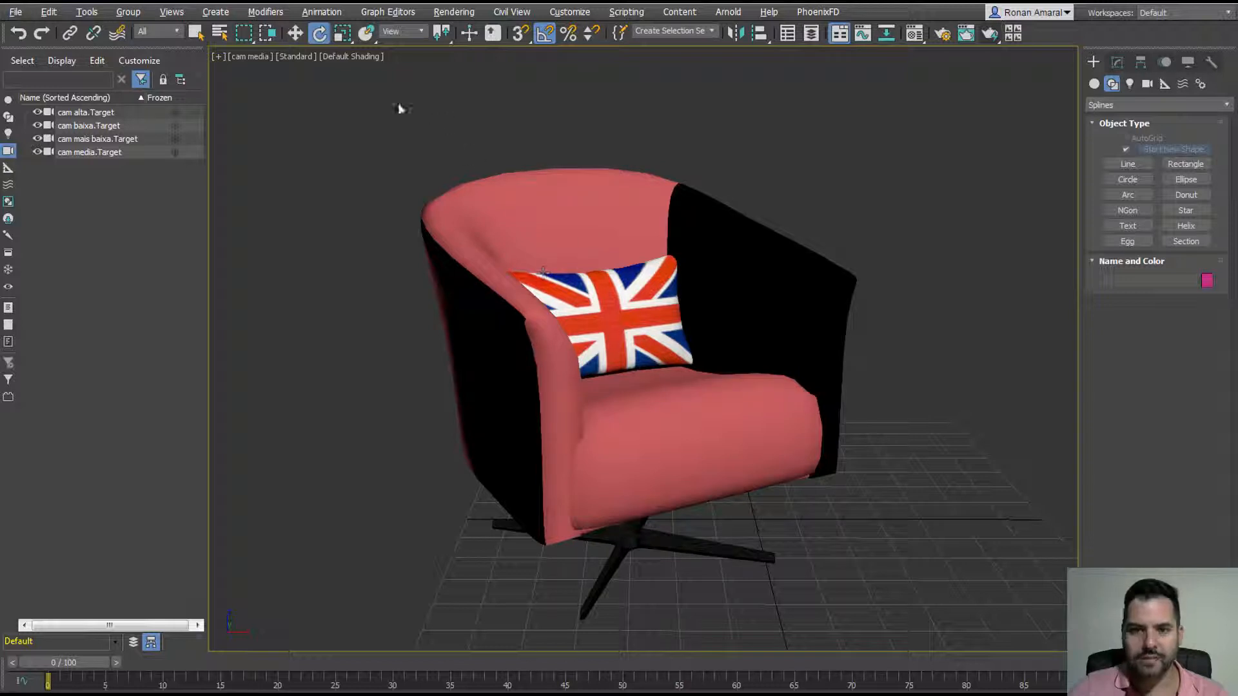
Step: Select the chair body mat0_001 and test a move, cancelling it with right-click
{"action": "left_click_drag", "start_coordinate": [351, 92], "coordinate": [907, 635]}
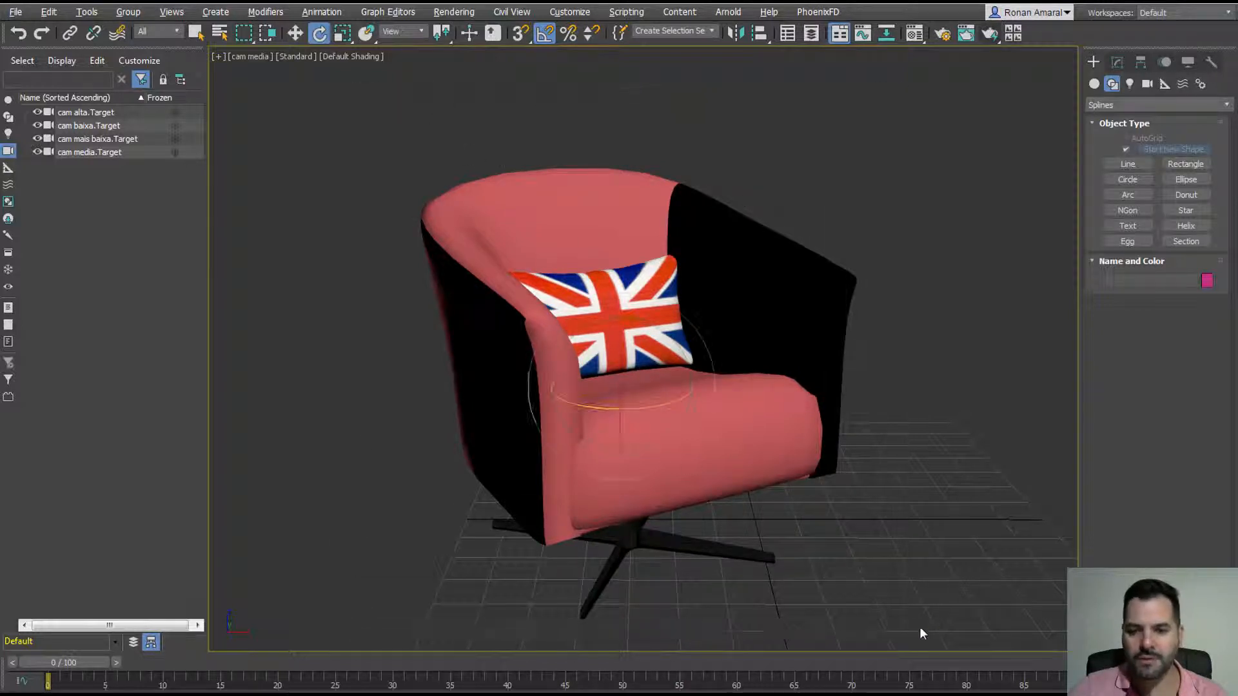
{"action": "left_click", "coordinate": [931, 484]}
{"action": "key", "text": "q"}
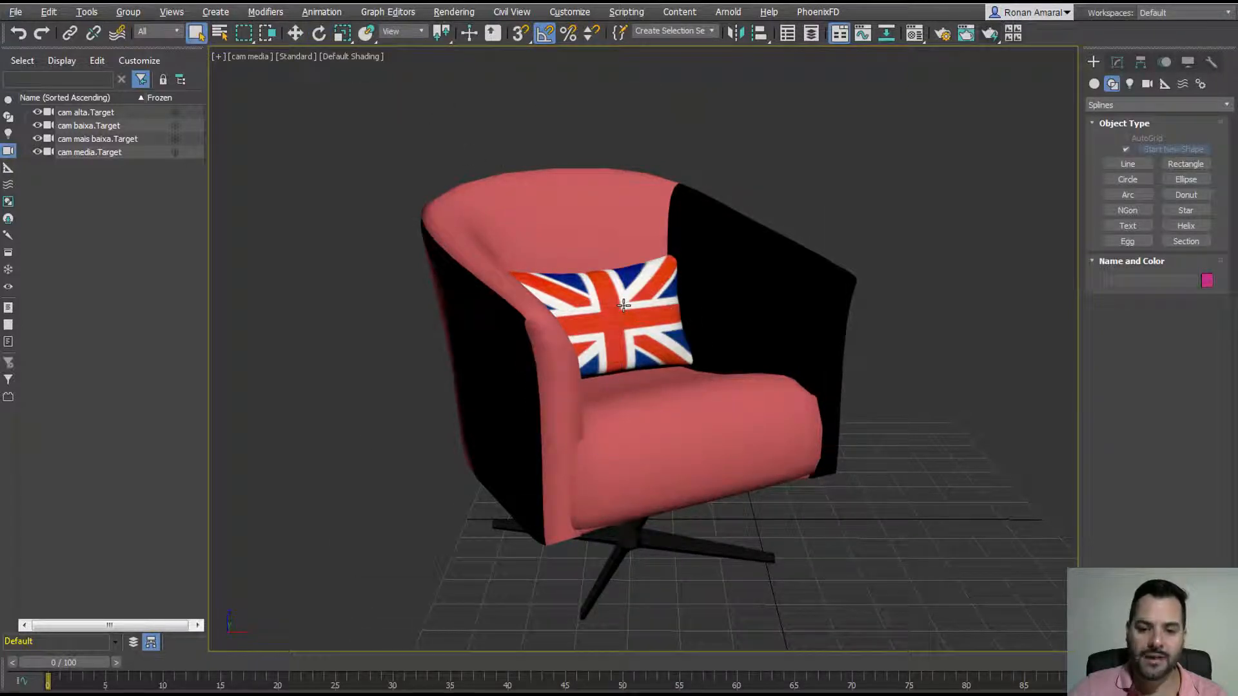
{"action": "left_click", "coordinate": [624, 305]}
{"action": "left_click", "coordinate": [747, 295]}
{"action": "key", "text": "w"}
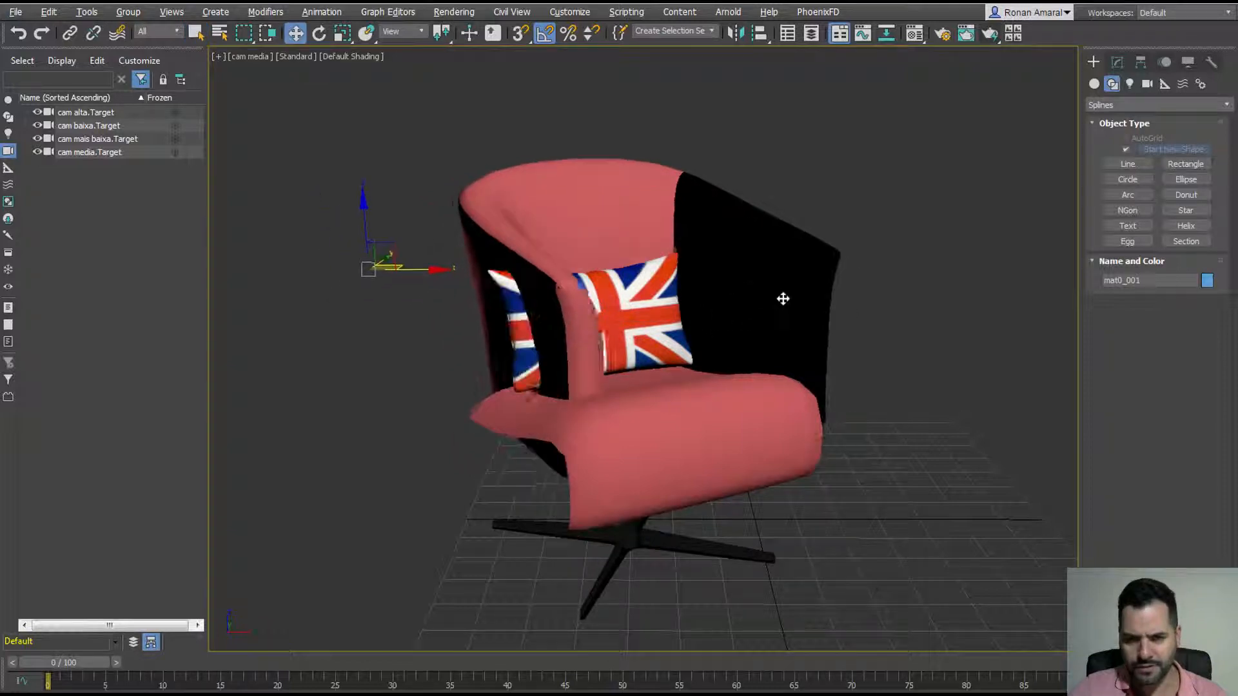
{"action": "left_click_drag", "start_coordinate": [509, 335], "coordinate": [508, 371]}
{"action": "right_click", "coordinate": [508, 370]}
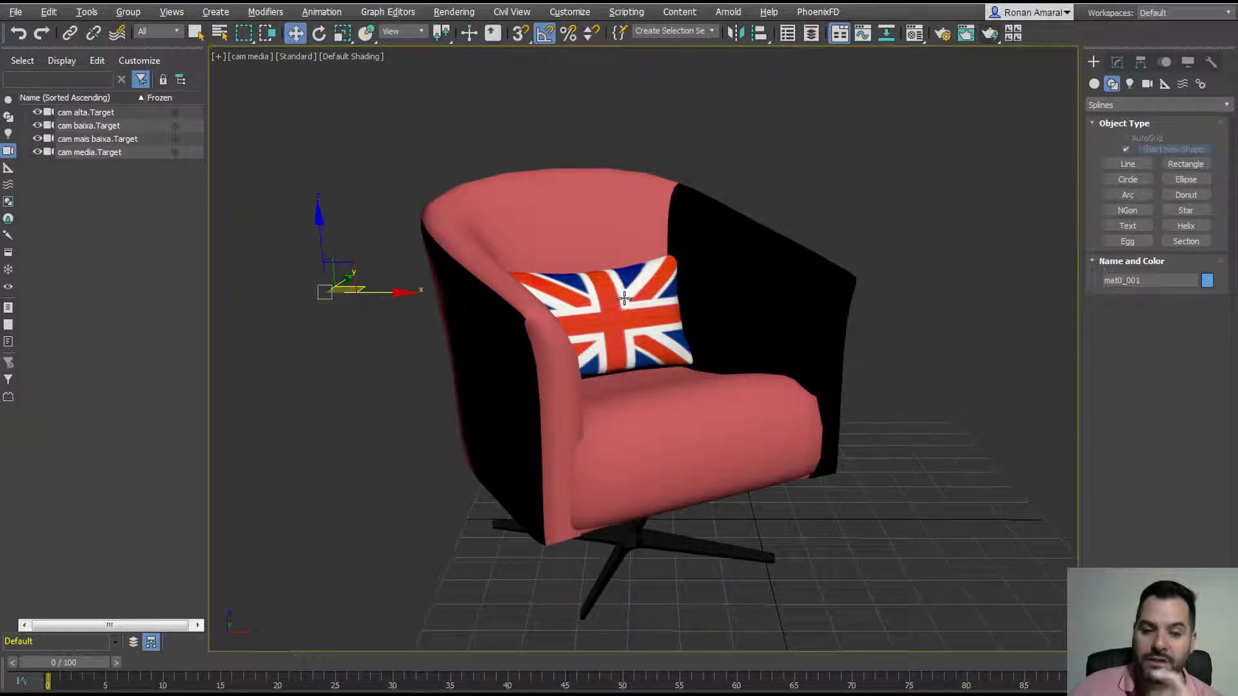
Step: Adjust the chair body's pivot via Hierarchy > Pivot > Affect Pivot Only, then exit
{"action": "left_click", "coordinate": [1140, 62]}
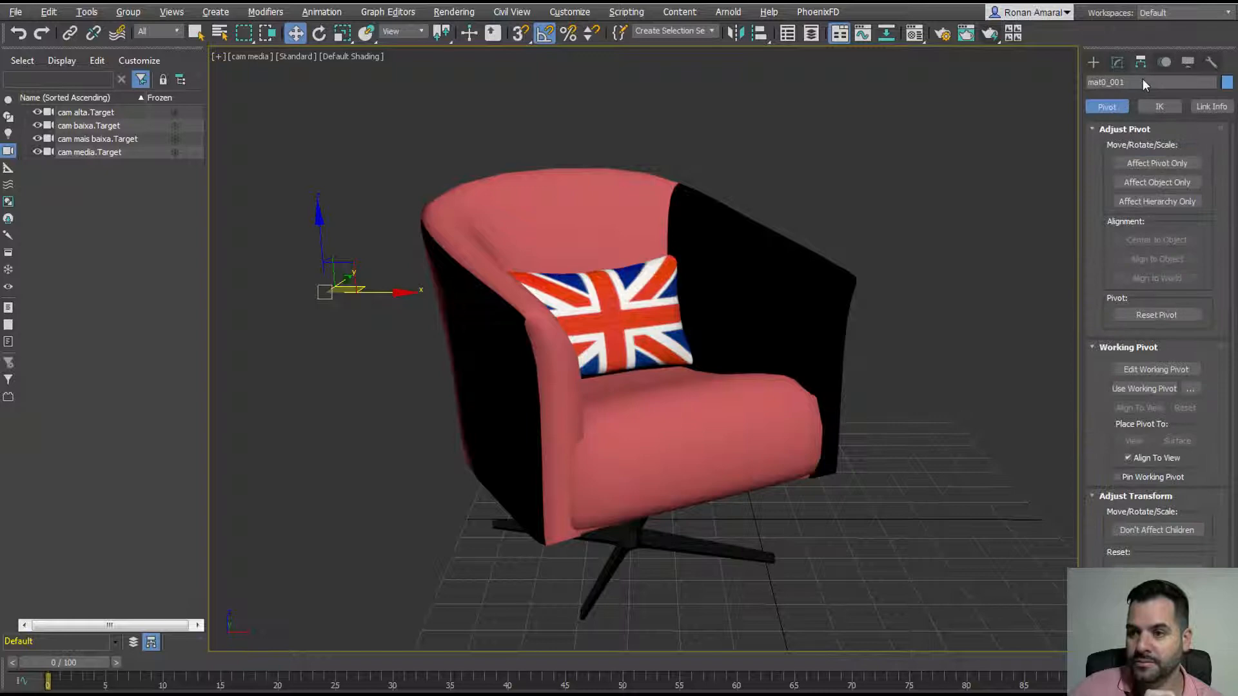
{"action": "left_click", "coordinate": [1156, 163]}
{"action": "left_click", "coordinate": [1092, 62]}
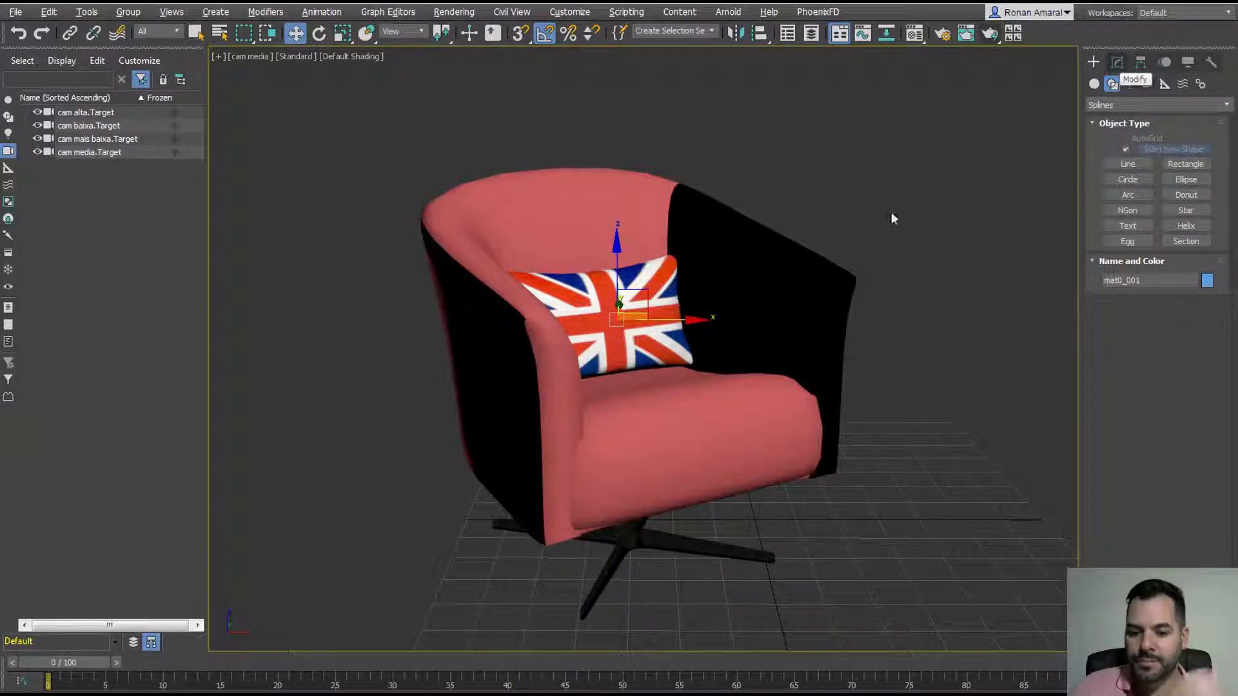
Step: Assign the pink Material #13 to the chair shell and seat cushion, then render the cam media view in V-Ray
{"action": "key", "text": "m"}
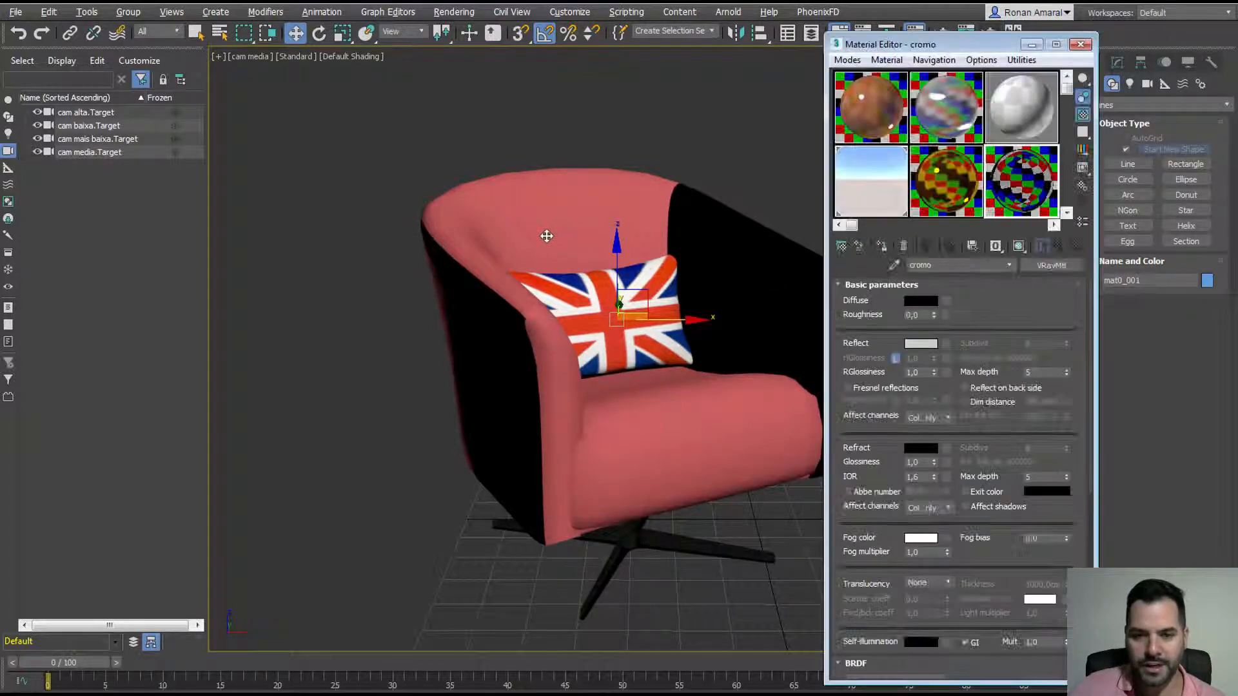
{"action": "left_click", "coordinate": [1067, 212]}
{"action": "left_click", "coordinate": [866, 184]}
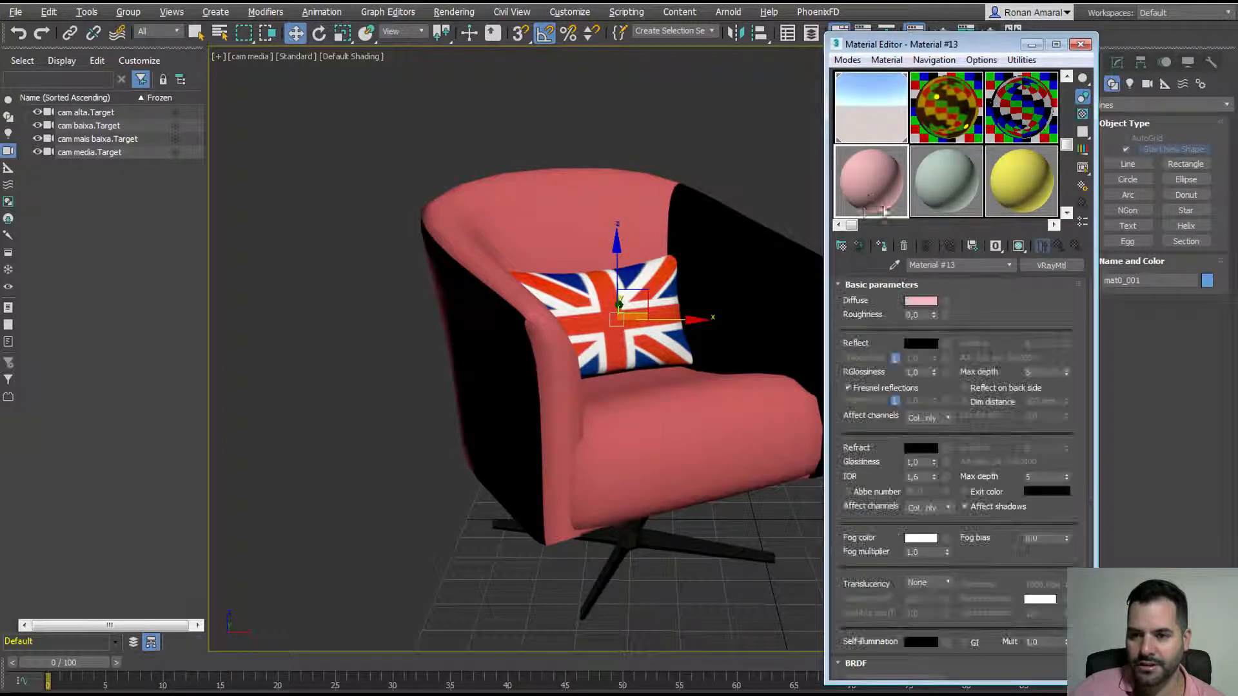
{"action": "left_click", "coordinate": [883, 248]}
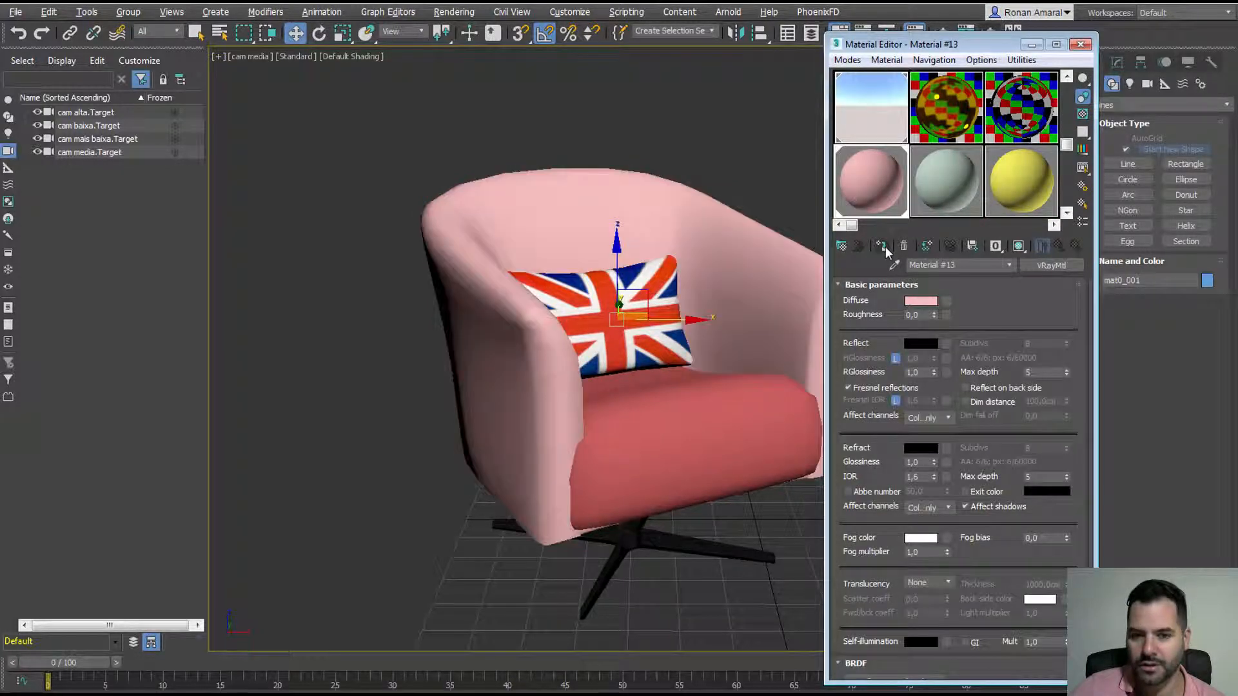
{"action": "left_click", "coordinate": [727, 431]}
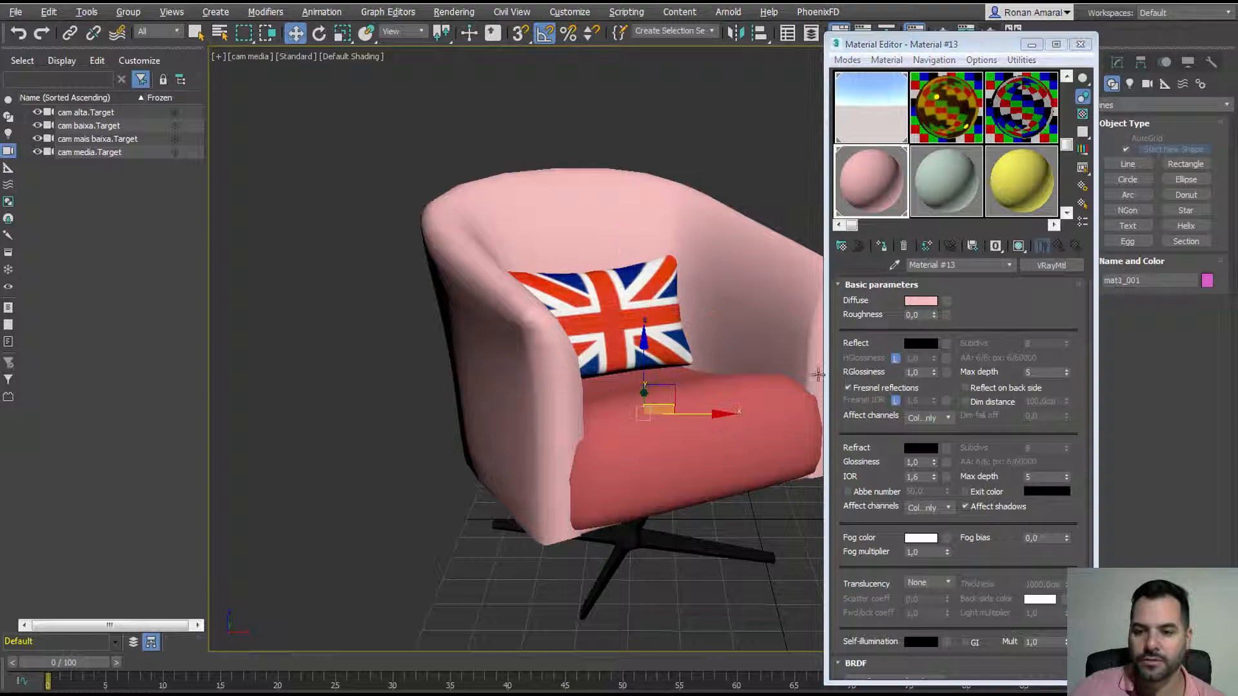
{"action": "left_click", "coordinate": [881, 246]}
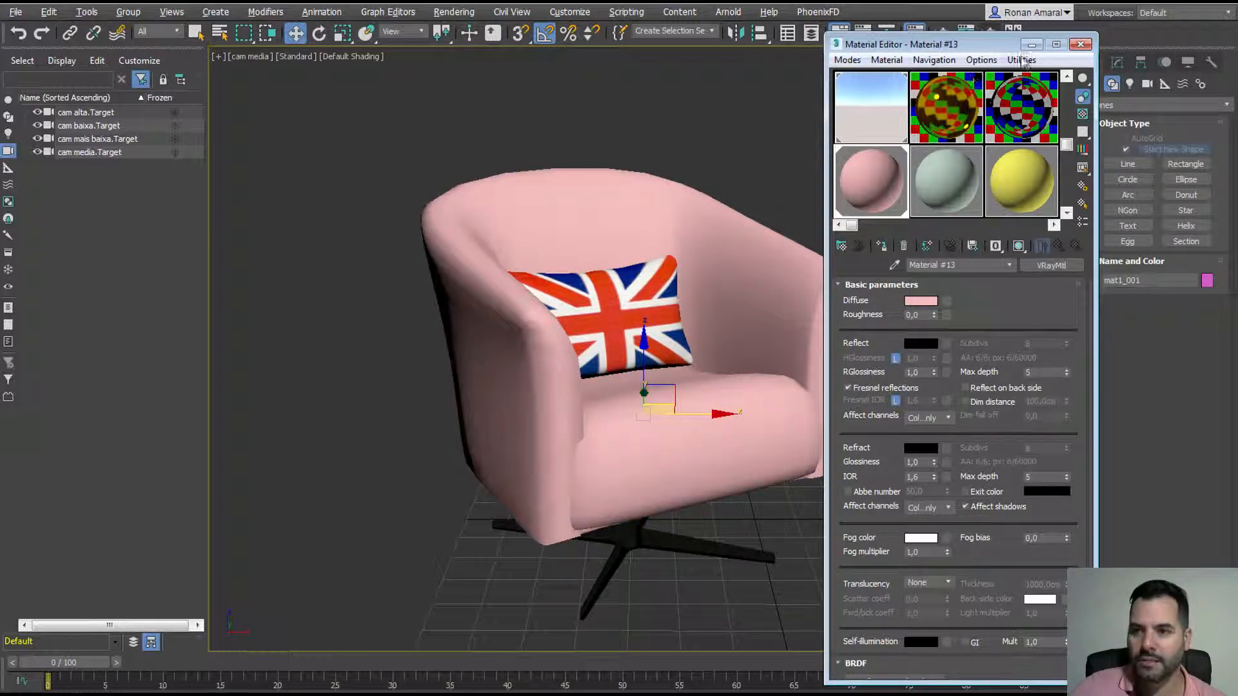
{"action": "left_click", "coordinate": [1032, 45]}
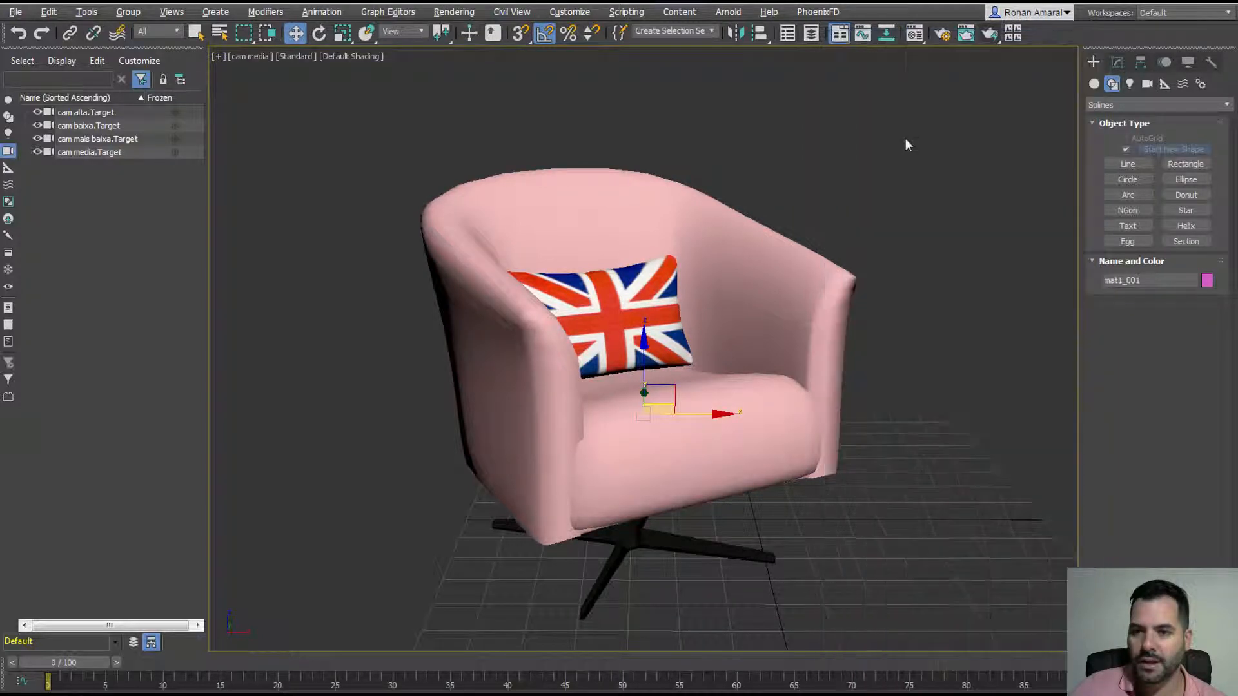
{"action": "left_click", "coordinate": [990, 36]}
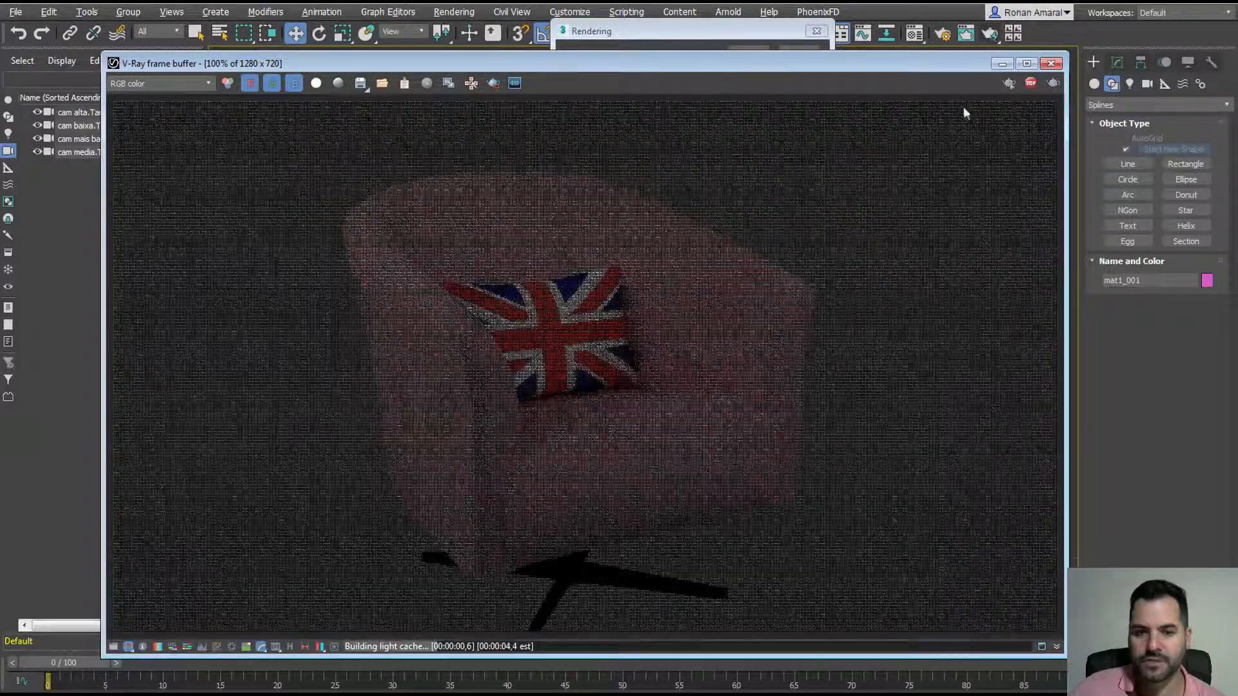
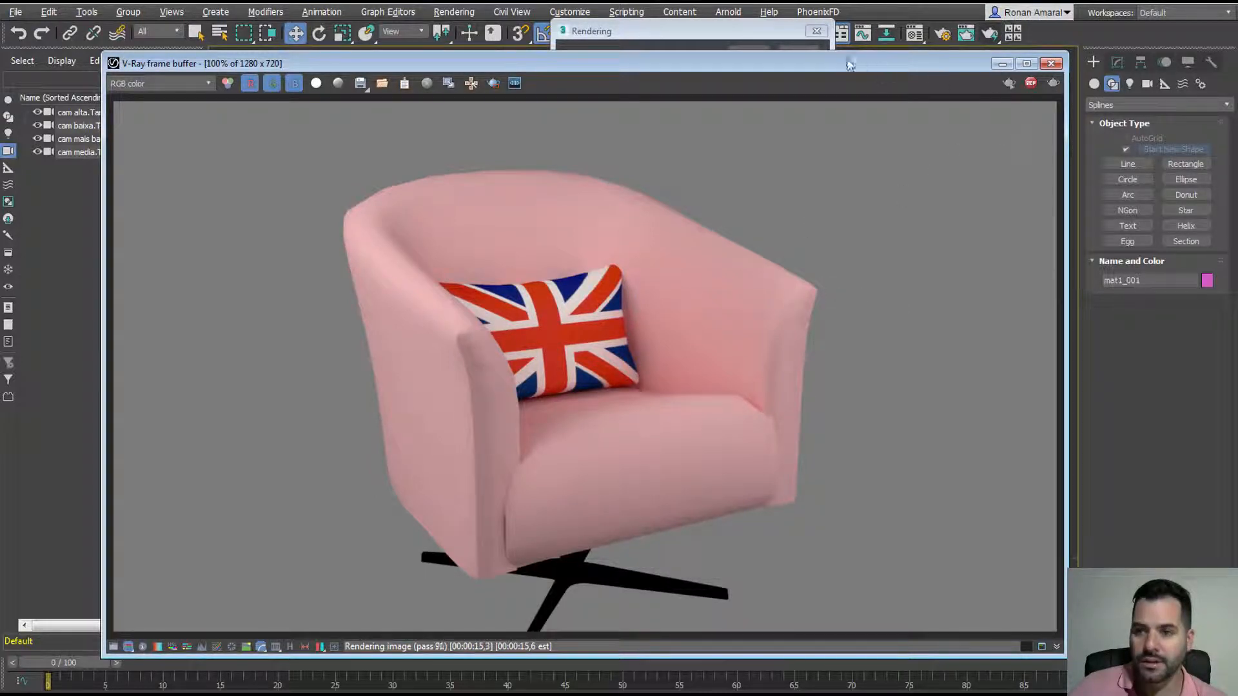
Step: Close the V-Ray render, deselect the chair, and briefly recheck the last rendered image
{"action": "left_click", "coordinate": [1051, 63]}
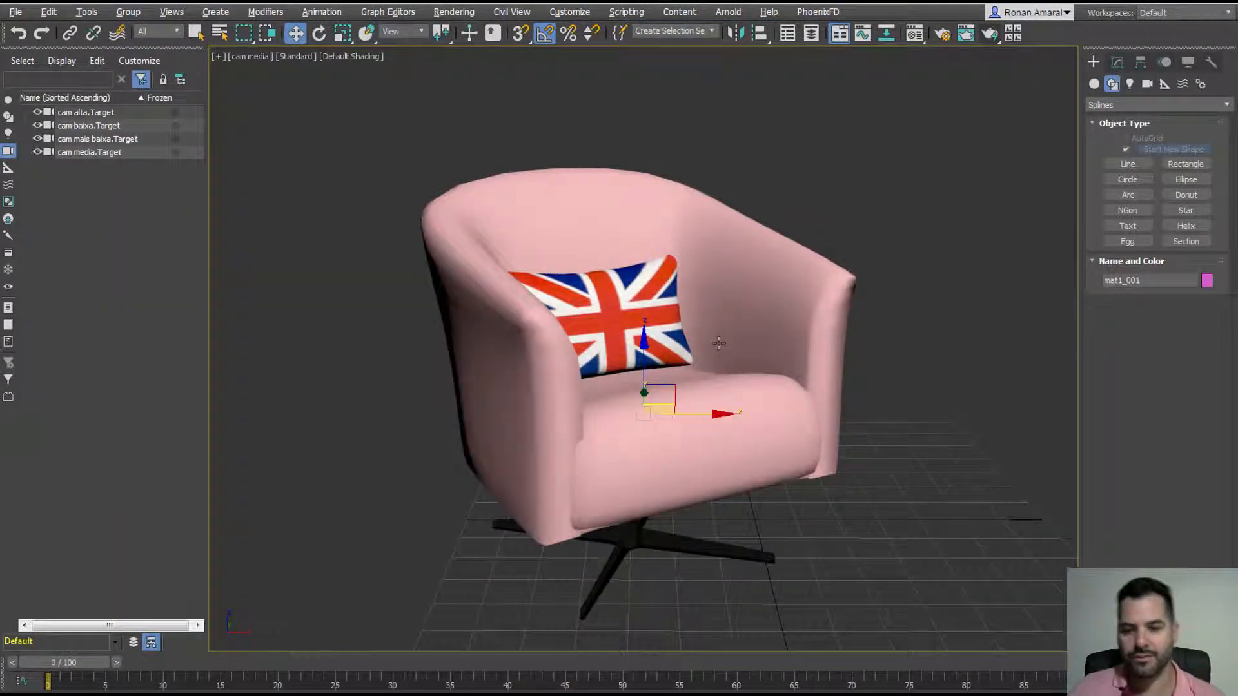
{"action": "middle_click_drag", "start_coordinate": [718, 343], "coordinate": [717, 328]}
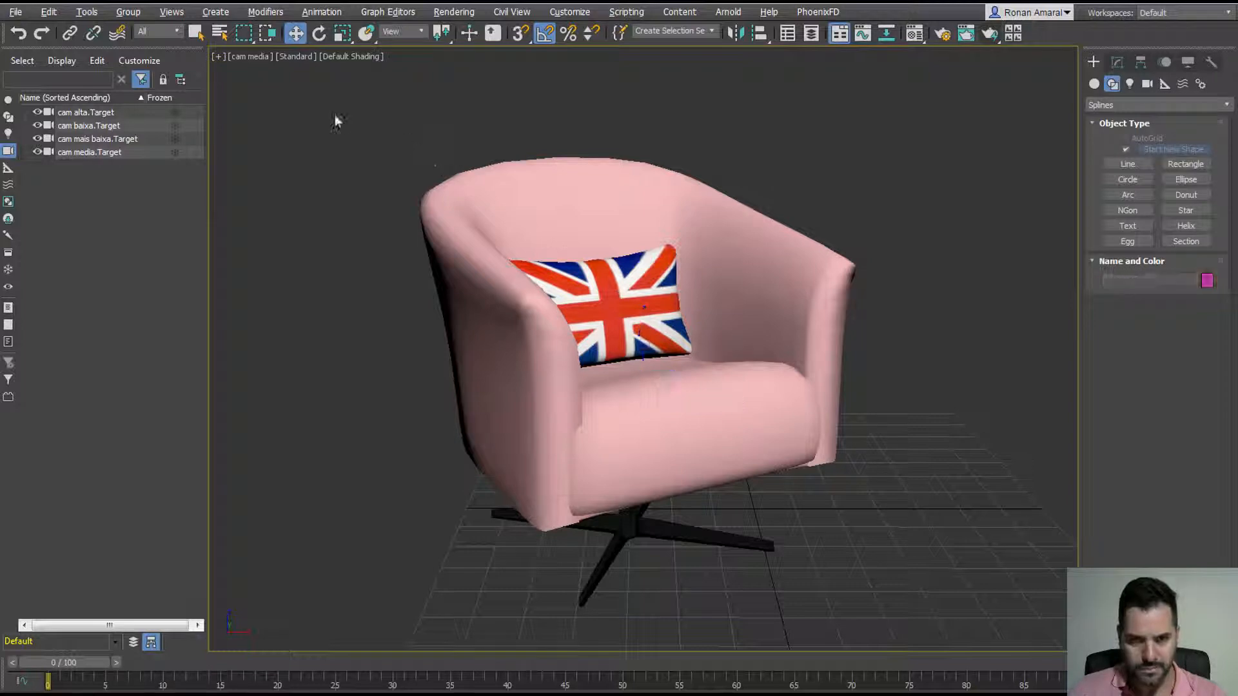
{"action": "left_click_drag", "start_coordinate": [335, 114], "coordinate": [950, 628]}
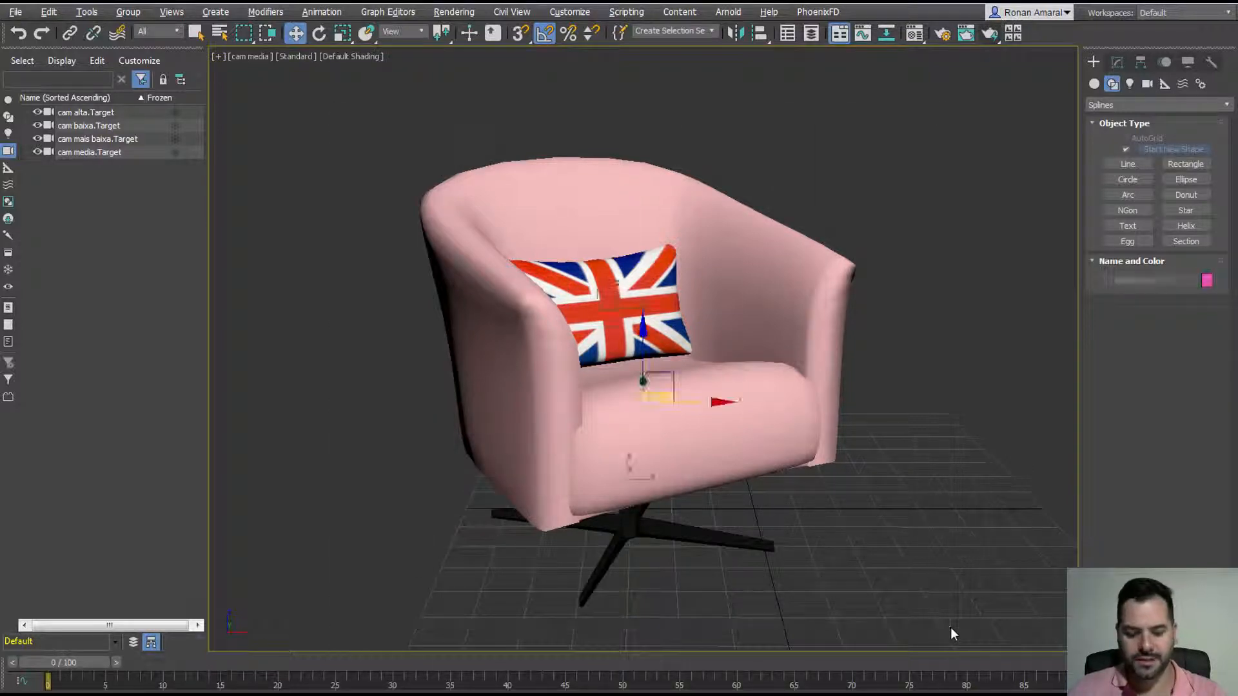
{"action": "left_click", "coordinate": [965, 35]}
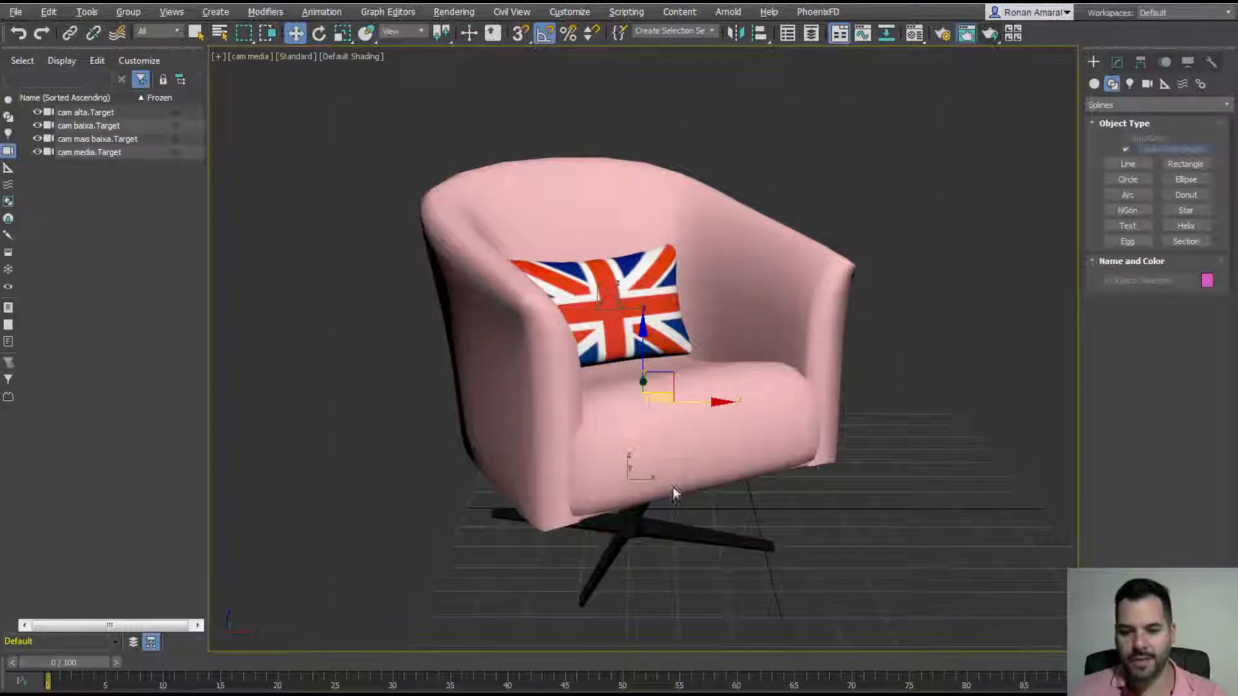
{"action": "left_click", "coordinate": [1005, 129]}
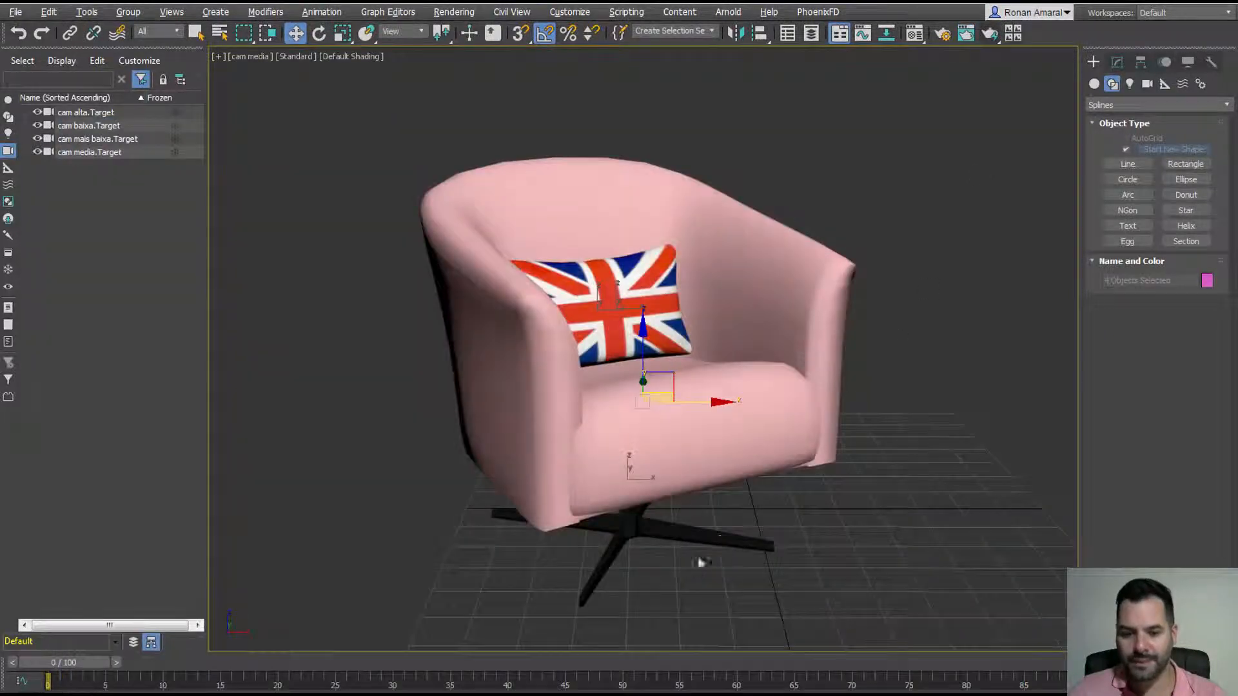
Step: Replace the chair base's eyedropped material with the alumínio VRayMtl preset
{"action": "left_click", "coordinate": [916, 34]}
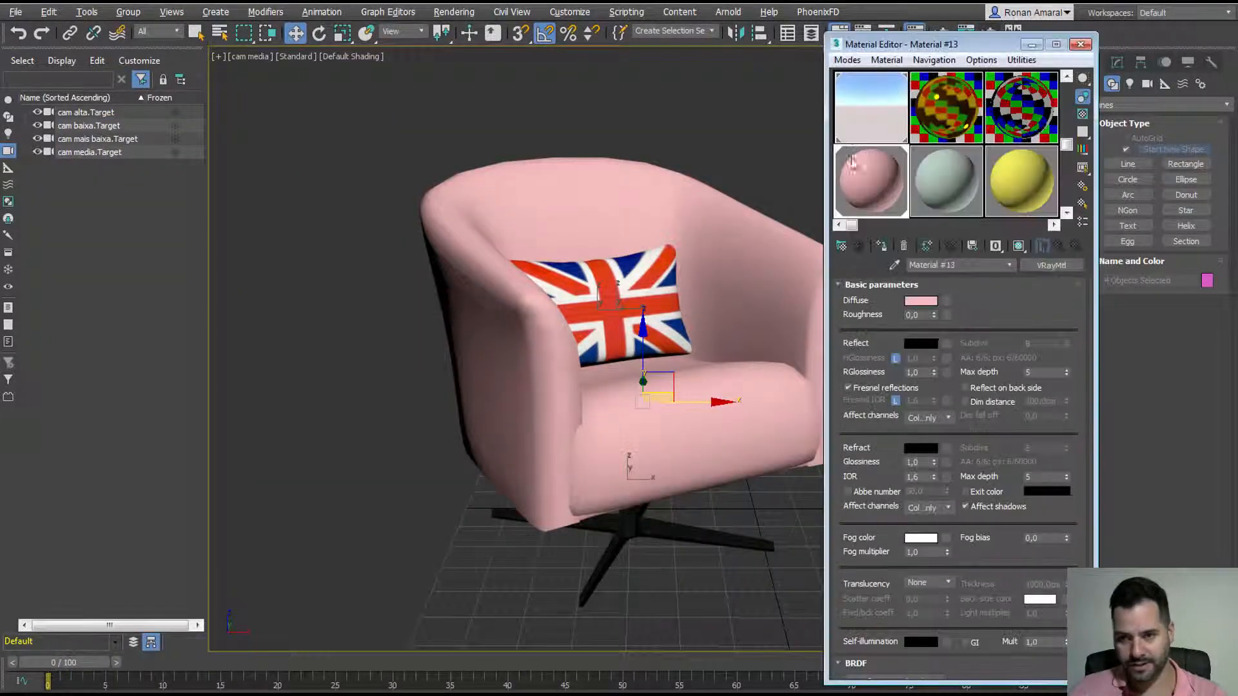
{"action": "left_click", "coordinate": [895, 264]}
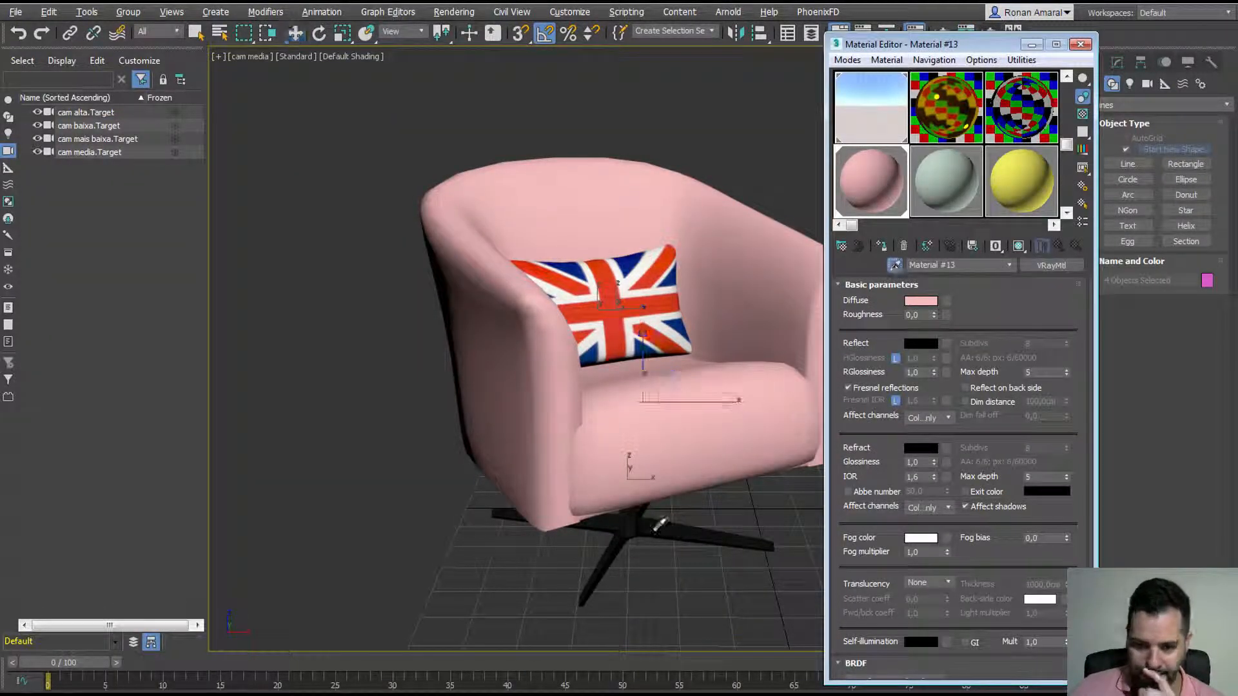
{"action": "left_click", "coordinate": [661, 524]}
{"action": "left_click", "coordinate": [1051, 265]}
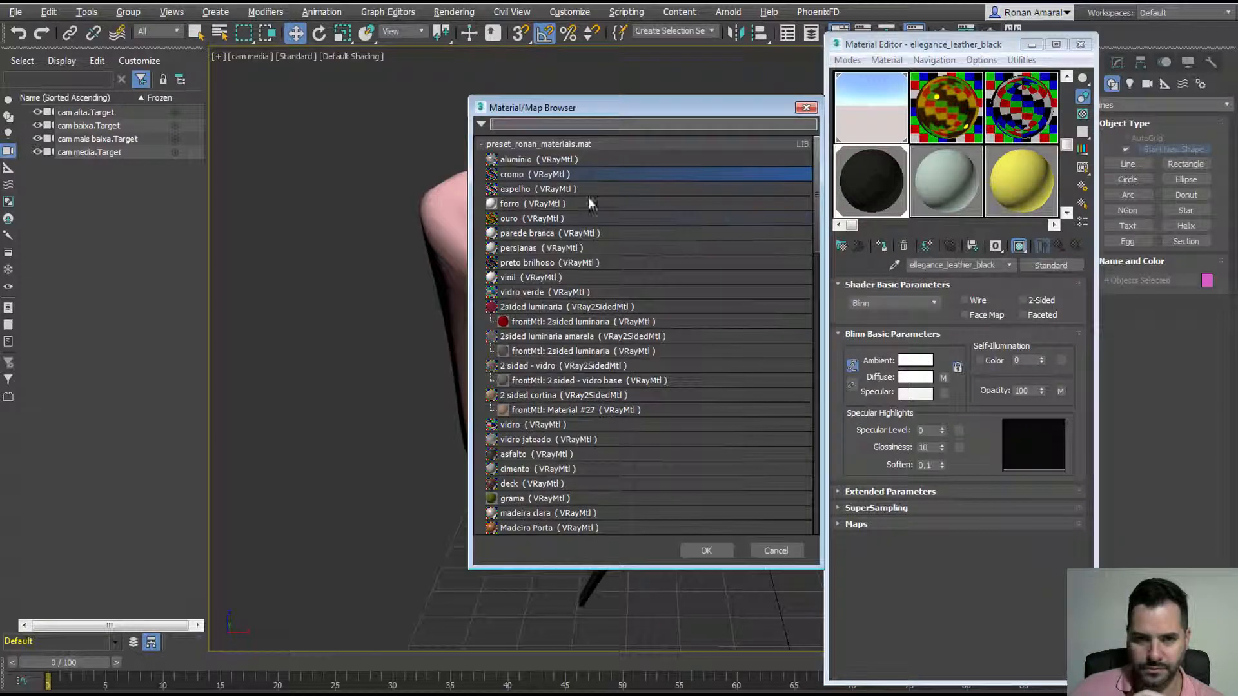
{"action": "double_click", "coordinate": [563, 159]}
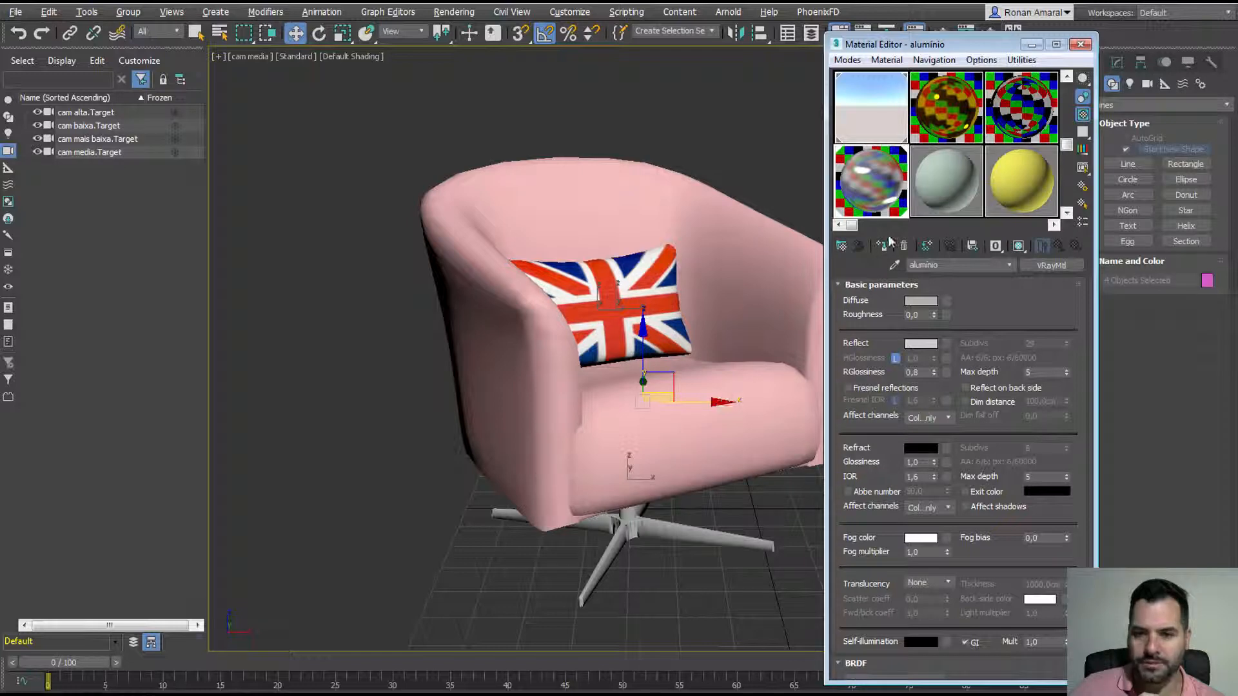
{"action": "left_click_drag", "start_coordinate": [954, 38], "coordinate": [1054, 146]}
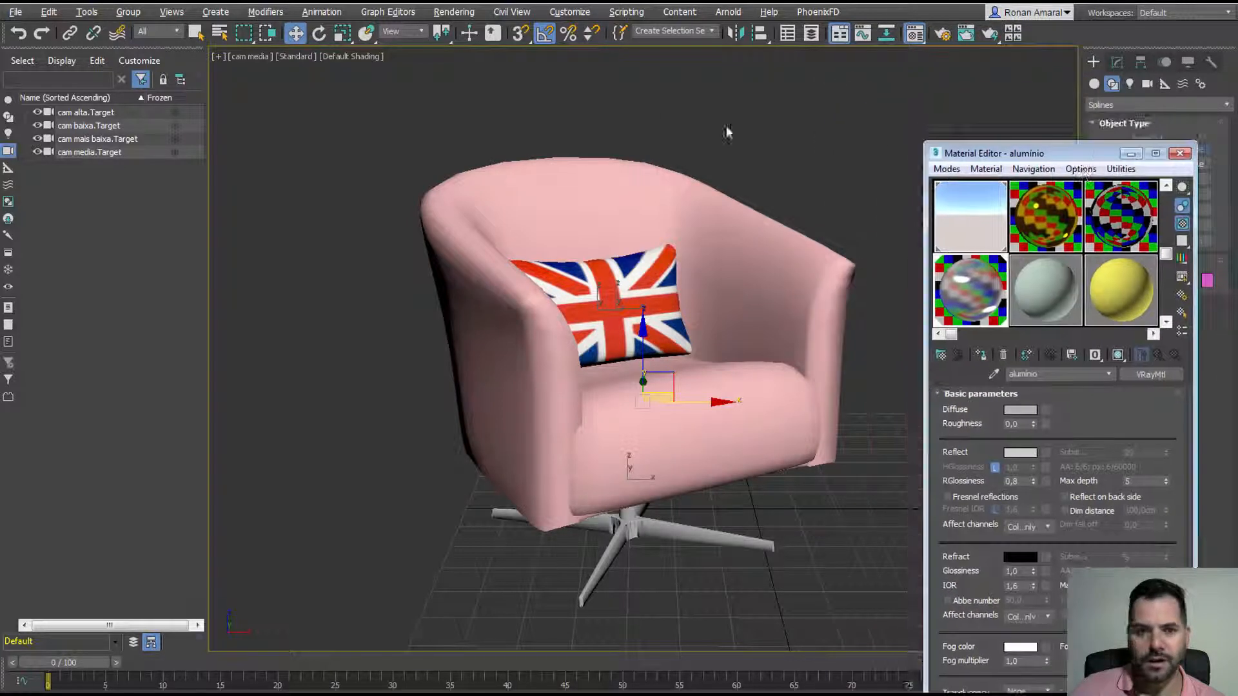
Step: Group all the armchair's parts as 'poltrona' and close the Material Editor
{"action": "left_click_drag", "start_coordinate": [787, 477], "coordinate": [896, 652]}
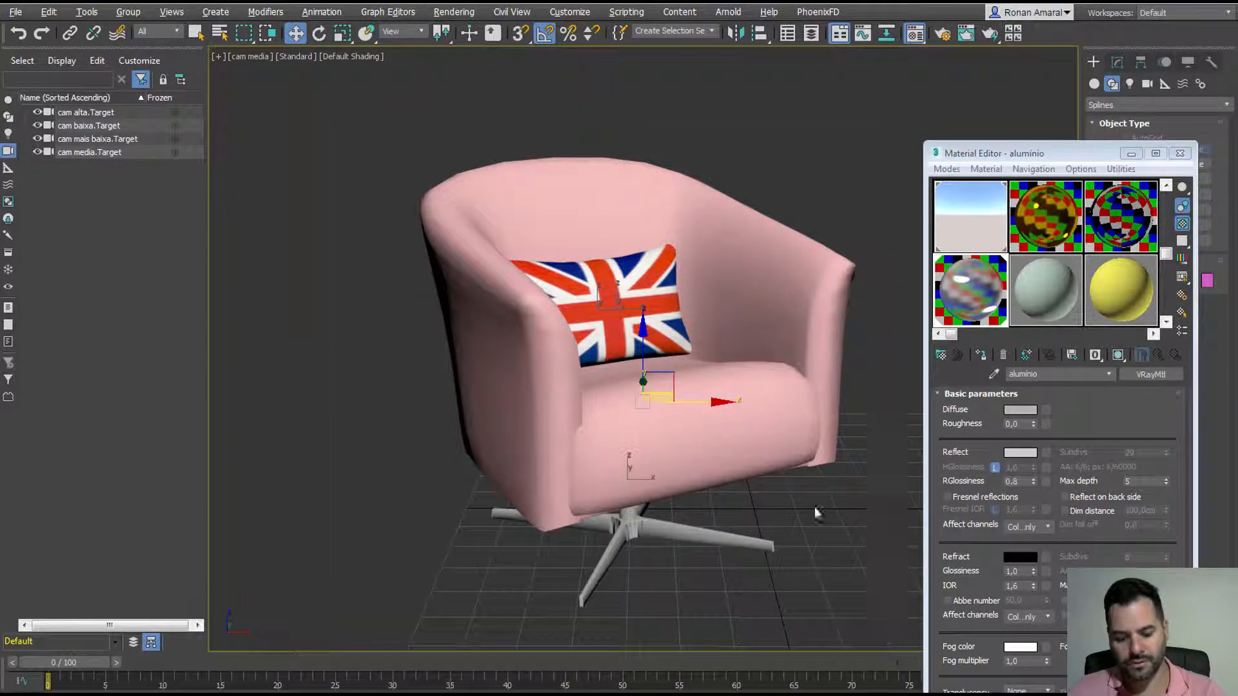
{"action": "key", "text": "ctrl+g"}
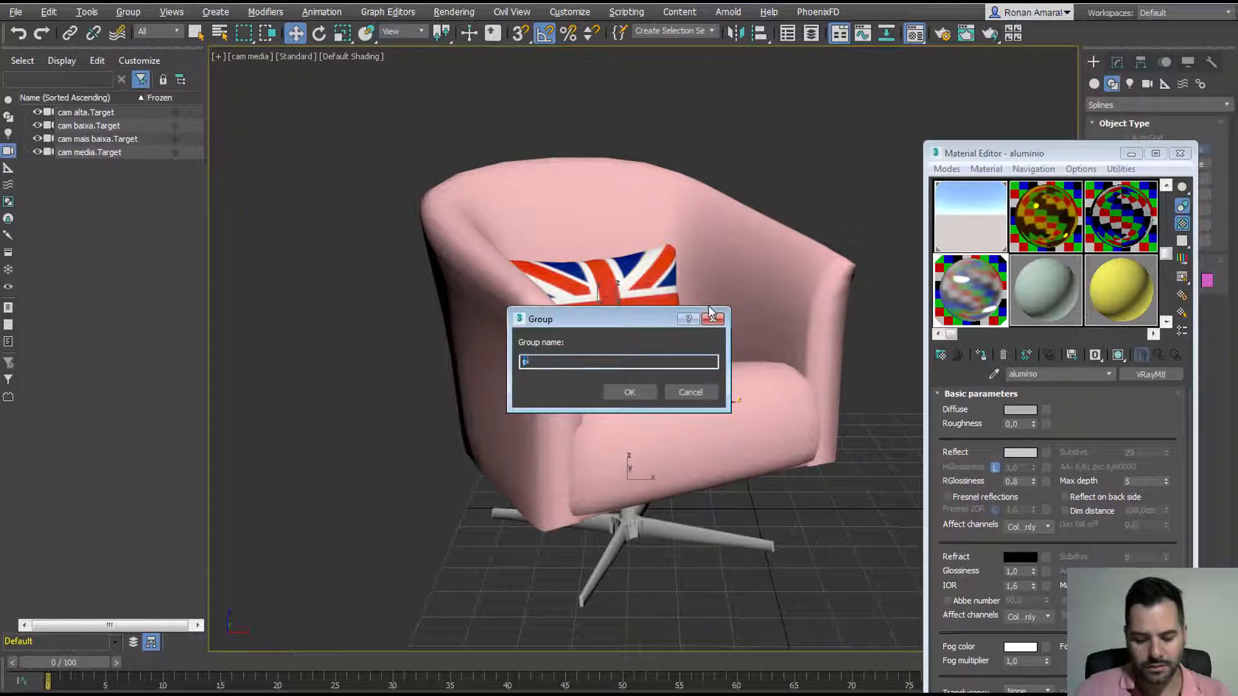
{"action": "key", "text": "Return"}
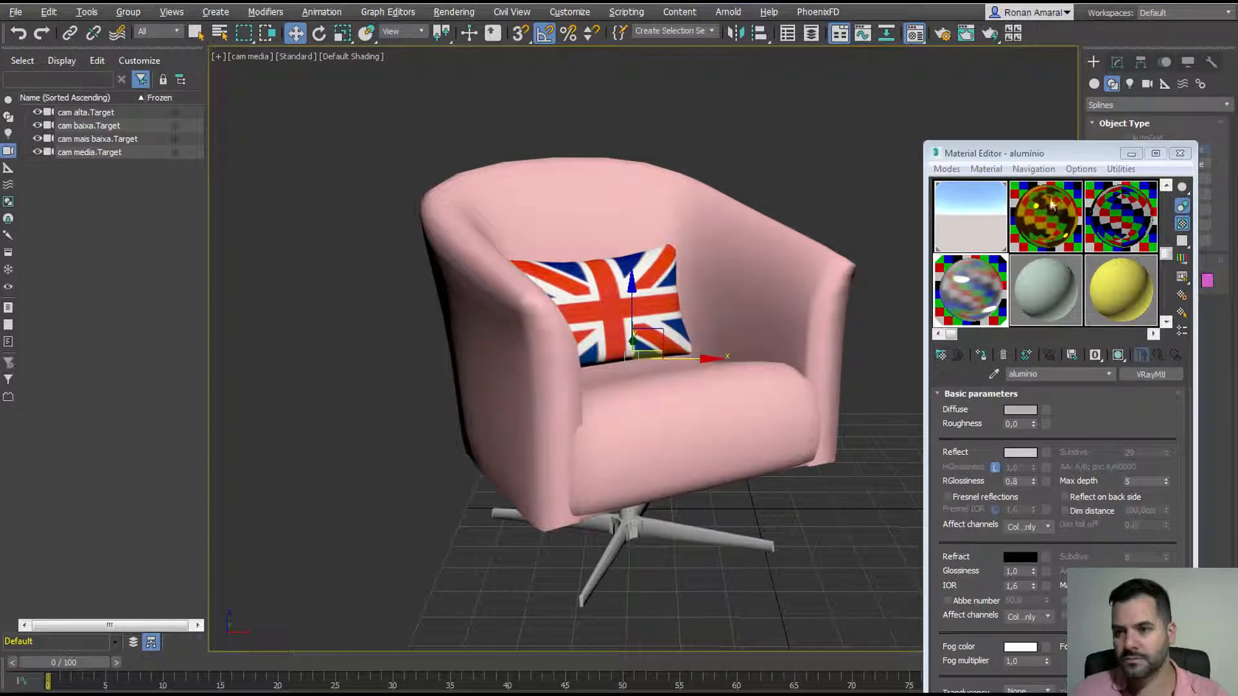
{"action": "key", "text": "m"}
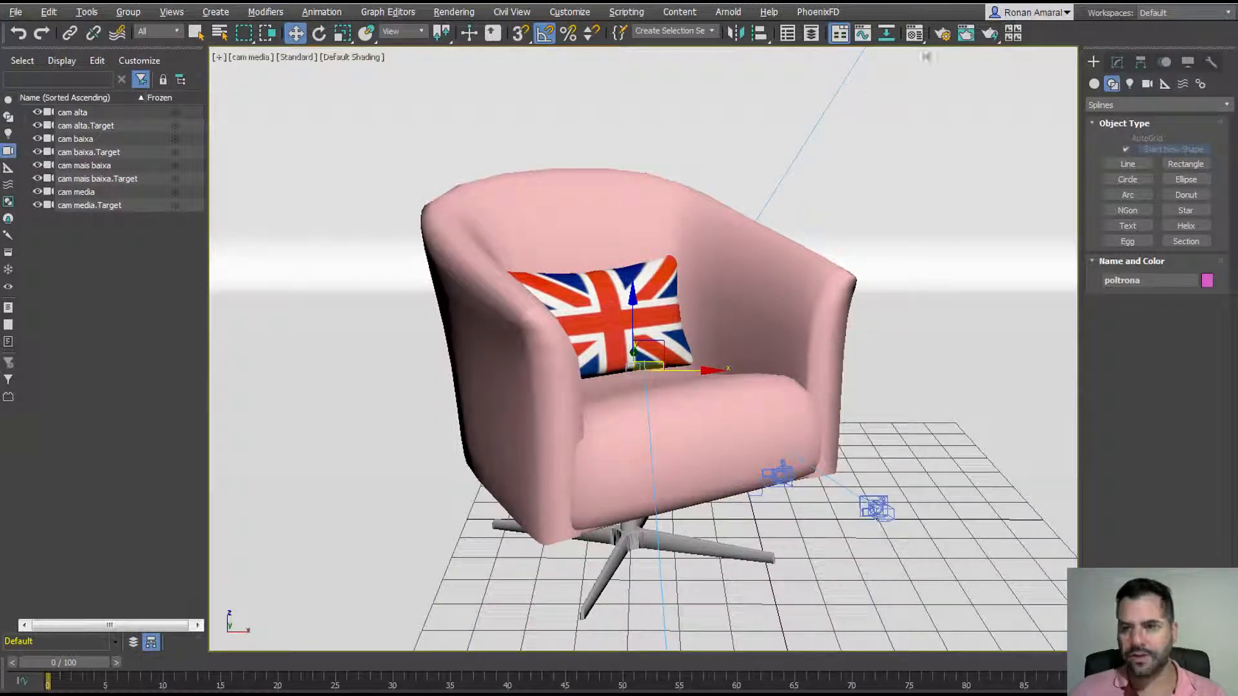
Step: Start a V-Ray render of the cam media view, then stop it and close the frame buffer
{"action": "left_click", "coordinate": [992, 36]}
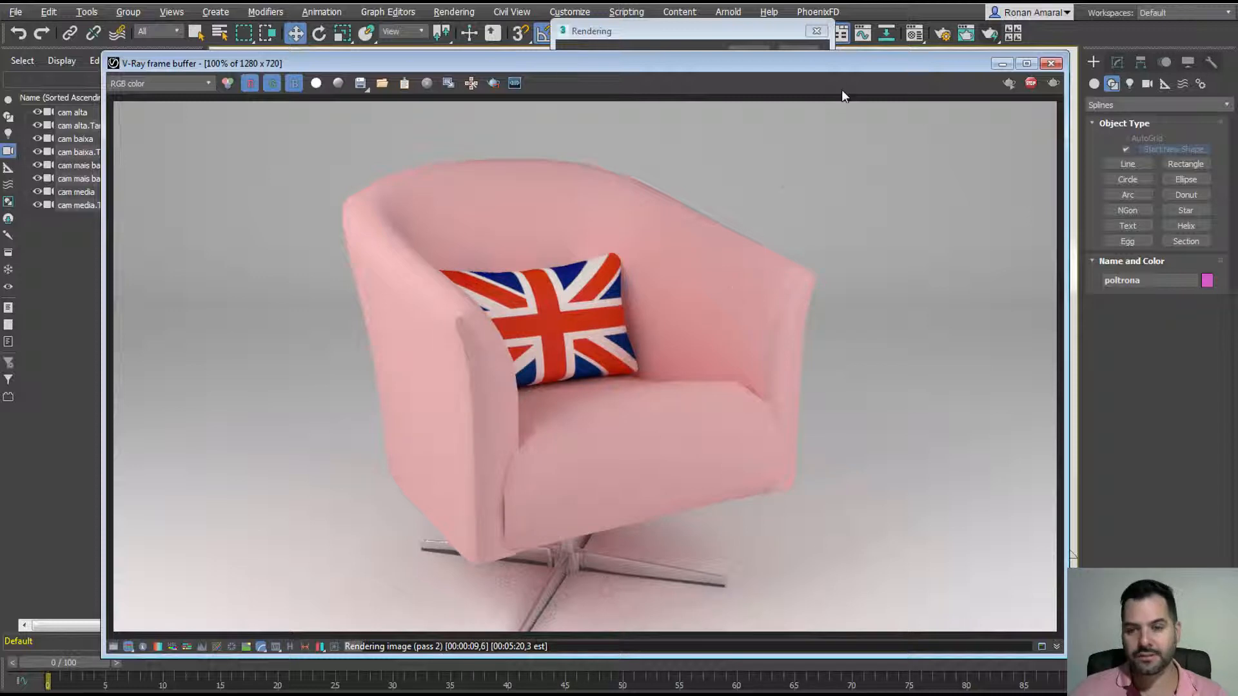
{"action": "left_click", "coordinate": [1030, 83]}
{"action": "left_click", "coordinate": [1050, 64]}
Step: Turn on Safe Frame and dolly the camera out and back in on the armchair
{"action": "middle_click_drag", "start_coordinate": [655, 295], "coordinate": [667, 305], "text": "ctrl+alt"}
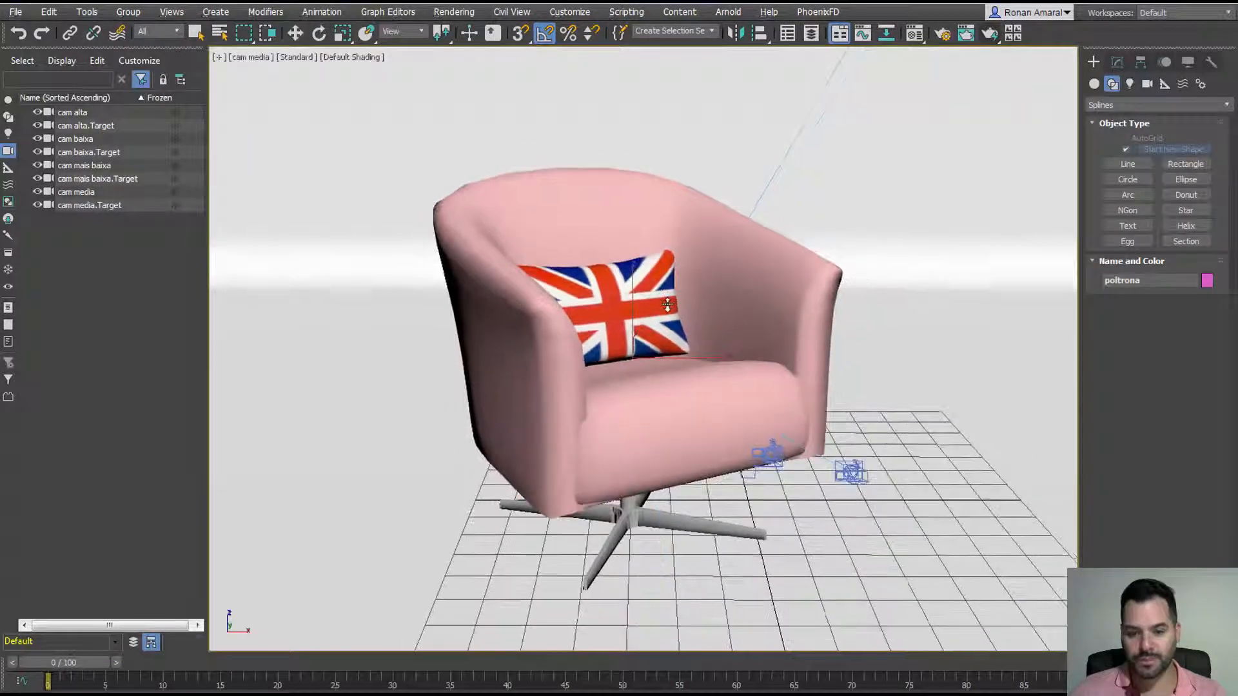
{"action": "key", "text": "shift+f"}
{"action": "scroll", "coordinate": [644, 274], "scroll_direction": "down", "scroll_amount": 2}
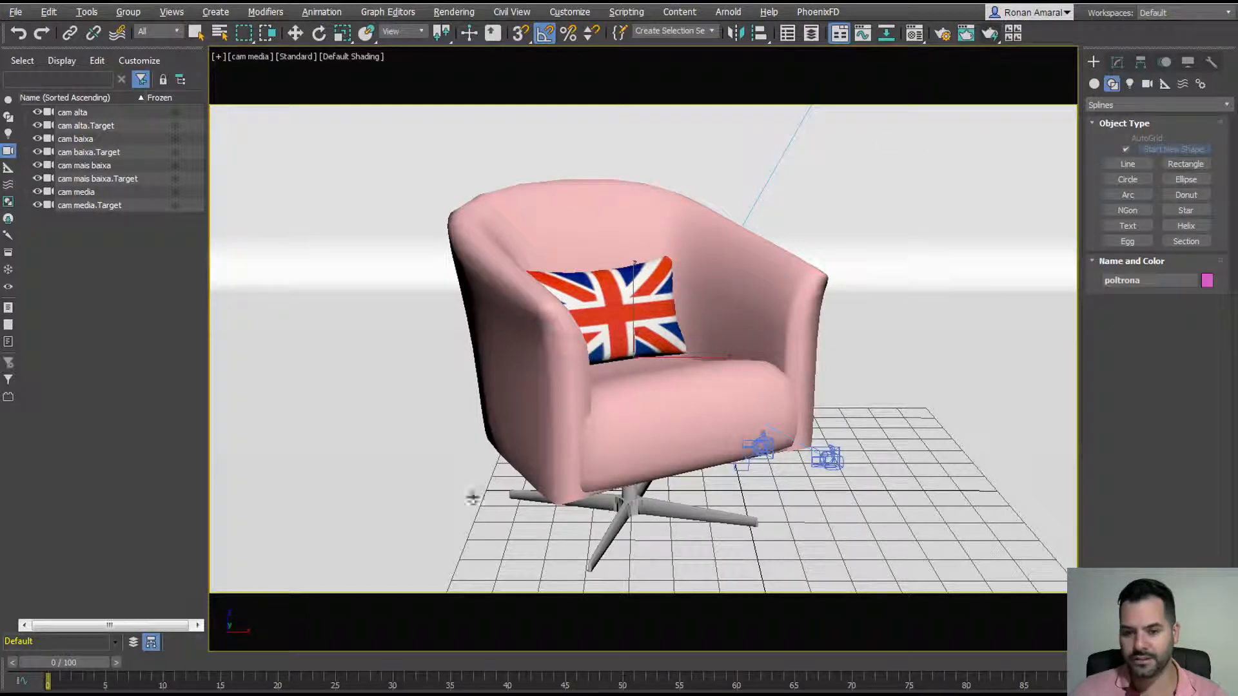
{"action": "middle_click_drag", "start_coordinate": [473, 497], "coordinate": [515, 418], "text": "ctrl+alt"}
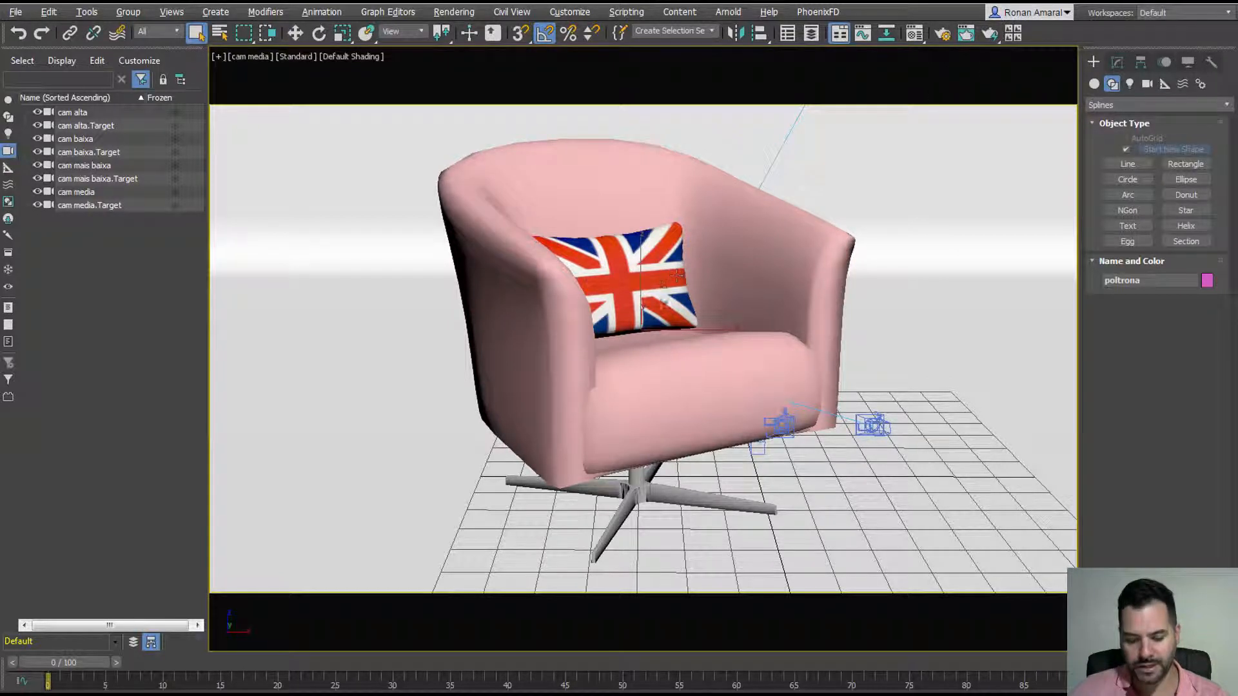
Step: Swap the pink upholstery for the veludo verde velvet preset, shown in viewport, then select the shell
{"action": "key", "text": "m"}
{"action": "left_click", "coordinate": [993, 374]}
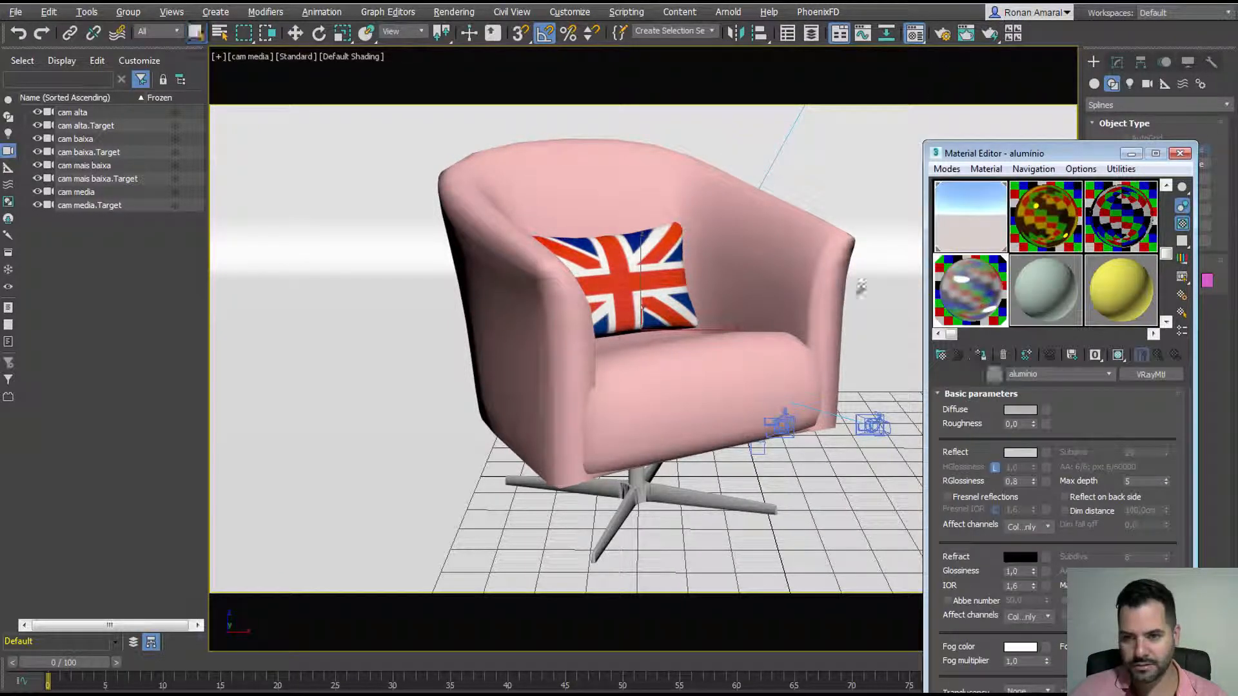
{"action": "left_click", "coordinate": [856, 295]}
{"action": "left_click", "coordinate": [1151, 375]}
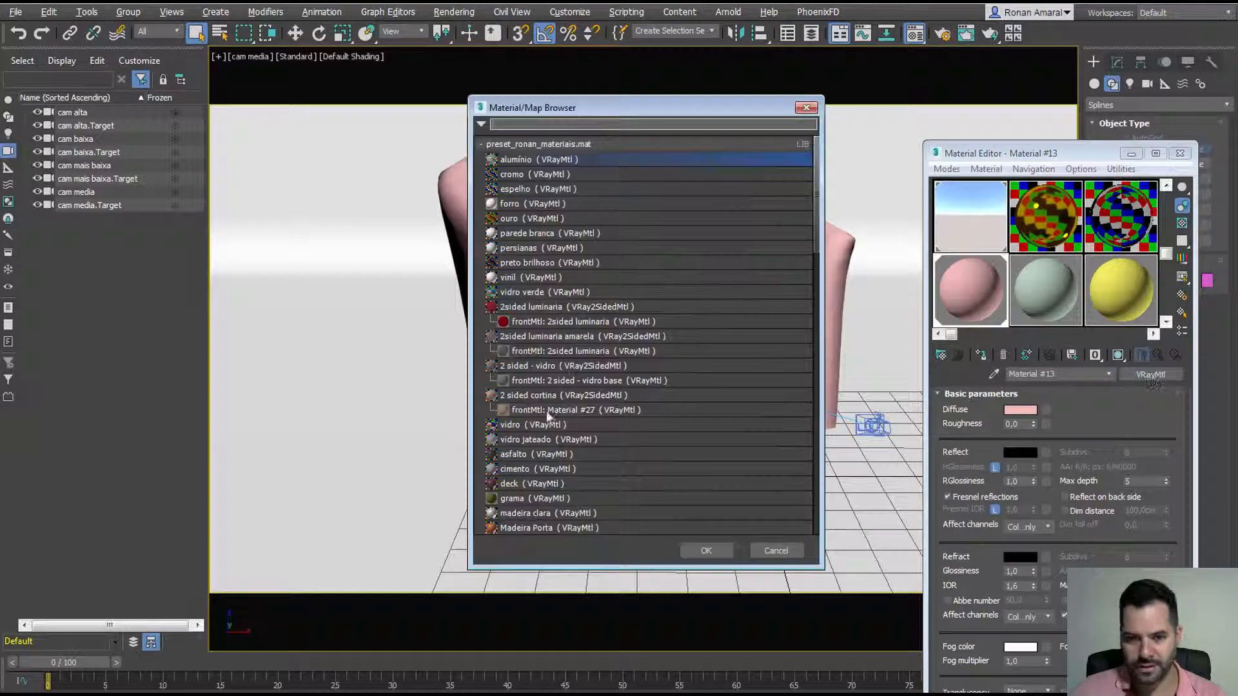
{"action": "scroll", "coordinate": [544, 451], "scroll_direction": "down", "scroll_amount": 10}
{"action": "double_click", "coordinate": [524, 365]}
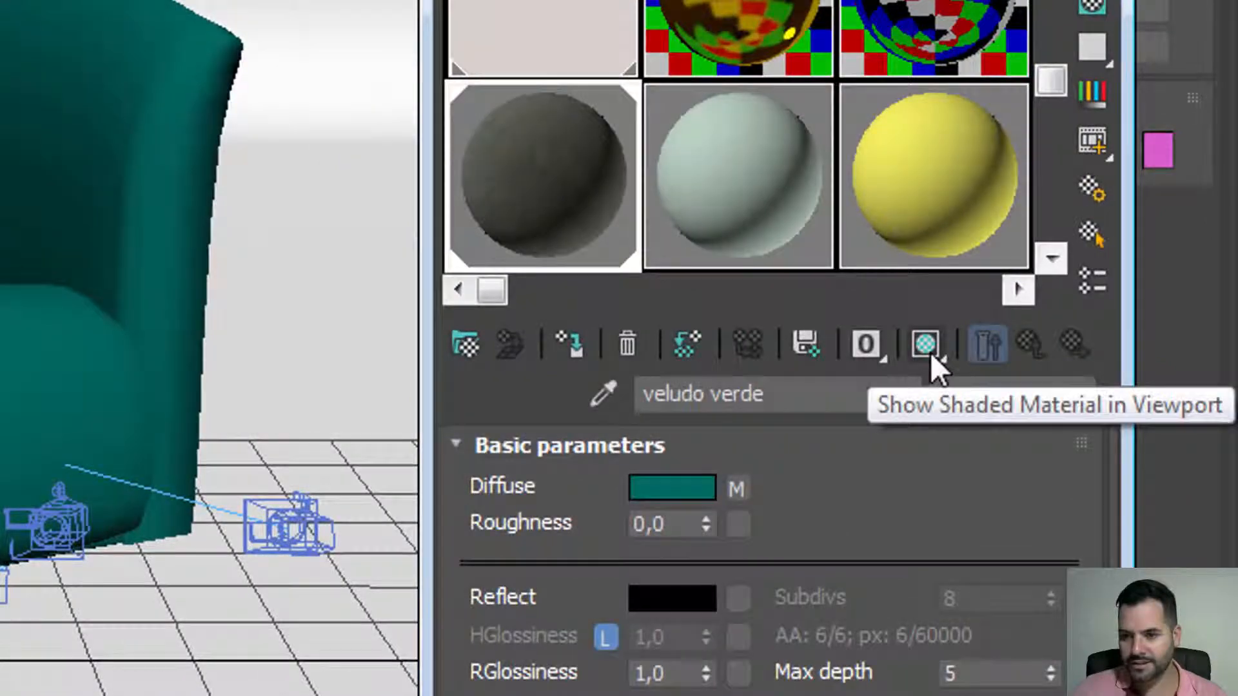
{"action": "left_click", "coordinate": [926, 345]}
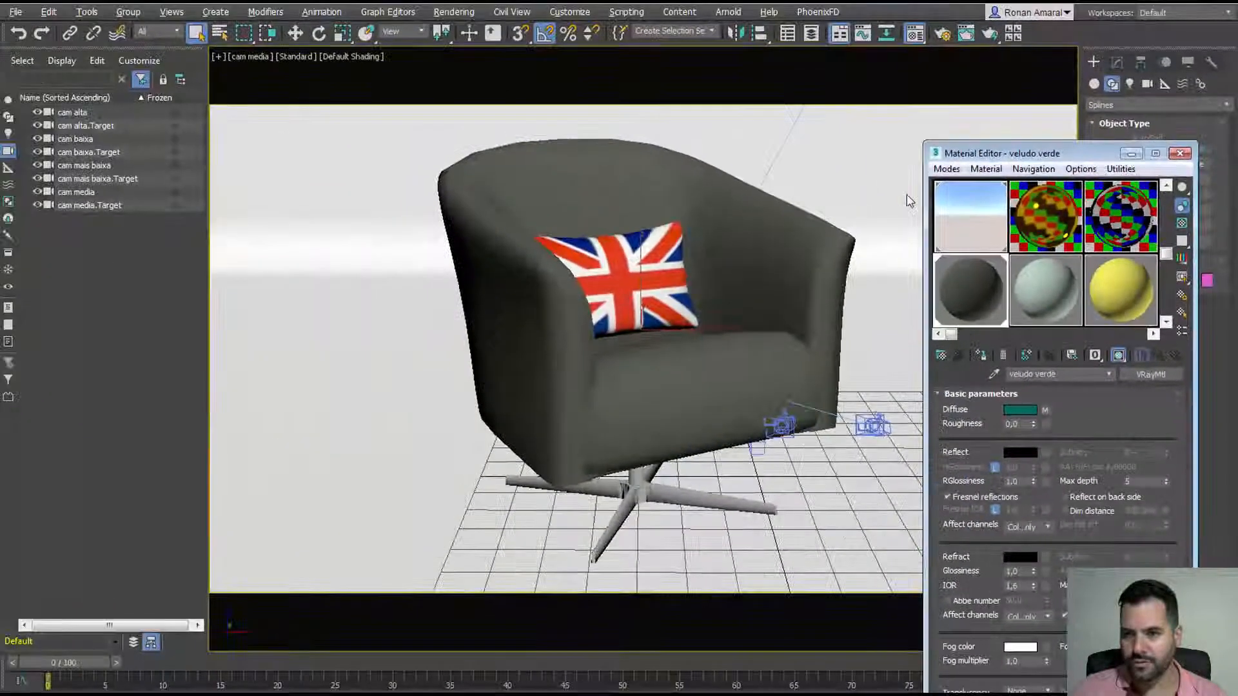
{"action": "left_click", "coordinate": [1103, 94]}
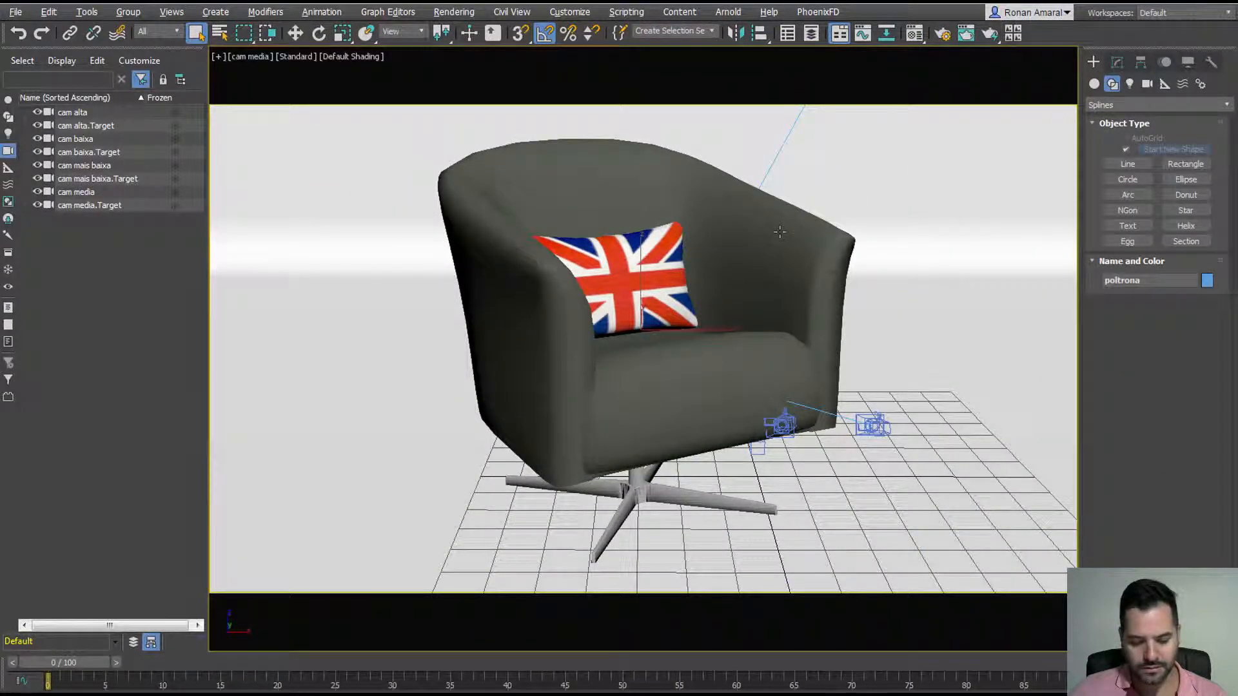
{"action": "left_click", "coordinate": [668, 279]}
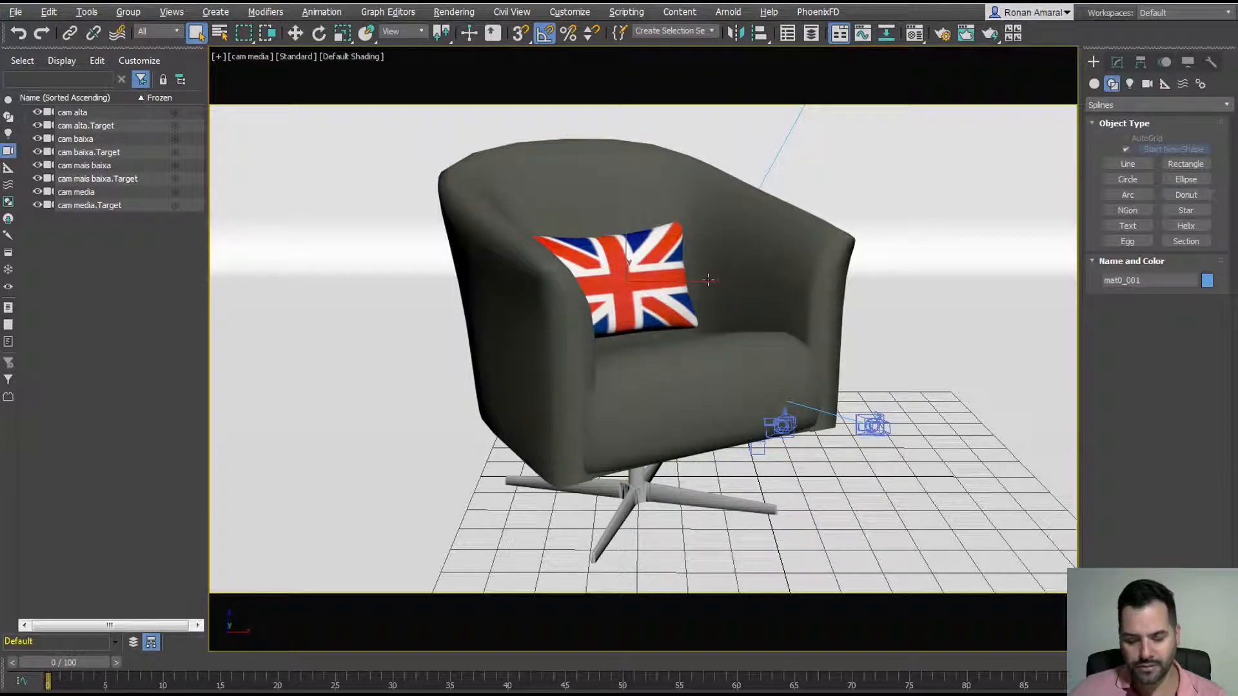
Step: Add a Box-projection UVW Map modifier to the chair shell
{"action": "key", "text": "ctrl+u"}
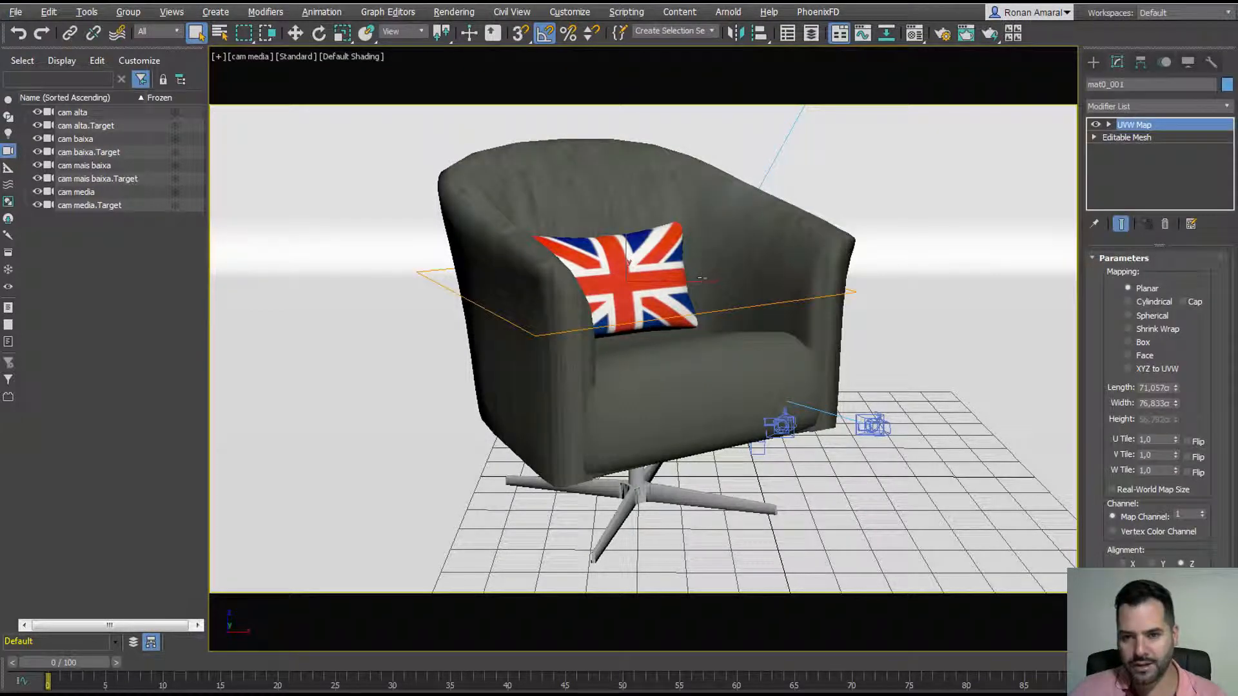
{"action": "left_click", "coordinate": [1140, 345]}
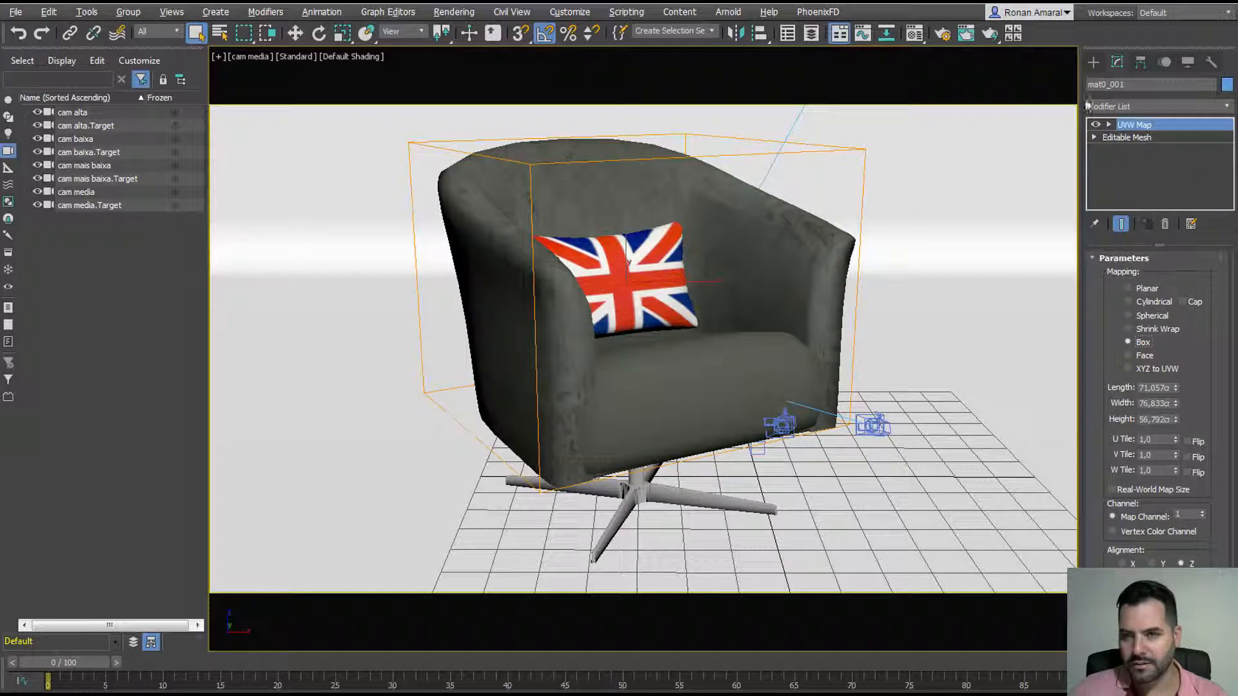
{"action": "left_click", "coordinate": [1094, 65]}
{"action": "left_click", "coordinate": [1117, 62]}
{"action": "key", "text": "w"}
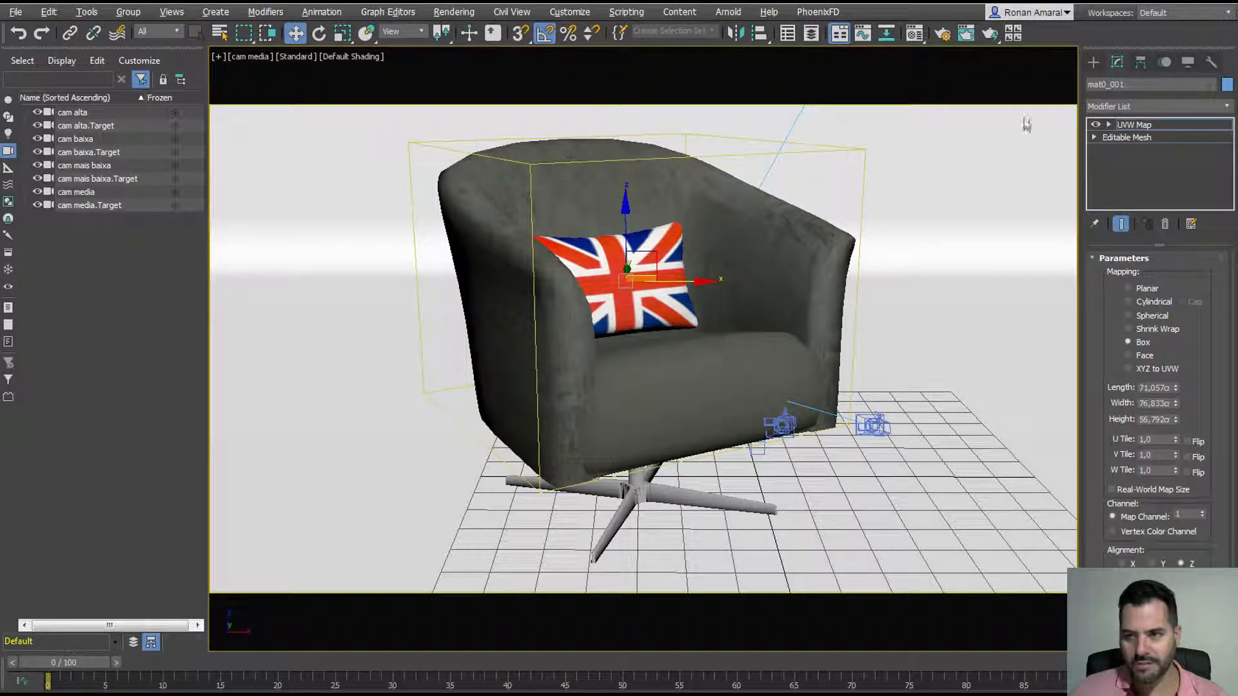
Step: Add a Box UVW Map to the seat cushion and scale its gizmo taller
{"action": "left_click", "coordinate": [799, 307]}
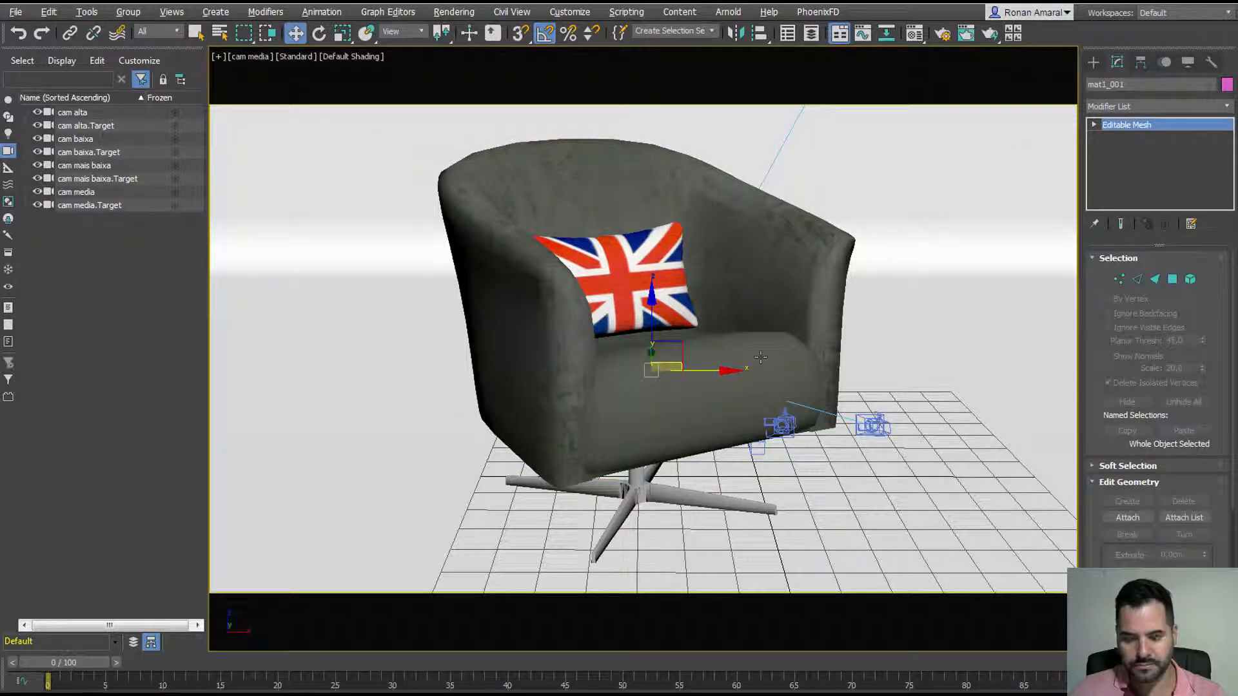
{"action": "key", "text": "u"}
{"action": "left_click", "coordinate": [1143, 342]}
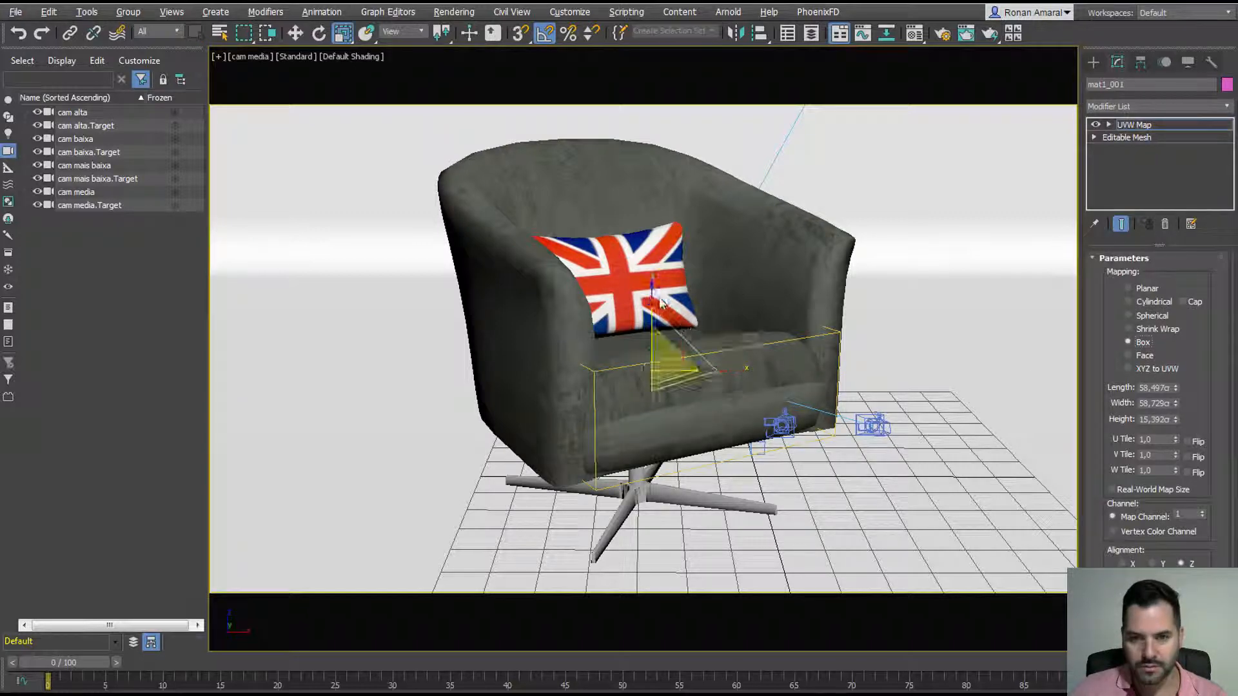
{"action": "key", "text": "r"}
{"action": "left_click_drag", "start_coordinate": [651, 303], "coordinate": [613, 90]}
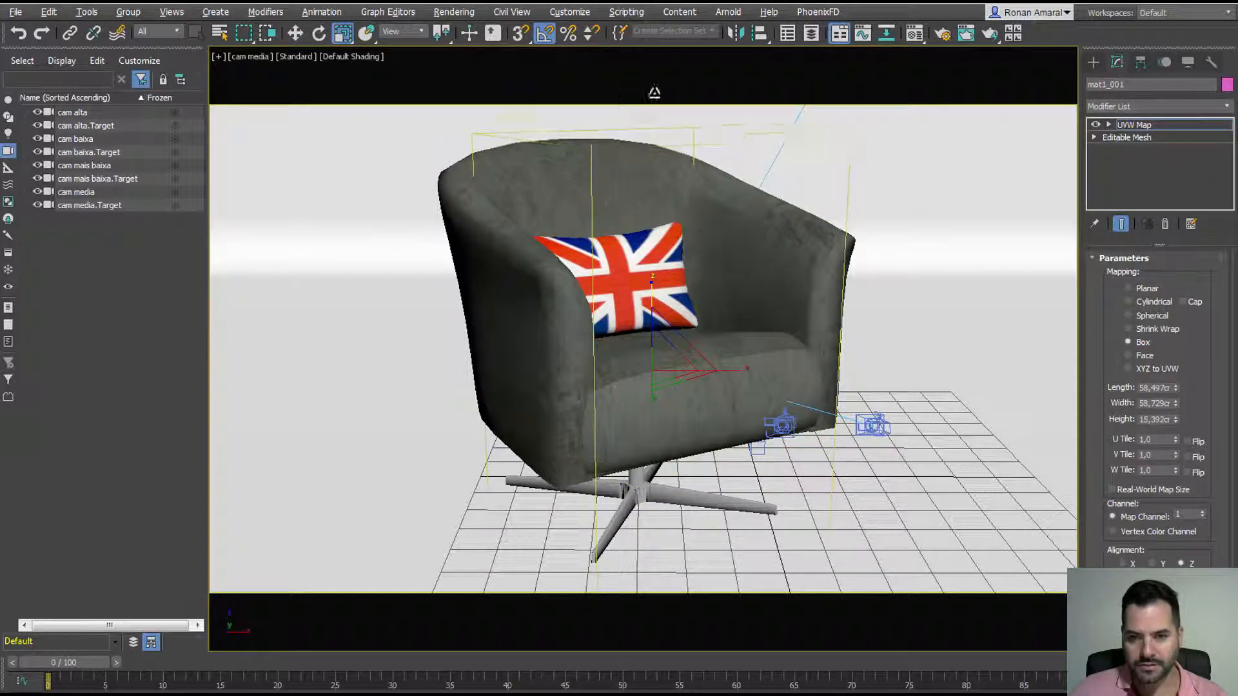
{"action": "left_click", "coordinate": [1092, 62]}
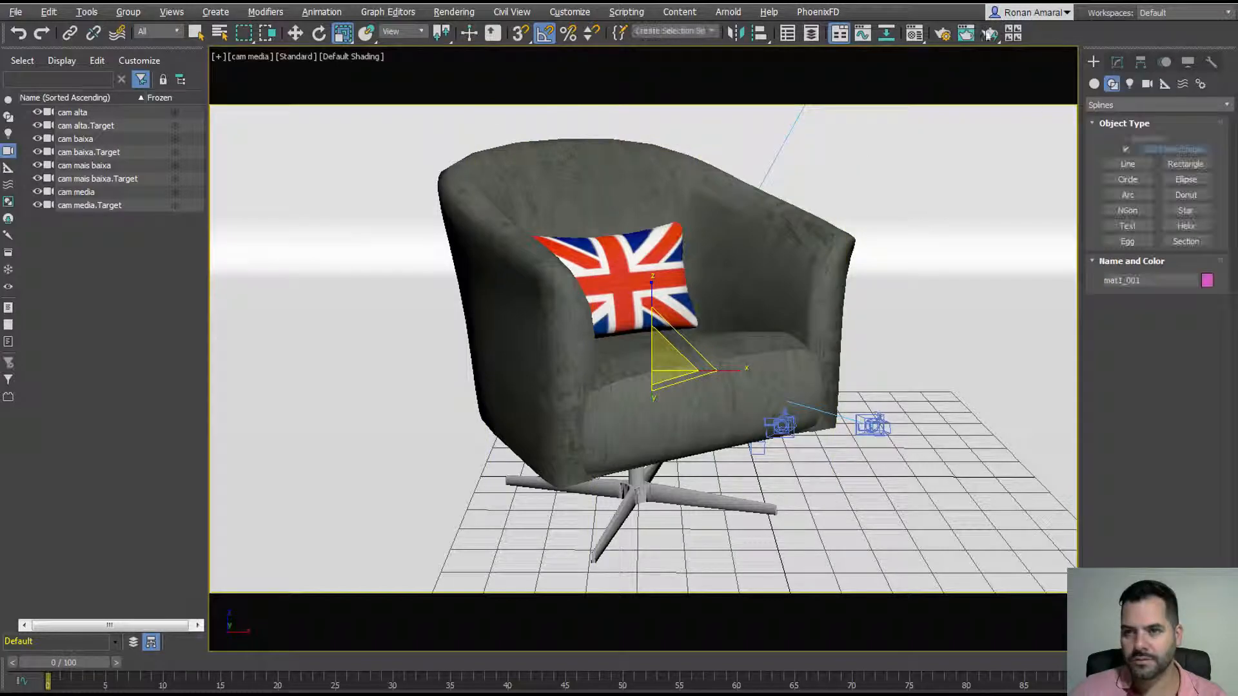
{"action": "left_click", "coordinate": [990, 33]}
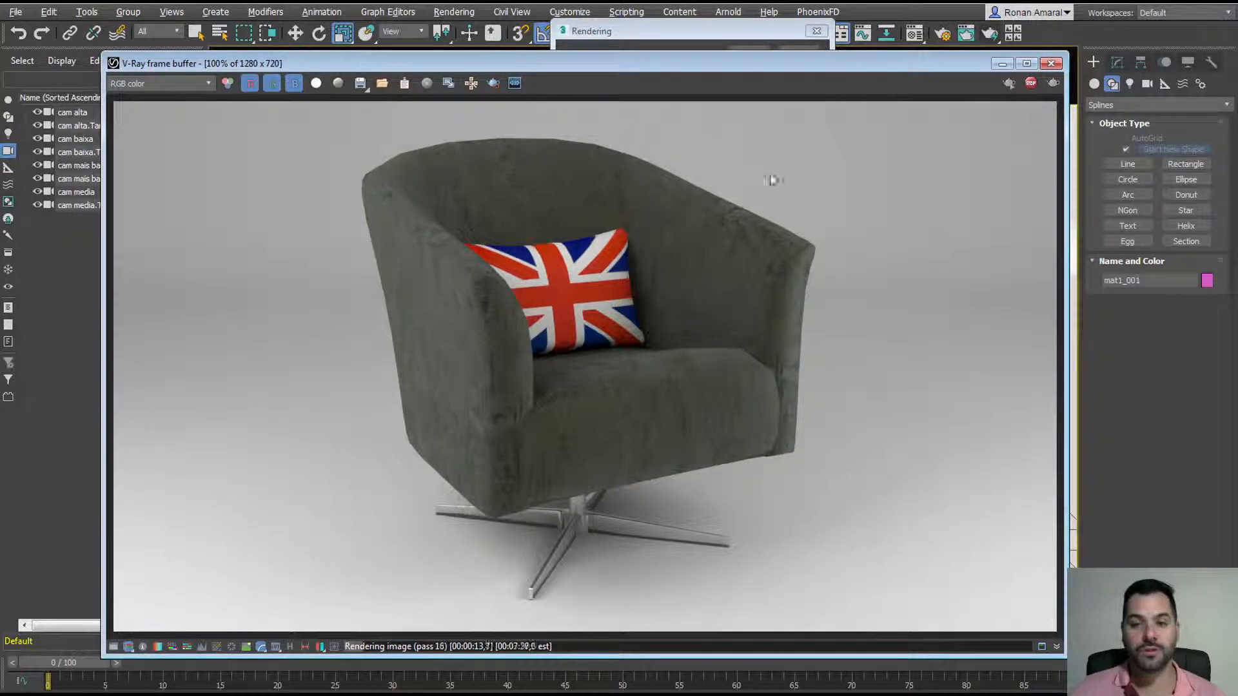
Step: Cancel the running V-Ray render of the velvet armchair and close the frame buffer
{"action": "left_click", "coordinate": [737, 30]}
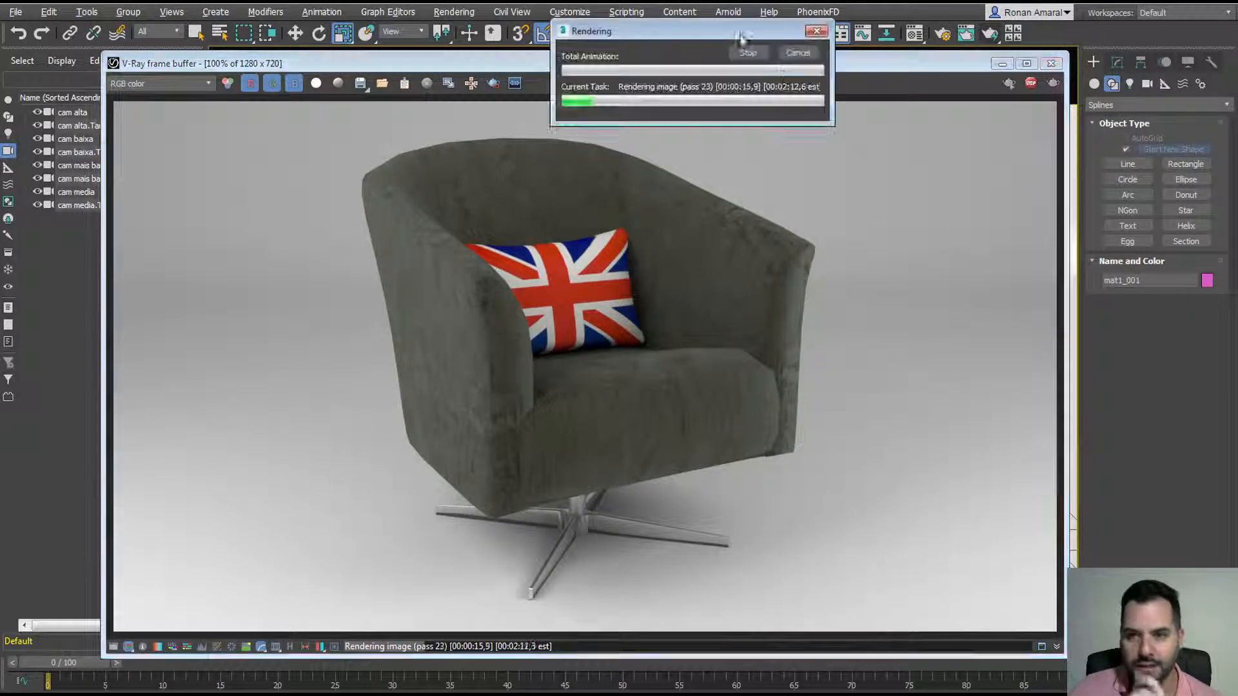
{"action": "left_click", "coordinate": [798, 53]}
{"action": "left_click", "coordinate": [1050, 63]}
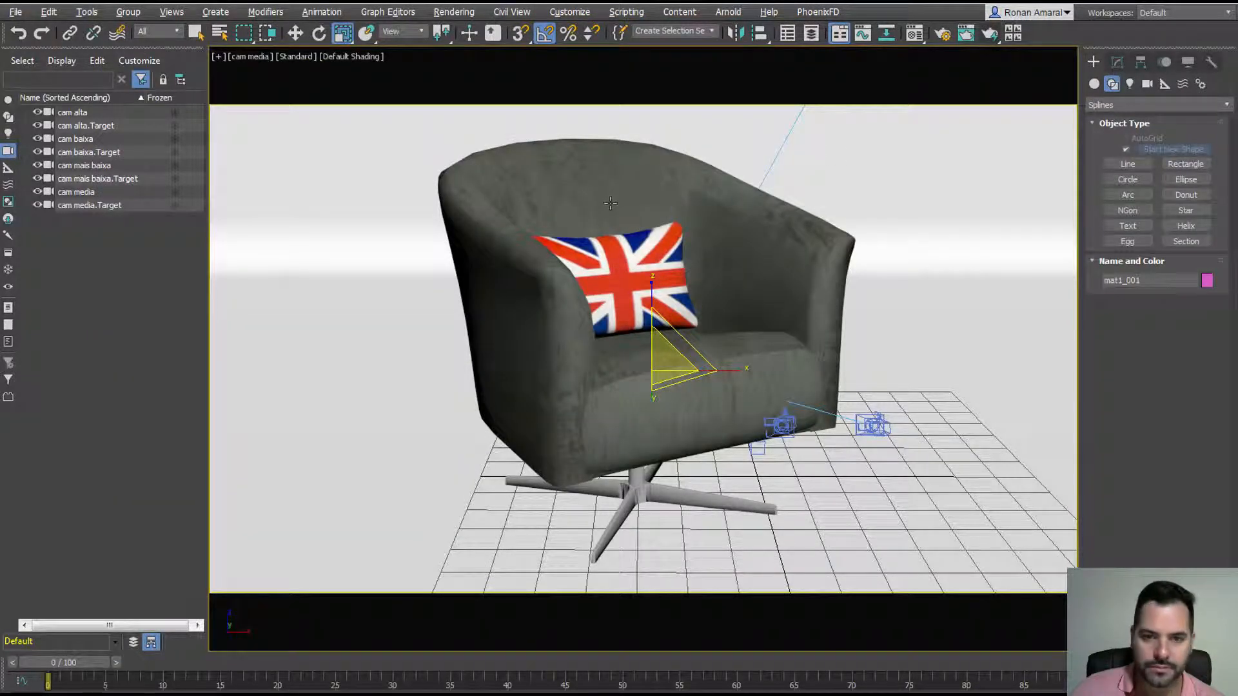
{"action": "key", "text": "F4"}
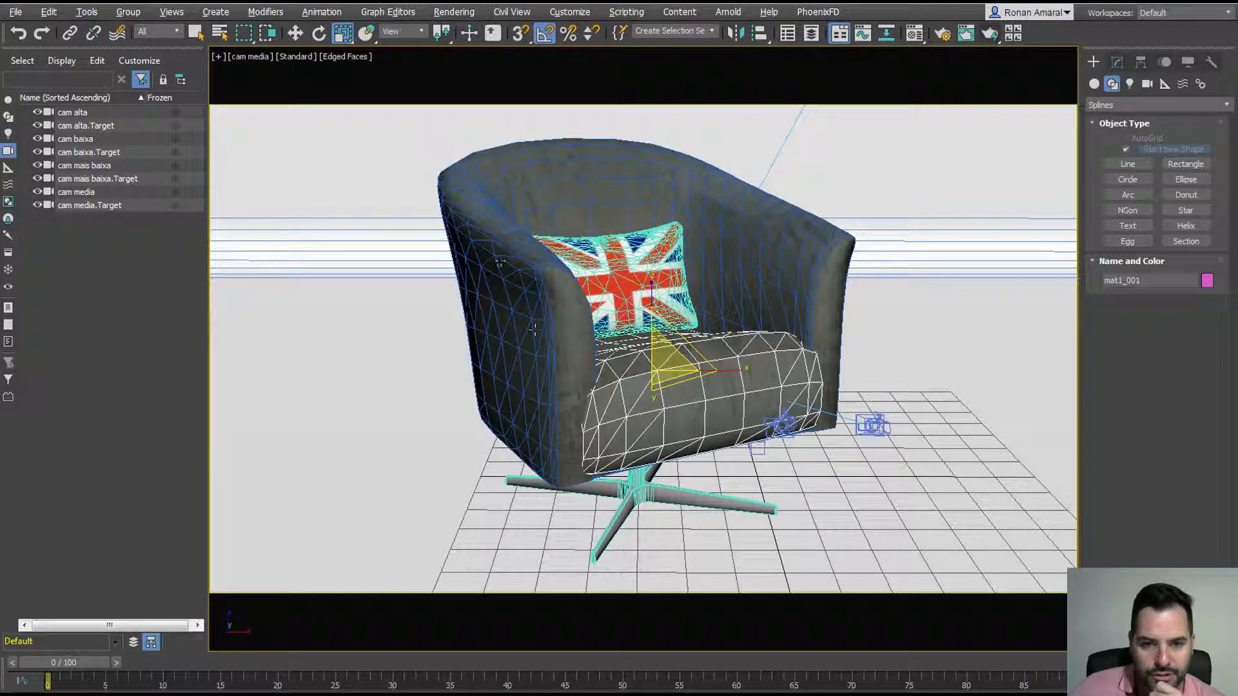
{"action": "left_click", "coordinate": [542, 187]}
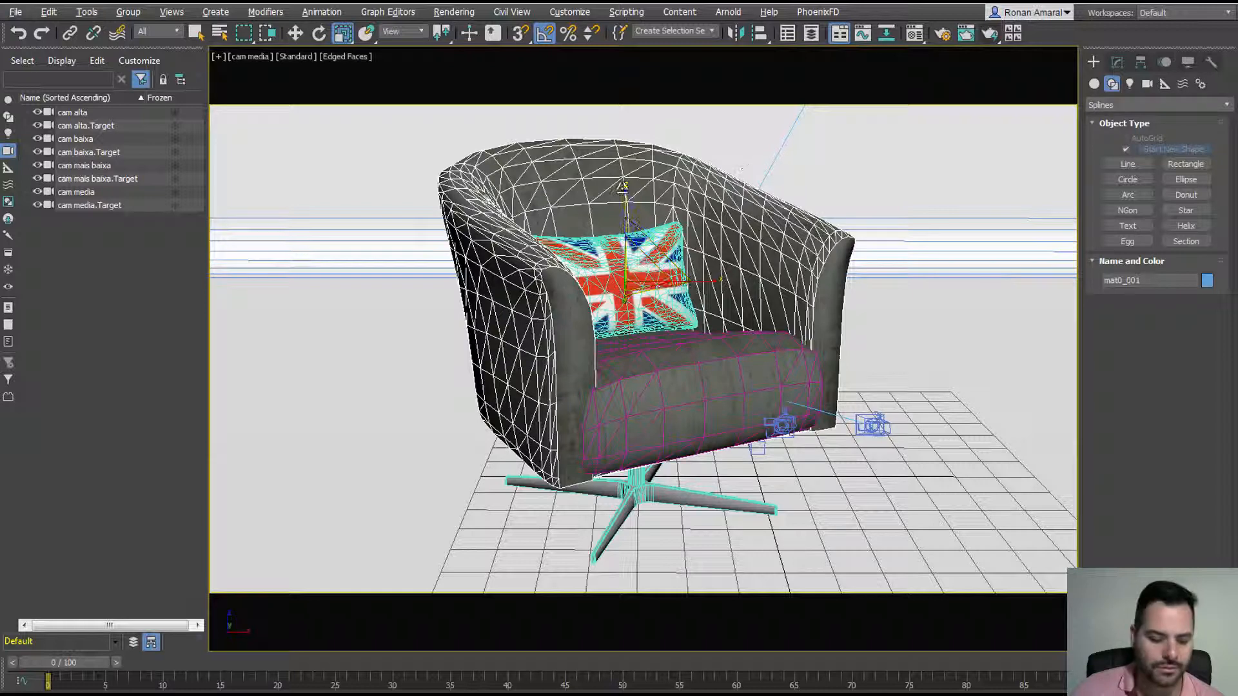
{"action": "key", "text": "1"}
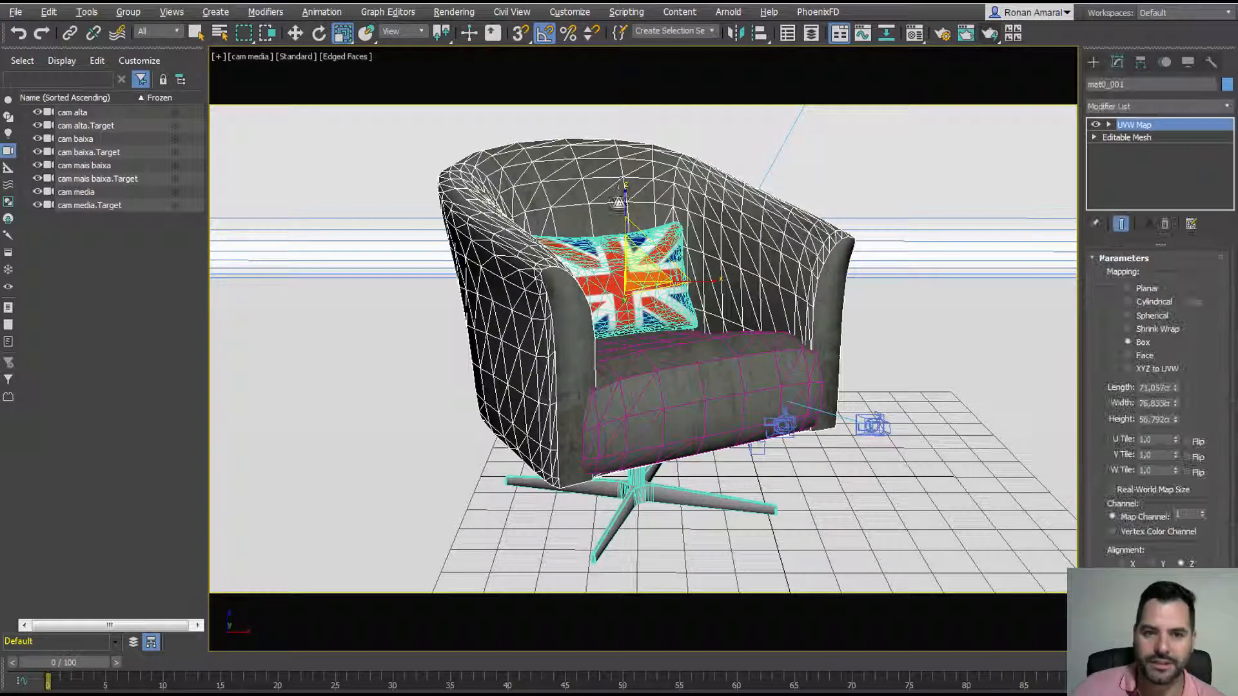
{"action": "left_click", "coordinate": [1093, 61]}
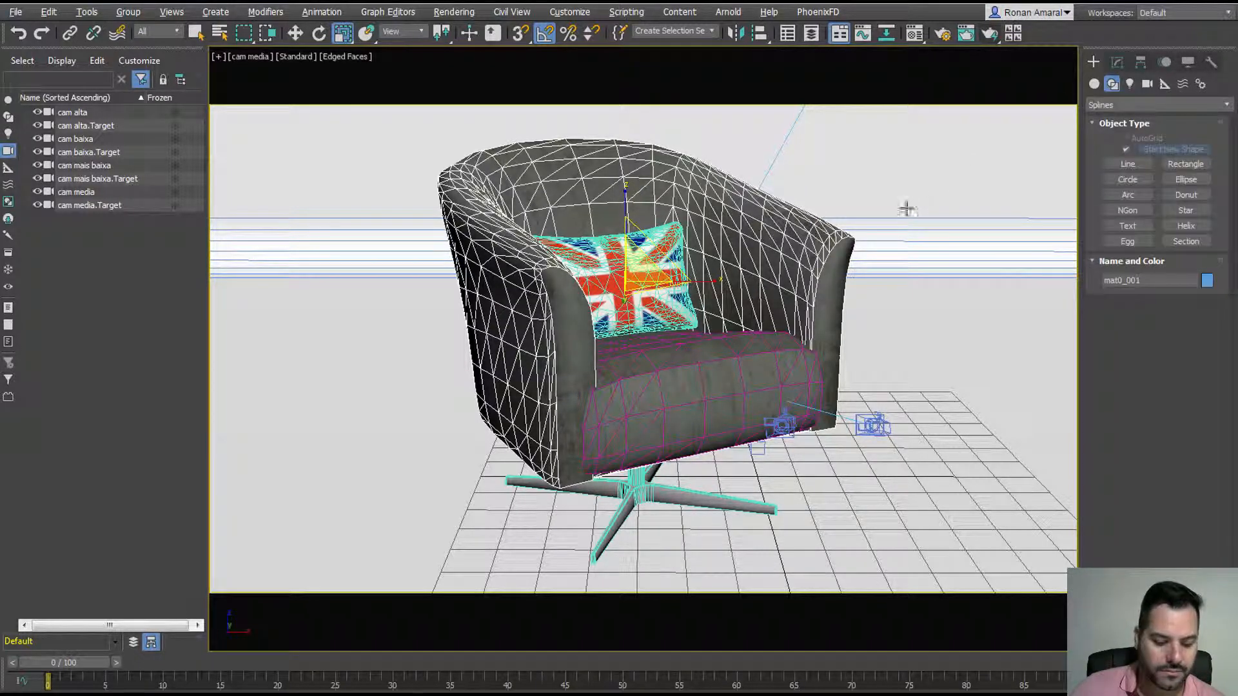
{"action": "key", "text": "F4"}
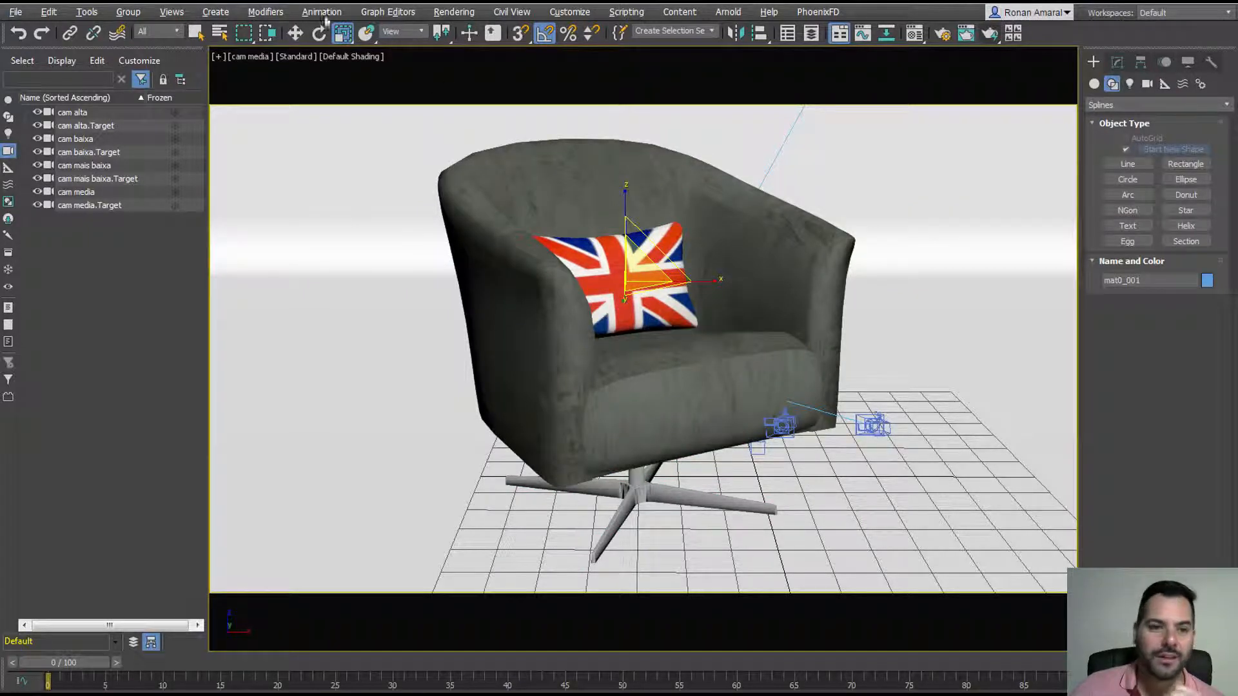
Step: Add a MeshSmooth modifier to the chair shell and switch its subdivision method to Classic
{"action": "left_click", "coordinate": [281, 12]}
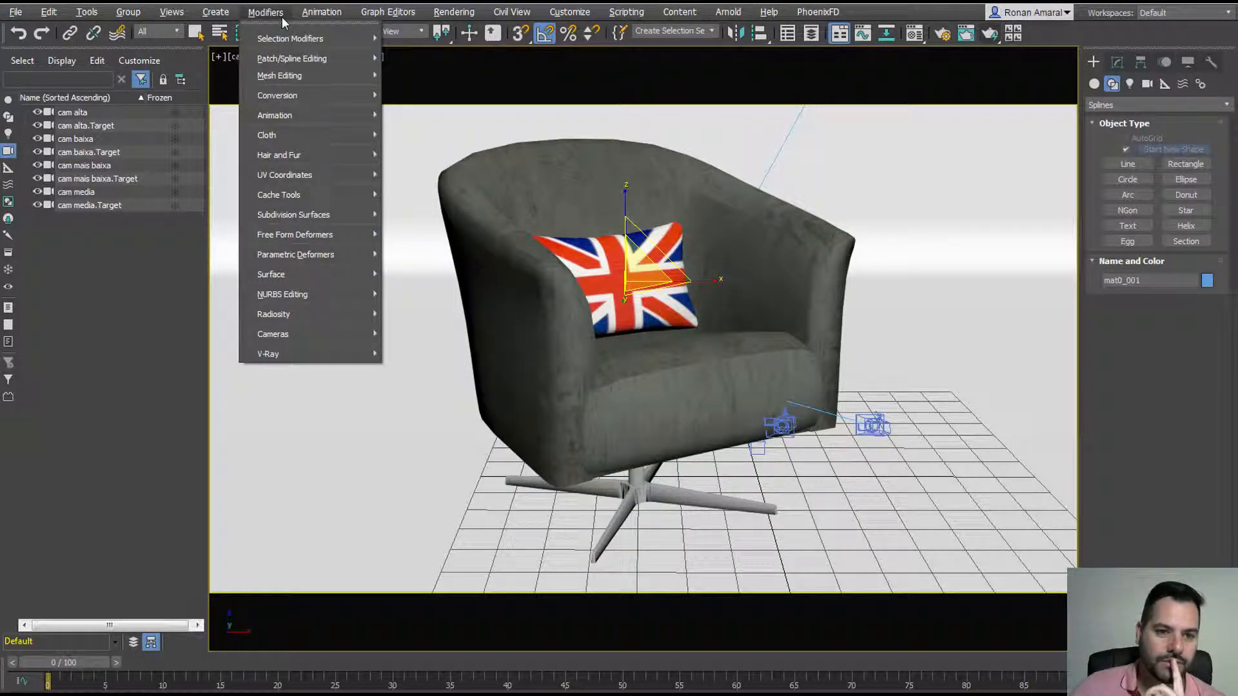
{"action": "mouse_move", "coordinate": [281, 218]}
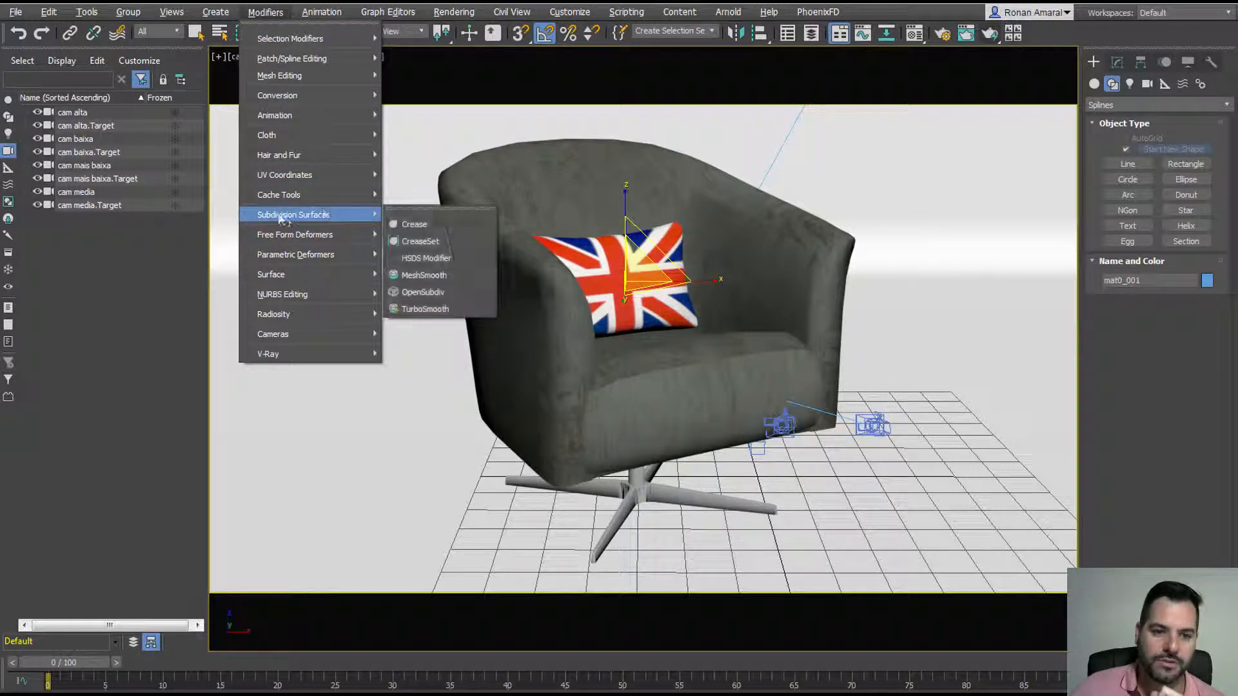
{"action": "left_click", "coordinate": [447, 278]}
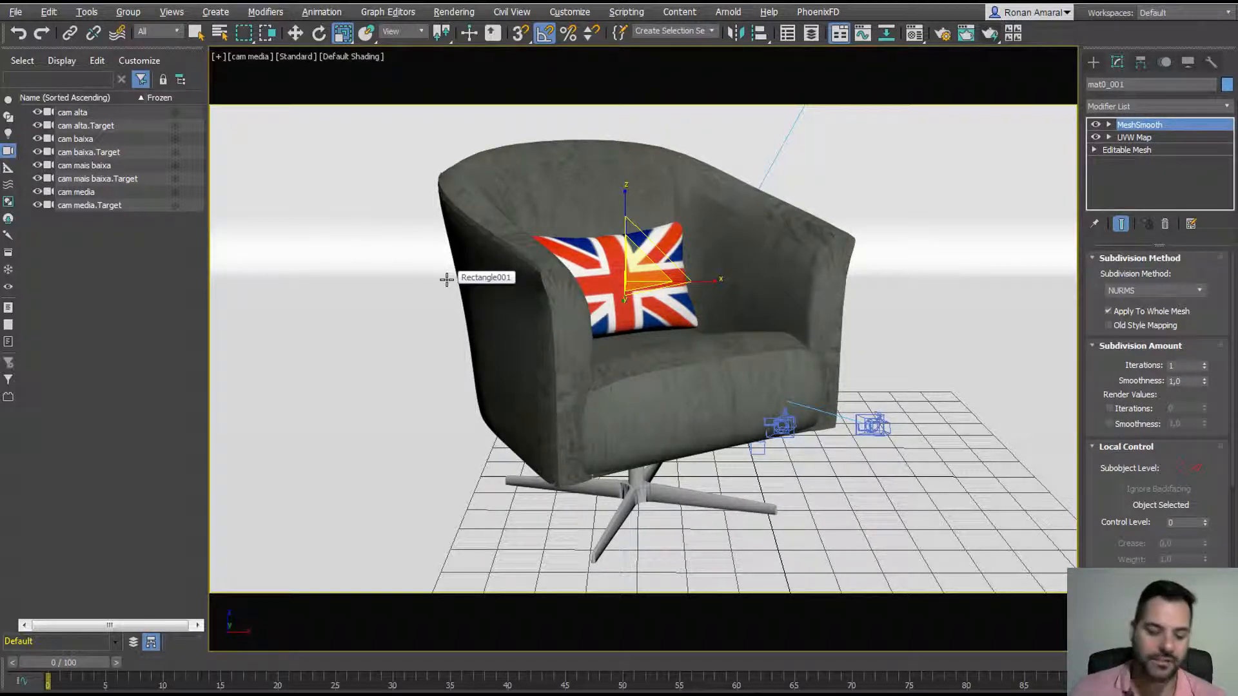
{"action": "key", "text": "F4"}
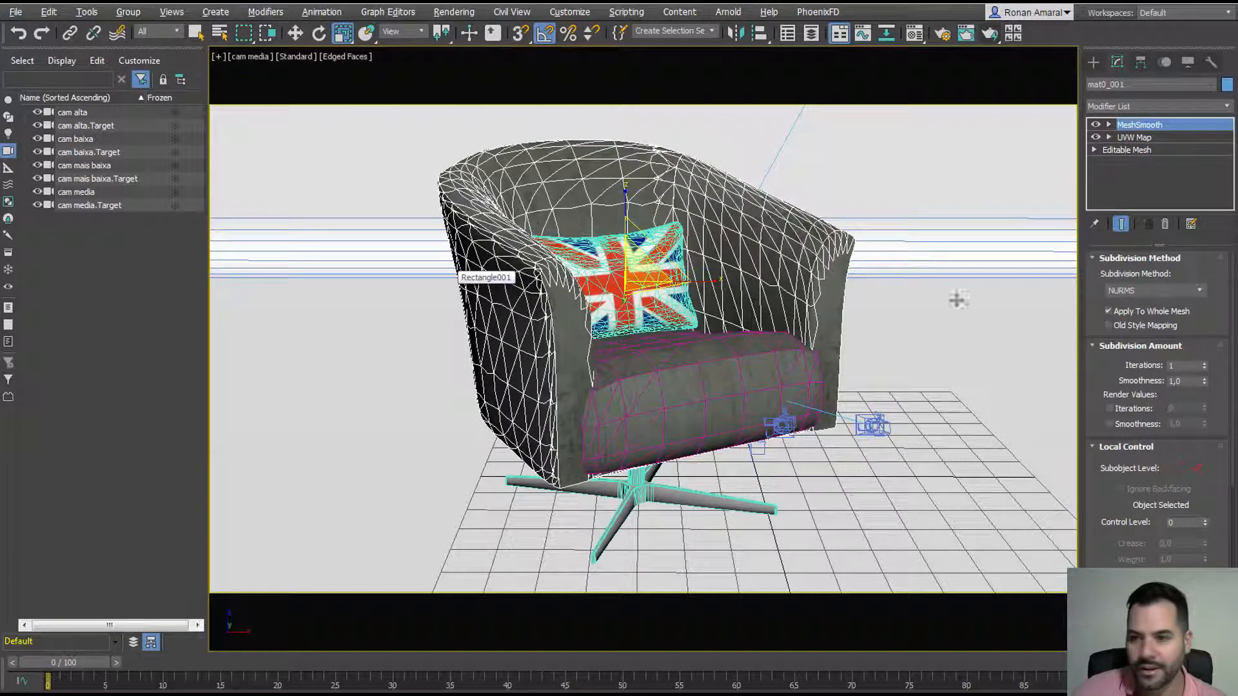
{"action": "left_click", "coordinate": [1185, 290]}
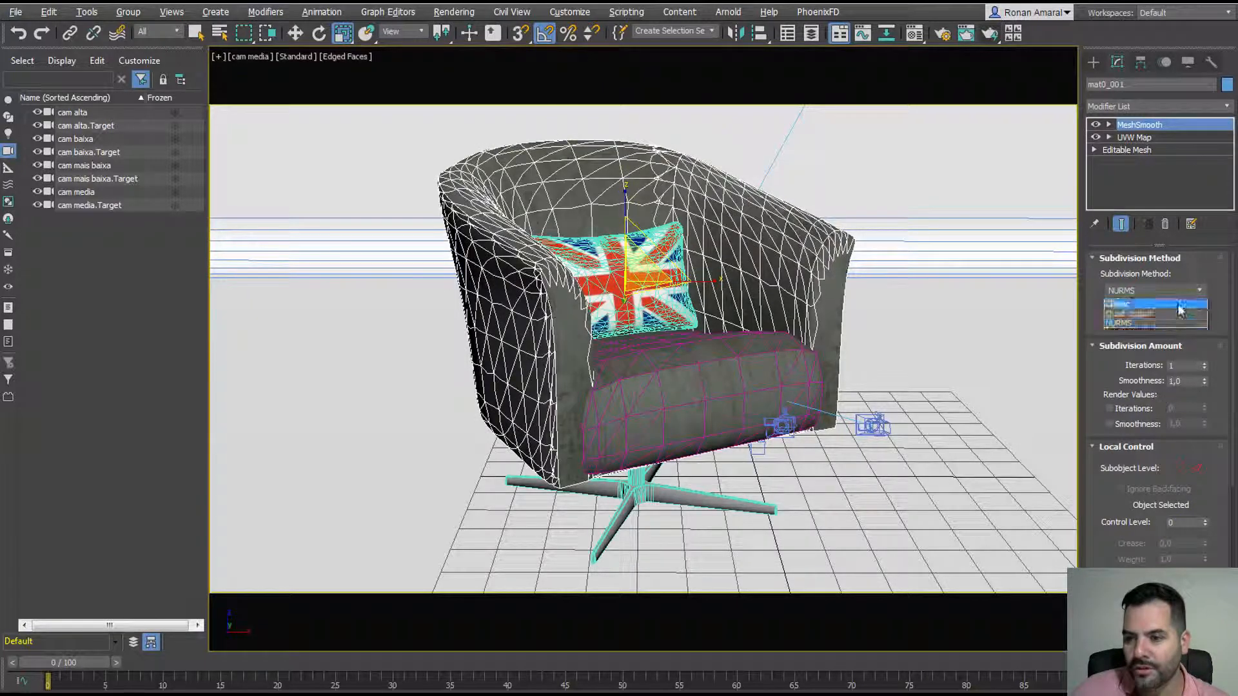
{"action": "left_click", "coordinate": [1177, 306]}
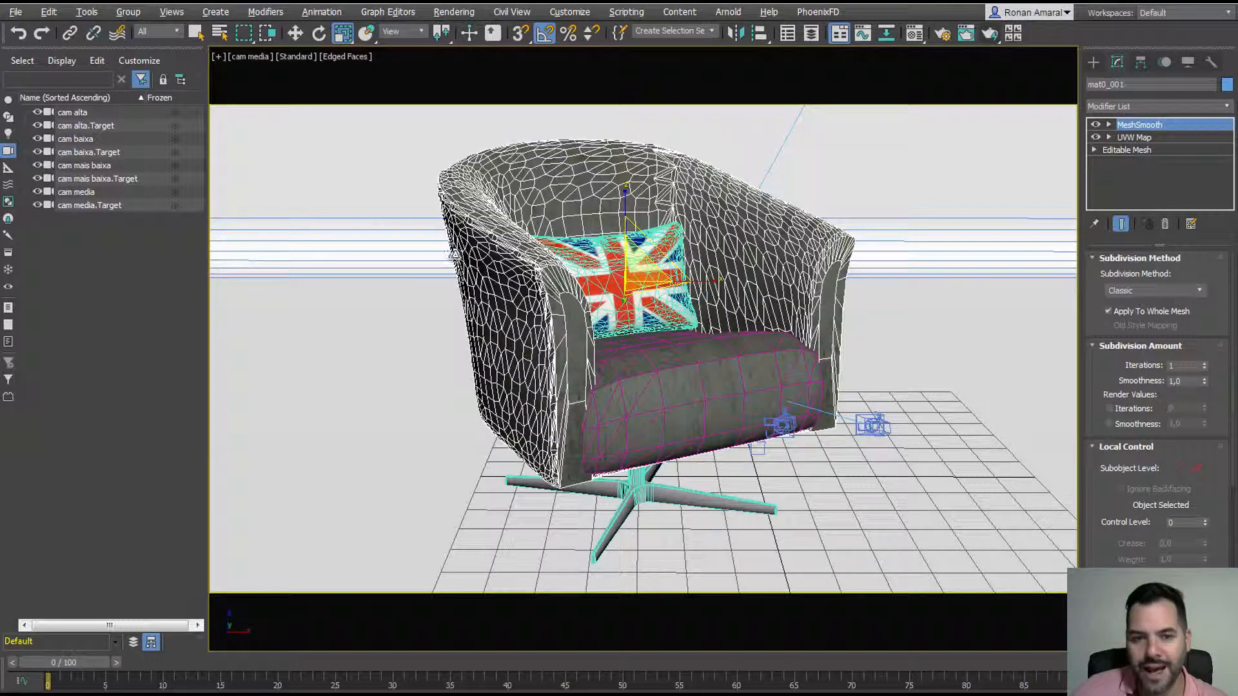
{"action": "left_click", "coordinate": [1094, 63]}
{"action": "key", "text": "F4"}
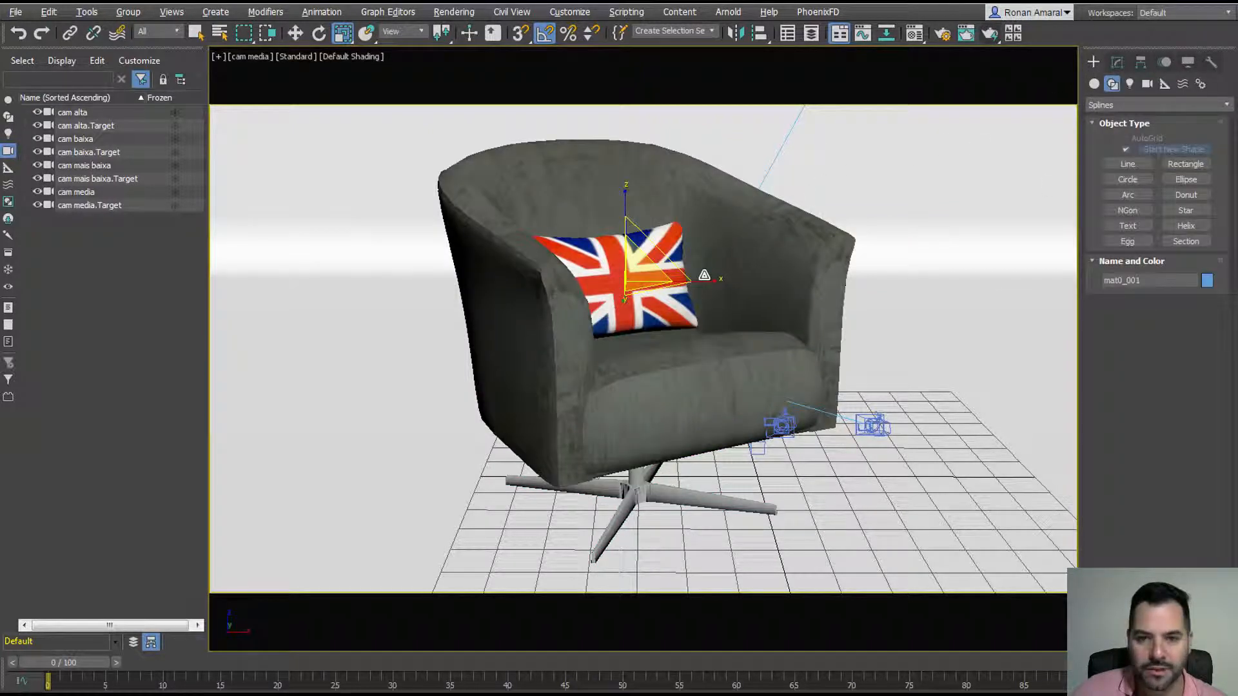
Step: Try NURMS versus Classic subdivision, settle on Classic, and raise Iterations to 2
{"action": "key", "text": "F4"}
{"action": "key", "text": "F4"}
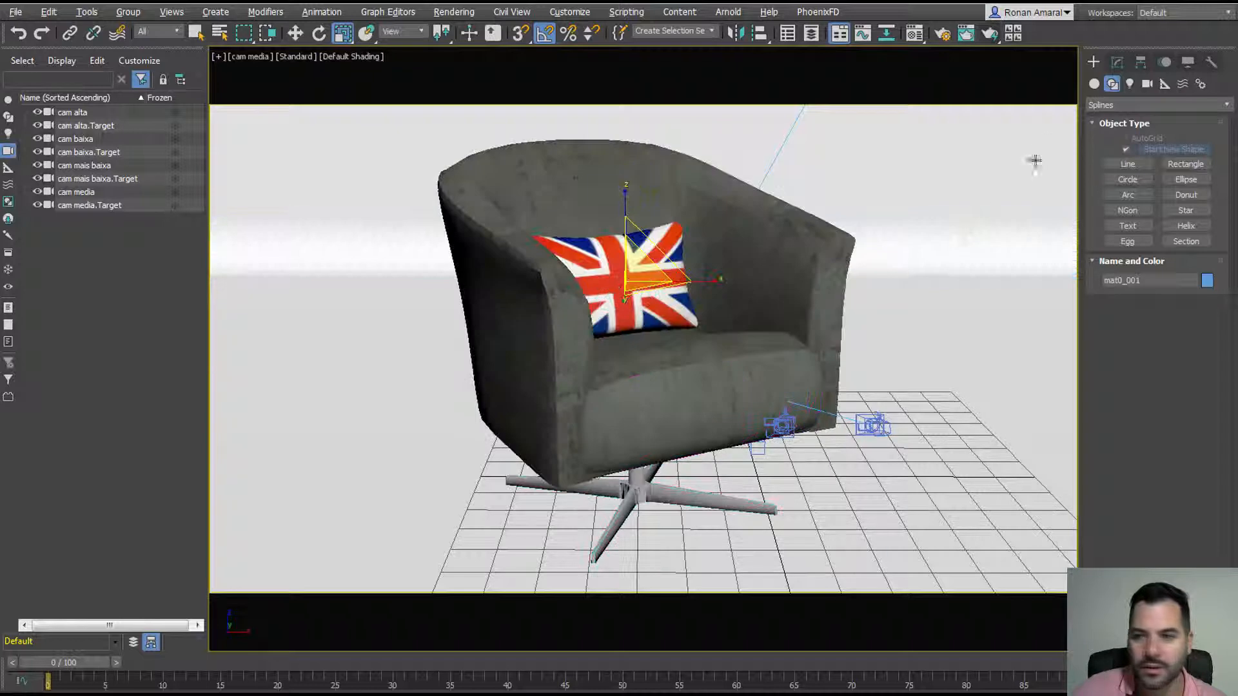
{"action": "left_click", "coordinate": [1116, 61]}
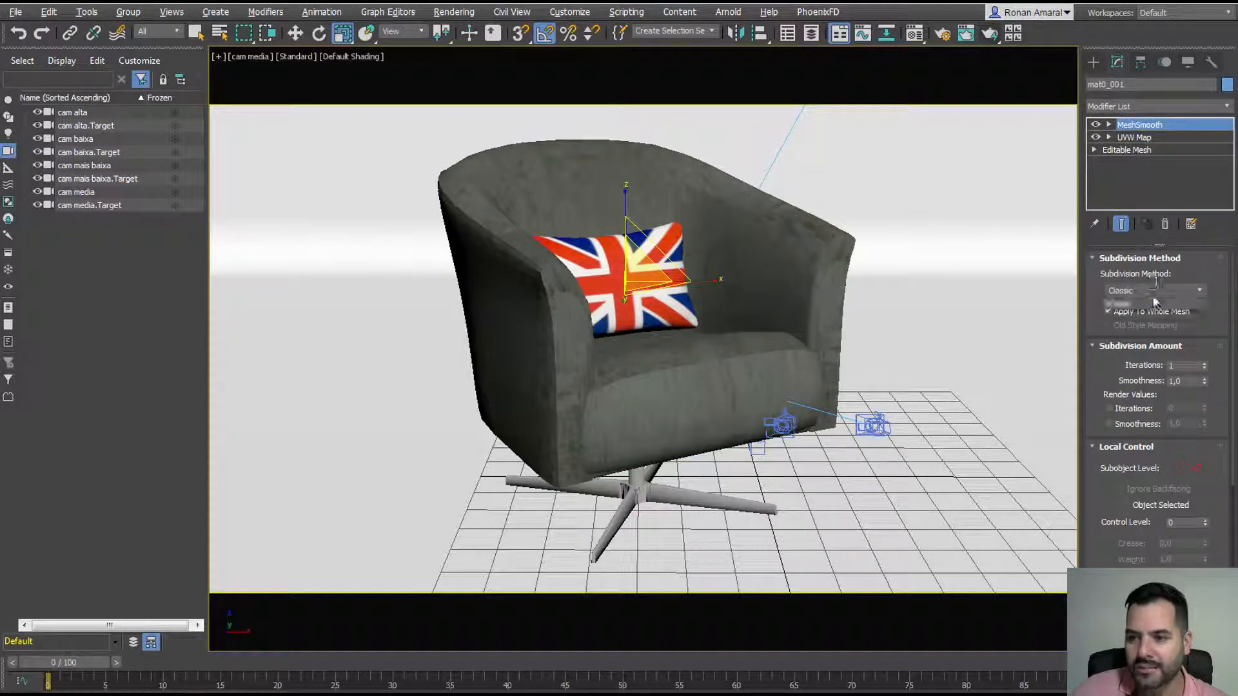
{"action": "left_click", "coordinate": [1151, 323]}
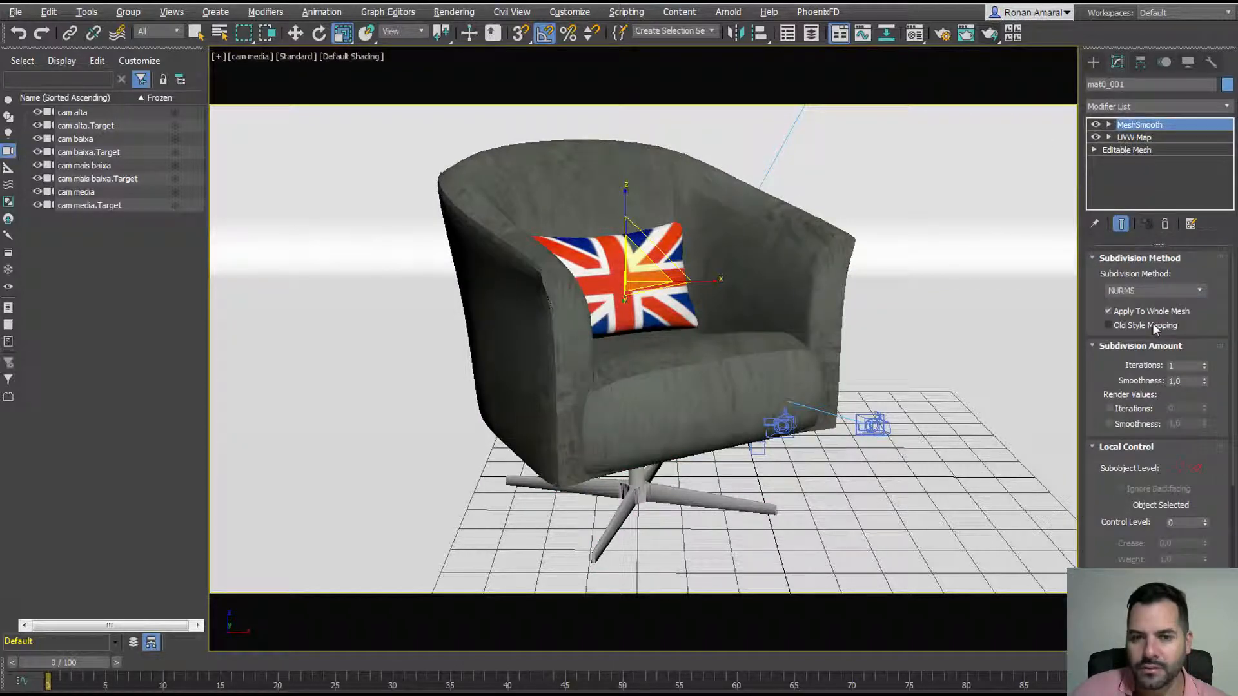
{"action": "left_click", "coordinate": [1156, 290]}
{"action": "left_click", "coordinate": [1155, 307]}
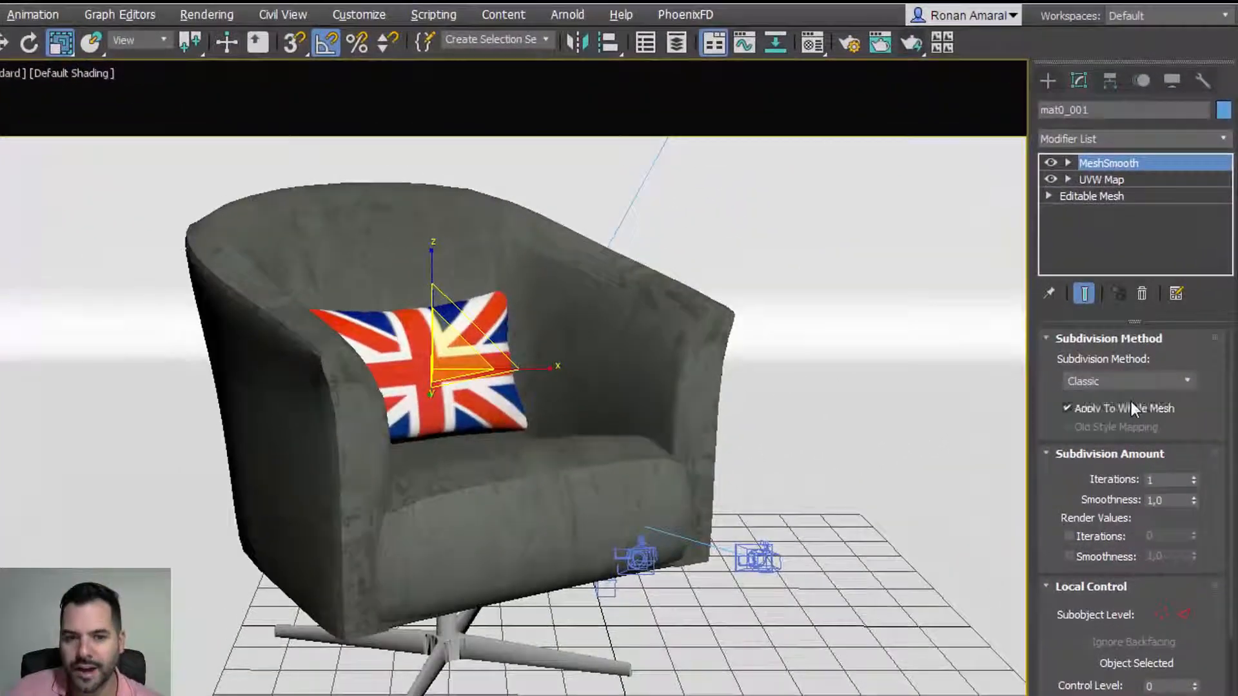
{"action": "left_click", "coordinate": [1135, 384]}
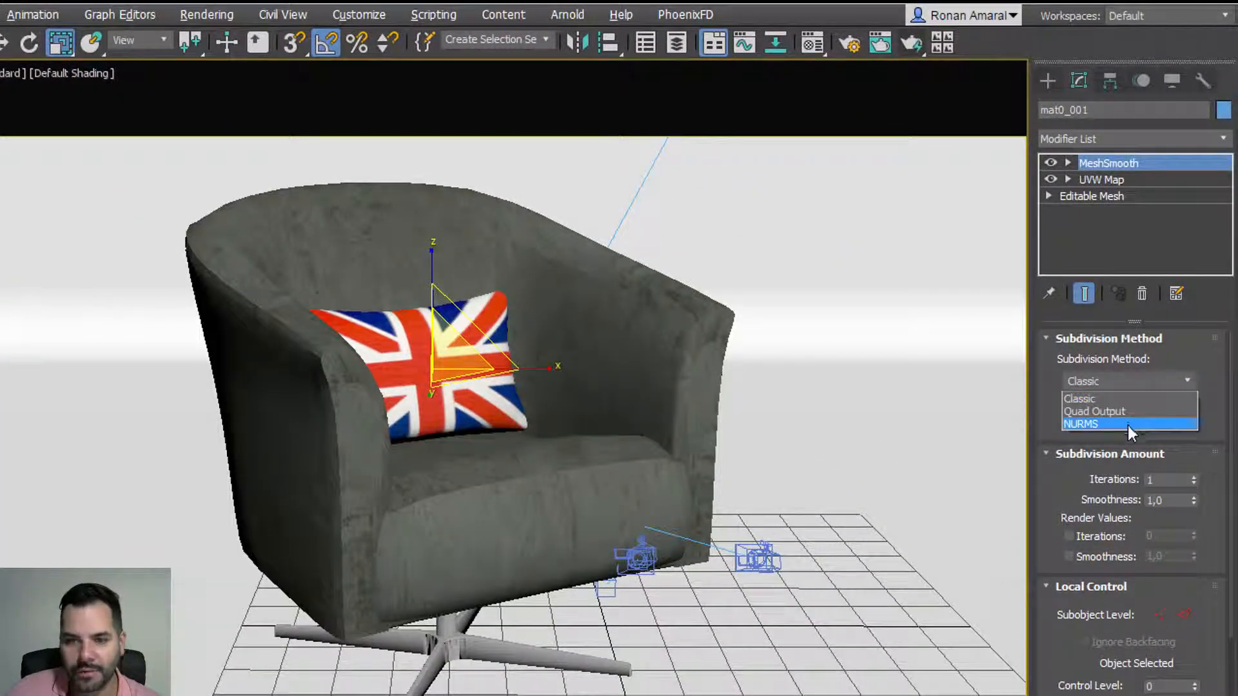
{"action": "left_click", "coordinate": [1128, 424]}
{"action": "left_click", "coordinate": [1128, 380]}
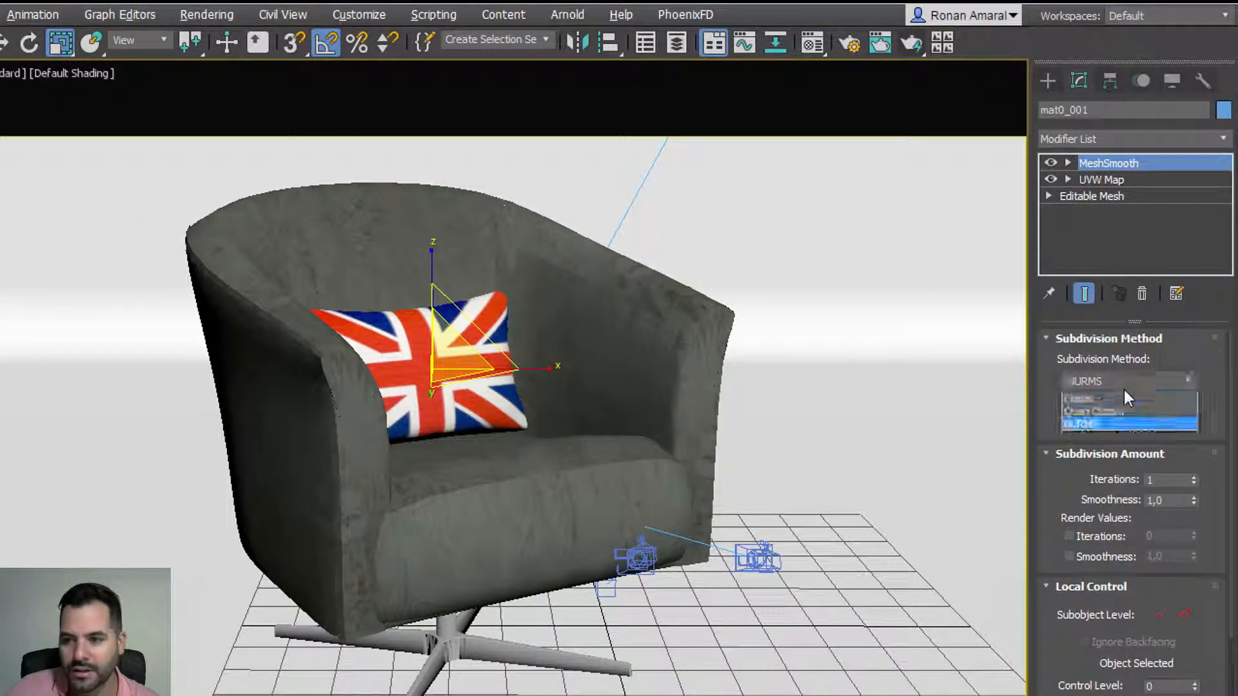
{"action": "left_click", "coordinate": [1123, 398]}
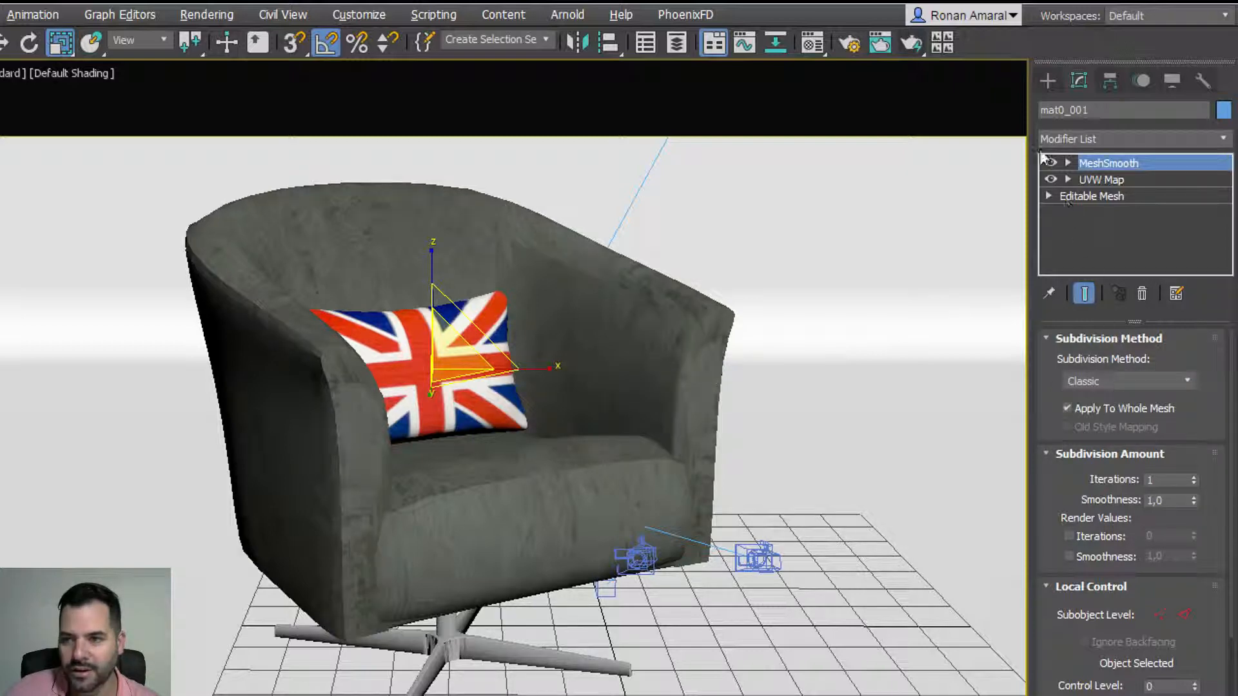
{"action": "left_click", "coordinate": [1193, 477]}
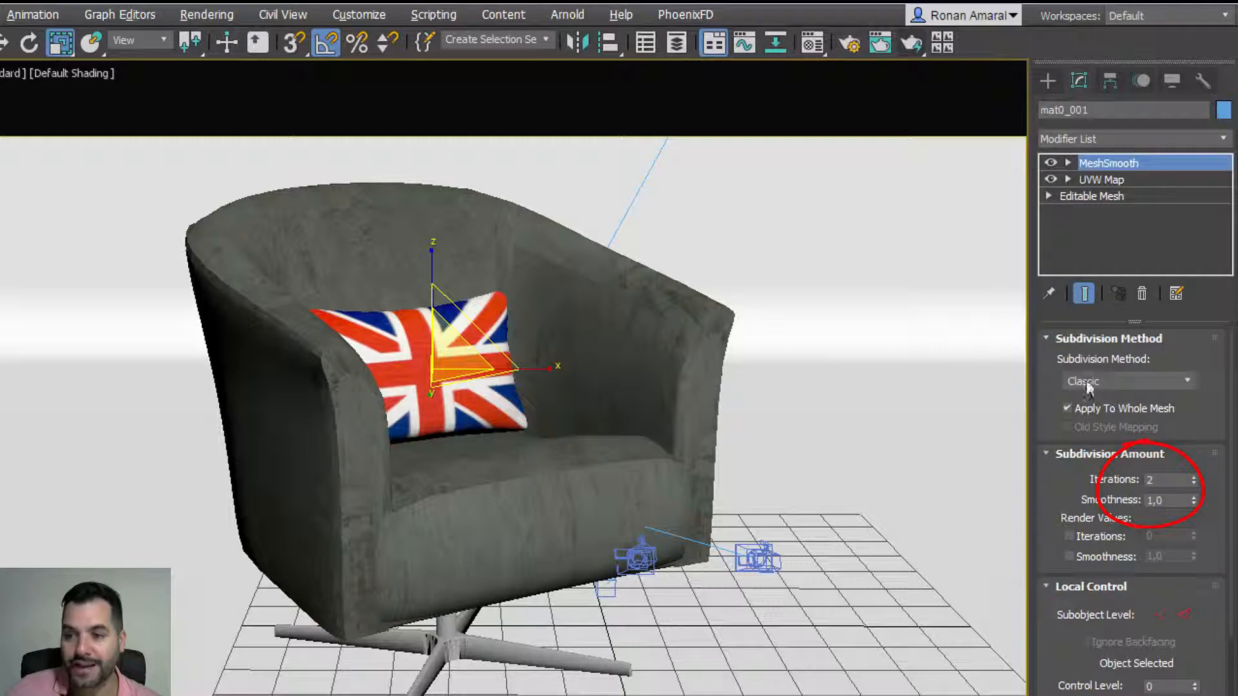
{"action": "left_click", "coordinate": [1047, 80]}
{"action": "left_click", "coordinate": [1072, 110]}
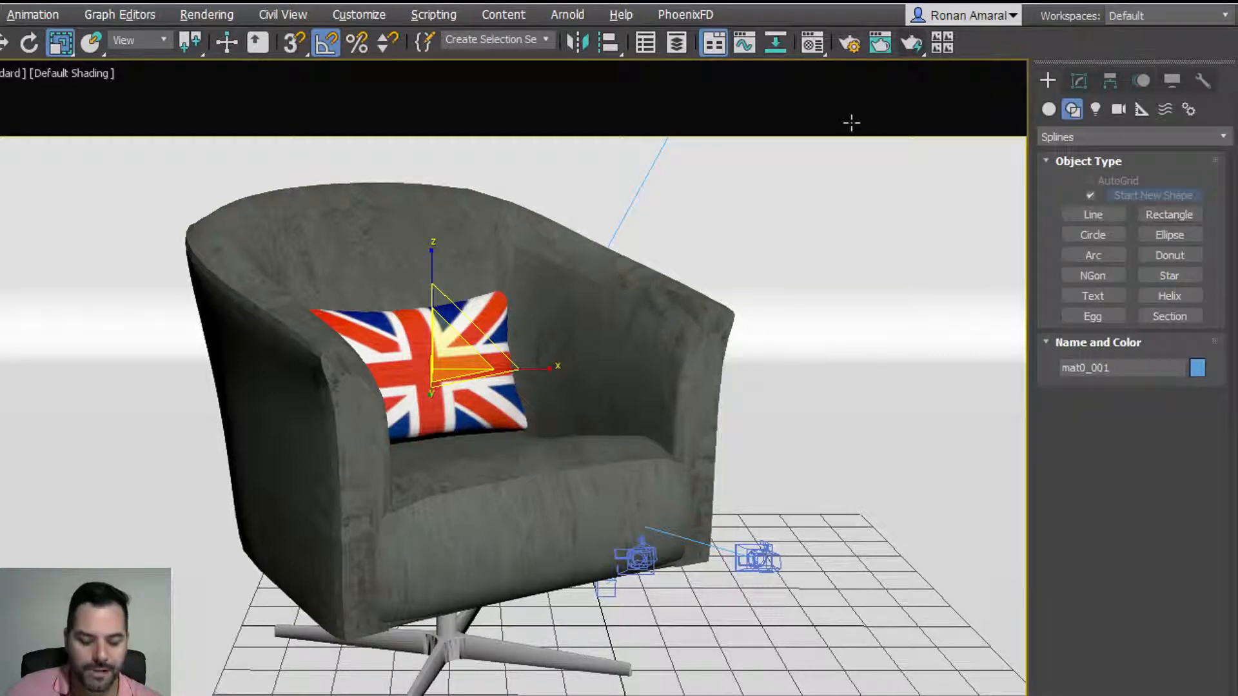
Step: Apply MeshSmooth from the Modifiers menu to mat1_001 and set Iterations to 2
{"action": "key", "text": "F4"}
{"action": "key", "text": "F4"}
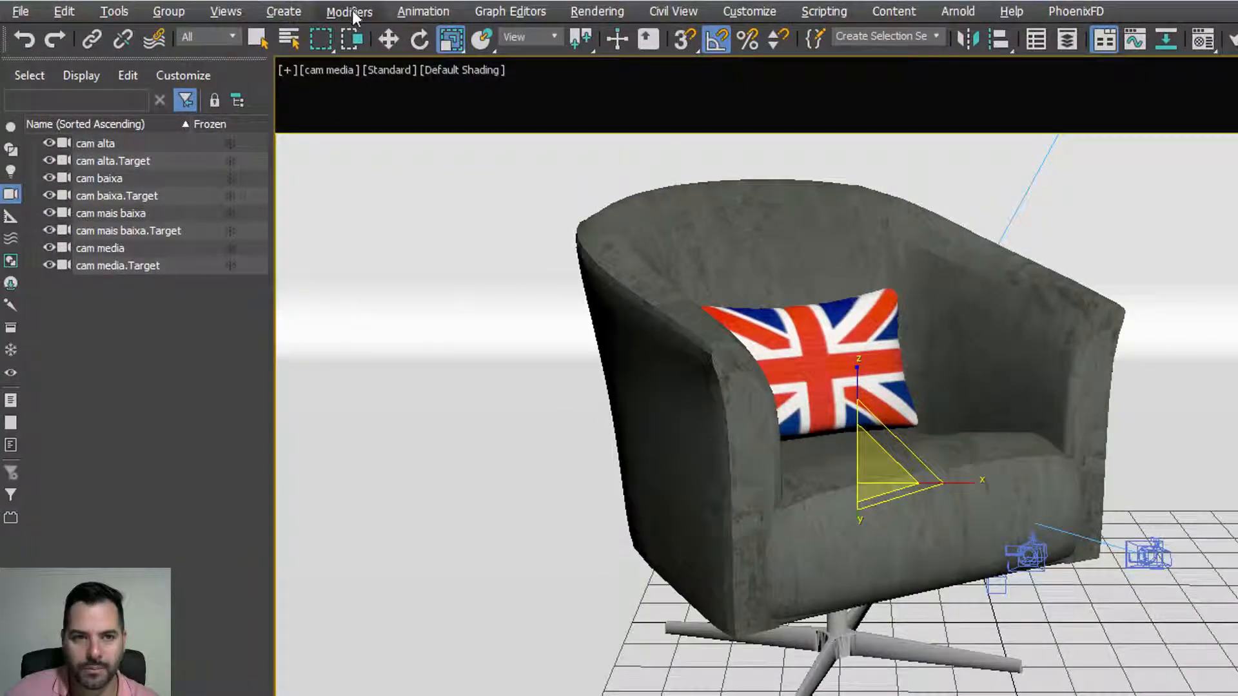
{"action": "left_click", "coordinate": [349, 12]}
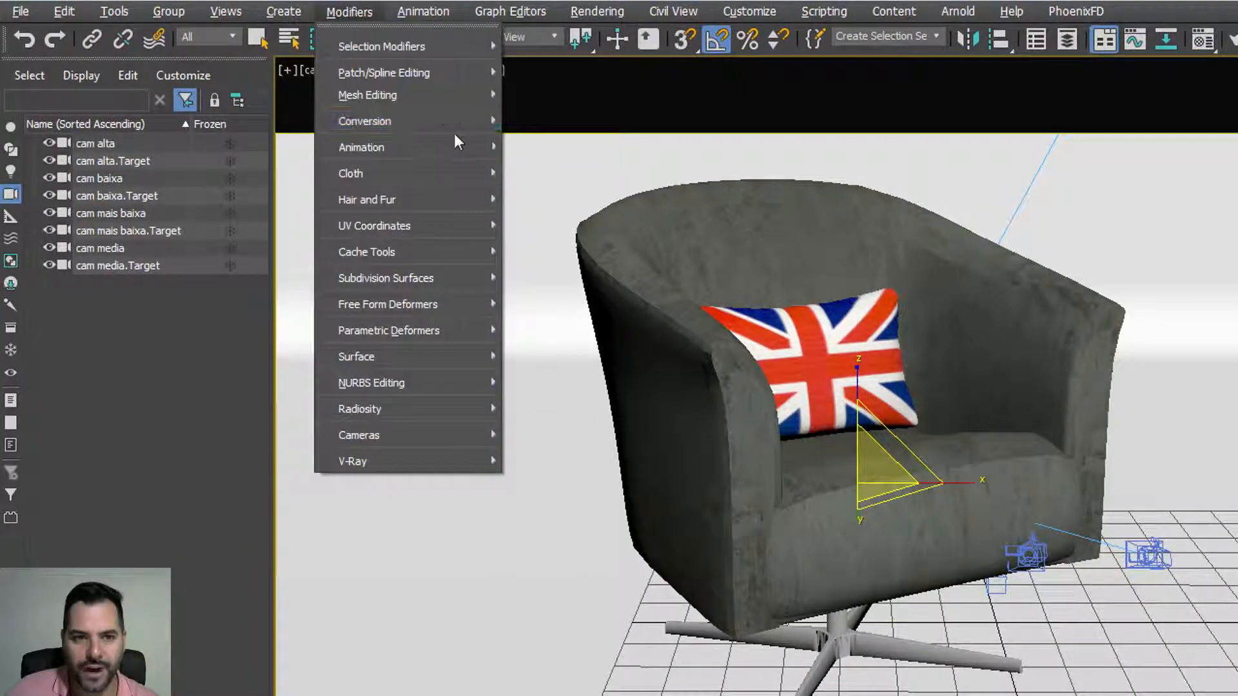
{"action": "mouse_move", "coordinate": [476, 283]}
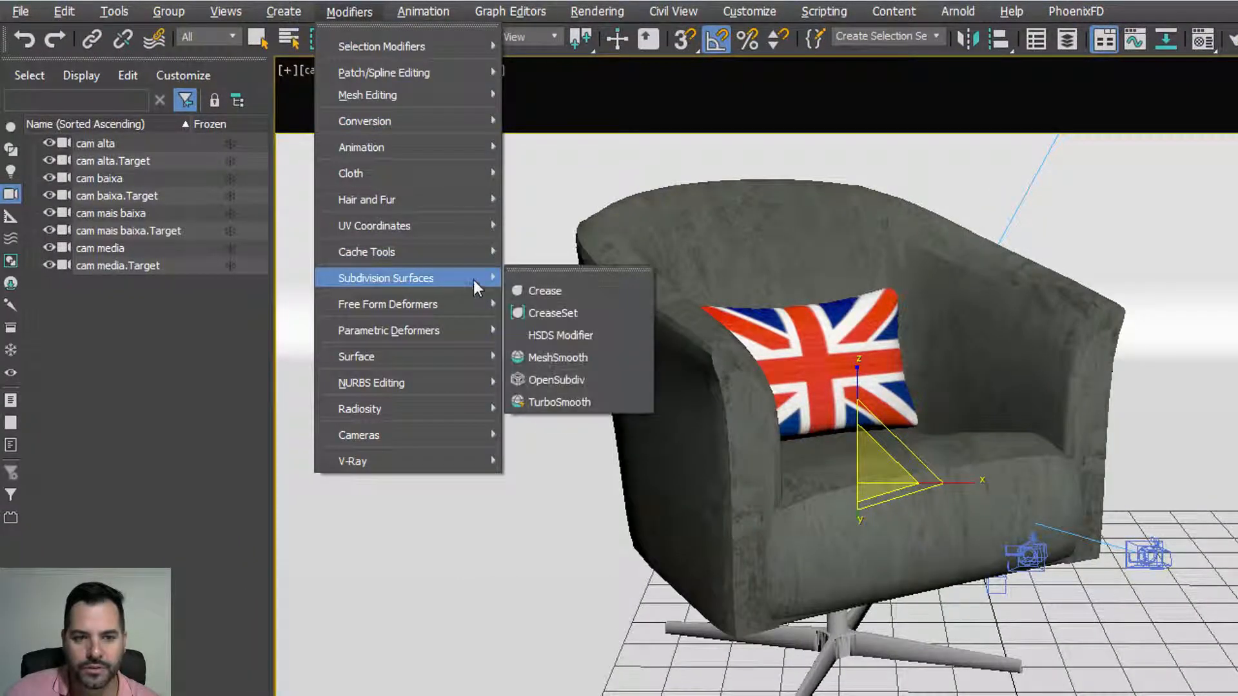
{"action": "left_click", "coordinate": [572, 355]}
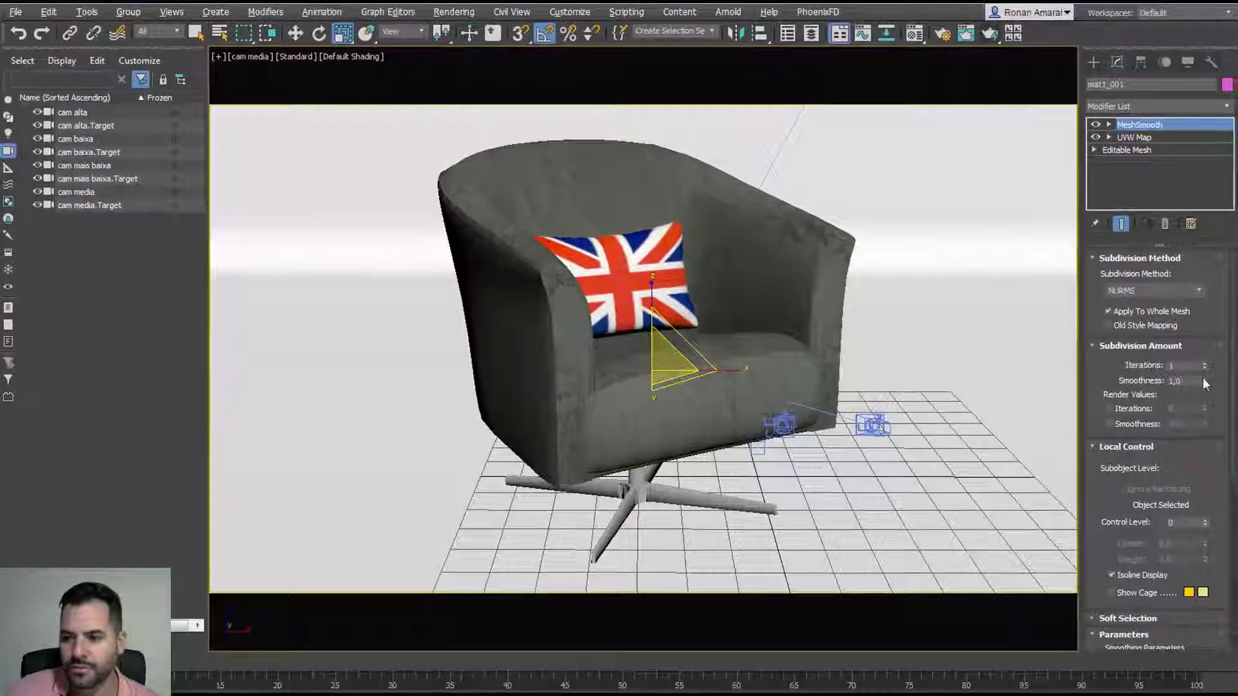
{"action": "left_click", "coordinate": [1203, 363]}
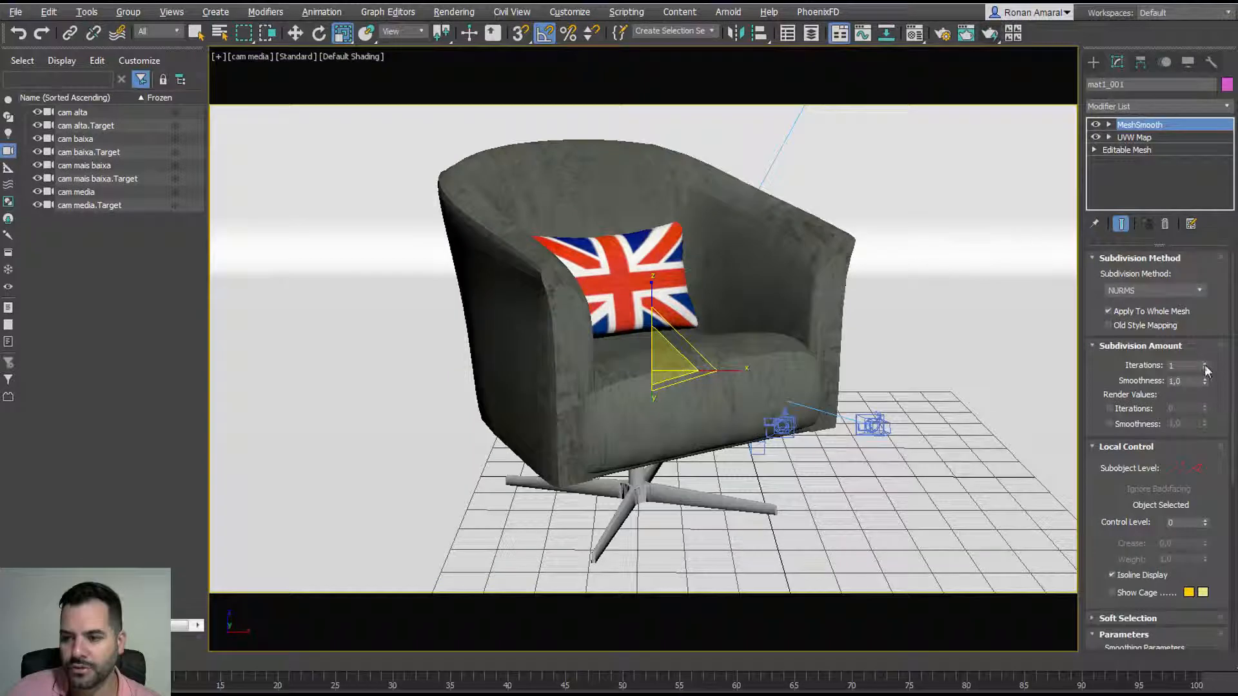
{"action": "left_click", "coordinate": [1093, 62]}
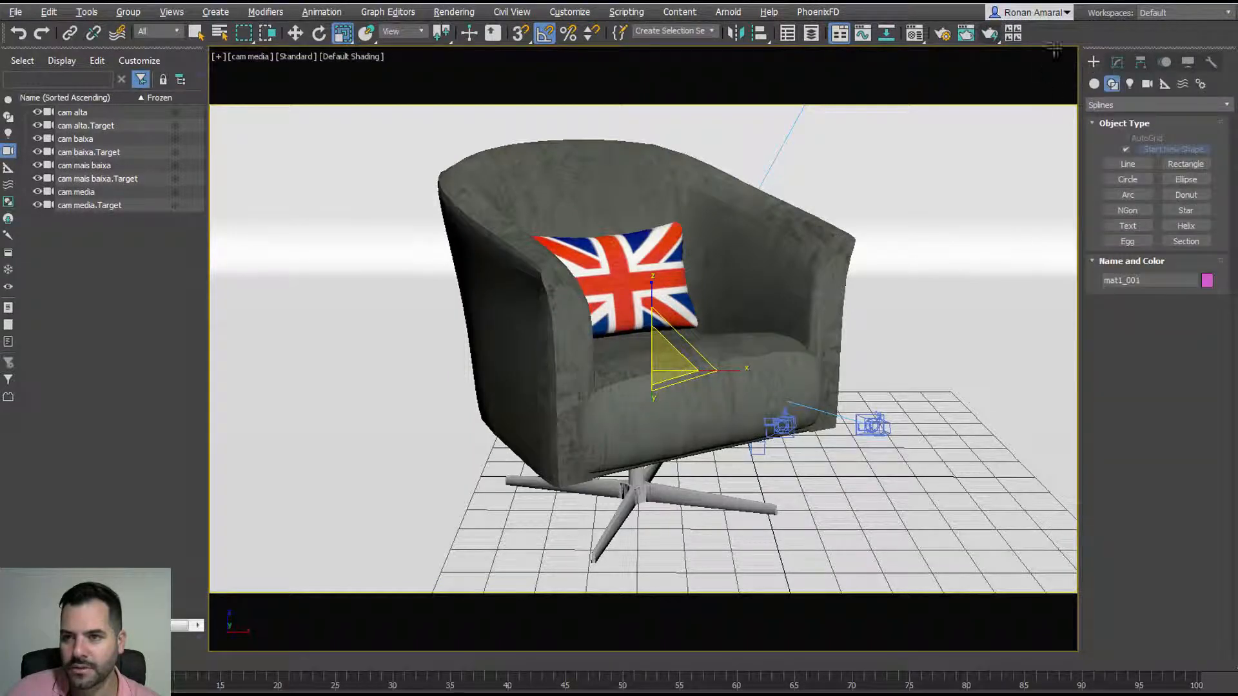
Step: Render the smoothed armchair in V-Ray and move the progress dialog off the image
{"action": "left_click", "coordinate": [991, 34]}
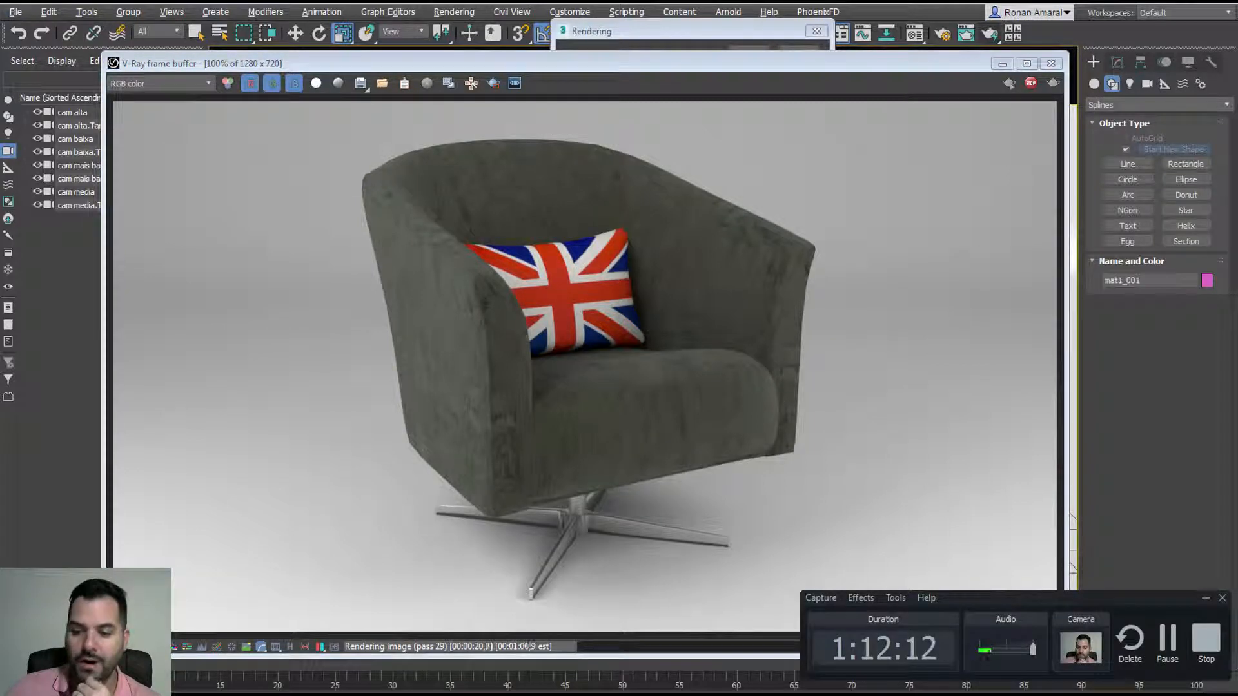
{"action": "left_click", "coordinate": [580, 504]}
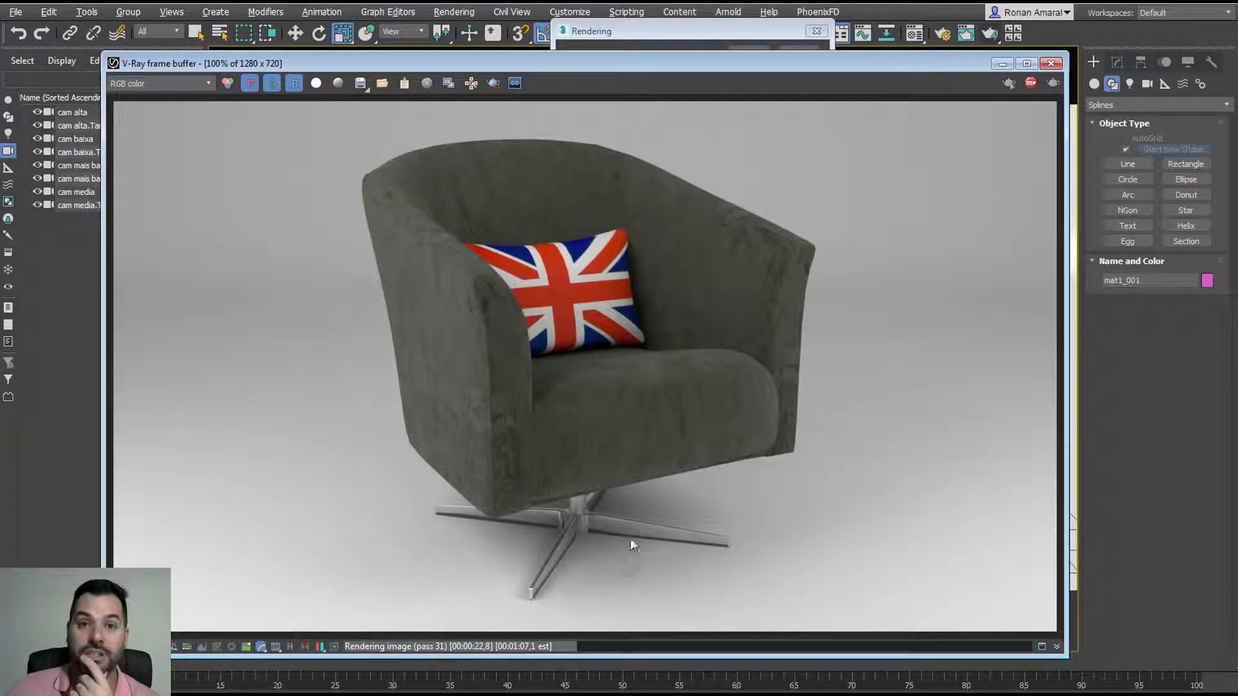
{"action": "left_click", "coordinate": [692, 36]}
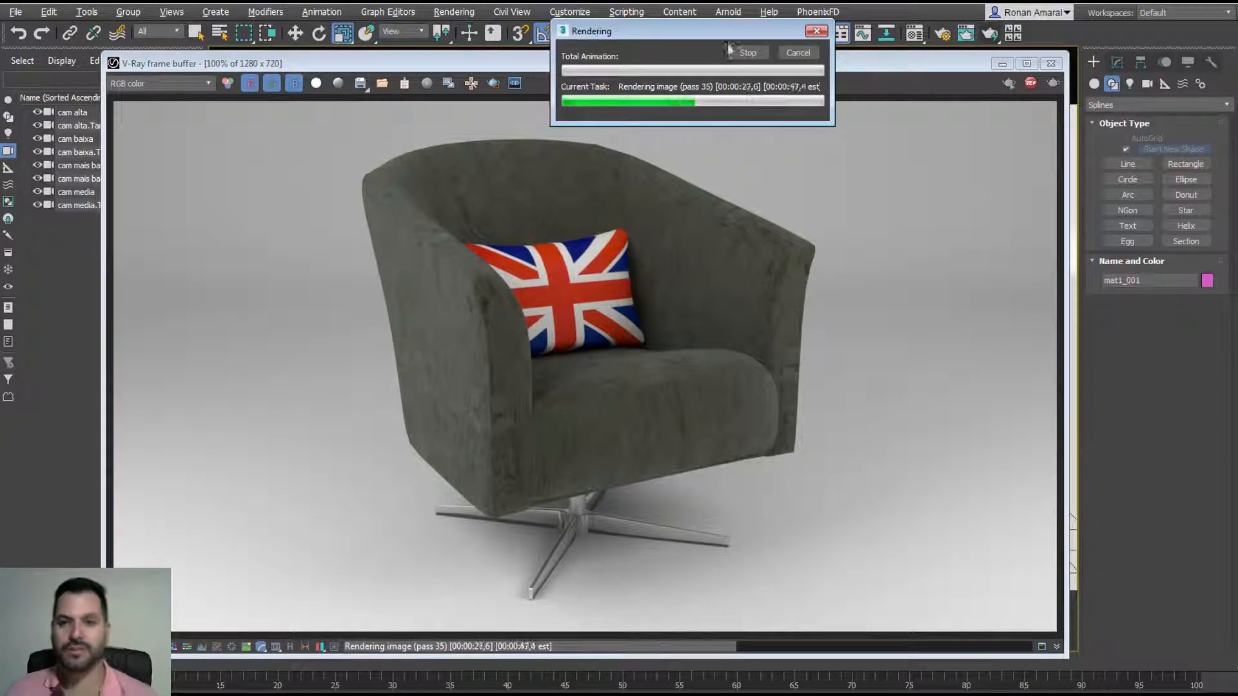
{"action": "left_click_drag", "start_coordinate": [729, 29], "coordinate": [903, 45]}
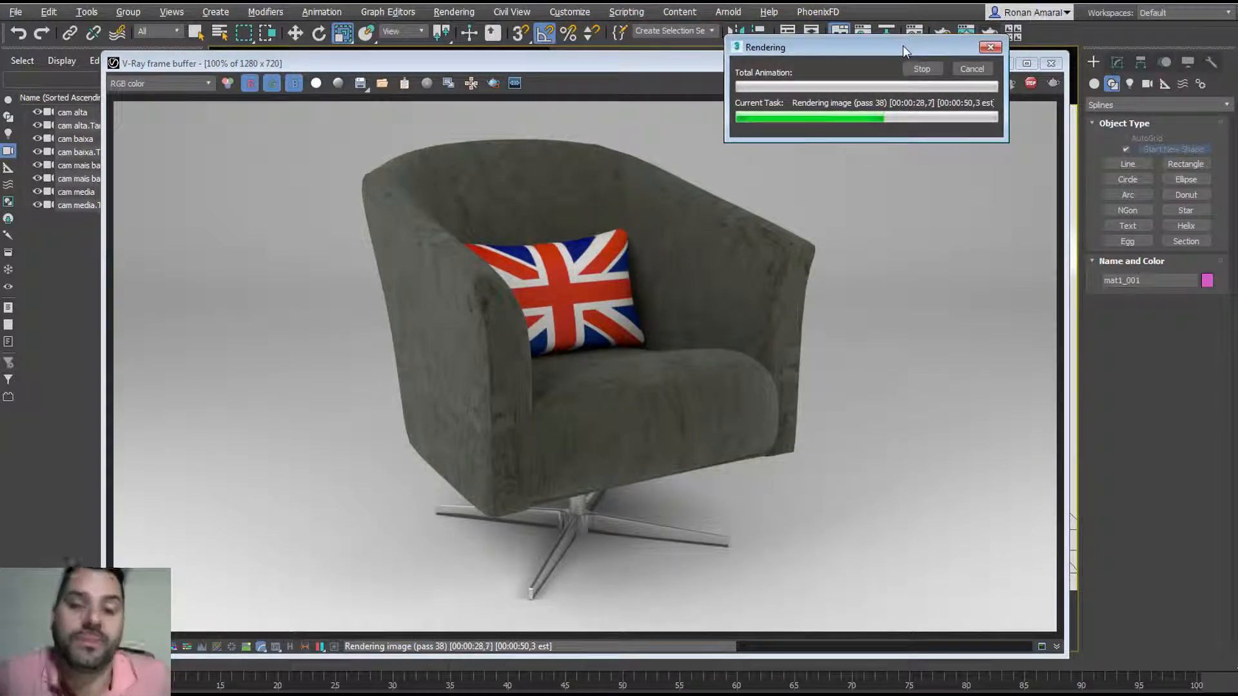